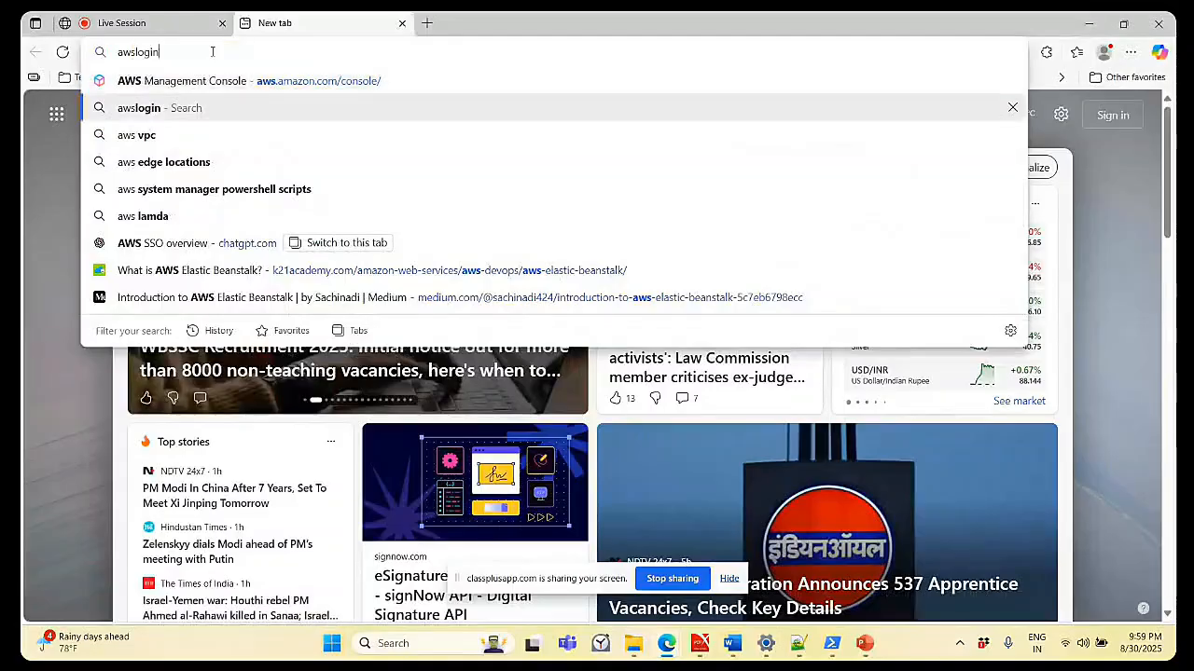
Search the web for "awslogin" and sign in to the AWS Management Console from the results, keeping only the console page open
key(Return)
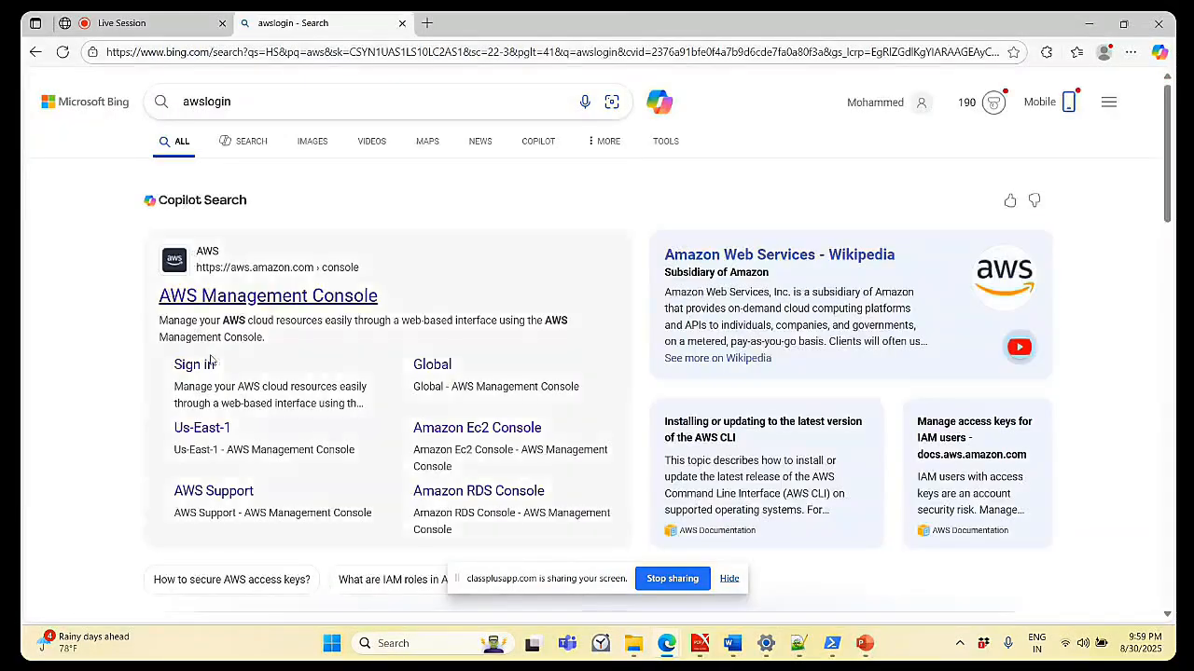
click(197, 367)
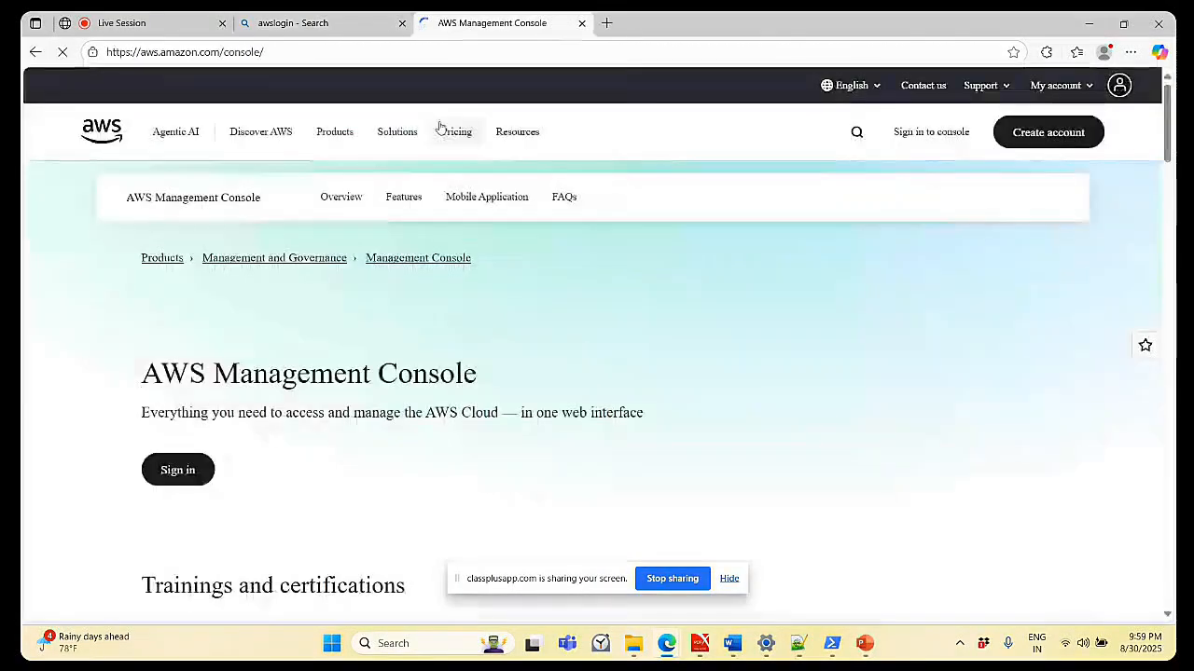
click(917, 135)
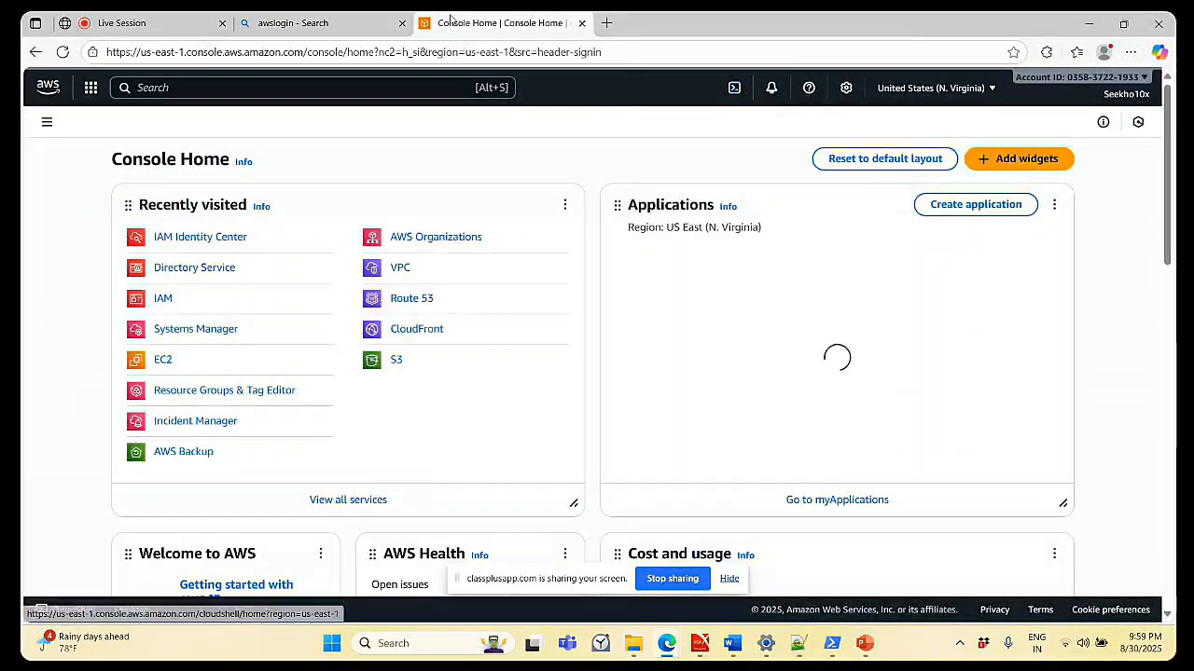
click(402, 23)
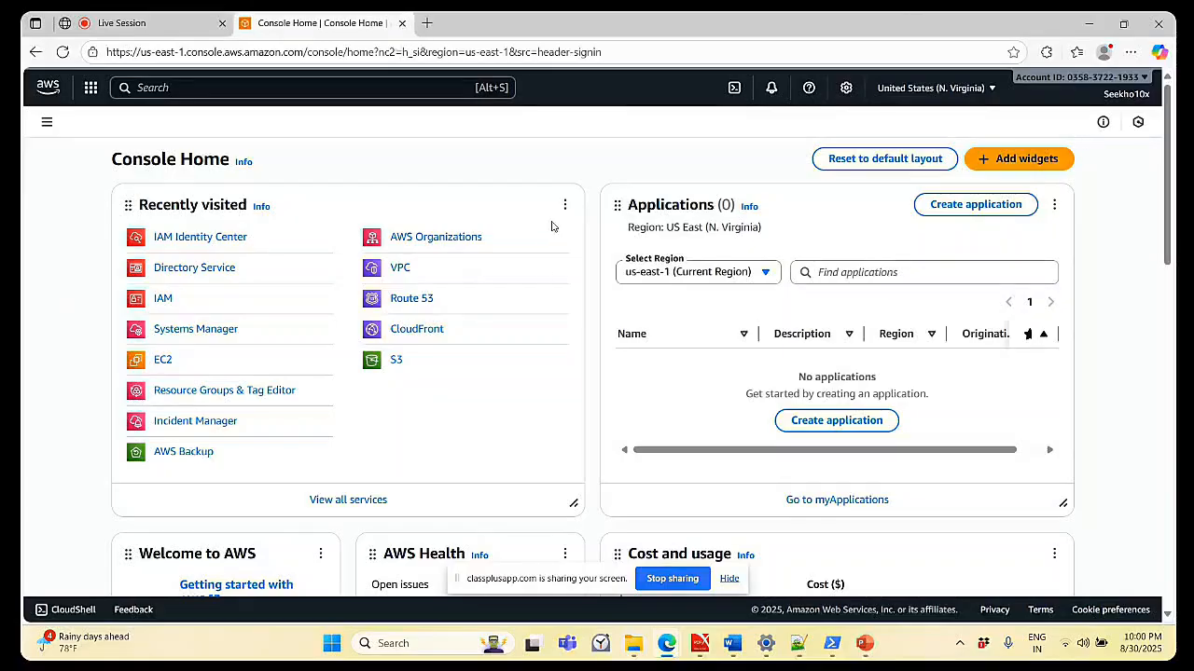
Open the Spot Requests page of the EC2 service and hide the screen-sharing notice
click(164, 362)
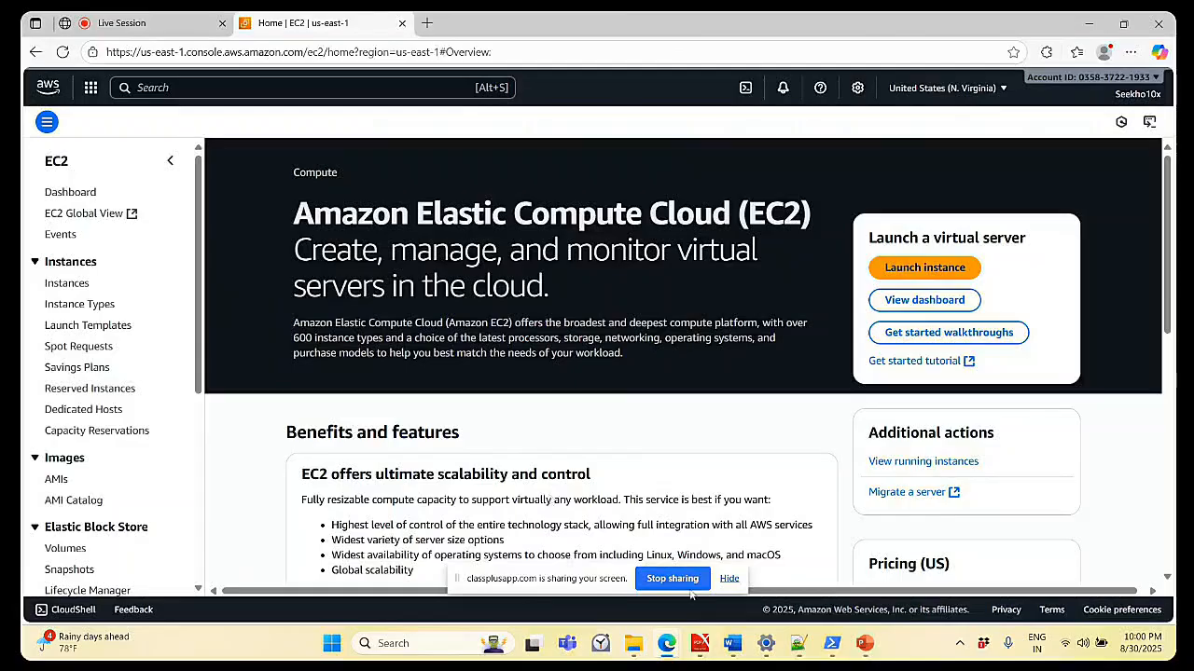
click(729, 578)
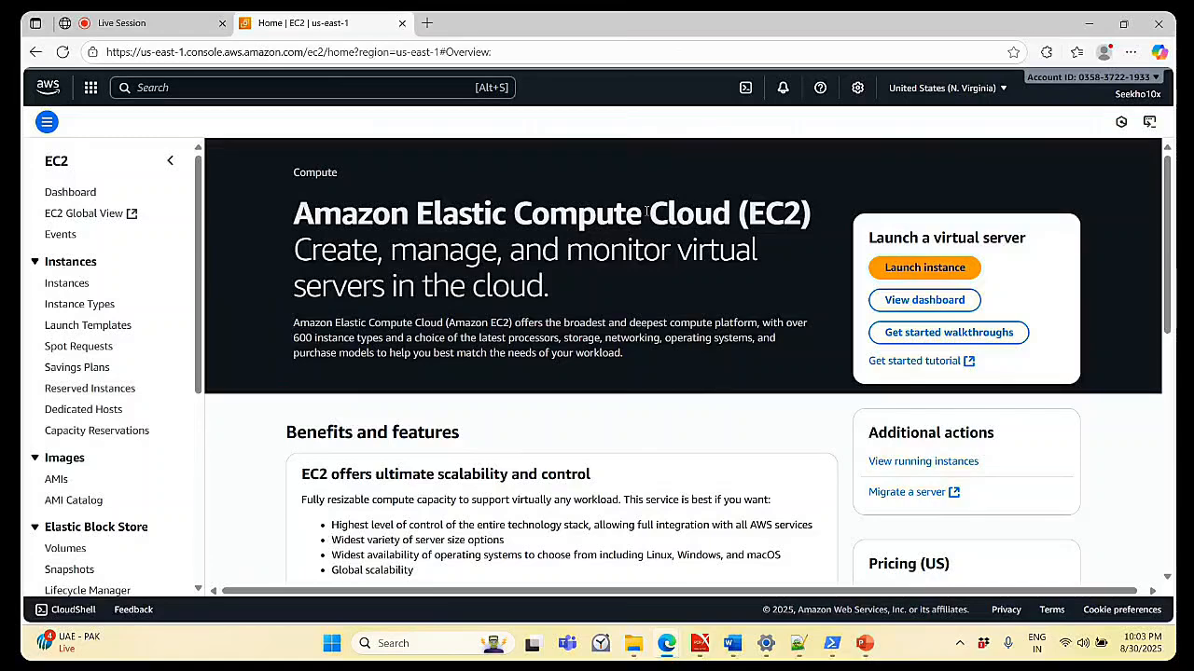
click(63, 348)
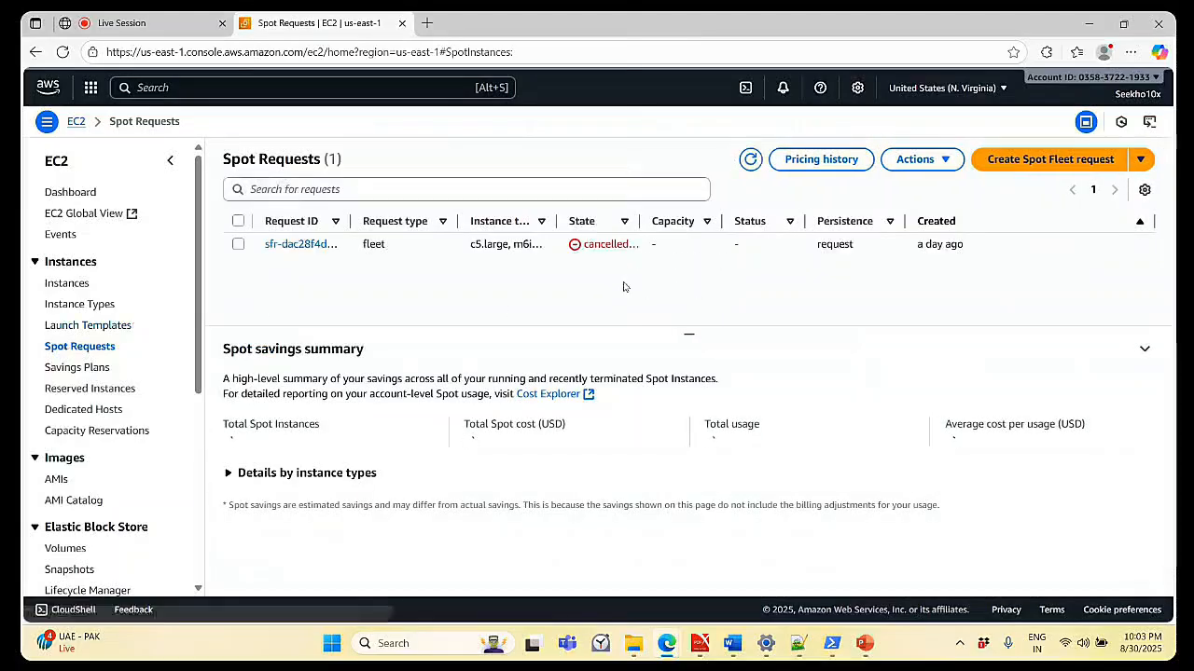
Select the existing Spot fleet request, widen the State column, and review the request's description
click(238, 246)
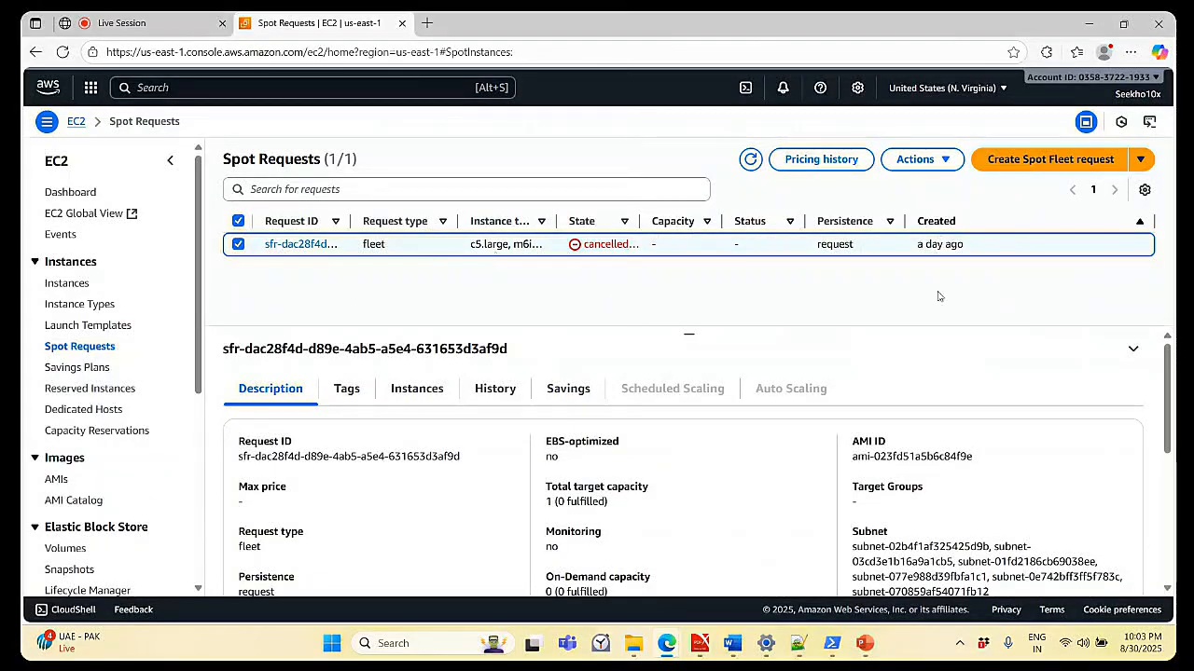
drag(555, 221, 743, 221)
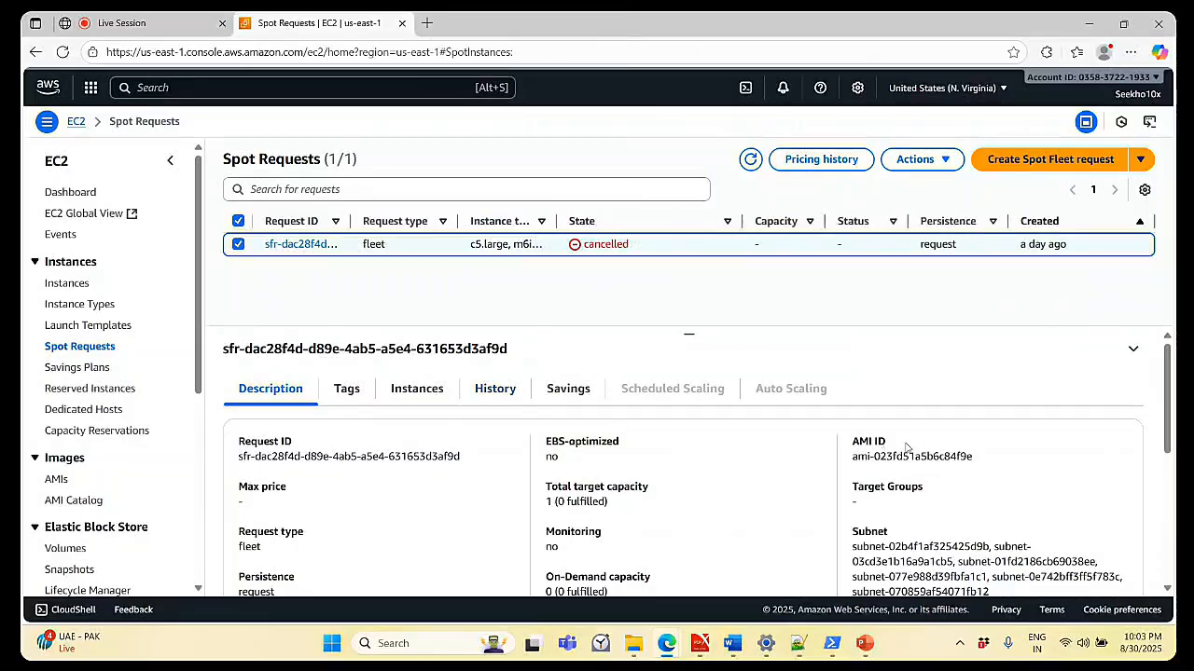
scroll(788, 460, down, 2)
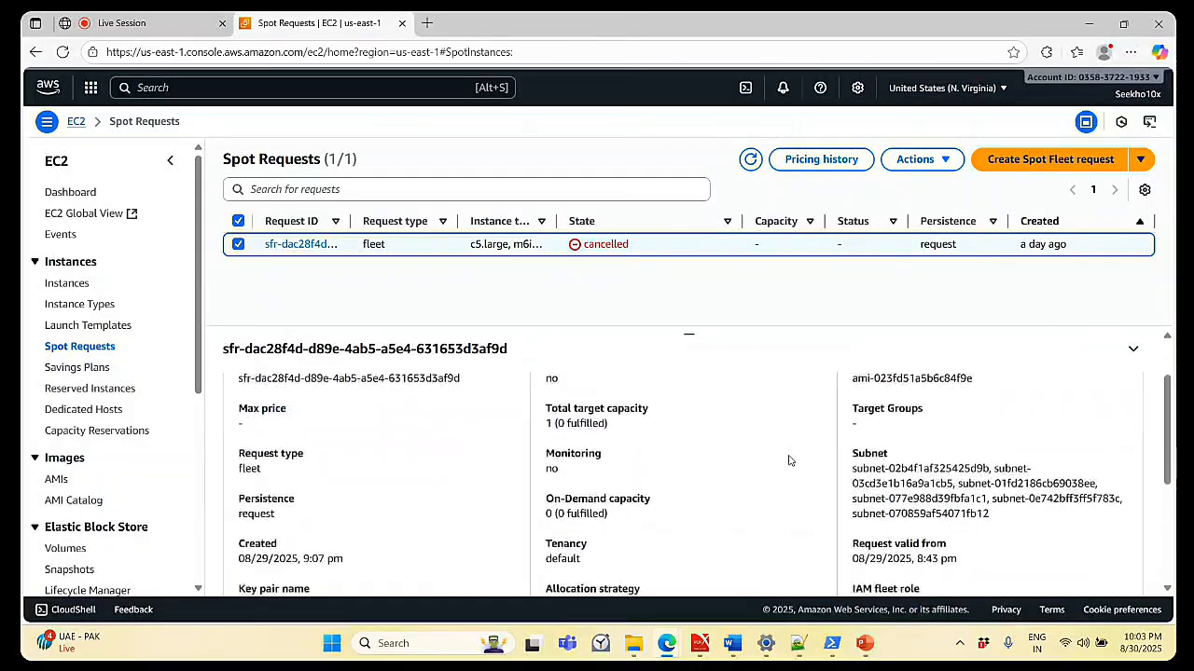
scroll(788, 460, down, 1)
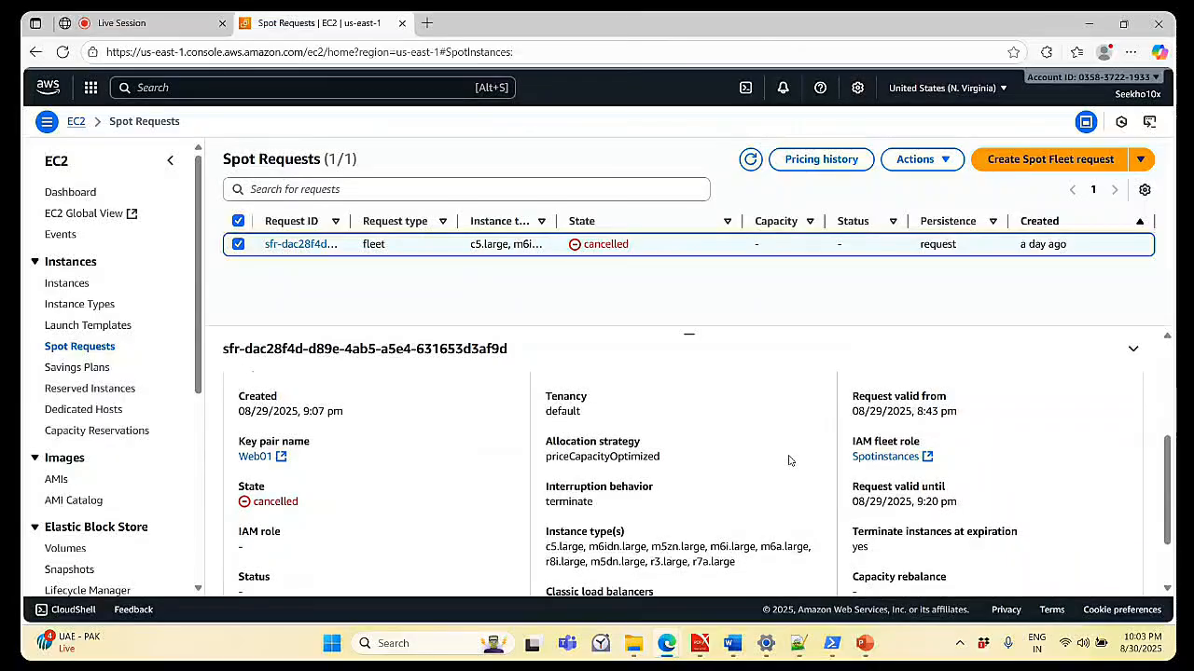
scroll(788, 460, down, 1)
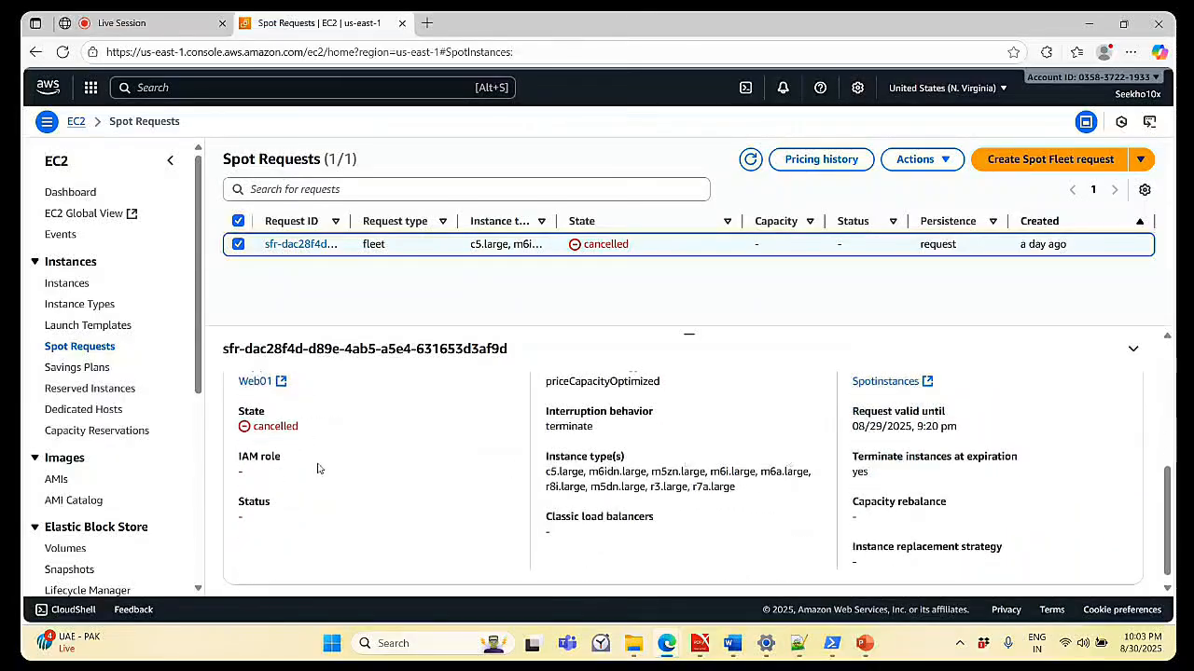
scroll(722, 467, up, 3)
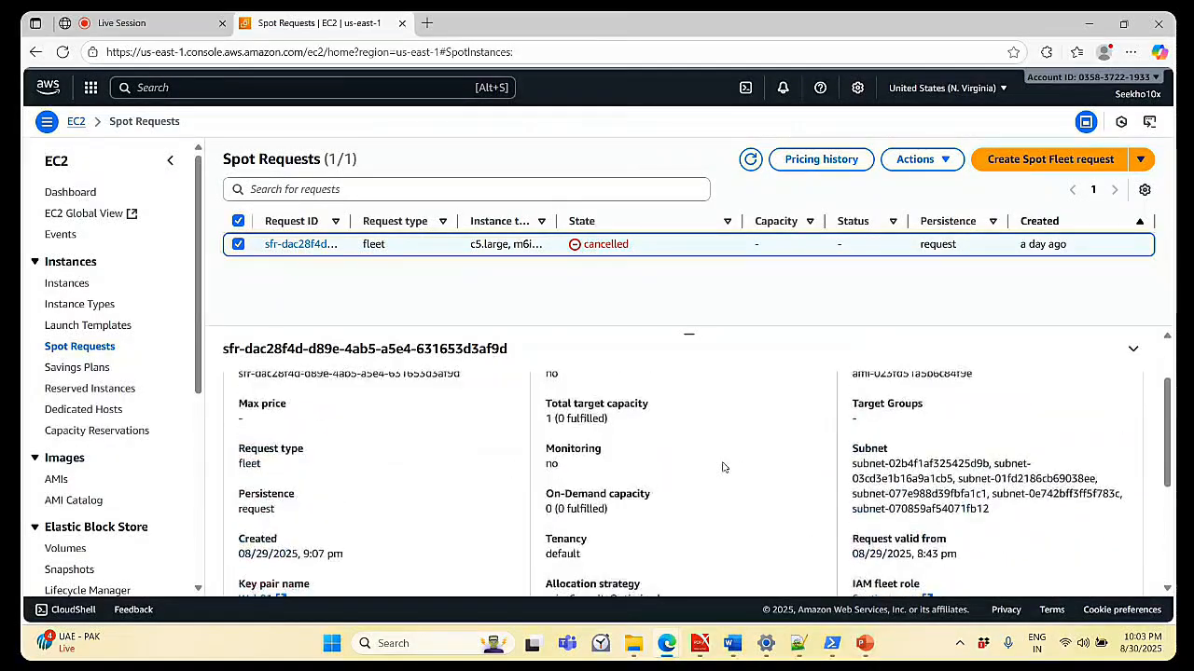
scroll(723, 467, up, 1)
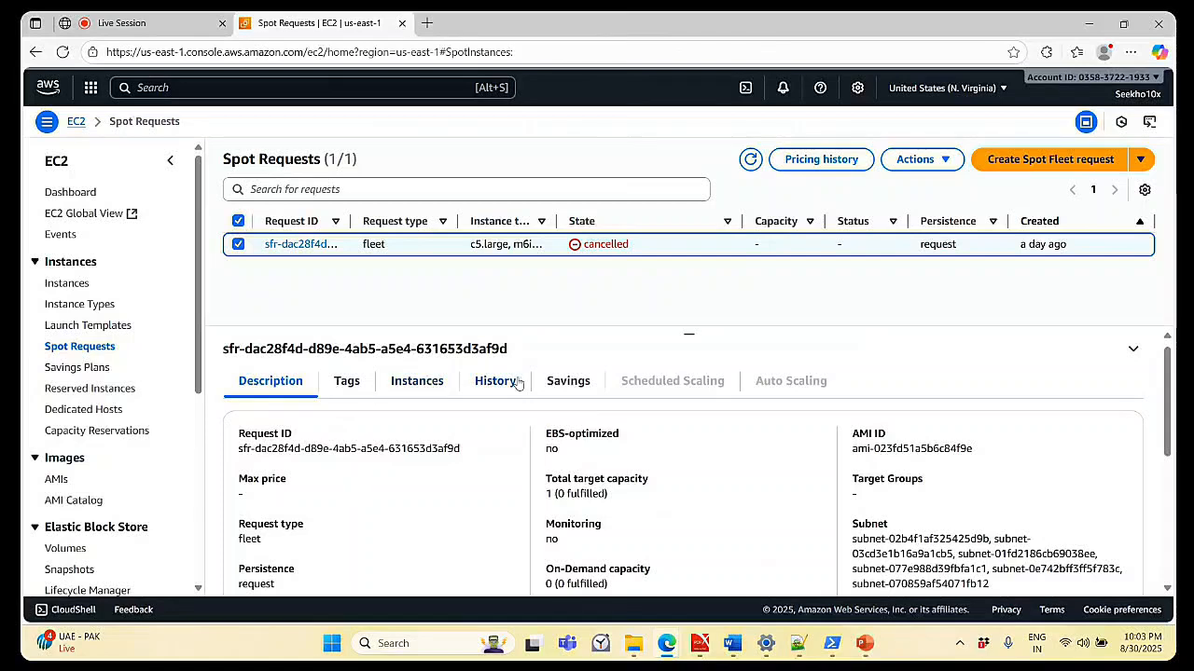
Review the instances, tags and savings of the selected Spot fleet request
click(416, 382)
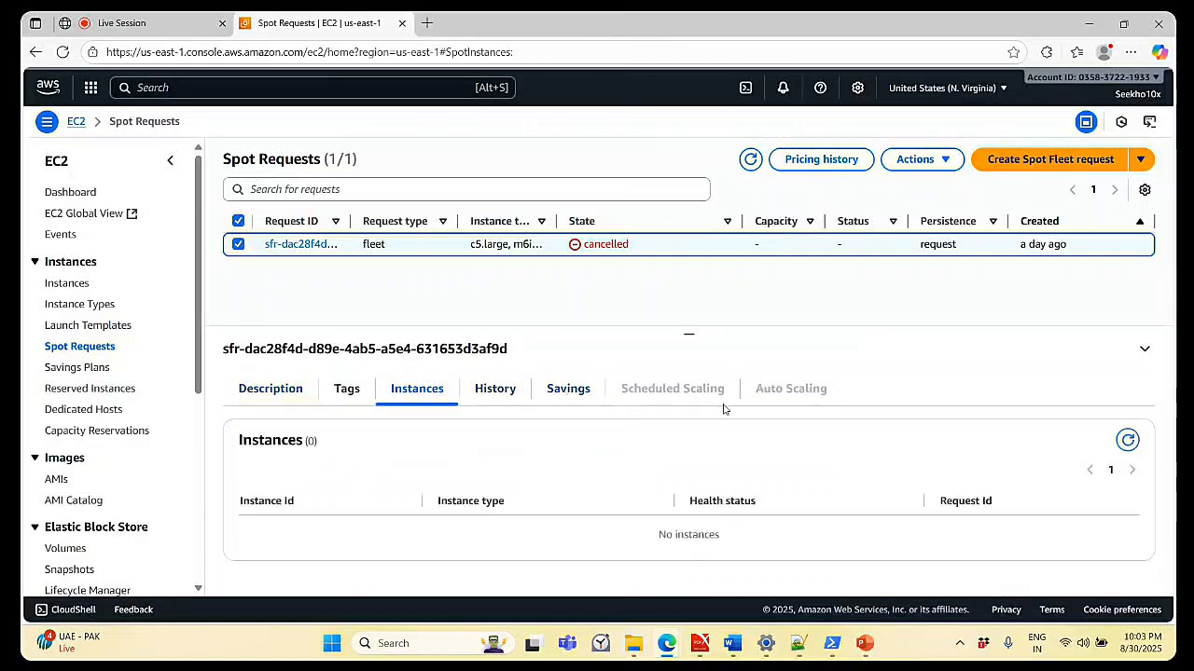
click(365, 393)
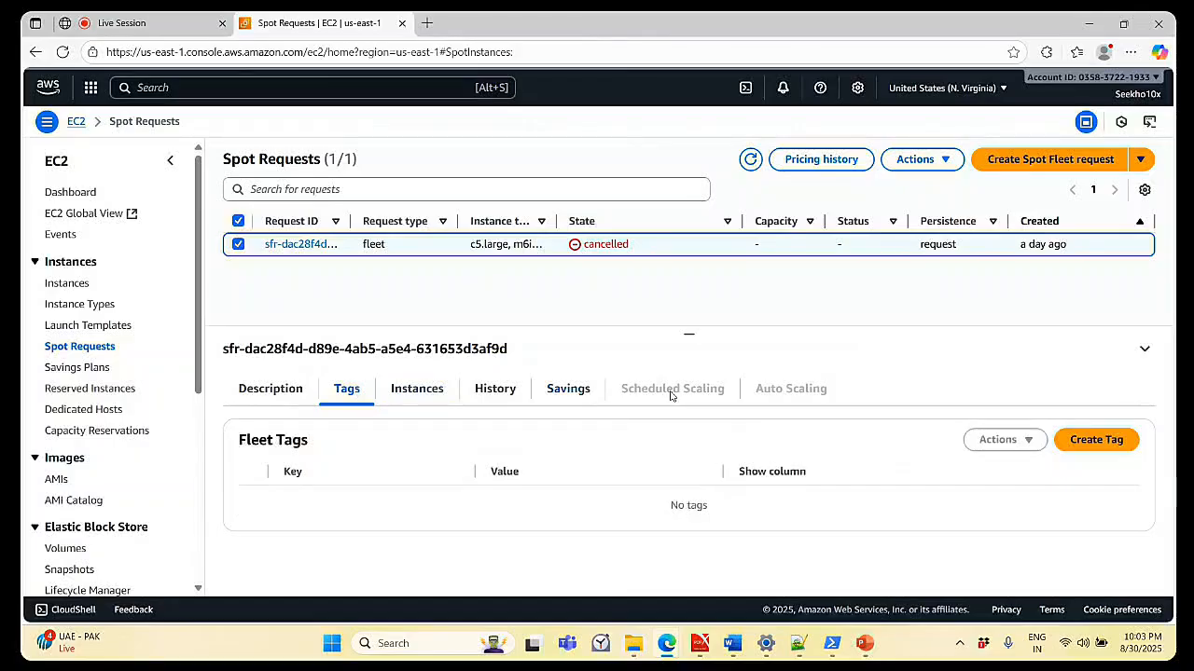
click(579, 396)
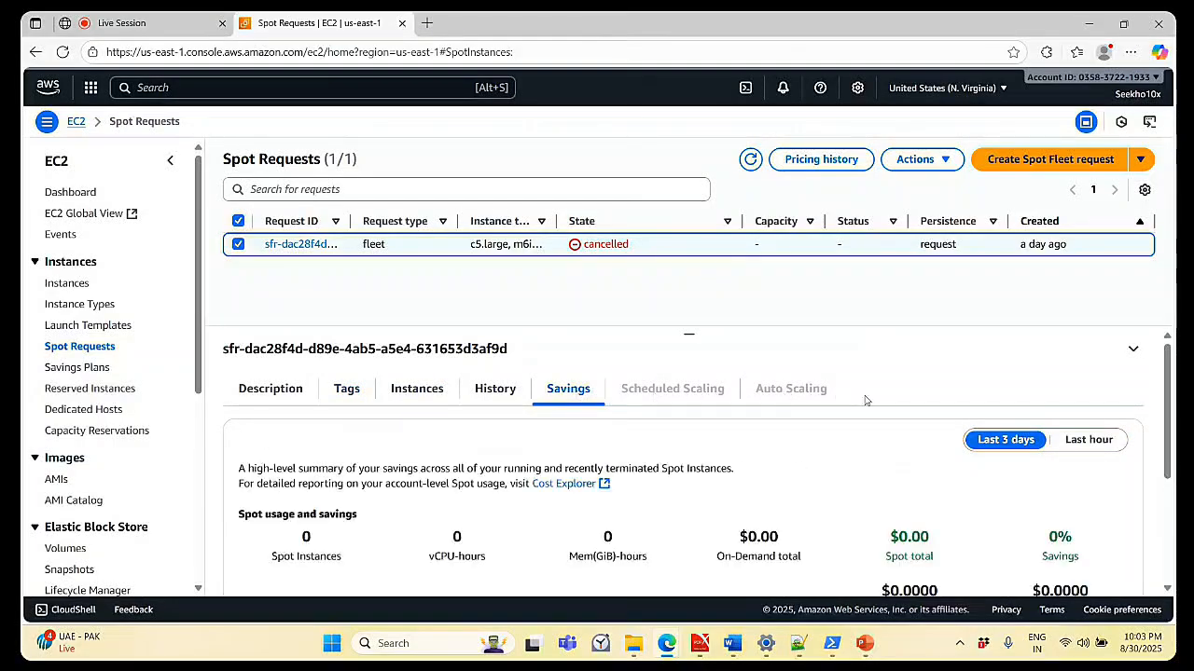
scroll(893, 420, down, 3)
scroll(892, 420, up, 3)
View the full details of the selected Spot fleet request and highlight its interruption behavior
click(940, 160)
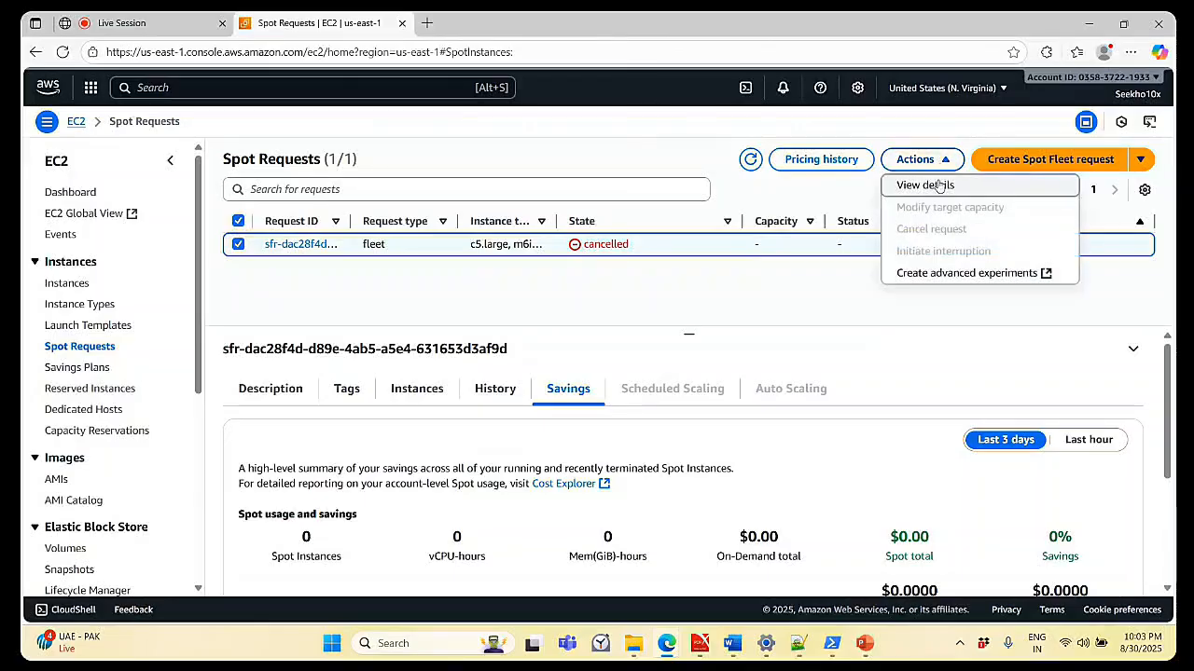
click(939, 184)
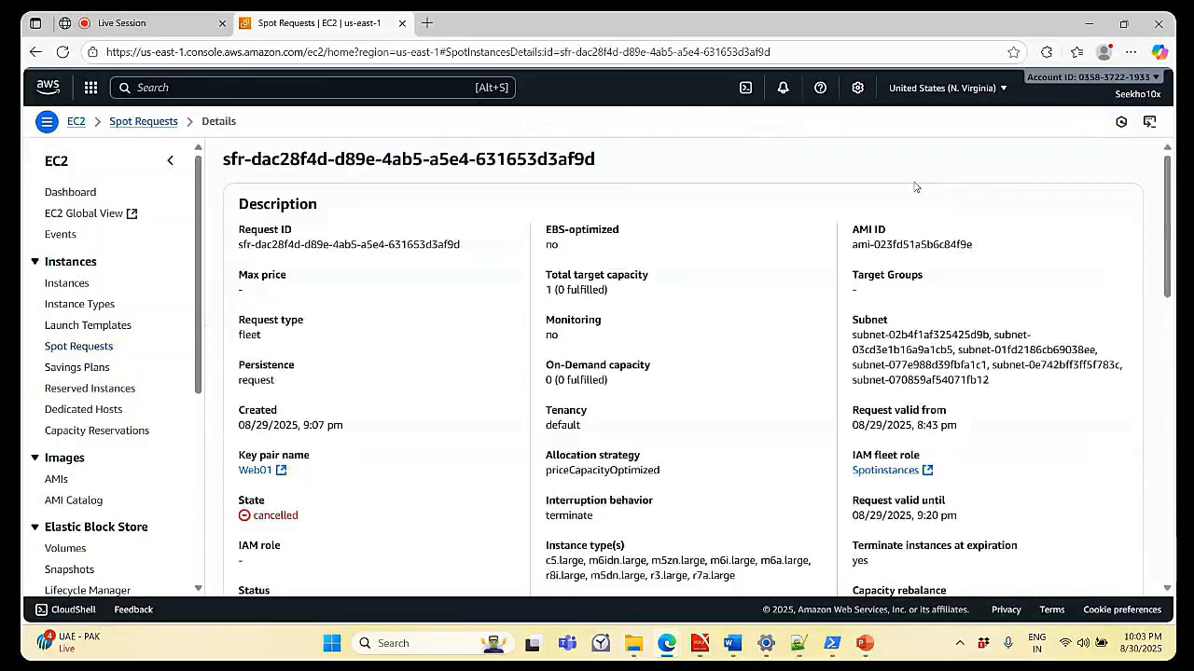
scroll(755, 344, down, 3)
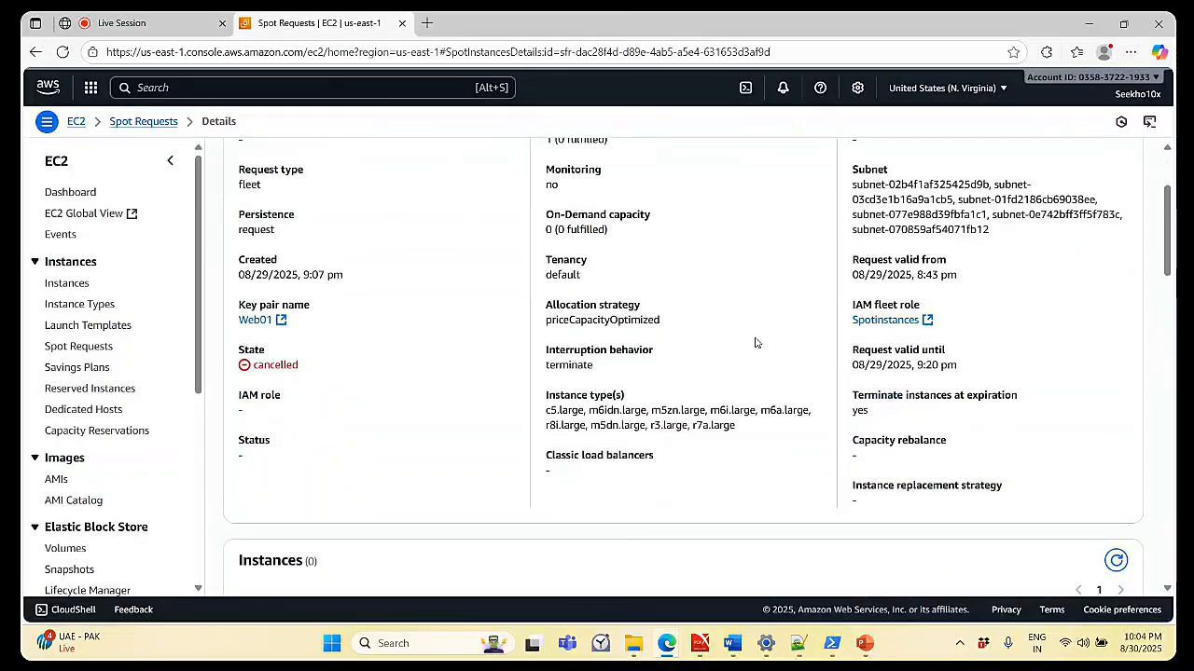
scroll(755, 343, up, 2)
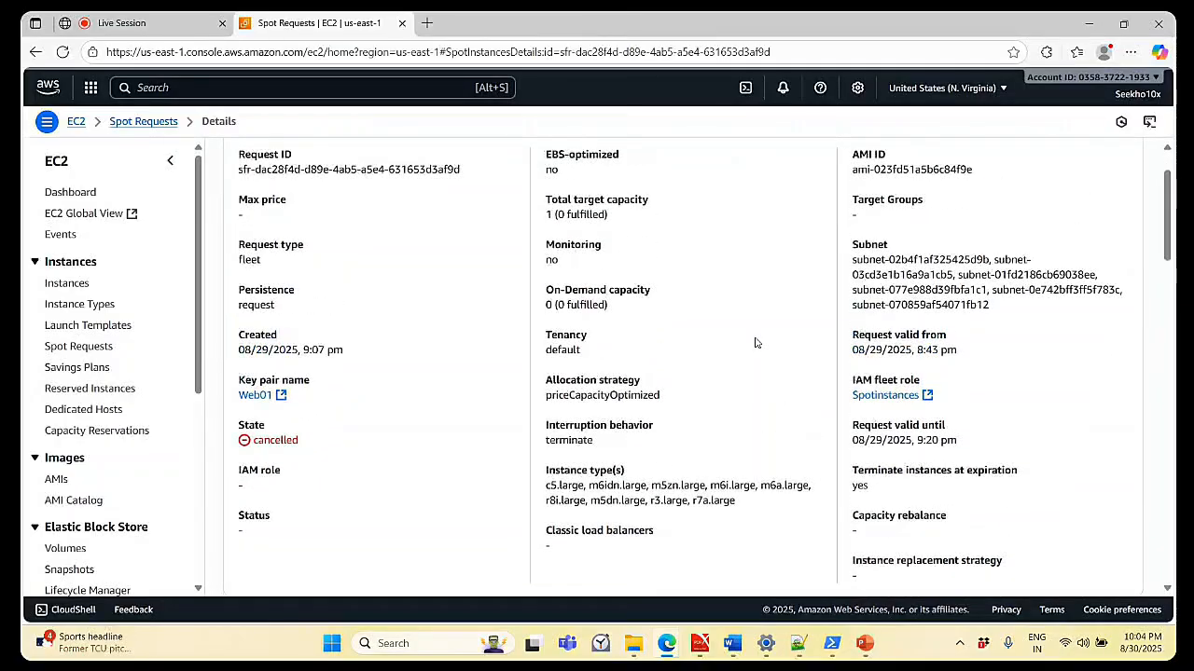
drag(607, 449, 546, 425)
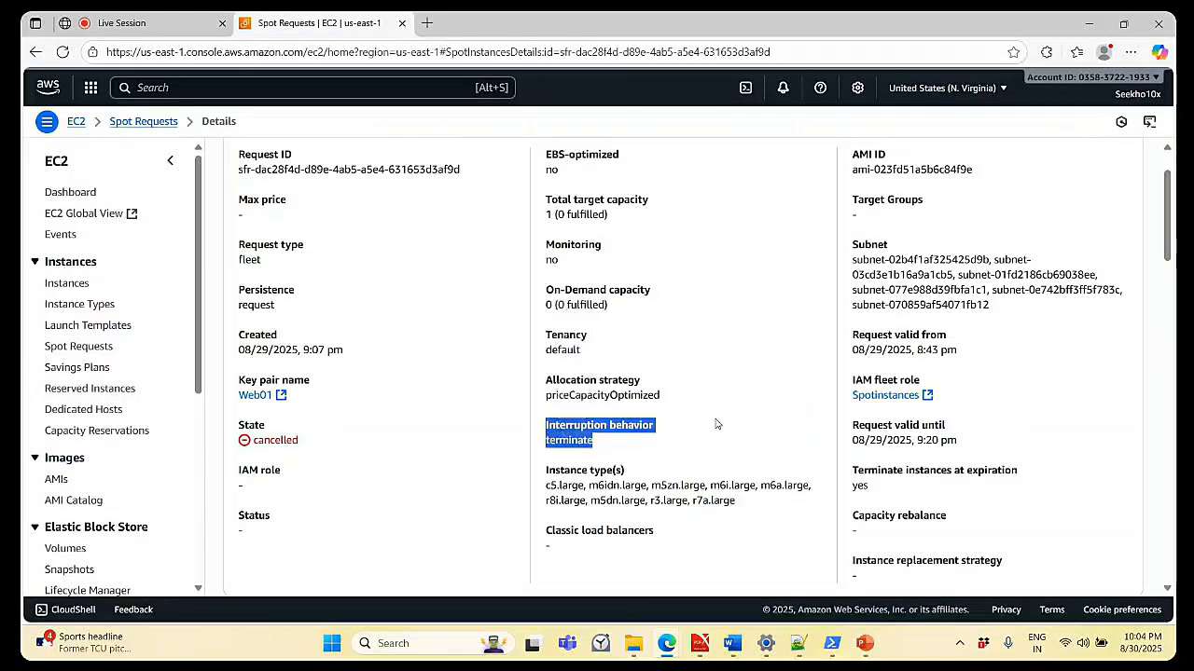
scroll(716, 424, up, 2)
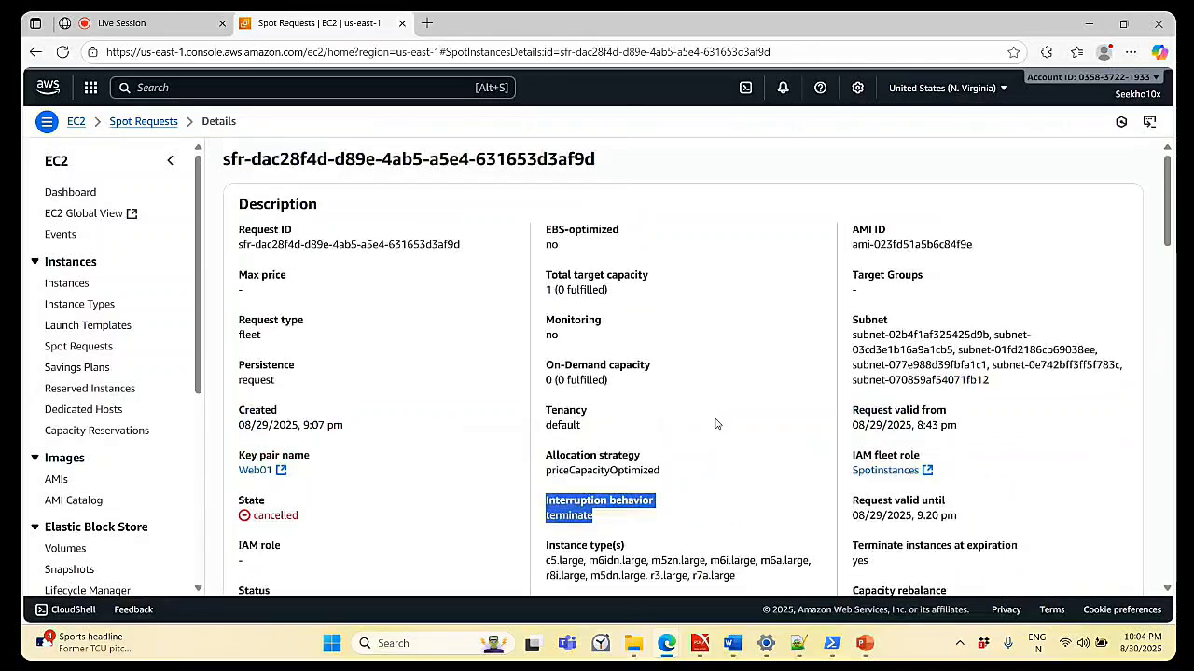
Start a new Spot Fleet request from the Spot Requests page, with launch parameters configured manually after viewing the launch template option
click(143, 121)
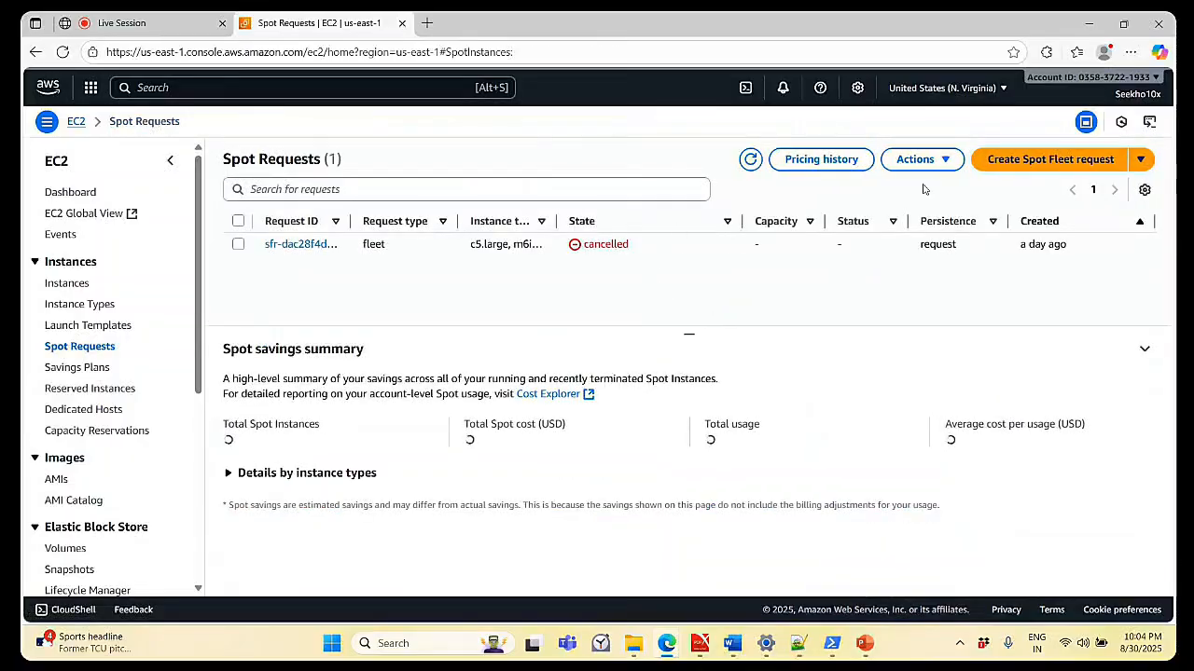
click(1078, 166)
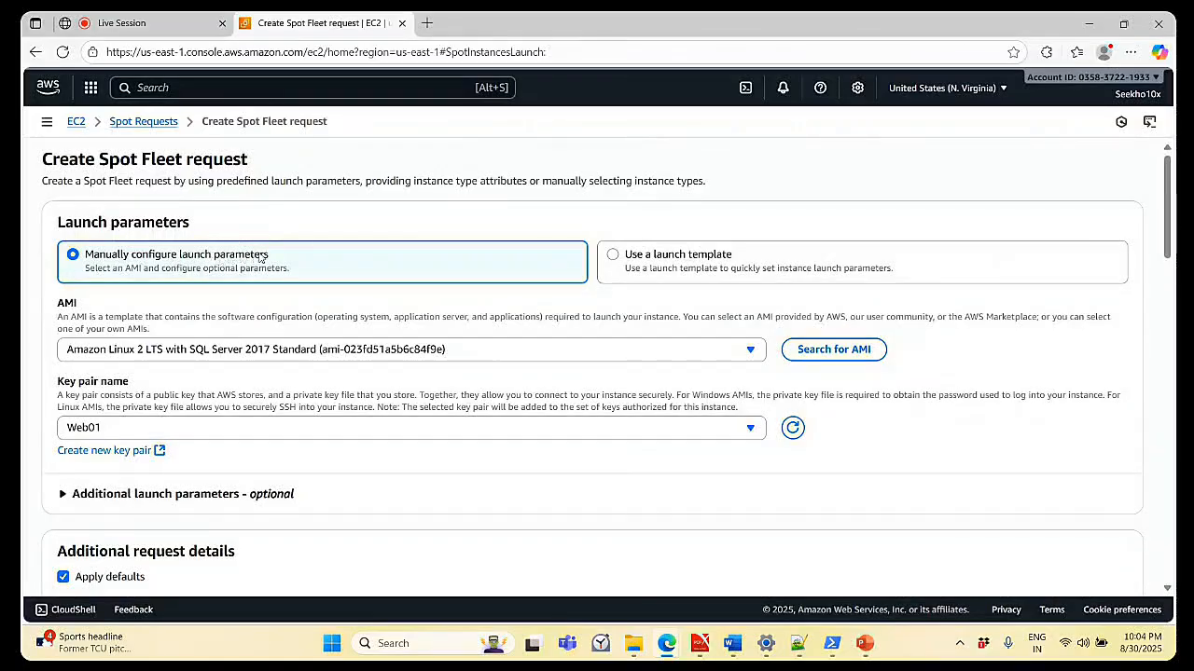
click(614, 257)
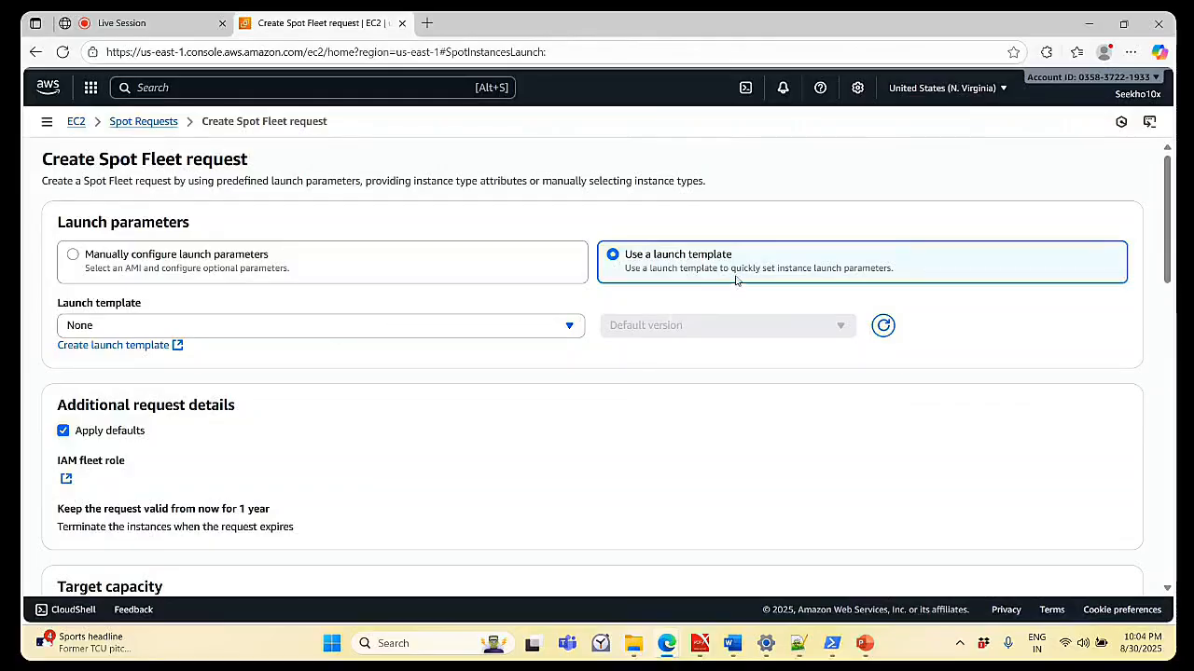
click(74, 257)
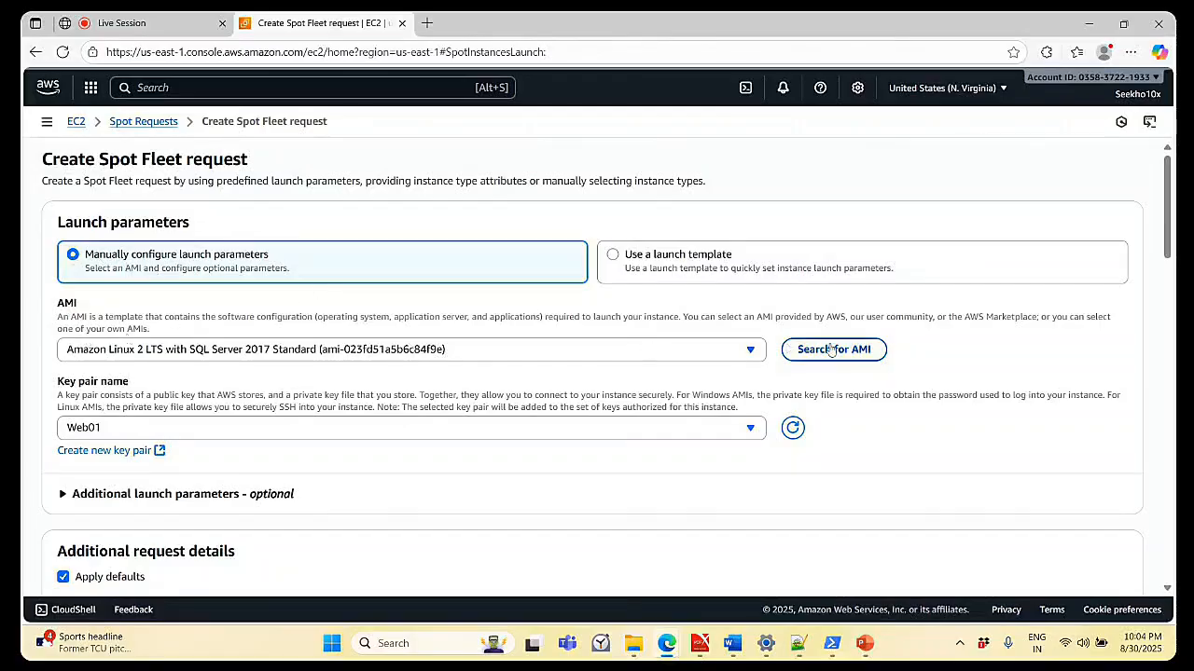
Set the Spot Fleet request's AMI to Microsoft Windows Server 2016 Base
click(749, 351)
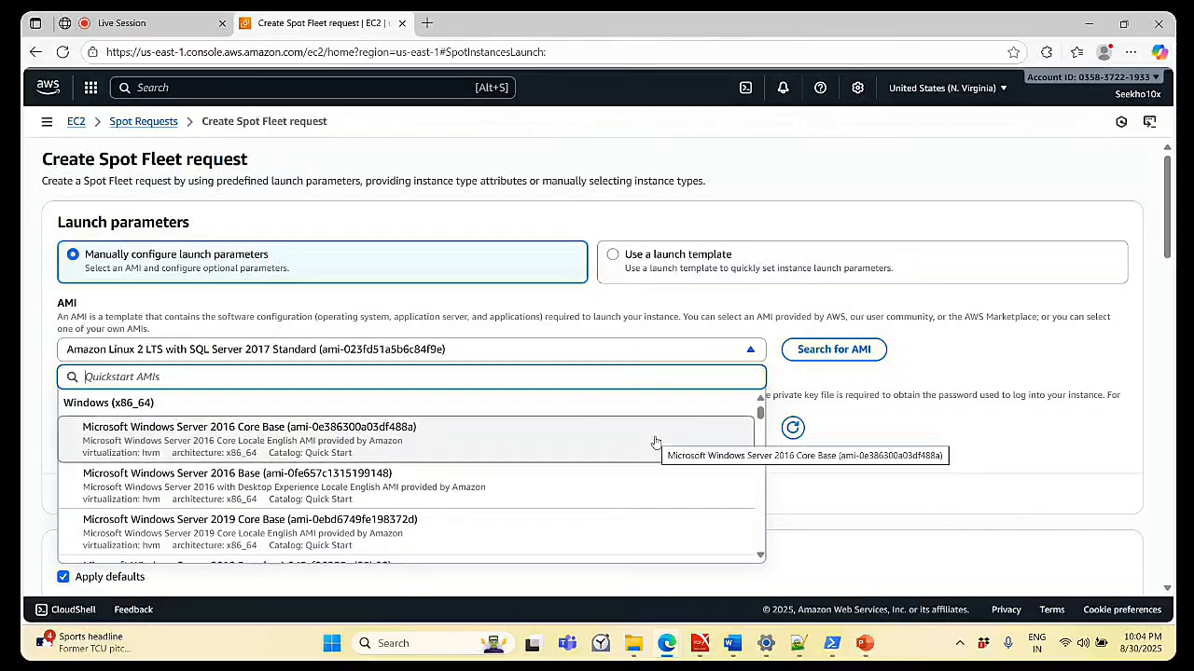
scroll(656, 442, down, 2)
scroll(656, 442, up, 2)
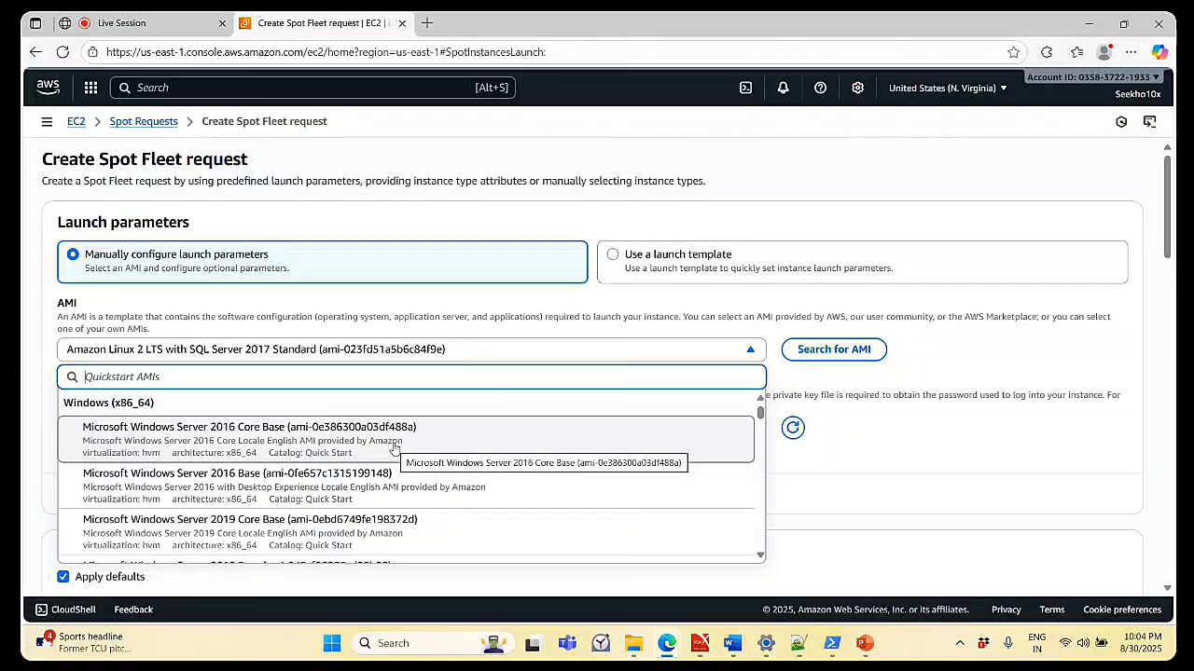
click(361, 490)
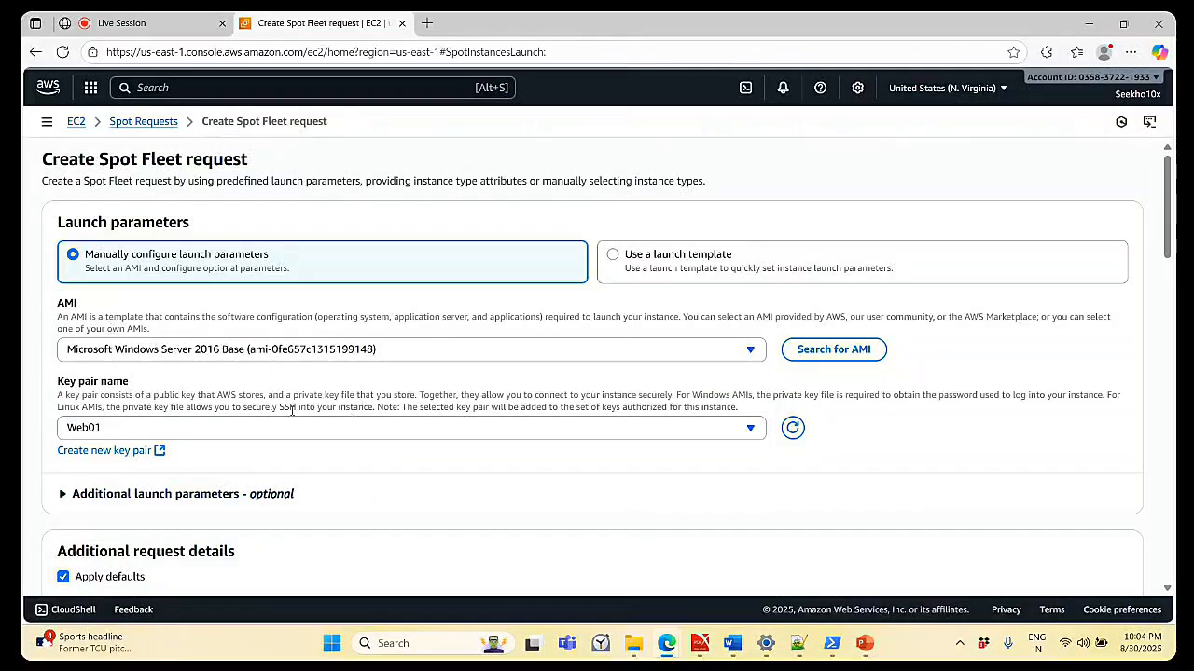
Set the Spot Fleet request's key pair to mykey01_win
click(170, 428)
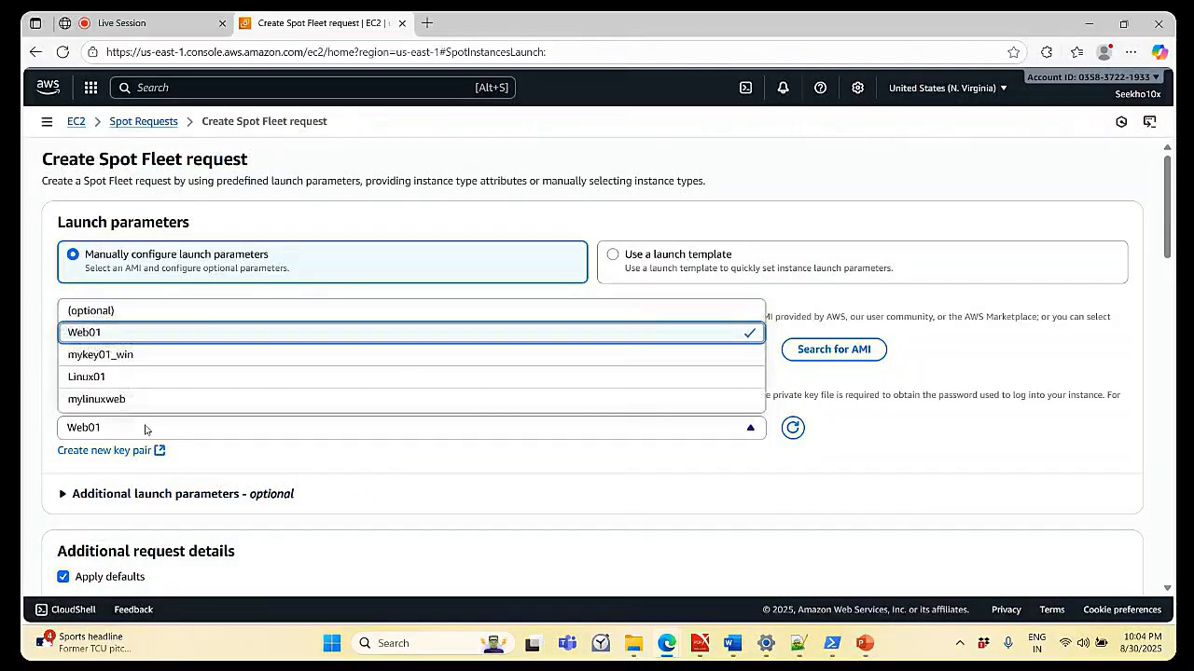
click(123, 330)
click(380, 431)
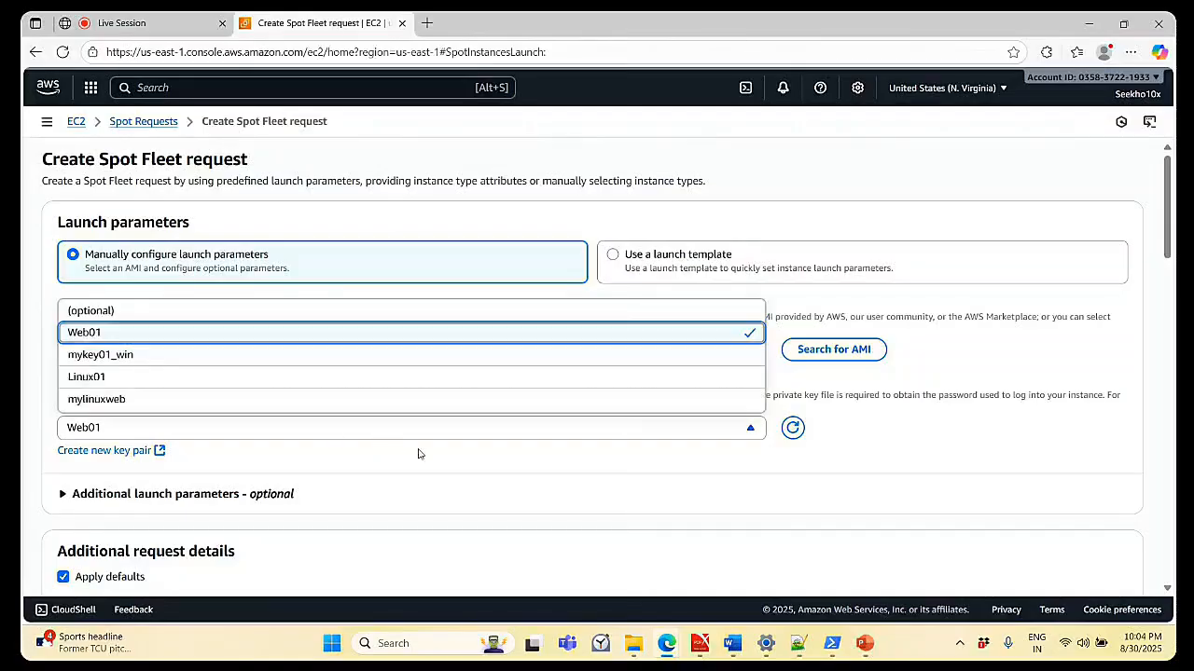
click(105, 356)
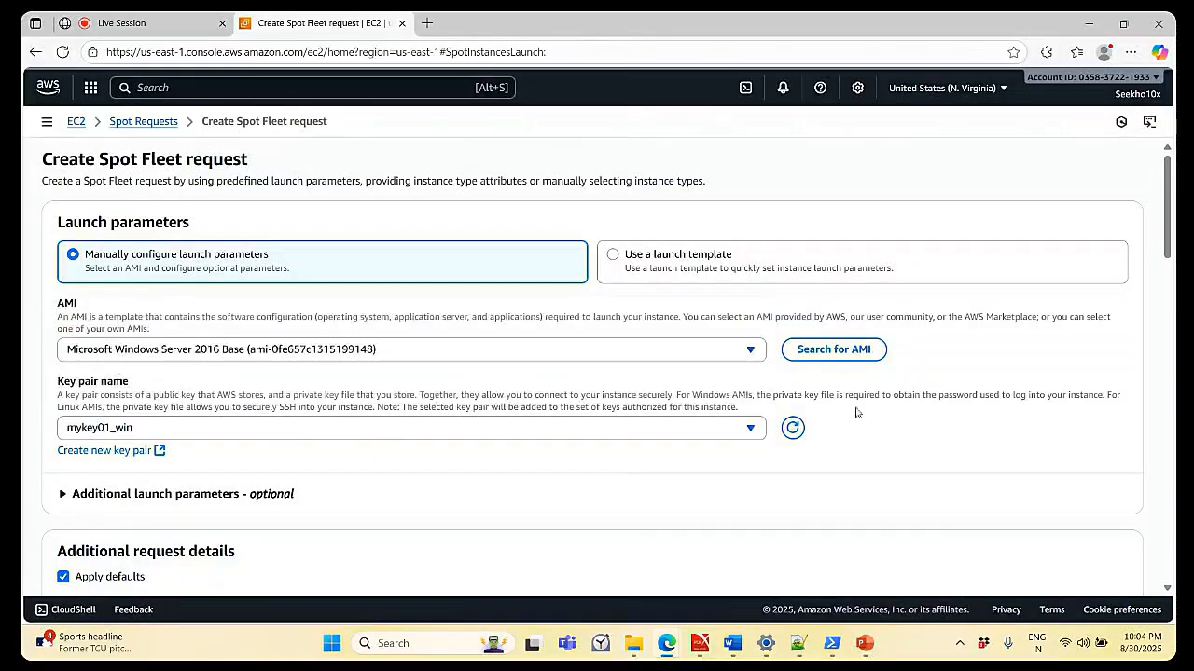
scroll(970, 370, down, 2)
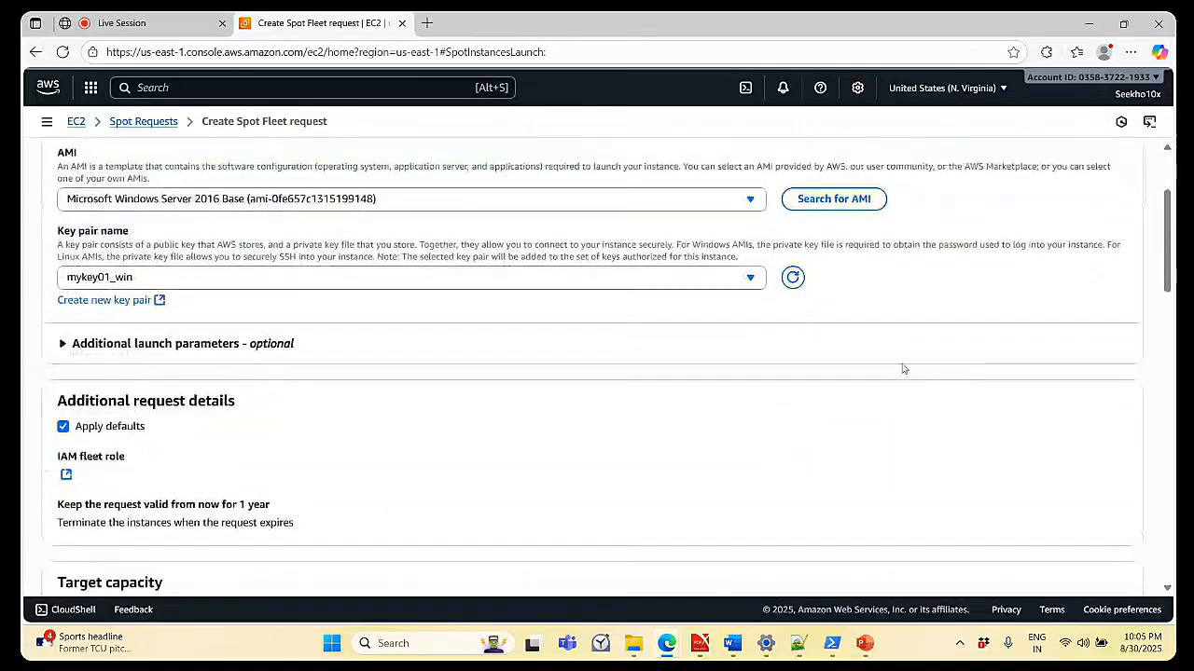
Expand the optional additional launch parameters and review the EBS-optimized, instance store and EBS volume settings
click(64, 343)
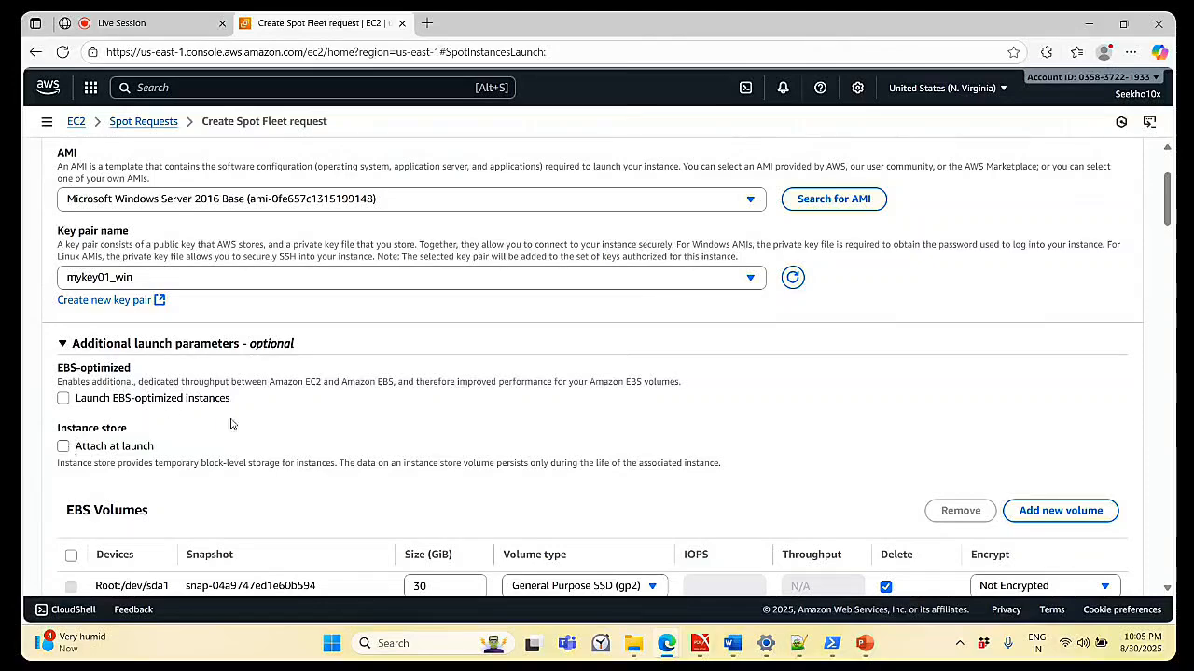
scroll(261, 415, down, 1)
scroll(266, 469, down, 3)
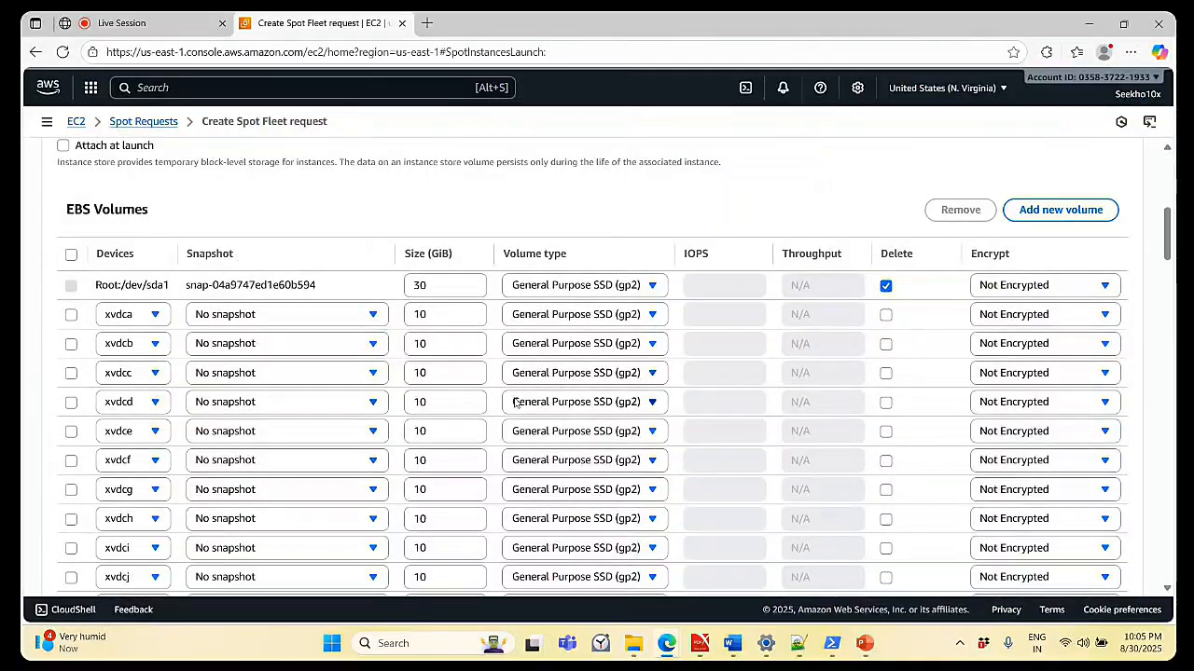
scroll(201, 352, down, 6)
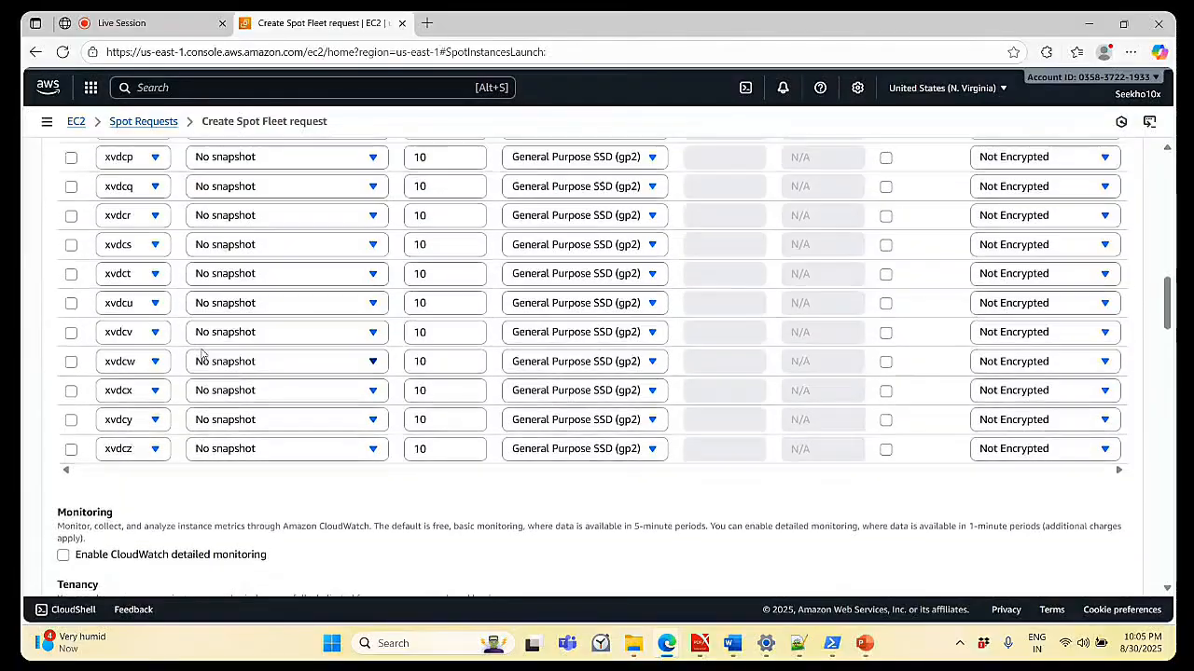
scroll(201, 351, up, 8)
scroll(202, 354, down, 8)
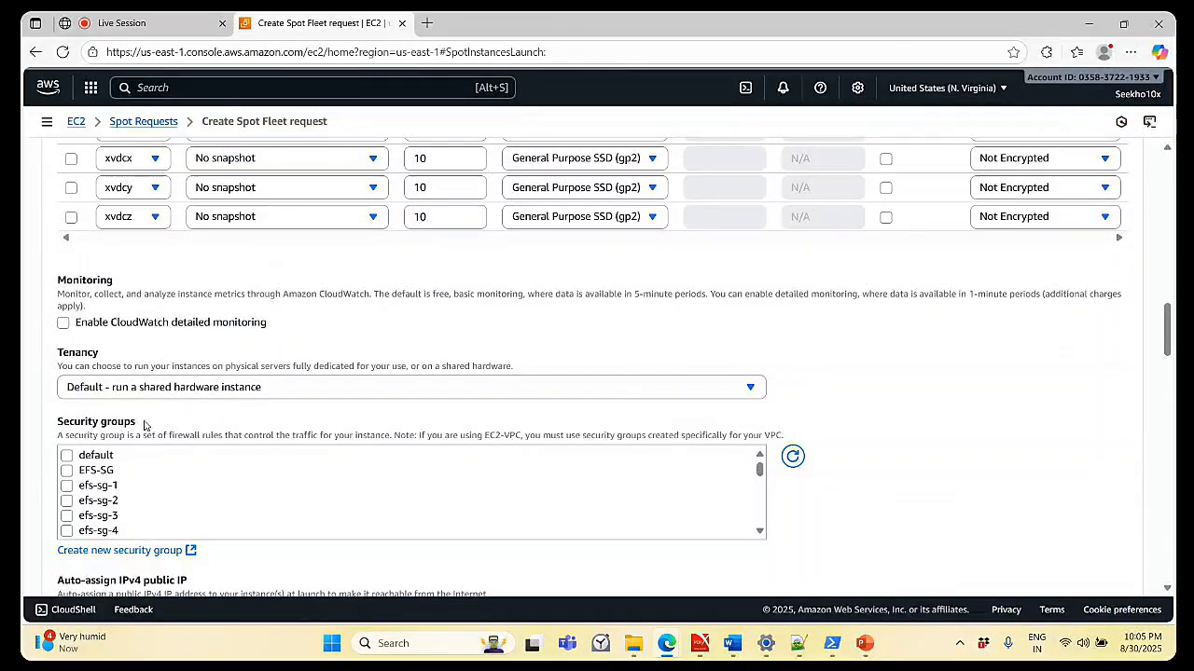
Review the security group, public IPv4 auto-assign, IAM instance profile, user data and tag settings, and collapse the additional launch parameters
scroll(666, 399, down, 2)
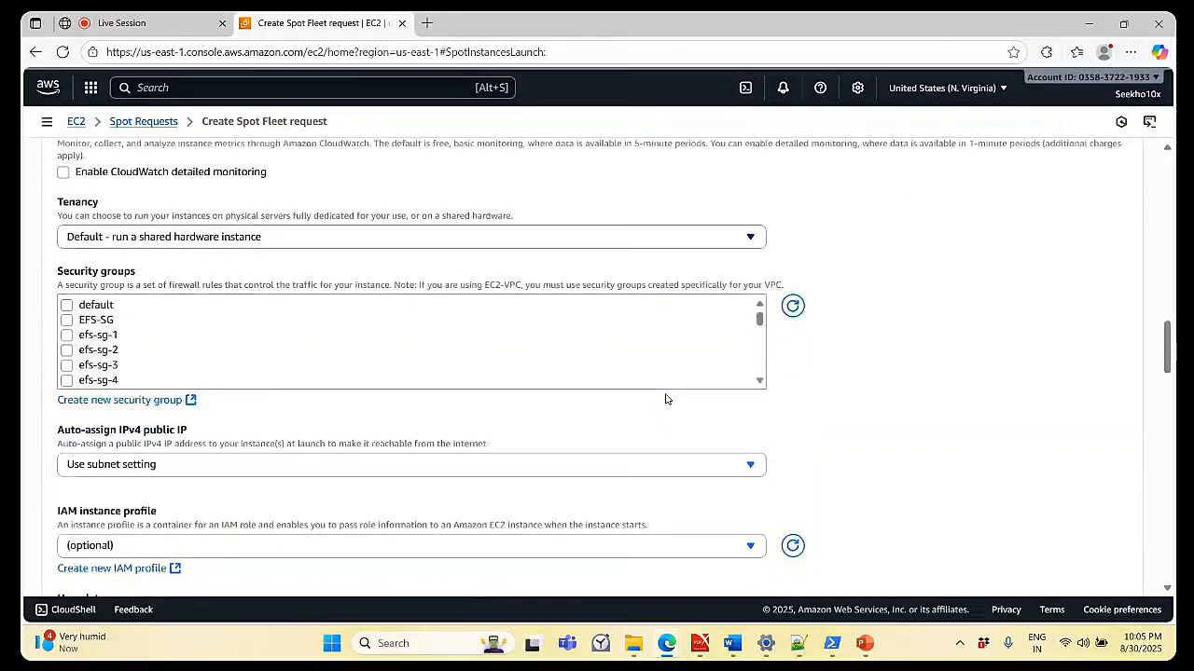
scroll(666, 399, down, 1)
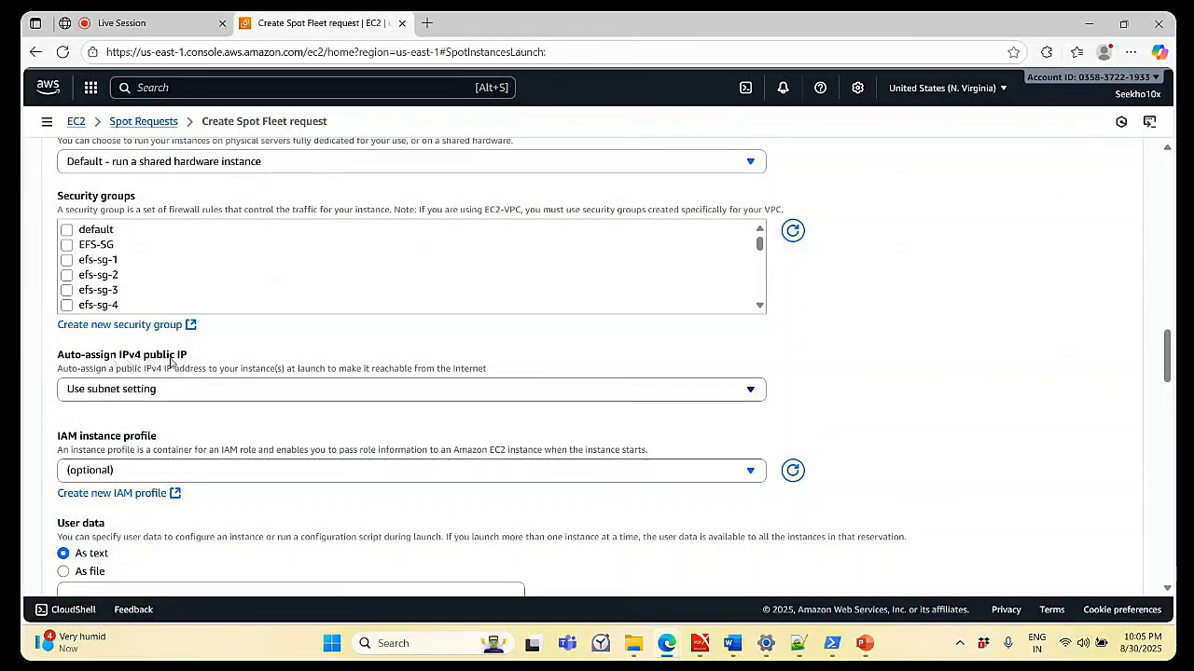
click(173, 391)
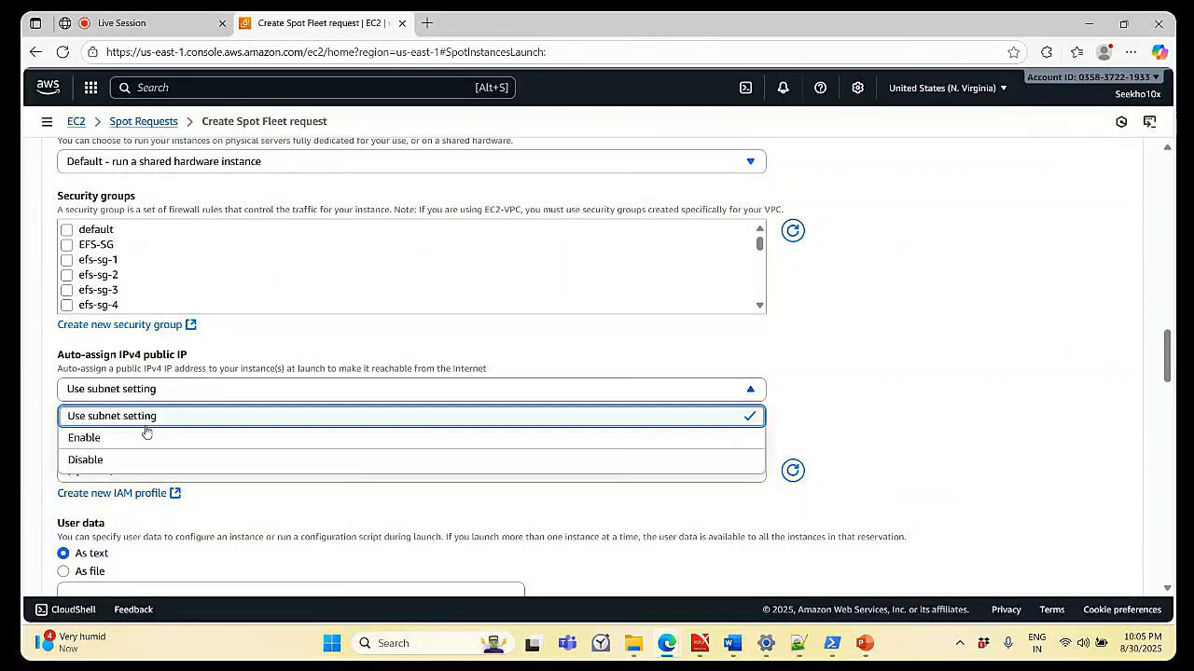
click(279, 328)
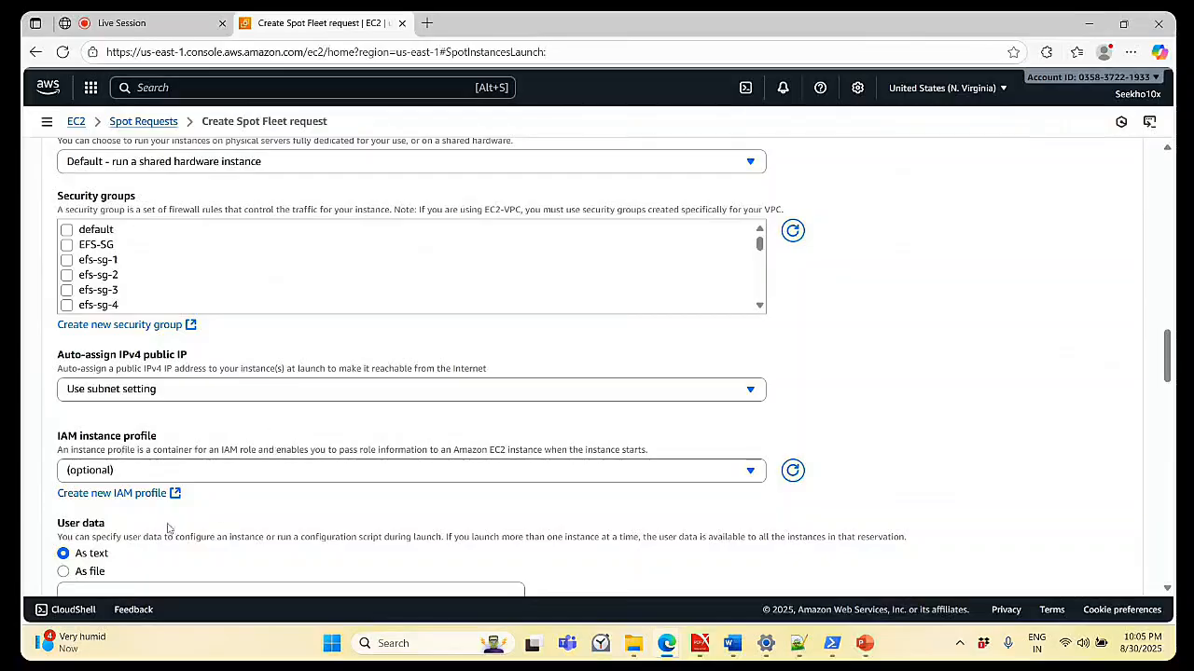
scroll(340, 478, down, 2)
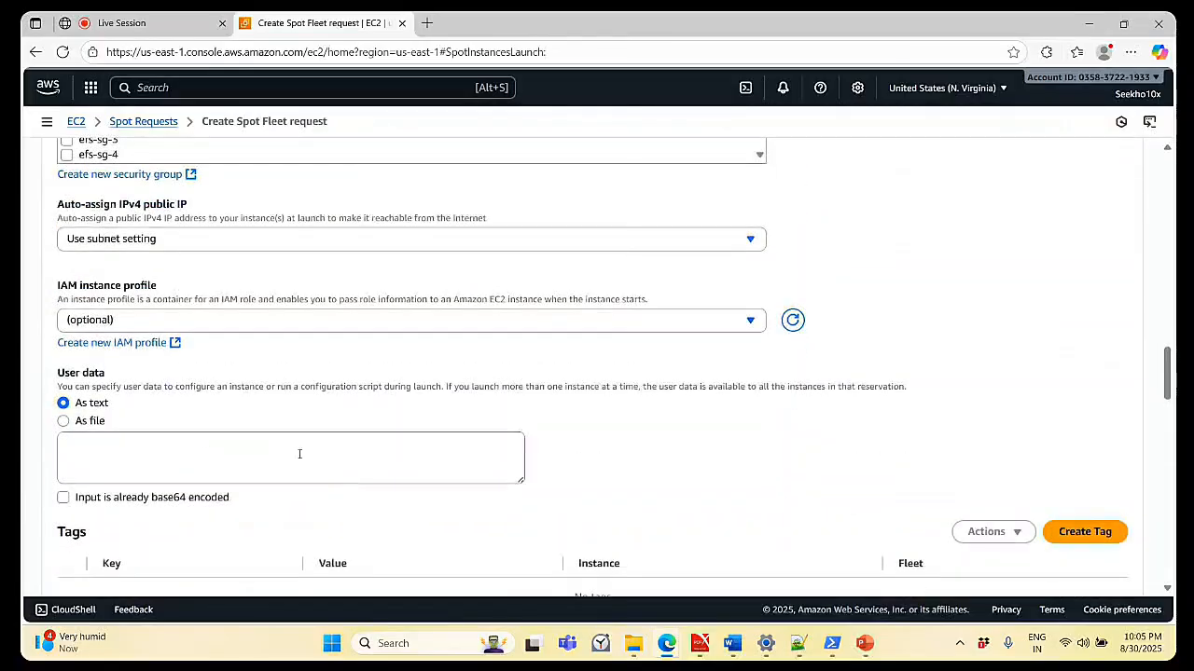
scroll(265, 447, down, 3)
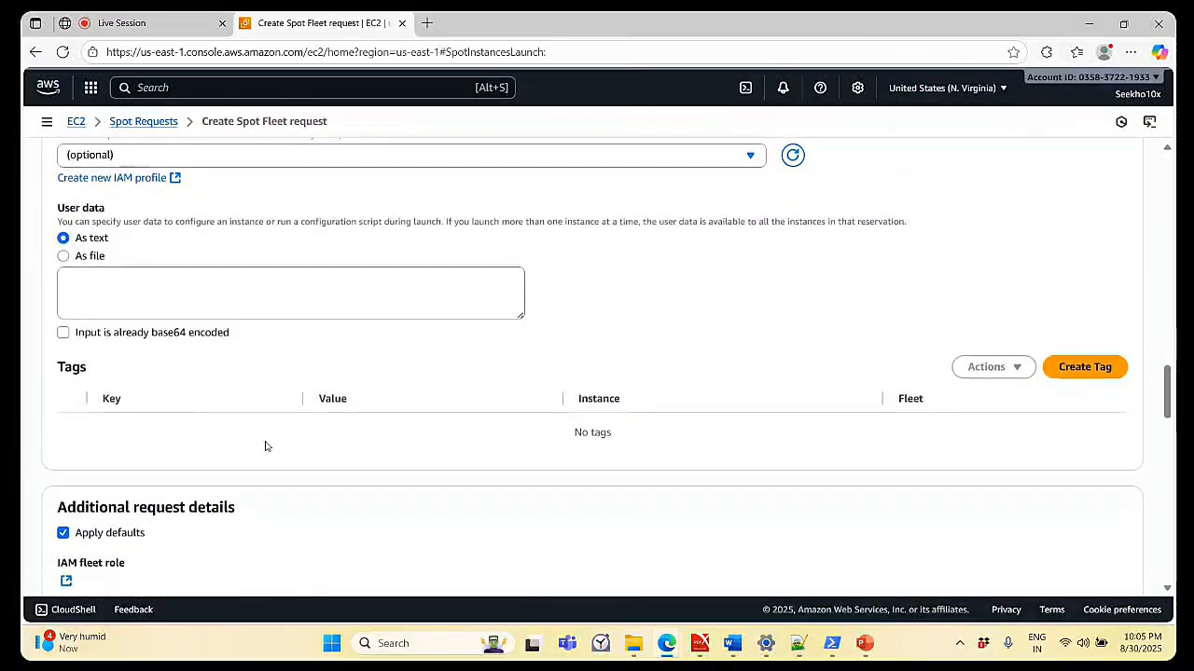
scroll(265, 447, up, 15)
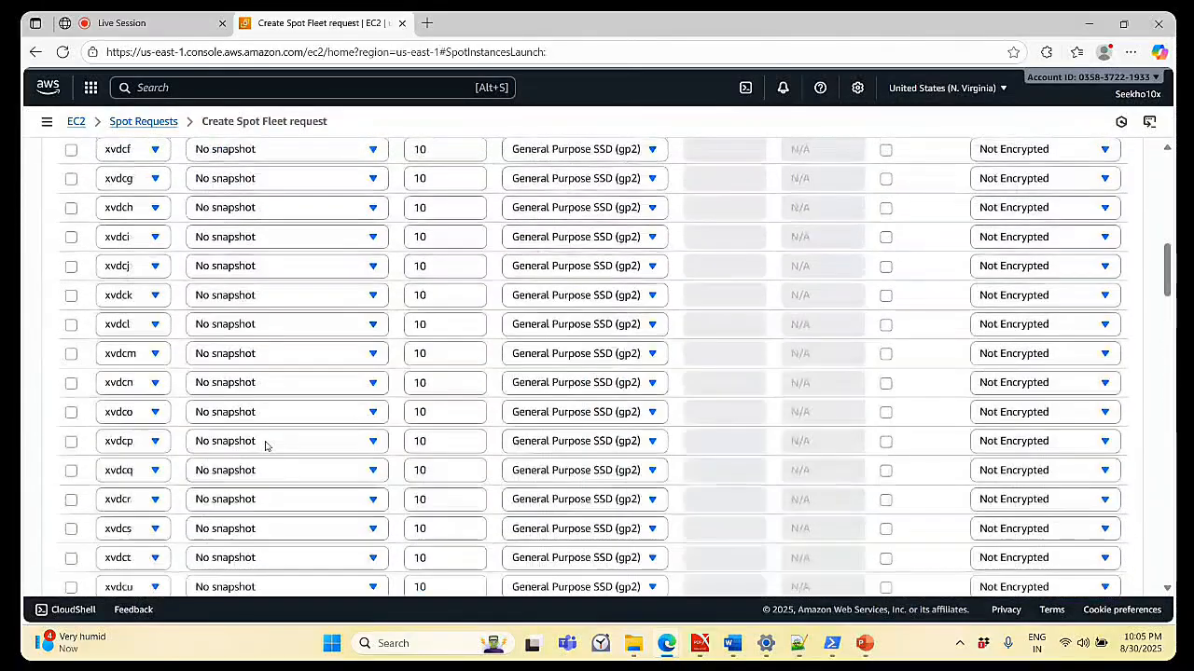
scroll(264, 447, up, 1)
scroll(265, 447, up, 1)
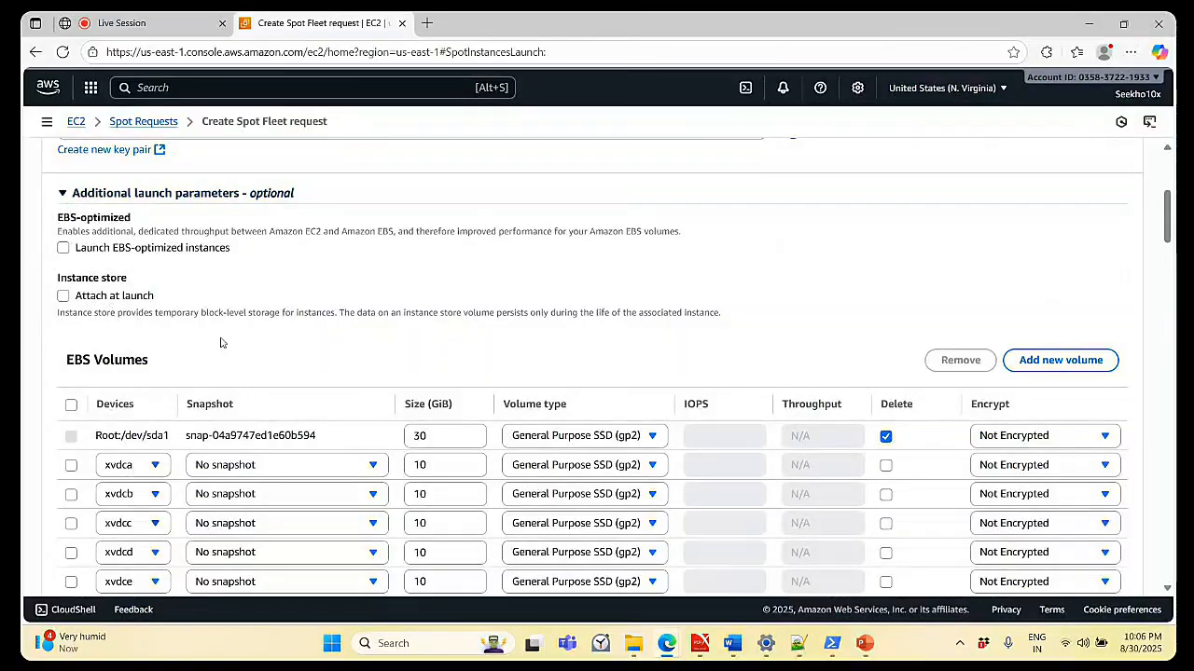
click(64, 194)
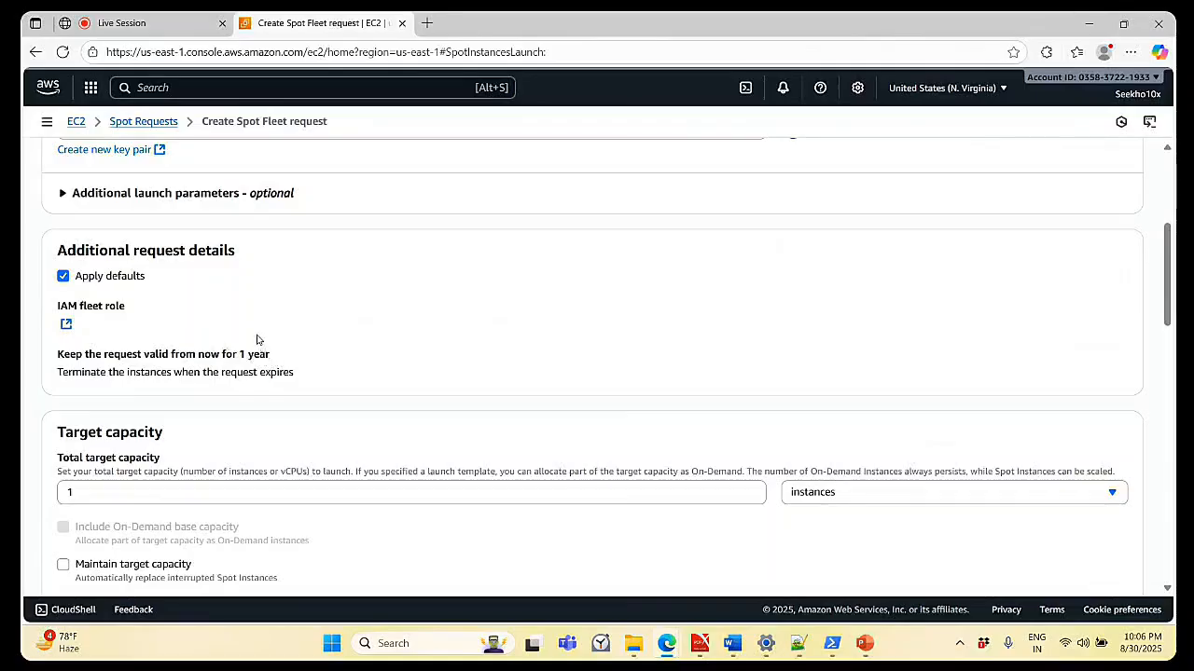
Disable the default additional request details and browse the roles available as the IAM fleet role
click(63, 277)
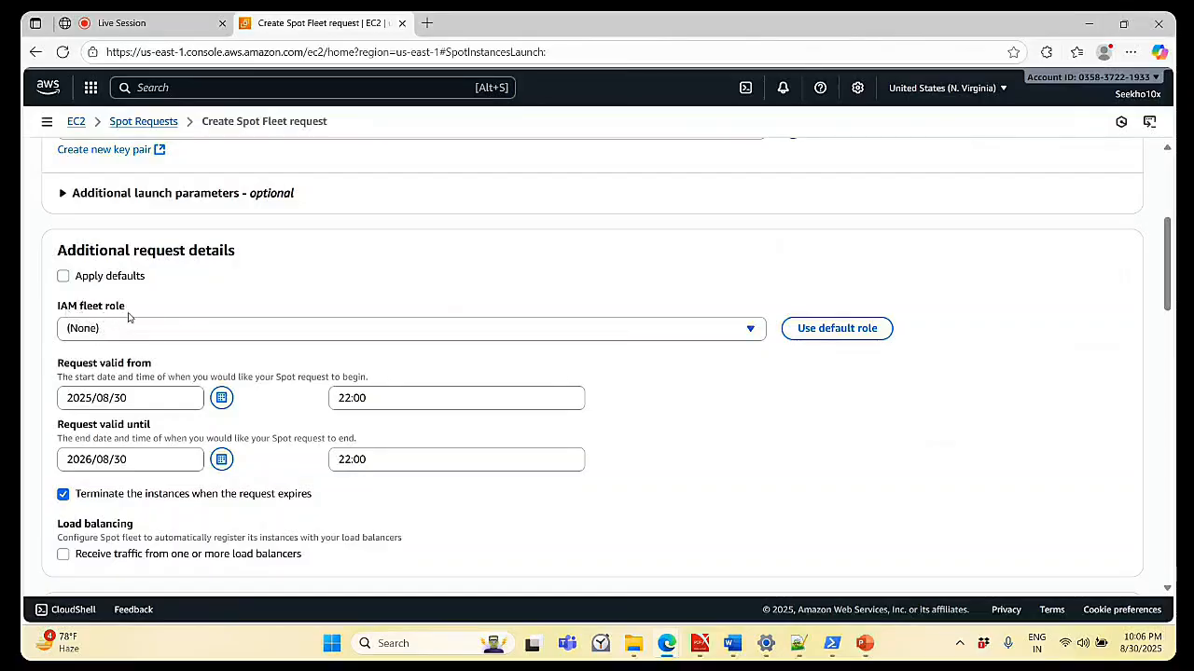
click(583, 331)
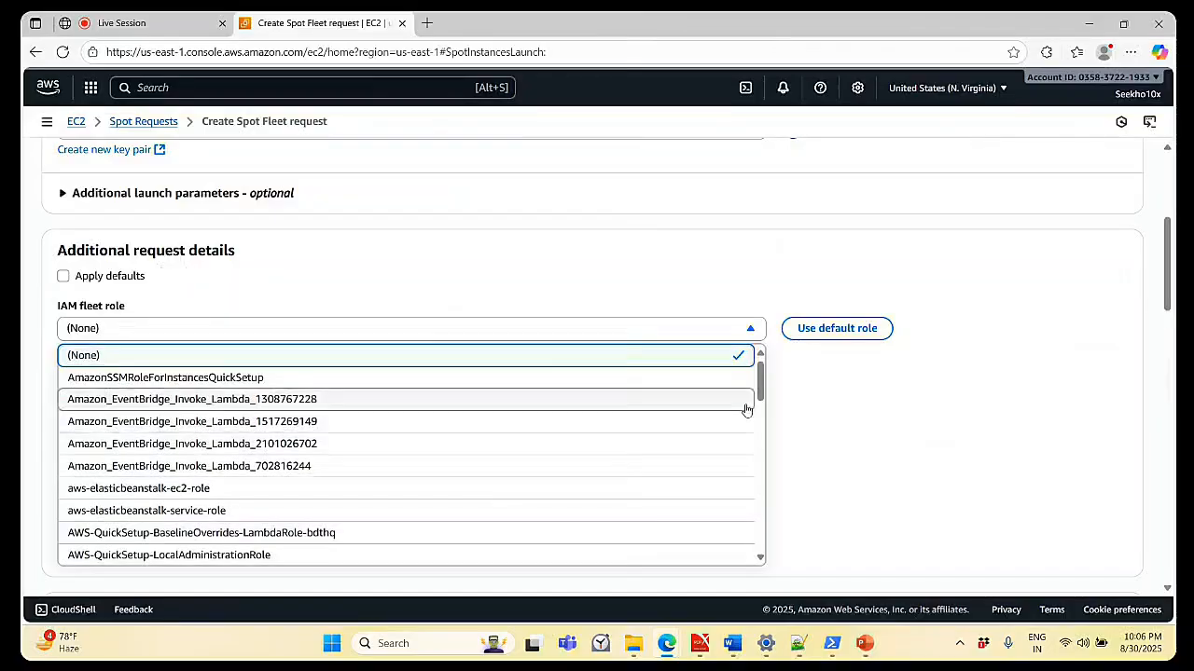
scroll(520, 425, down, 3)
scroll(520, 425, down, 5)
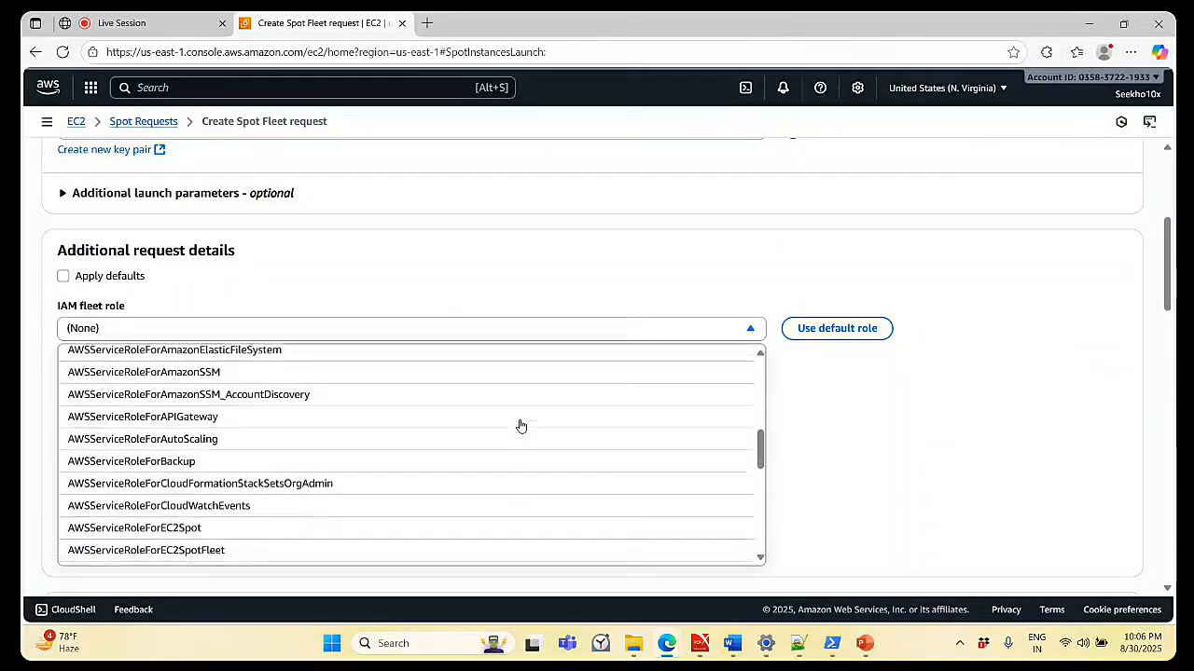
scroll(521, 425, down, 5)
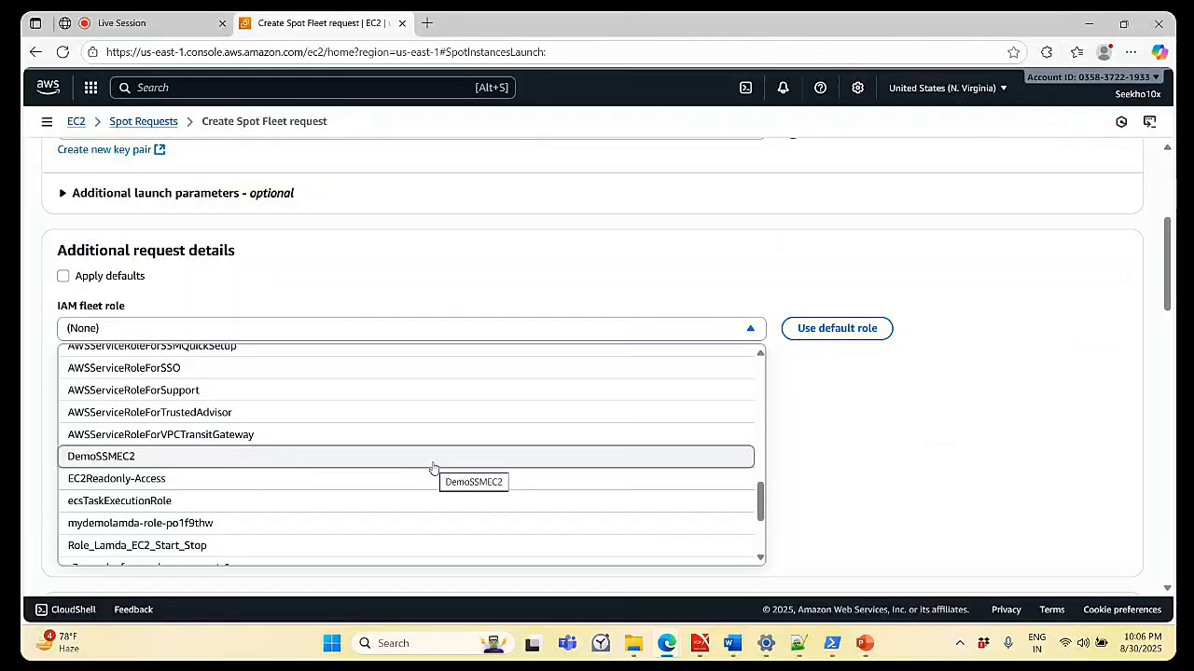
scroll(434, 469, down, 2)
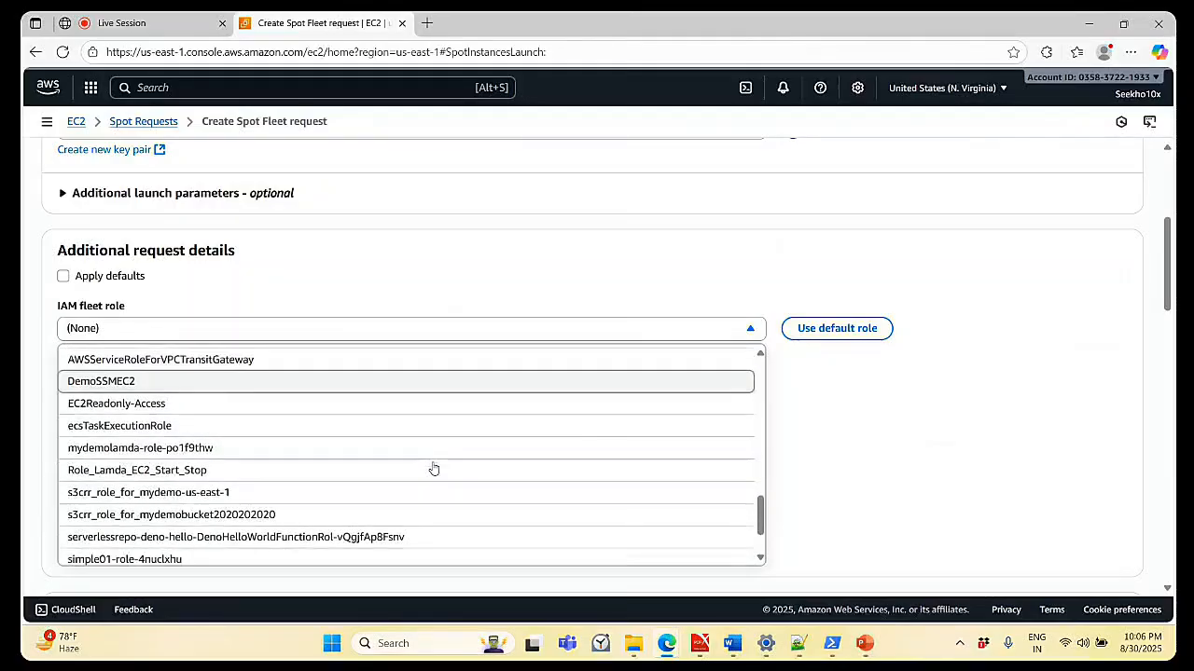
scroll(433, 468, down, 2)
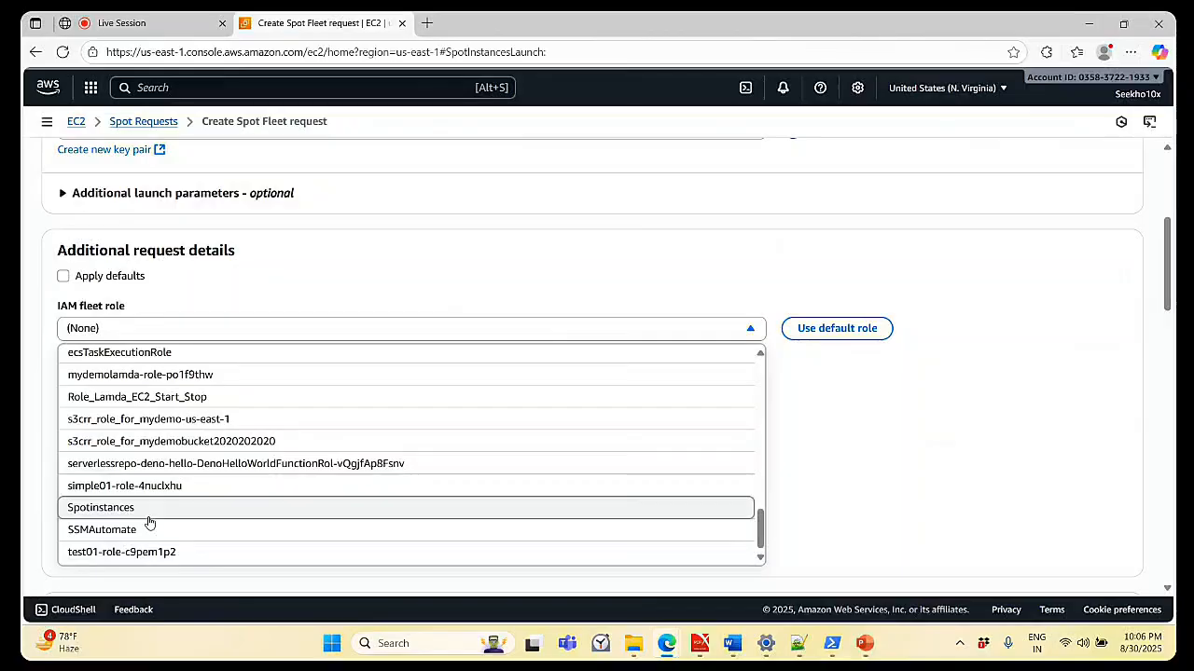
Search the AWS services for "iam", open IAM in a new browser tab and show its Roles list
click(219, 87)
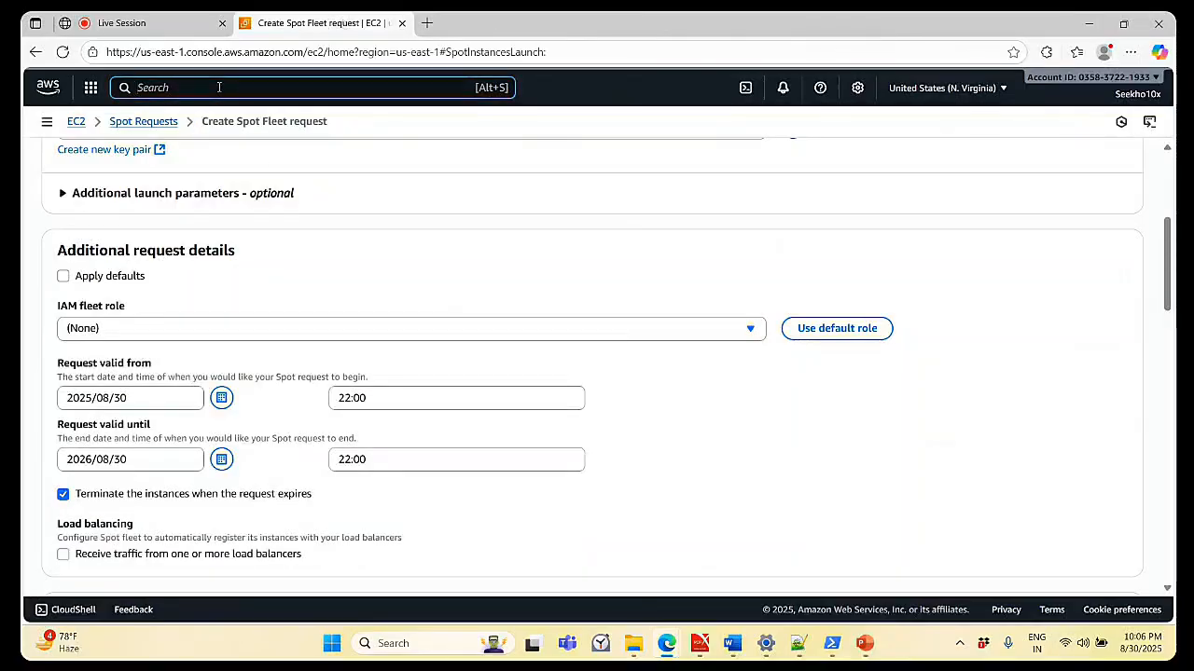
text(iam)
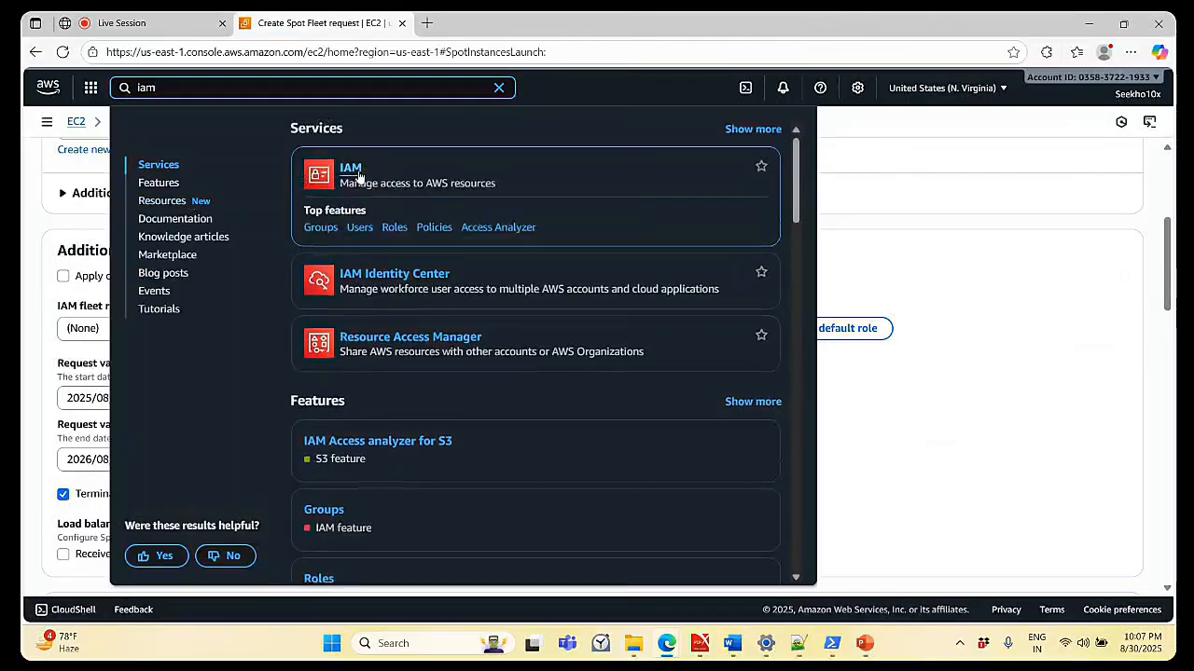
right_click(358, 174)
click(373, 178)
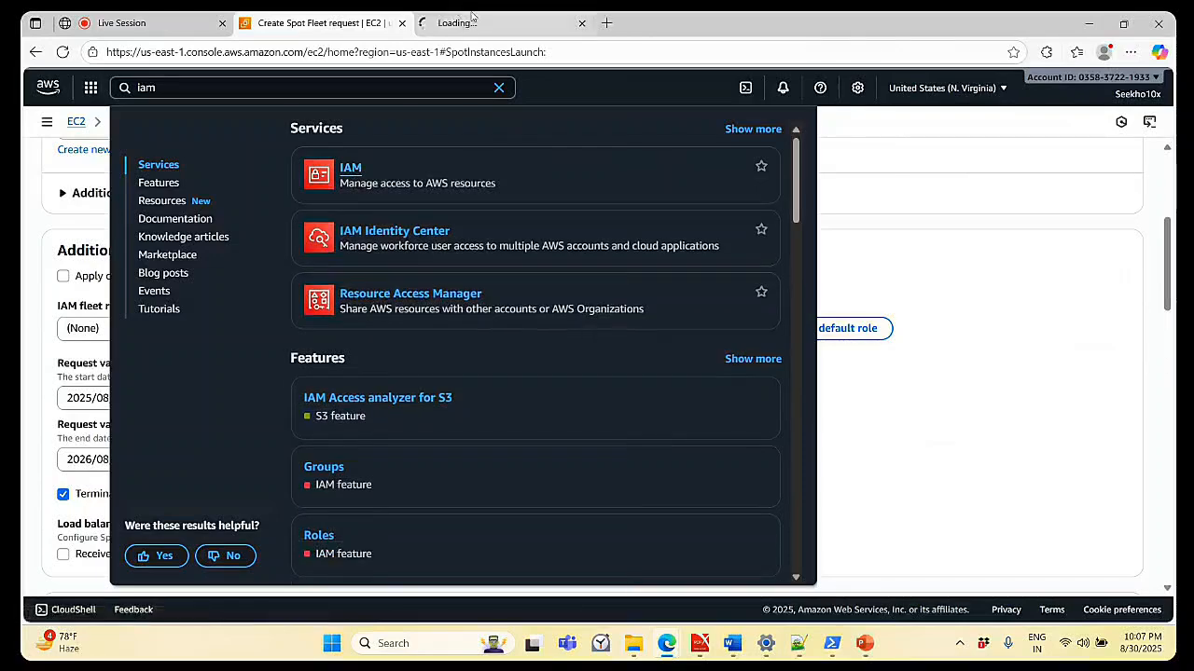
click(477, 17)
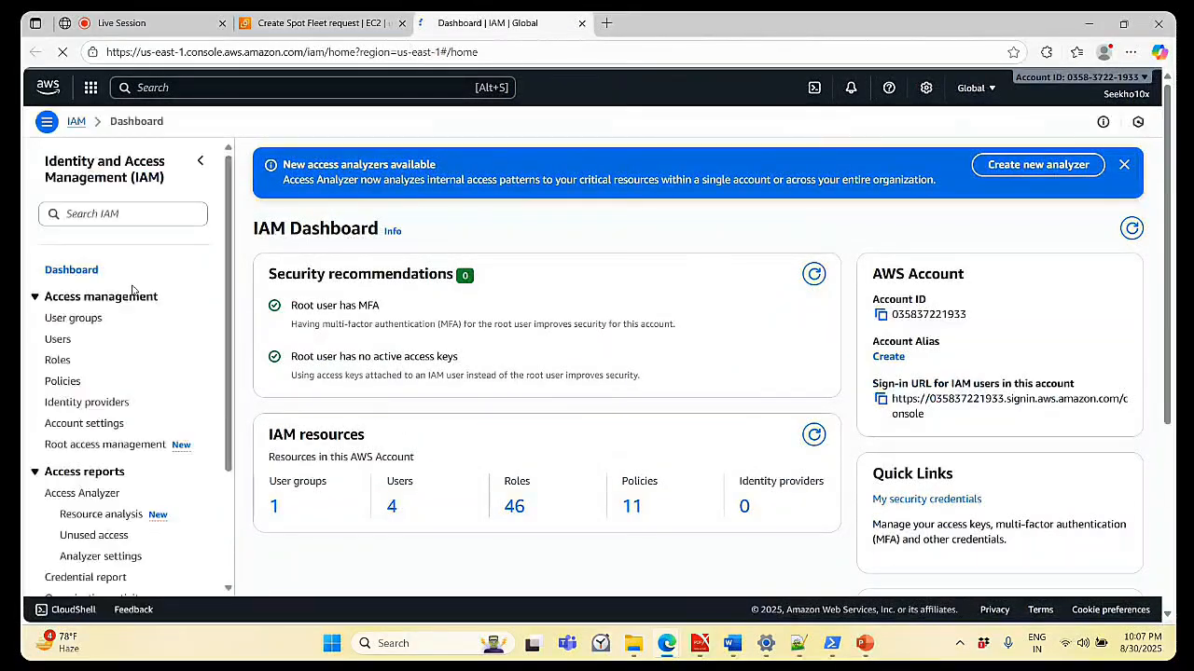
click(58, 360)
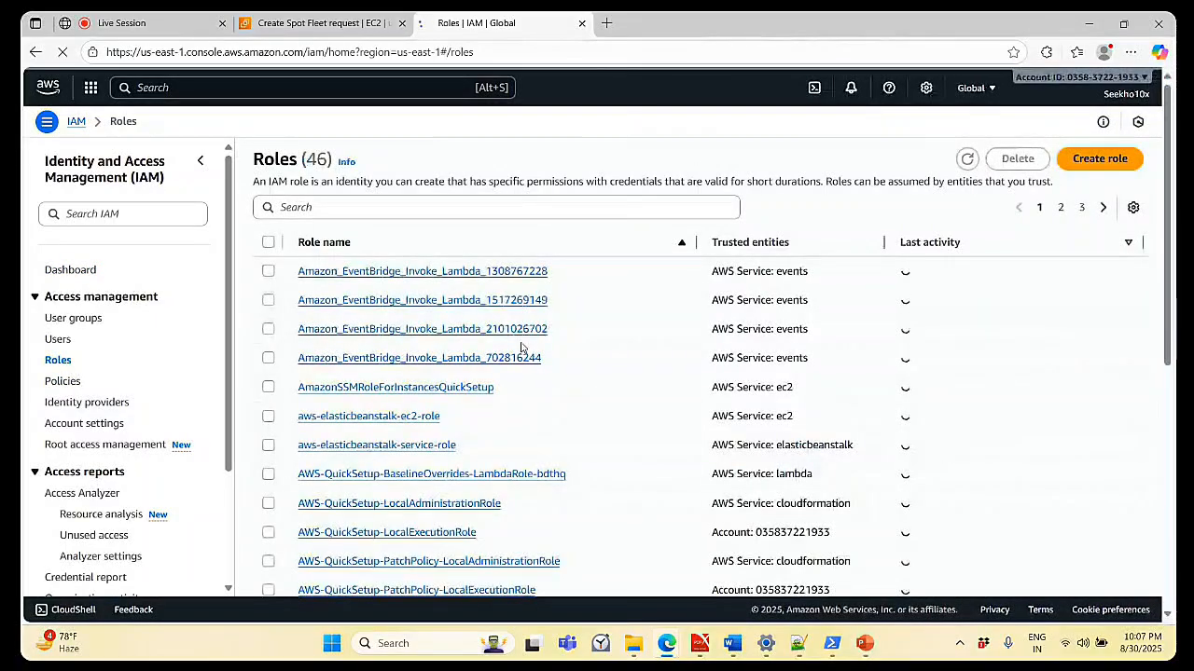
Filter the IAM roles by "spot" and examine the Spotinstances role's summary and permissions policies
click(319, 206)
text(spot)
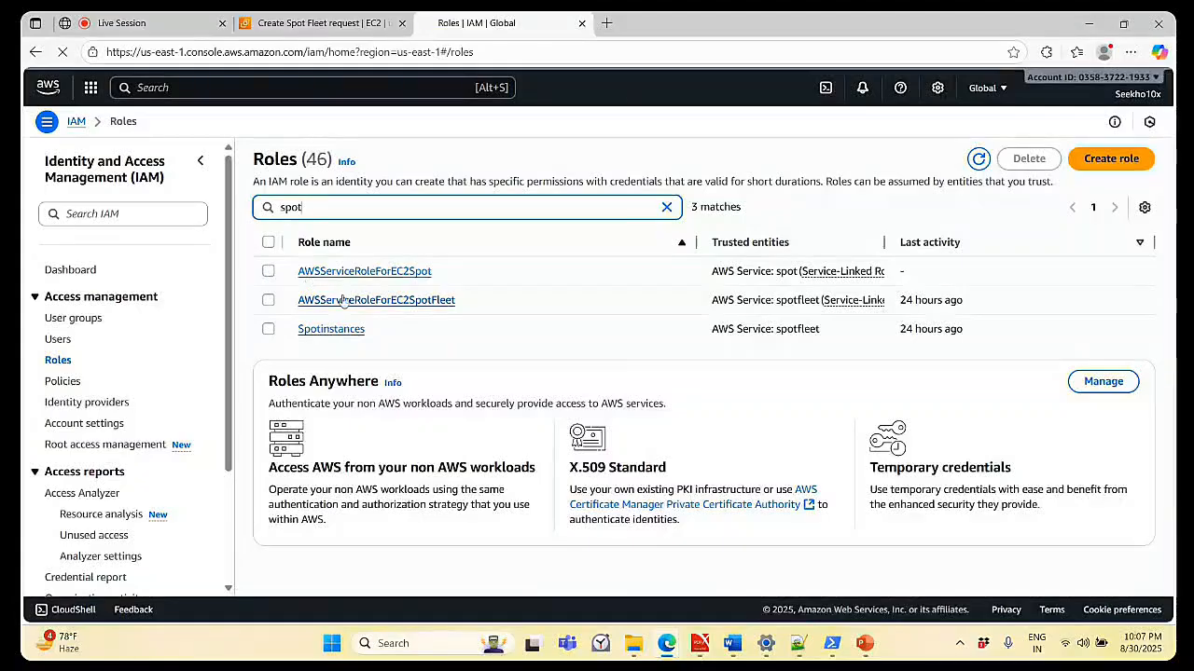
click(336, 330)
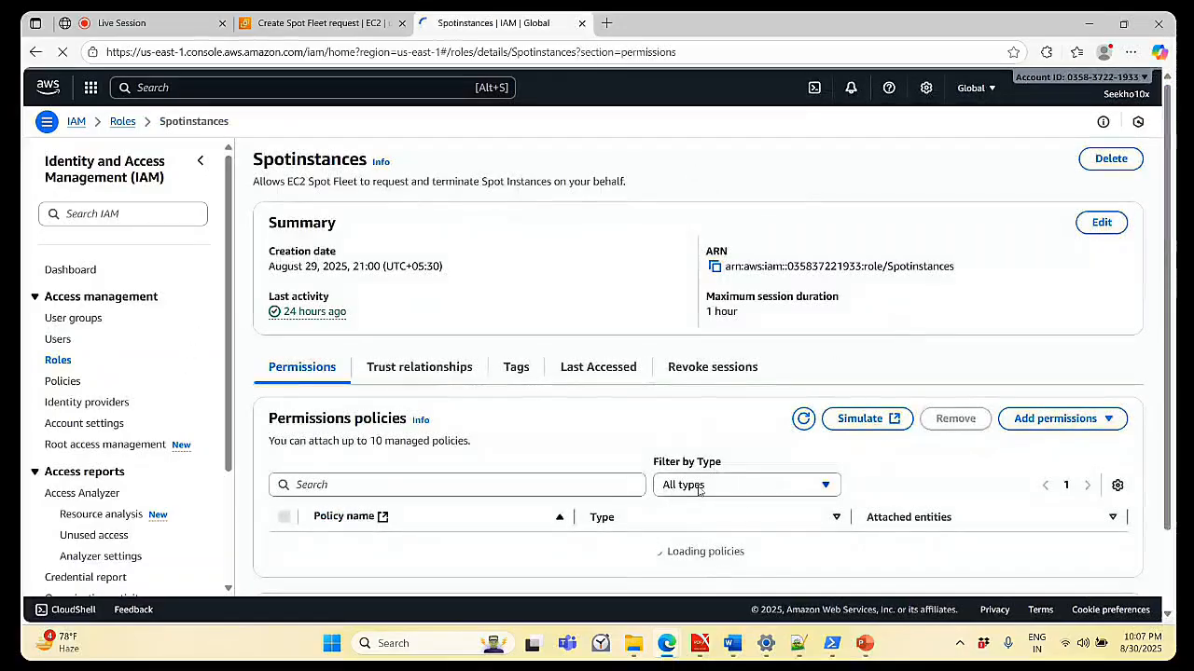
scroll(594, 416, down, 2)
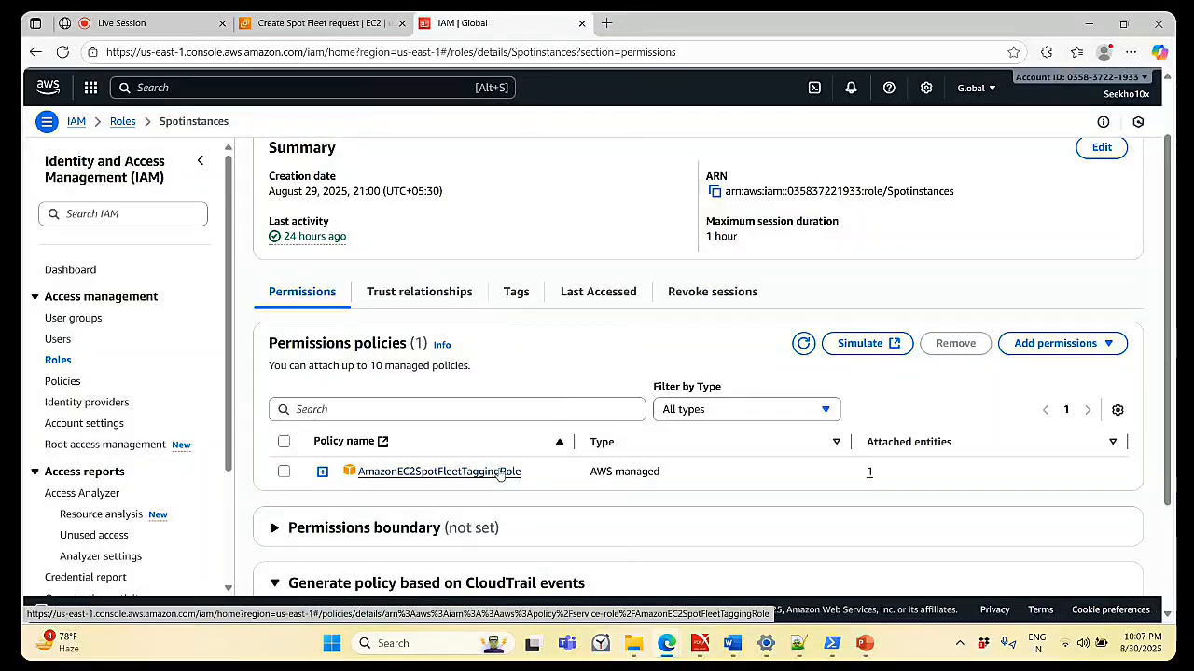
scroll(844, 392, up, 2)
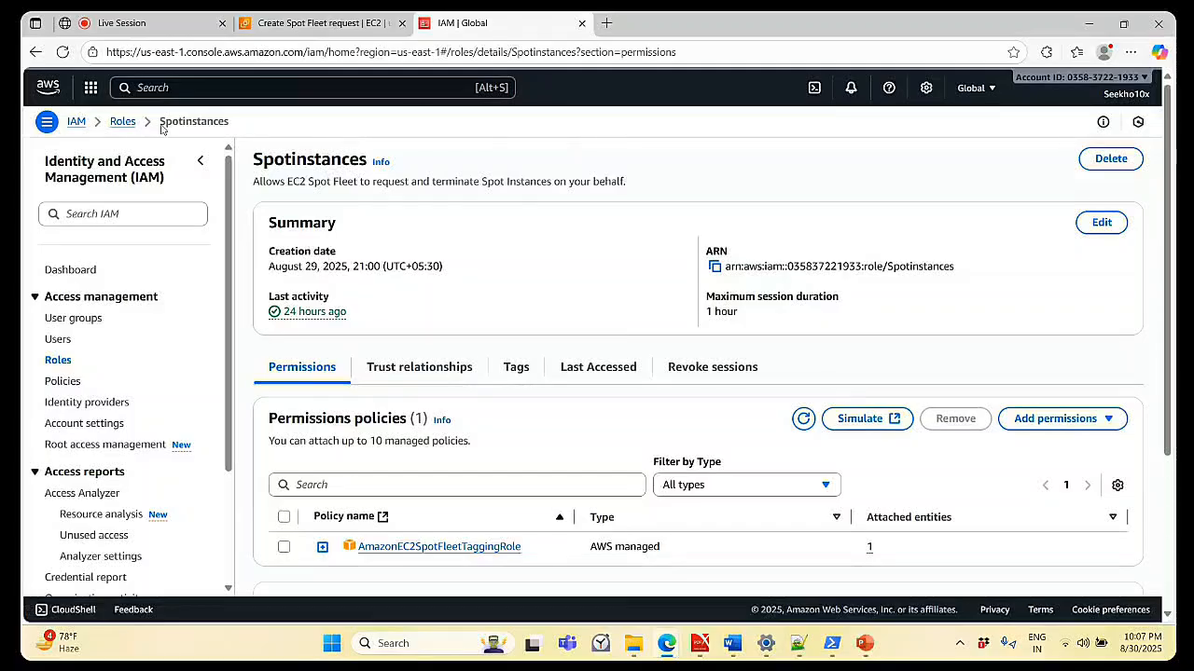
Start creating a new IAM role from the Roles list, with AWS service as trusted entity type and EC2 as the service
click(123, 122)
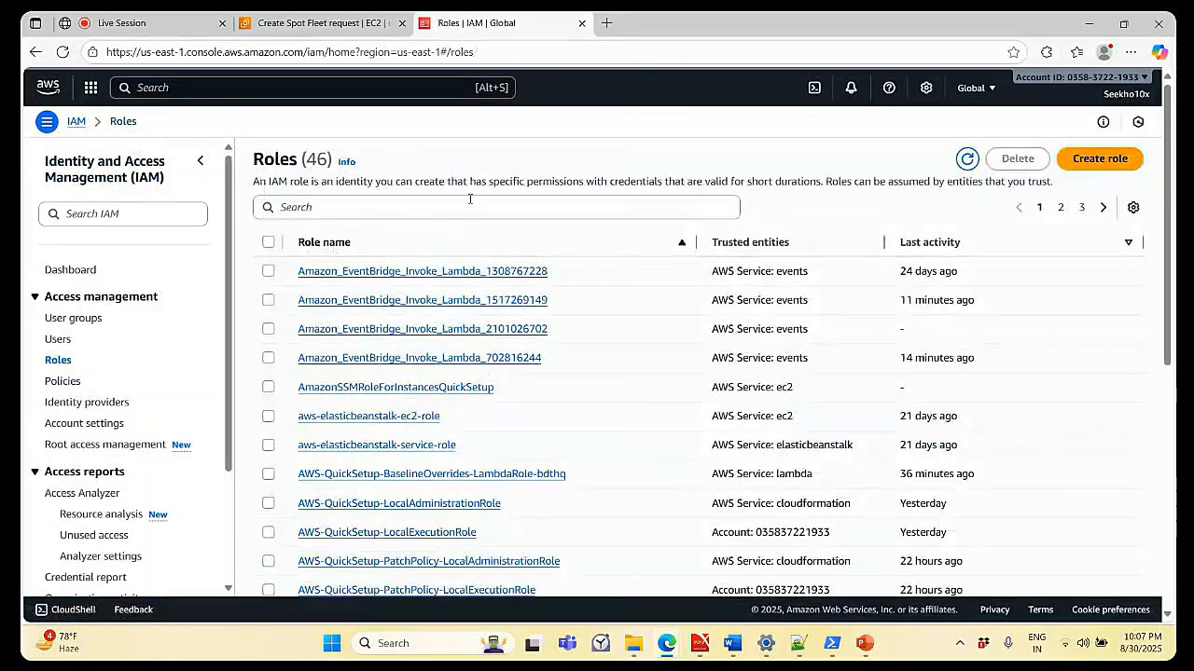
click(1101, 160)
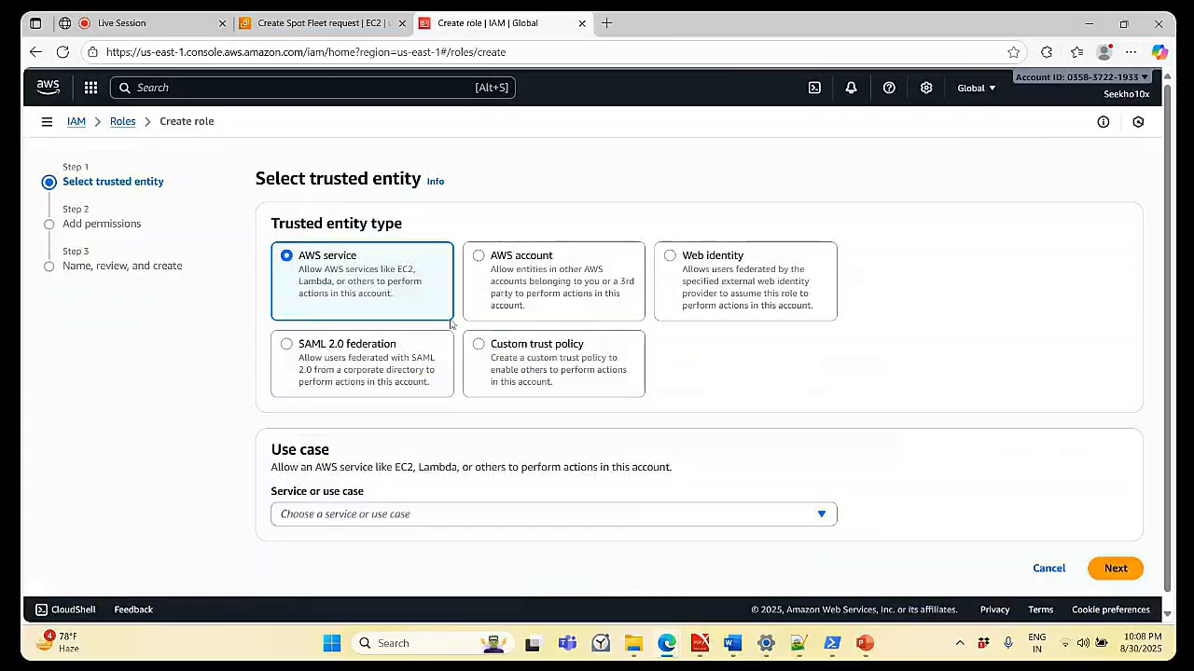
scroll(467, 466, down, 1)
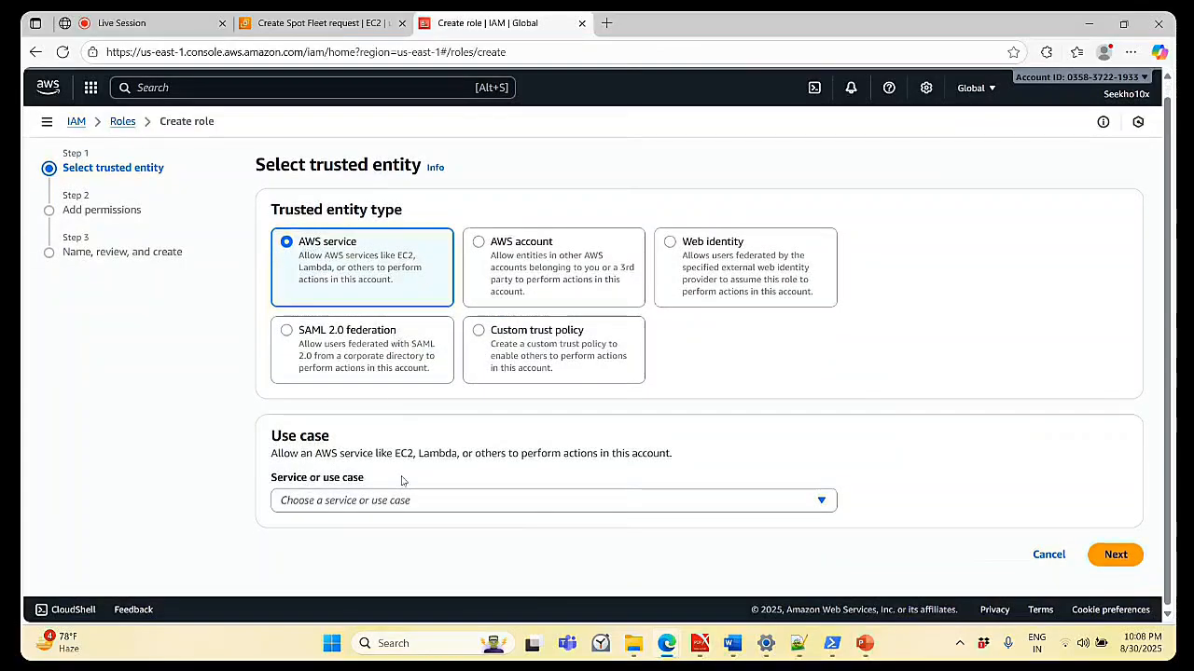
click(408, 502)
click(362, 172)
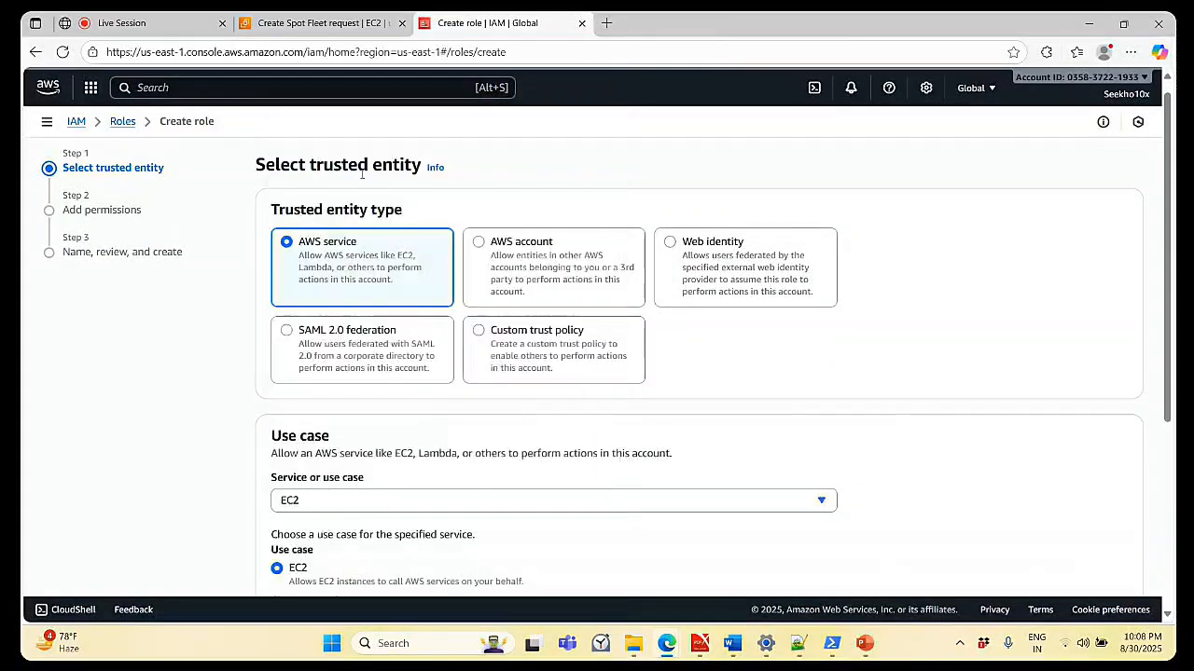
Set the new role's use case to EC2 Spot Fleet Role after trying EC2 - Spot Fleet Tagging
scroll(892, 251, down, 3)
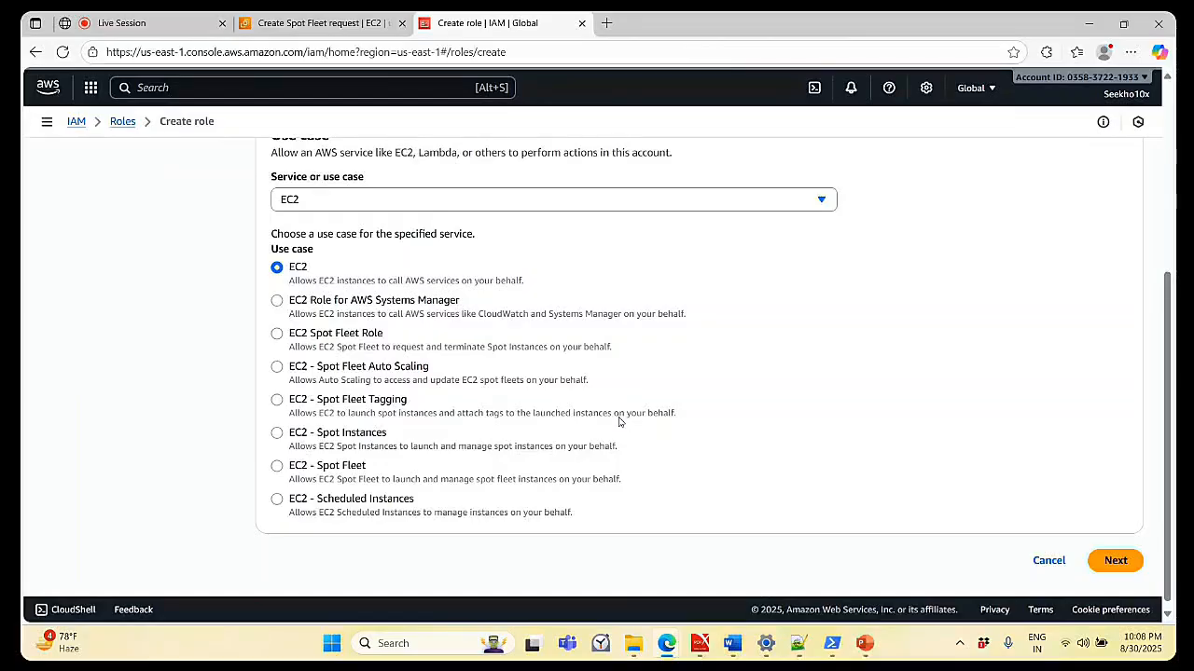
click(279, 403)
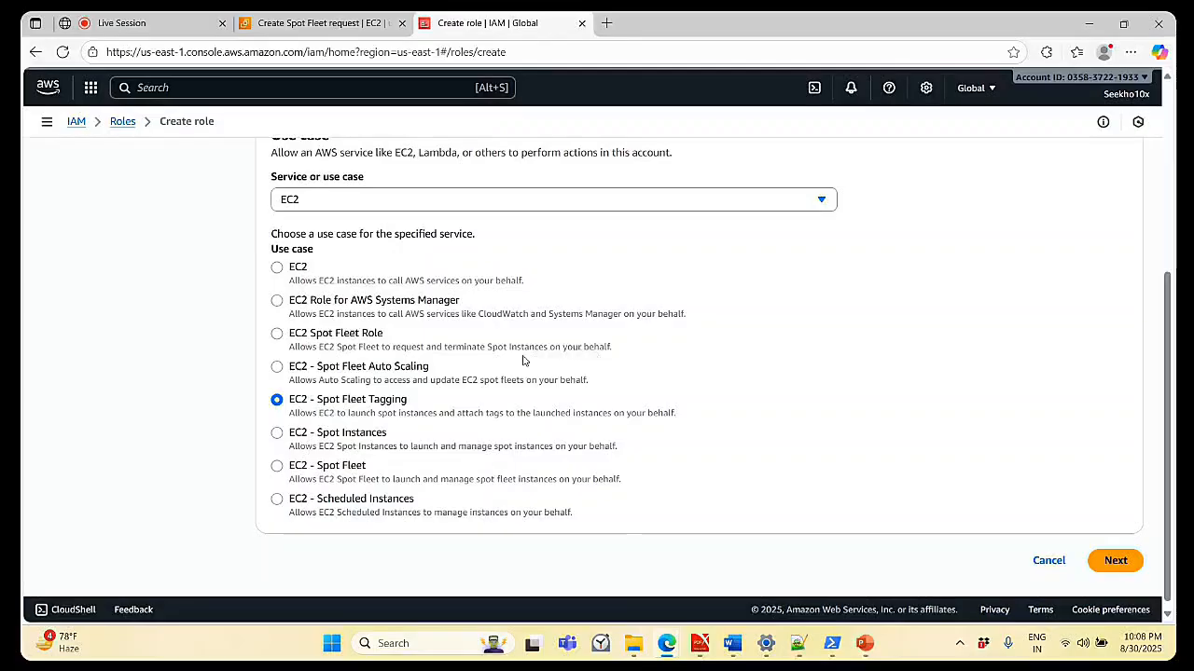
click(277, 335)
Accept the AmazonEC2SpotFleetTaggingRole permissions policy, name the role DemoSpotinstances and create it
click(1116, 560)
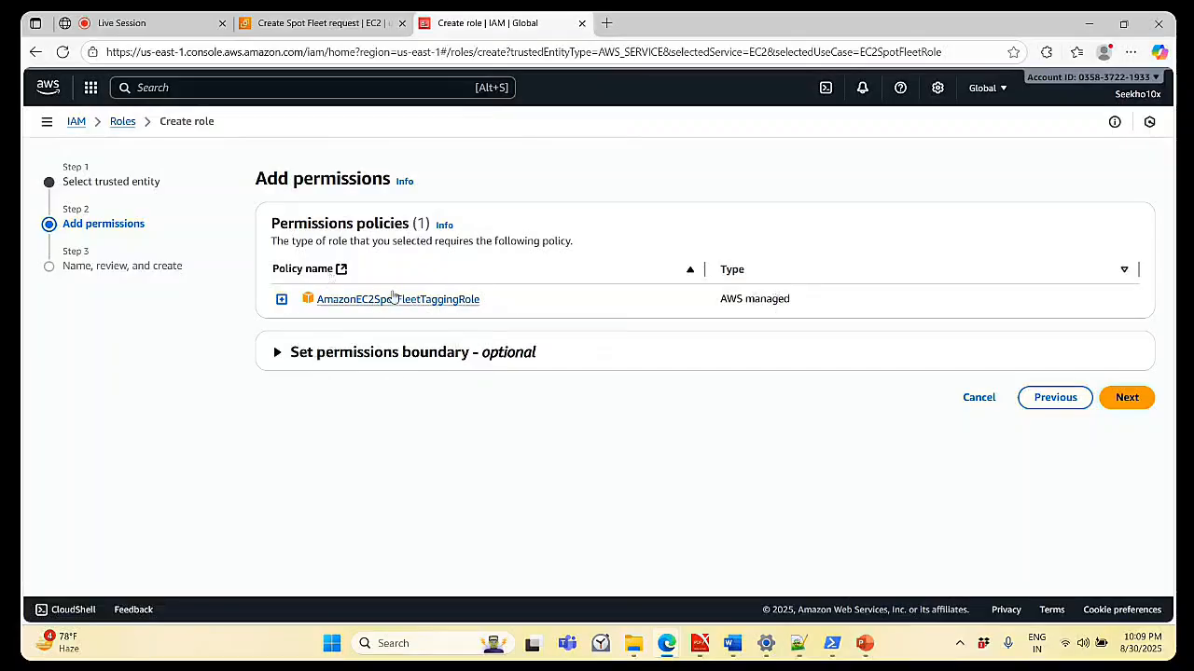
click(1114, 397)
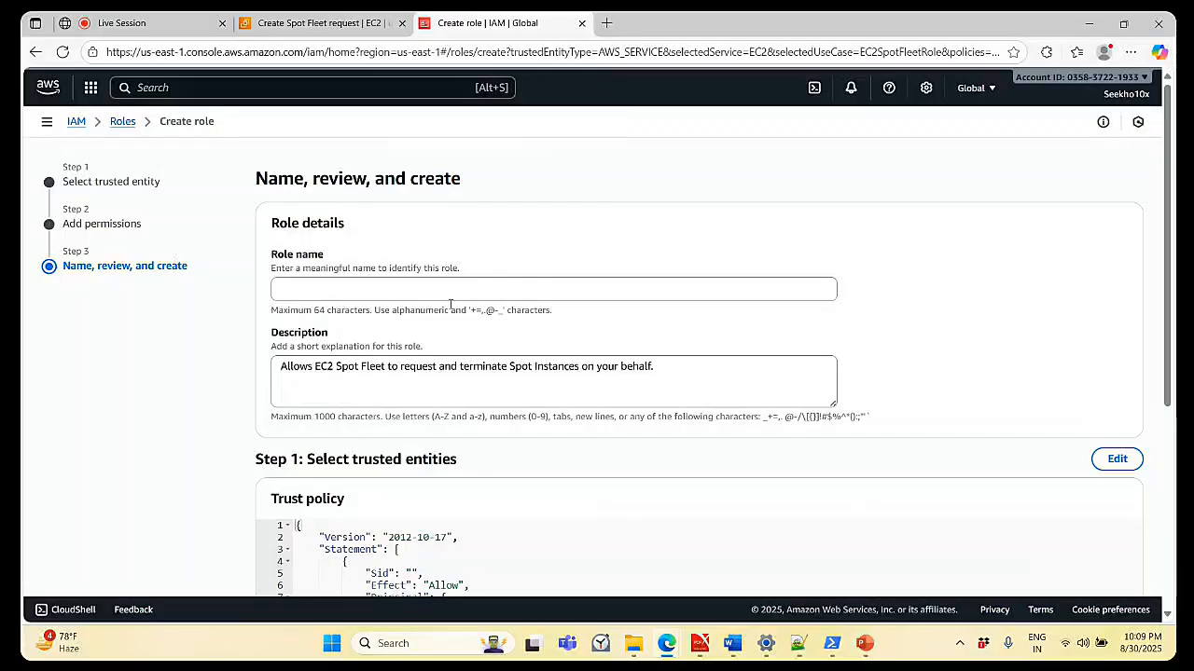
click(324, 291)
text(D)
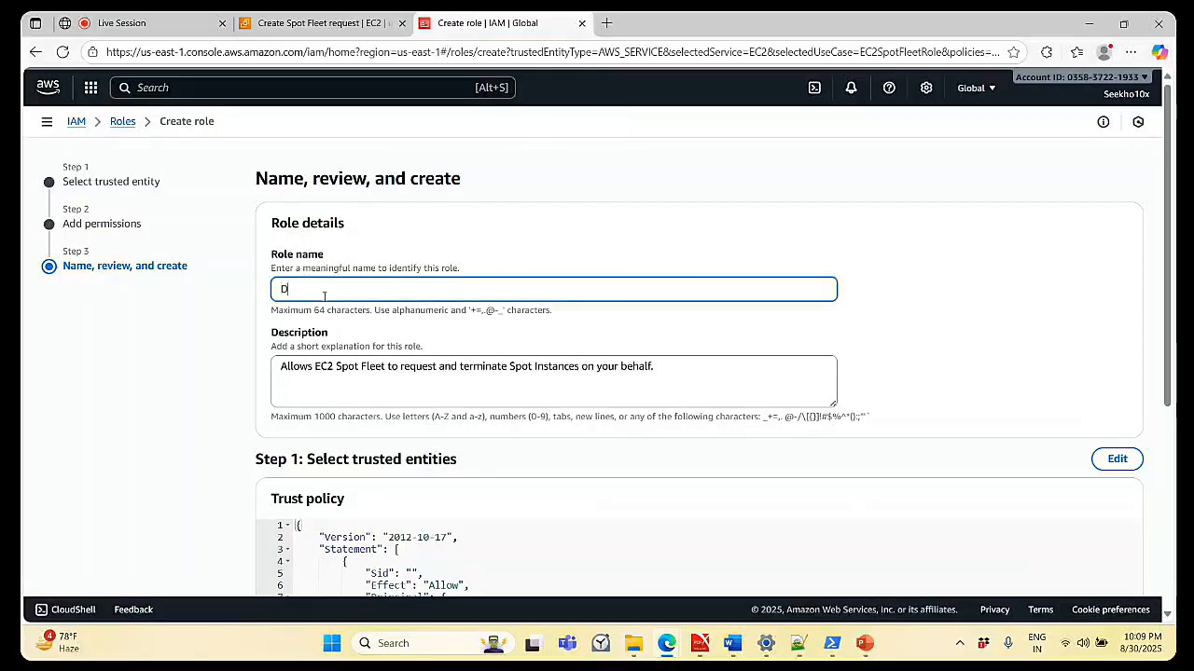
text(emoSpo)
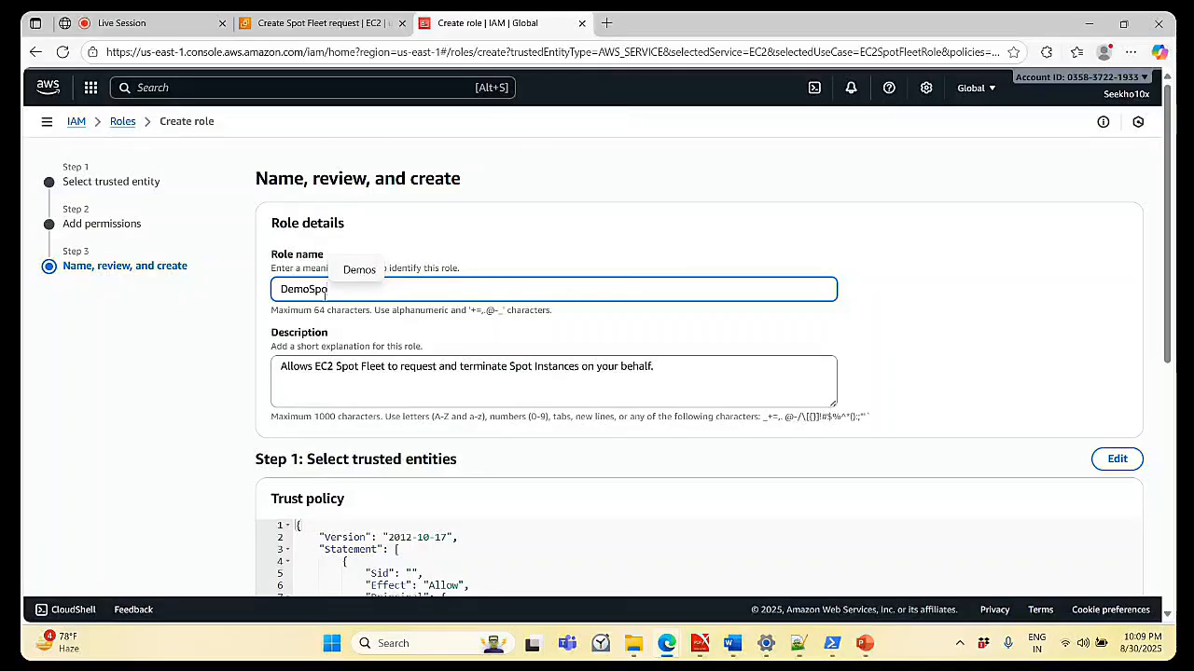
text(tinstances)
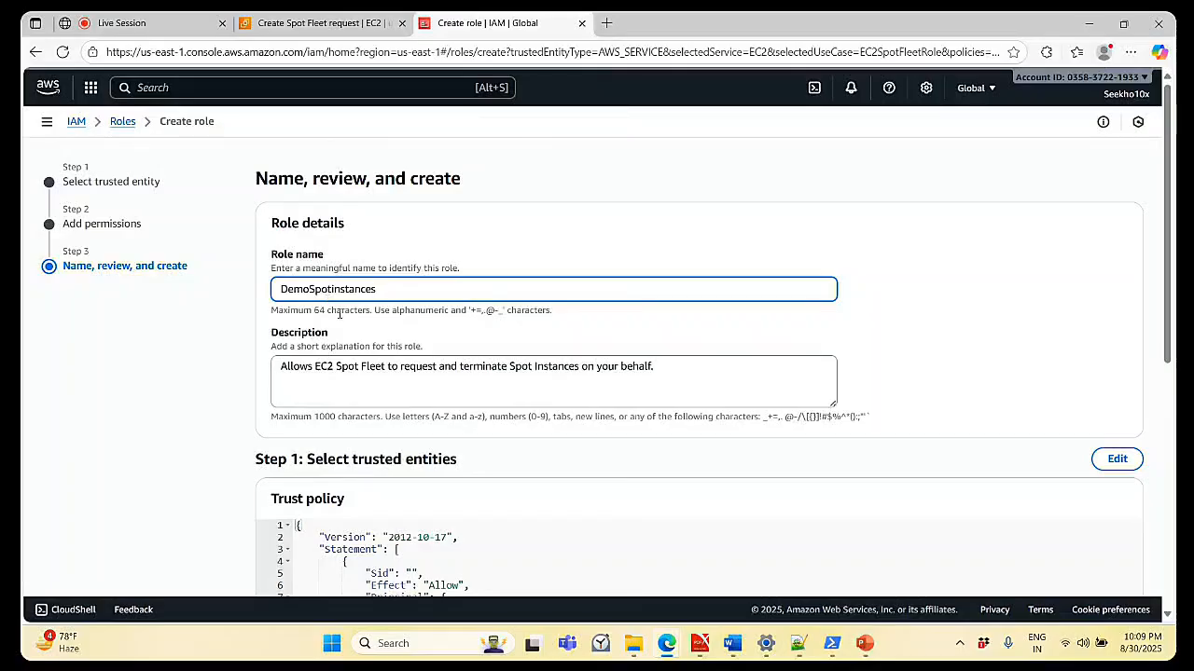
scroll(943, 286, down, 5)
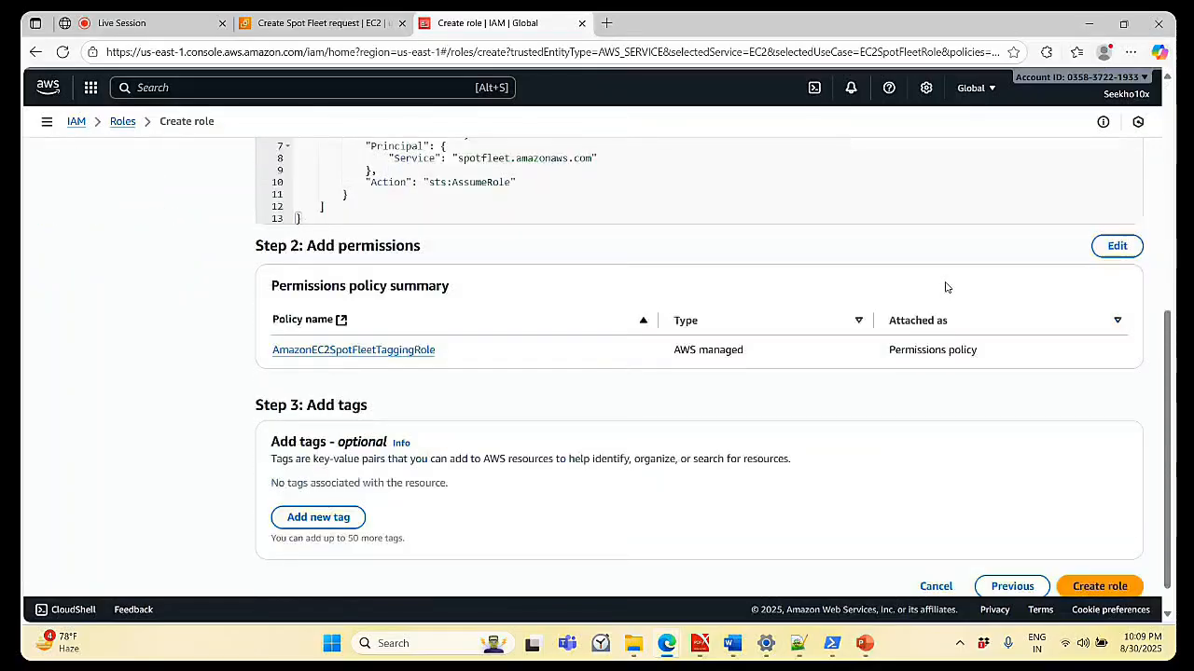
scroll(947, 287, down, 1)
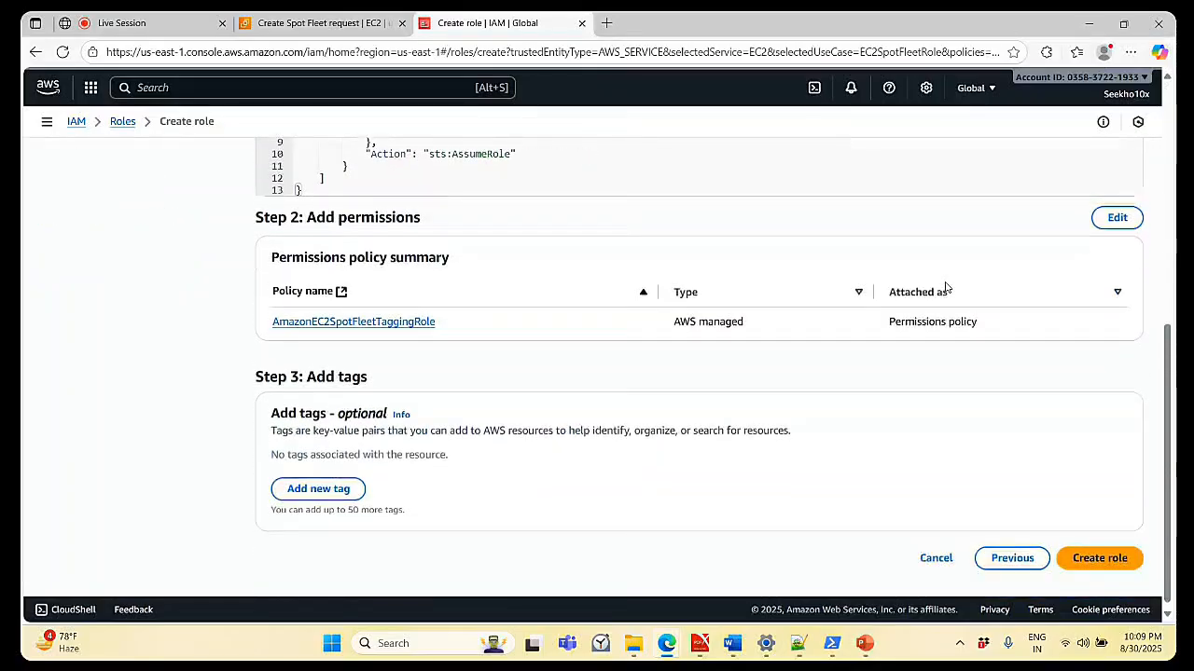
click(1092, 556)
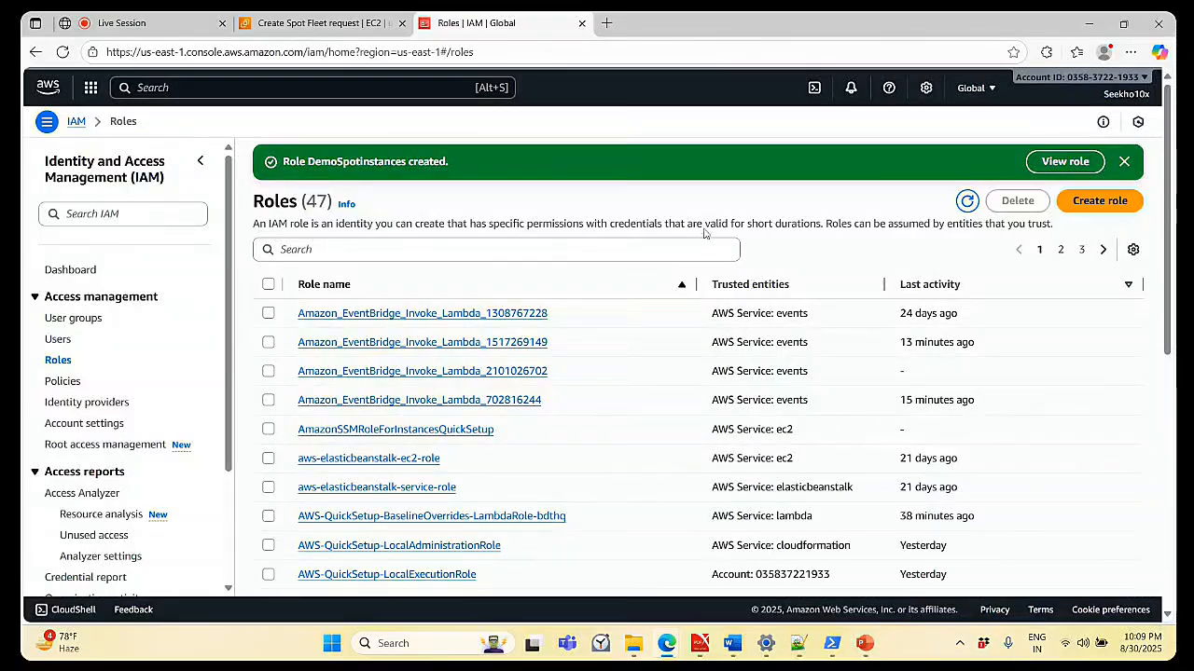
Return to the Spot Fleet request and look for the new DemoSpotinstances role among the IAM fleet role options
click(378, 24)
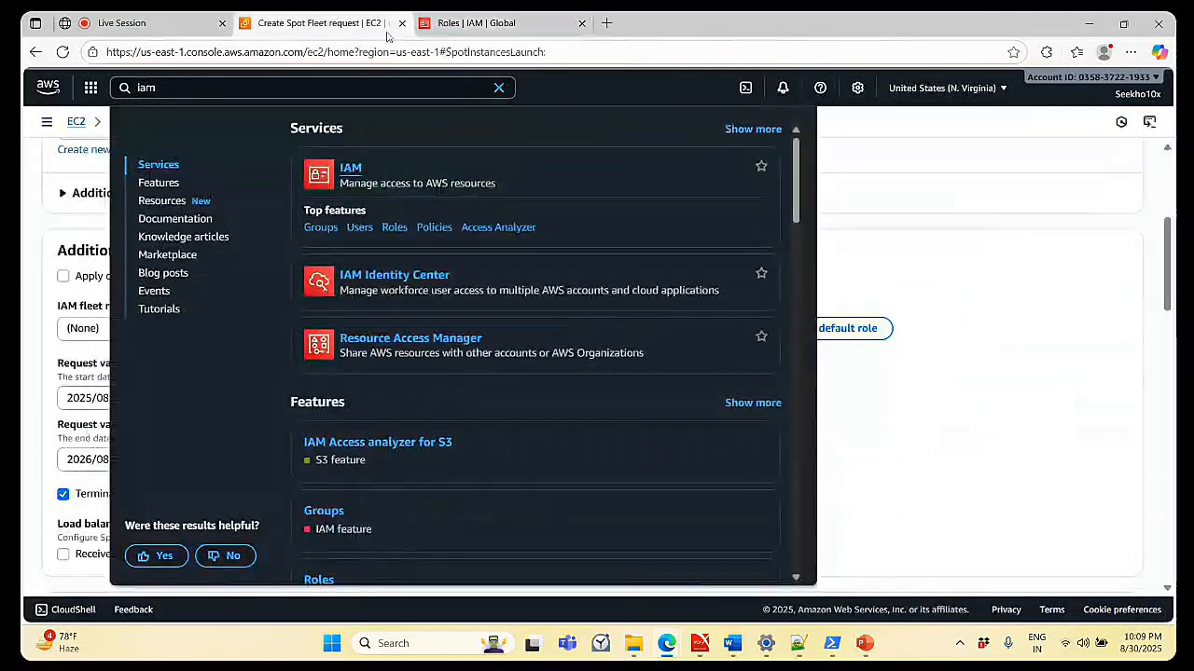
click(931, 133)
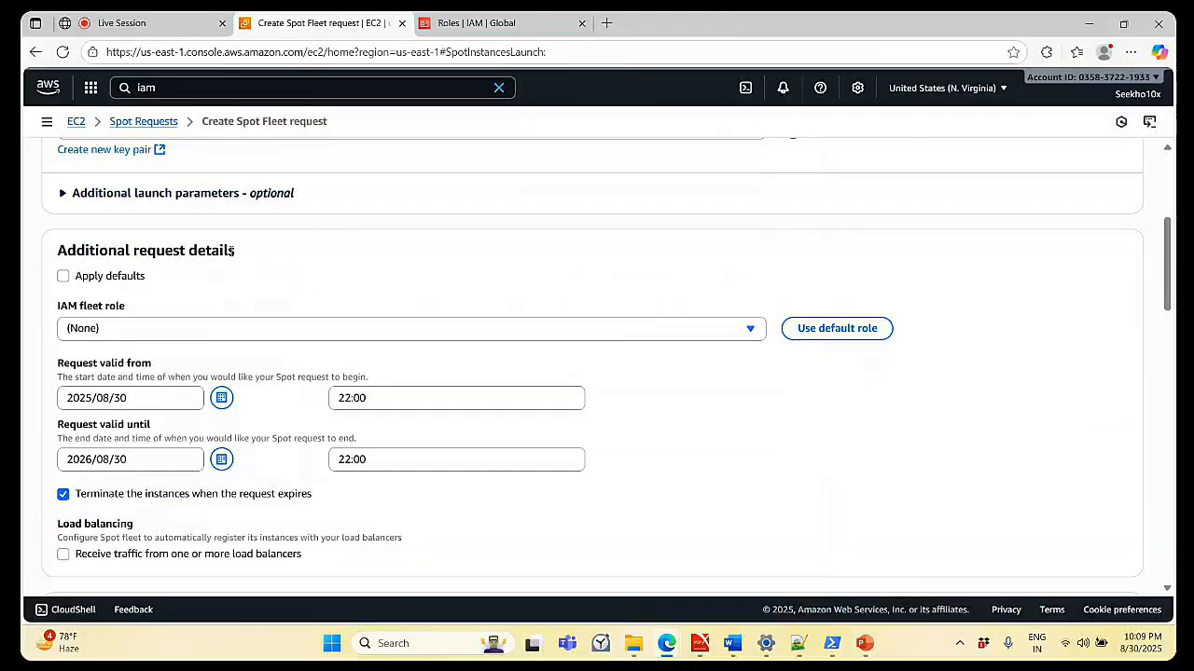
scroll(250, 272, up, 3)
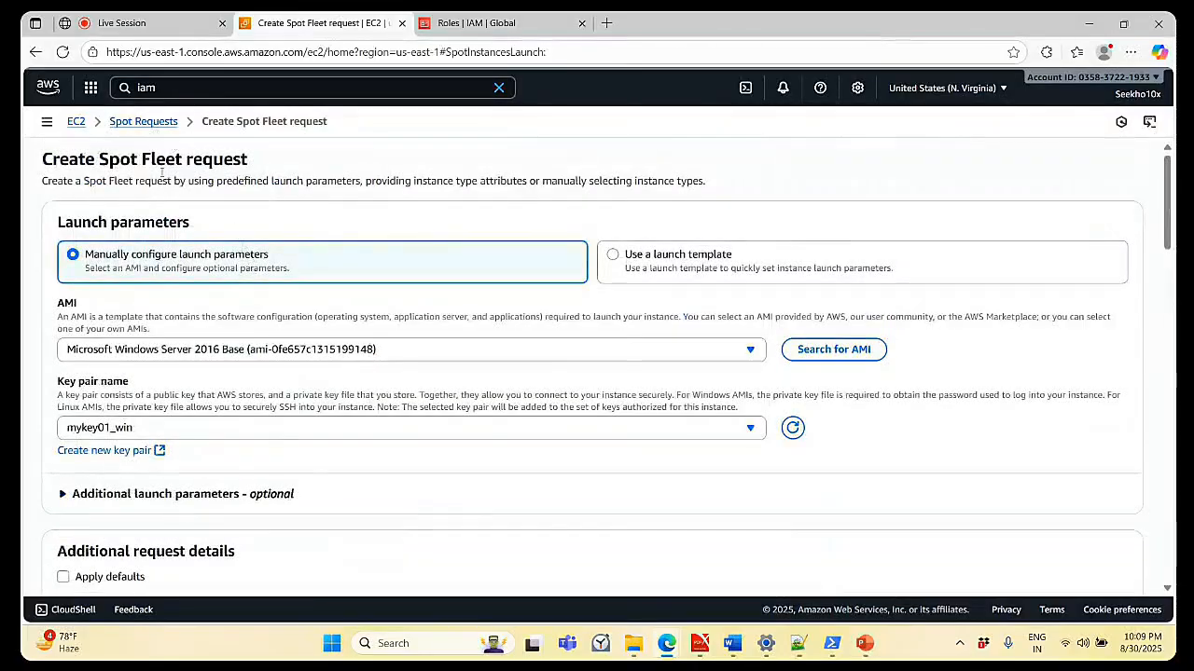
scroll(271, 364, down, 3)
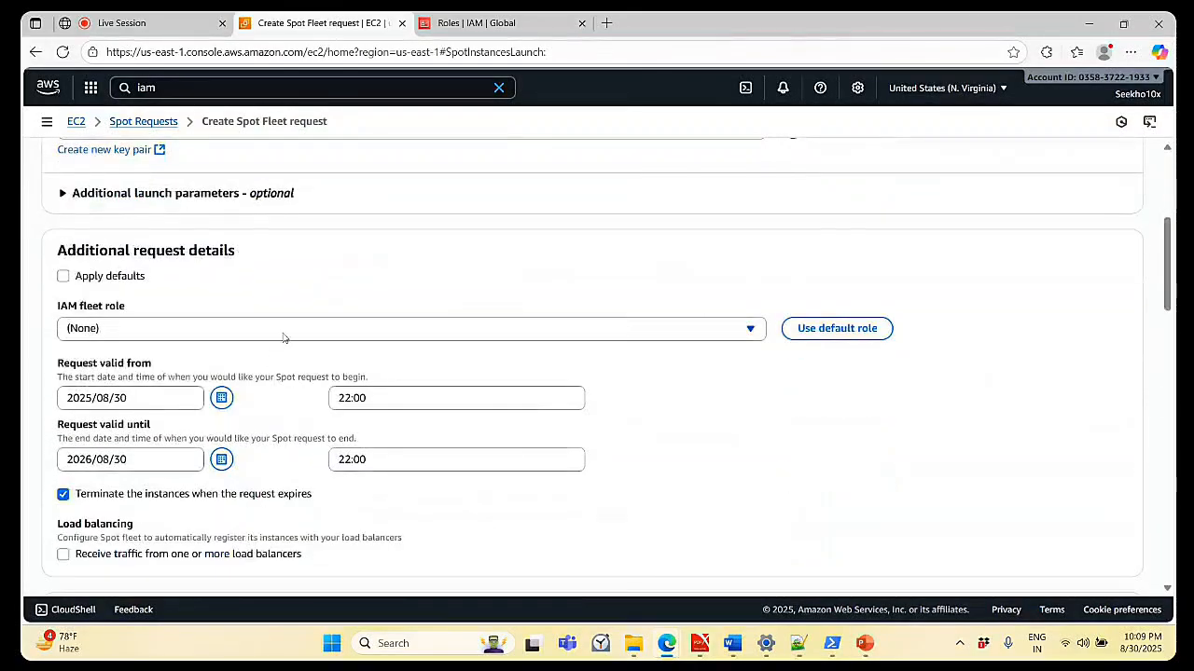
click(286, 334)
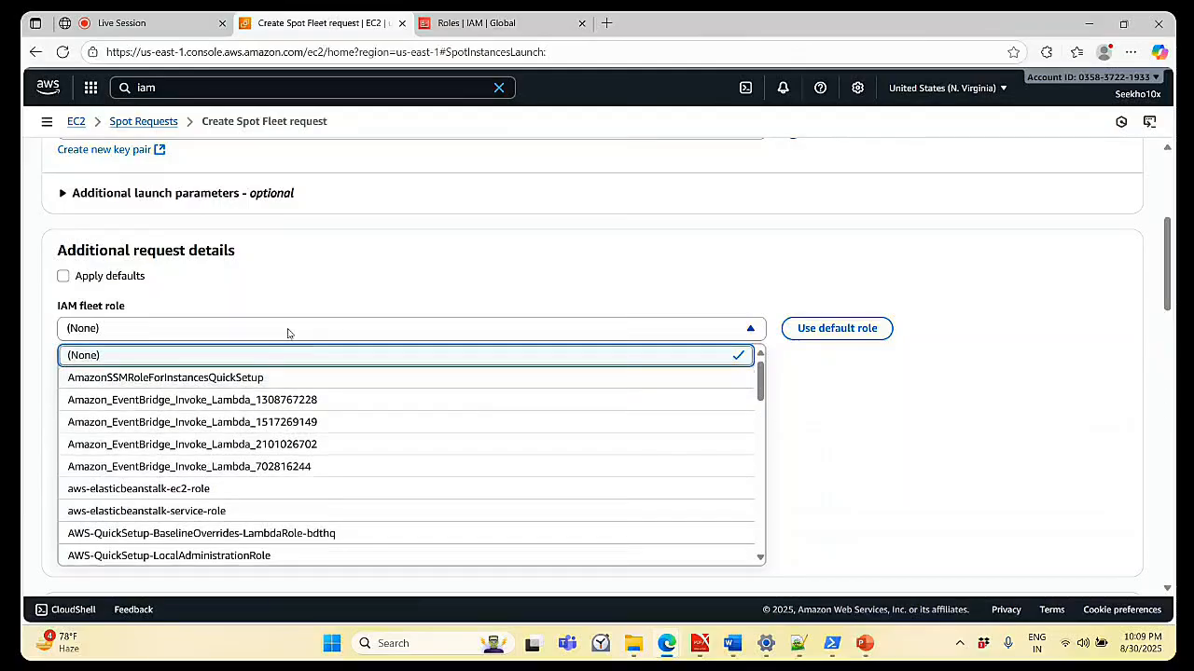
key(d)
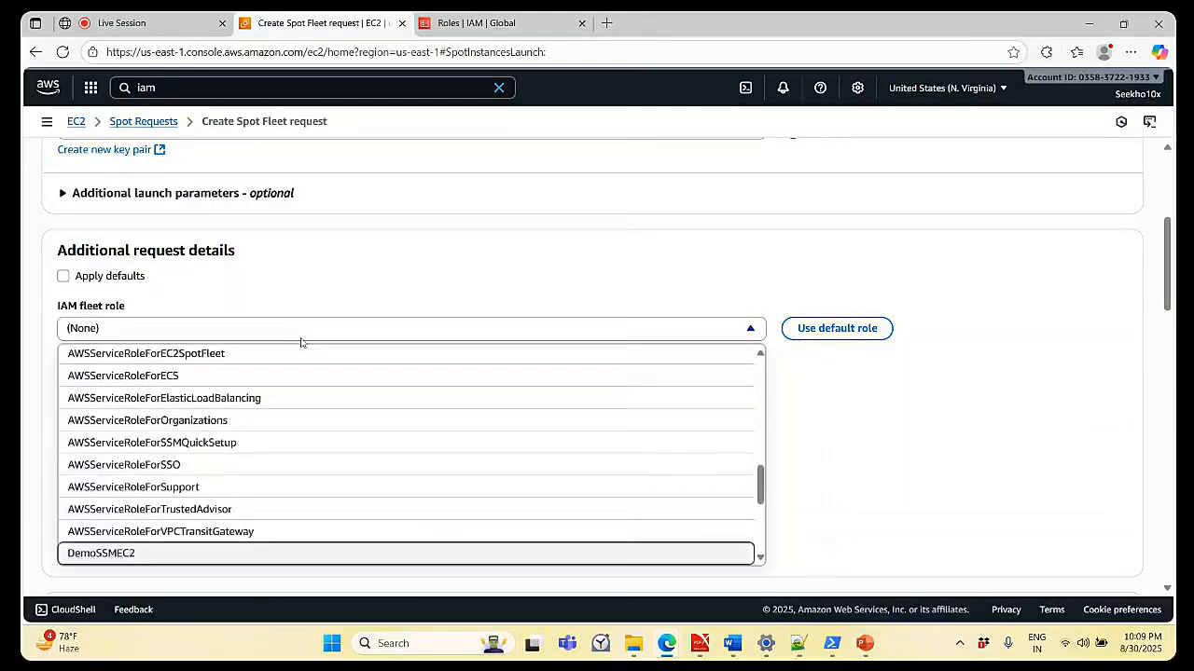
scroll(370, 420, down, 3)
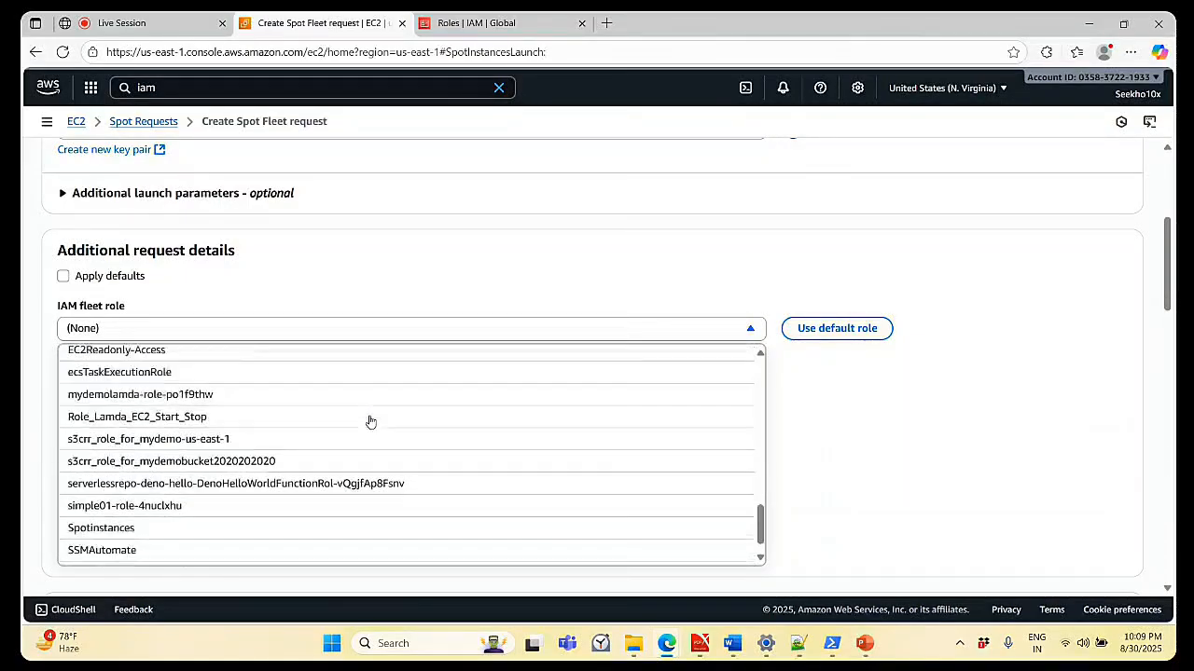
scroll(368, 420, up, 5)
click(630, 291)
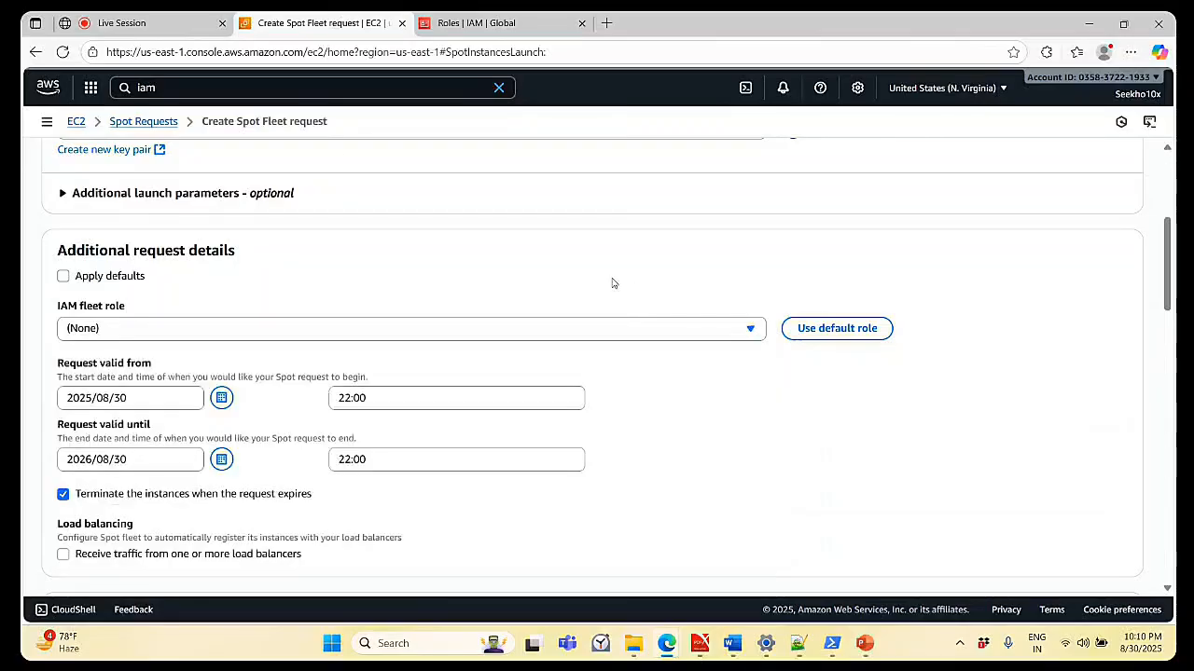
Restart the Spot Fleet request from the Spot Requests list and set its AMI to Microsoft Windows Server 2016 Base
click(147, 124)
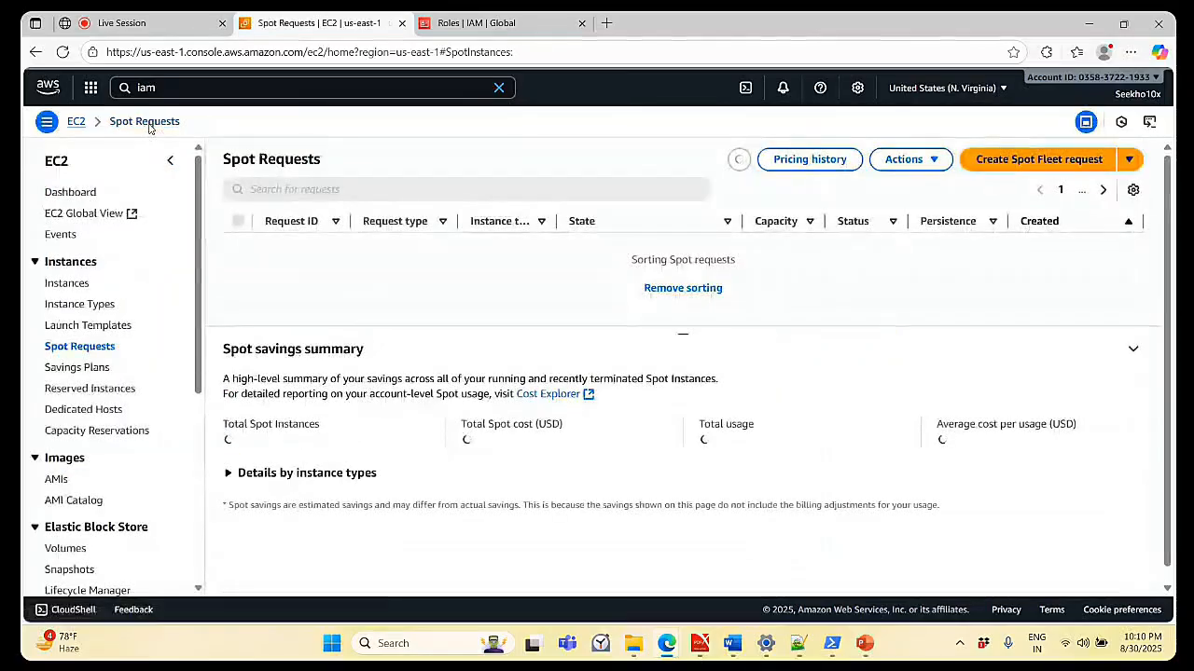
click(1049, 160)
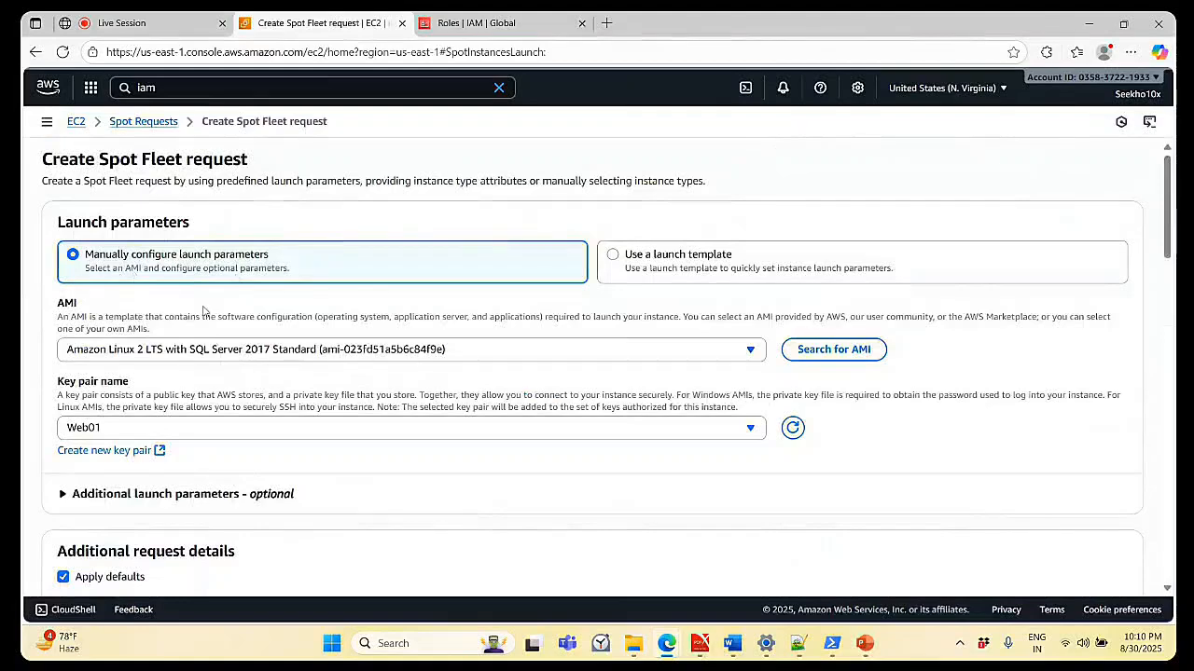
click(408, 352)
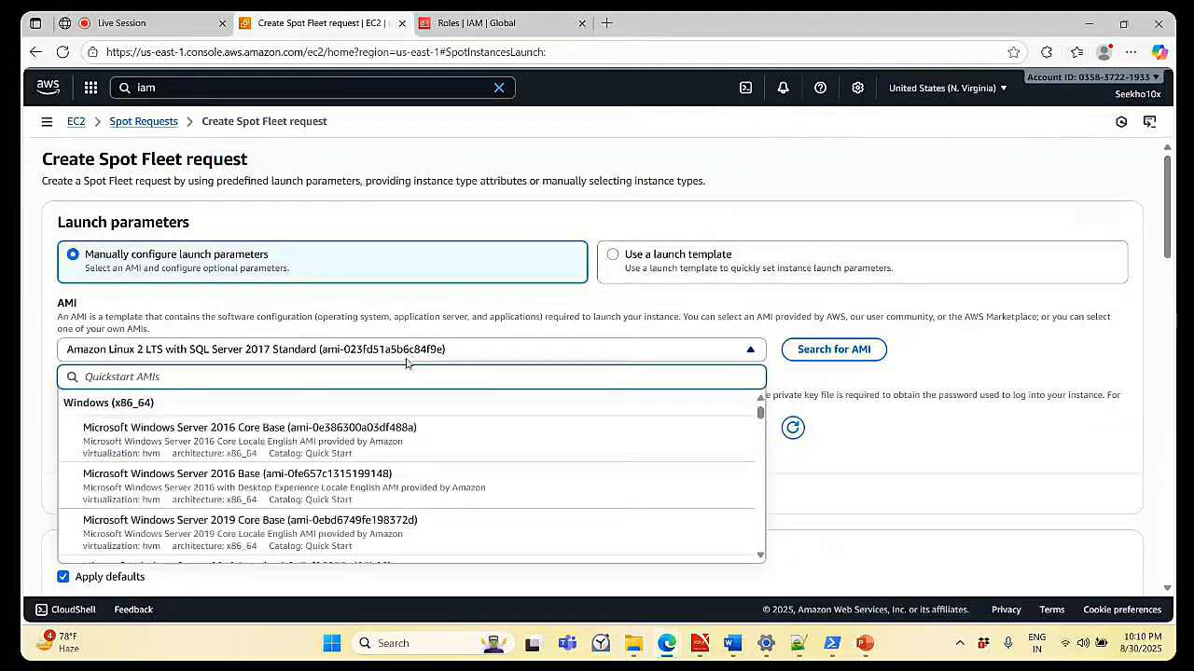
click(354, 484)
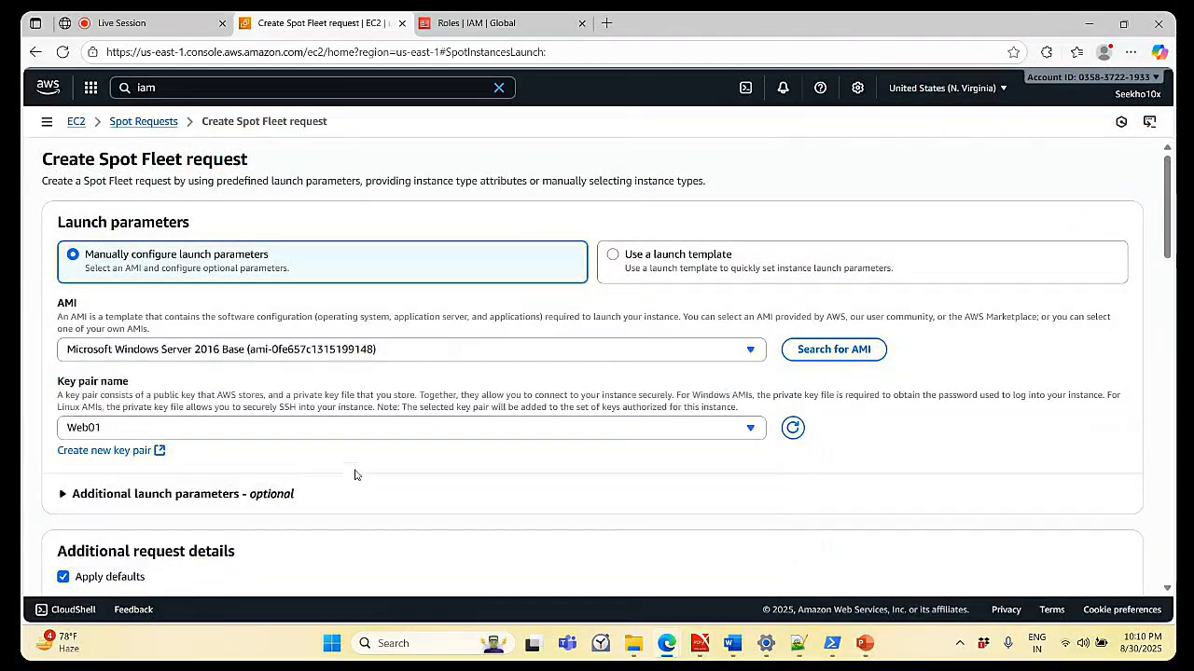
Turn off the defaults for the additional request details and set the IAM fleet role to DemoSpotinstances
scroll(407, 368, down, 3)
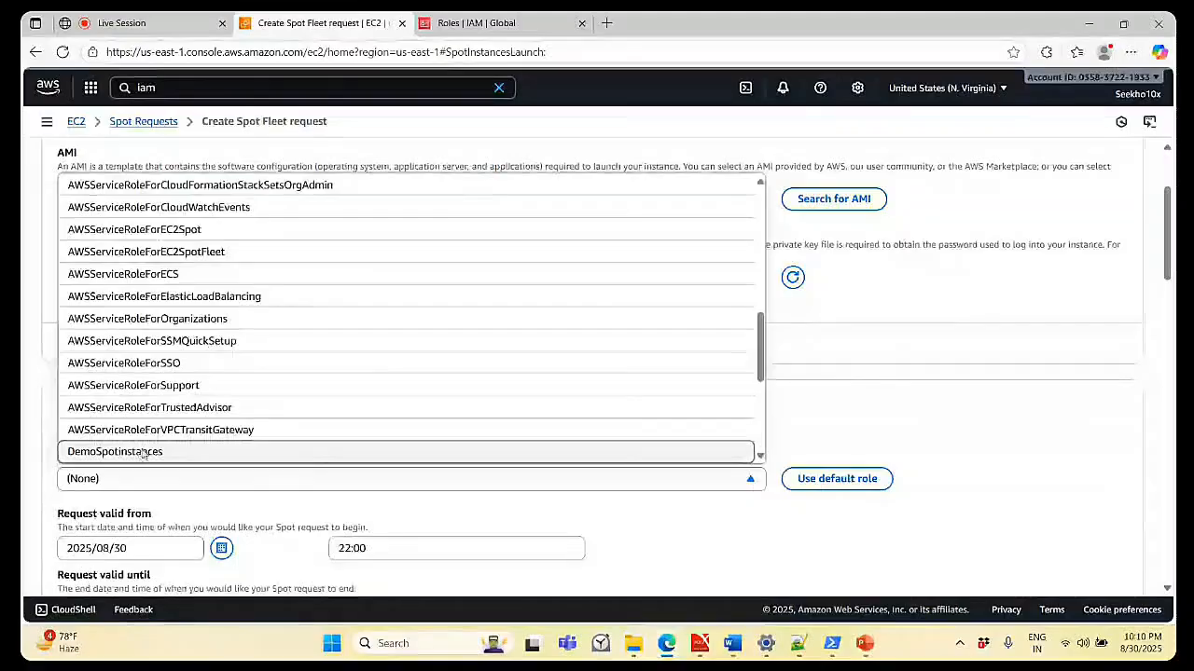
click(146, 454)
scroll(391, 429, down, 1)
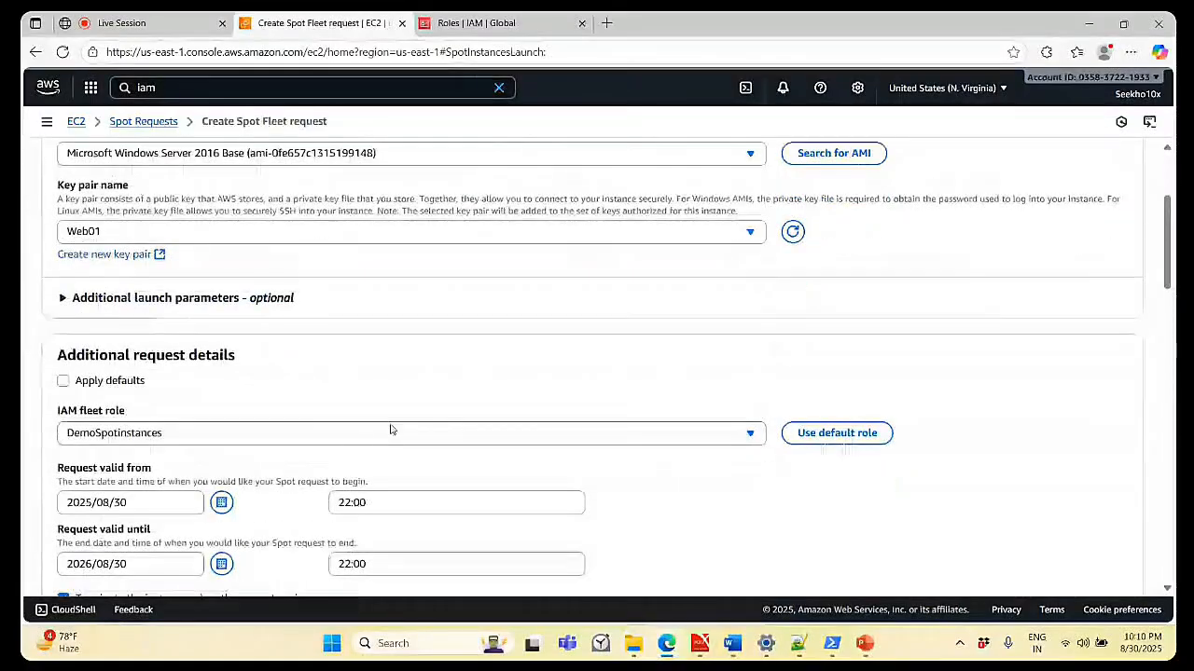
Set the request's valid-until date to 2025/08/30
scroll(391, 429, down, 2)
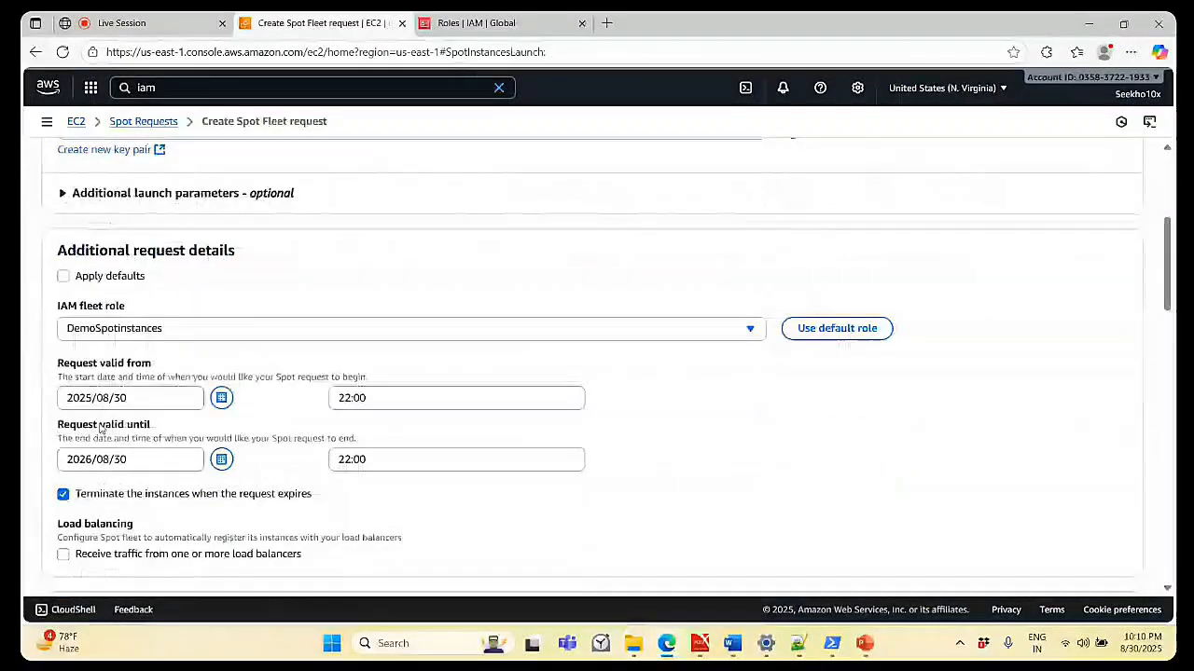
click(221, 459)
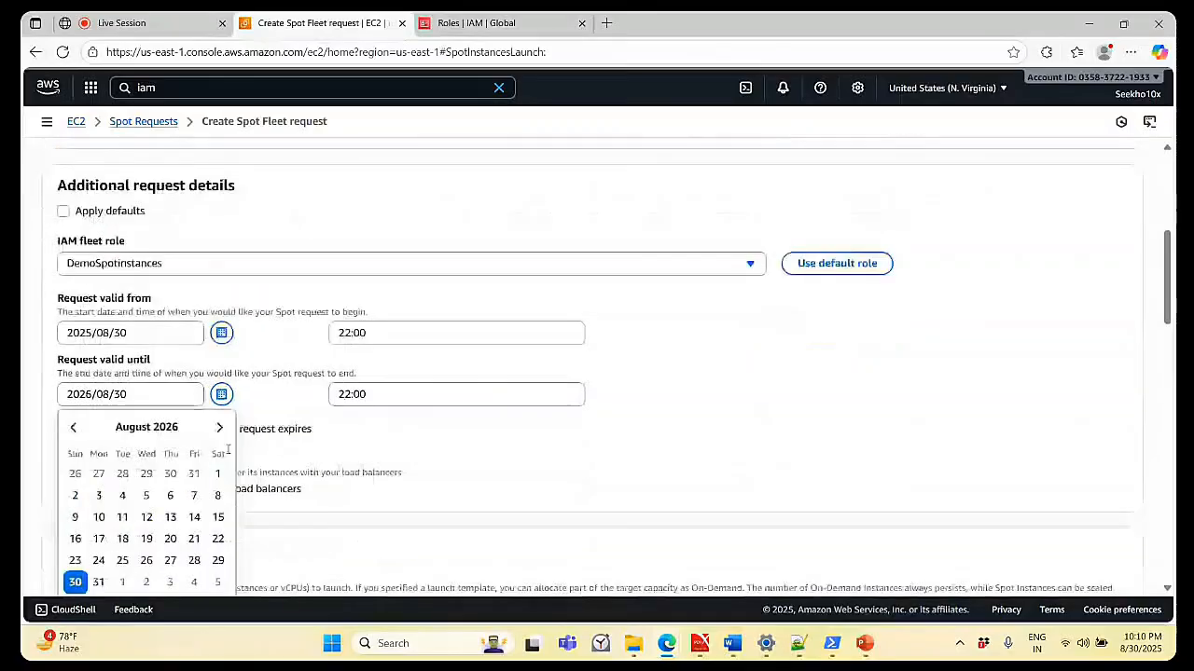
click(74, 427)
click(73, 427)
click(73, 427)
click(74, 427)
click(73, 427)
click(73, 427)
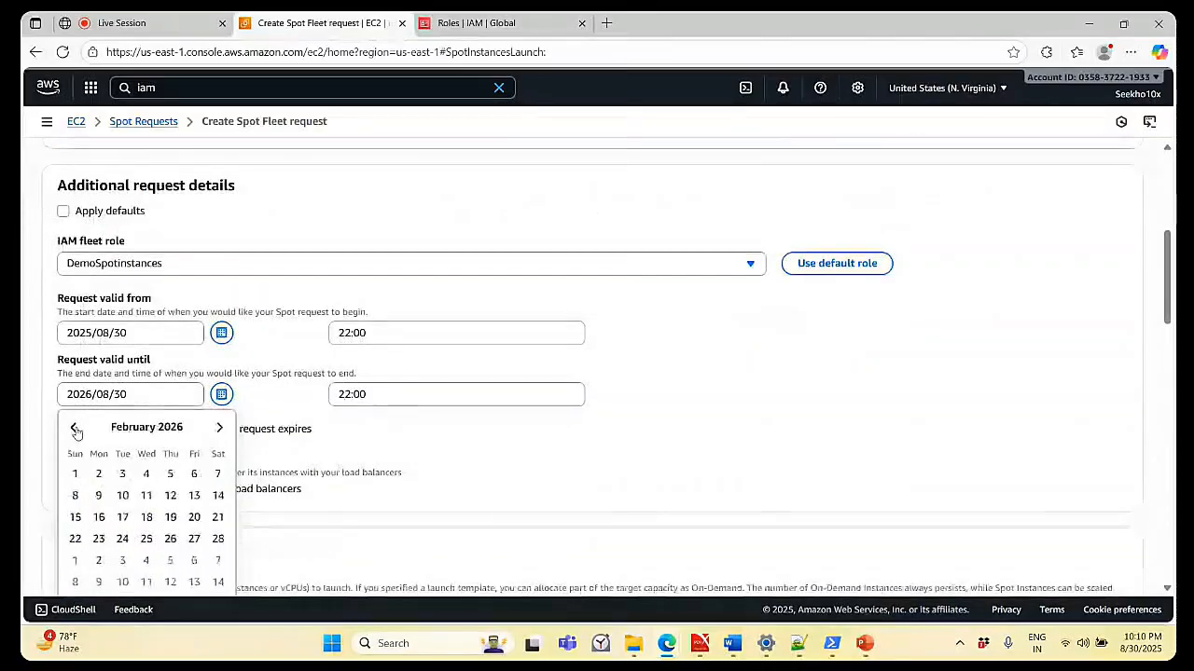
click(73, 427)
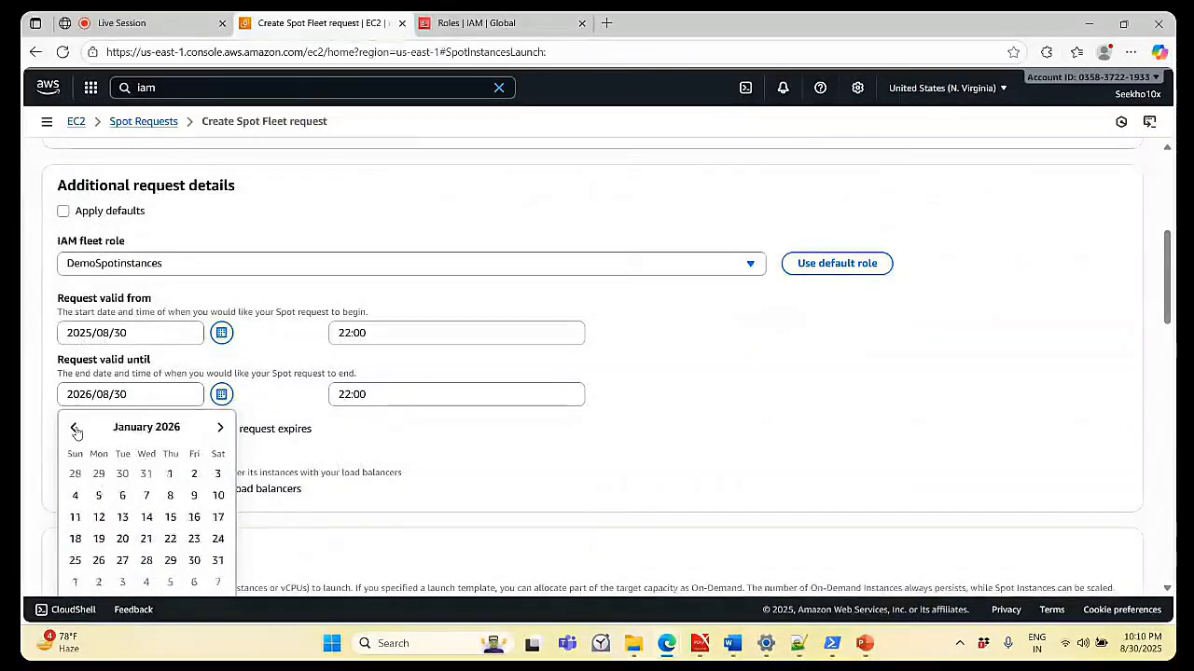
click(74, 428)
click(74, 428)
click(75, 428)
click(75, 428)
click(75, 428)
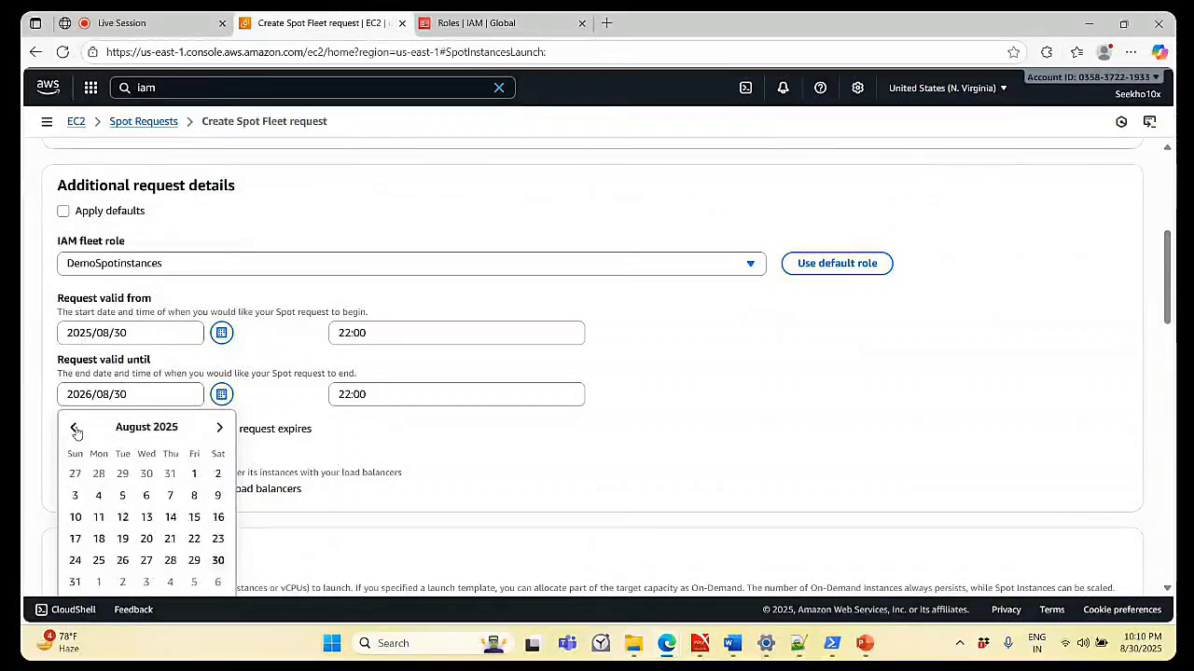
click(216, 559)
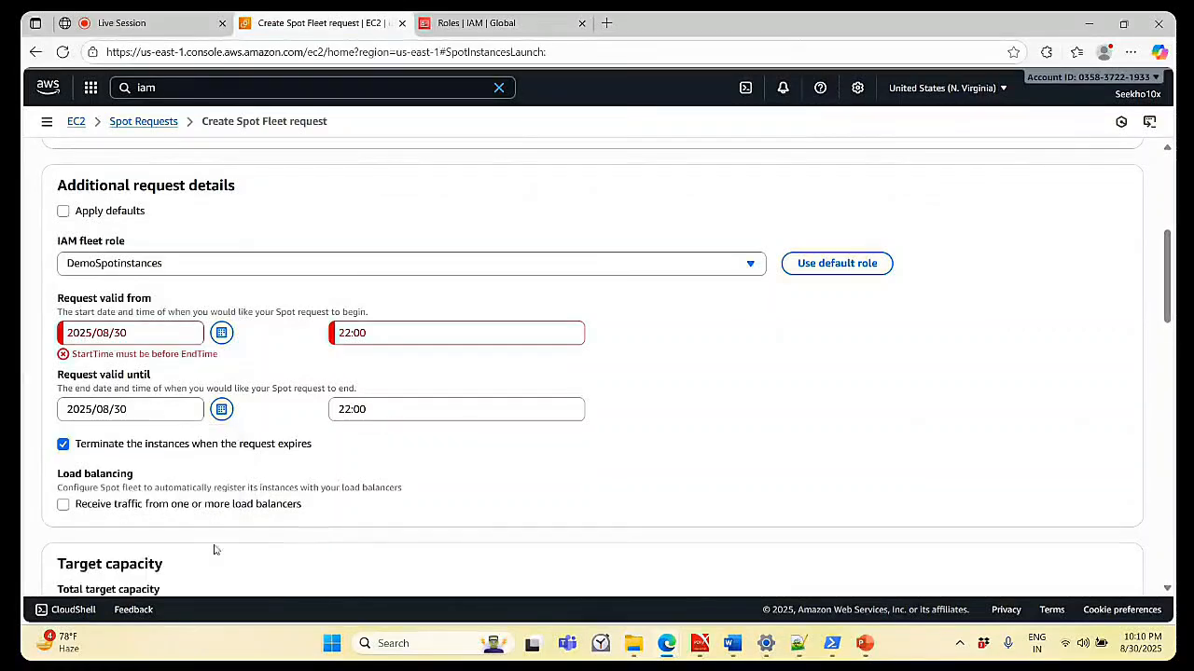
Try 22:03 and 22:30 as the request's valid-until time
click(371, 410)
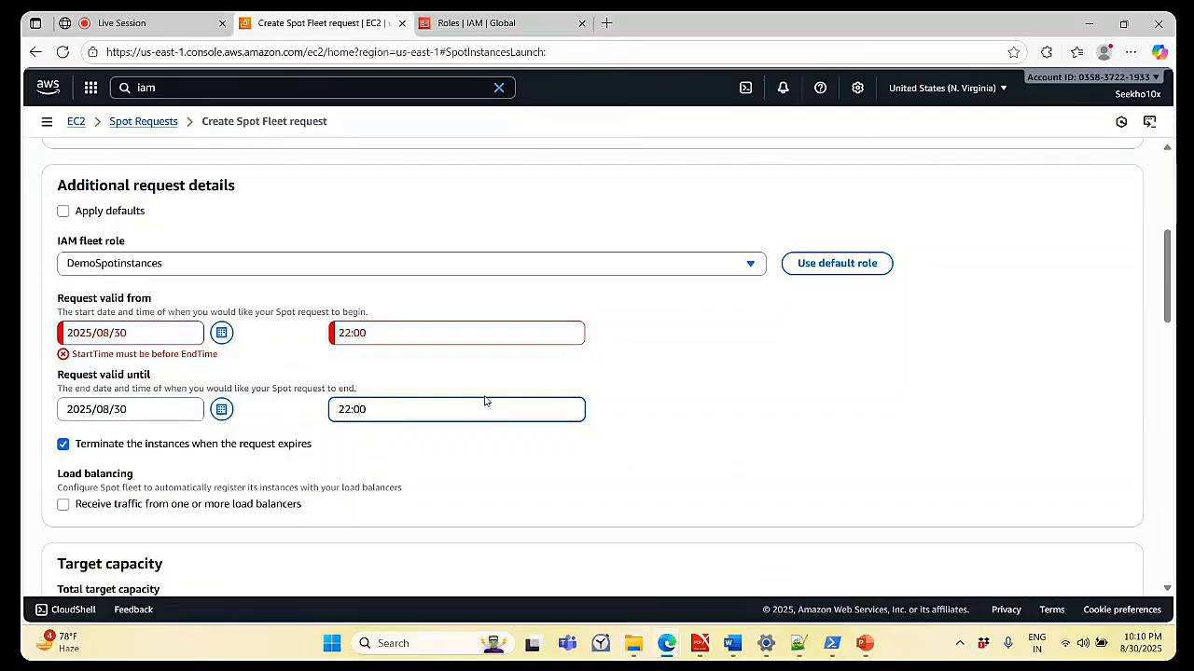
key(BackSpace)
text(3)
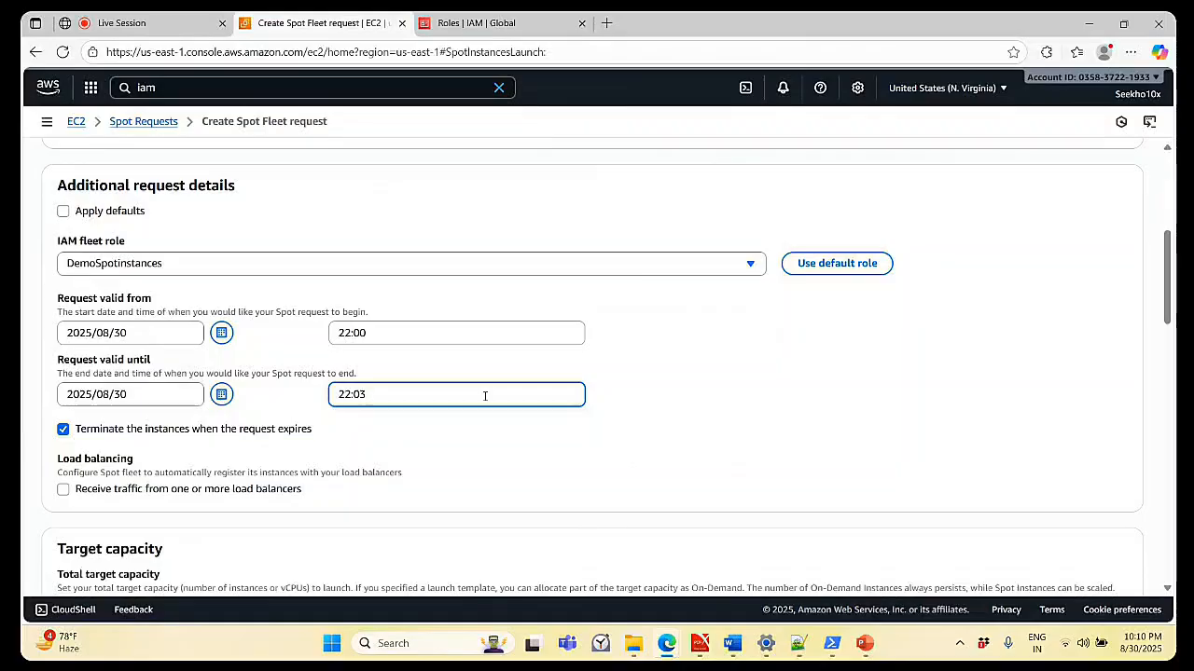
key(BackSpace)
text(08/)
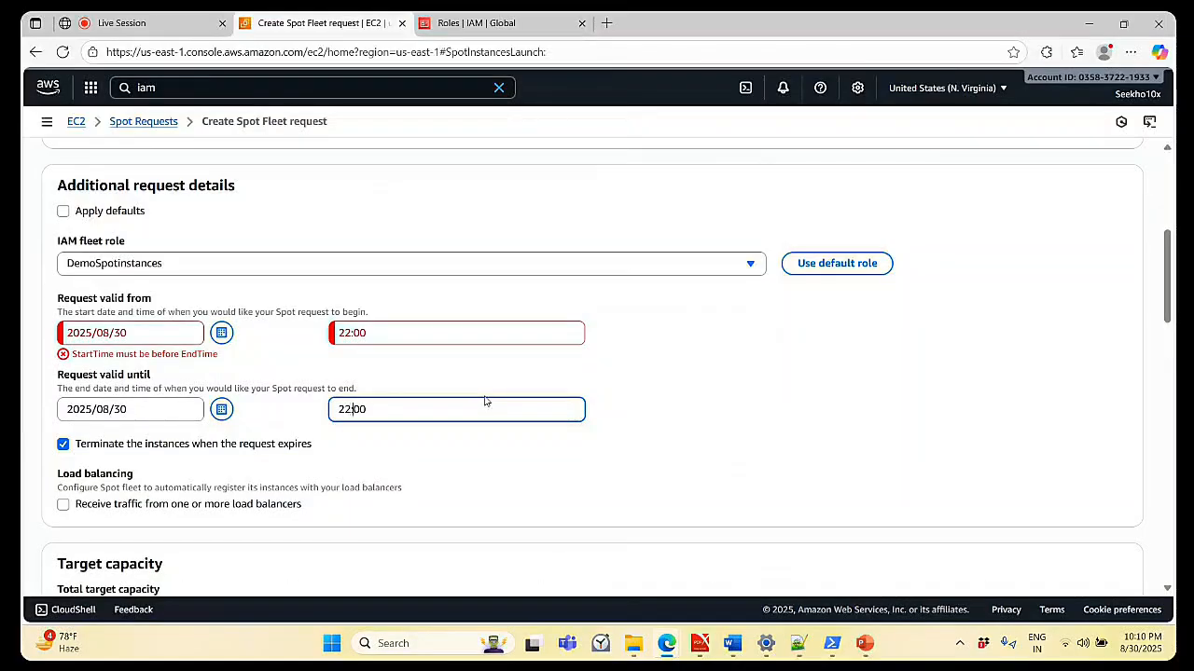
text(3)
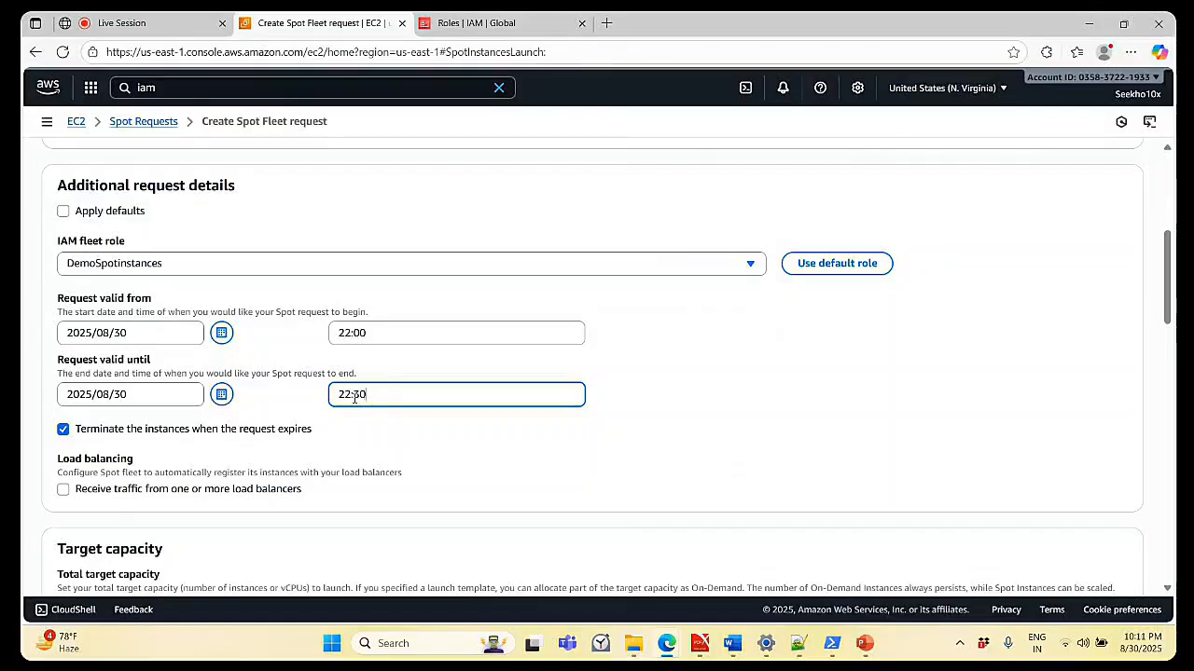
key(BackSpace)
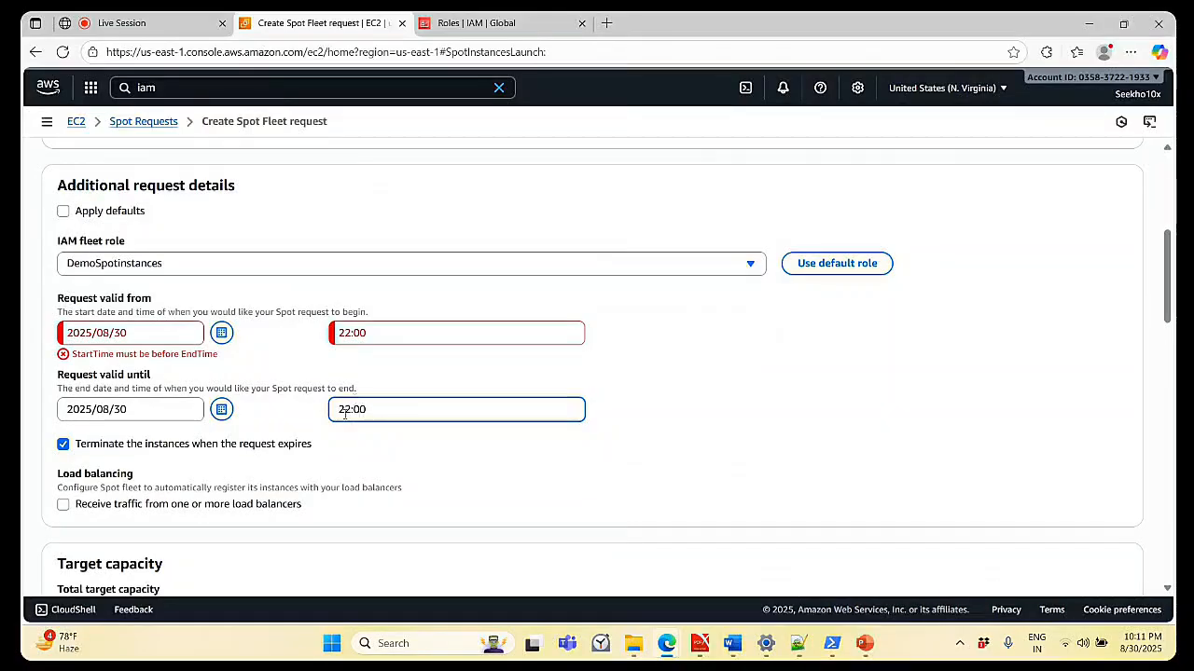
Set the request's valid-until time to 23:00
click(344, 414)
text(3)
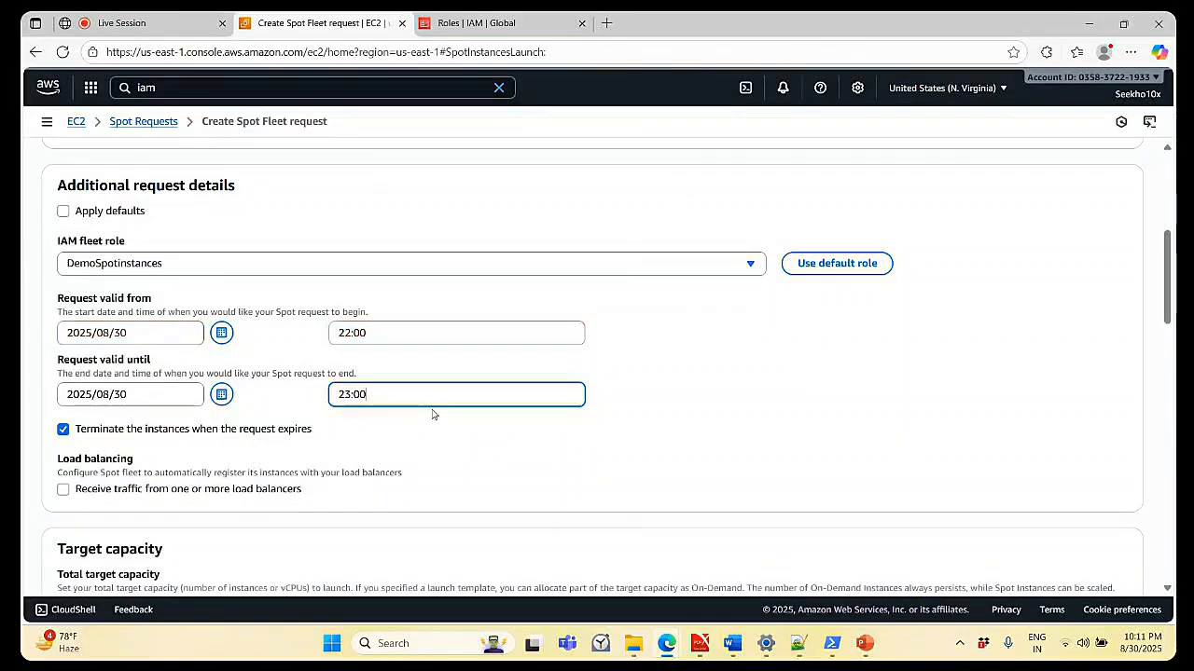
click(686, 413)
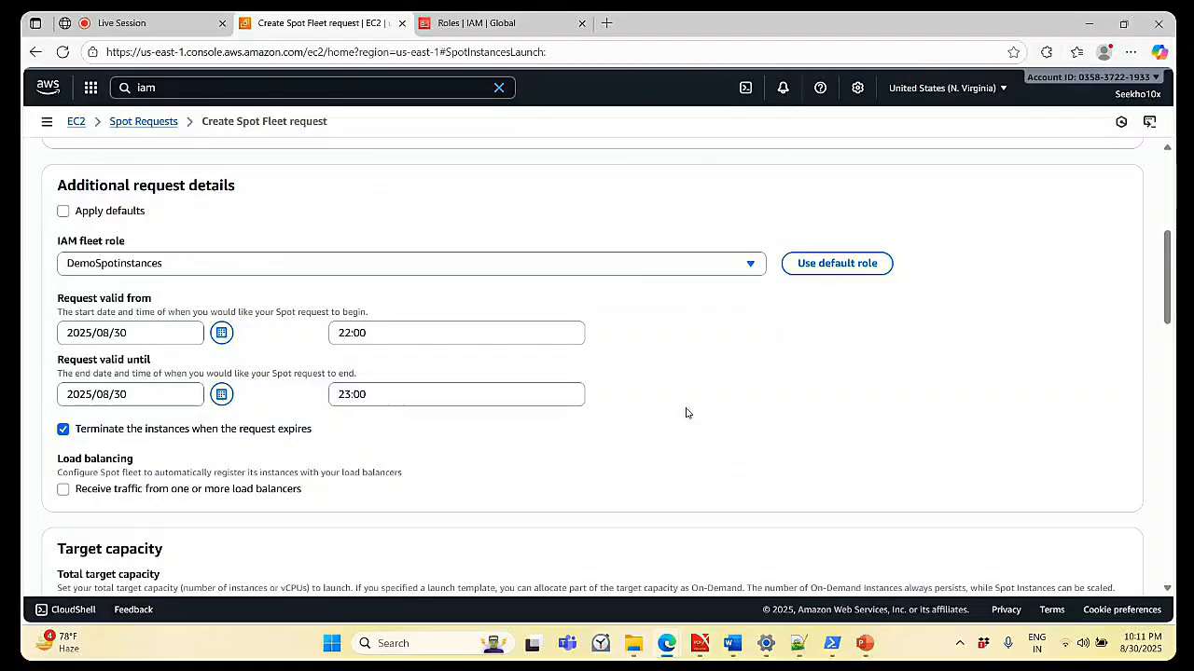
Review the load balancing, target capacity, network and Availability Zone options of the Spot Fleet request
scroll(686, 413, down, 1)
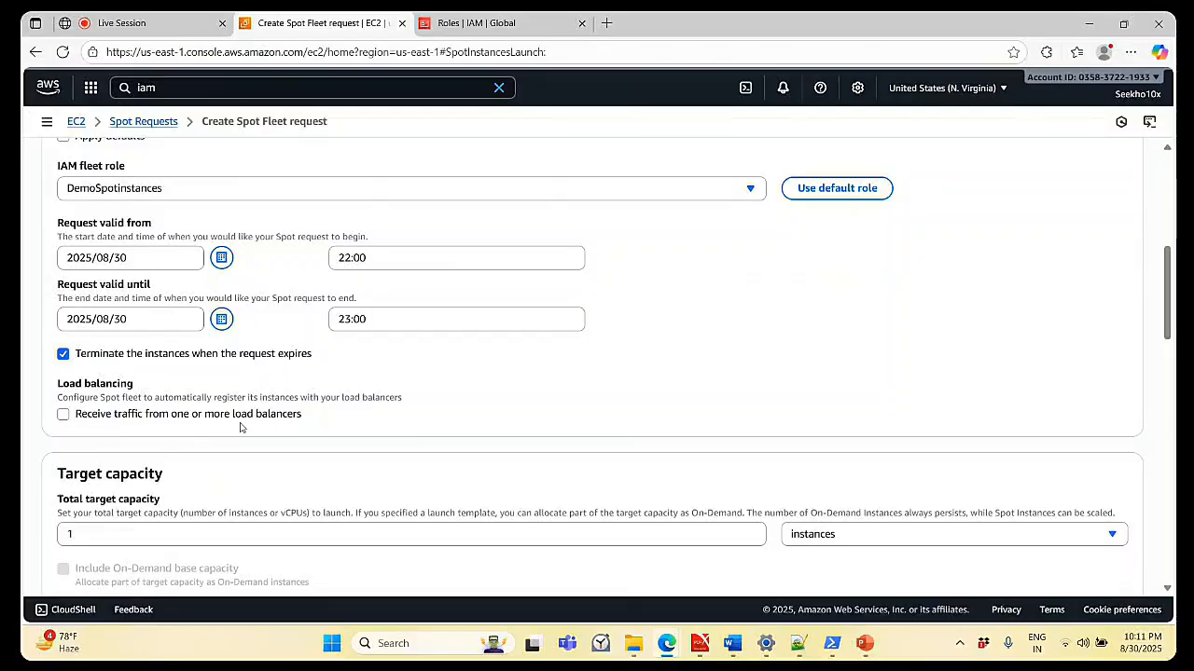
scroll(518, 406, down, 2)
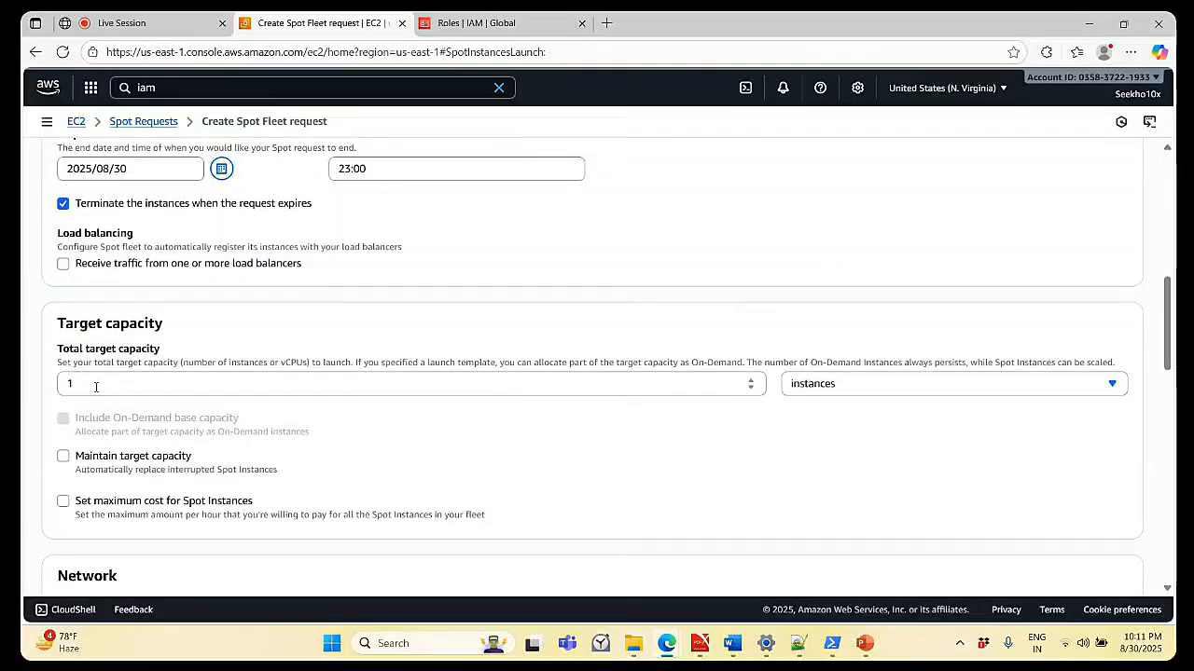
click(95, 386)
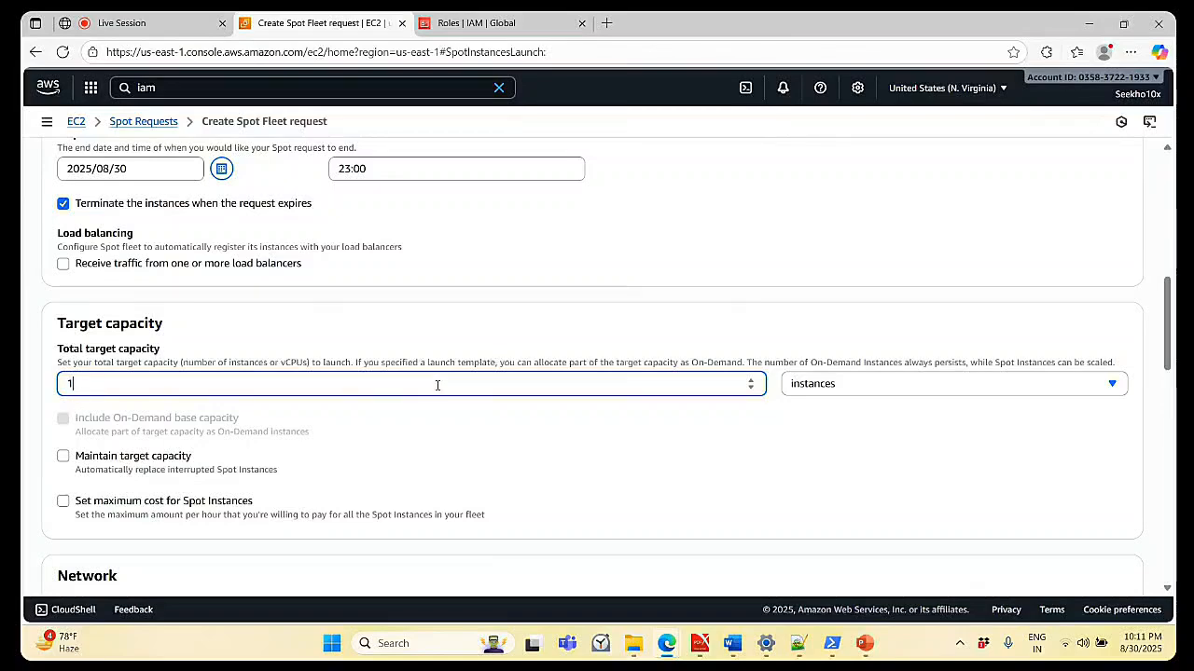
scroll(447, 383, down, 3)
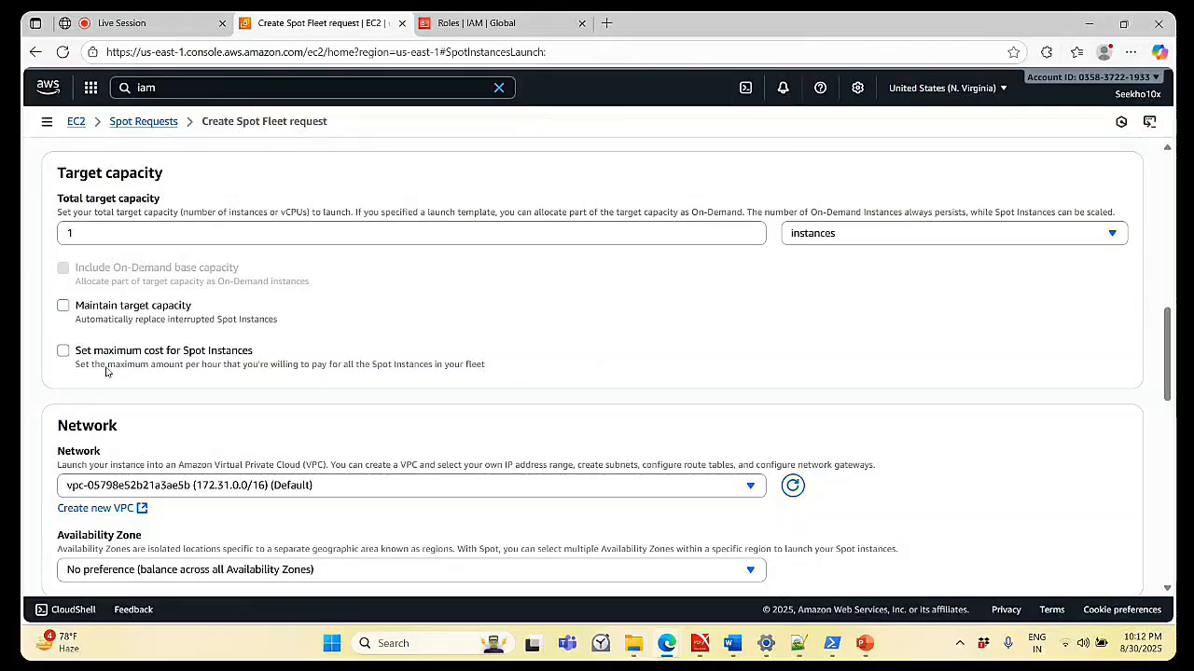
scroll(338, 408, down, 2)
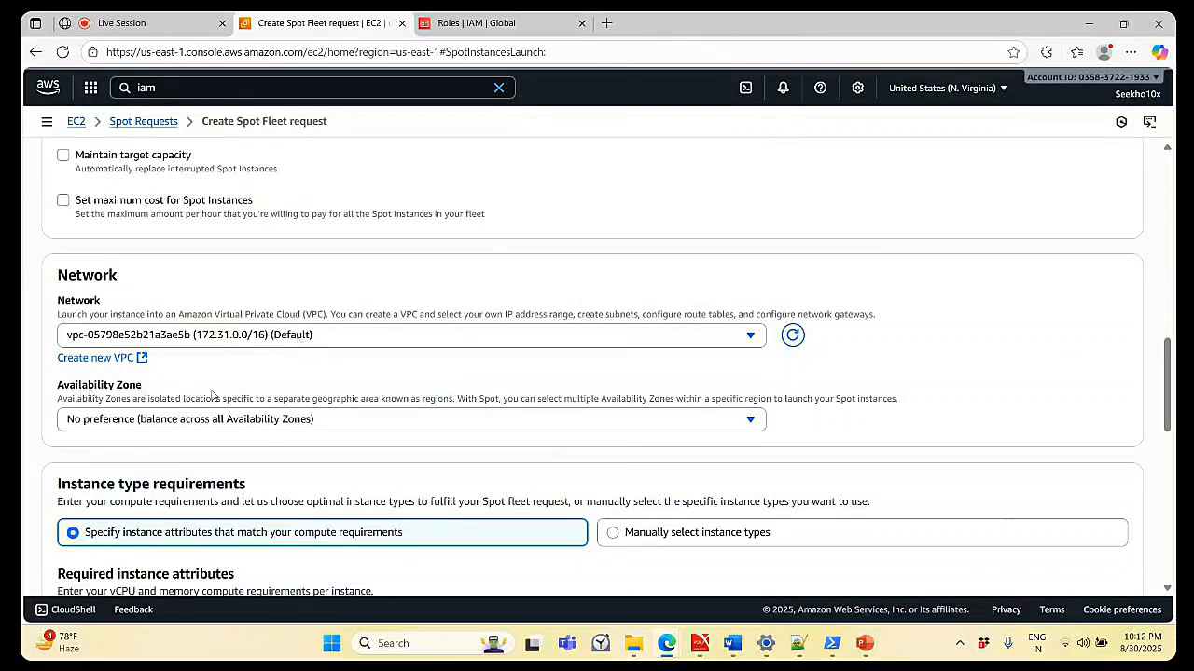
click(287, 425)
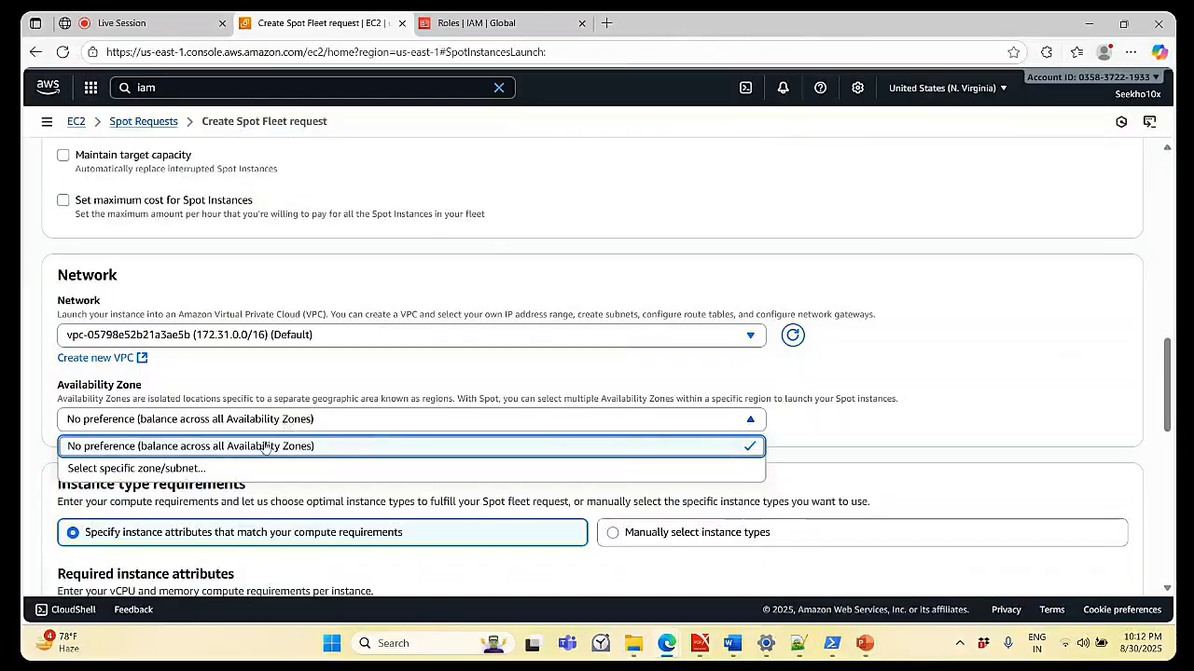
click(276, 367)
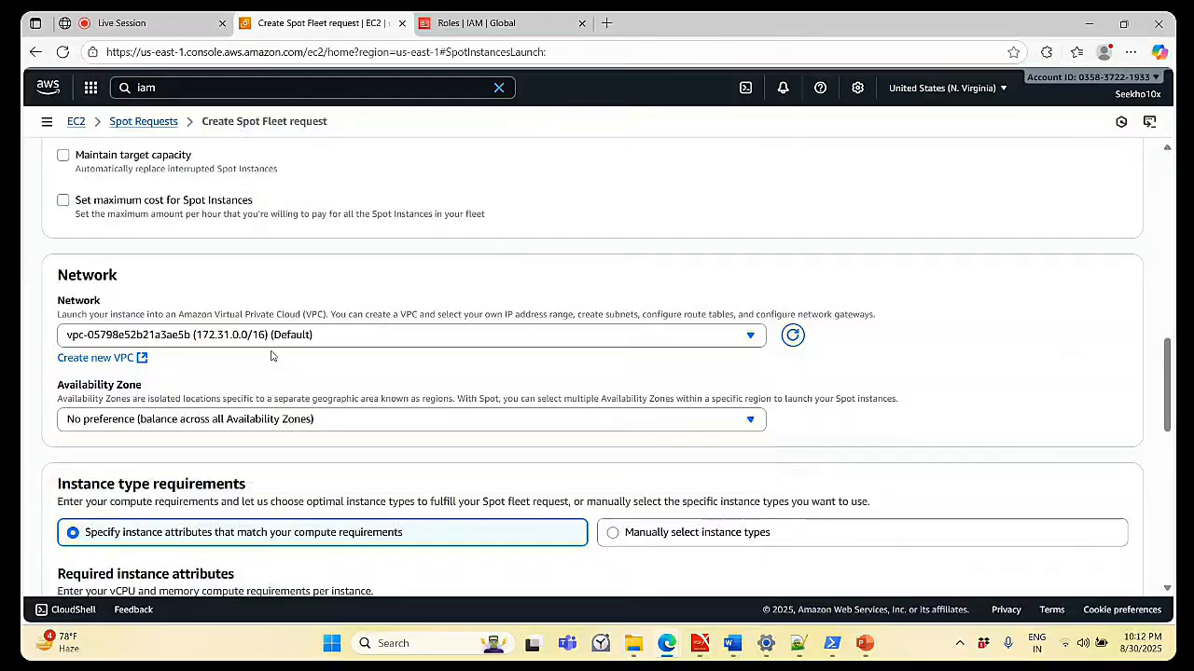
Set the required vCPUs per instance to a minimum of 2 and a maximum of 4
scroll(322, 393, down, 3)
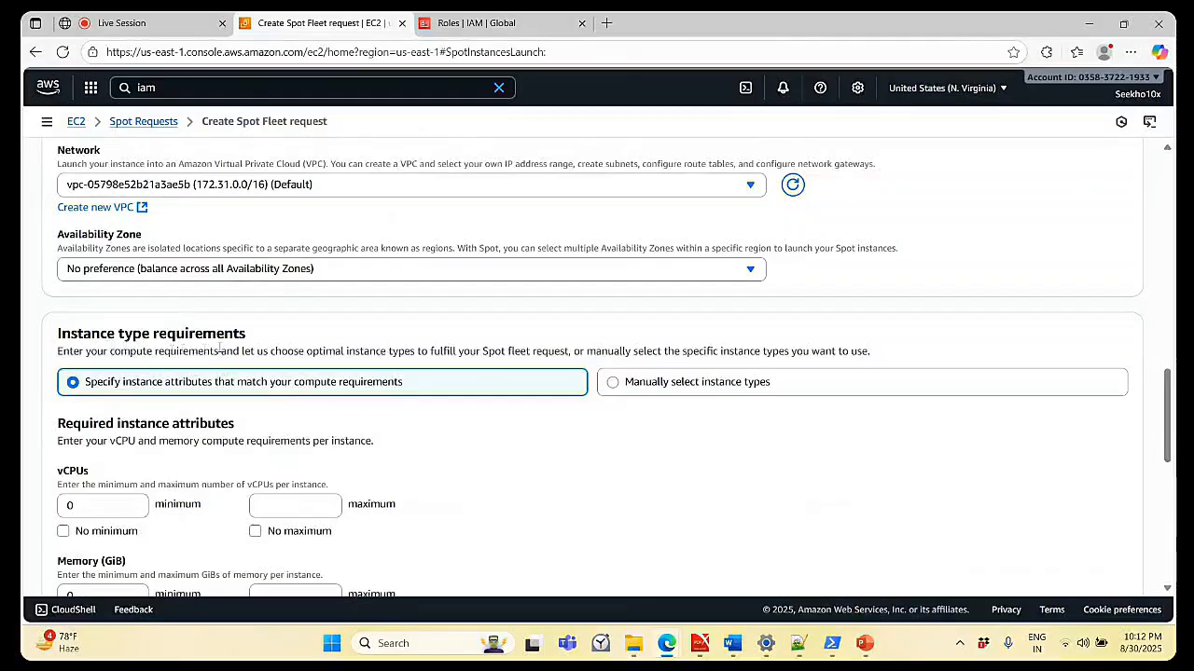
scroll(223, 353, down, 3)
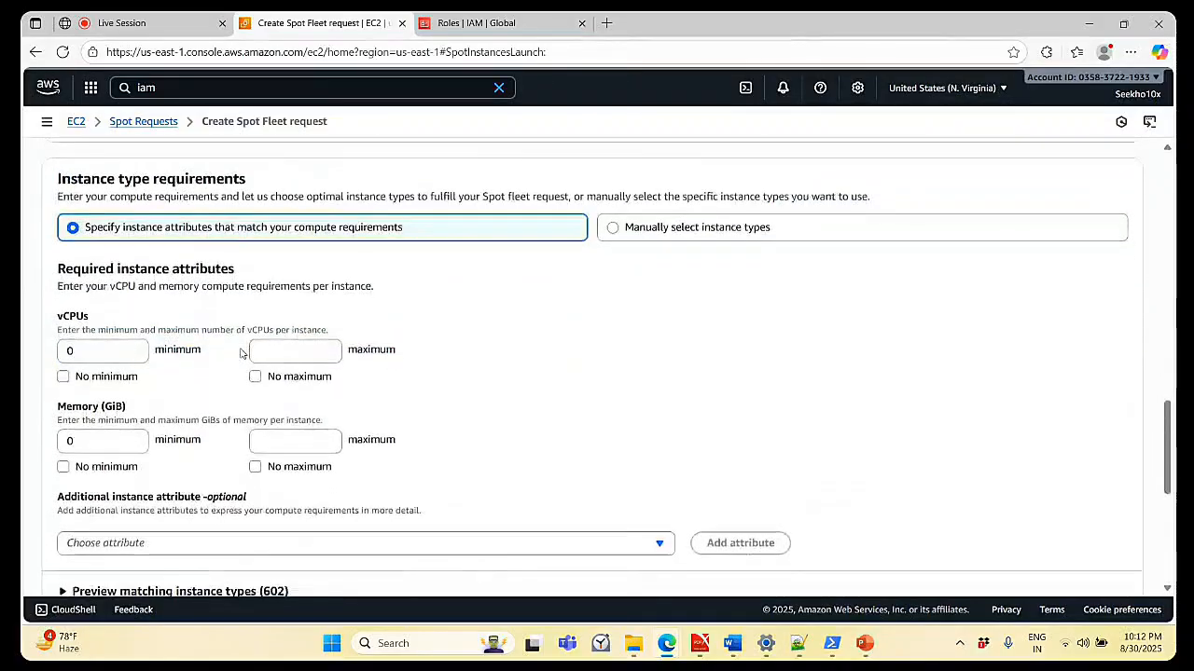
scroll(241, 353, down, 1)
scroll(240, 350, up, 1)
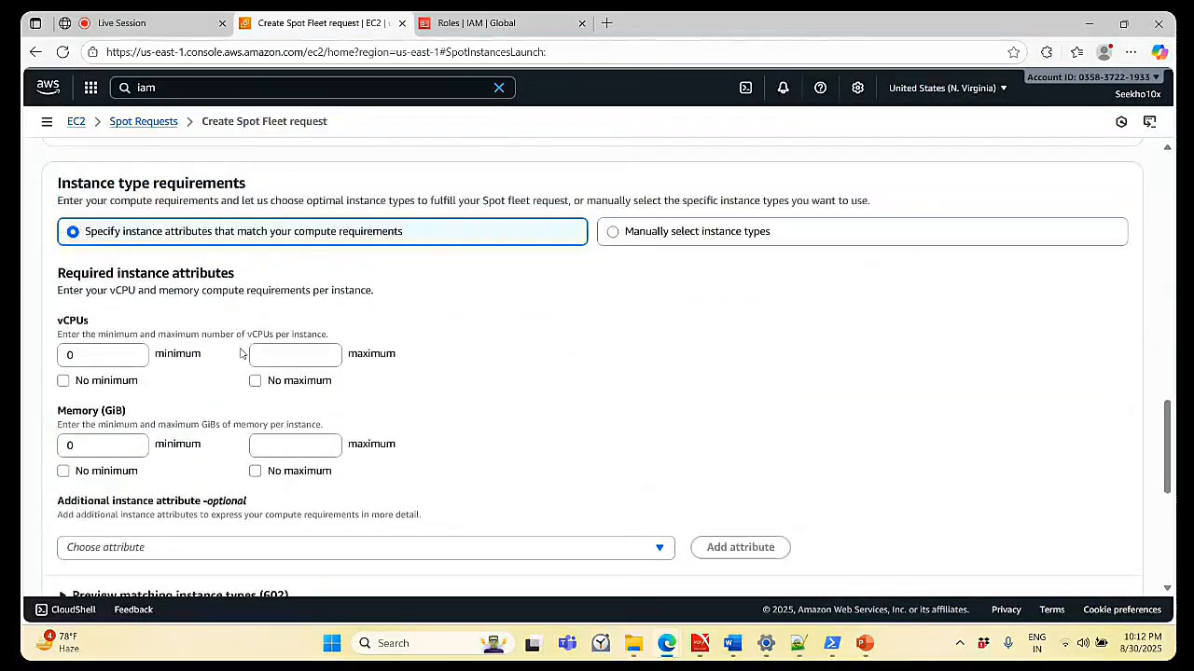
click(82, 356)
text(2)
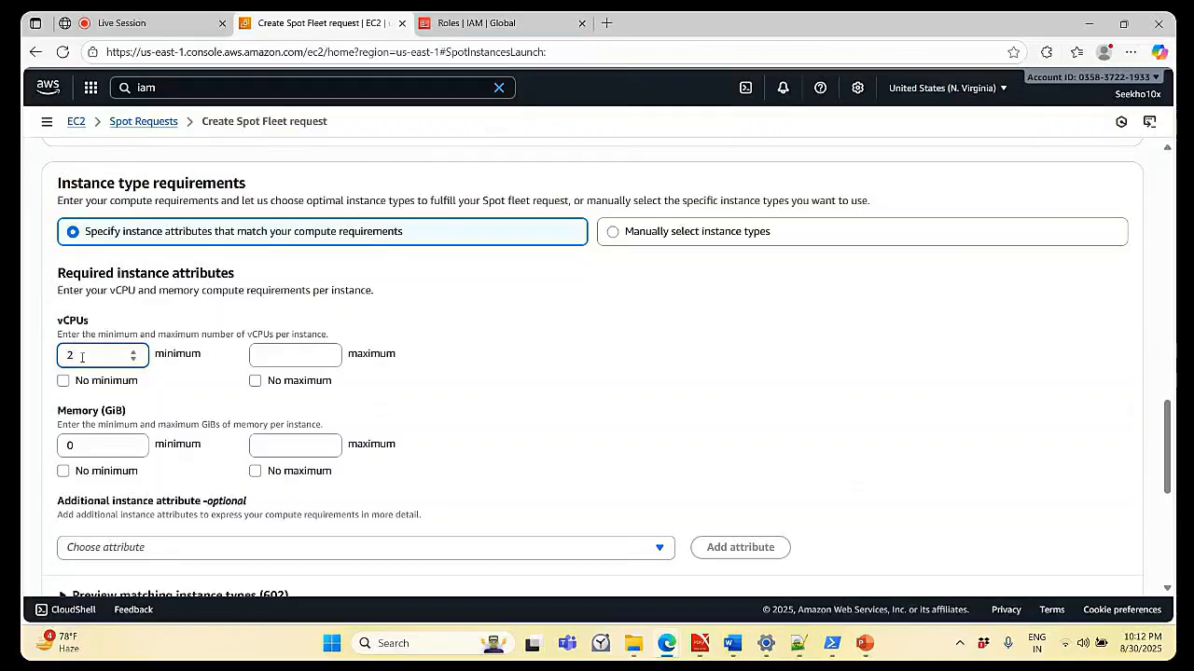
click(274, 355)
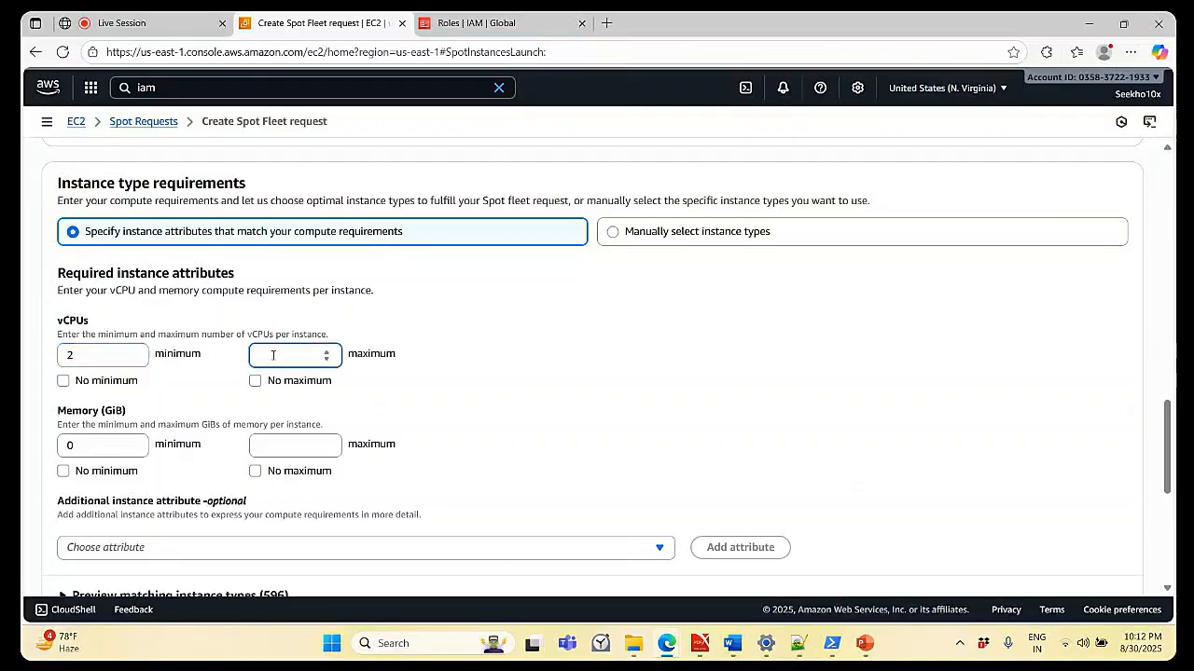
text(4)
Set the required memory per instance to a minimum of 16 GiB and a maximum of 32 GiB
click(77, 449)
key(BackSpace)
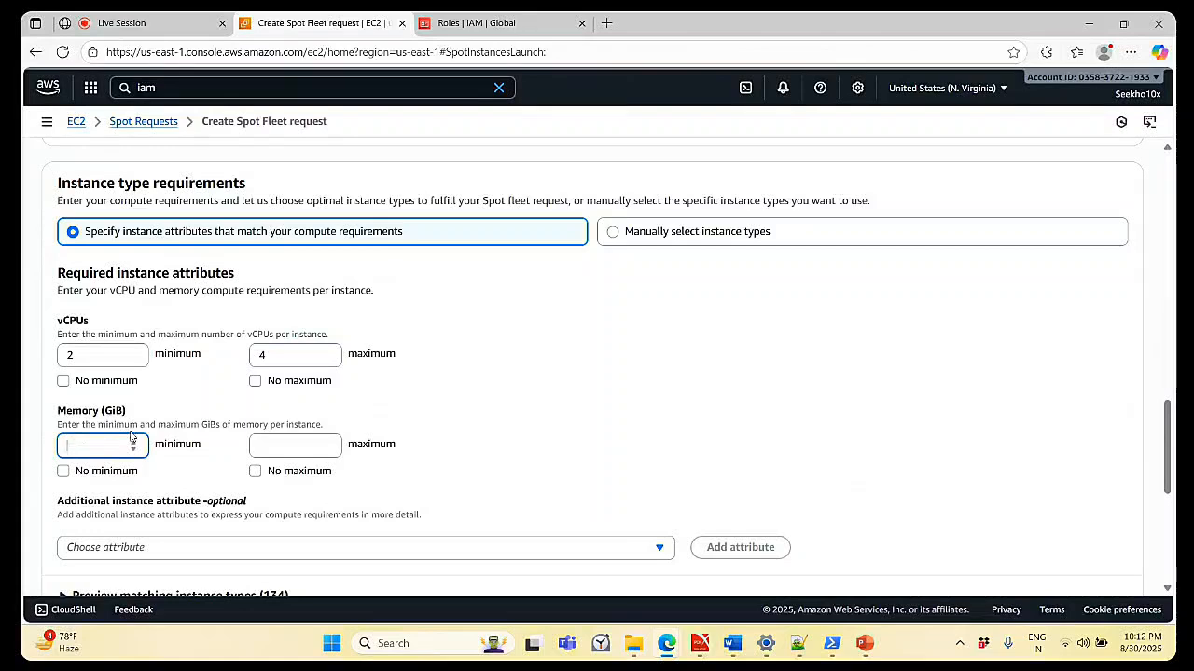
text(16)
click(273, 447)
text(32)
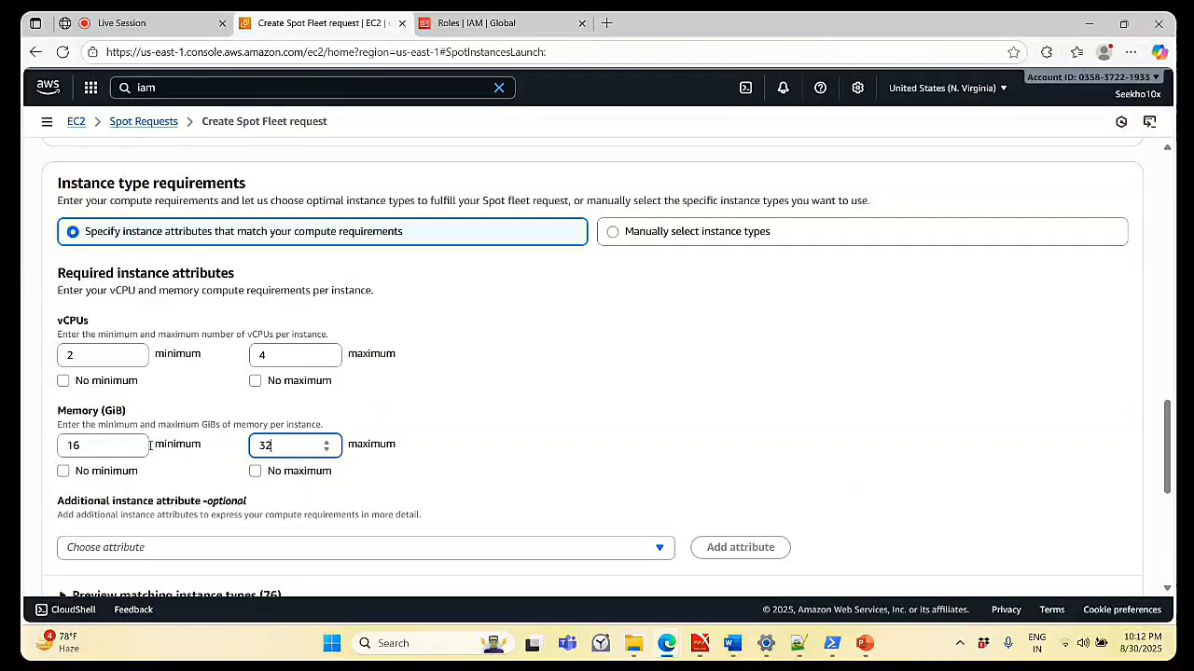
Lower the minimum memory per instance to 4 GiB
click(75, 448)
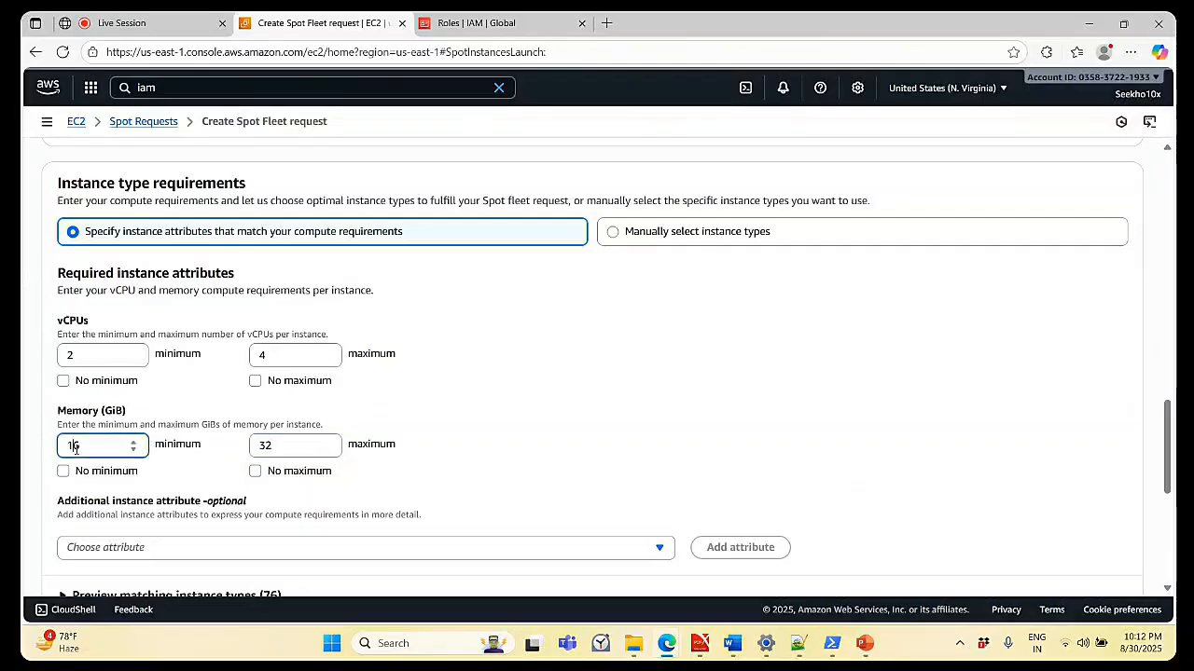
key(BackSpace)
text(4)
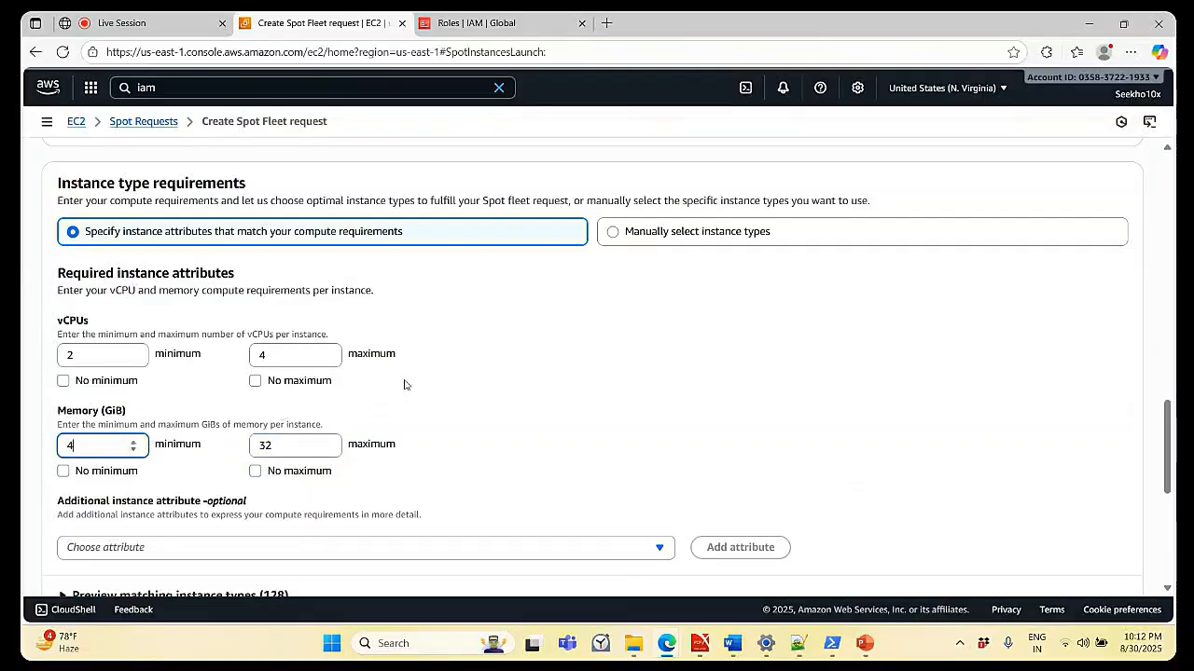
click(454, 383)
Look through the available additional instance attributes without choosing one
scroll(434, 415, down, 2)
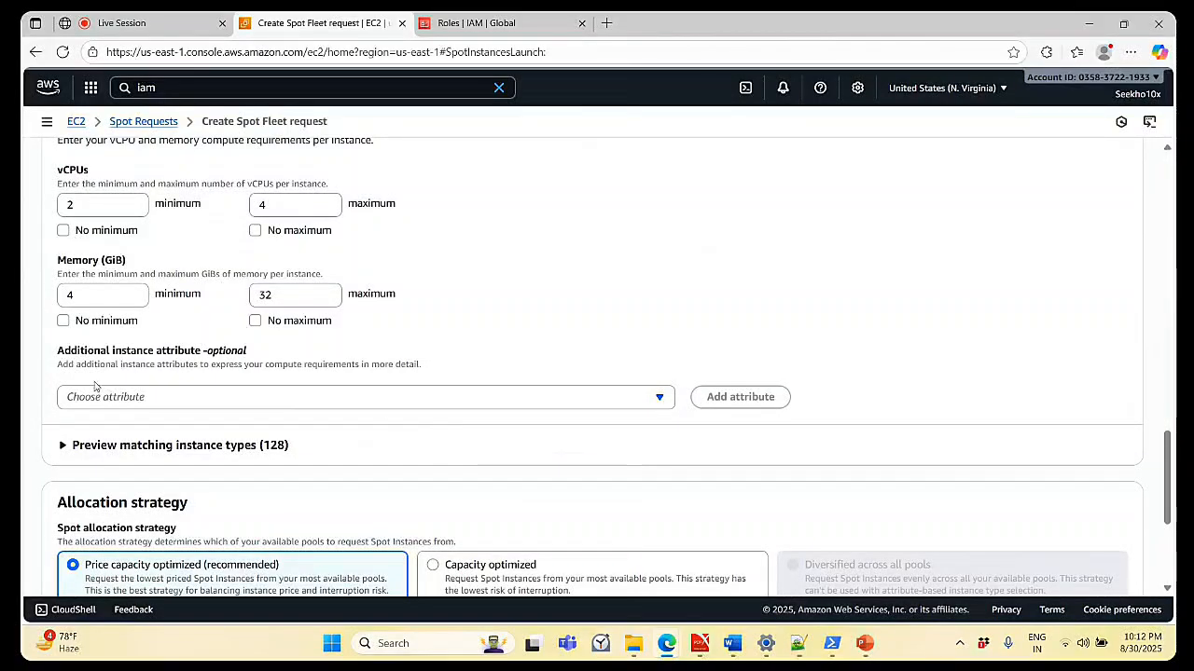
click(483, 402)
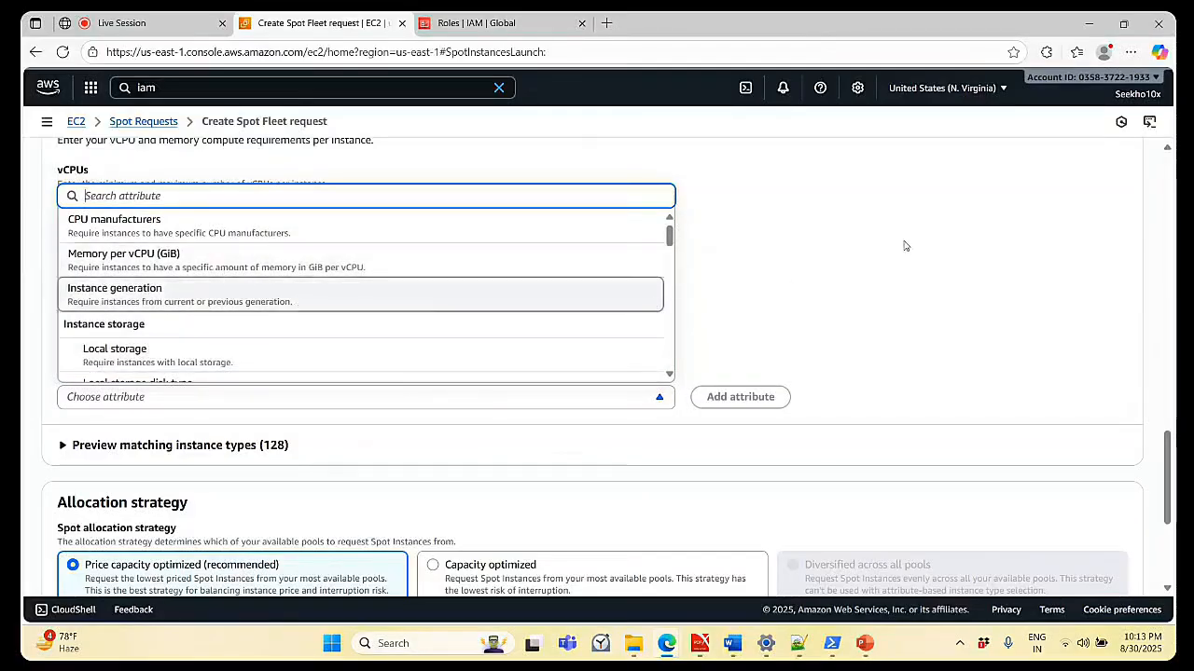
scroll(405, 333, down, 2)
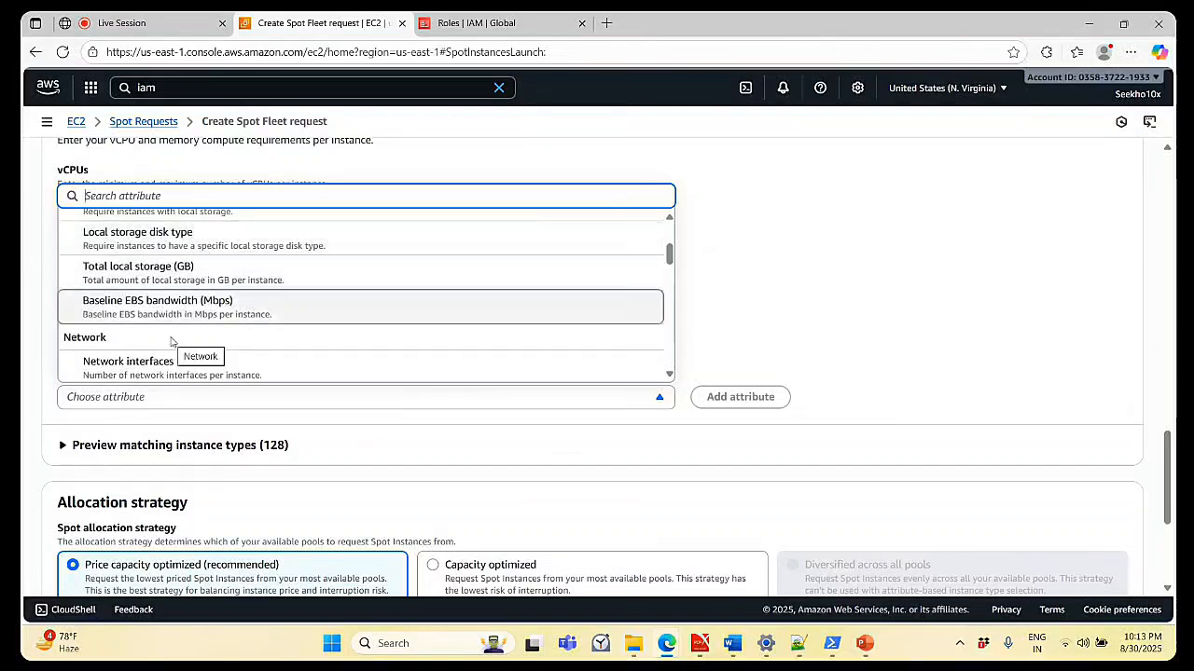
scroll(191, 307, down, 1)
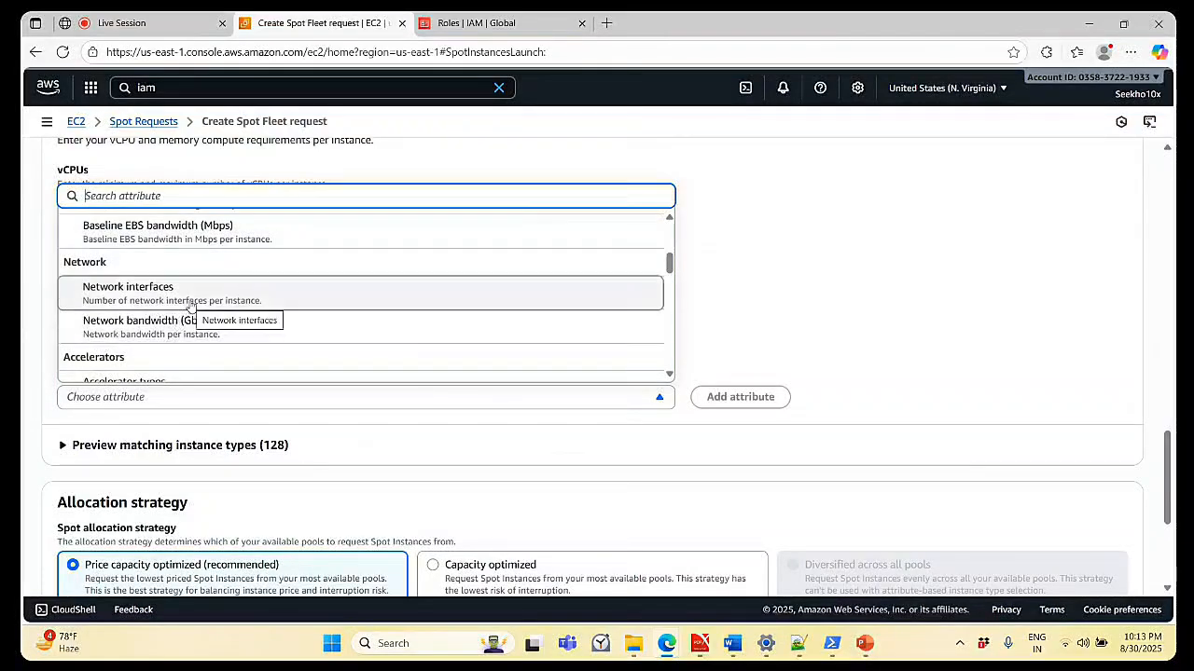
scroll(191, 308, down, 3)
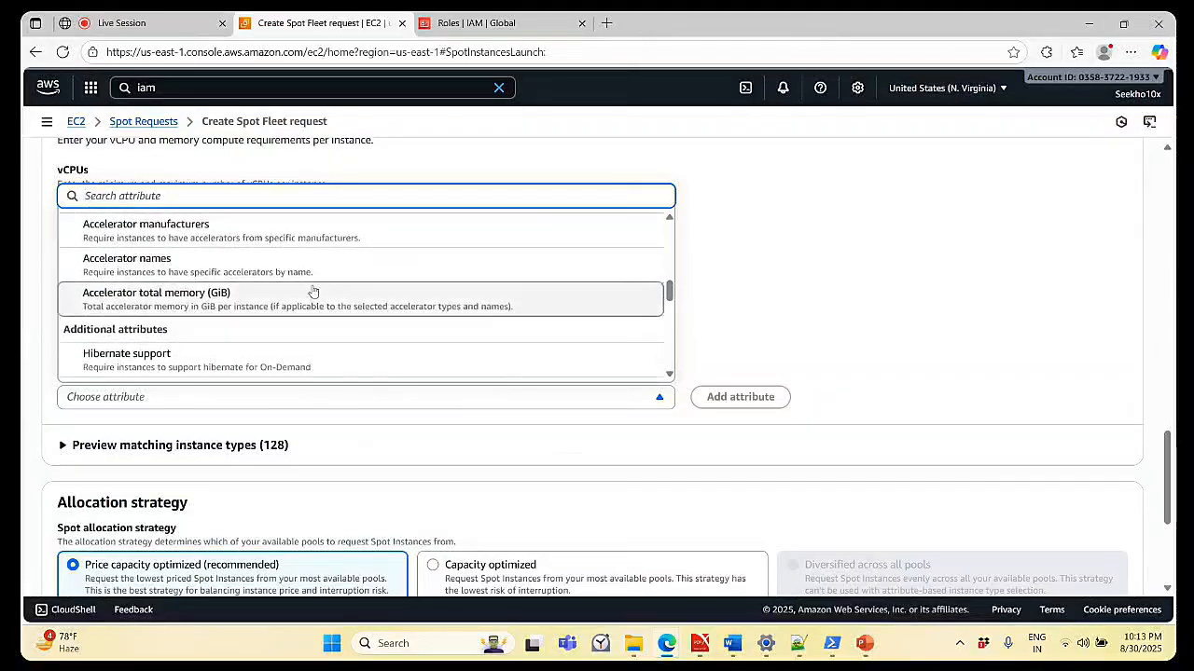
click(757, 248)
Expand the preview of matching instance types, compare it with the vCPU and memory requirements, and collapse it again
scroll(432, 354, down, 3)
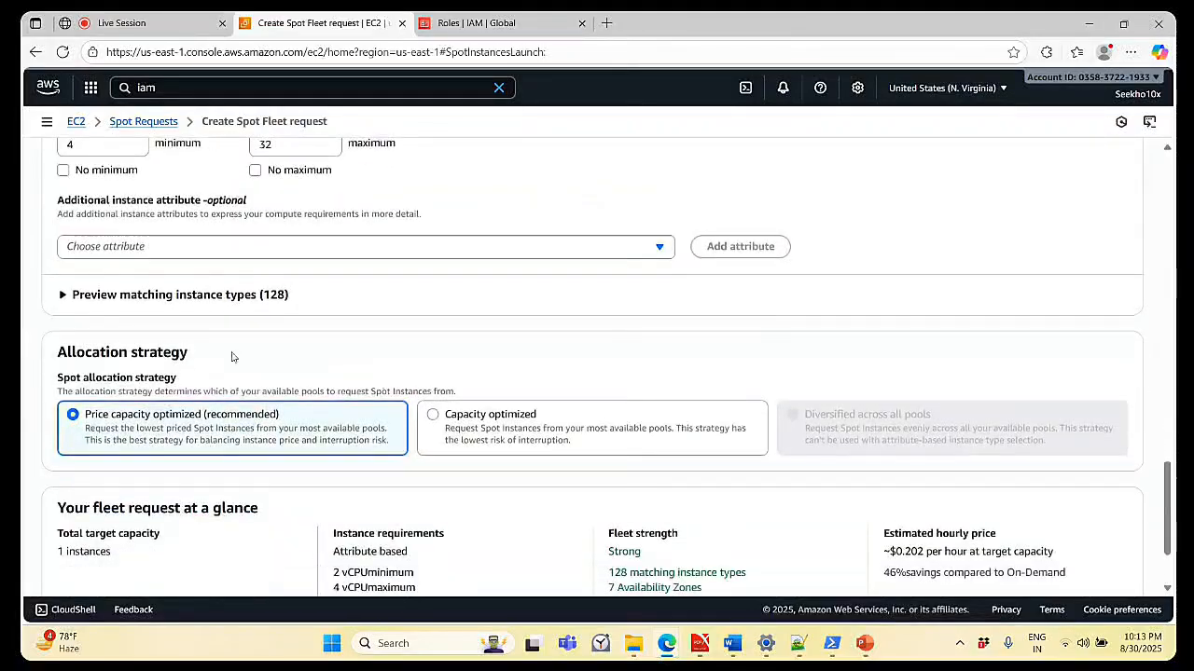
click(65, 297)
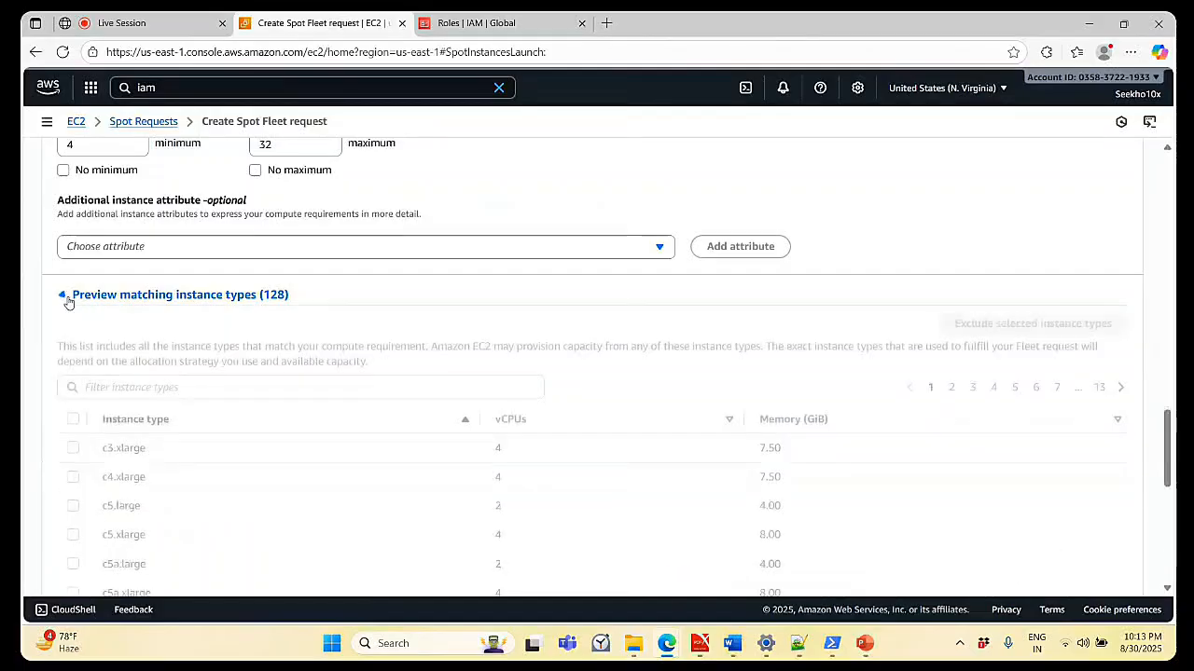
scroll(620, 437, down, 1)
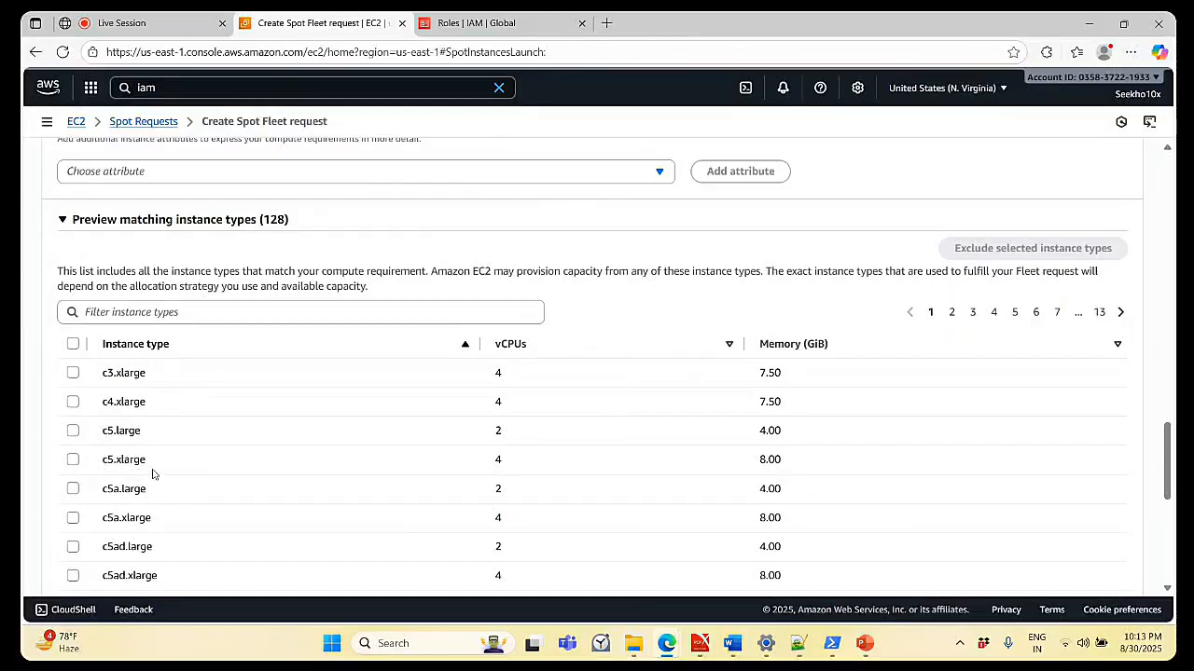
scroll(426, 418, up, 1)
scroll(425, 418, up, 4)
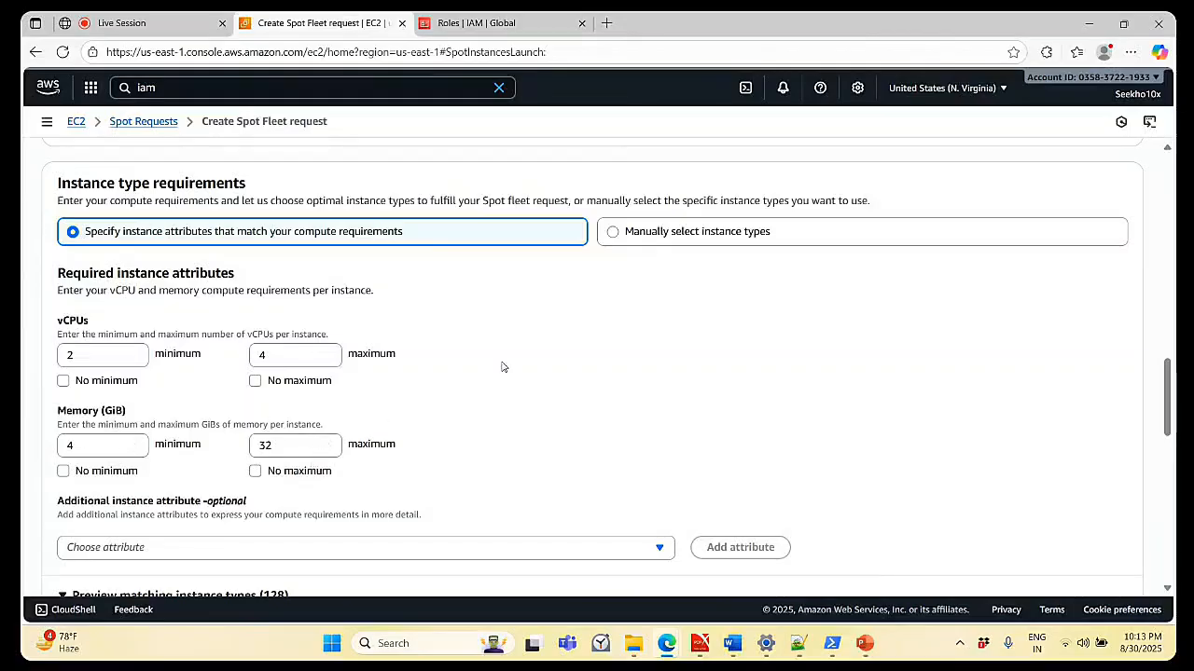
scroll(672, 339, down, 5)
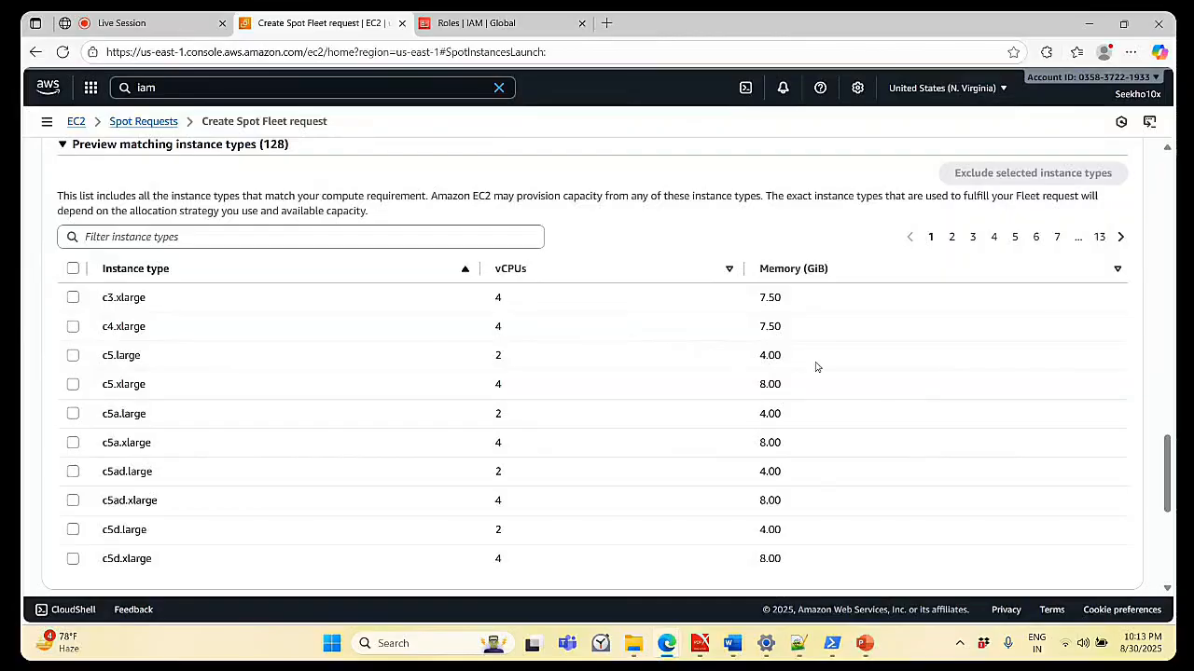
scroll(815, 368, down, 1)
scroll(815, 368, down, 2)
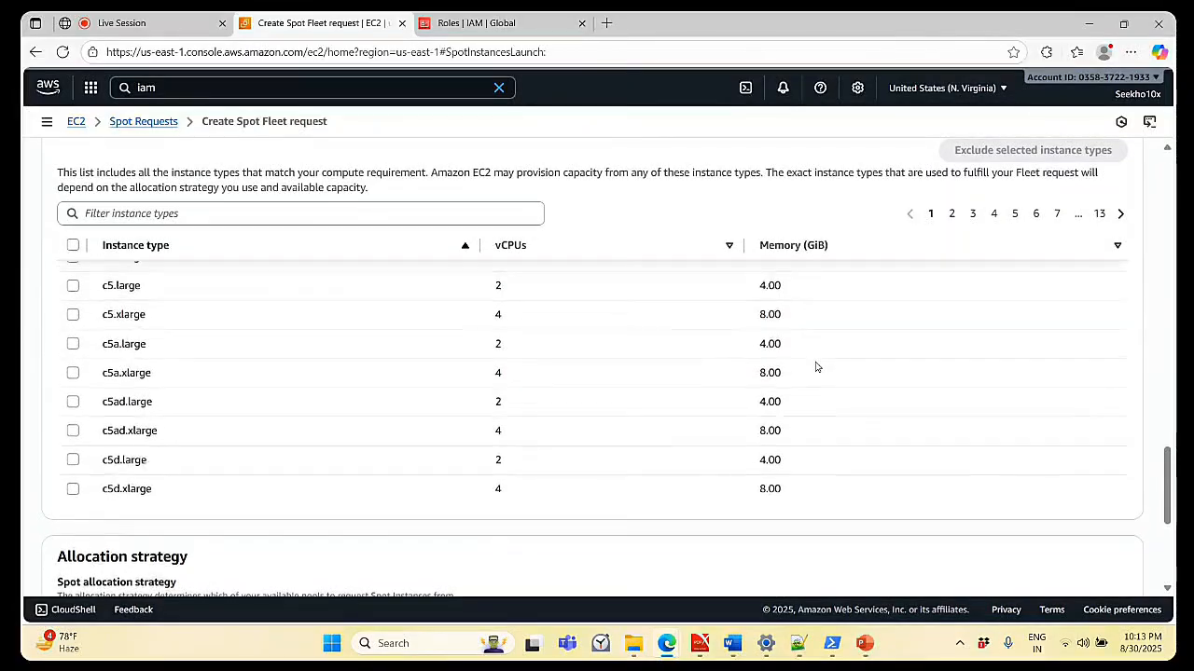
scroll(815, 367, up, 5)
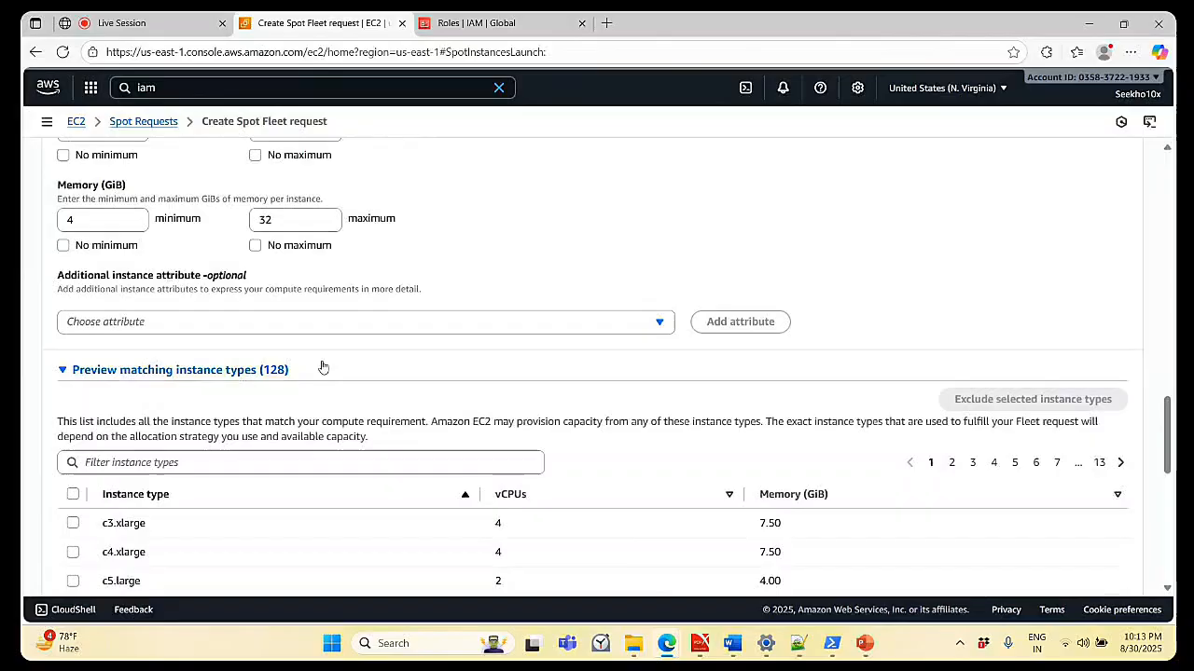
click(65, 370)
Try the Capacity optimized Spot allocation strategy, then switch back to Price capacity optimized
scroll(873, 348, down, 1)
scroll(873, 348, down, 2)
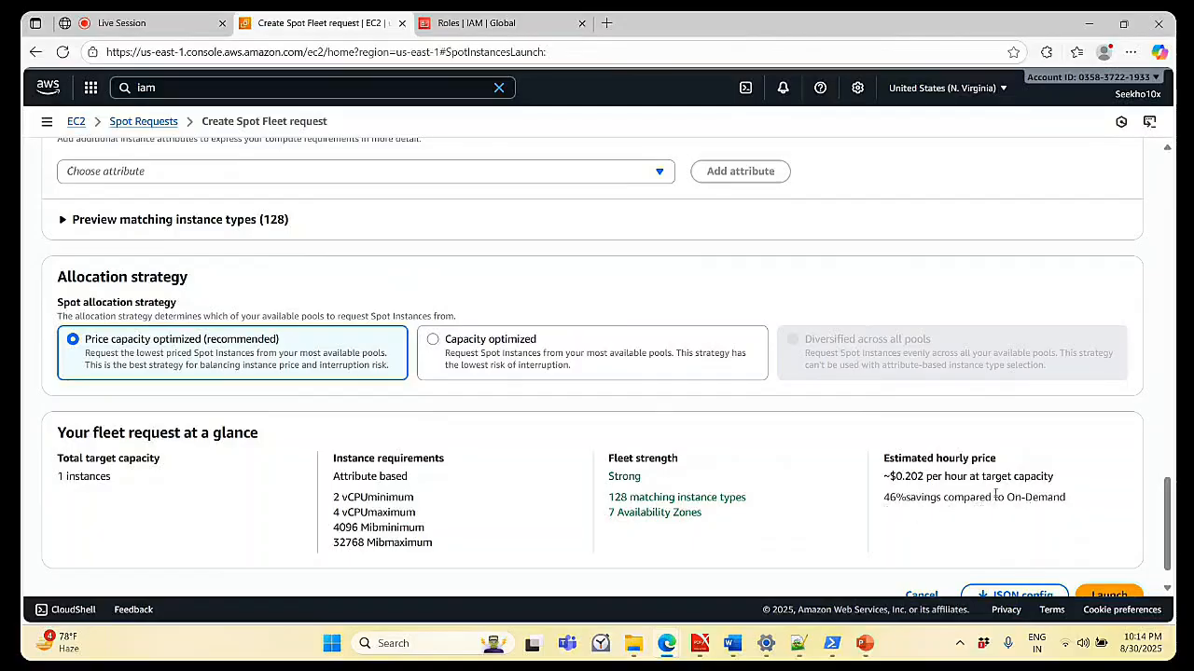
click(432, 341)
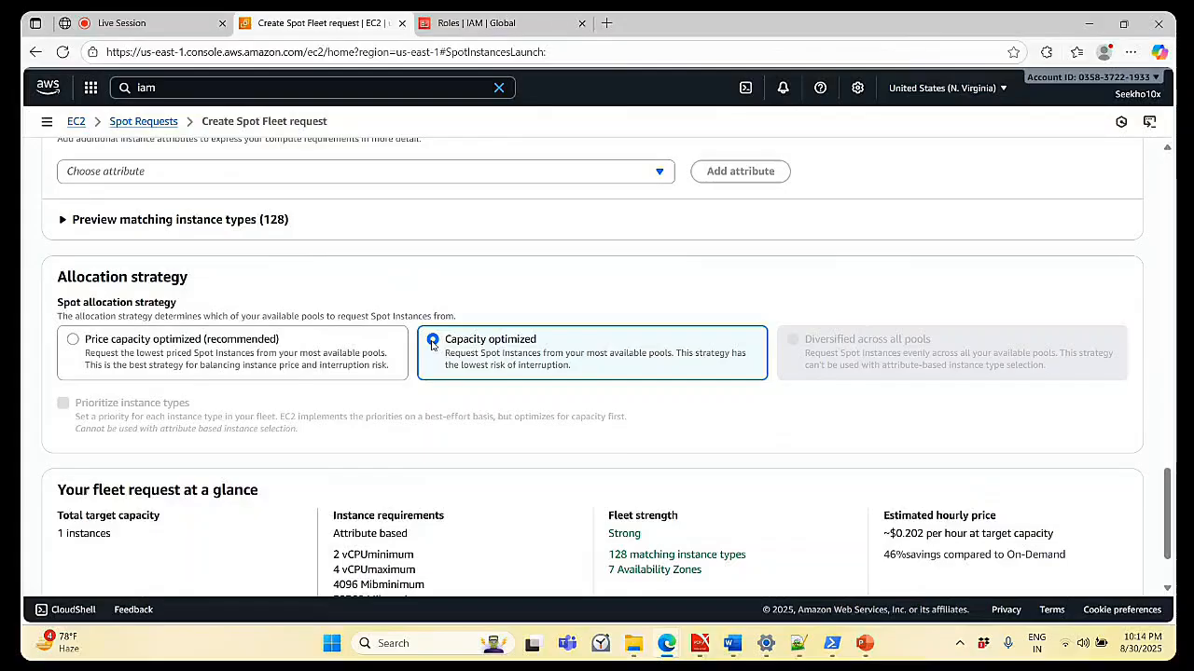
click(70, 344)
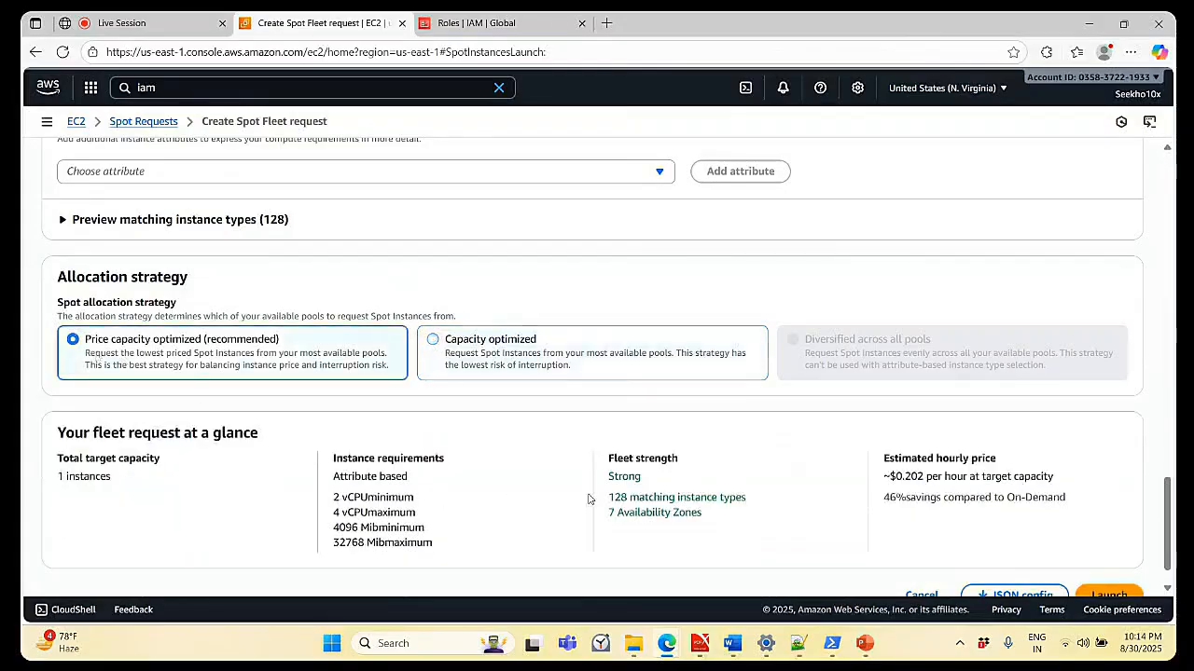
Copy the matching instance types and Availability Zones lines from the fleet strength summary
drag(609, 499, 763, 517)
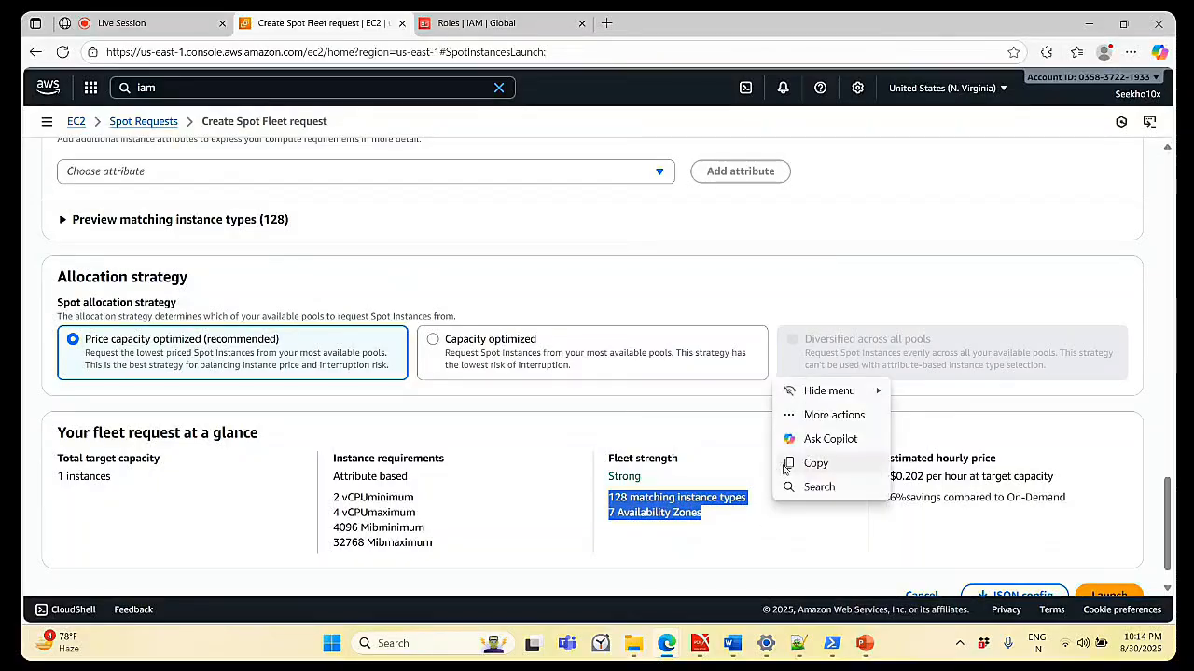
click(811, 463)
Launch the Spot Fleet request and view it in the list of Spot Requests
scroll(979, 471, down, 1)
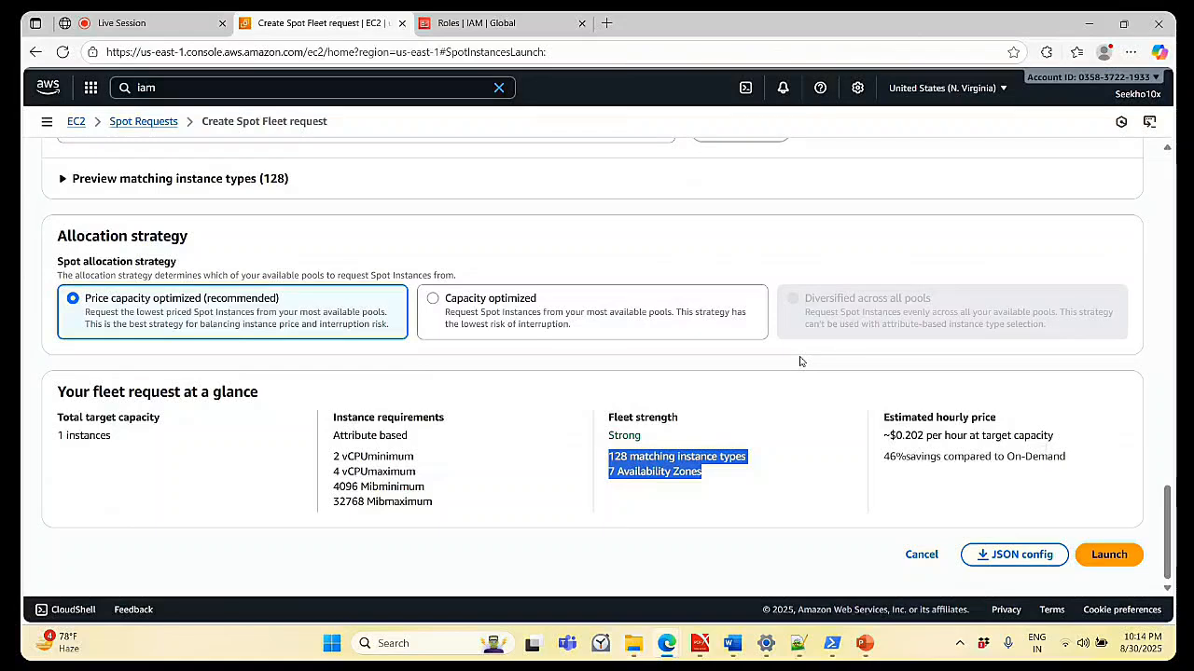
click(1112, 555)
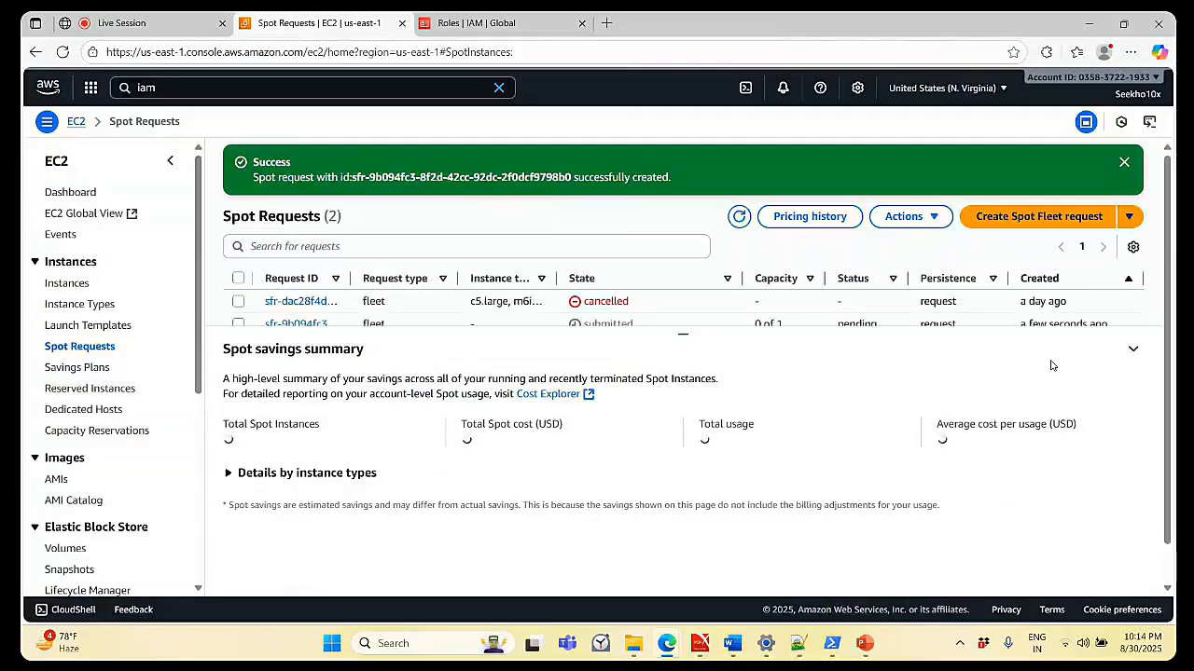
scroll(961, 221, down, 2)
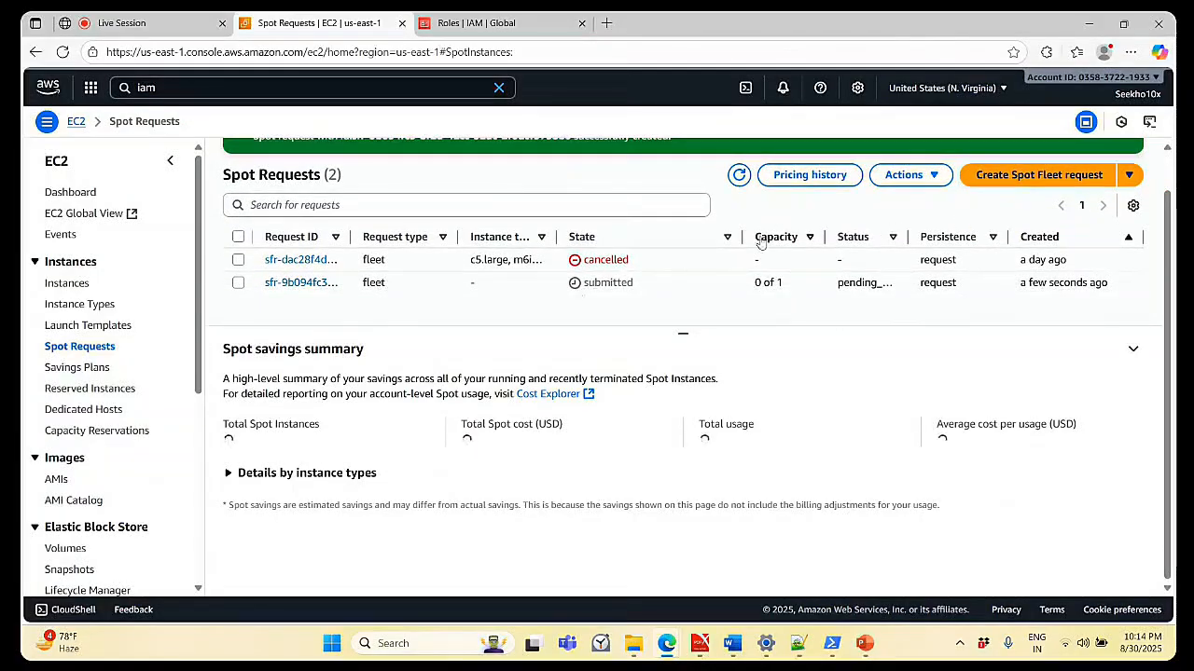
Refresh the Spot Requests list and widen the Request ID and Capacity columns to read more of their contents
click(743, 178)
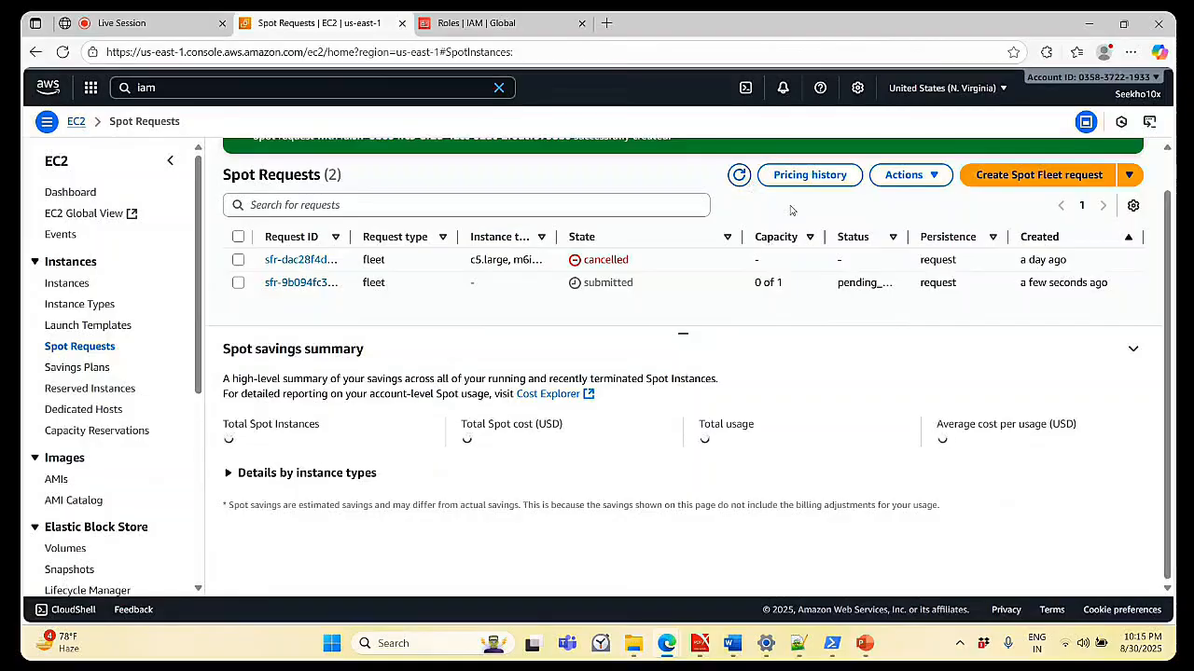
click(738, 177)
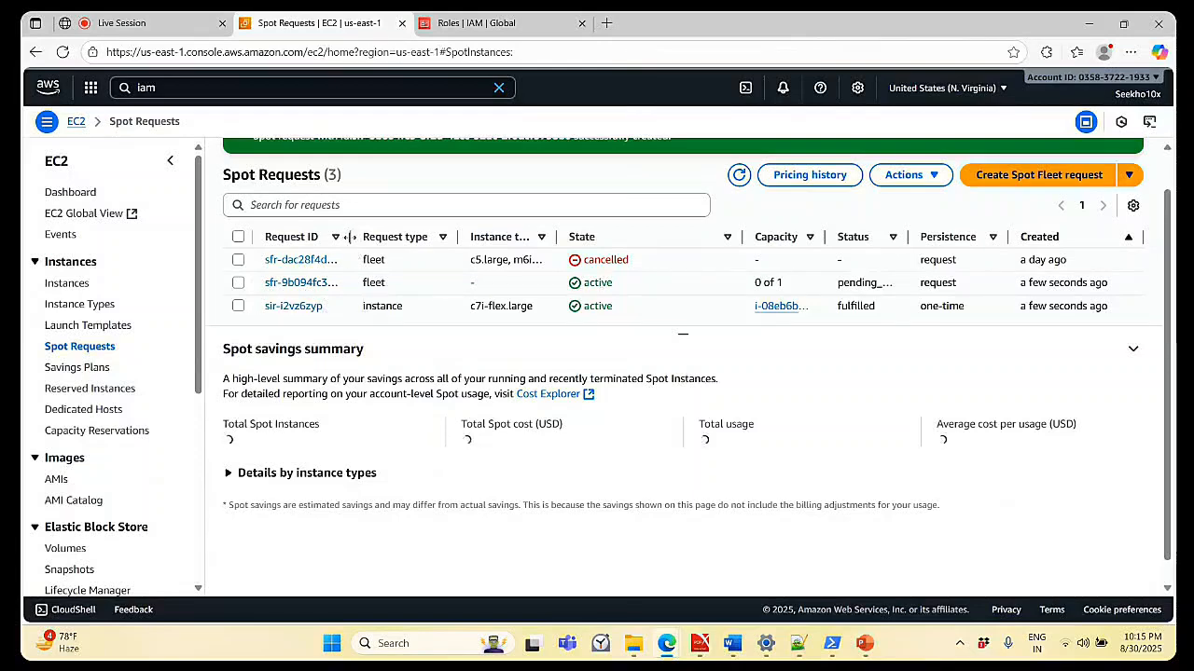
drag(350, 237, 390, 237)
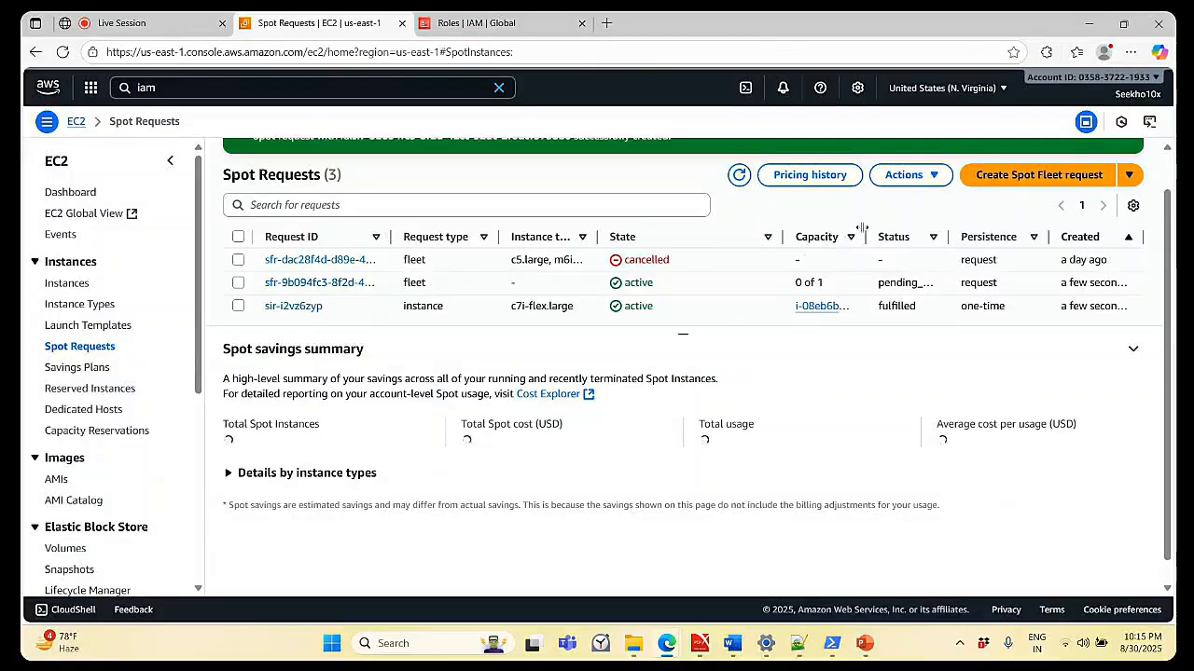
drag(864, 228, 938, 233)
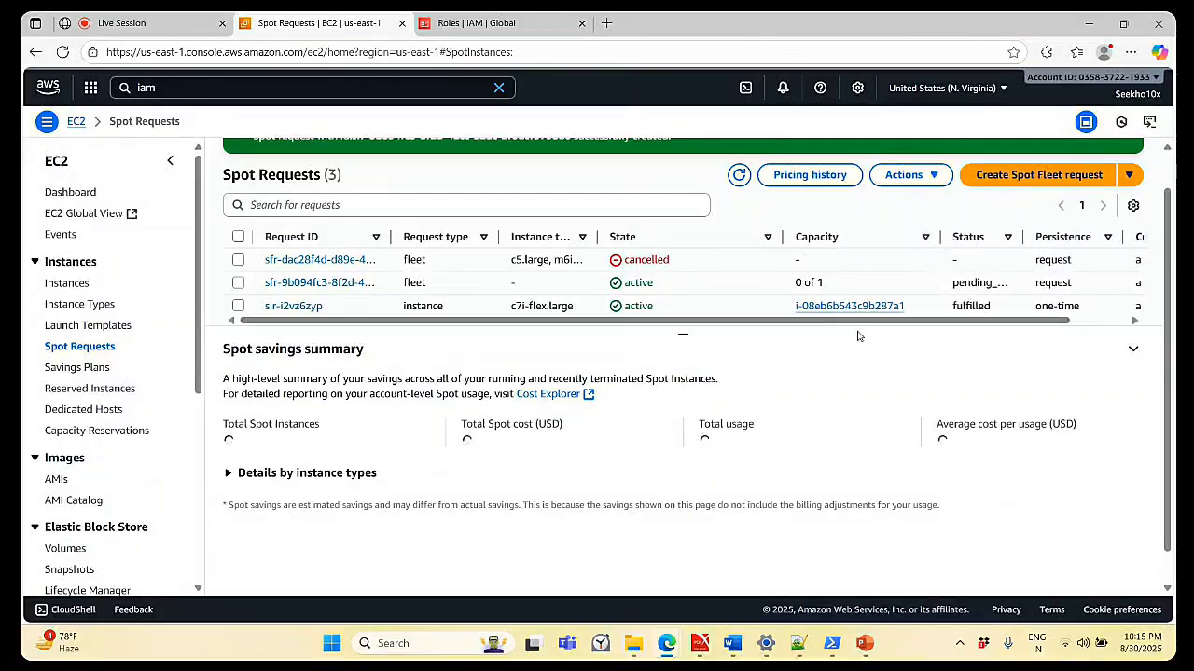
drag(857, 323, 942, 328)
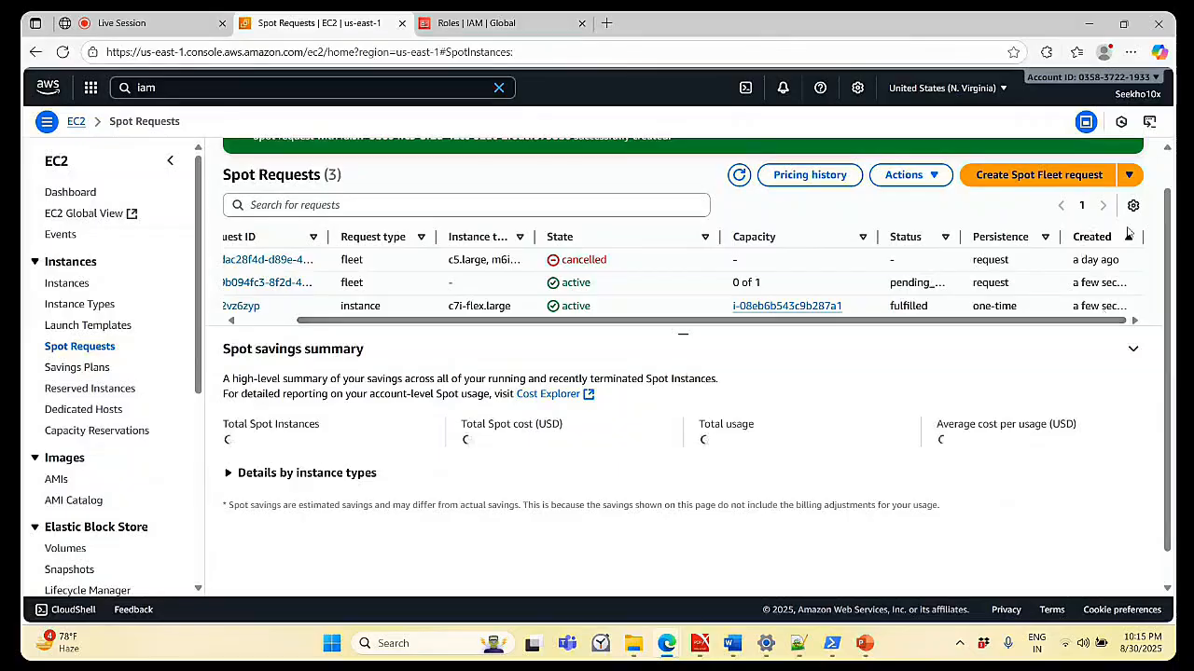
drag(1140, 234, 1047, 249)
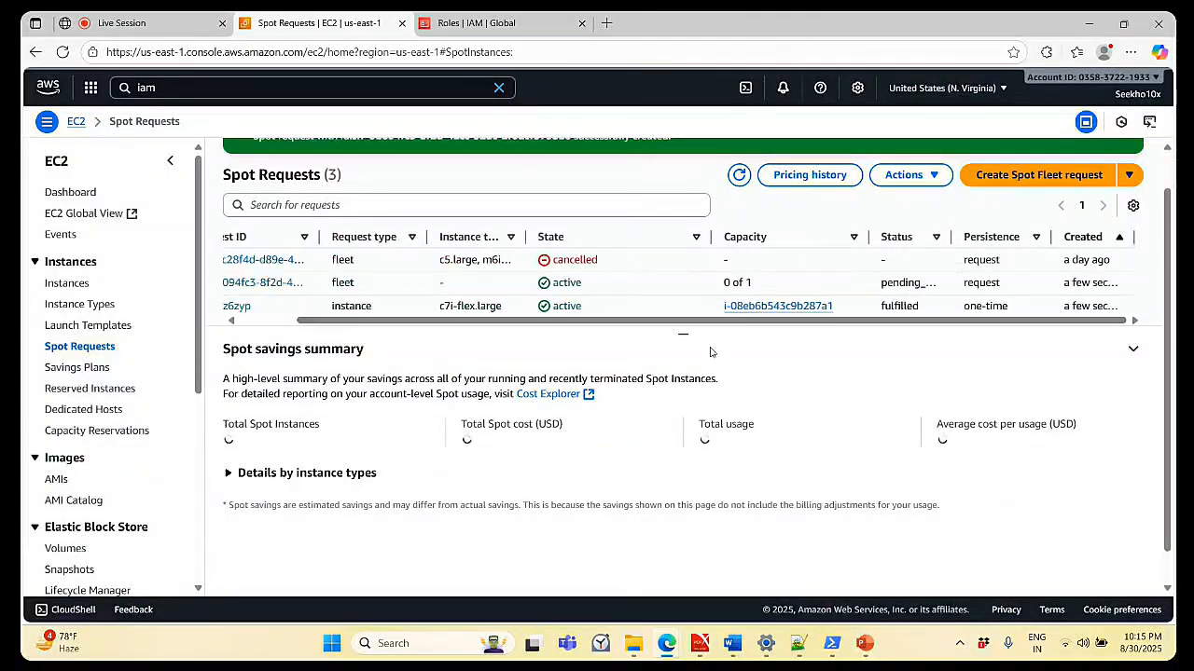
drag(312, 320, 254, 318)
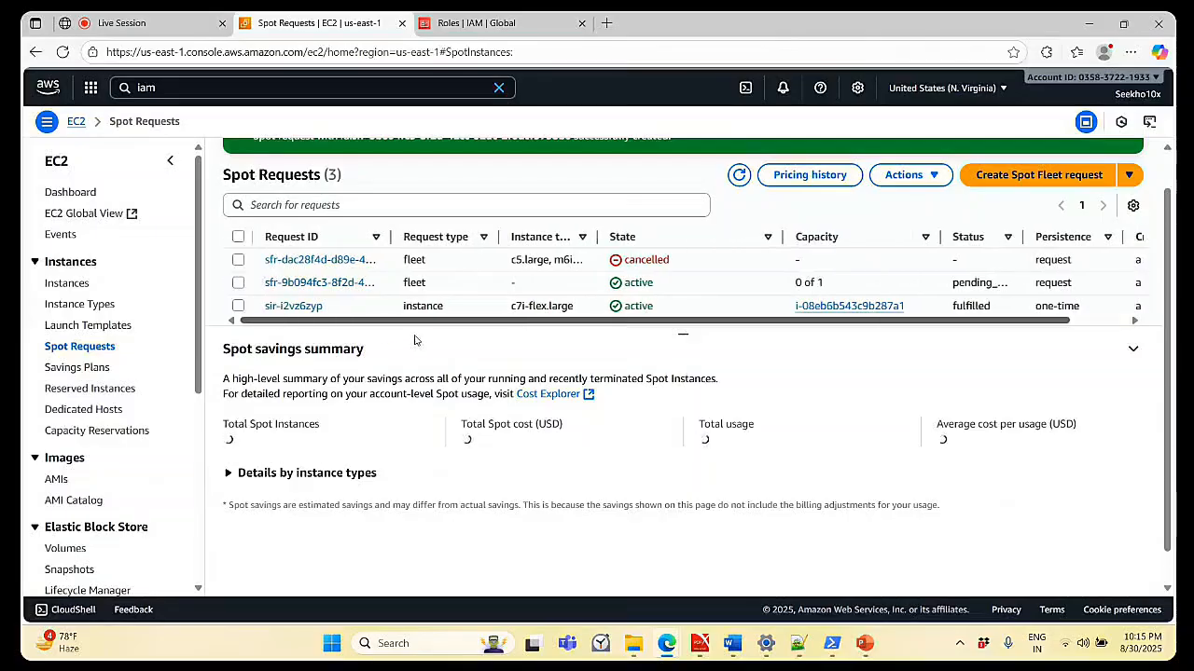
Select the one-time c7i-flex.large Spot Instance request and review its description
click(240, 307)
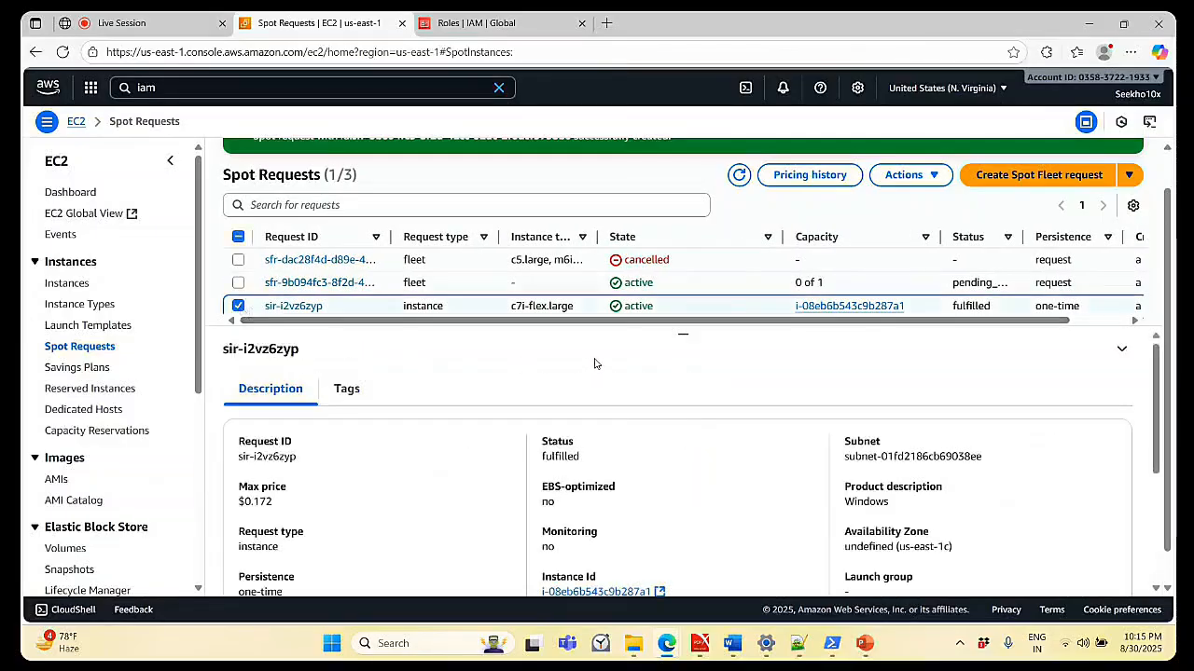
scroll(595, 362, down, 3)
scroll(595, 362, up, 3)
Terminate the Windows01 and Windows02 instances from the EC2 Instances list and refresh the list
click(67, 284)
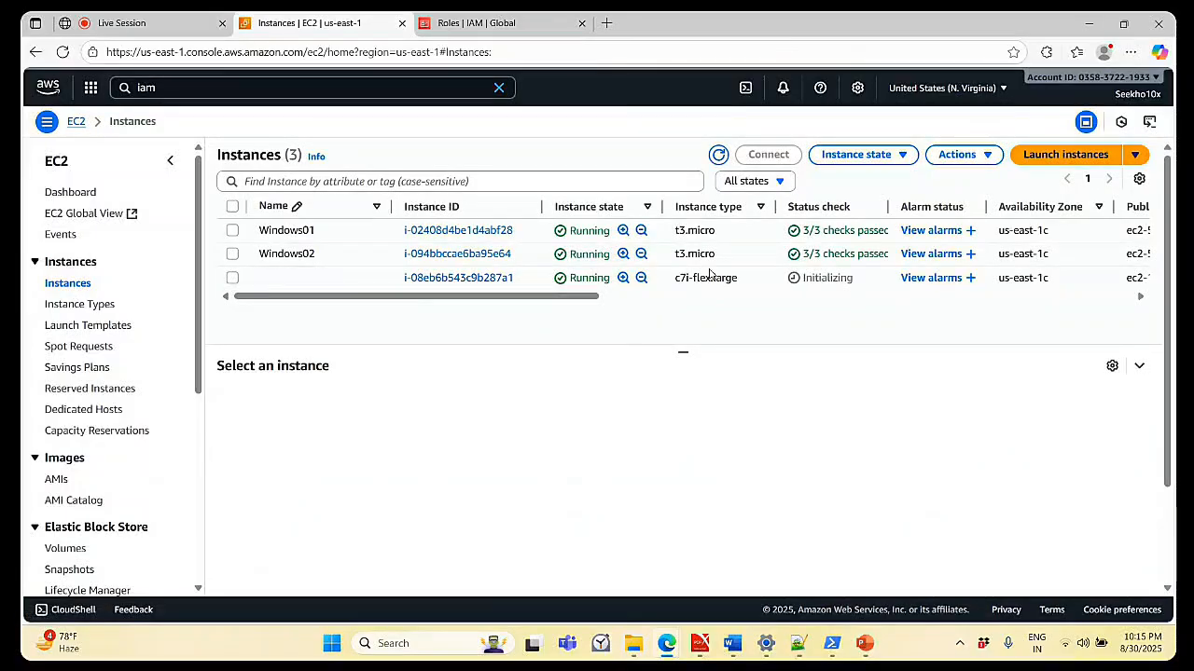
click(718, 154)
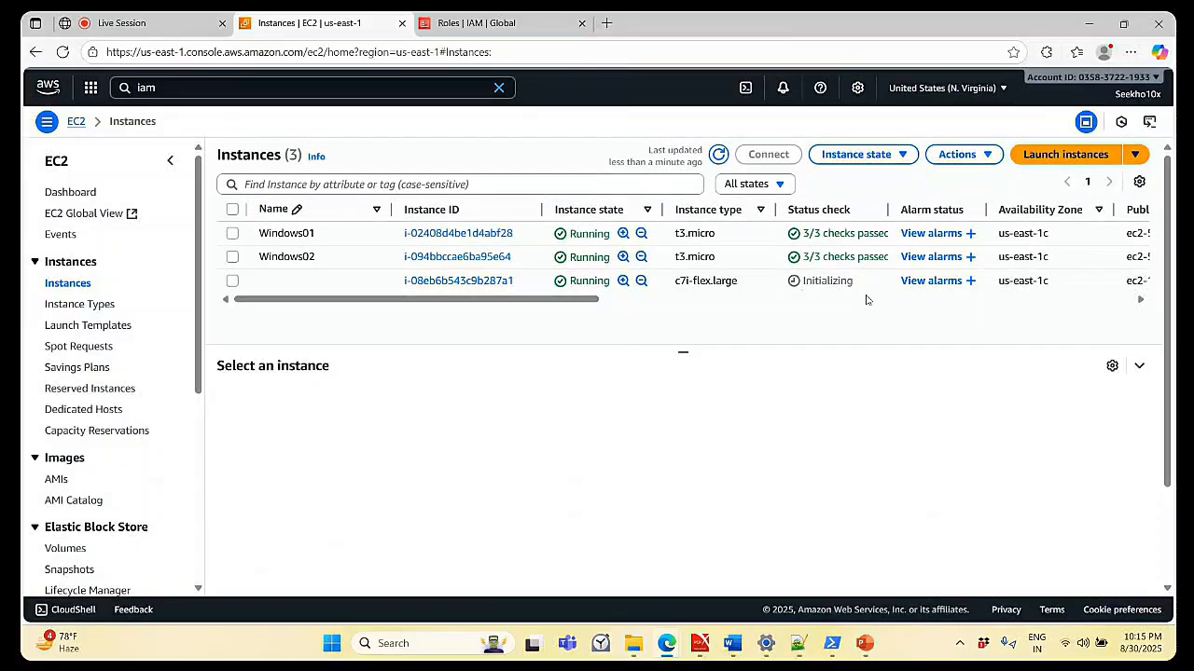
click(232, 256)
click(232, 233)
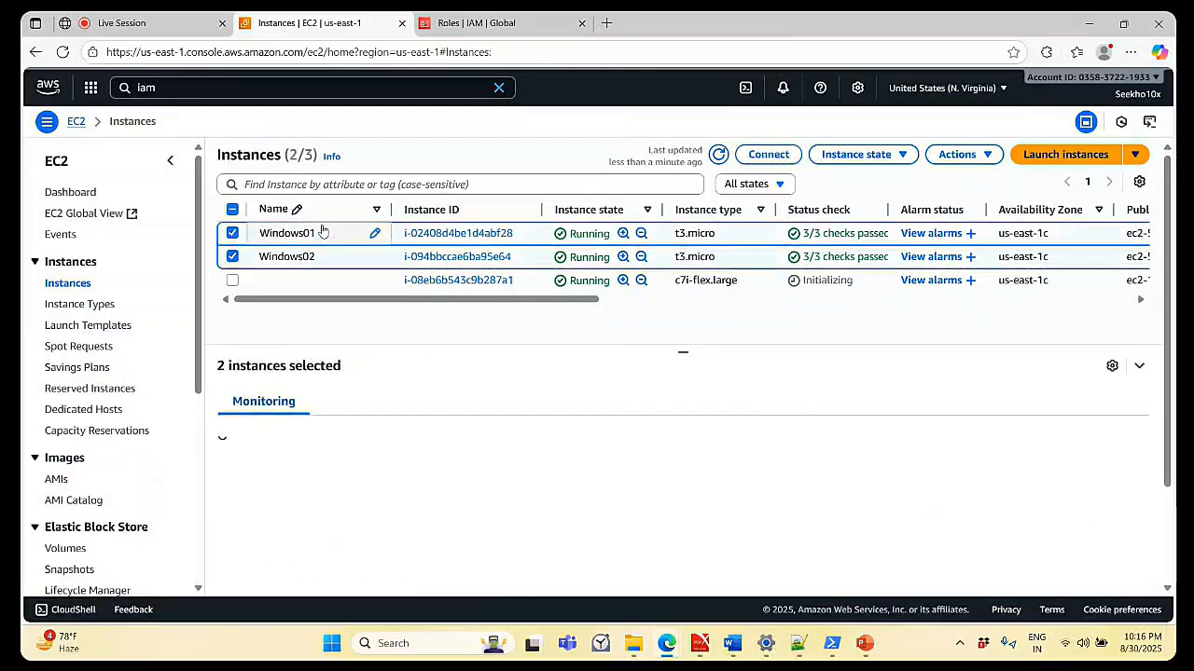
click(965, 159)
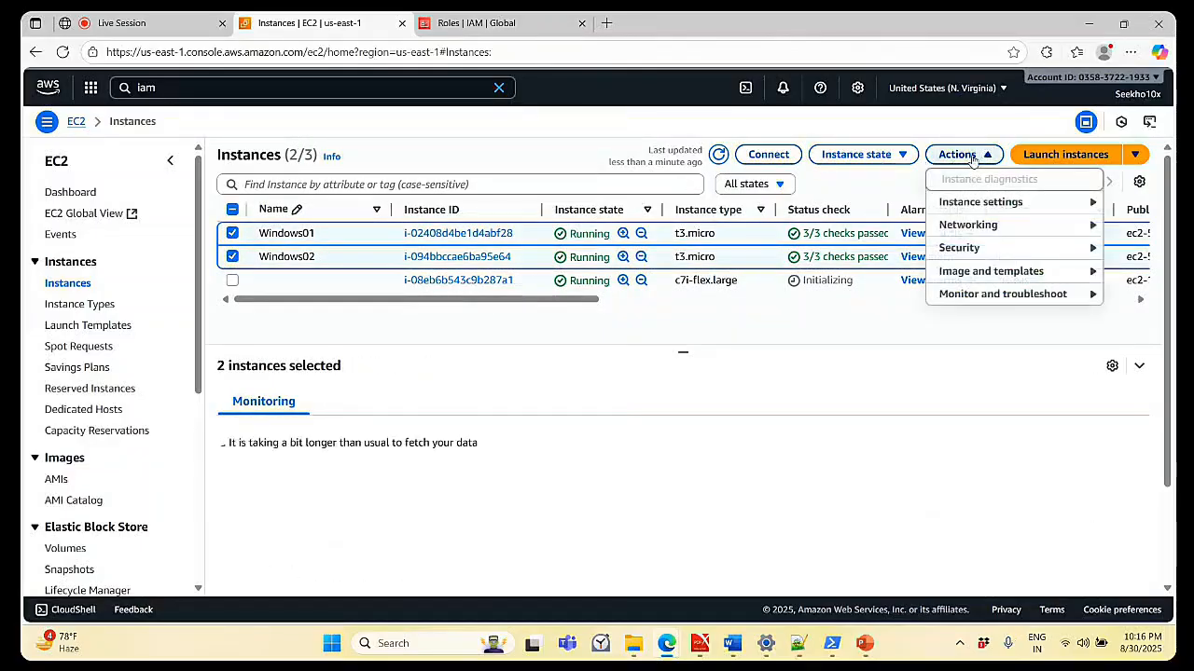
click(890, 154)
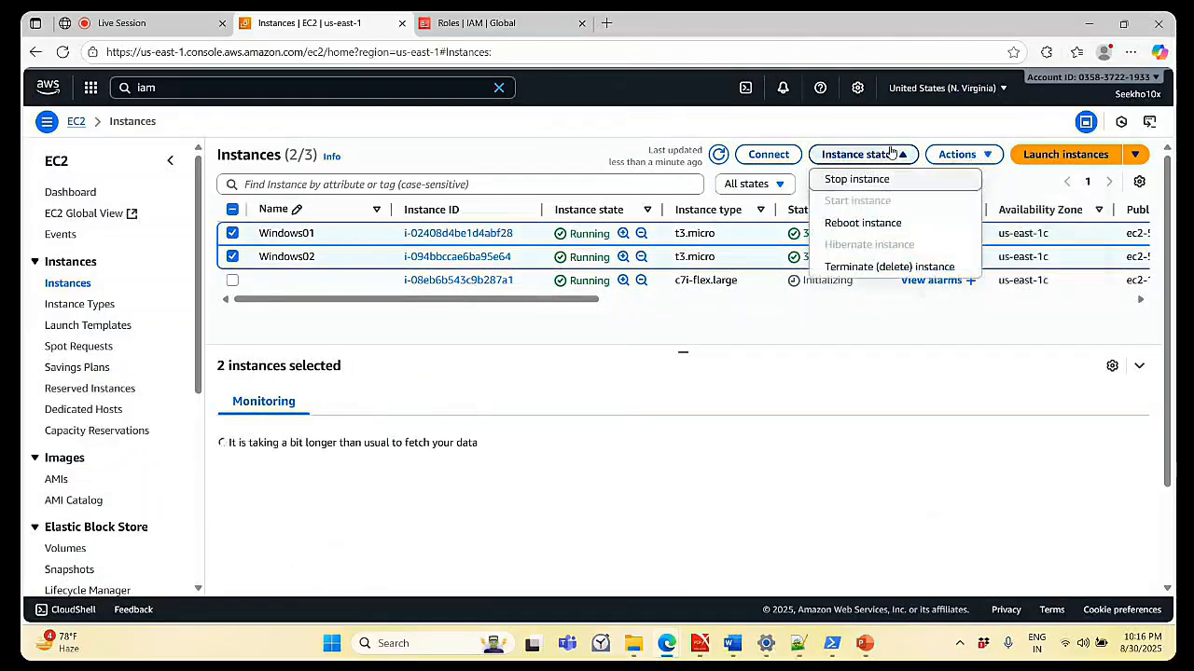
click(901, 270)
click(826, 506)
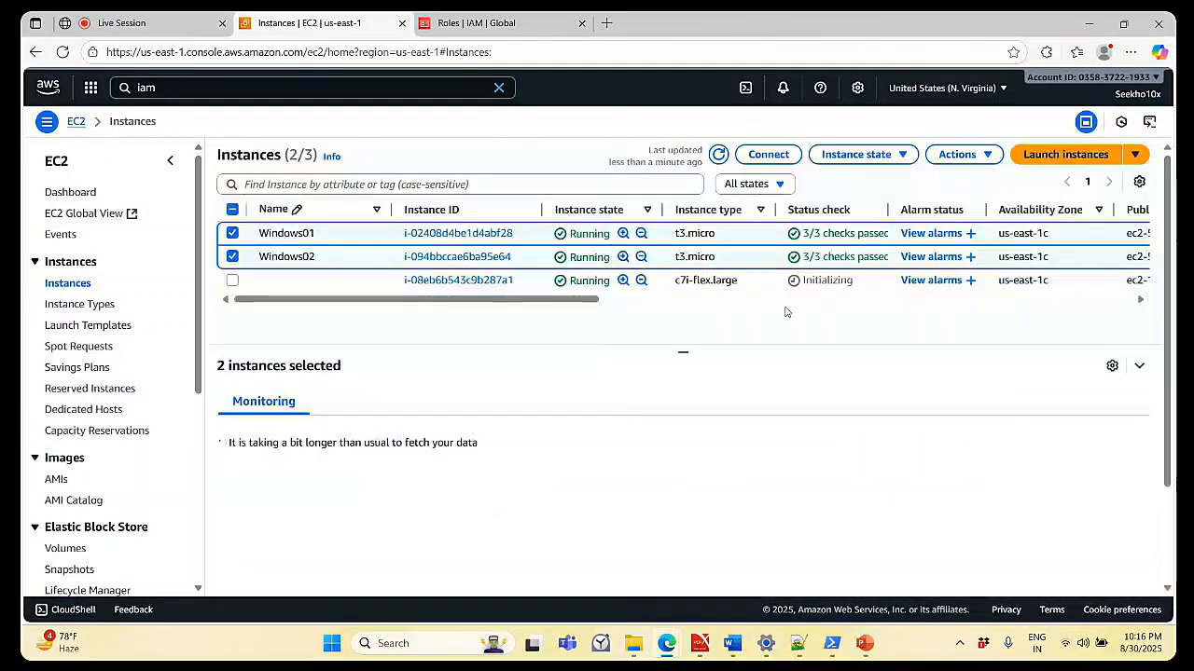
click(717, 184)
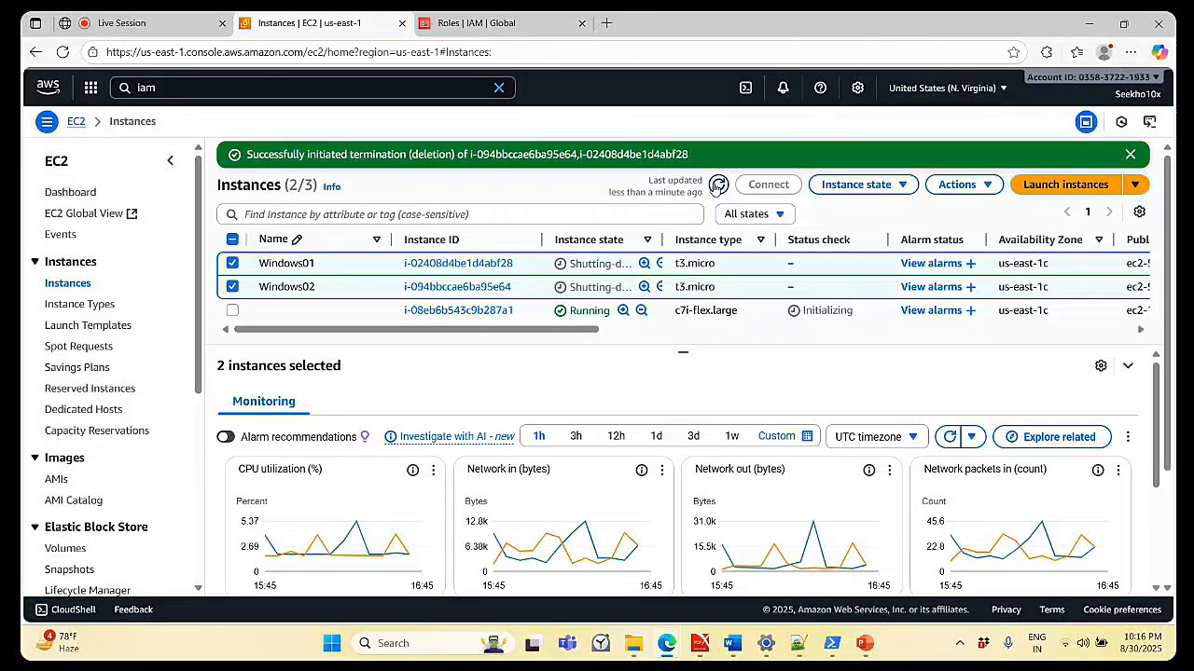
Deselect Windows01 and Windows02 and select only the unnamed c7i-flex.large instance to view its details
click(233, 312)
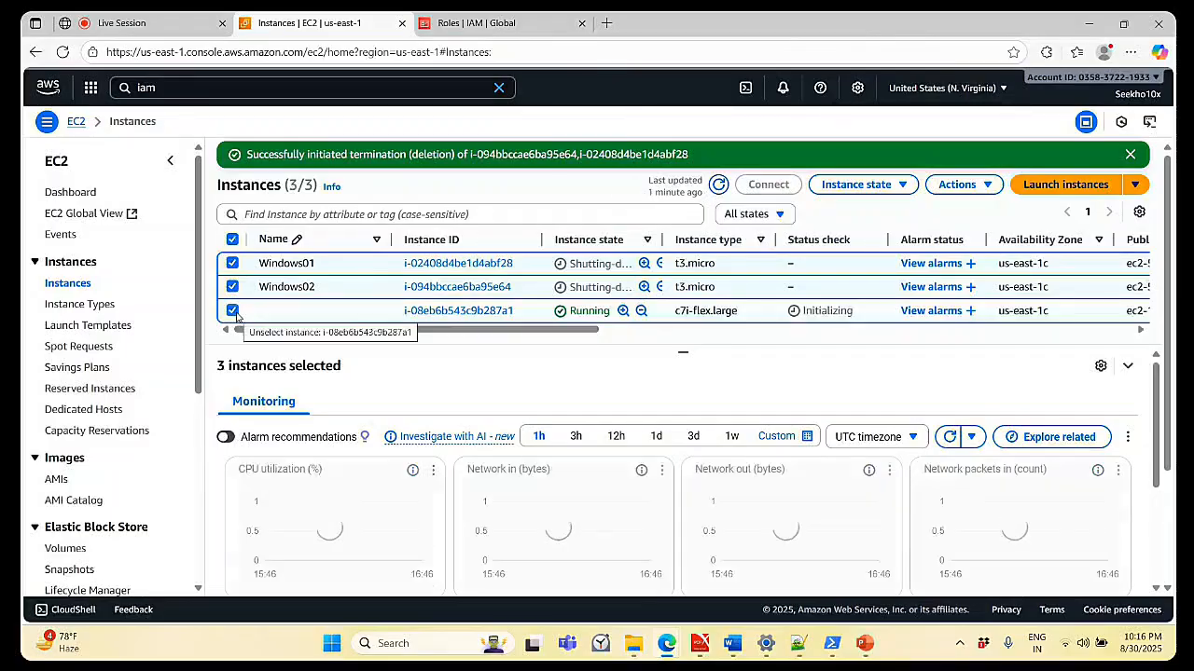
click(233, 312)
click(232, 262)
click(233, 286)
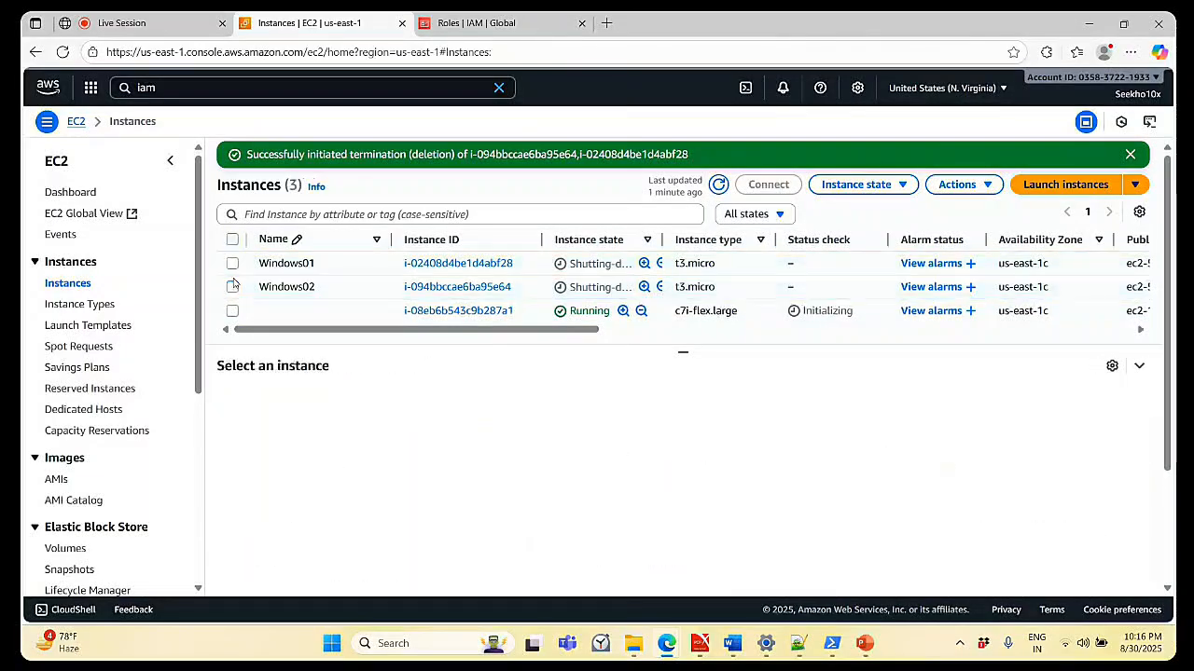
click(233, 311)
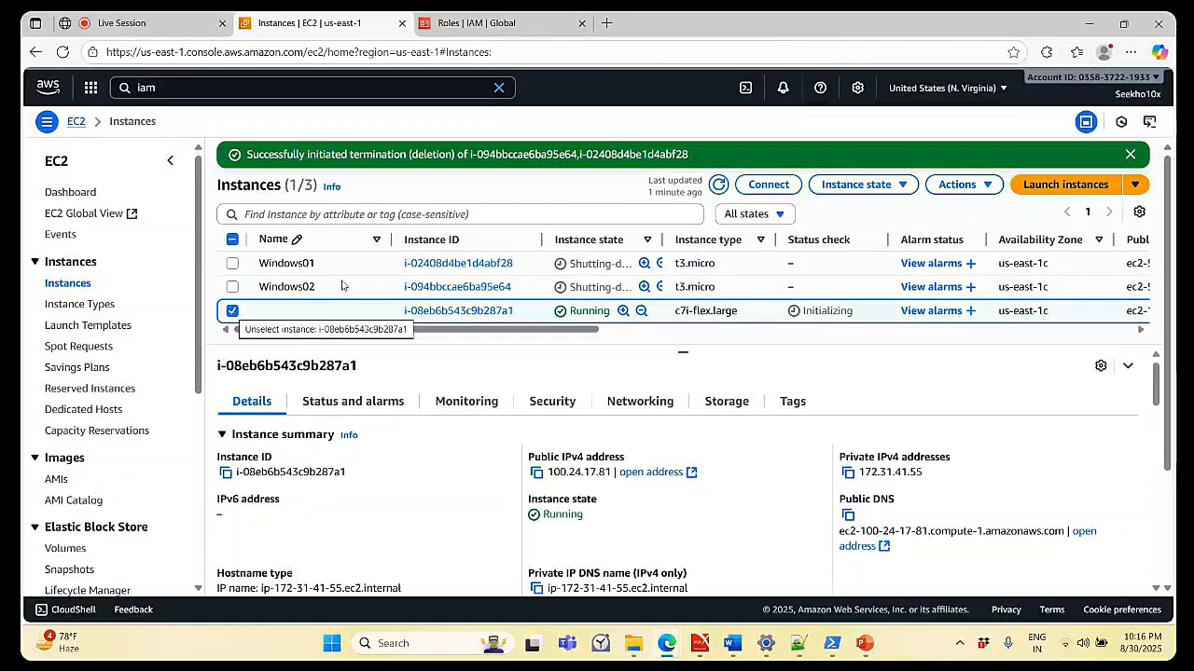
Refresh the Instances list repeatedly to check the instance states and status checks, and deselect the c7i-flex.large instance
click(719, 184)
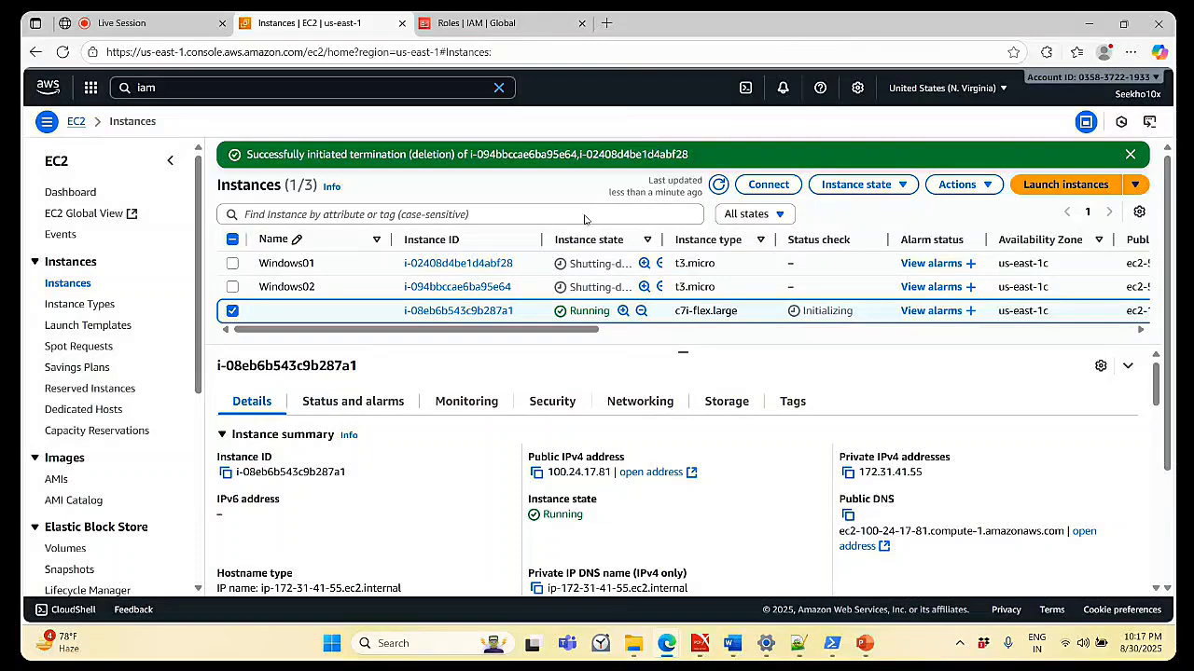
click(716, 186)
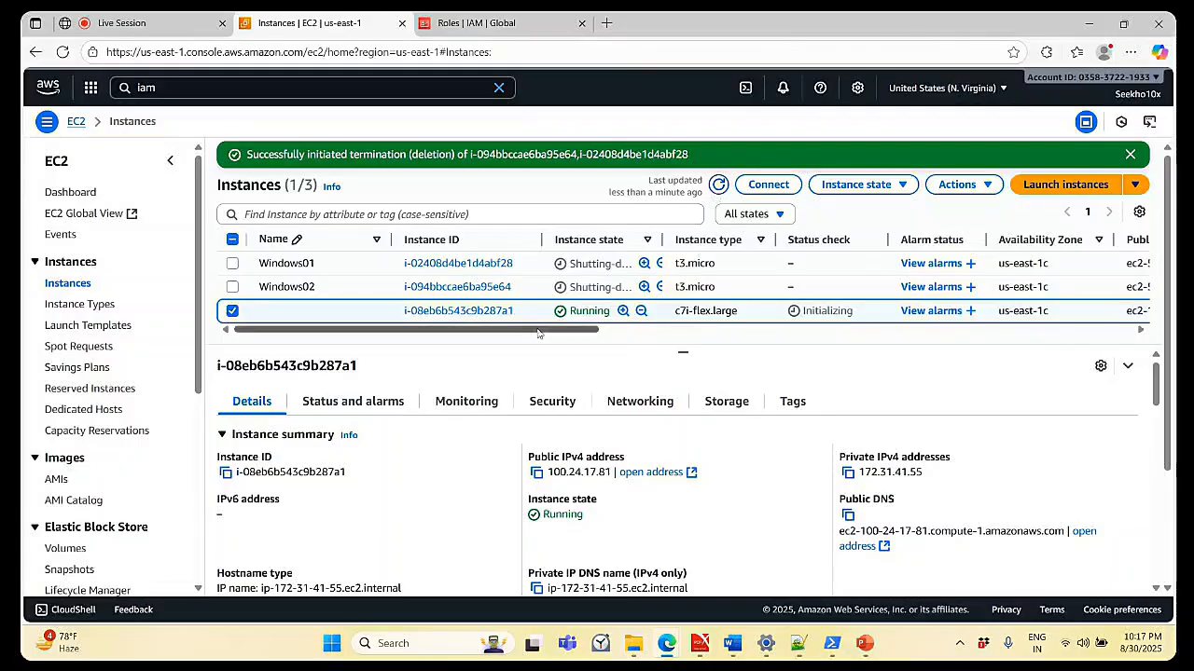
drag(538, 333, 475, 360)
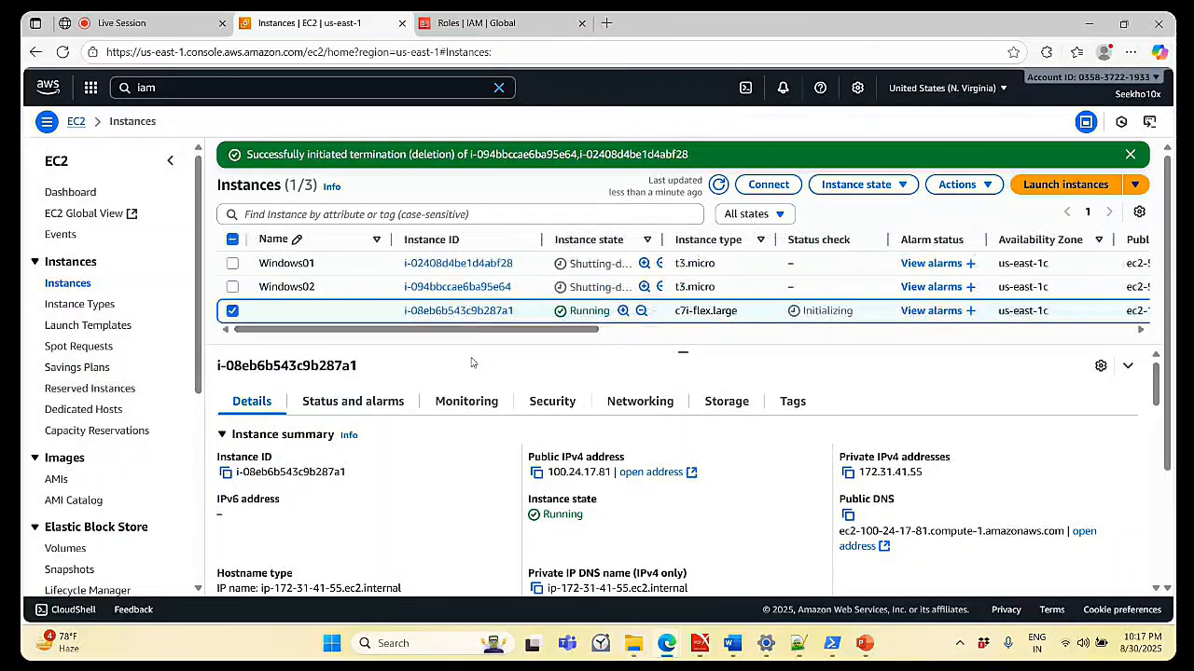
click(718, 185)
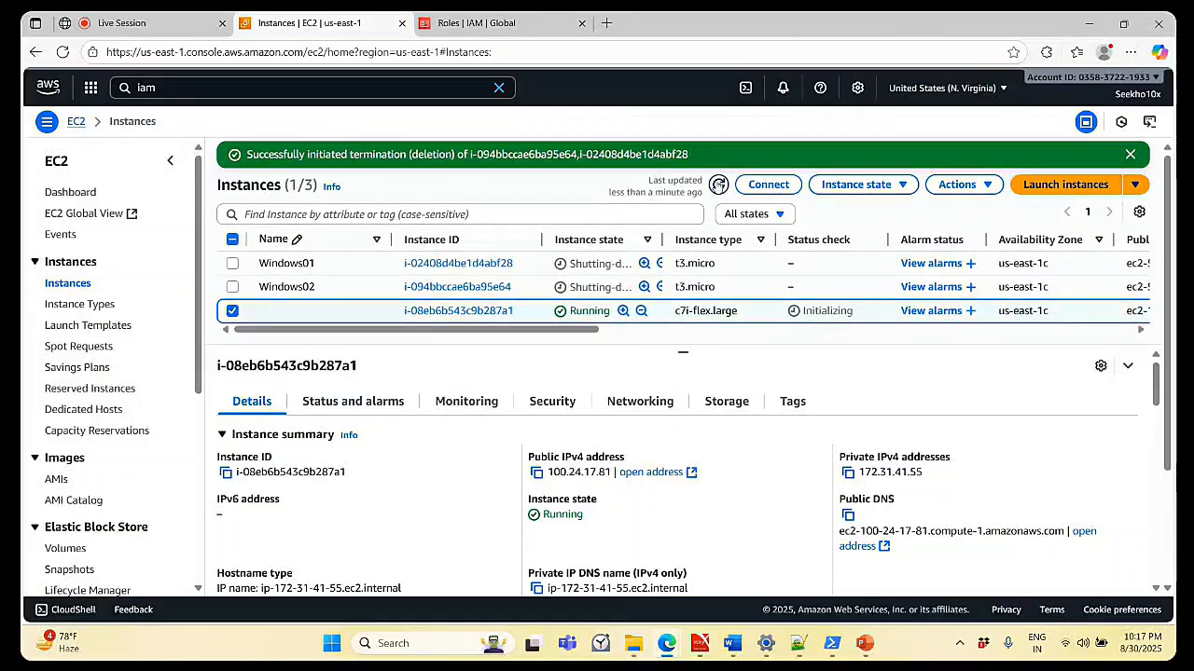
click(718, 185)
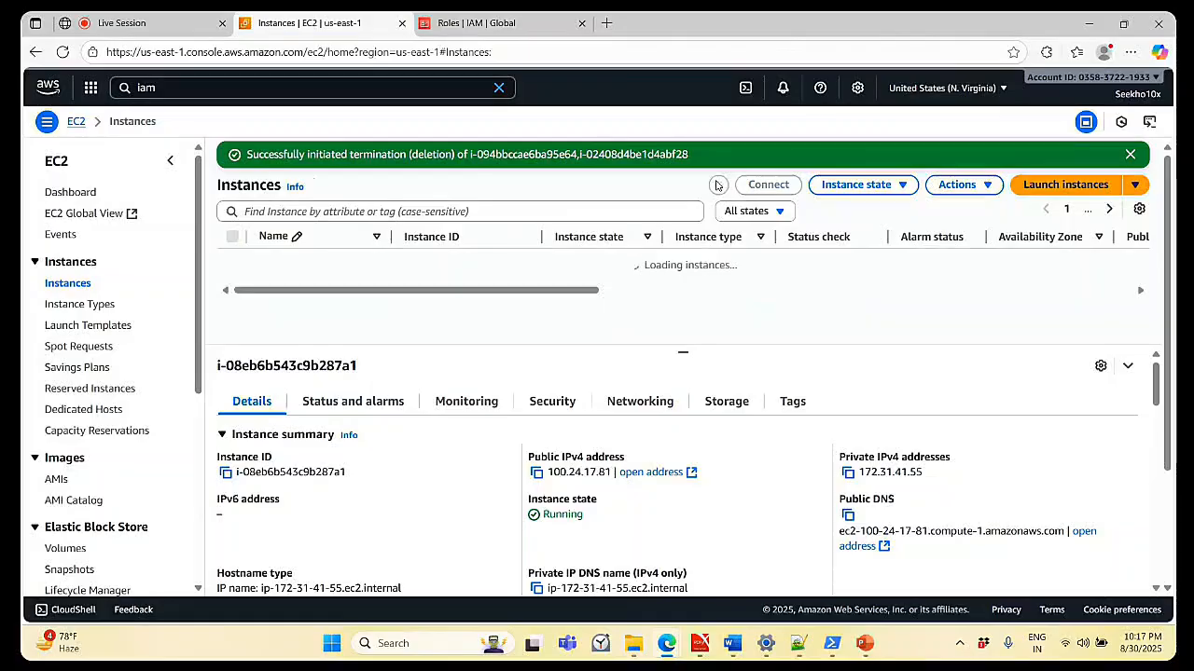
click(718, 184)
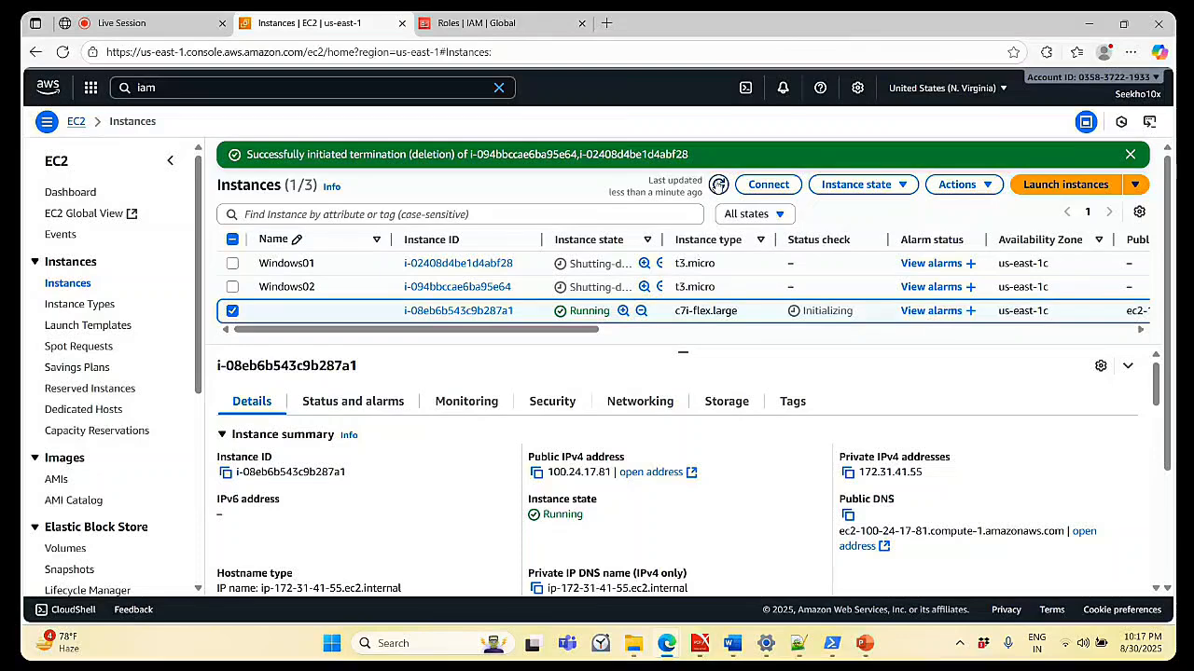
click(718, 183)
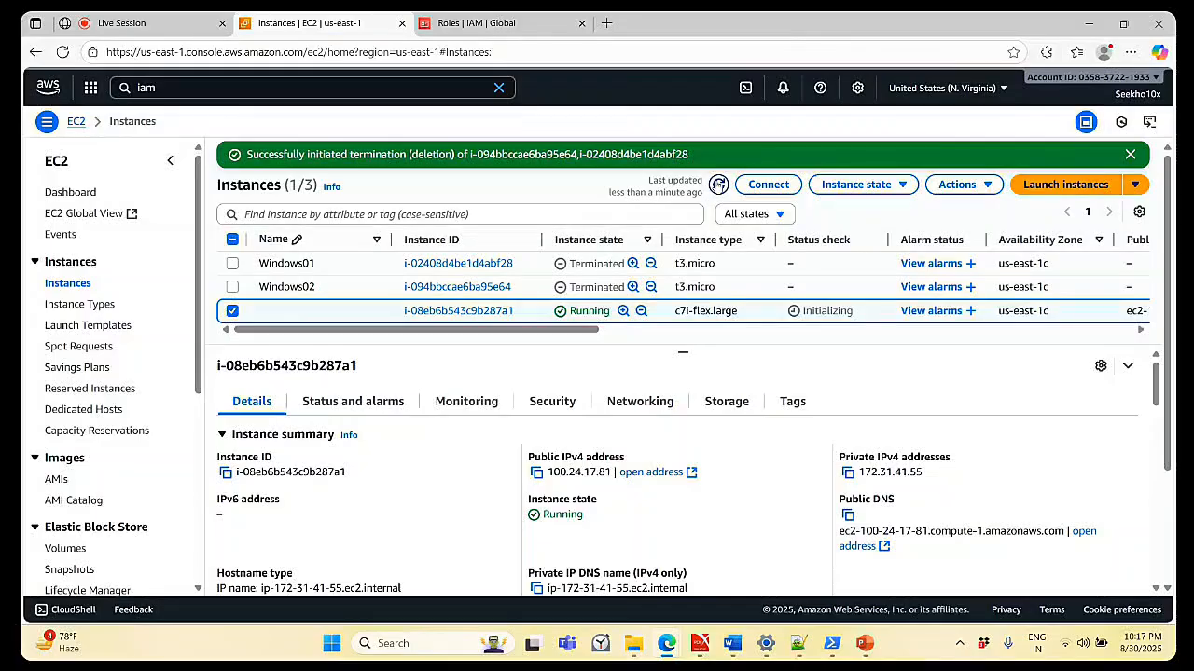
click(718, 184)
click(234, 312)
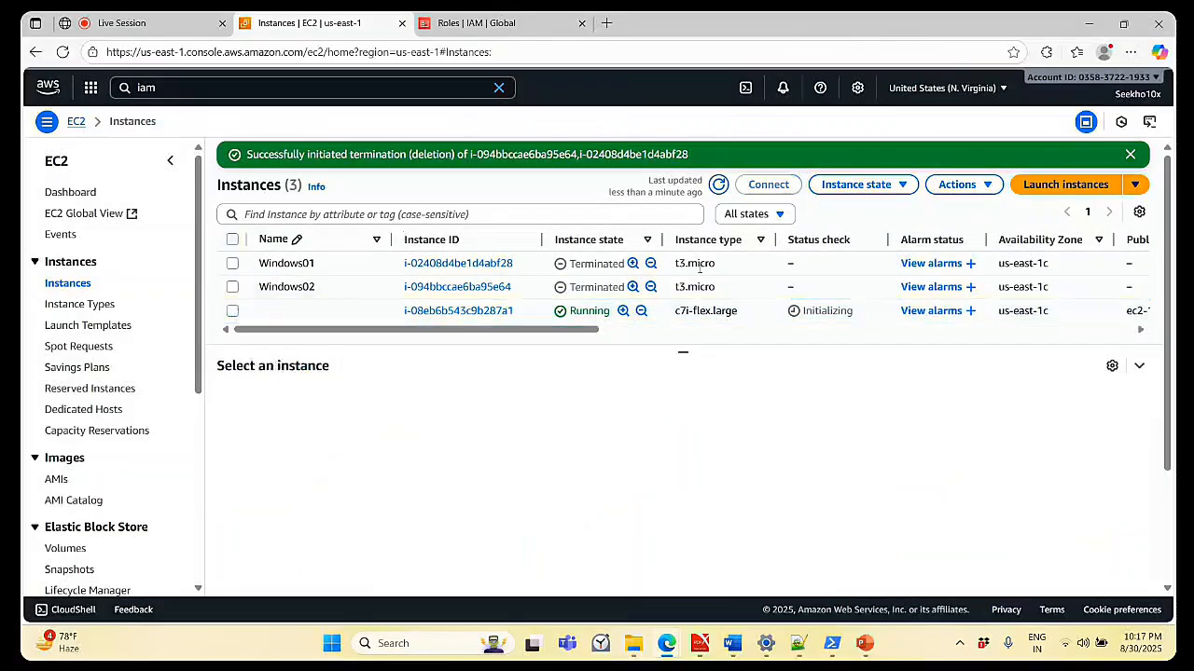
click(718, 183)
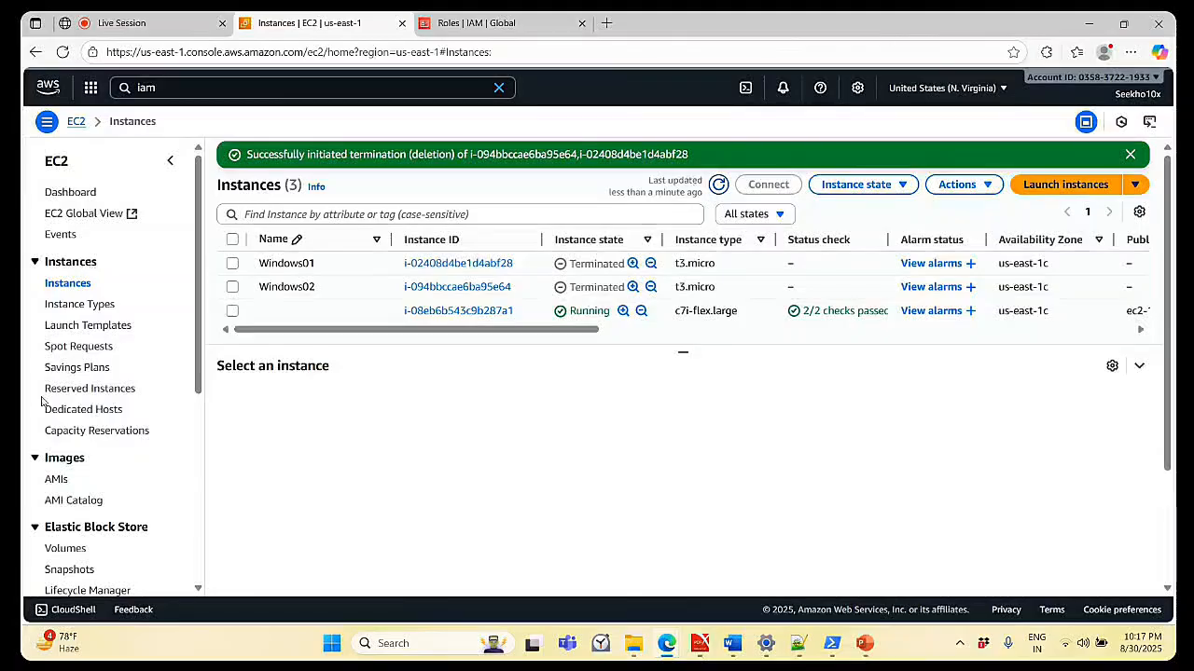
Return to Spot Requests, enlarge the request list area and review the description of the c7i-flex.large Spot request
click(75, 348)
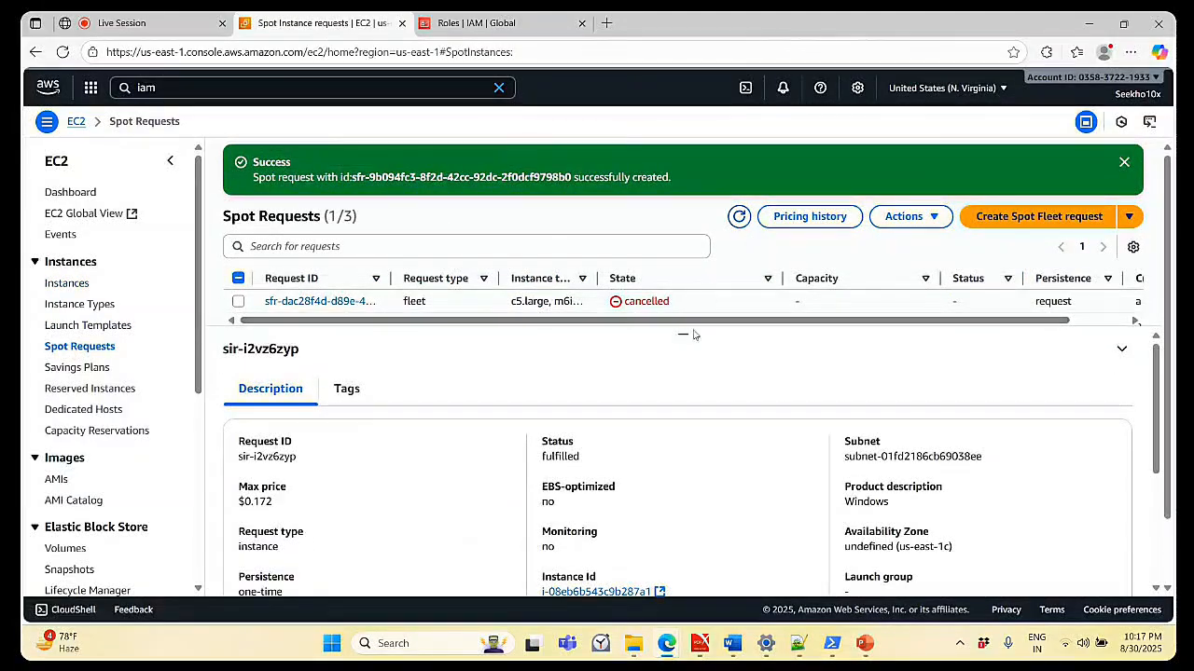
drag(692, 333, 711, 380)
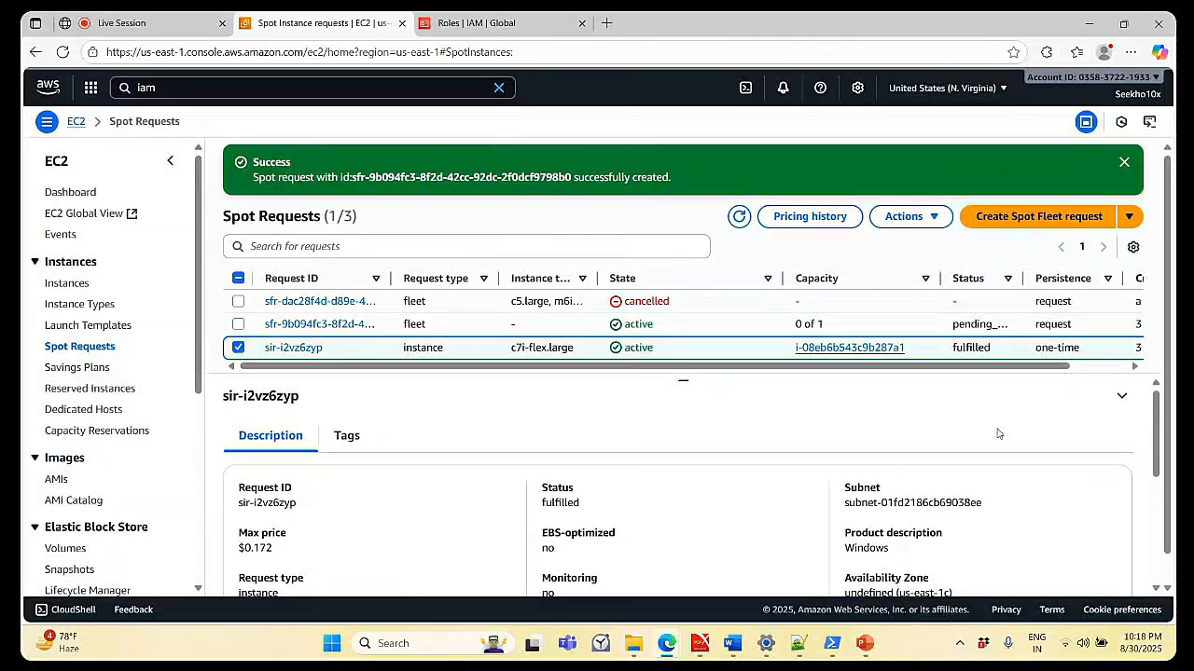
scroll(977, 504, down, 3)
scroll(977, 504, up, 1)
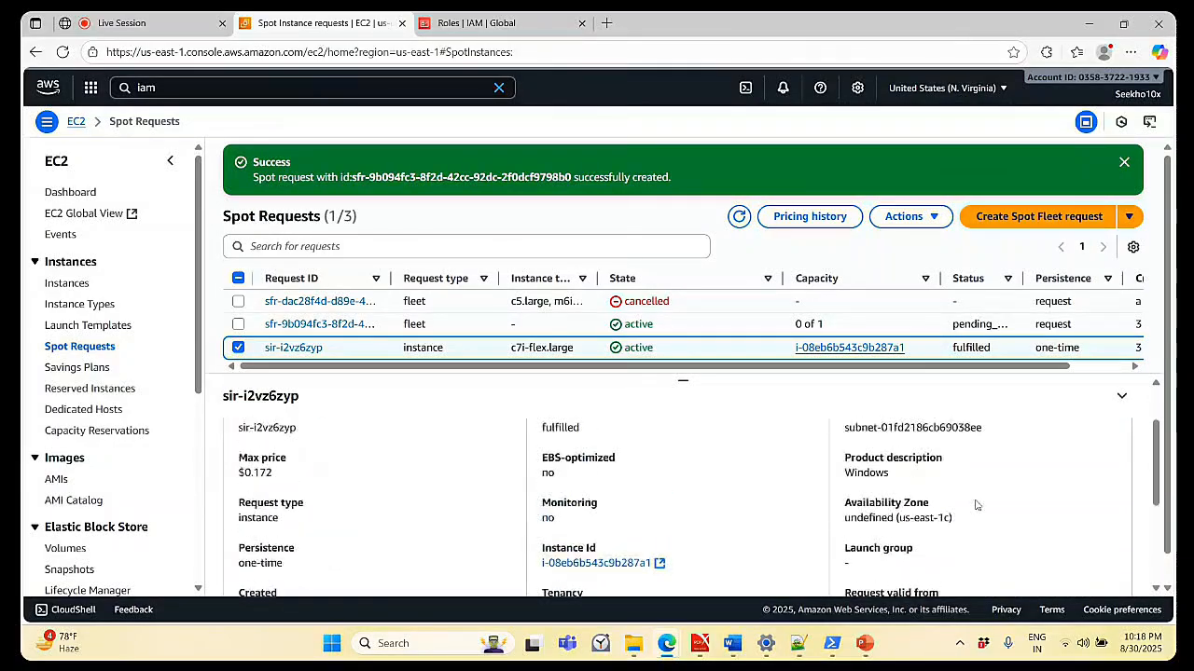
scroll(927, 534, down, 2)
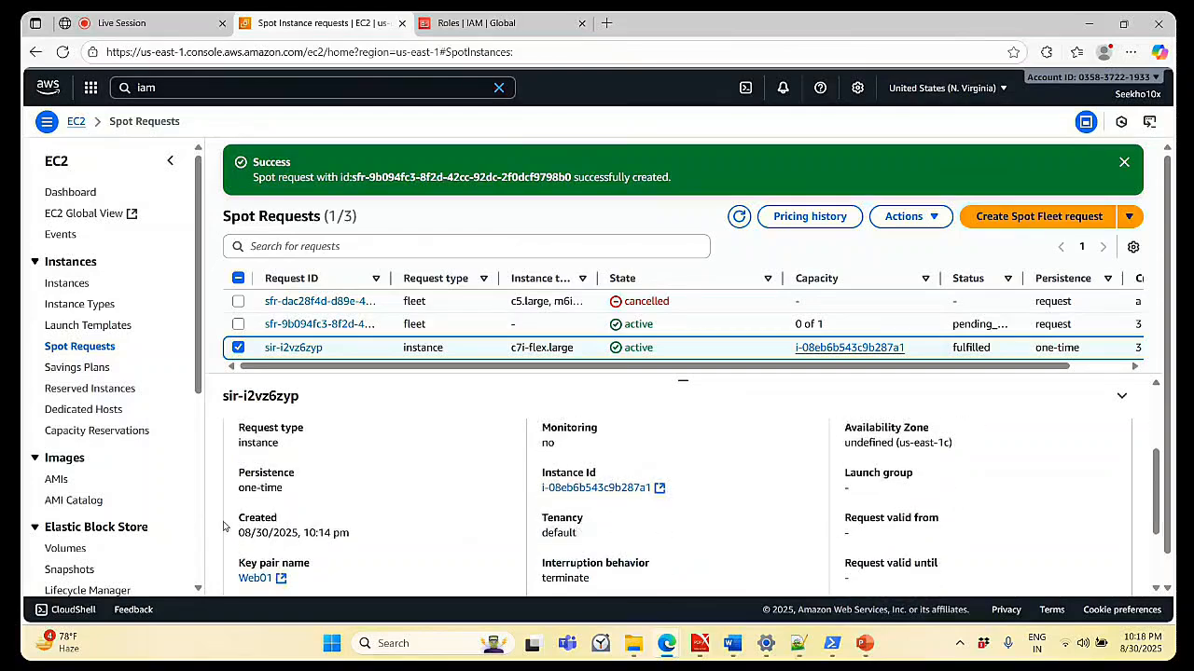
scroll(316, 528, down, 2)
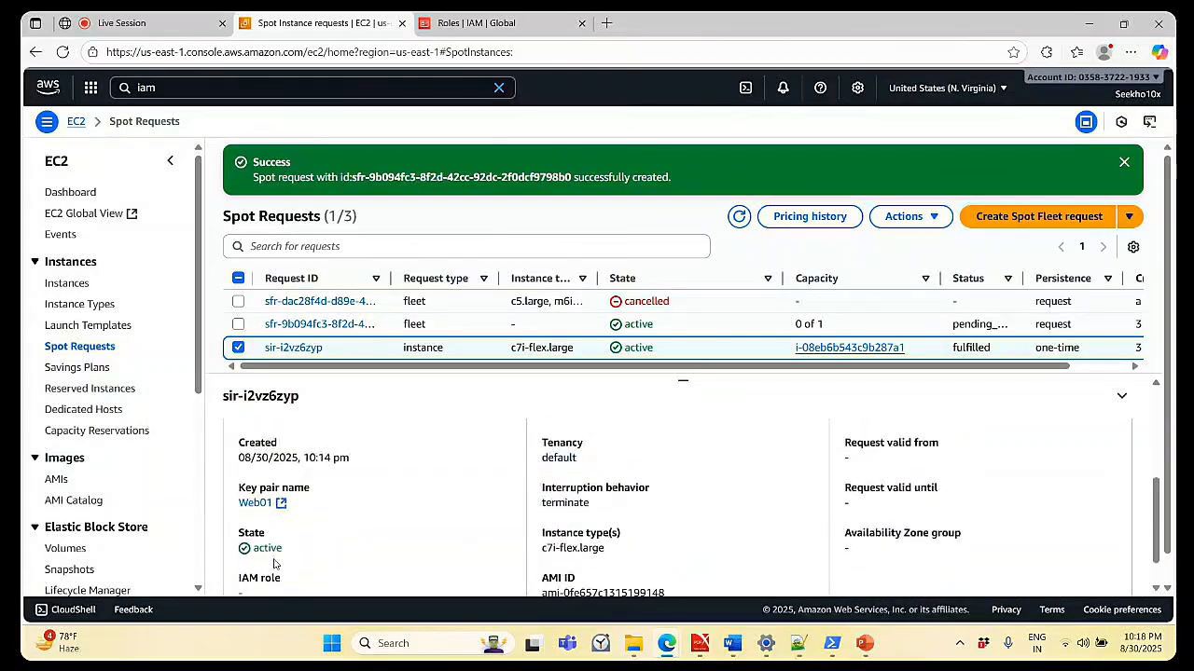
scroll(365, 536, up, 4)
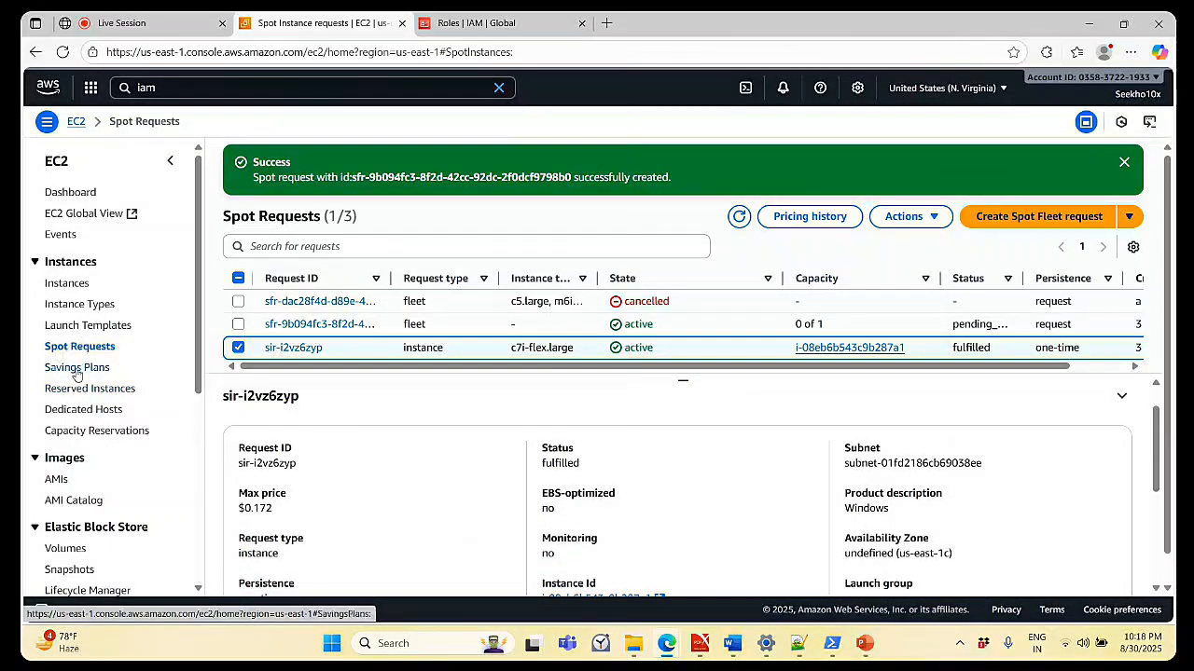
View the EC2 Savings Plans, Reserved Instances and Dedicated Hosts pages in turn
click(77, 371)
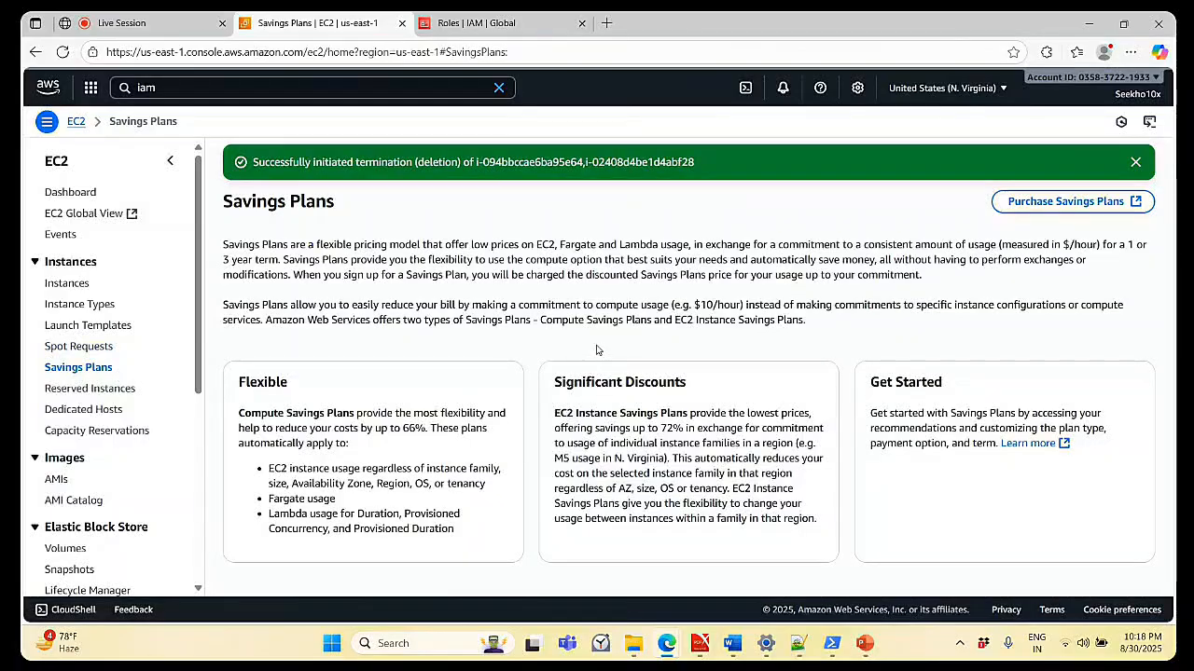
click(99, 389)
click(101, 415)
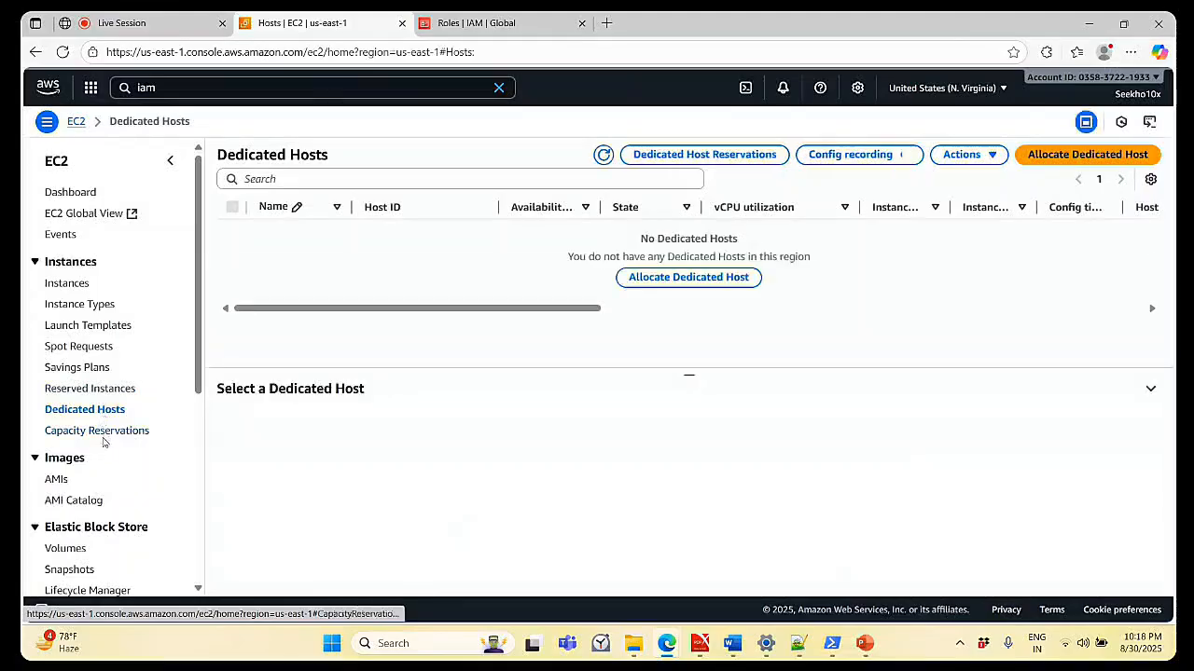
View the Capacity Reservations, Instance Types, Launch Templates, Spot Requests and Savings Plans pages in turn
click(104, 431)
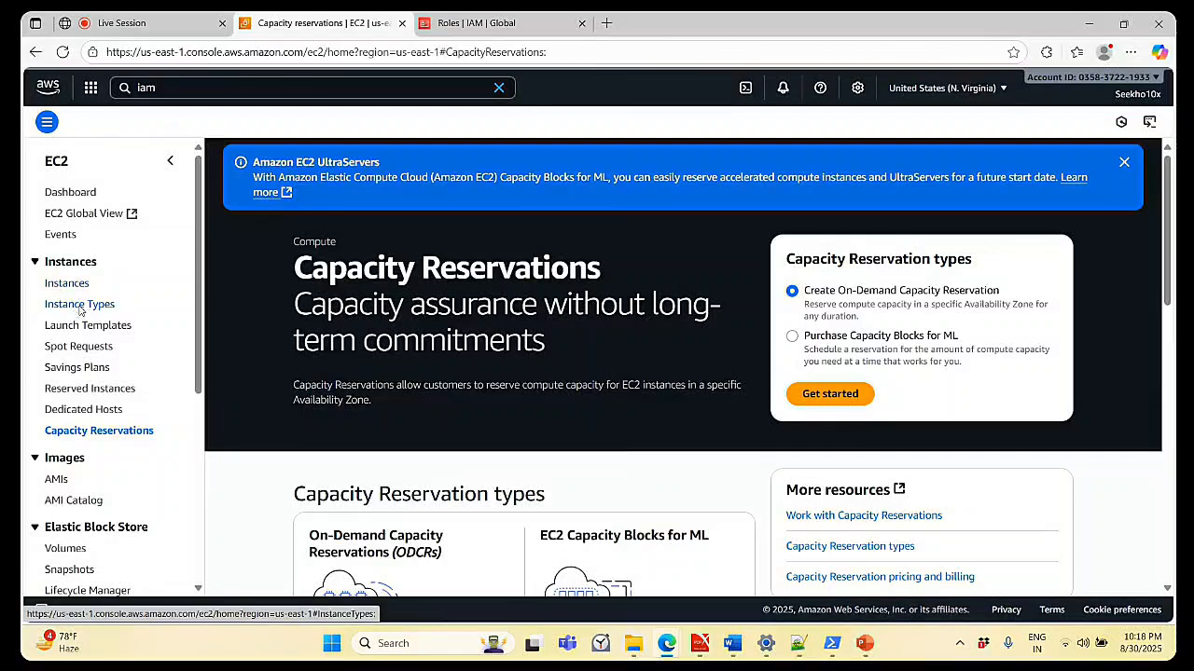
click(79, 305)
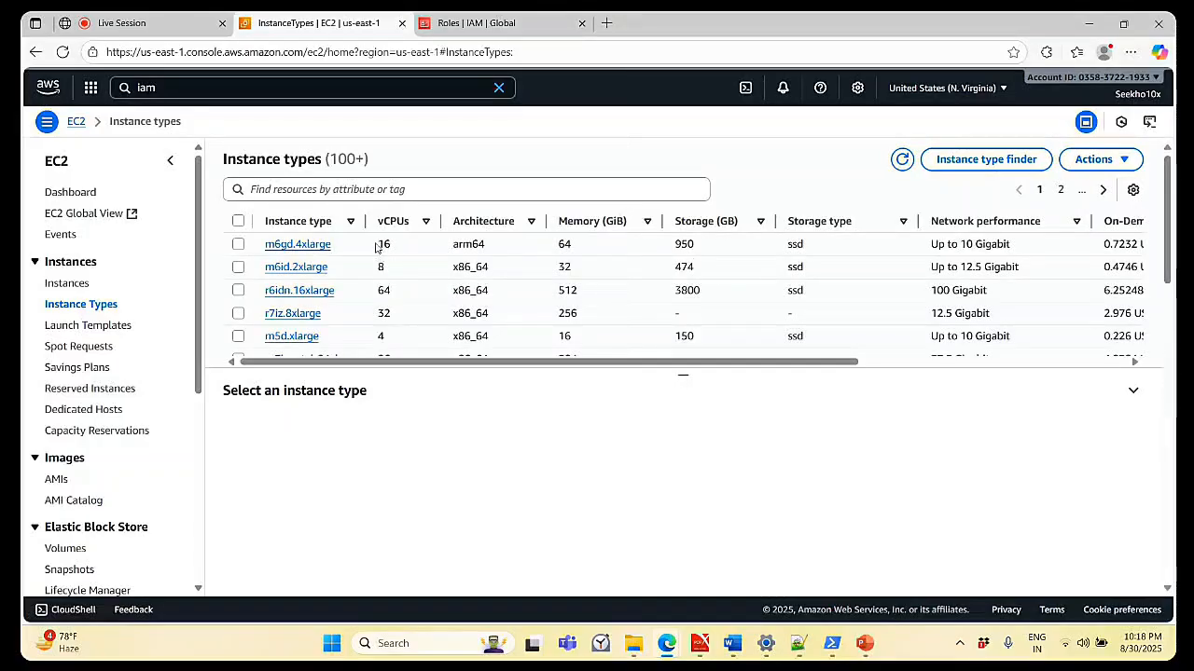
click(84, 326)
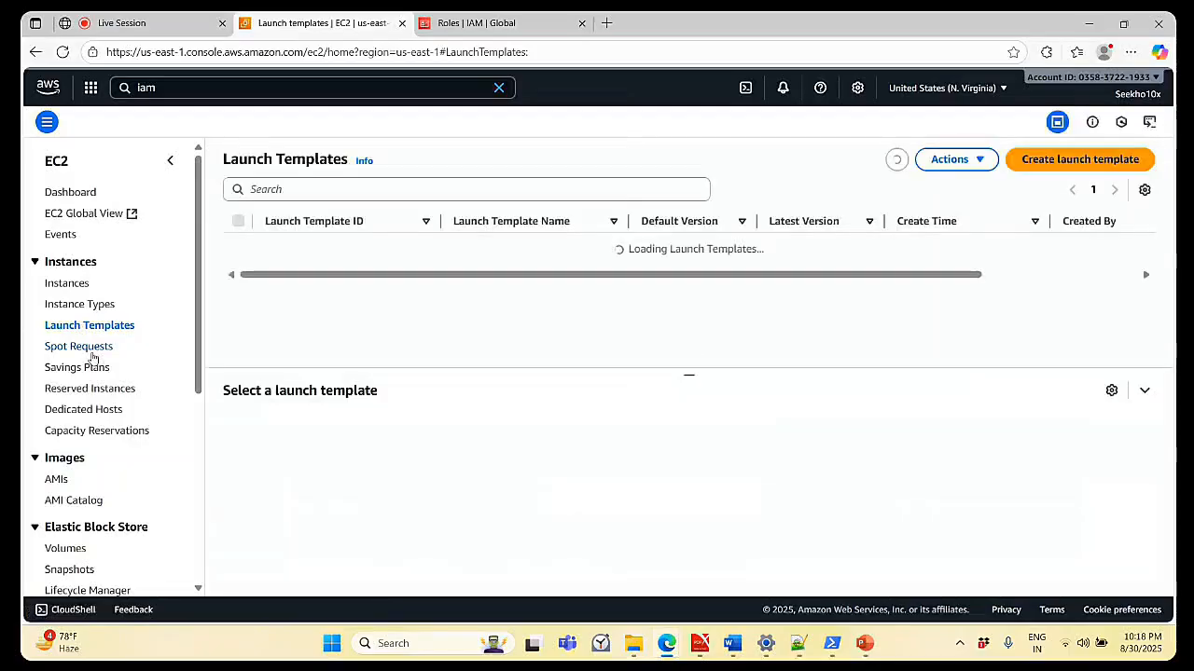
click(93, 348)
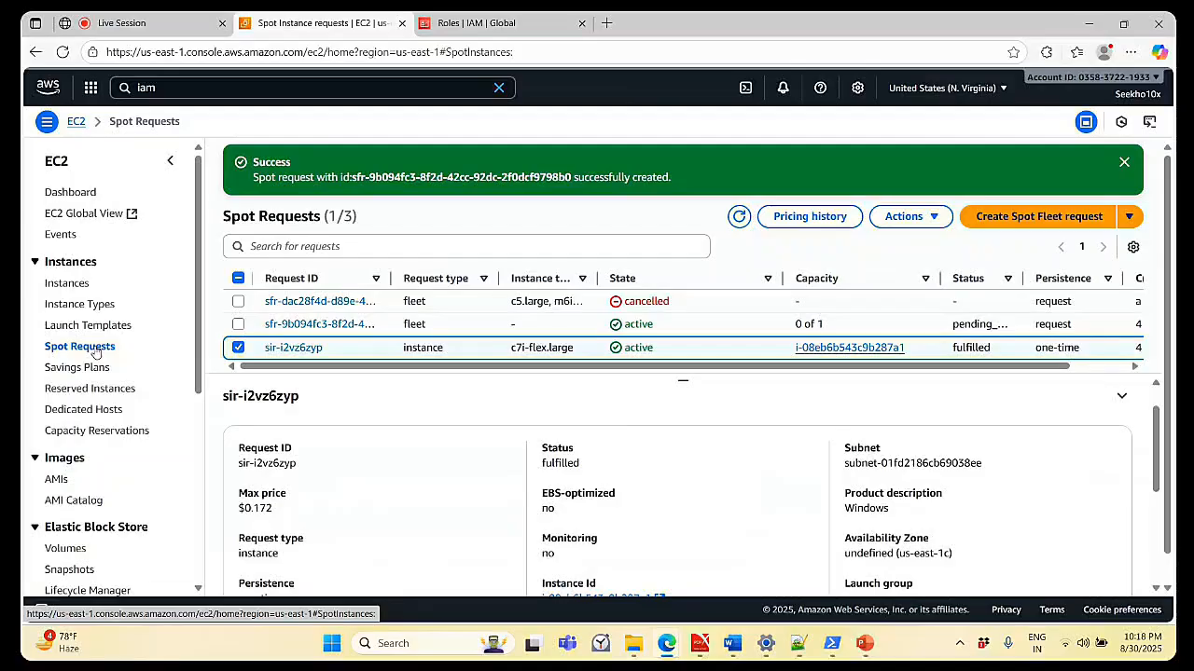
click(87, 369)
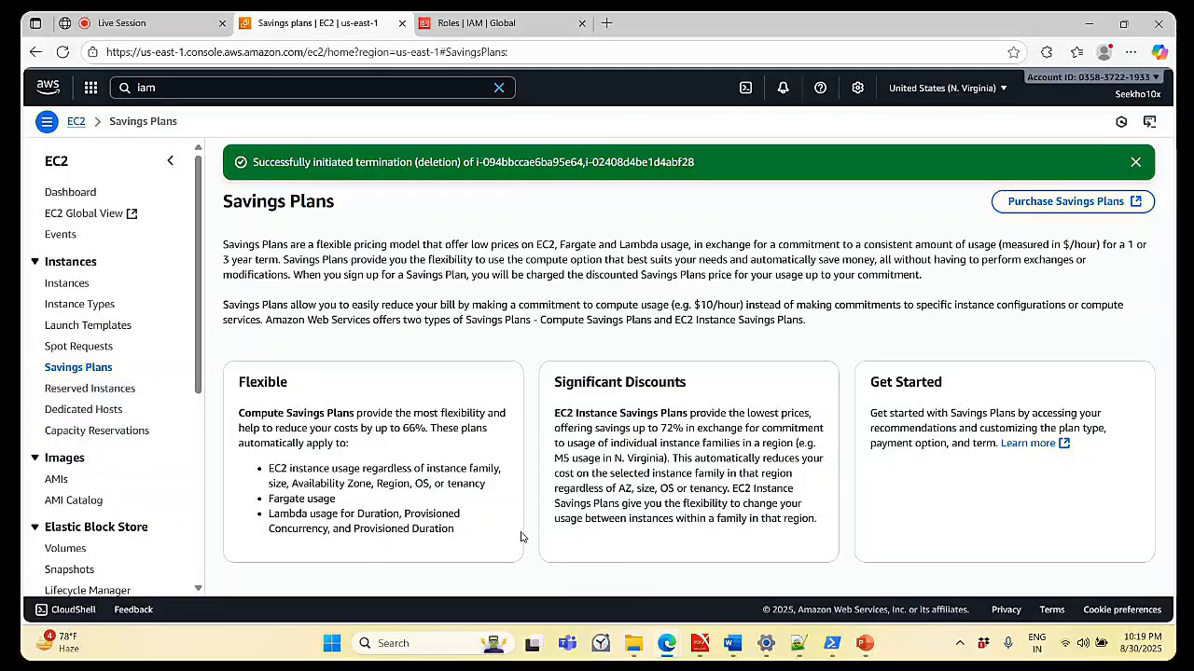
Start a Reserved Instances purchase, set the platform to Windows, and review the tenancy and offering class choices
click(93, 388)
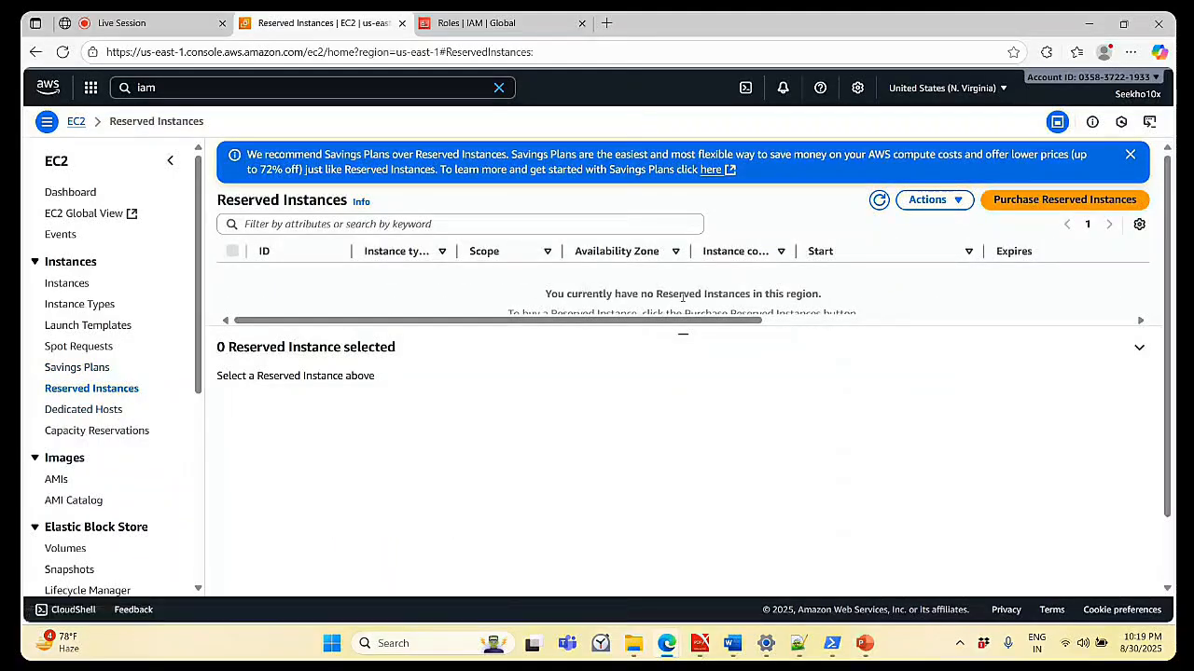
click(1060, 201)
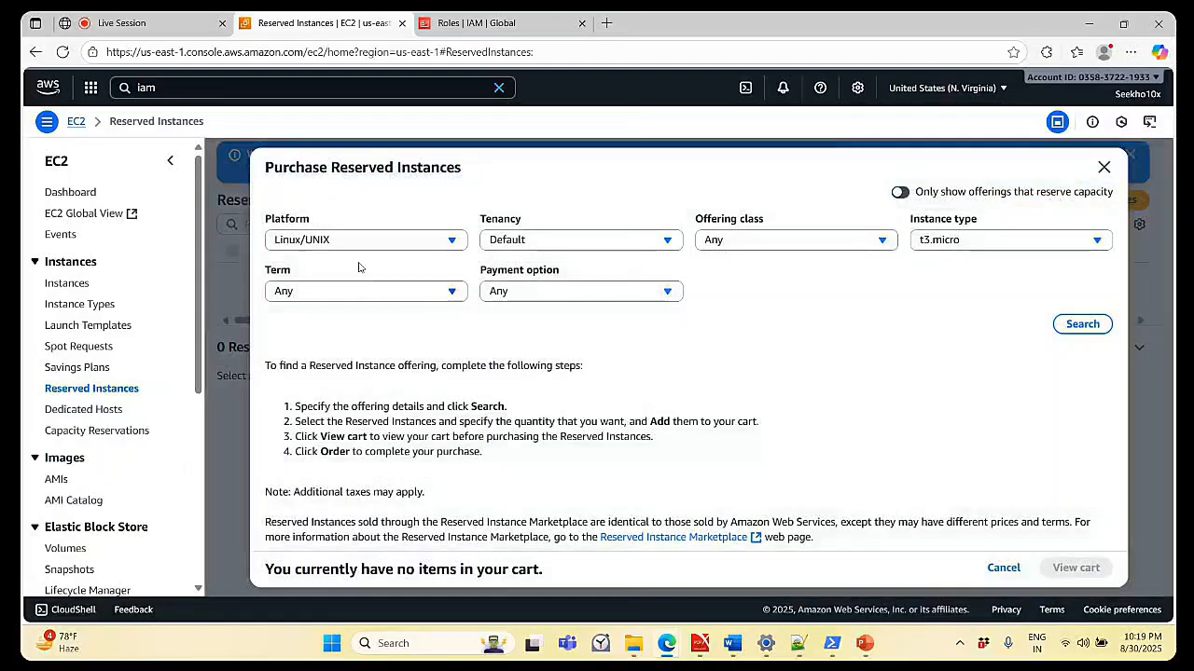
click(286, 240)
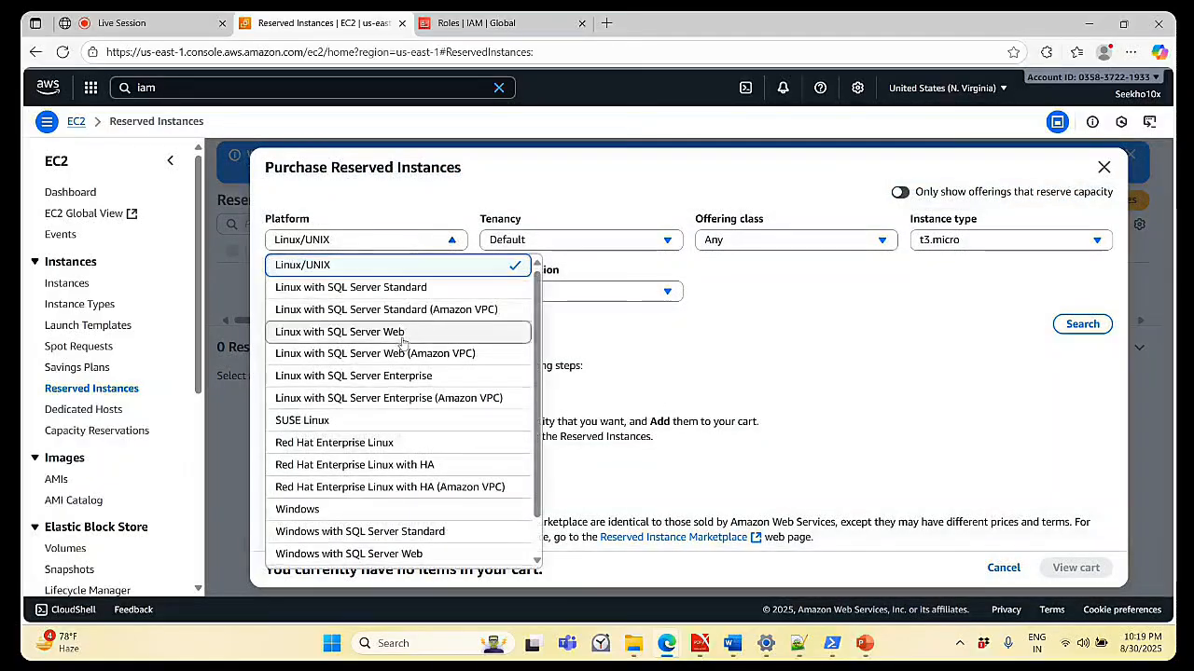
click(359, 509)
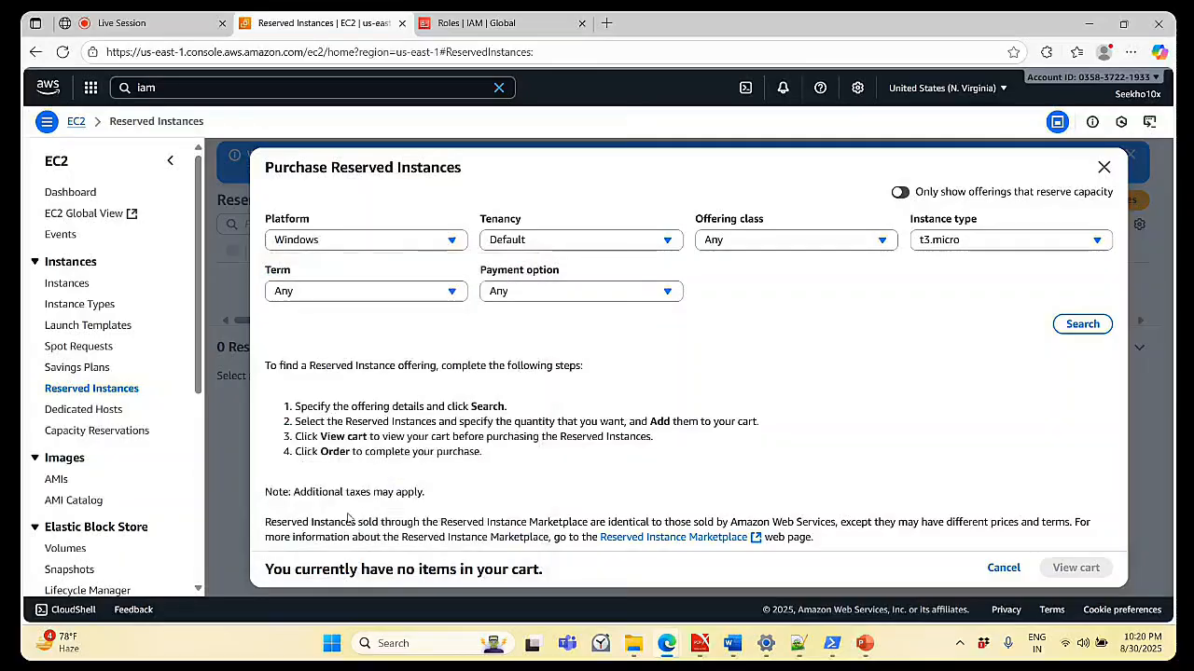
click(572, 239)
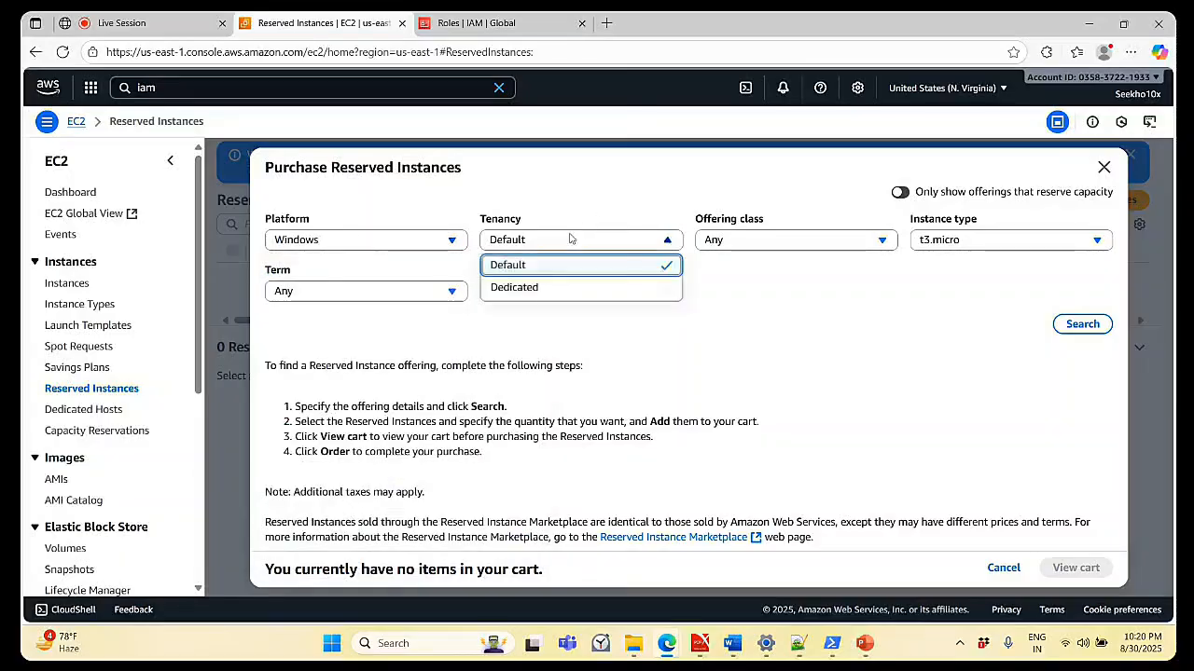
click(573, 238)
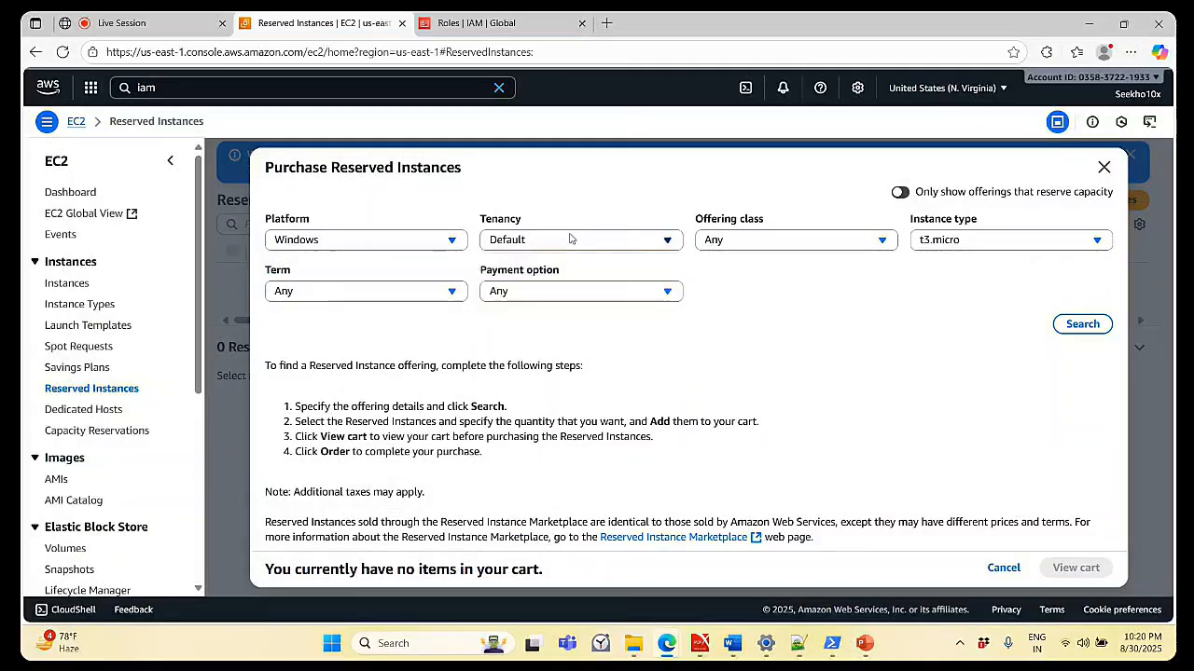
click(745, 239)
click(745, 240)
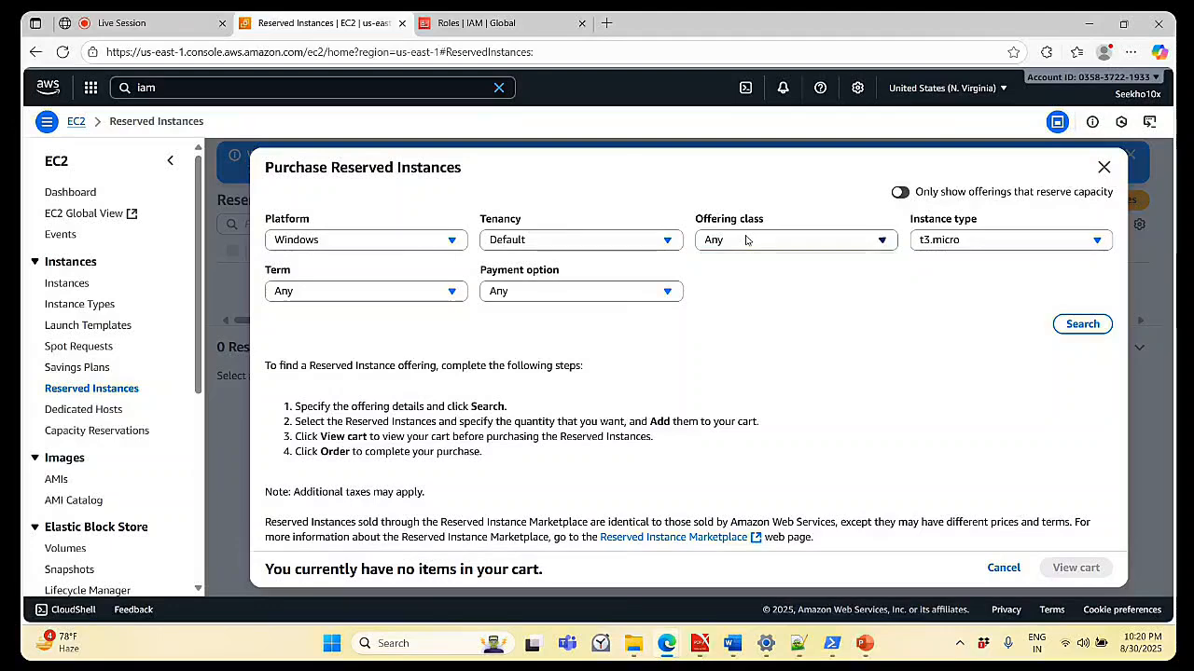
Search for Reserved Instance offerings with instance type t3.small, a term of 1 month to 12 months and any payment option
click(966, 242)
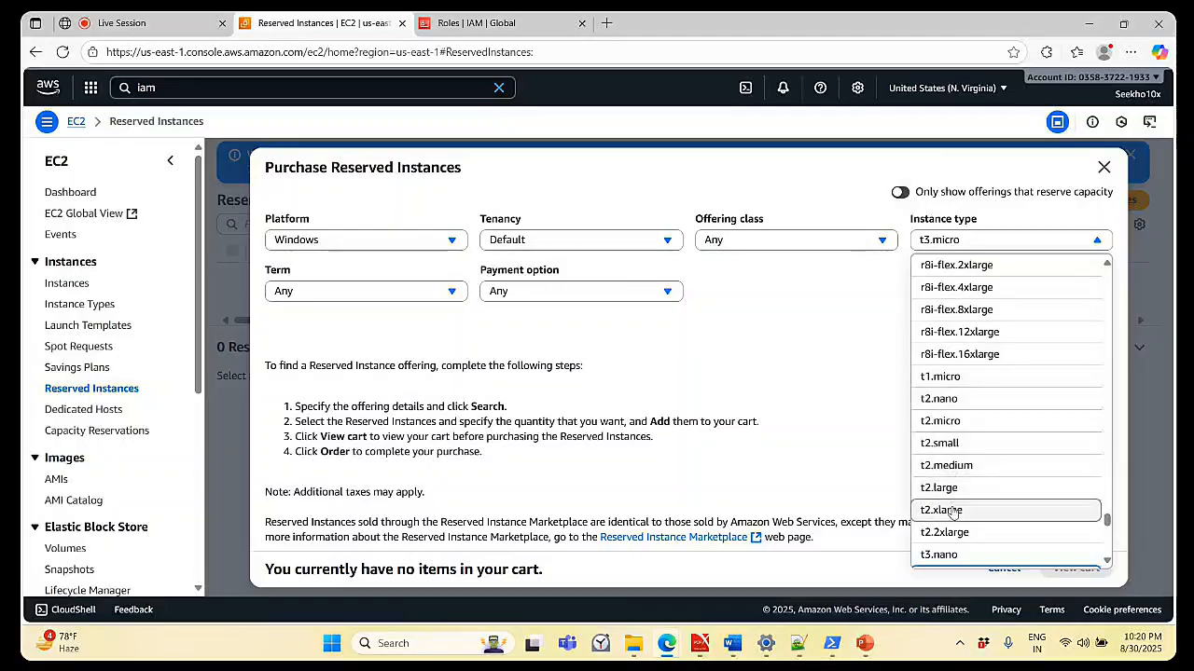
scroll(953, 494, down, 1)
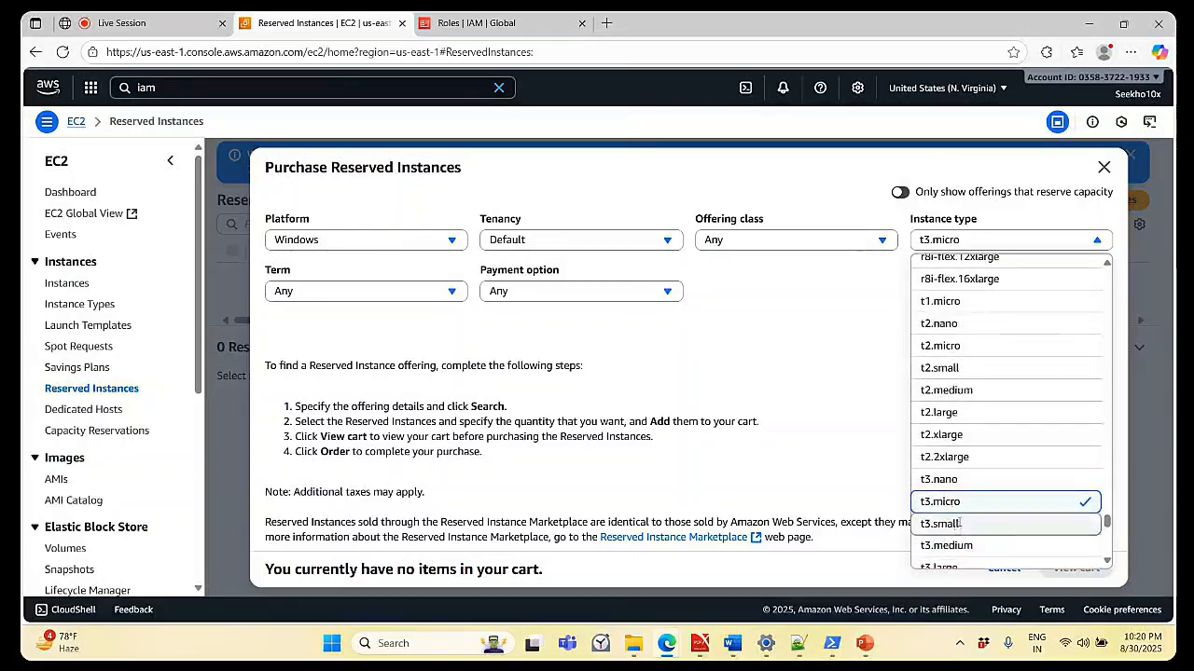
click(958, 525)
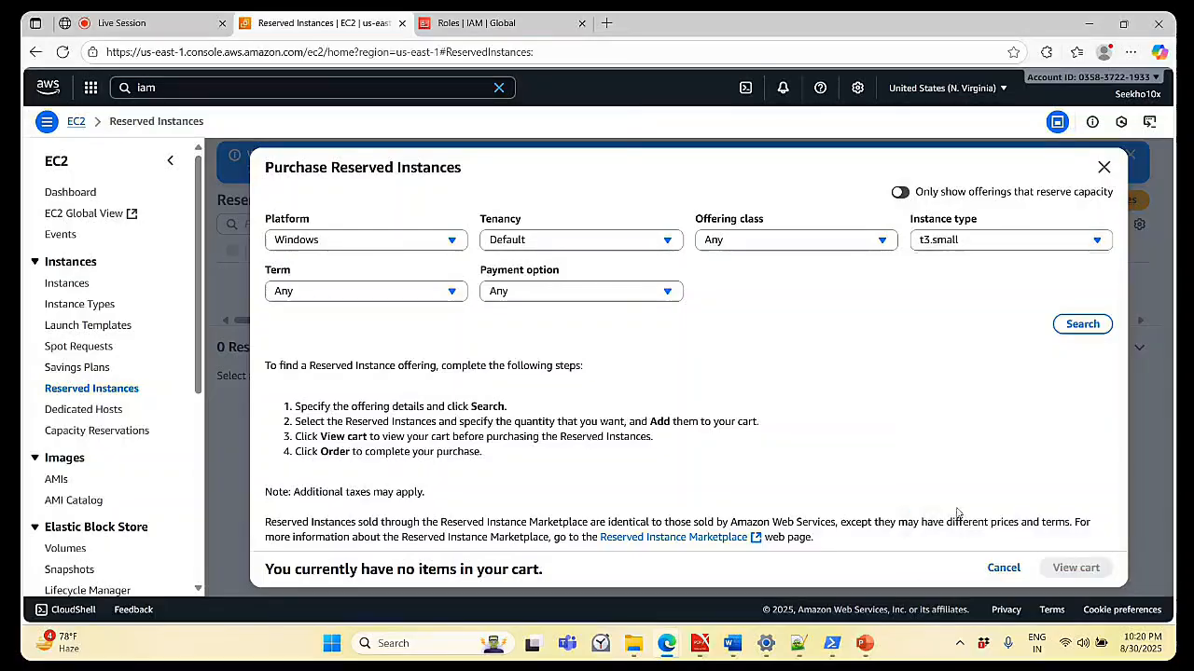
click(352, 290)
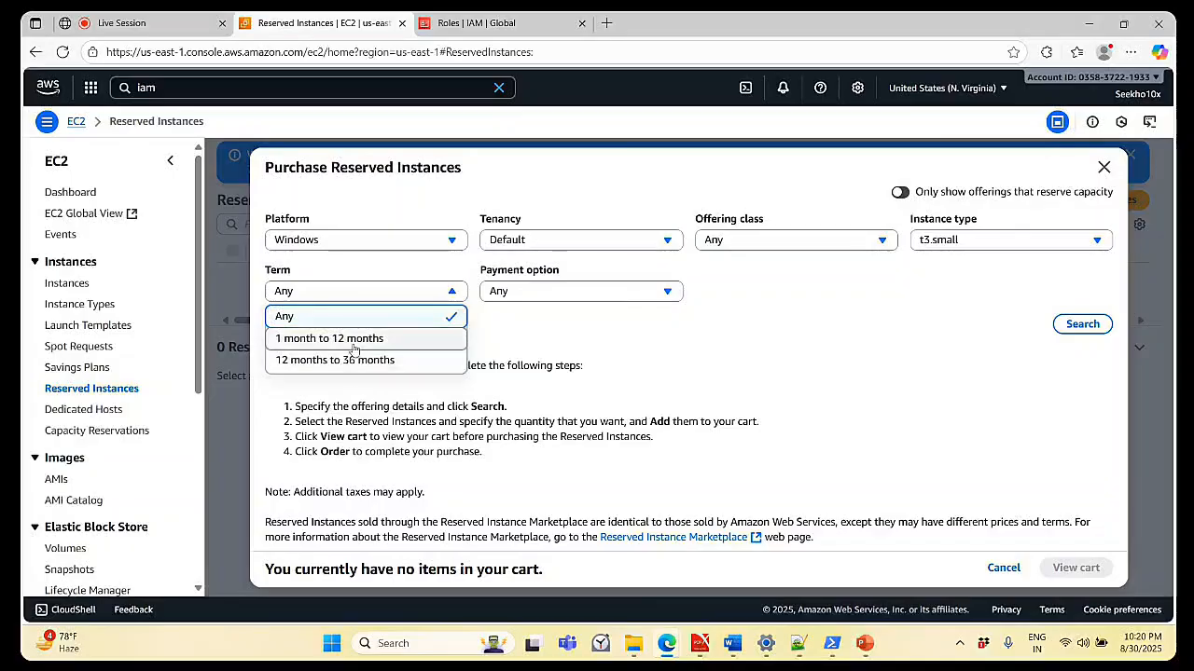
click(322, 339)
click(558, 295)
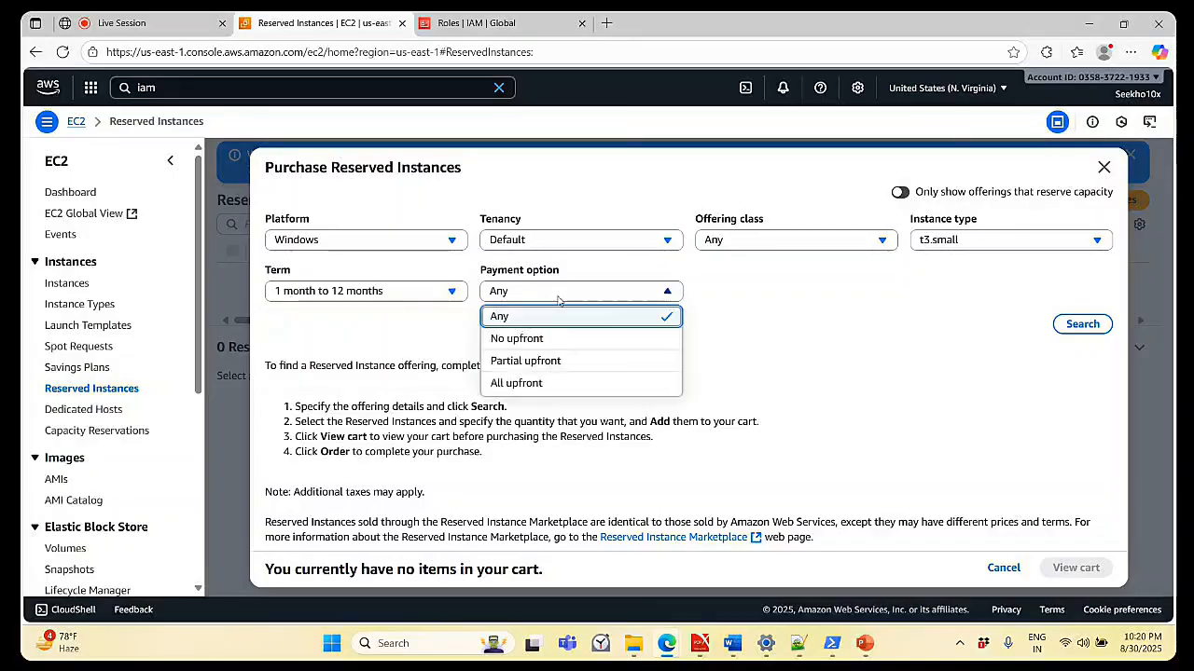
click(558, 295)
click(1067, 327)
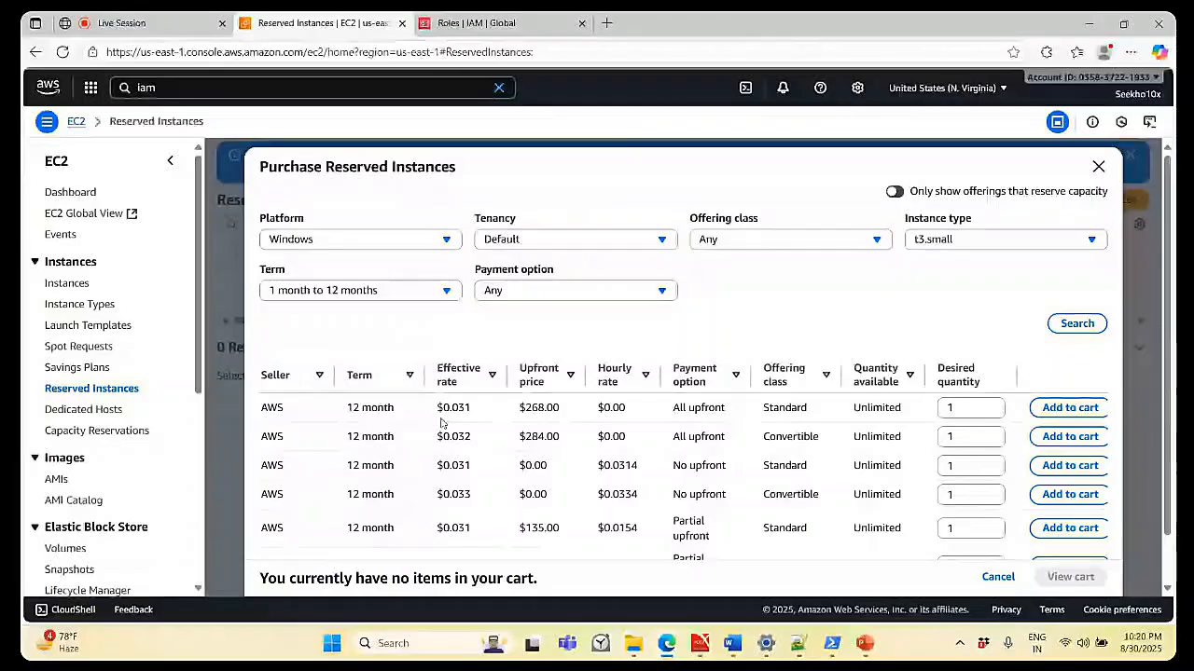
Add the 12-month no-upfront Convertible t3.small offering to the cart, and cancel the purchase
click(1071, 442)
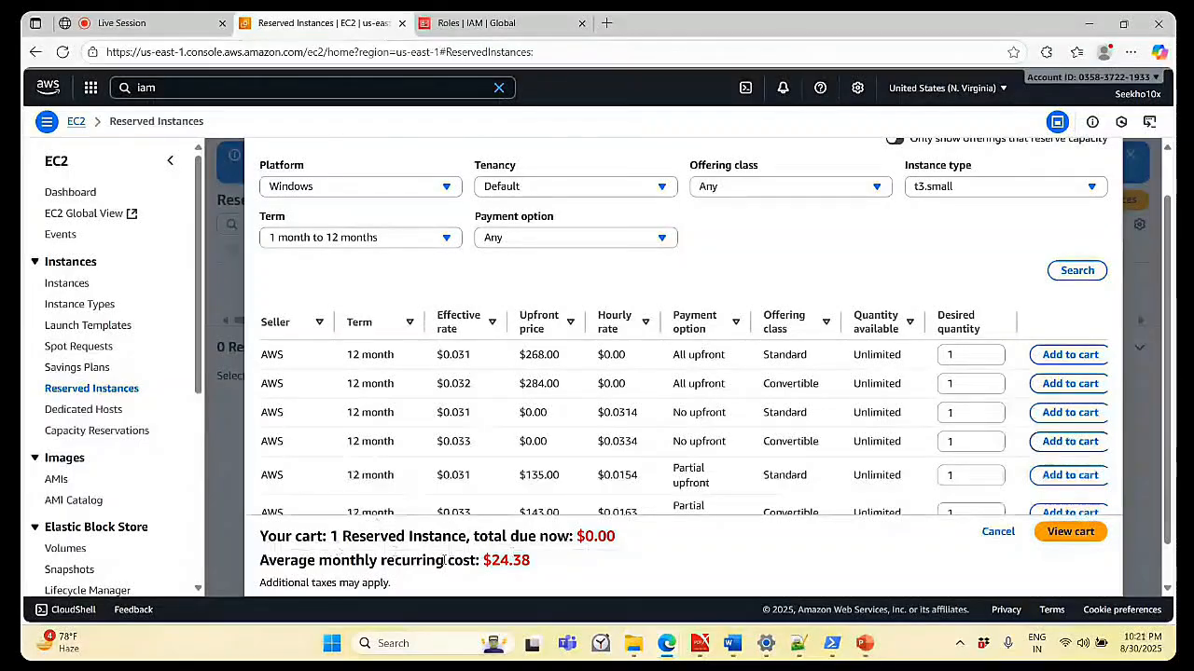
click(1005, 531)
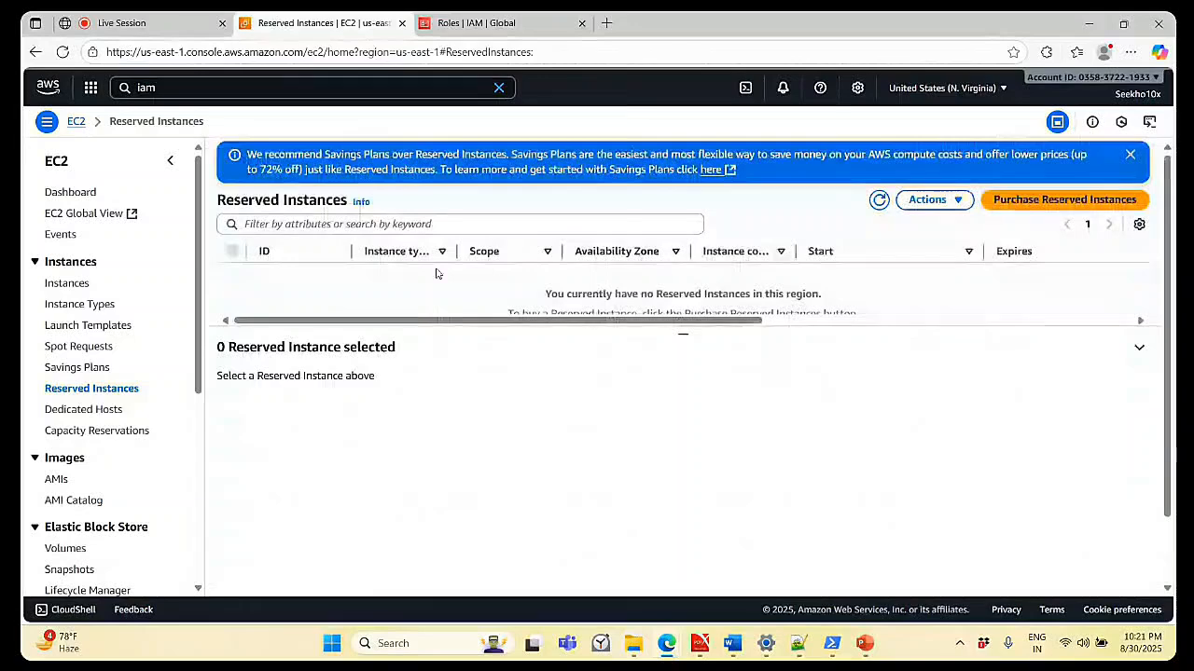
Start another Reserved Instances purchase and search the default Linux/UNIX t3.micro offerings to review their terms and prices
click(1085, 201)
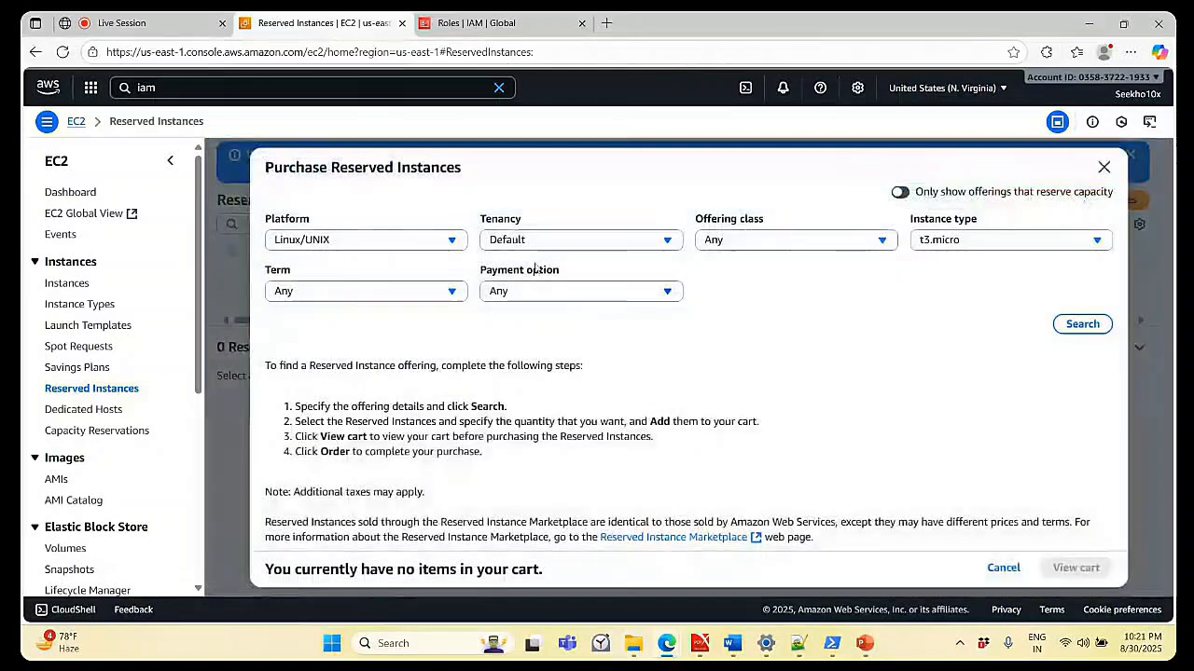
click(1082, 325)
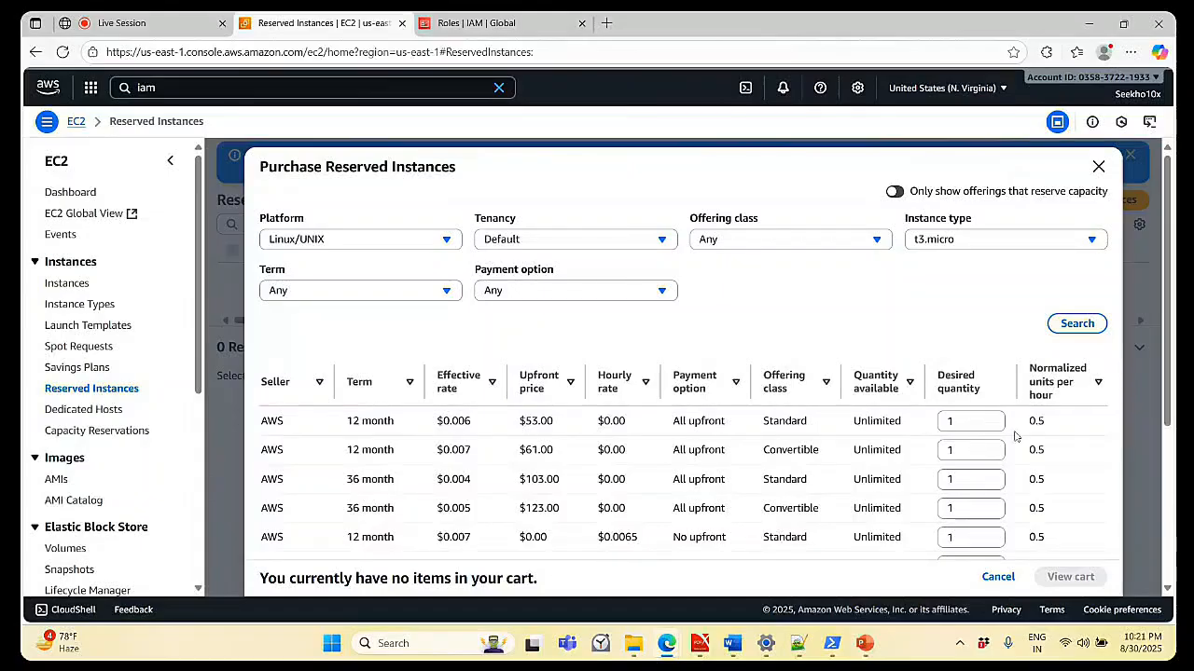
scroll(1058, 415, down, 1)
scroll(1058, 416, down, 3)
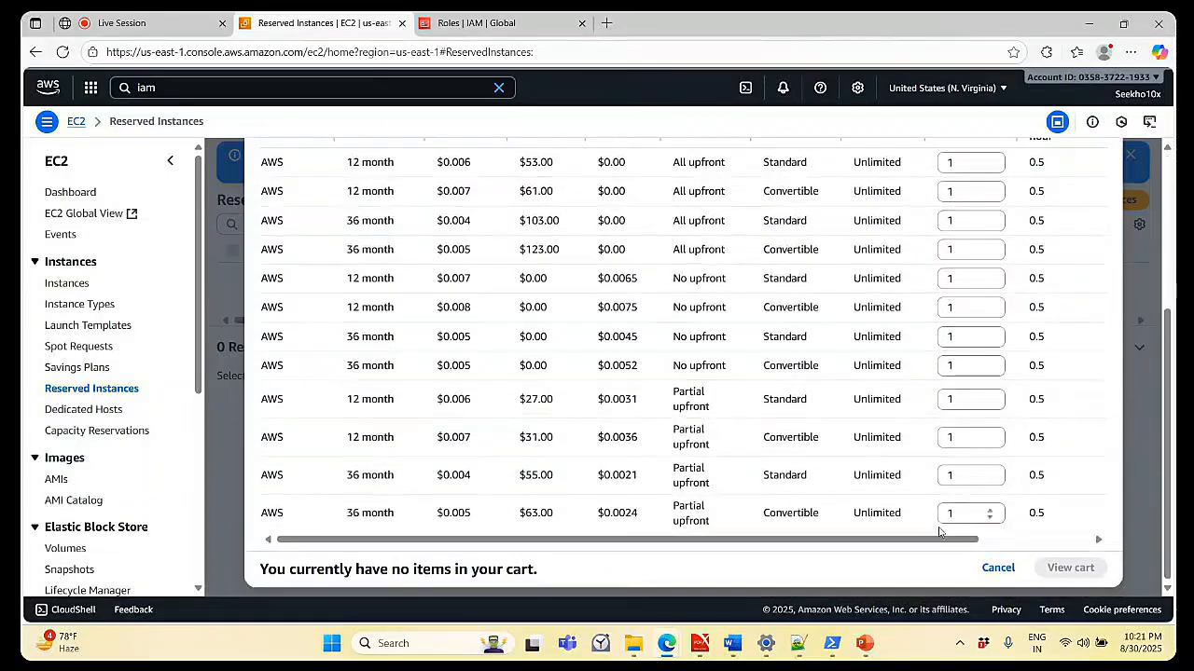
drag(935, 542, 1082, 541)
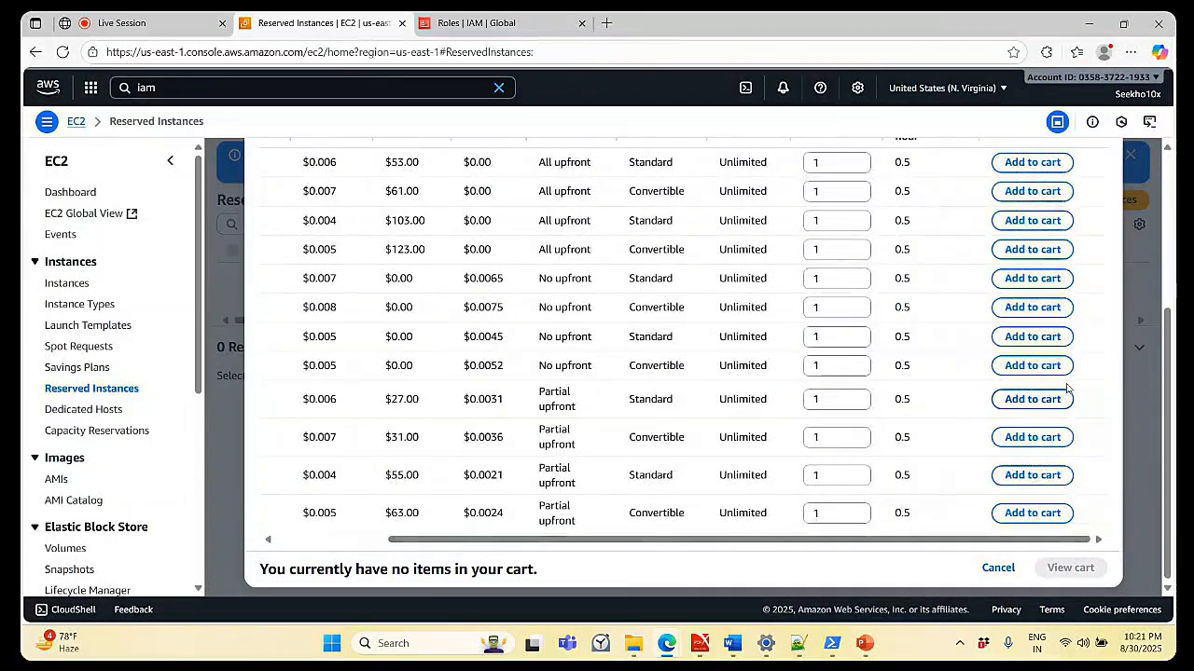
Add the 12-month all-upfront Standard t3.micro offering to the cart, compare its cost with the other offerings, and cancel the purchase
scroll(1068, 388, up, 2)
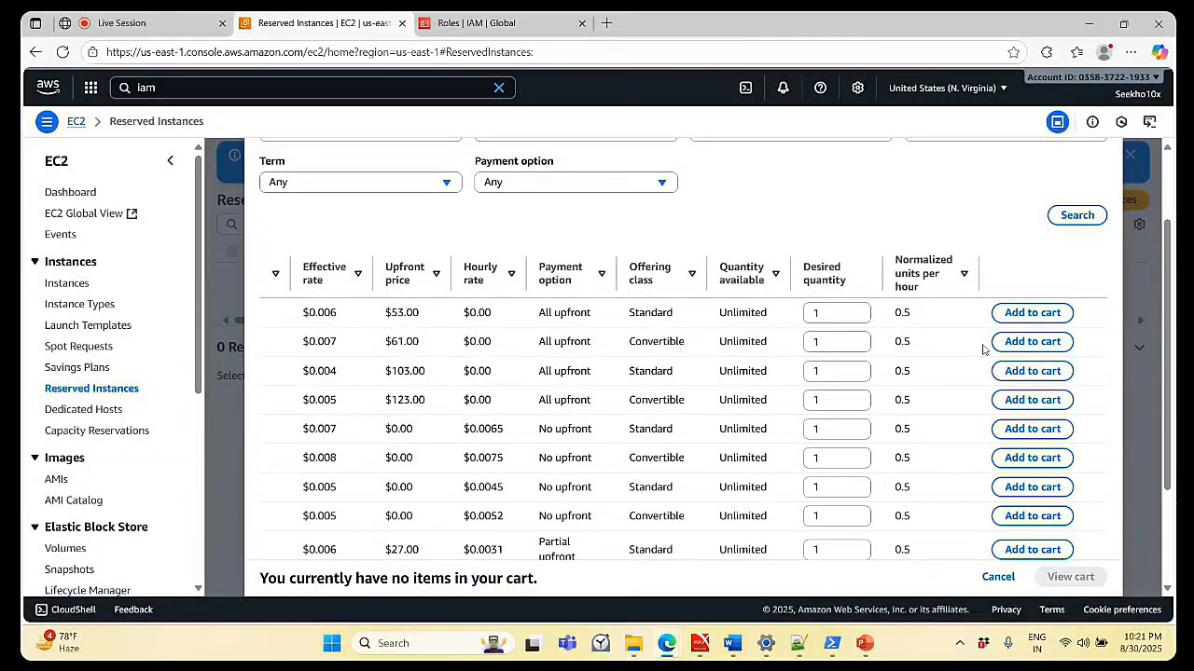
click(1054, 315)
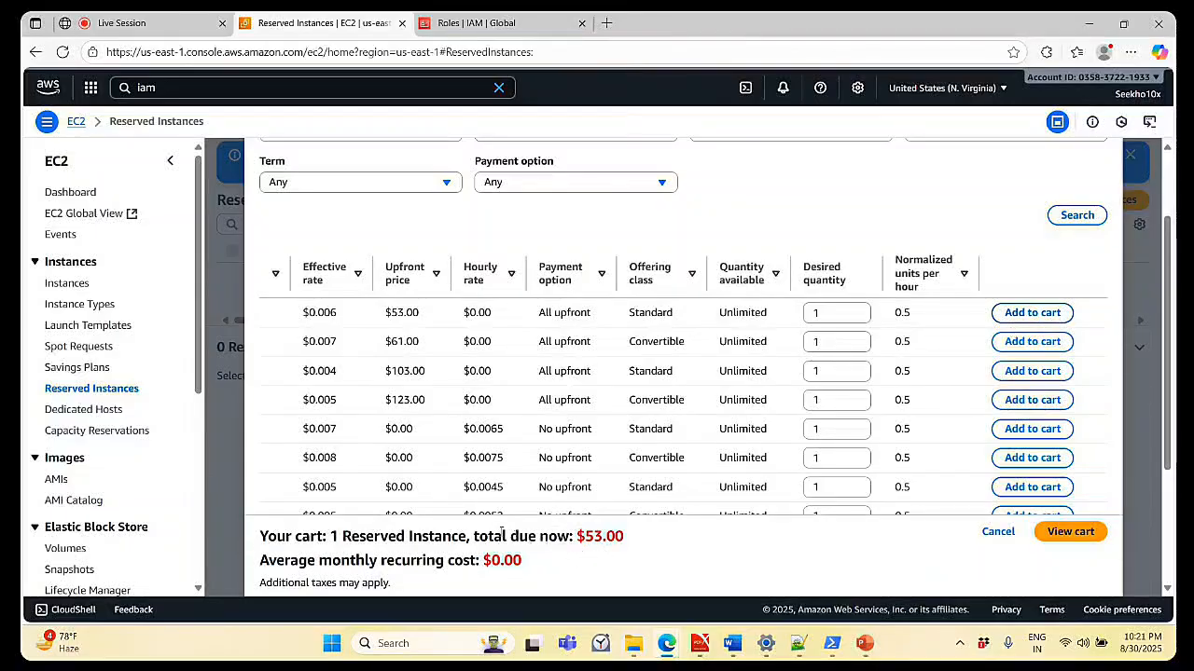
scroll(623, 538, down, 2)
drag(261, 533, 602, 540)
click(639, 540)
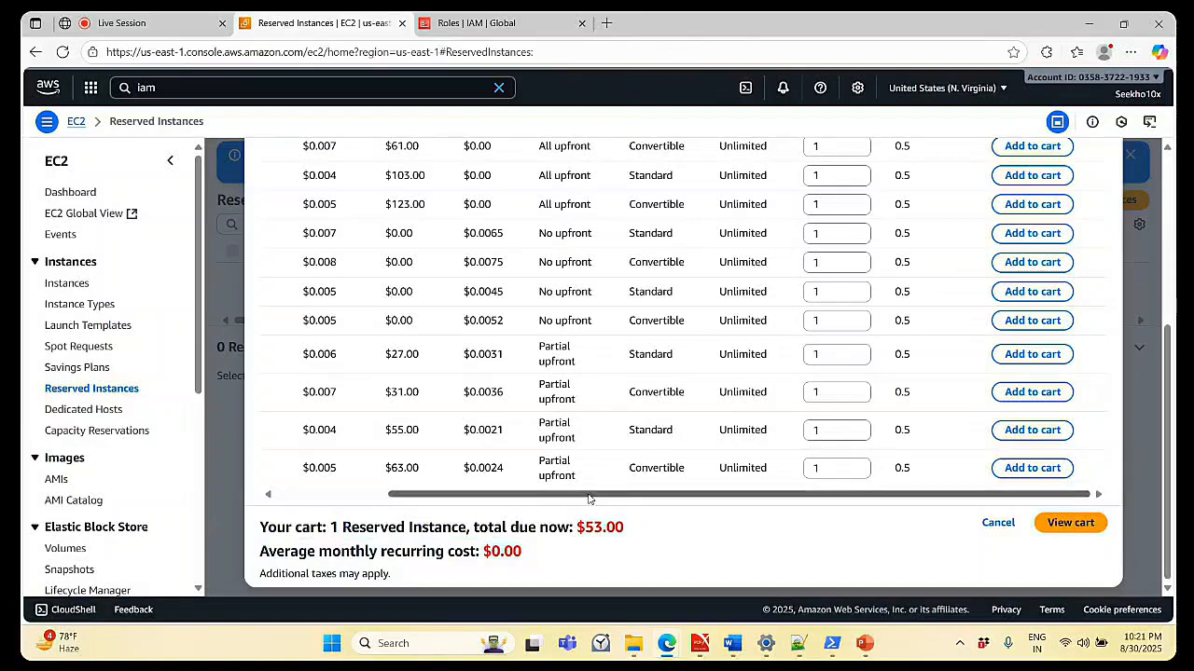
drag(586, 499, 457, 509)
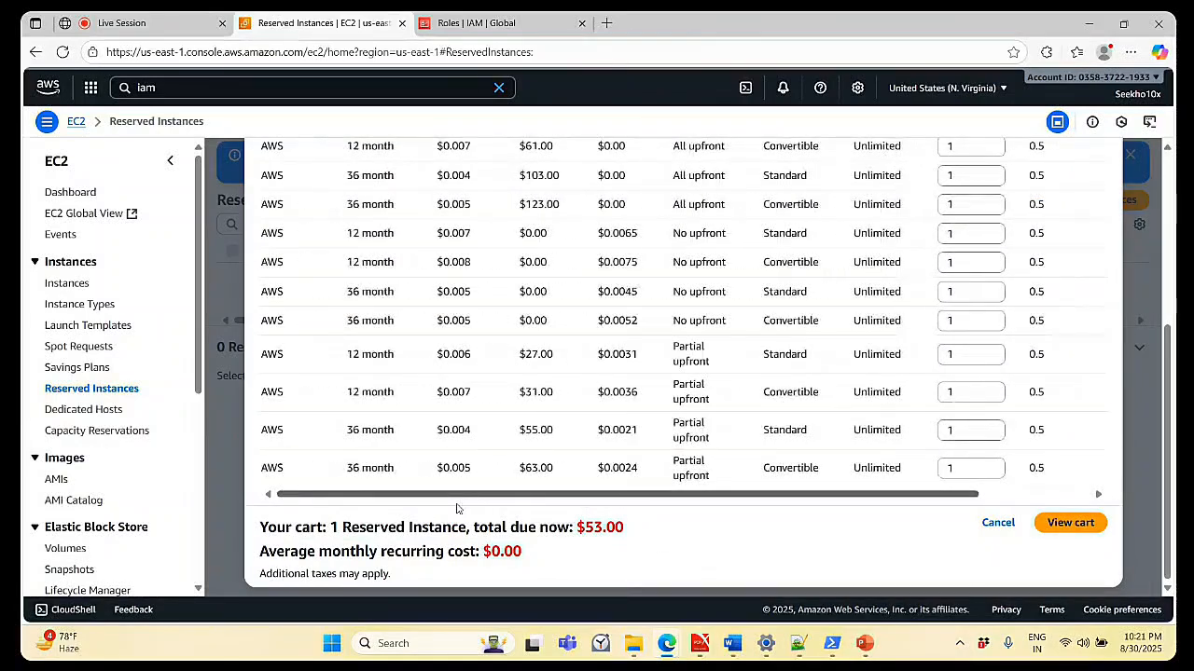
scroll(354, 340, up, 5)
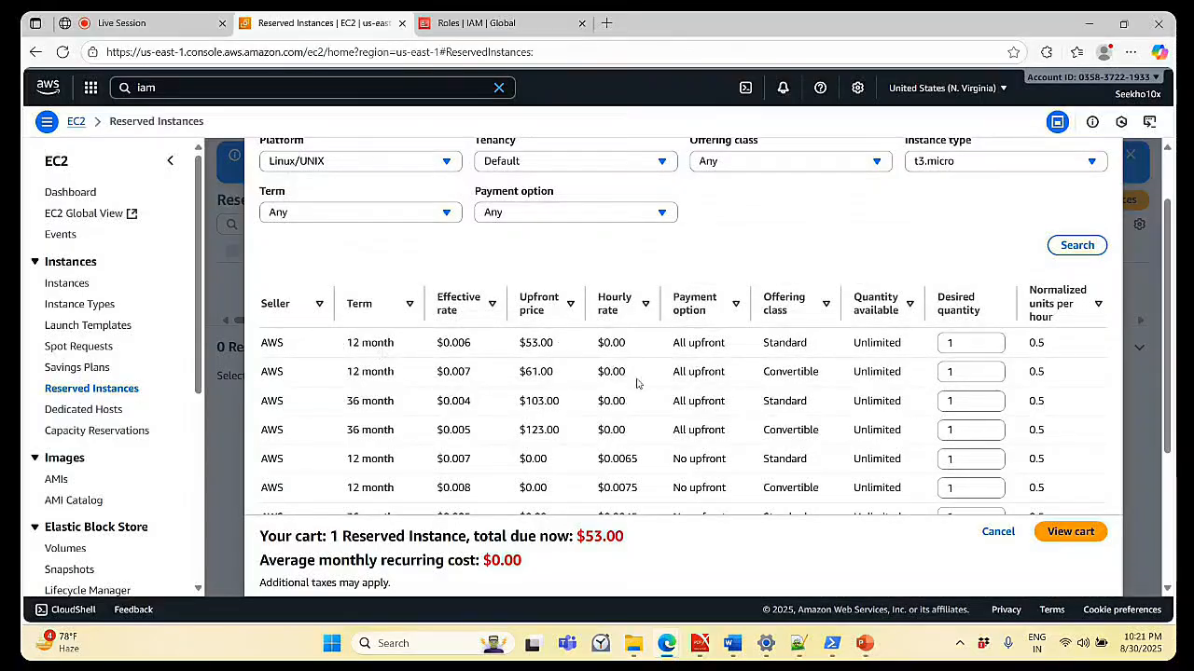
scroll(639, 383, down, 1)
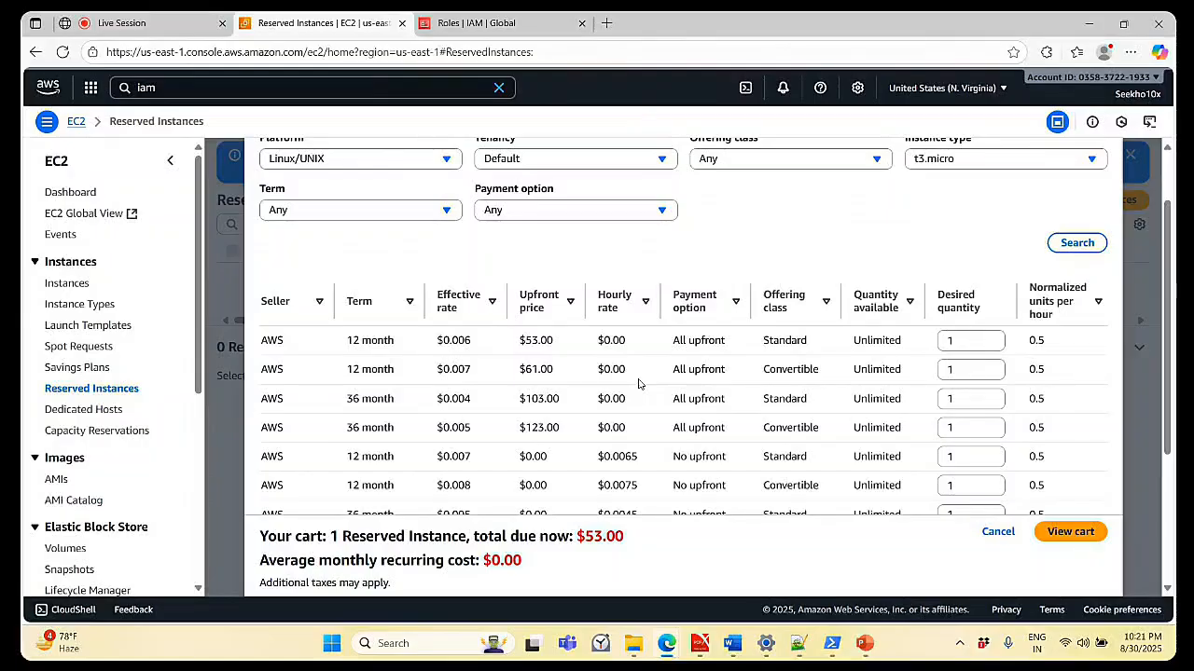
scroll(639, 383, down, 2)
scroll(639, 384, down, 1)
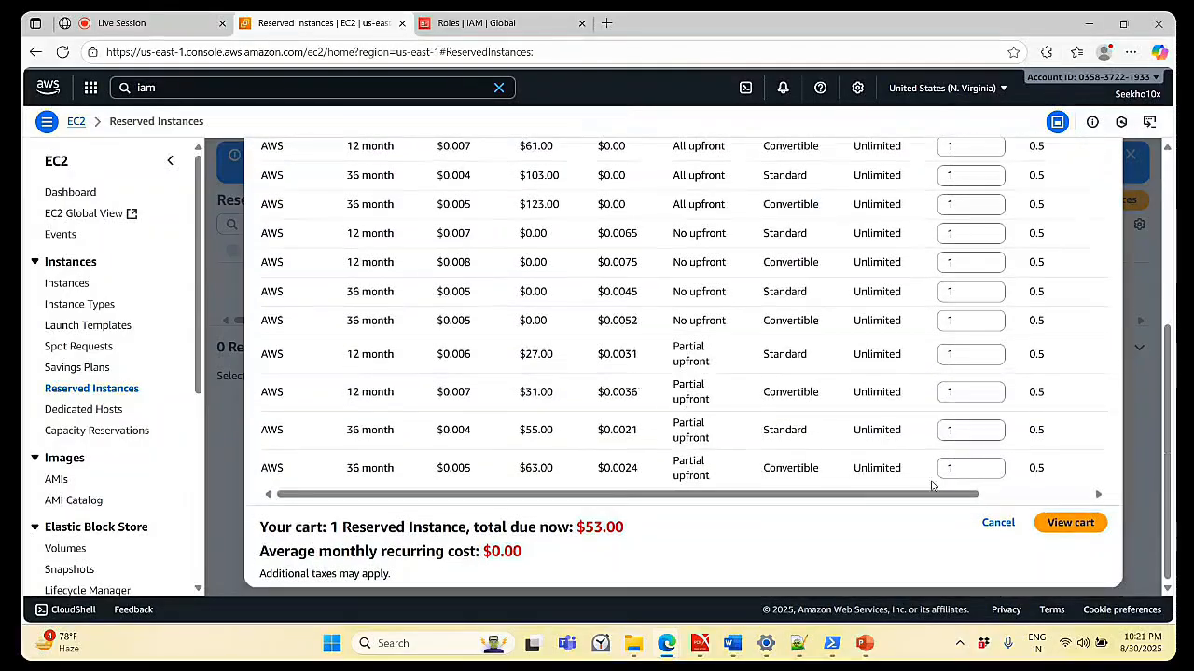
click(996, 523)
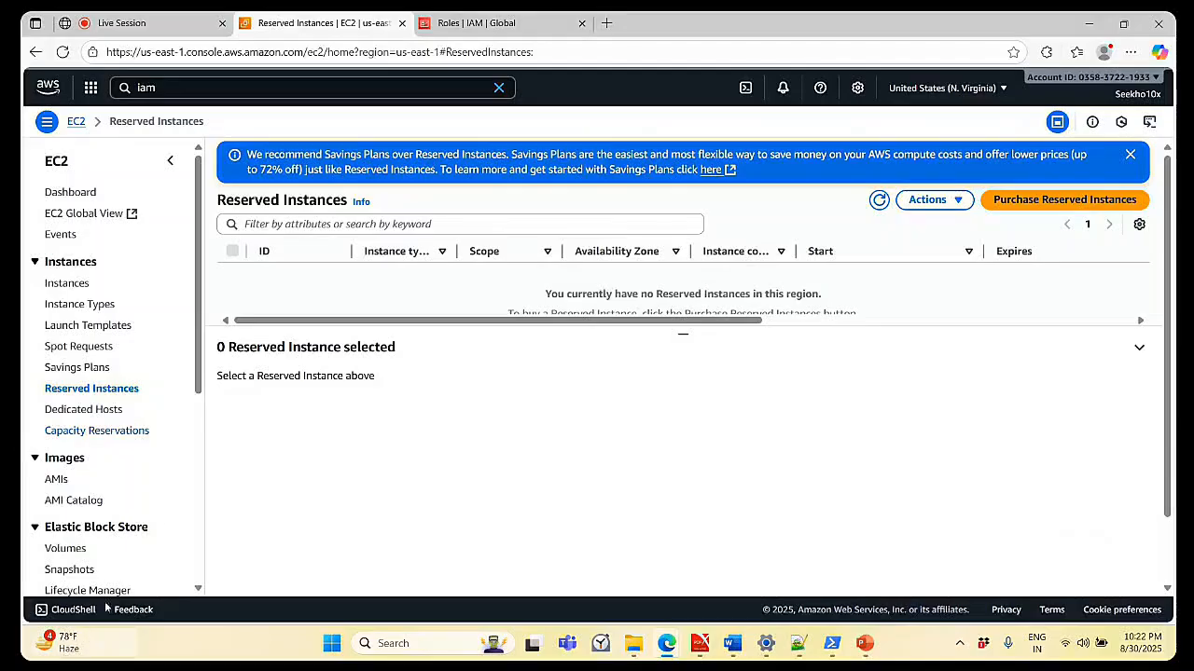
Start allocating a Dedicated Host with the c3 instance family and the c3.8xlarge instance type
click(97, 417)
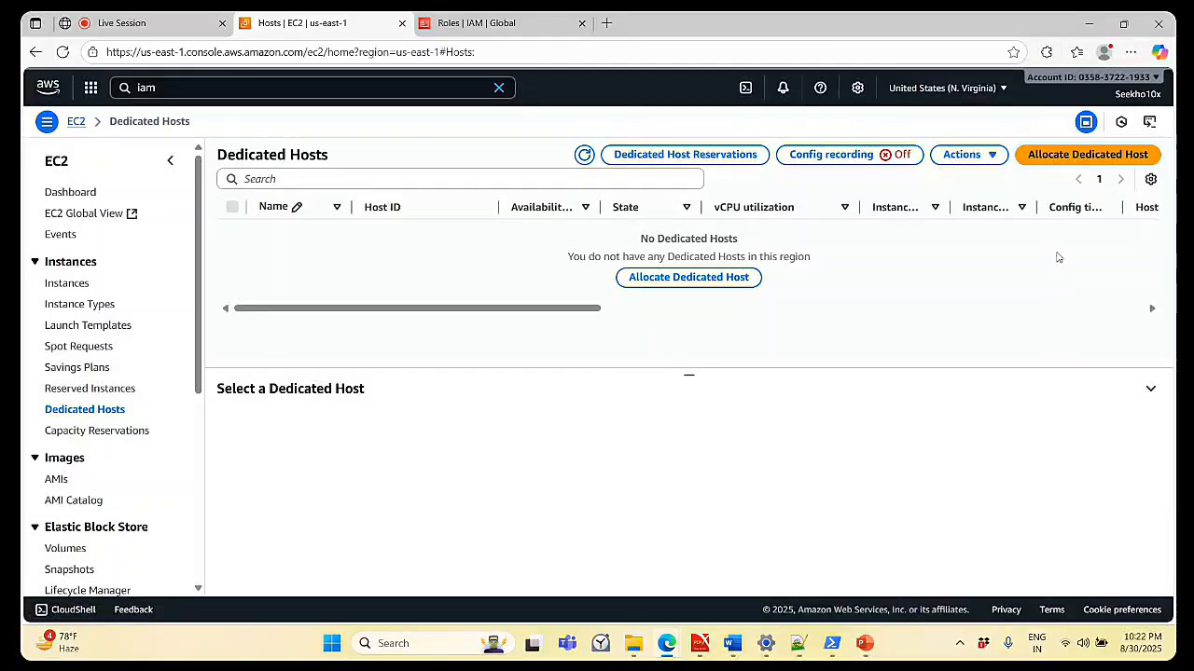
click(1072, 159)
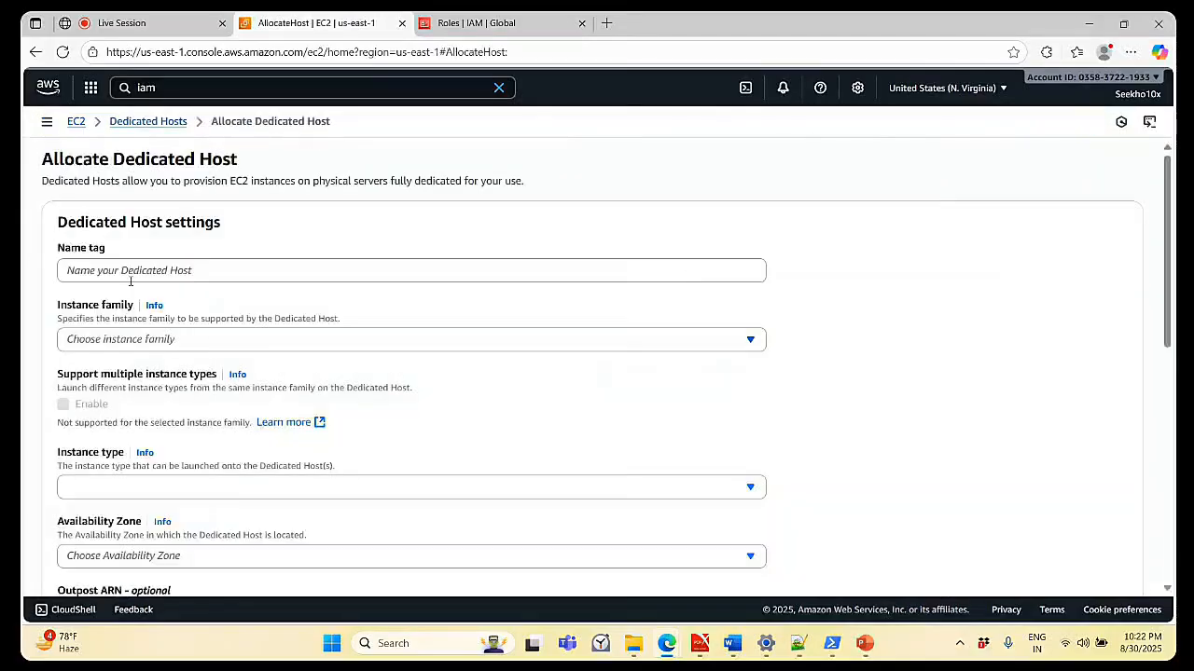
click(147, 342)
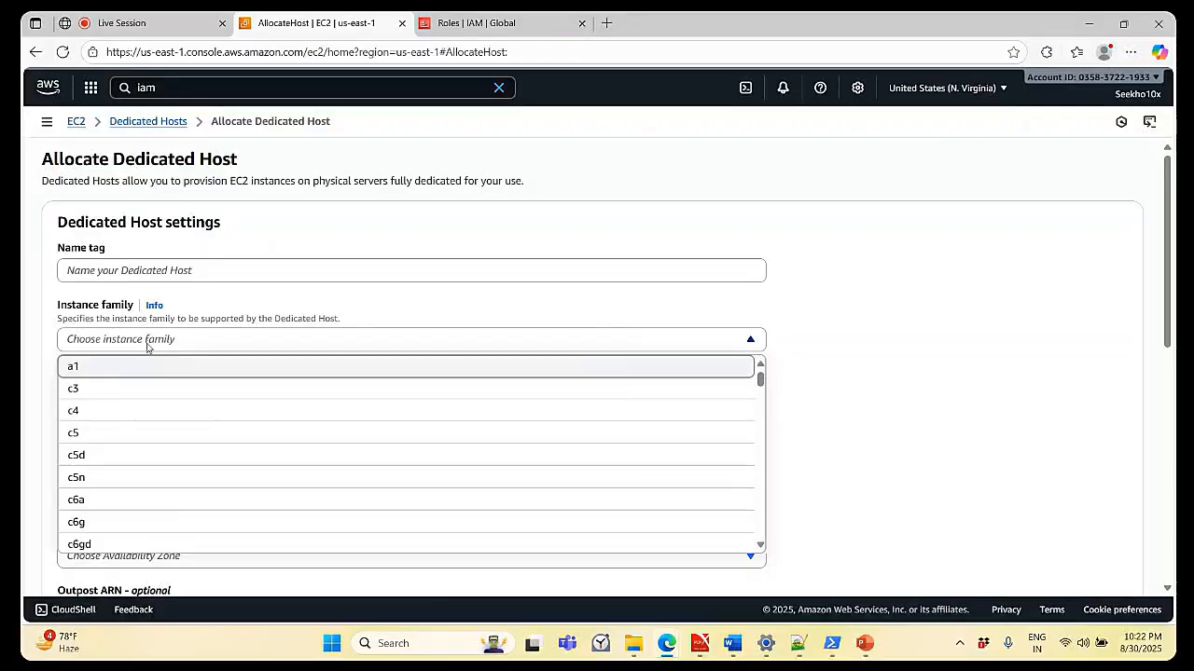
click(98, 397)
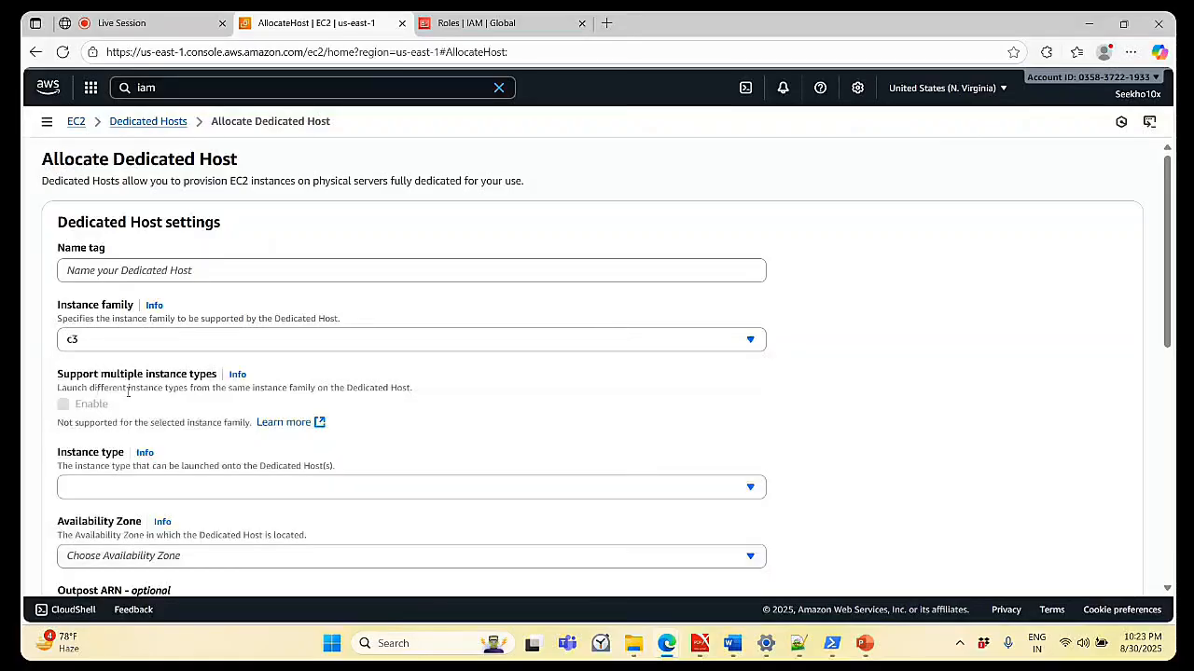
scroll(373, 406, down, 1)
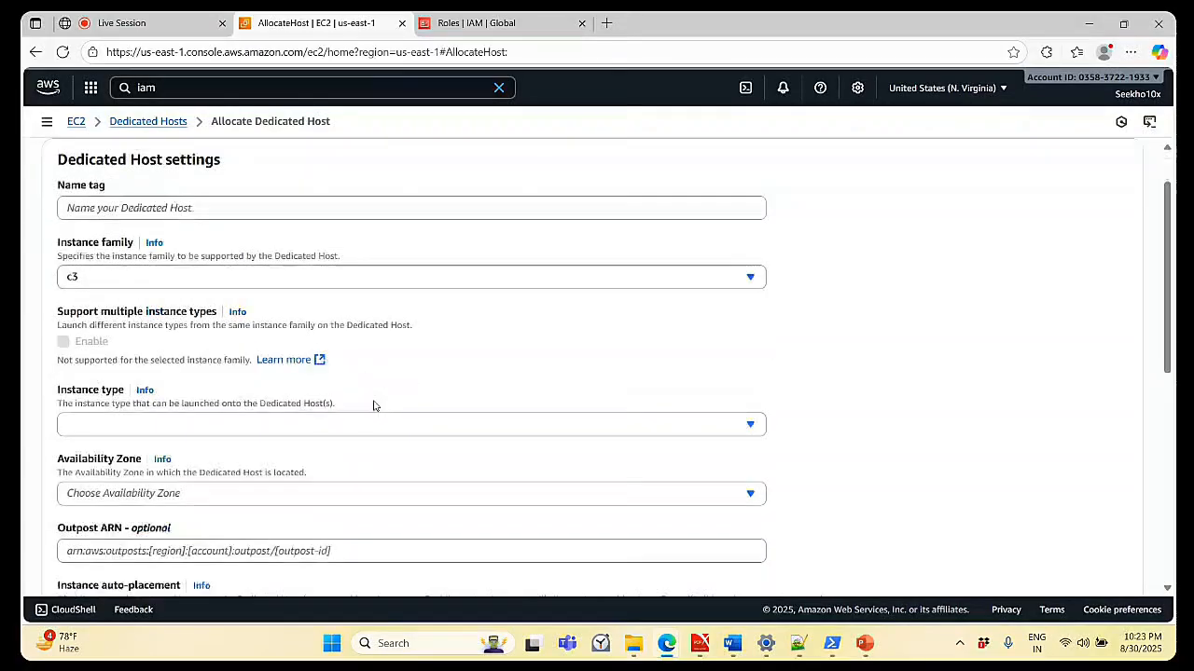
click(277, 419)
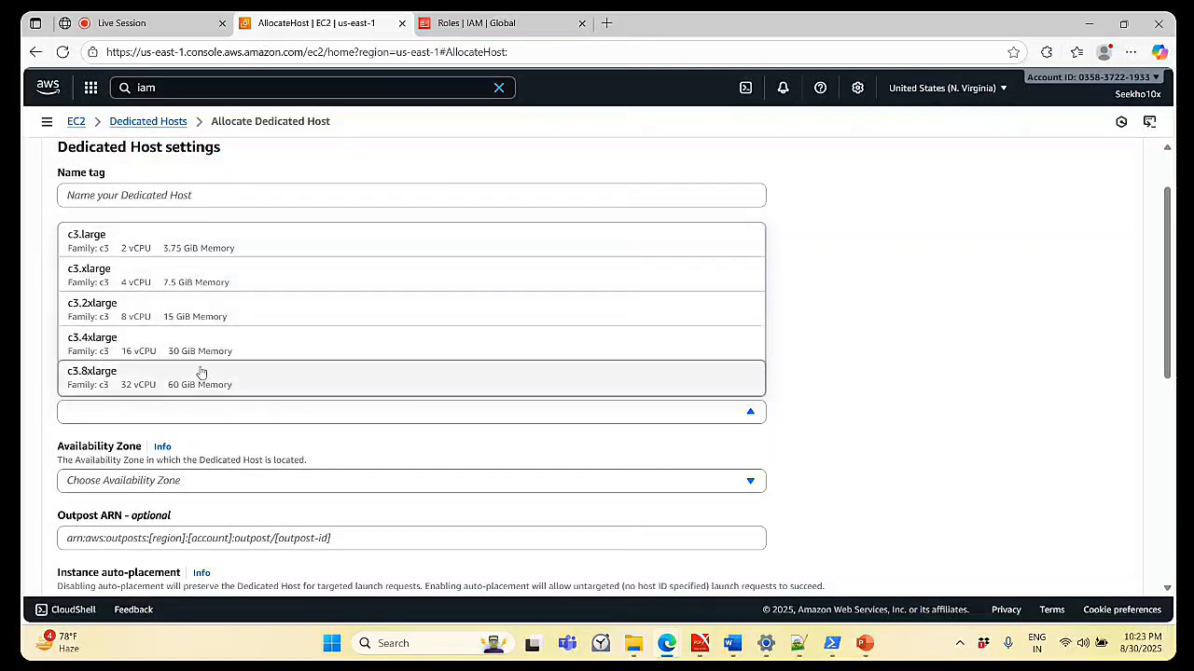
scroll(200, 373, down, 1)
click(166, 302)
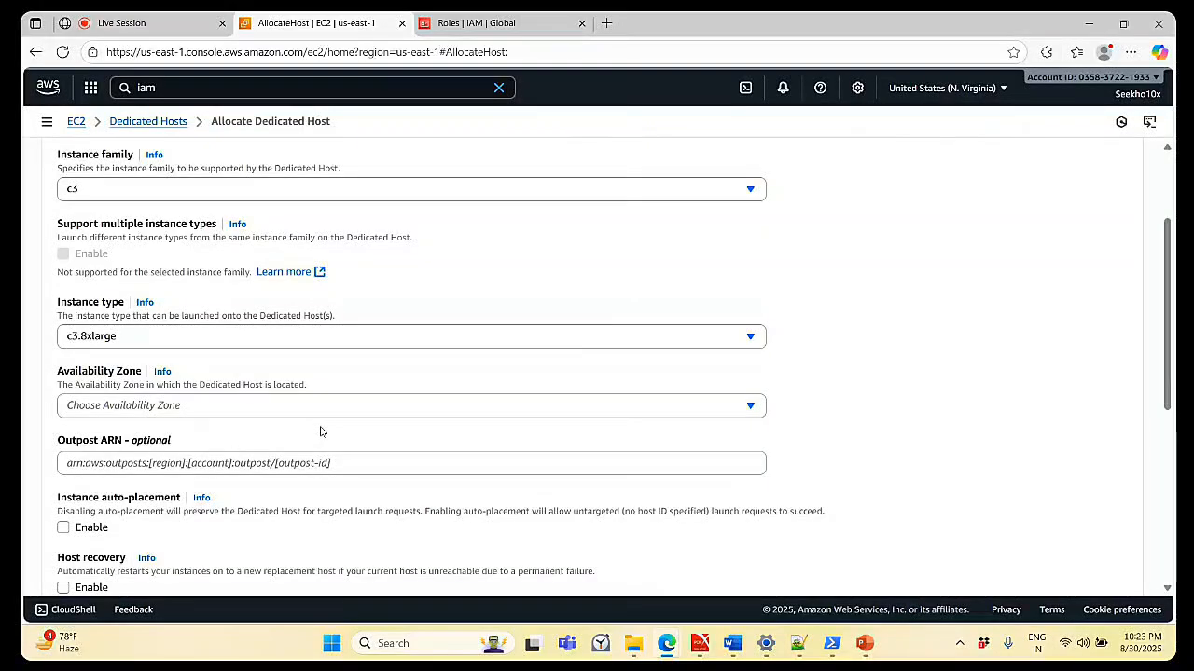
Review the remaining Dedicated Host settings, from Availability Zone and host maintenance to quantity and tags, and leave the form without allocating a host
scroll(320, 431, down, 1)
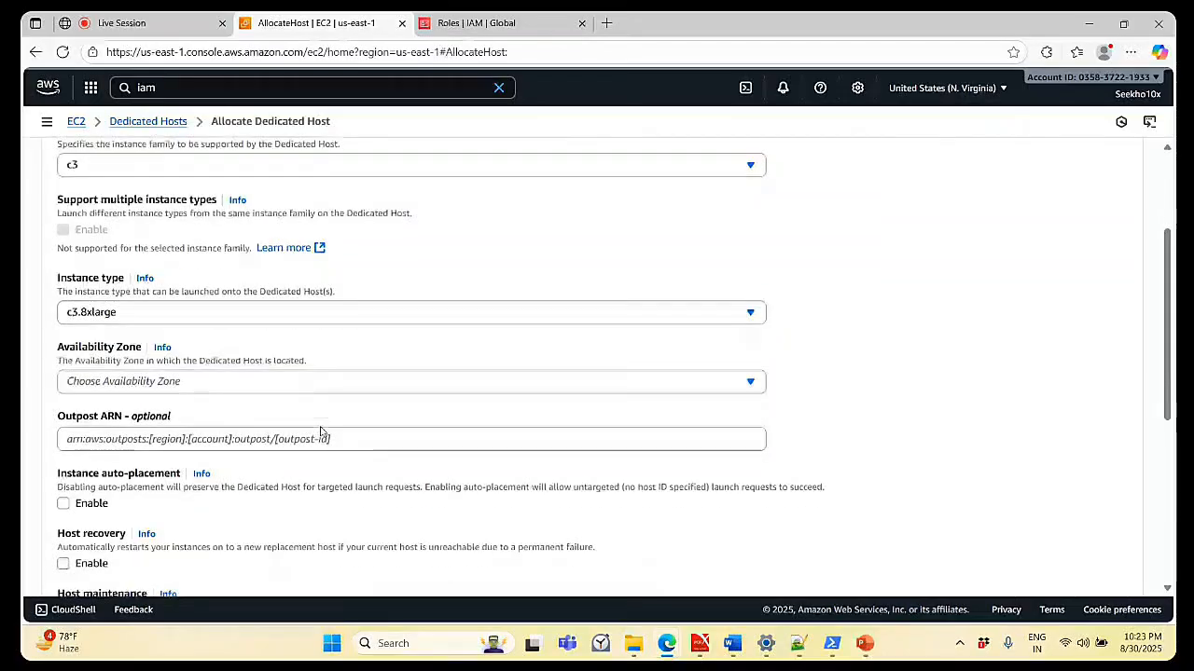
scroll(320, 430, up, 2)
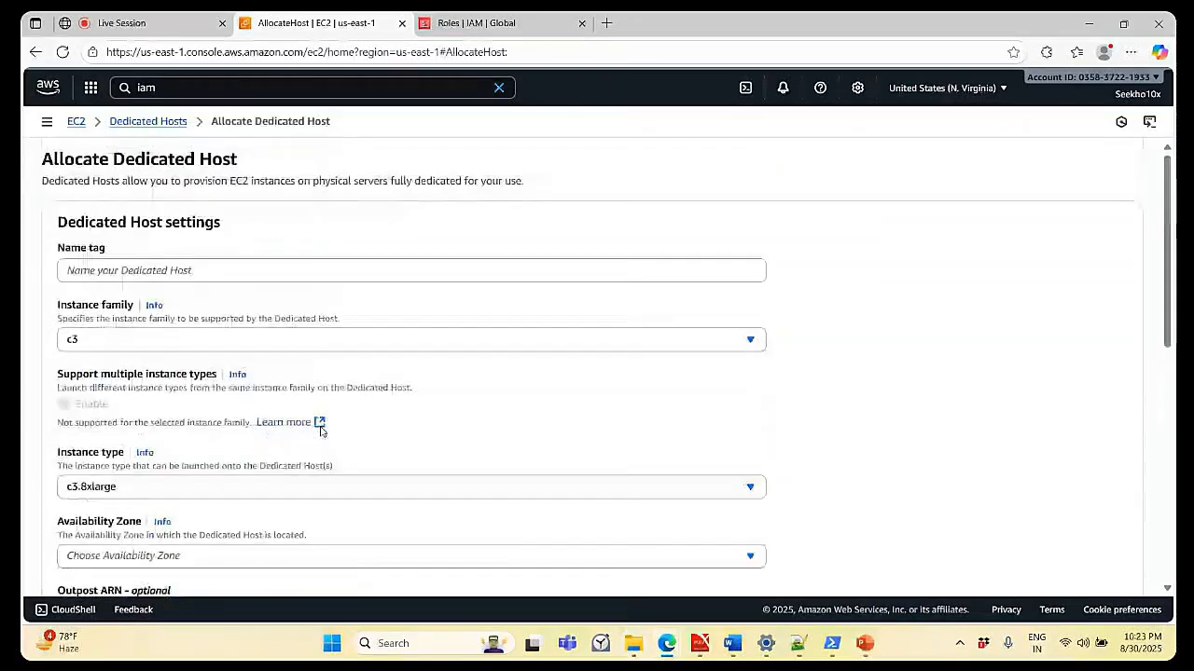
scroll(320, 431, down, 3)
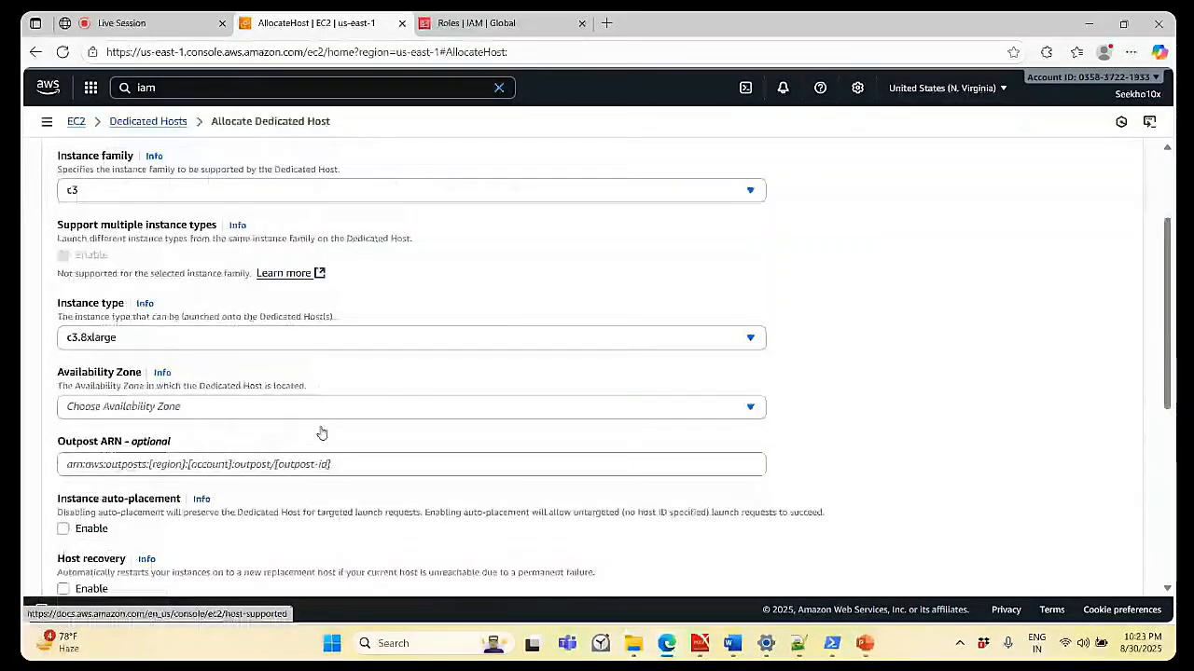
scroll(322, 433, down, 2)
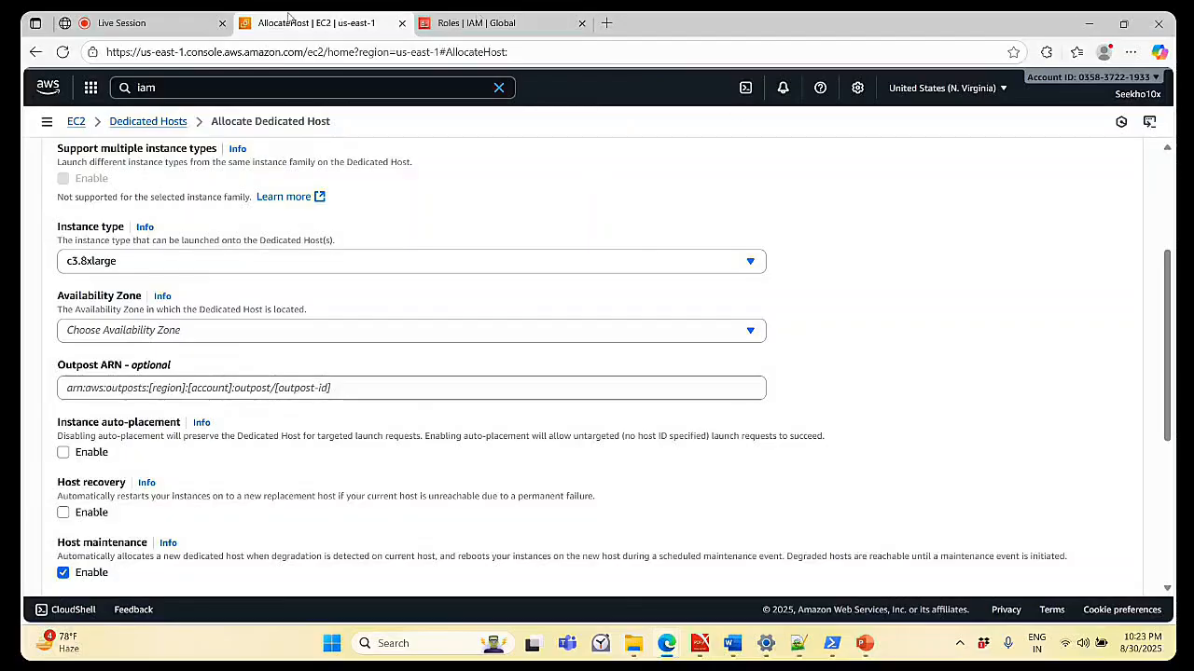
click(131, 24)
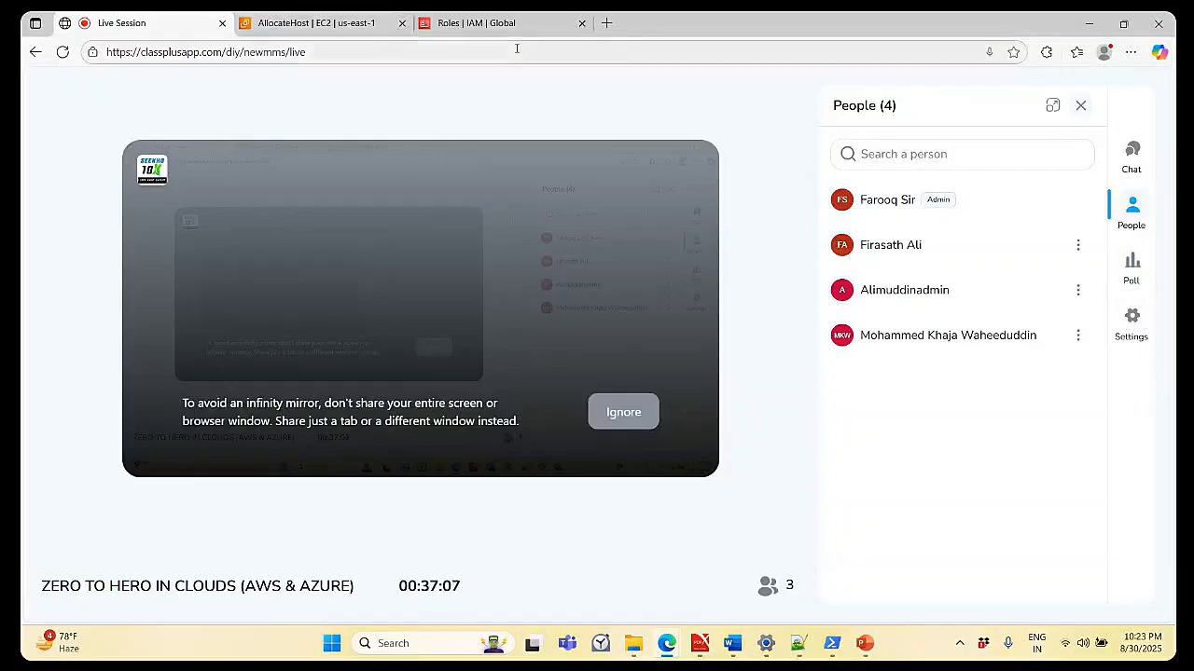
click(363, 23)
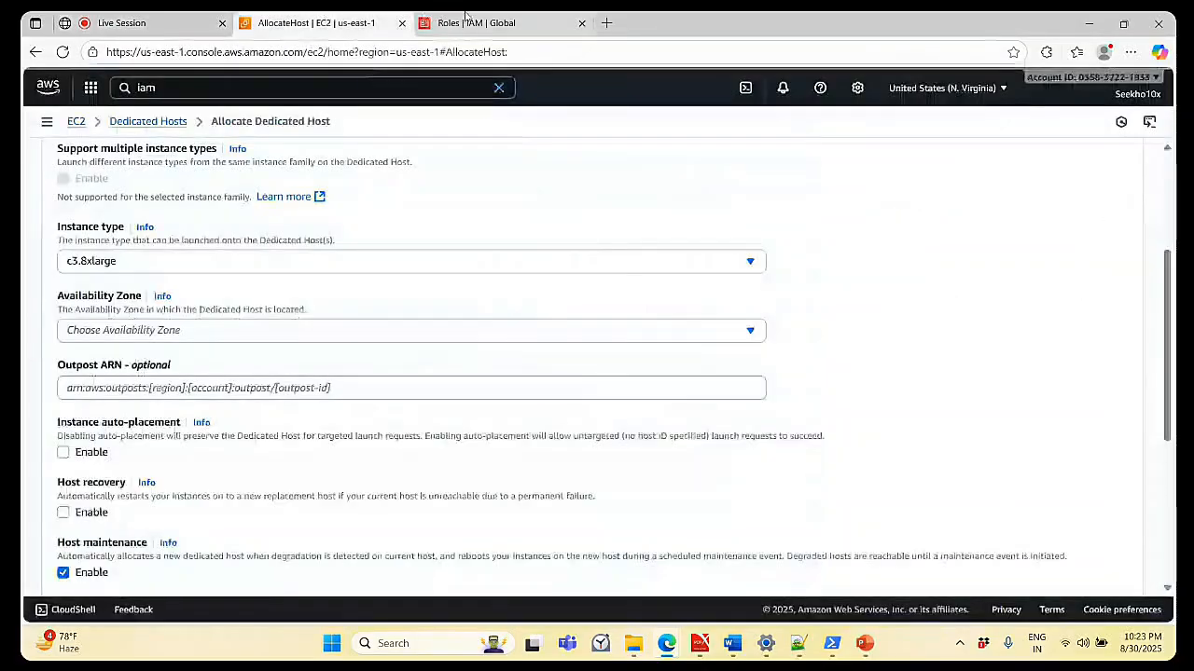
scroll(156, 420, down, 2)
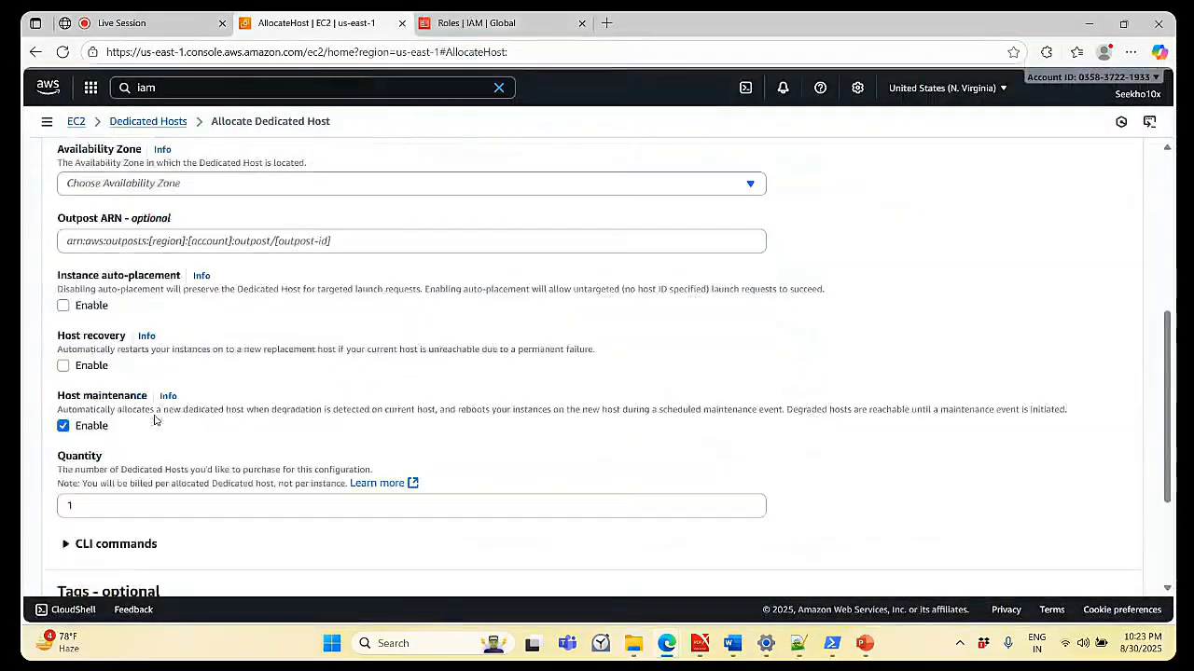
scroll(155, 419, down, 2)
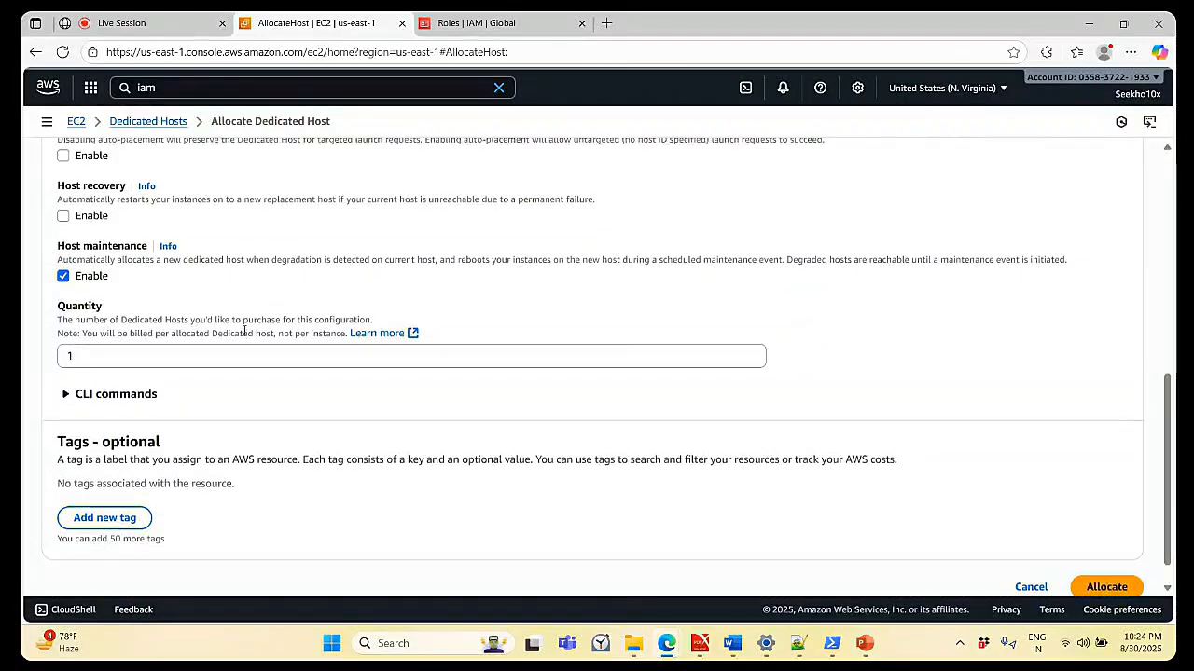
scroll(244, 330, up, 4)
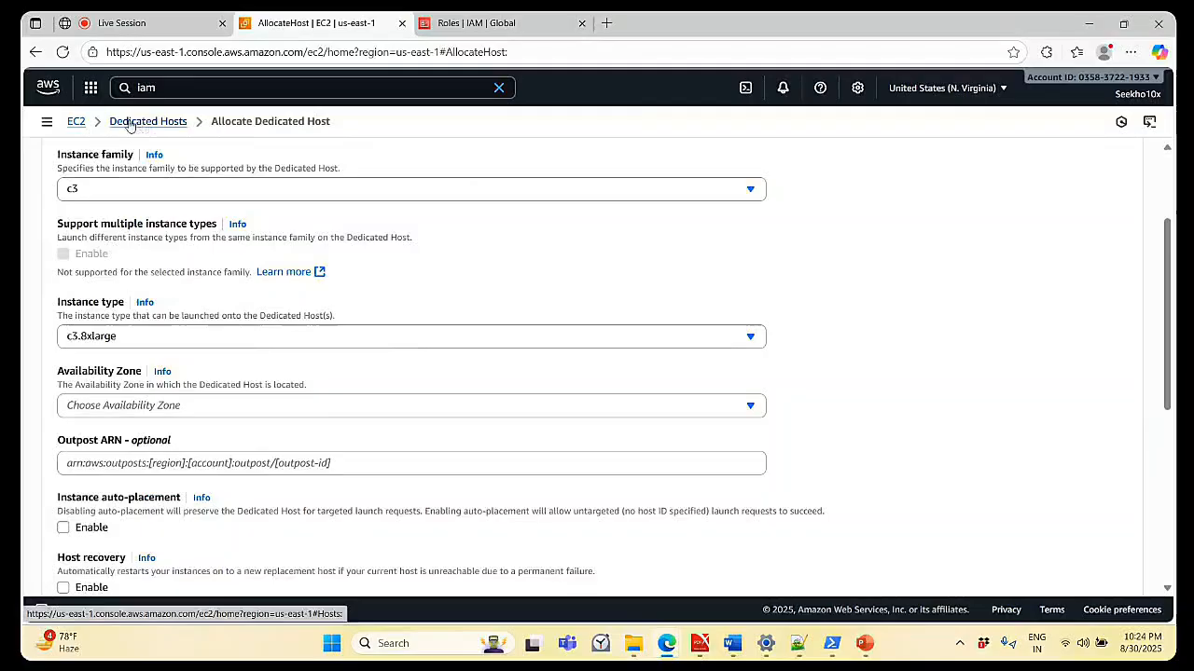
click(74, 121)
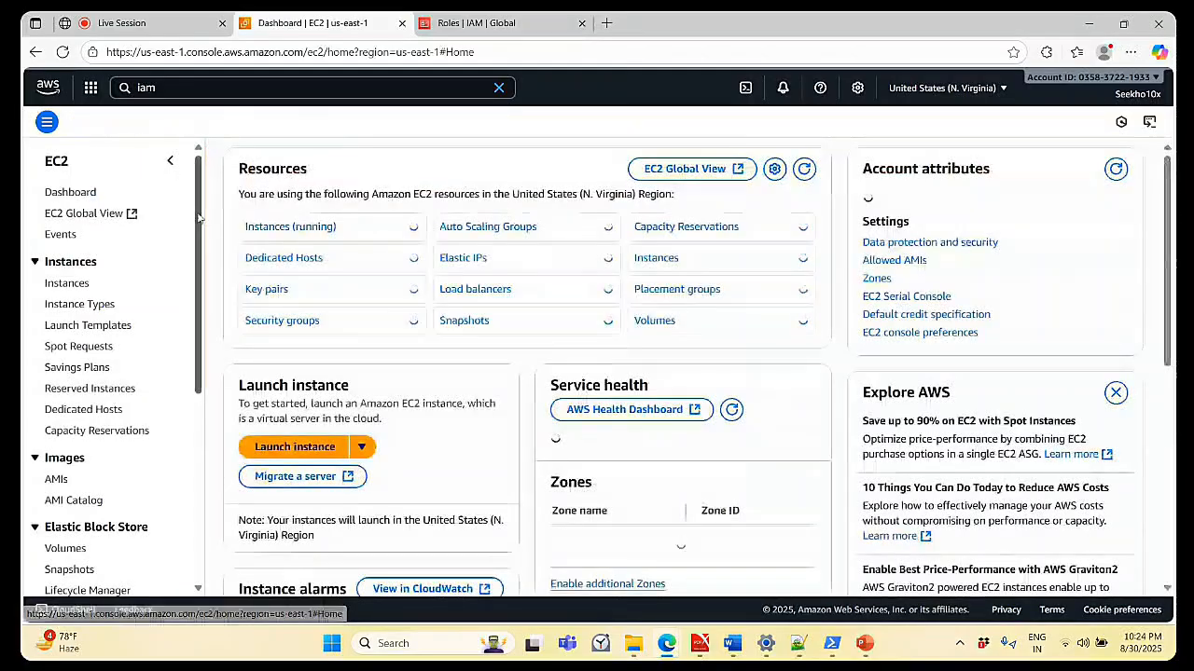
Open Capacity Reservations and read the benefits and common use cases of On-Demand Capacity Reservations and Capacity Blocks for ML
click(110, 431)
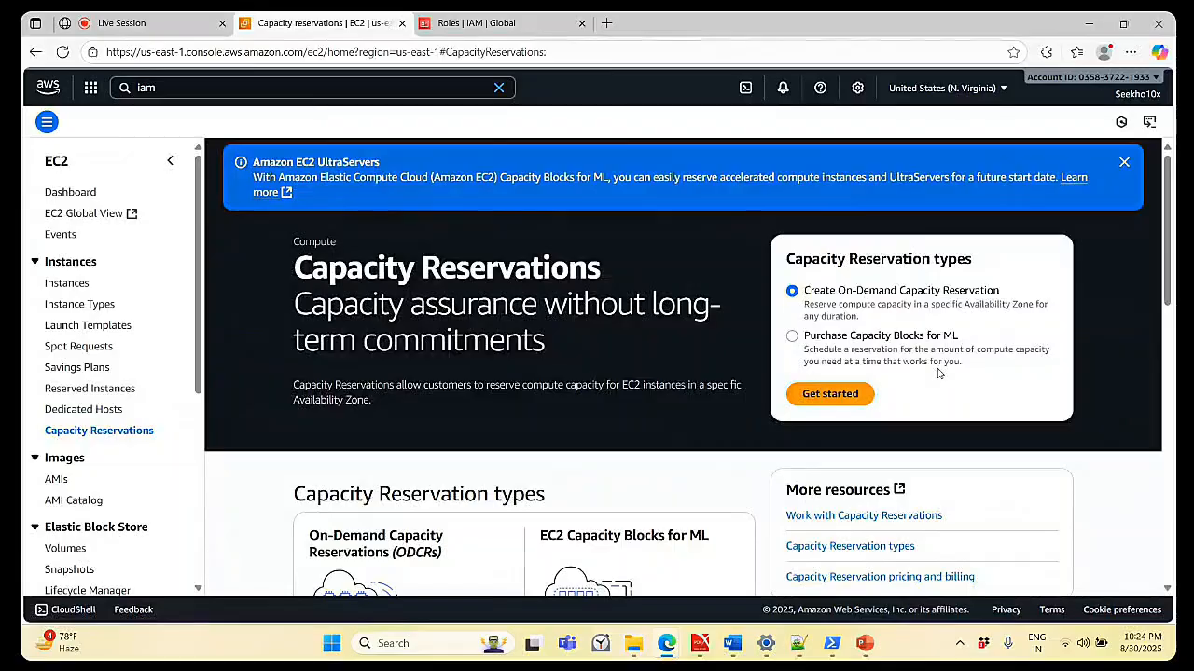
scroll(938, 373, down, 6)
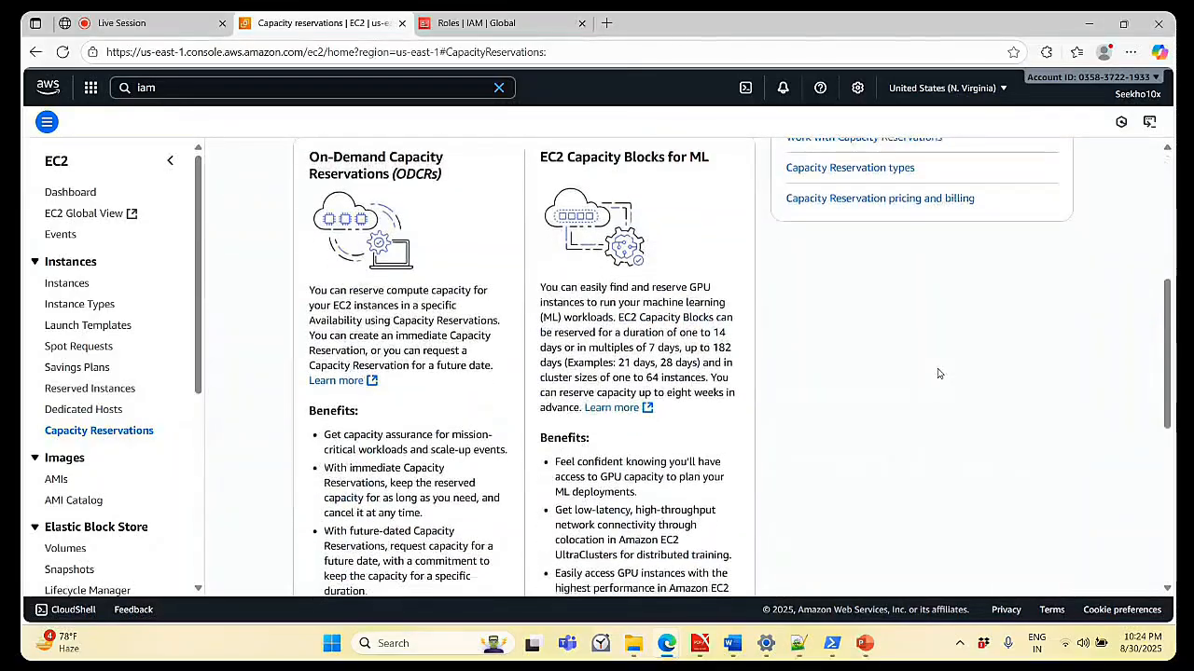
scroll(939, 373, down, 3)
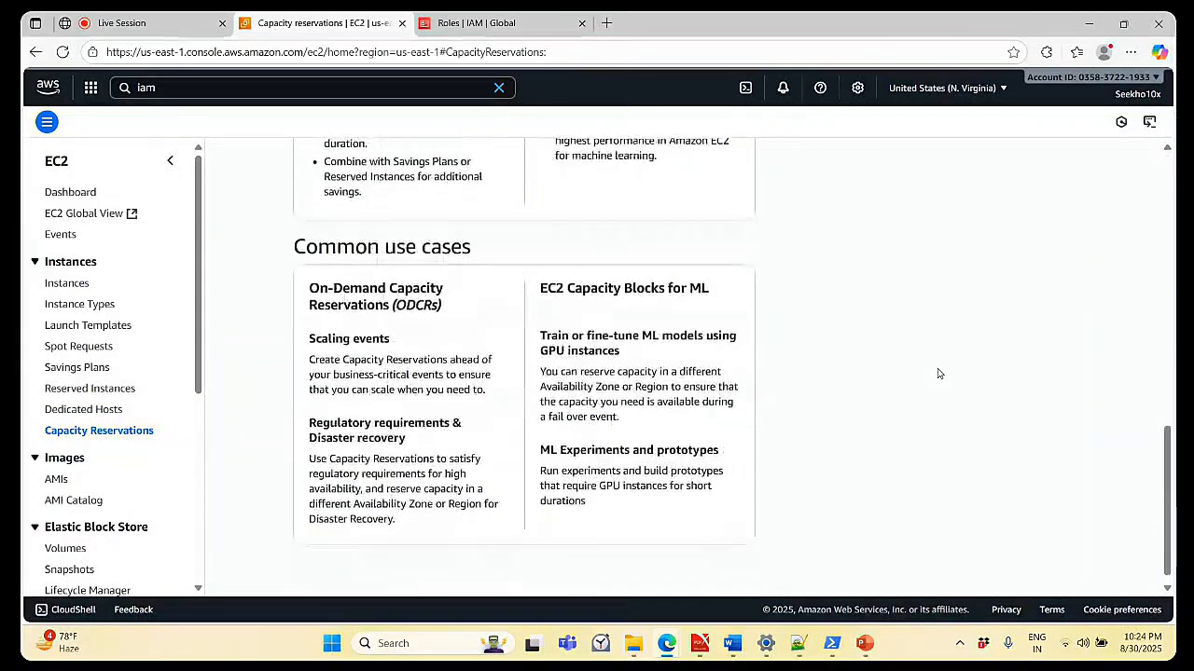
scroll(939, 373, up, 2)
scroll(939, 373, up, 8)
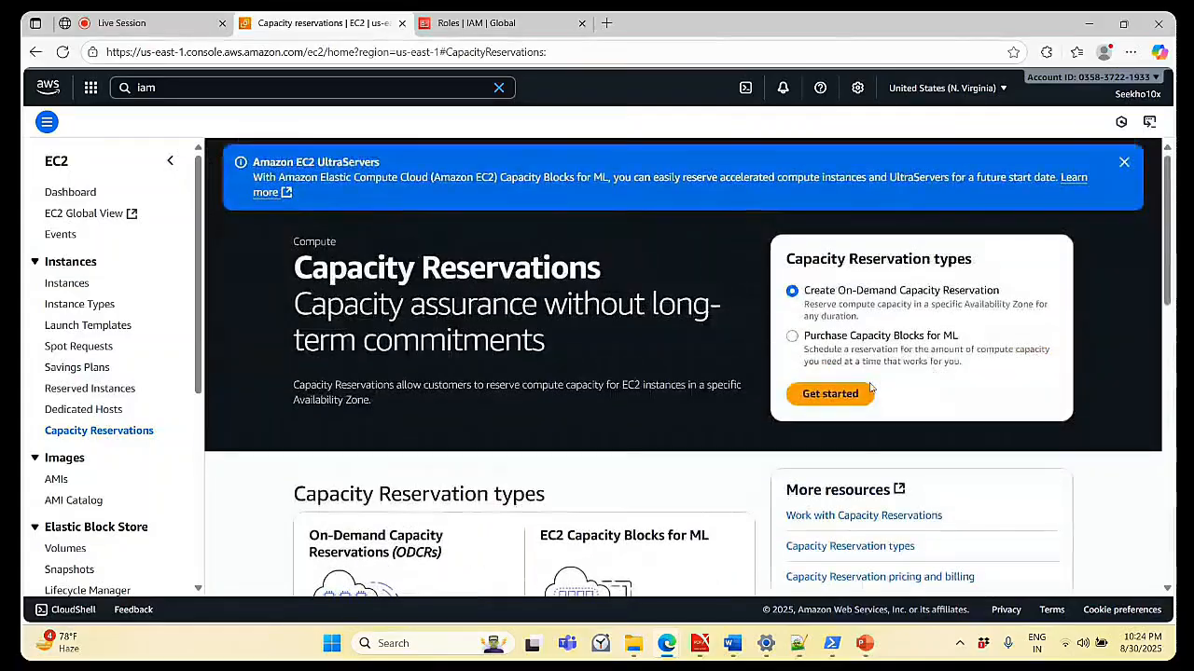
Start creating an On-Demand Capacity Reservation and set its instance type to t3a.small
click(829, 394)
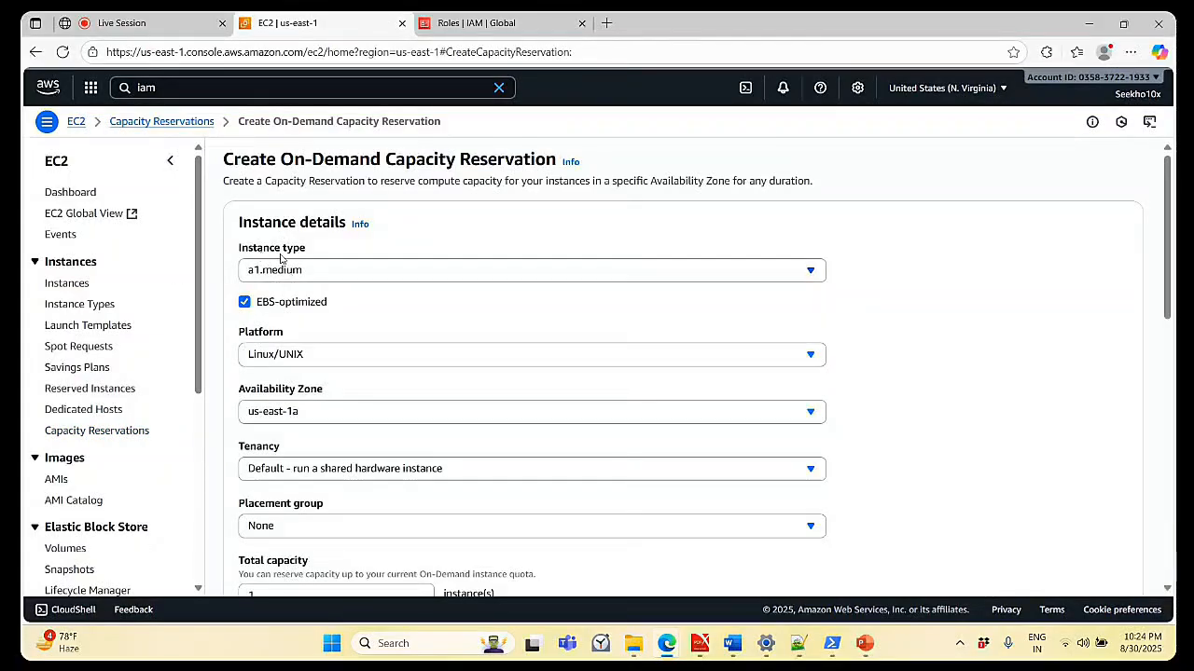
click(336, 274)
scroll(317, 419, down, 5)
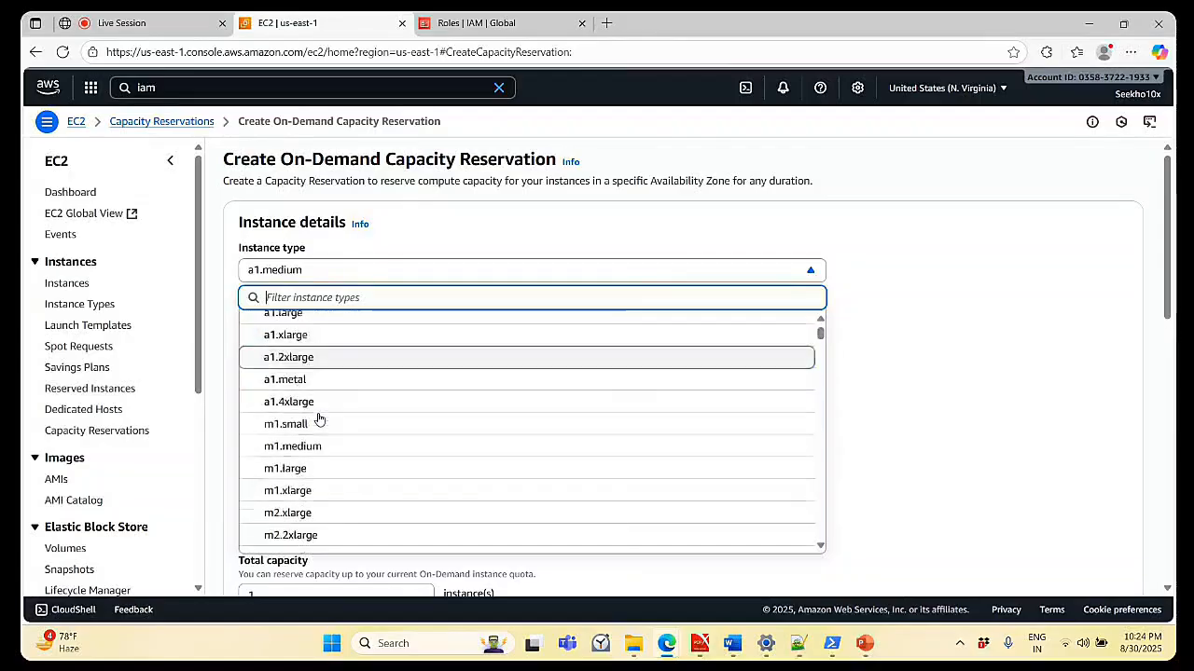
scroll(318, 419, down, 2)
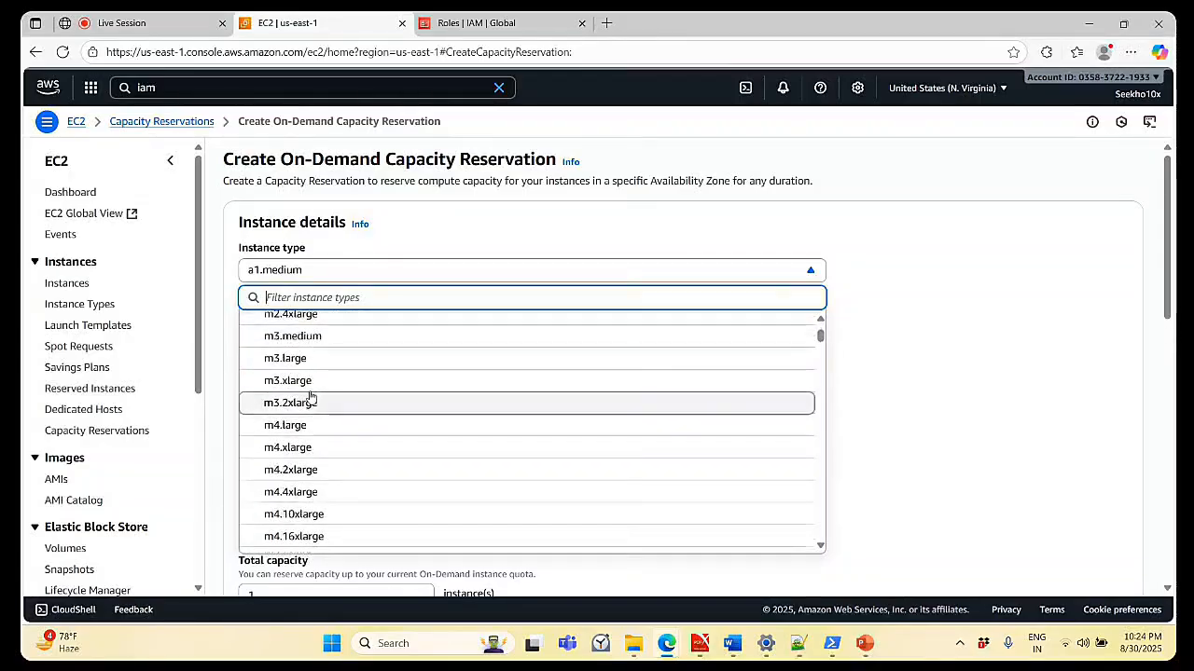
scroll(312, 401, up, 2)
scroll(301, 421, down, 10)
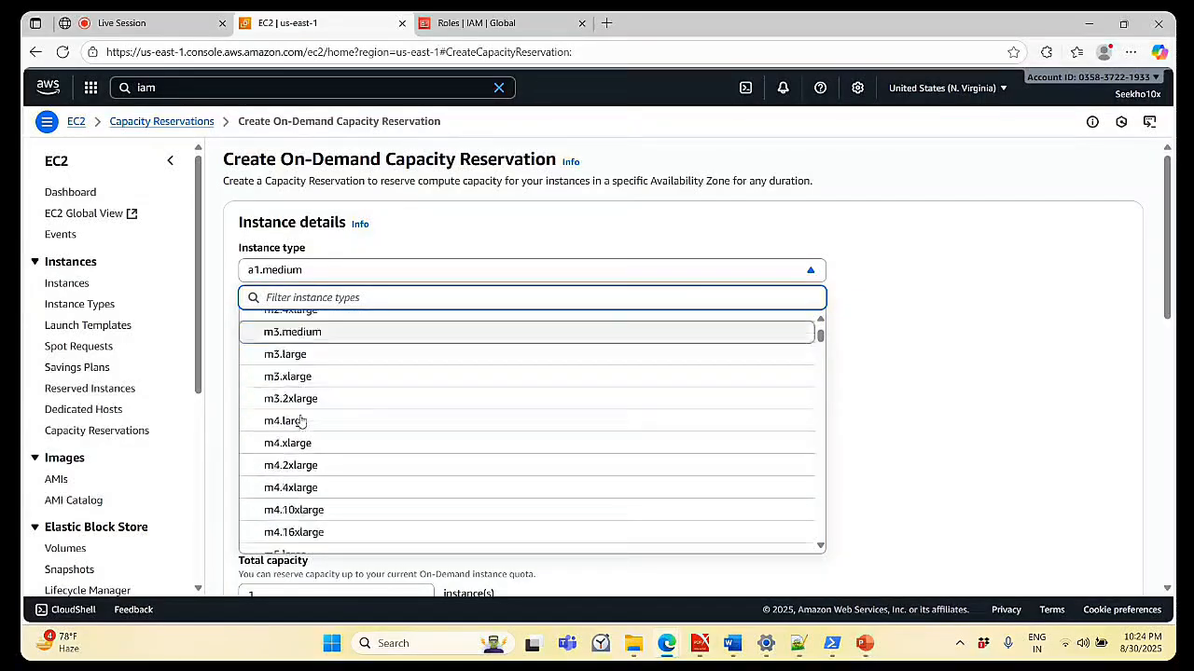
scroll(300, 421, down, 8)
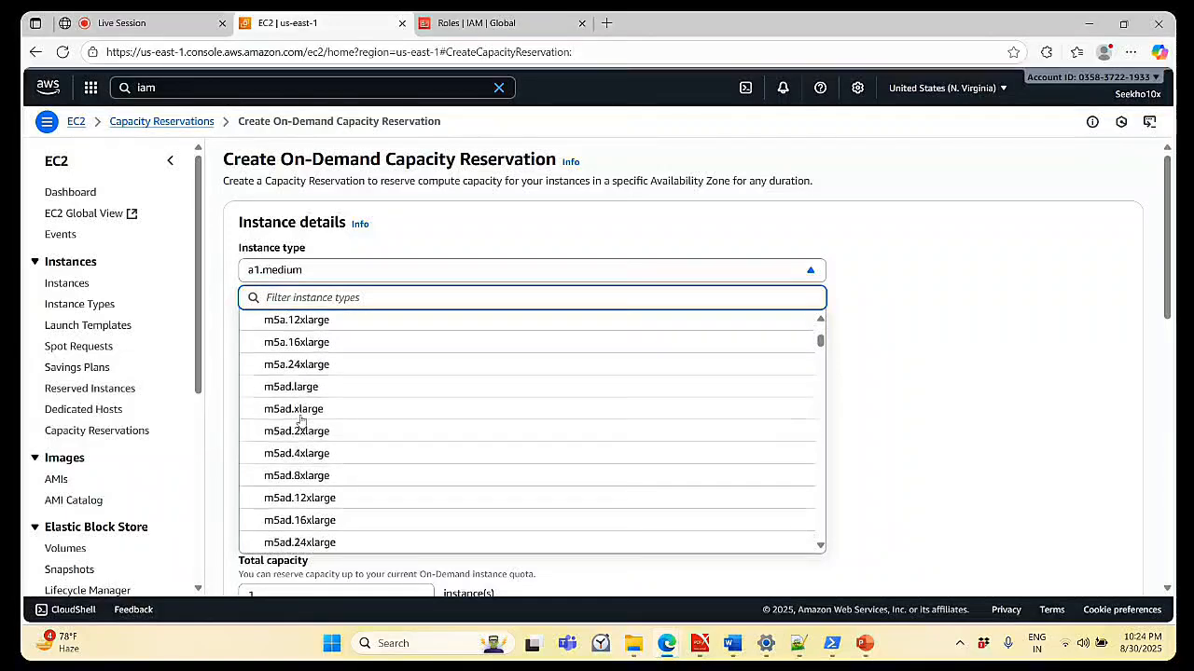
scroll(300, 421, down, 10)
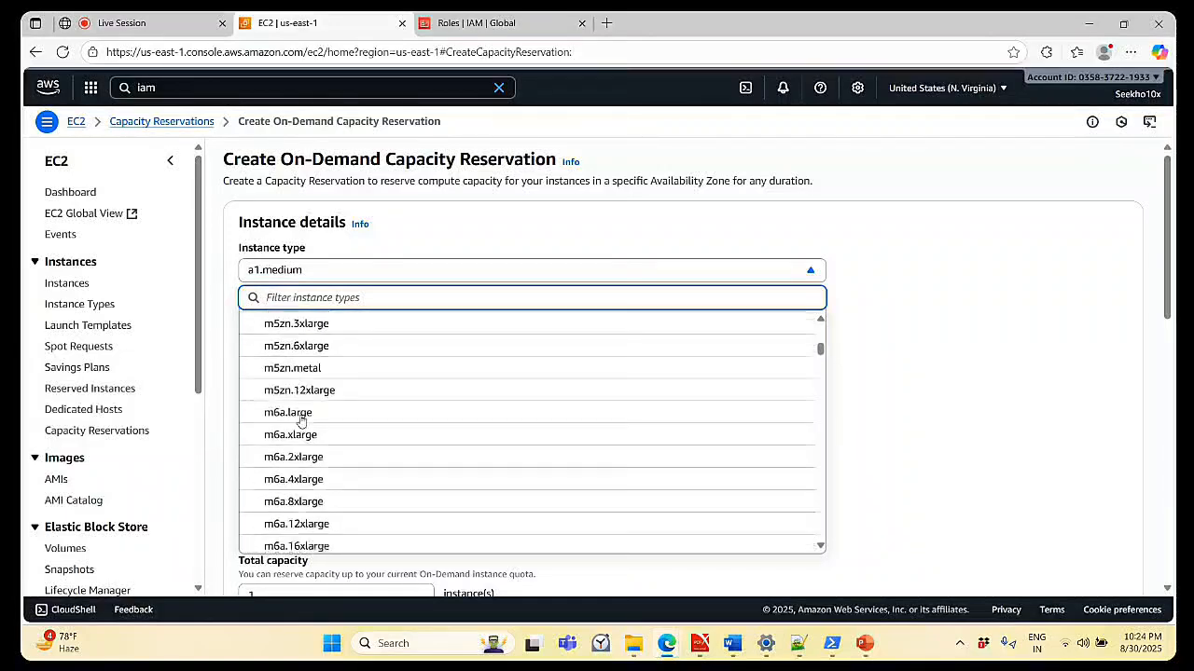
scroll(300, 421, down, 3)
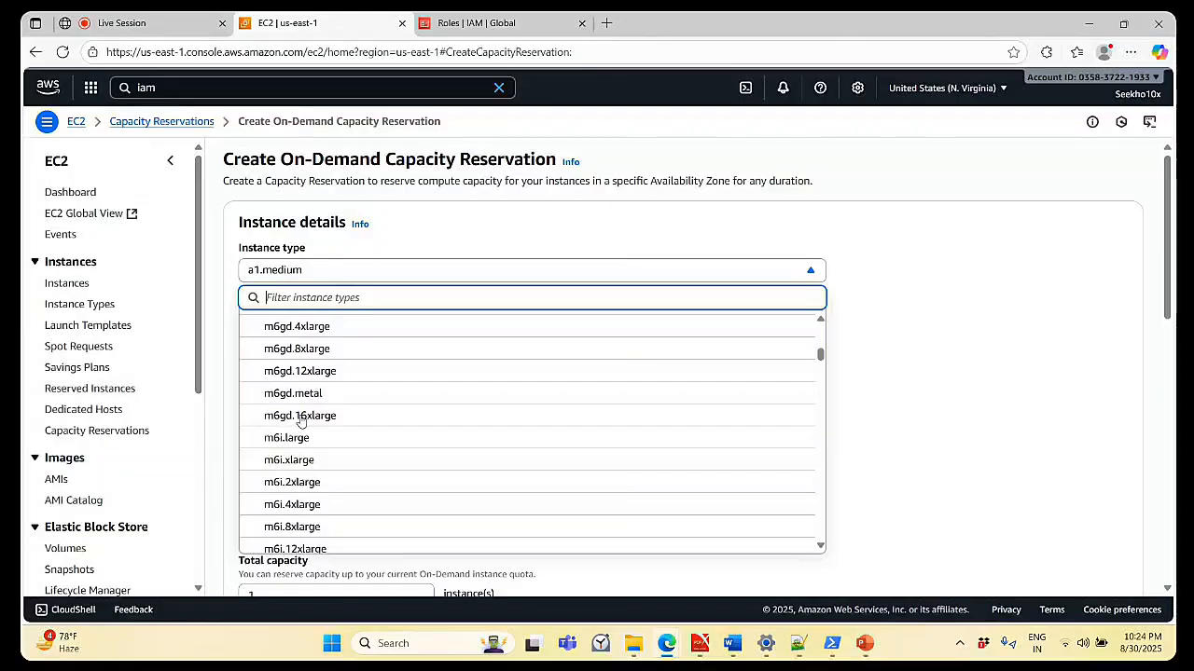
scroll(300, 420, down, 15)
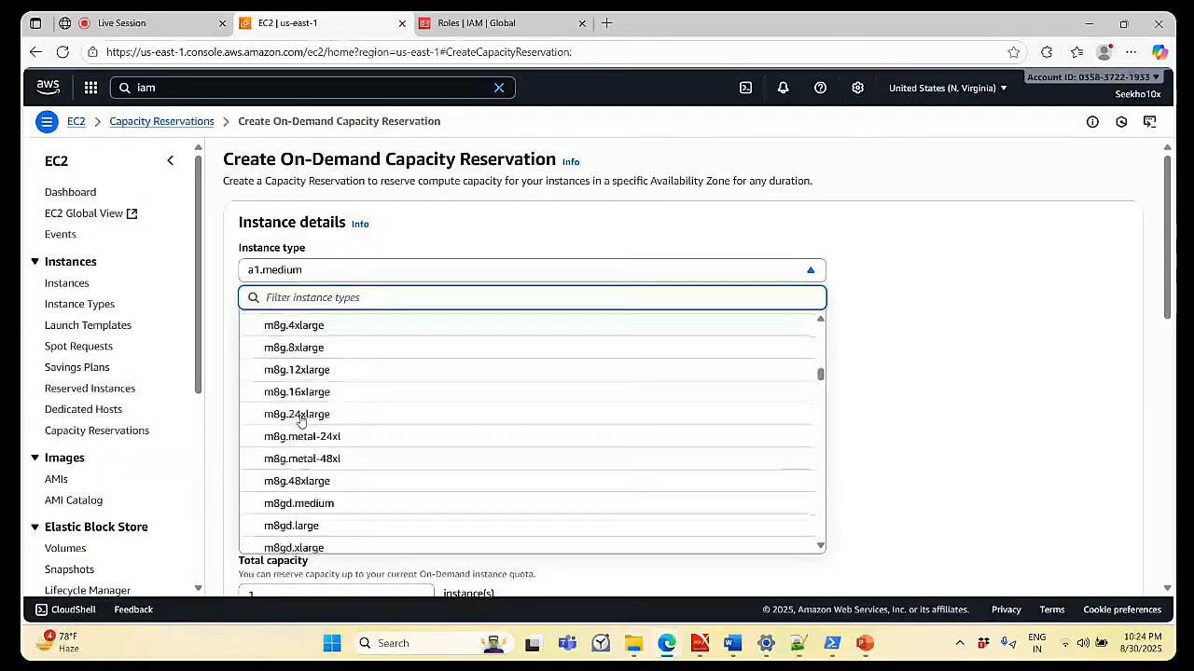
scroll(300, 421, down, 15)
scroll(374, 401, up, 3)
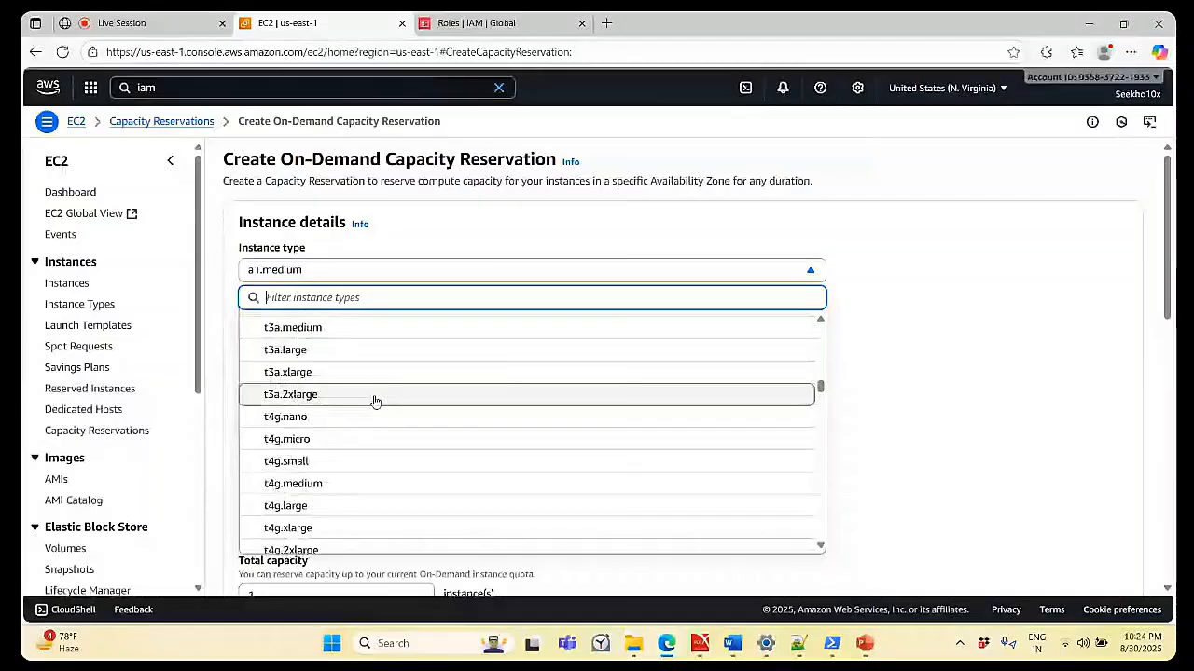
scroll(364, 466, down, 3)
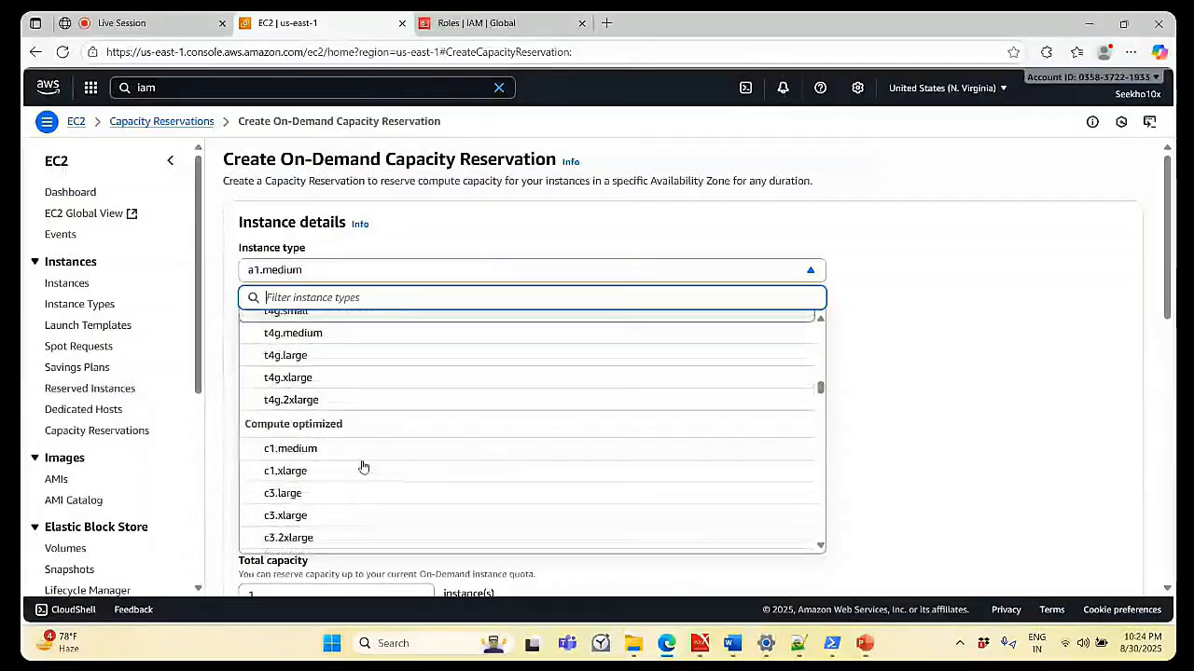
scroll(350, 443, down, 2)
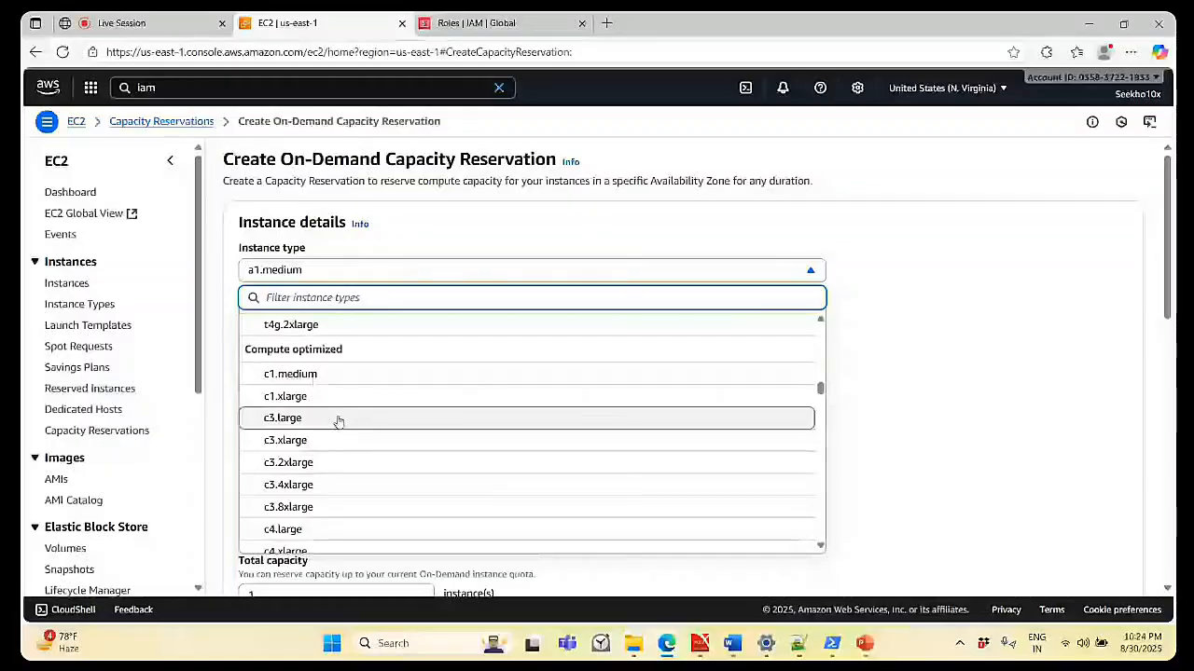
scroll(339, 423, up, 2)
scroll(338, 423, up, 3)
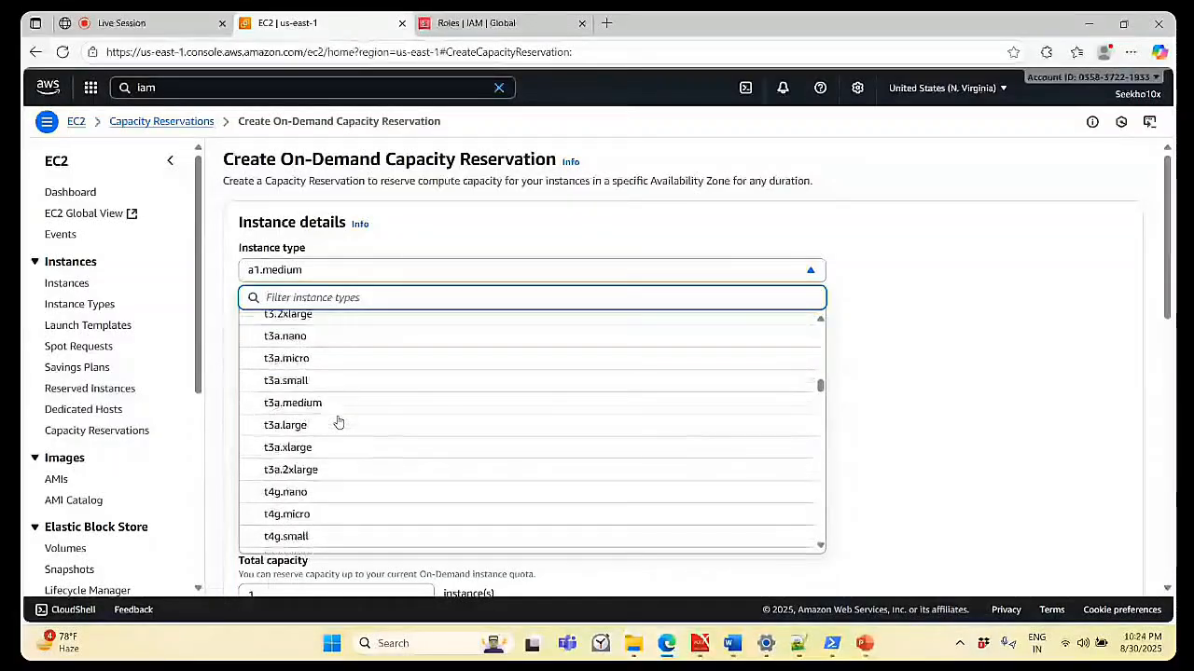
click(308, 380)
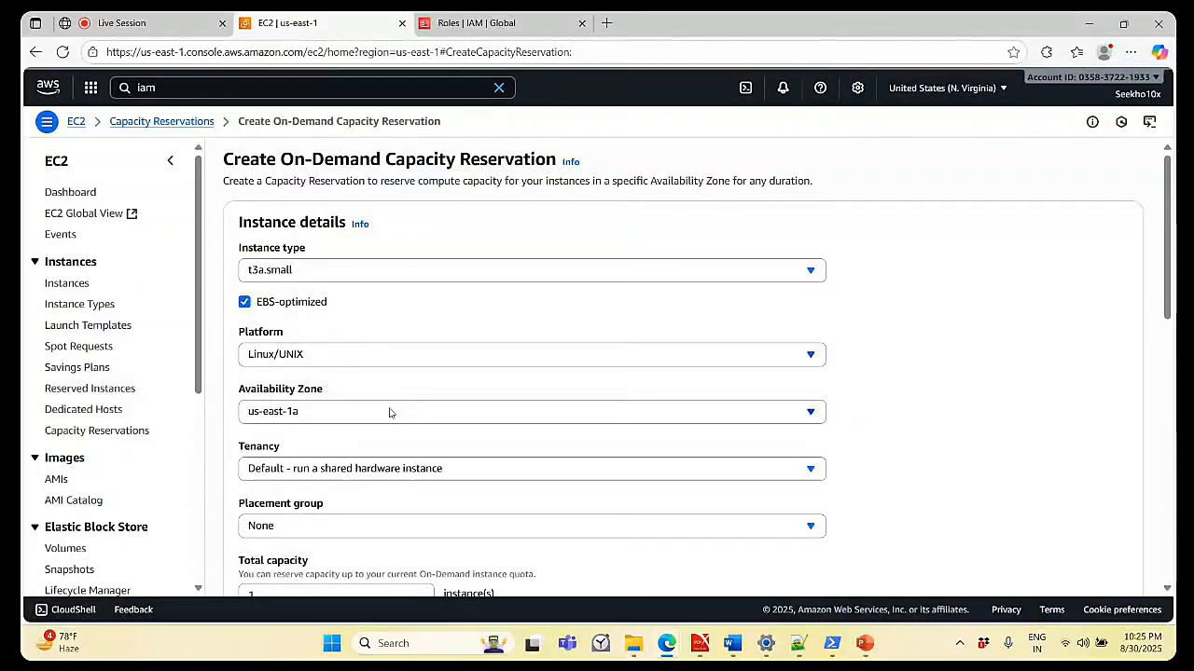
scroll(390, 411, down, 3)
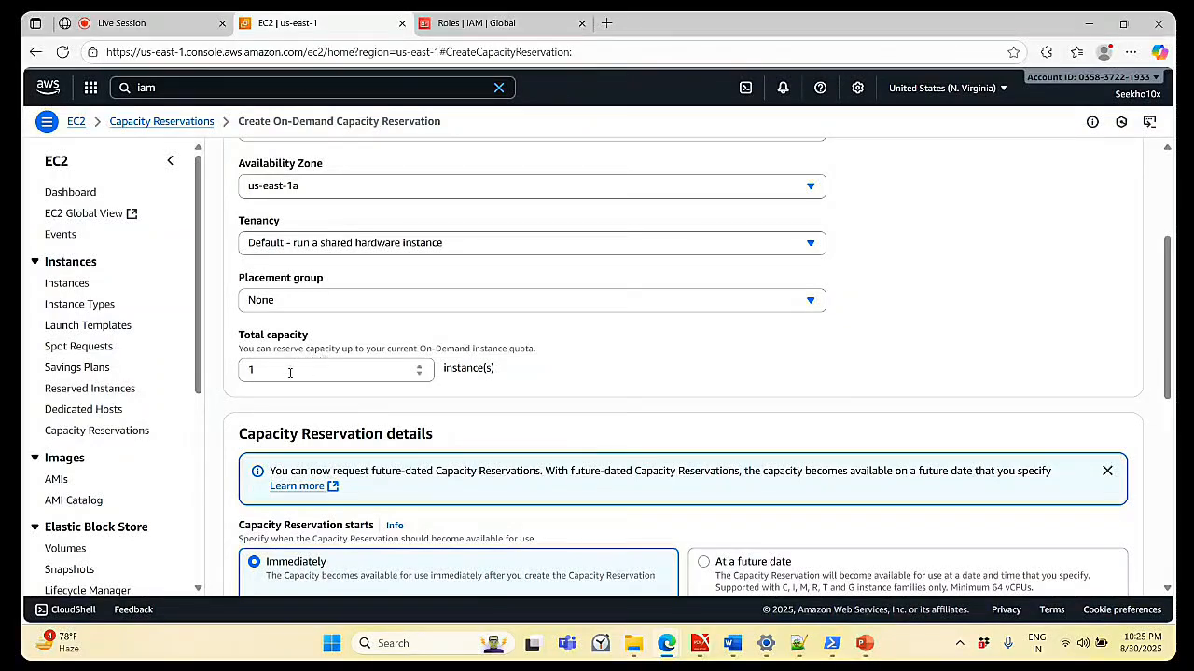
Review the On-Demand Capacity Reservation form from placement group and total capacity to start and end options, instance eligibility and tags
click(301, 301)
click(300, 301)
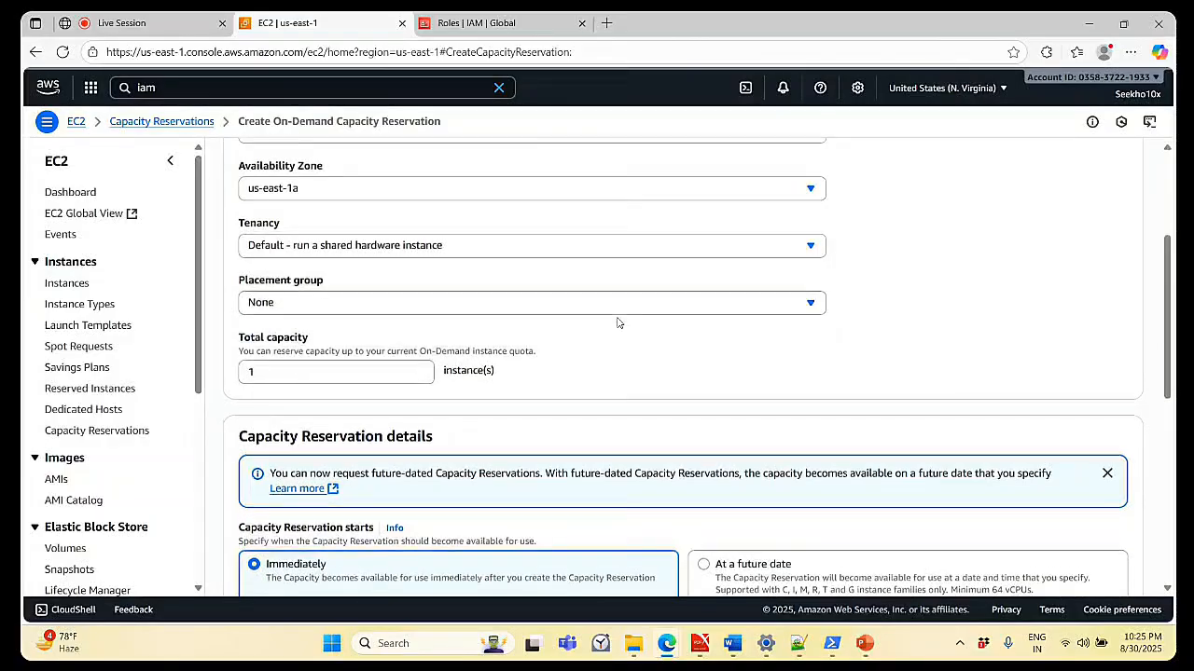
scroll(618, 321, up, 3)
scroll(617, 322, down, 3)
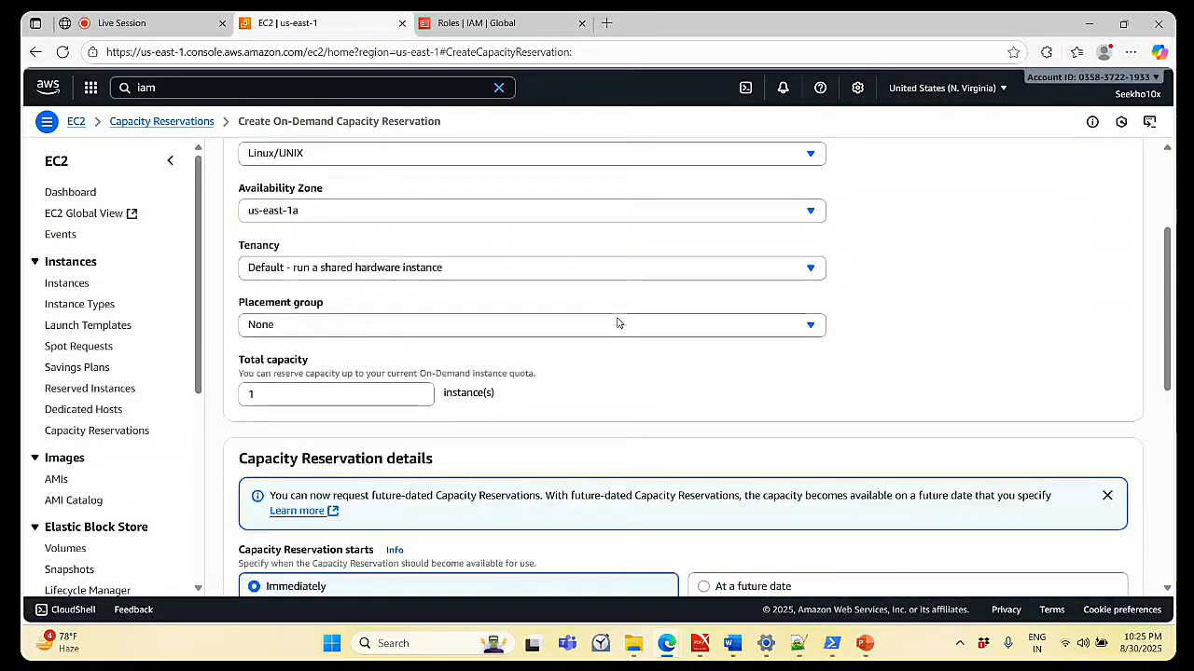
scroll(617, 323, up, 3)
scroll(617, 323, down, 1)
scroll(617, 323, down, 1)
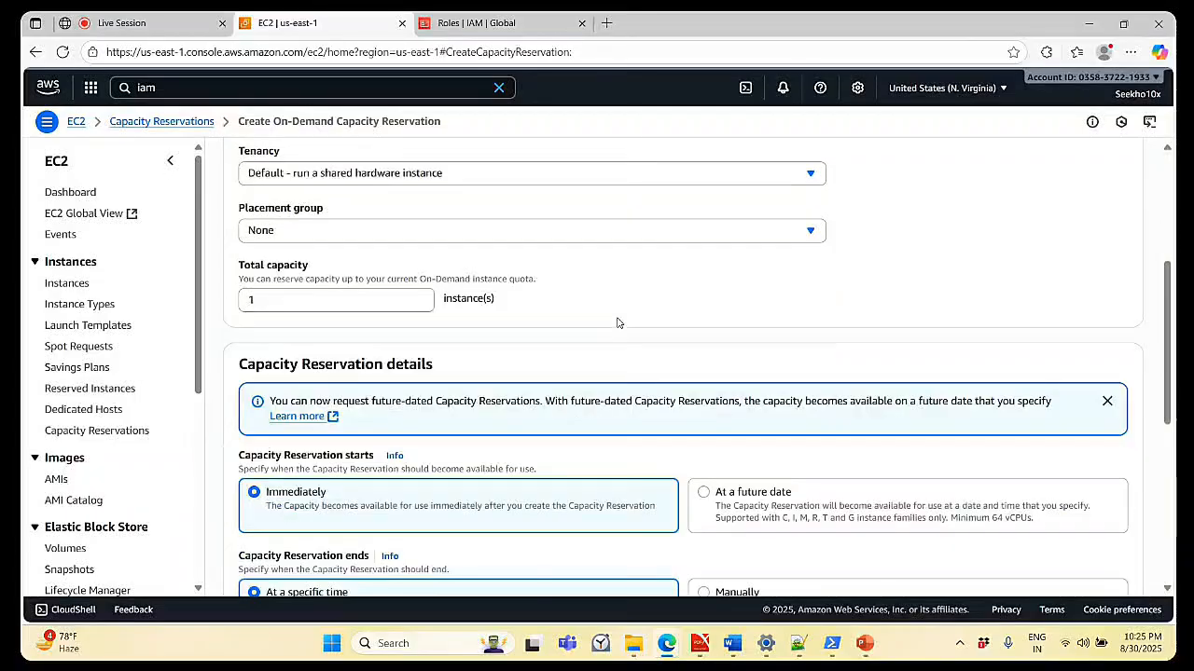
scroll(617, 323, down, 1)
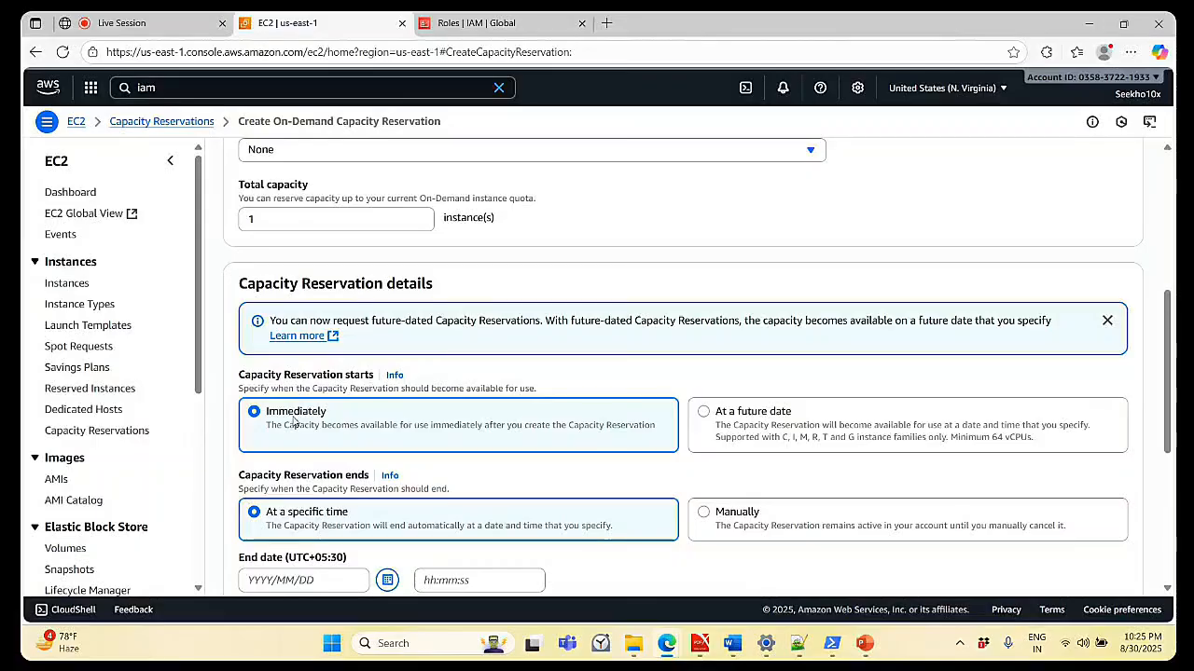
scroll(294, 422, down, 1)
scroll(294, 422, down, 1)
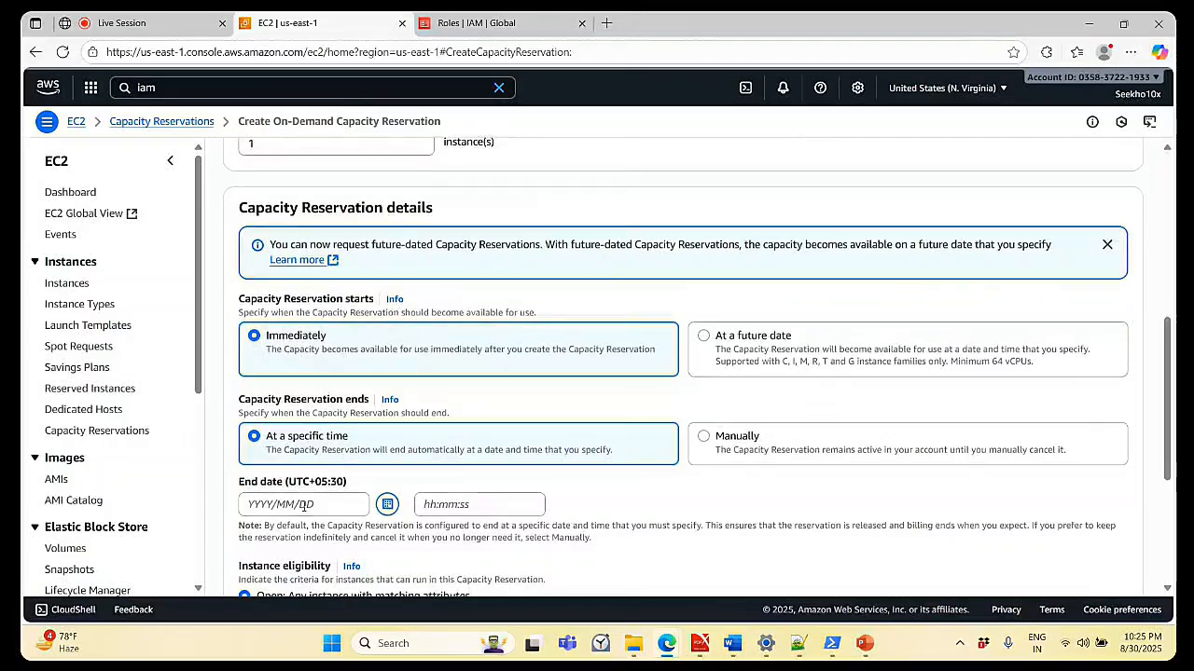
scroll(304, 504, down, 2)
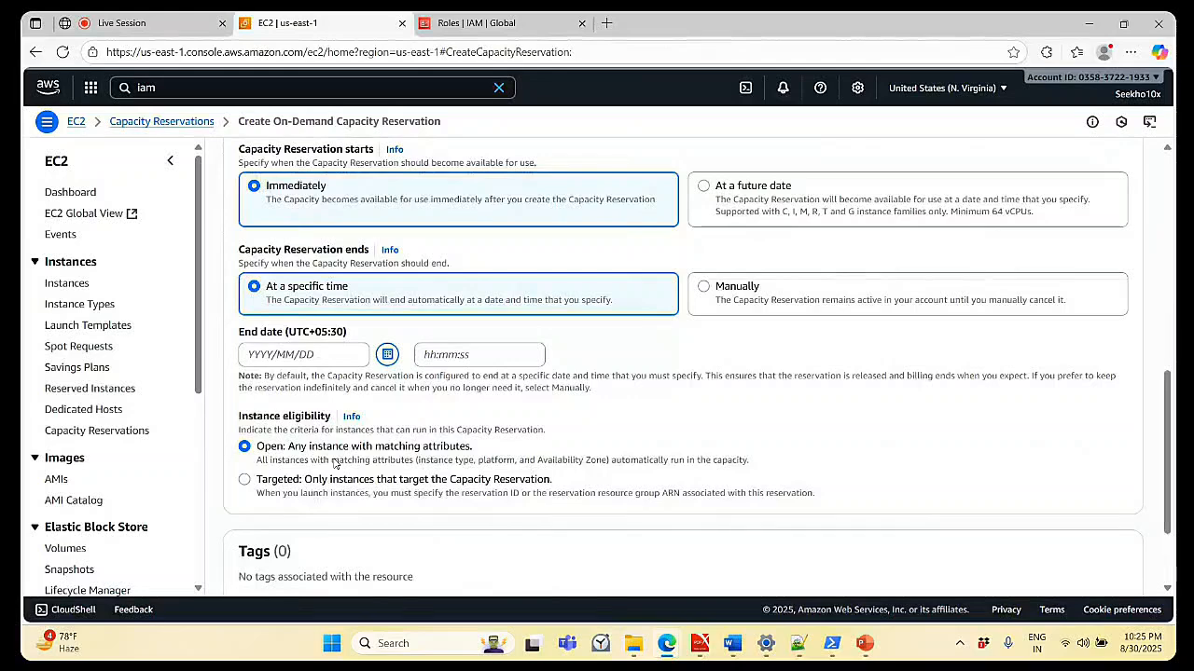
scroll(334, 464, down, 2)
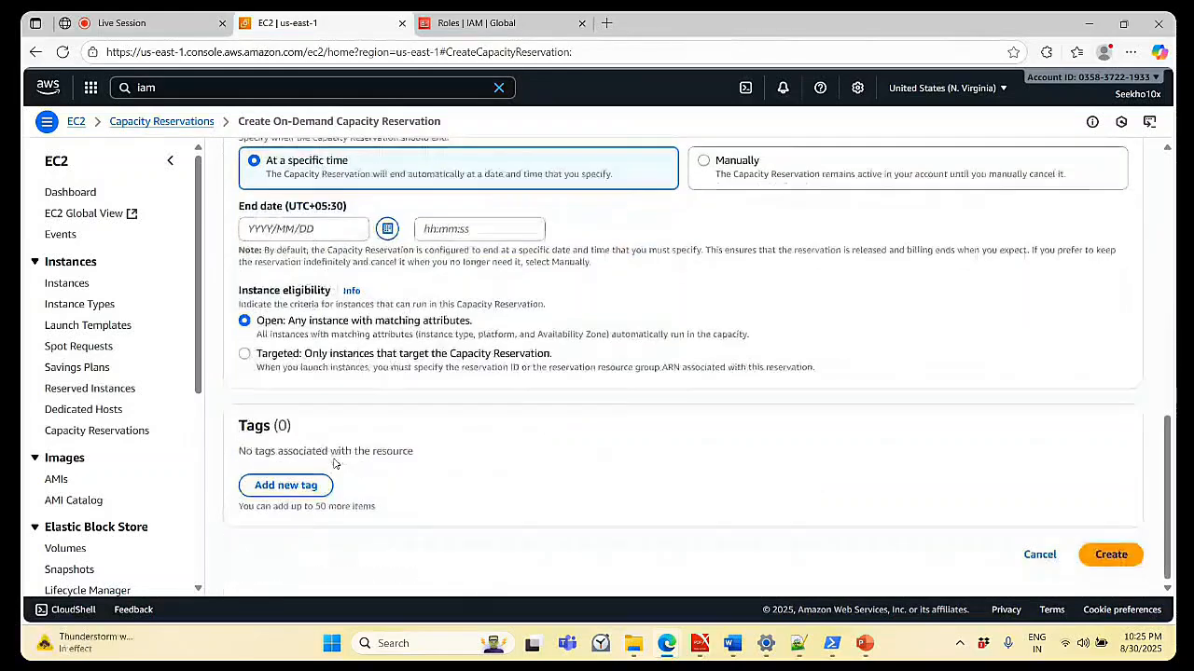
scroll(334, 463, up, 6)
scroll(334, 464, up, 2)
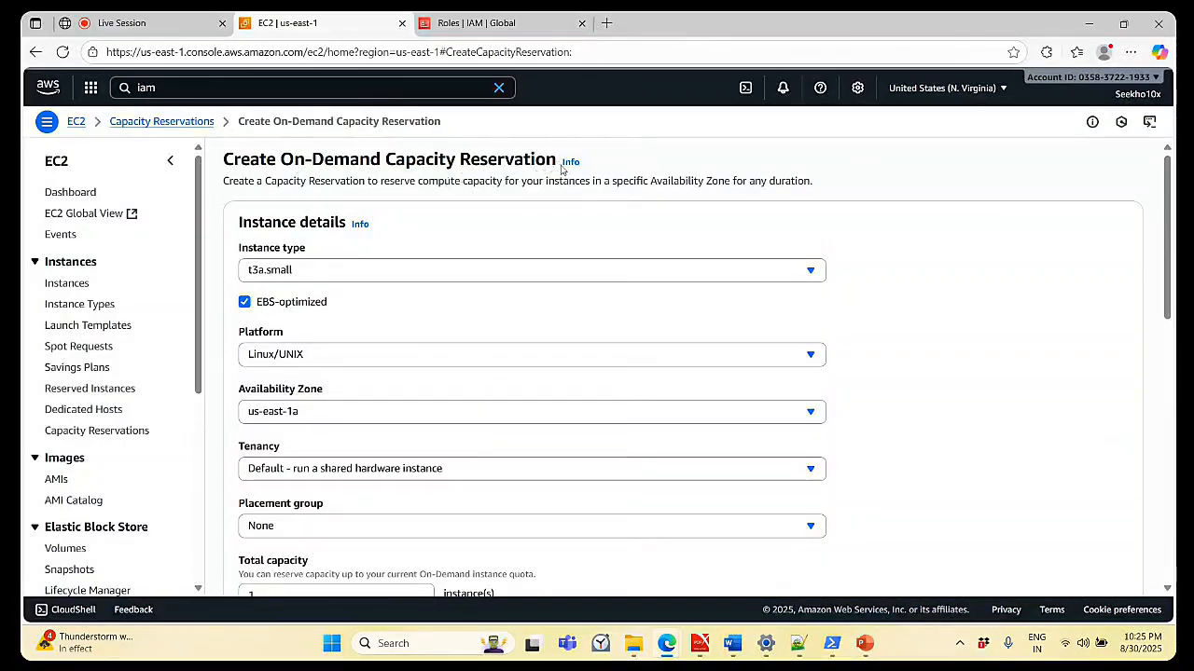
Highlight the Create On-Demand Capacity Reservation heading and recheck the instance details and the reservation's start and end options
drag(558, 161, 224, 159)
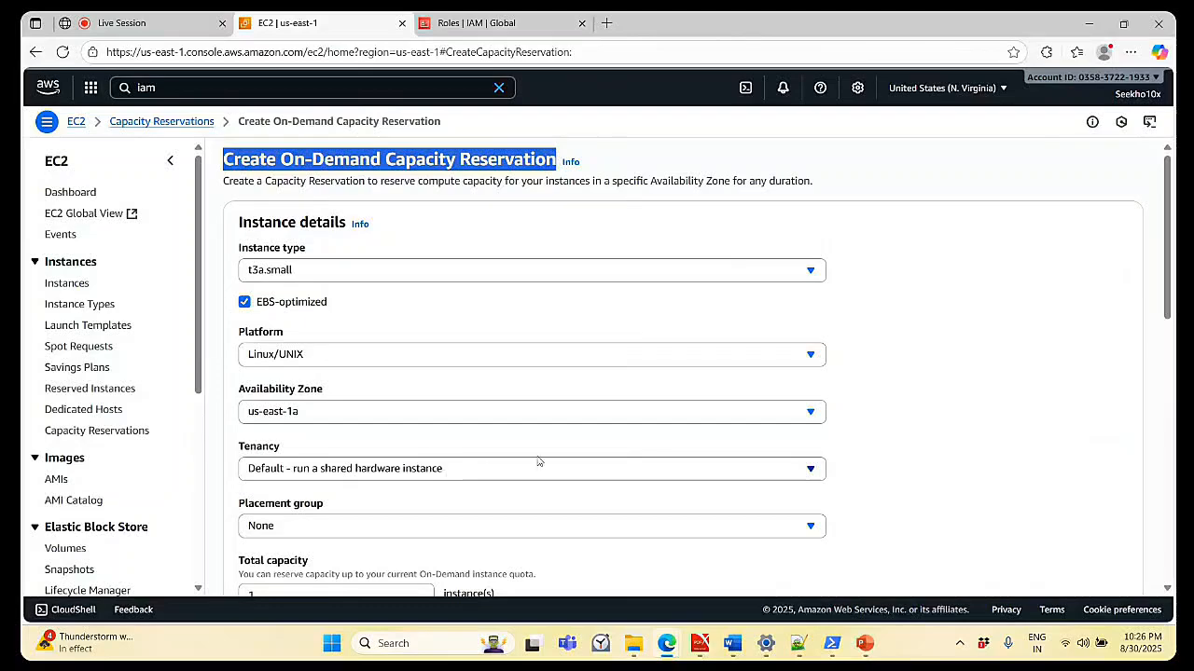
scroll(643, 443, down, 1)
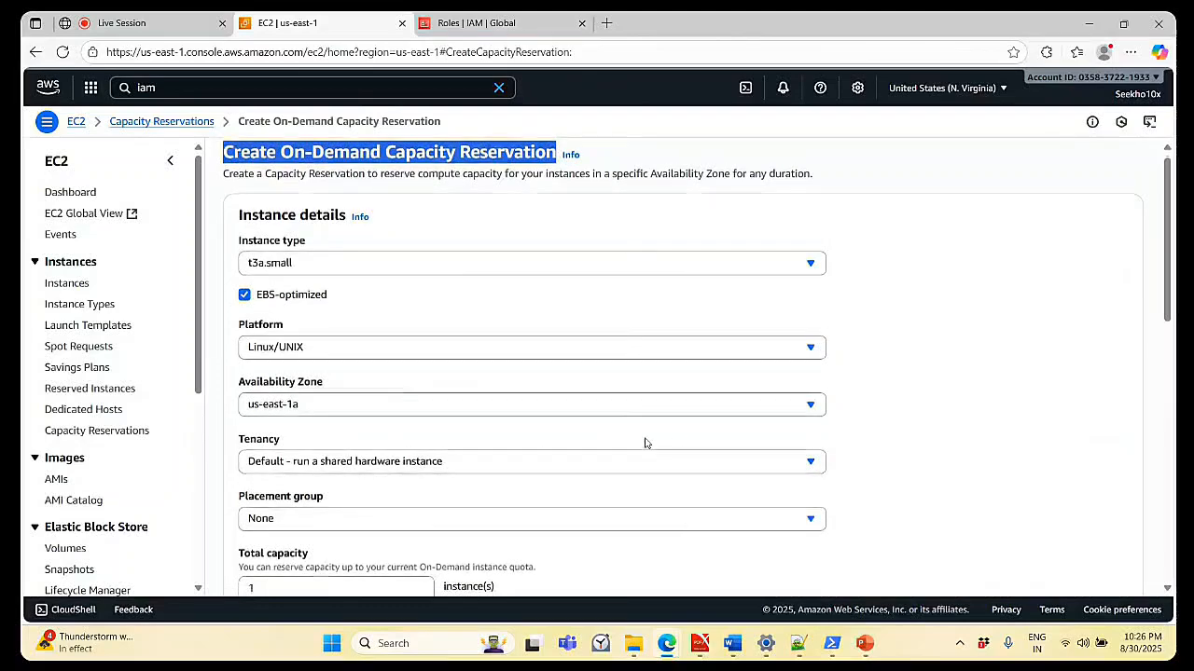
scroll(644, 443, down, 3)
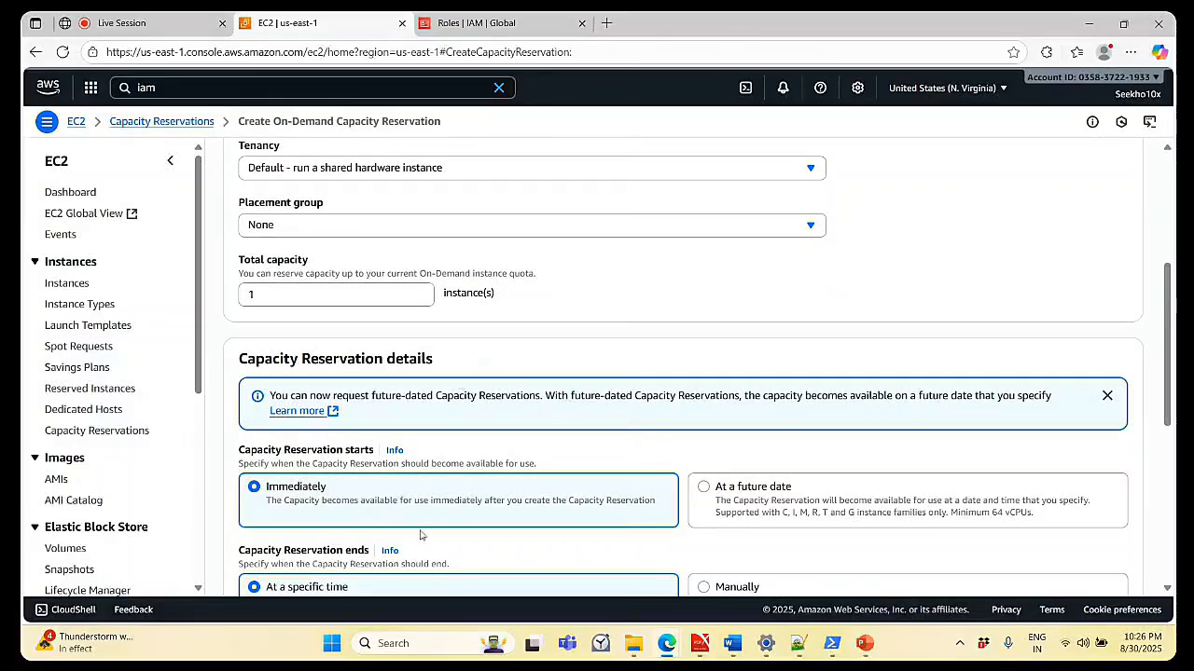
scroll(466, 457, down, 2)
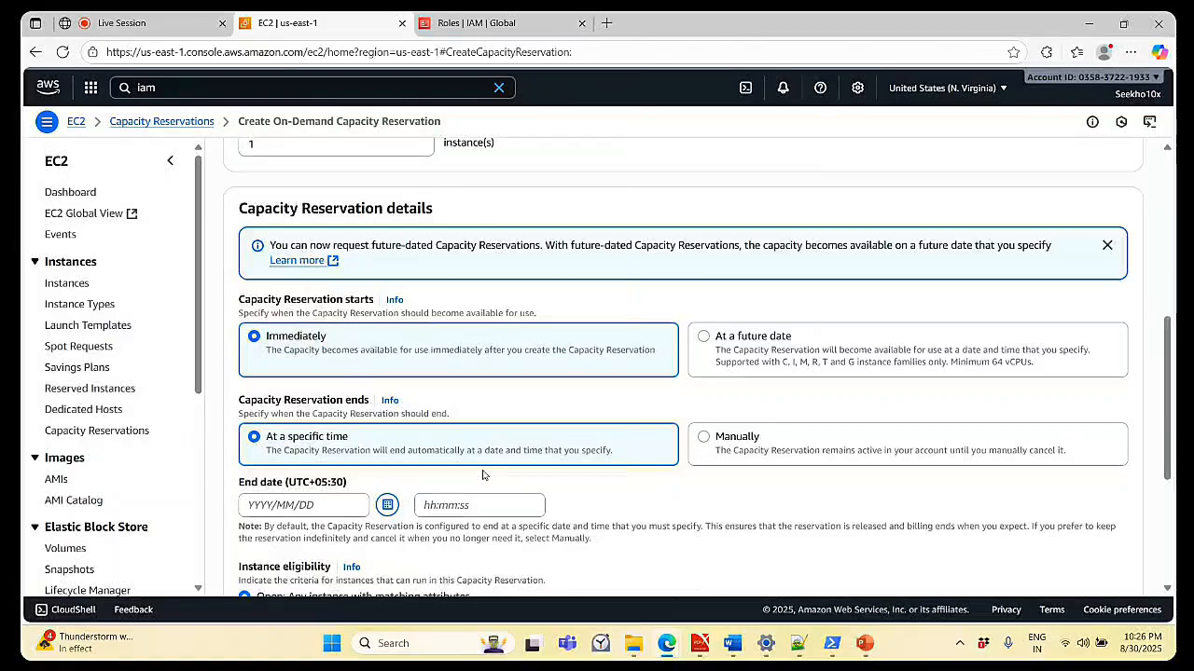
scroll(481, 471, down, 1)
scroll(482, 475, up, 3)
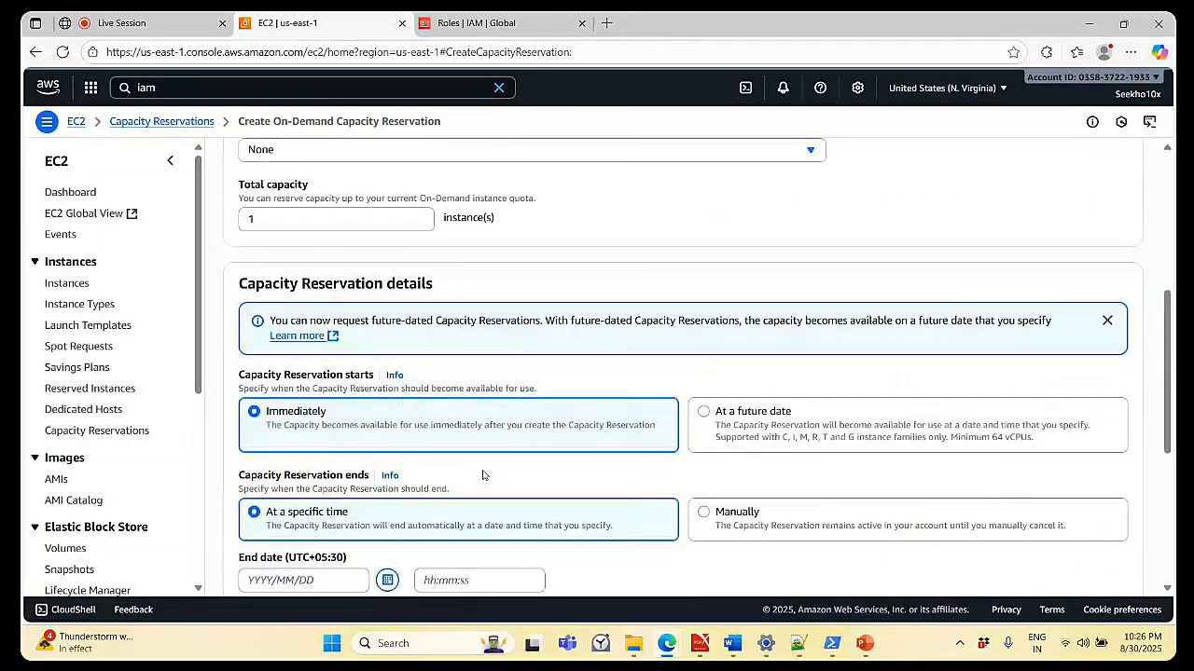
scroll(927, 330, up, 5)
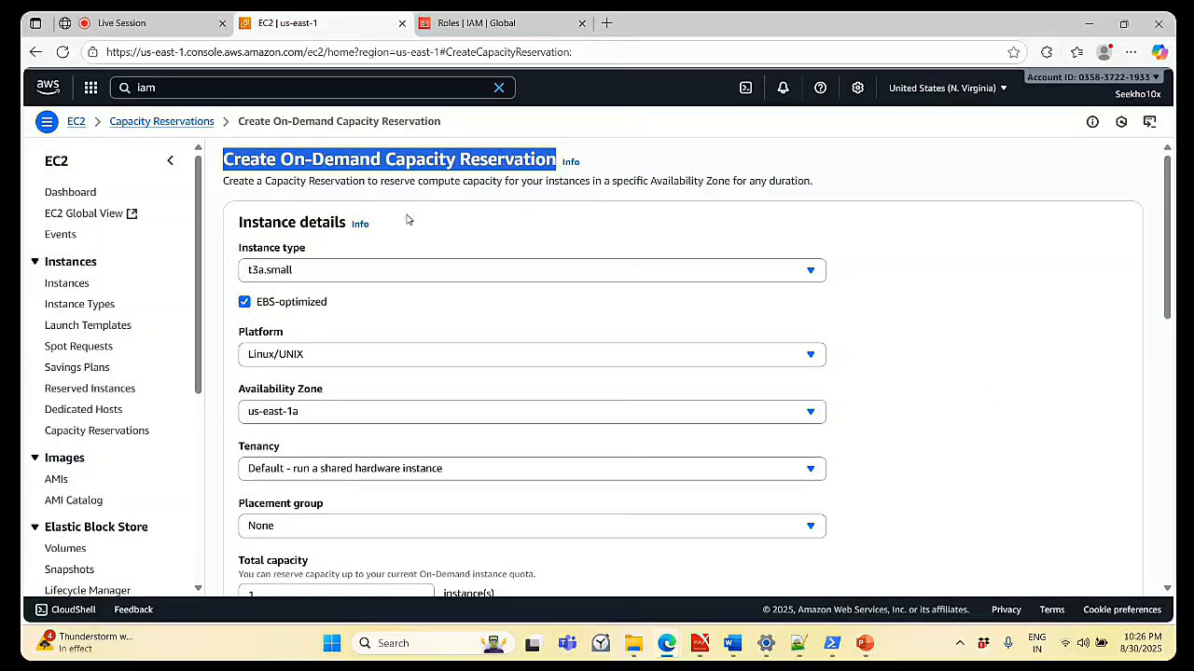
Leave the reservation form uncreated and compare the Spot Requests and Capacity Reservations pages, including the actions available for the selected c7i-flex.large Spot request
click(78, 347)
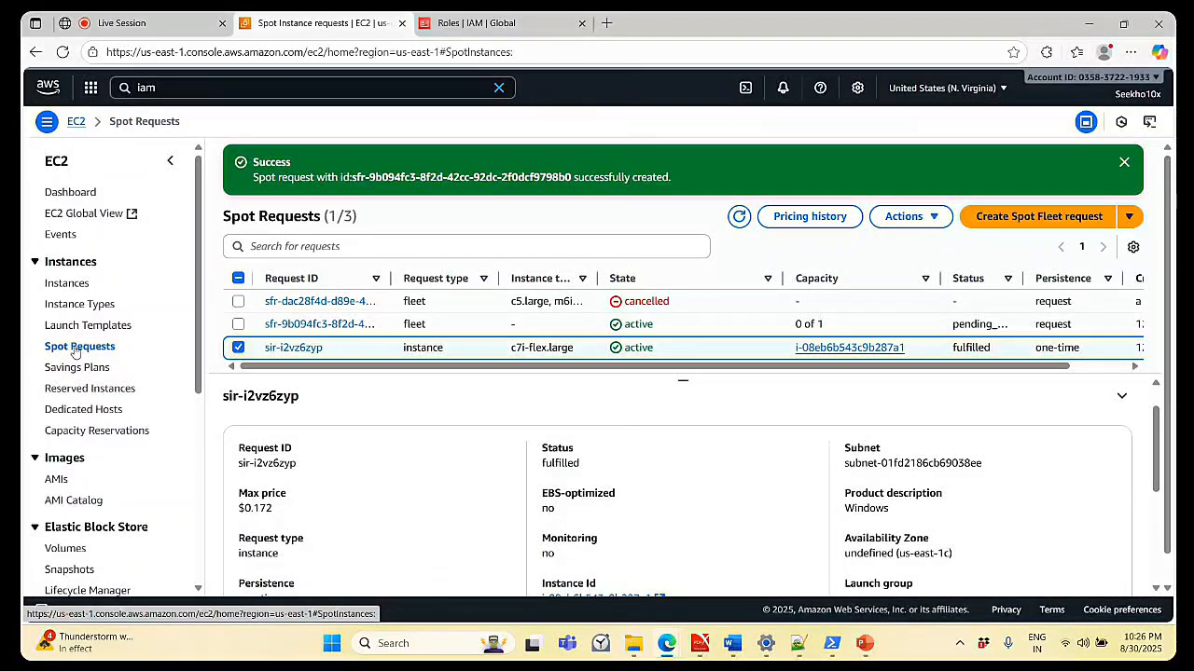
click(89, 432)
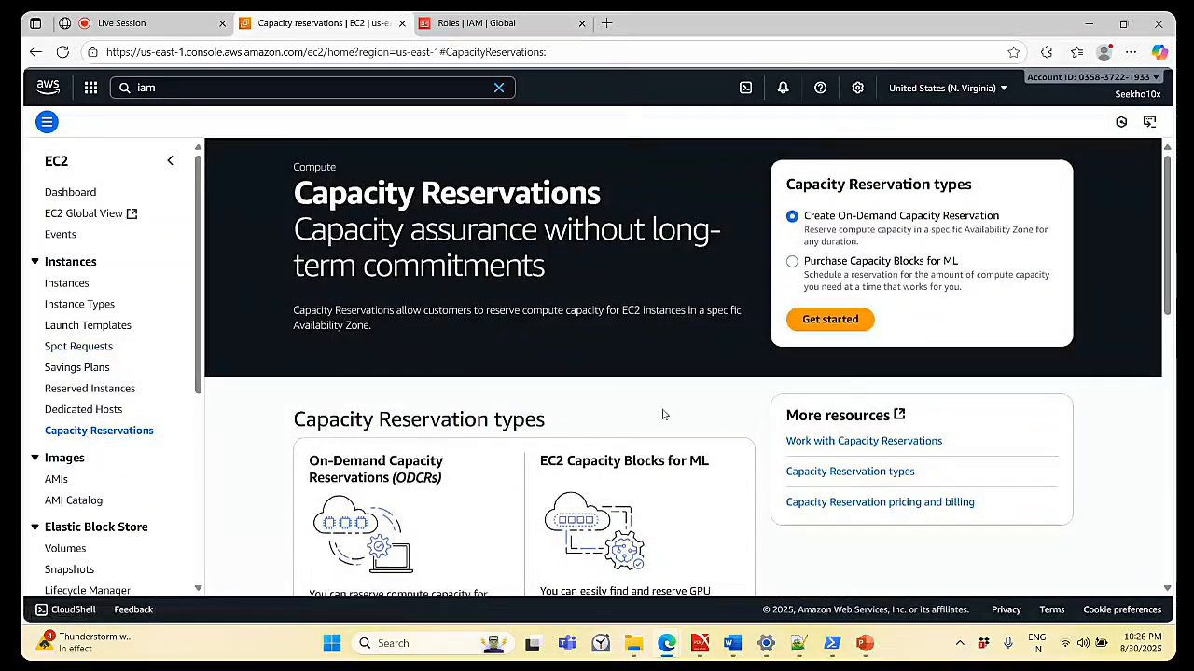
scroll(664, 414, down, 3)
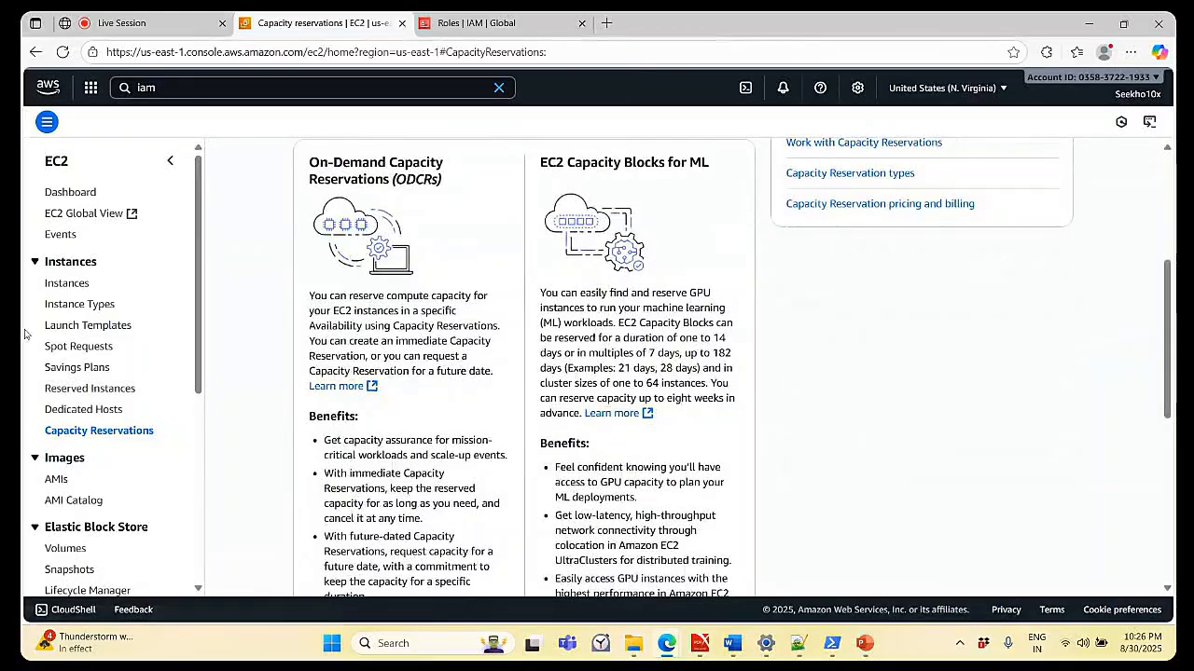
click(59, 347)
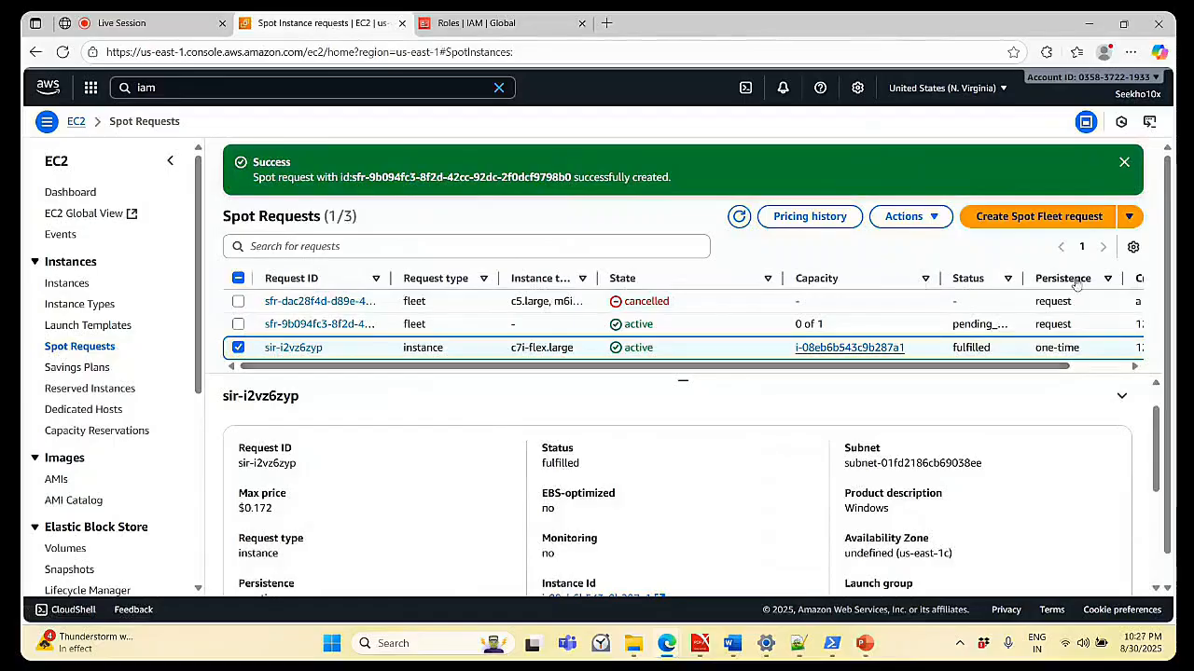
click(922, 221)
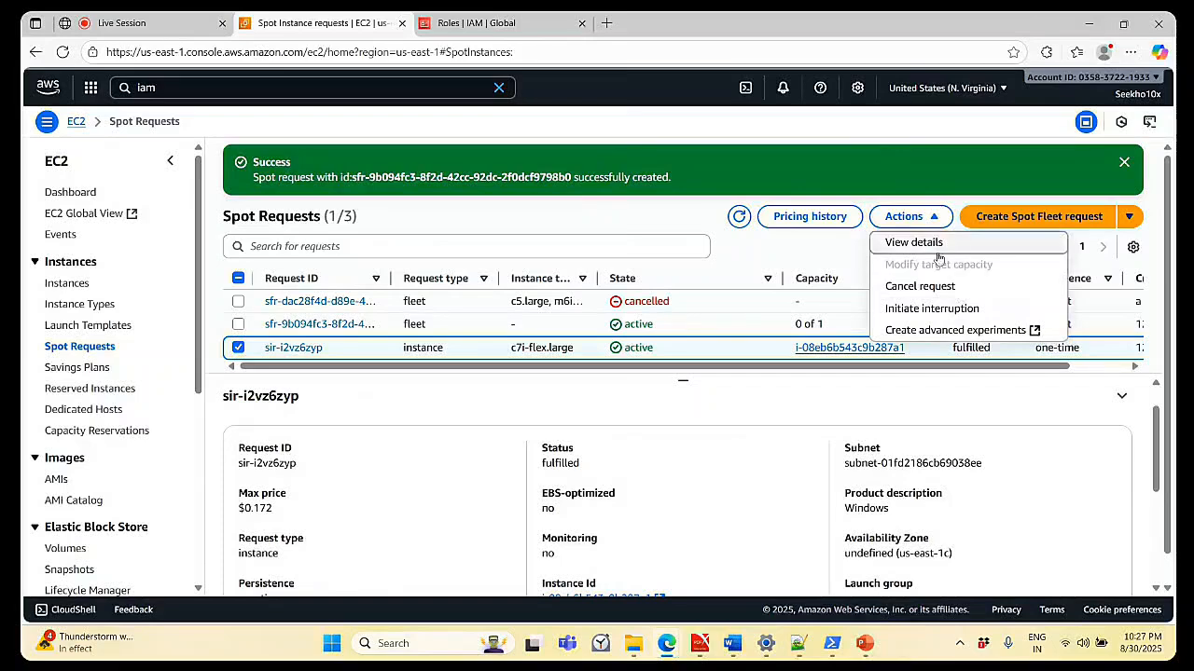
click(131, 431)
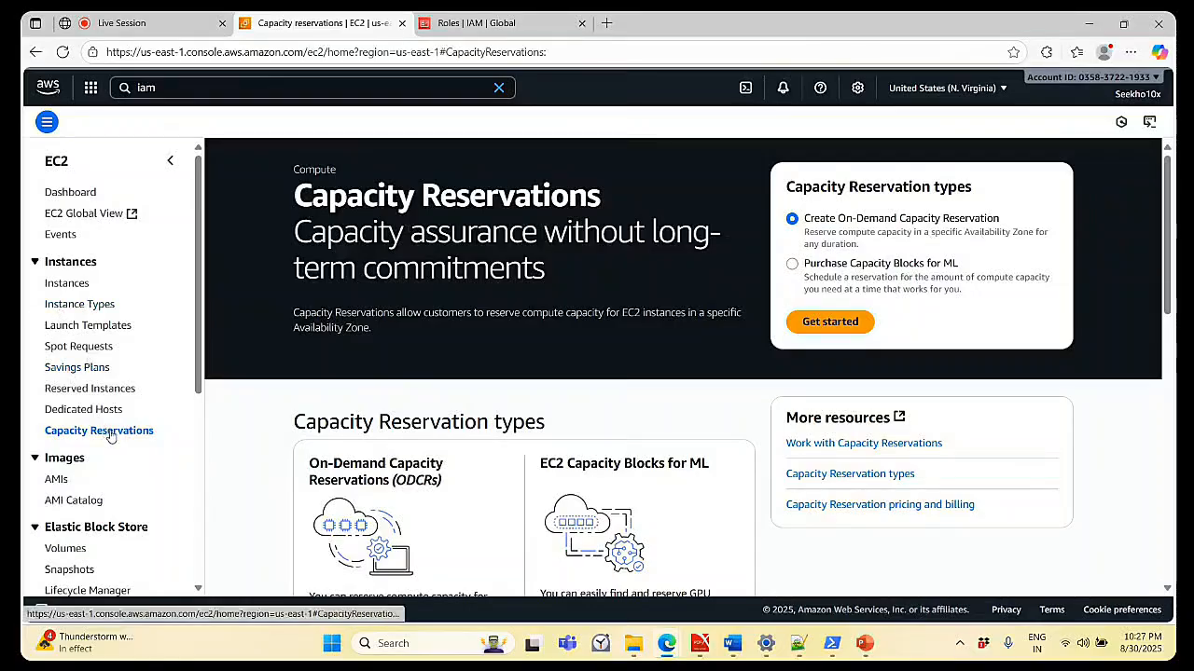
click(96, 347)
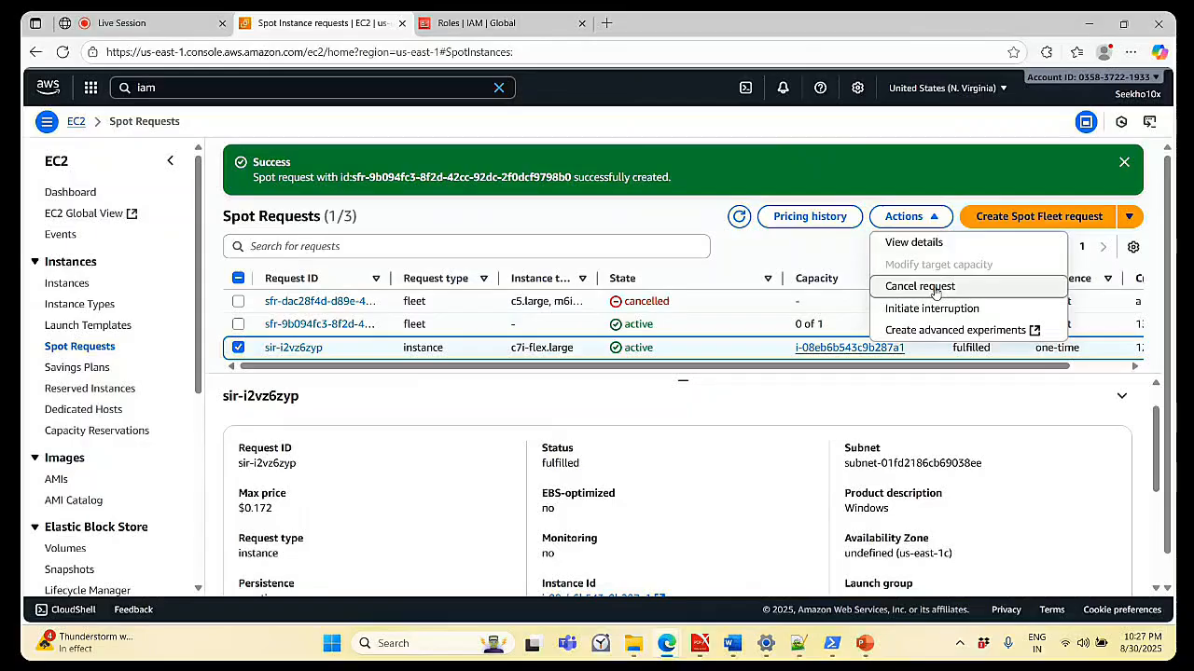
Refresh the EC2 instances list, select the running c7i-flex.large instance and view its network columns
click(67, 283)
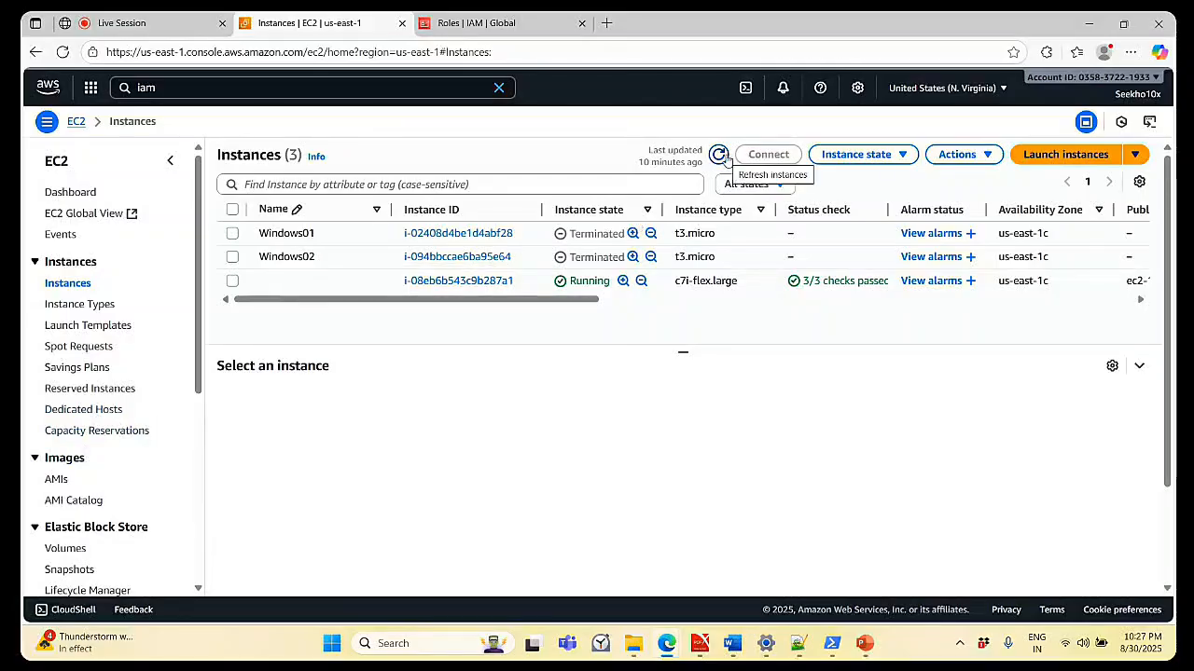
click(724, 156)
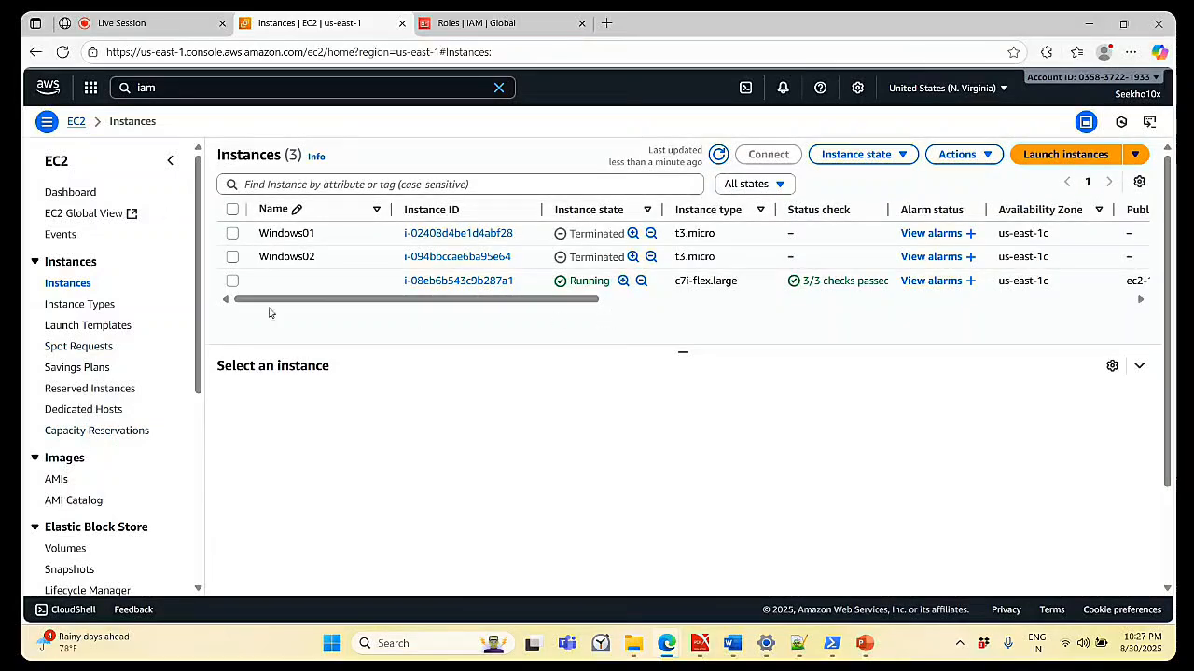
click(232, 280)
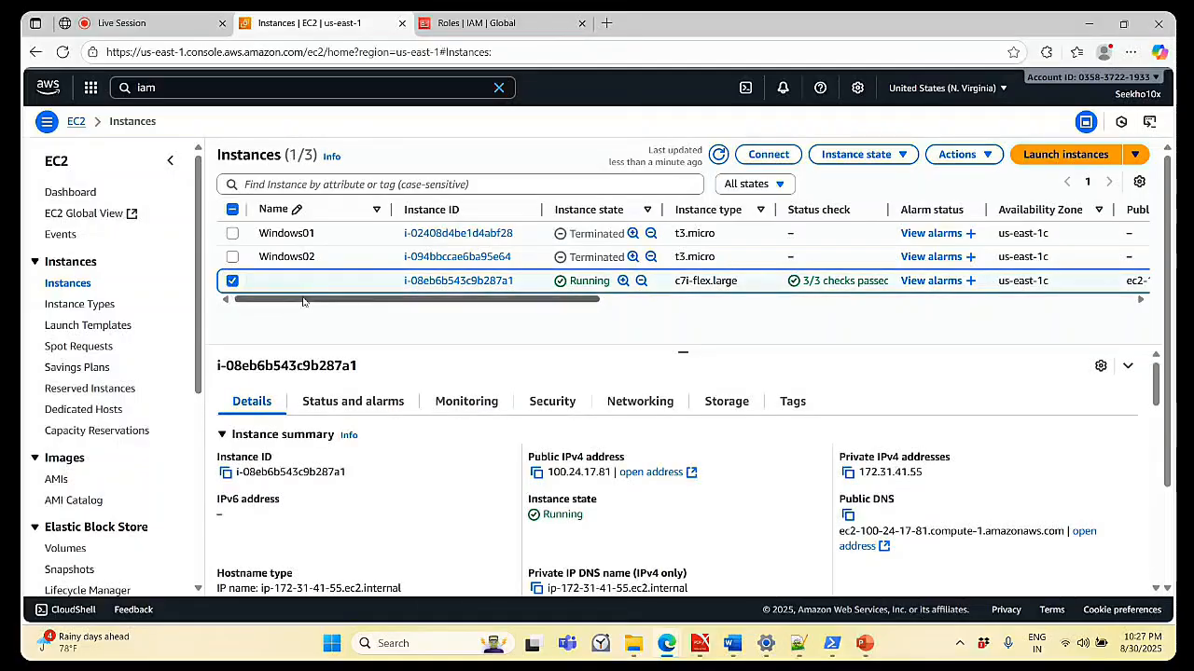
drag(303, 300, 537, 365)
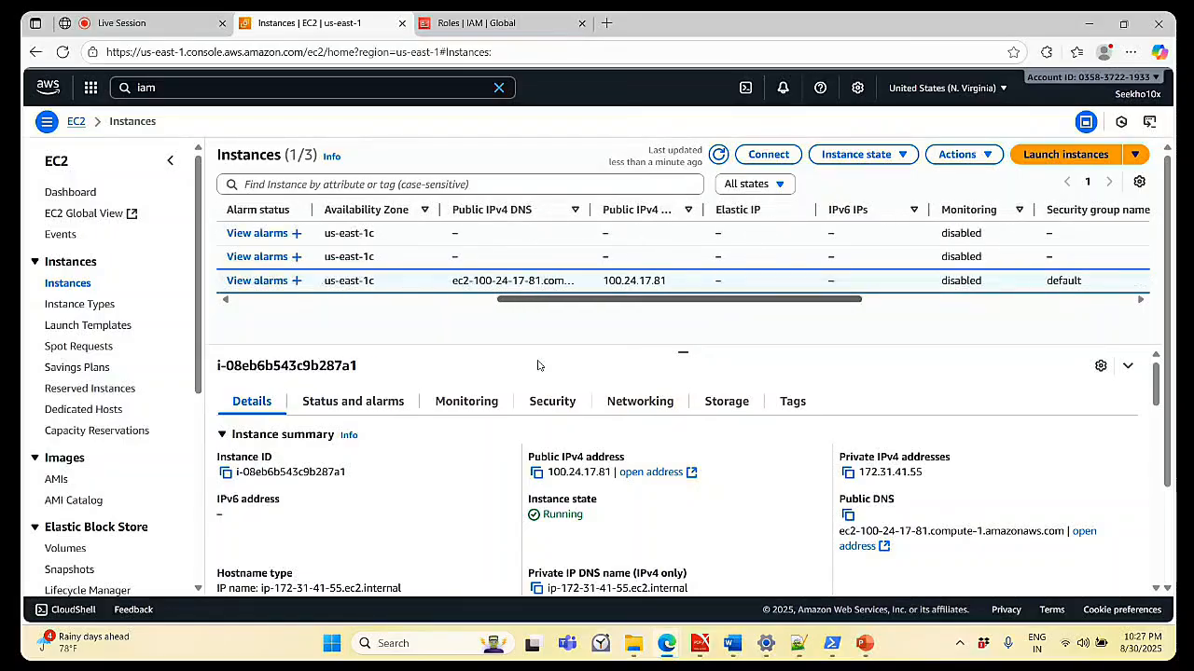
Start connecting to the selected instance through the RDP client and open its Windows password retrieval
click(778, 155)
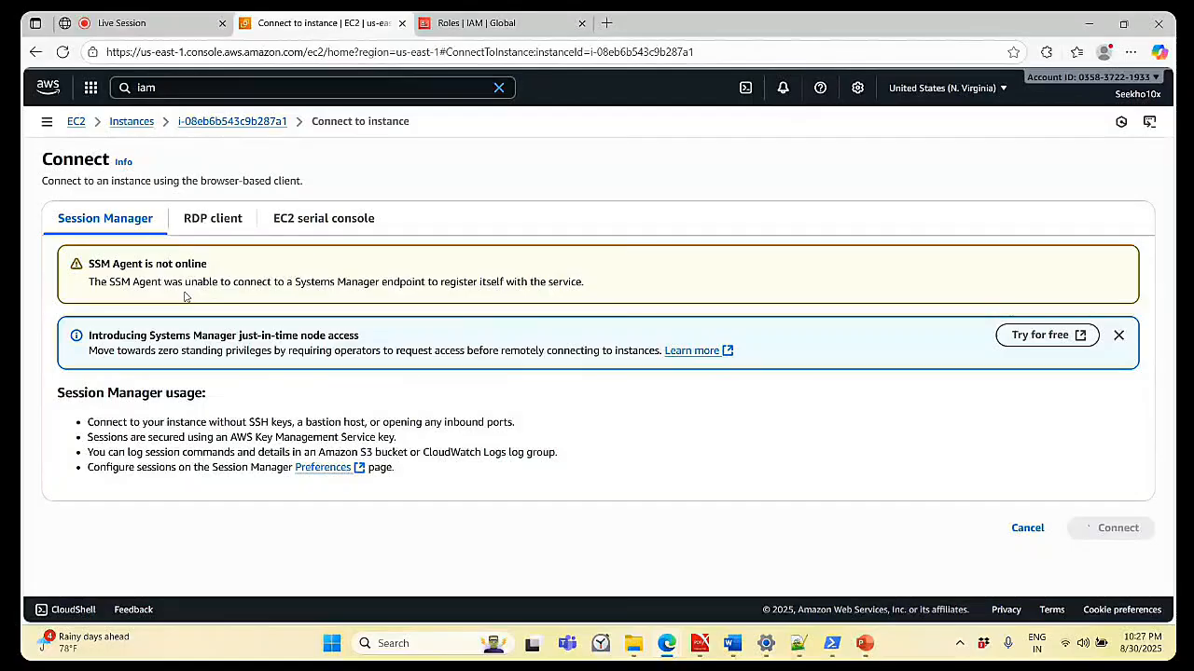
scroll(251, 393, down, 3)
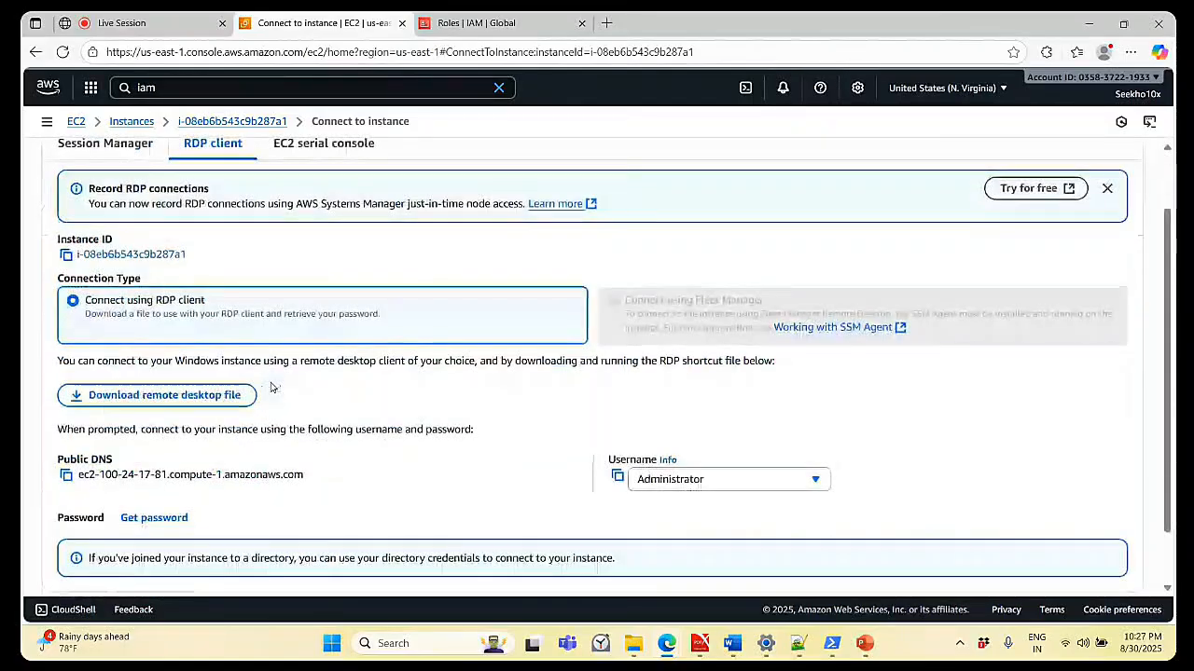
click(142, 453)
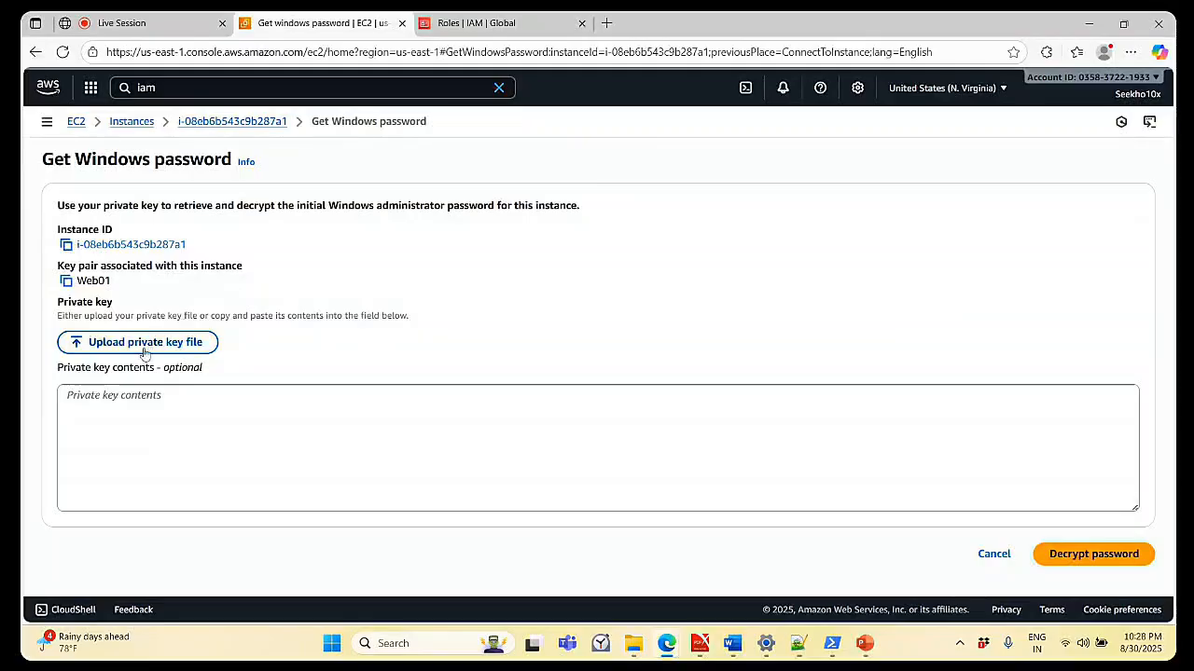
Try to decrypt the Windows administrator password with the private key file mykey01_win.pem from the Downloads folder
click(145, 345)
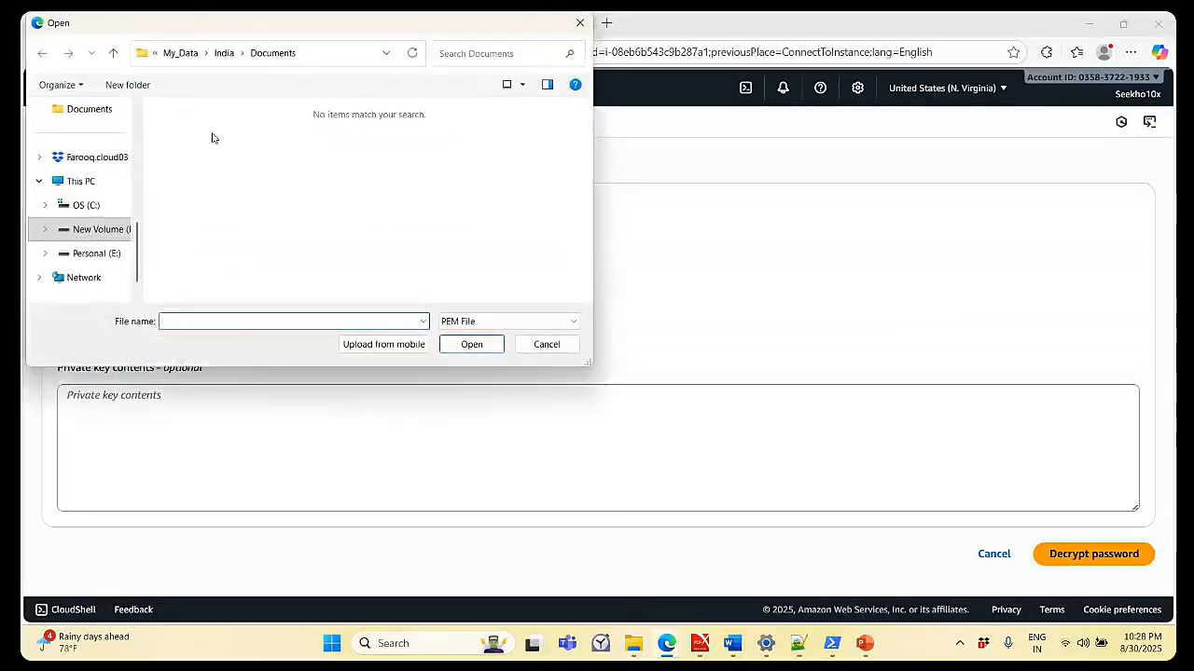
scroll(93, 195, down, 1)
scroll(94, 196, up, 2)
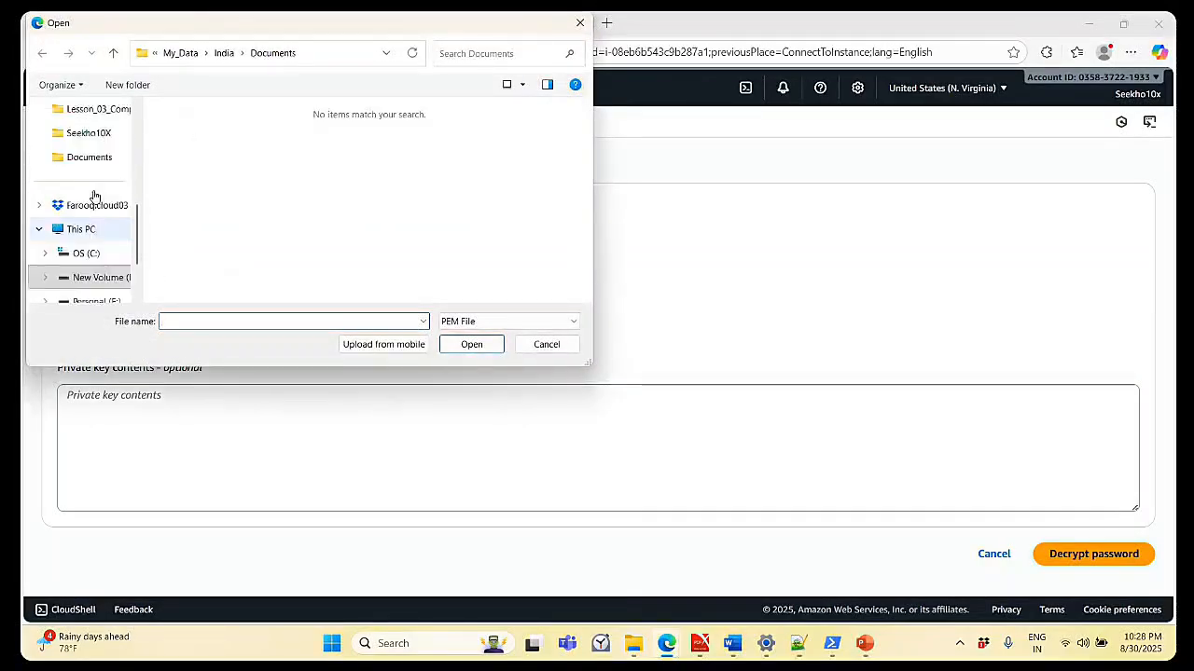
scroll(94, 195, up, 3)
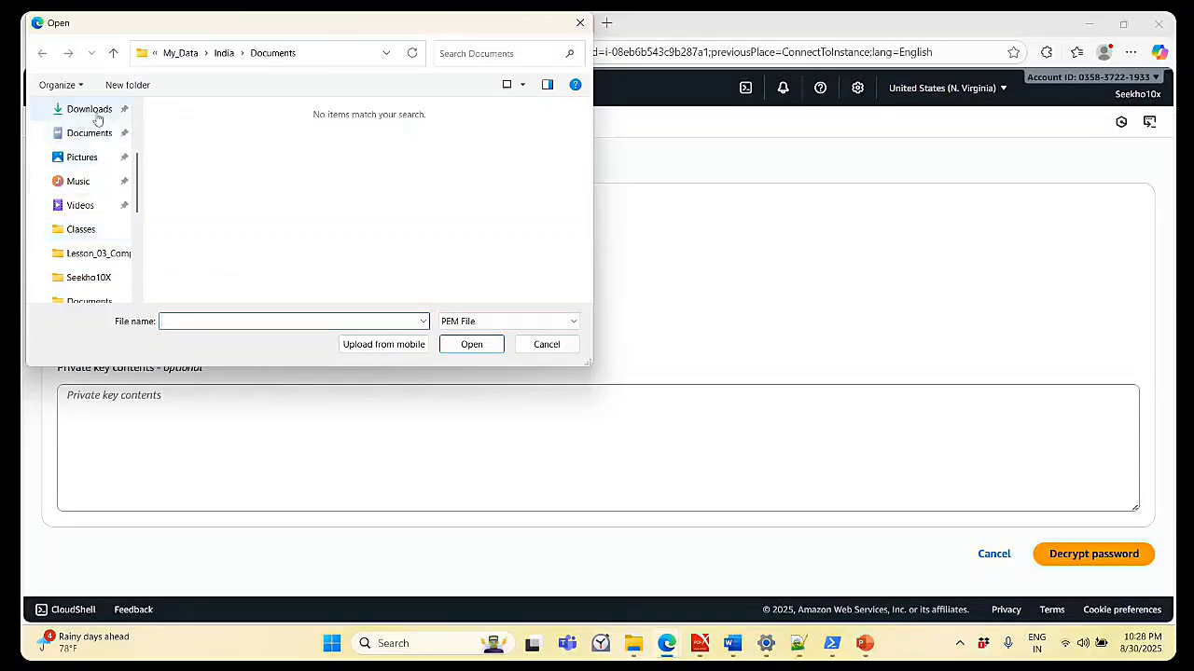
click(97, 115)
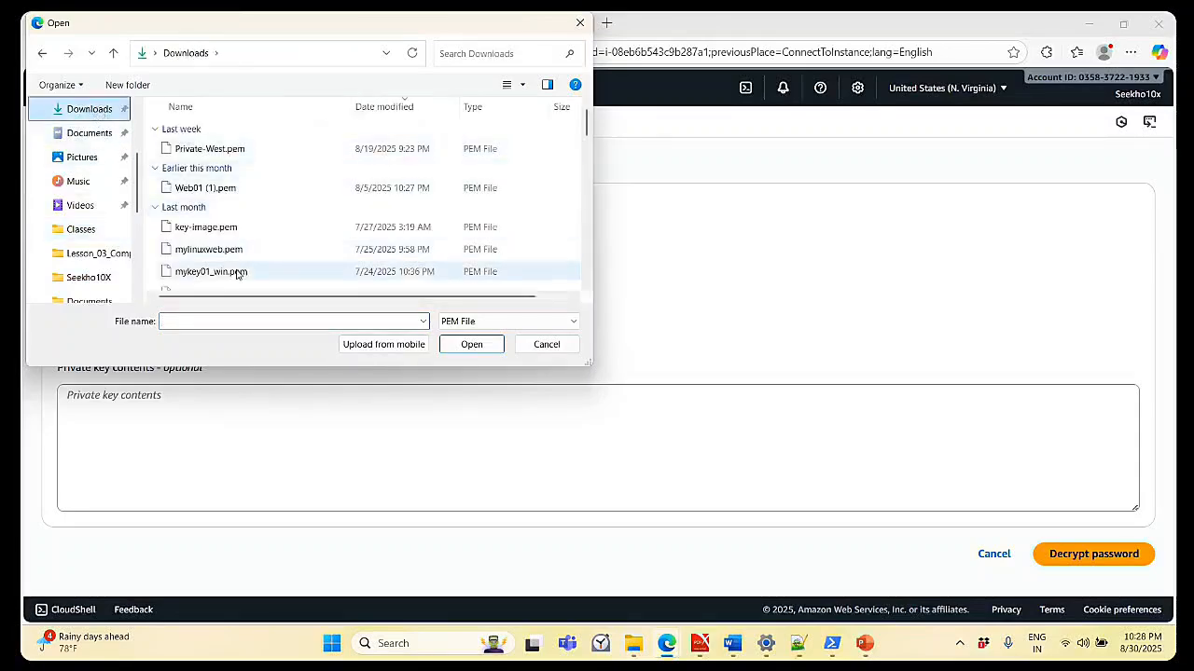
click(240, 272)
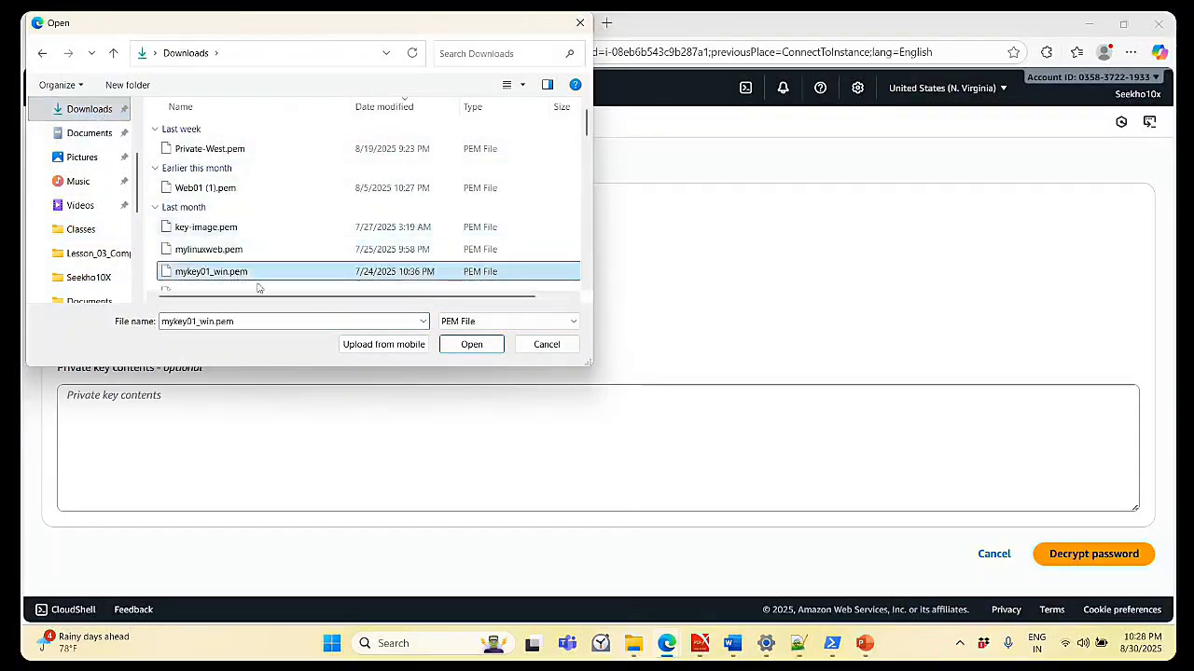
click(471, 344)
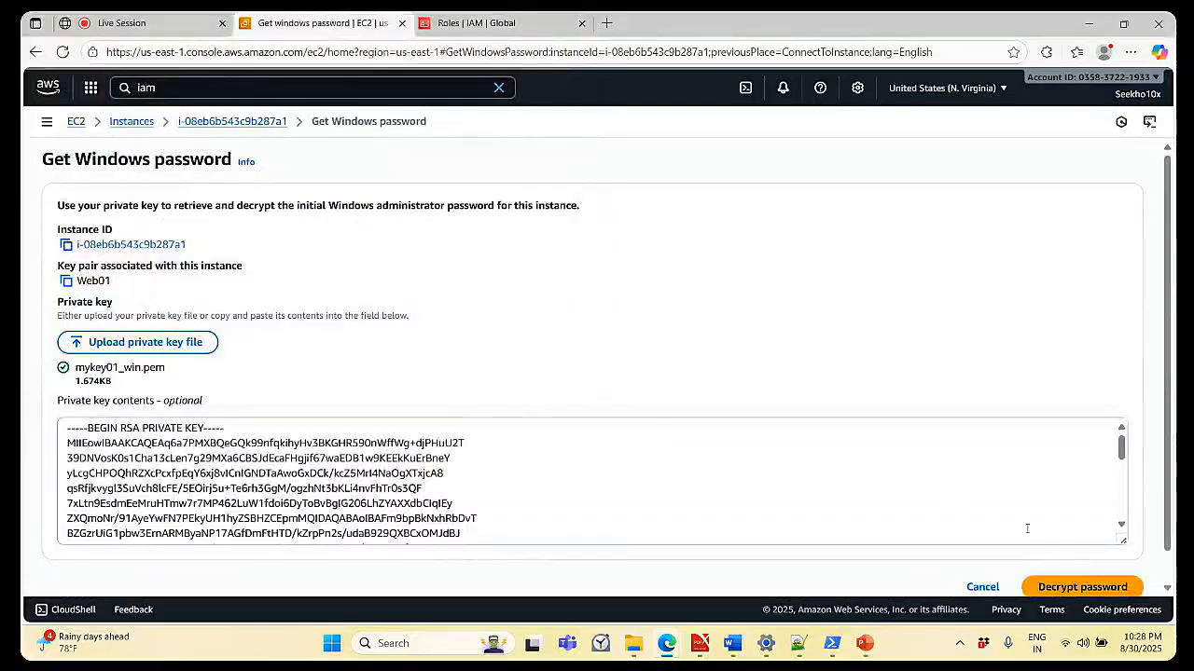
click(1085, 585)
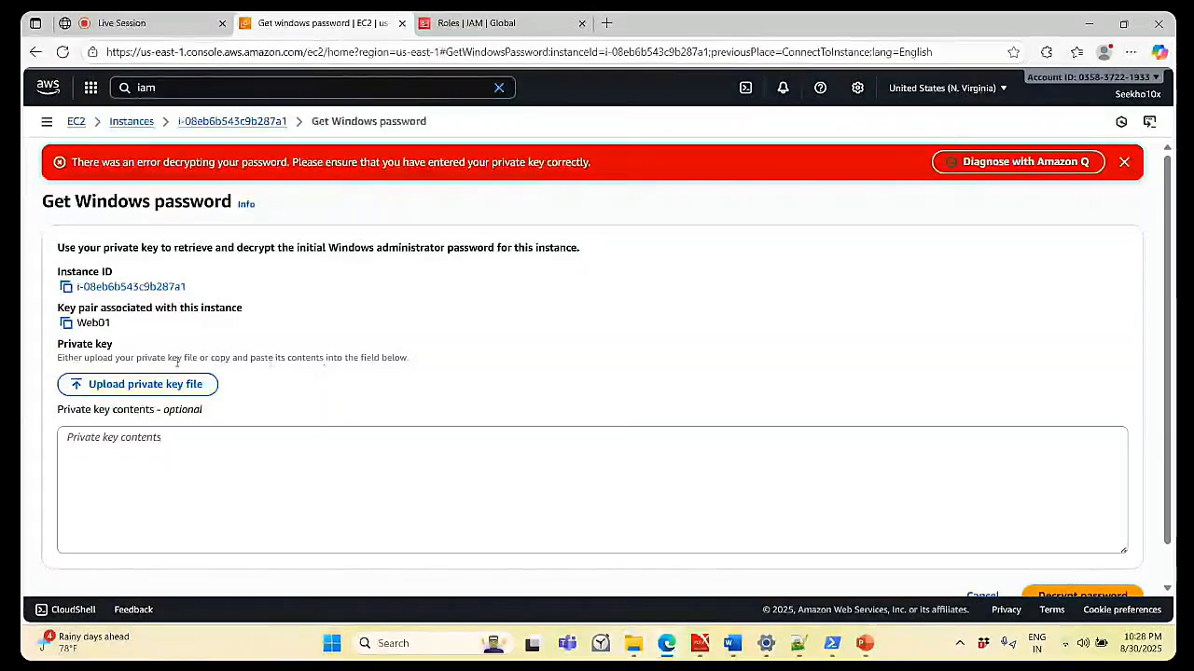
Decrypt the Windows administrator password with the private key file Web01 (1).pem and copy the decrypted password
click(126, 383)
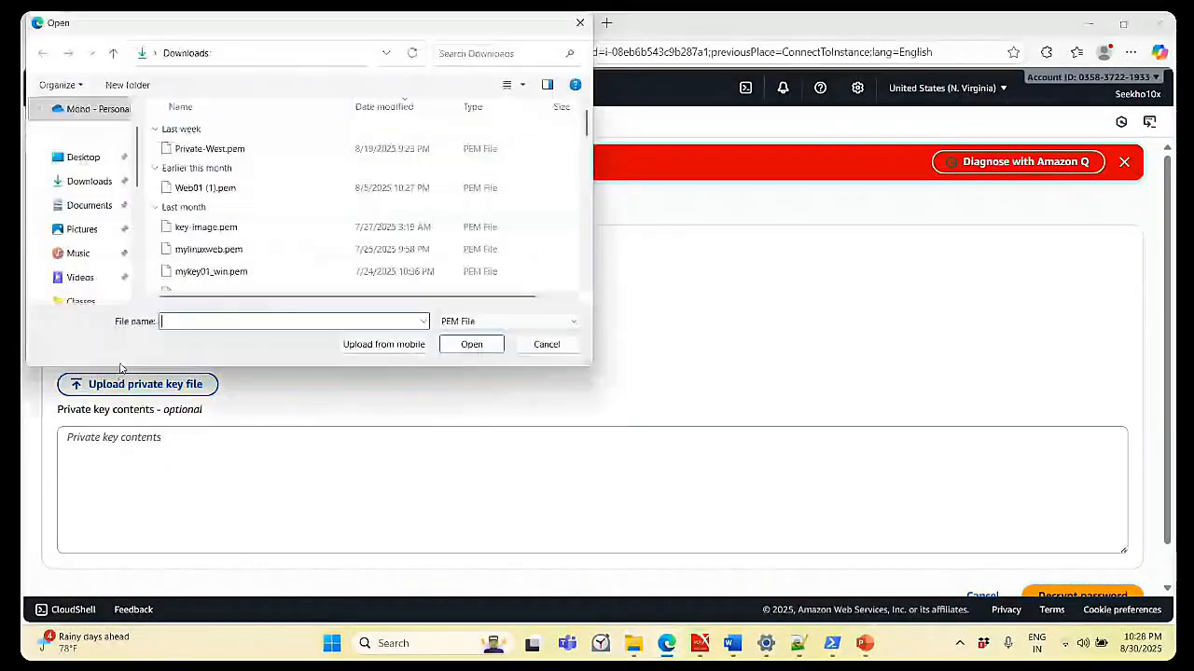
click(224, 189)
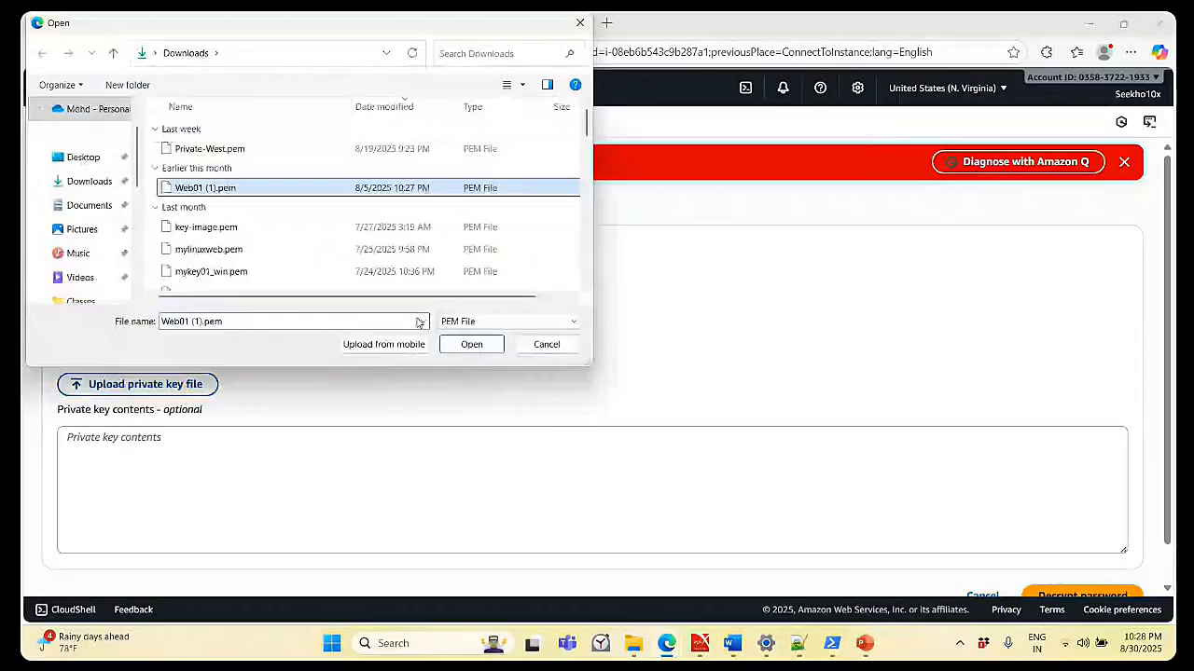
click(478, 346)
scroll(933, 525, down, 2)
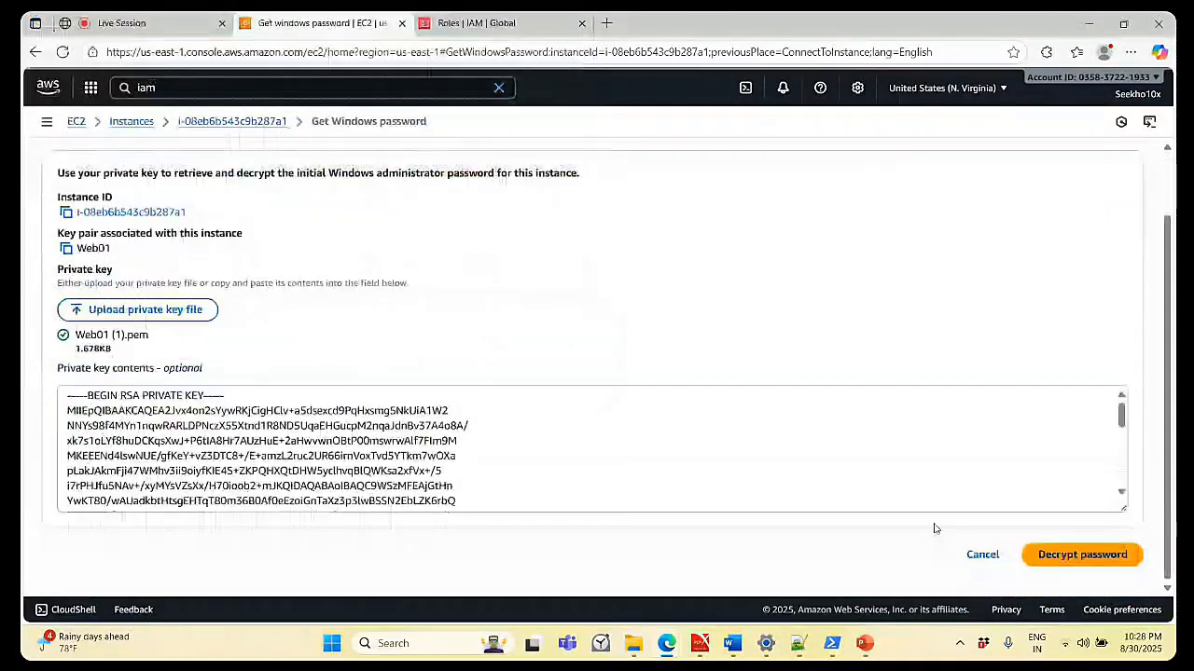
click(1080, 554)
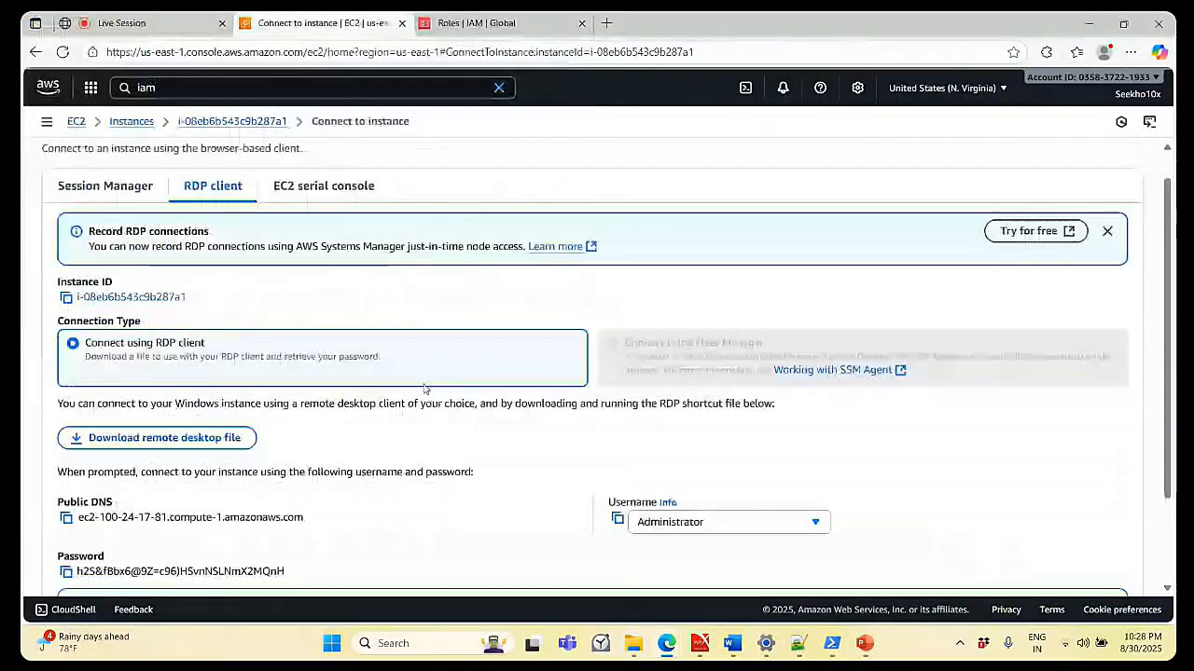
scroll(424, 389, down, 2)
click(66, 457)
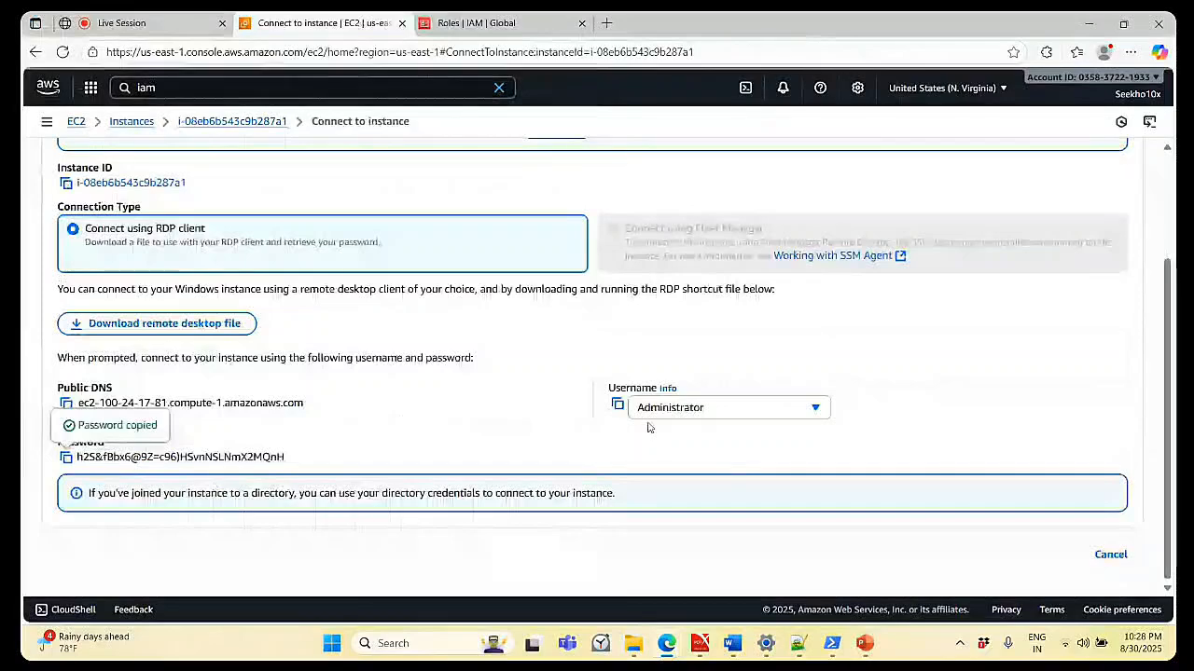
Download and keep the instance's remote desktop file, then open it and allow the connection to the unknown publisher
click(201, 323)
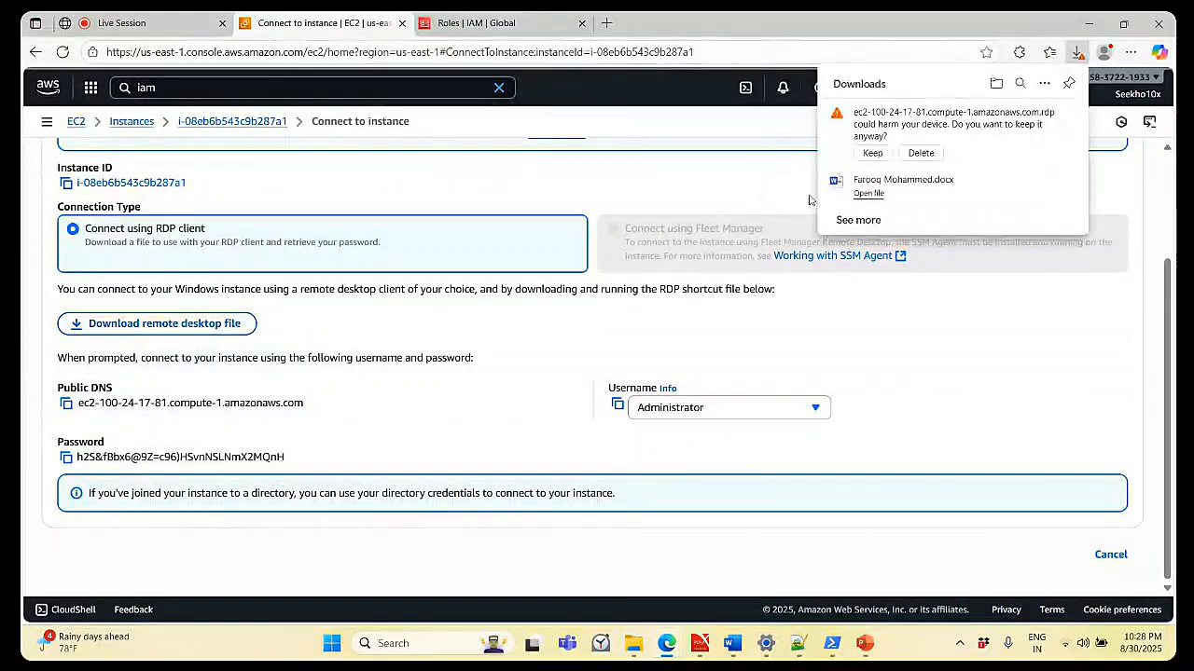
click(871, 153)
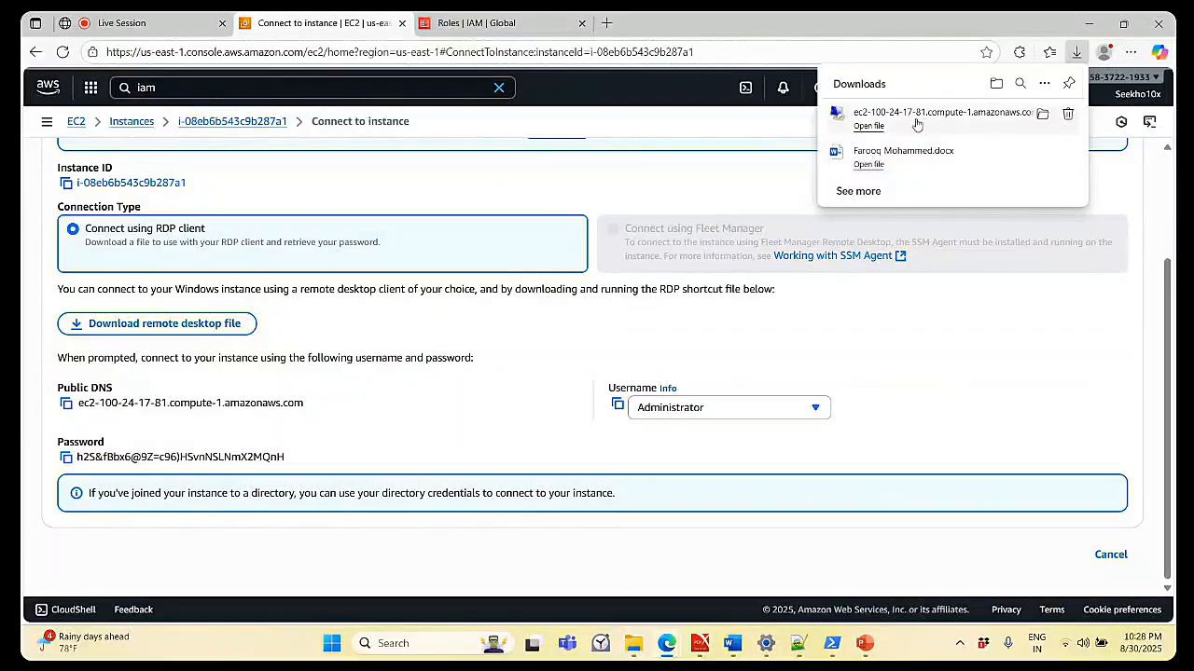
click(871, 127)
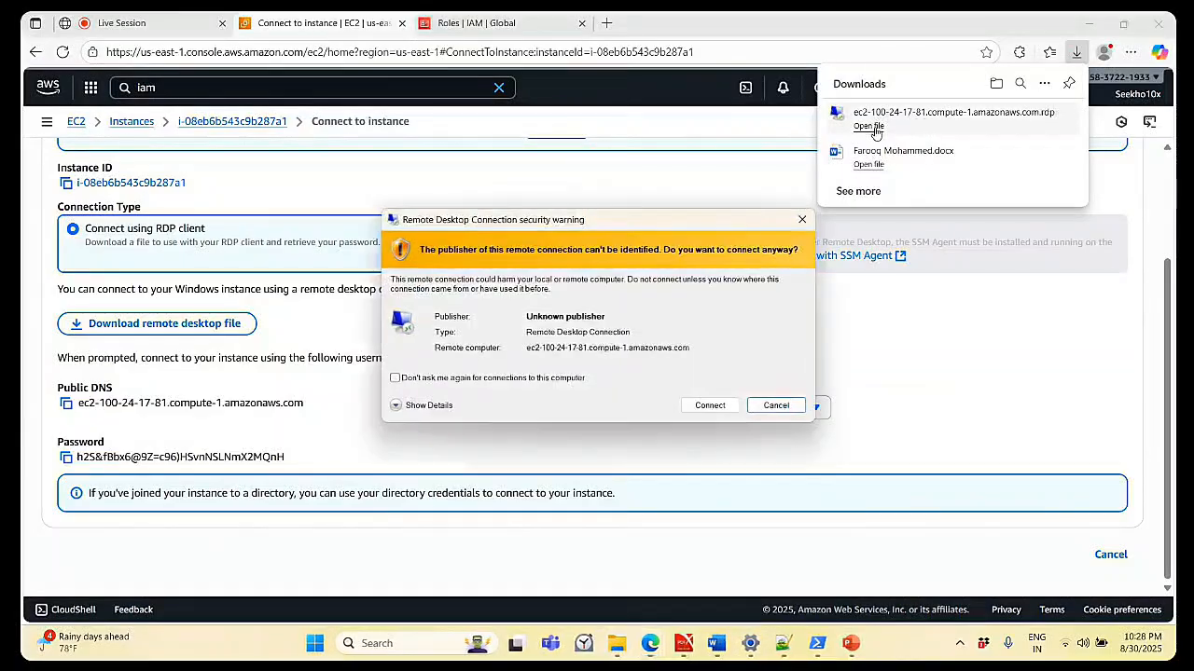
click(711, 406)
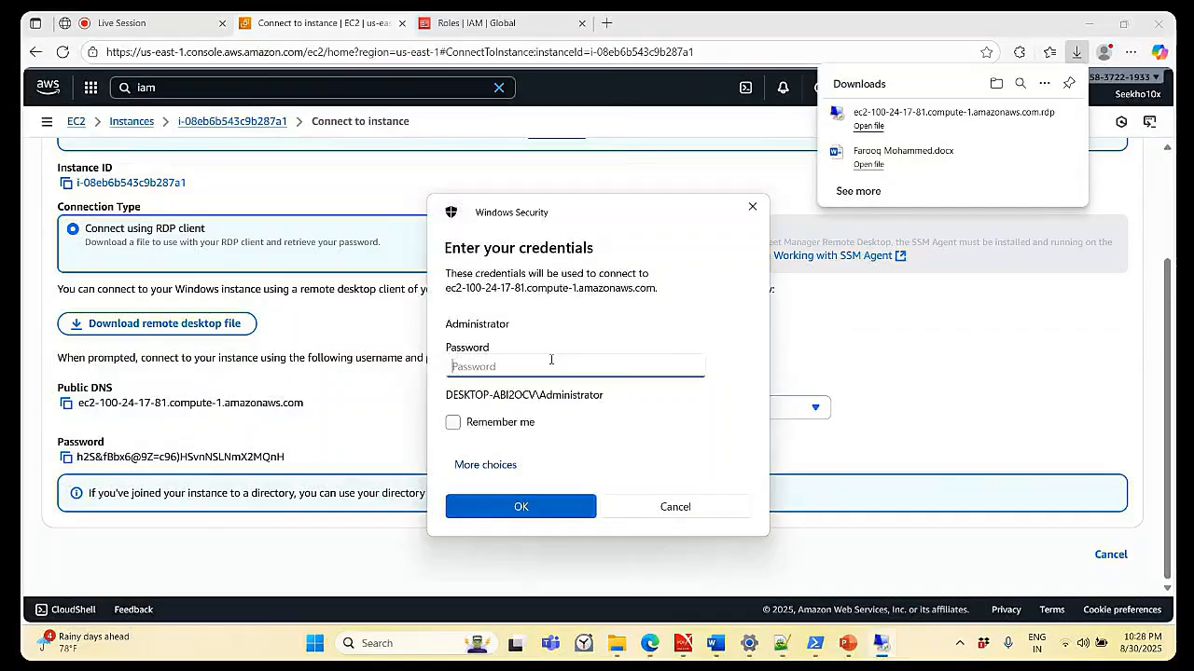
Enter the copied Administrator password for the remote connection and accept the instance's untrusted certificate
key(ctrl+v)
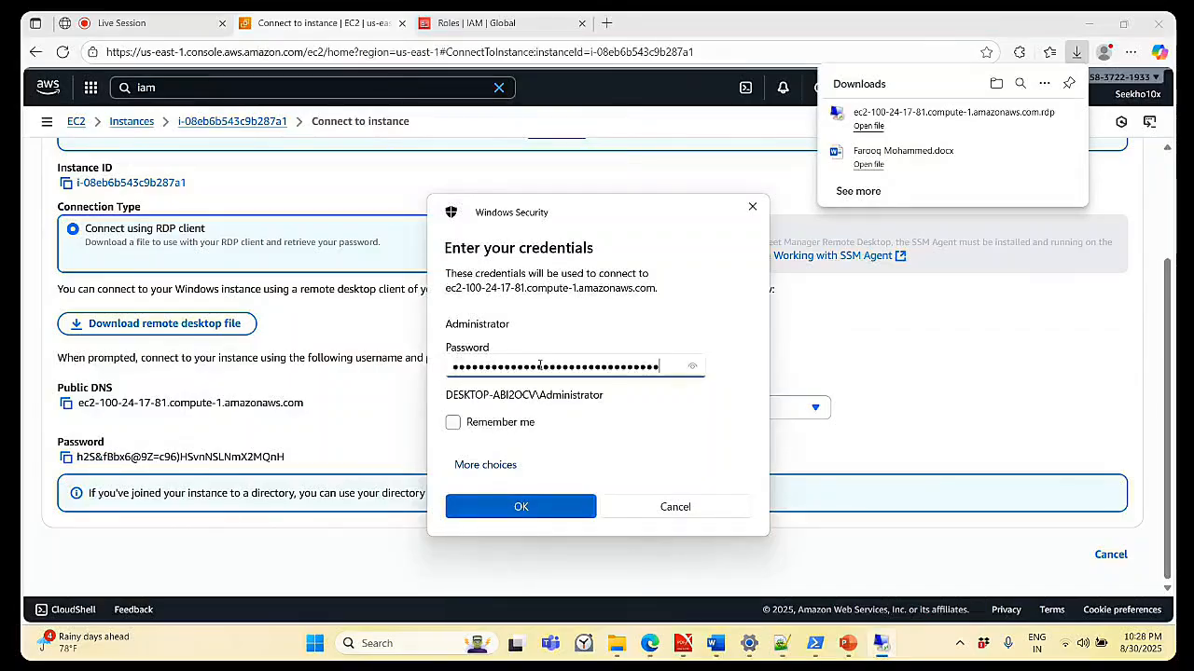
click(522, 507)
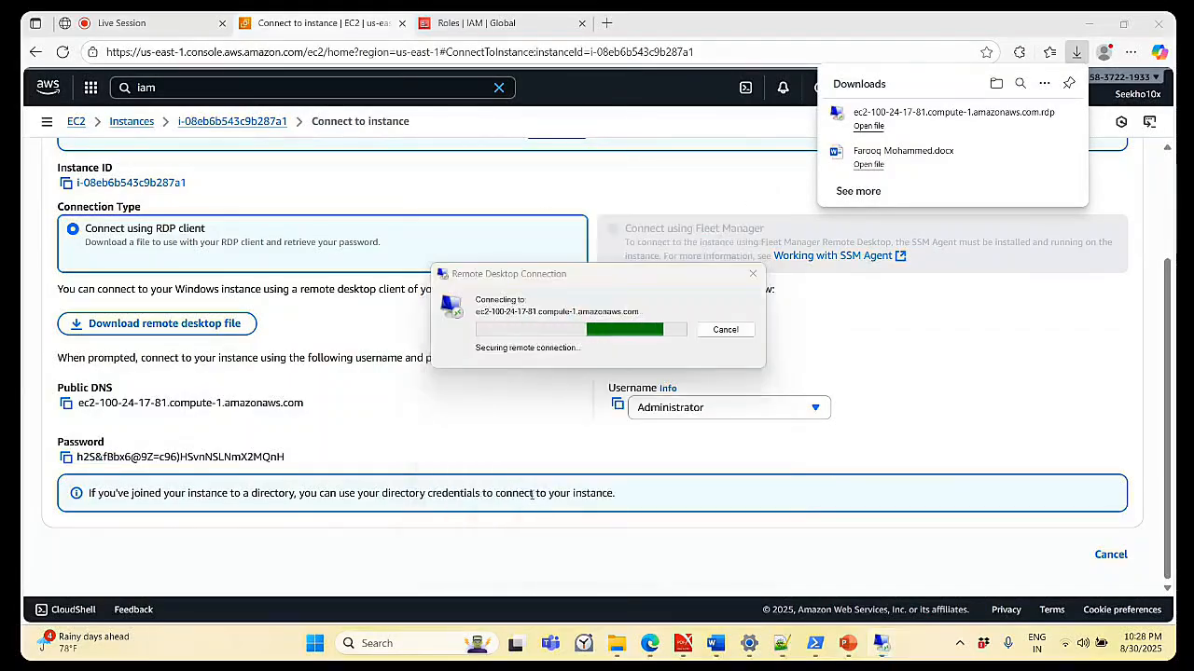
click(649, 446)
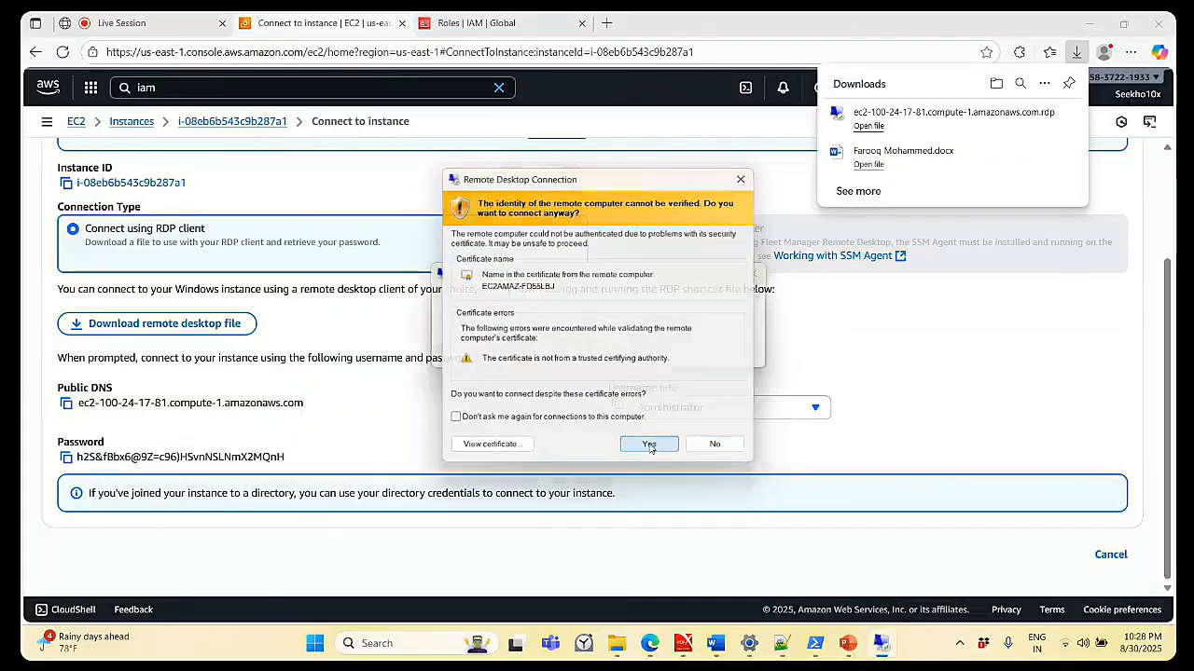
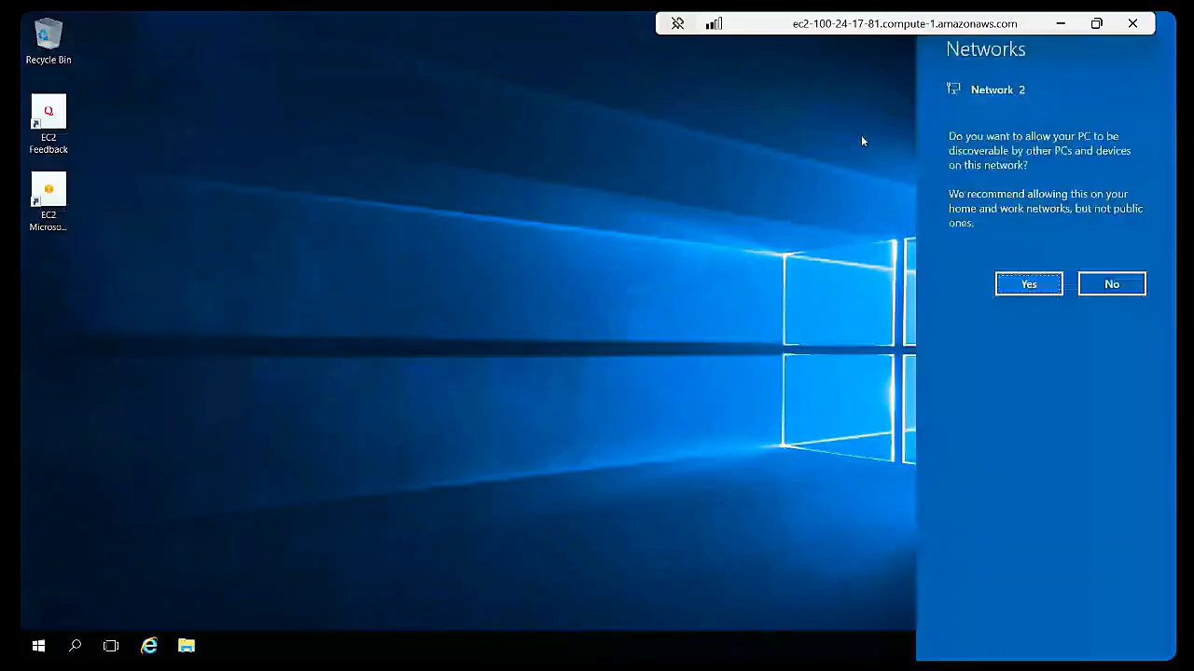
Allow the remote Windows instance to be discoverable on its network, then restore down and minimize the remote desktop window
click(1028, 285)
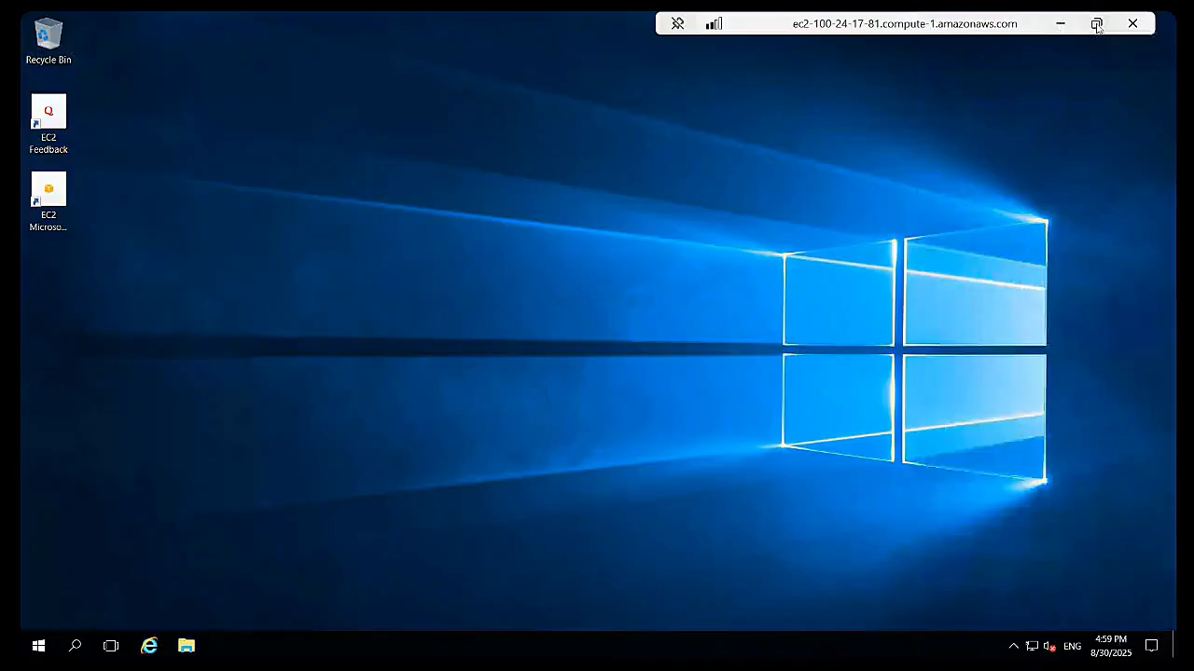
click(1096, 25)
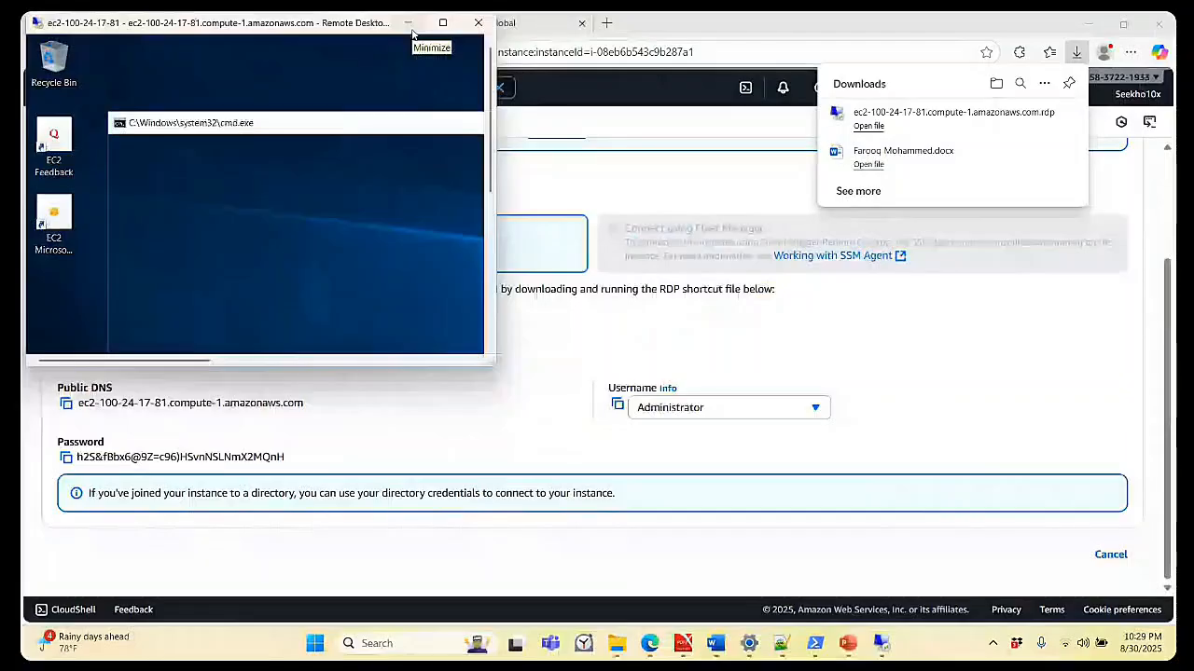
click(412, 33)
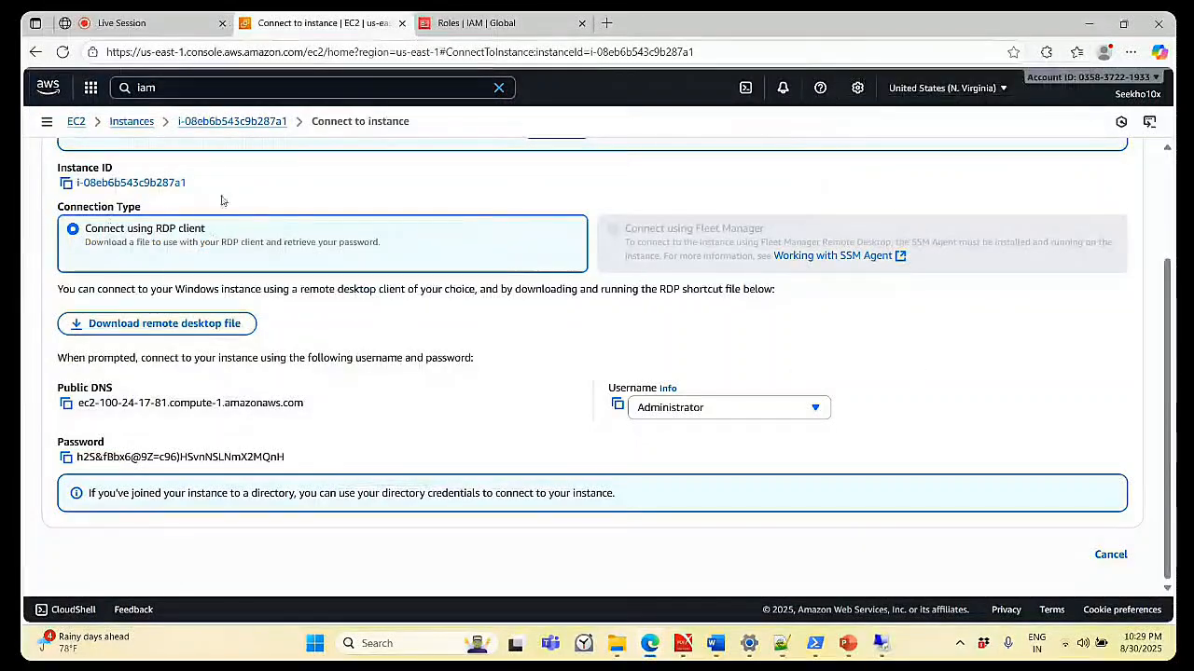
Compare the Session Manager and RDP client connection options for the Spot instance
scroll(409, 344, up, 2)
scroll(409, 344, up, 1)
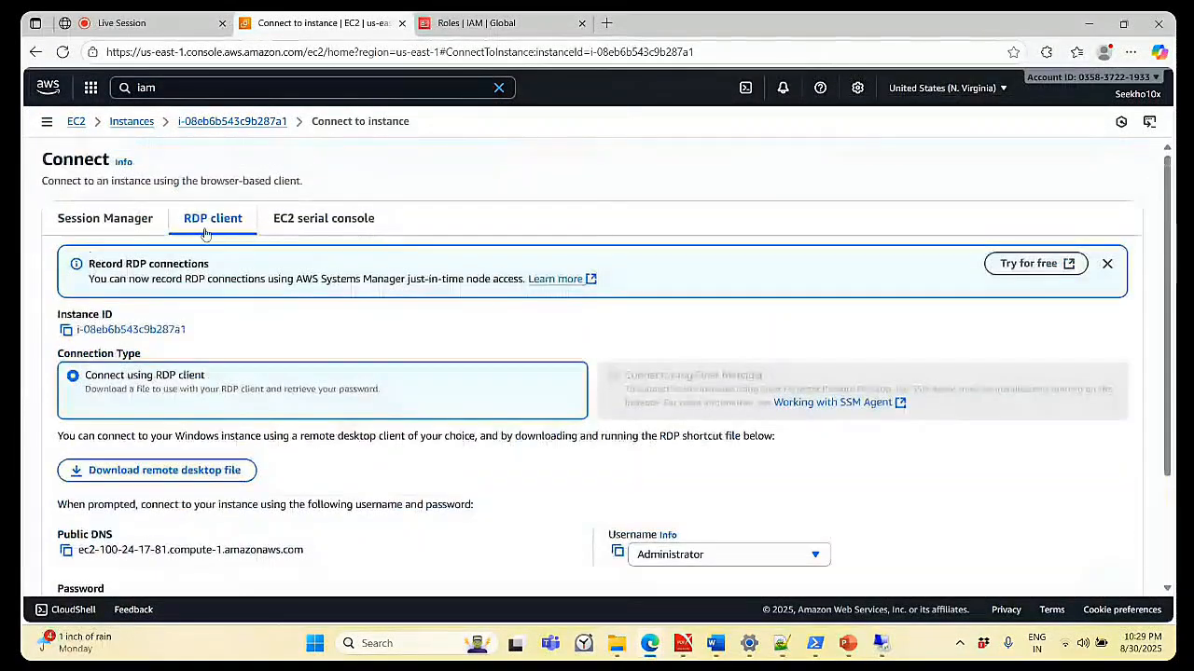
click(75, 222)
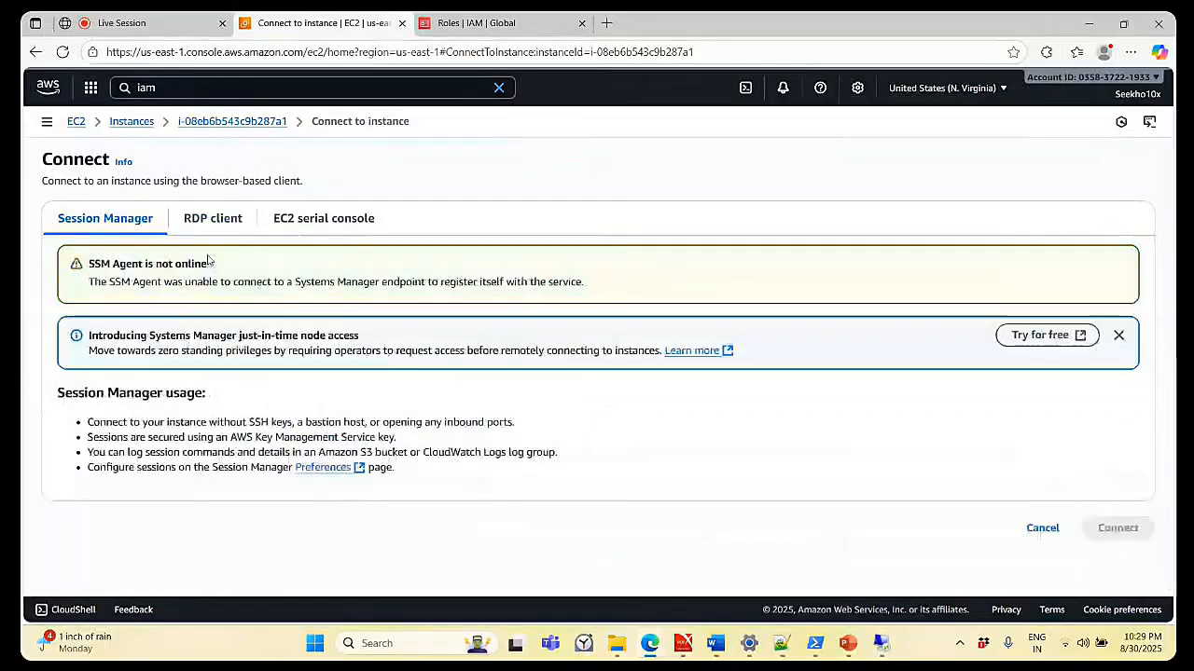
click(213, 222)
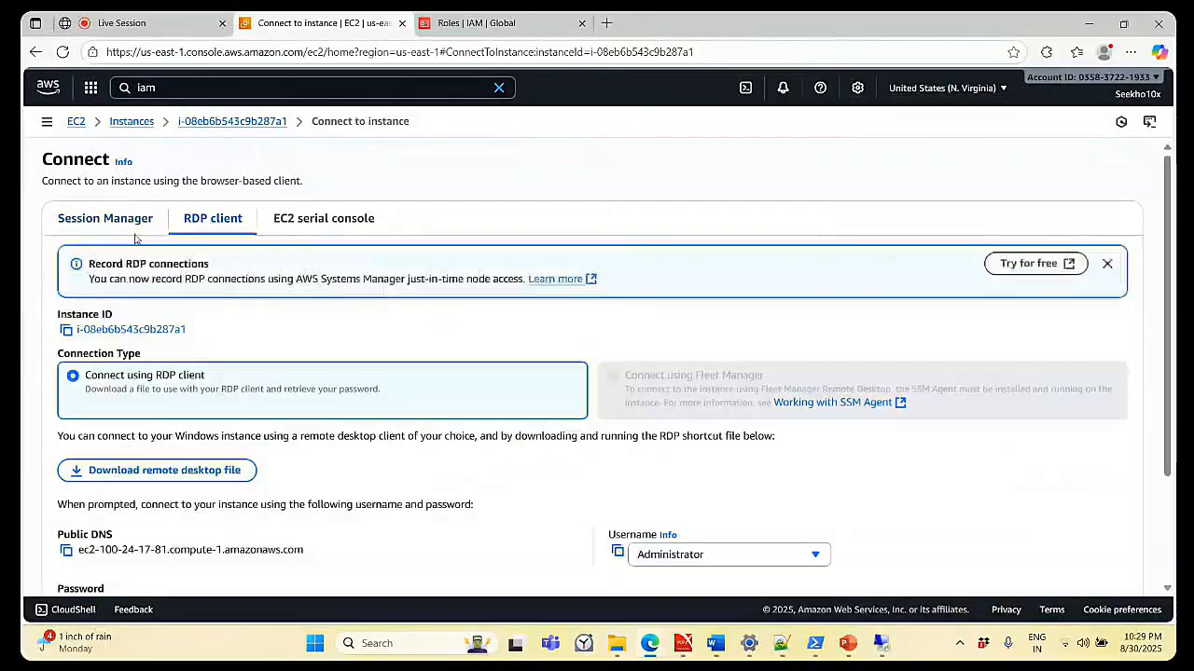
click(134, 222)
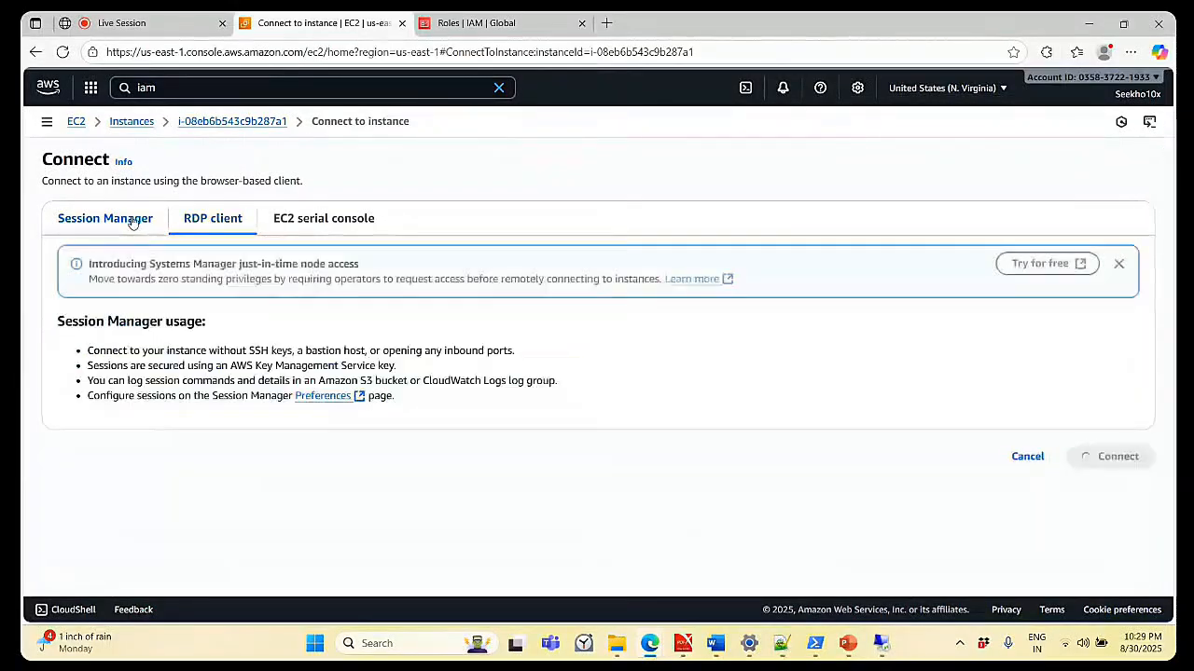
Return to the EC2 Instances list and copy the running instance's type, c7i-flex.large
click(129, 121)
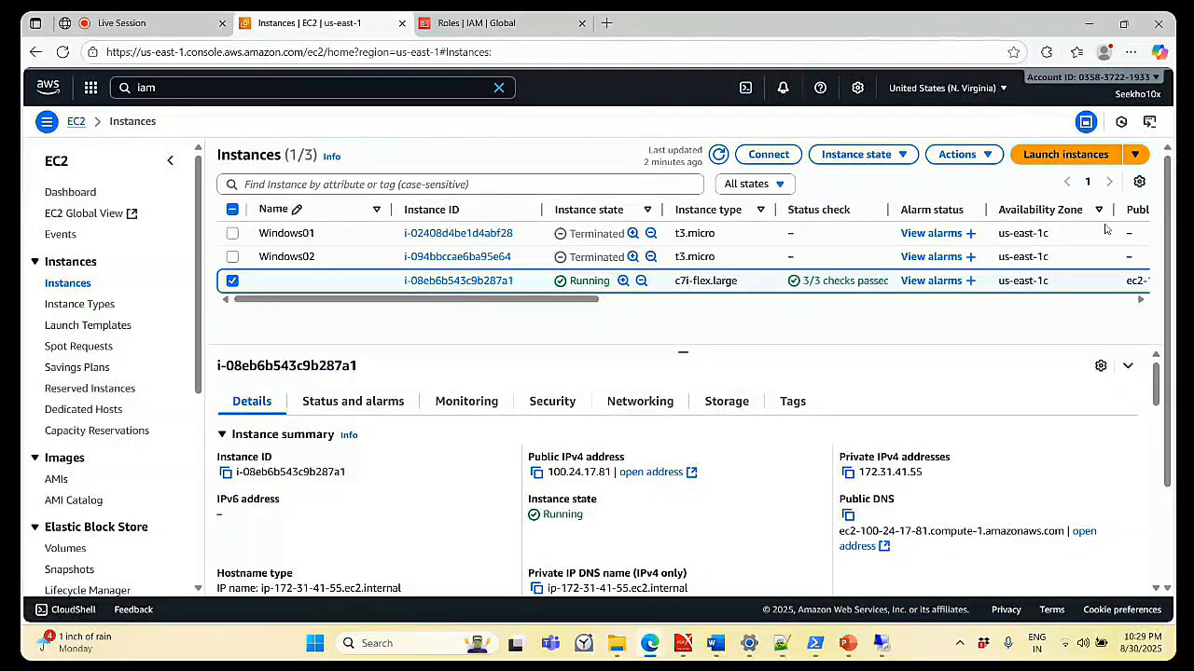
drag(552, 300, 381, 346)
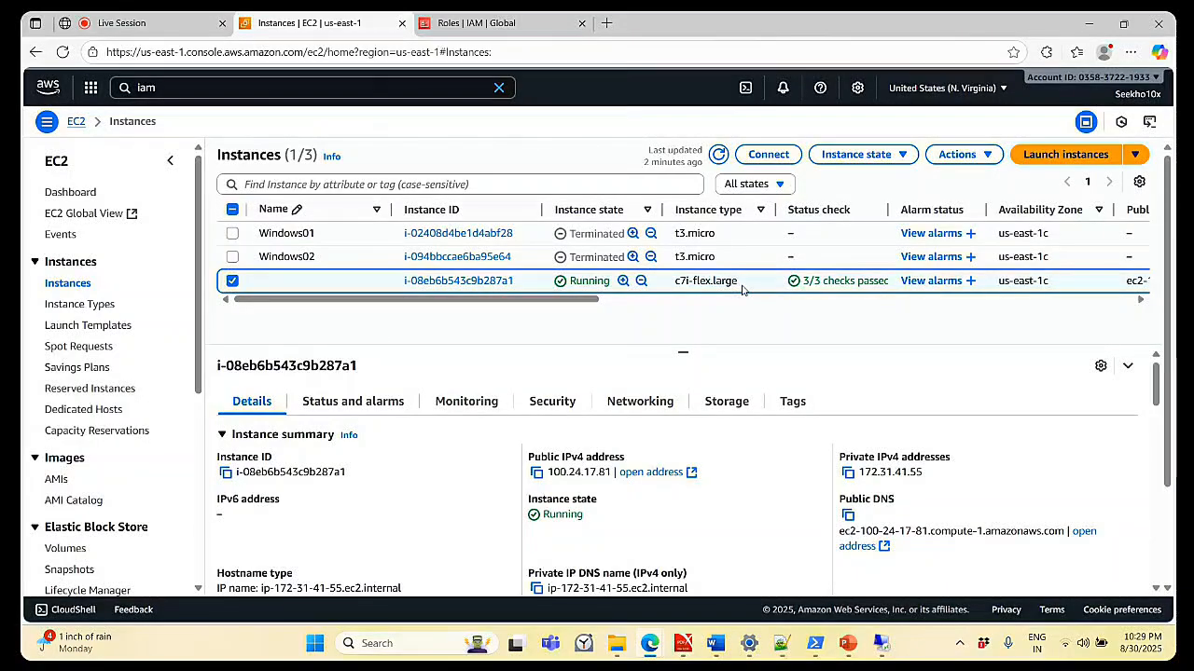
drag(739, 290, 673, 281)
key(ctrl+c)
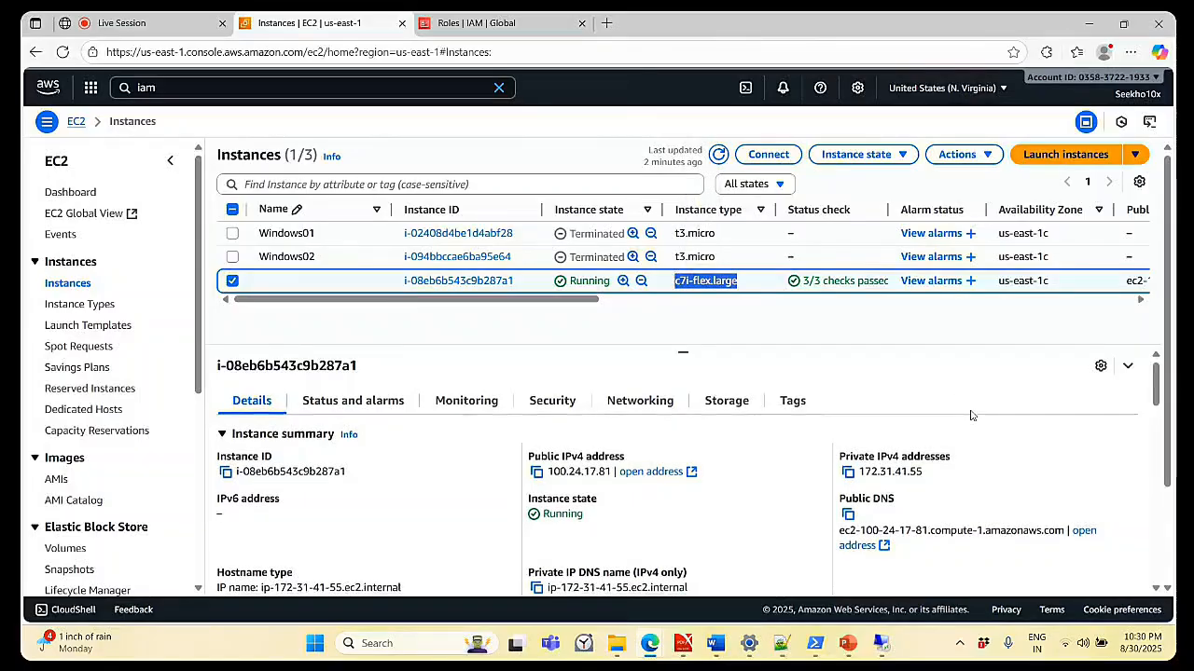
Examine the running instance's details, from the instance summary down to its AMI, lifecycle and key pair
scroll(971, 415, down, 3)
scroll(971, 415, down, 3)
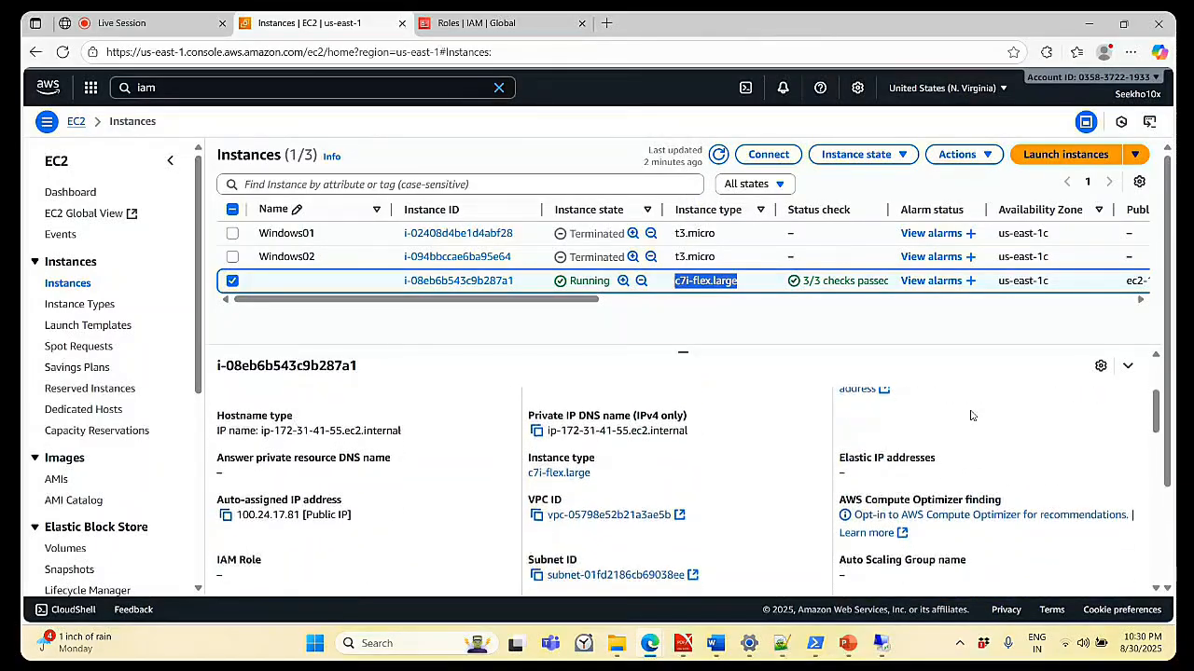
scroll(970, 415, up, 6)
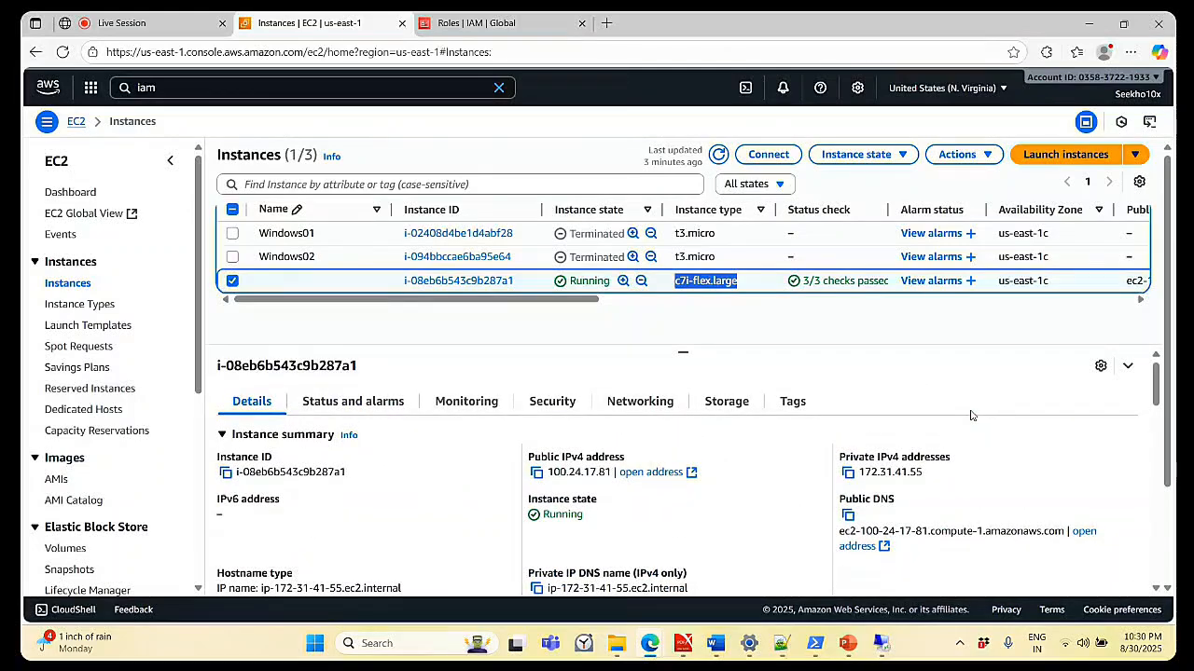
scroll(971, 415, down, 3)
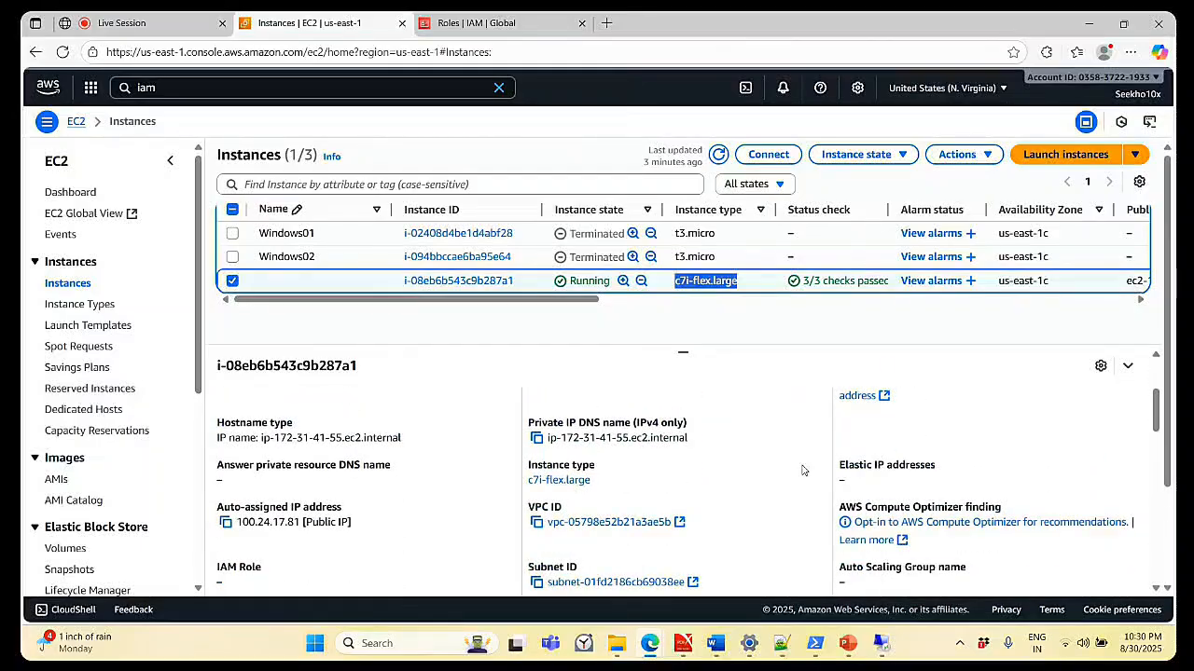
scroll(802, 470, down, 3)
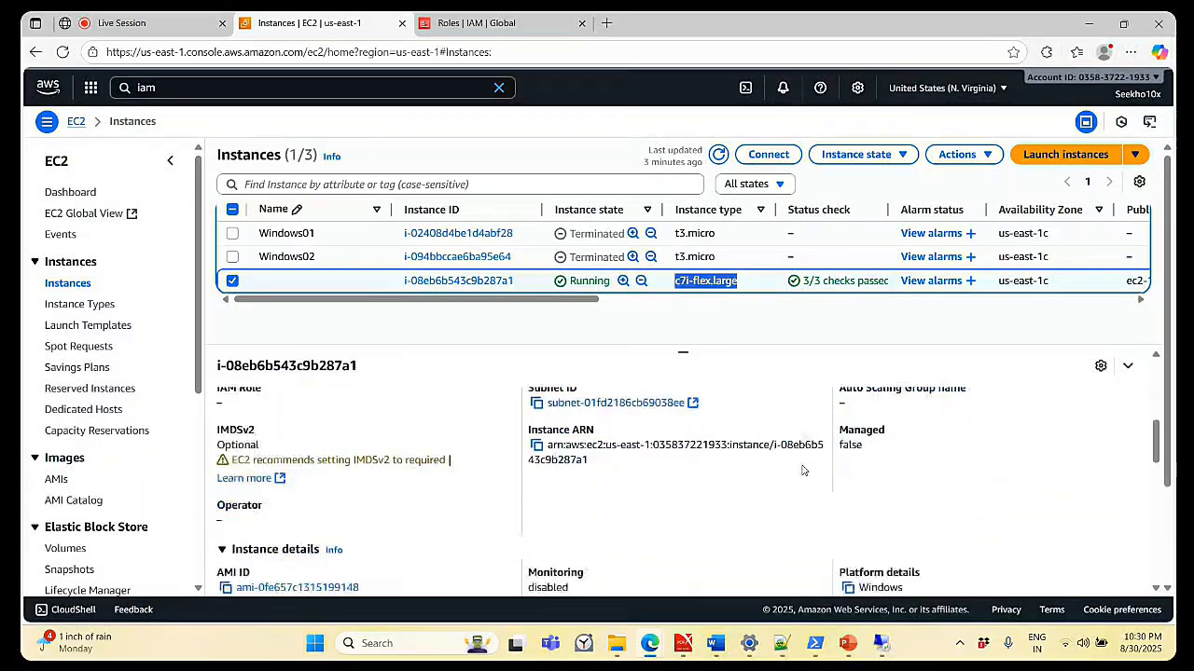
scroll(802, 470, down, 1)
scroll(804, 470, down, 3)
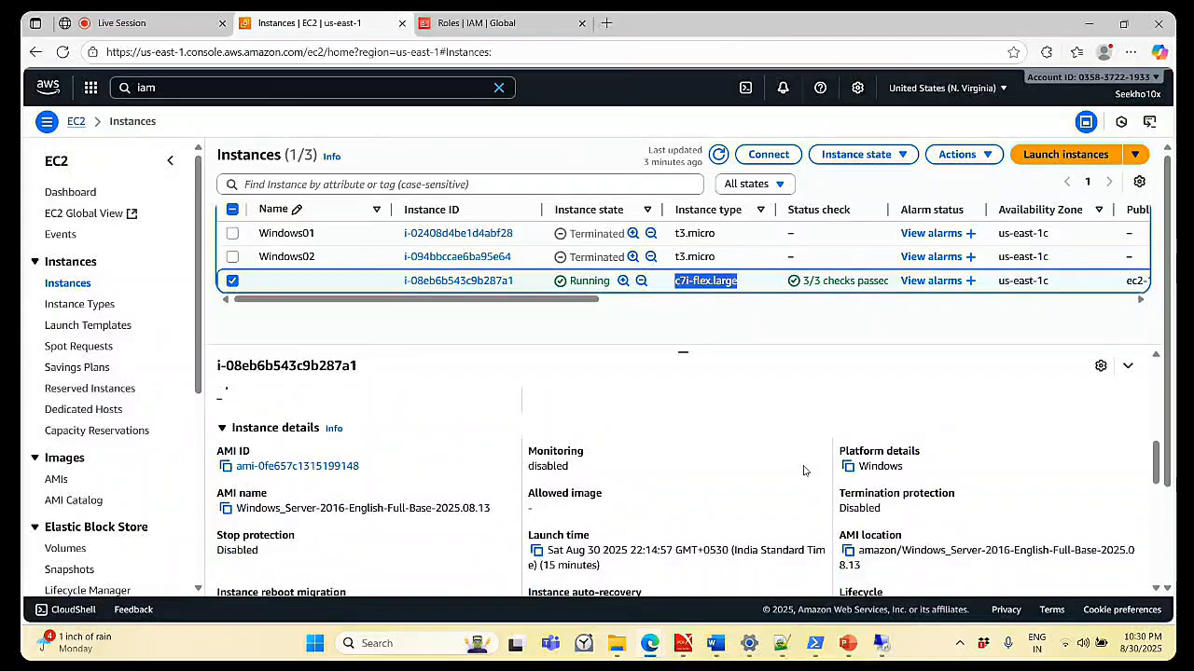
Check the chat of the live session, then return to the EC2 Instances page
click(140, 26)
click(1137, 155)
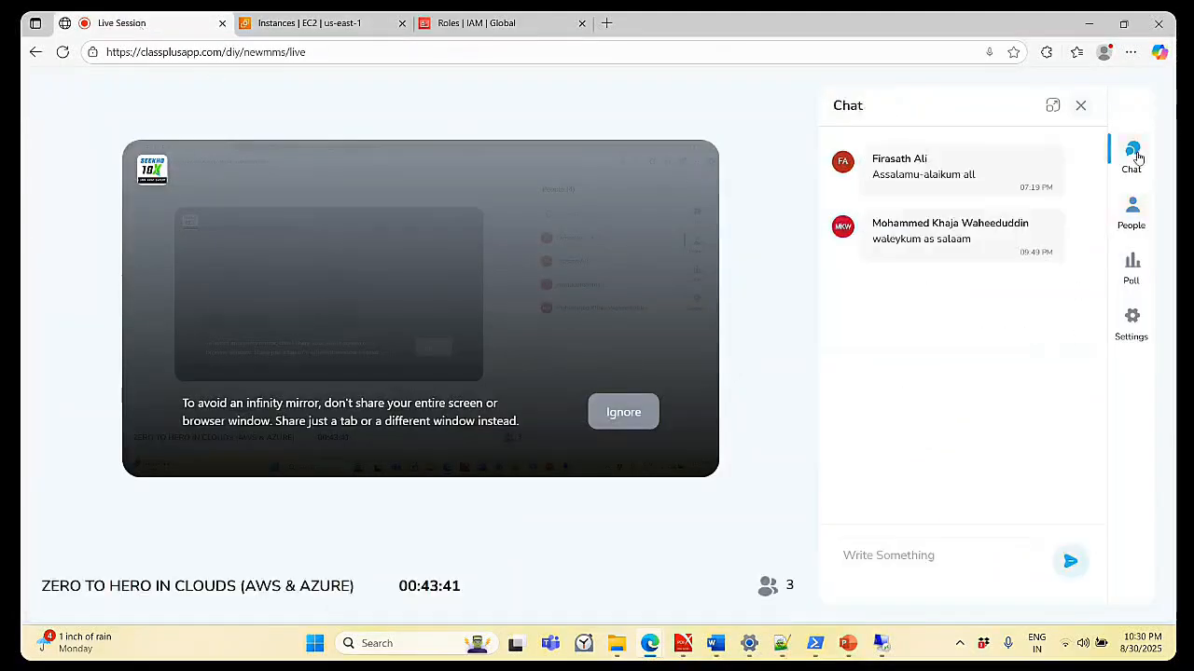
click(284, 22)
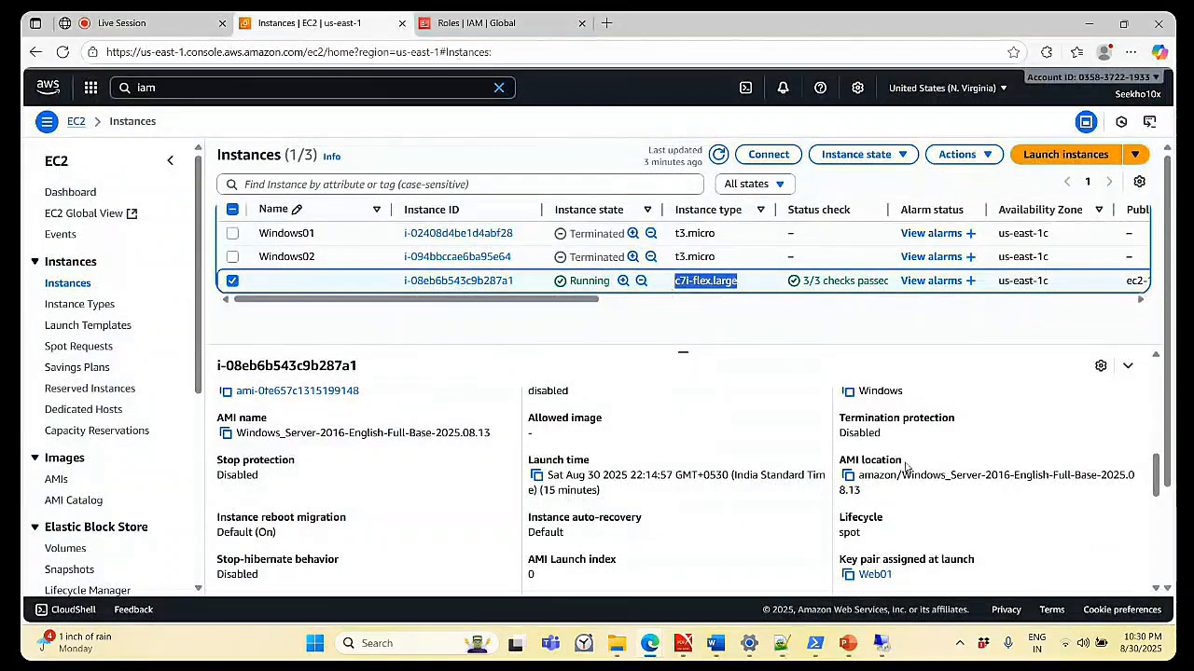
Open the Instance Types page in a new browser tab and filter it by c7i-flex.large
right_click(81, 305)
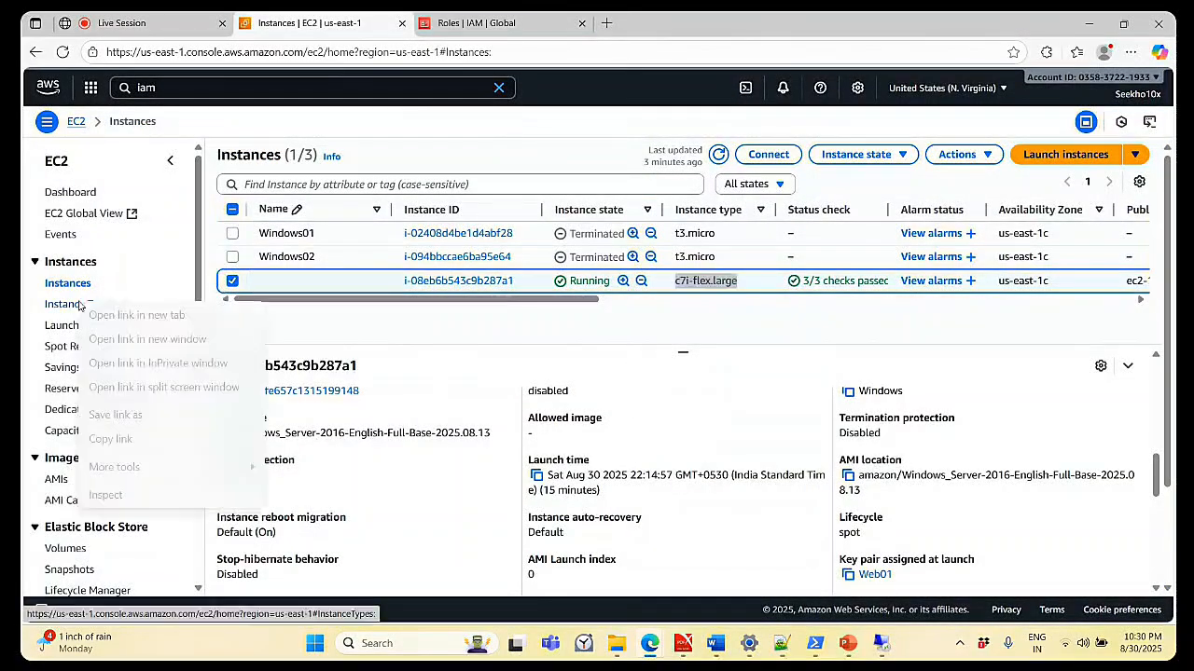
click(137, 316)
click(640, 28)
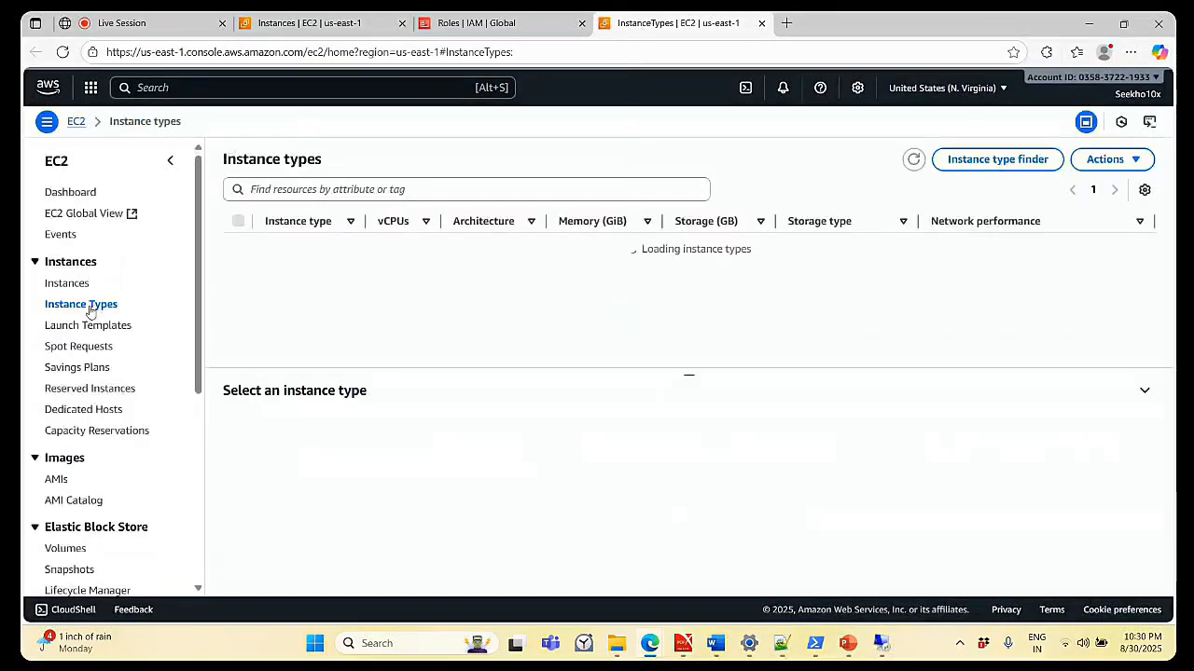
click(326, 189)
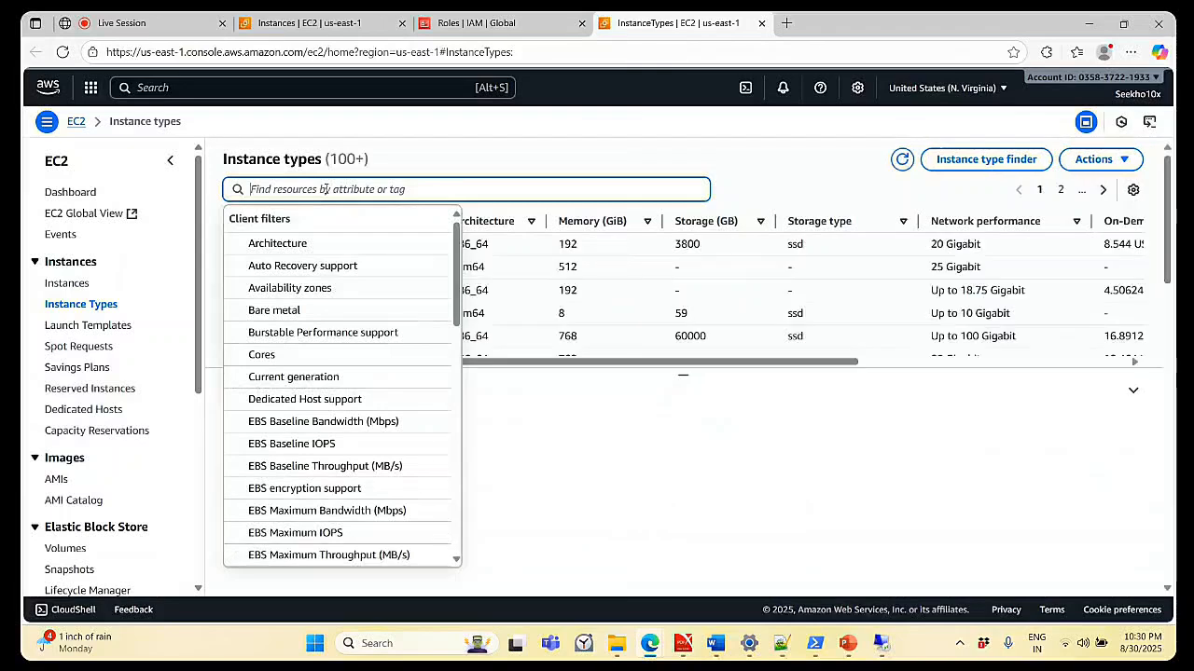
key(ctrl+v)
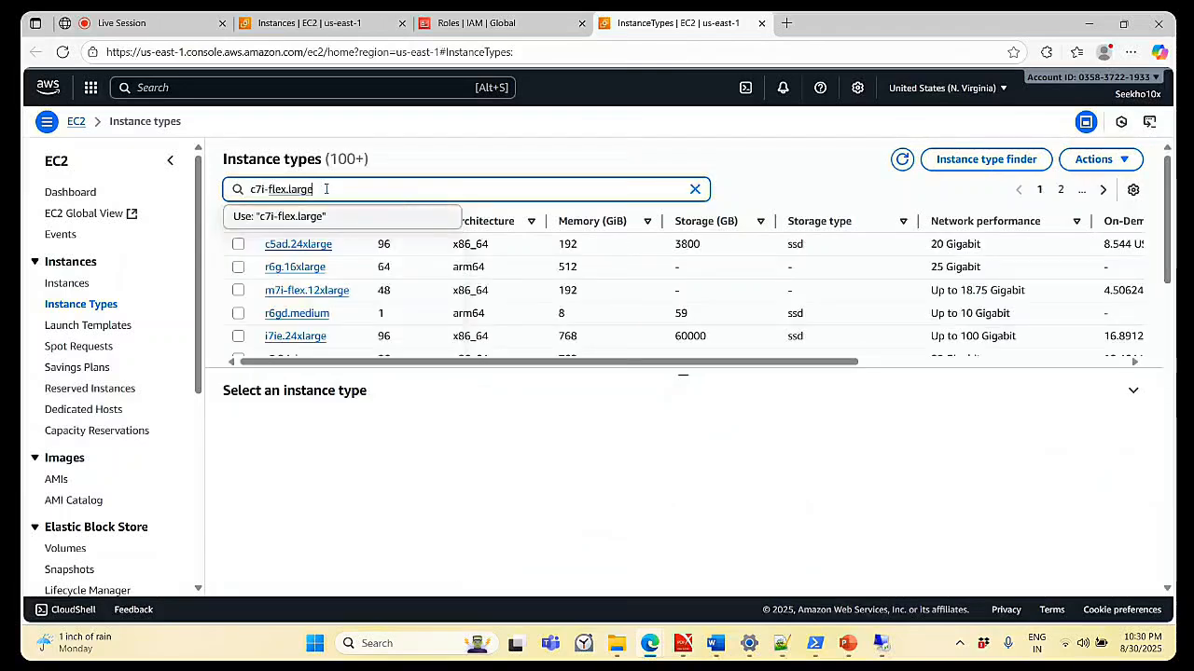
key(Return)
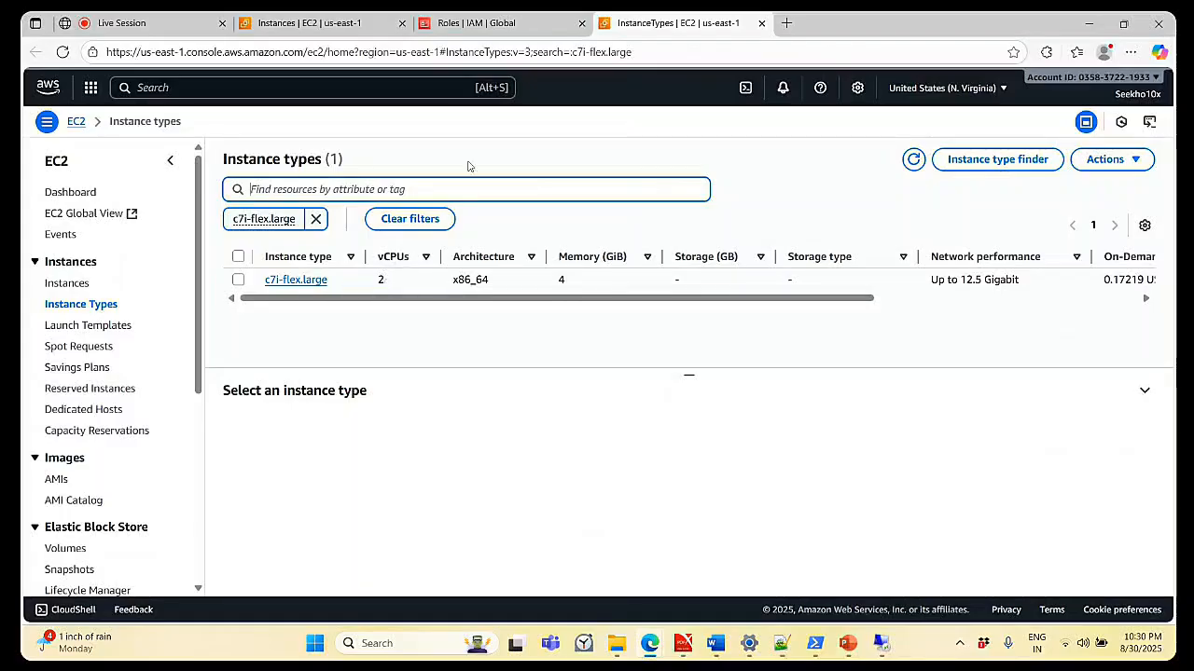
Open the details of the active fleet request in Spot Requests and examine its description, validity period and vCPU and memory requirements
click(351, 29)
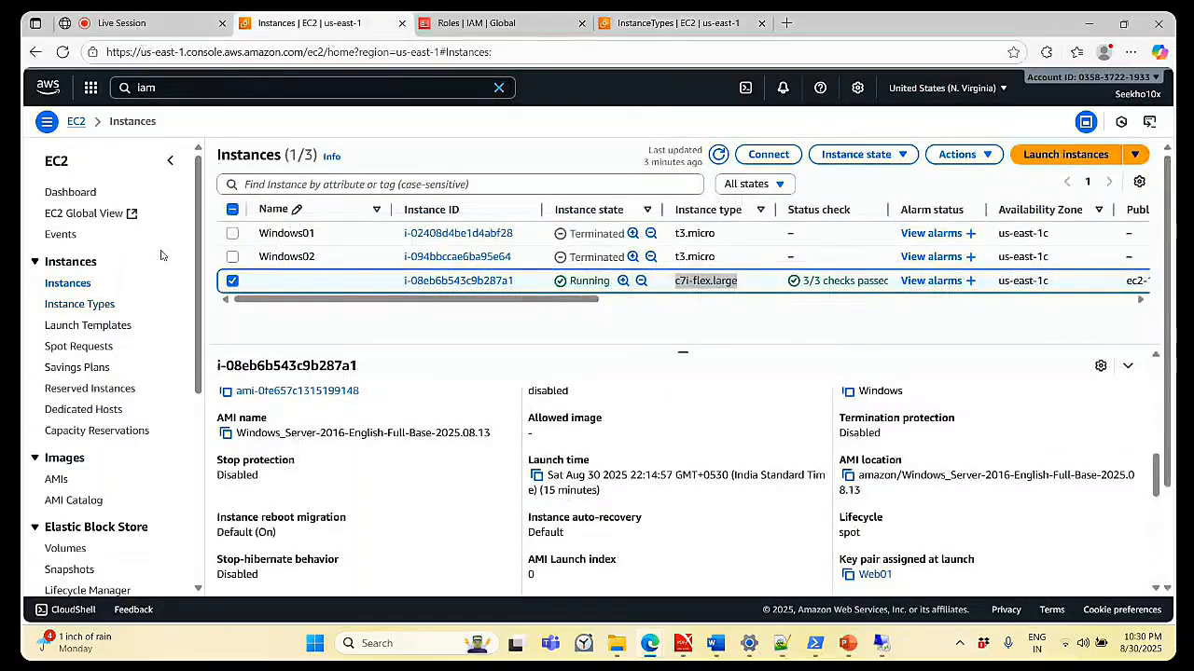
click(78, 347)
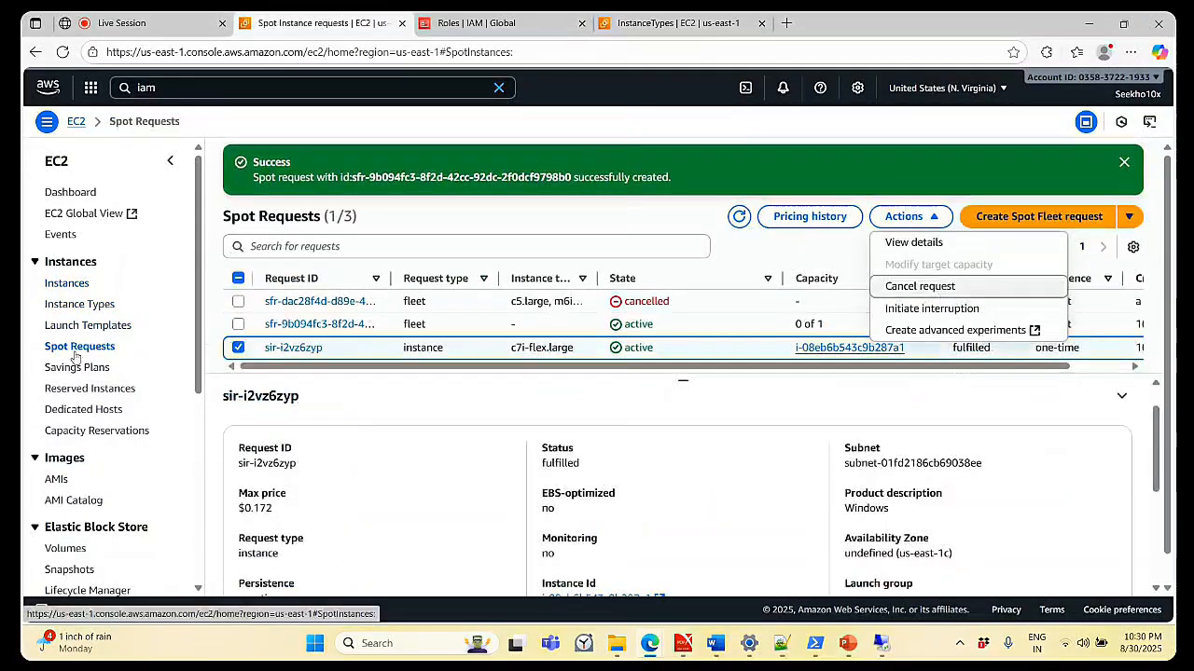
click(238, 348)
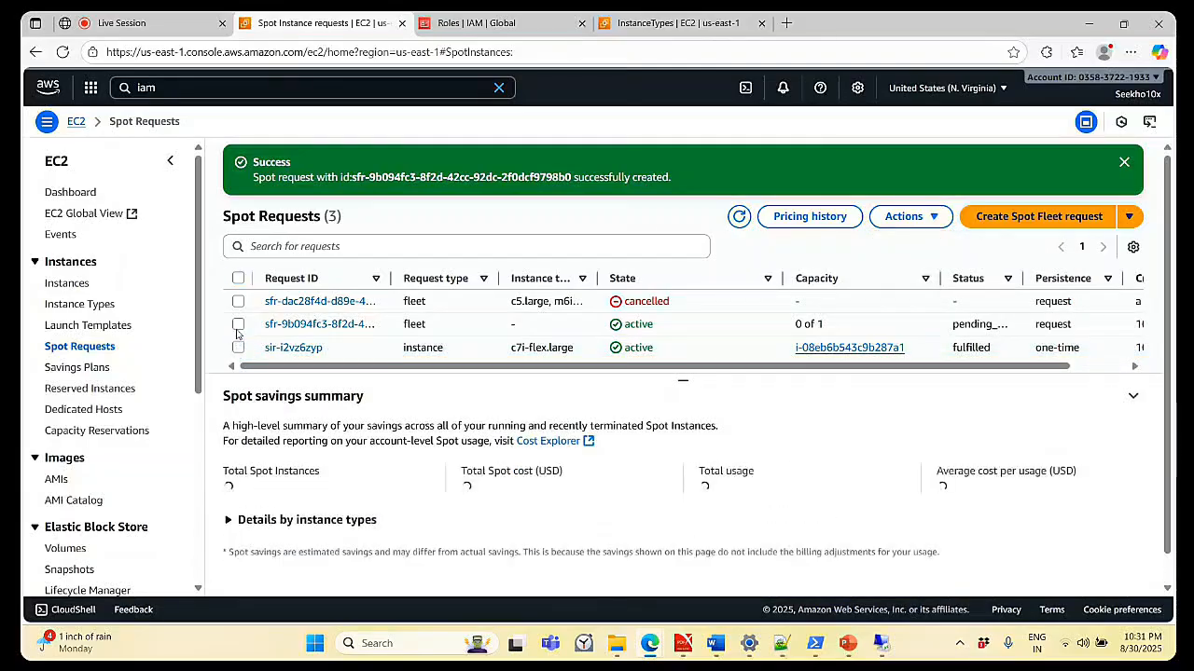
click(238, 324)
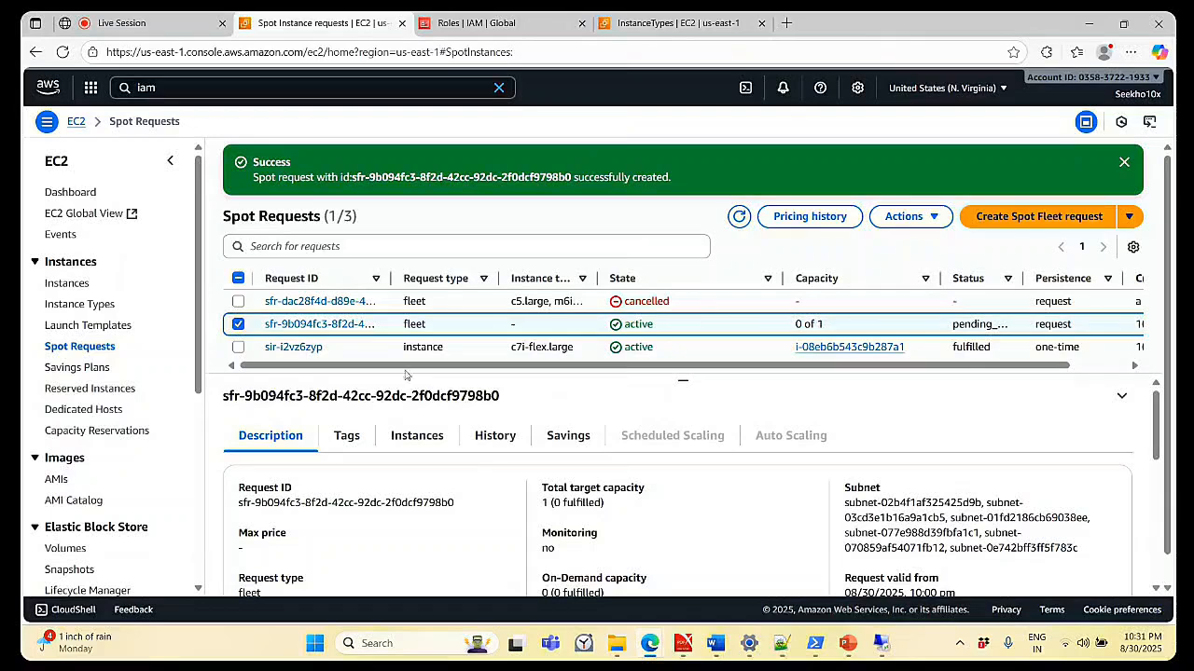
click(328, 327)
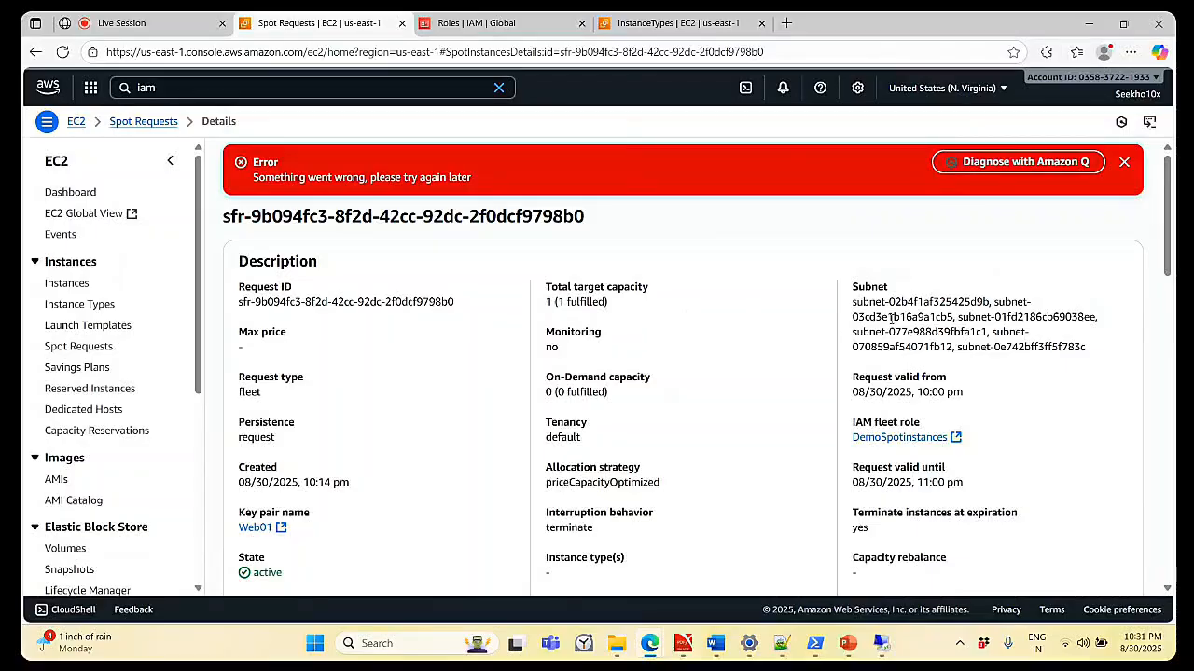
scroll(890, 317, down, 1)
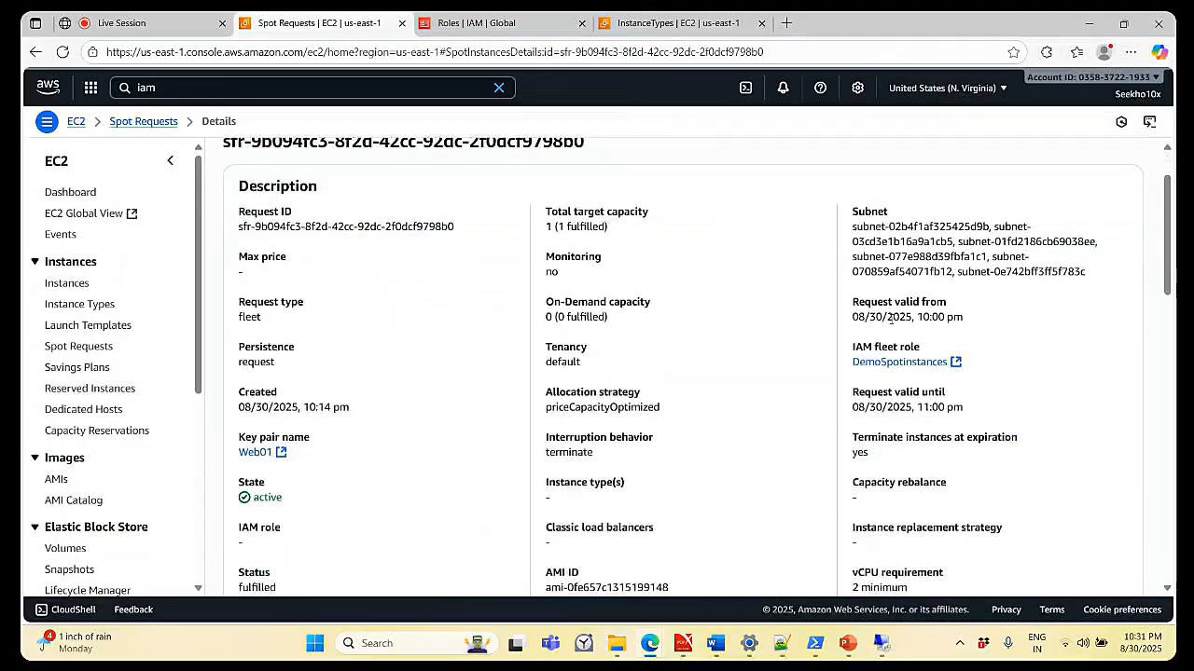
scroll(890, 318, down, 1)
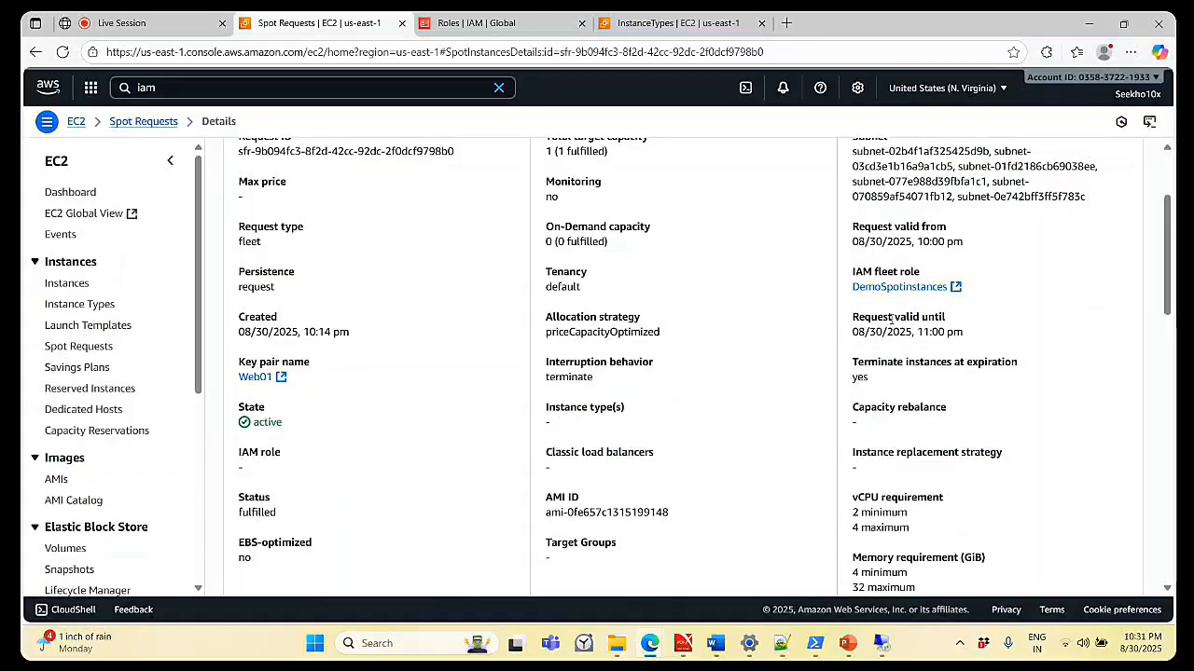
scroll(891, 318, down, 1)
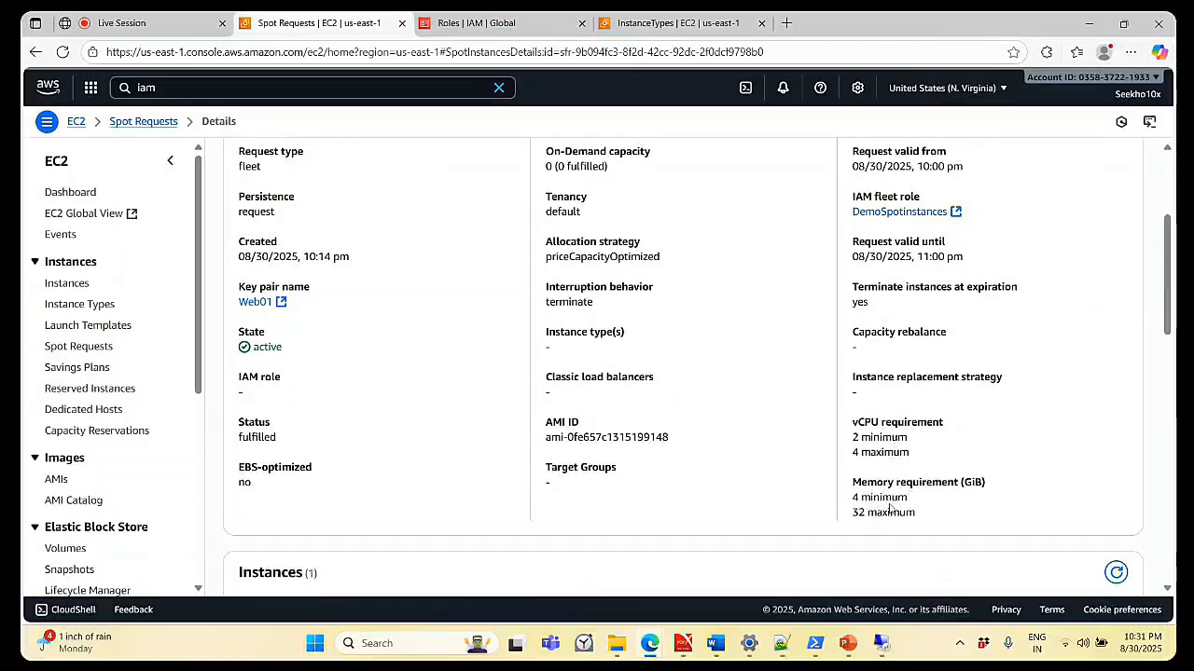
Return to the Instance Types page filtered by c7i-flex.large and review that type's vCPUs and memory
right_click(281, 22)
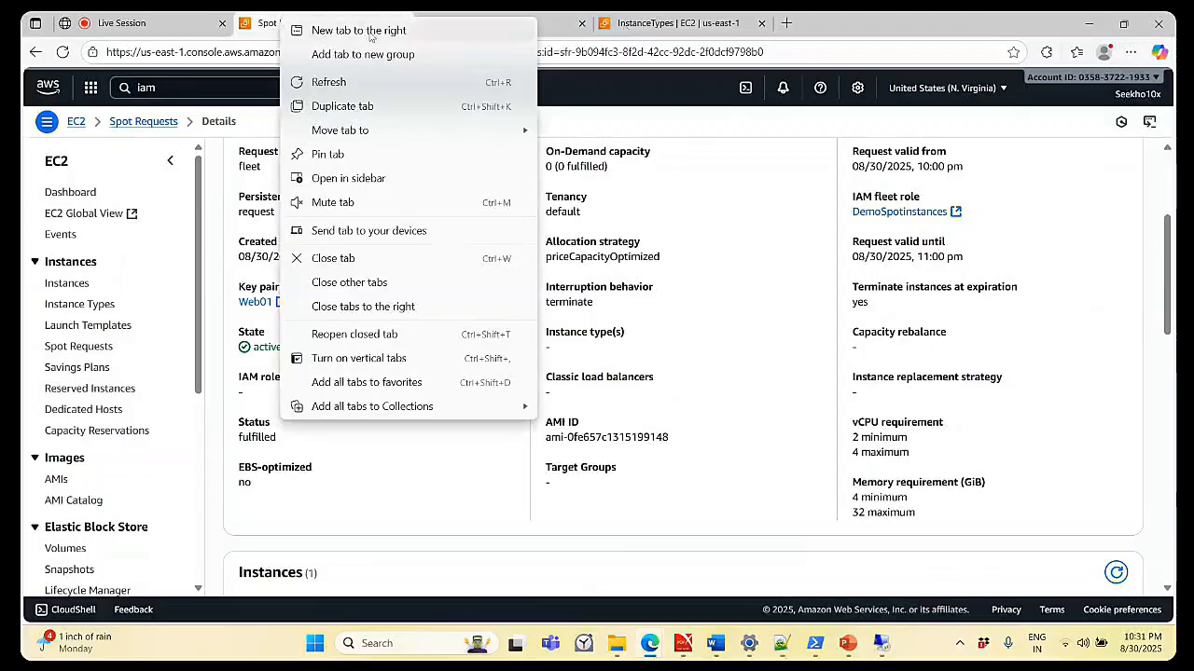
click(651, 22)
click(641, 31)
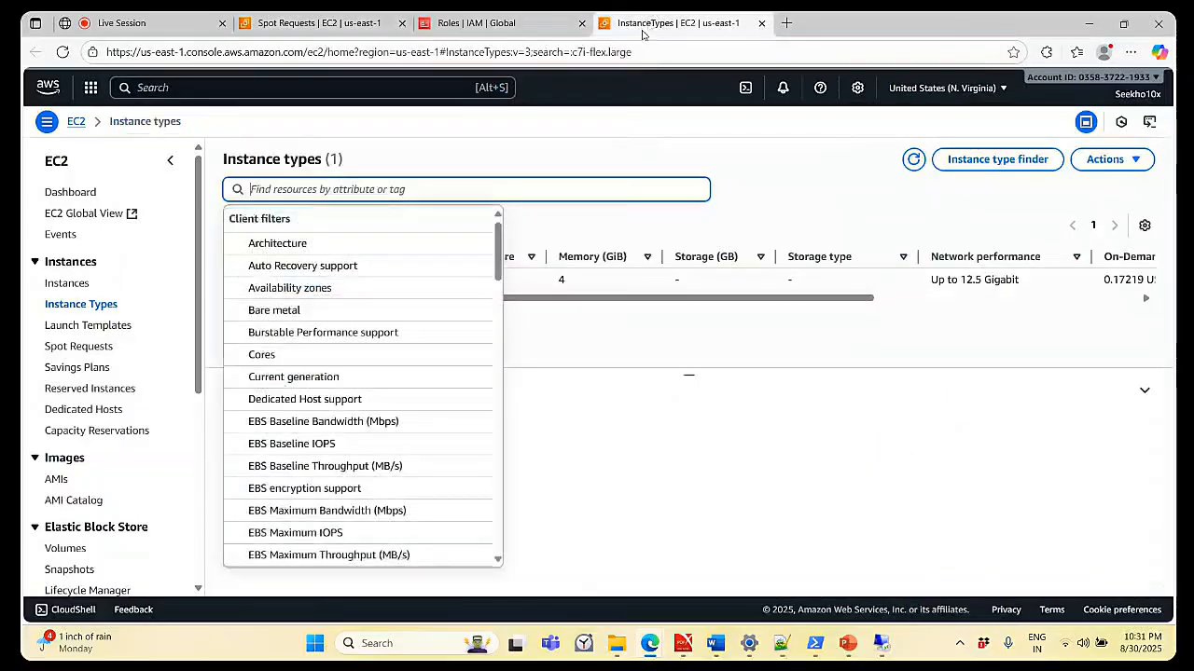
click(713, 221)
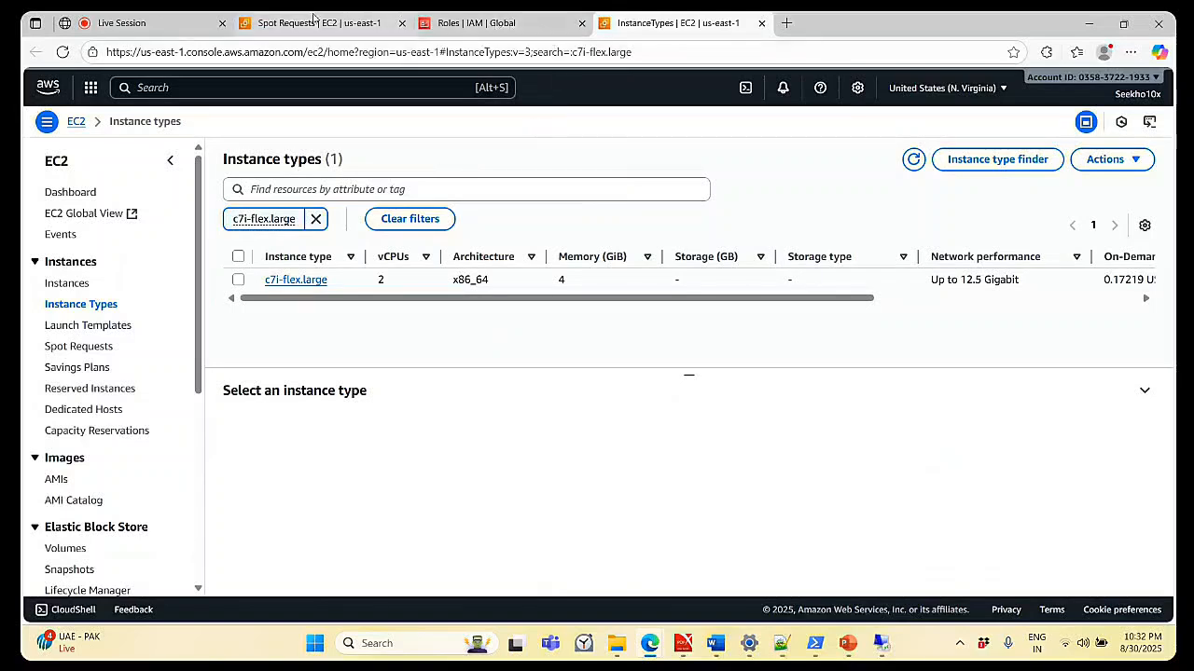
Return to the live session page and check the chat for participants' replies
click(313, 20)
click(528, 24)
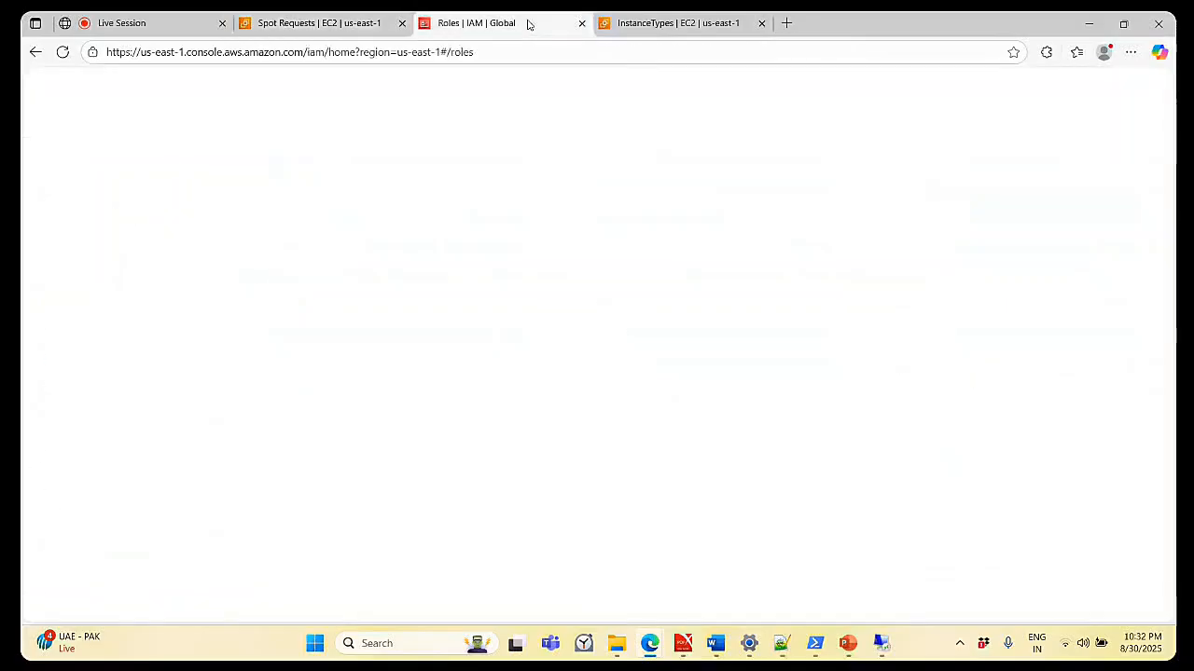
click(666, 22)
click(124, 21)
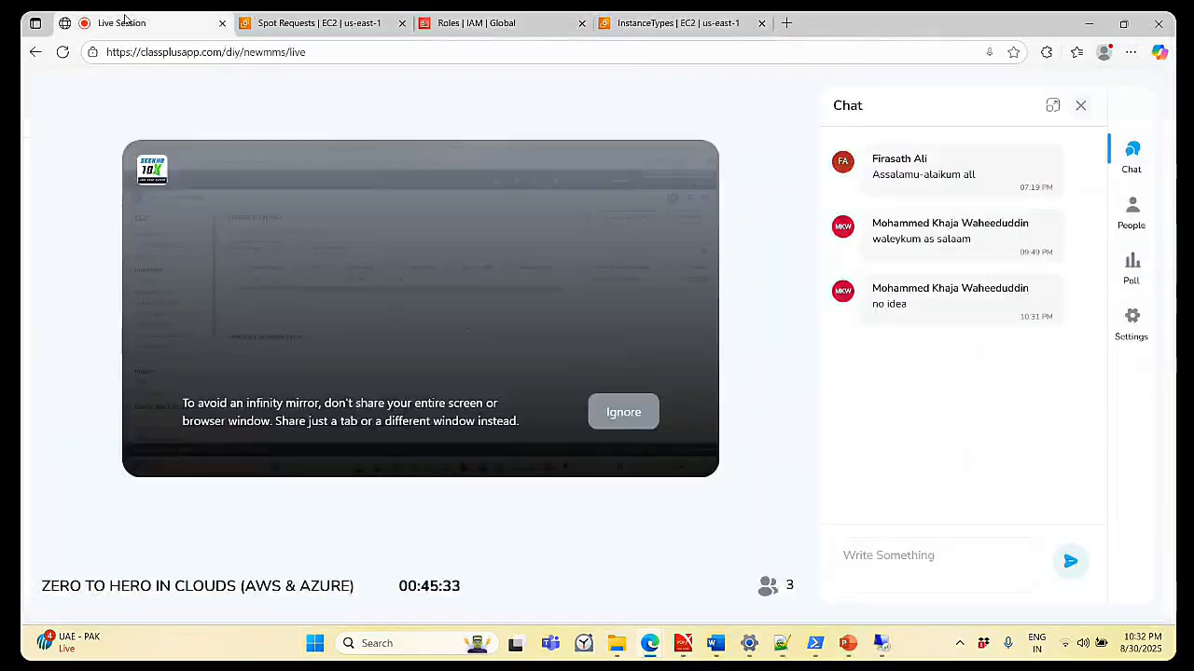
click(327, 28)
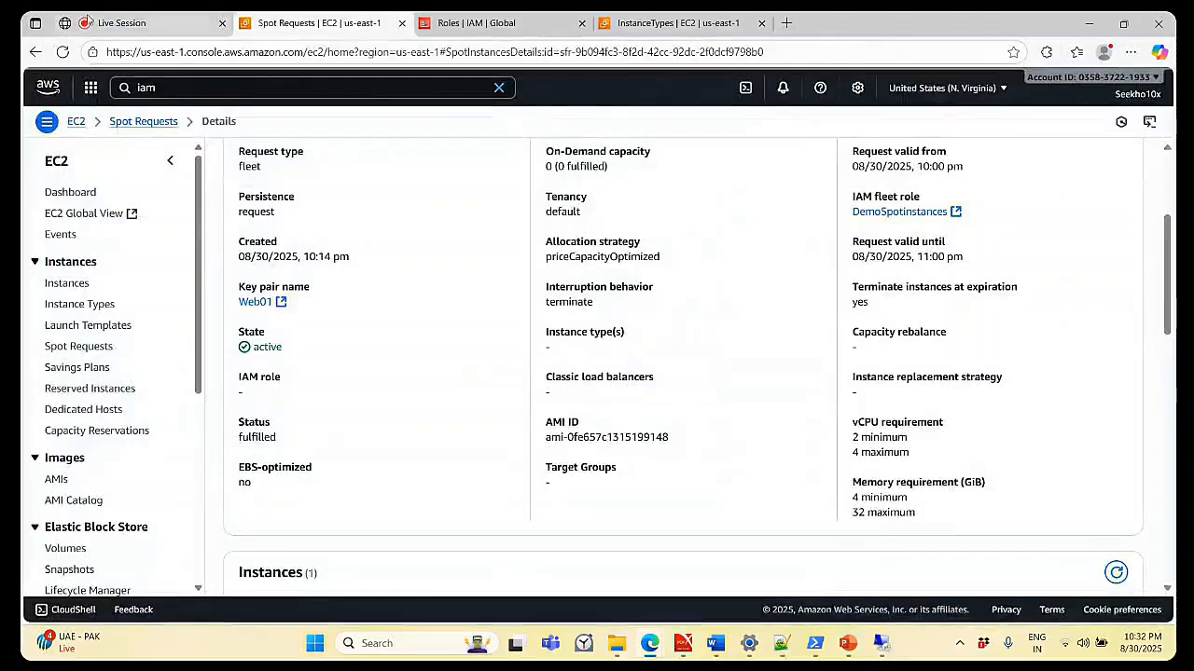
click(107, 21)
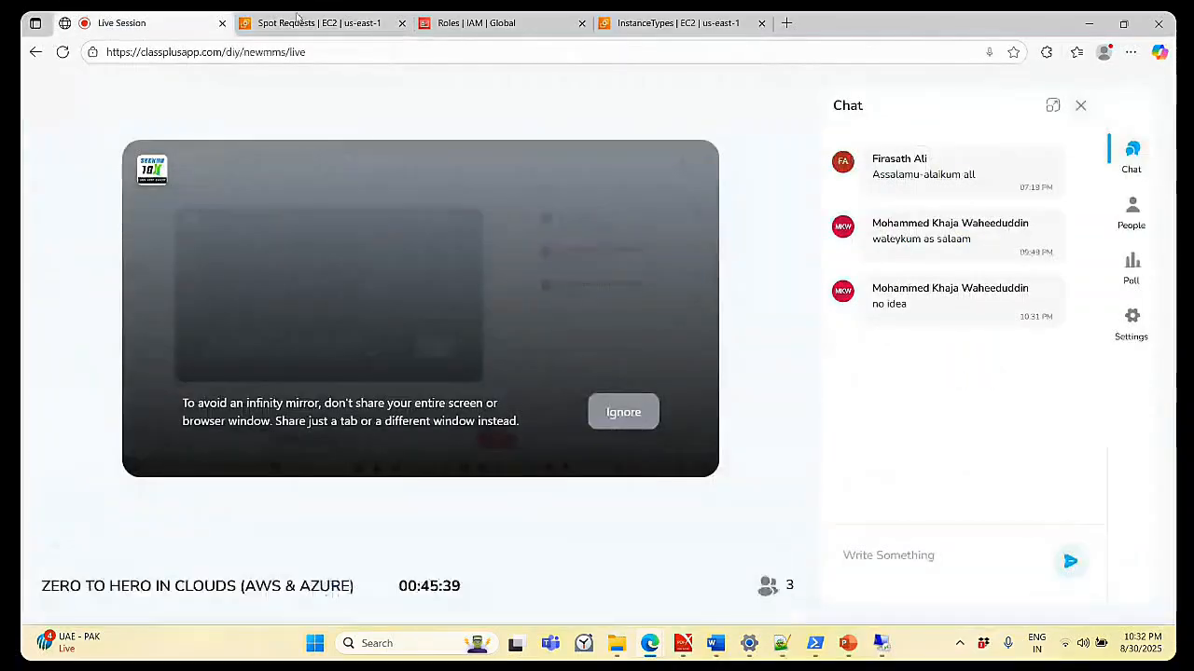
click(284, 20)
click(655, 28)
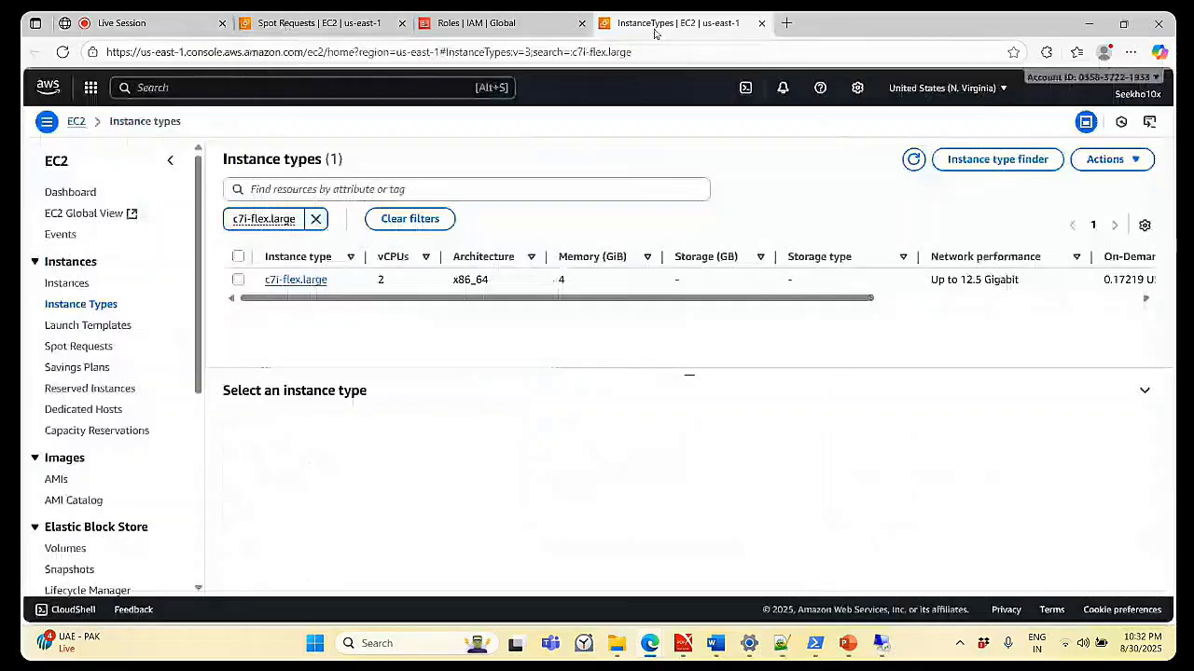
click(536, 28)
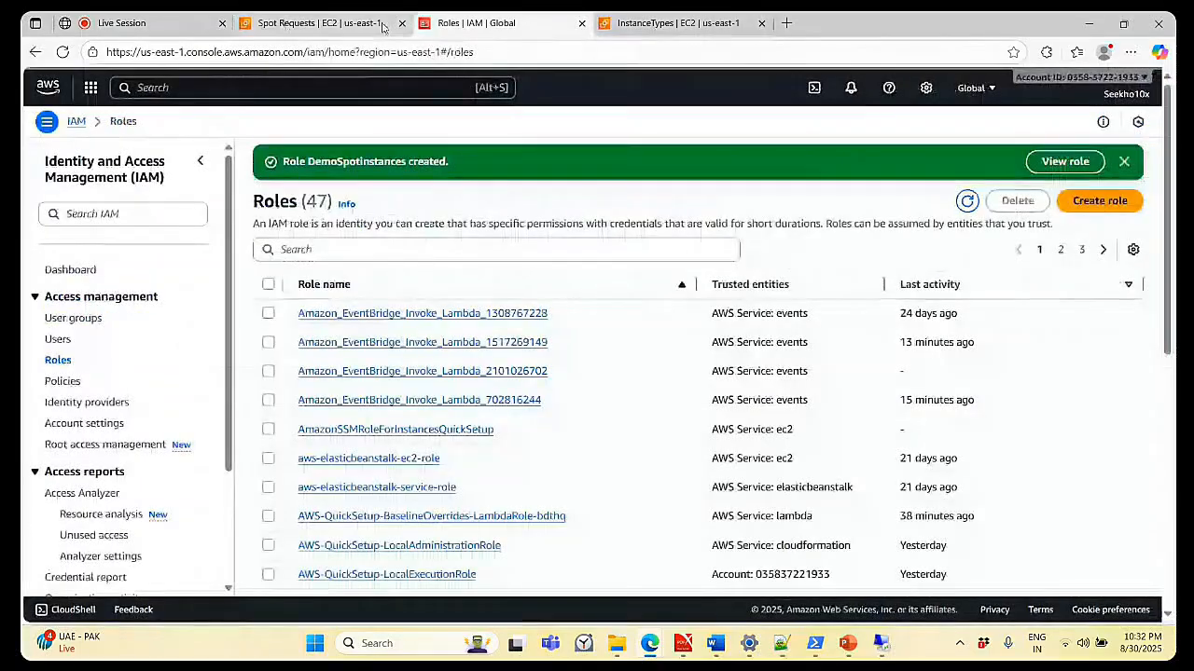
click(244, 28)
click(160, 28)
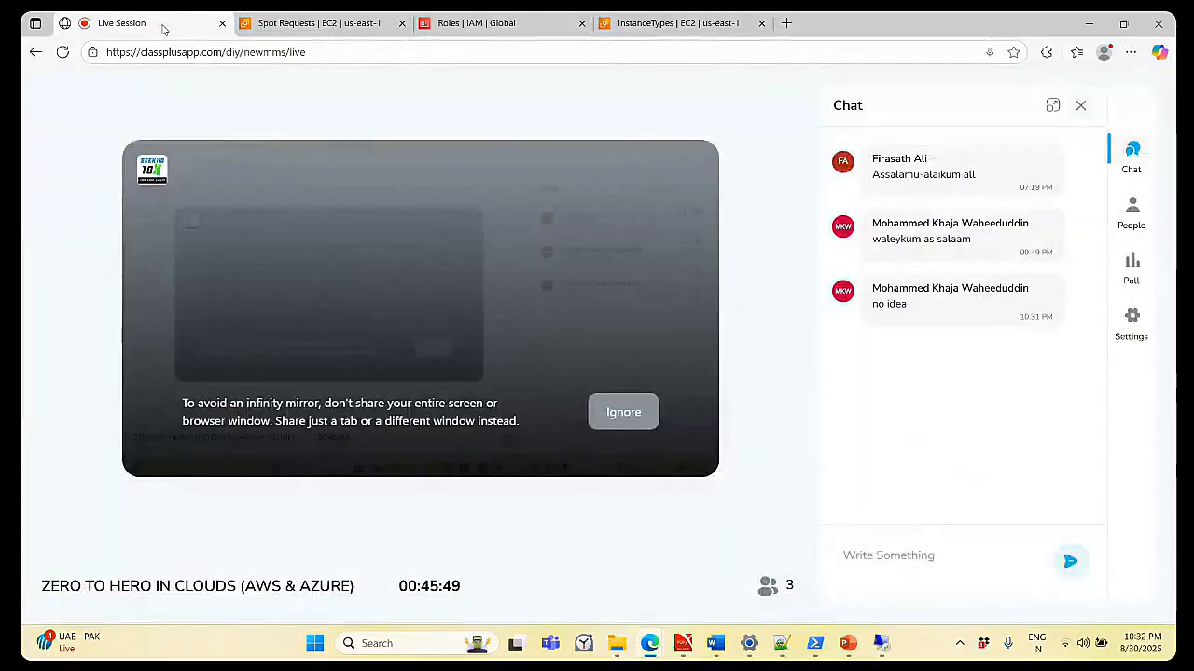
click(317, 23)
click(516, 19)
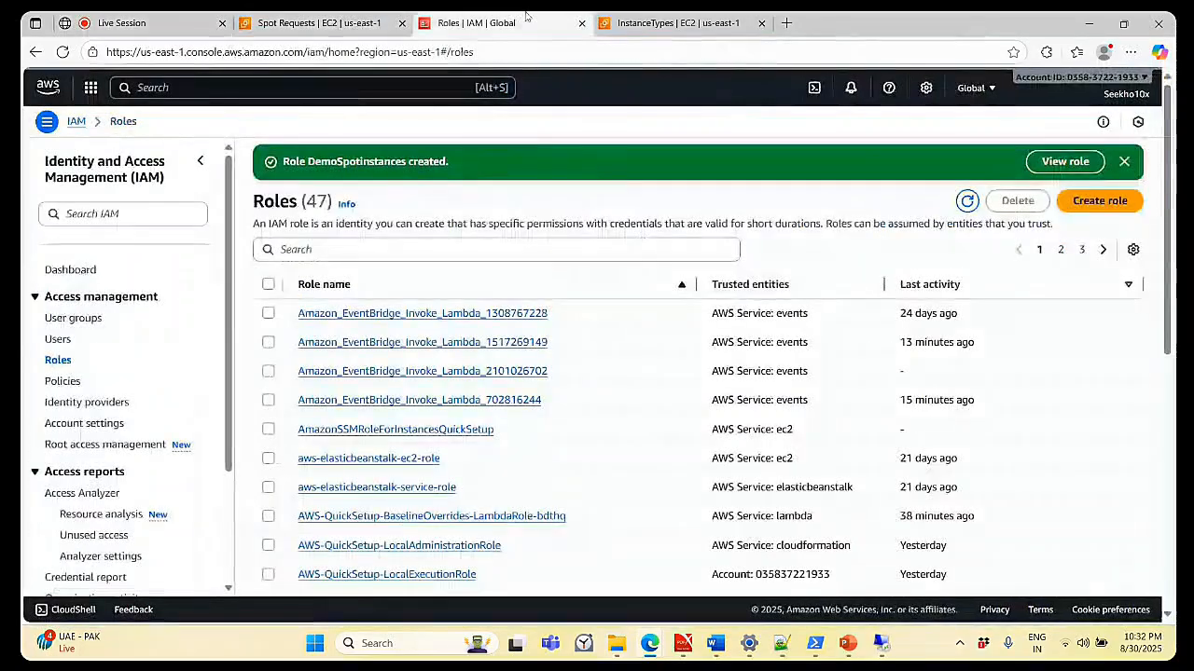
click(633, 18)
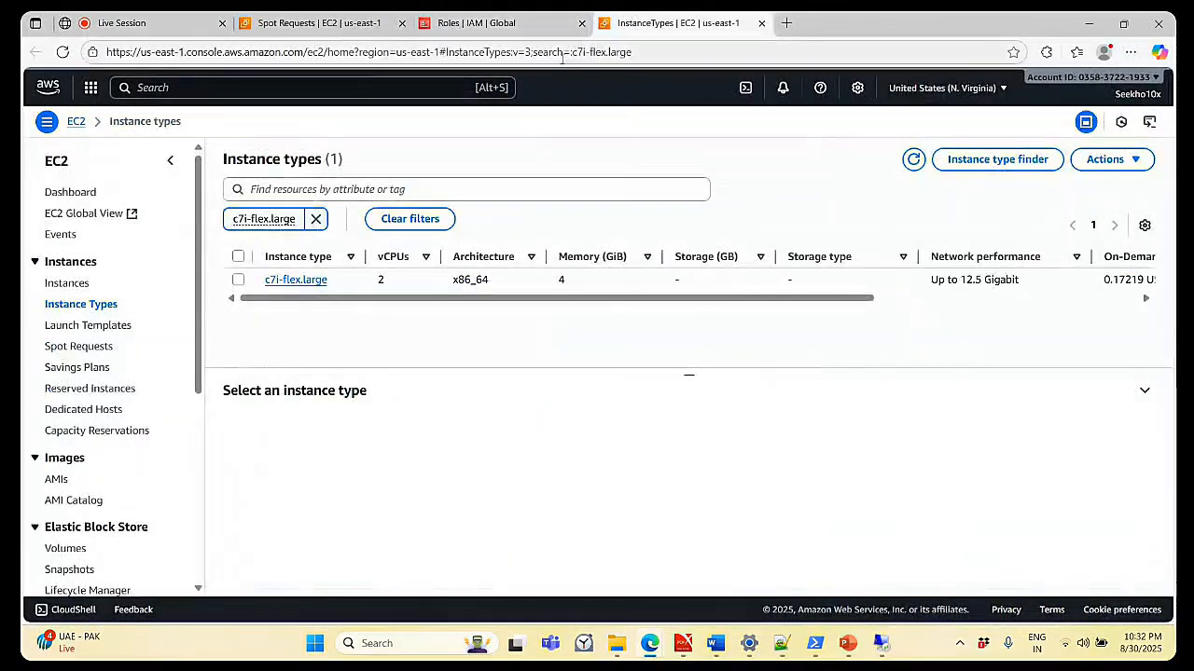
click(193, 17)
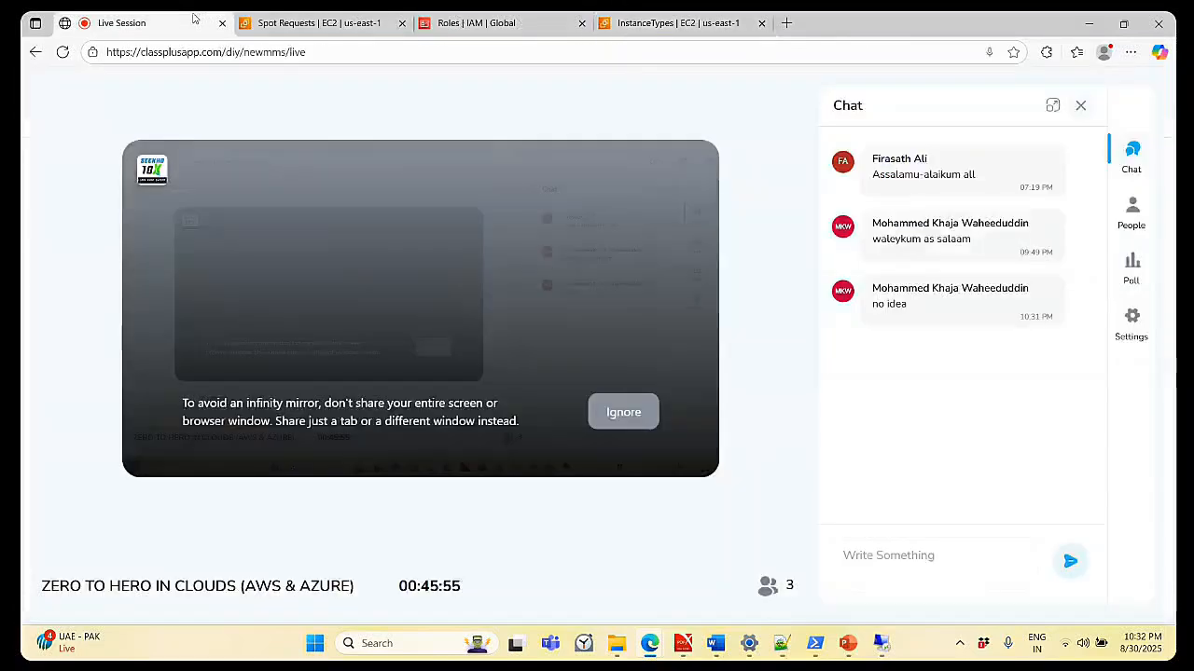
click(326, 28)
click(577, 22)
click(634, 22)
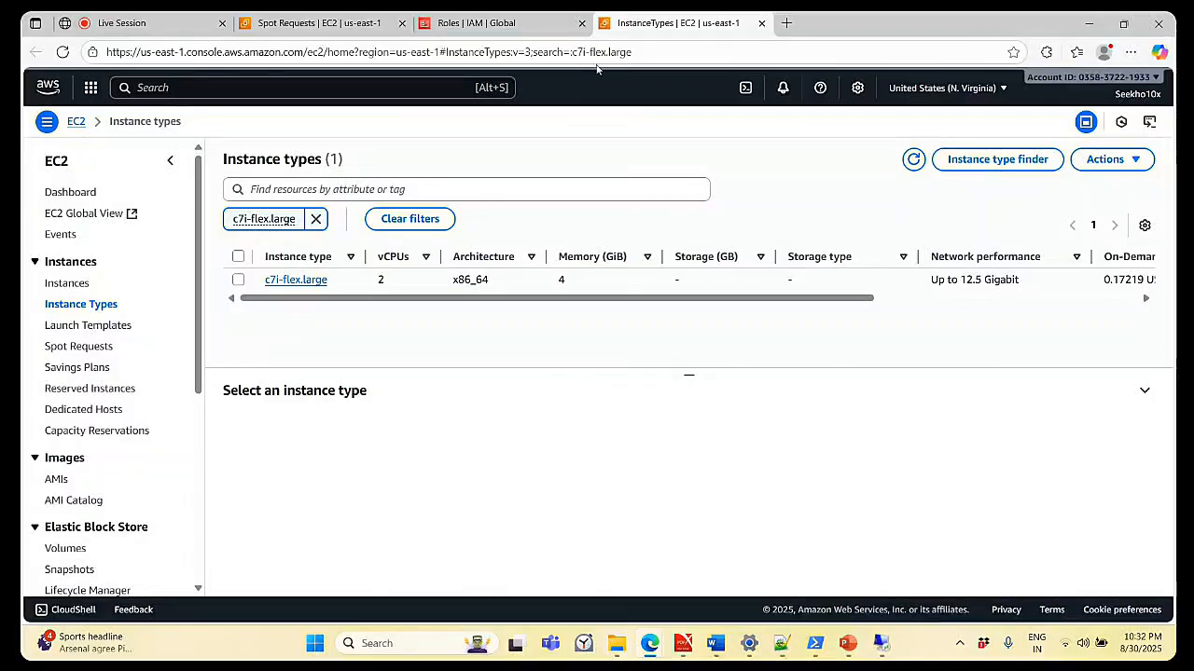
Open the Access Analyzer summary in IAM and examine the active findings, resource types and key resources
click(457, 24)
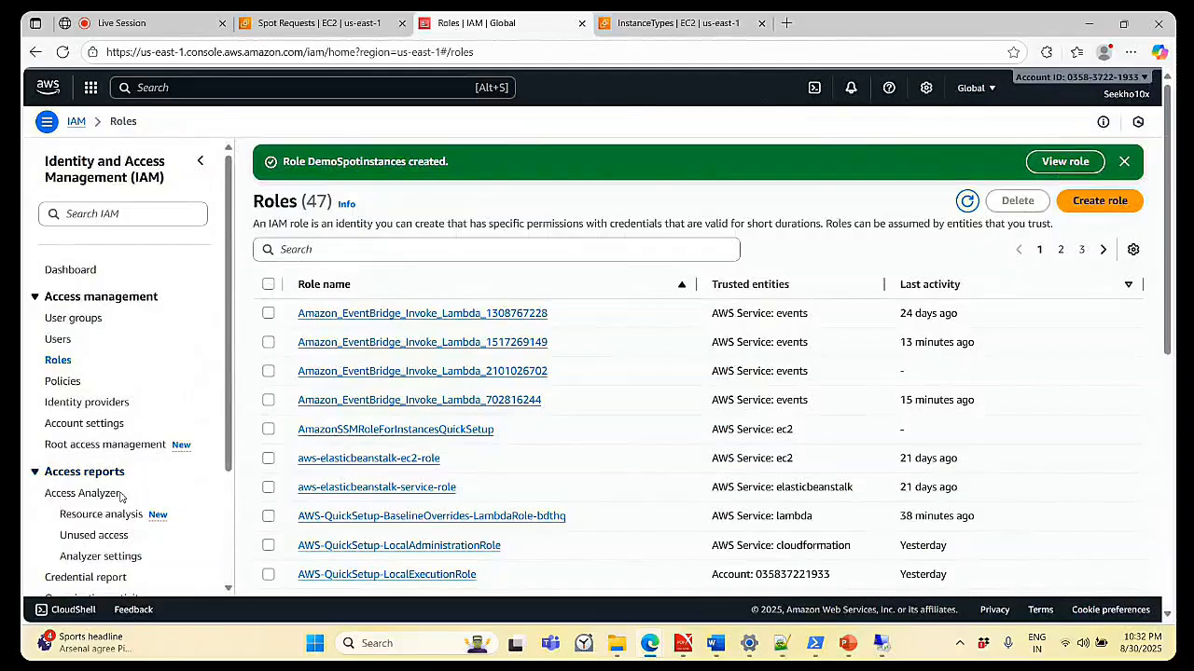
scroll(126, 487, down, 1)
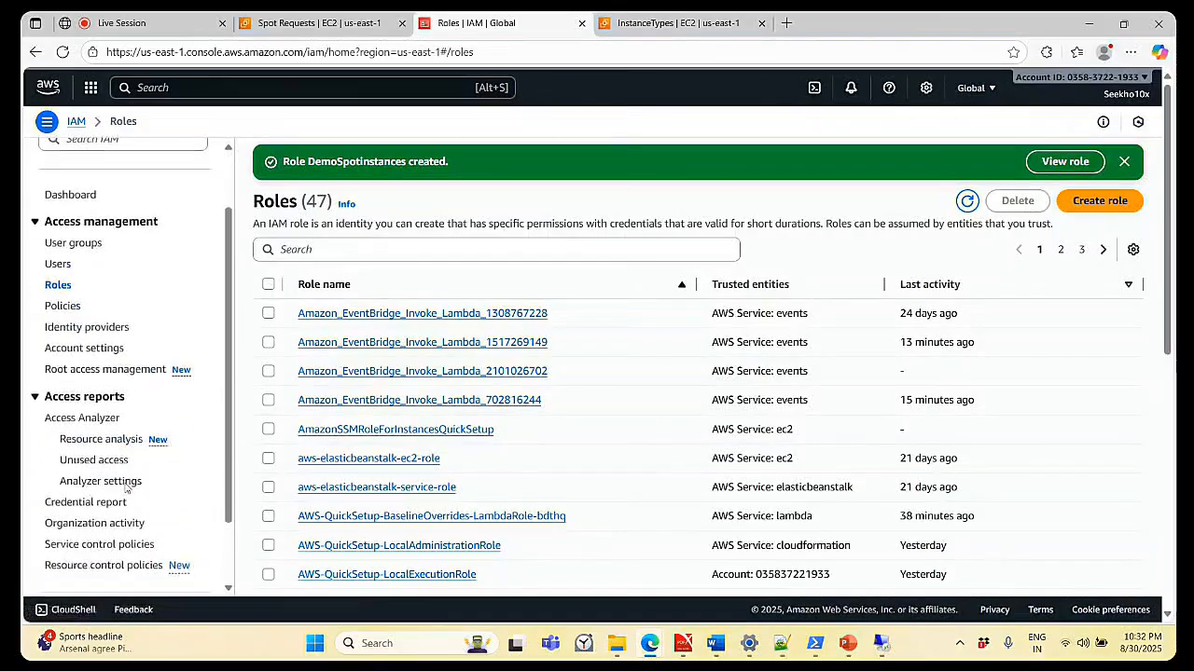
click(97, 420)
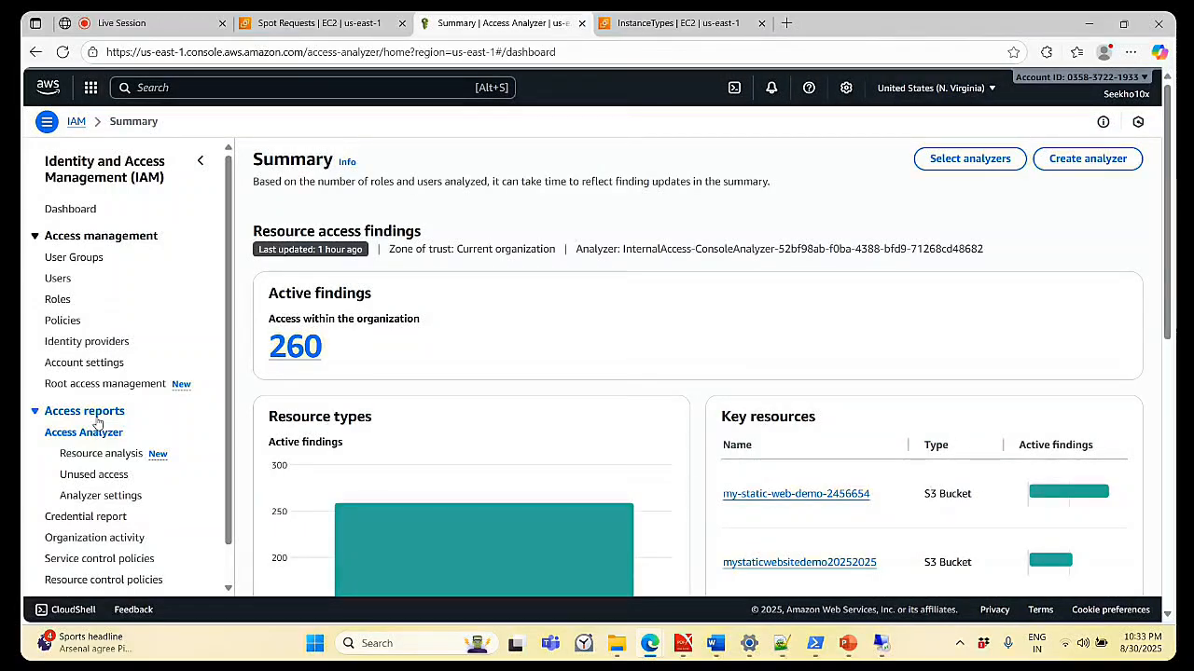
scroll(630, 318, down, 2)
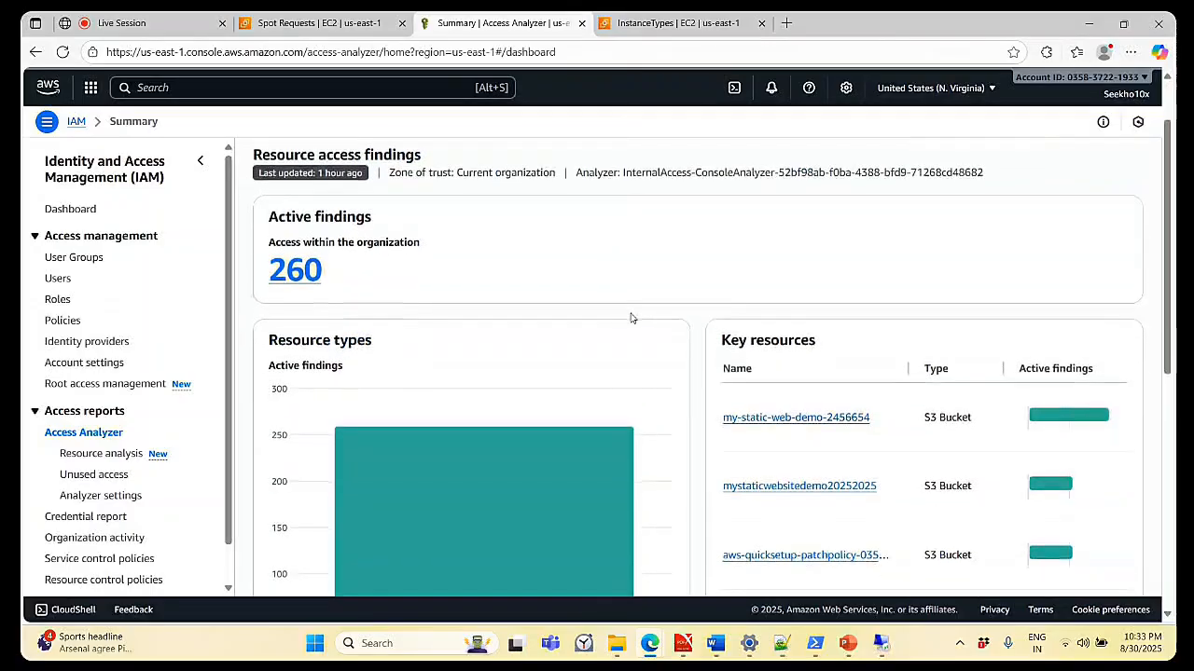
scroll(630, 318, down, 2)
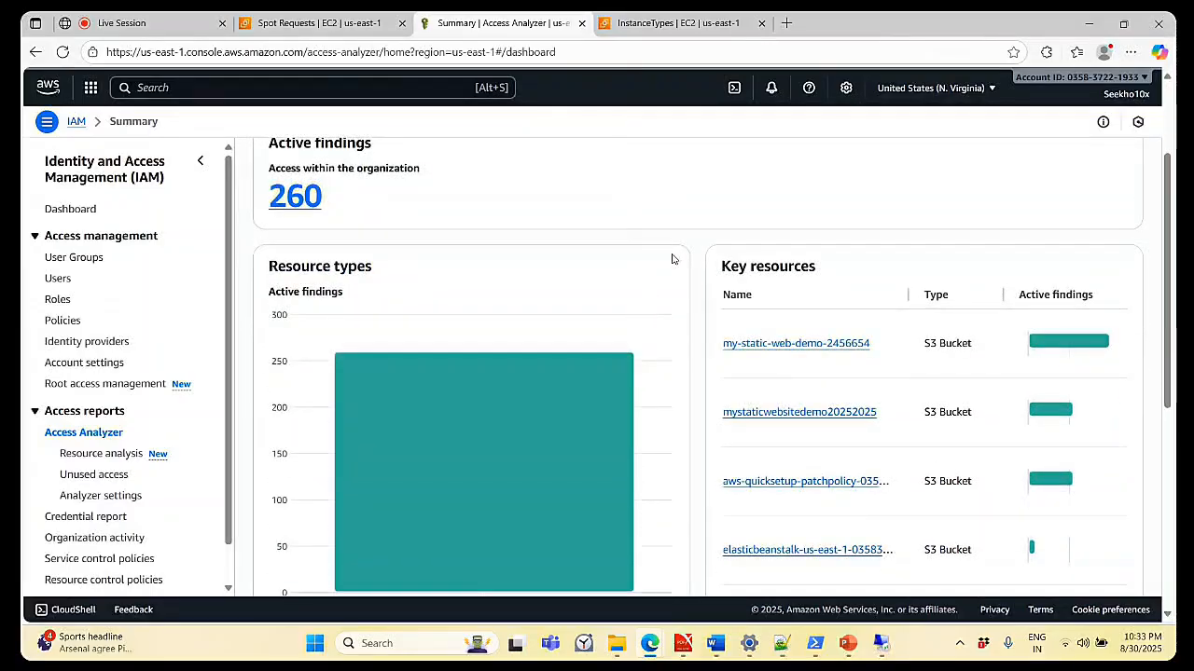
scroll(673, 258, down, 3)
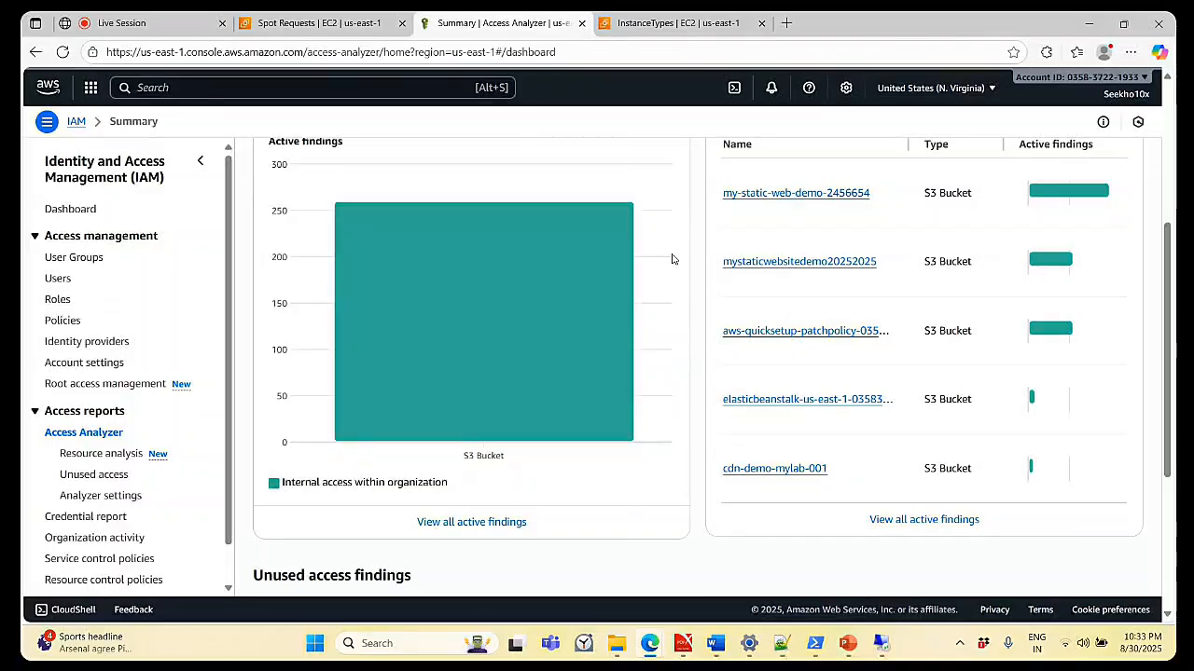
scroll(950, 288, up, 1)
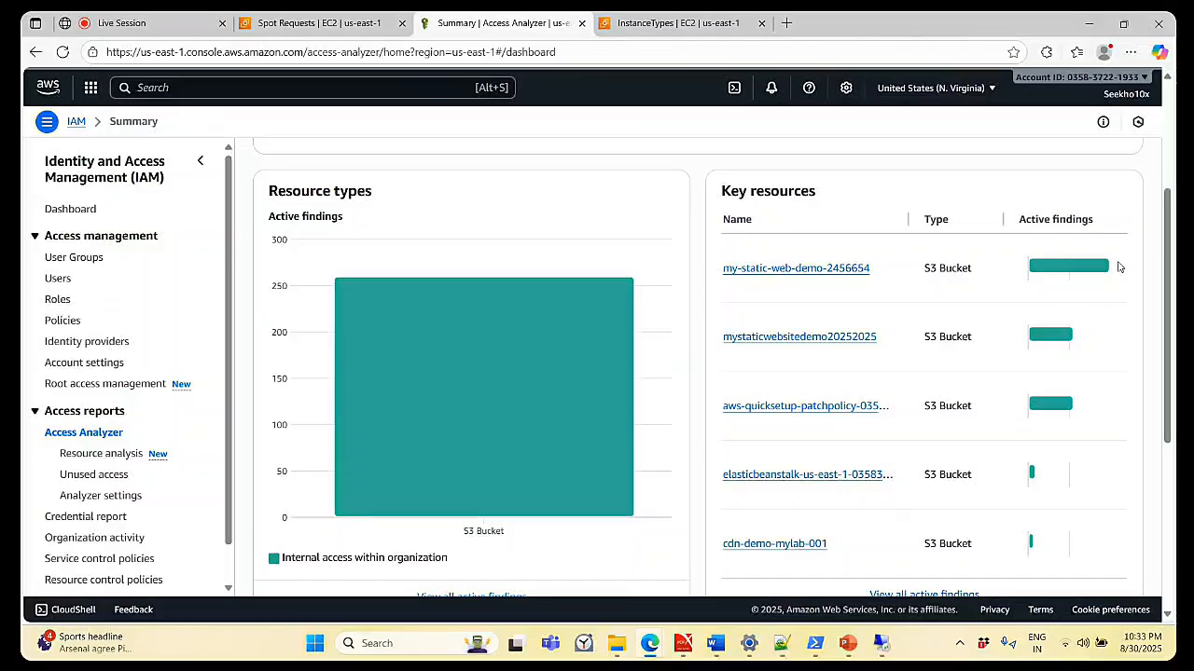
scroll(840, 308, up, 3)
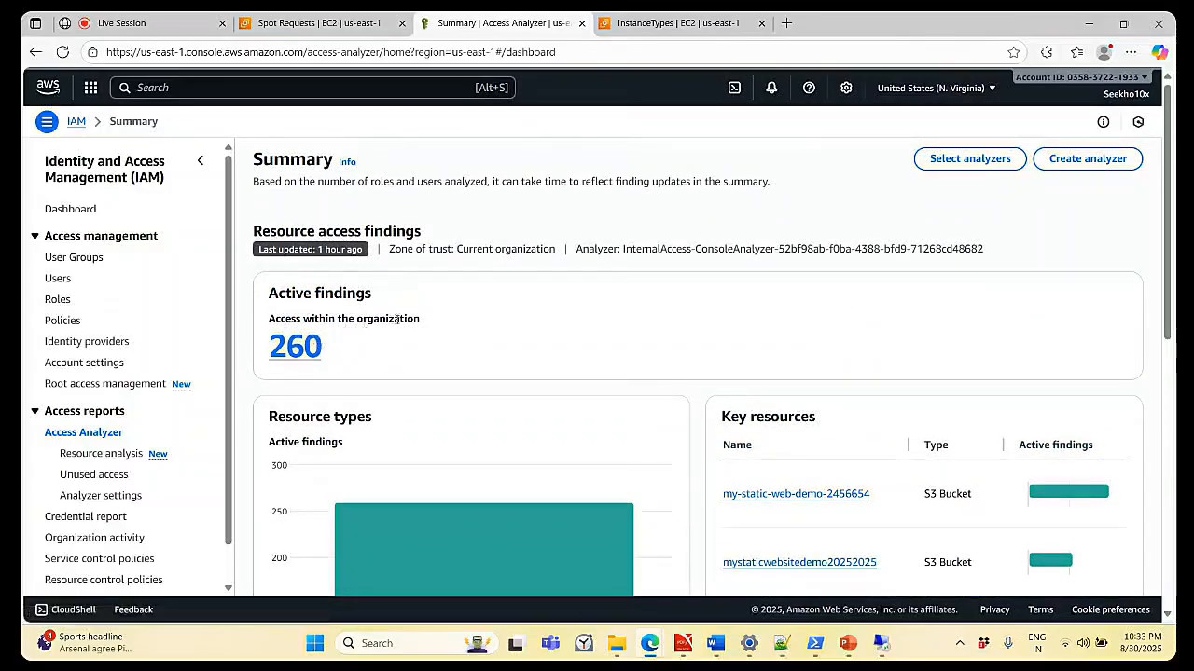
Open the list of active findings for access within the organization and widen the Finding ID column to show full IDs
click(304, 355)
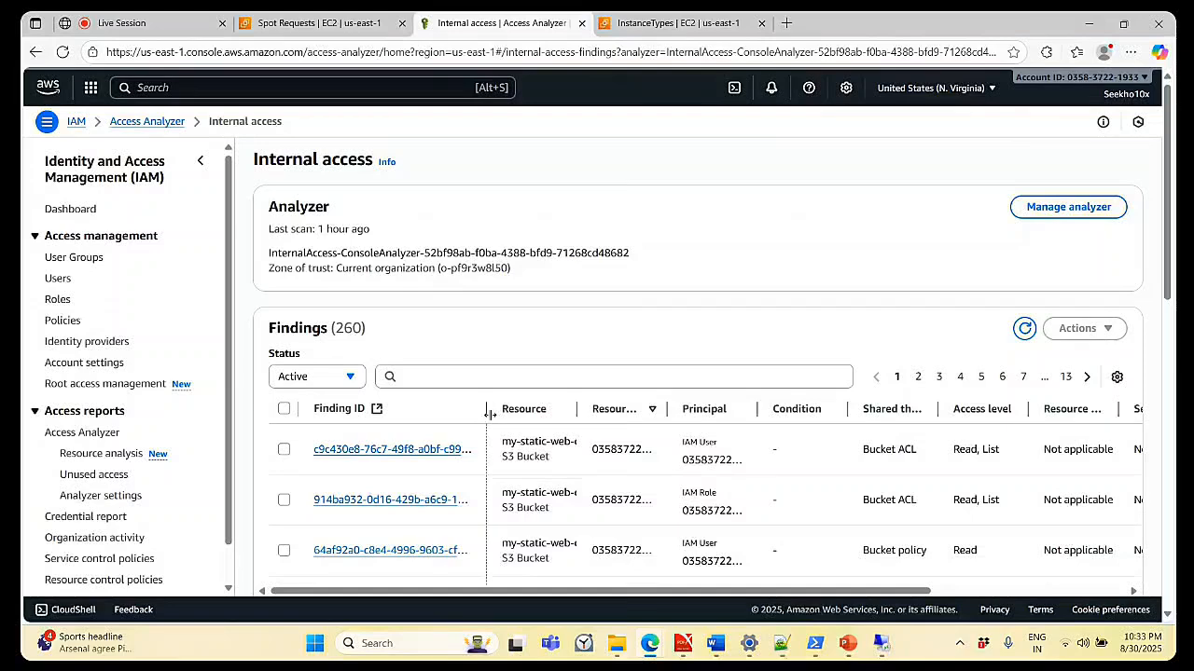
drag(490, 415, 595, 419)
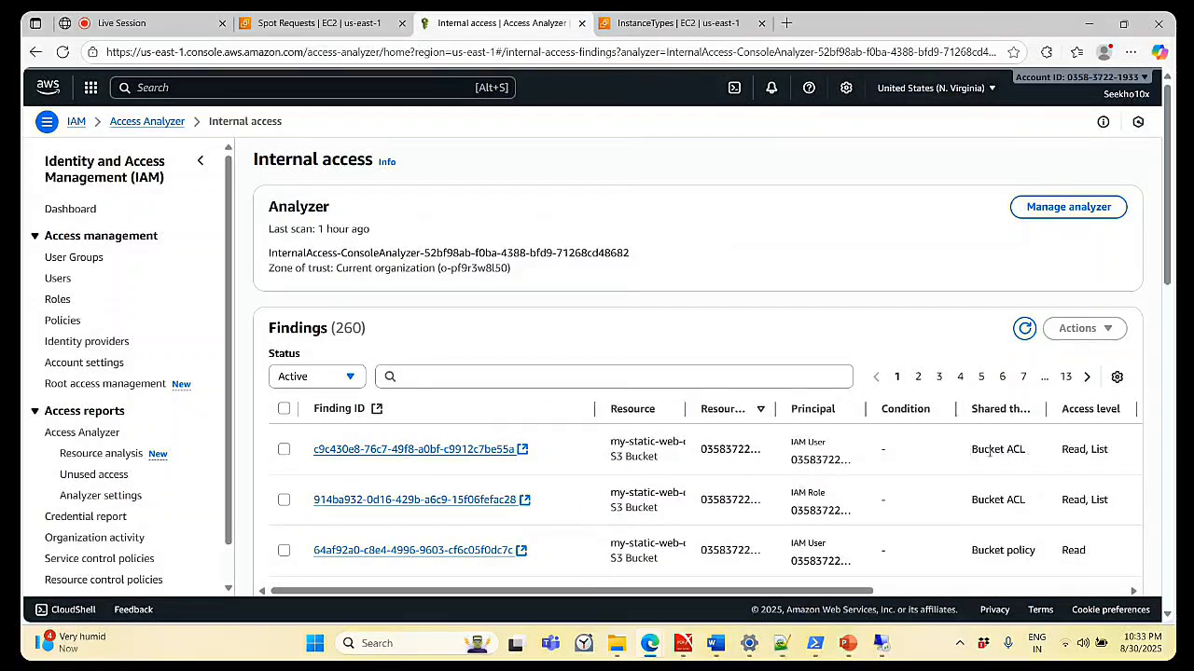
scroll(1000, 449, down, 3)
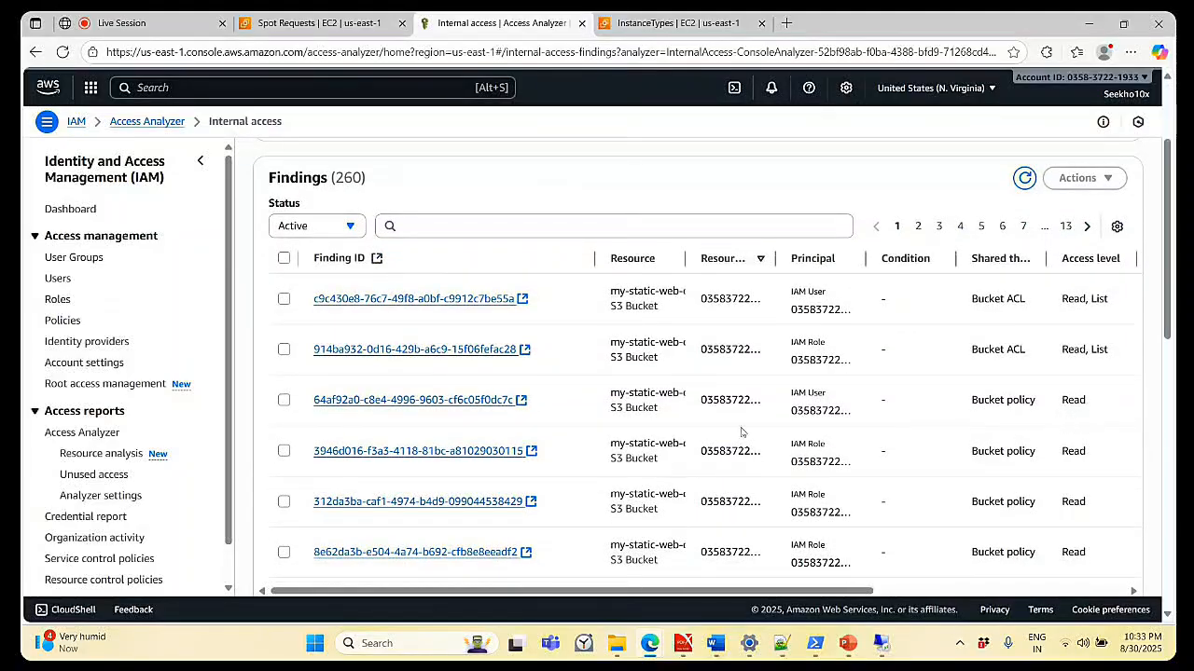
Open the first Bucket policy finding for my-static-web-demo-2456654 in a new tab and review its details, recommendations and Intended access section
click(520, 403)
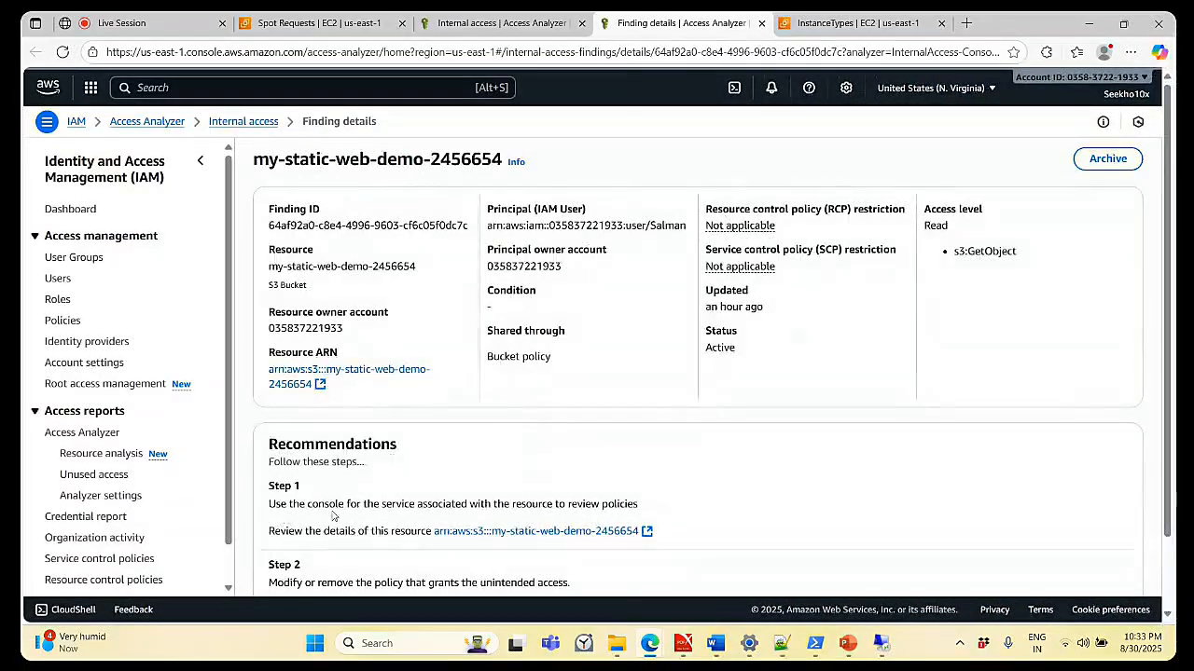
scroll(723, 453, down, 1)
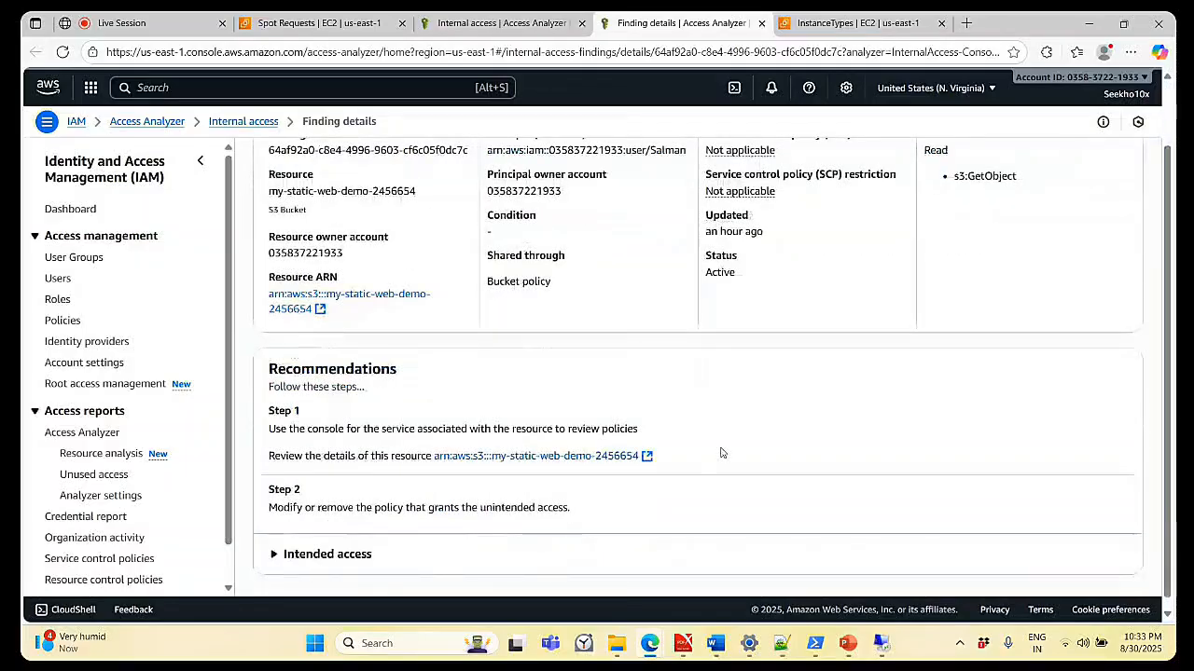
click(278, 555)
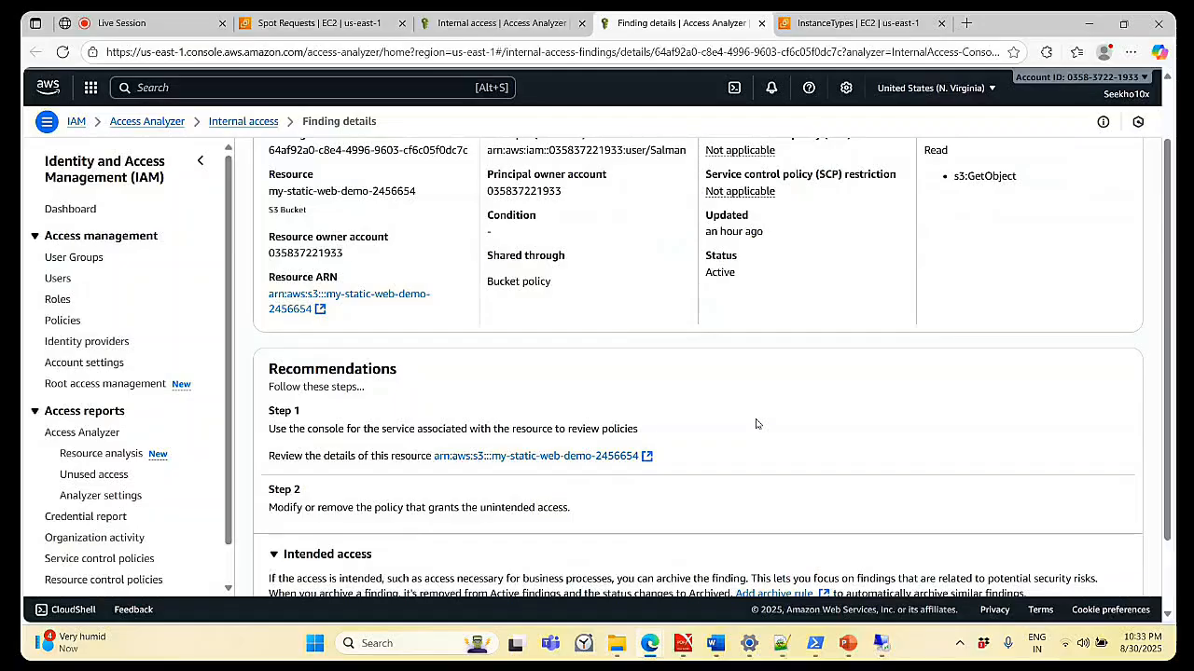
scroll(756, 425, up, 1)
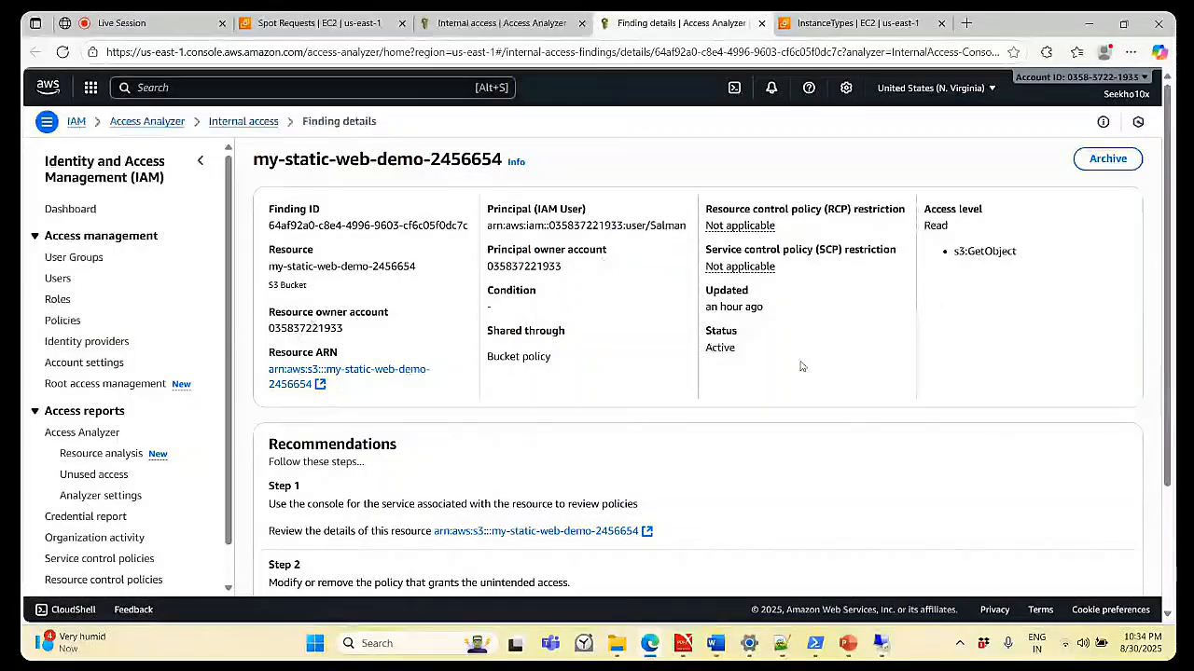
scroll(297, 485, down, 3)
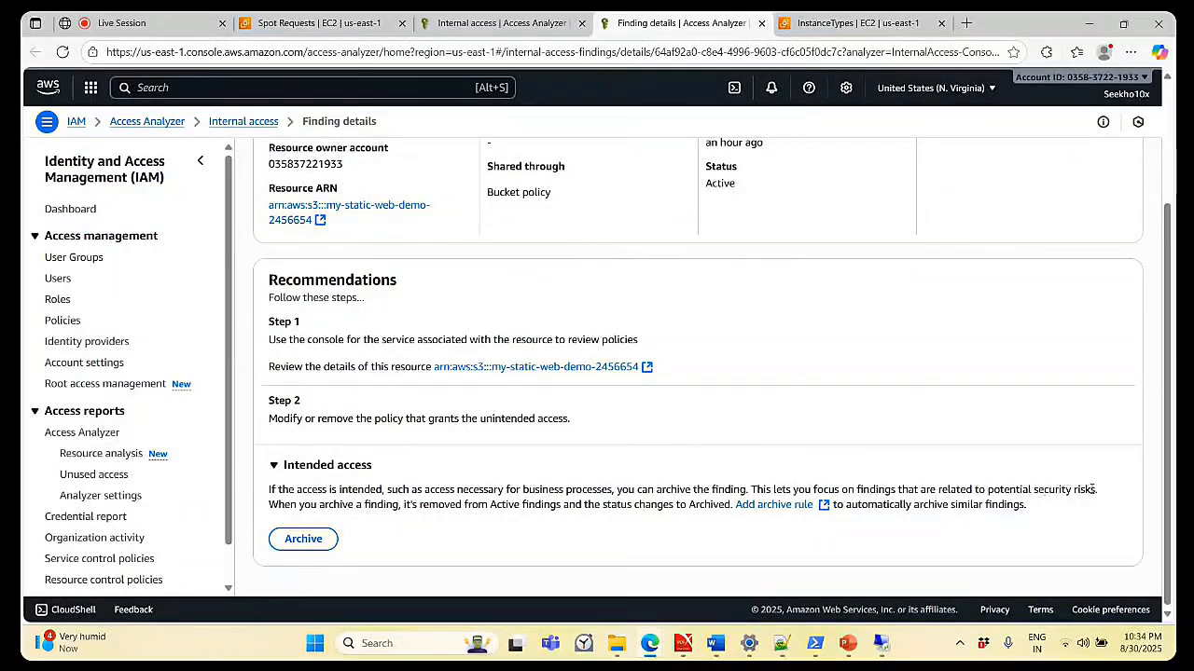
scroll(580, 424, up, 3)
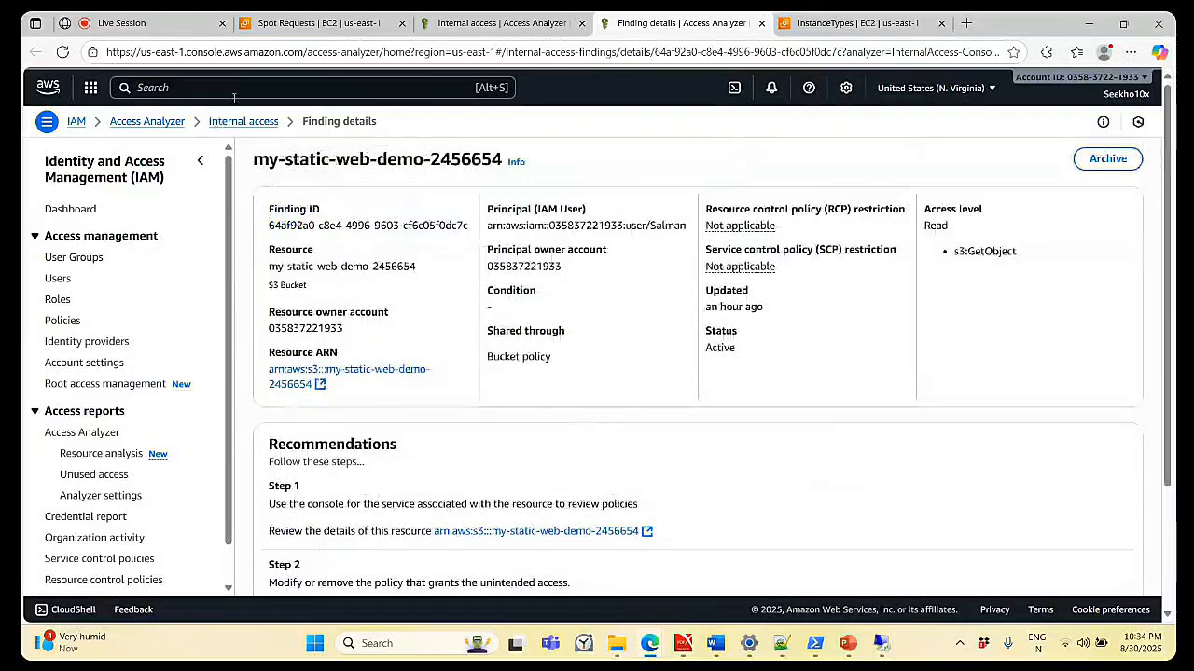
Start creating an analyzer from the Resource analysis page, with Principal analysis - Unused access as the finding type
click(243, 121)
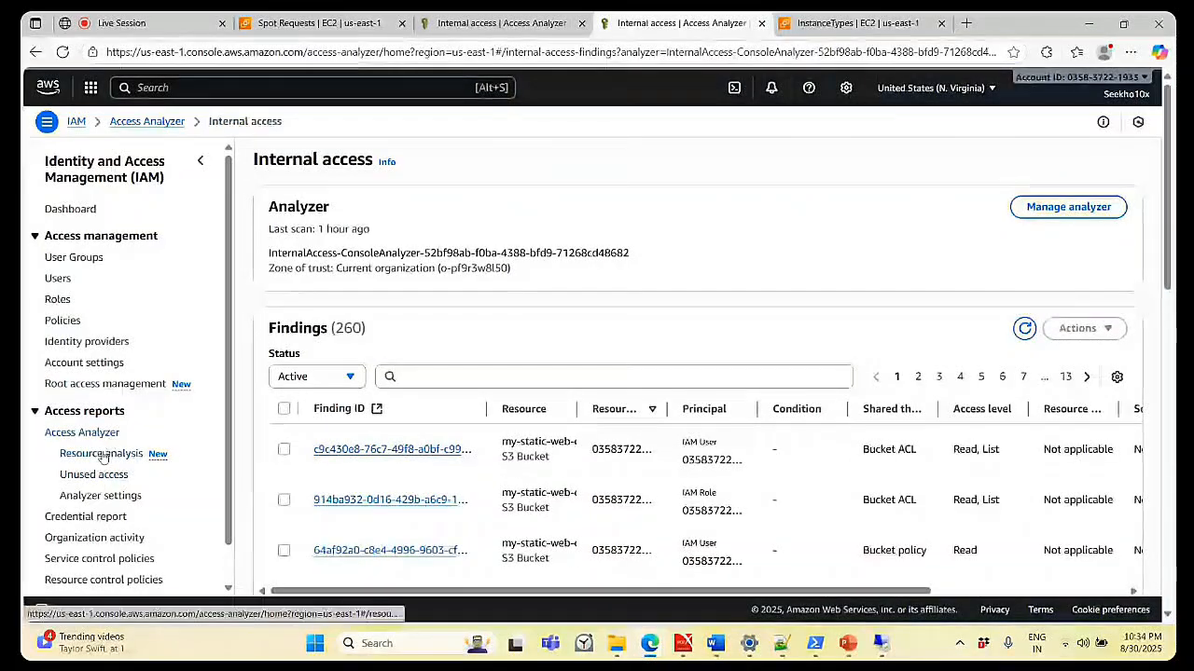
click(106, 457)
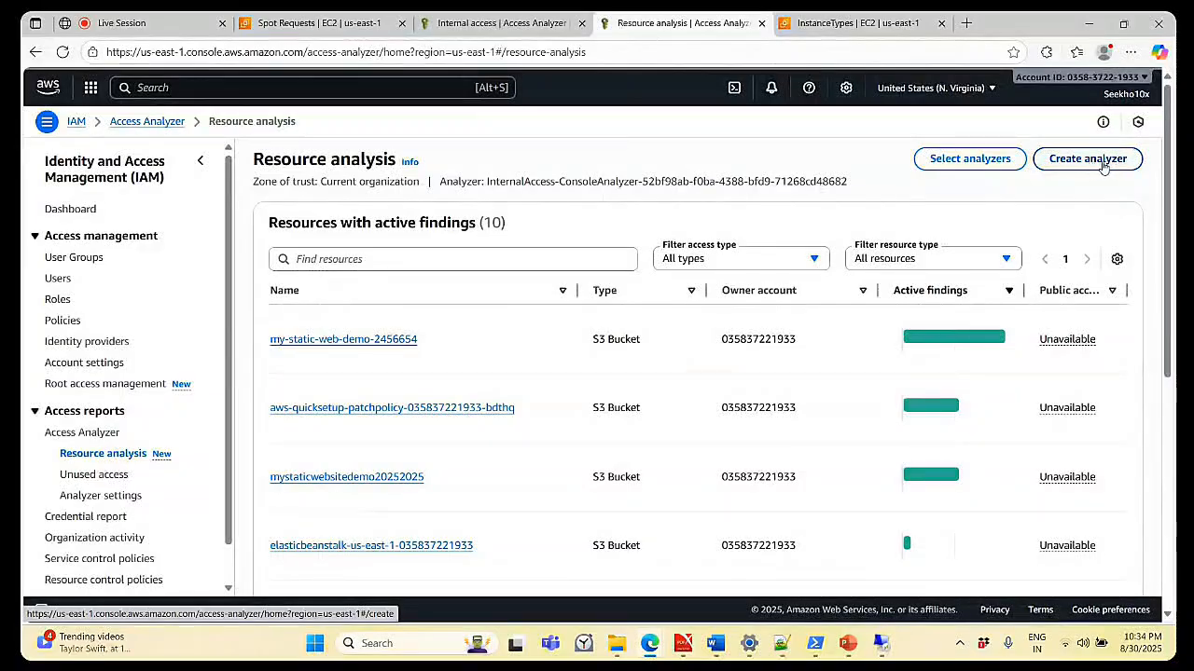
click(1103, 165)
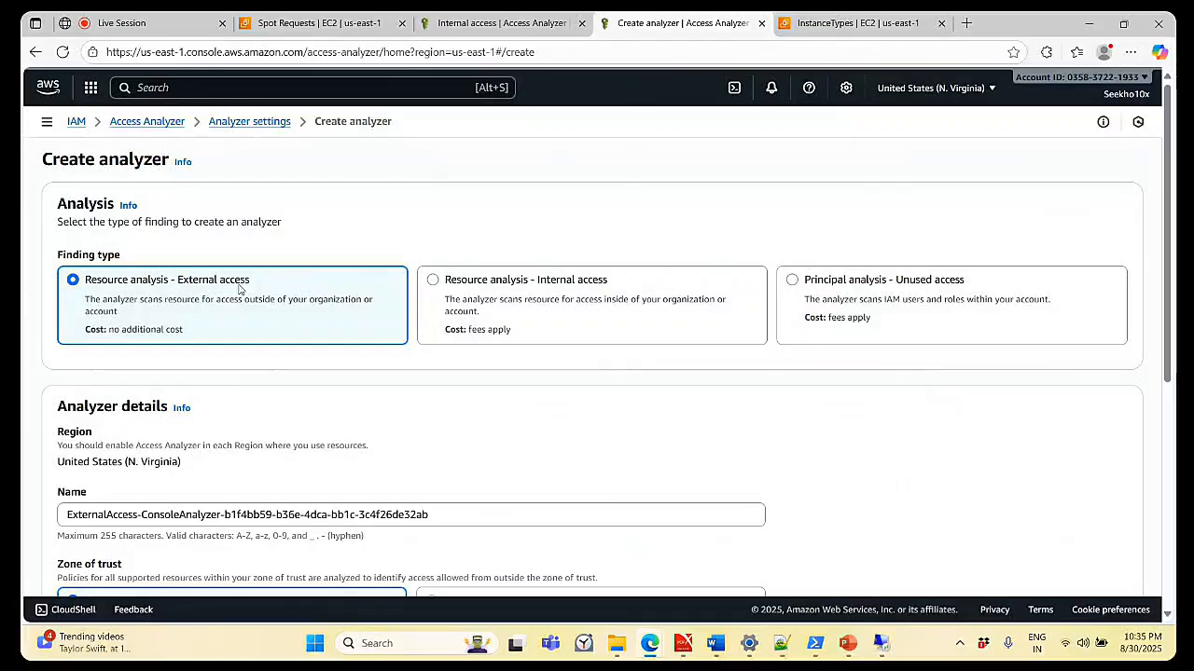
click(438, 282)
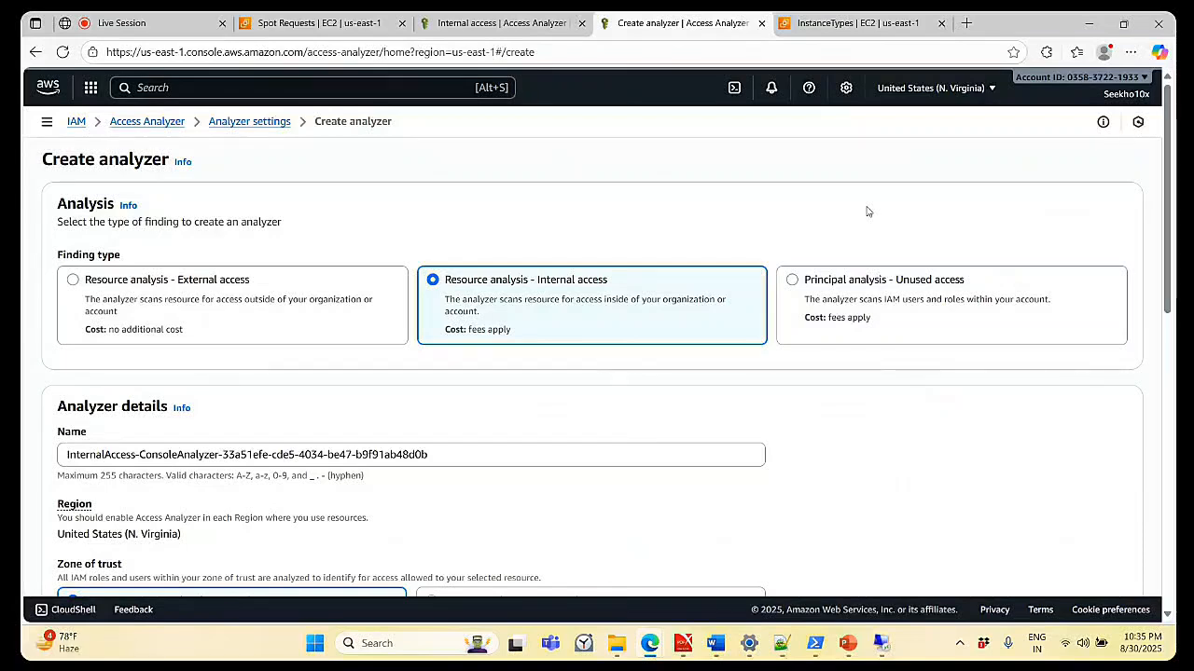
click(793, 286)
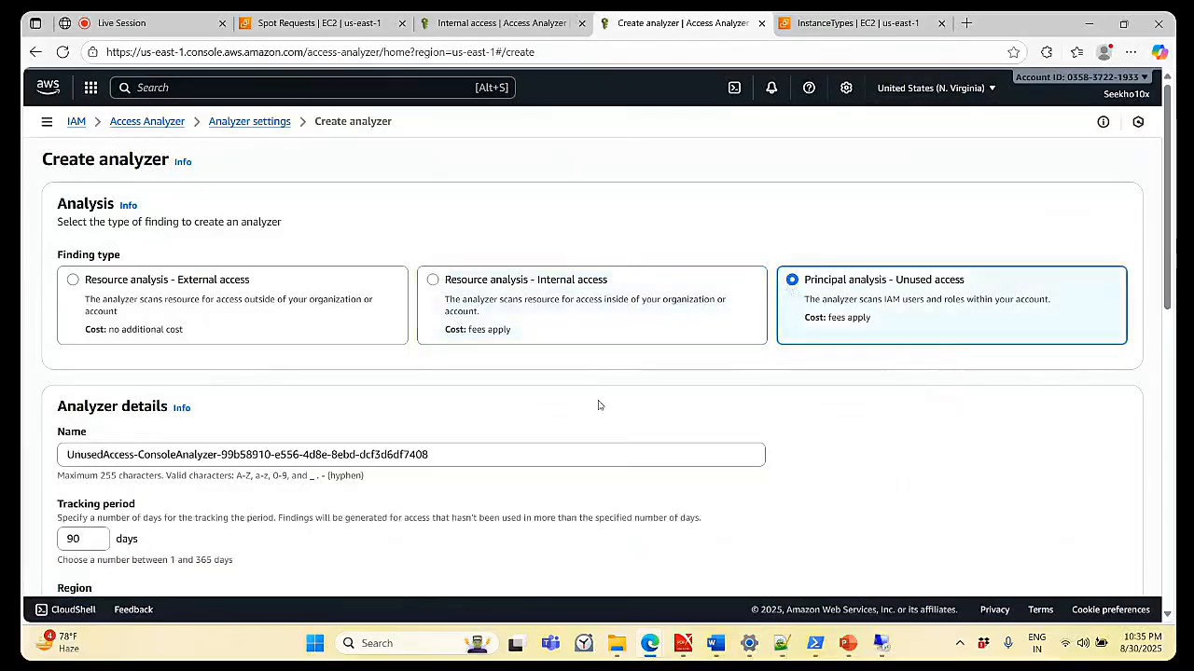
Set the unused access analyzer's tracking period to 5 days
scroll(370, 445, down, 1)
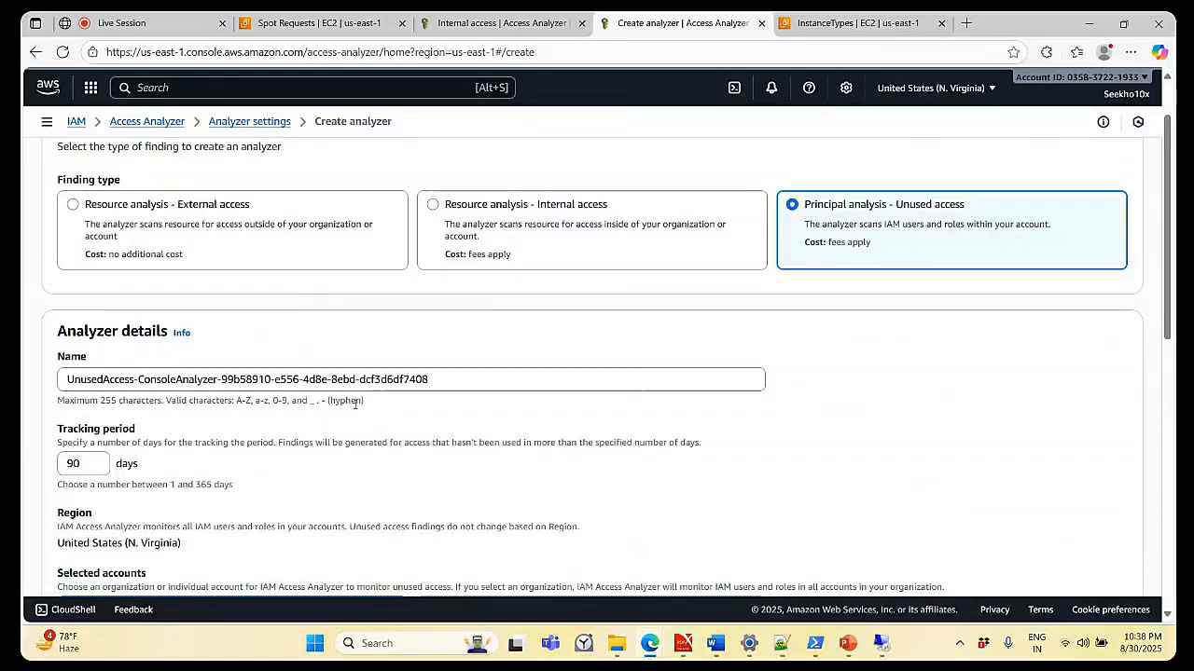
scroll(355, 403, down, 1)
scroll(355, 403, down, 1)
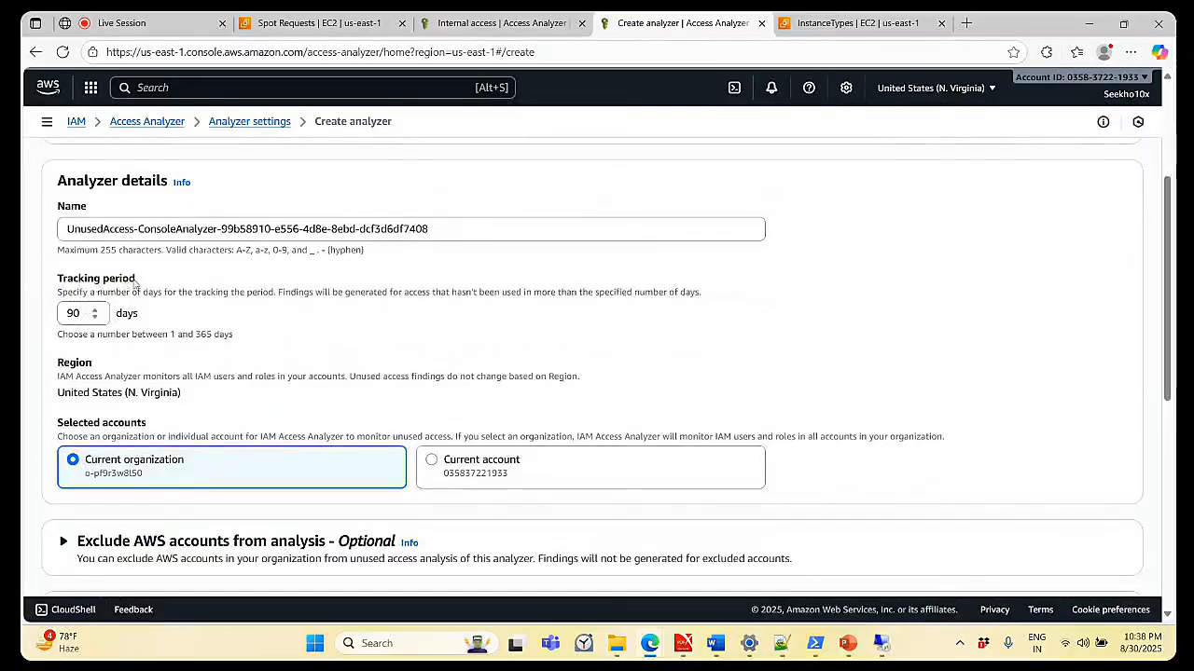
click(94, 317)
click(94, 318)
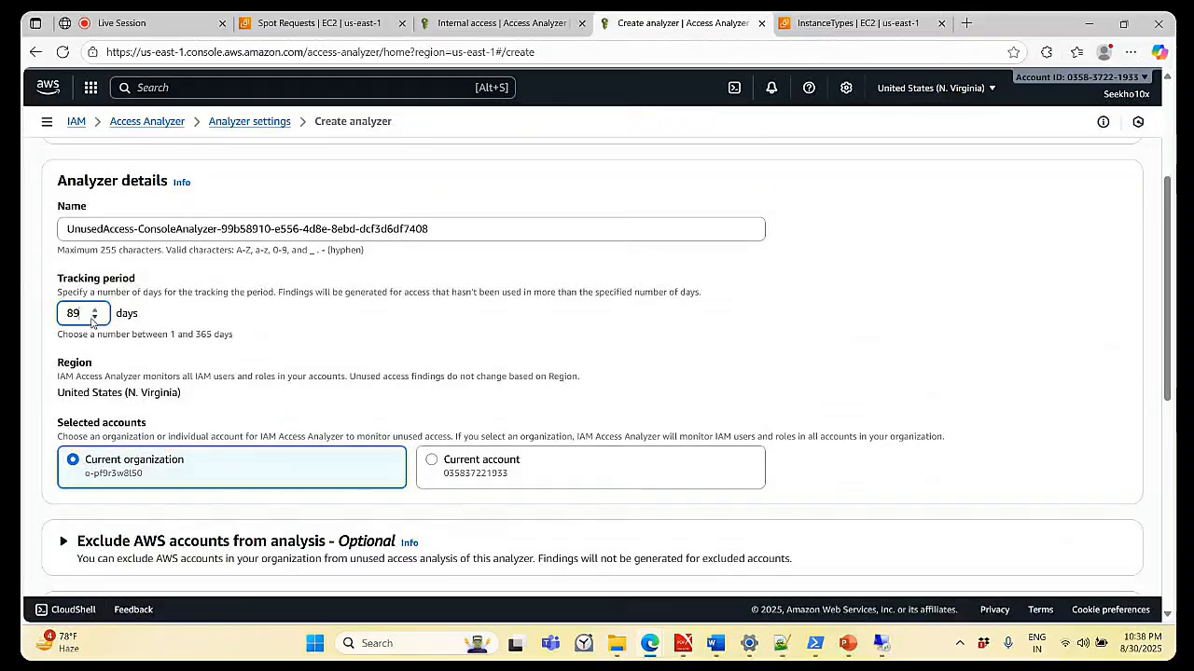
click(95, 317)
click(94, 317)
click(94, 317)
click(94, 317)
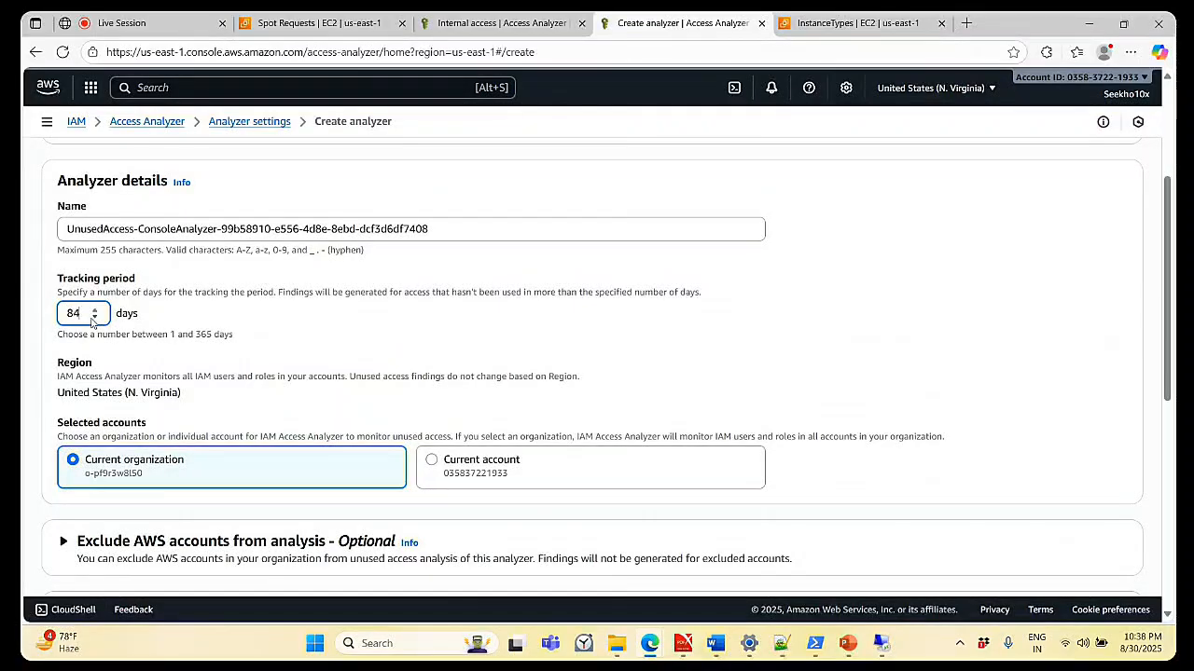
click(94, 317)
click(95, 317)
key(BackSpace)
key(BackSpace)
text(10)
click(401, 317)
Review the optional exclusion, service access and tag sections, and set the selected accounts to Current account
scroll(67, 380, down, 2)
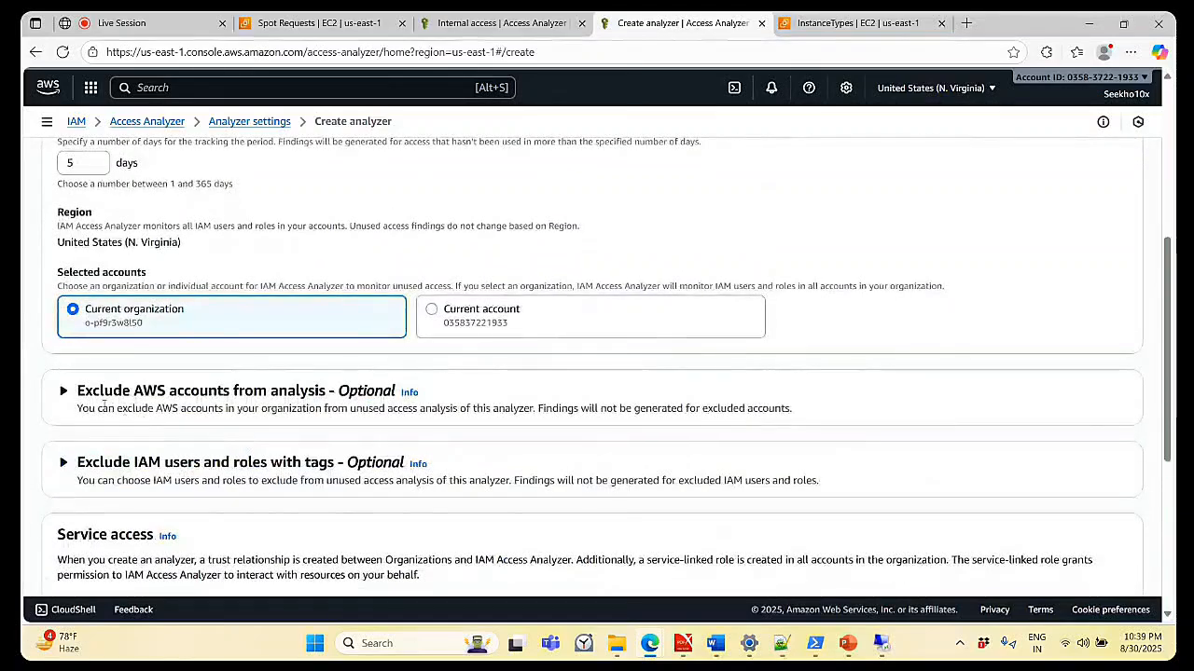
scroll(248, 459, down, 1)
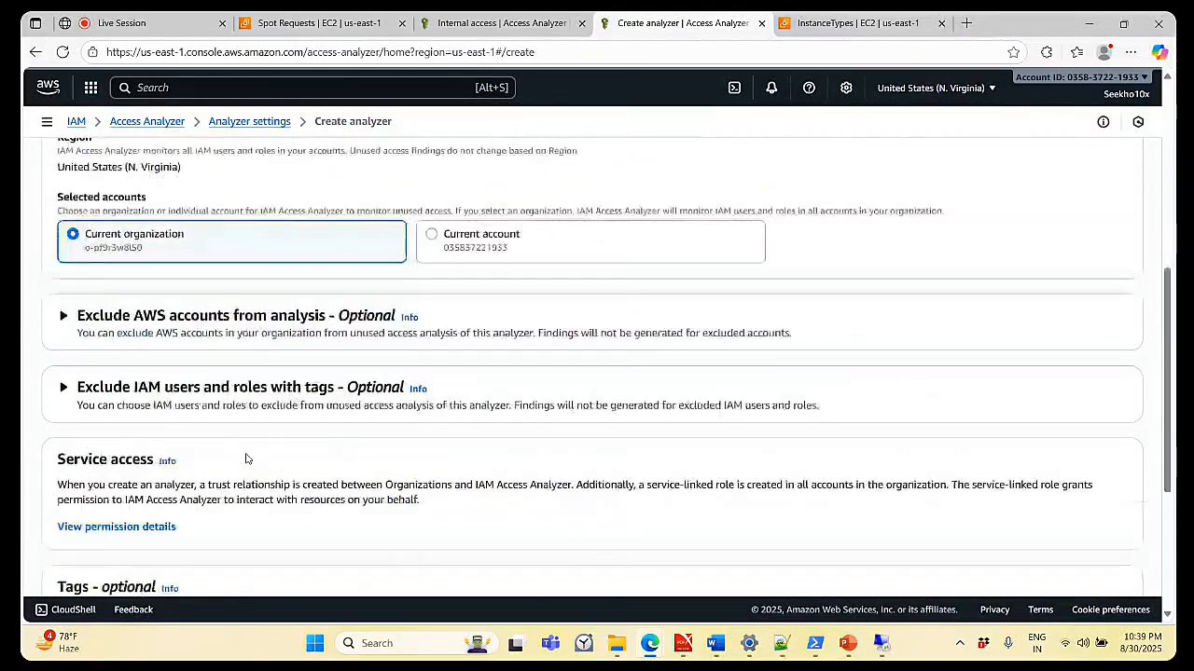
scroll(247, 459, down, 2)
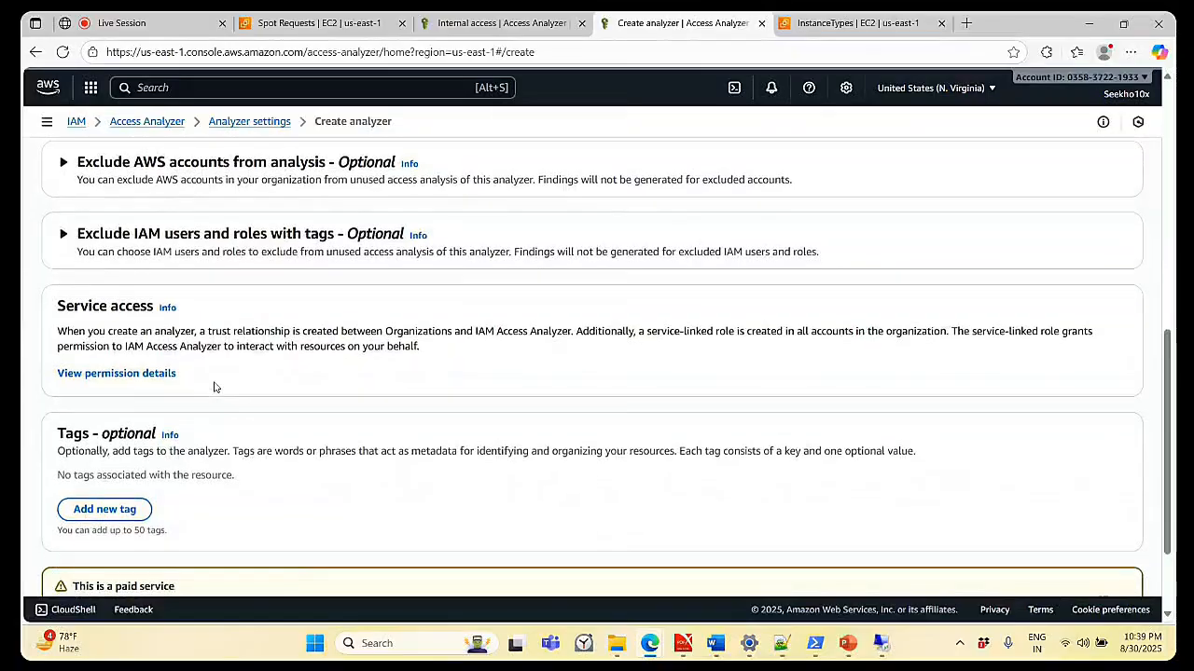
scroll(214, 387, down, 2)
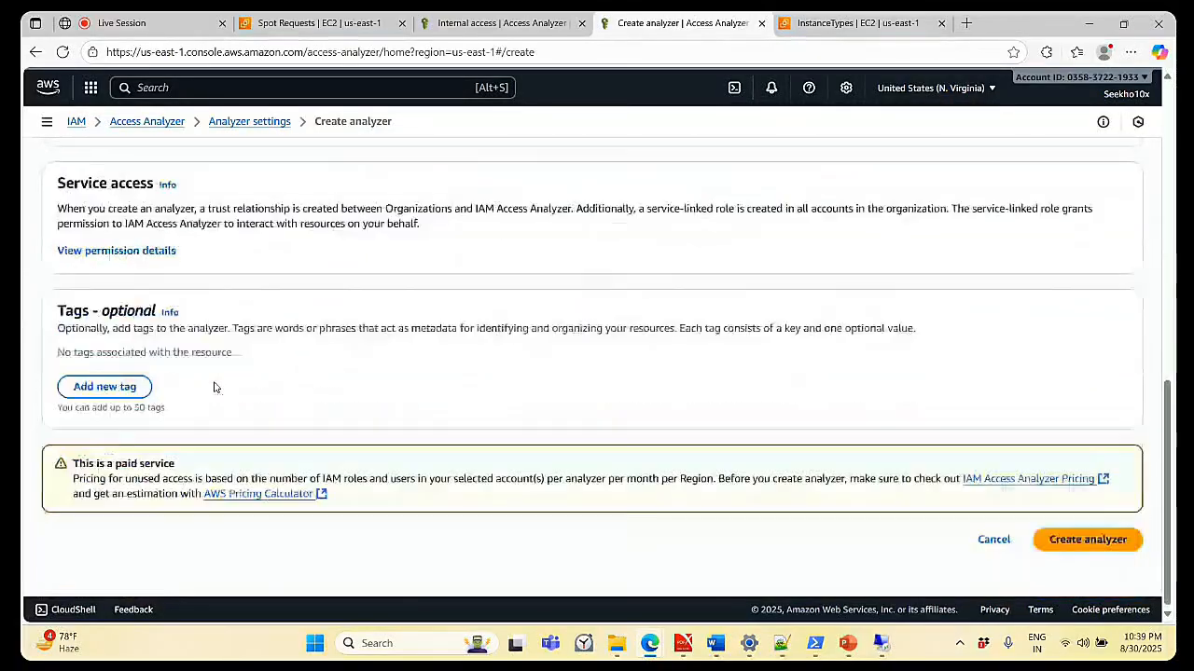
scroll(214, 387, up, 5)
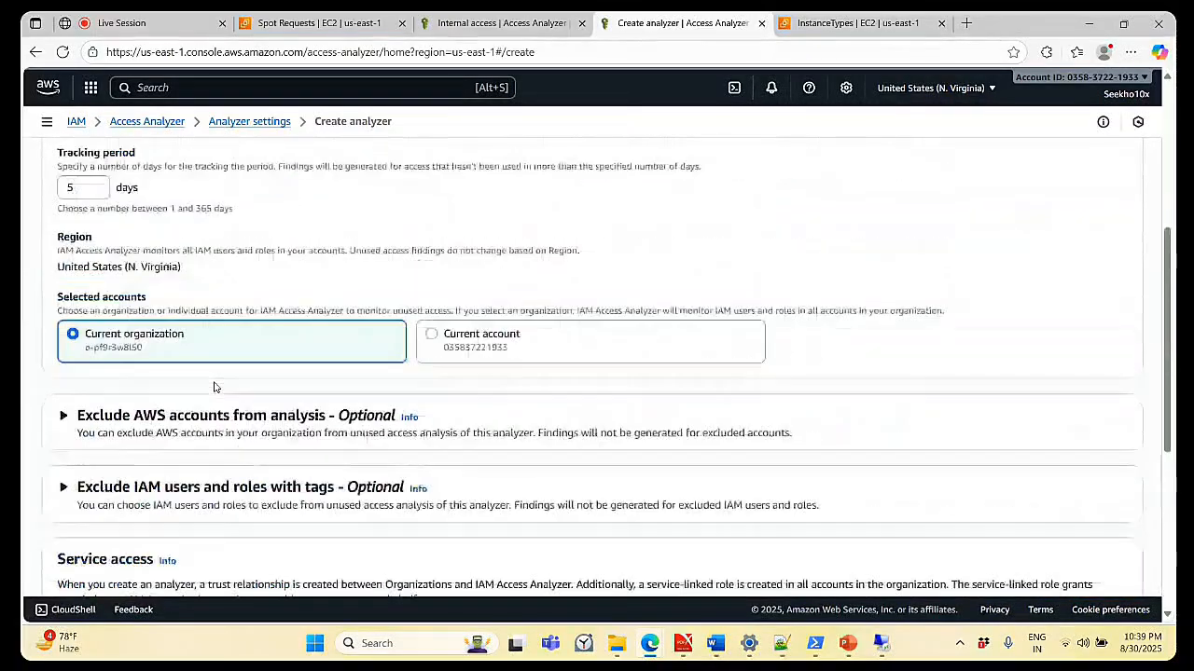
click(432, 338)
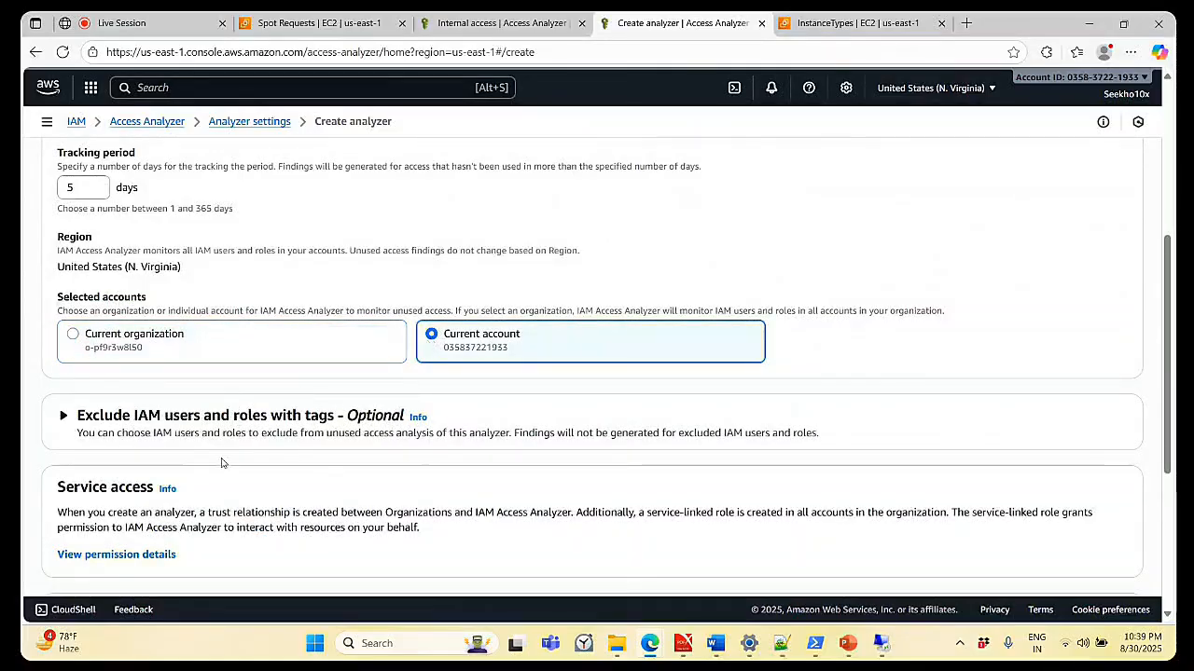
Check the completed unused access settings and create the analyzer without exclusions or tags
scroll(222, 462, up, 4)
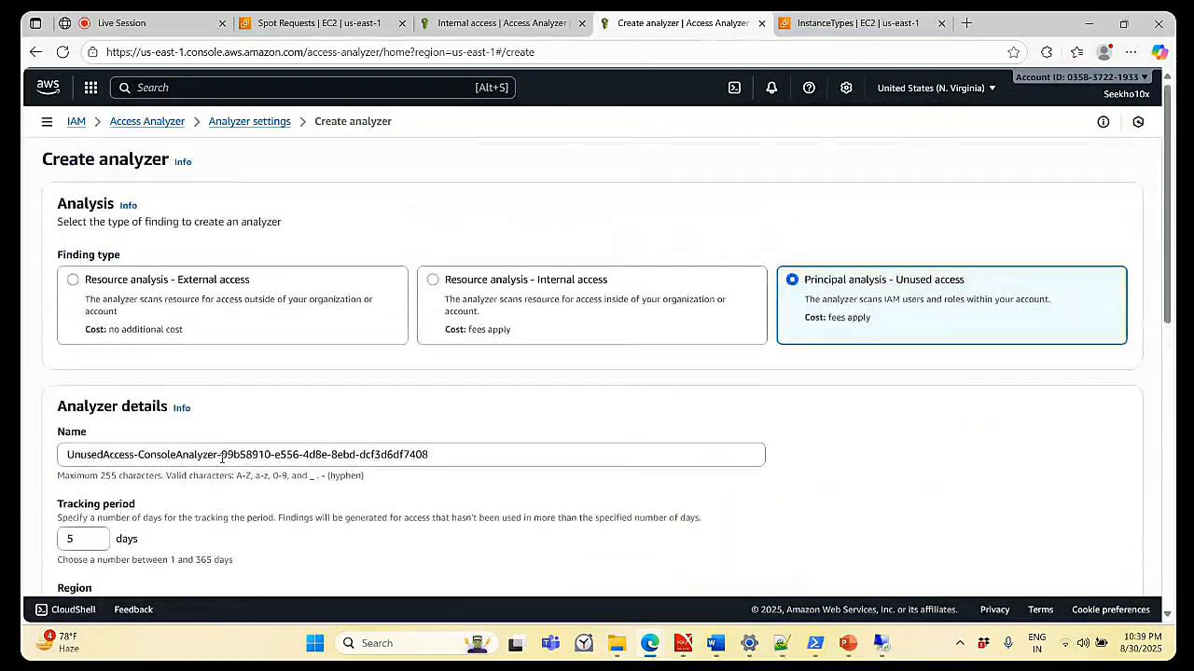
scroll(222, 459, down, 2)
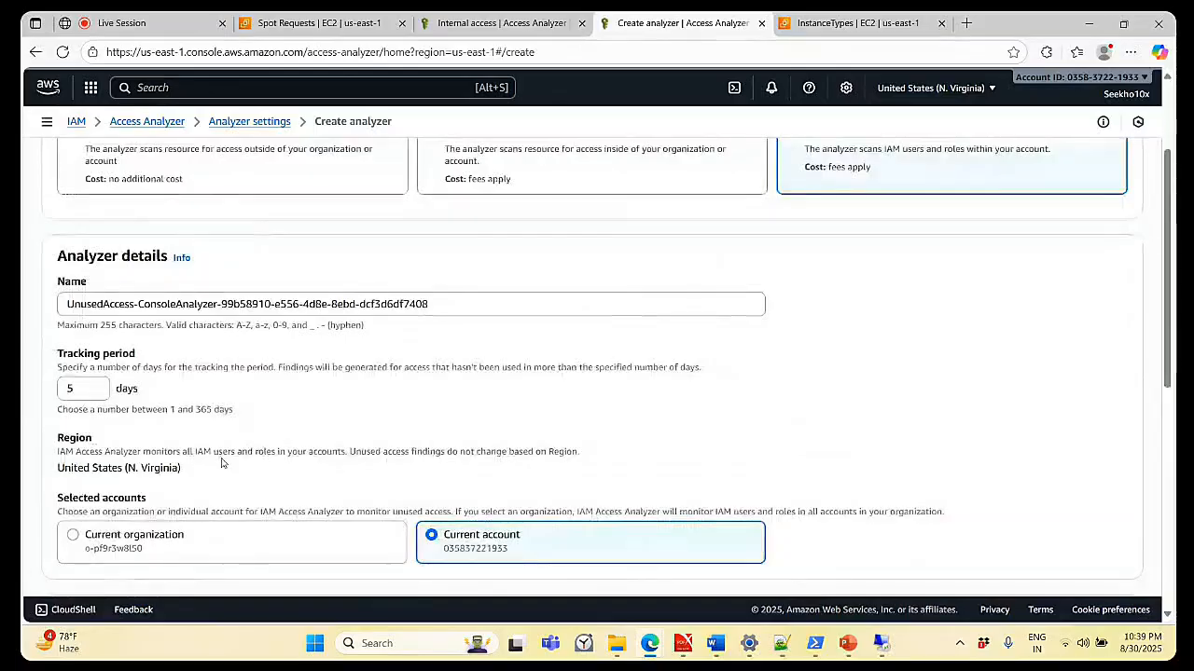
scroll(222, 463, down, 1)
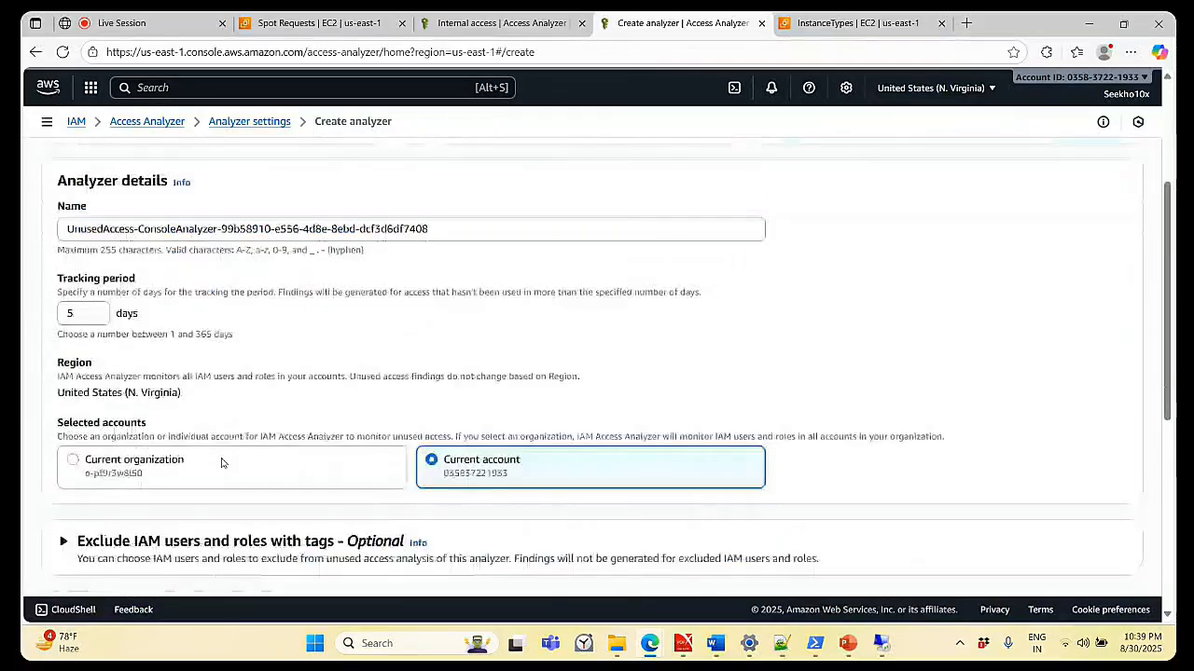
scroll(222, 462, down, 2)
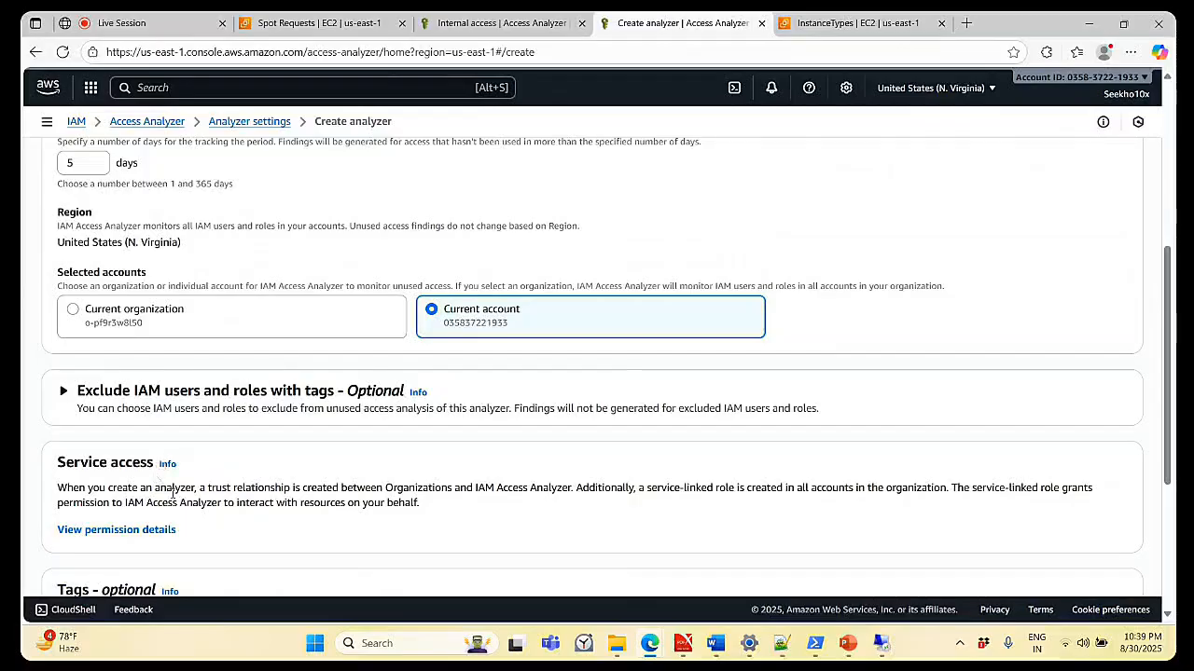
scroll(290, 525, down, 2)
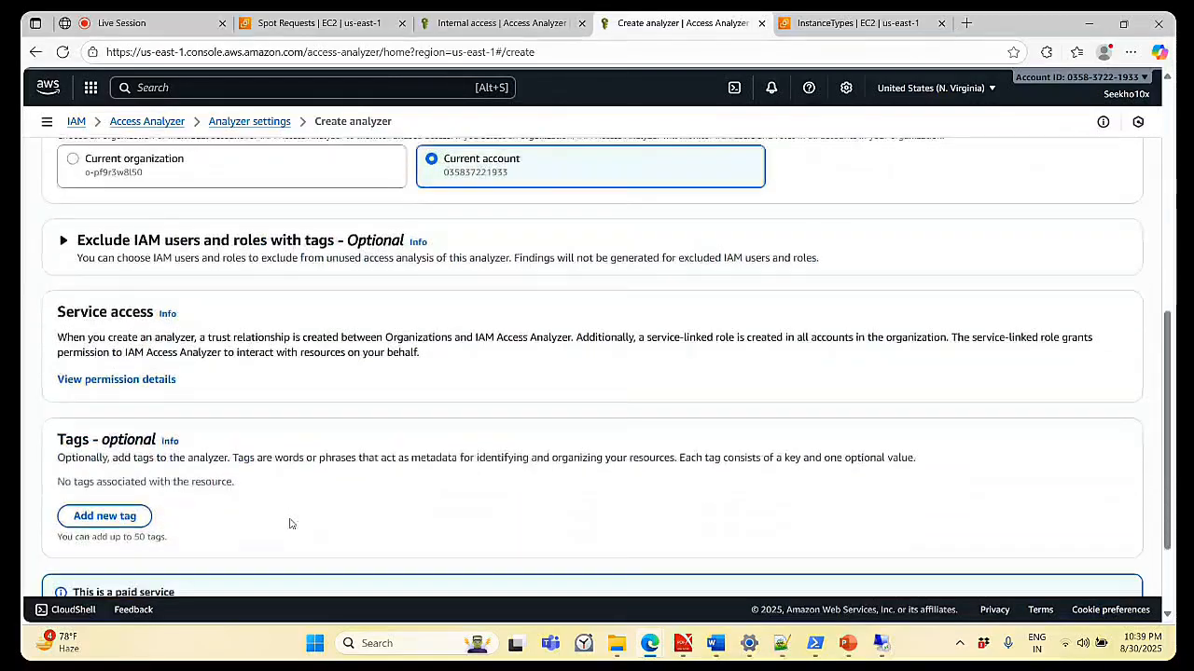
scroll(290, 524, down, 2)
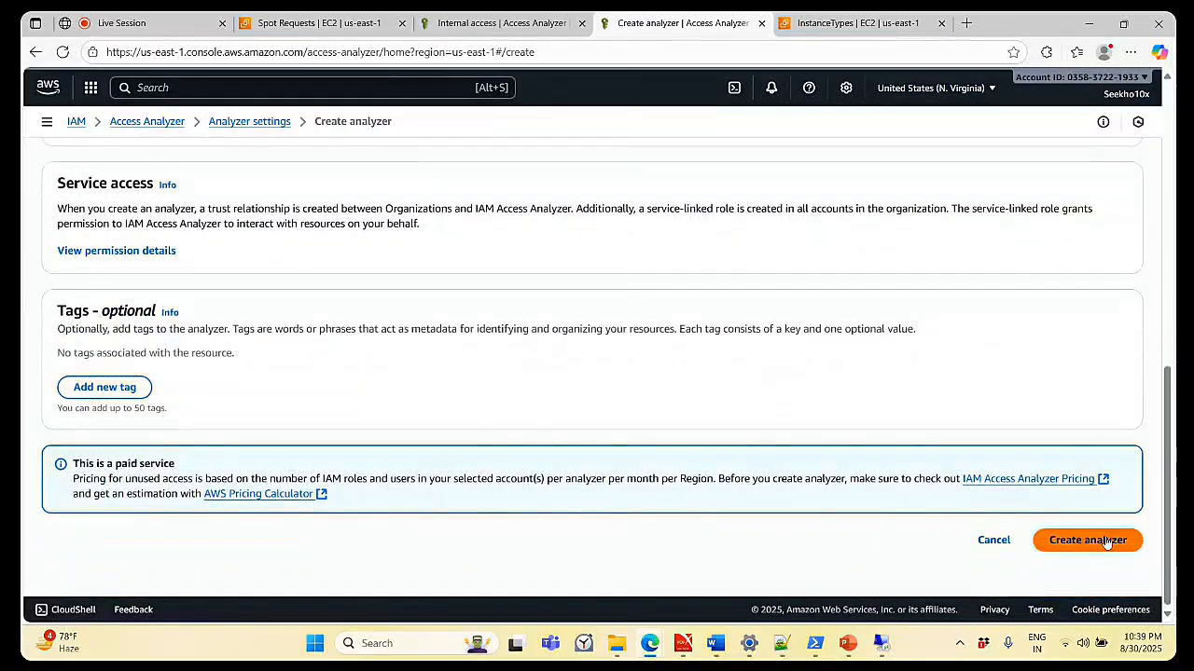
click(1106, 543)
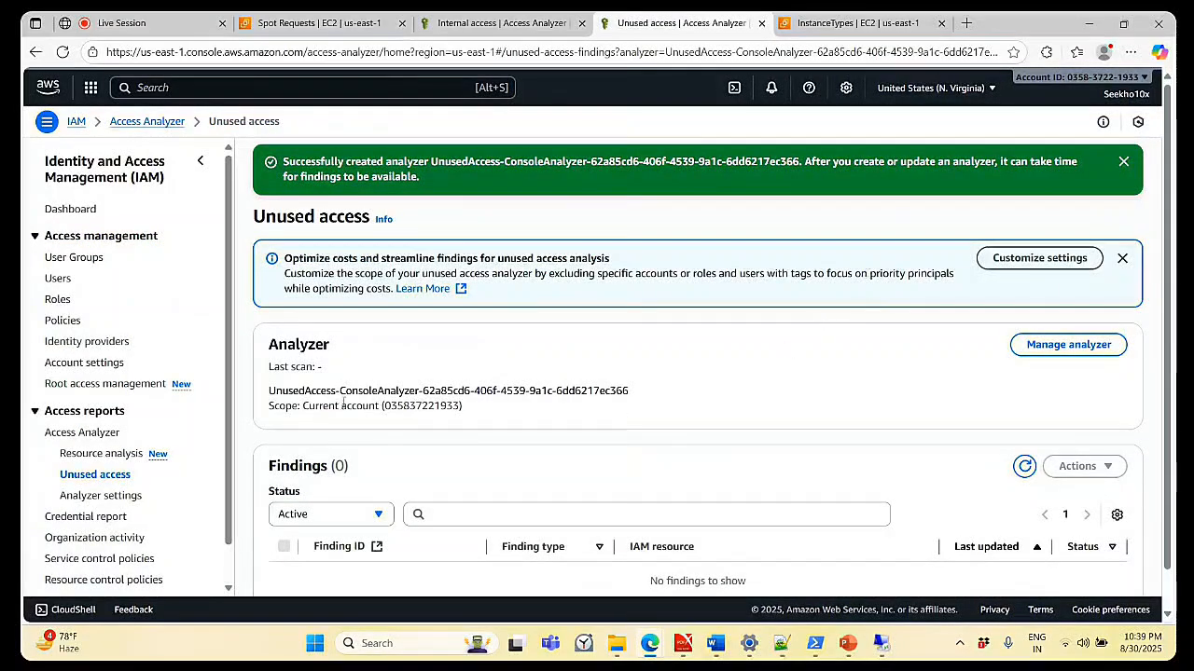
Check the Unused access findings, and open the new analyzer's management page to review its details and exclusions
scroll(470, 455, down, 1)
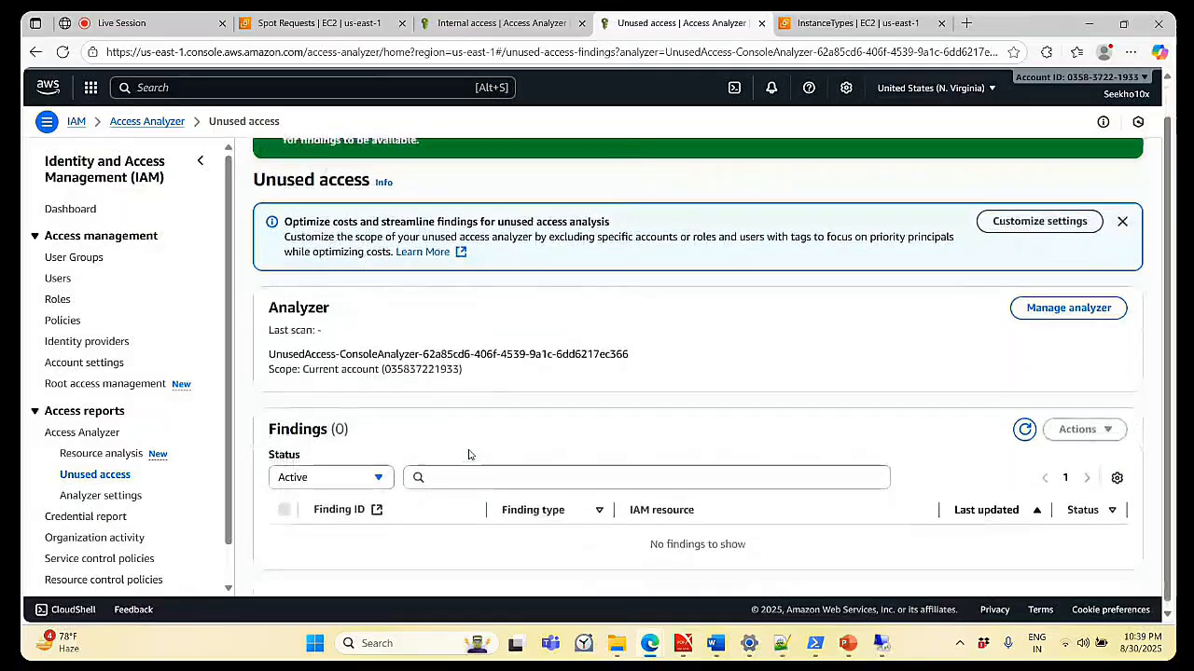
scroll(469, 454, up, 1)
click(1088, 347)
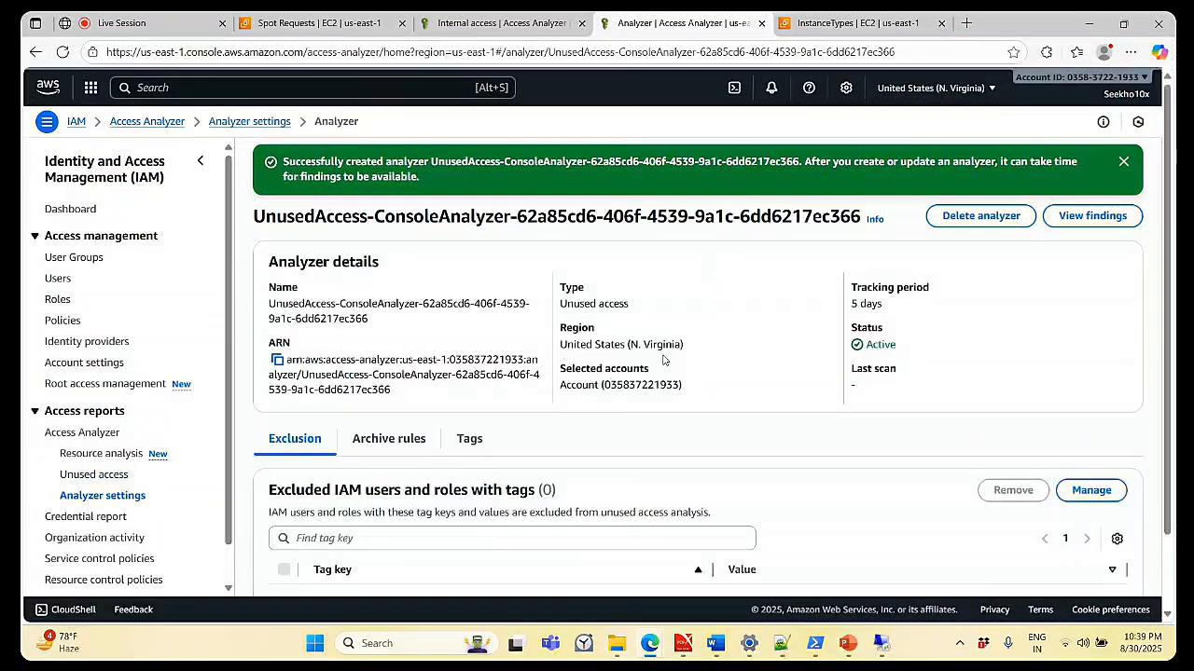
scroll(663, 359, down, 1)
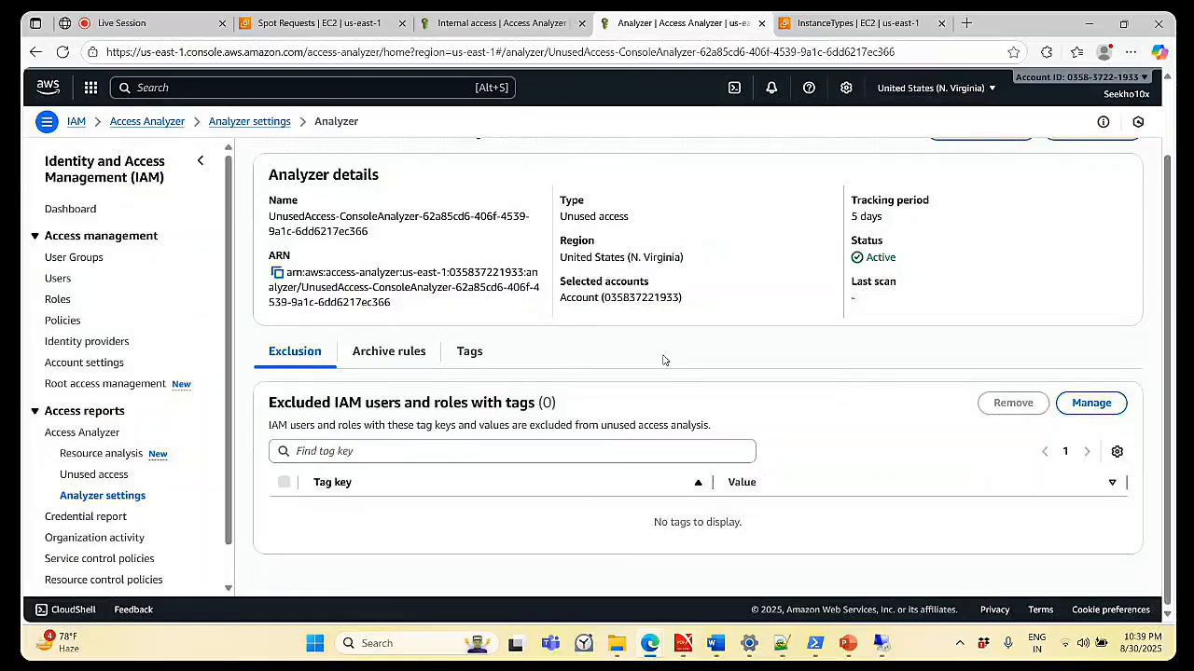
scroll(664, 360, up, 1)
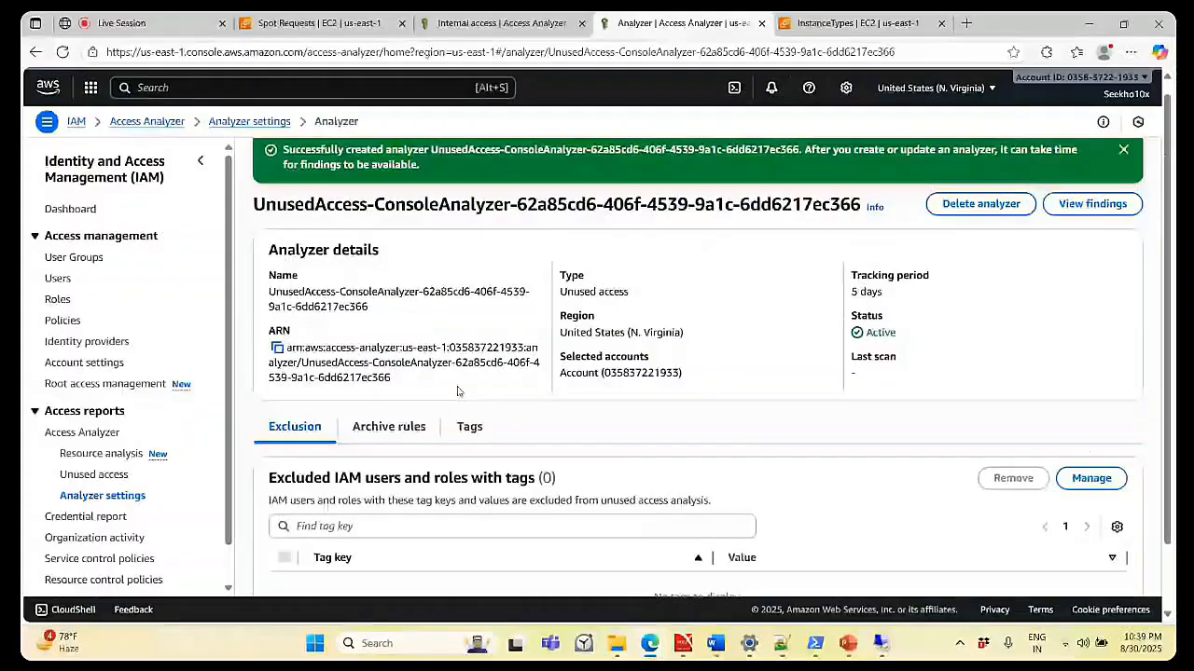
Open the archive rule creation form for the unused access analyzer and review its filter key options and matching results
click(389, 426)
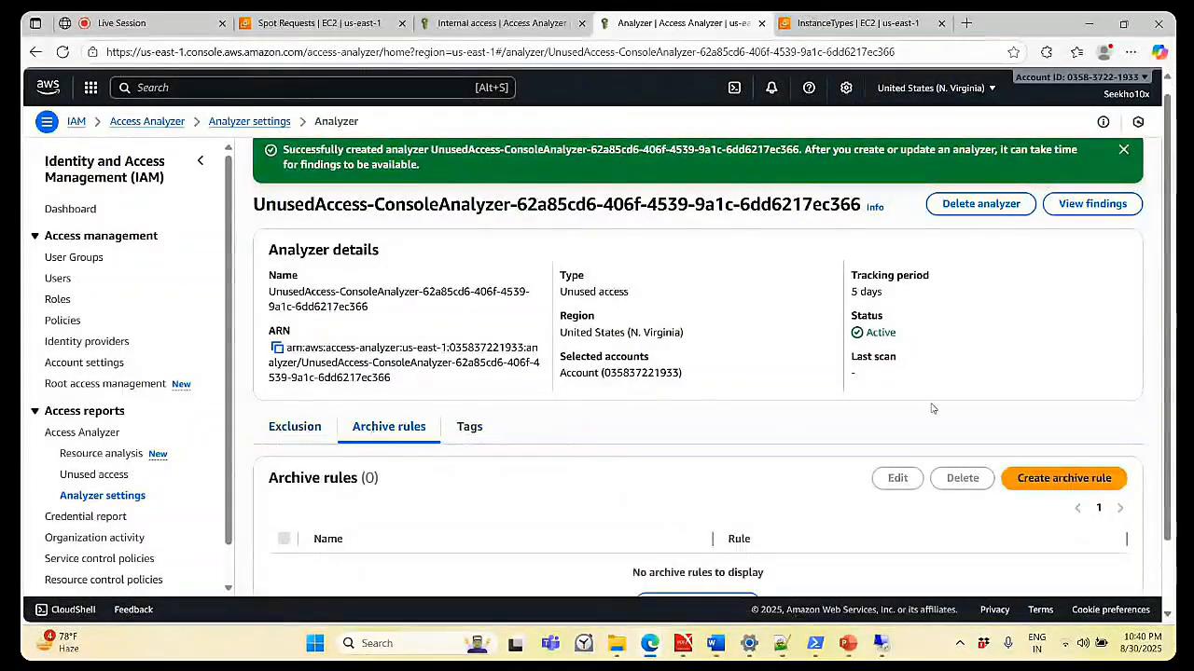
scroll(932, 410, down, 1)
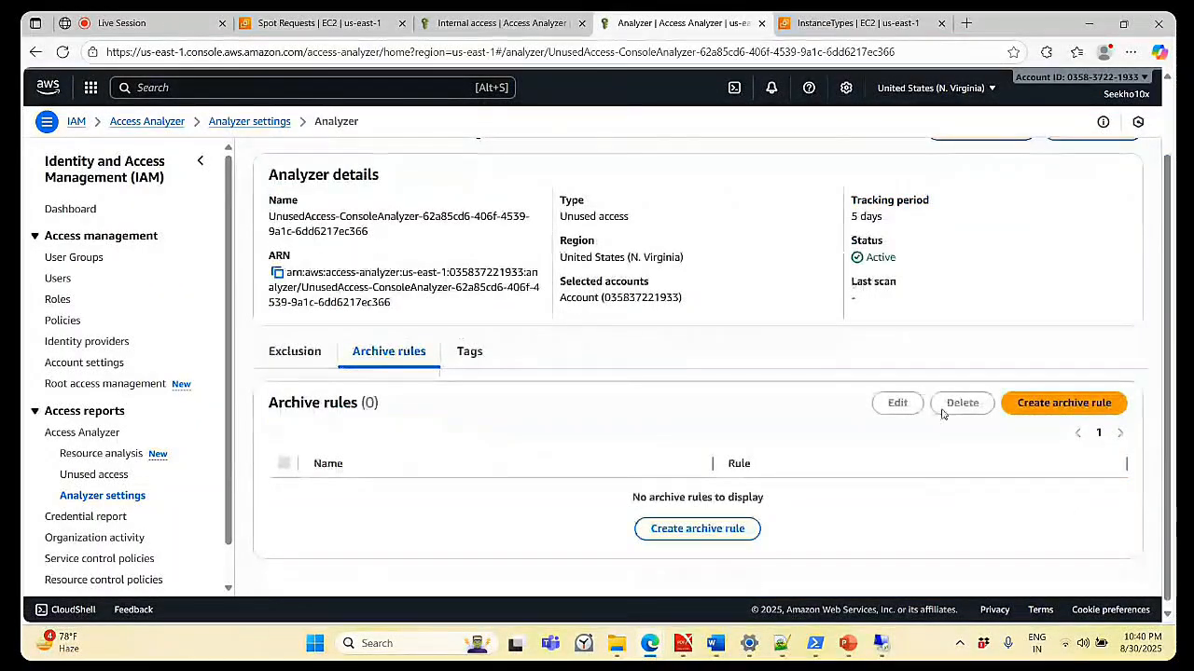
click(1079, 411)
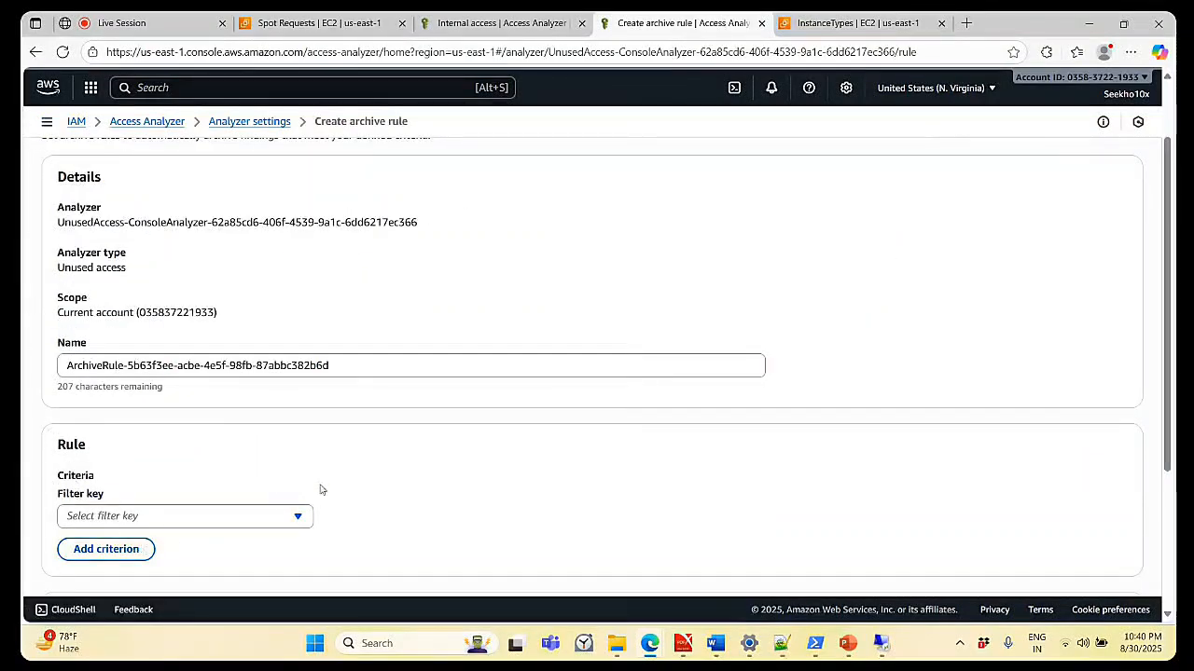
scroll(322, 488, down, 1)
click(201, 449)
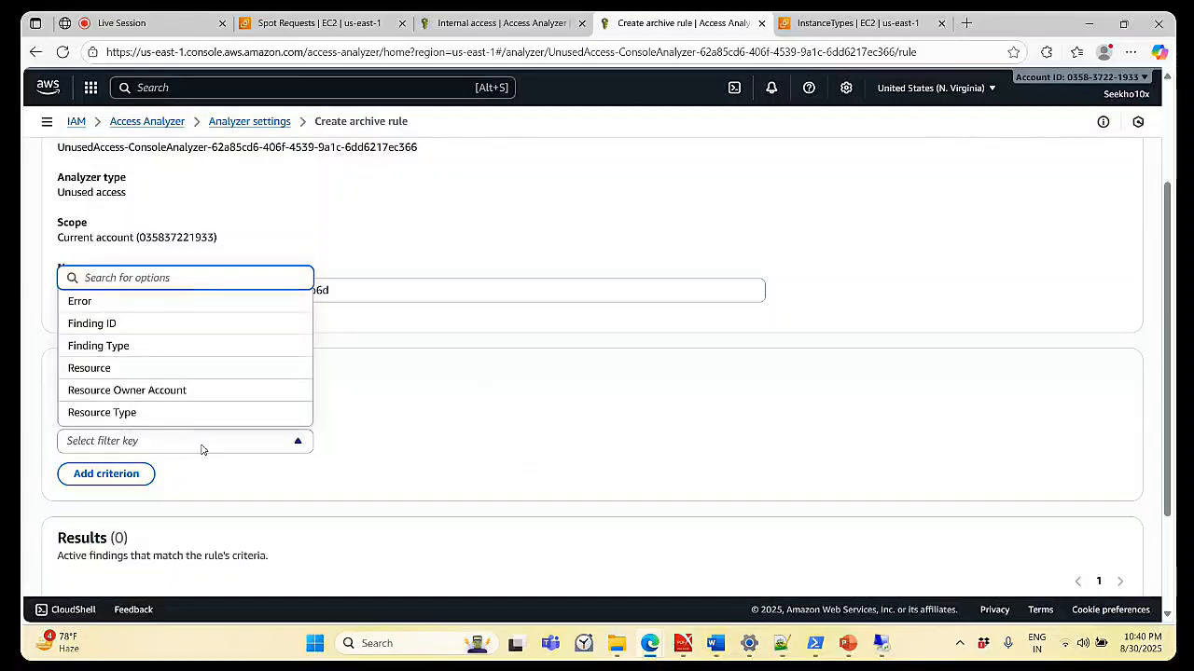
click(201, 449)
scroll(450, 403, down, 2)
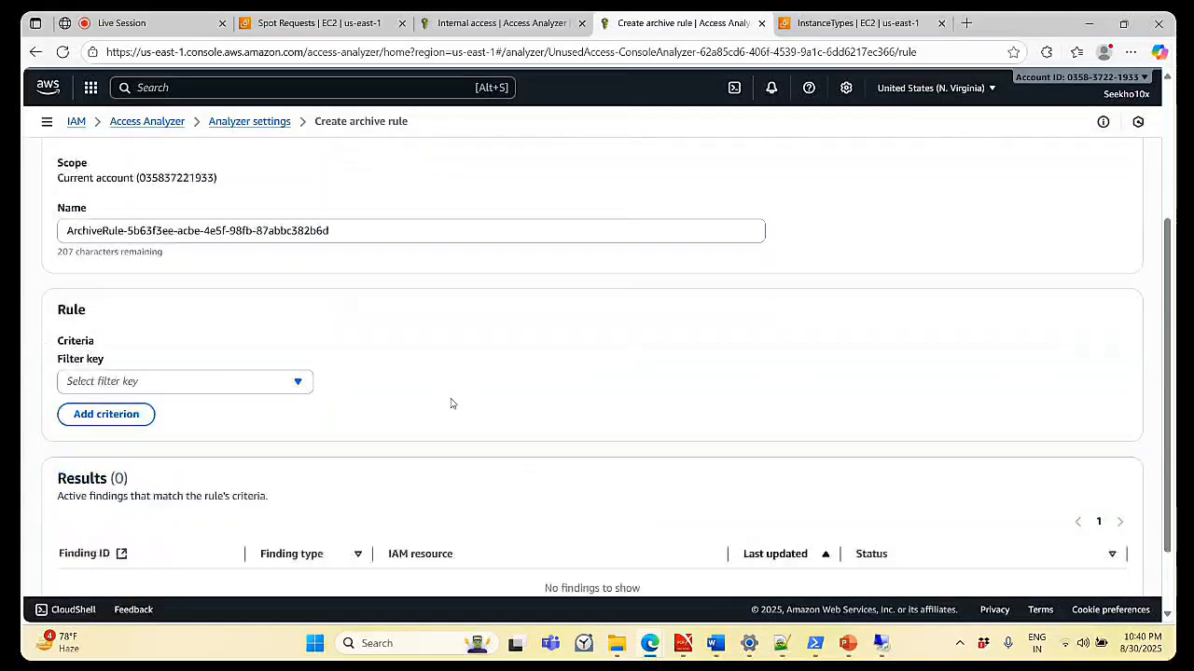
scroll(452, 404, up, 1)
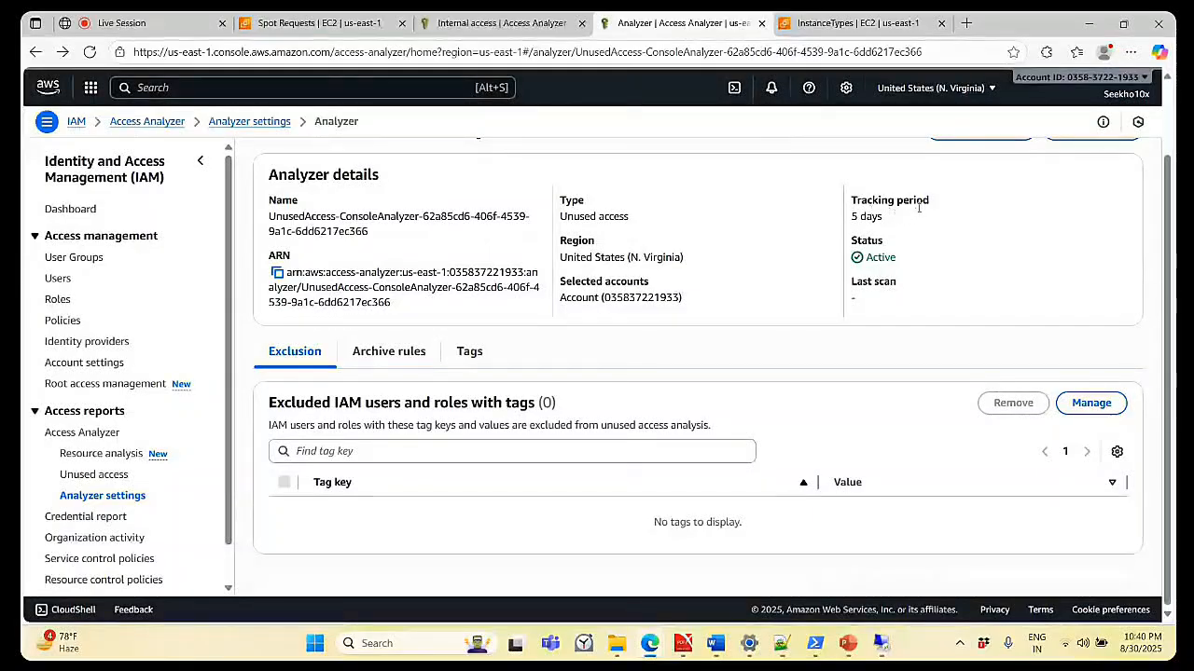
Look through the analyzer's archive rules, tags and exclusions
click(377, 351)
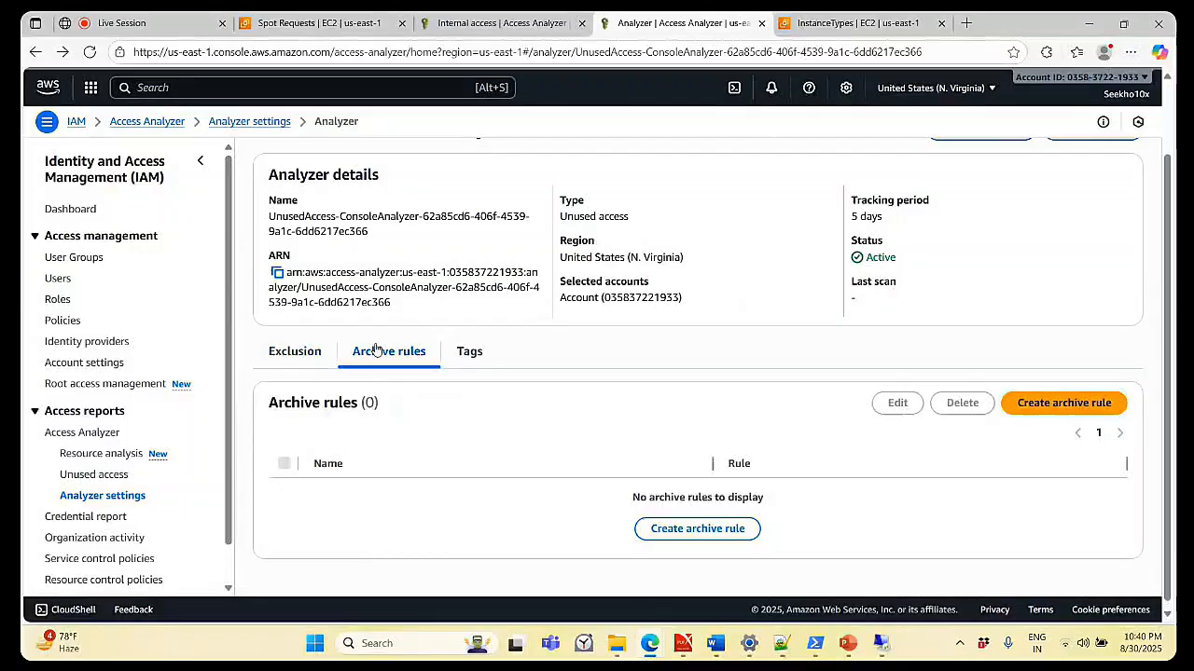
click(474, 351)
click(387, 354)
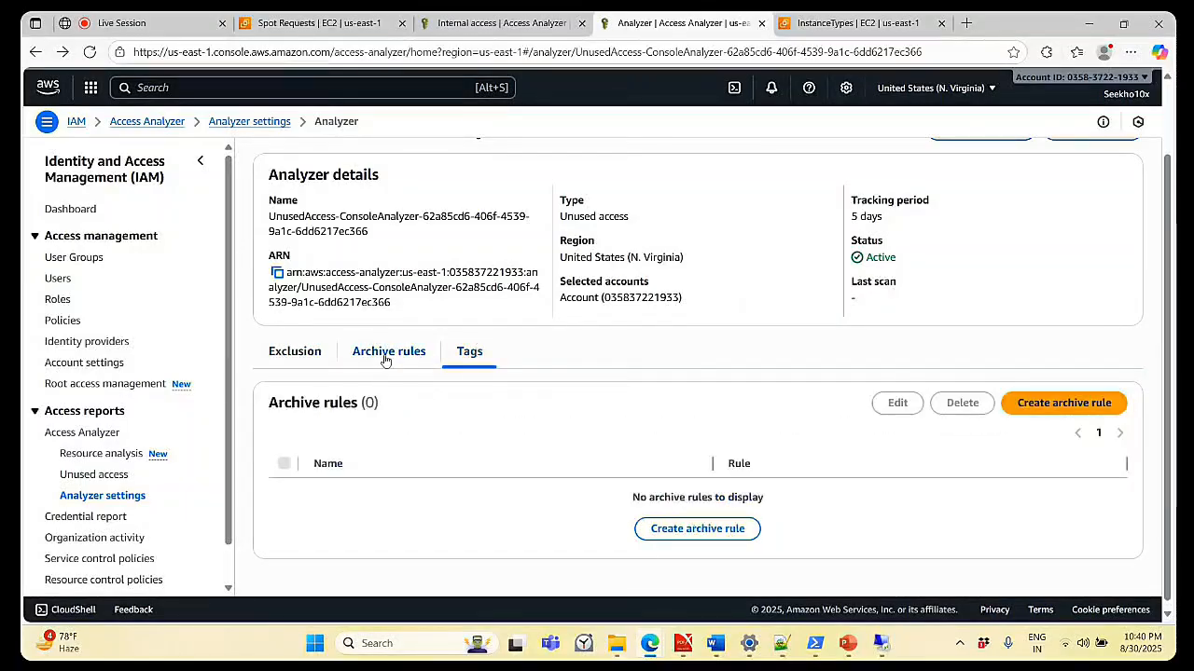
click(291, 362)
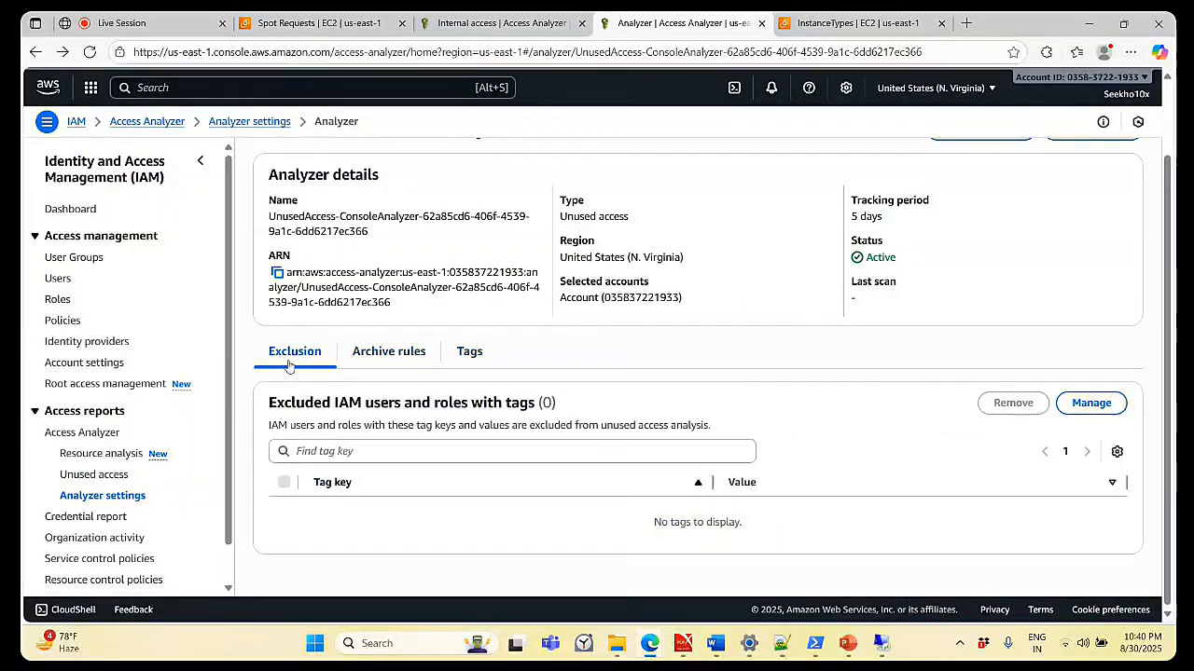
Return to the Unused access findings, go to the analyzer settings and select the unused access analyzer in the list
click(97, 476)
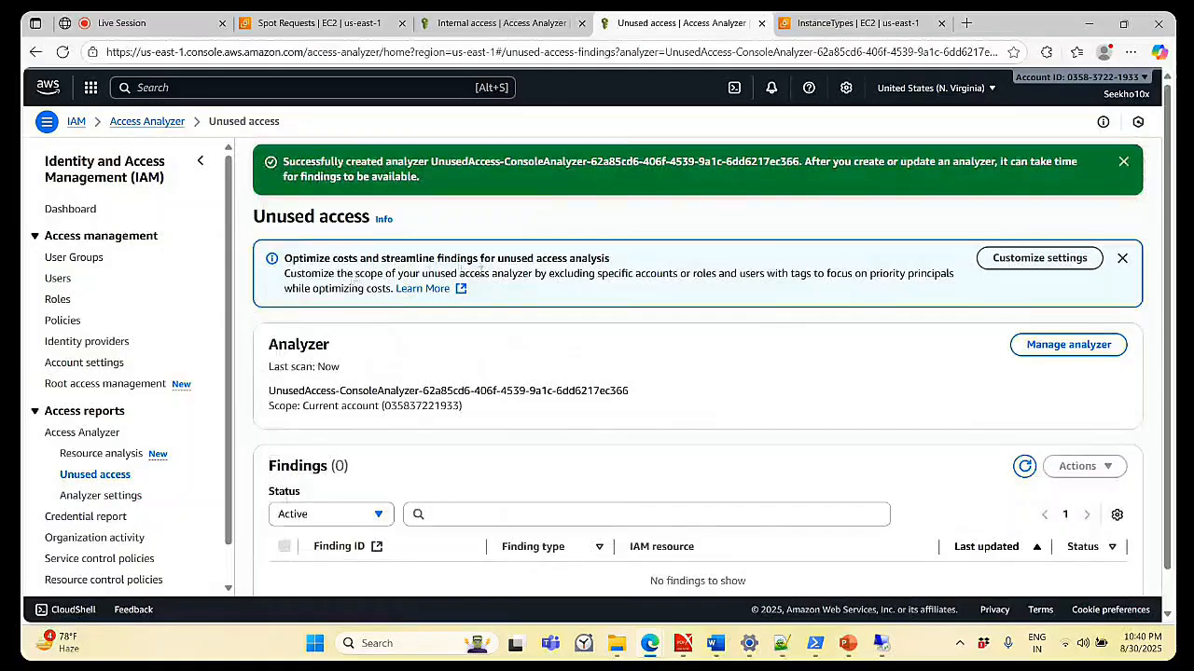
click(1049, 263)
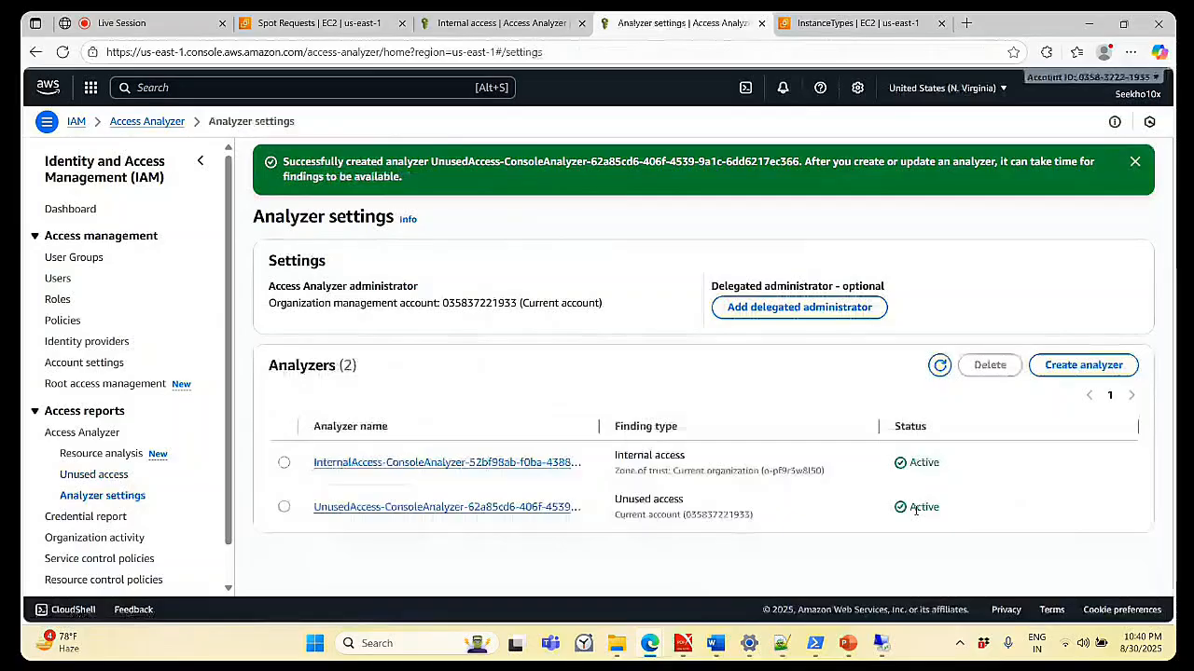
click(285, 507)
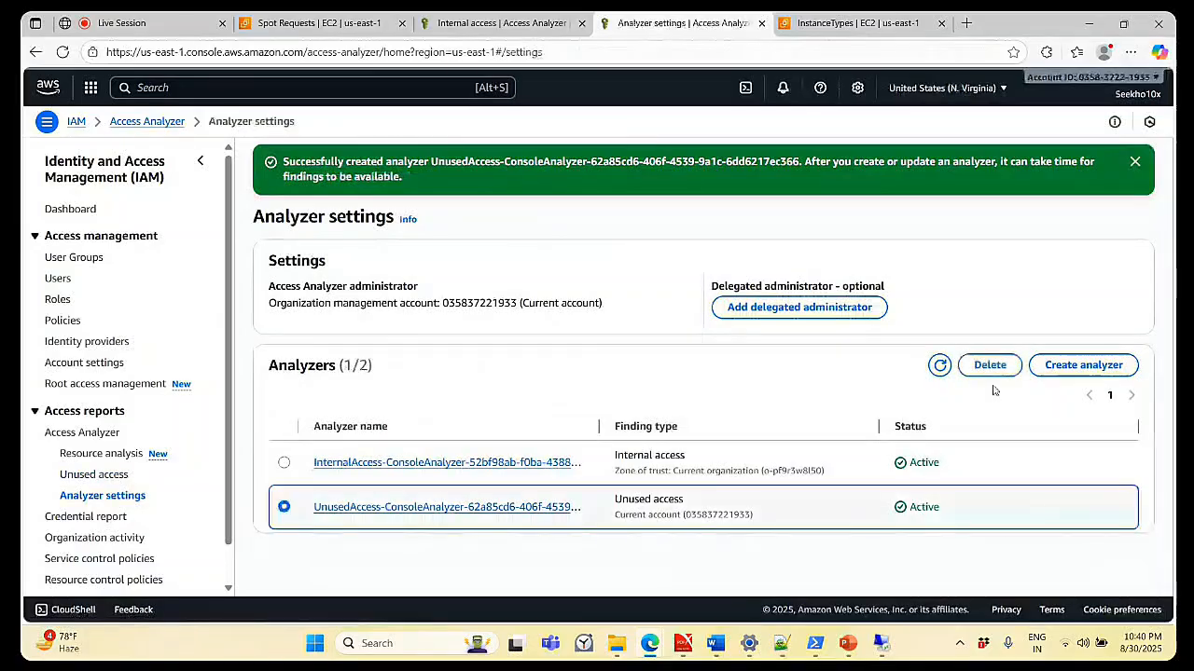
Open the analyzer creation form, choose the Principal analysis - Unused access finding type, and examine its settings and pricing note before leaving the form
click(1082, 364)
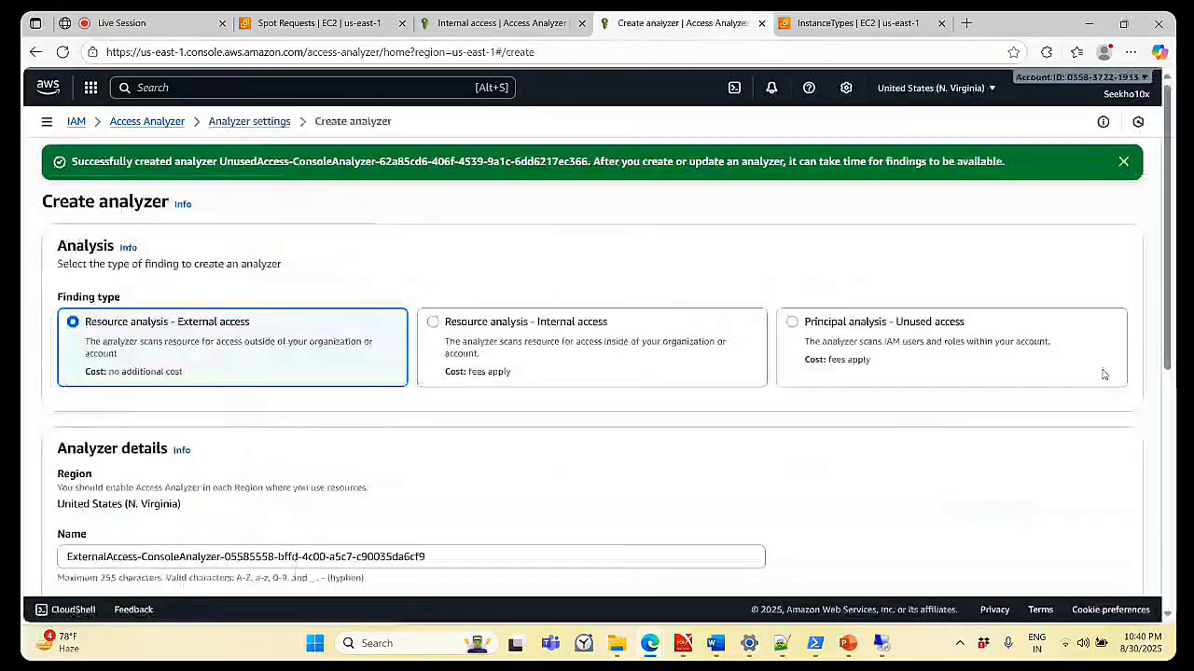
scroll(622, 423, down, 3)
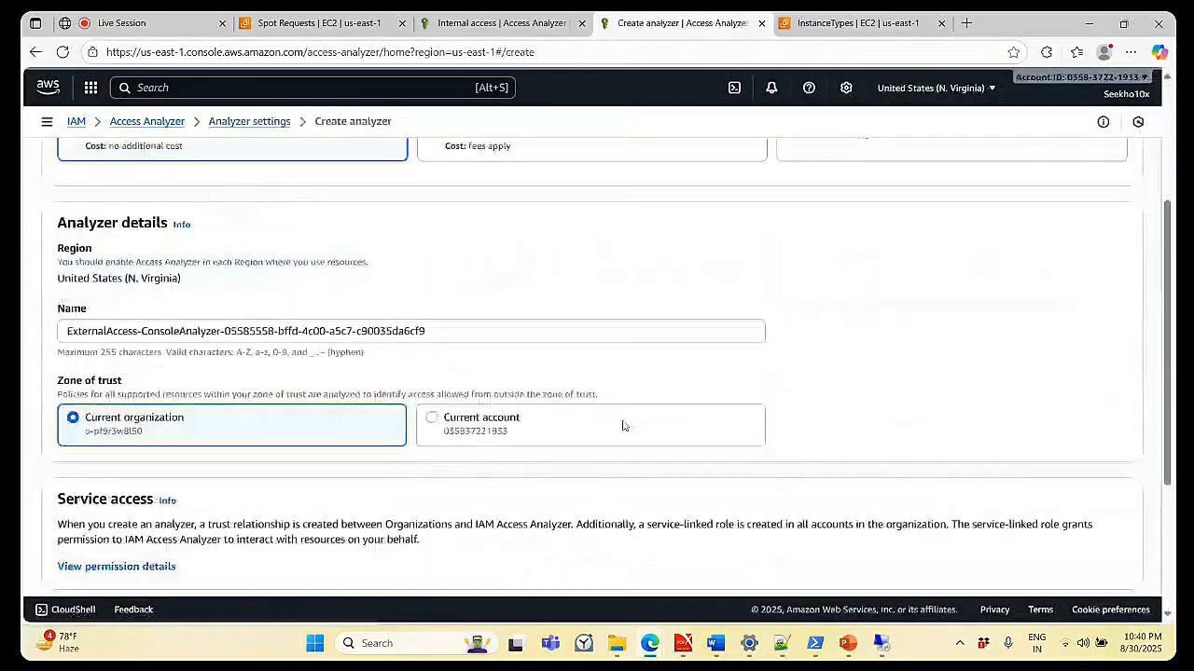
scroll(623, 425, up, 3)
click(828, 347)
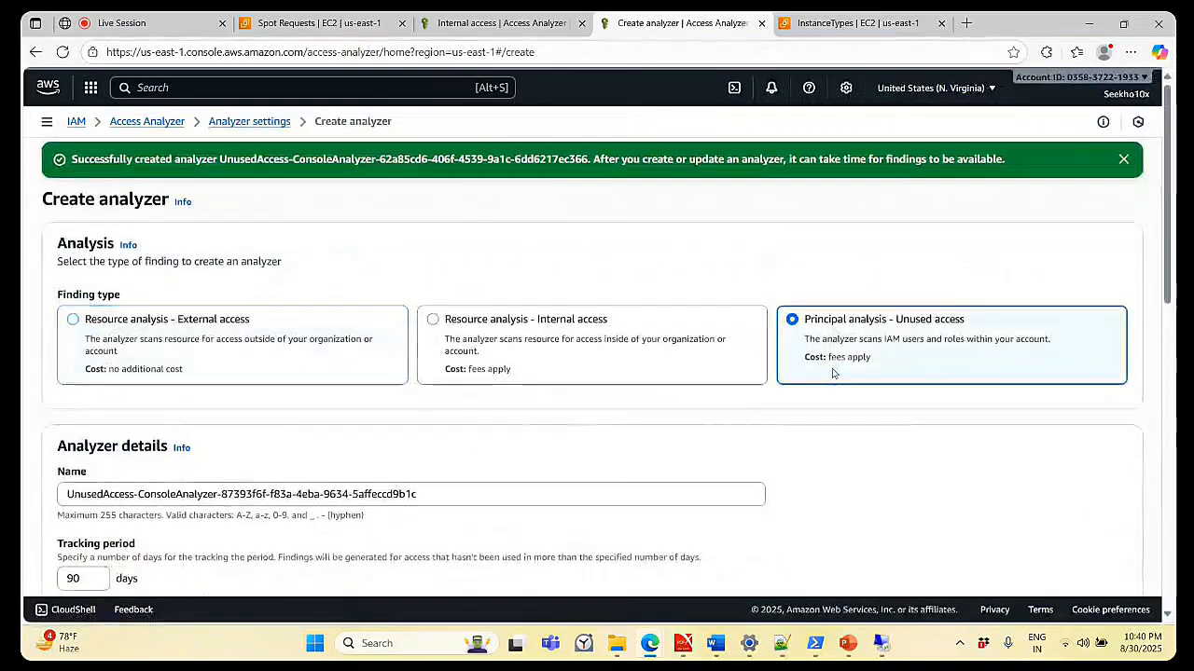
scroll(833, 373, down, 2)
scroll(834, 376, down, 2)
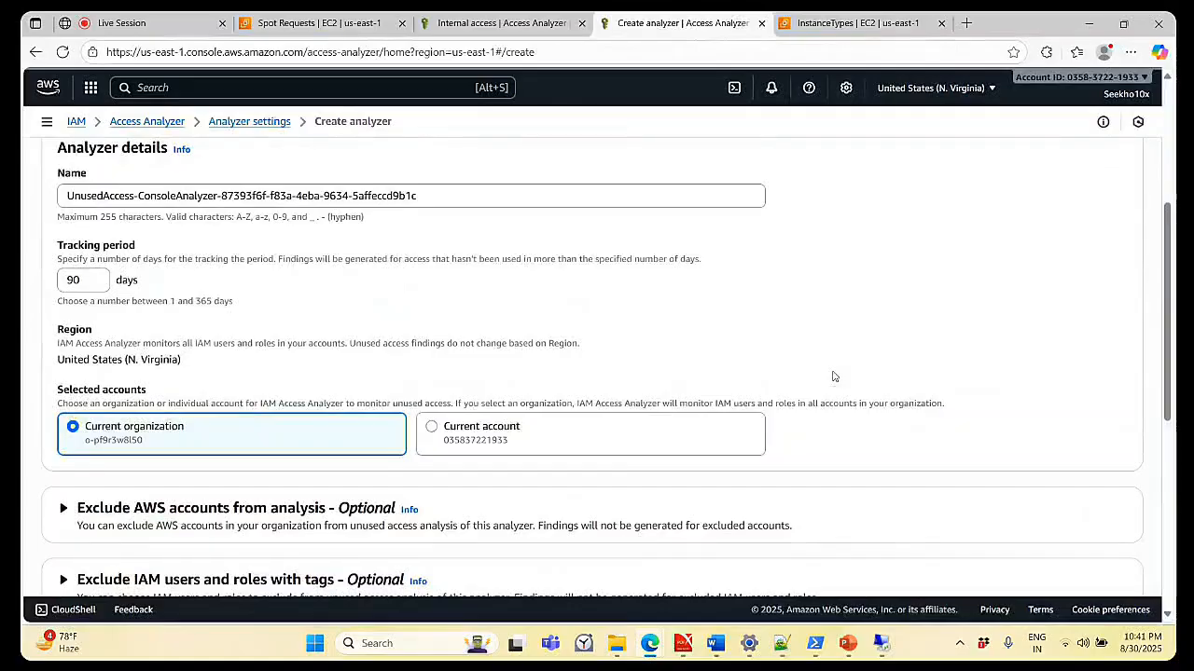
scroll(834, 376, down, 1)
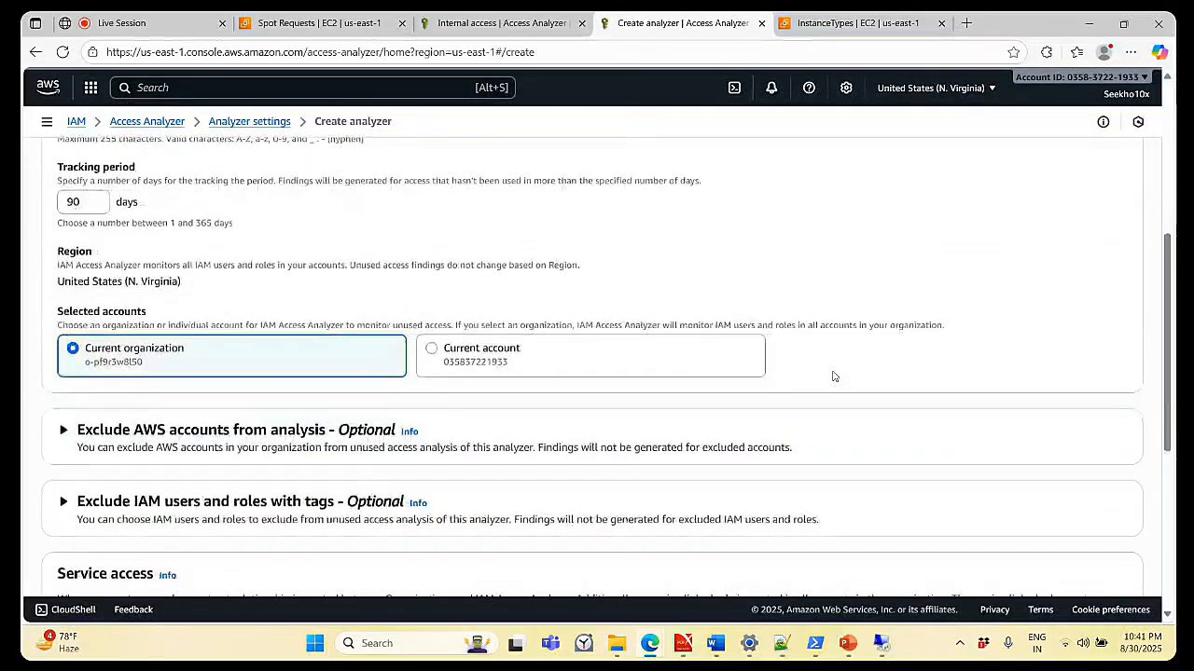
scroll(834, 376, down, 2)
scroll(833, 376, down, 1)
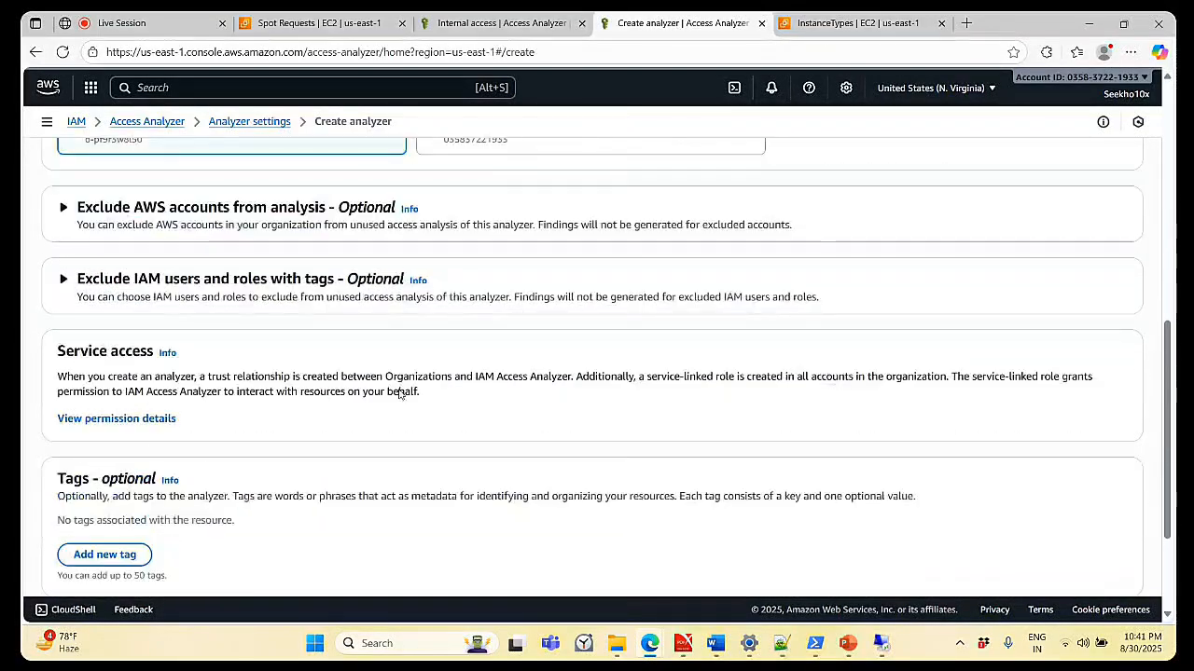
scroll(173, 433, down, 2)
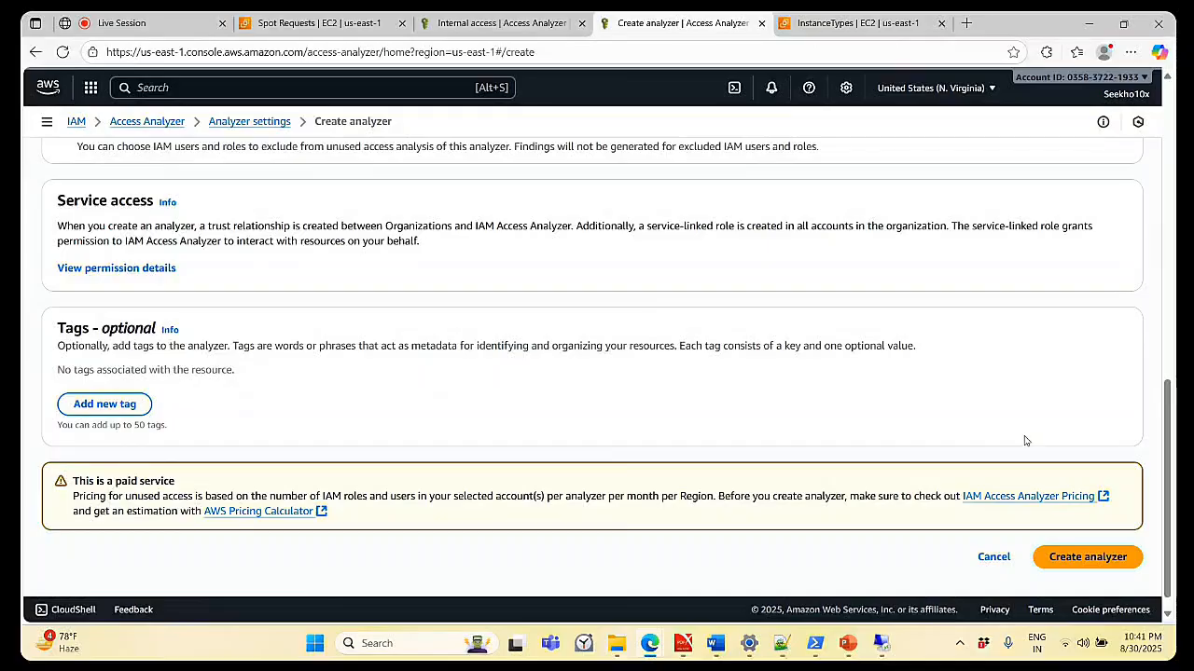
scroll(314, 440, up, 1)
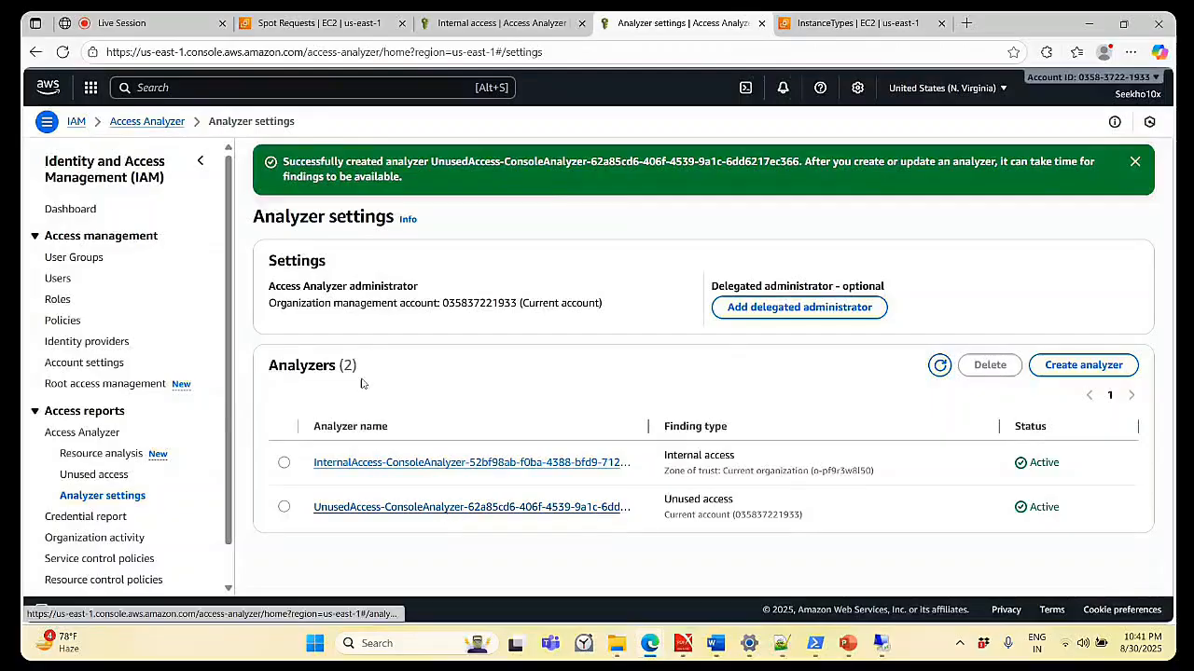
Open the Resource analysis page and check which resource access analyzers are offered for the Organization zone of trust, leaving the selection as is
click(94, 454)
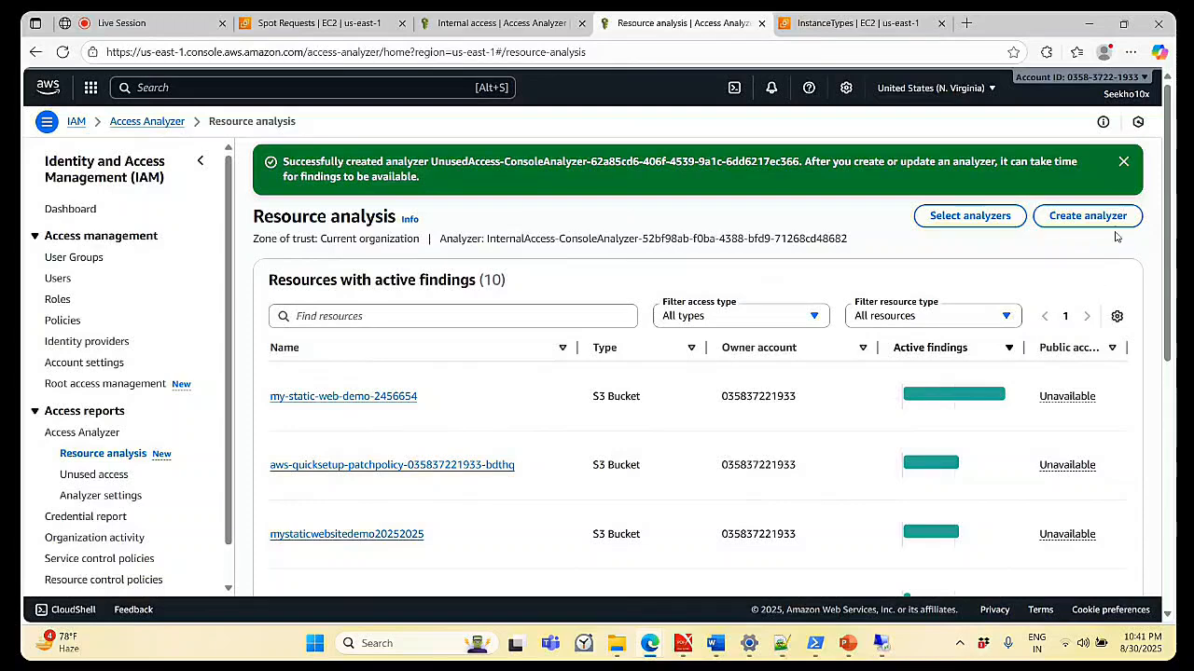
click(964, 222)
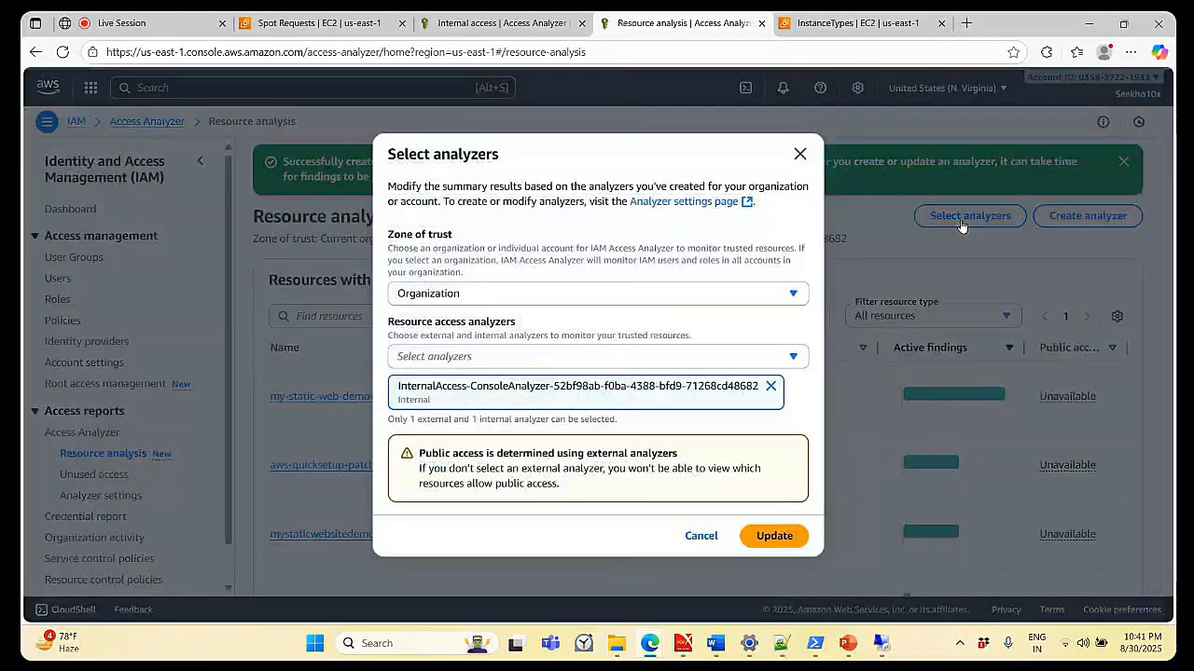
click(694, 349)
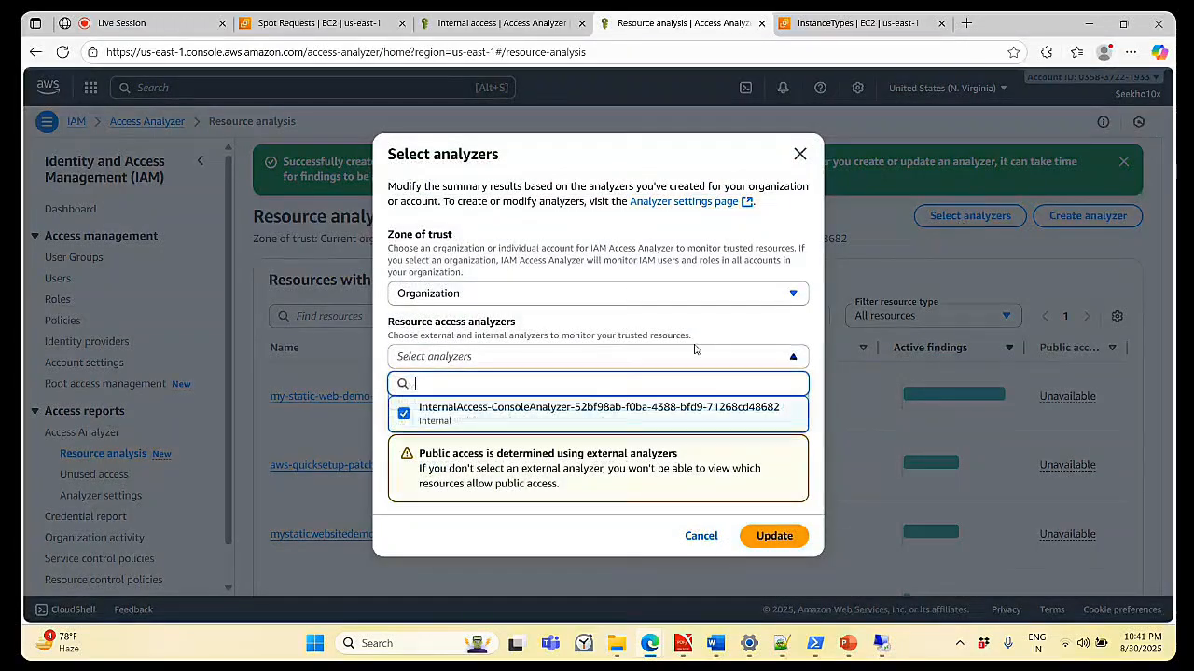
click(694, 349)
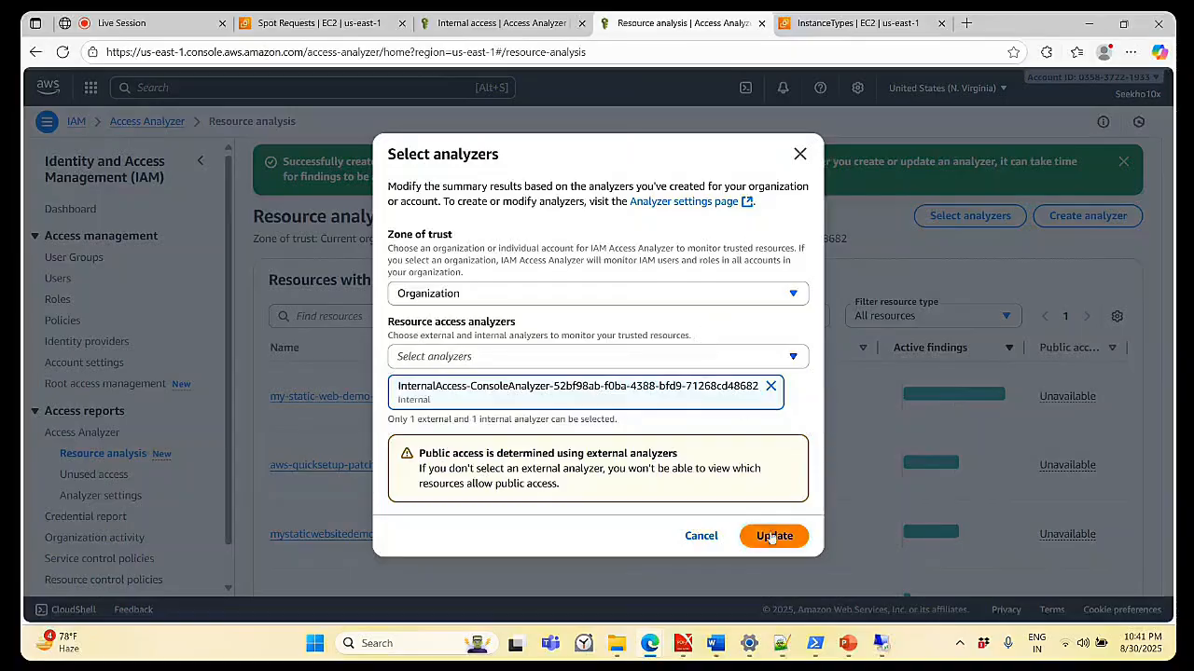
click(709, 538)
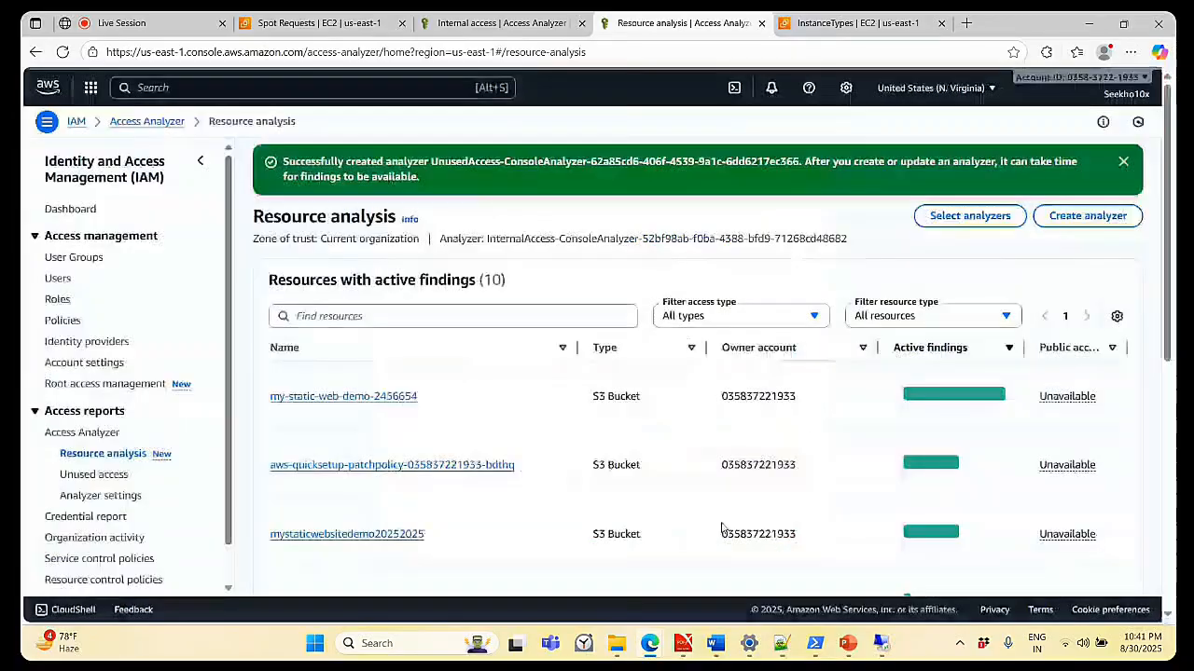
Start a new analyzer with the Resource analysis - Internal access finding type and the current account as its zone of trust
click(1084, 217)
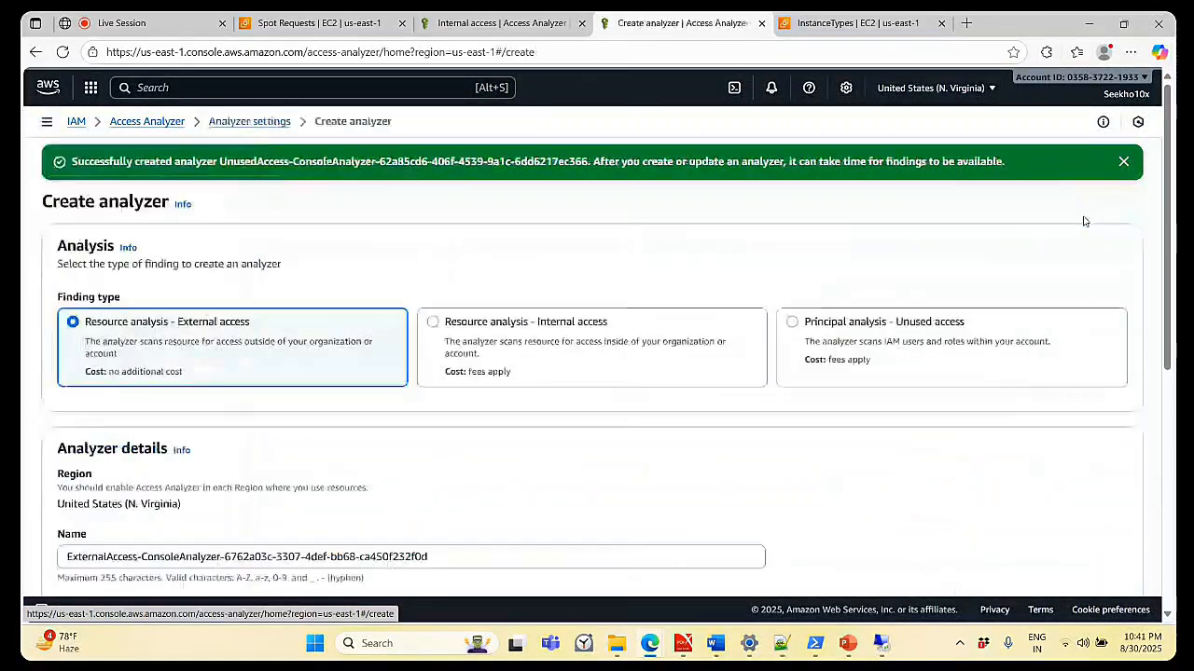
click(424, 332)
scroll(432, 357, down, 1)
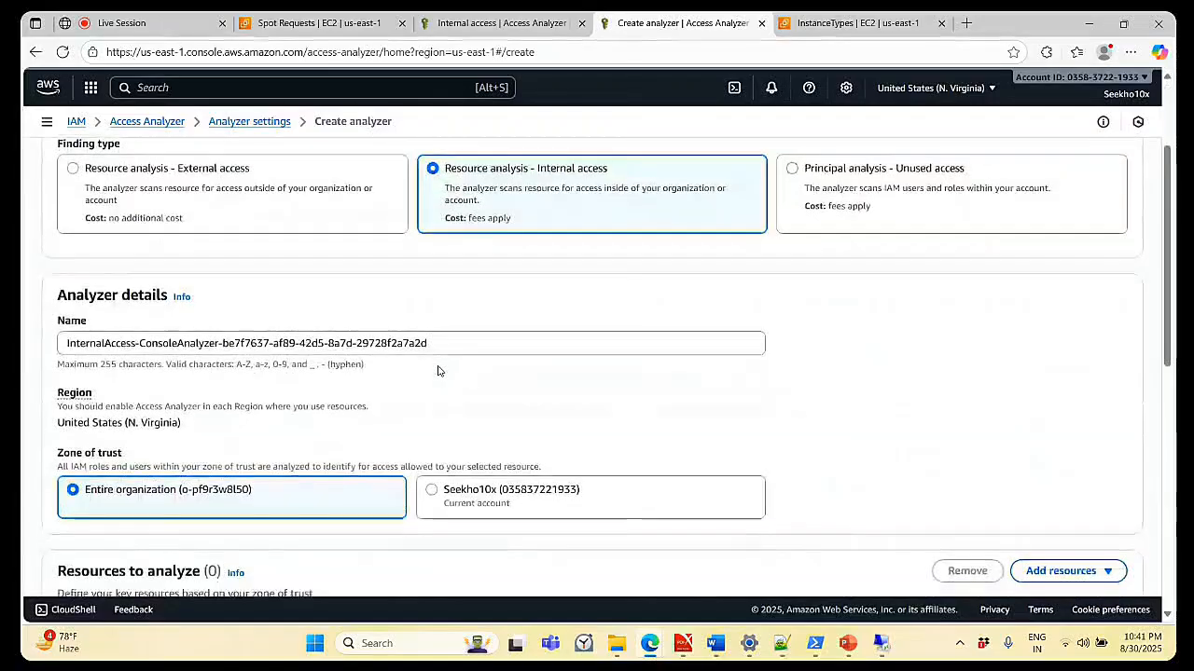
scroll(437, 370, down, 1)
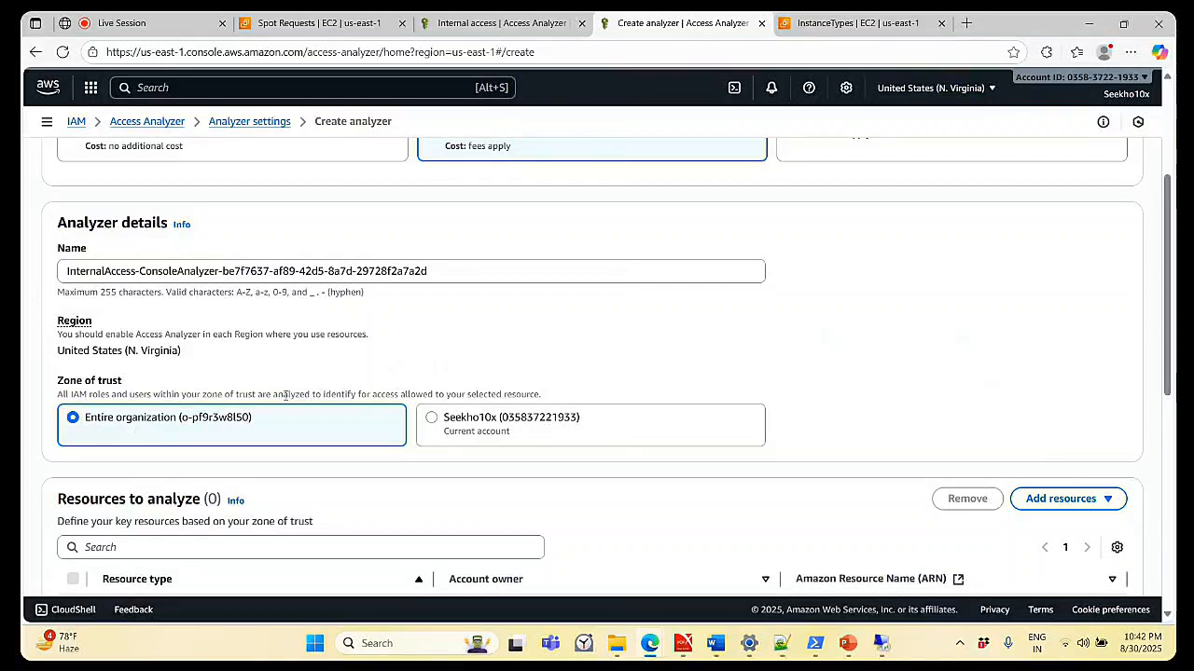
click(435, 420)
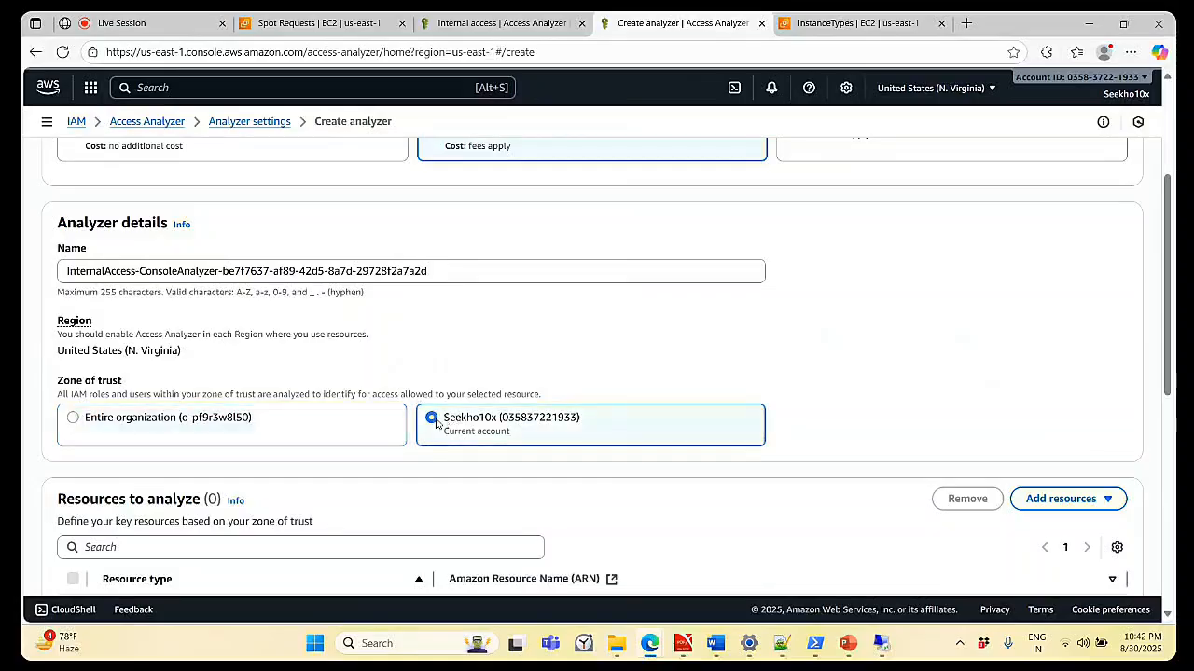
Add resources from the selected account to the analysis, defining S3 Express Bucket as the specific resource type
scroll(434, 420, down, 3)
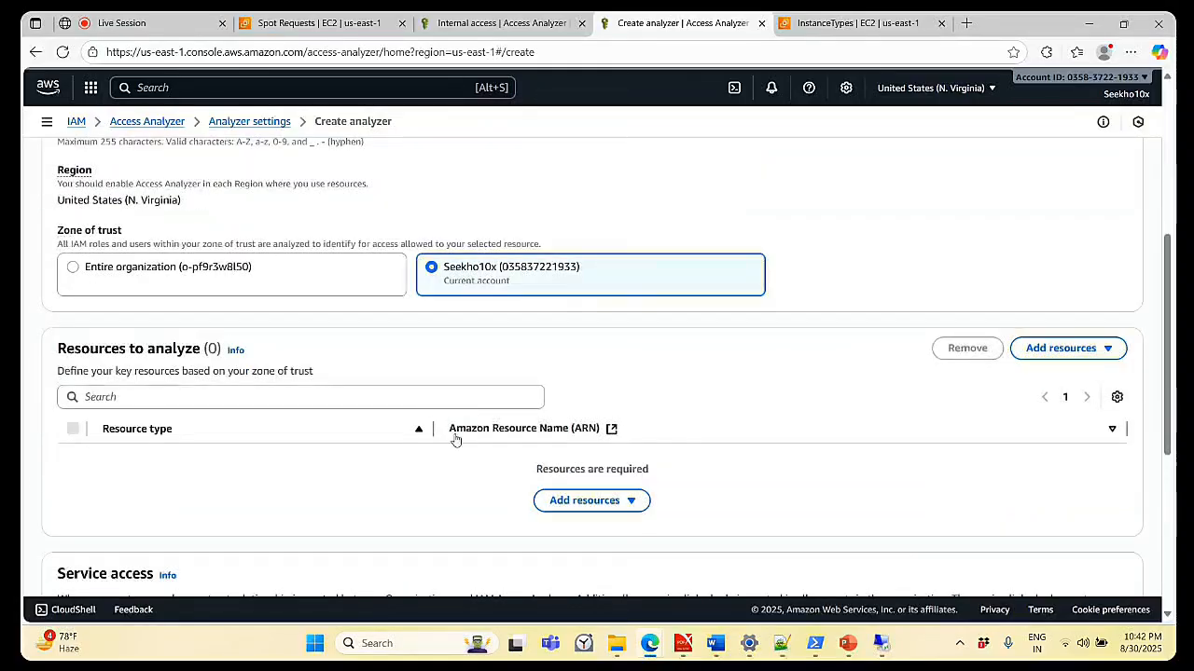
click(626, 504)
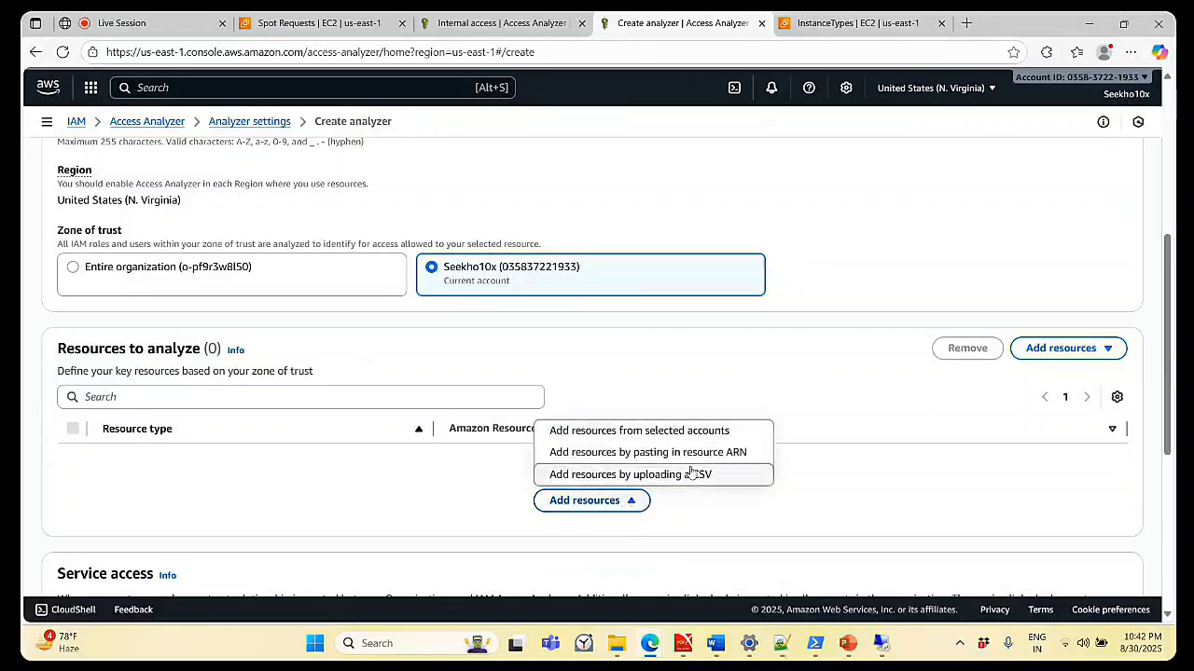
click(732, 433)
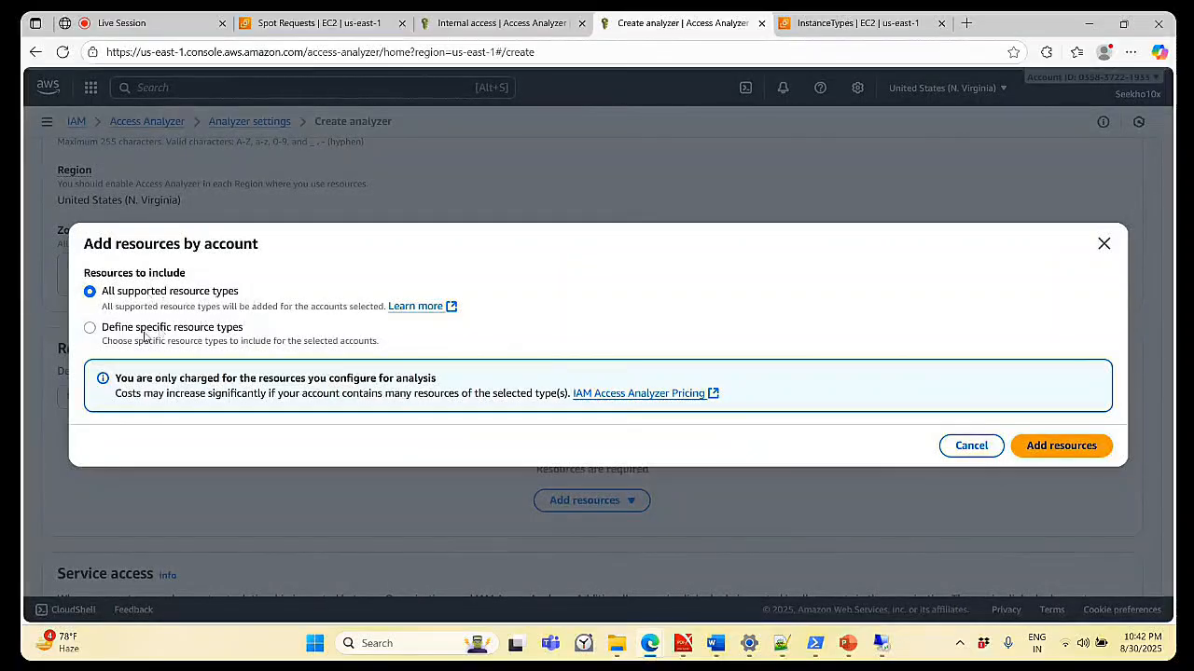
click(120, 334)
click(136, 361)
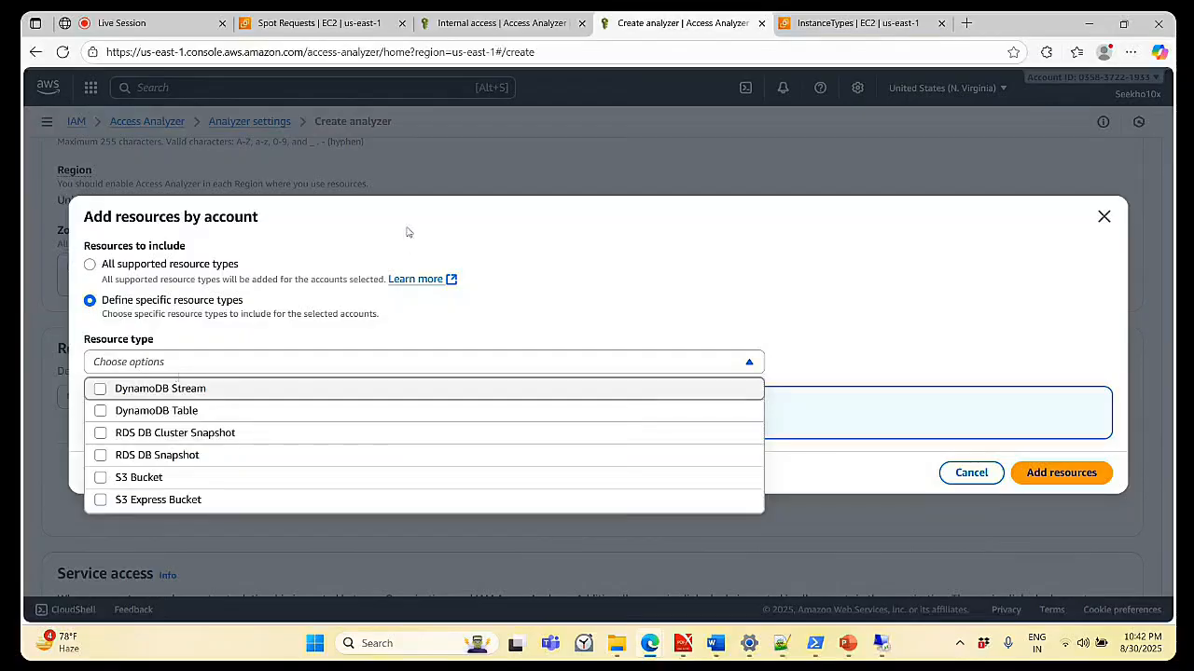
click(599, 231)
click(123, 366)
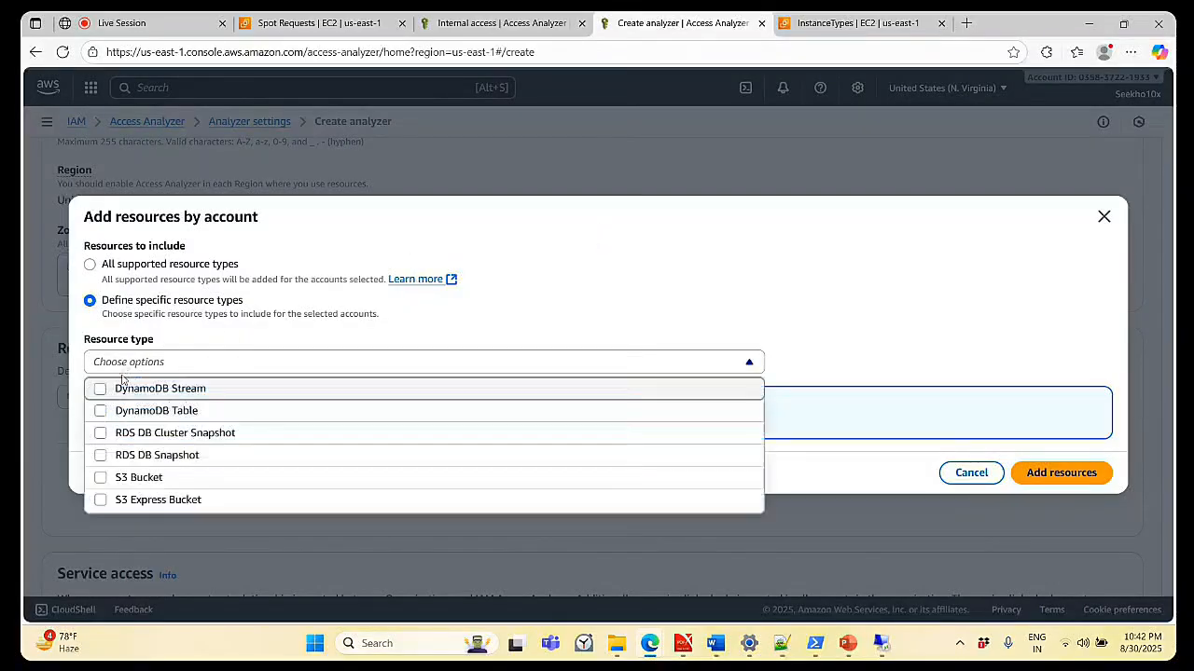
click(100, 501)
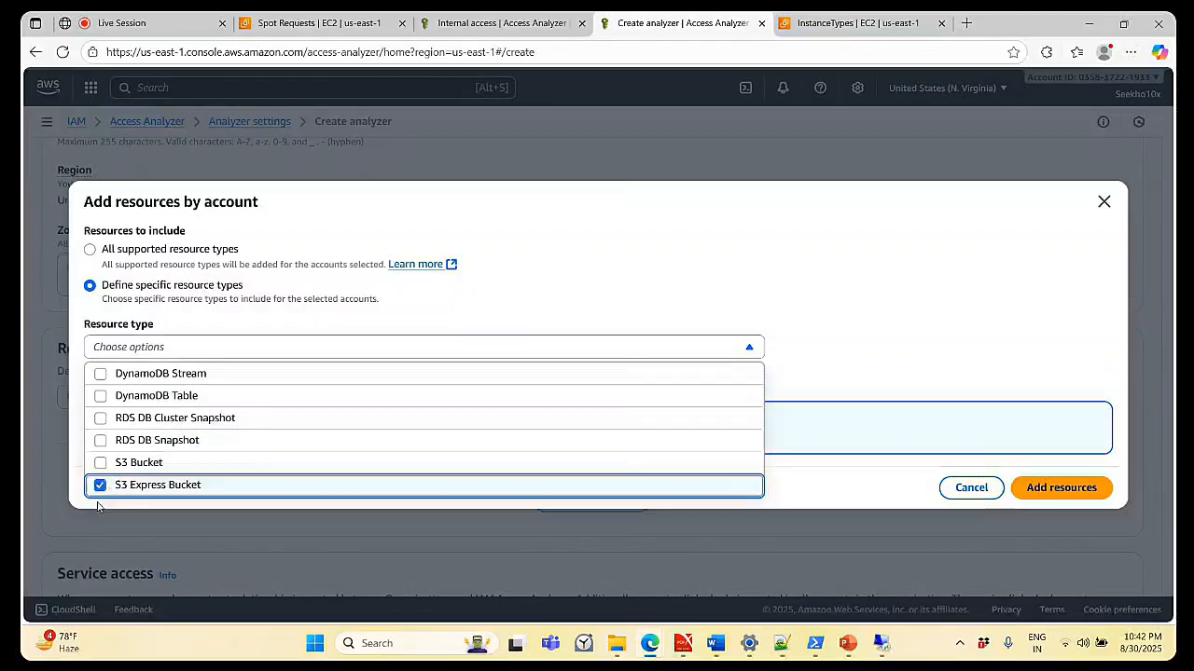
click(886, 312)
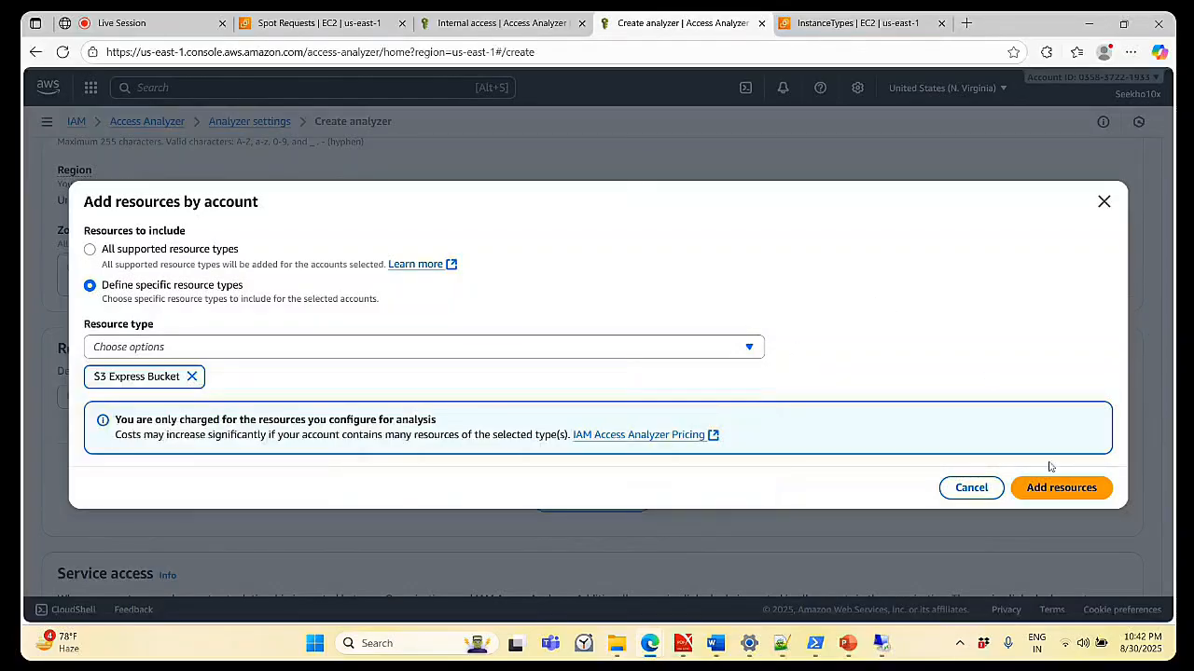
click(1062, 488)
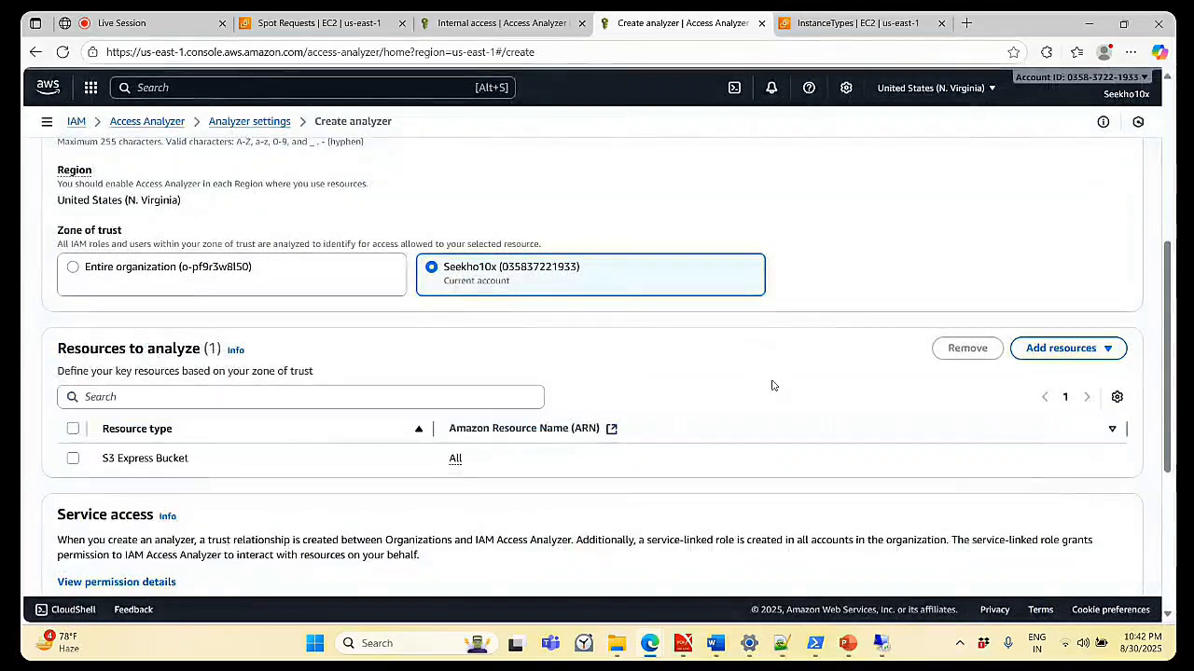
Review the service access, tags and pricing sections, and create the internal access analyzer
scroll(650, 405, down, 3)
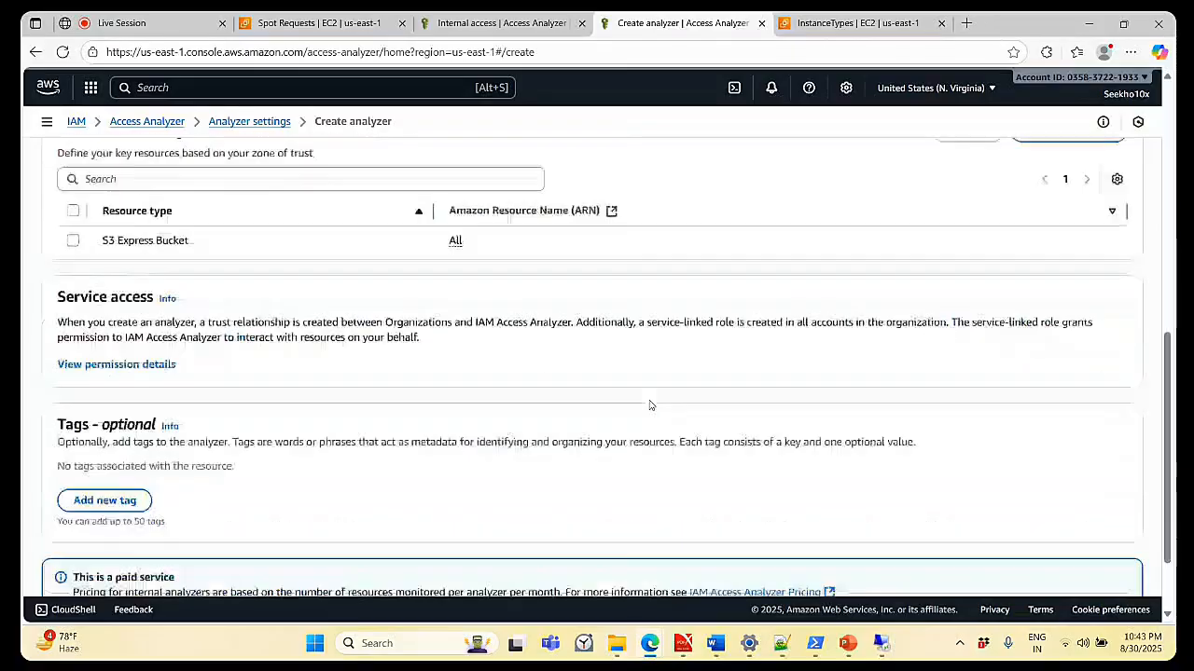
scroll(650, 405, down, 1)
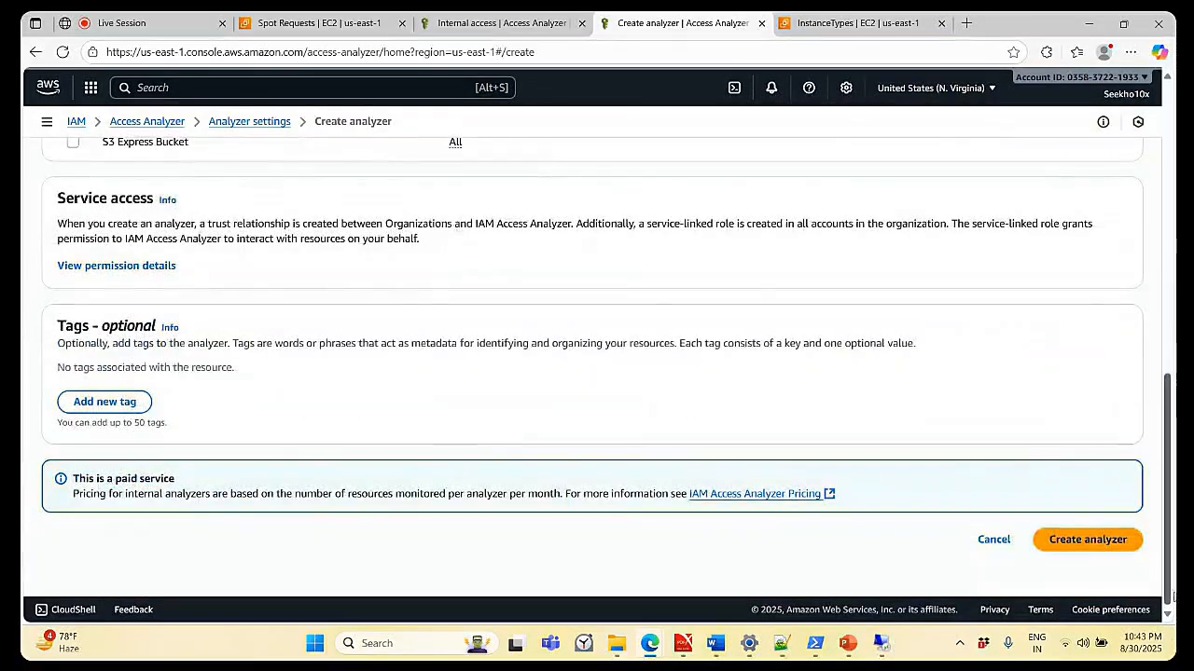
click(1097, 539)
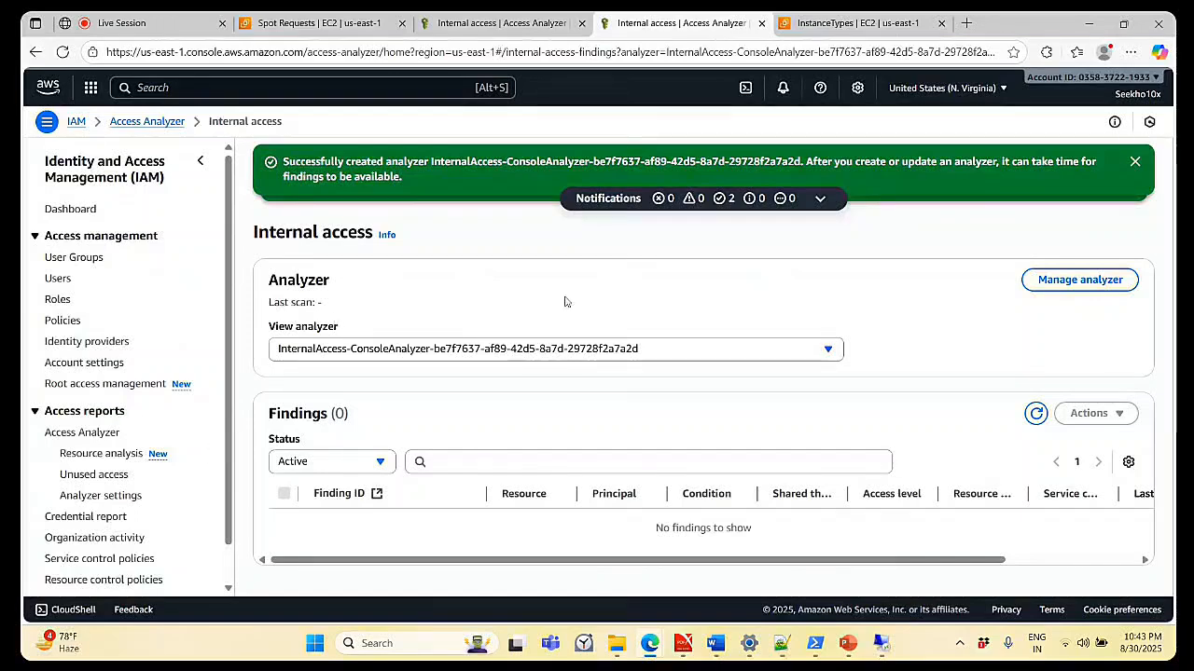
Open the Unused access findings, refresh the list and look through the reported IAM roles and users
click(100, 480)
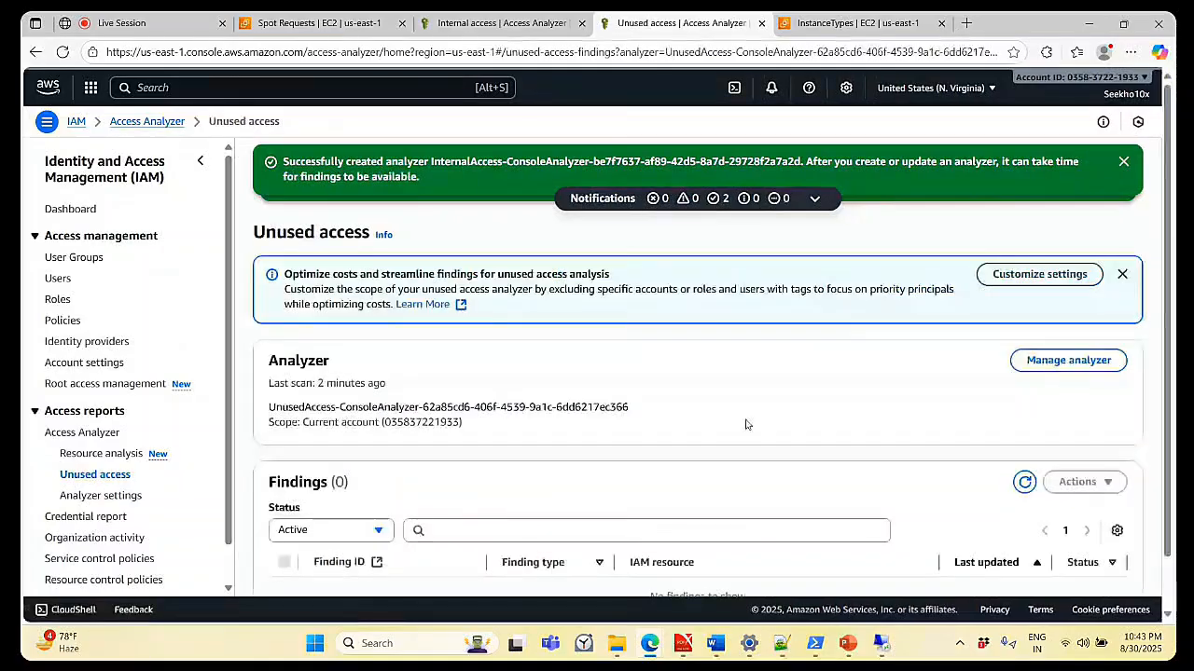
scroll(745, 424, down, 1)
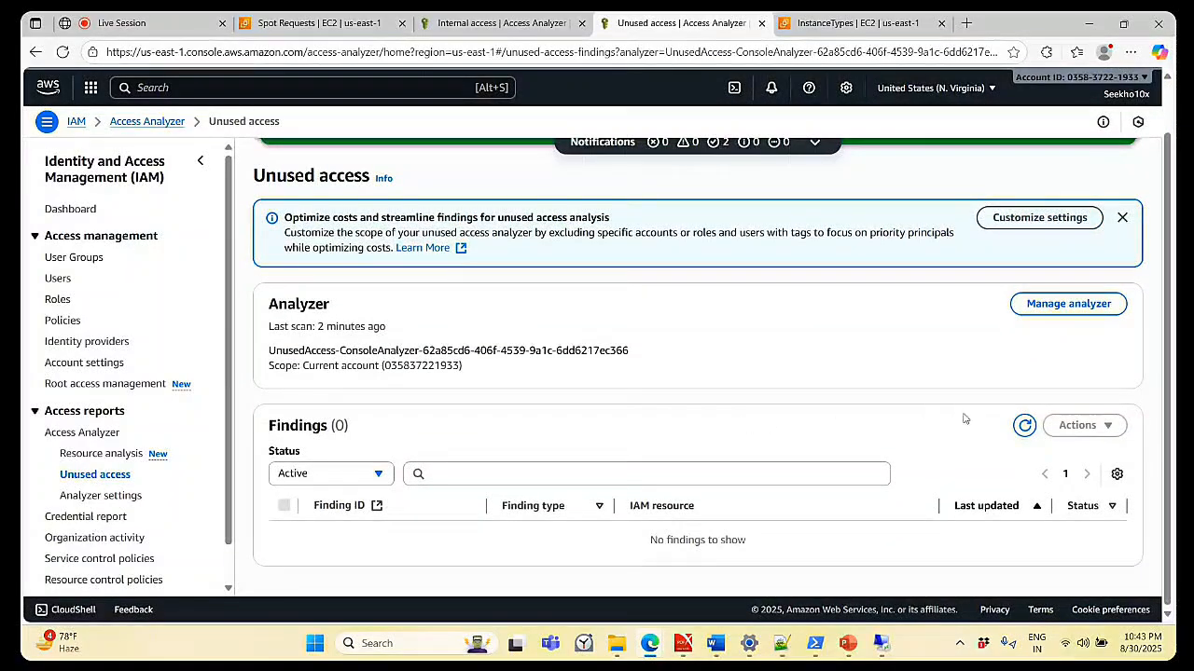
click(1024, 425)
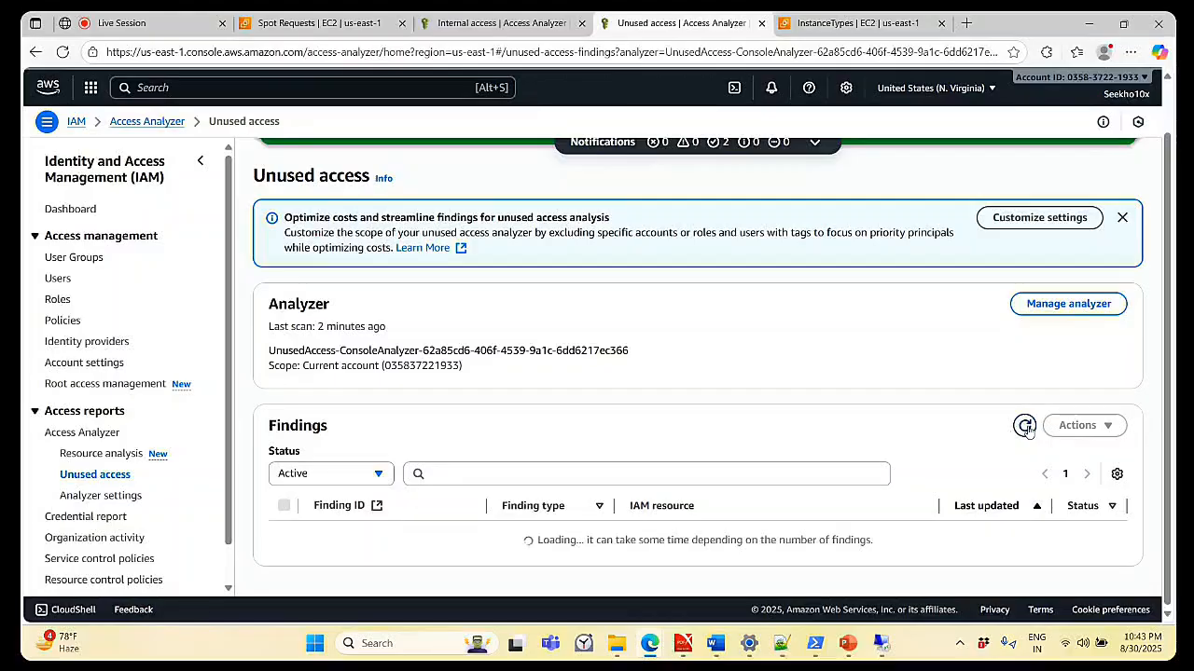
scroll(809, 398, down, 2)
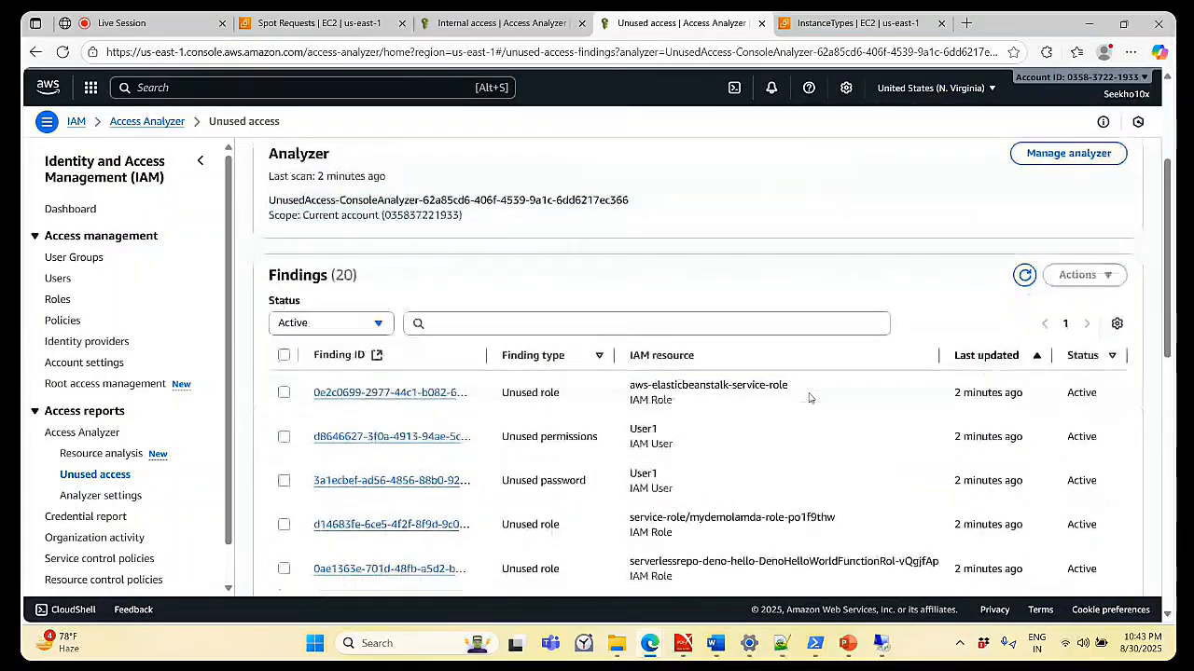
scroll(810, 398, down, 2)
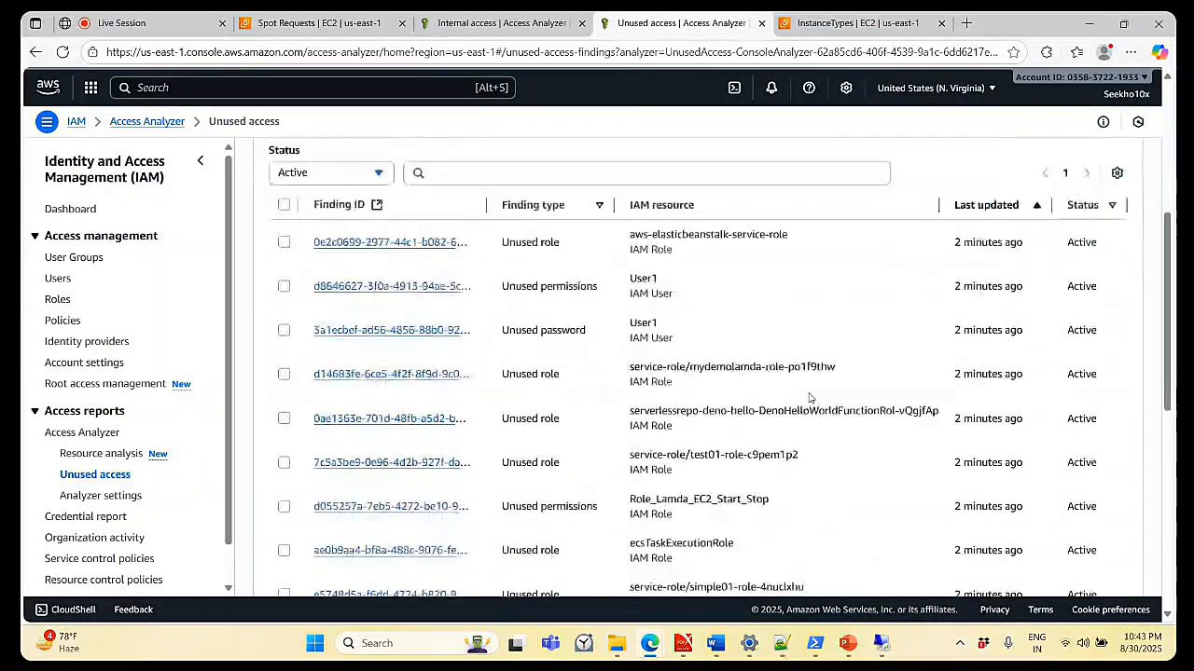
scroll(809, 398, down, 1)
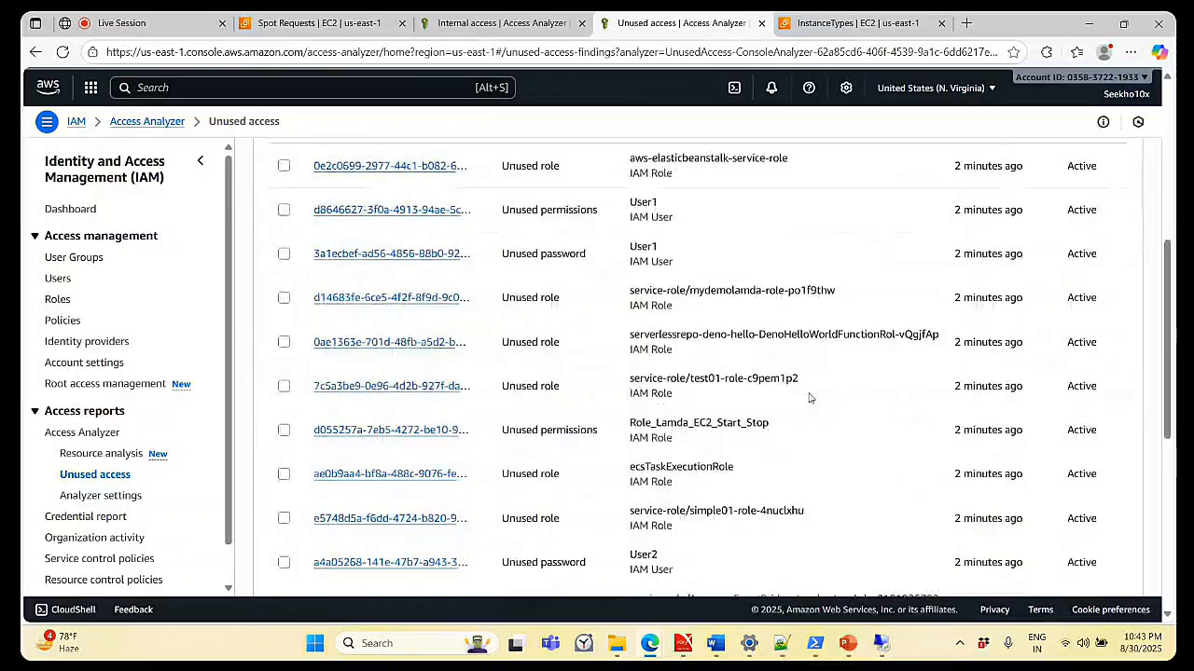
scroll(809, 398, down, 1)
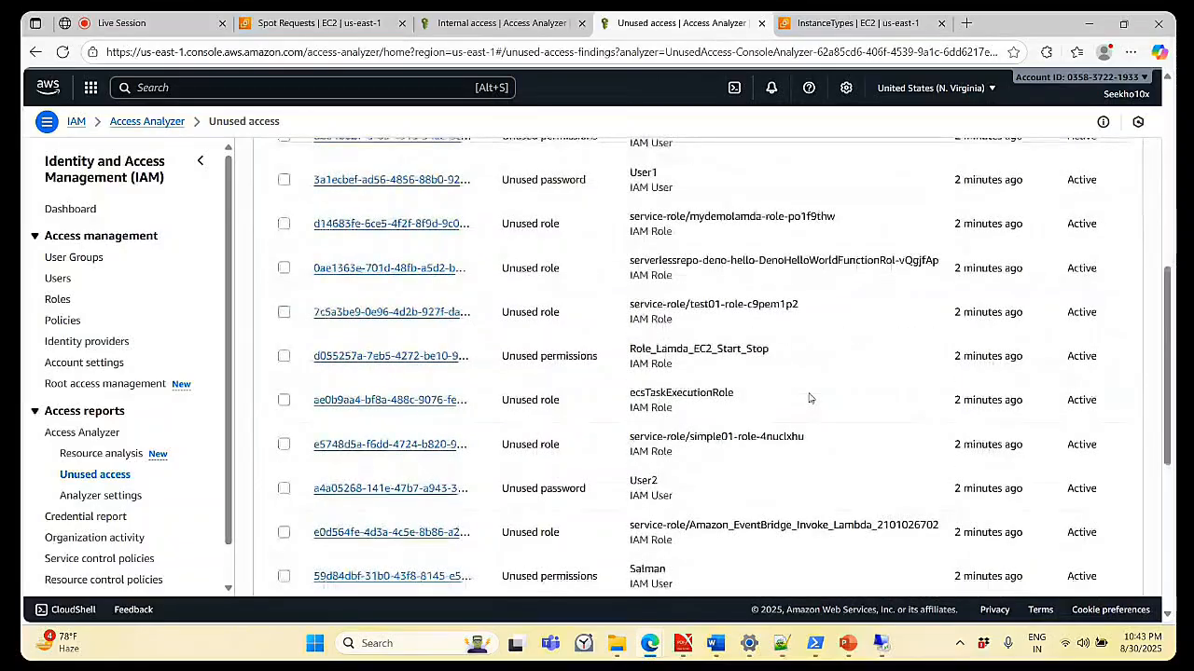
Look through the whole list of active unused access findings and the IAM roles and users they concern
scroll(809, 398, down, 2)
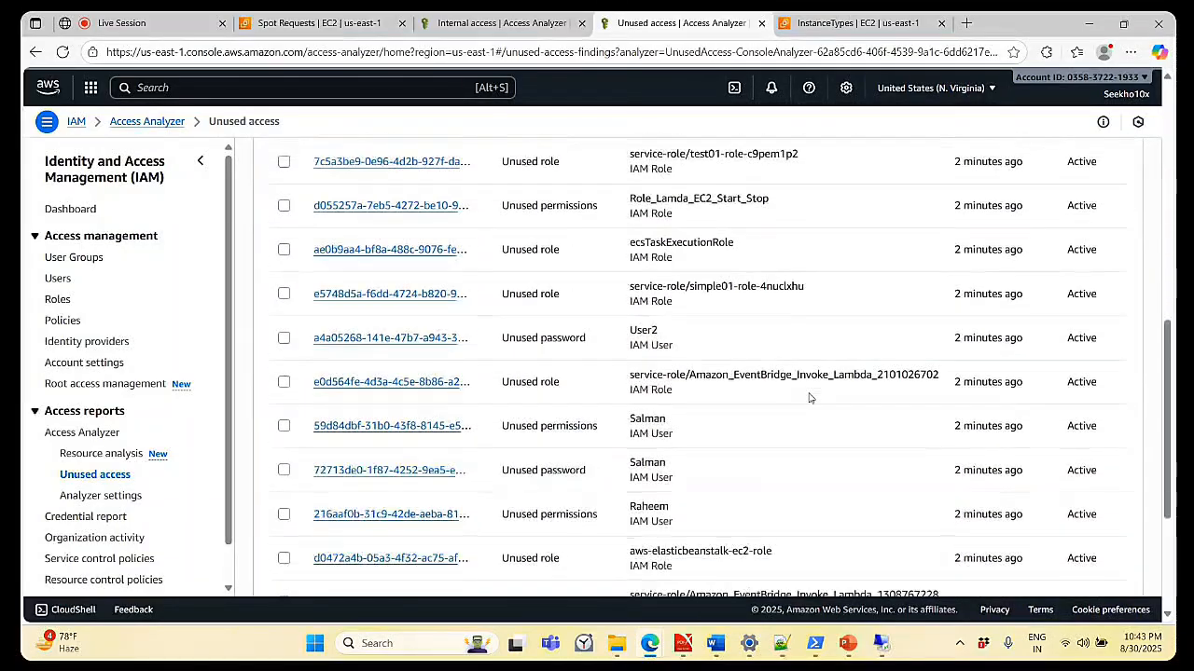
scroll(810, 398, down, 3)
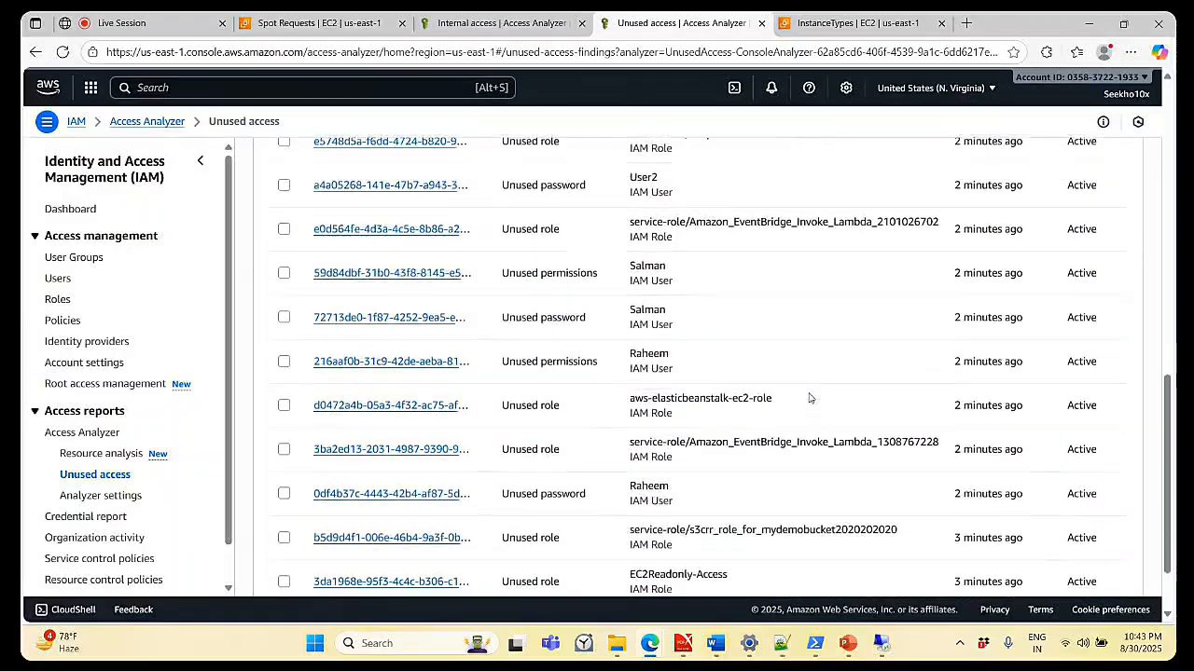
scroll(809, 399, down, 1)
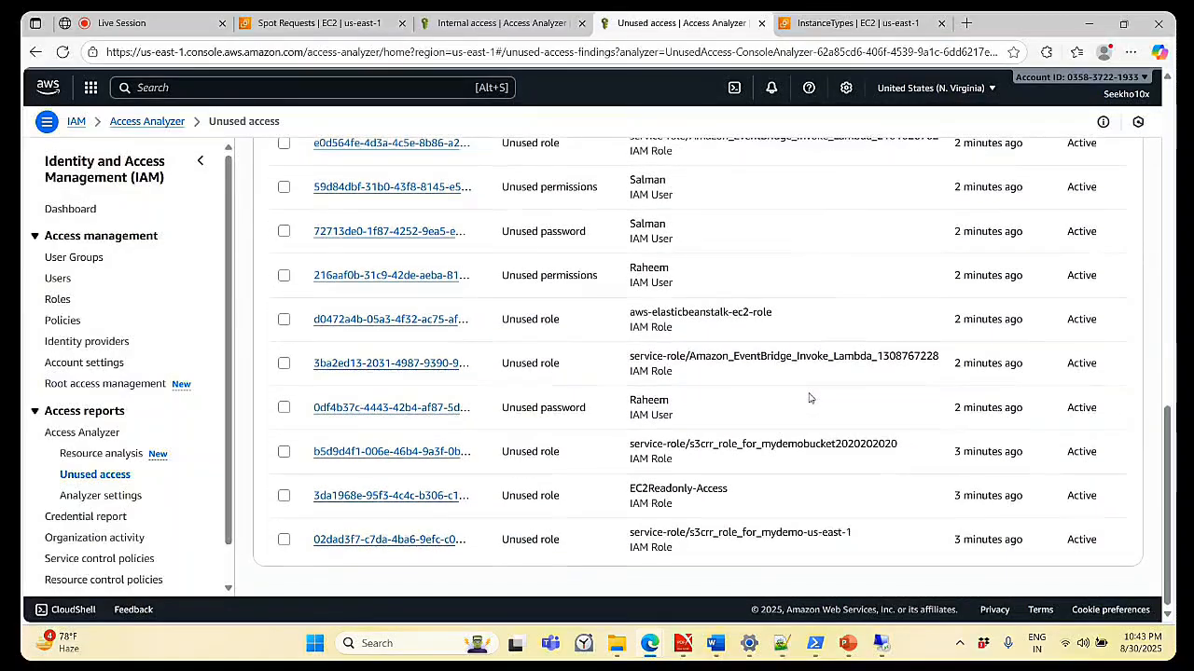
scroll(809, 398, up, 1)
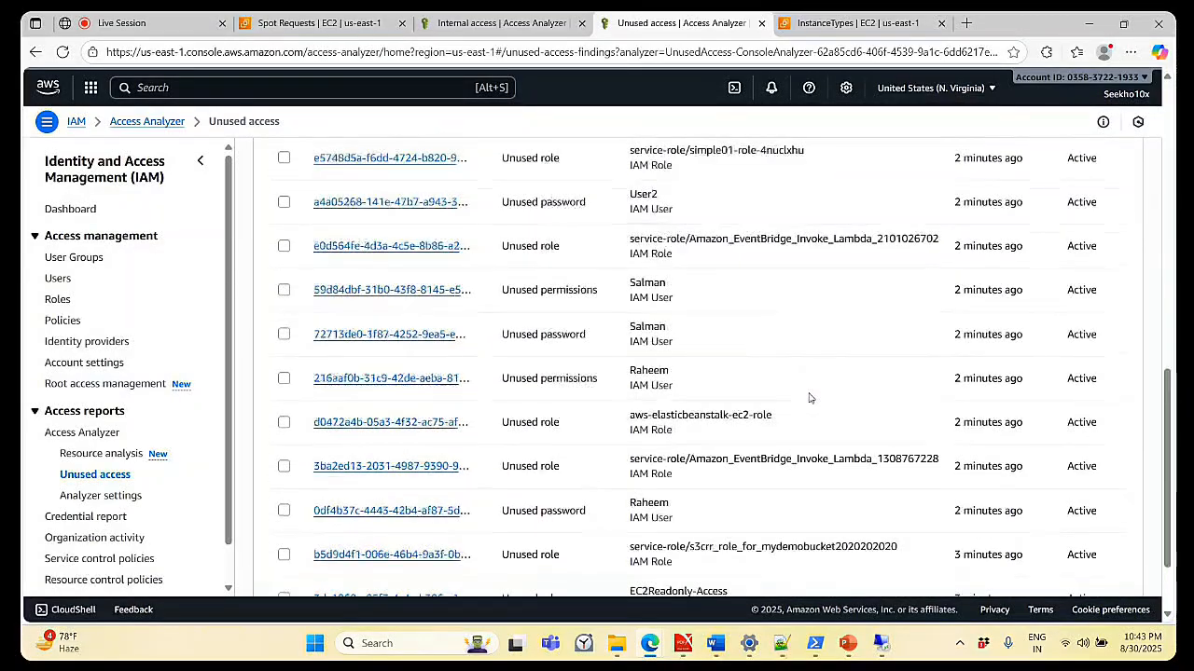
scroll(809, 398, up, 10)
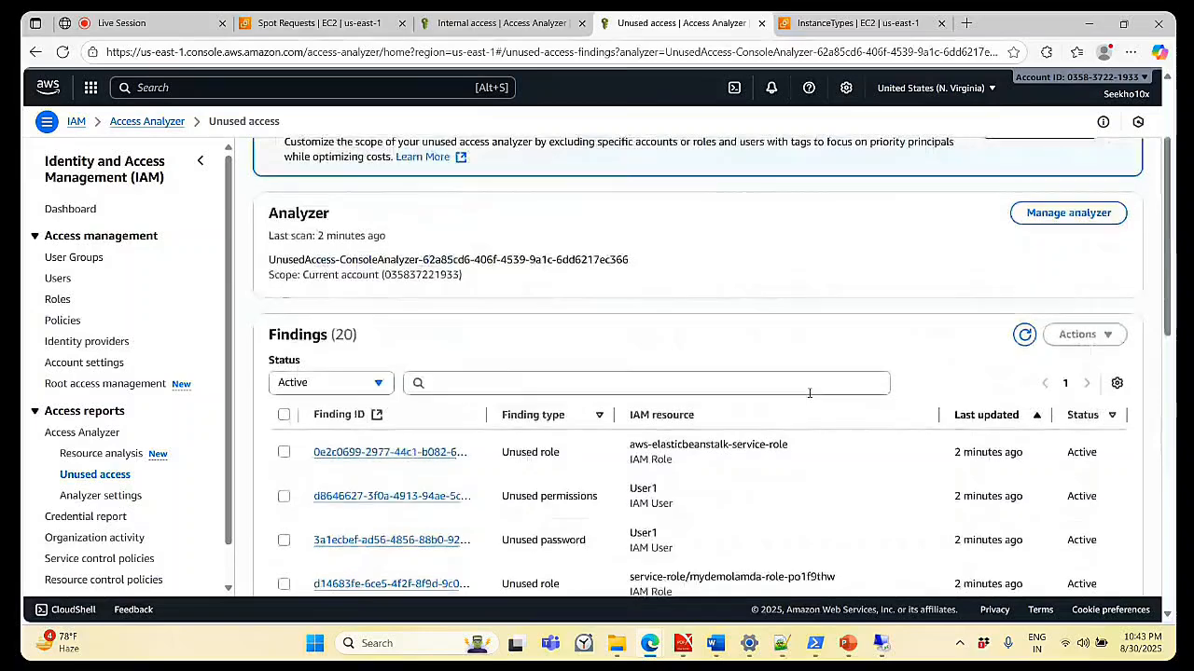
scroll(809, 393, down, 3)
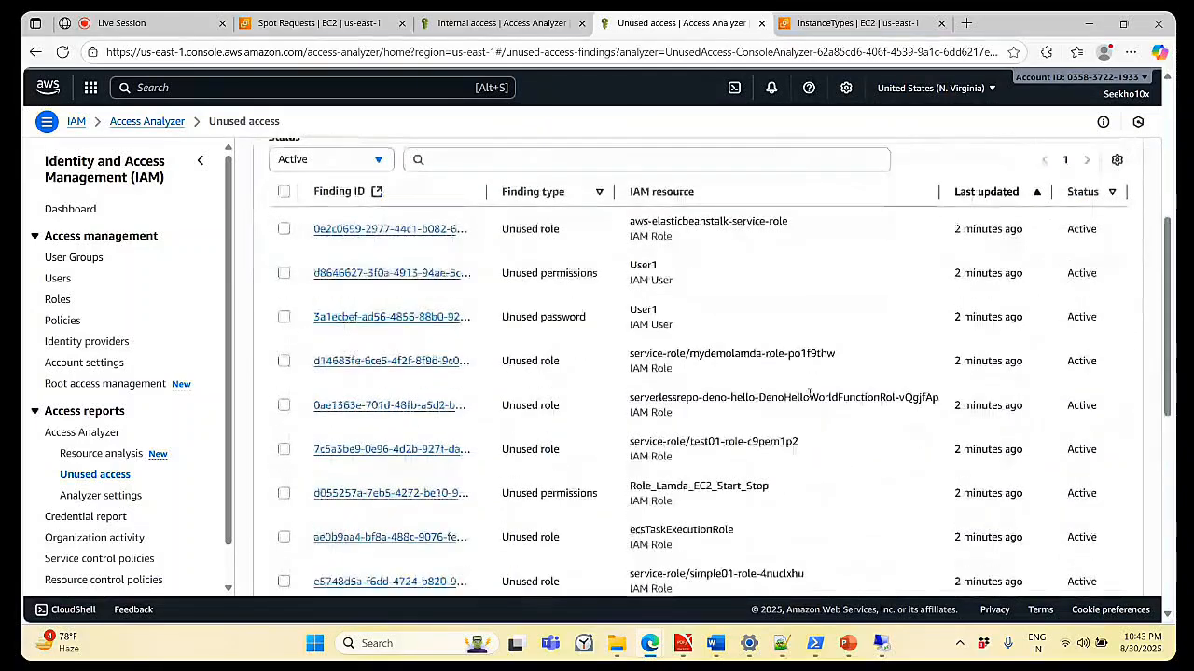
scroll(810, 393, down, 3)
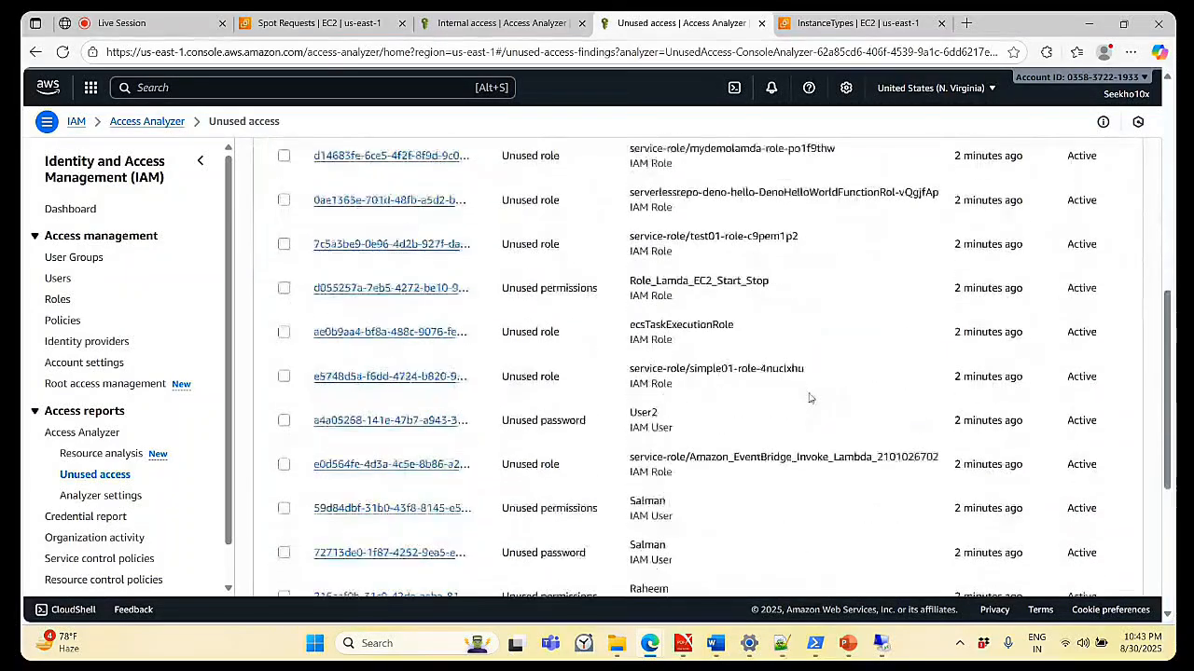
scroll(810, 398, down, 4)
scroll(810, 398, up, 4)
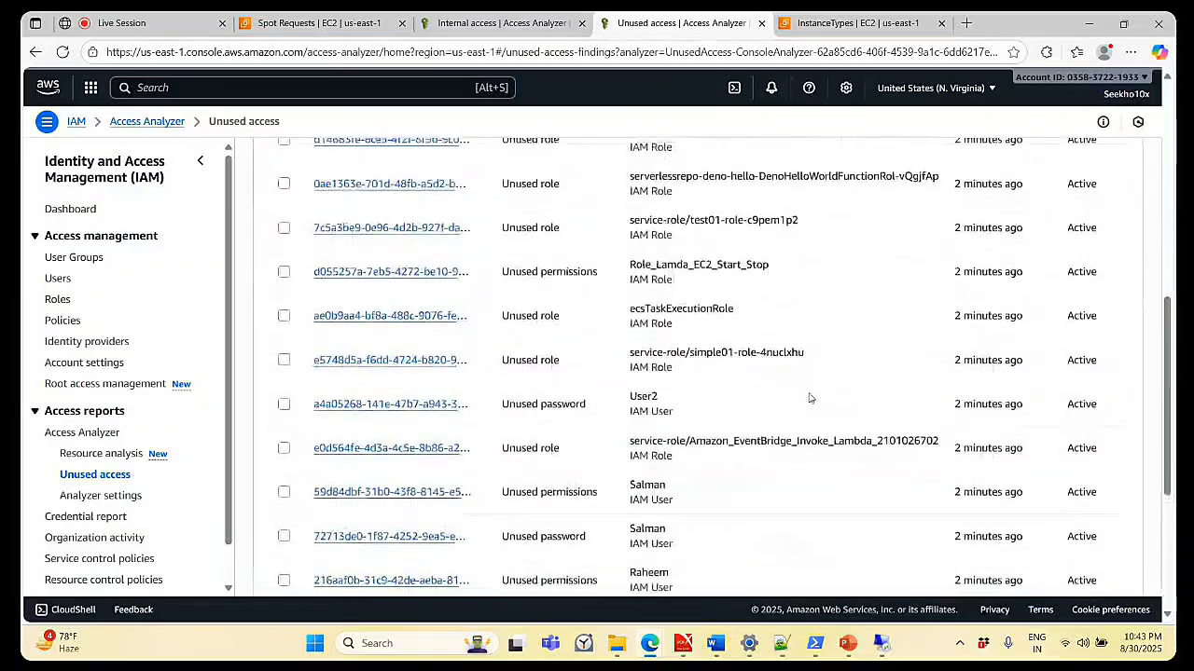
scroll(810, 398, up, 5)
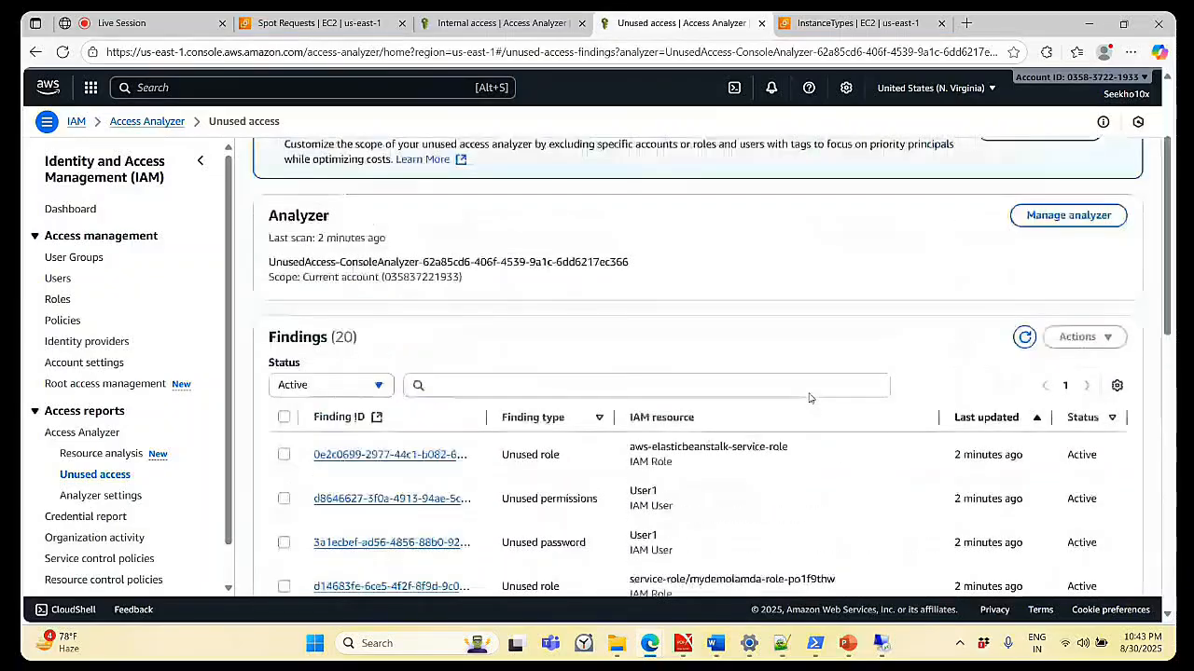
Set the status filter of the unused access findings to All and view the resulting list
scroll(810, 398, down, 1)
click(328, 309)
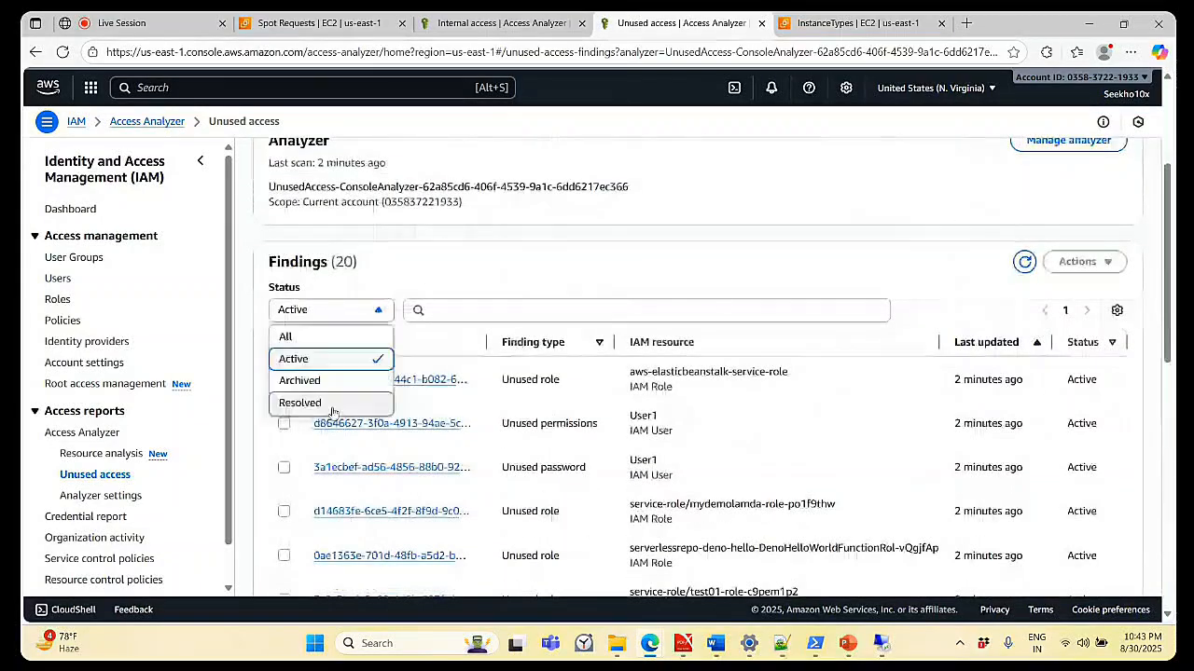
click(315, 338)
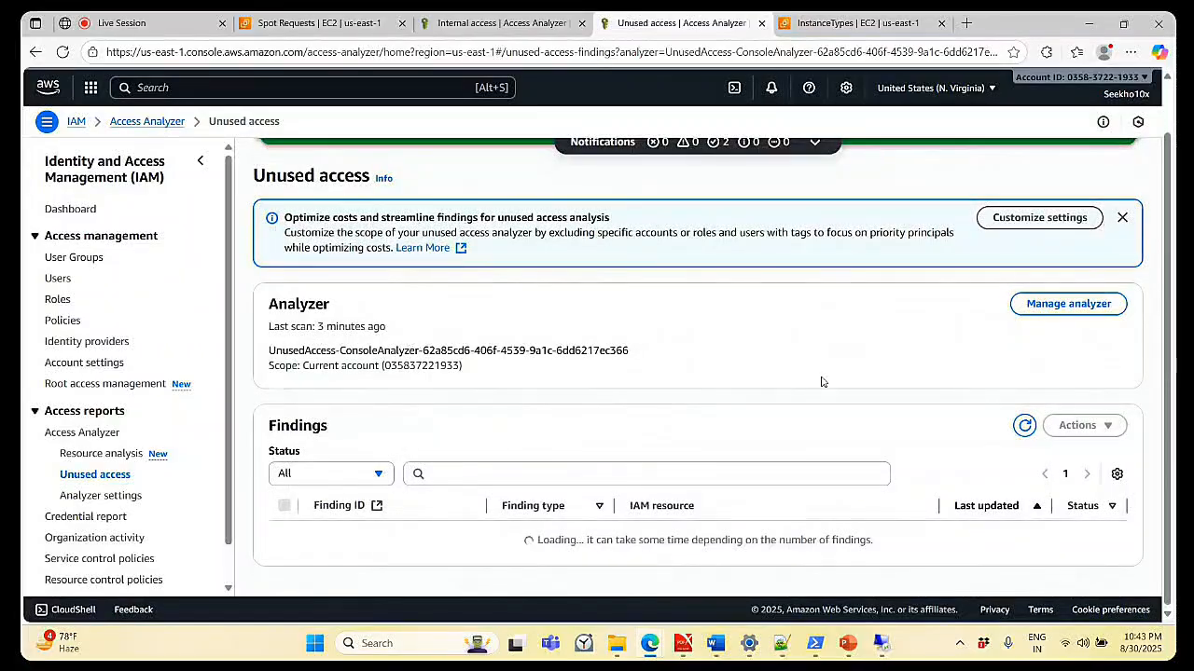
scroll(821, 382, down, 2)
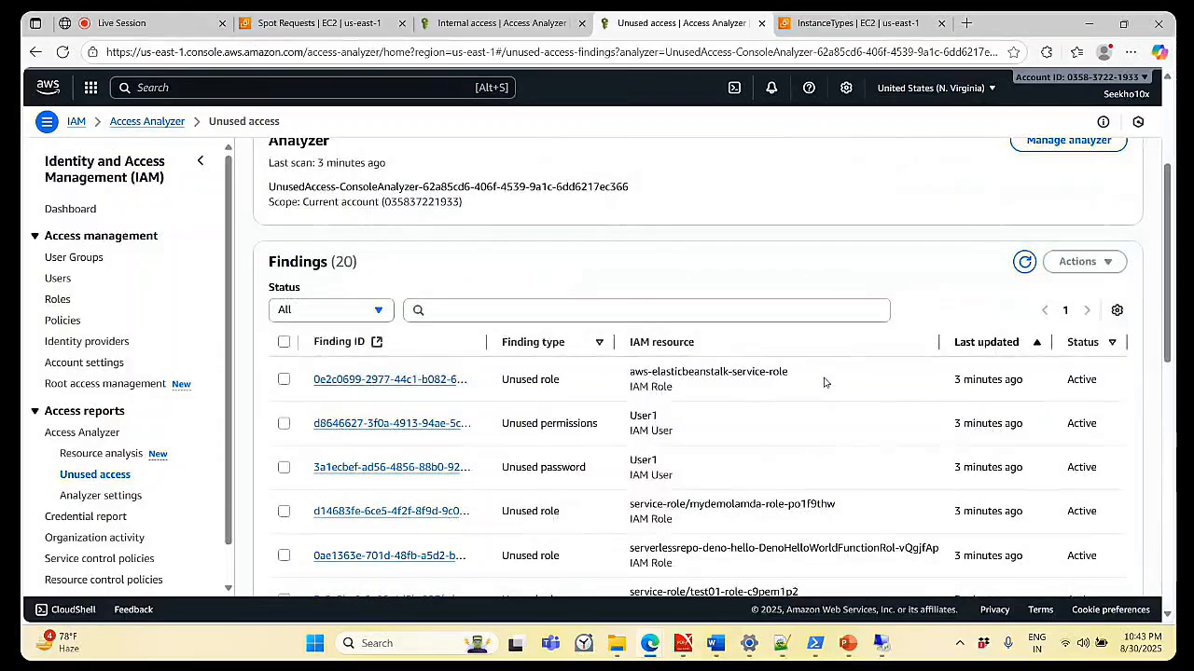
scroll(856, 331, down, 2)
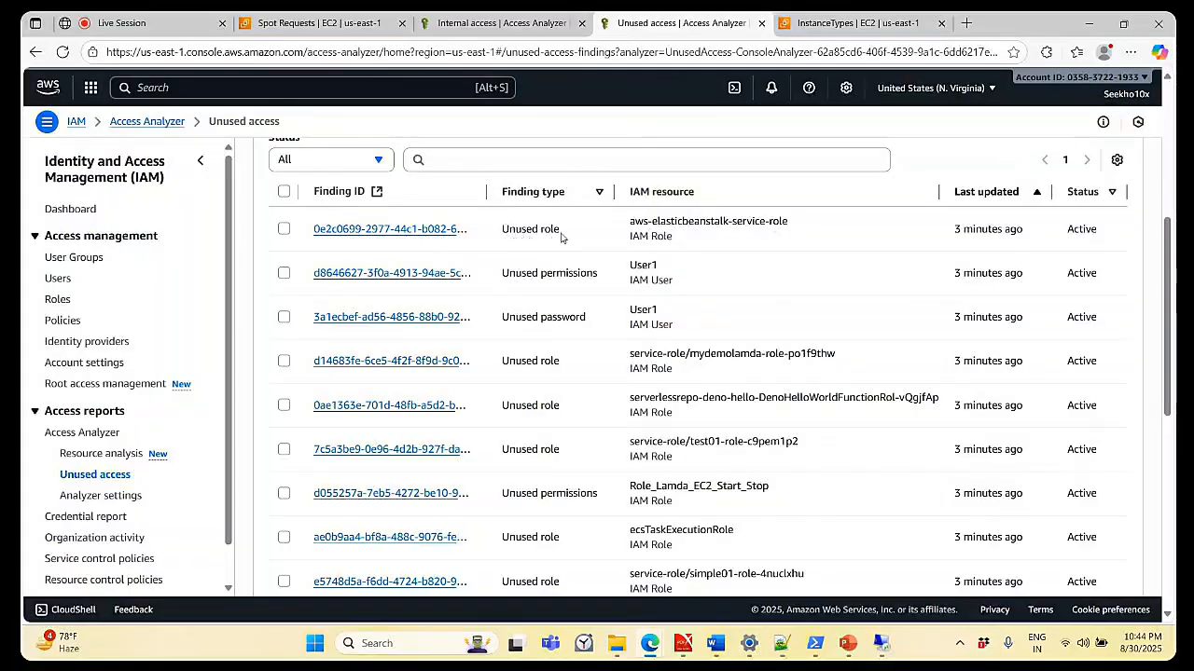
Examine the finding types and affected IAM resources, highlighting the unused role, unused permissions and unused password entries
drag(560, 234, 501, 230)
click(746, 241)
drag(682, 243, 612, 228)
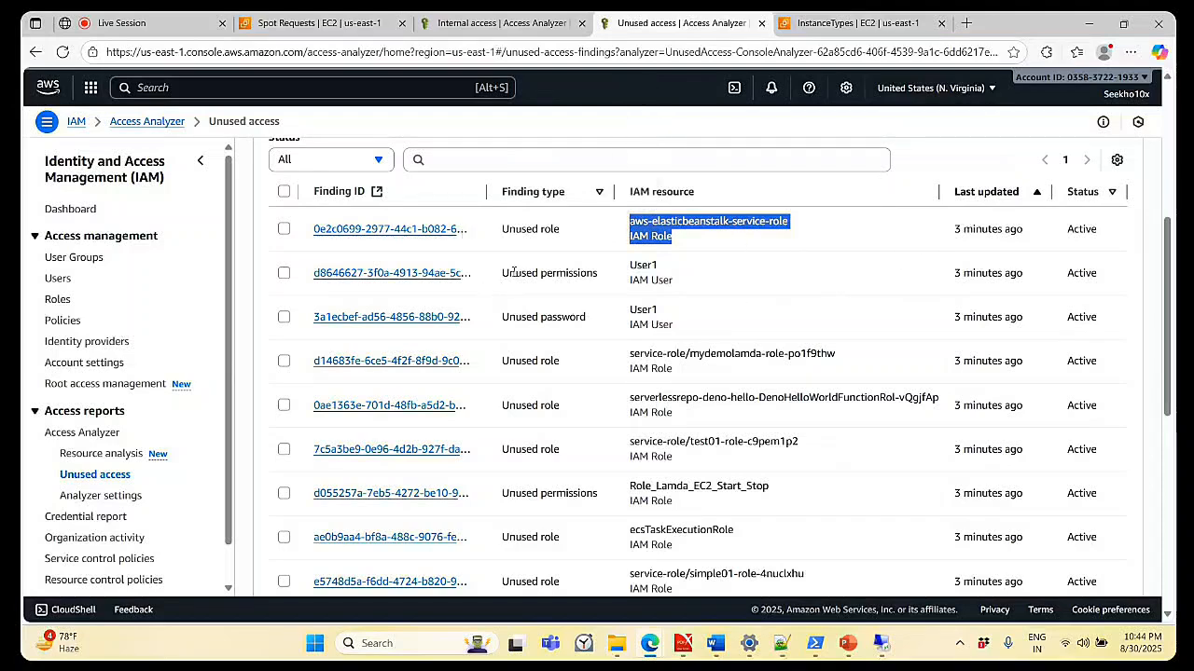
drag(502, 272, 599, 276)
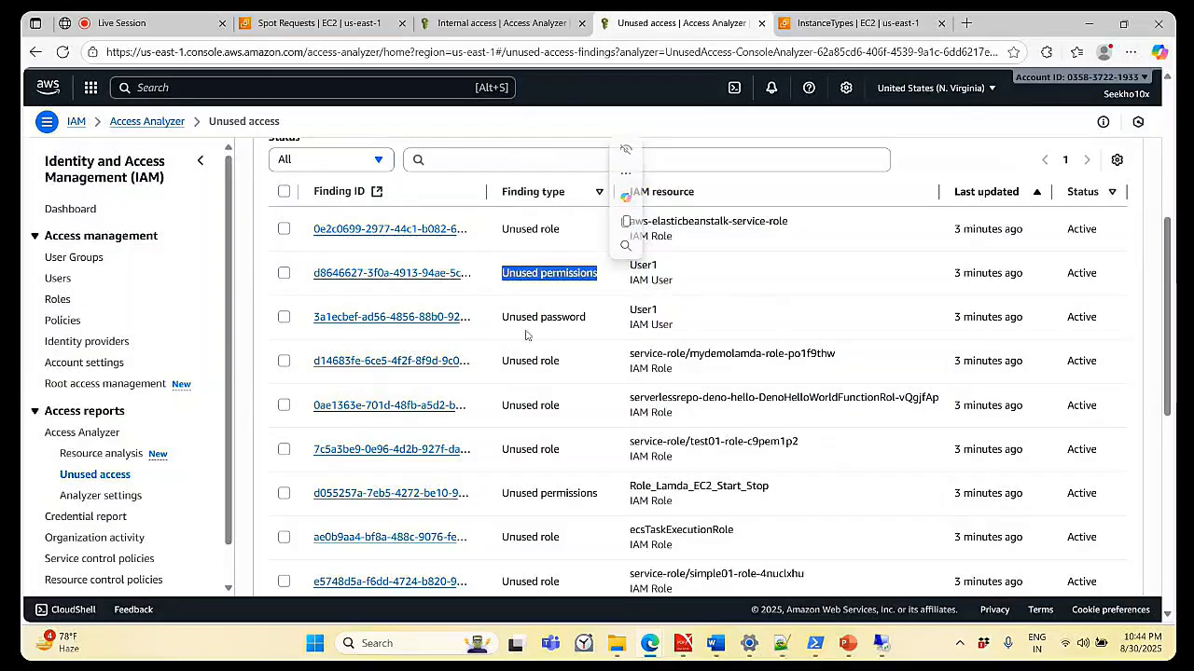
drag(501, 317, 593, 335)
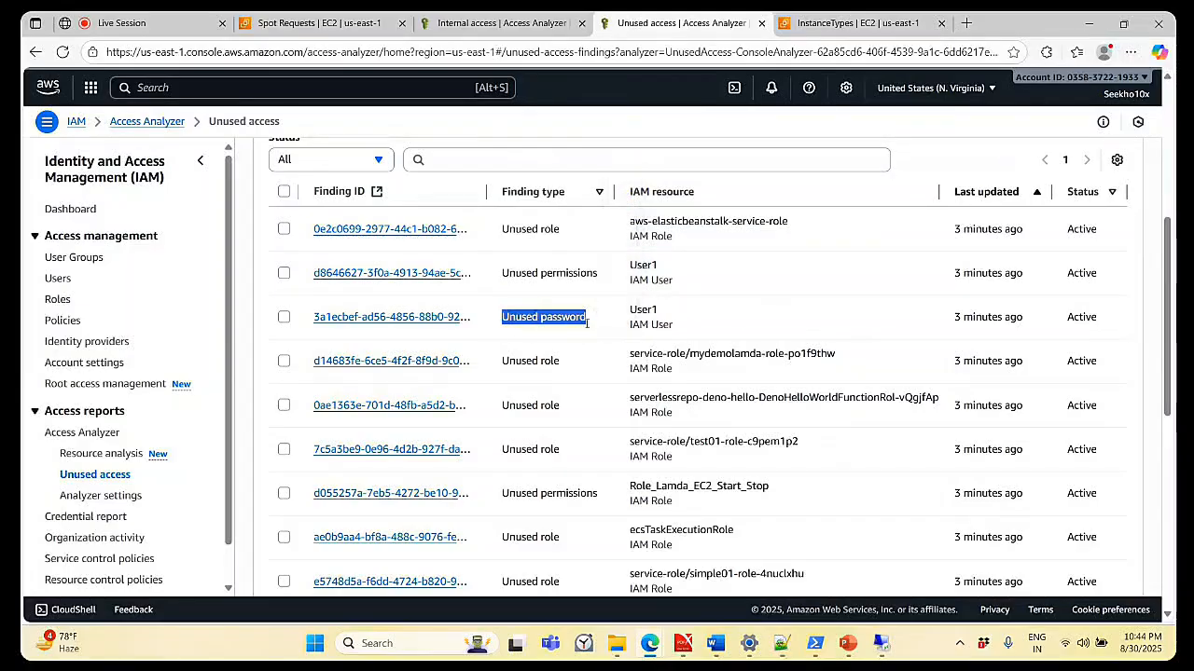
drag(502, 361, 571, 370)
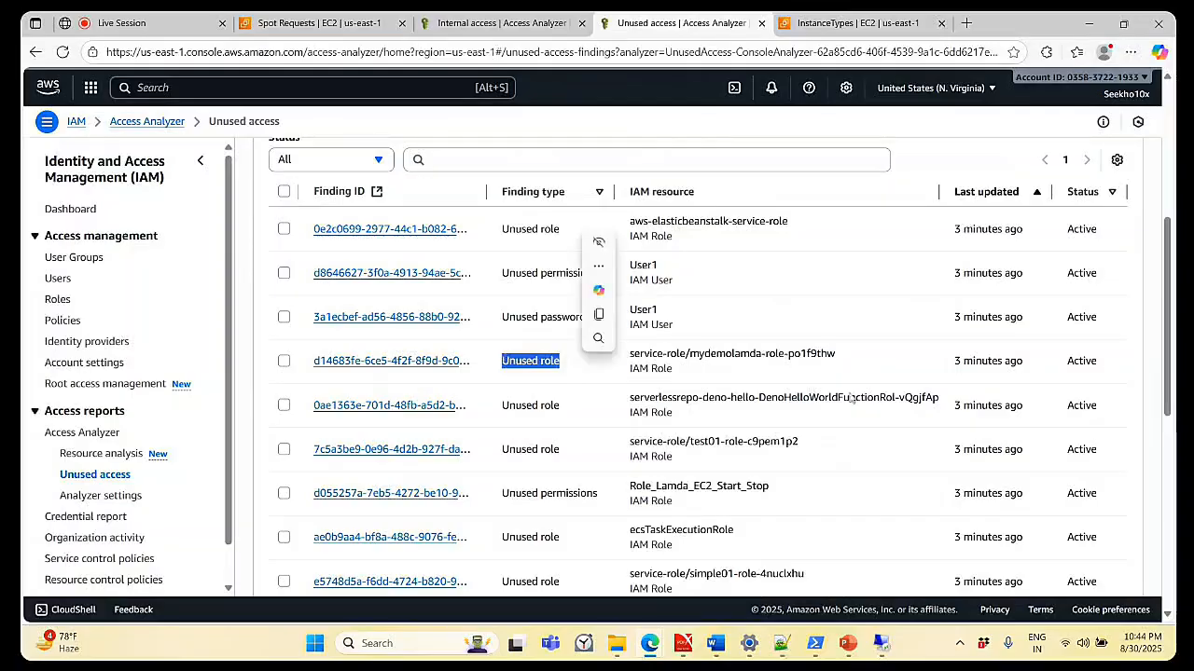
scroll(567, 449, down, 4)
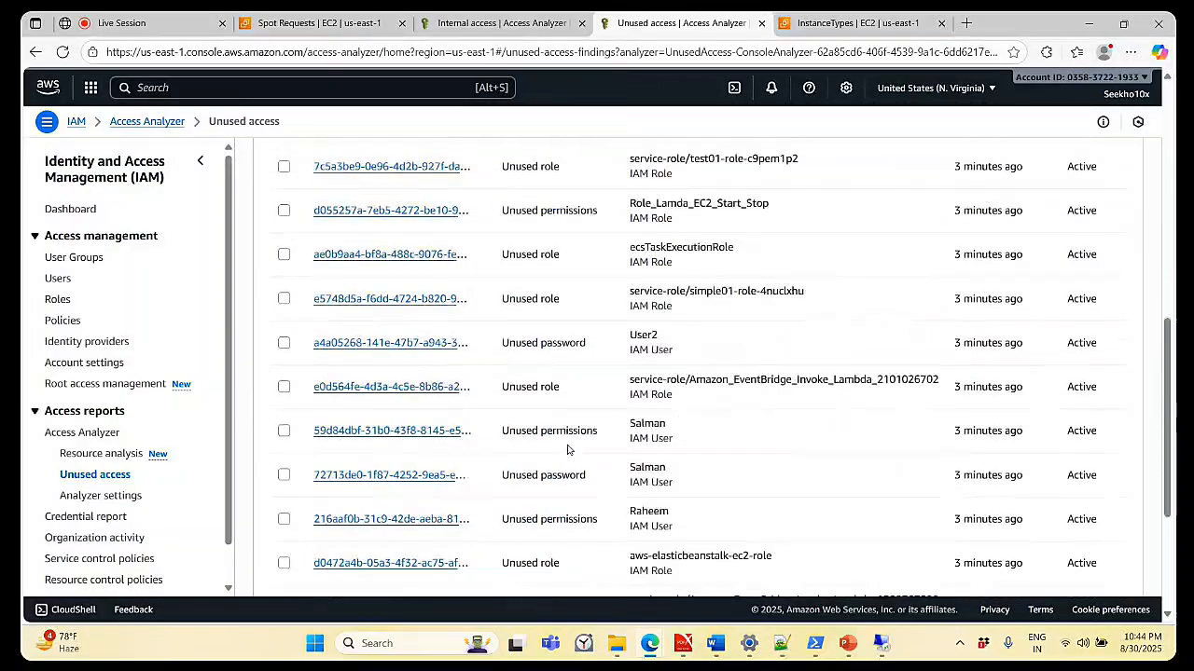
scroll(567, 450, down, 1)
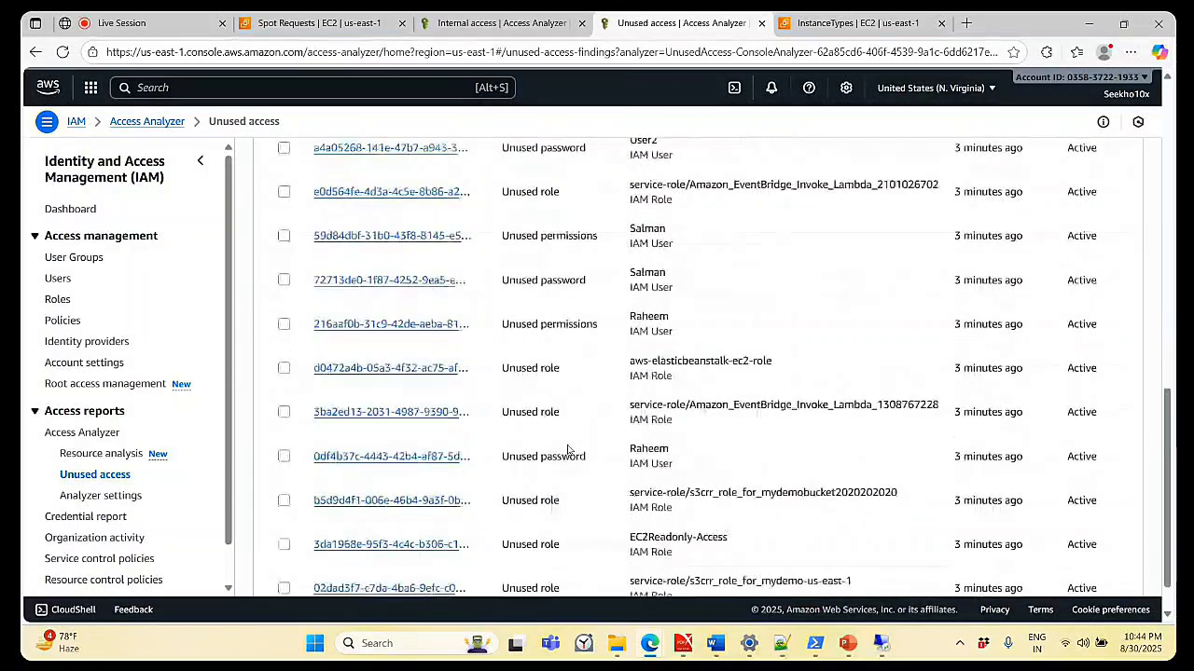
scroll(567, 449, down, 1)
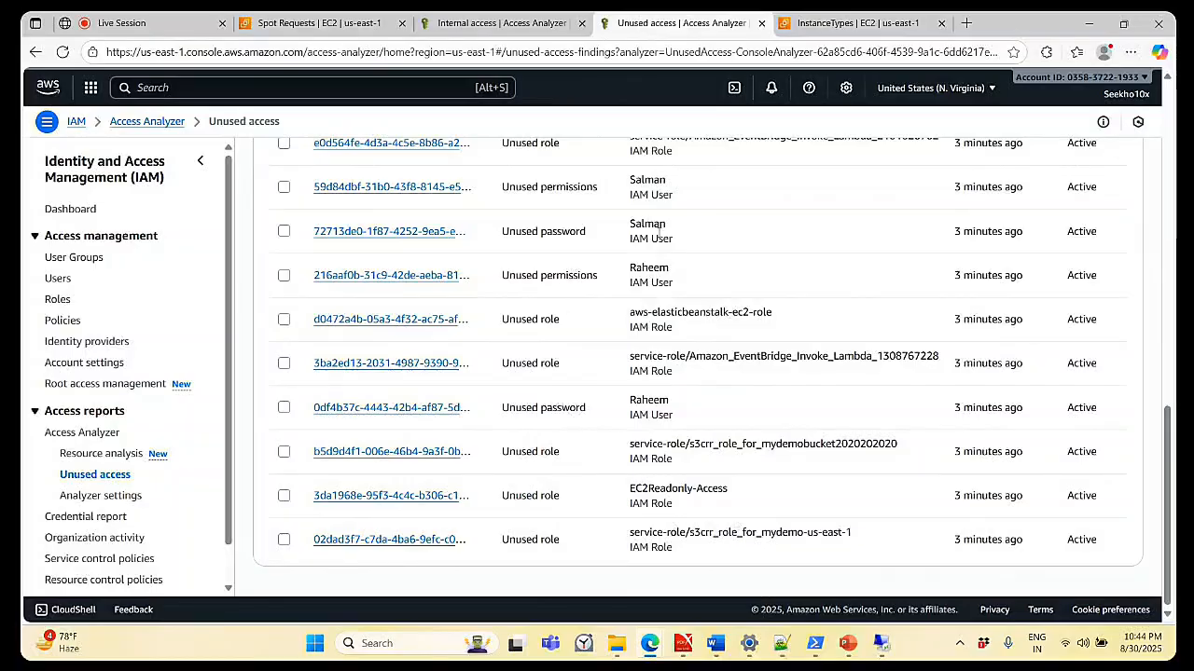
scroll(683, 300, up, 10)
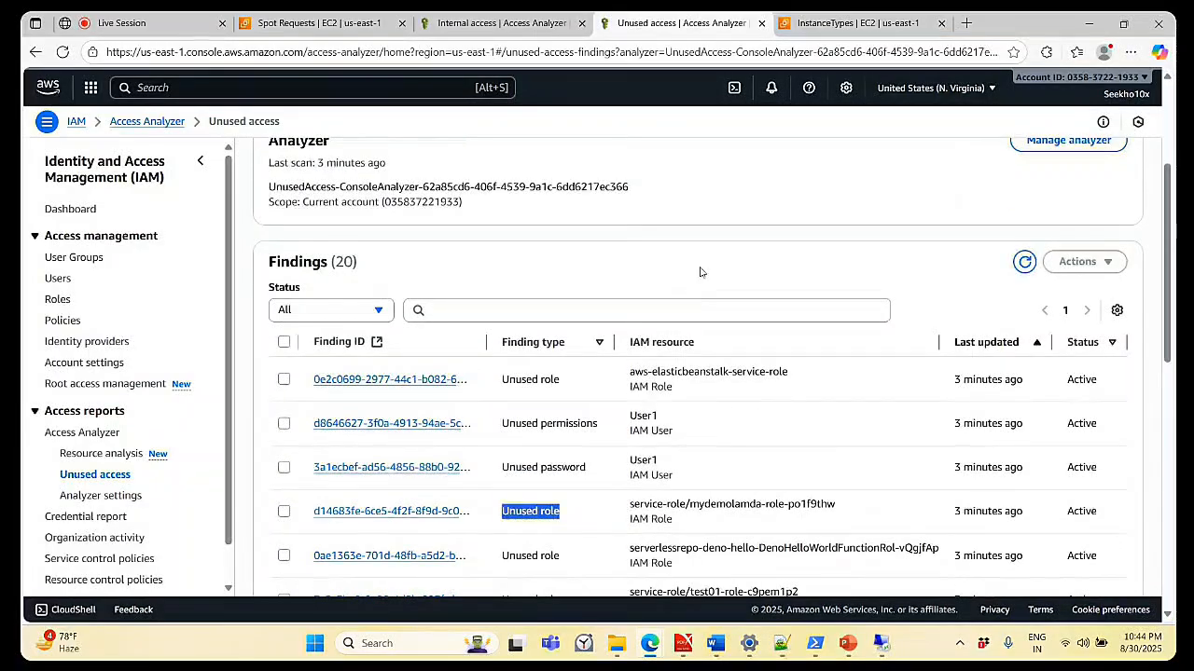
scroll(700, 271, up, 3)
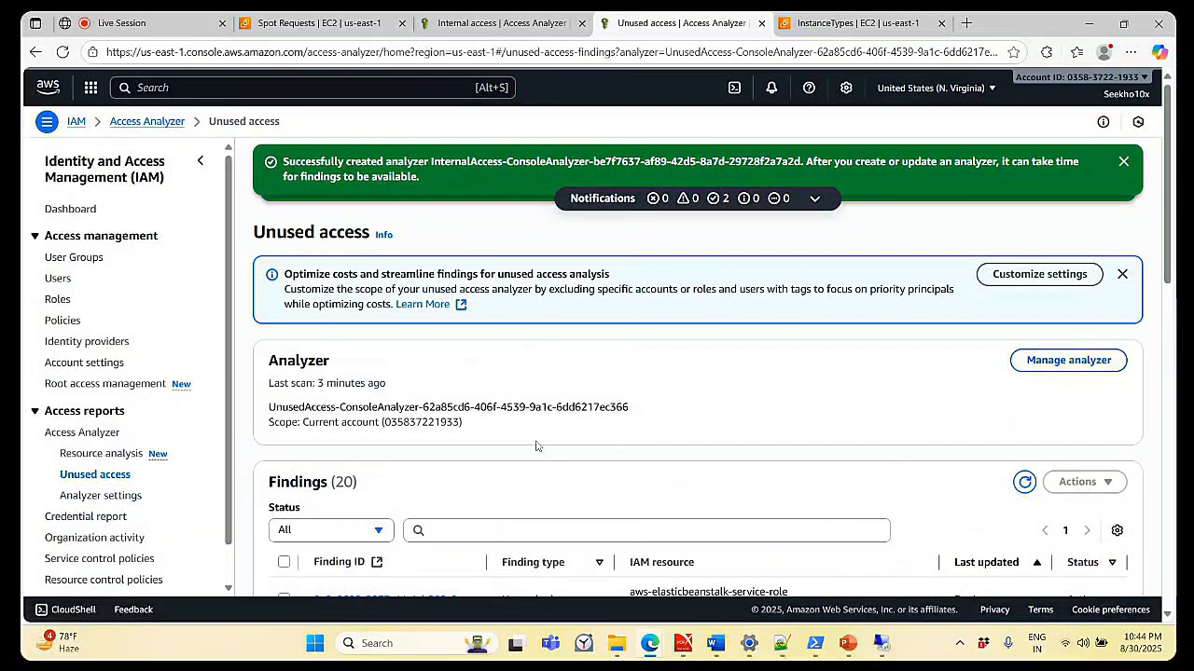
Review the analyzers with their finding types and statuses in Analyzer settings, and open the IAM Users list
click(76, 502)
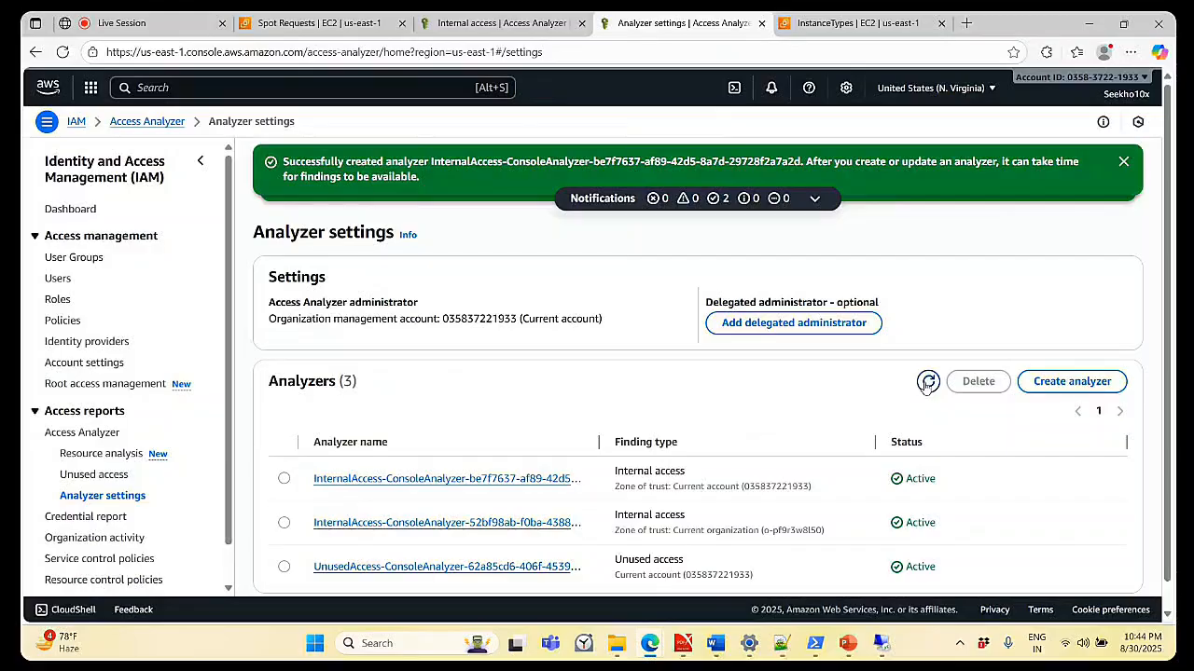
scroll(645, 416, down, 1)
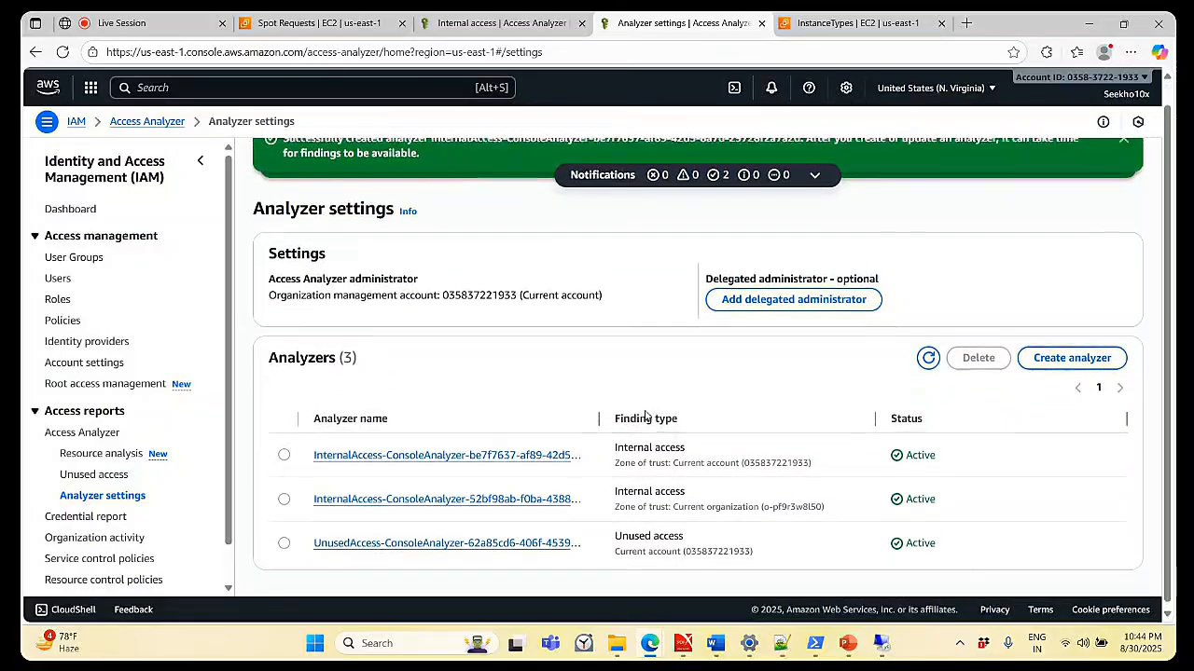
scroll(645, 416, up, 1)
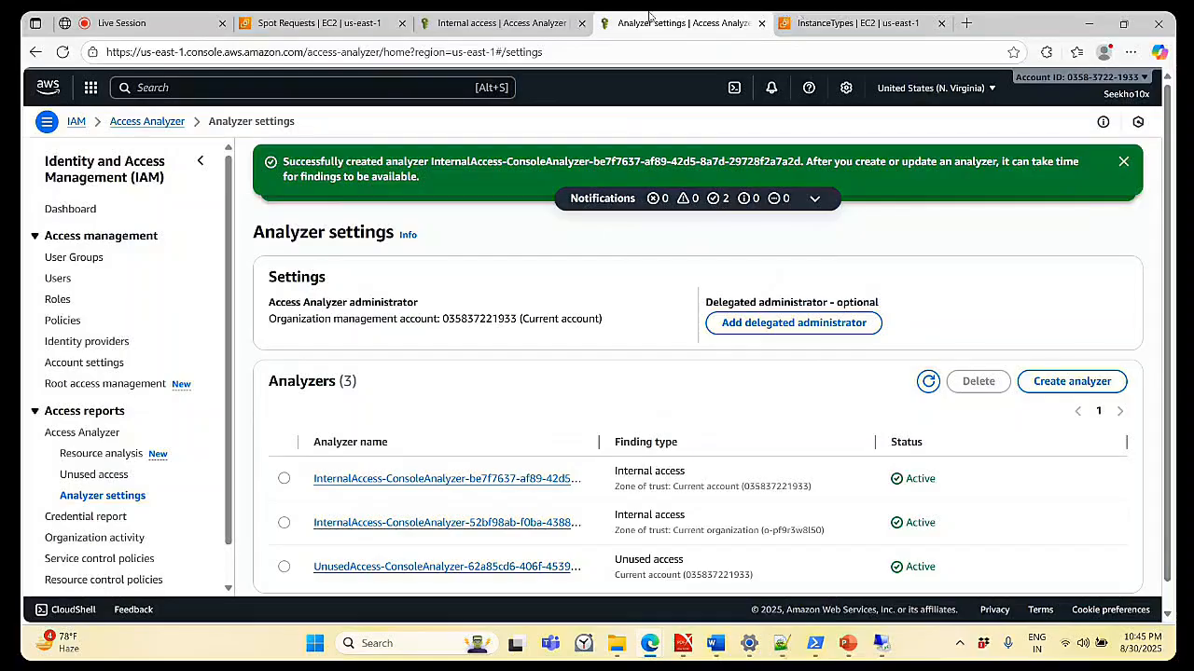
click(66, 284)
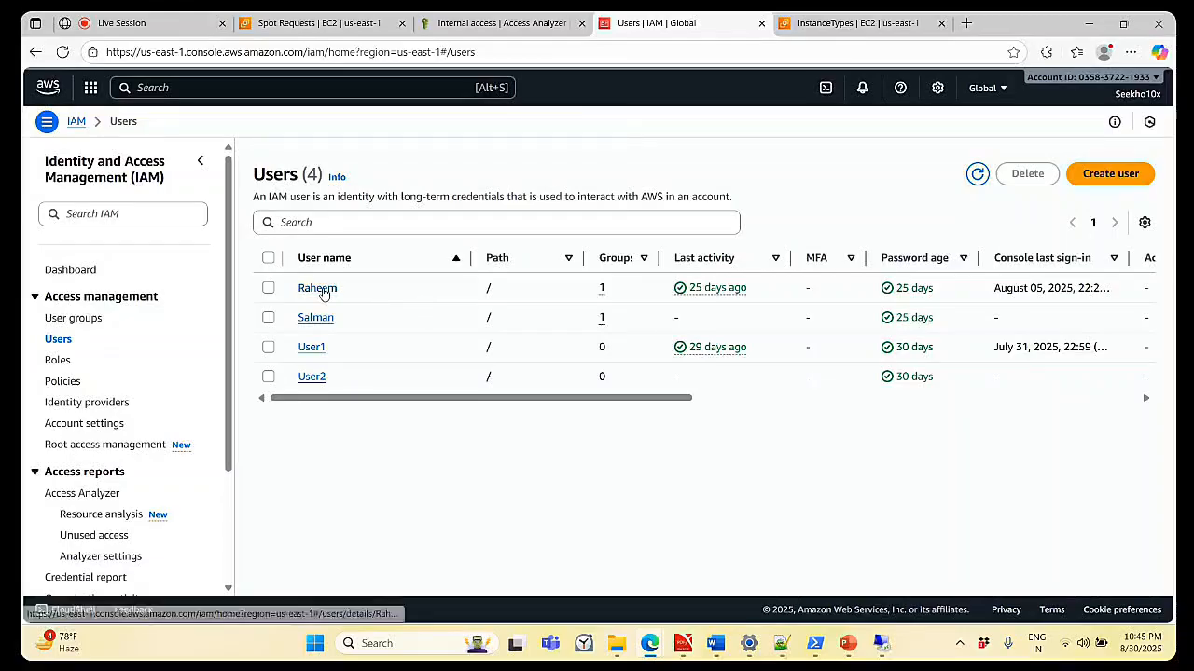
click(783, 643)
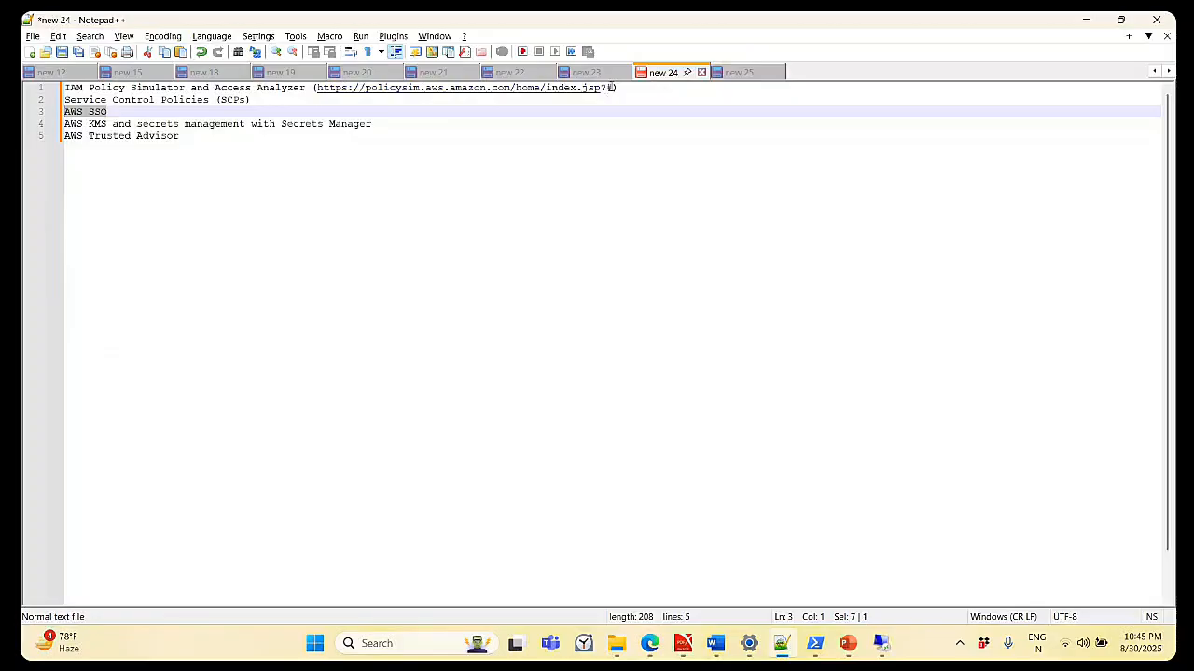
drag(611, 88, 323, 90)
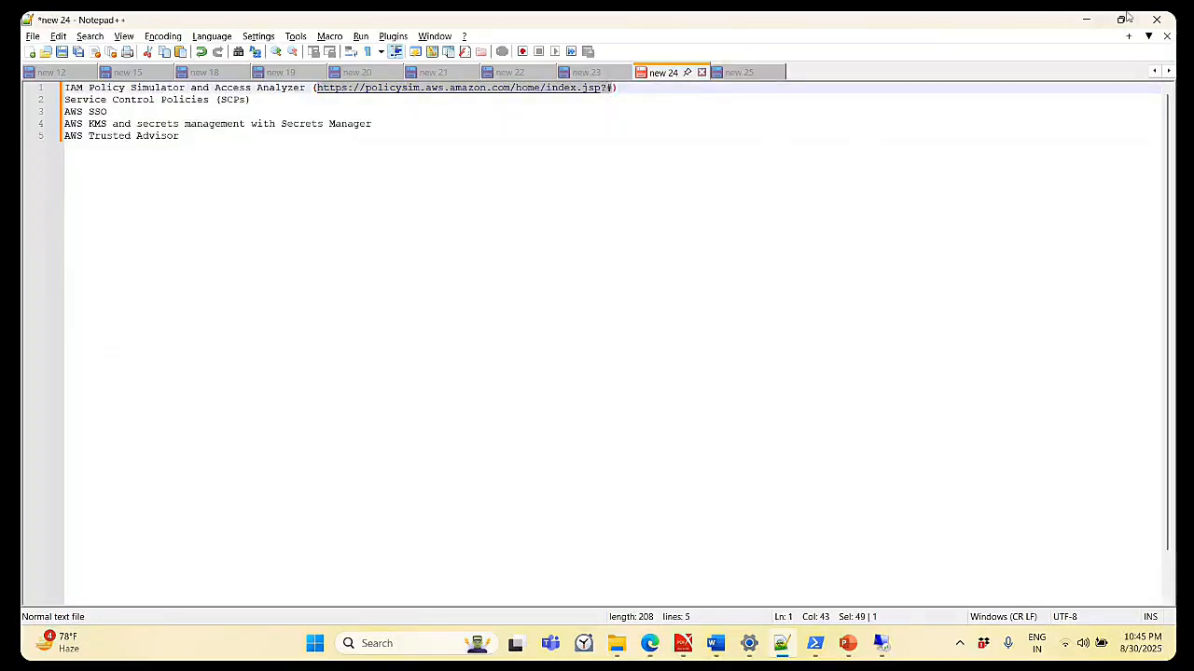
click(1087, 18)
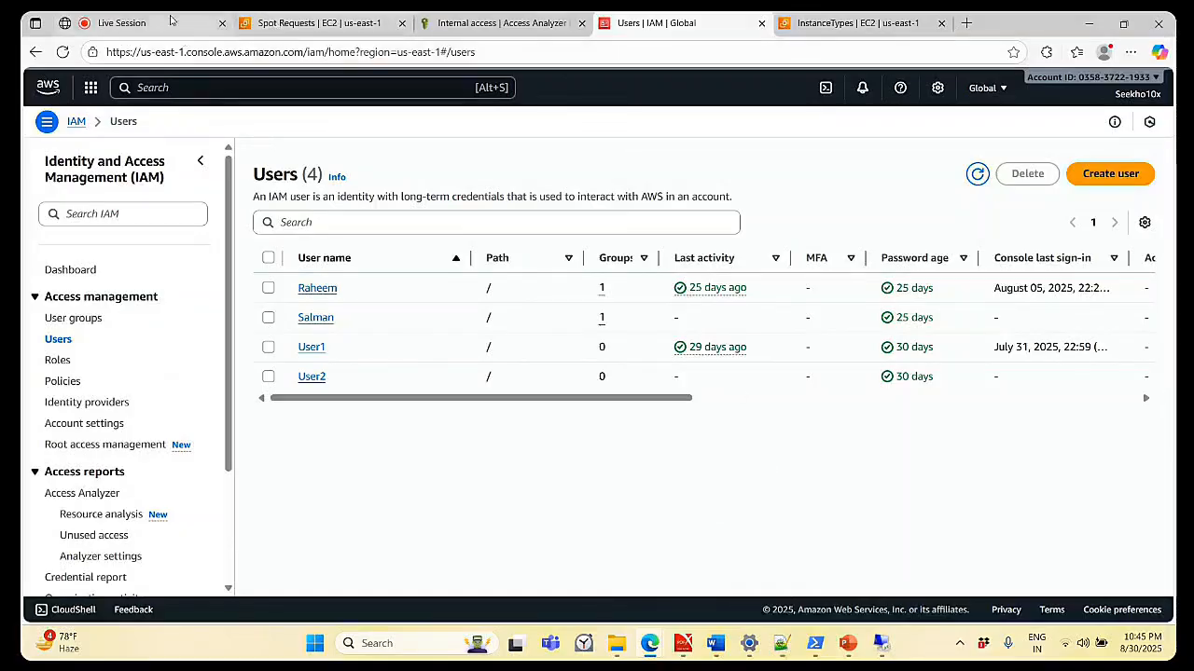
click(131, 23)
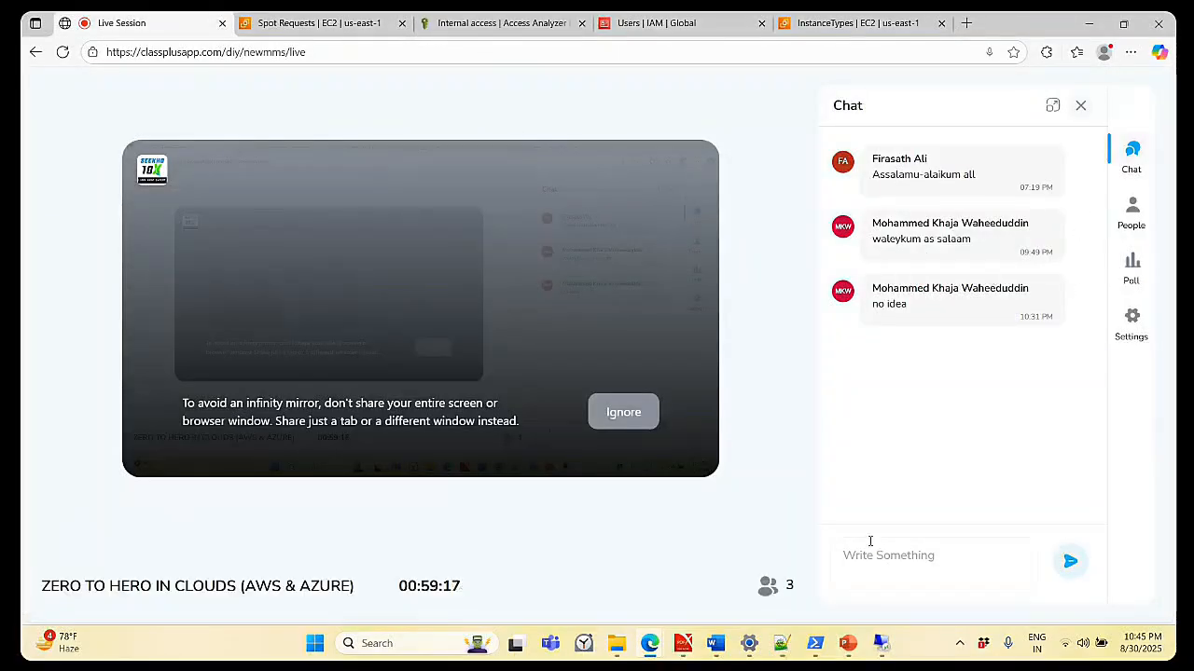
click(870, 541)
text(https://policysim.aws.amazon.com/home/index.jsp?#)
key(Return)
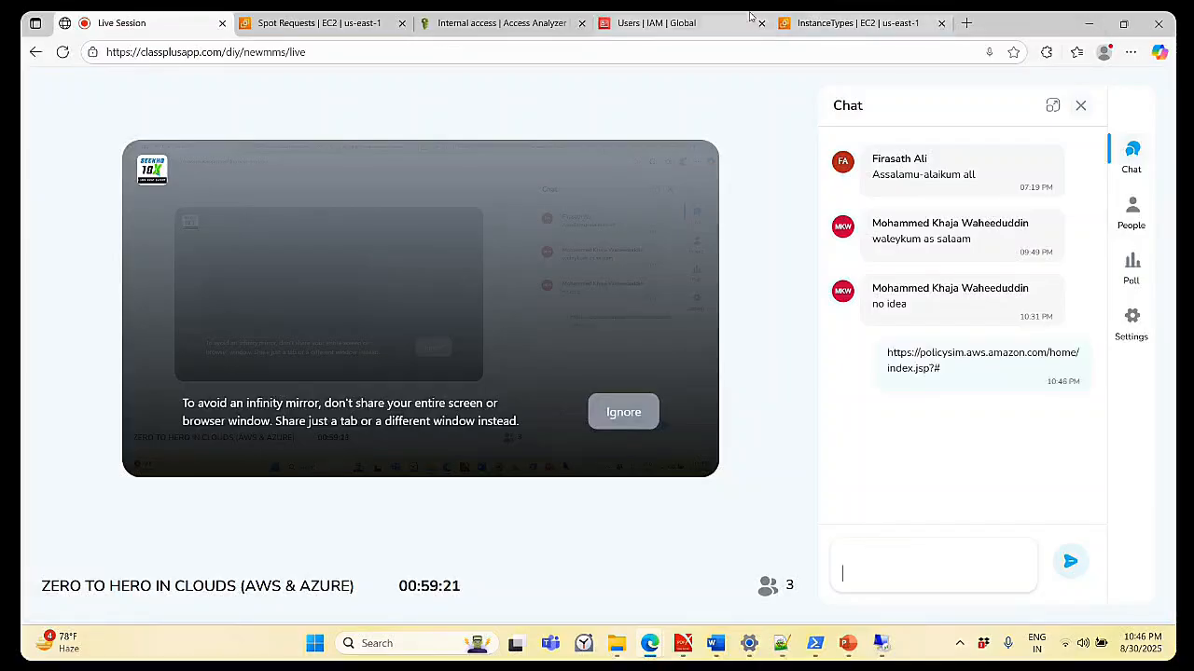
click(965, 22)
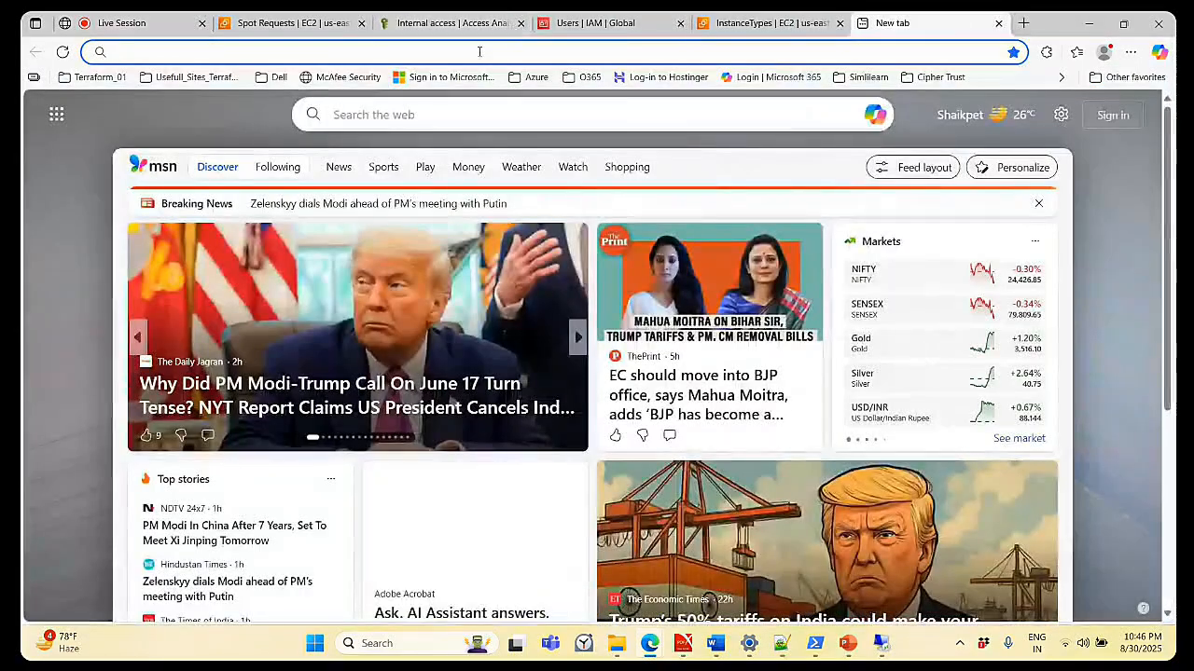
click(479, 51)
text(https://policysim.aws.amazon.com/home/index.jsp?#)
key(Return)
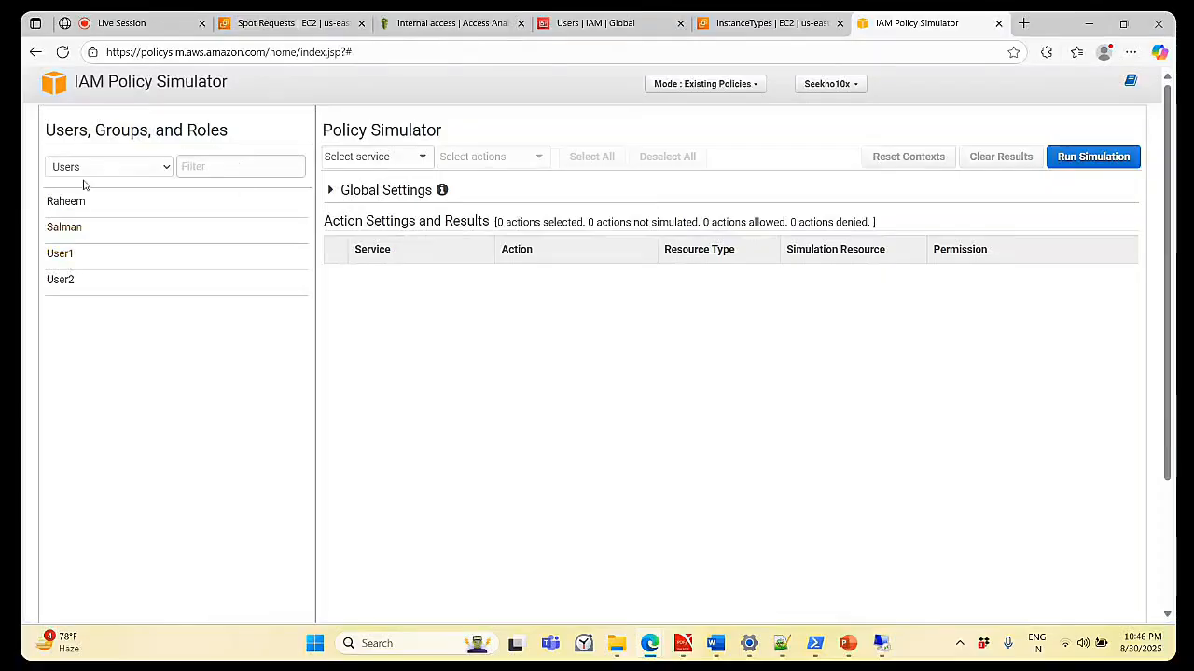
click(121, 166)
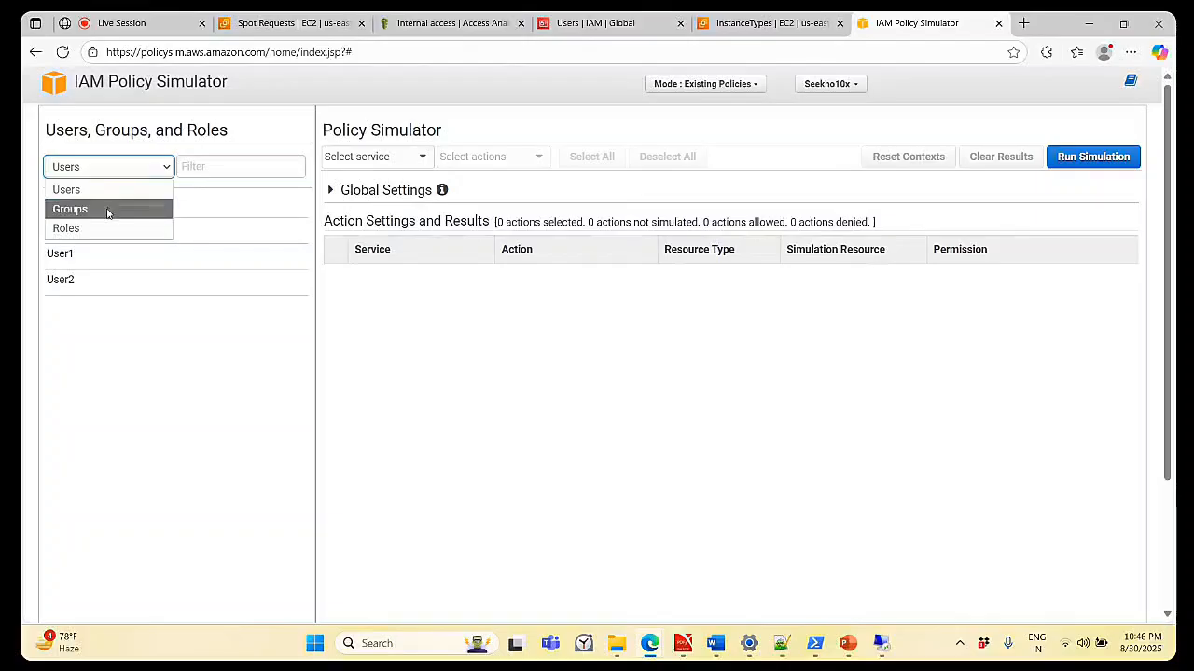
click(99, 227)
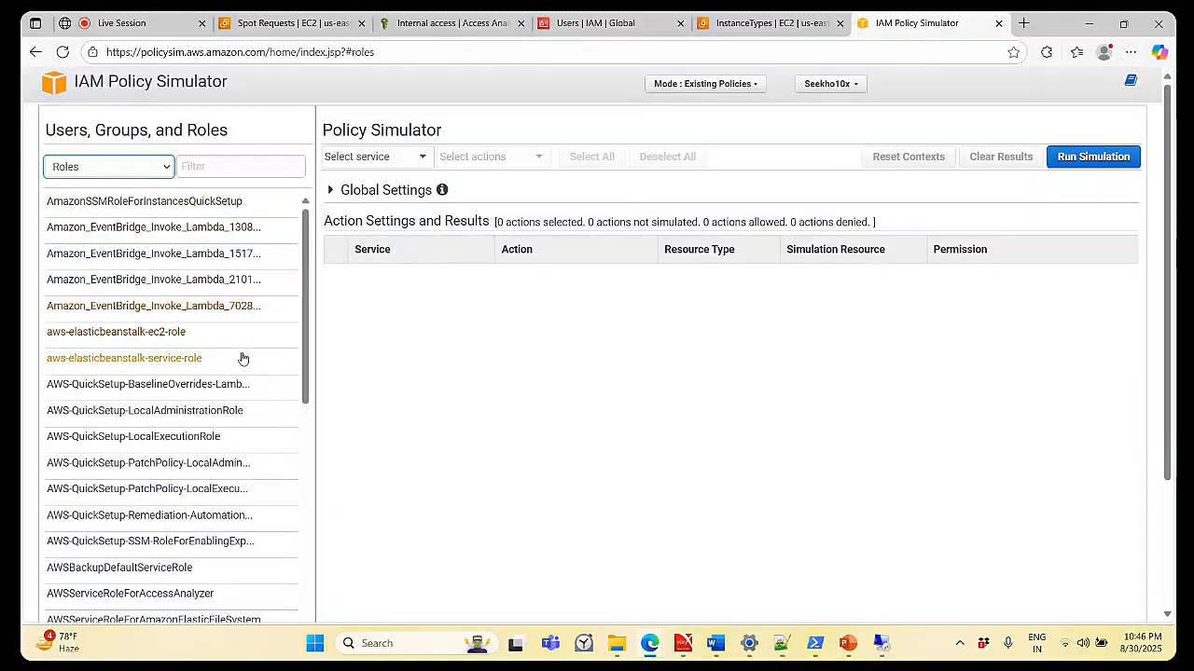
Select the role AWSServiceRoleForBackup and choose Backup as the service to simulate
scroll(243, 358, down, 5)
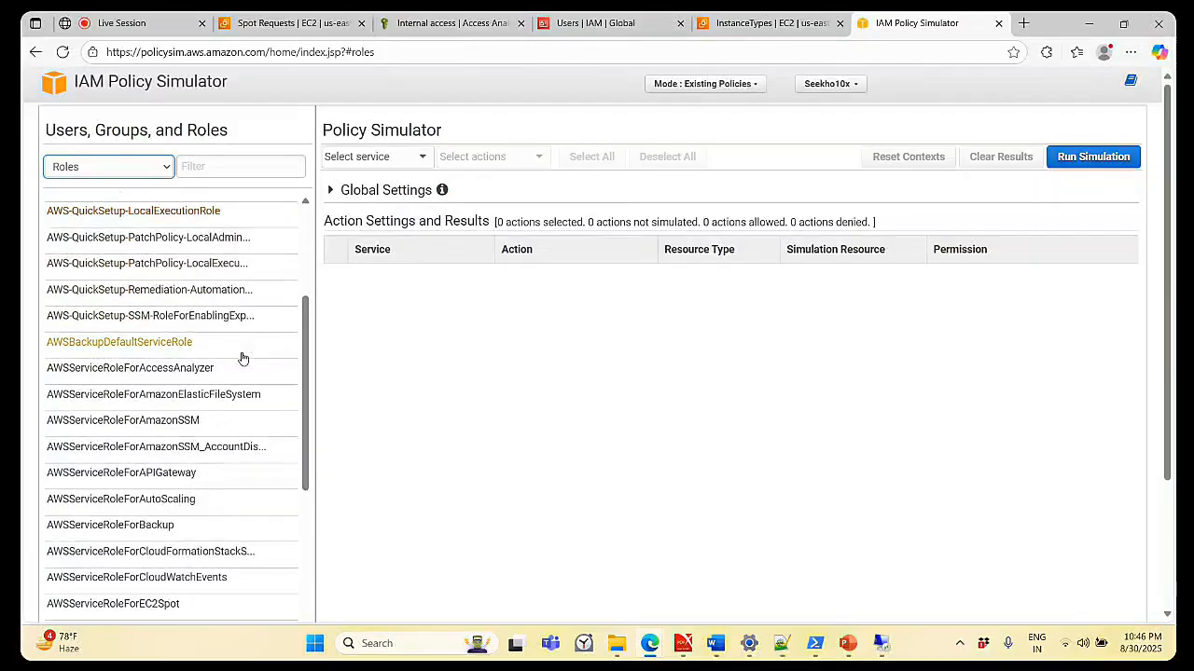
click(132, 535)
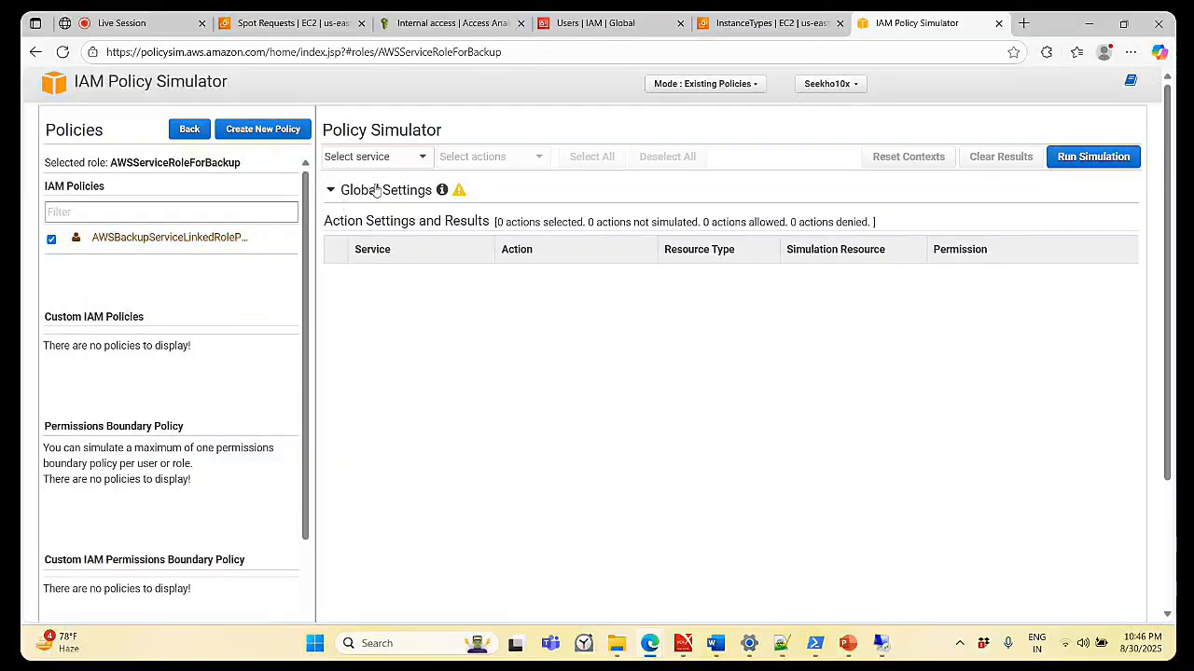
click(415, 160)
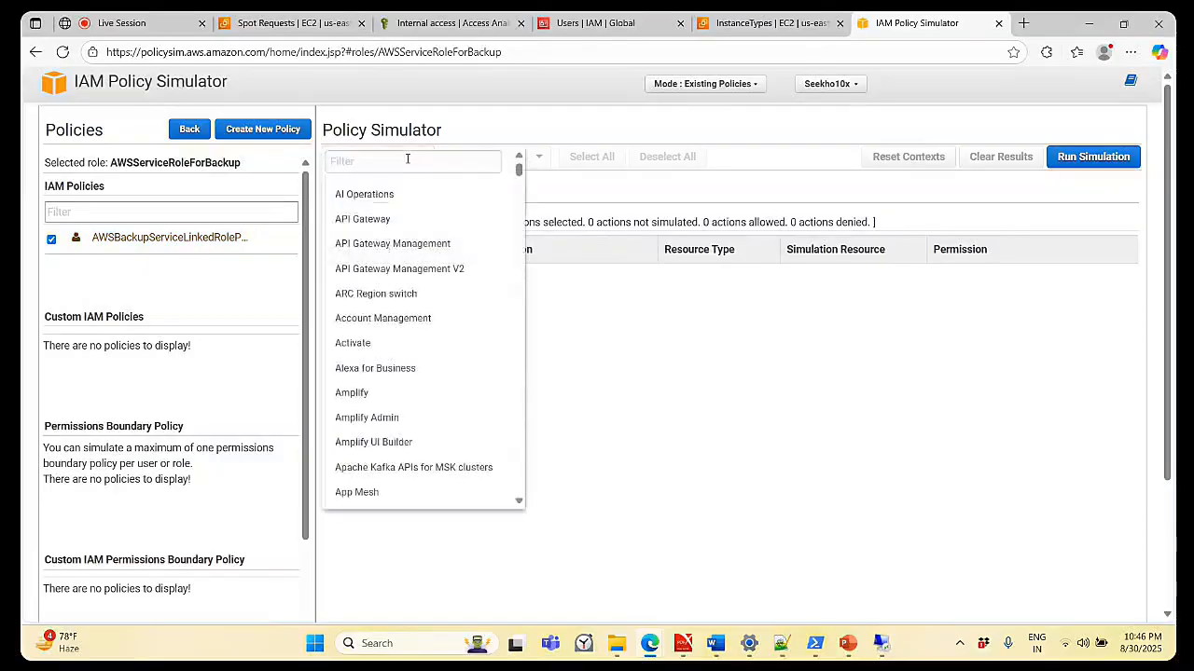
click(407, 161)
text(back)
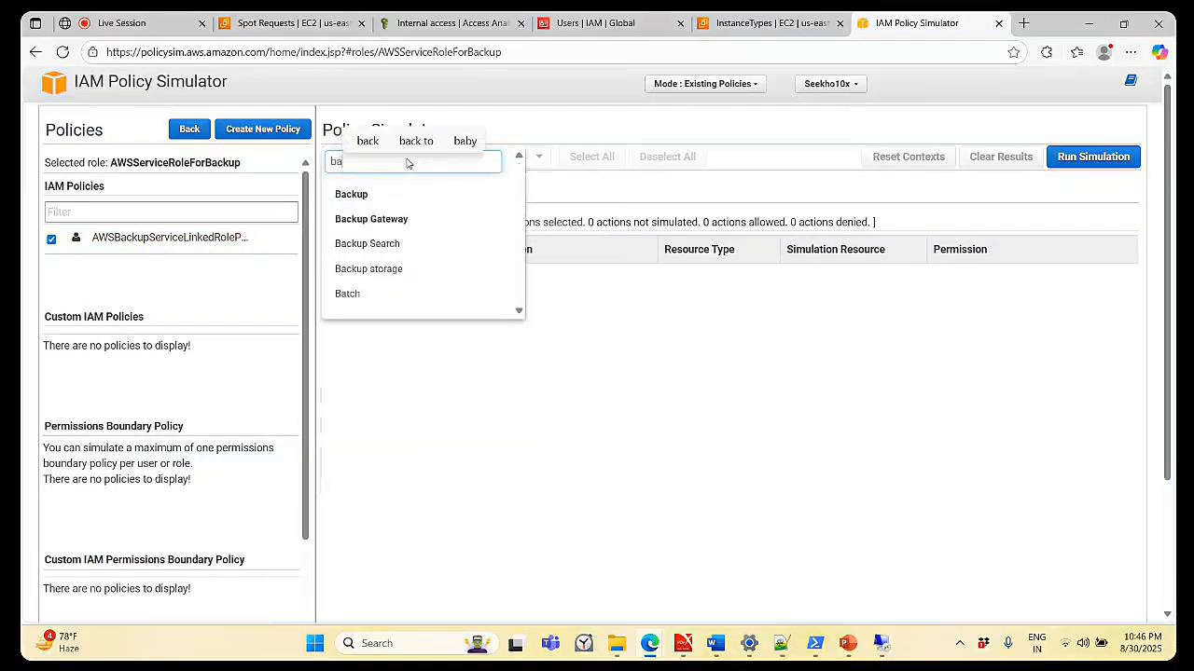
click(360, 195)
Select all AWS Backup actions and run the simulation for the role
click(538, 159)
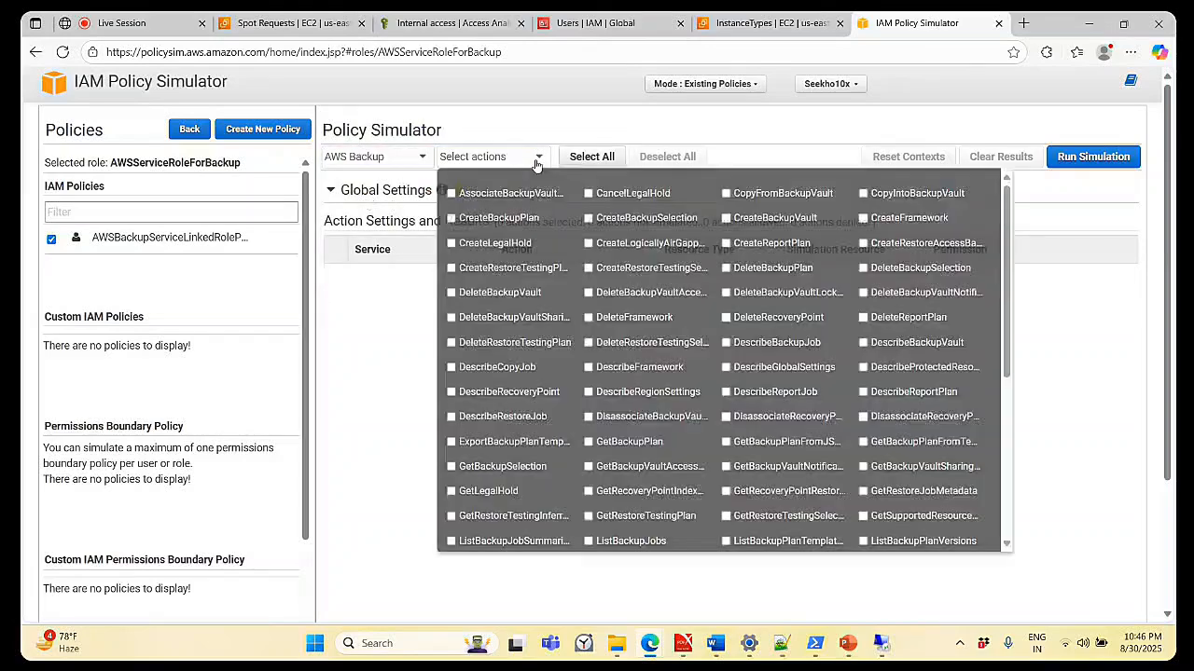
click(704, 126)
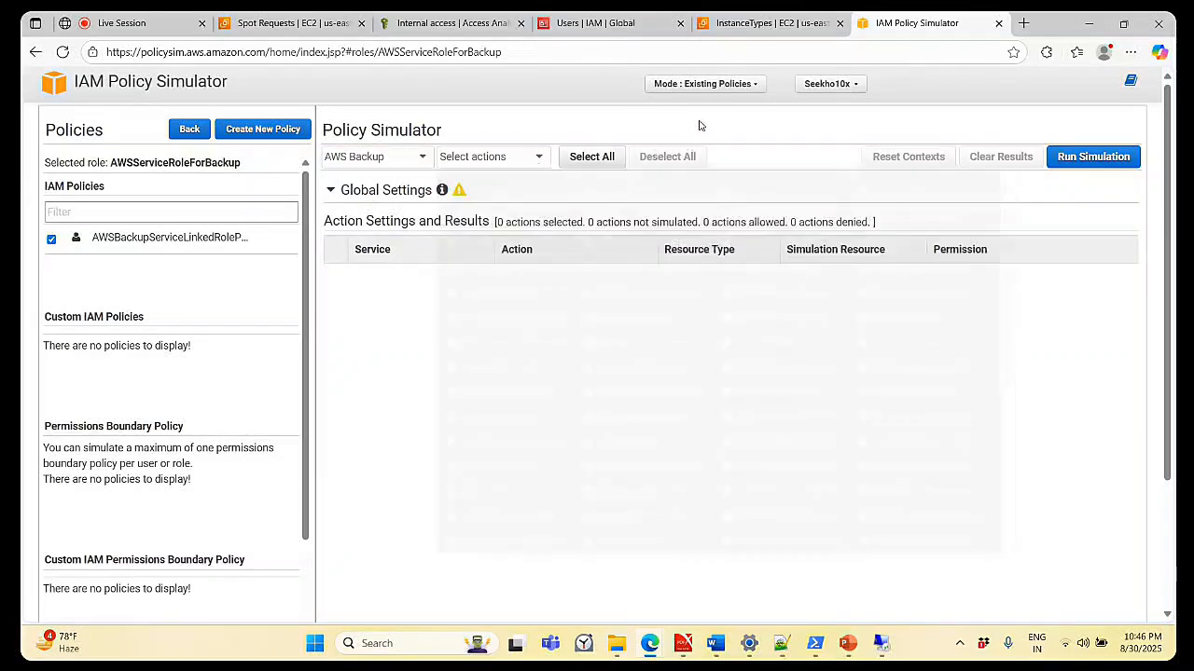
click(593, 155)
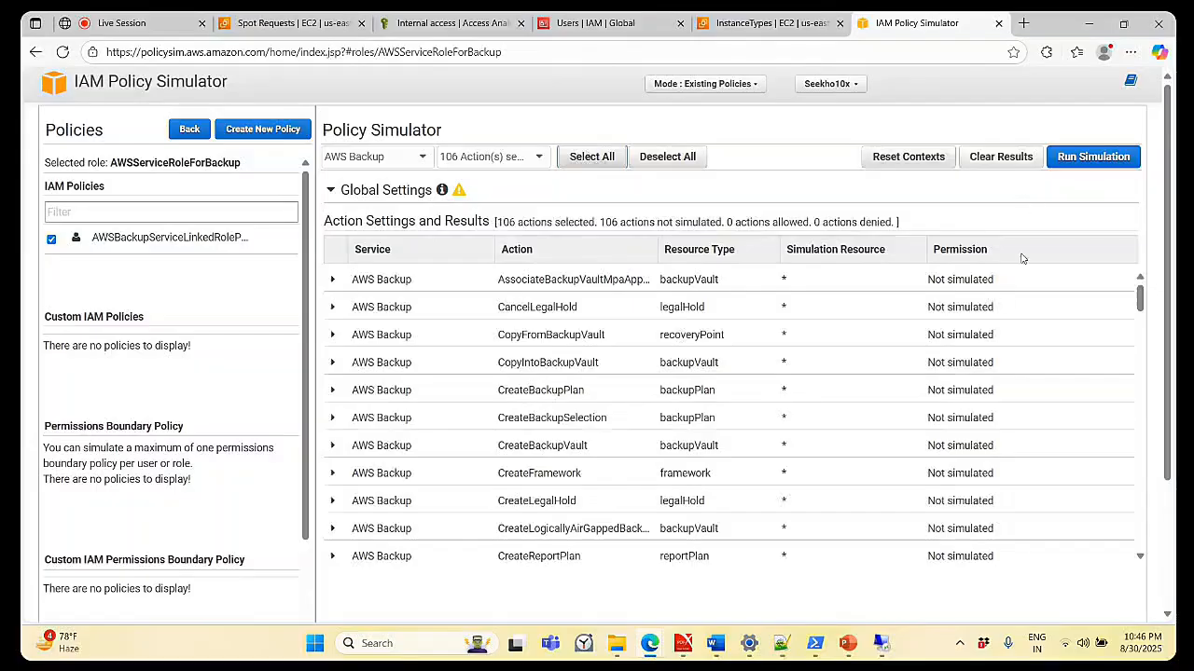
click(1093, 157)
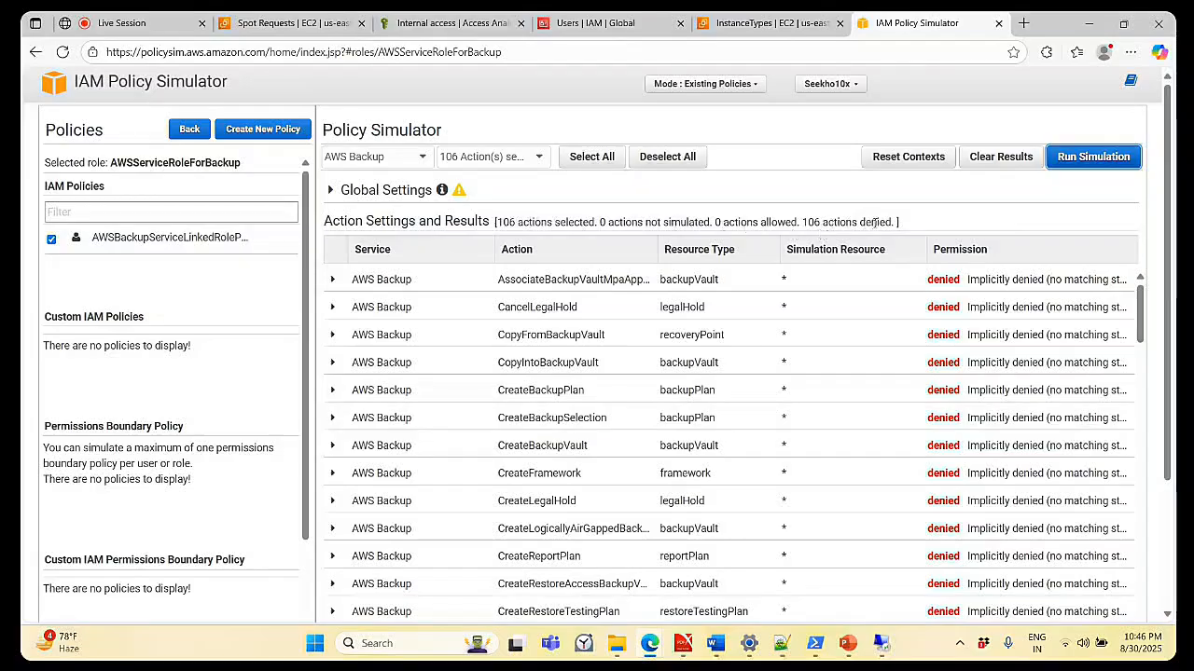
Examine the JSON of the attached AWSBackupServiceLinkedRolePolicyForBackup policy and the permission results of the simulated Backup actions
click(169, 240)
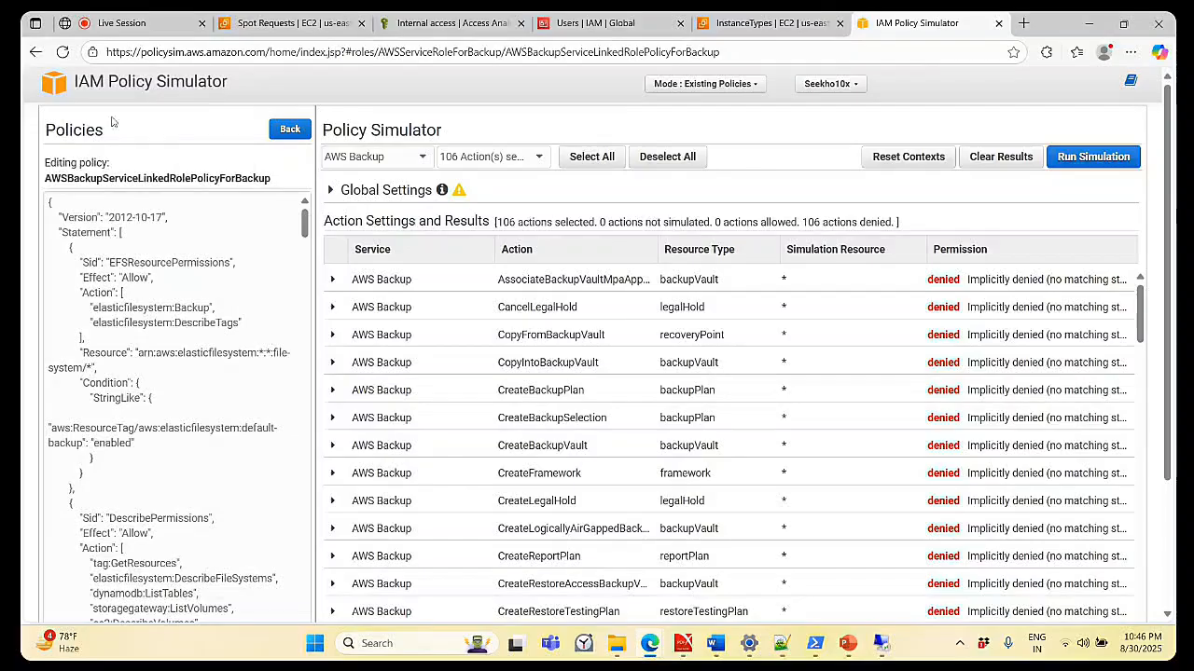
click(290, 129)
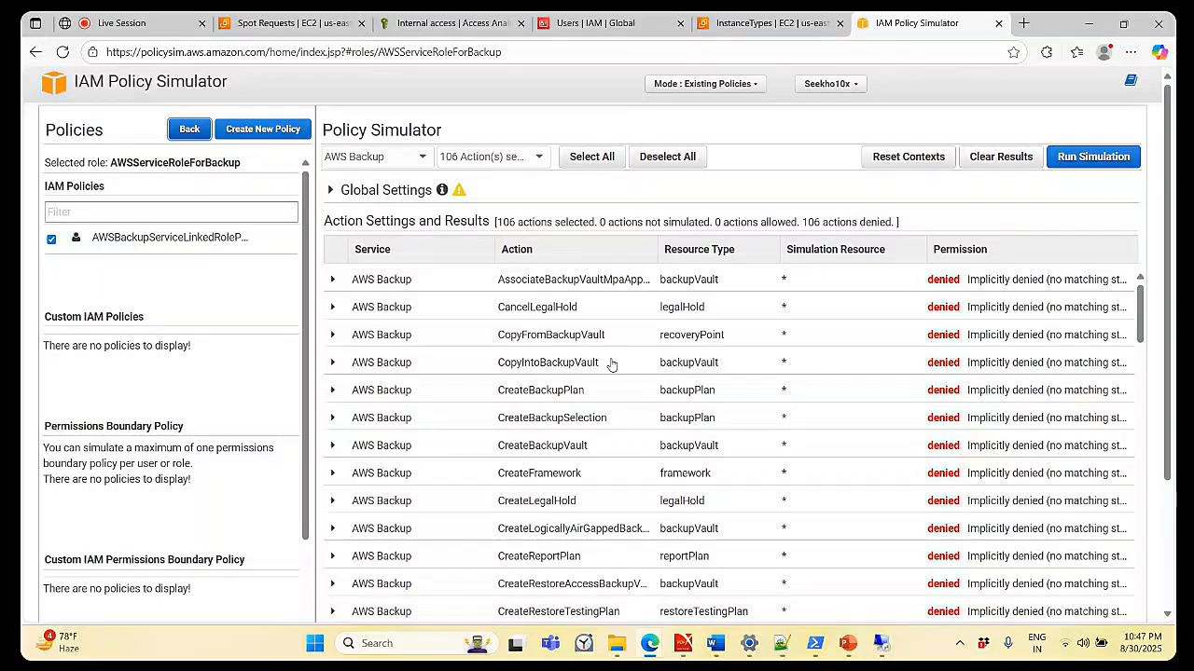
scroll(611, 364, down, 2)
scroll(611, 364, up, 2)
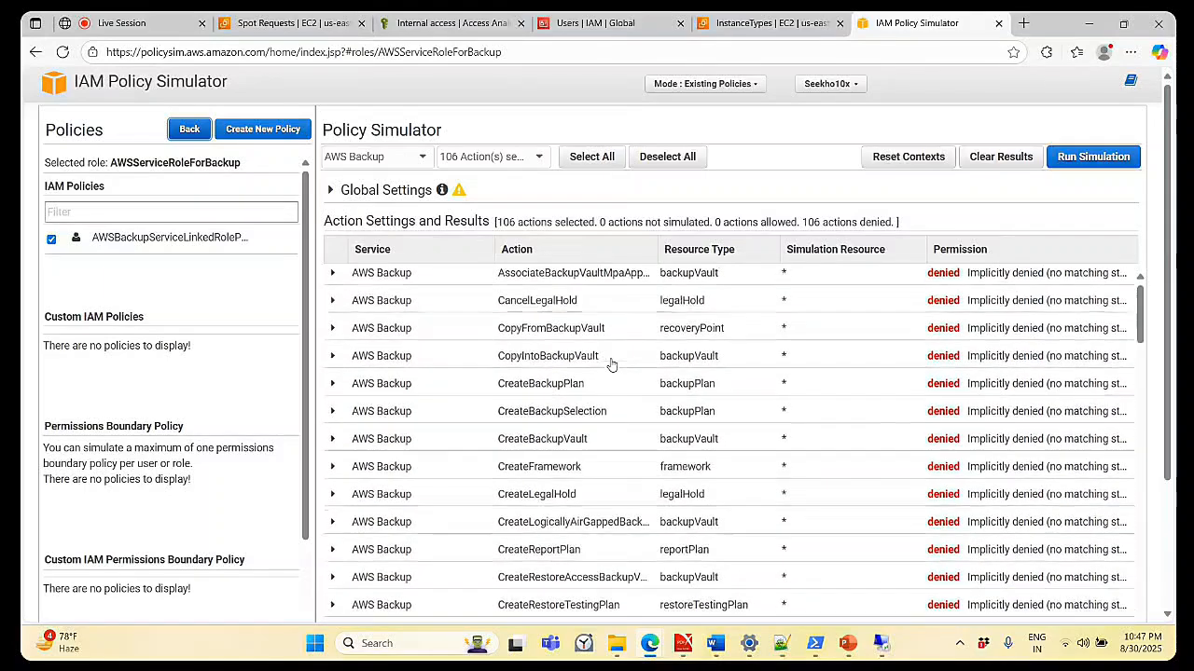
scroll(610, 364, down, 5)
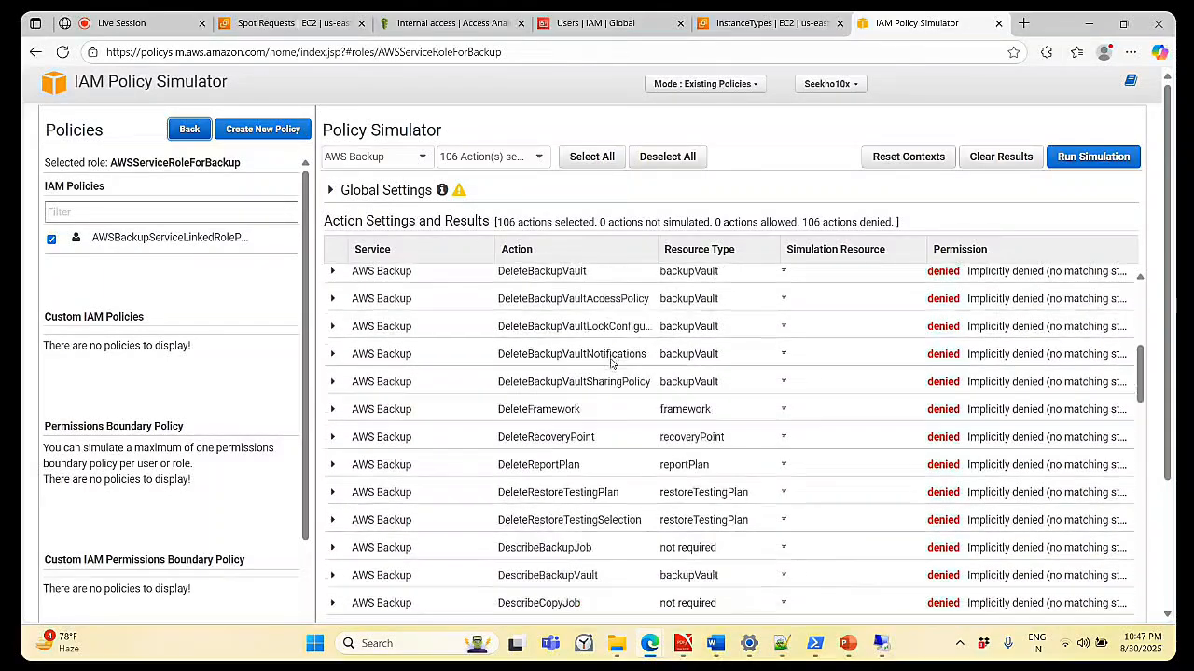
scroll(611, 364, down, 4)
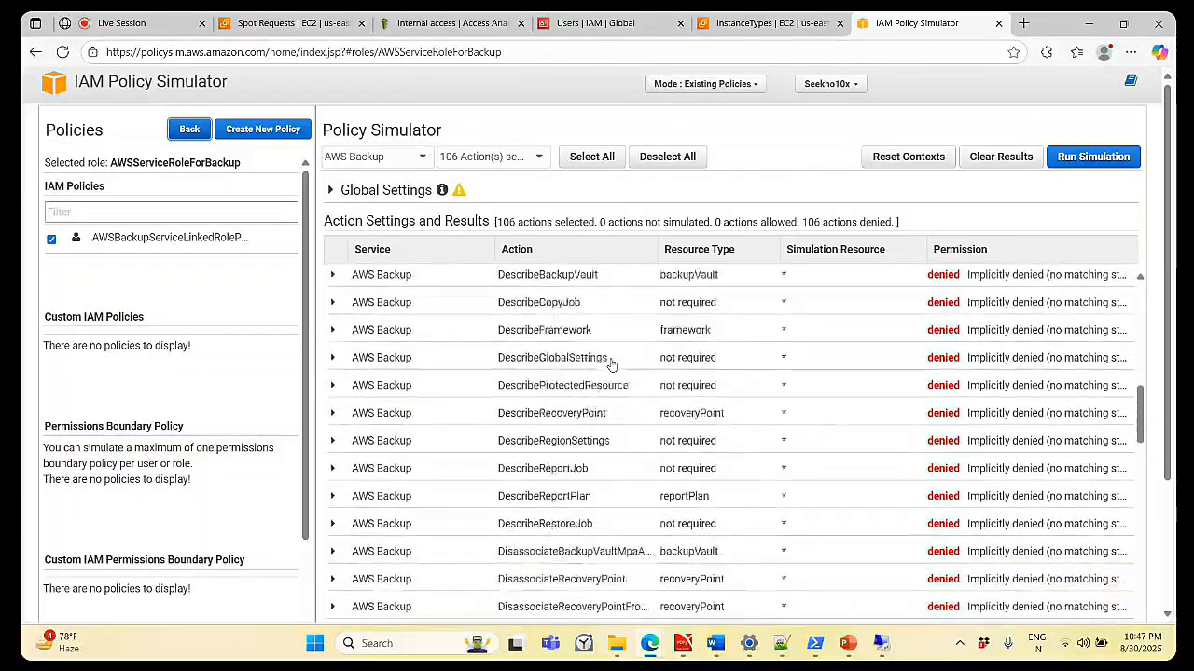
scroll(611, 364, down, 6)
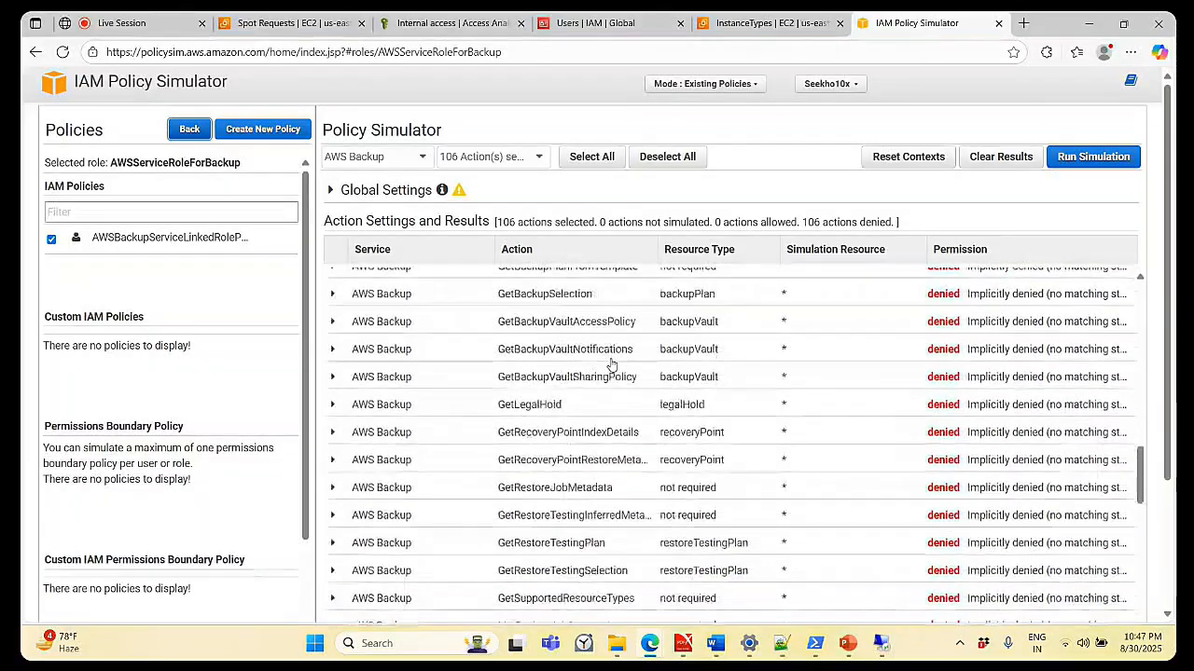
scroll(611, 364, up, 7)
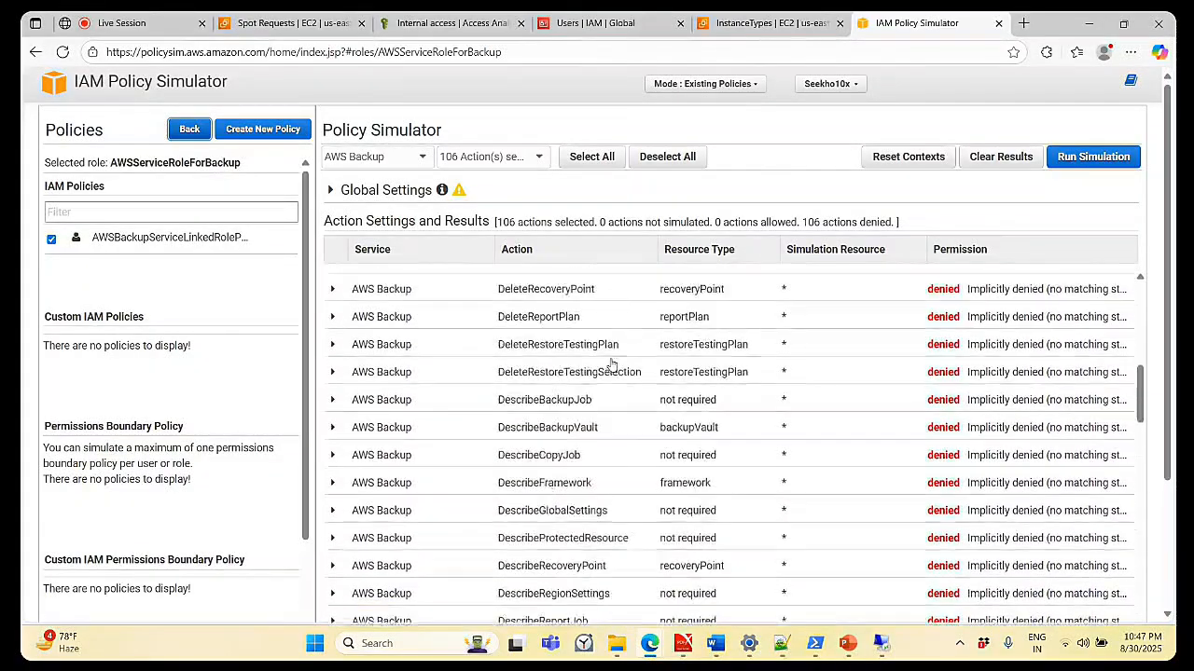
scroll(611, 363, up, 7)
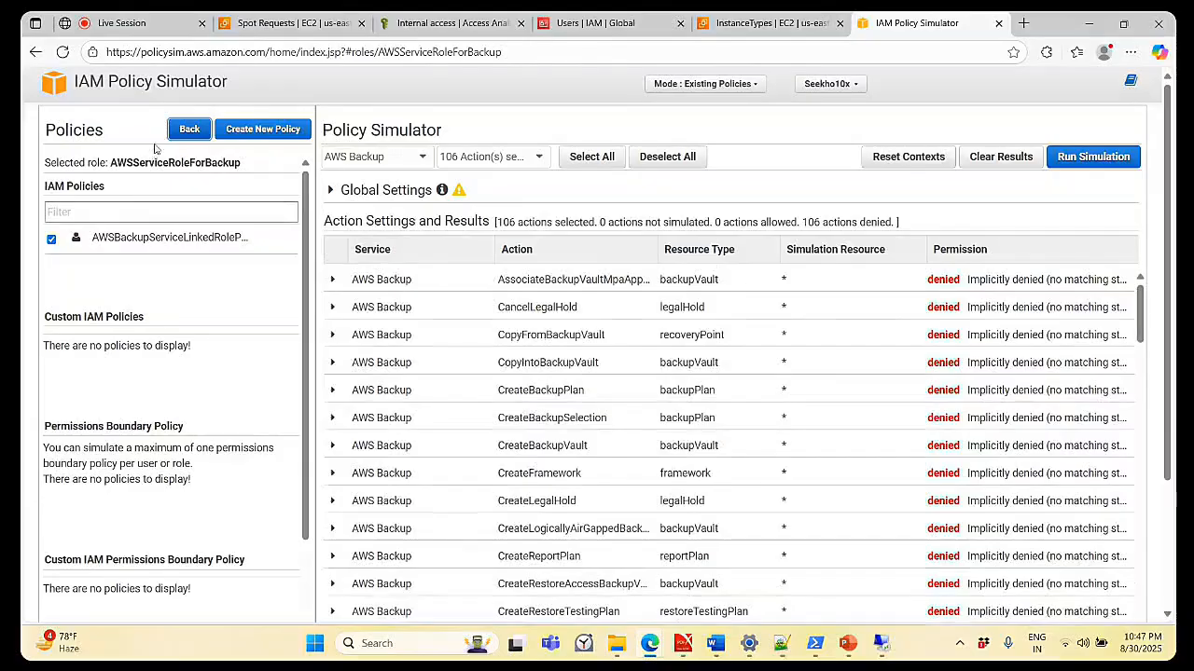
Return to the identity list, switch it to Users and open User1's policies
click(187, 129)
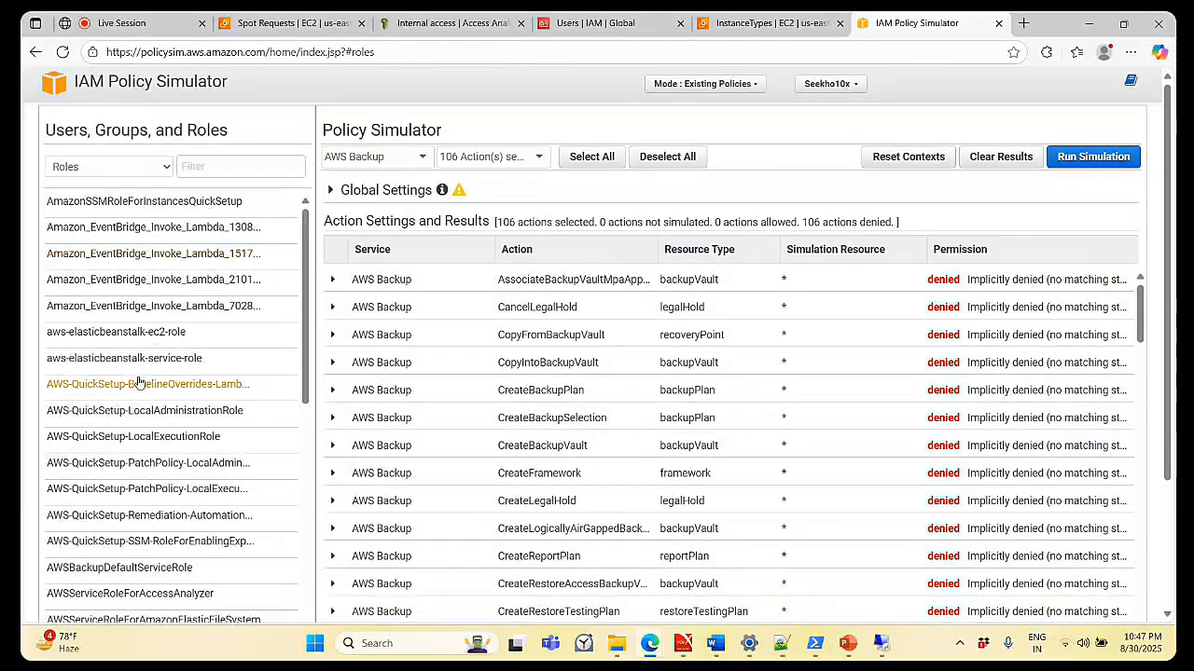
click(155, 176)
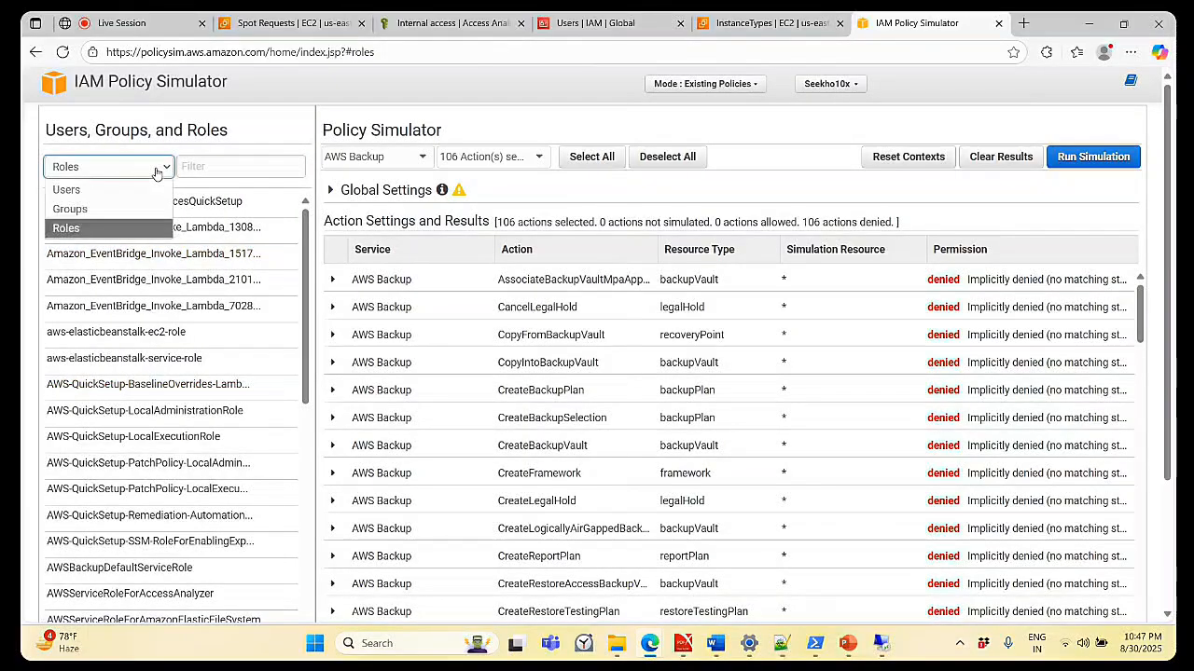
click(92, 192)
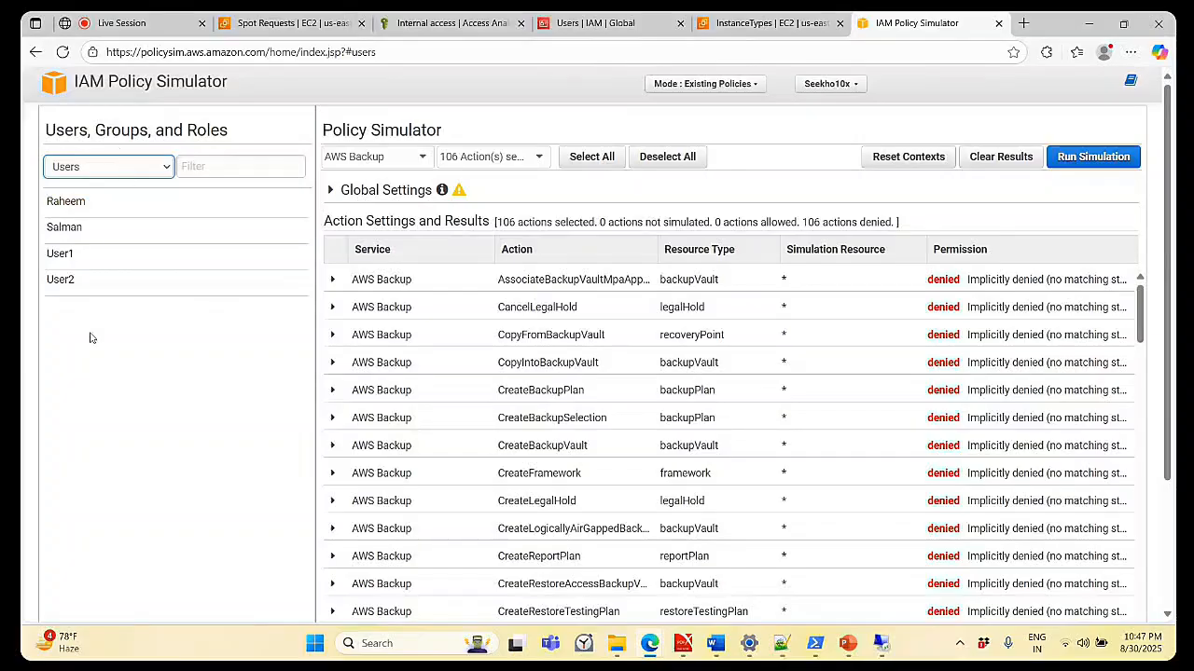
click(75, 265)
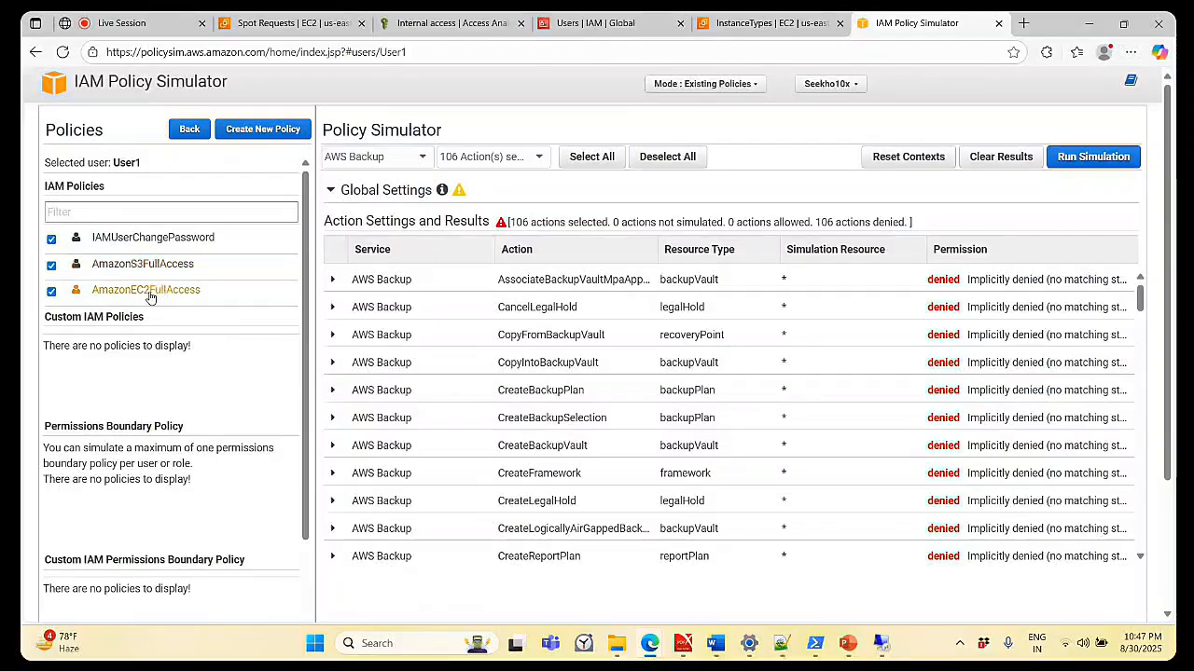
Filter the services by "auto" and choose Auto Scaling as the service to simulate for User1
click(412, 156)
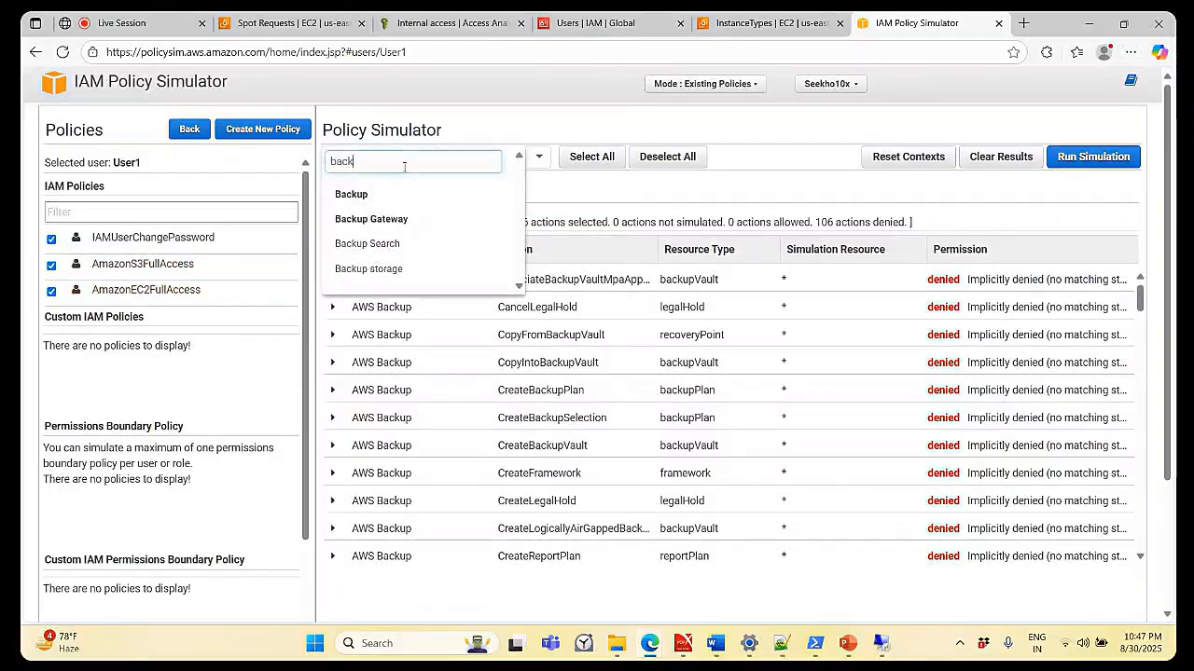
key(BackSpace)
key(BackSpace)
key(BackSpace)
key(BackSpace)
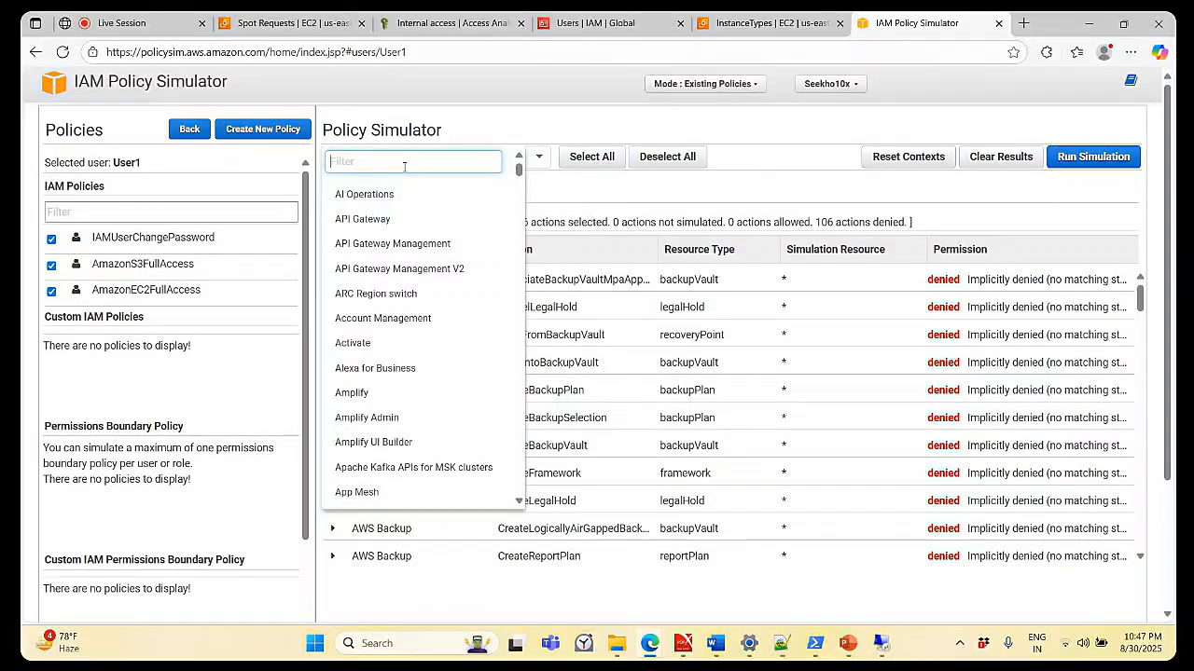
text(auto)
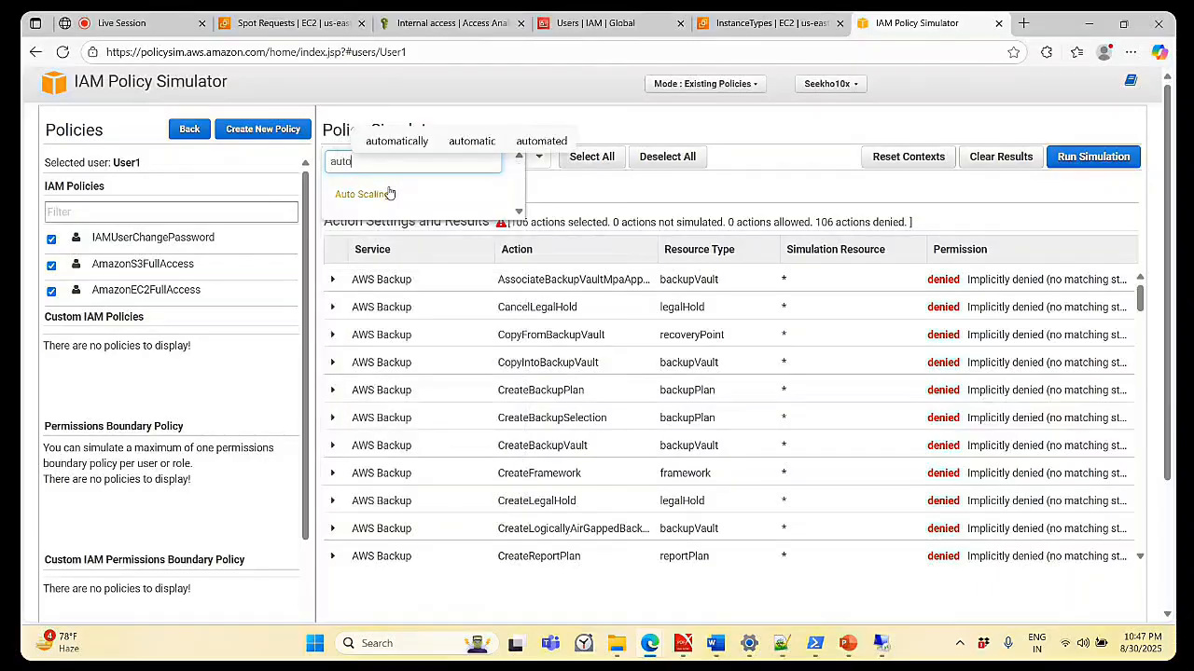
click(384, 194)
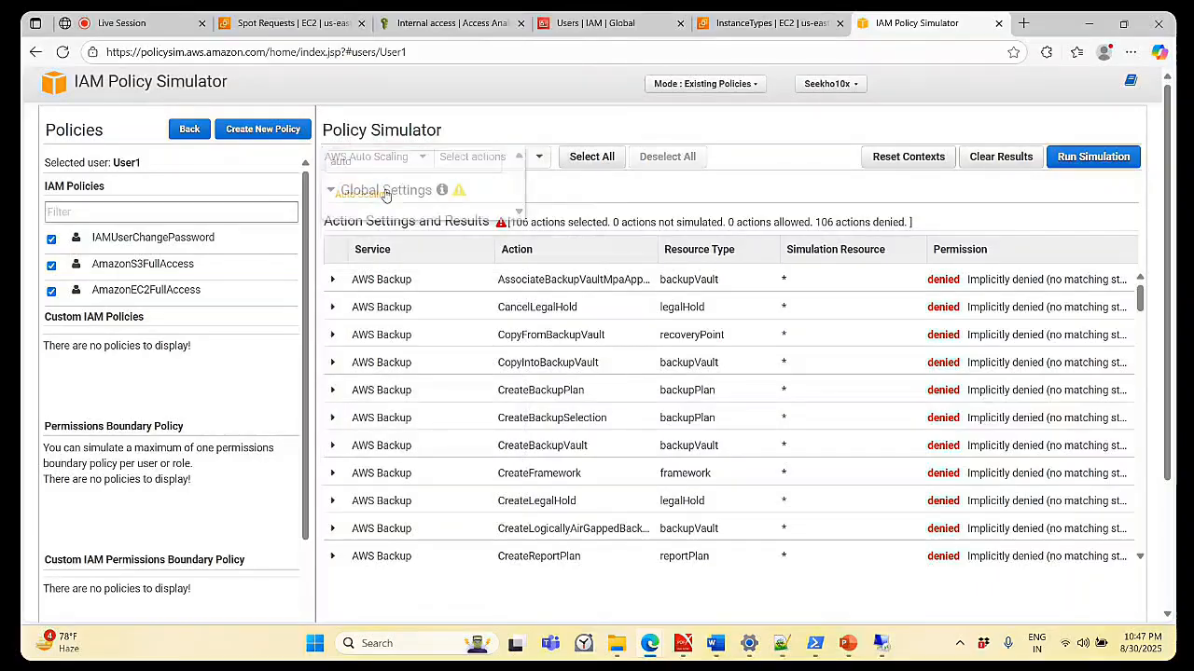
Add all Auto Scaling actions to the existing Backup actions, run the simulation for User1 and look through the results
click(514, 157)
click(591, 157)
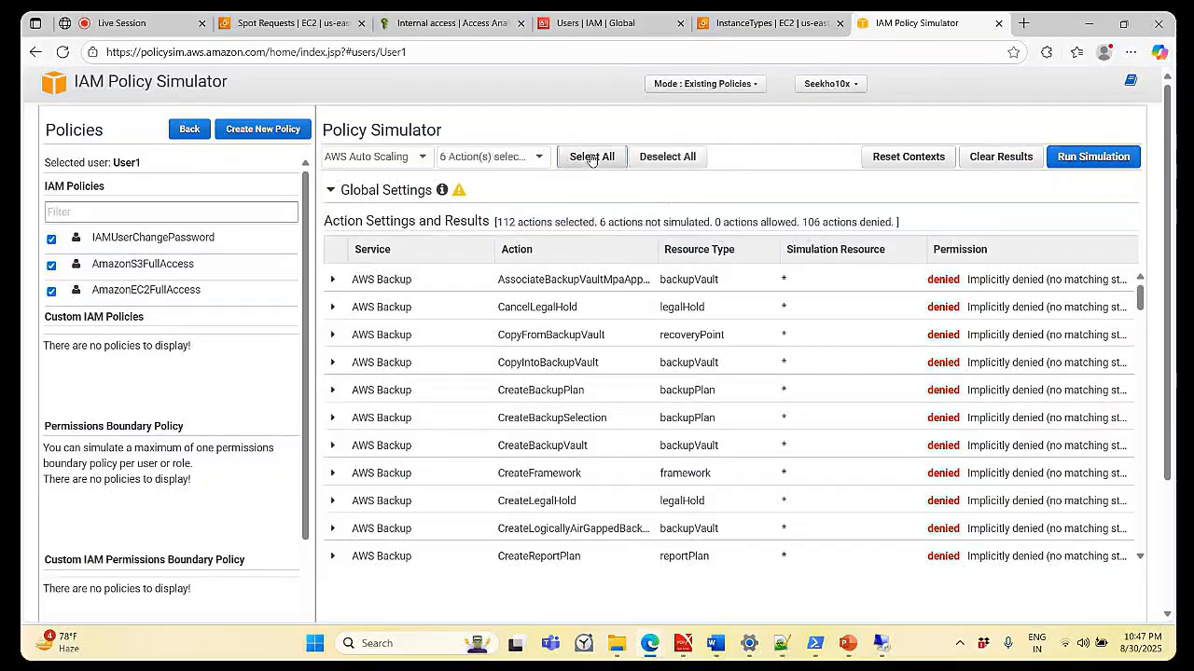
click(1077, 158)
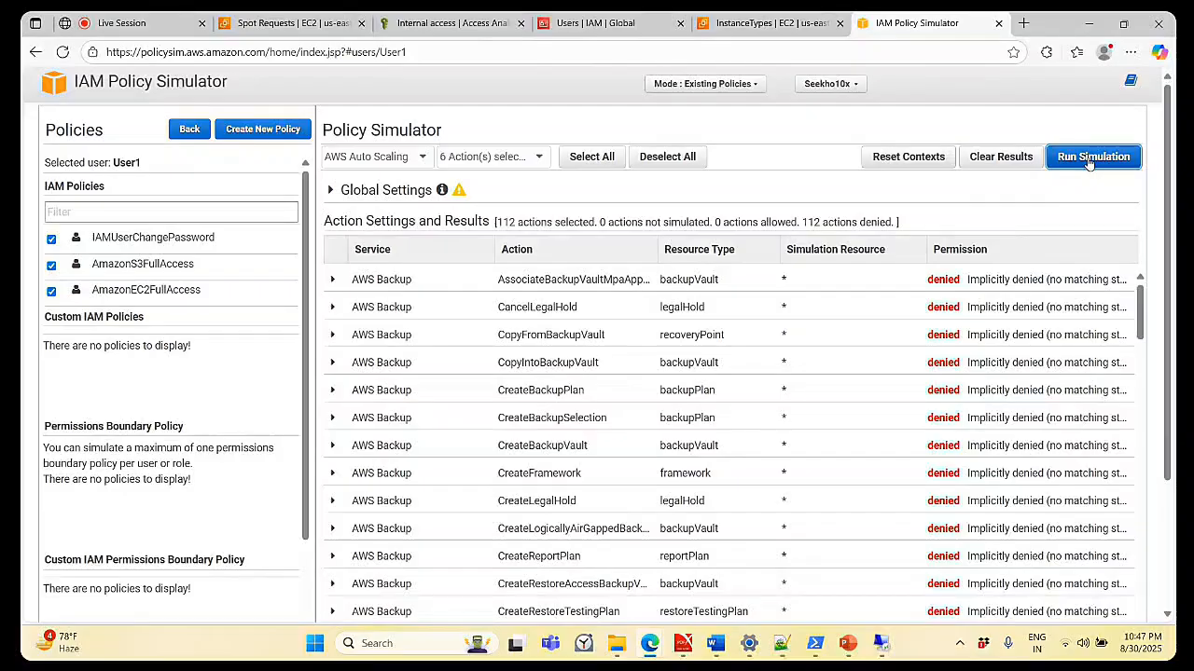
click(1089, 162)
scroll(534, 412, down, 6)
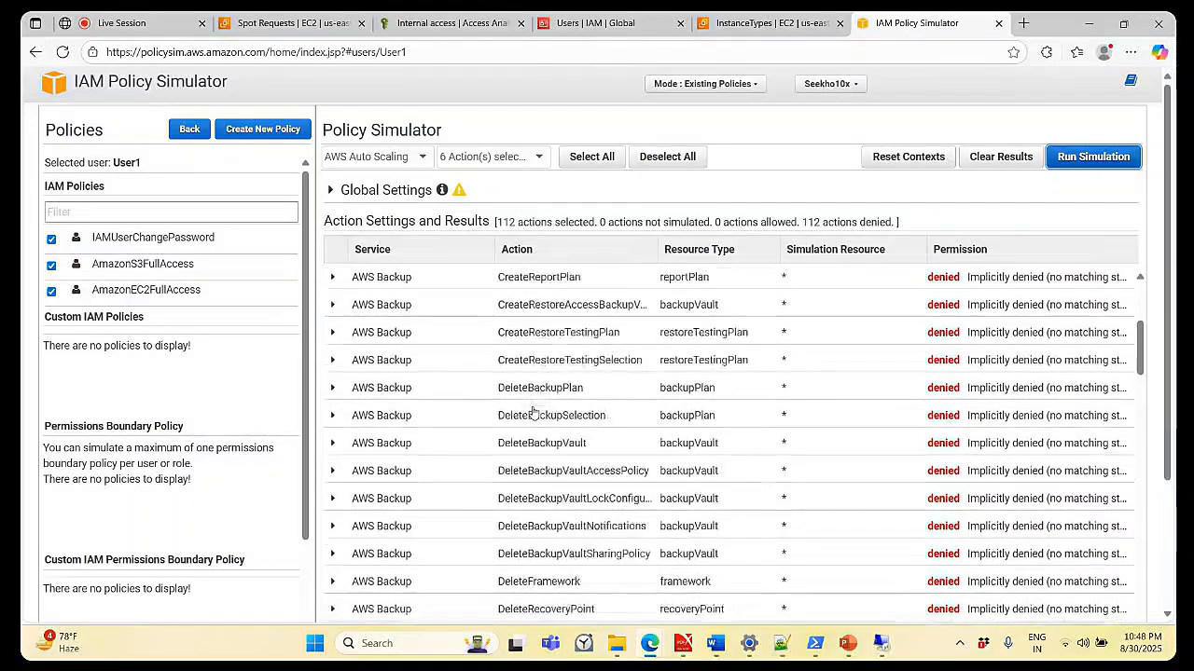
Clear the simulation results, reselect all AWS Auto Scaling actions and run the simulation for User1
click(1020, 158)
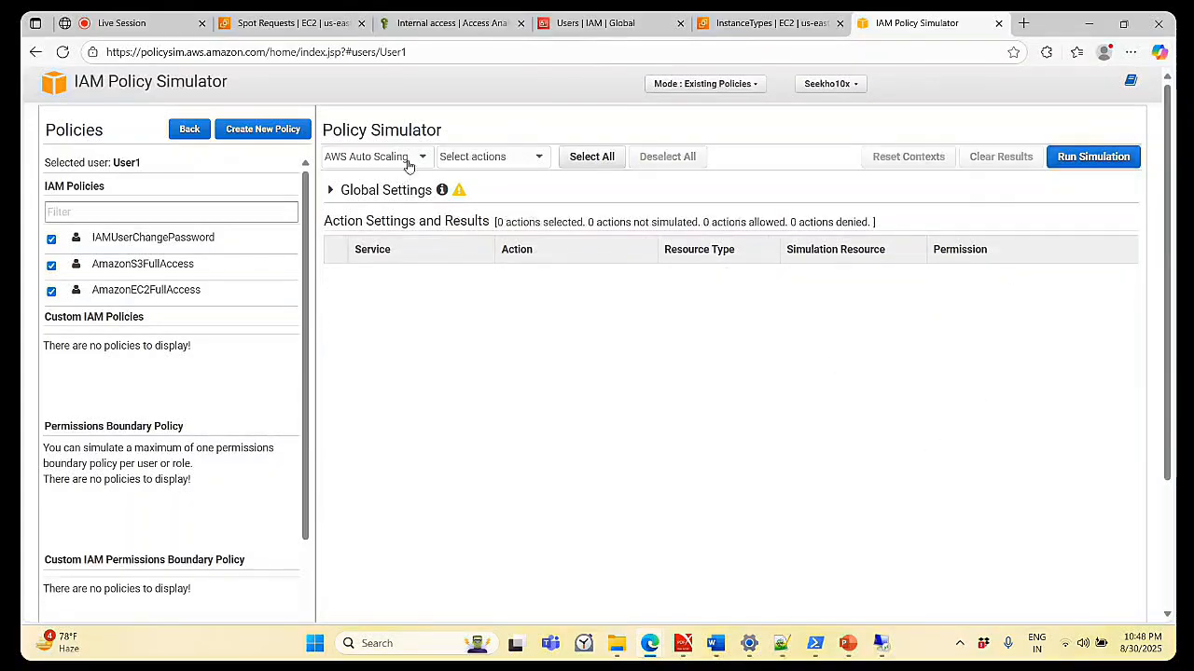
click(488, 156)
click(539, 156)
click(588, 157)
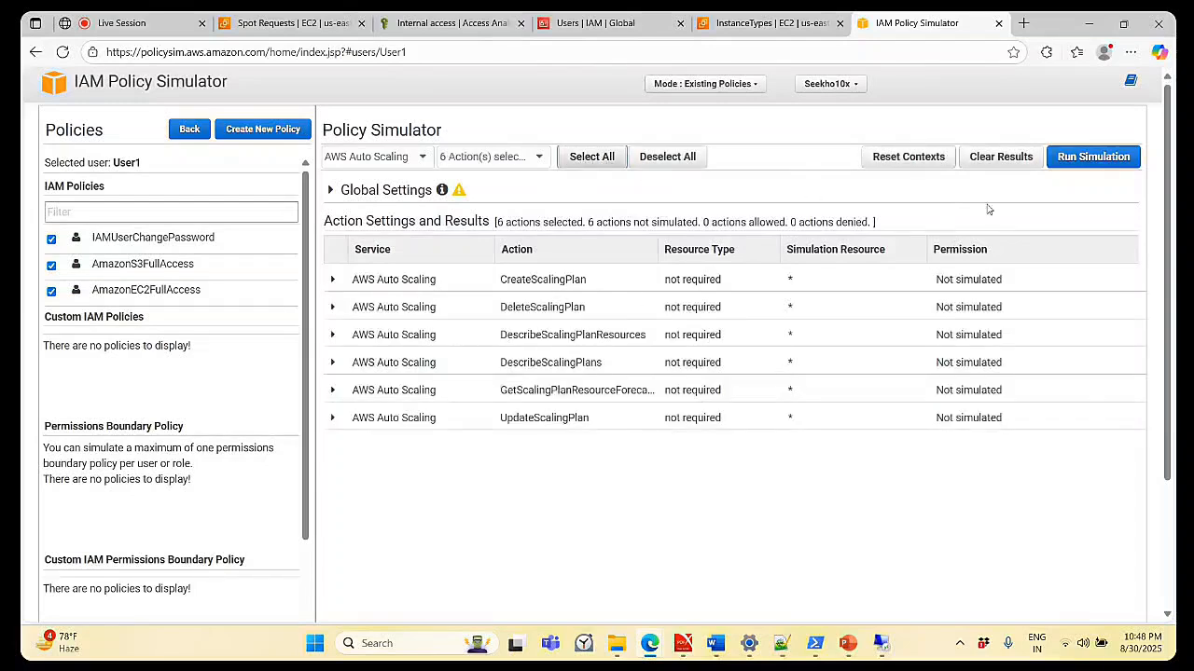
click(1081, 158)
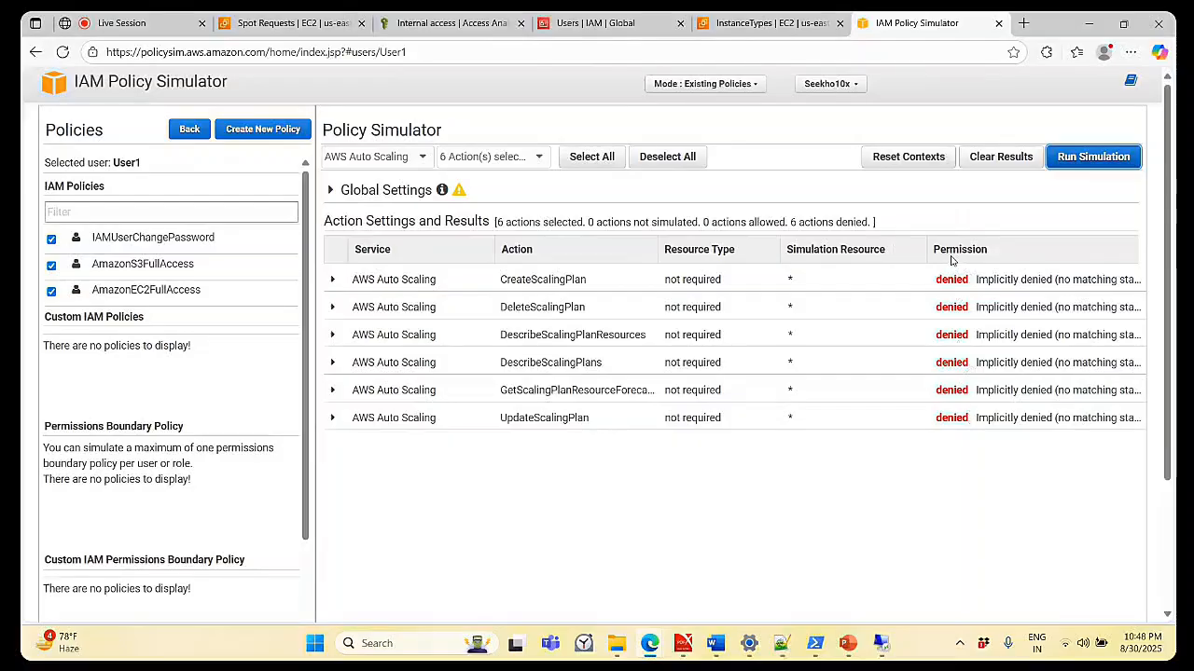
Open the policies of the first user in the Users list and choose Auto Scaling as the service, filtering by "auto"
click(189, 129)
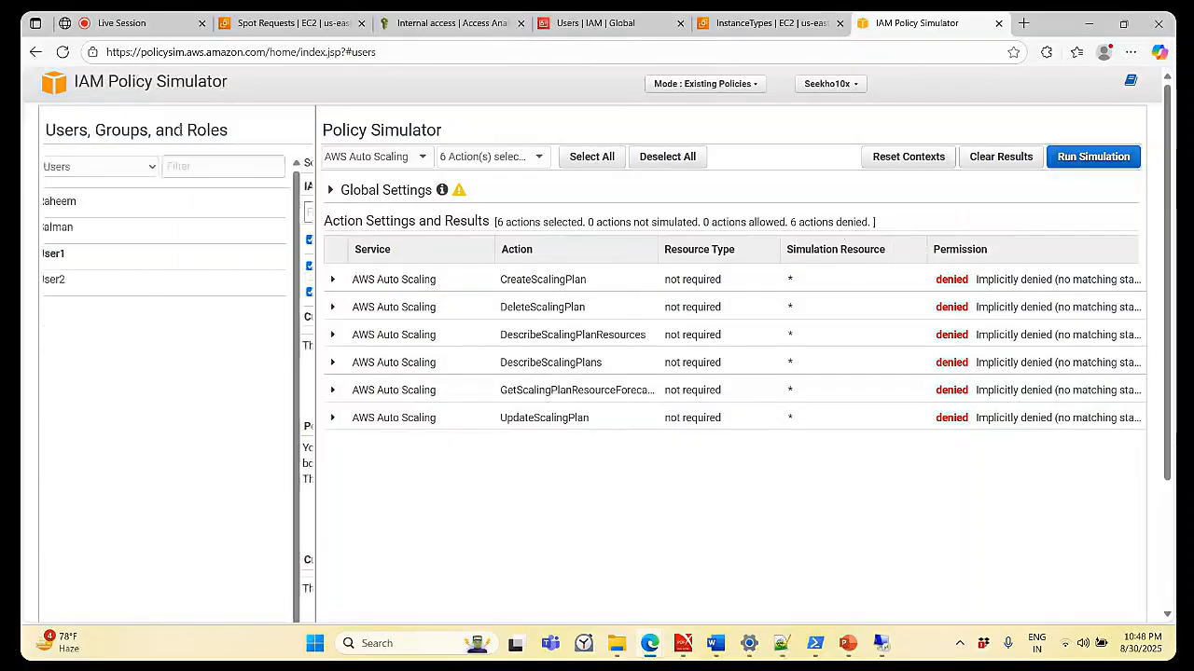
click(153, 200)
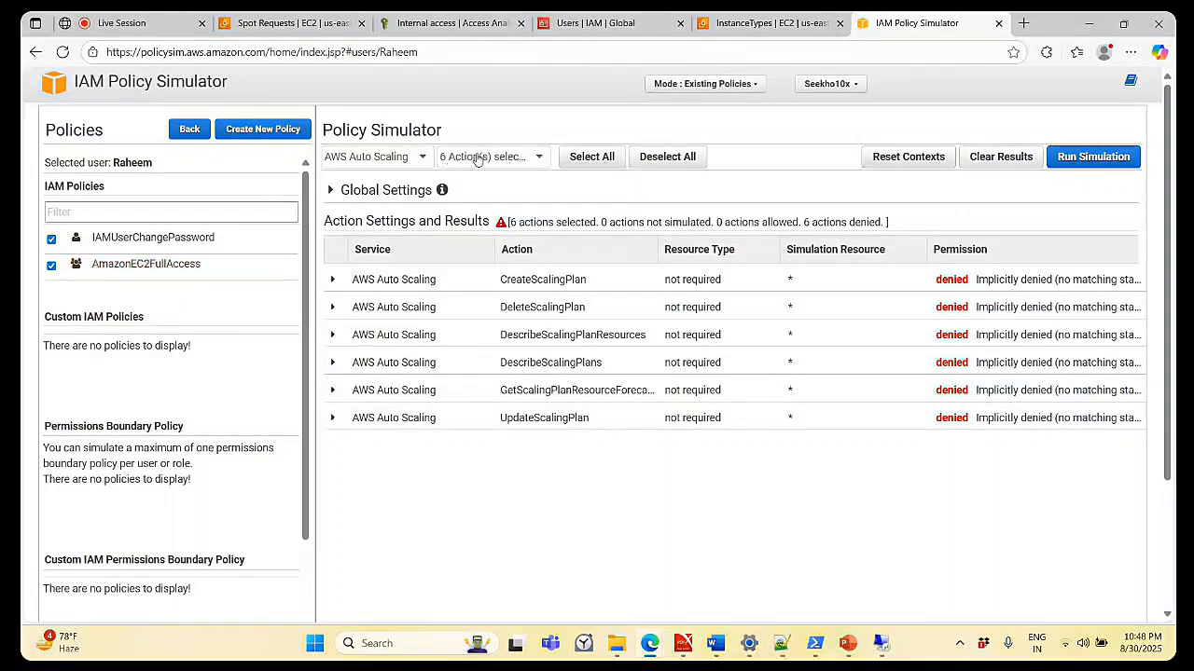
click(414, 157)
text(auto)
key(BackSpace)
key(BackSpace)
key(BackSpace)
key(BackSpace)
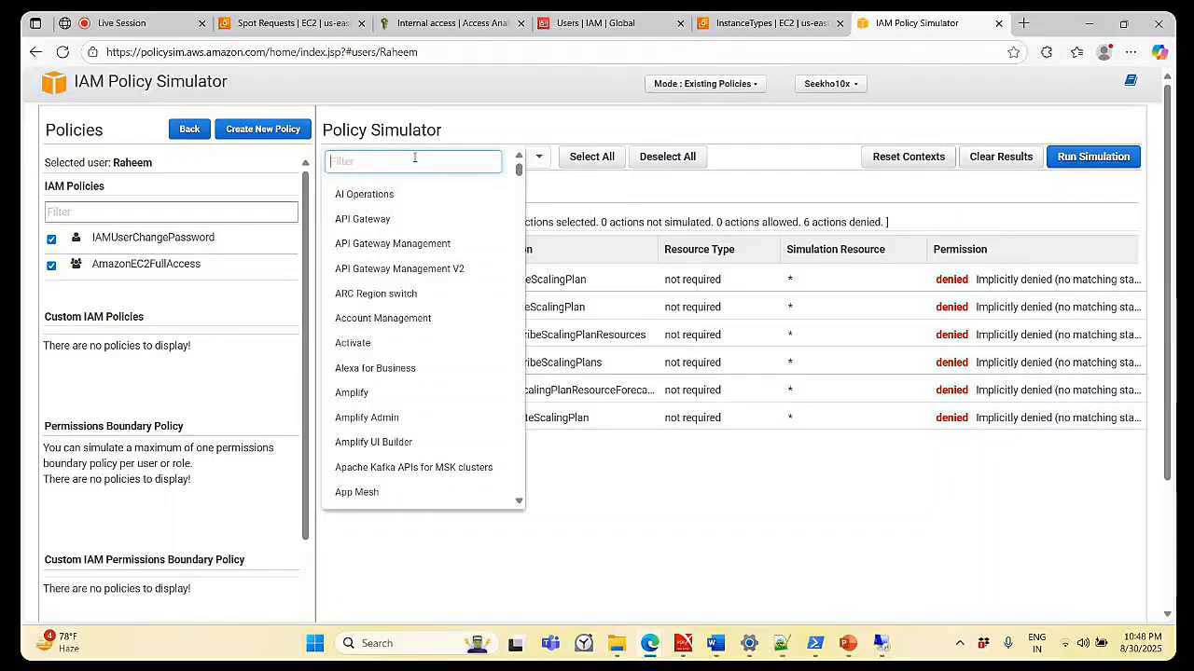
text(sca)
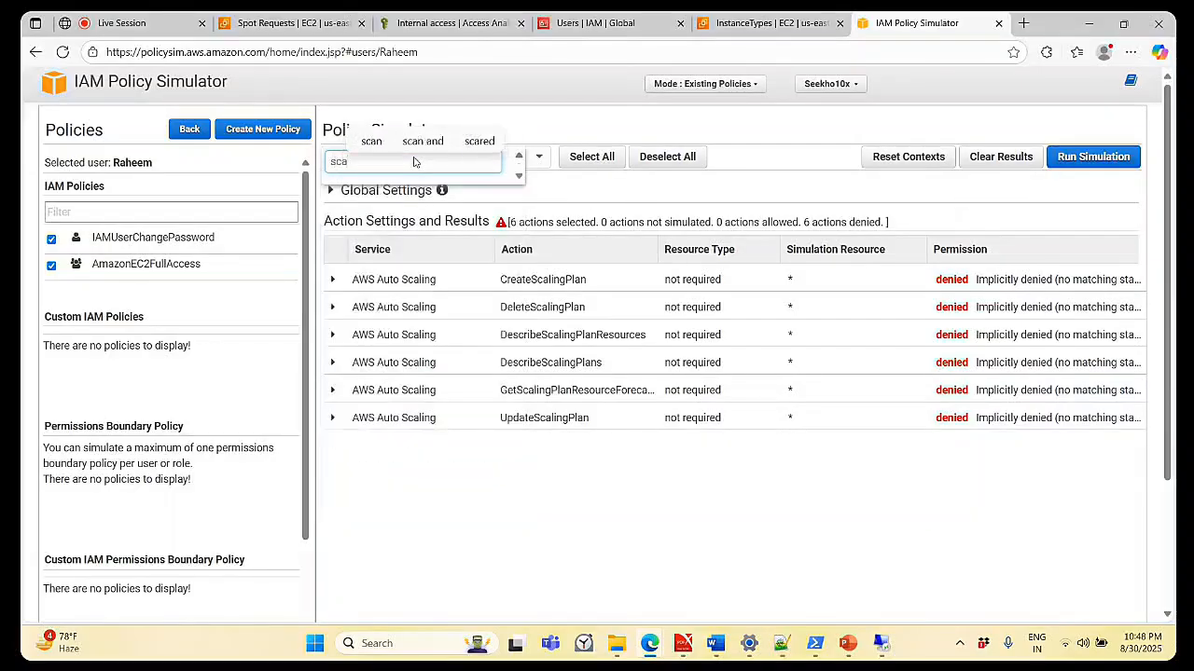
key(BackSpace)
key(BackSpace)
key(BackSpace)
text(auto)
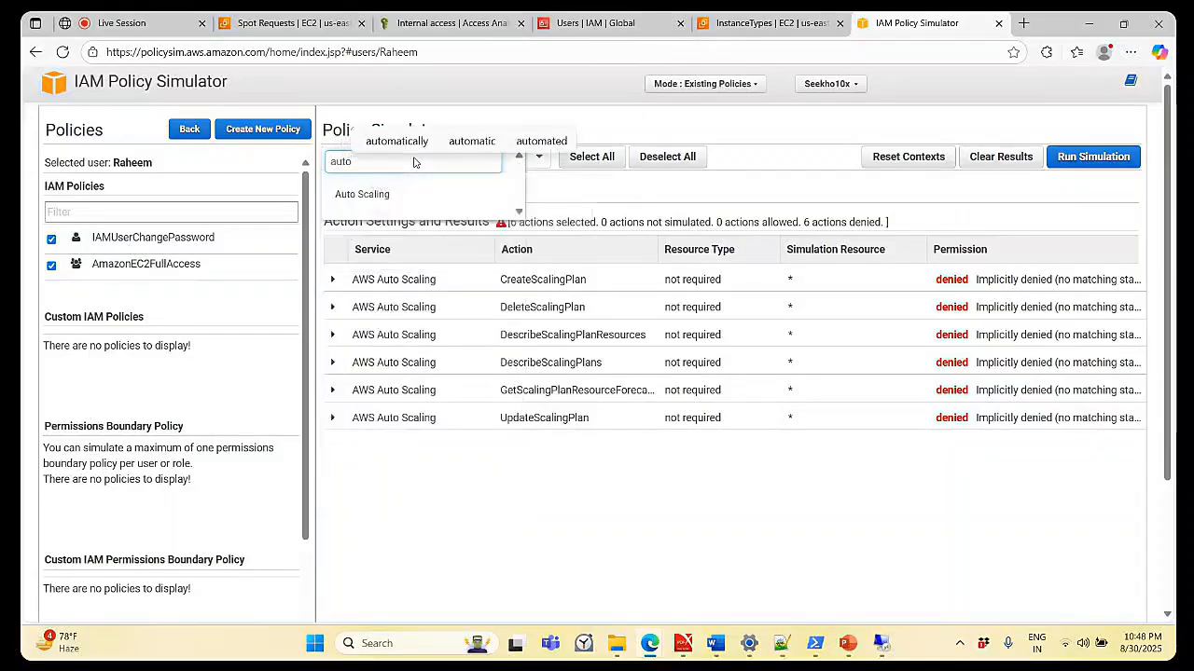
click(399, 198)
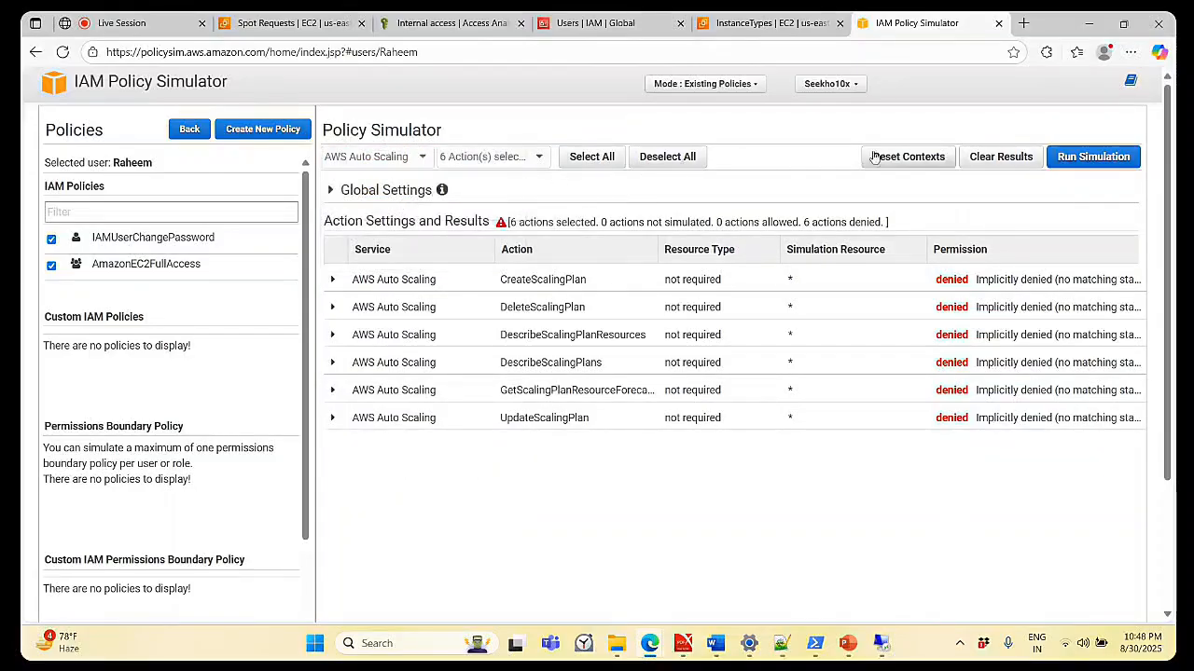
Clear the previous results, select all AWS Auto Scaling actions and run the simulation for the selected user
click(994, 157)
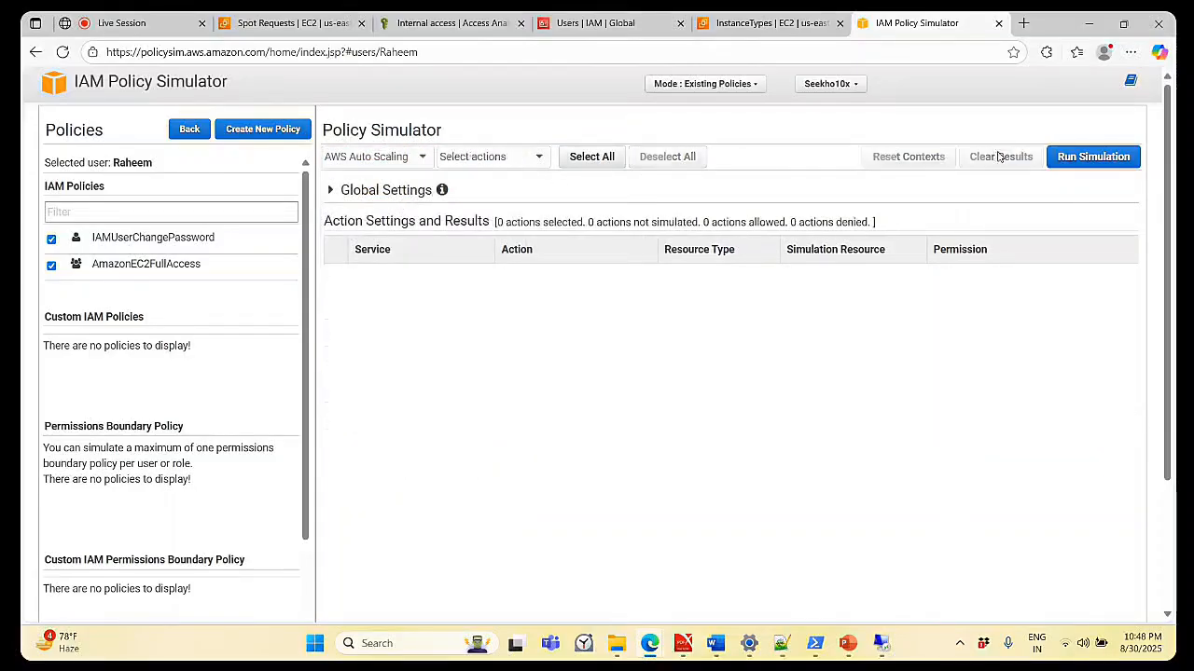
click(532, 158)
click(601, 158)
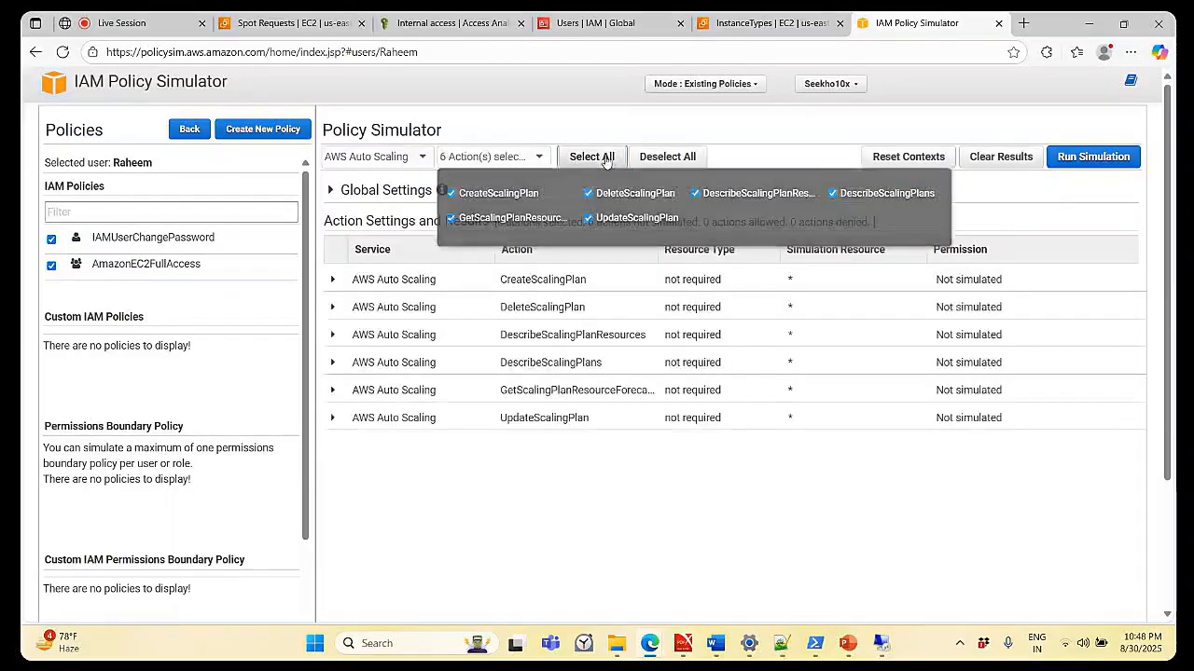
click(1089, 166)
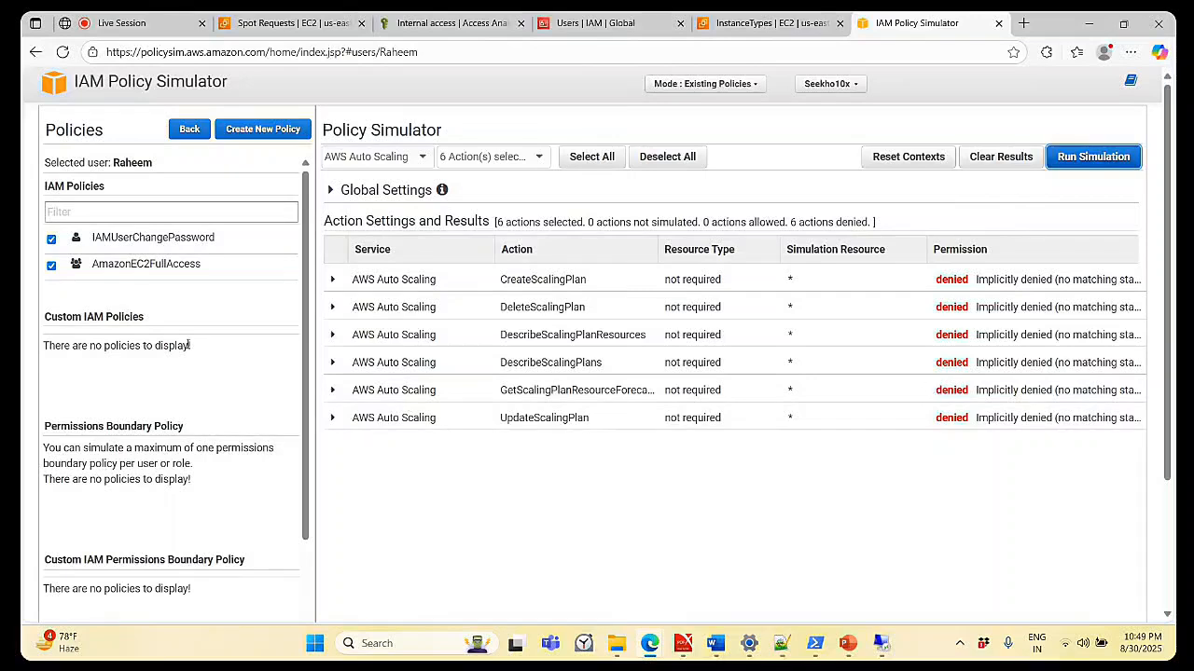
Filter the services by "ec2" and choose EC2 Auto Scaling as the service to simulate
click(420, 155)
text(auto)
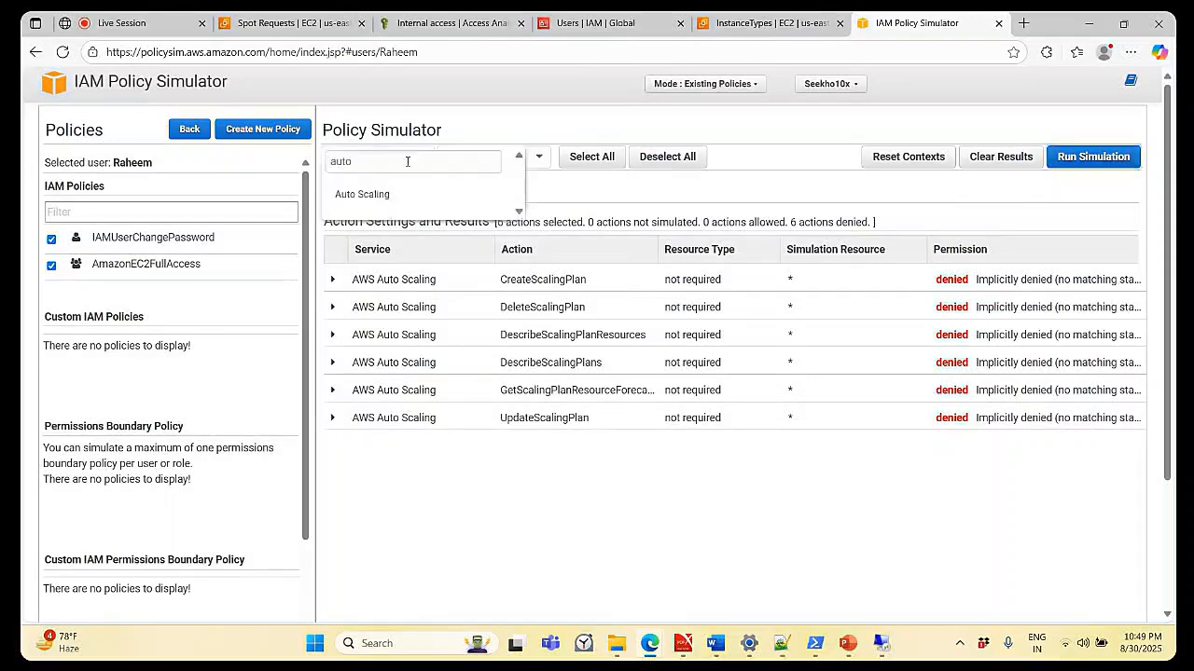
click(408, 161)
key(BackSpace)
key(BackSpace)
key(BackSpace)
key(BackSpace)
text(e)
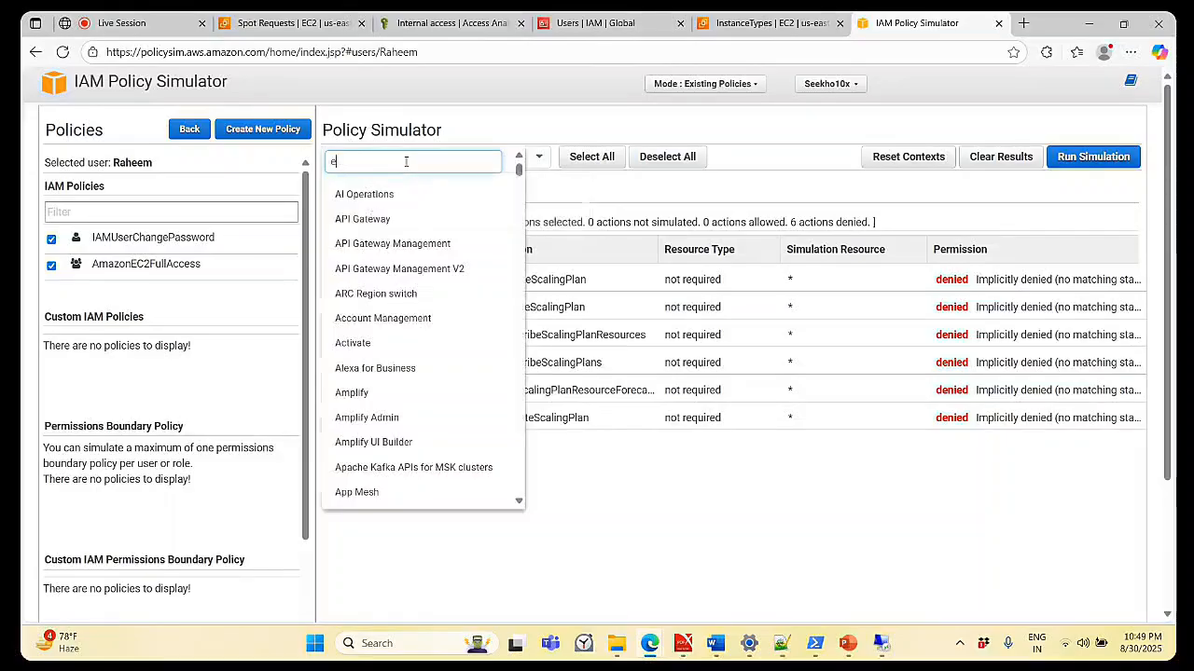
text(c2)
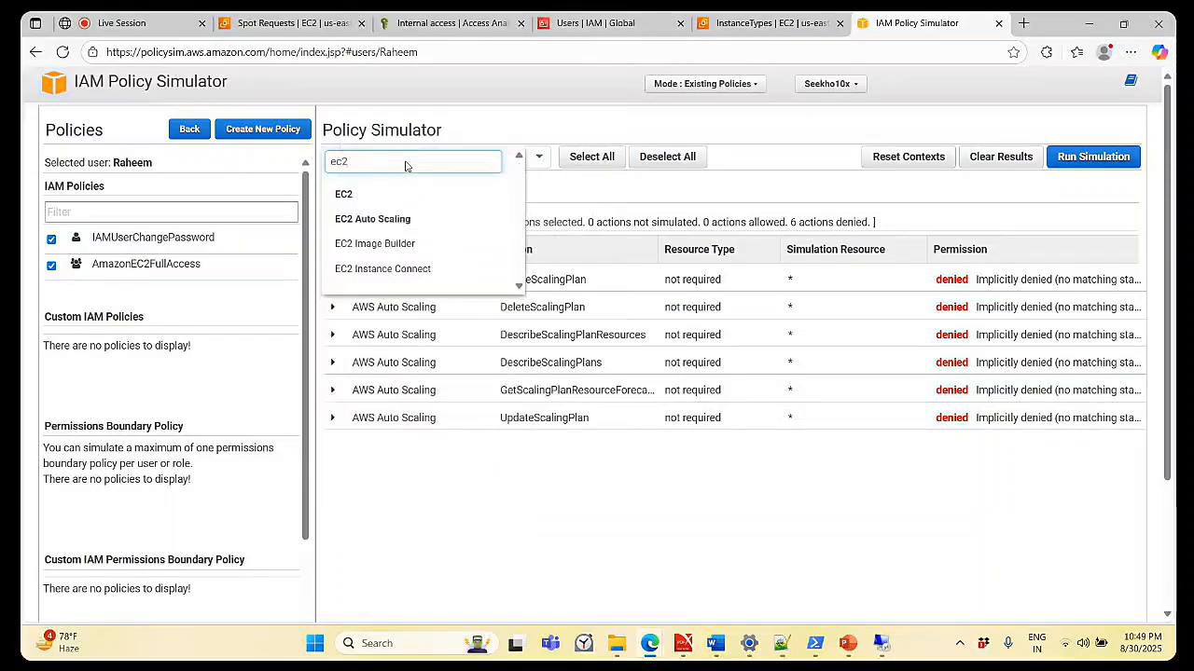
click(355, 220)
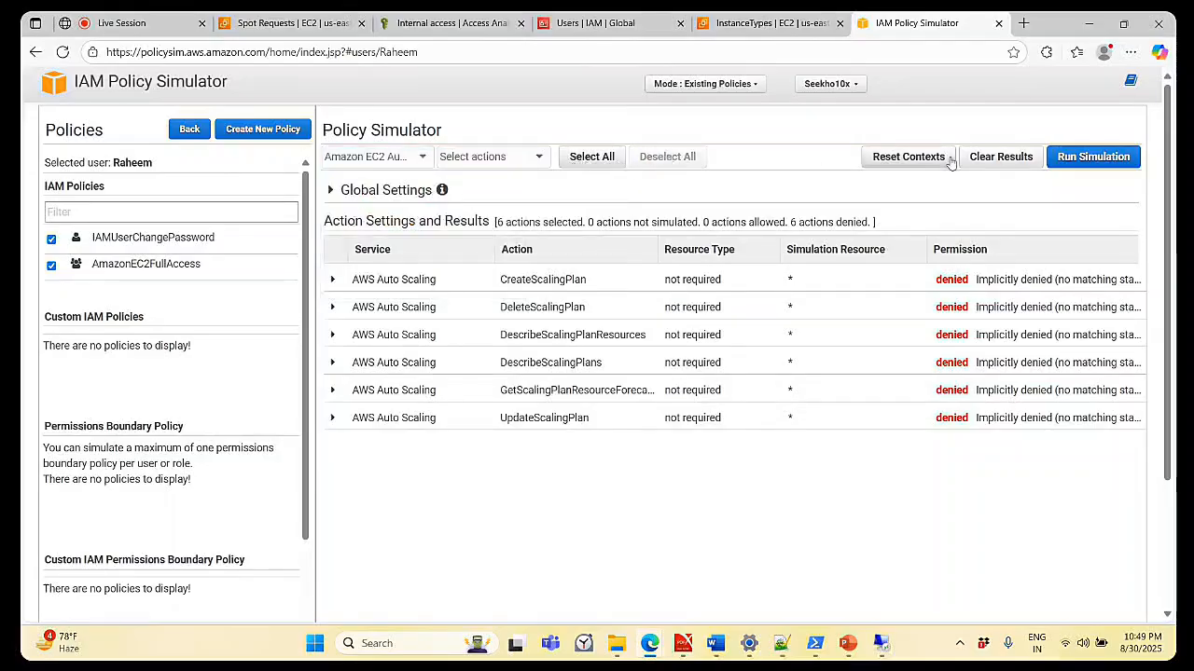
Clear the old results, select all Amazon EC2 Auto Scaling actions and run the simulation for the same user
click(999, 160)
click(539, 157)
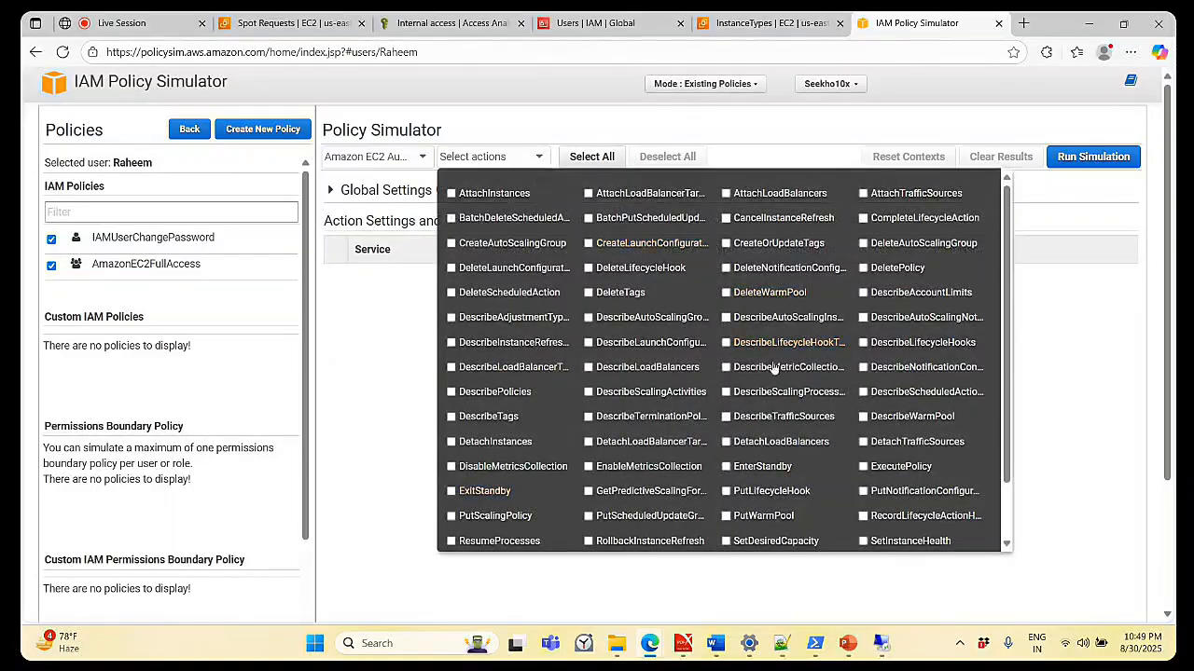
click(835, 138)
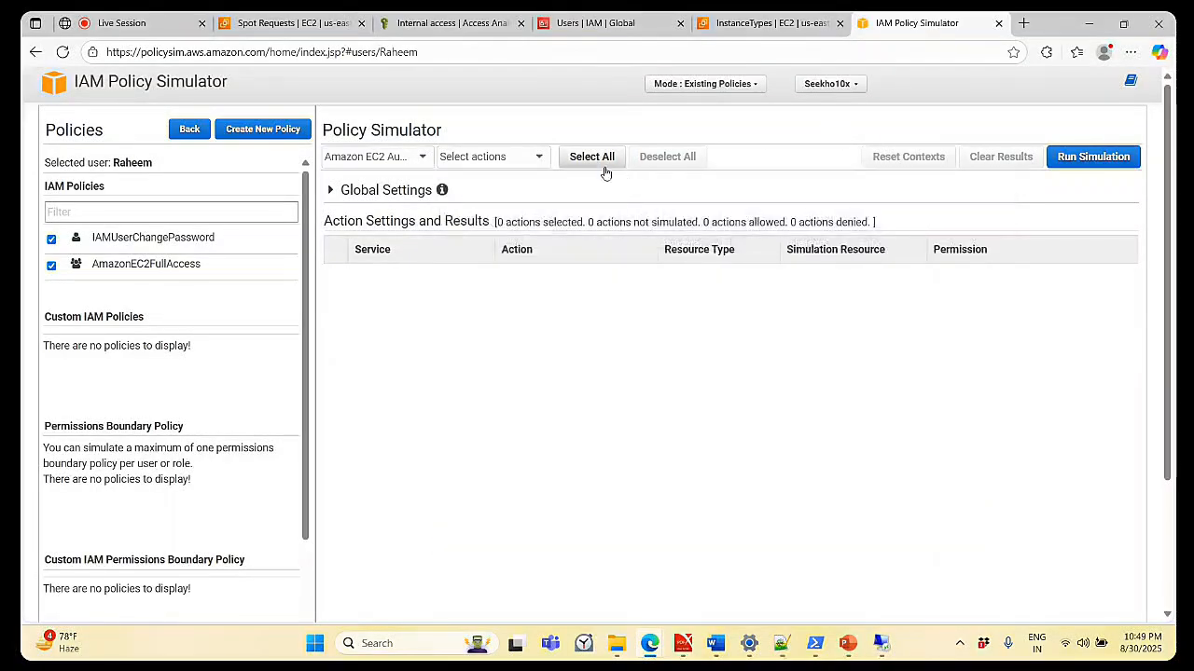
click(577, 160)
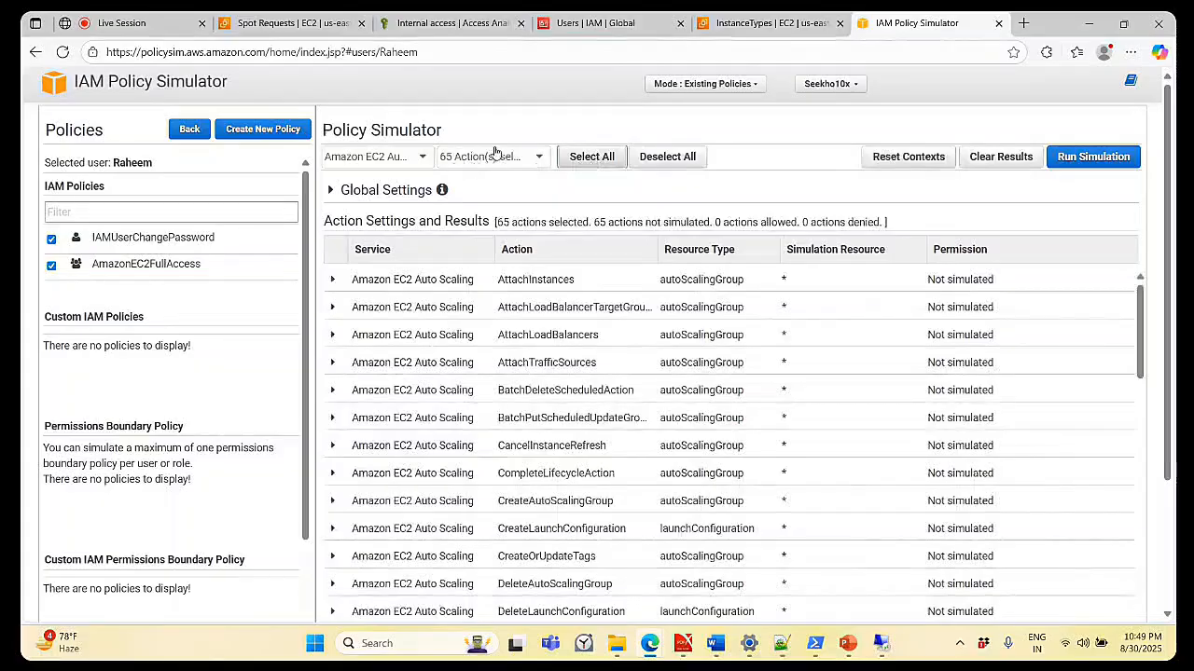
click(422, 158)
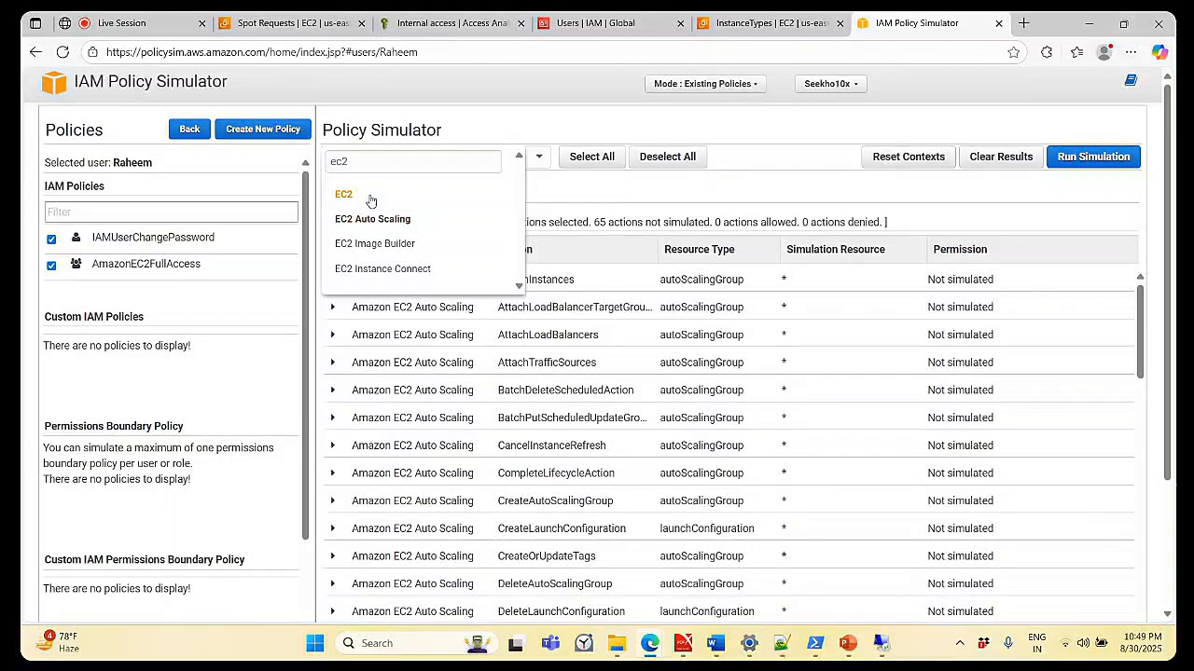
click(780, 129)
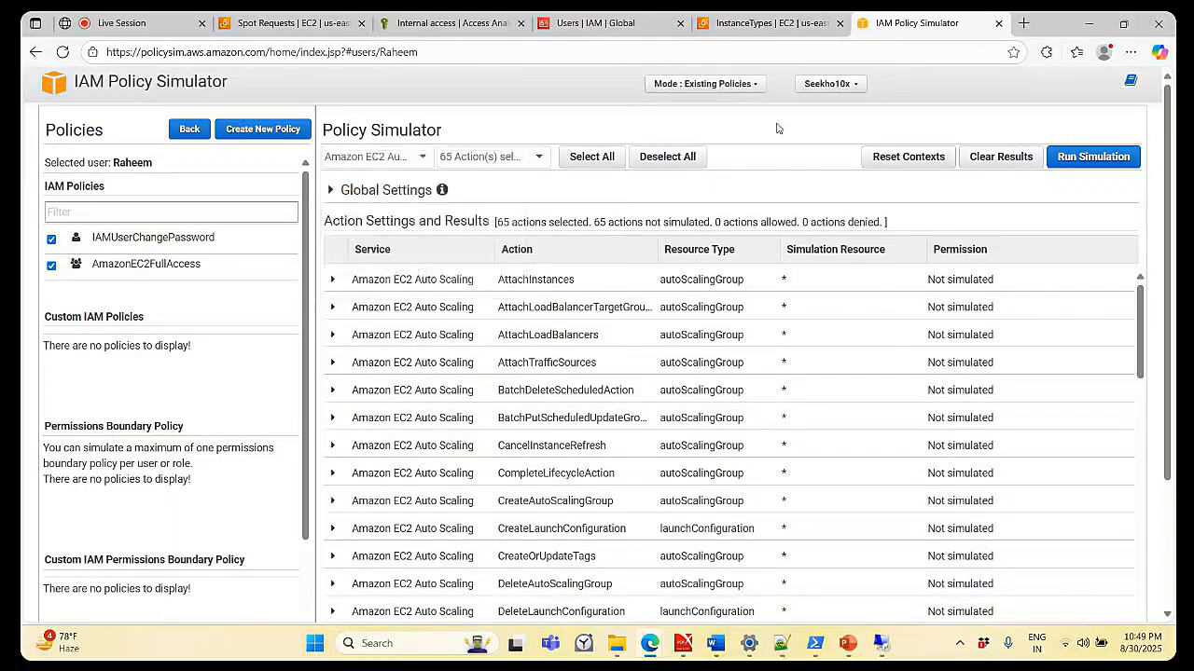
click(1087, 156)
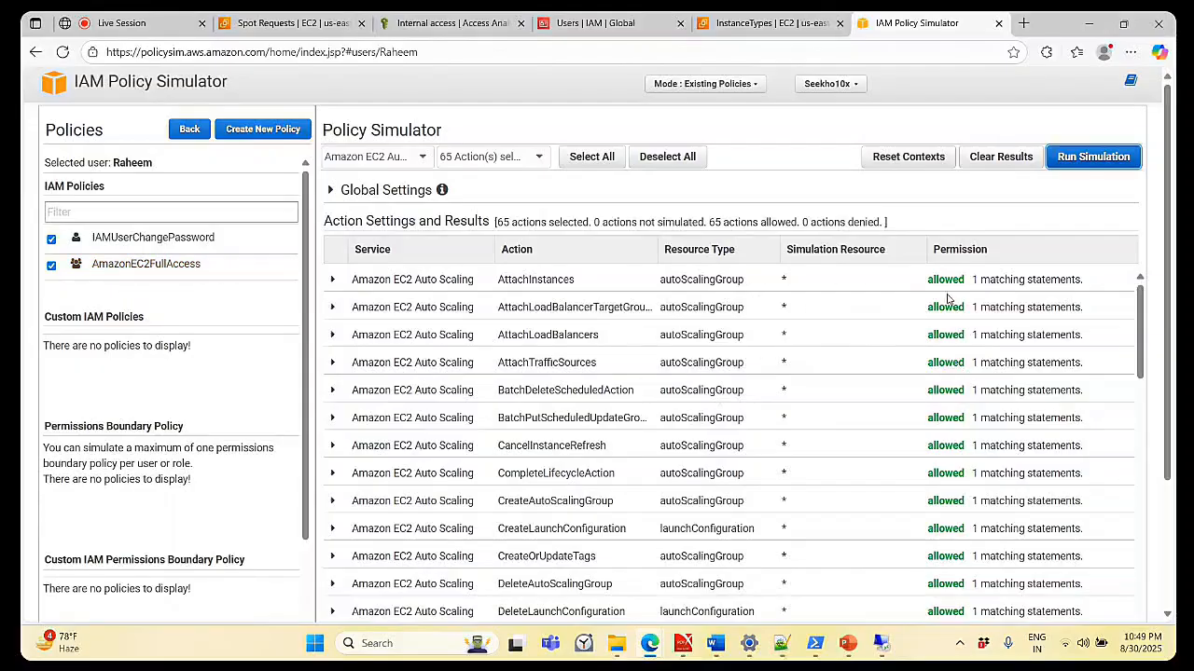
Look through the permission results for the Amazon EC2 Auto Scaling actions
scroll(942, 352, down, 5)
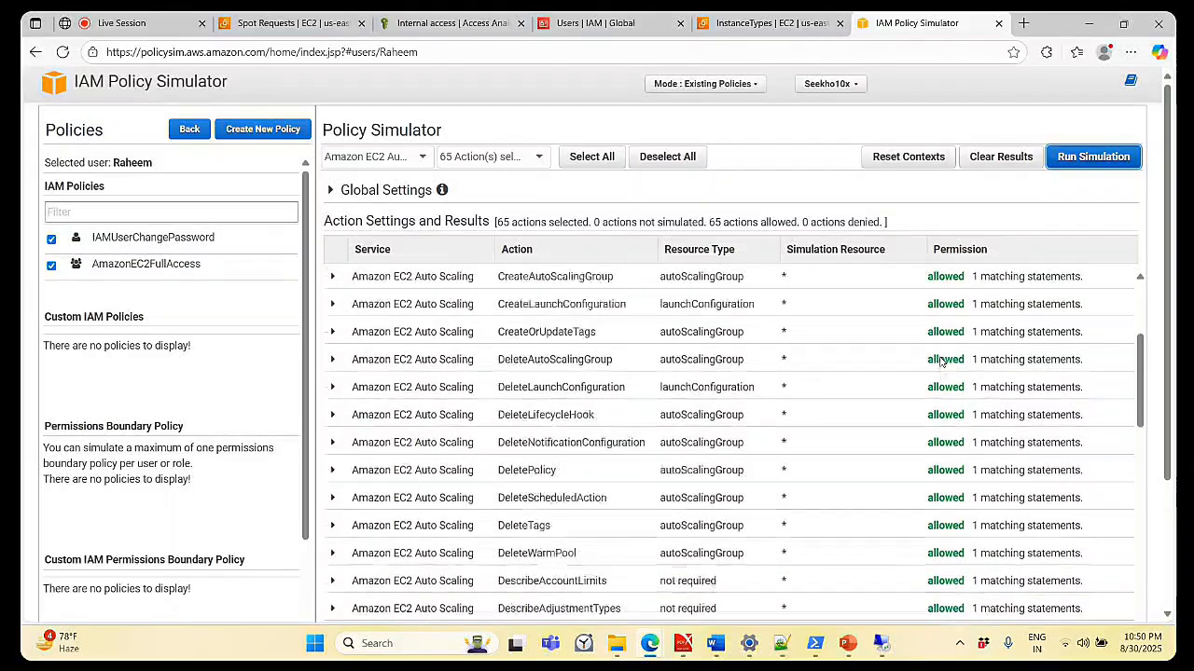
scroll(942, 362, down, 3)
scroll(940, 362, down, 3)
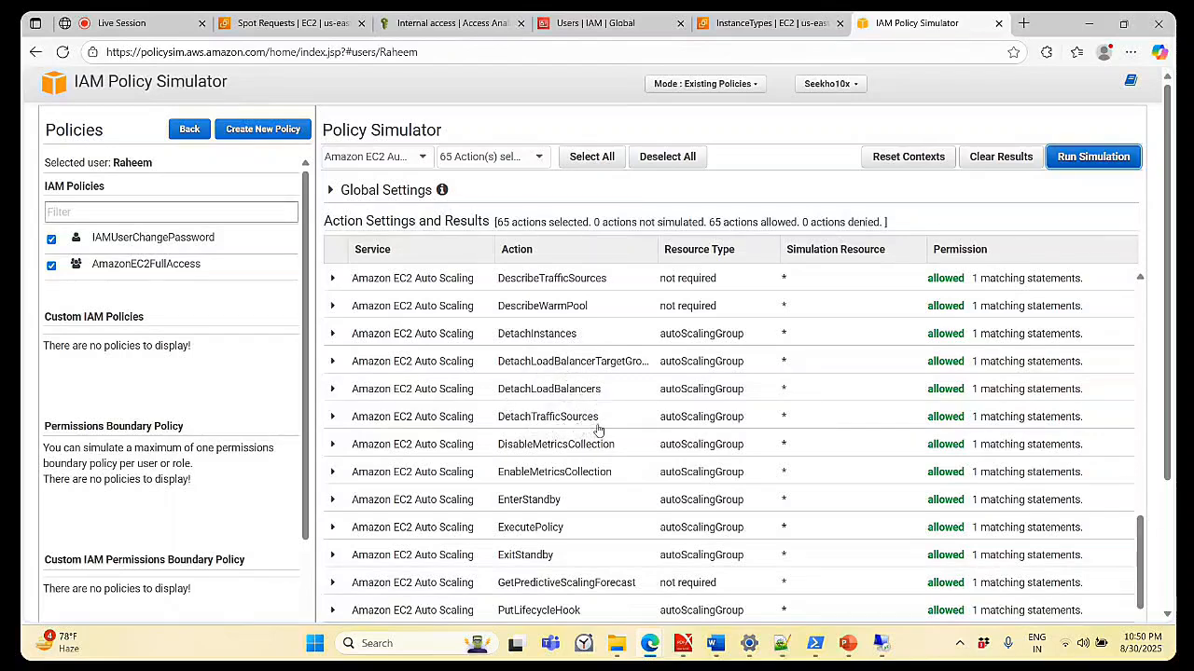
scroll(574, 474, down, 2)
scroll(576, 476, down, 3)
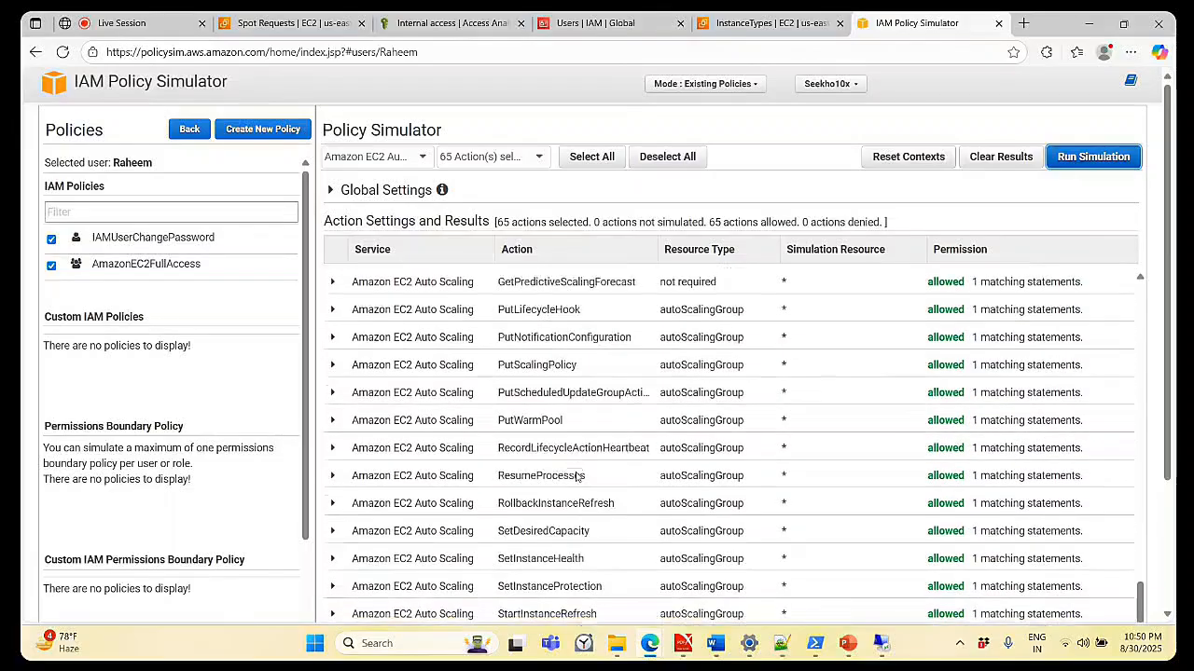
scroll(577, 477, up, 5)
scroll(576, 477, up, 10)
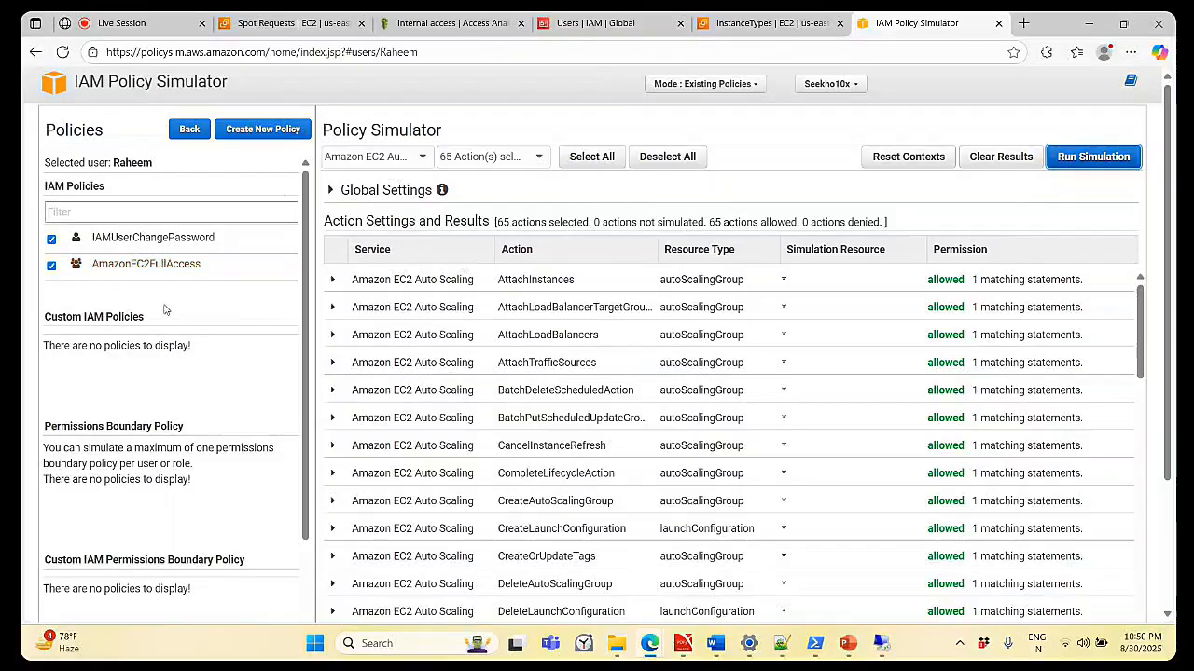
Return to the Users list, open User2's policies and clear the previous user's simulation results
click(190, 129)
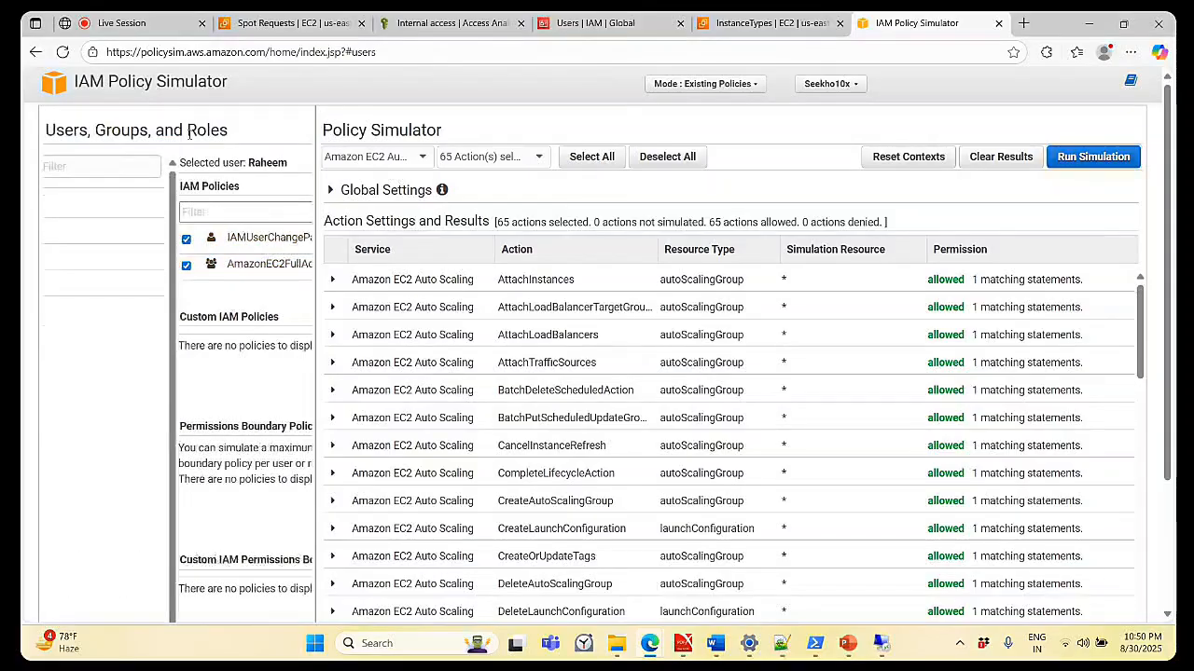
click(94, 284)
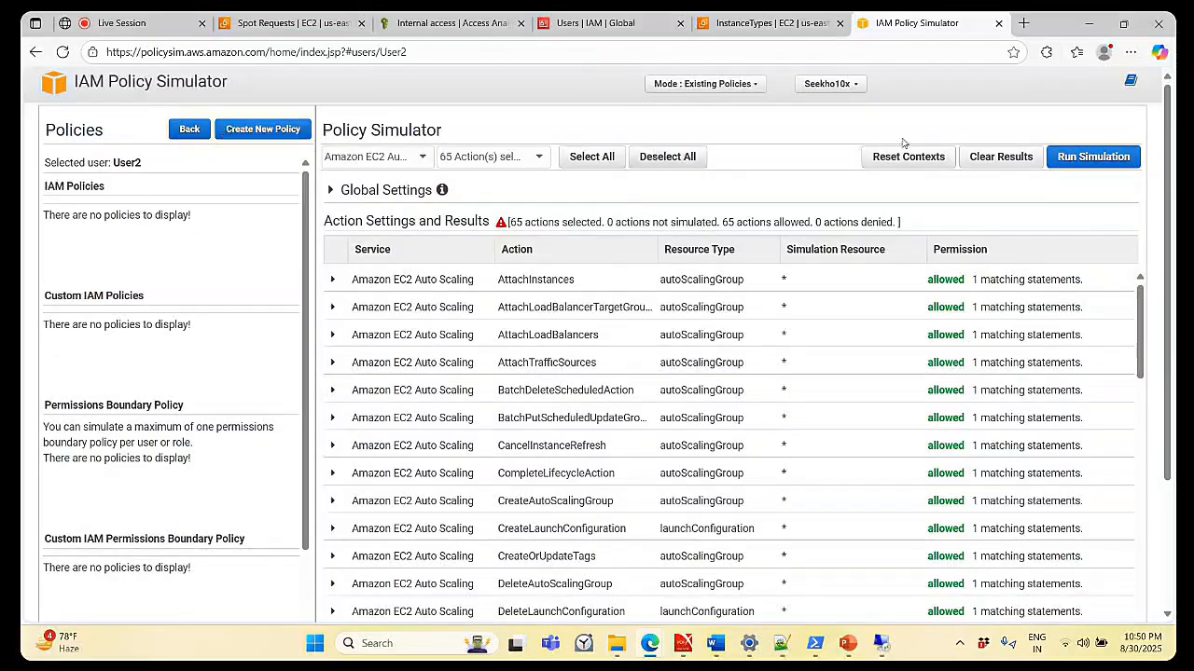
click(1001, 156)
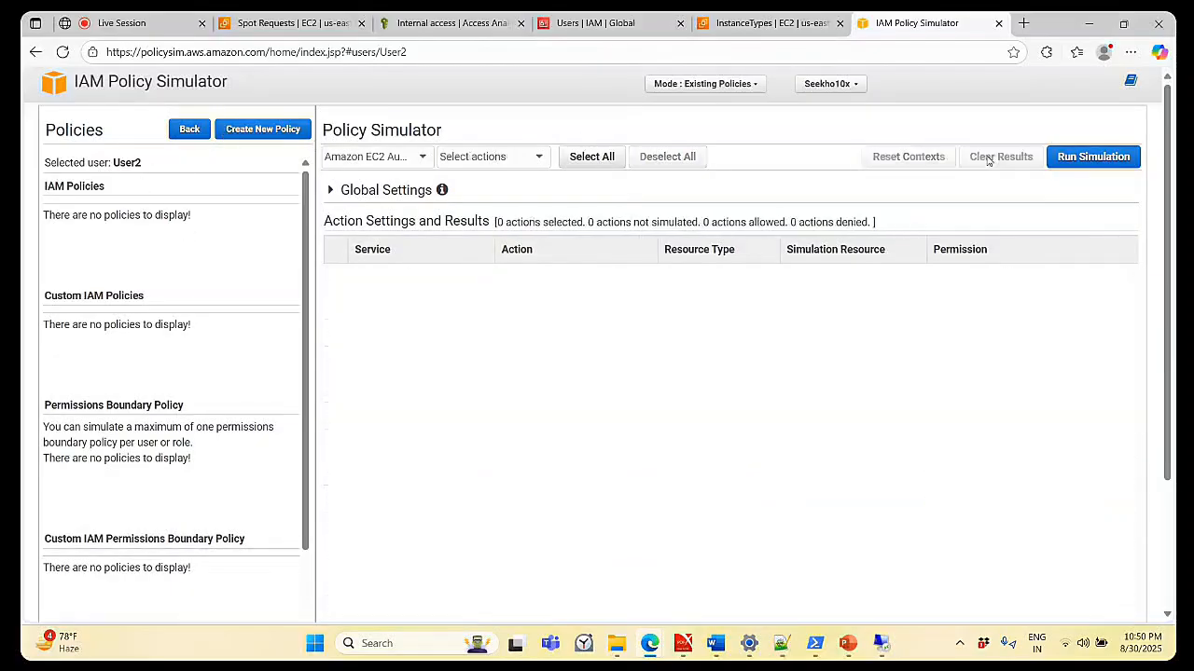
Choose EC2 Auto Scaling as the service, select all its actions and run the simulation for User2
click(423, 158)
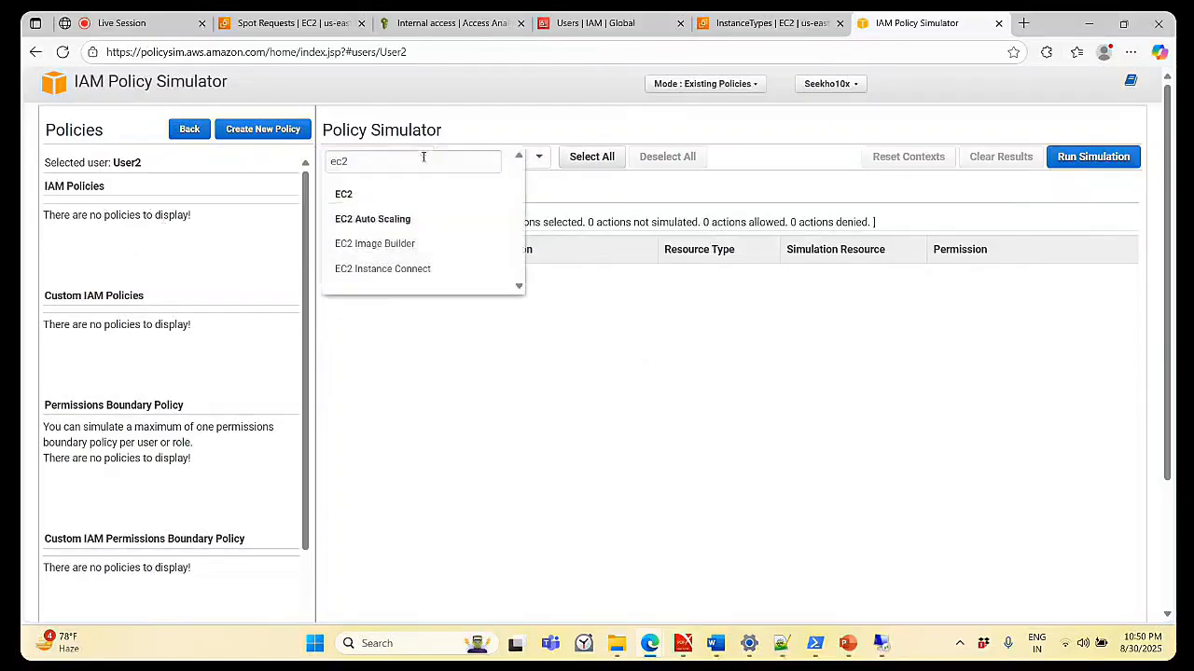
click(415, 215)
click(483, 160)
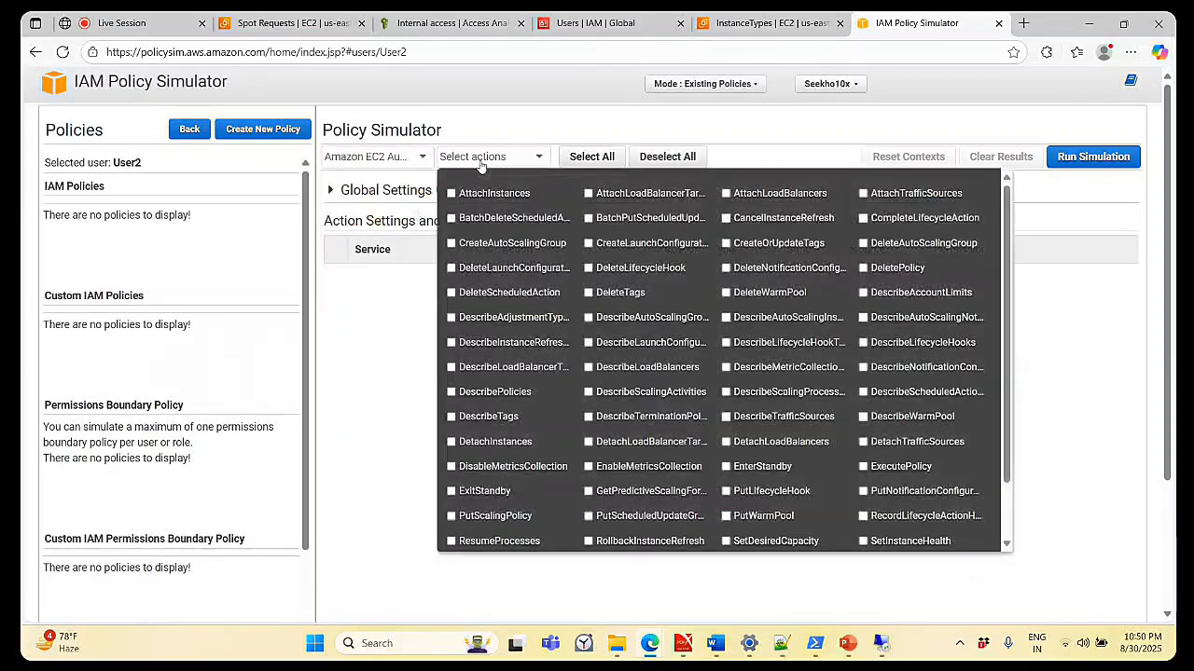
click(593, 160)
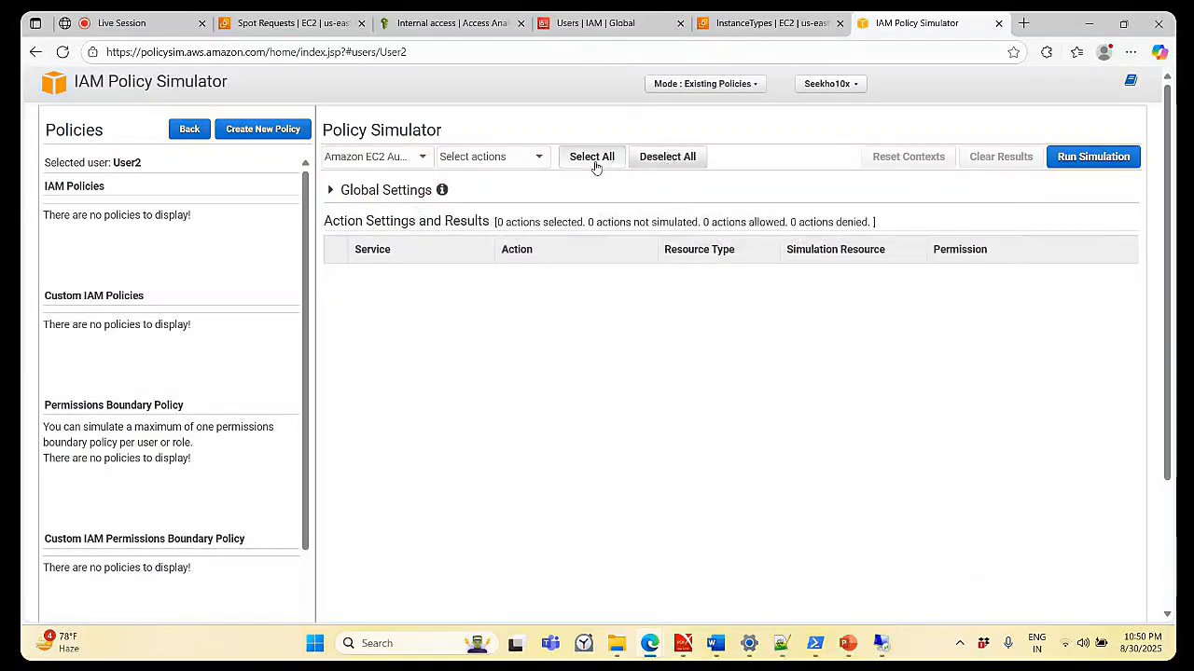
click(1088, 156)
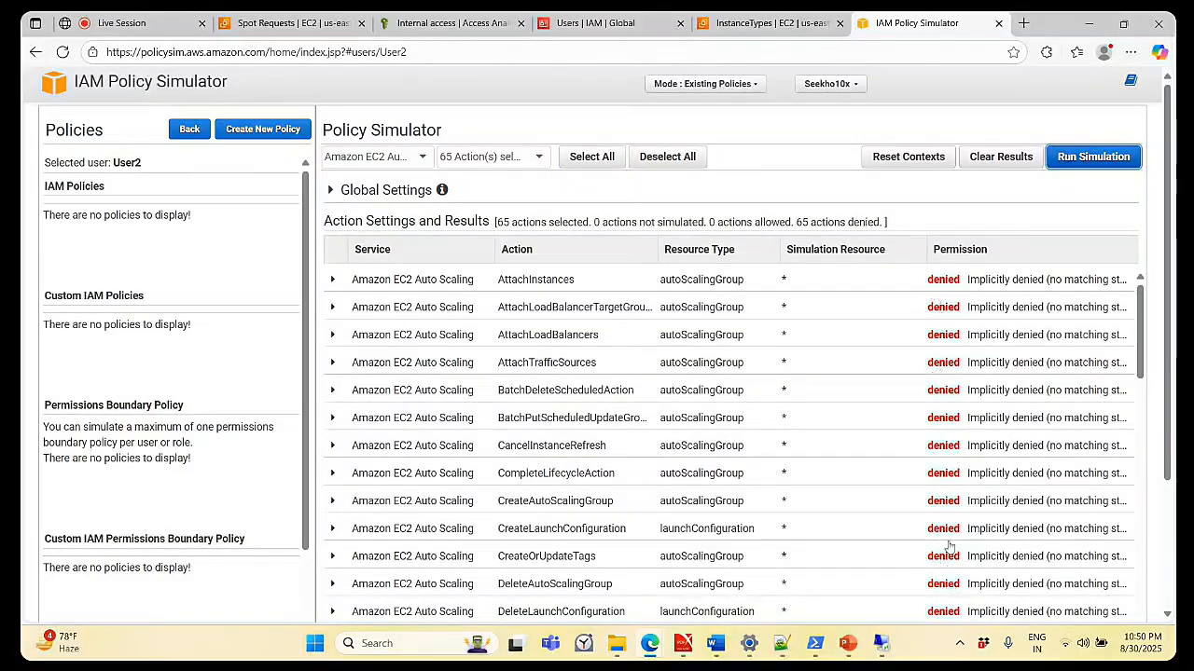
Examine the AttachInstances action's resource details, User2's permission results and the denied actions total in the results summary
click(331, 281)
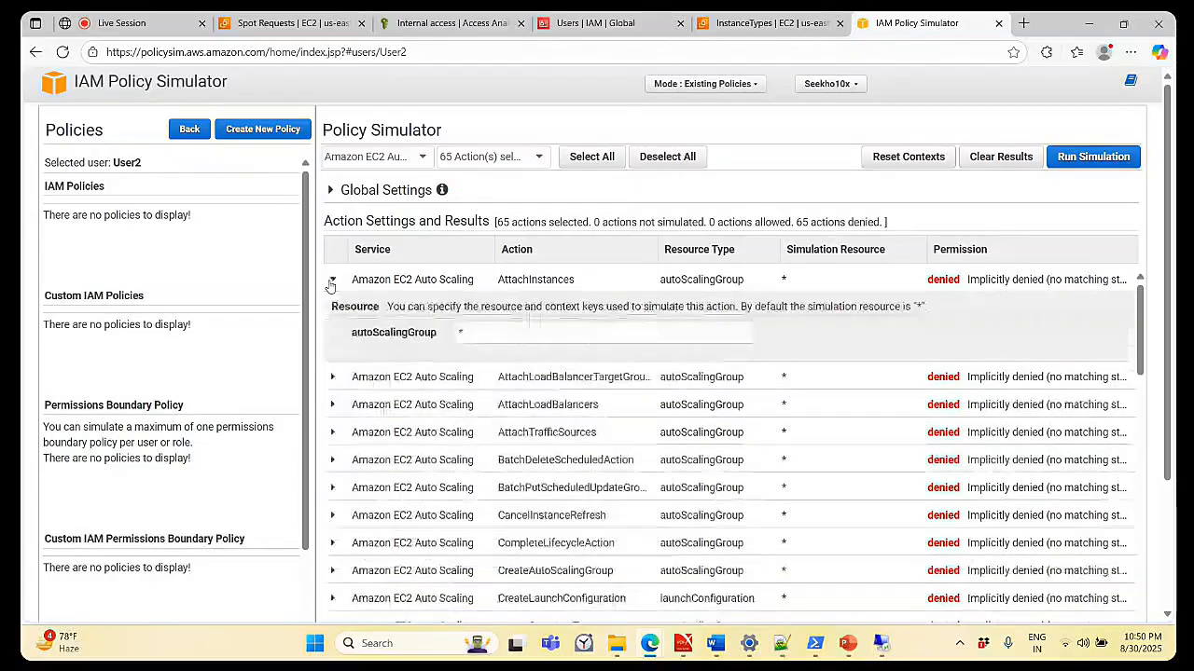
click(331, 280)
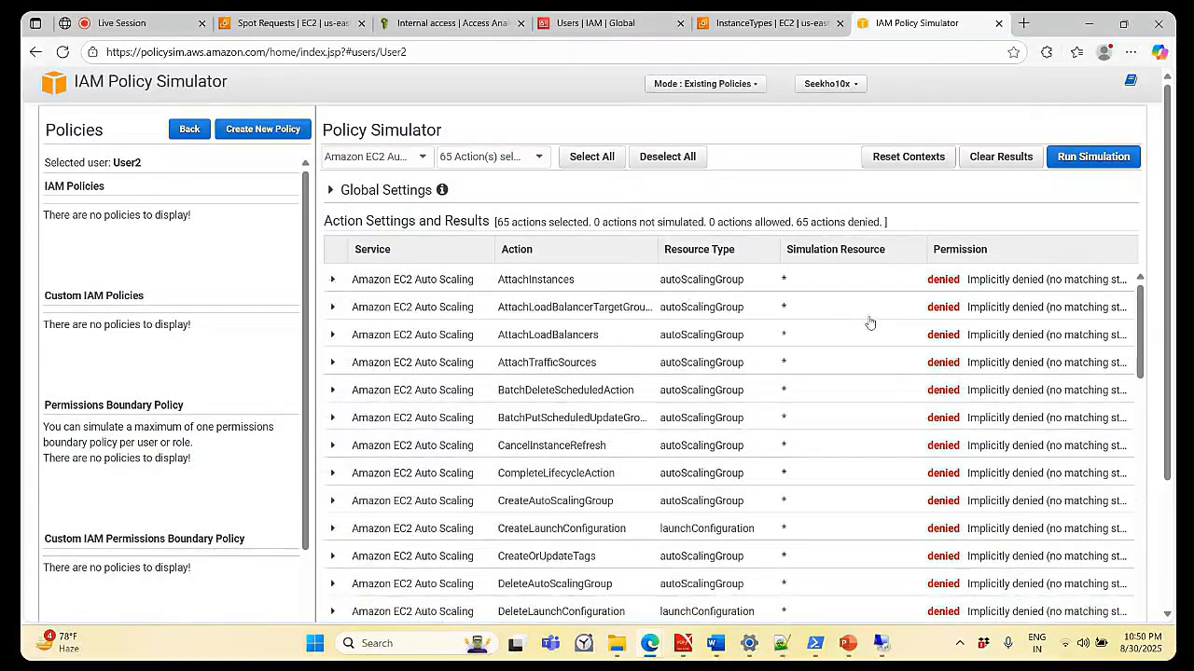
scroll(856, 319, down, 9)
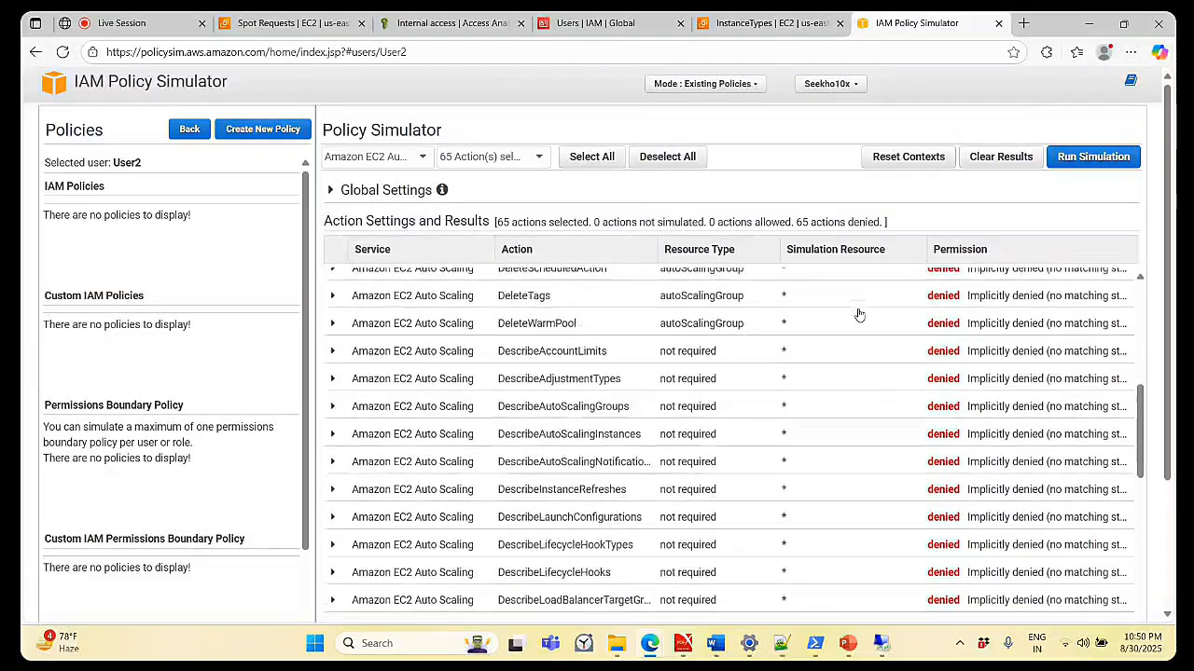
scroll(858, 314, up, 10)
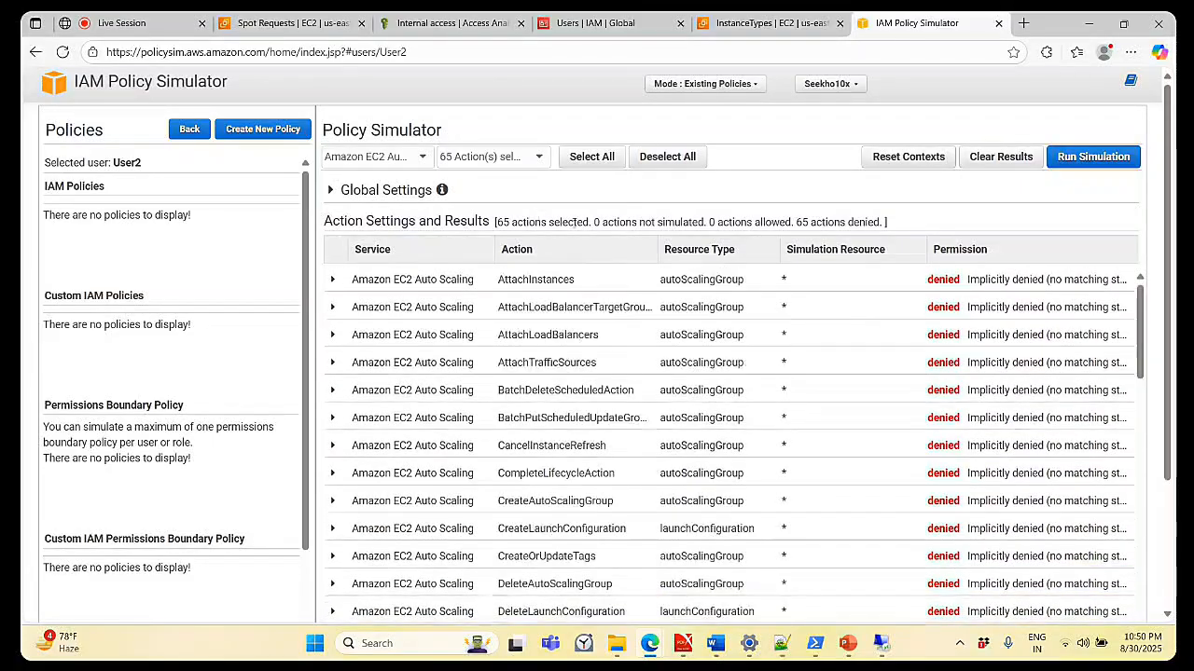
drag(798, 222, 886, 222)
click(962, 212)
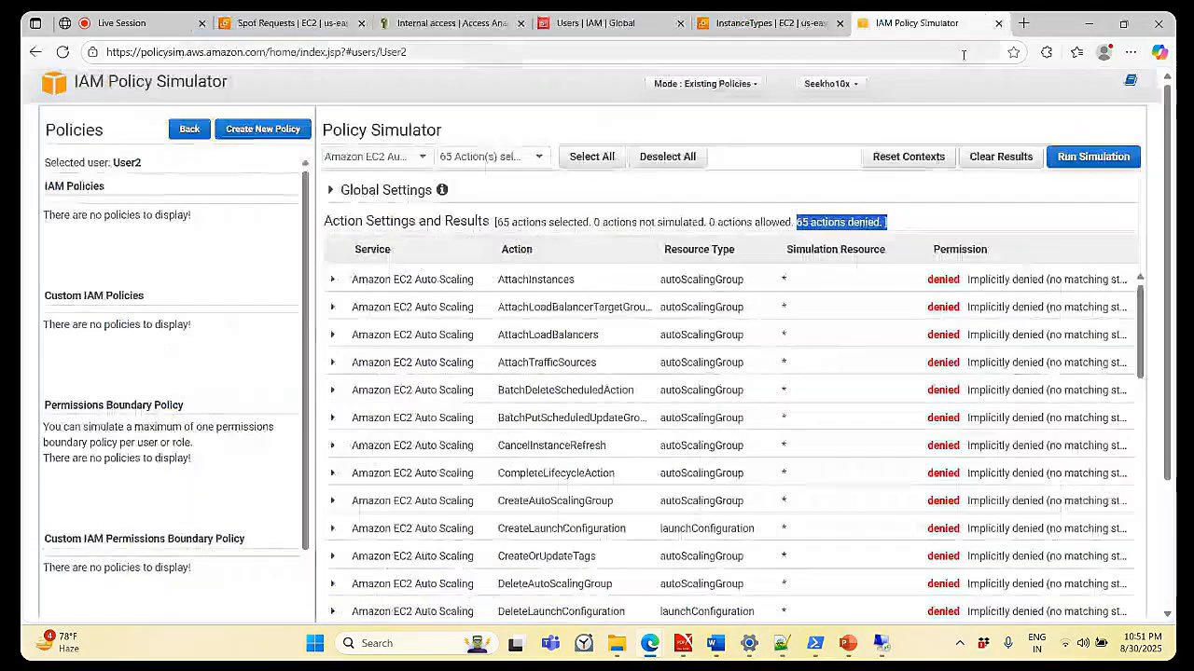
Check the simulator's global settings for condition keys, collapse them again and close the IAM Policy Simulator
click(998, 22)
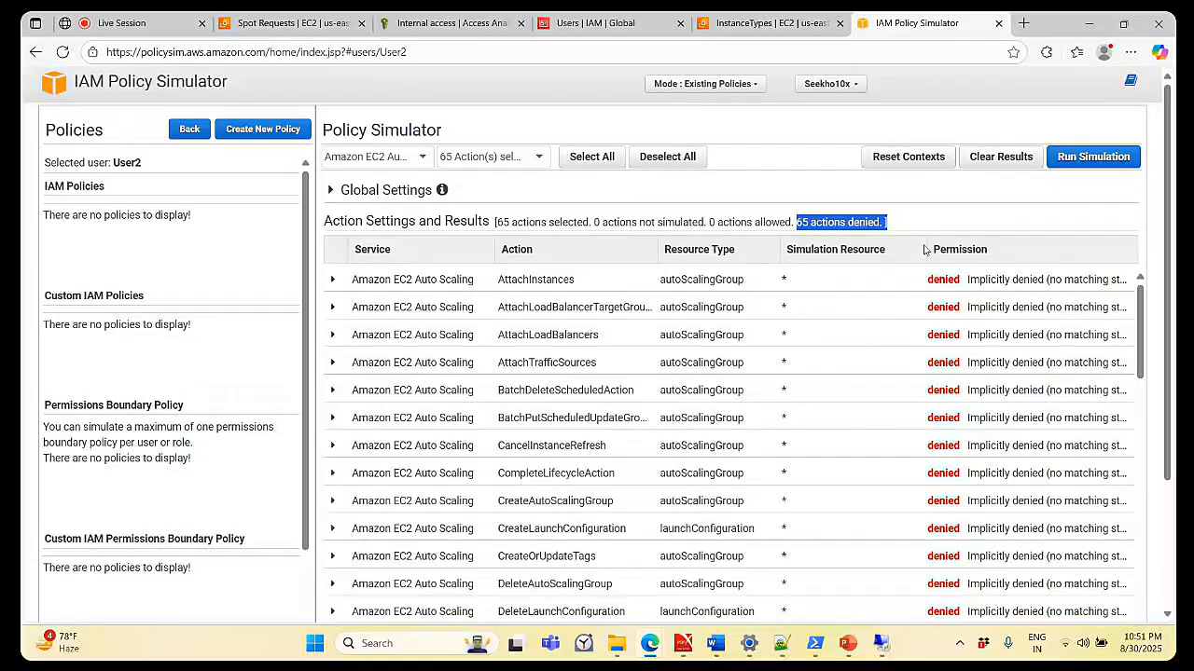
click(854, 200)
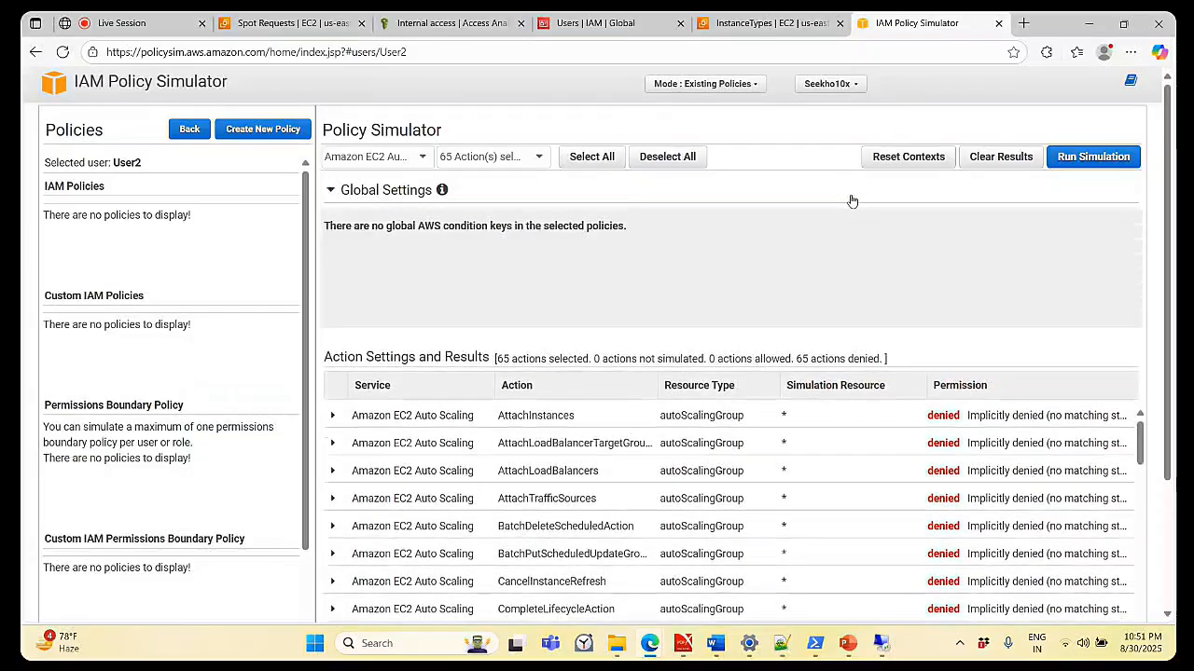
click(851, 200)
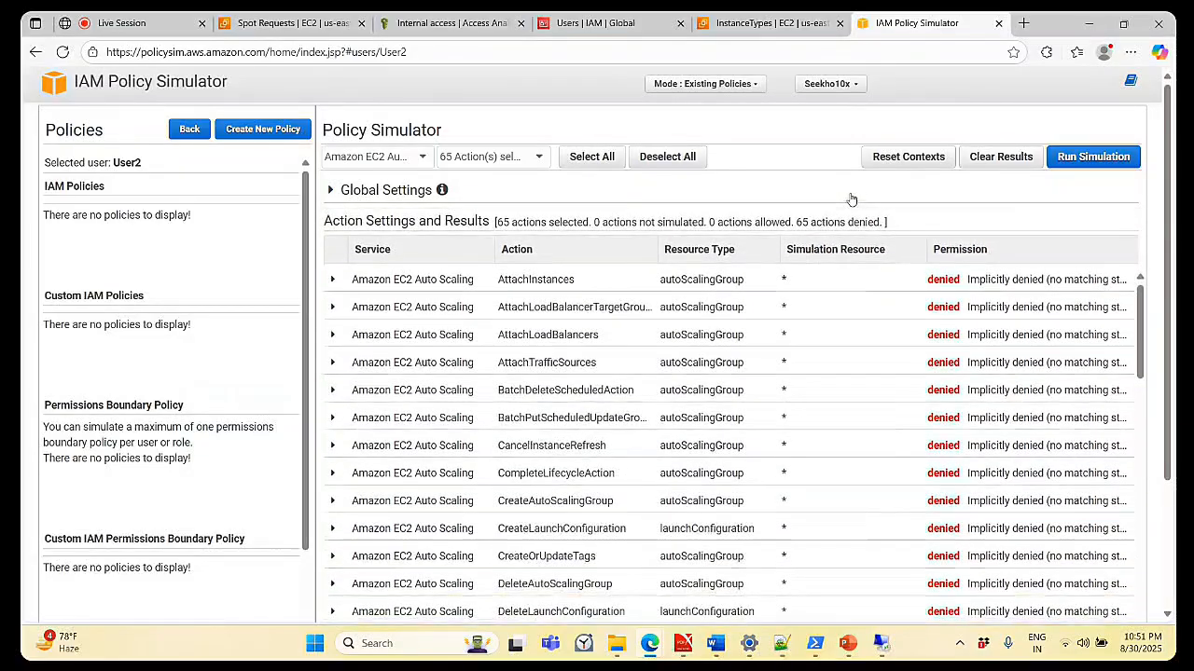
click(999, 24)
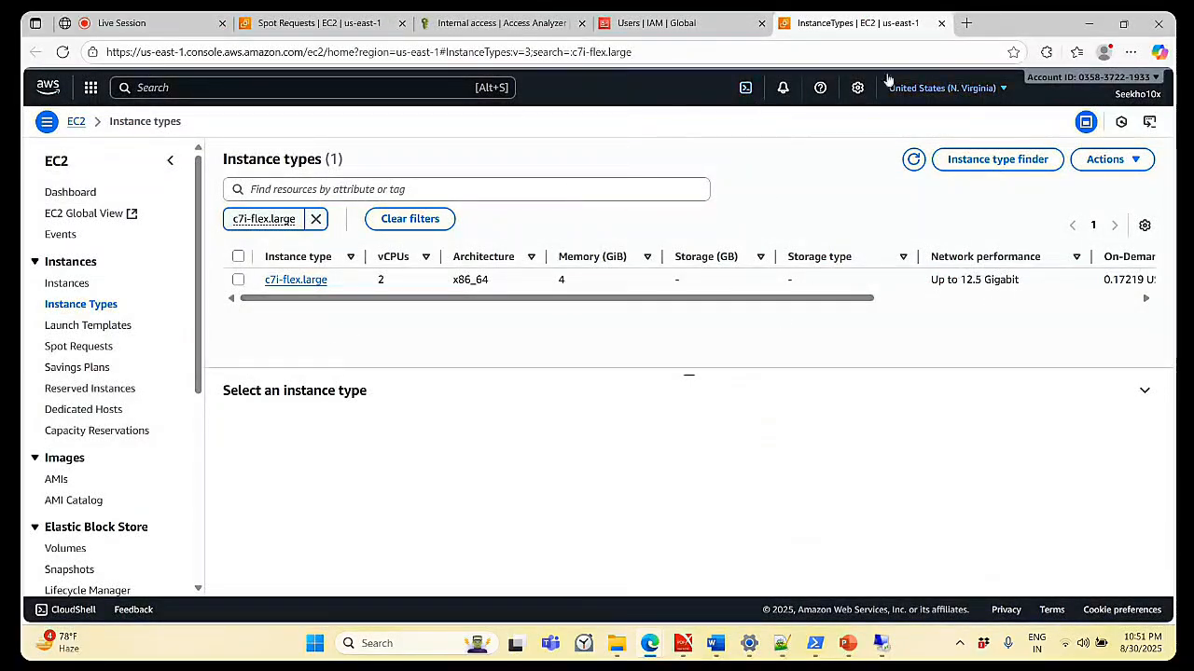
Check the live session chat, return to the internal access findings and open the Access Analyzer summary
click(180, 25)
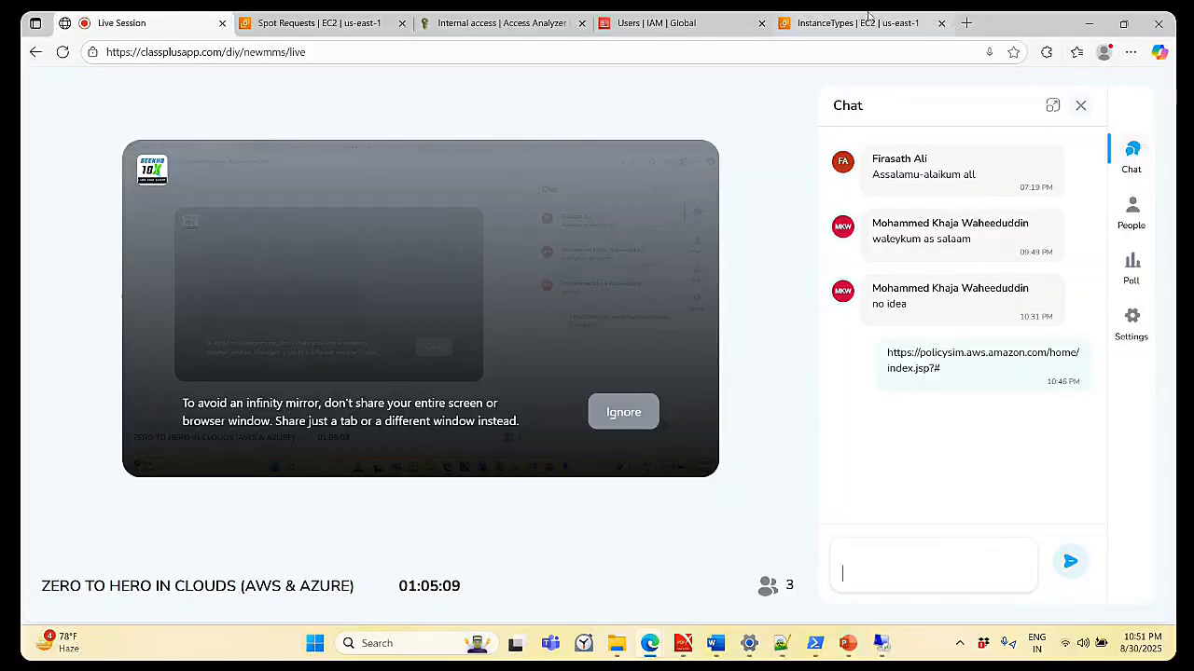
click(494, 24)
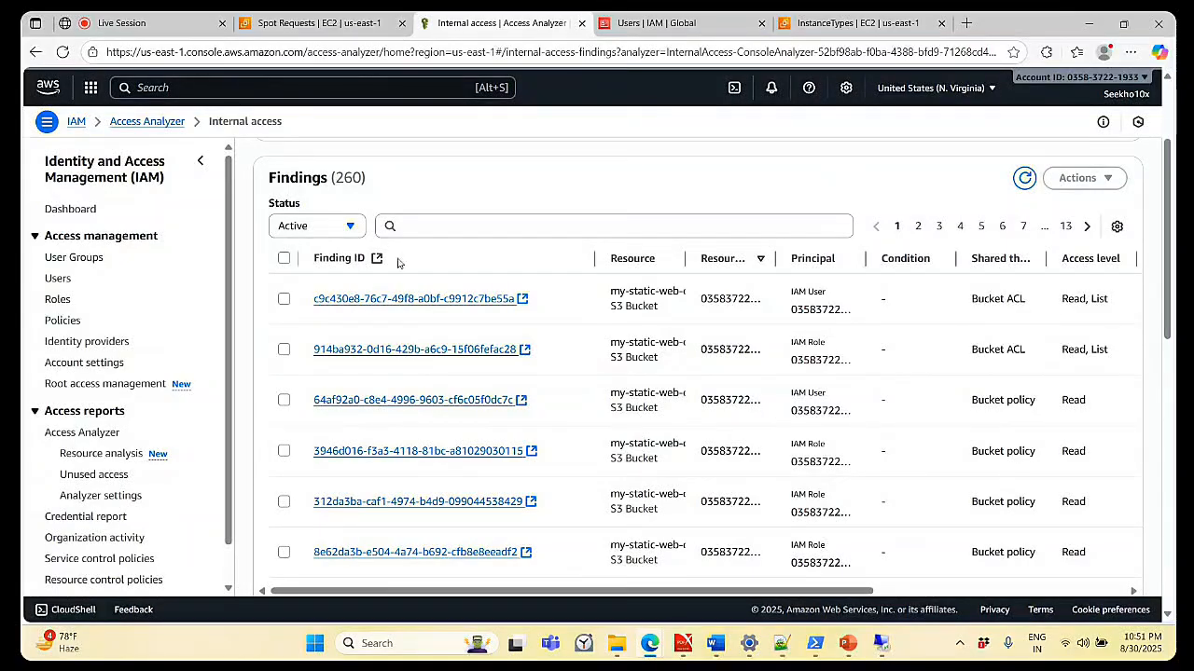
click(149, 121)
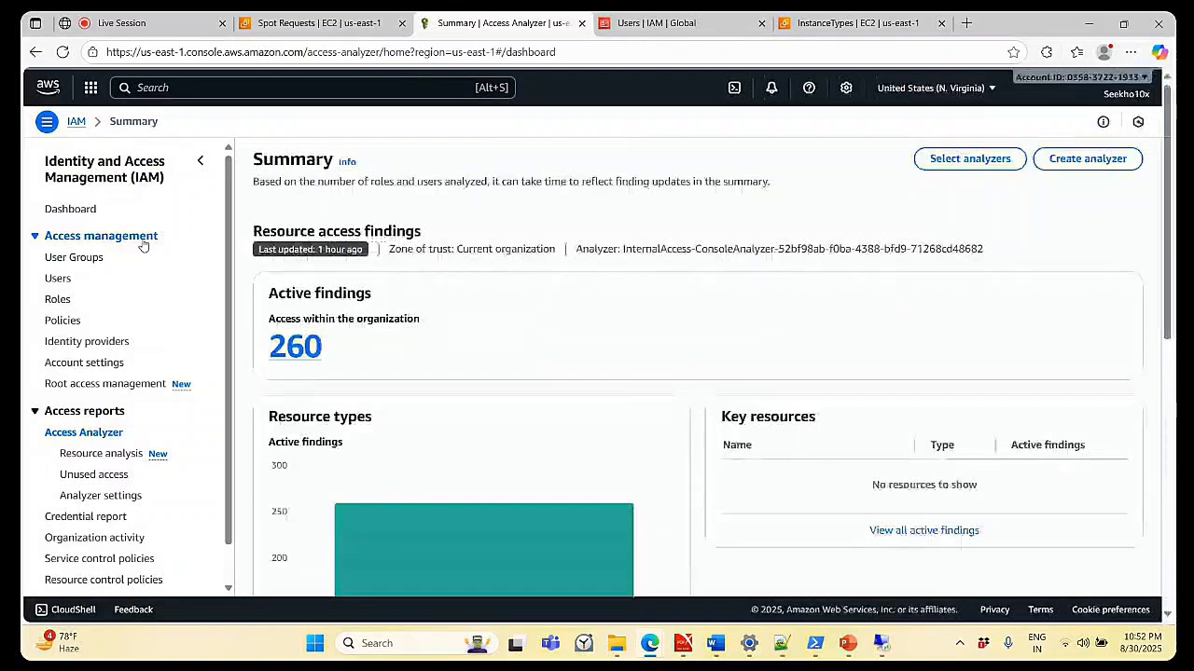
scroll(144, 245, down, 1)
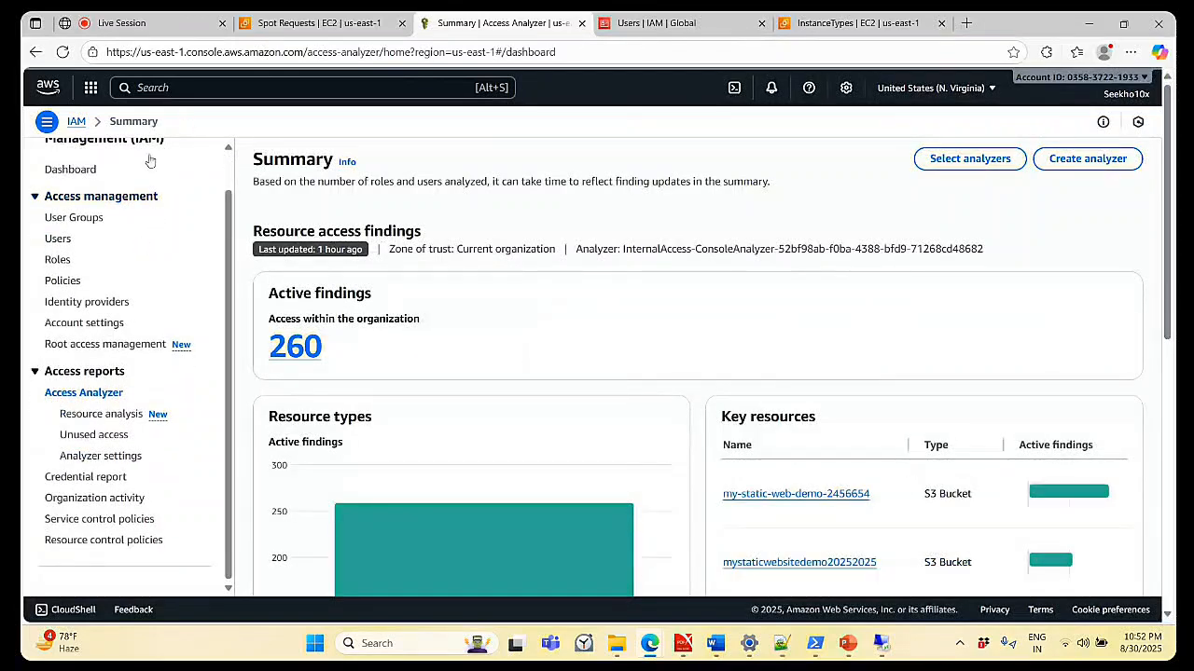
scroll(119, 239, down, 1)
scroll(120, 239, up, 1)
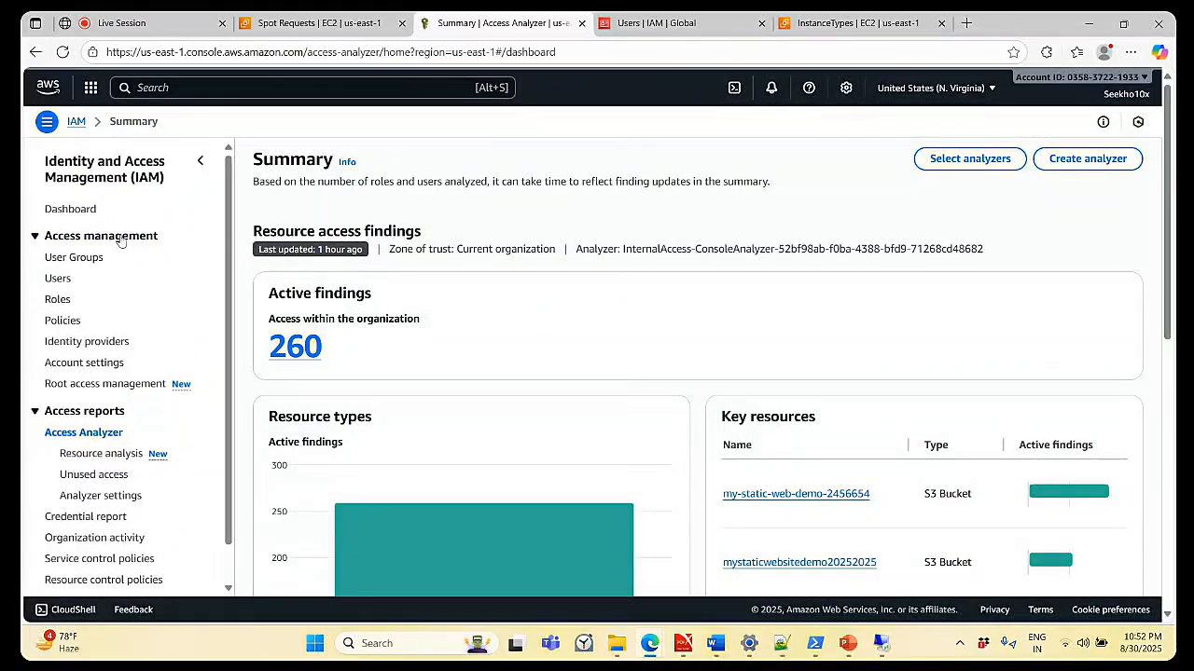
Go to the IAM dashboard and open IAM Identity Center from its related consoles
click(77, 122)
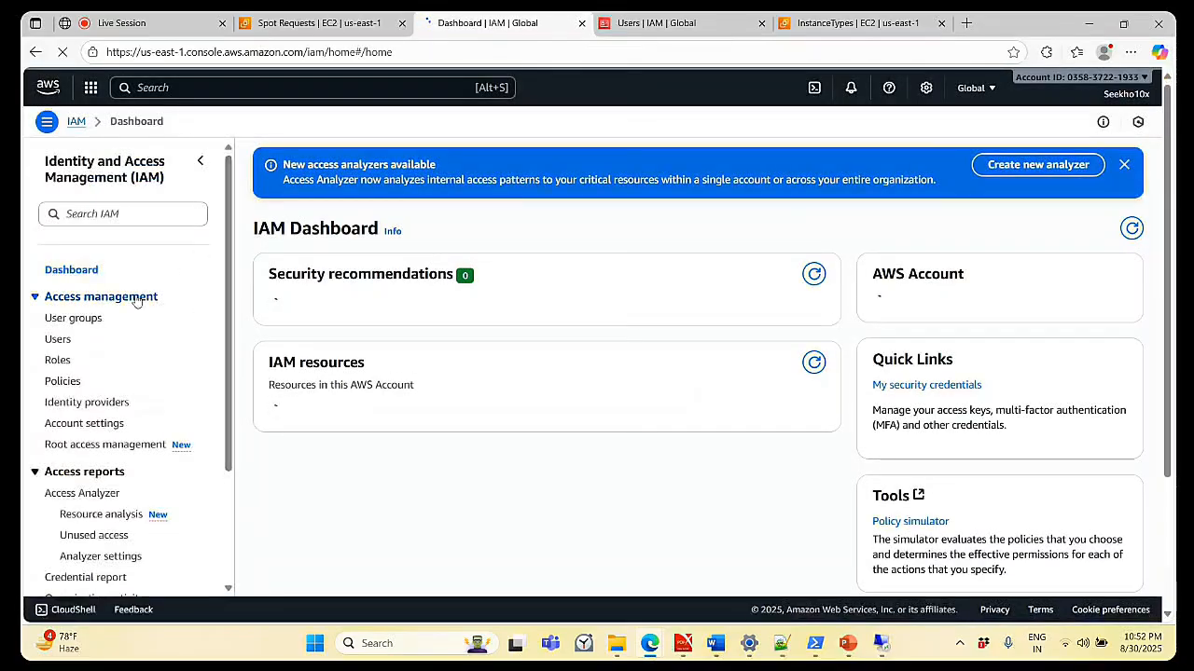
scroll(154, 324, down, 3)
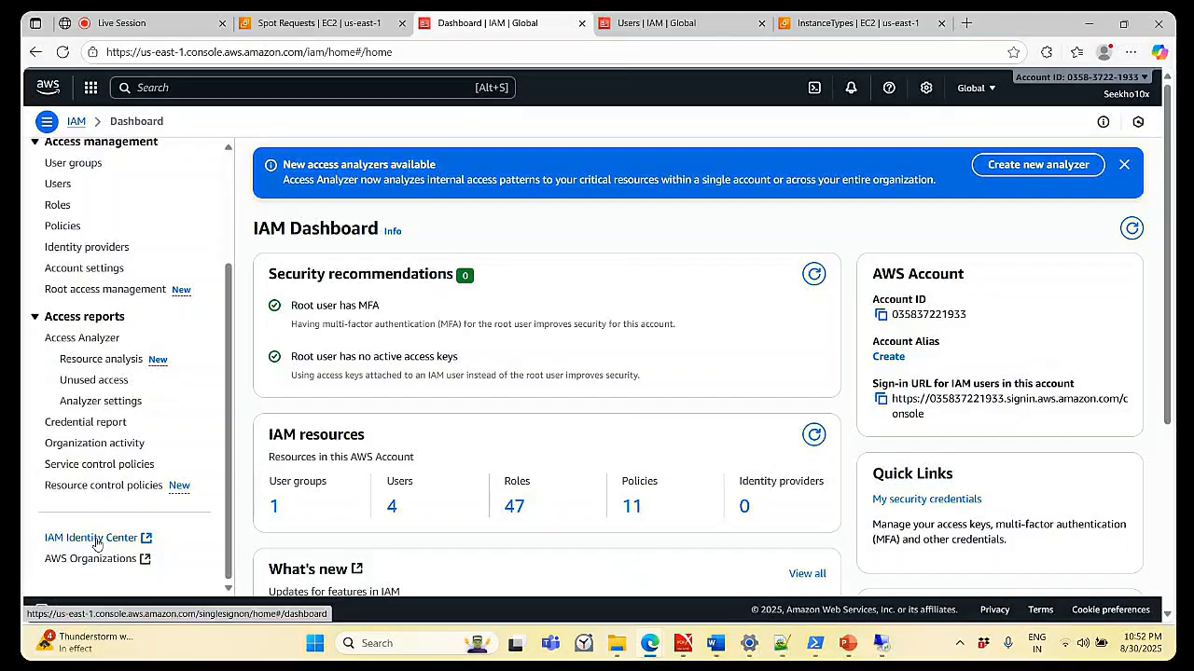
click(96, 541)
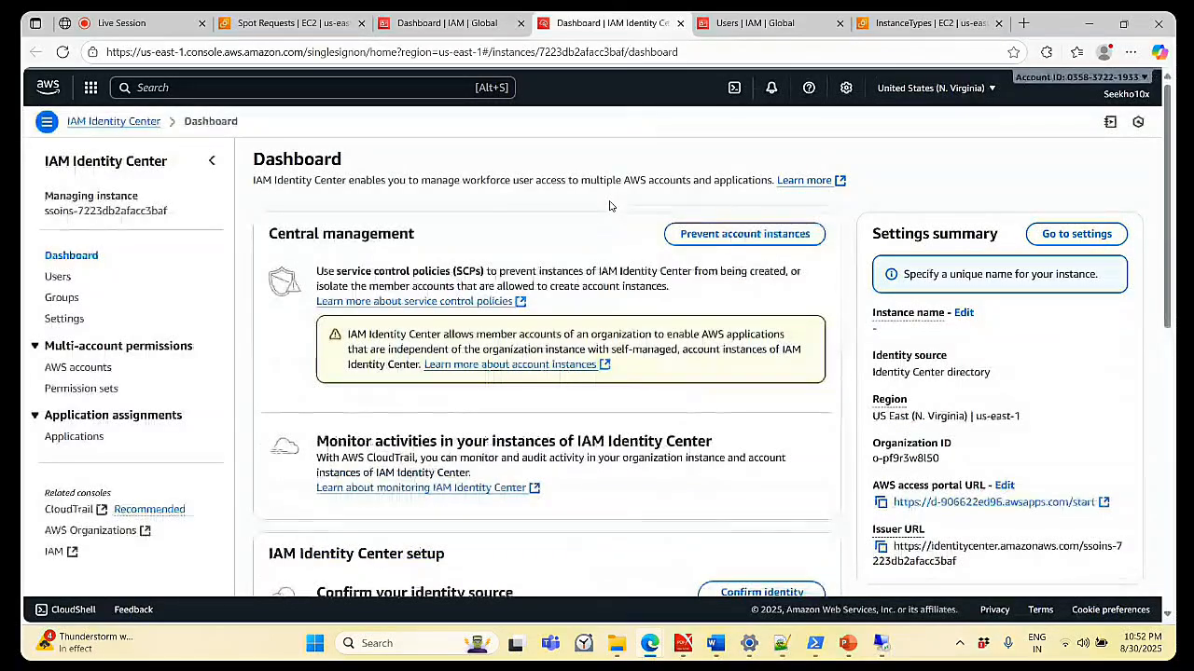
Open the Users list in the IAM console and the Users list in IAM Identity Center
click(472, 16)
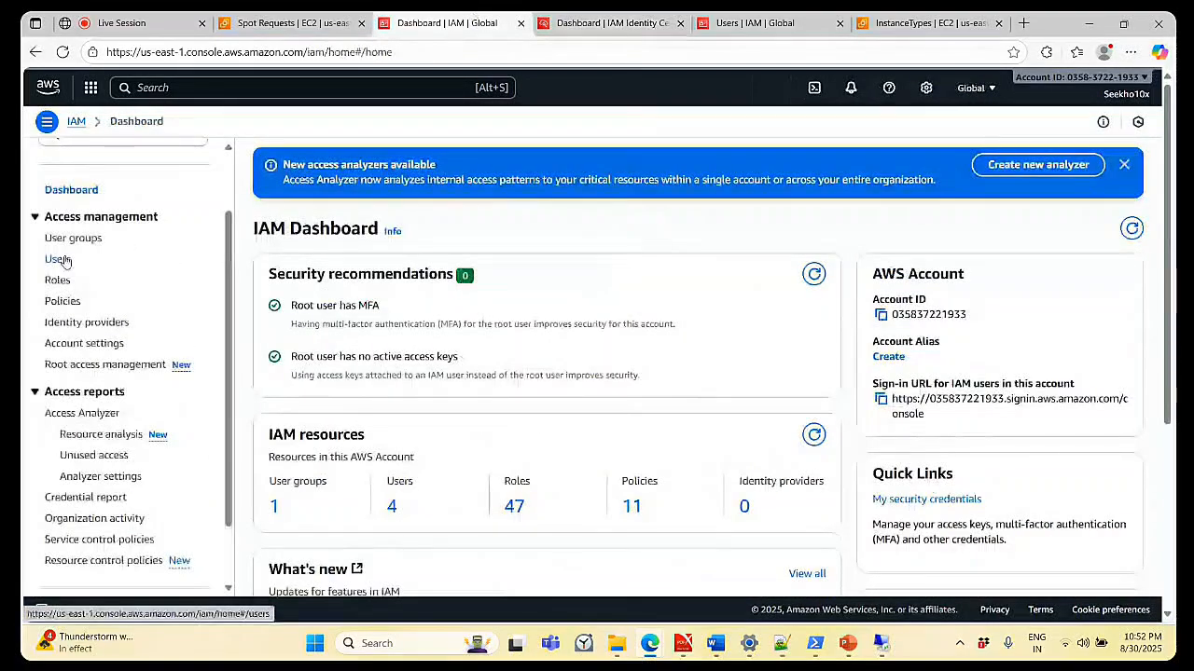
click(60, 260)
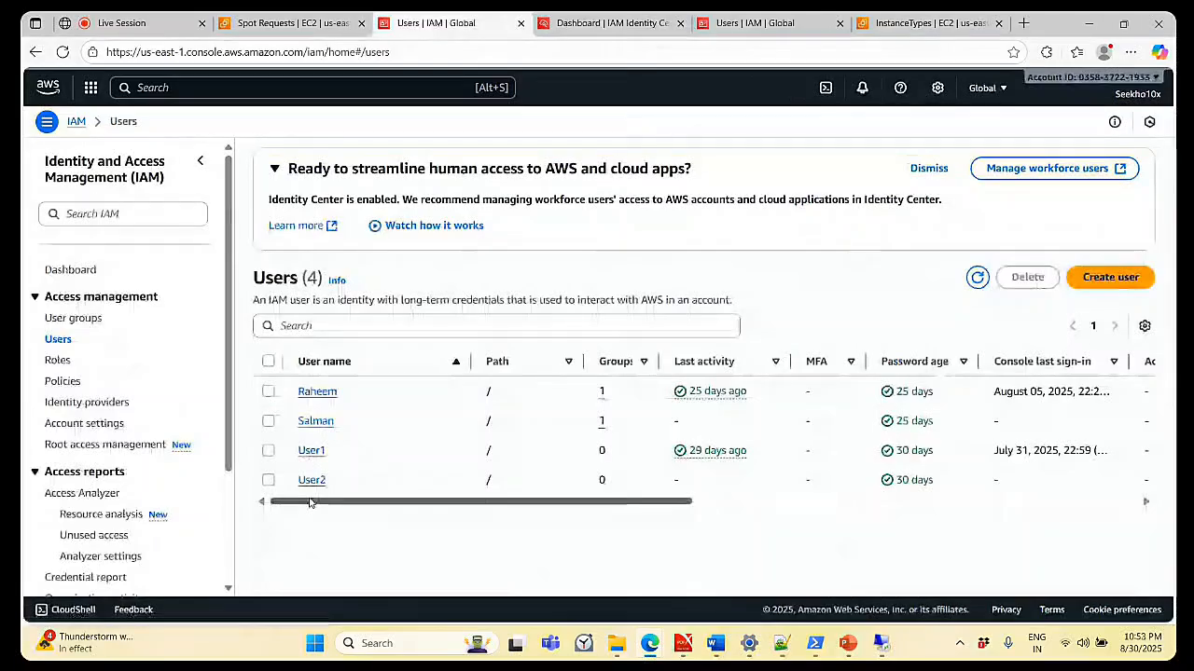
click(649, 25)
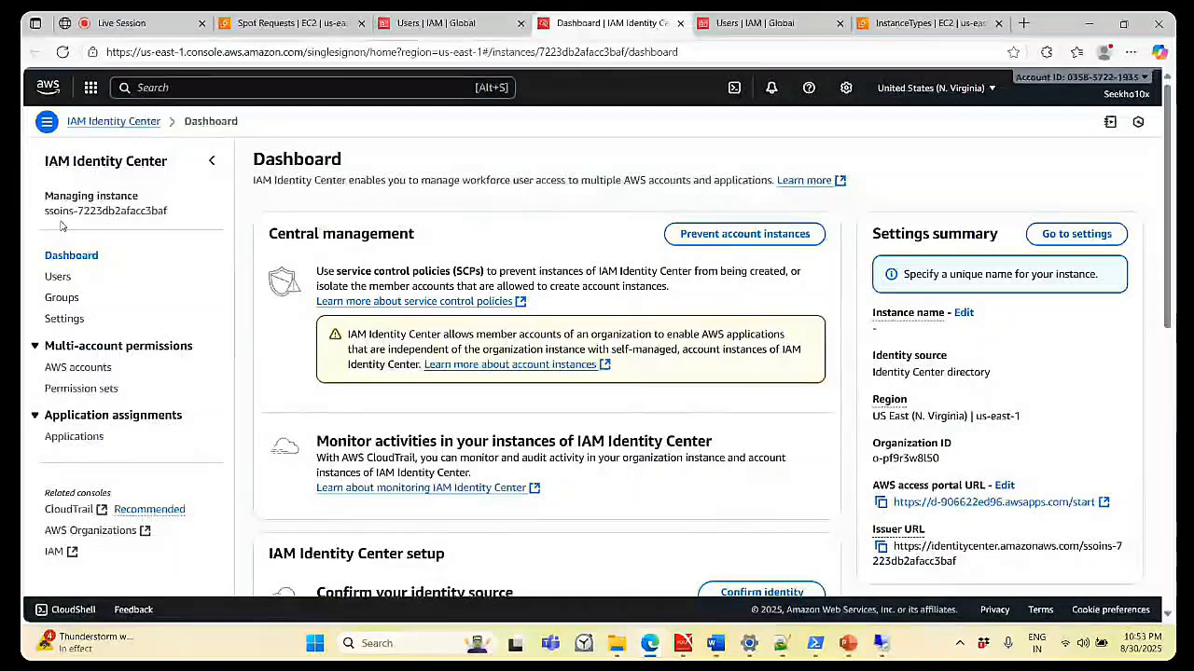
click(58, 277)
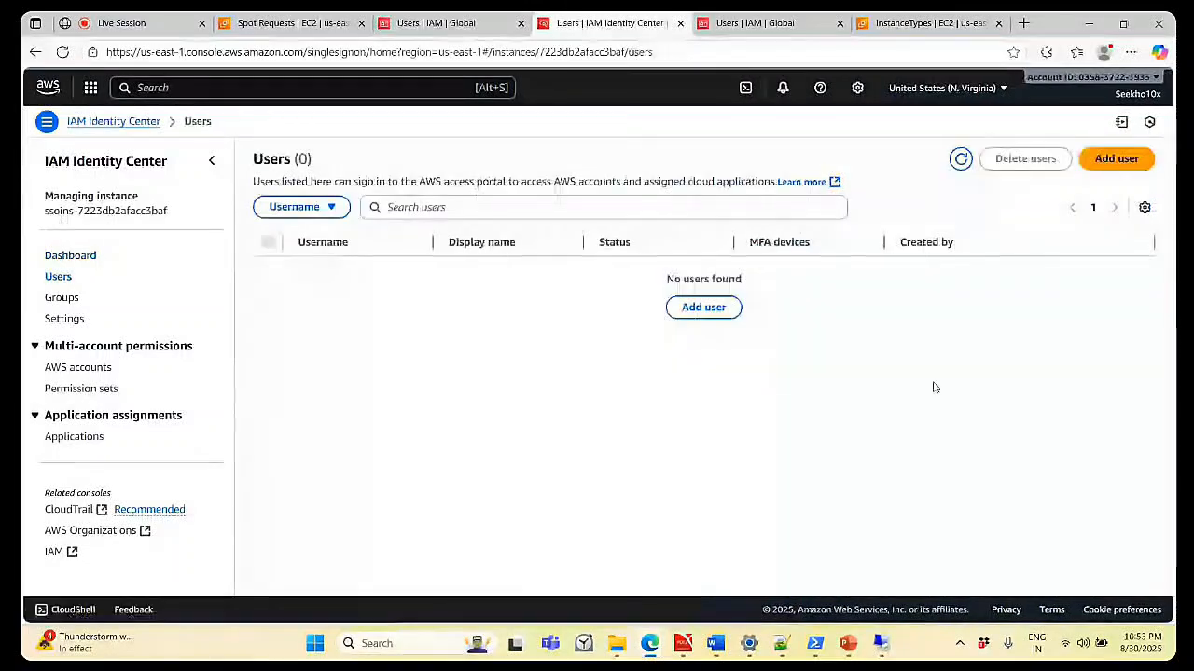
Compare the IAM console's users with the users in IAM Identity Center by alternating between both lists
click(431, 22)
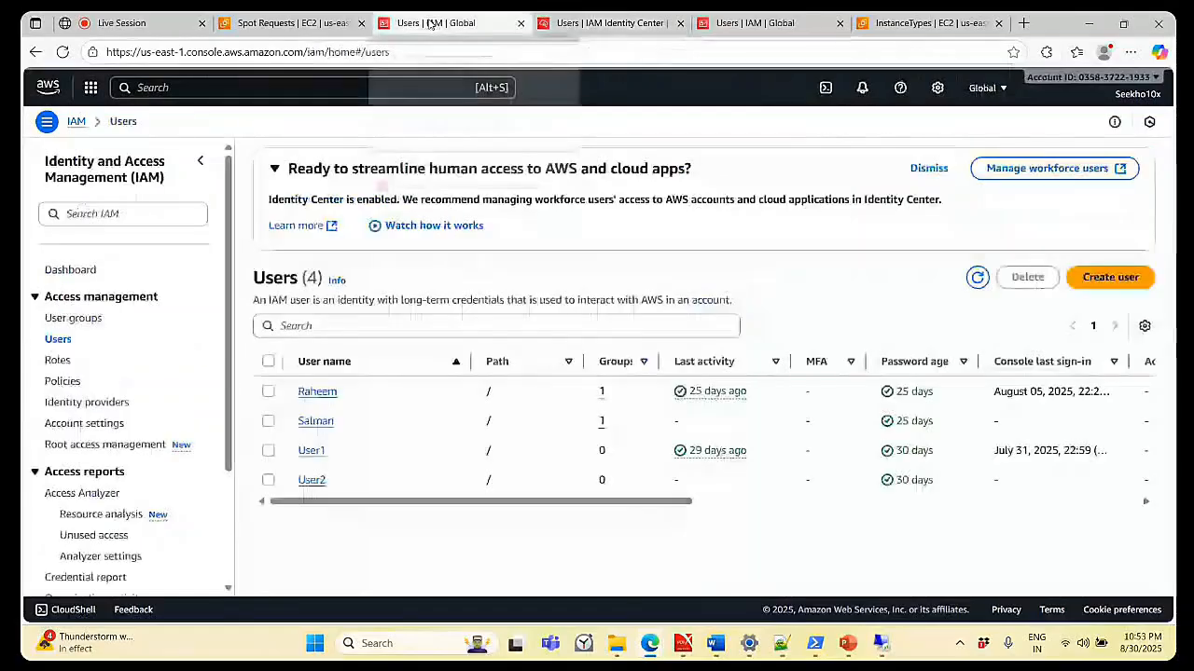
click(631, 22)
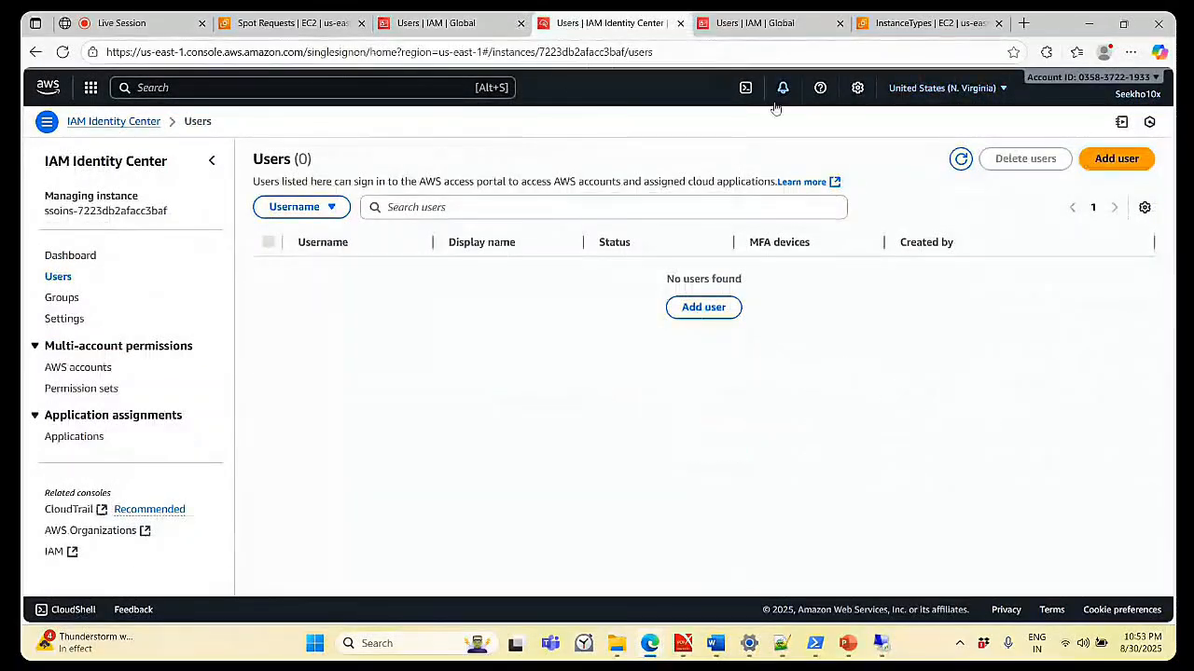
click(431, 23)
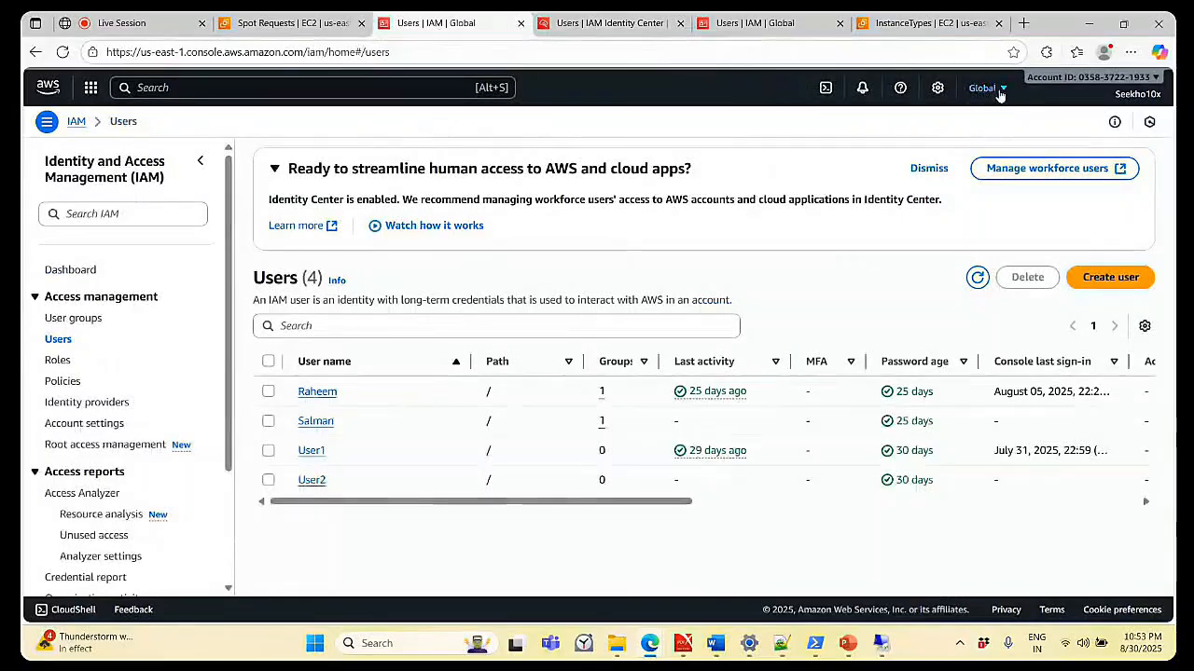
click(625, 25)
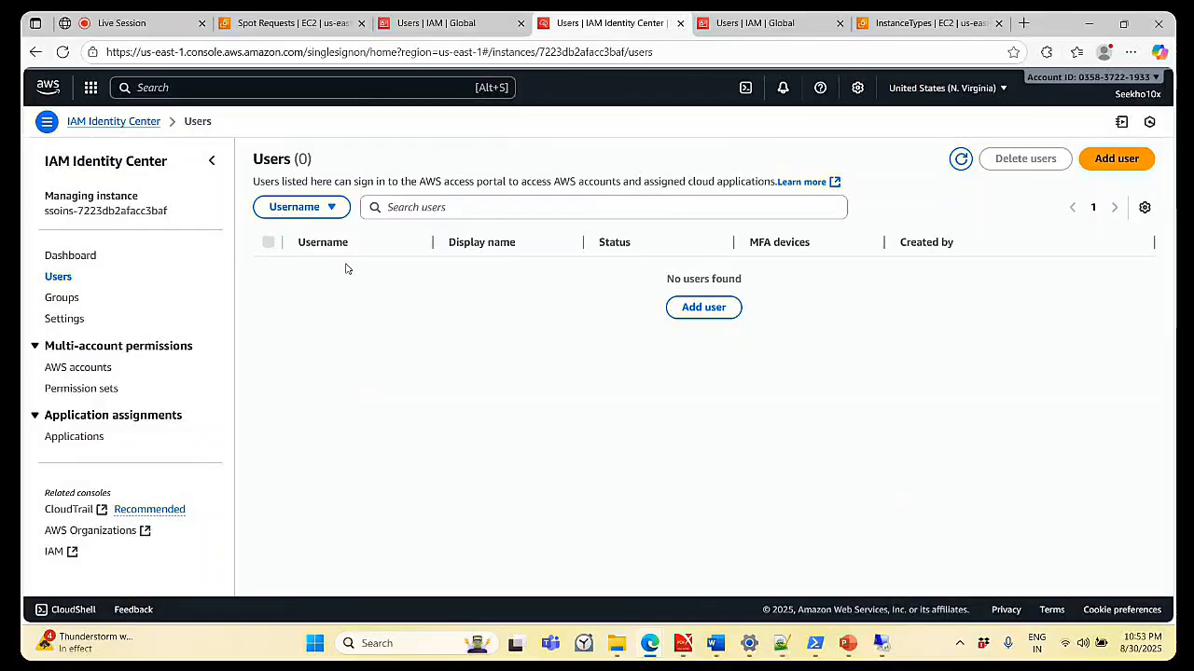
click(436, 22)
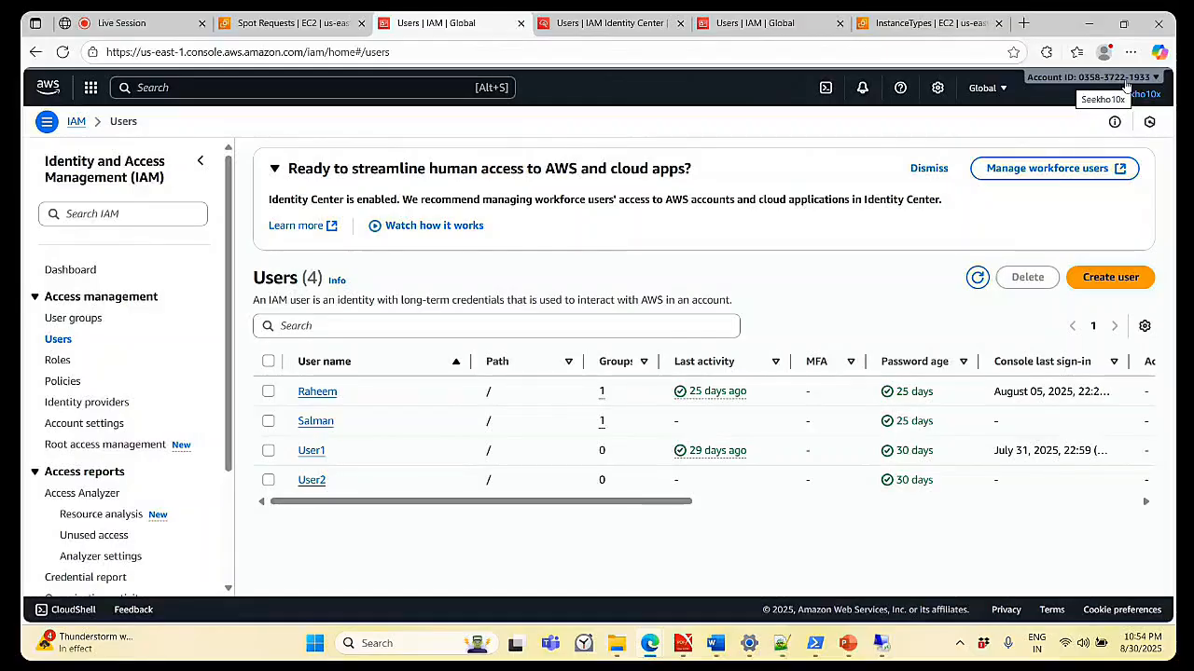
click(613, 28)
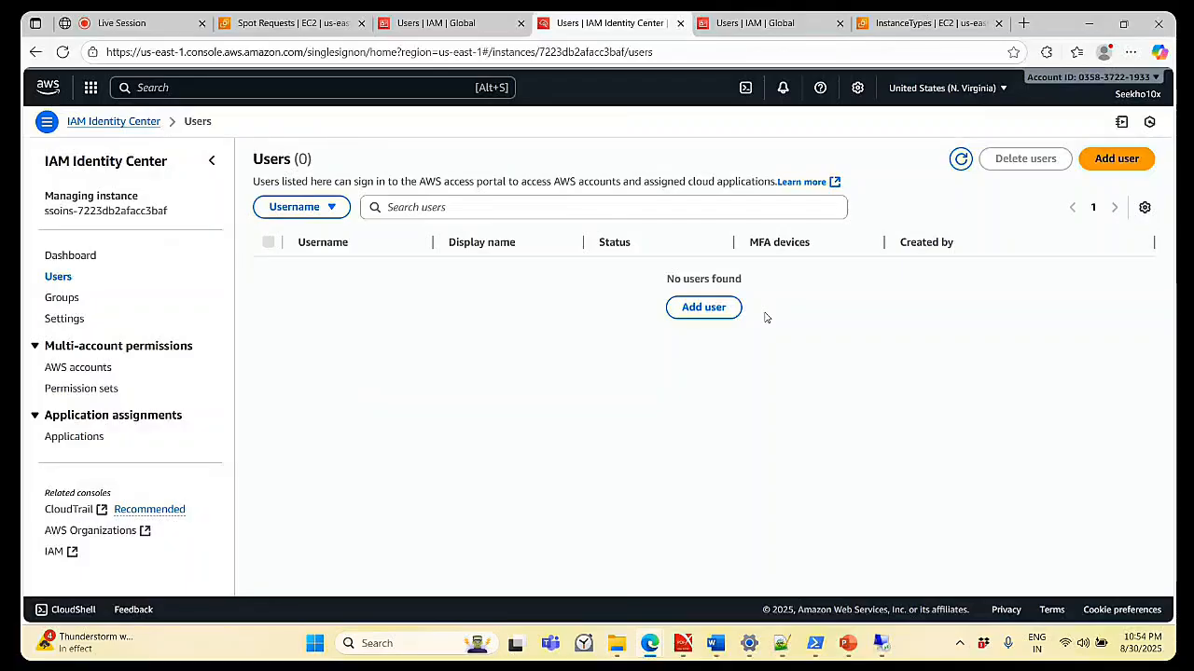
Duplicate the IAM Identity Center tab, search the services for "aws org" and open AWS Organizations in the copy
right_click(628, 21)
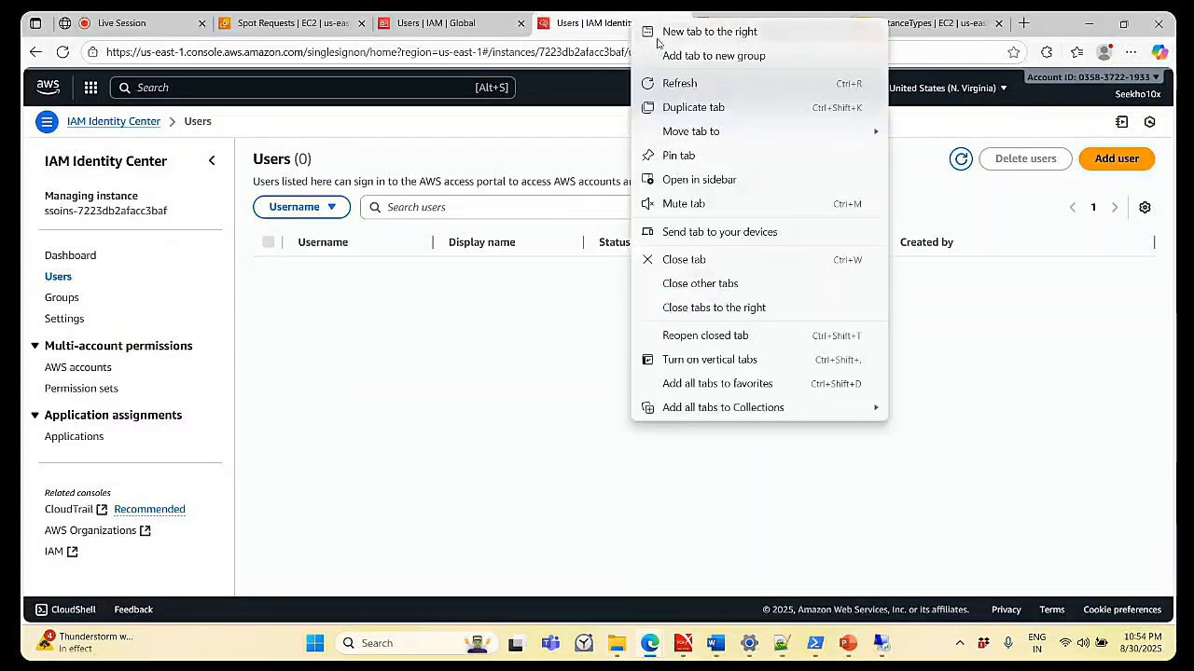
click(665, 107)
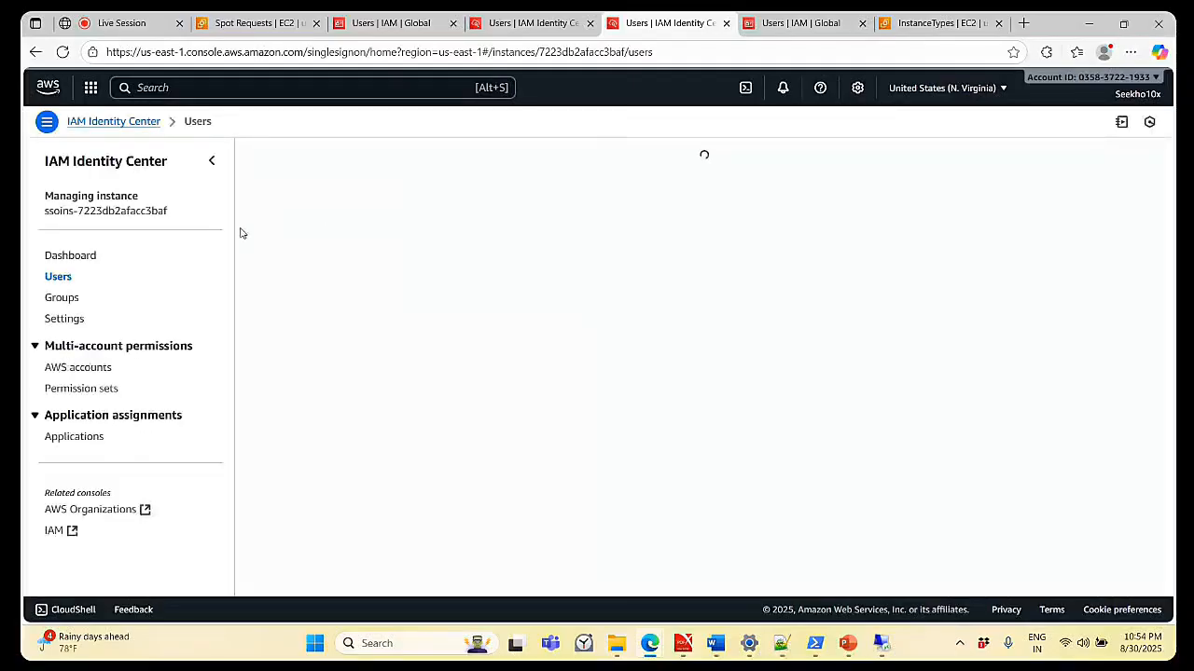
click(237, 87)
text(aw)
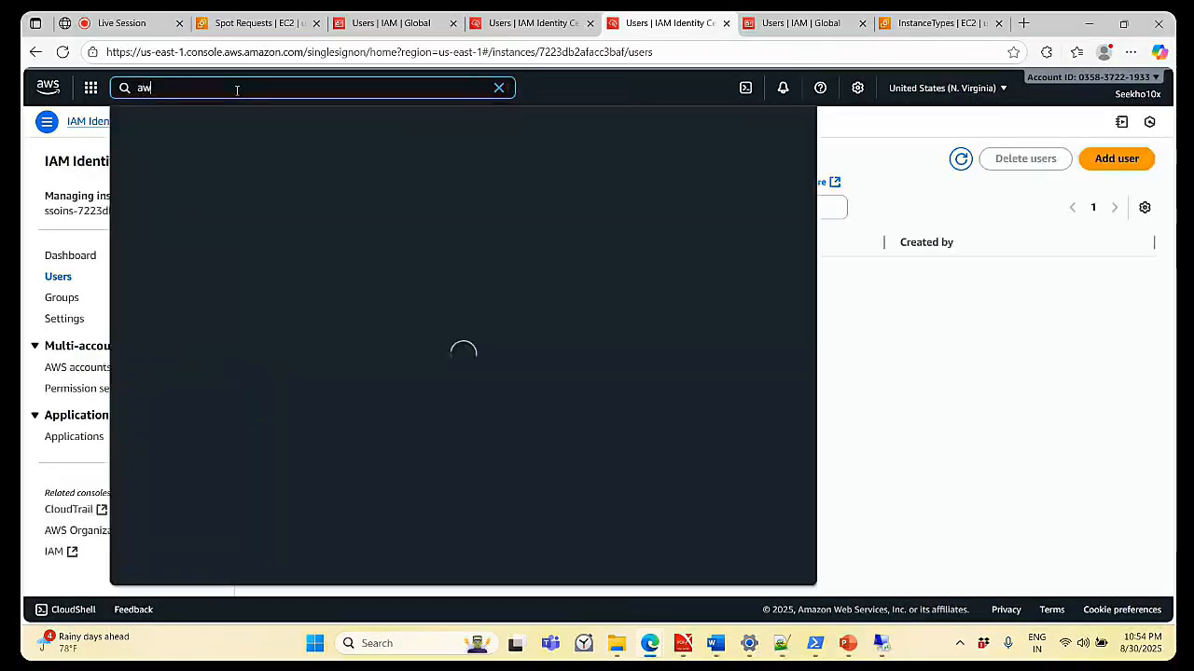
text(s org)
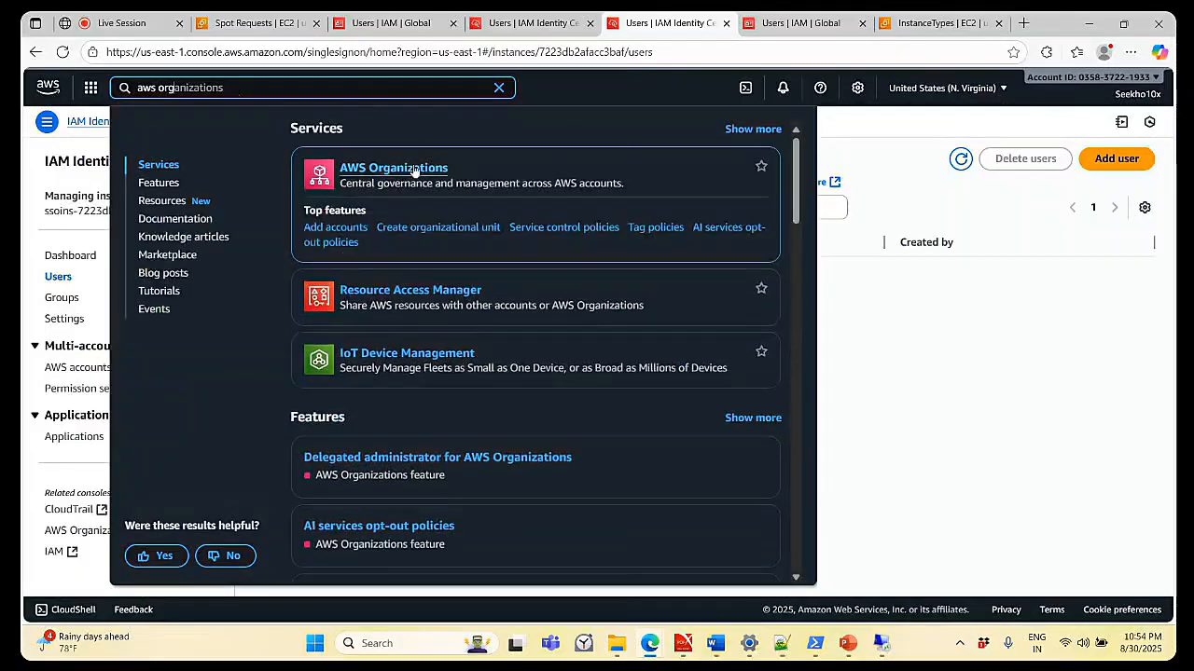
click(415, 169)
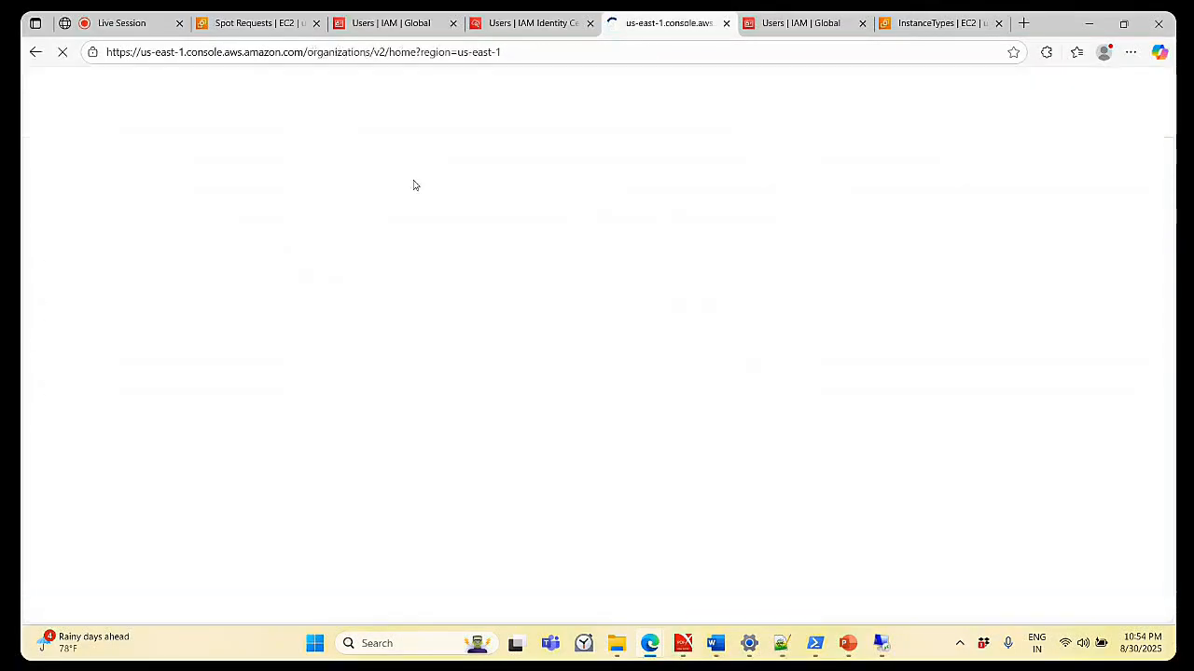
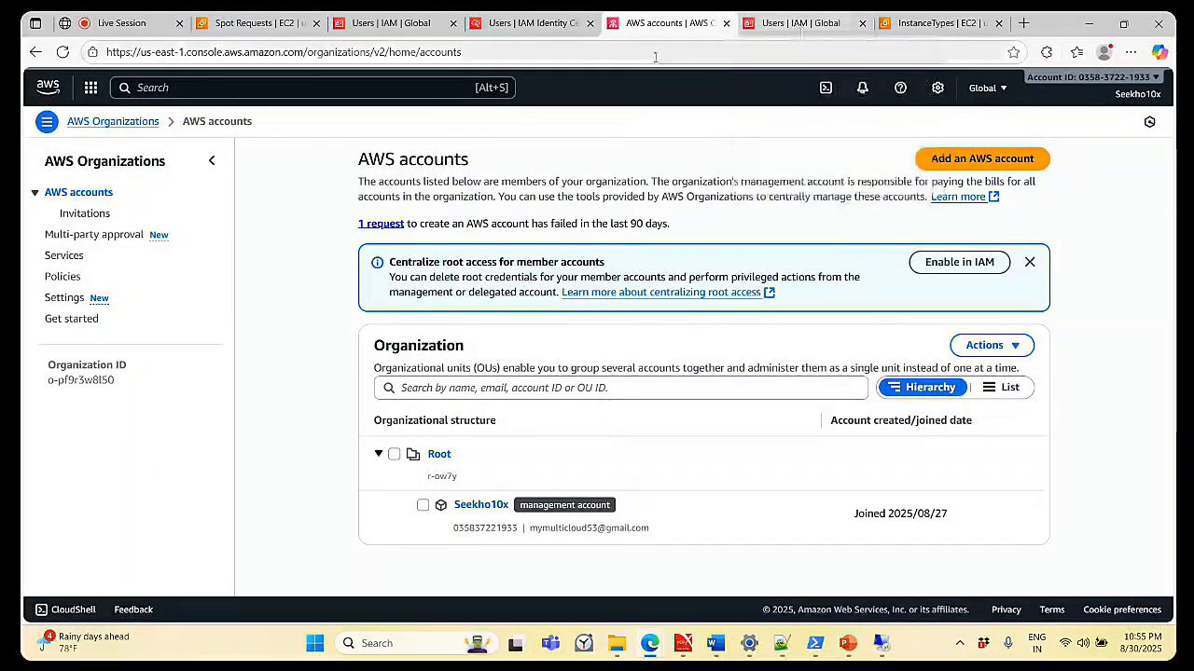
Compare the IAM Identity Center users, the IAM users and the AWS Organizations accounts by switching between their tabs
click(514, 26)
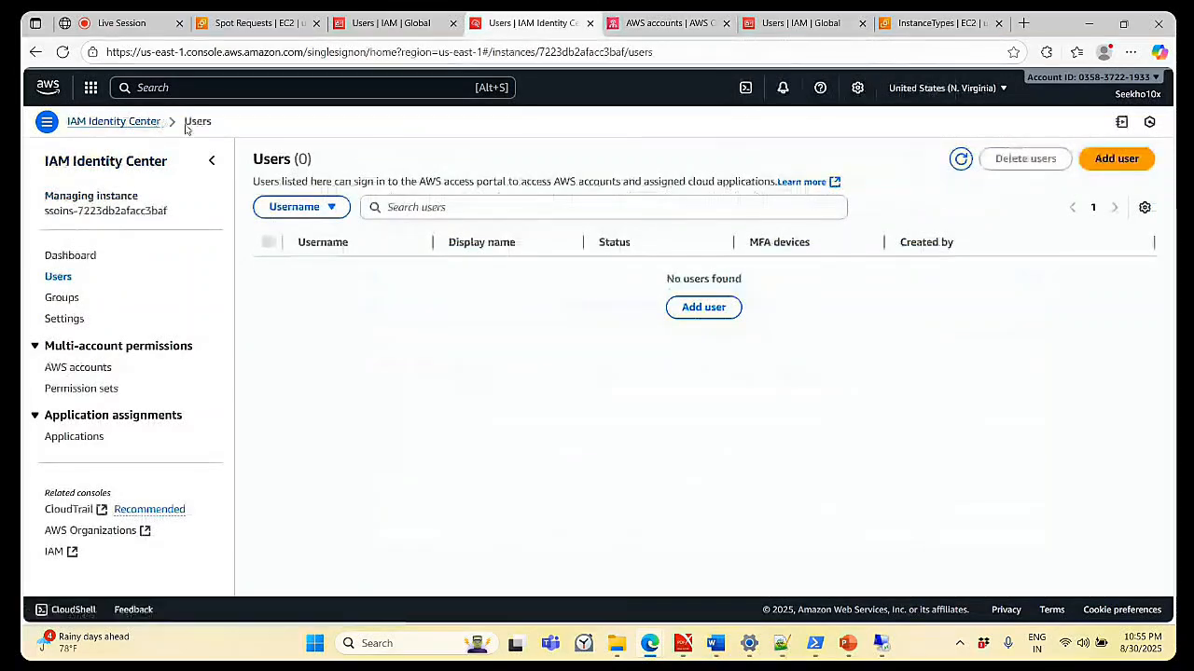
click(797, 26)
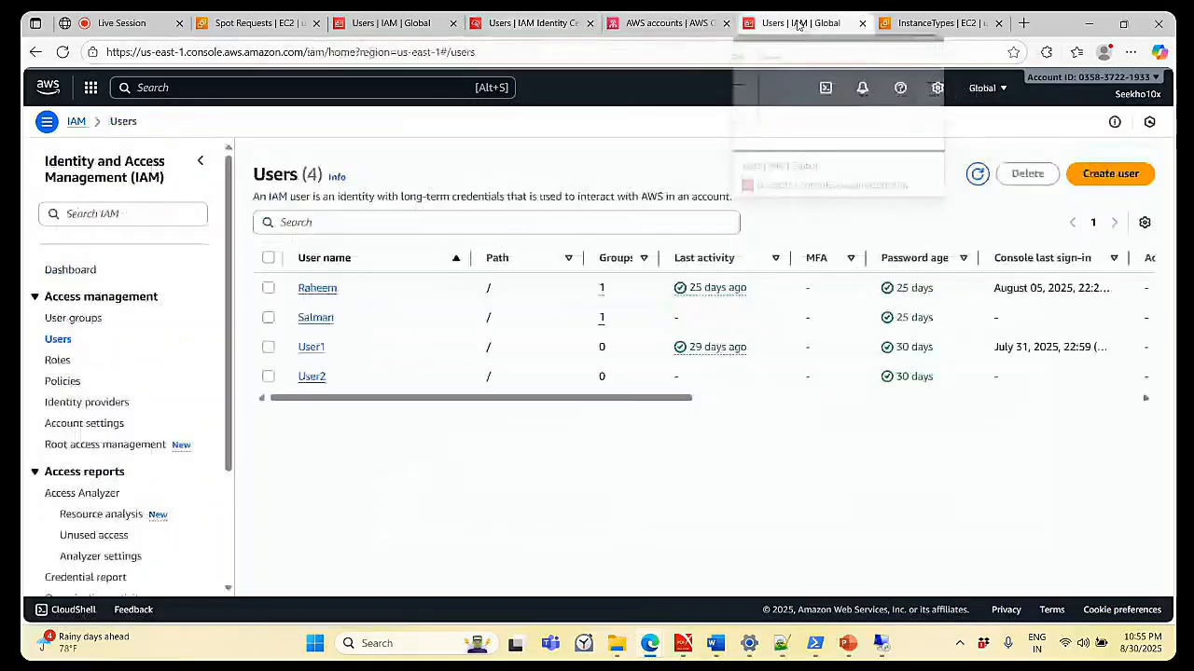
click(664, 26)
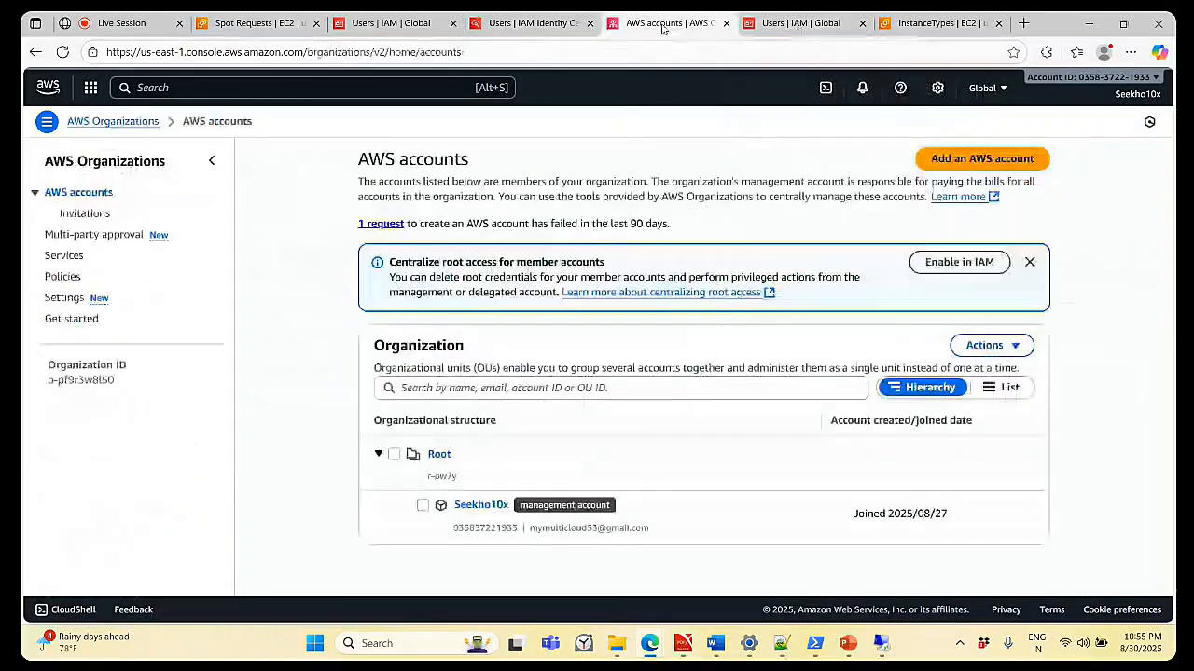
click(531, 23)
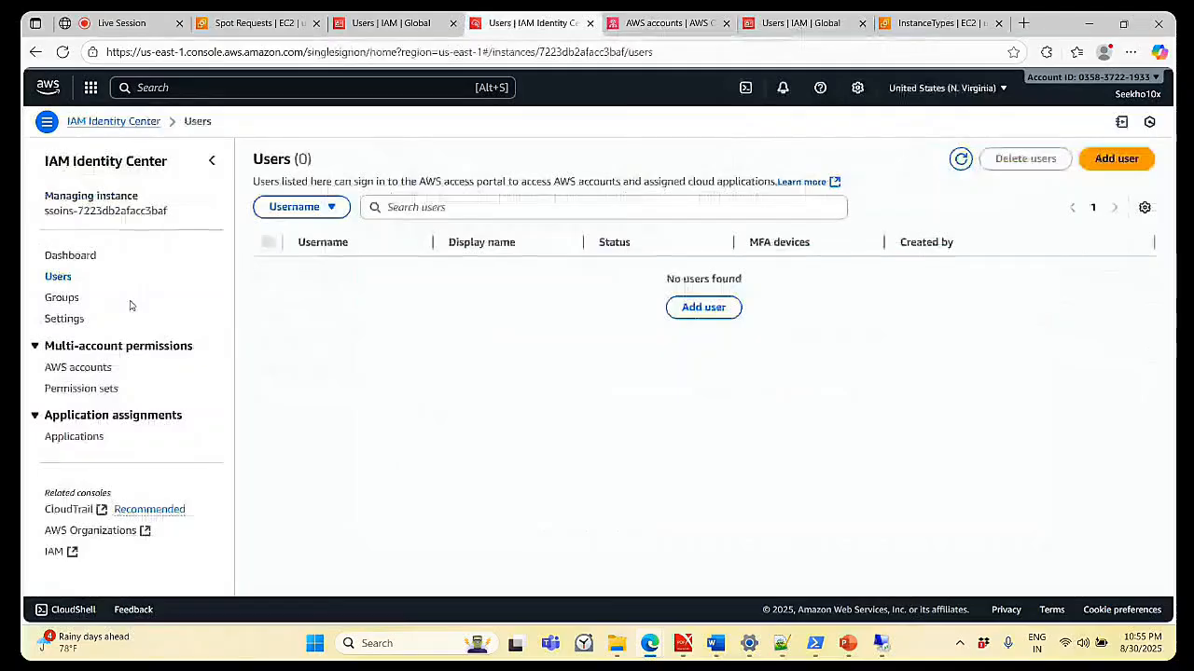
Open the IAM Identity Center dashboard and highlight "service control policies (SCPs)" in the Central management section
click(71, 255)
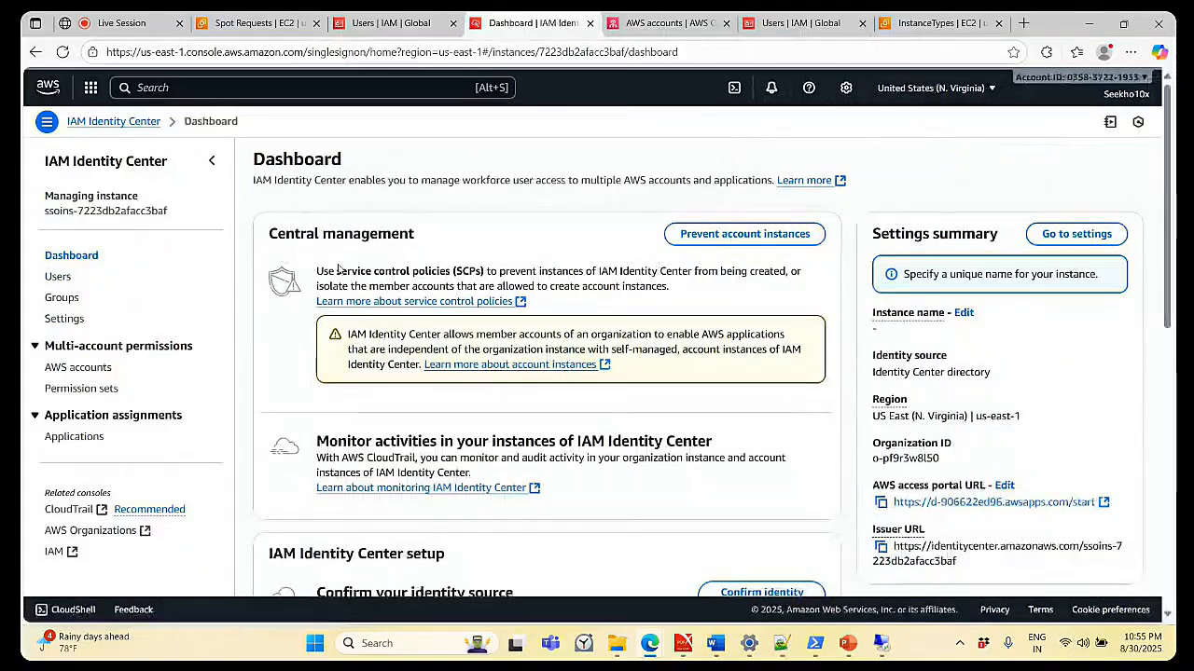
drag(337, 270, 485, 272)
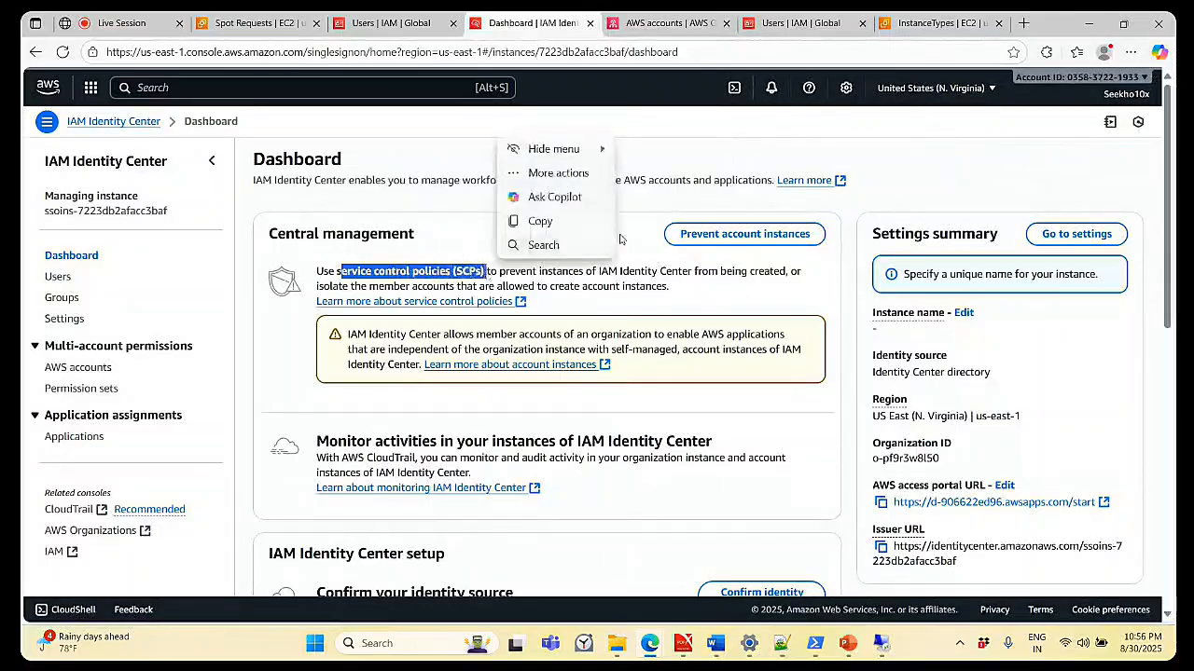
click(652, 224)
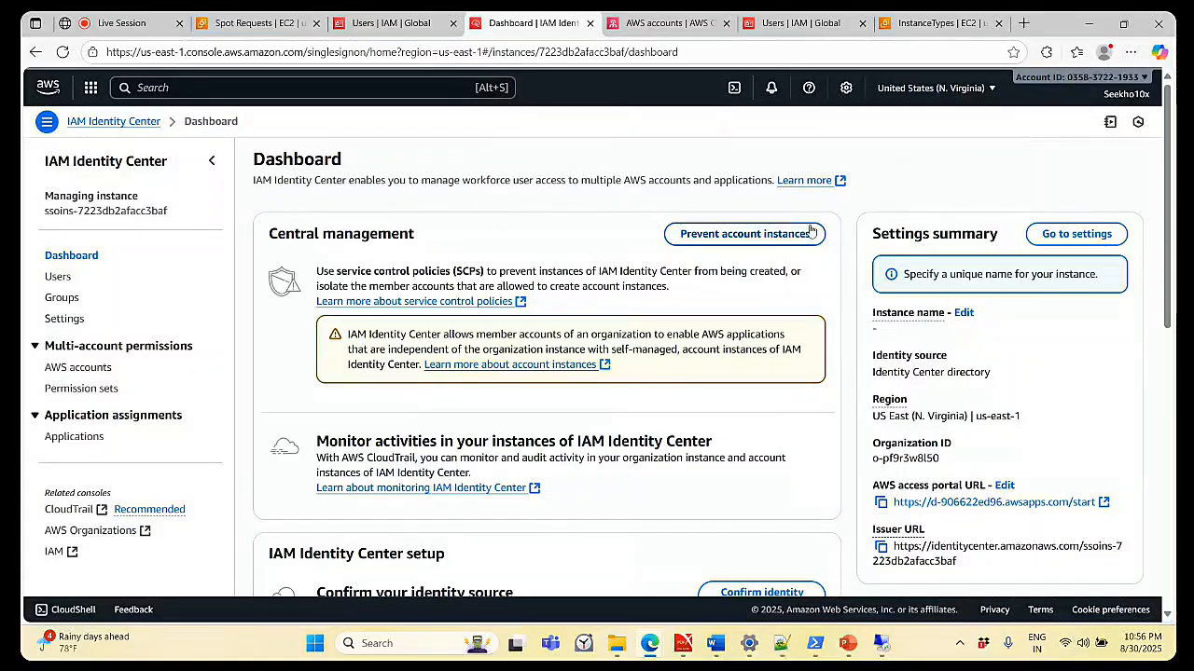
View the SCP for preventing account instances, follow its AWS Organizations dashboard link and close the old AWS accounts tab
click(779, 241)
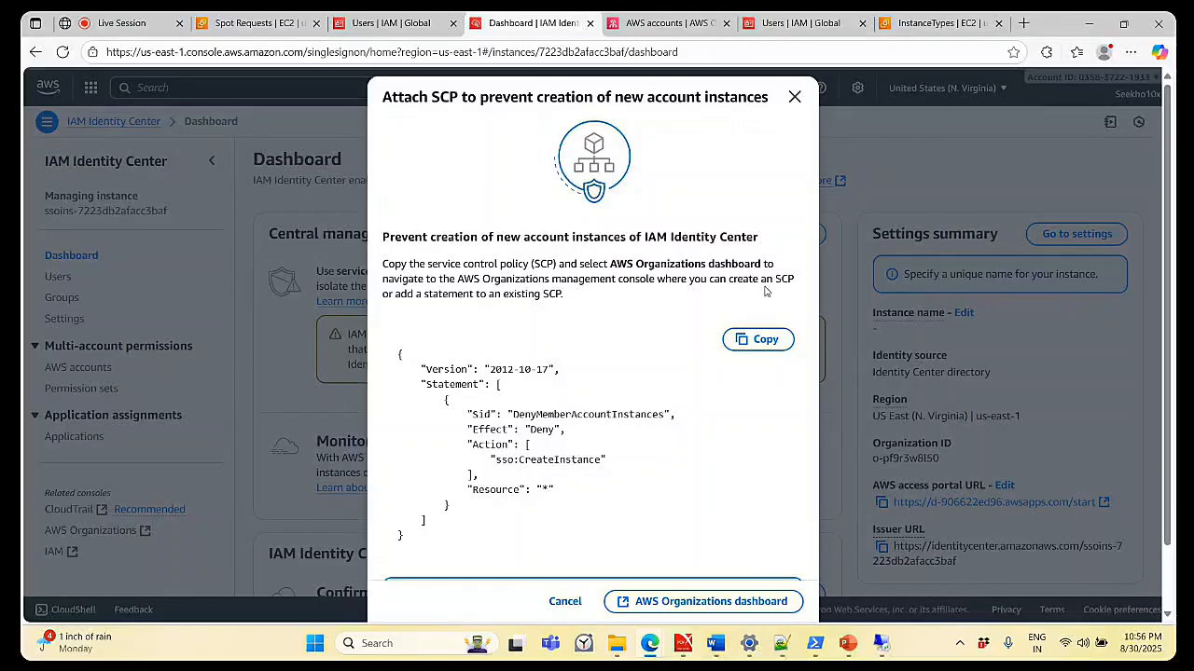
click(710, 601)
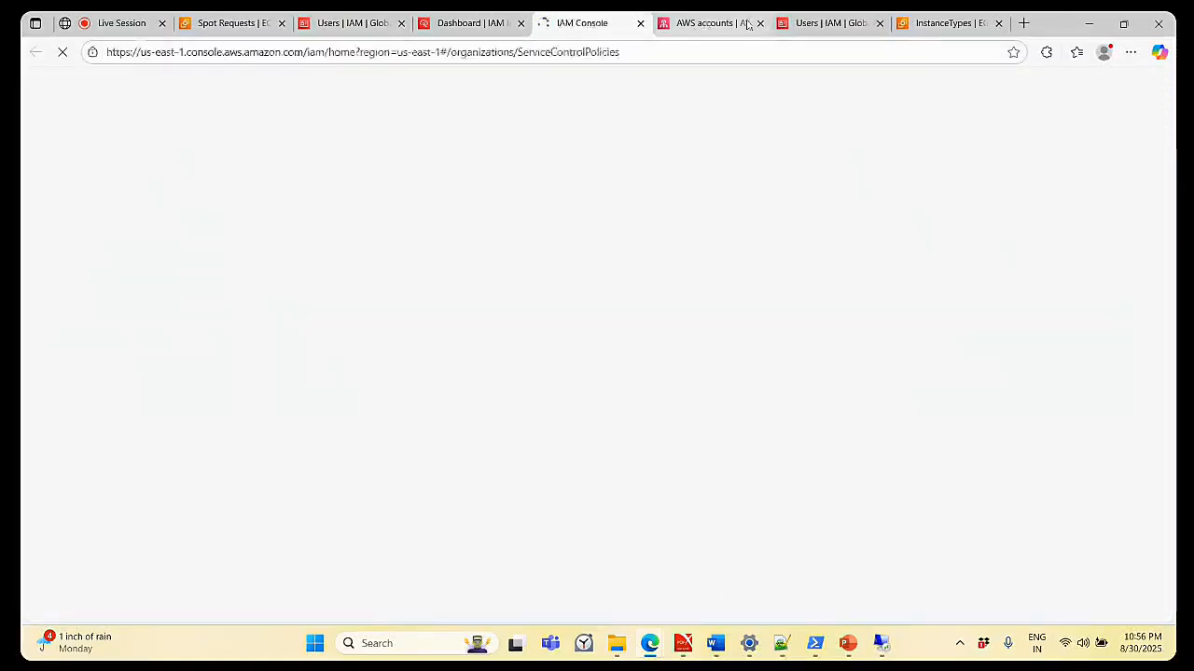
click(760, 24)
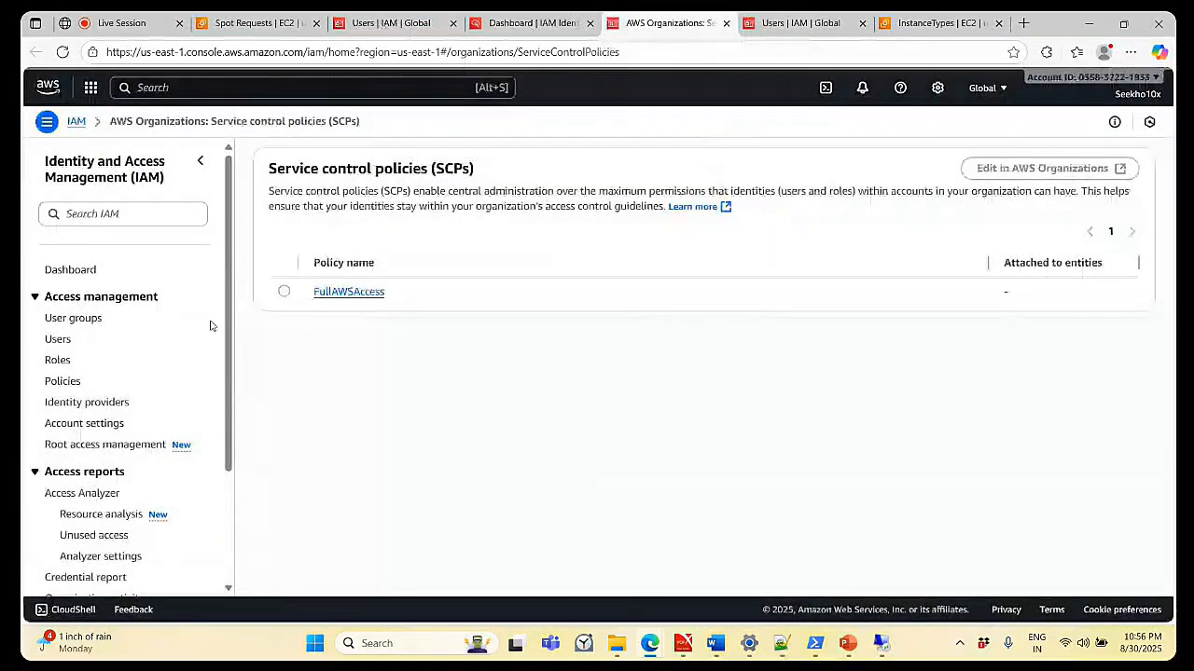
scroll(210, 326, down, 3)
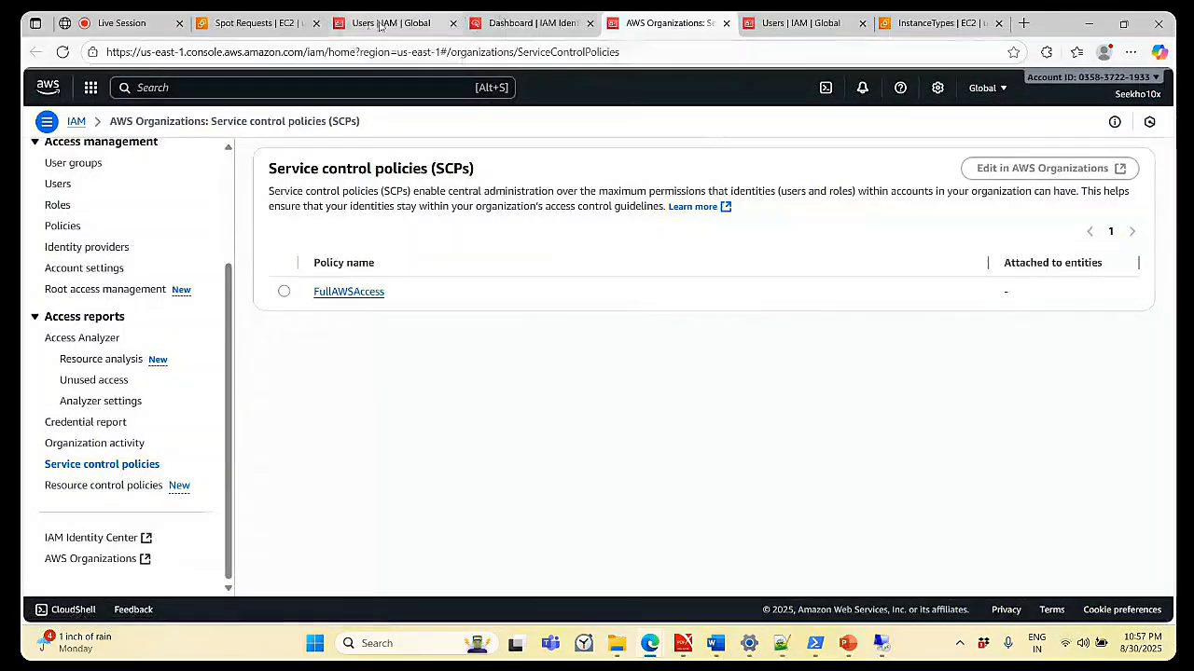
Open Service control policies from the original IAM Users tab and compare it with the newly opened SCP page
click(378, 25)
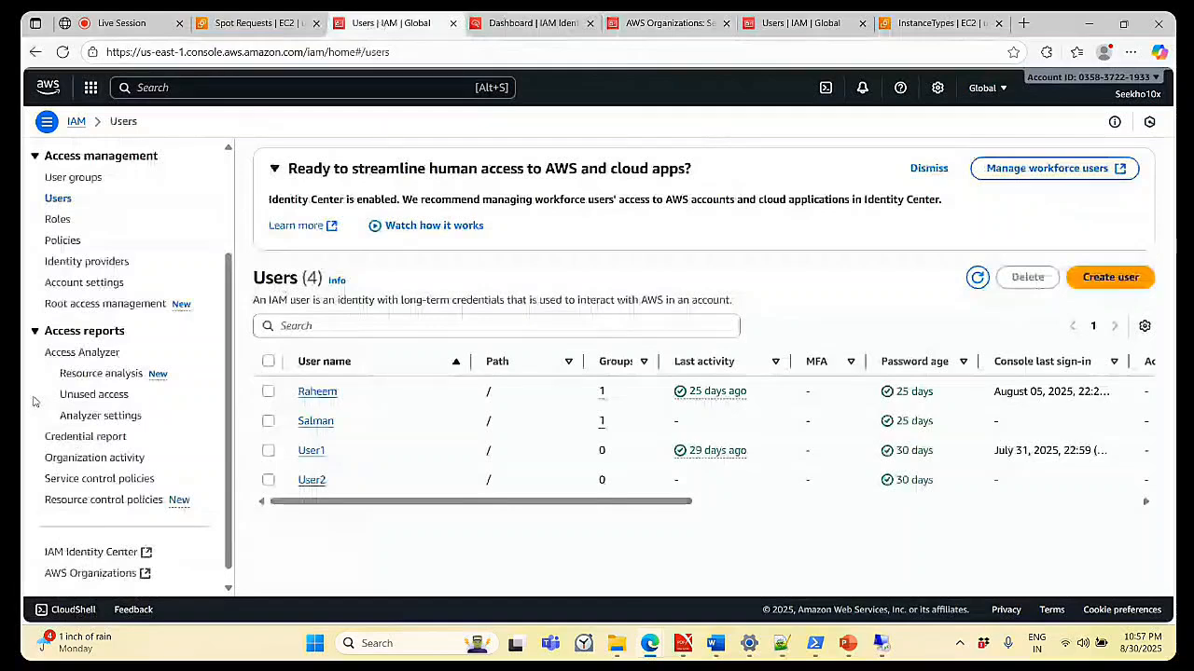
click(110, 478)
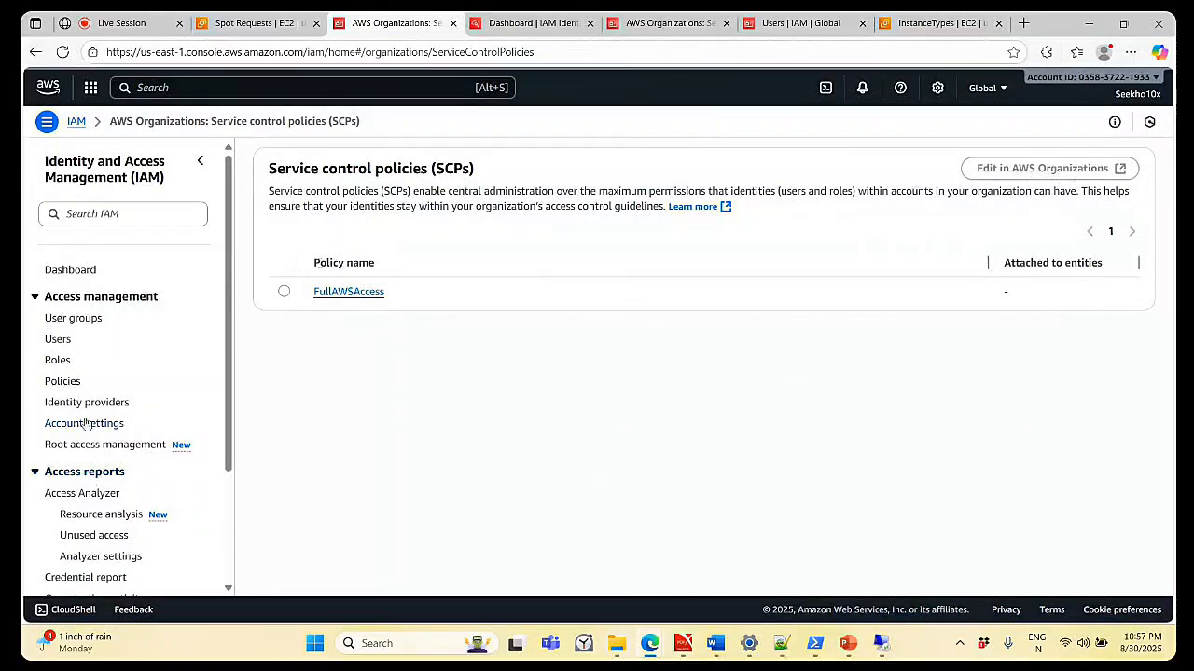
click(663, 22)
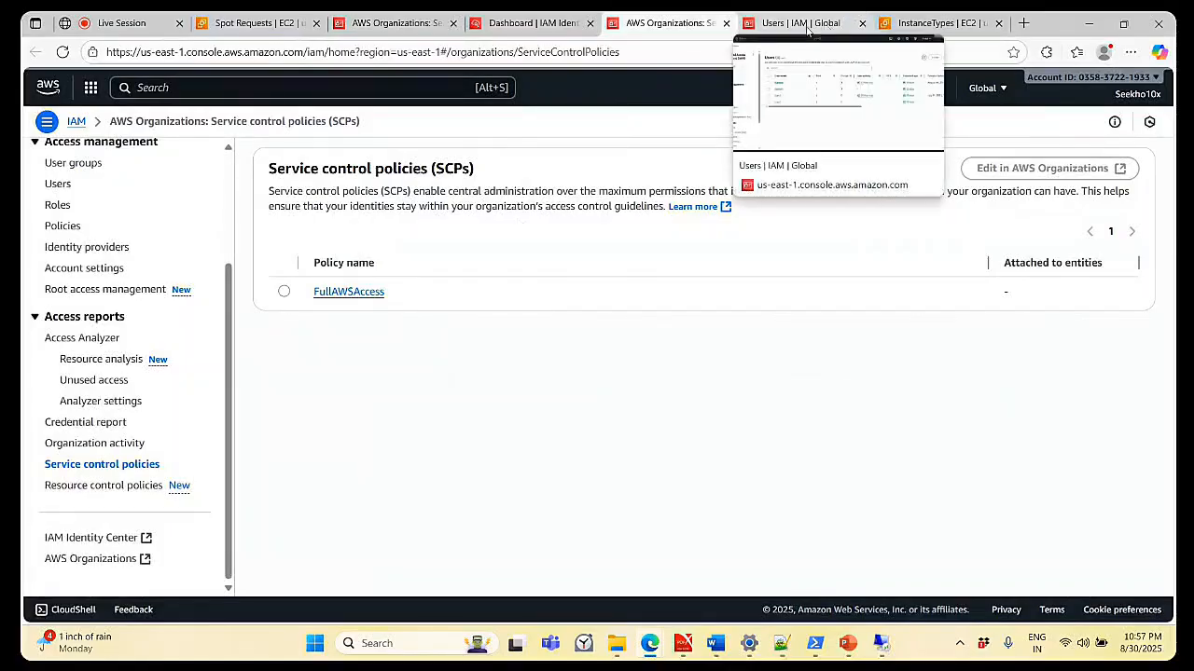
scroll(149, 434, up, 3)
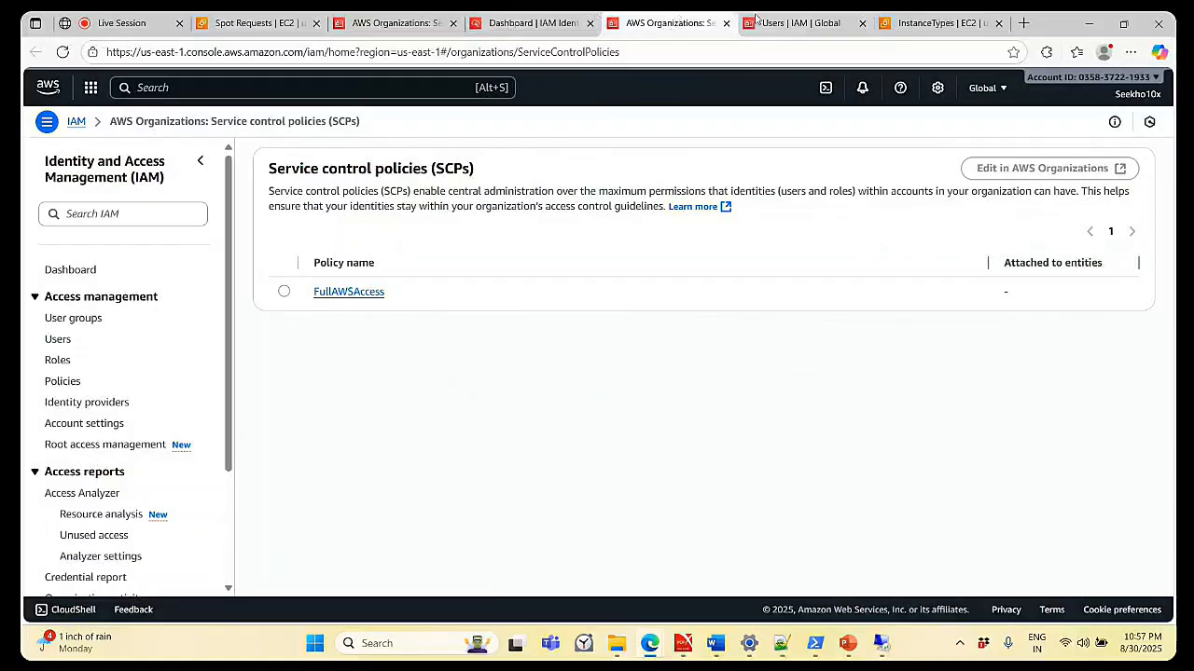
Close the newly opened SCP tab, search the services for "orgs" from the remaining IAM Users tab and open AWS Organizations
click(726, 23)
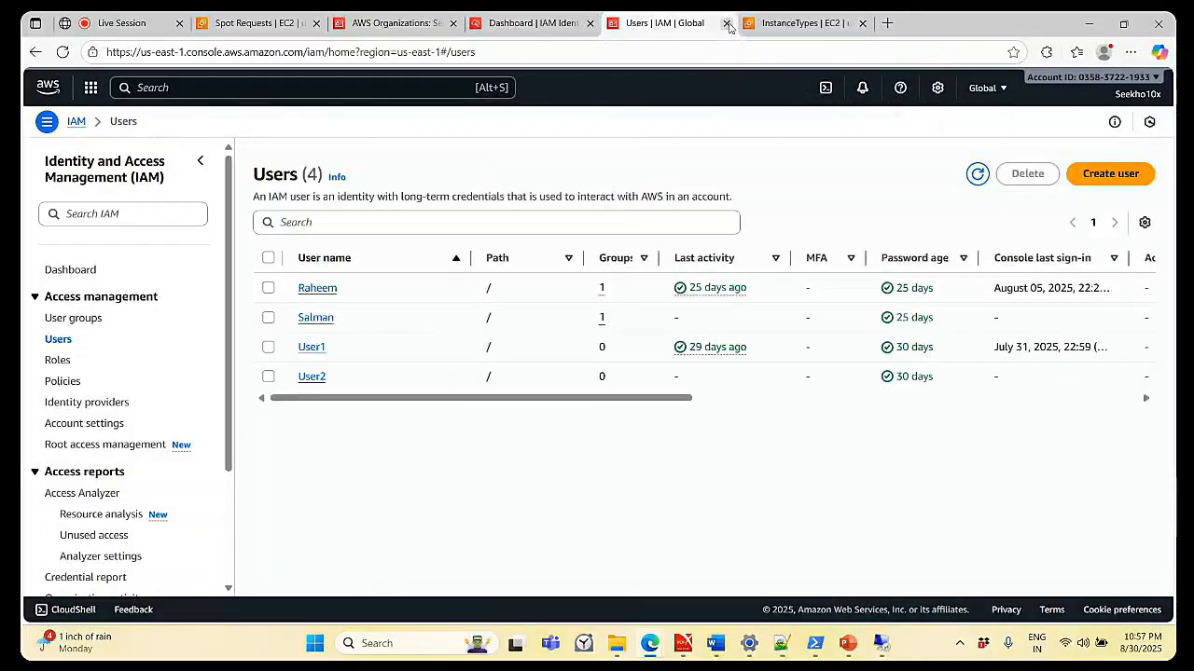
click(540, 25)
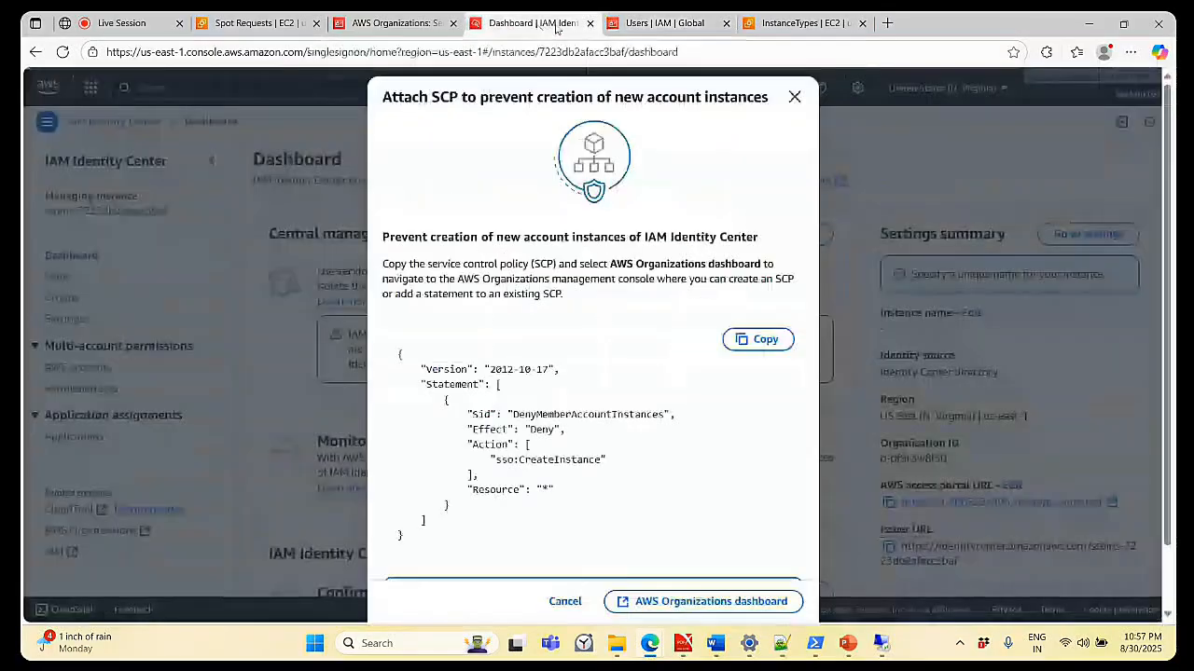
click(620, 22)
click(300, 86)
text(o)
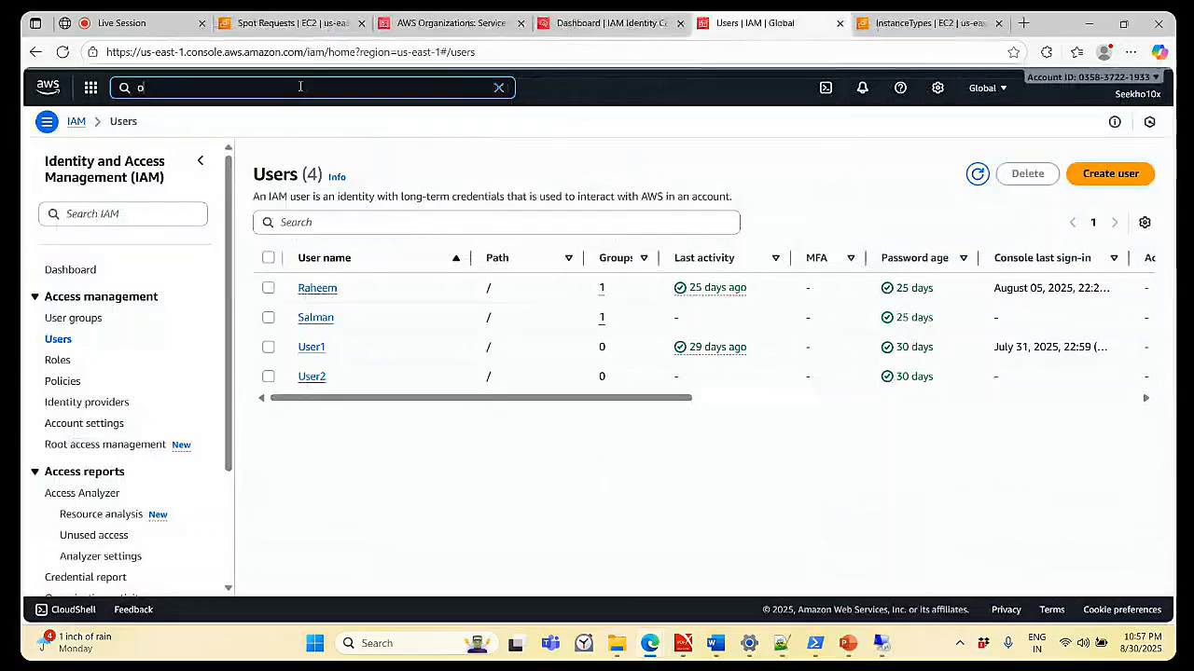
text(rgs)
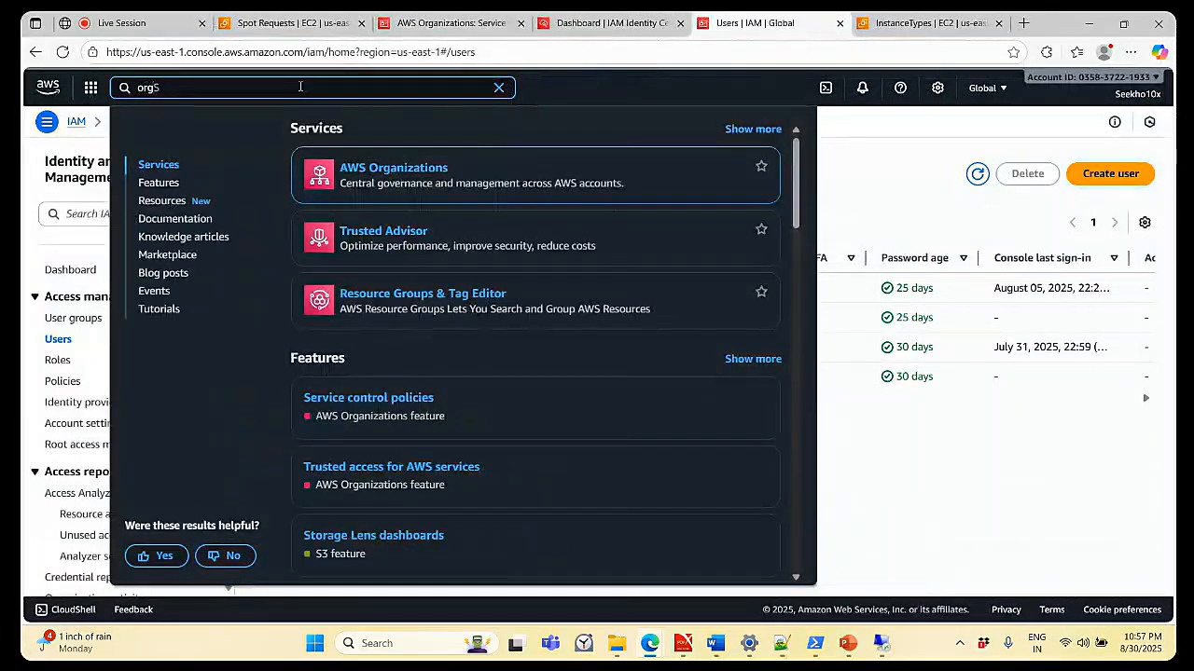
click(423, 171)
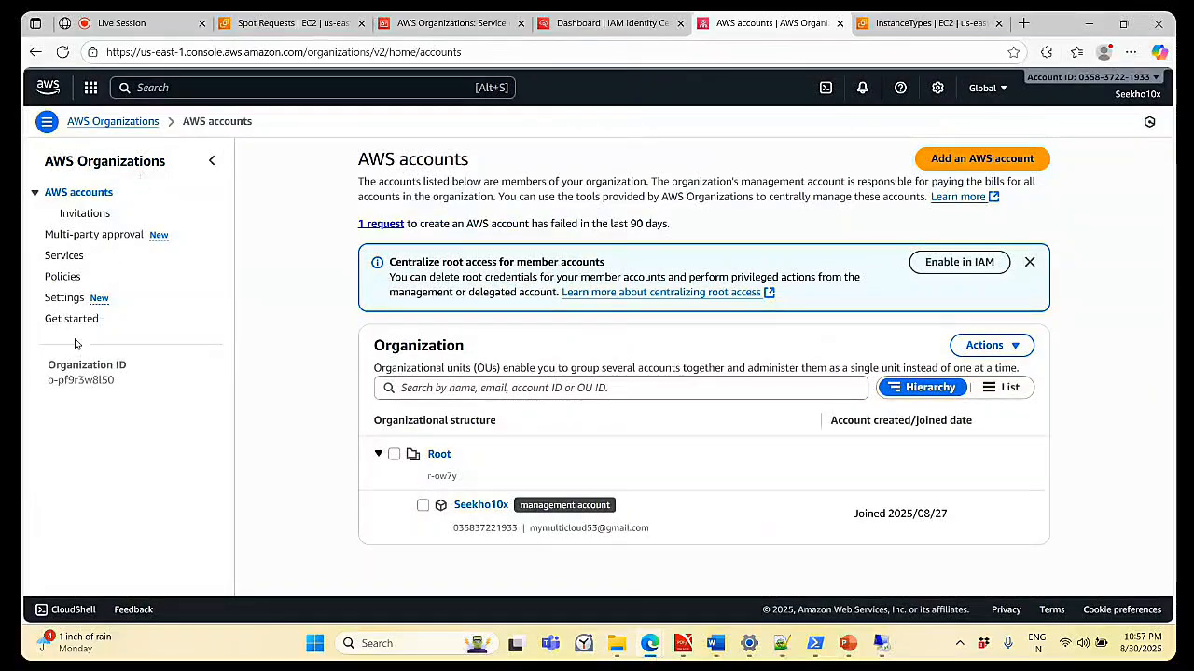
Open the Service control policies type from the organization's policies and enable service control policies
click(62, 277)
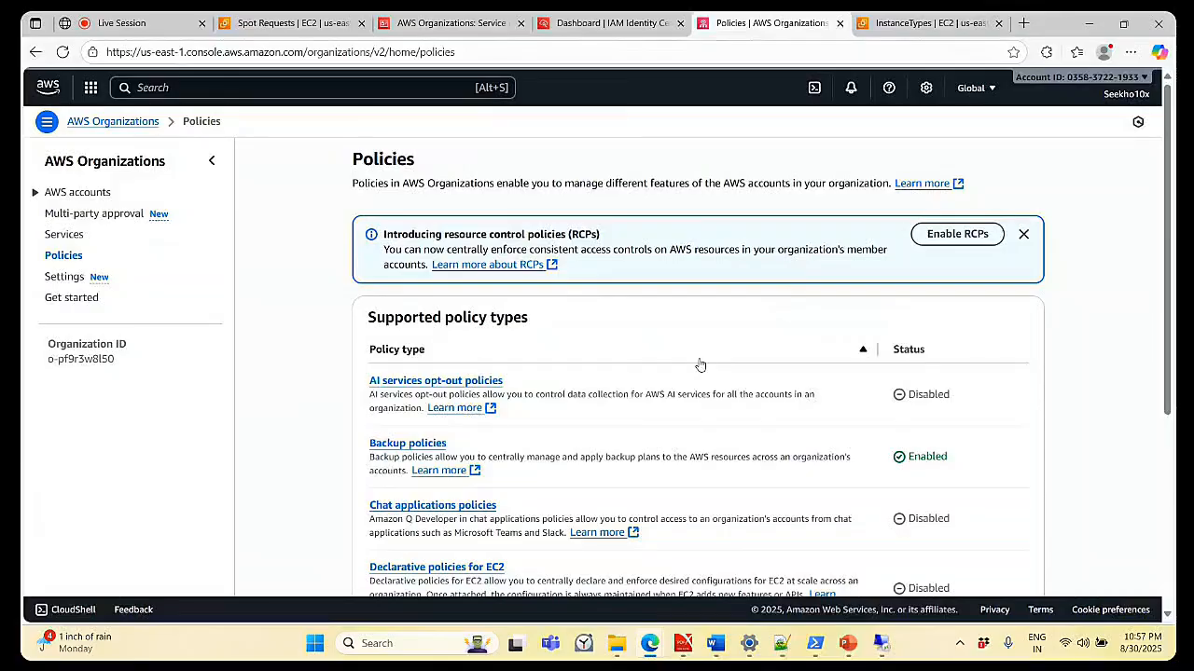
scroll(700, 364, down, 1)
scroll(700, 365, down, 1)
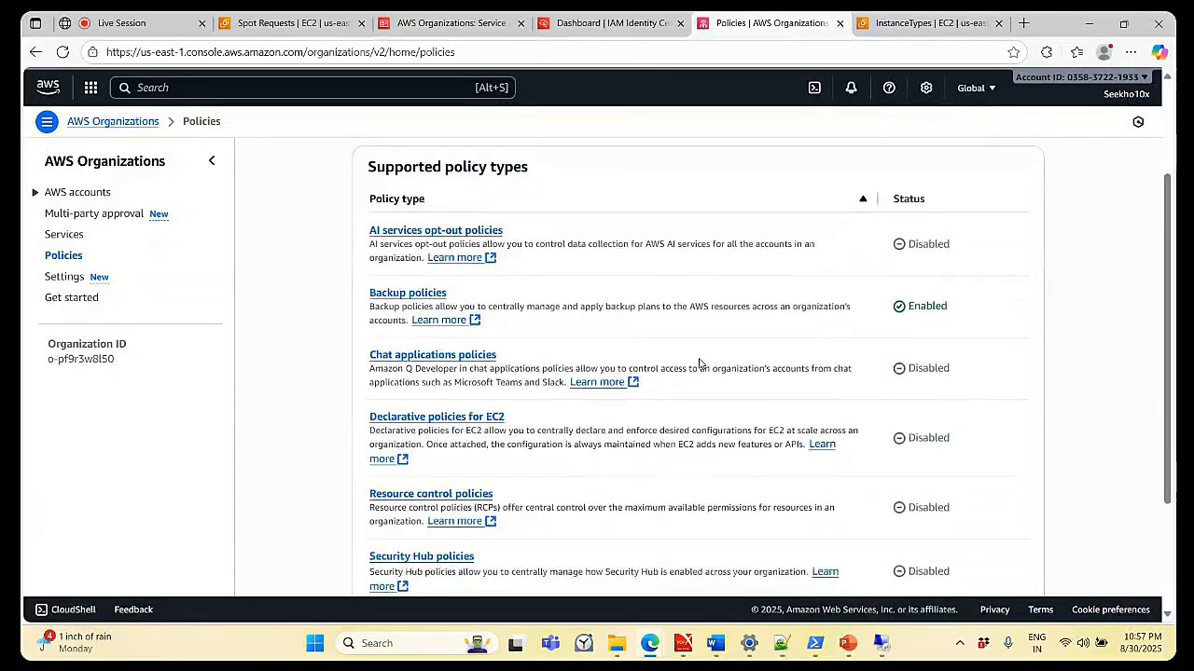
scroll(700, 365, down, 1)
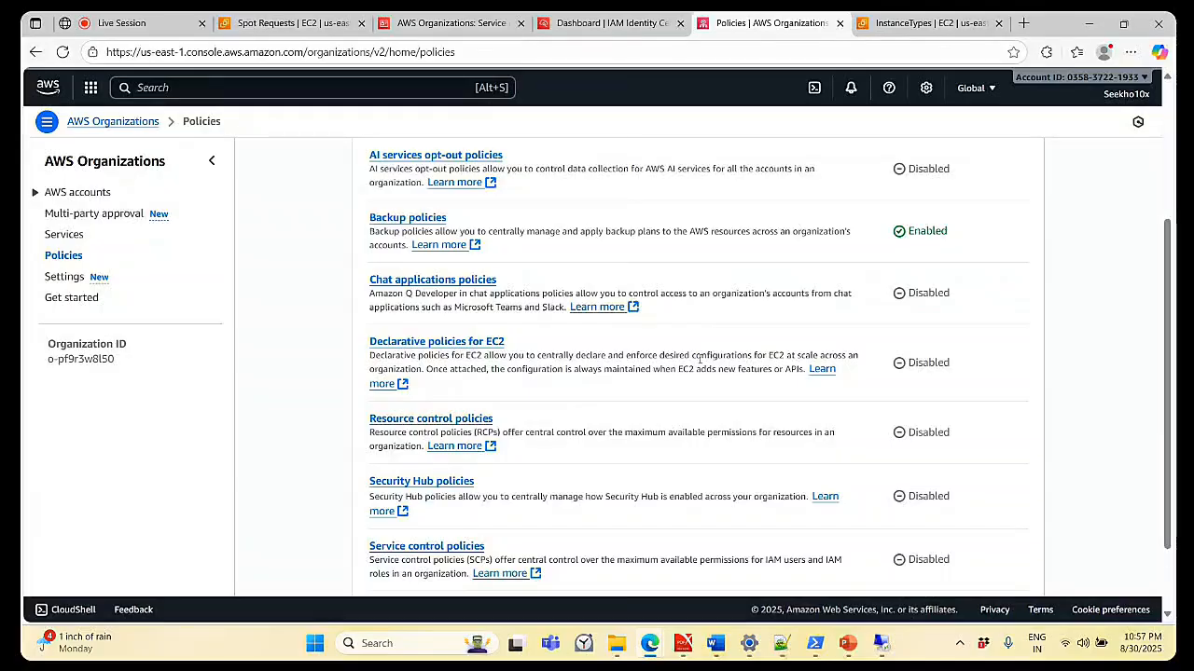
scroll(700, 359, down, 1)
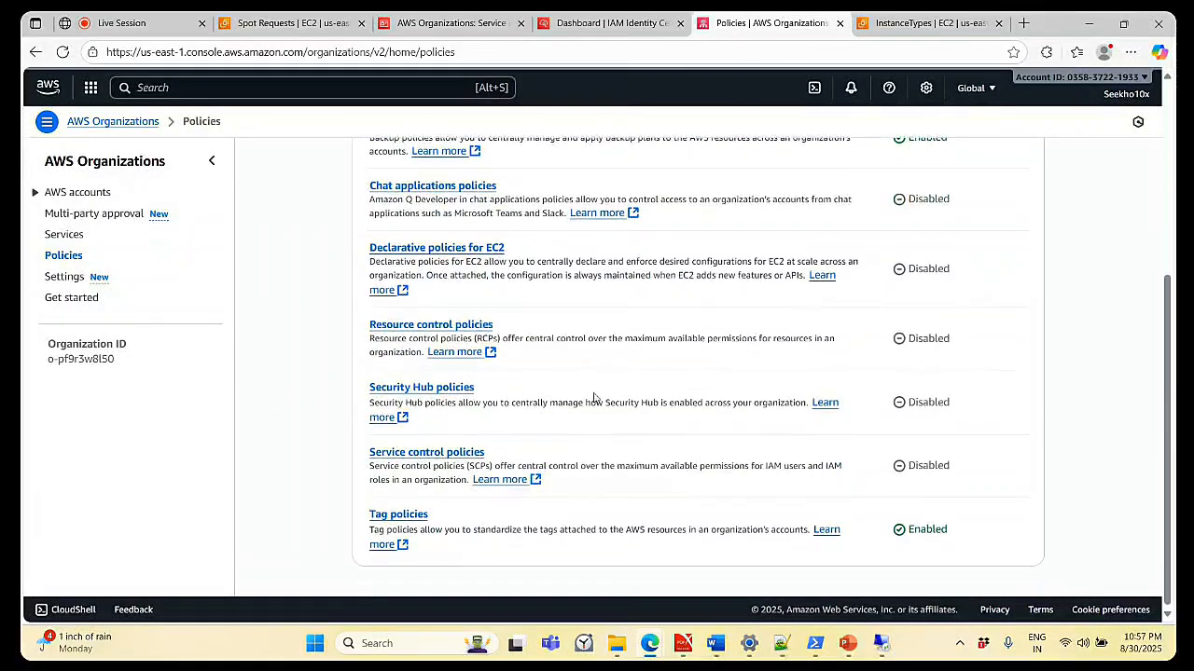
click(421, 454)
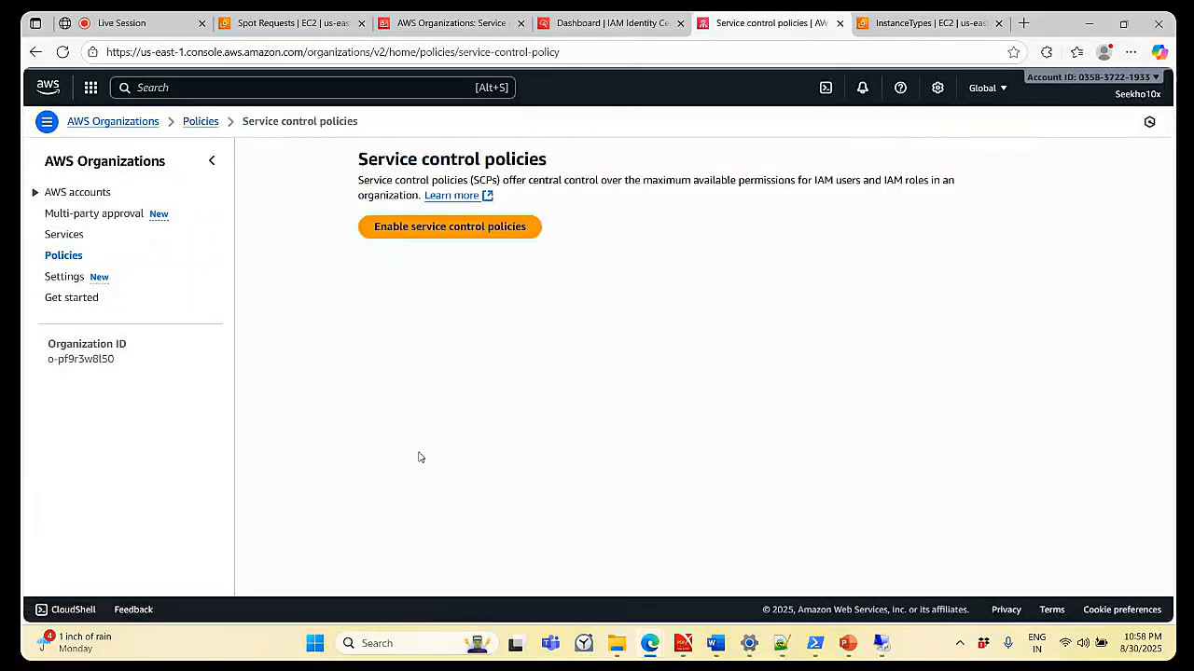
click(460, 229)
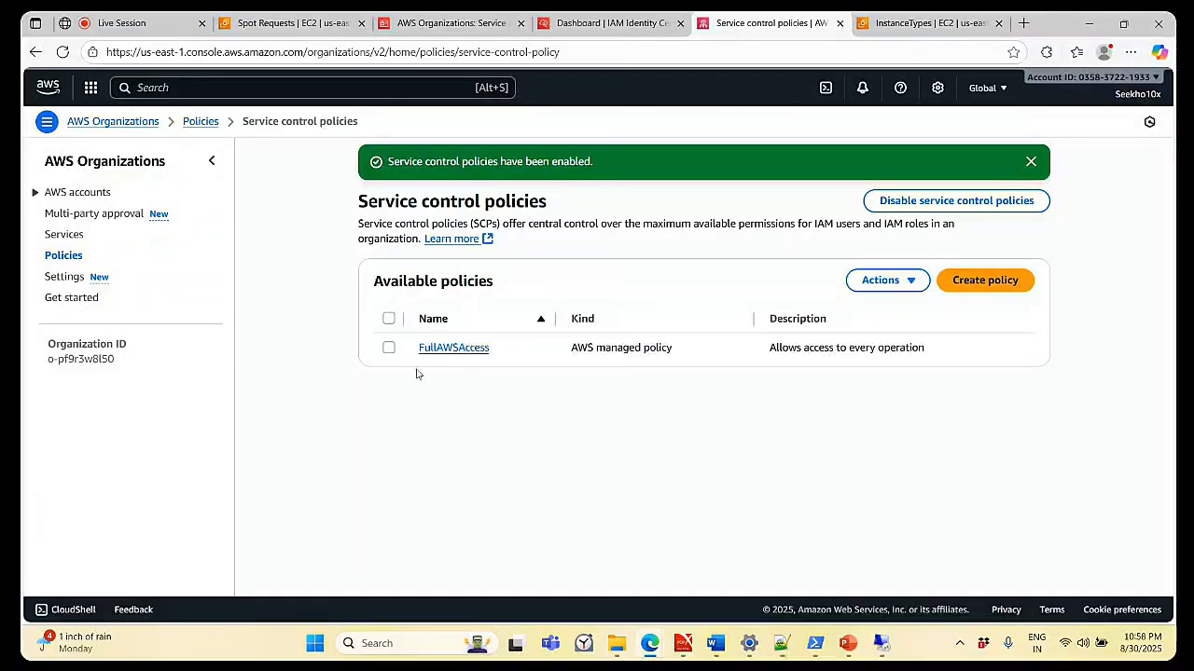
Start a new service control policy and copy the deny policy for regions other than us-west-2 and us-east-1 from "new 25" in Notepad++
click(1004, 290)
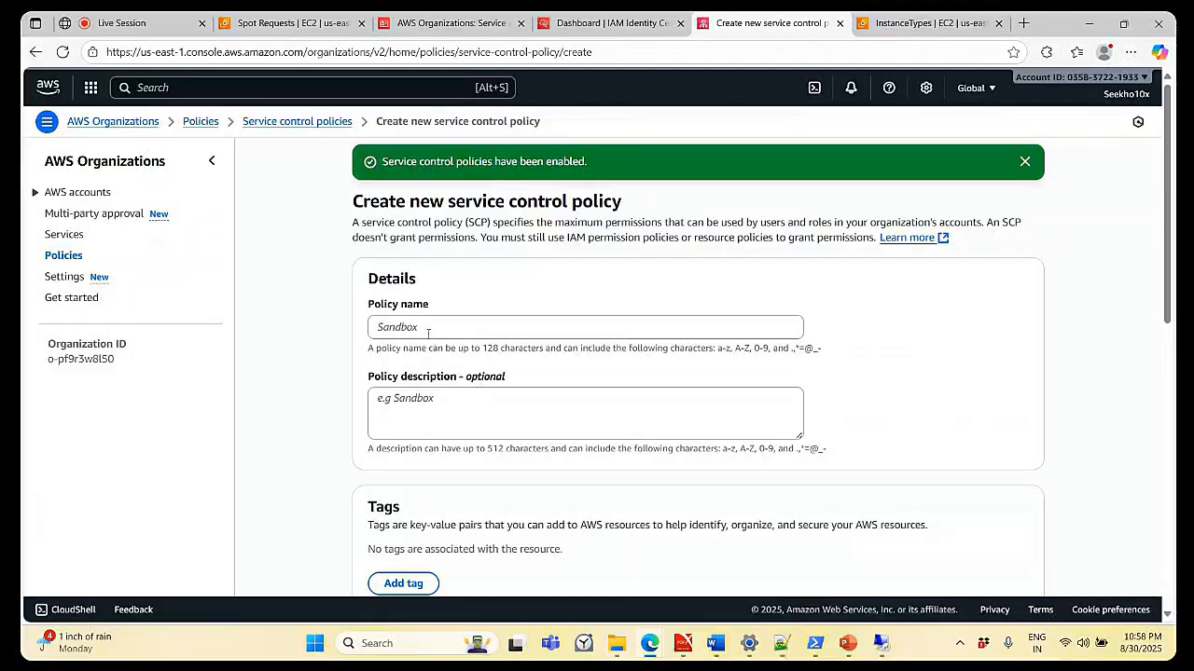
click(783, 650)
click(586, 72)
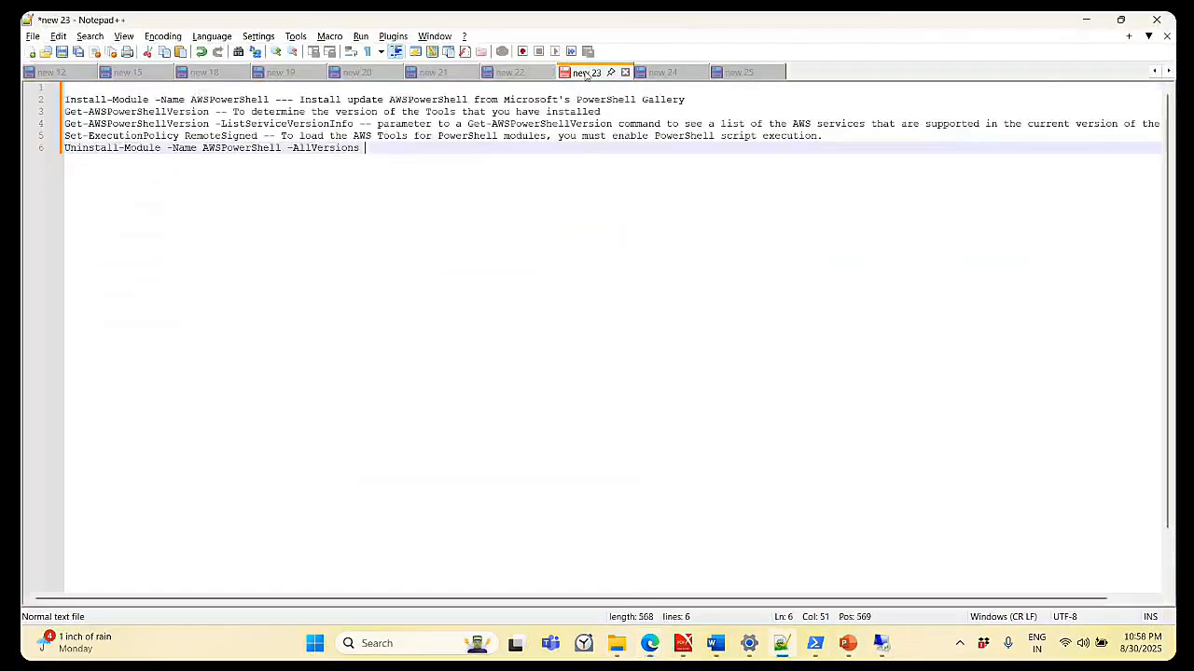
click(737, 73)
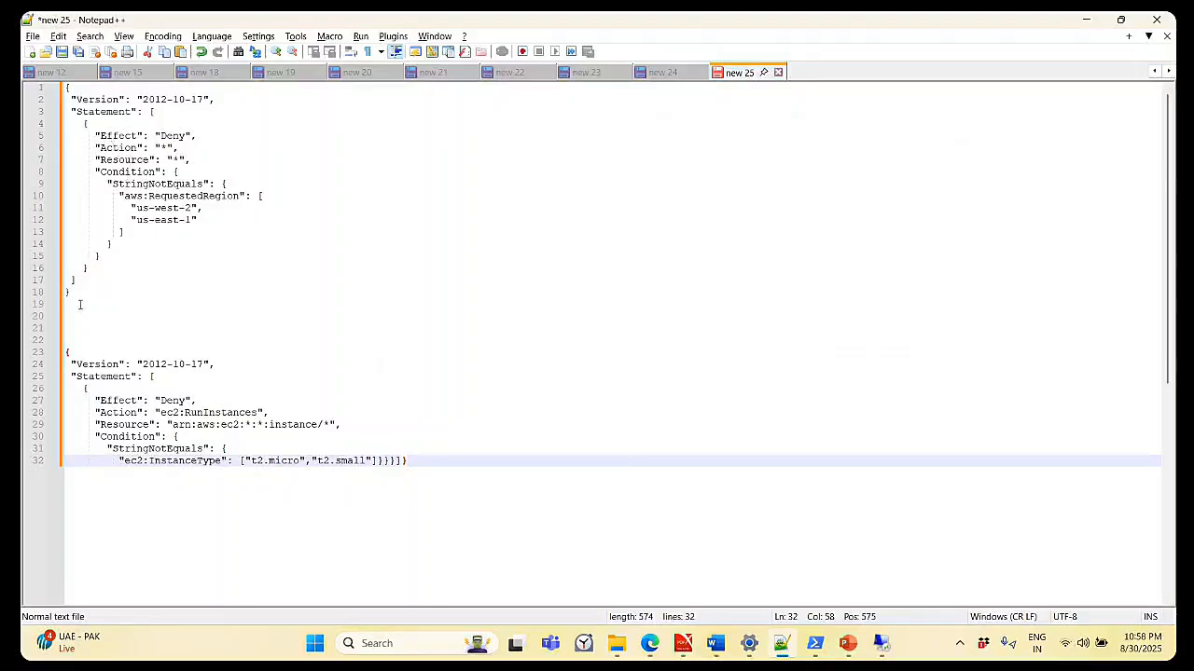
drag(80, 293, 53, 86)
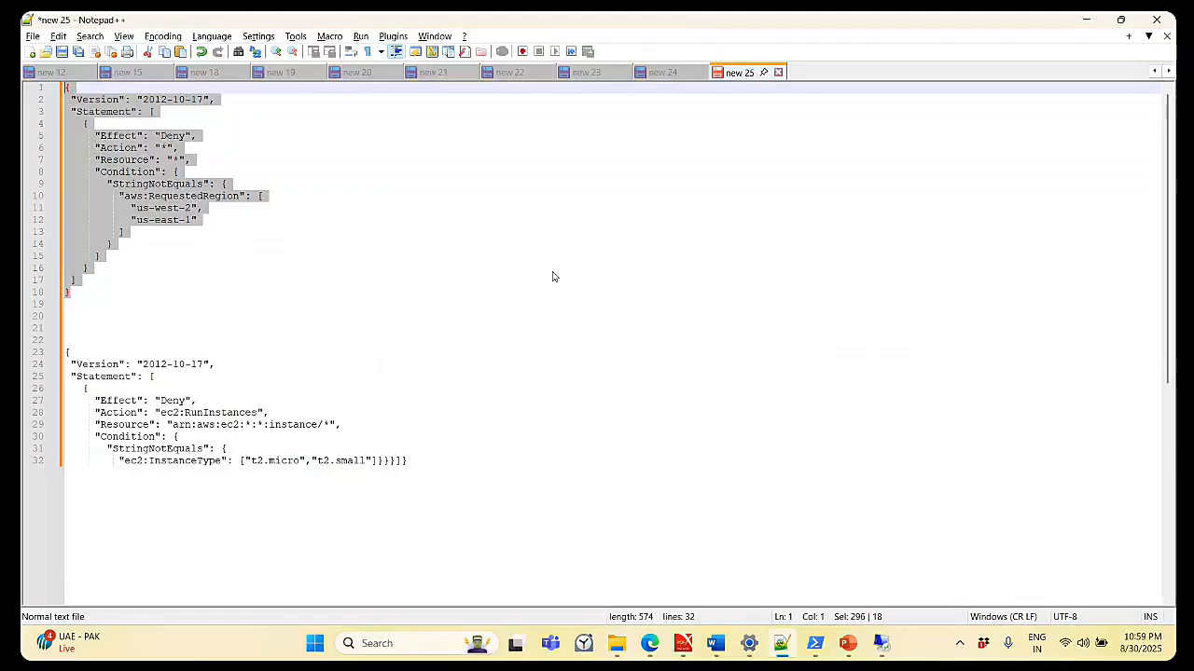
click(1095, 20)
Name the new service control policy "BlockWeat2"
click(416, 326)
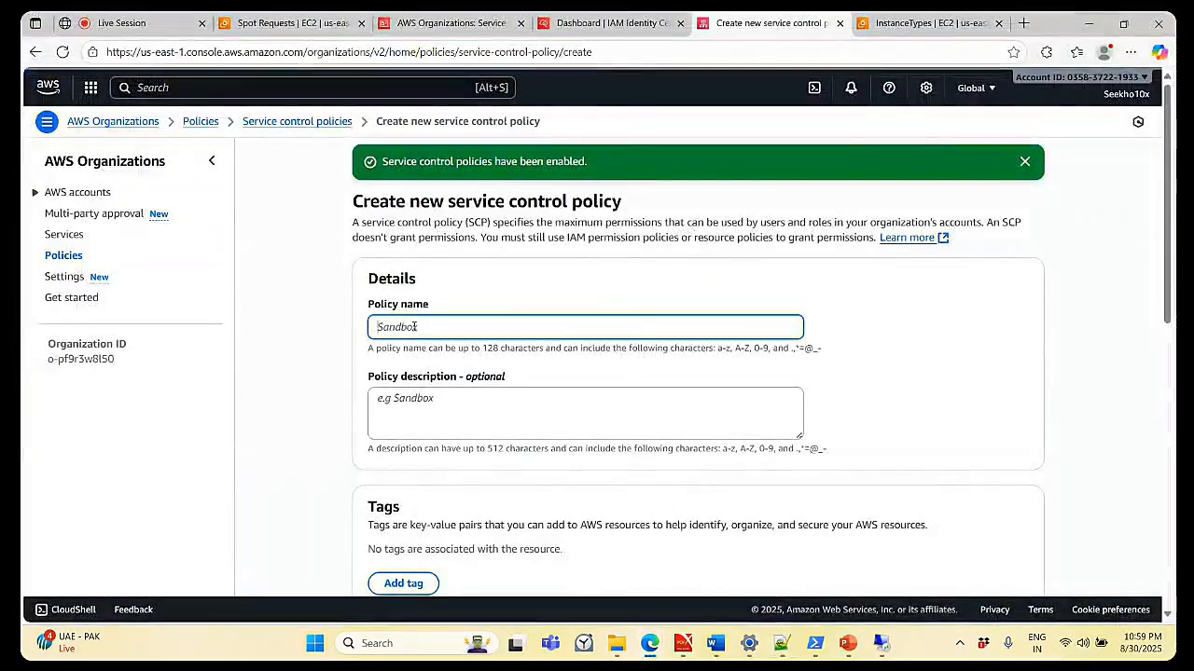
text(B)
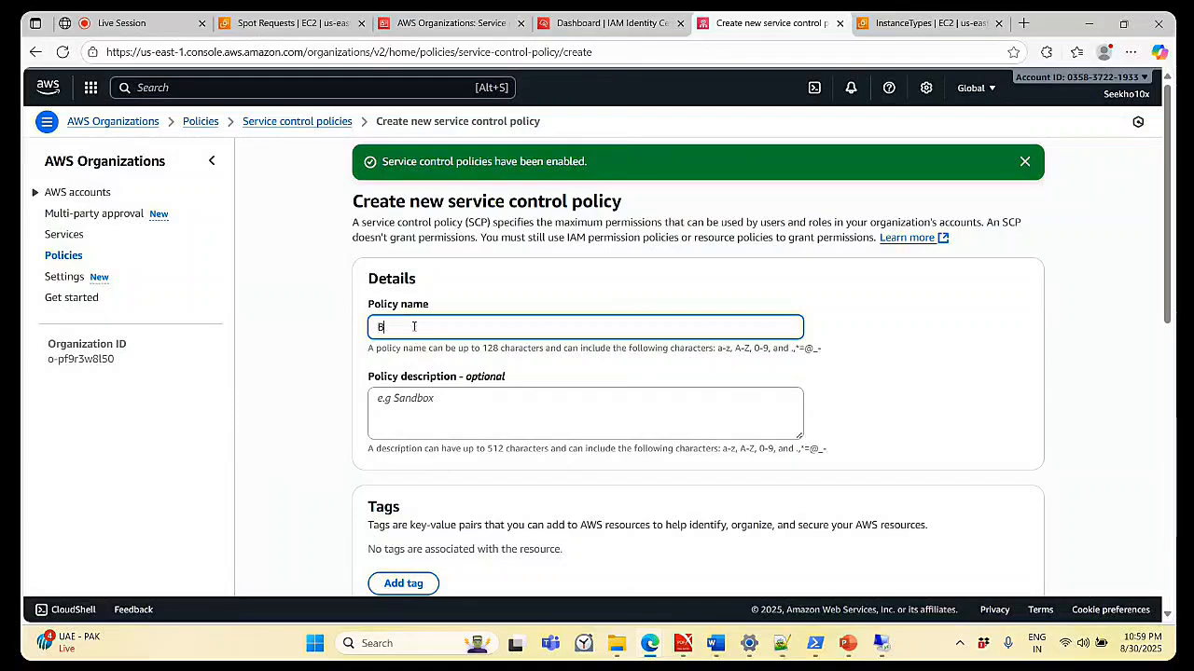
text(lock)
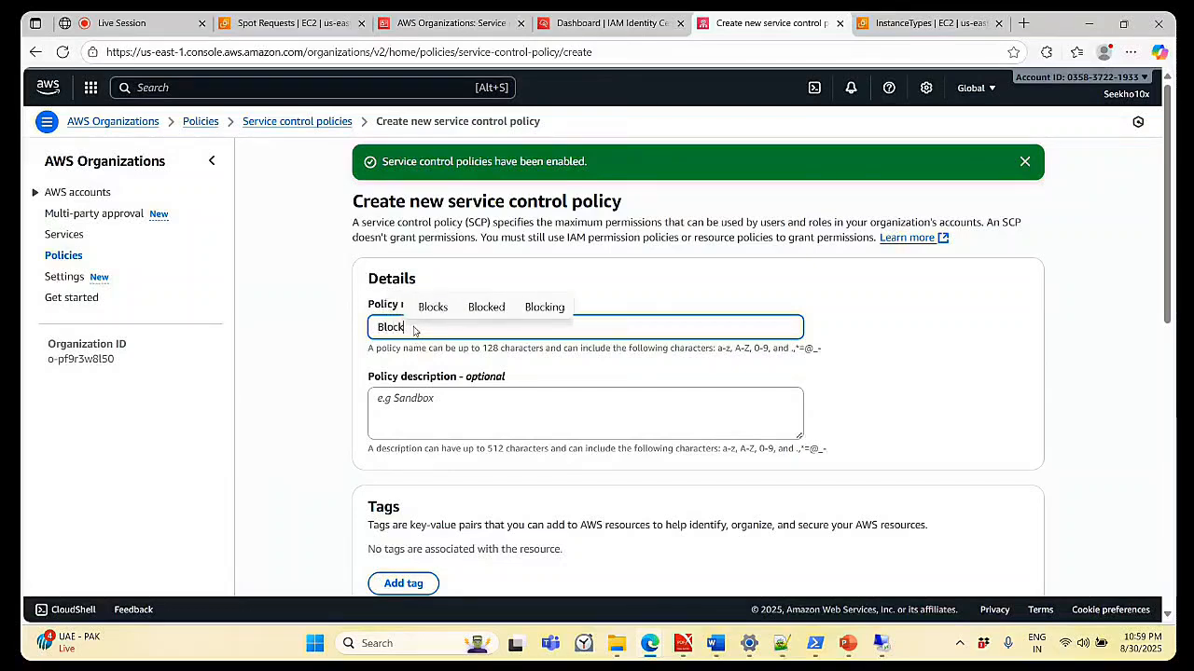
text(Weat)
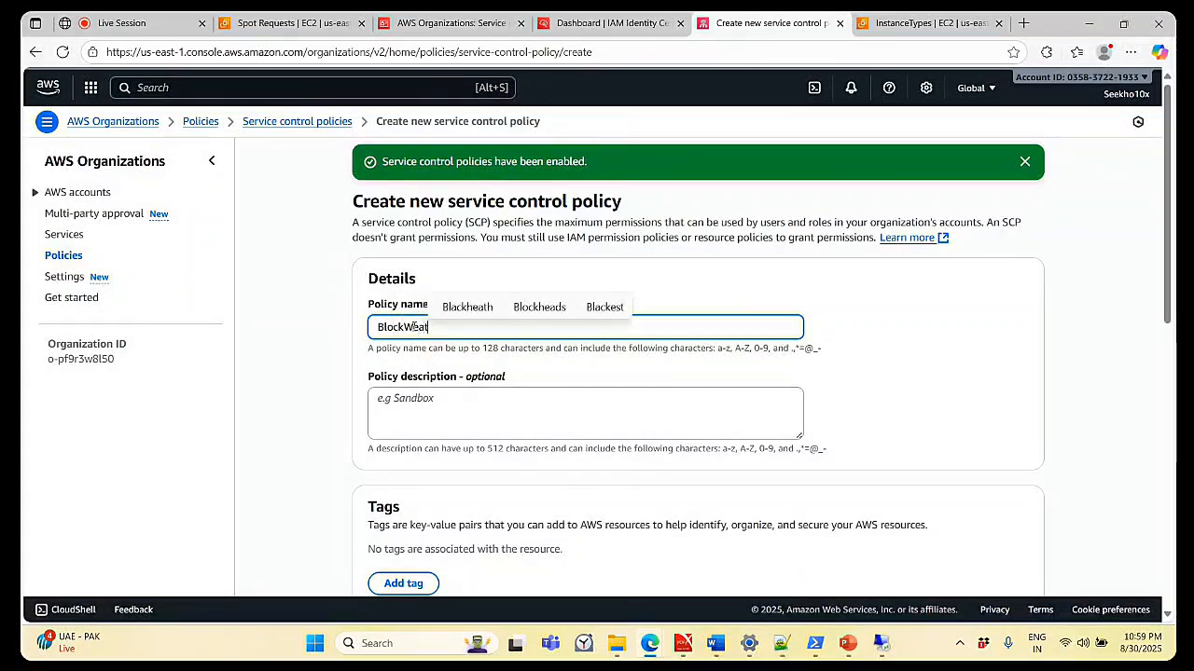
text(2)
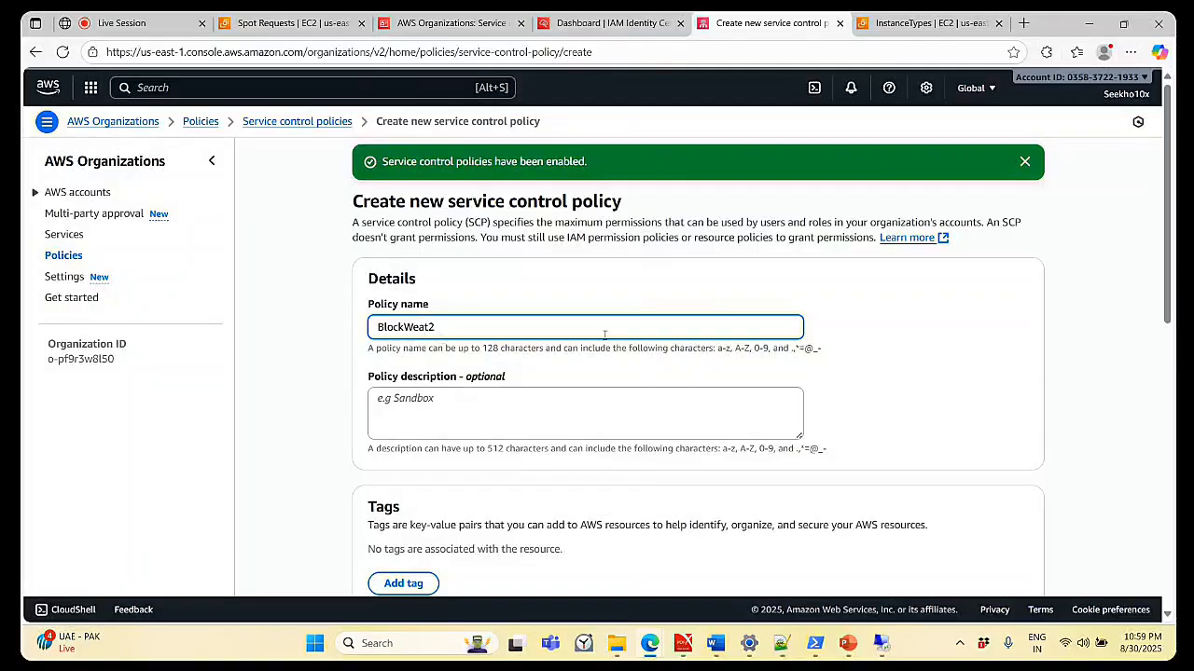
text(st)
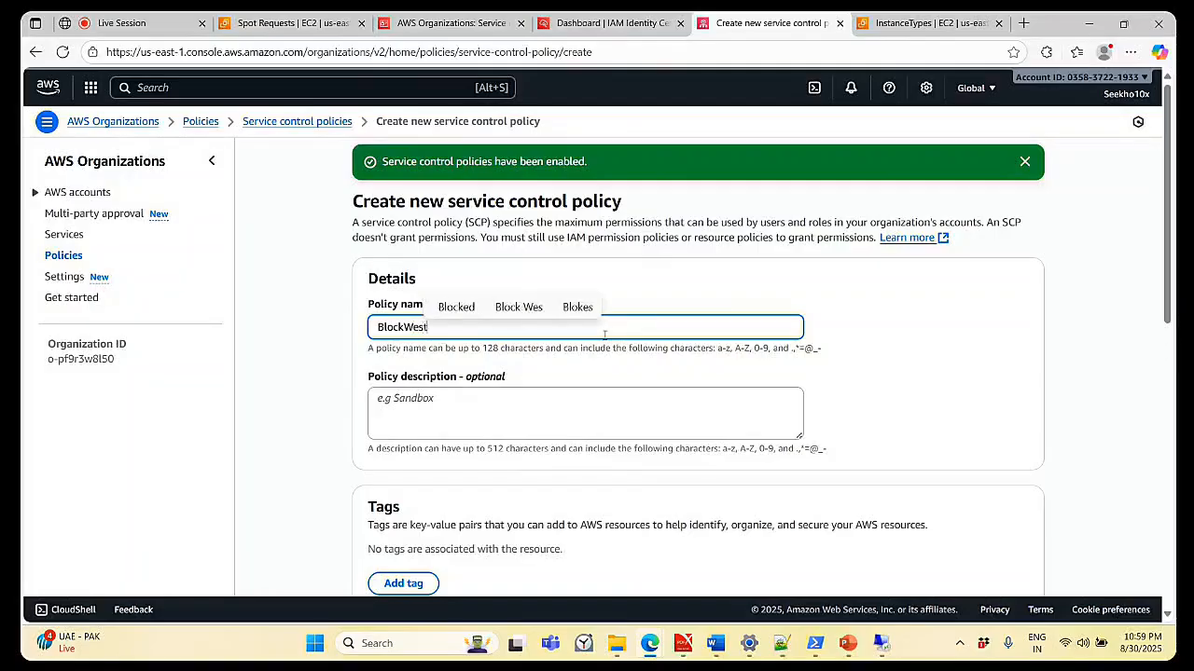
text(2)
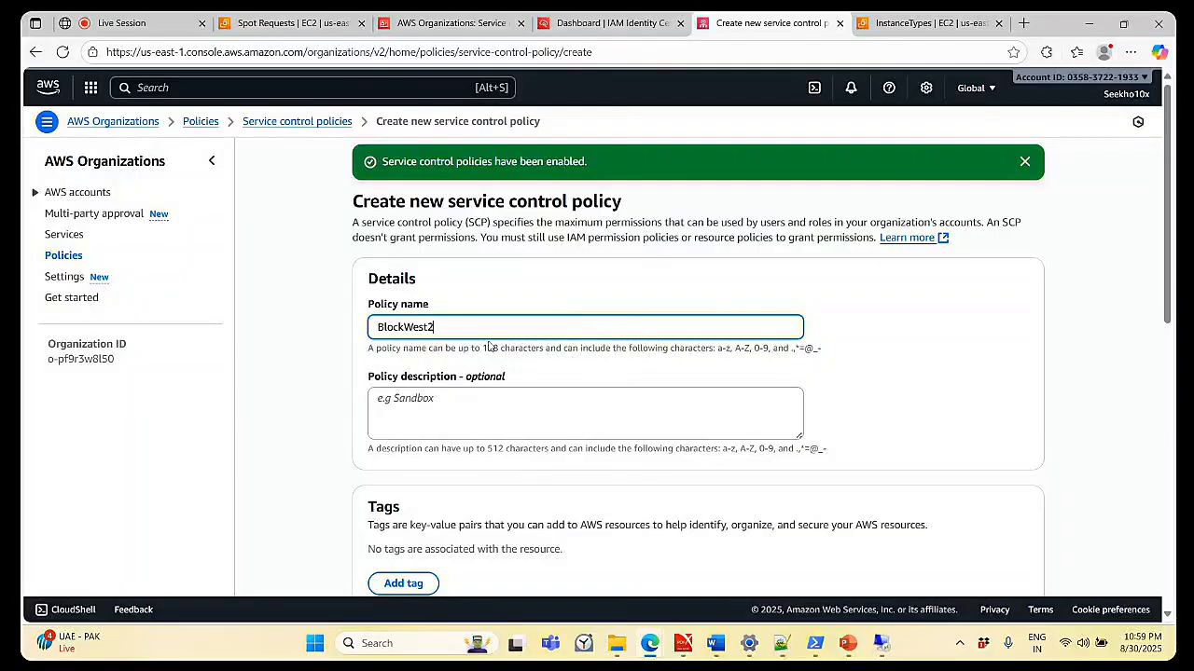
Correct and extend the new service control policy's name to "BlockWest2-Region"
text(egion)
key(Delete)
text(R)
drag(478, 331, 372, 329)
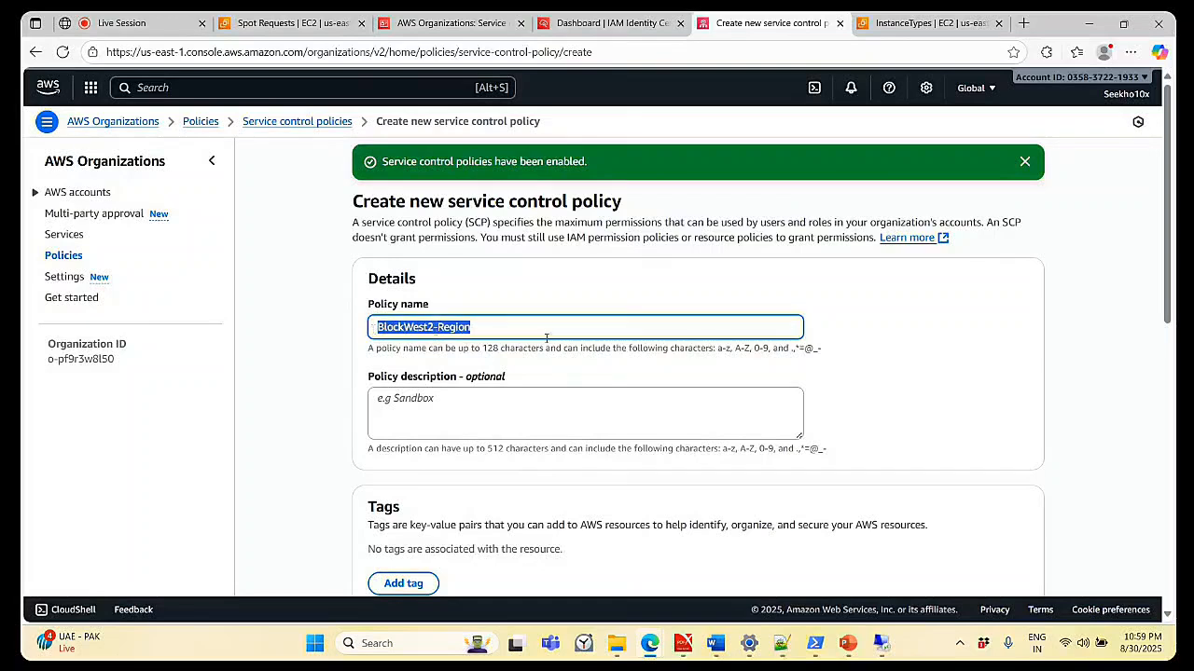
Enter the policy description "No Rescoures will be created in West-2"
click(483, 400)
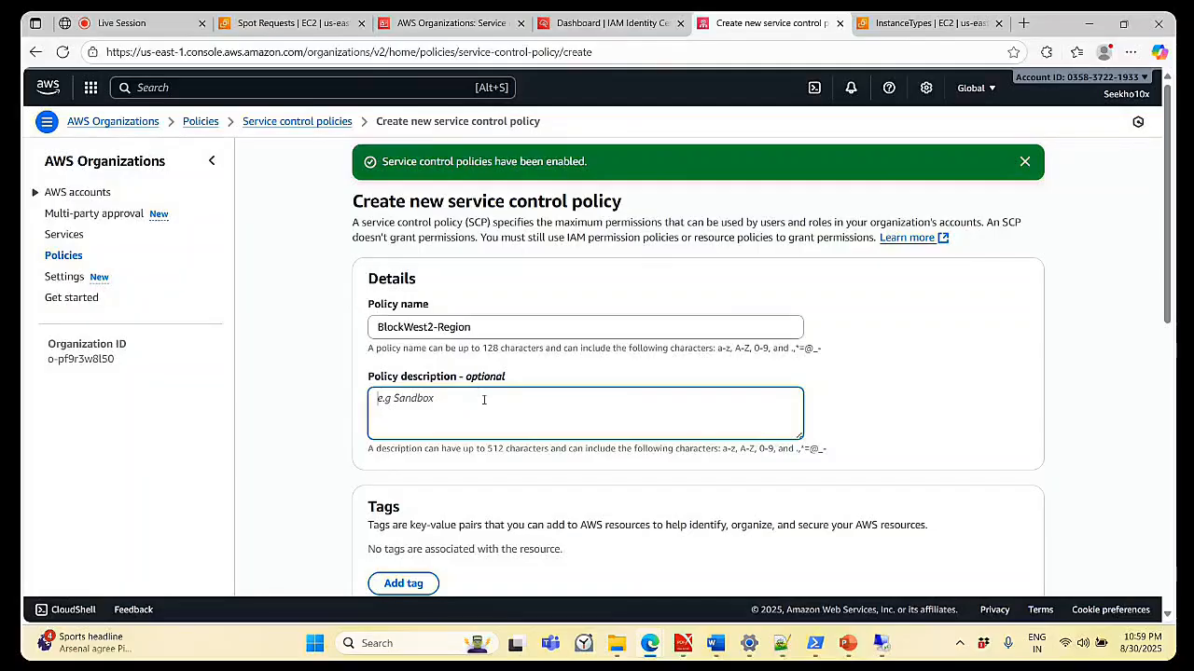
text(No Re)
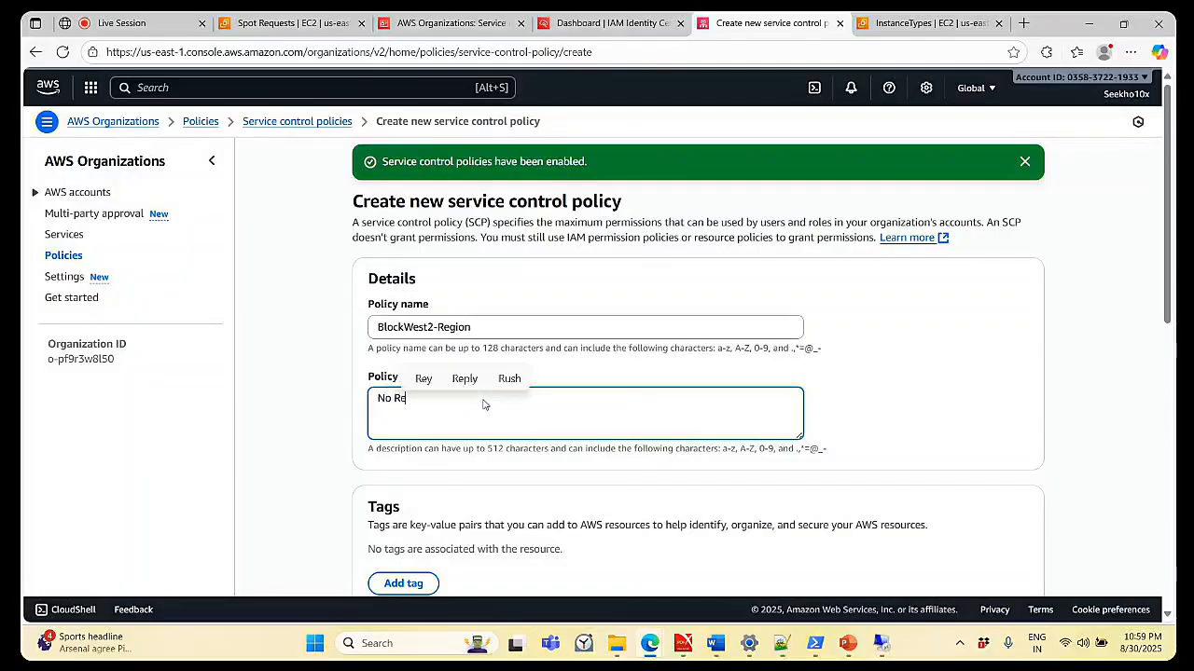
text(s)
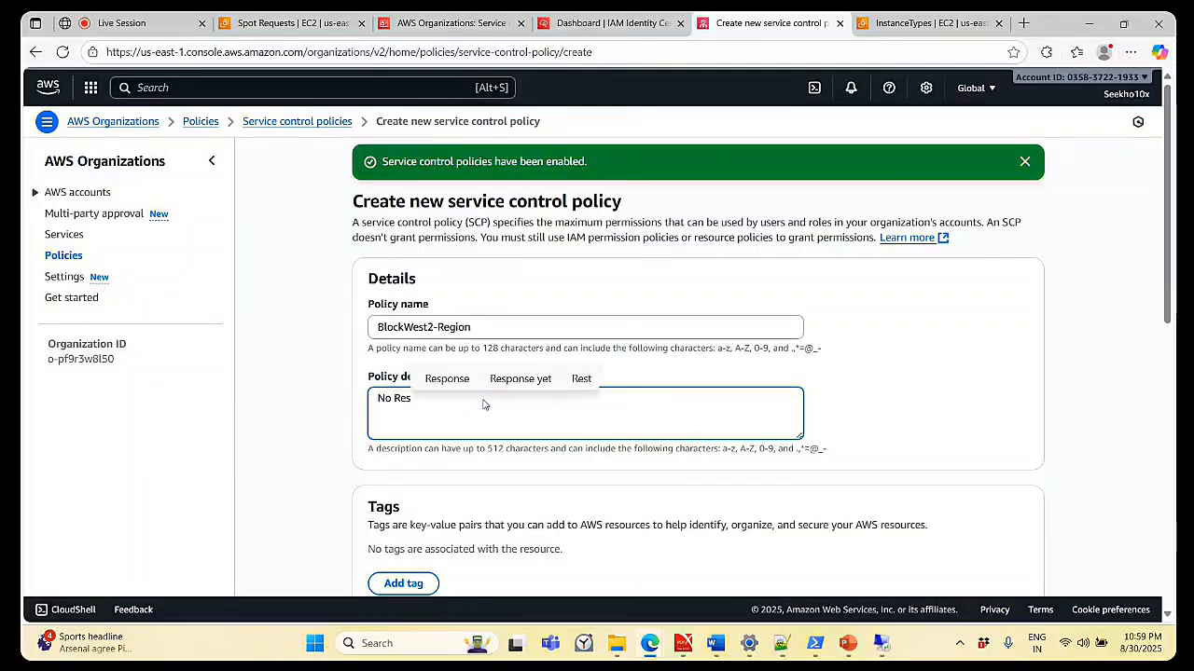
text(coures)
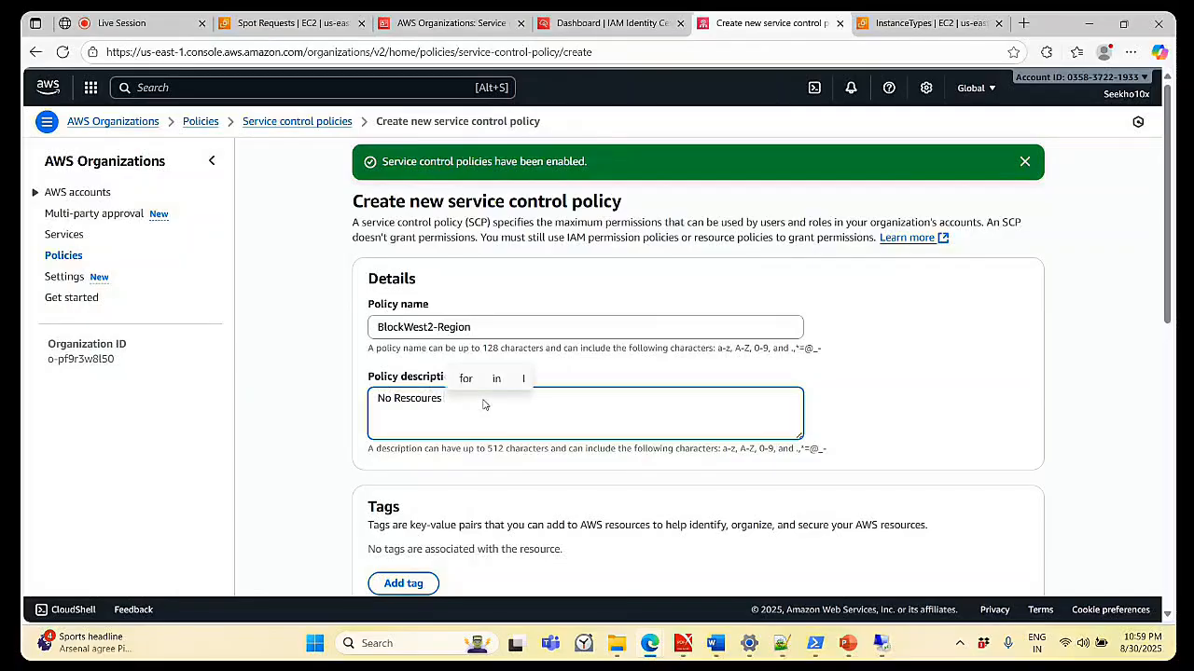
text(will)
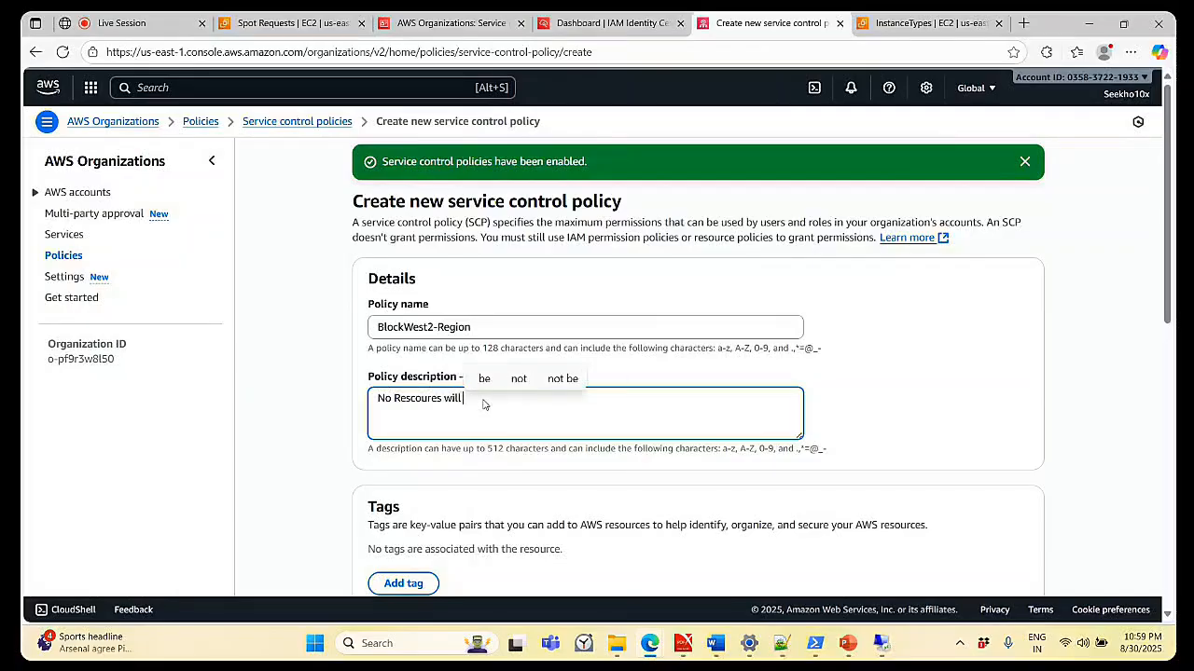
text( be create)
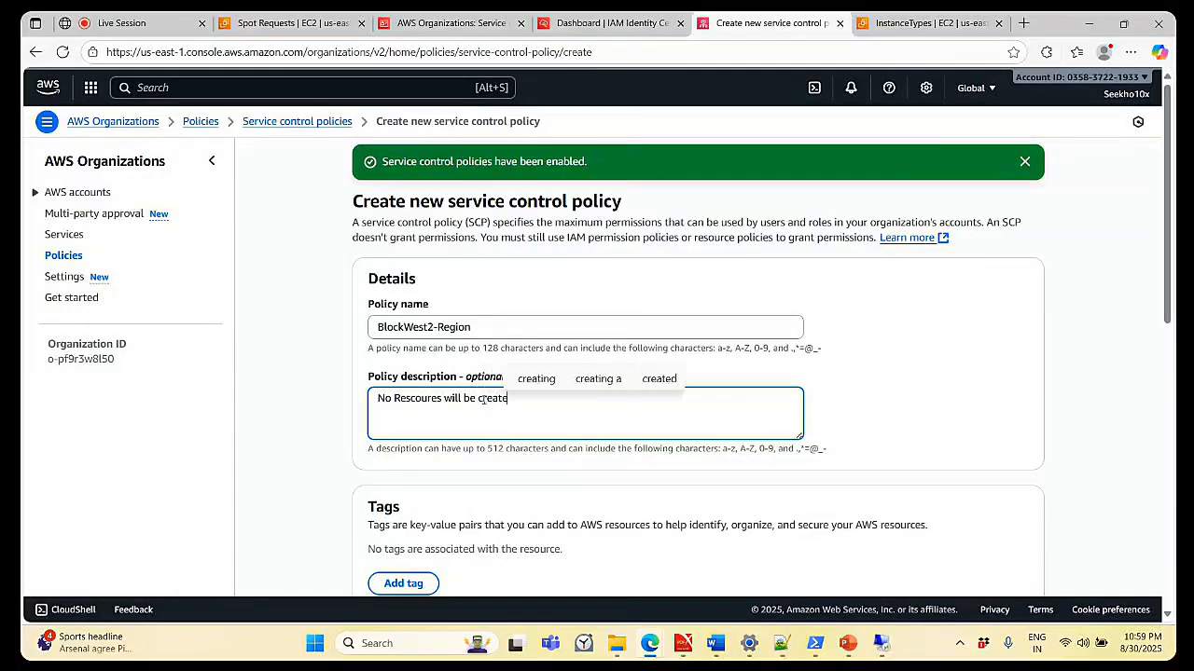
text(d in )
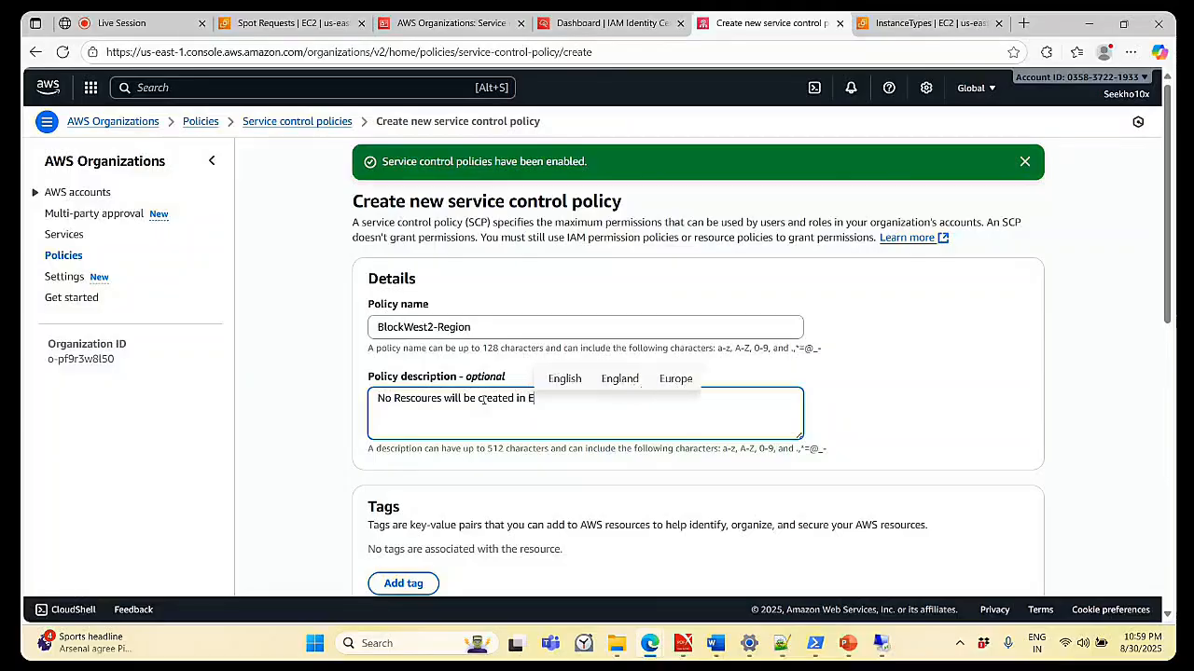
text(West)
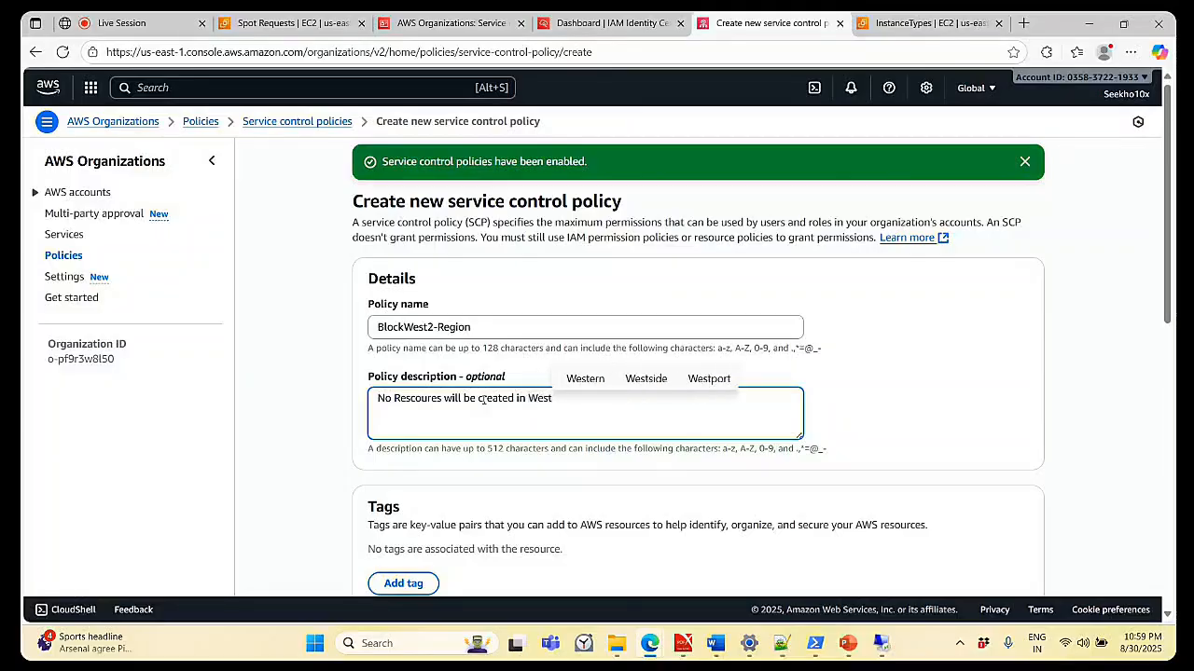
text(-2)
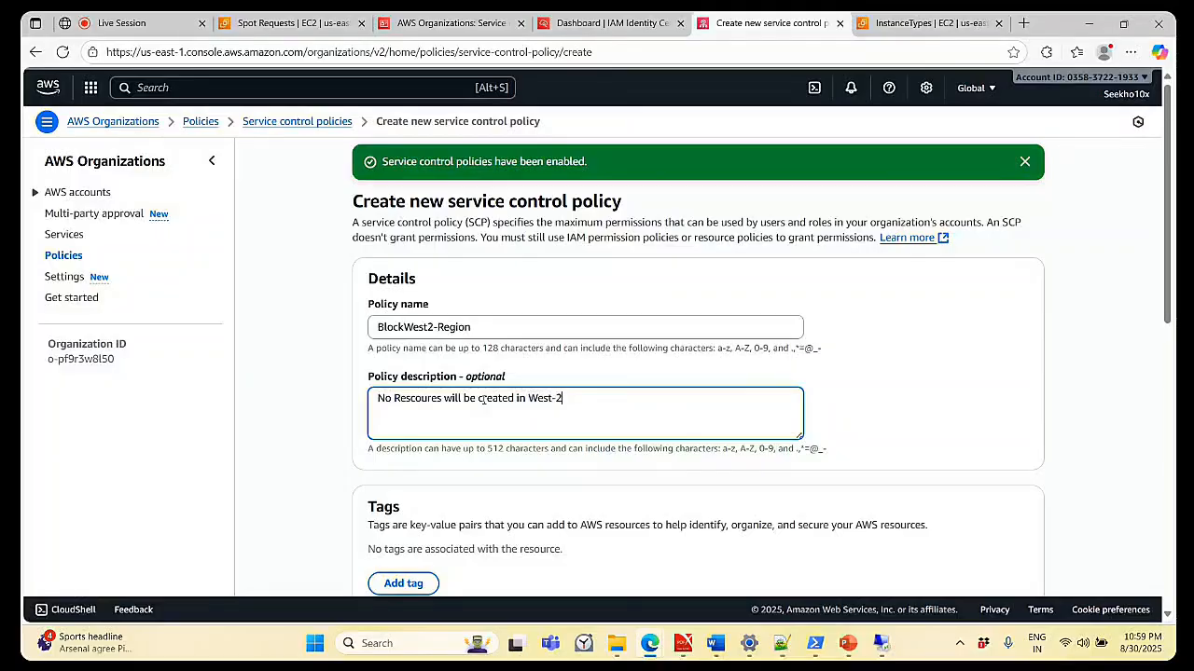
Replace the default policy JSON with the copied policy denying all actions outside us-west-2 and us-east-1
scroll(544, 434, down, 3)
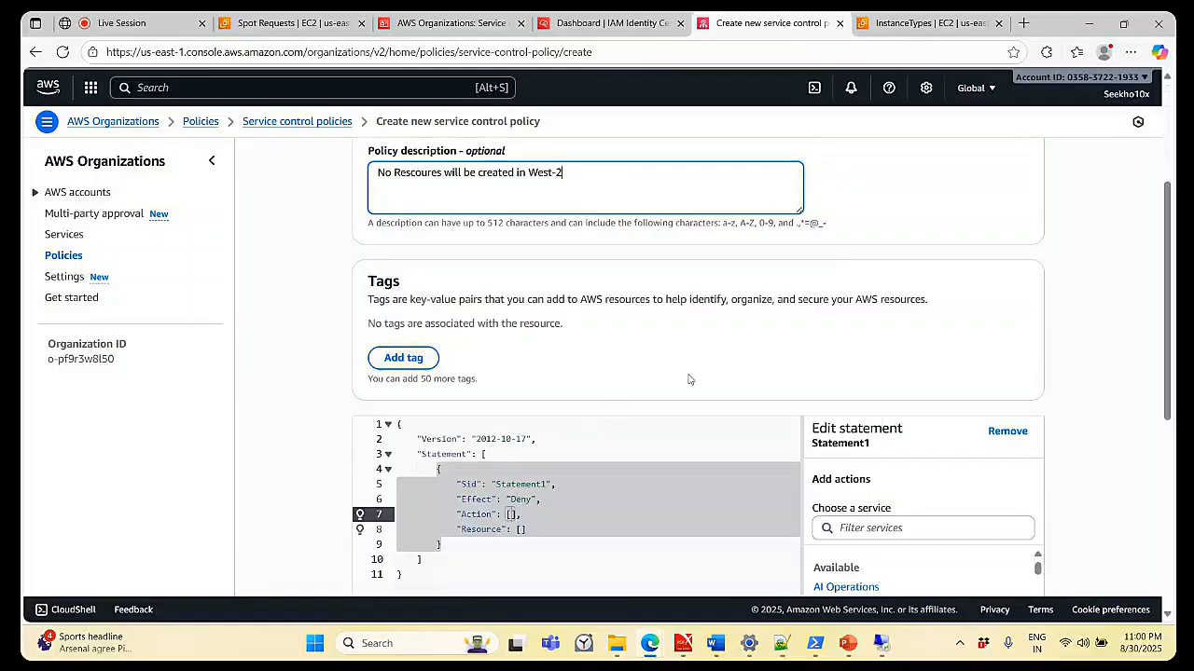
scroll(901, 296, down, 3)
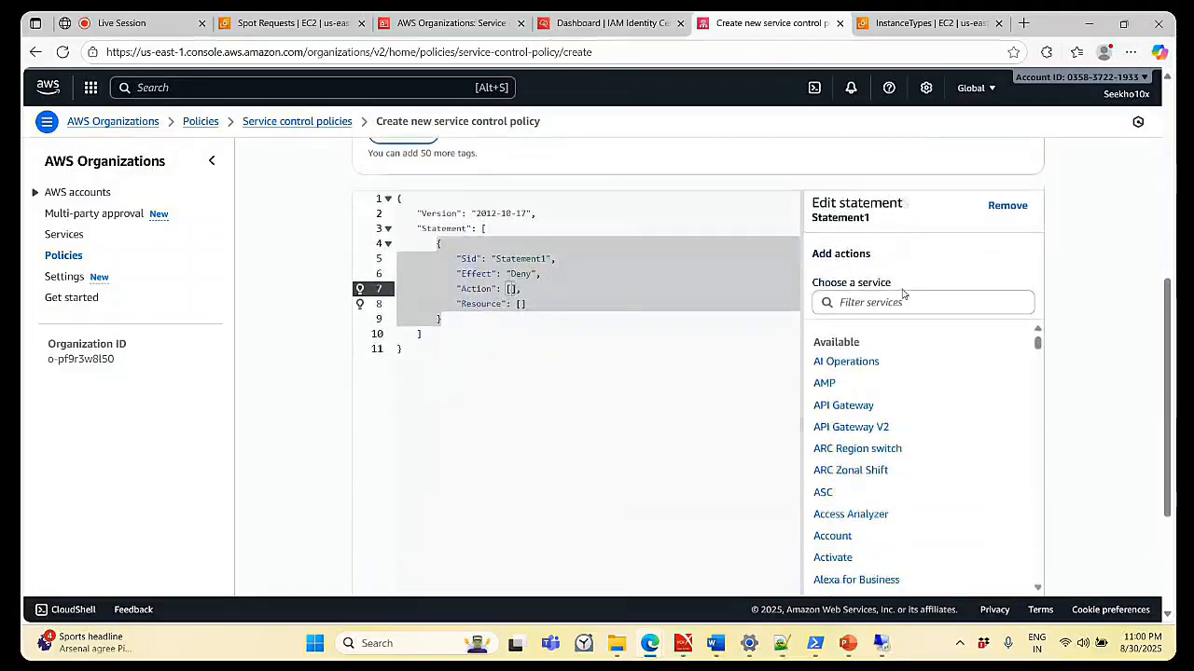
scroll(541, 426, up, 2)
scroll(542, 426, down, 1)
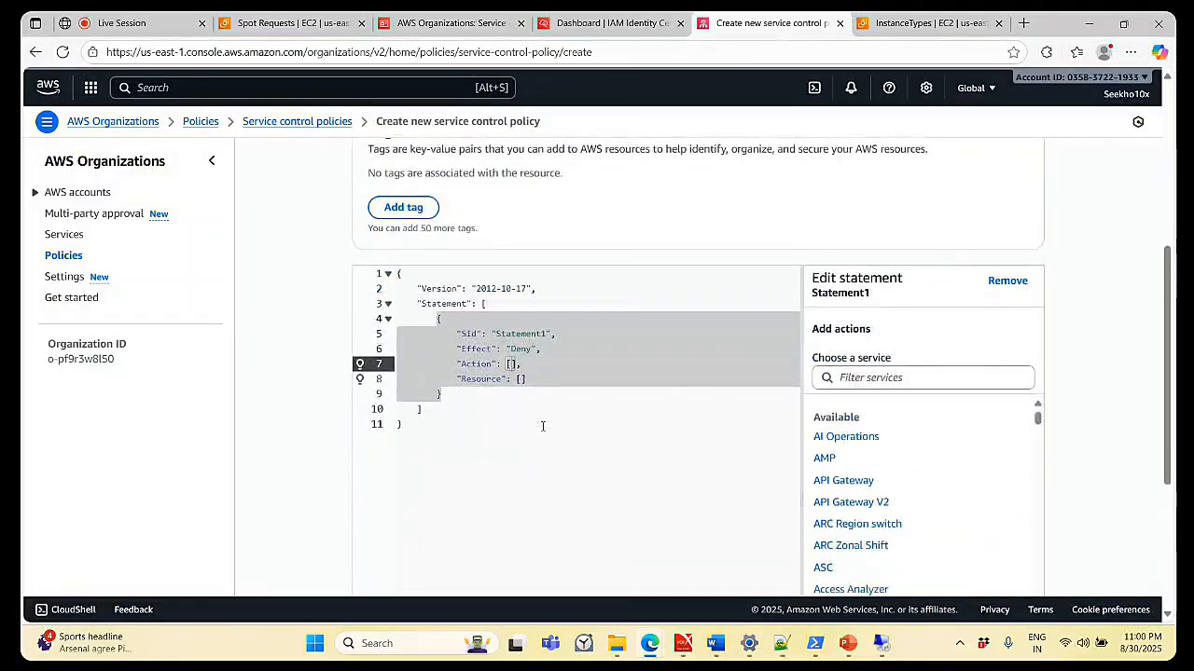
scroll(550, 429, down, 3)
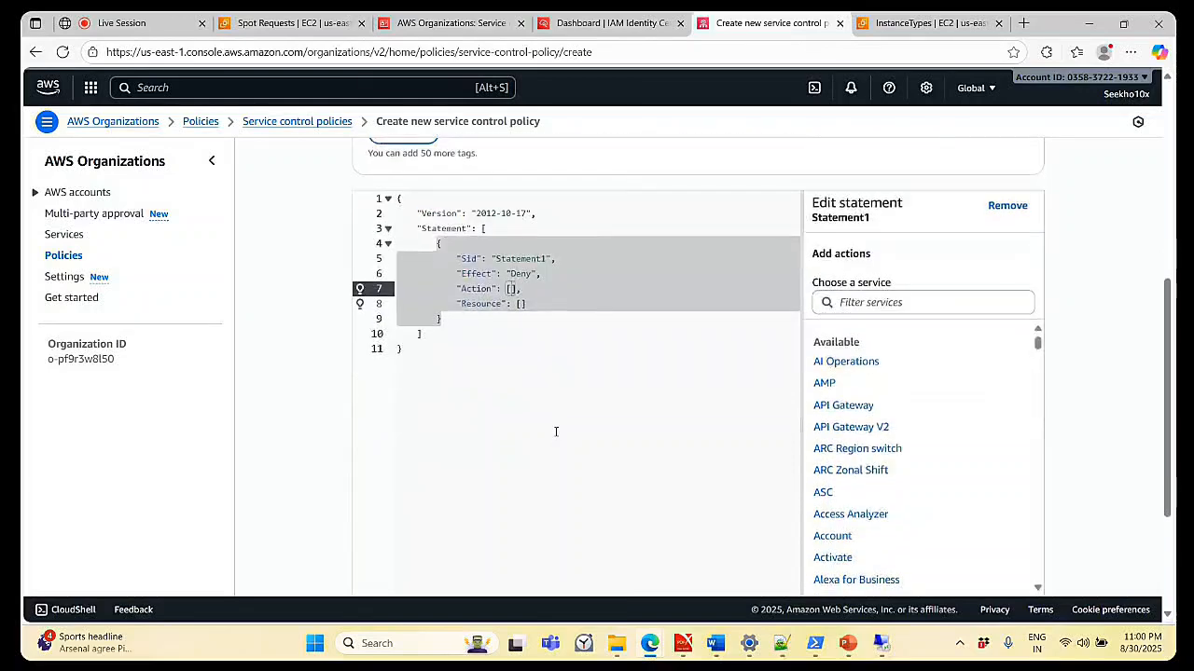
scroll(554, 432, up, 2)
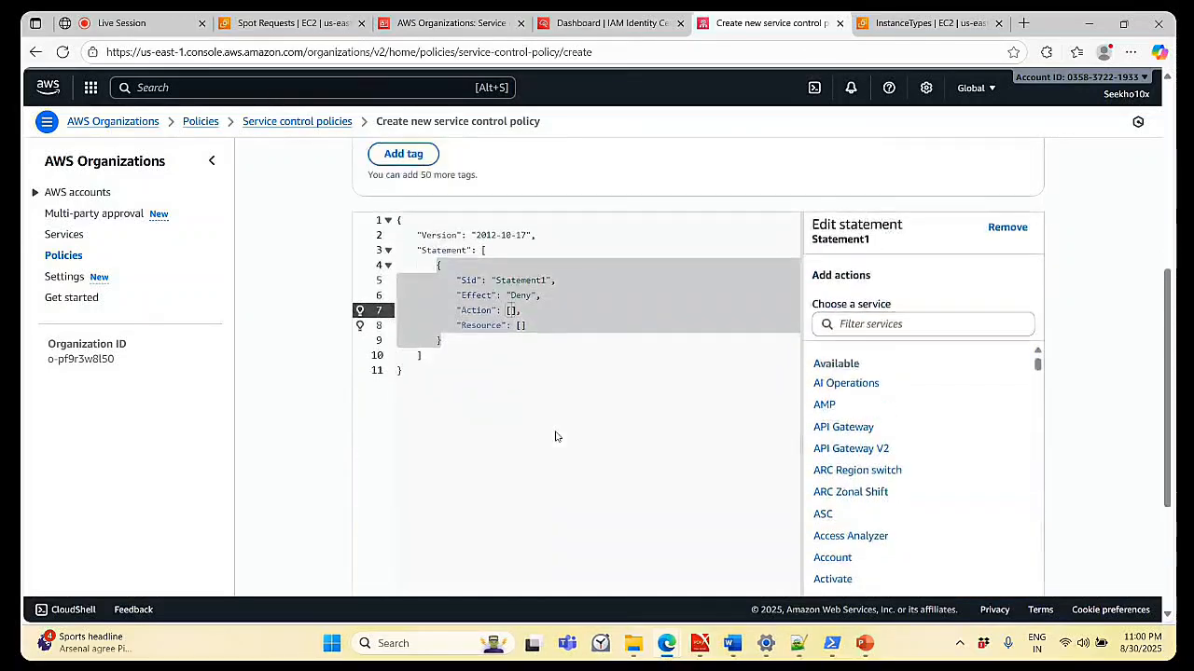
scroll(555, 435, down, 1)
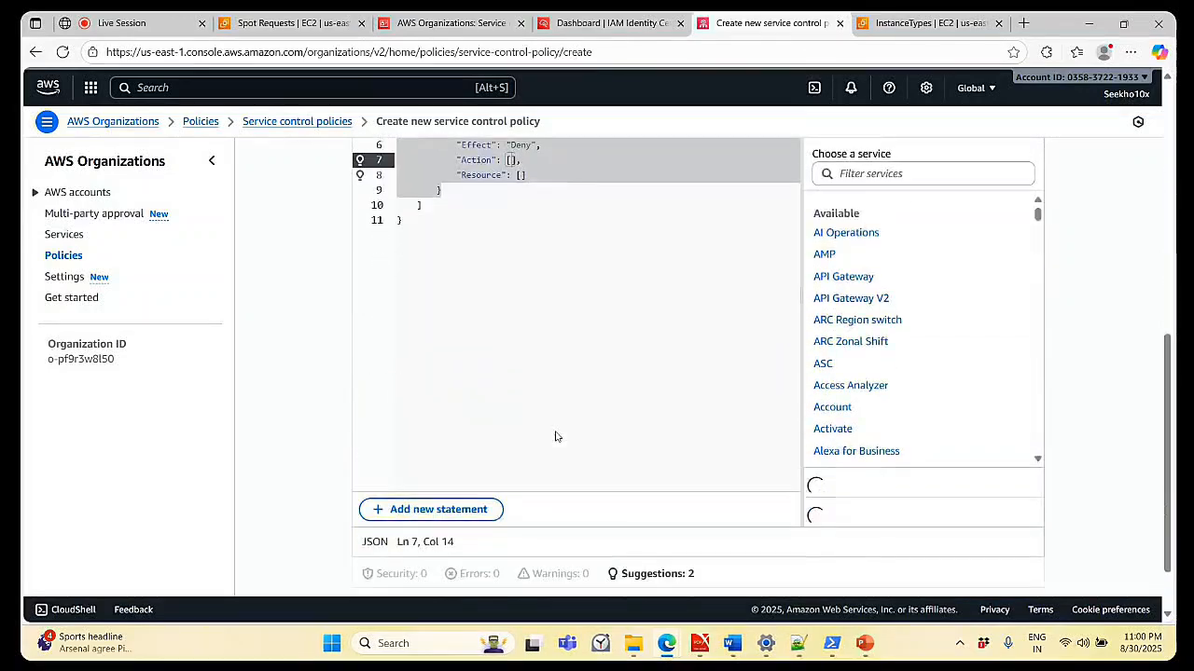
click(798, 643)
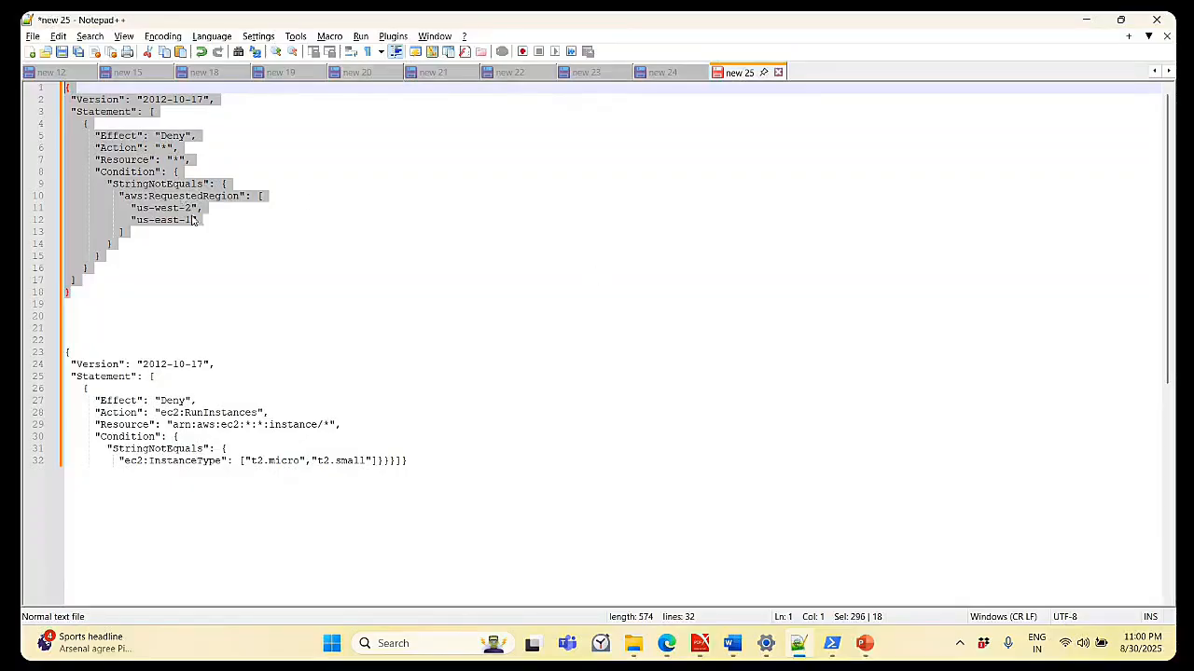
key(alt+Tab)
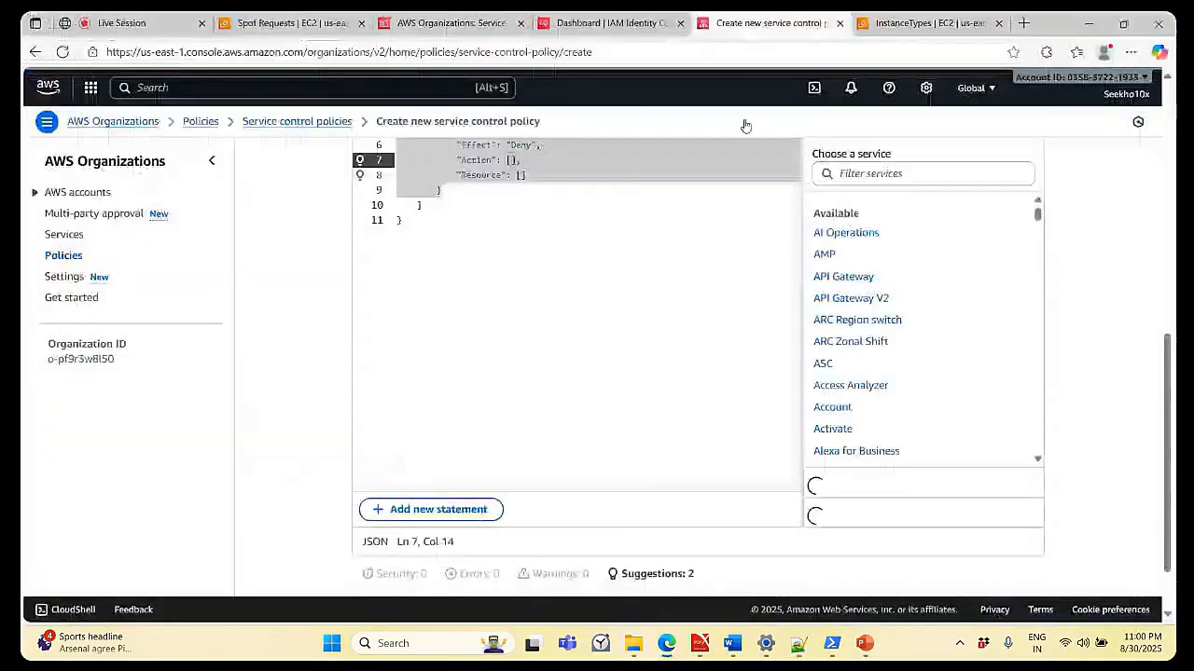
click(456, 311)
key(ctrl+a)
text({   "Version": "2012-10-17",   "Statement": [     {       "Effect": "Deny",       "Action": "*",       "Resource": "*",       "Condition": {         "StringNotEquals": {           "aws:RequestedRegion": [             "us-west-2",             "us-east-1"           ]         }       }     }   ] })
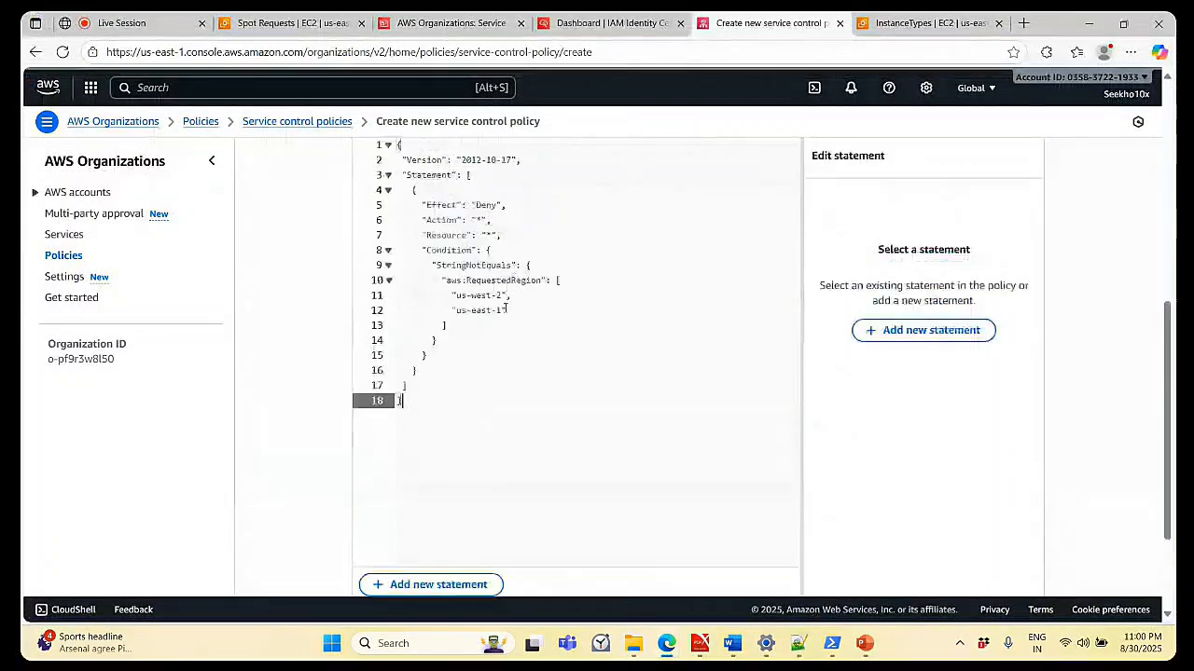
Try to remove the "us-east-1" entry from the aws:RequestedRegion list in the policy JSON
click(509, 310)
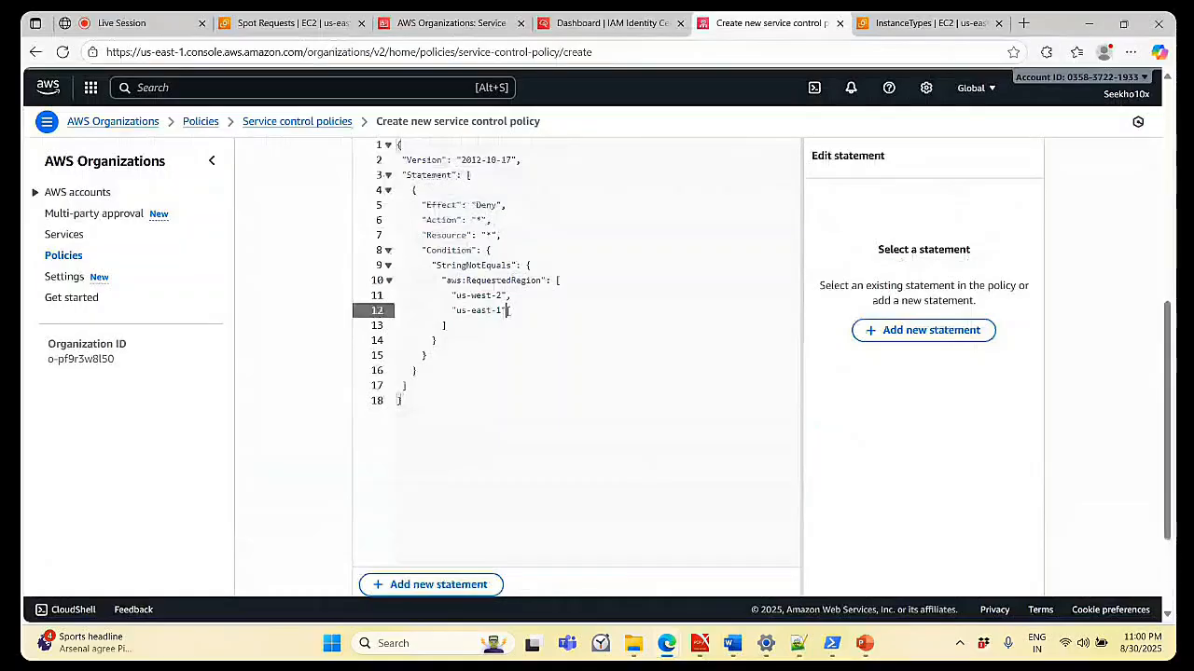
key(BackSpace)
key(BackSpace)
key(BackSpace)
key(BackSpace)
key(BackSpace)
key(BackSpace)
key(BackSpace)
key(BackSpace)
key(BackSpace)
key(BackSpace)
key(BackSpace)
key(Delete)
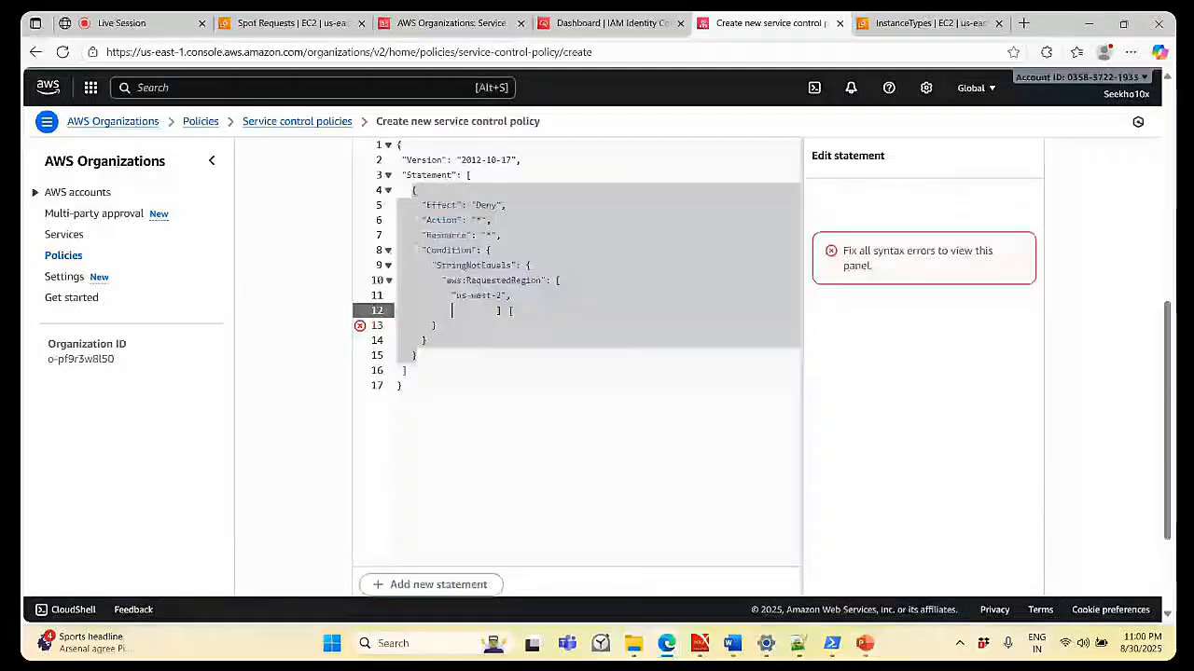
key(Down)
key(Down)
key(Down)
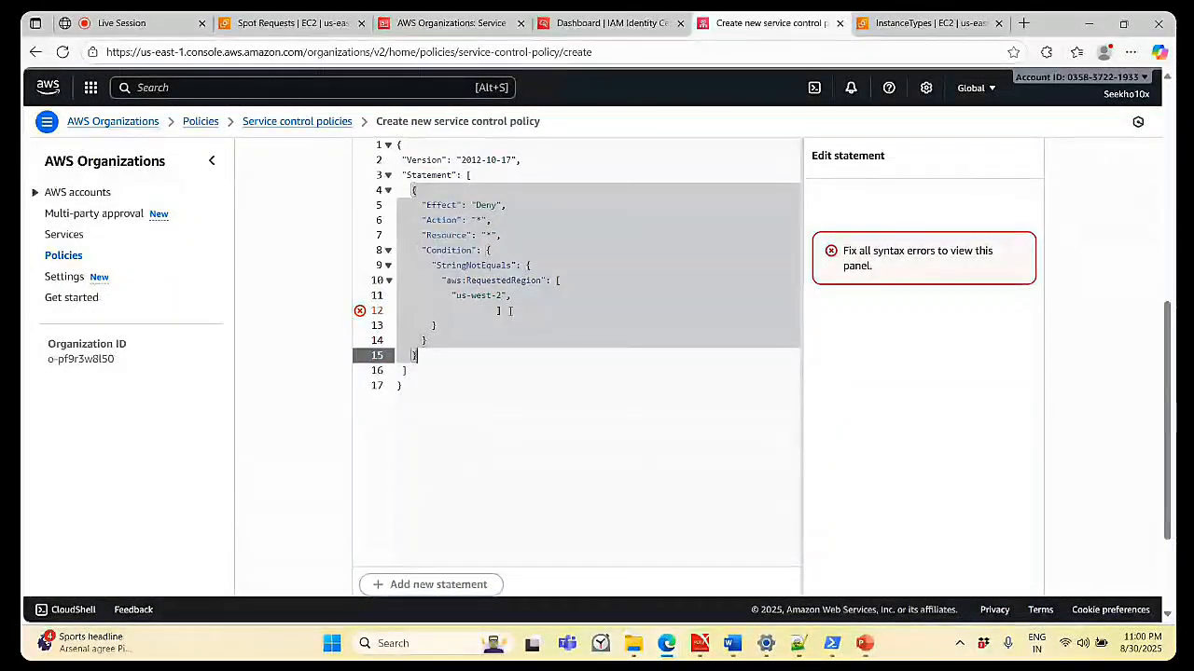
Undo the deletion of the "us-east-1" entry in the policy JSON
key(ctrl+z)
key(ctrl+z)
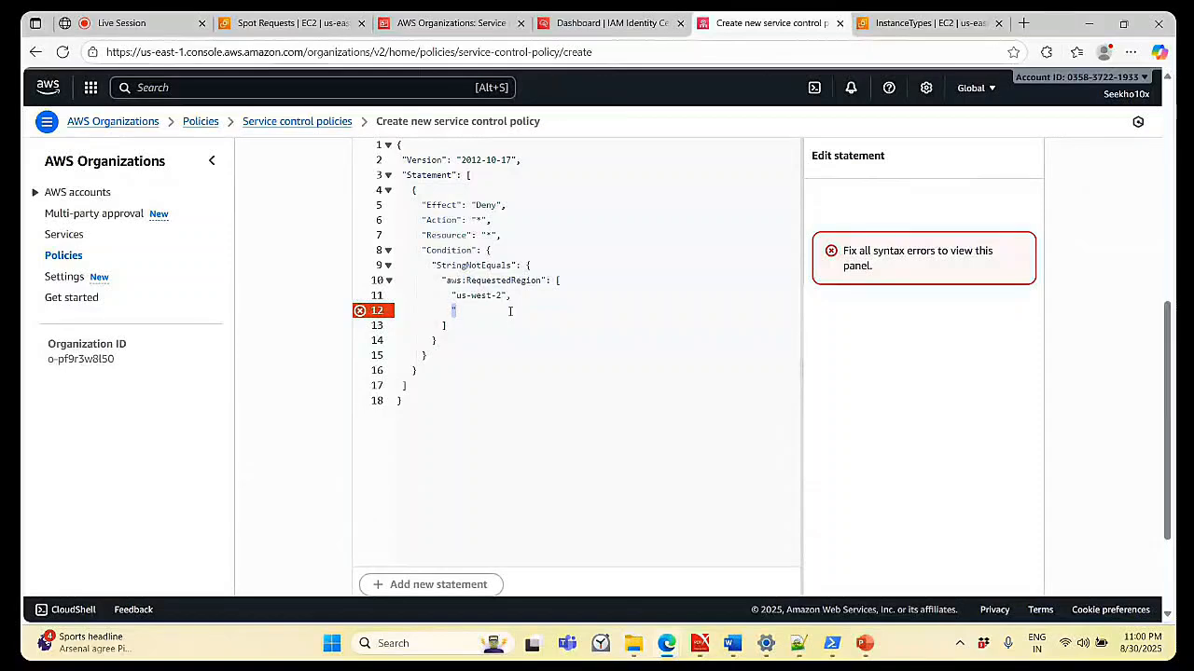
key(ctrl+z)
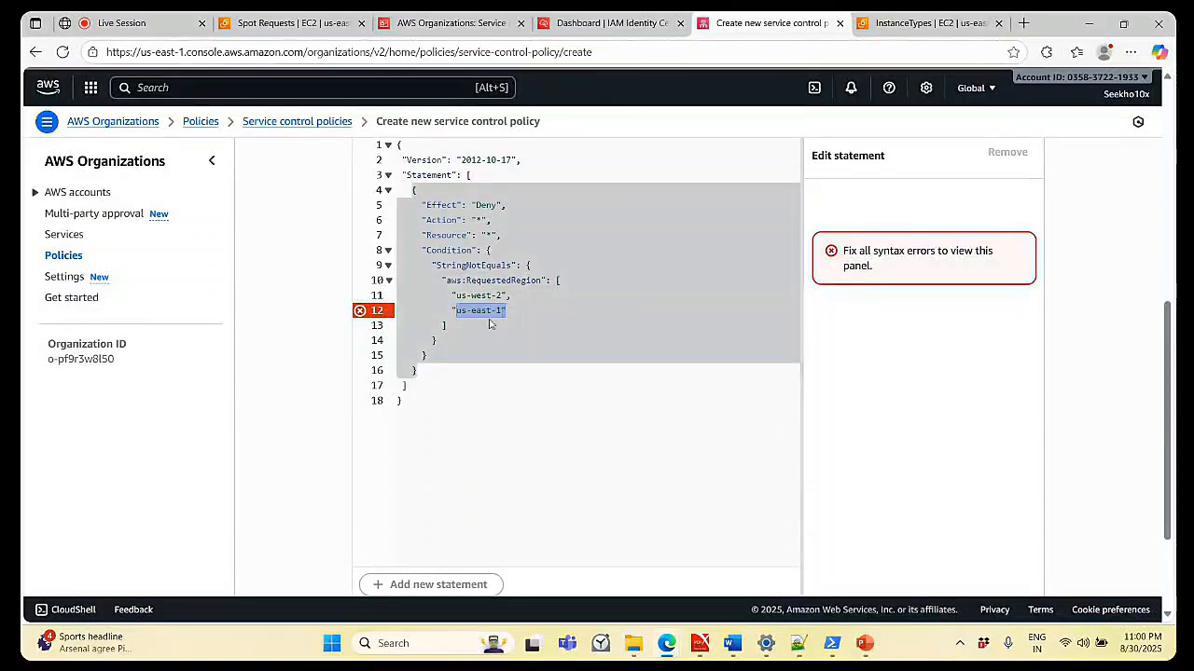
click(490, 325)
Delete the "us-east-1" entry and the empty line it leaves in the aws:RequestedRegion list
click(456, 311)
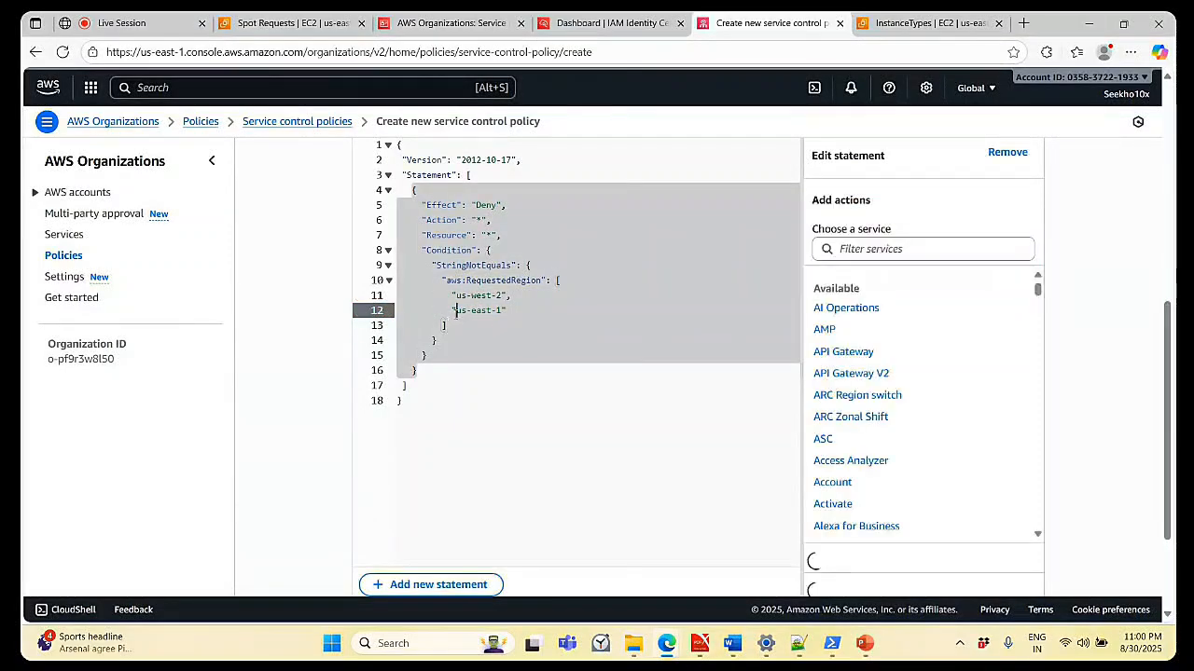
key(Left)
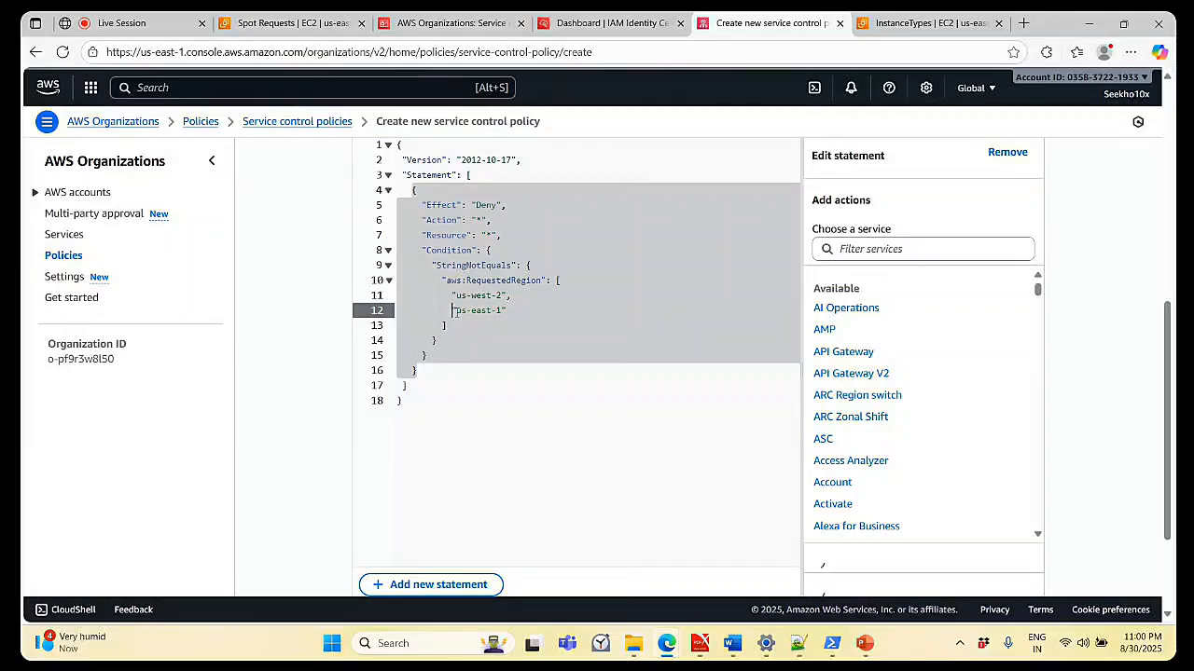
key(Delete)
key(Delete)
key(Delete)
key(Delete)
key(Delete)
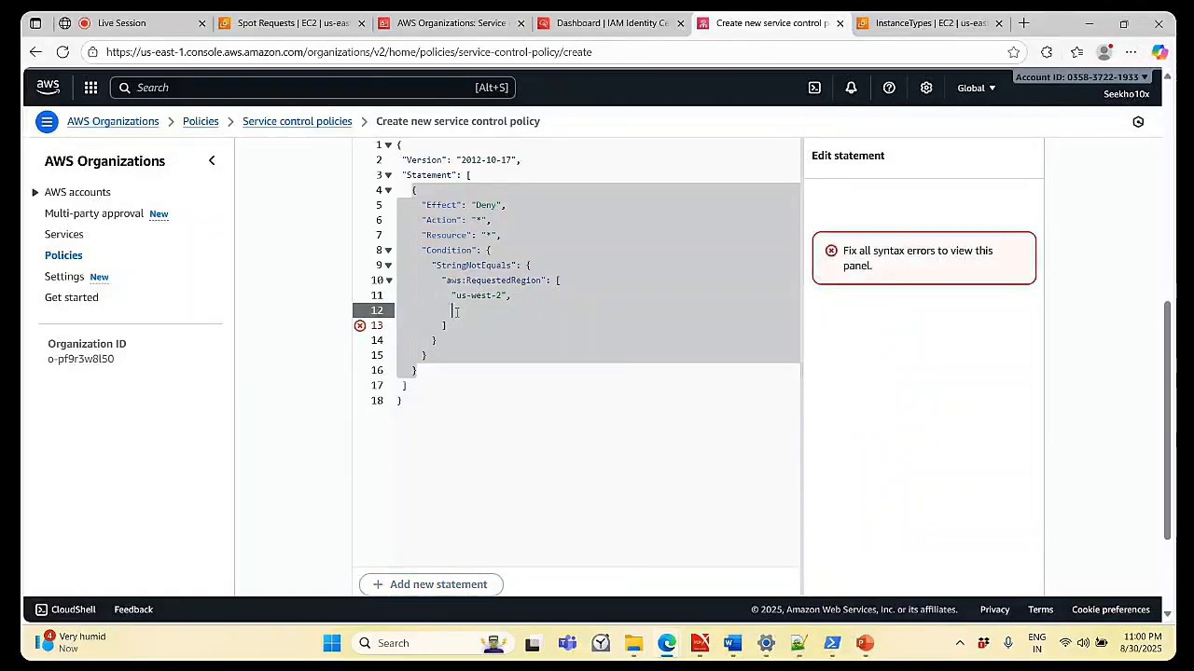
key(Delete)
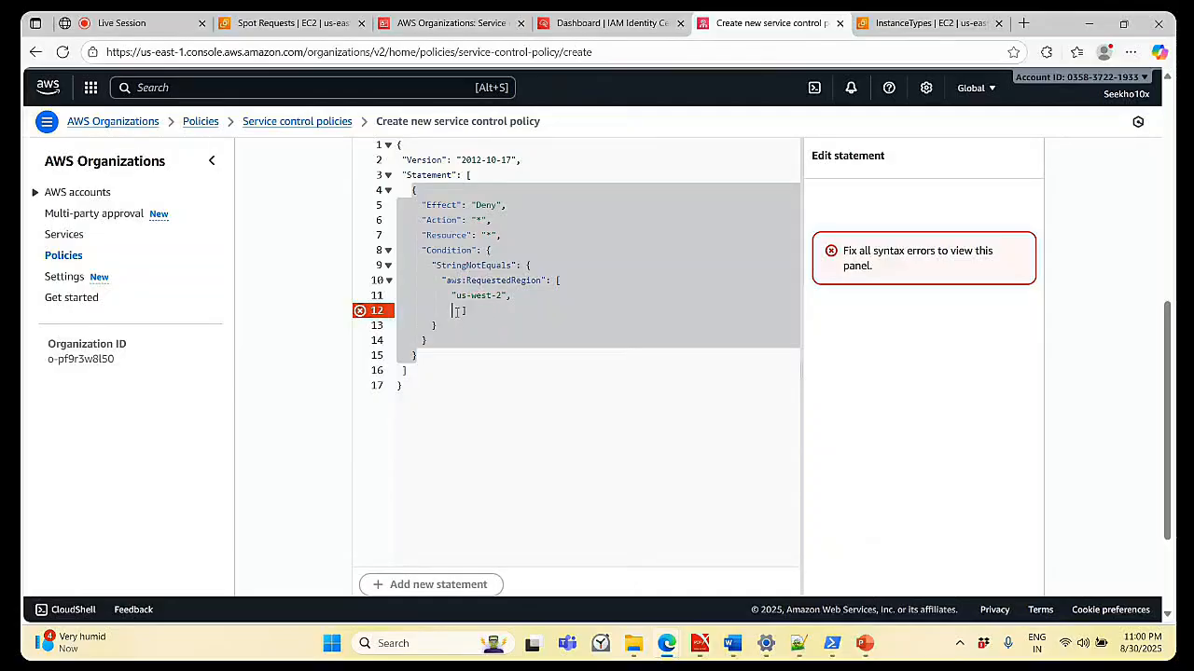
key(Delete)
key(Delete)
Pull the closing bracket of the aws:RequestedRegion list up onto the "us-west-2" line
key(Down)
key(Down)
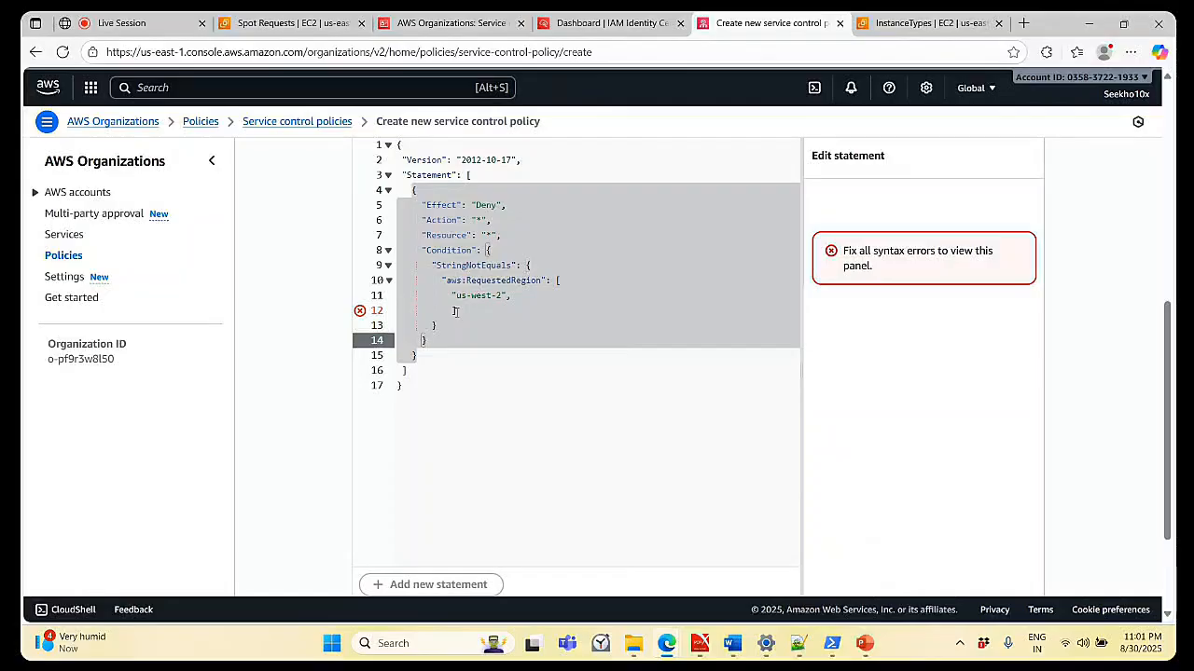
key(Up)
key(Up)
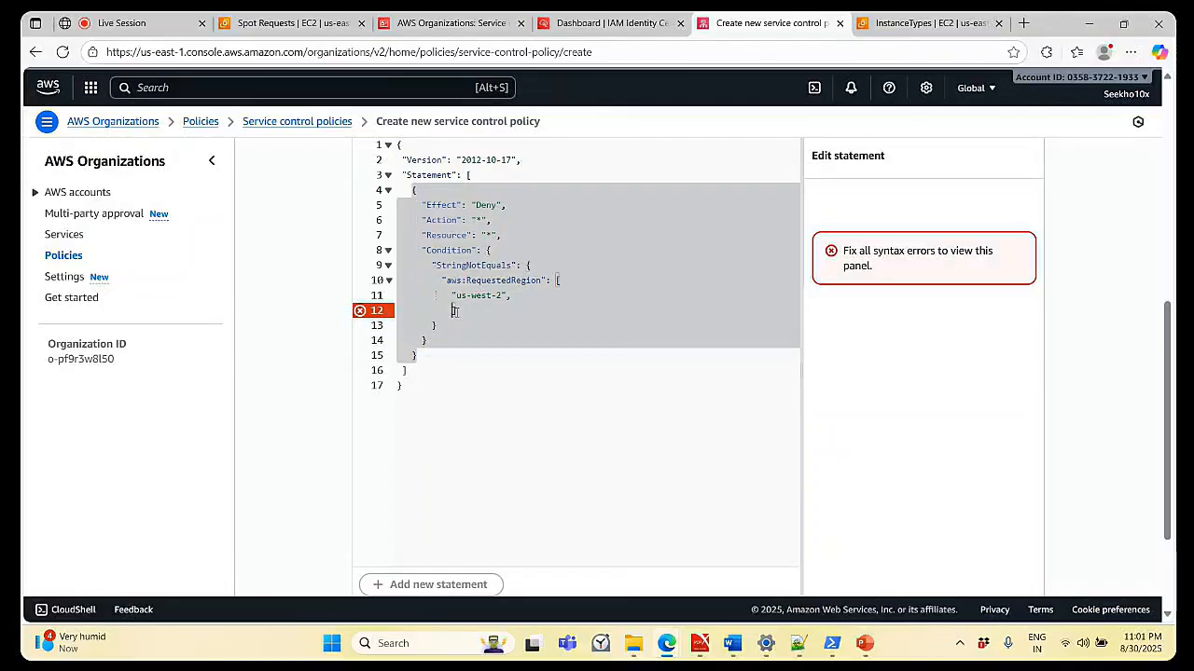
key(BackSpace)
key(BackSpace)
key(BackSpace)
key(BackSpace)
key(BackSpace)
key(BackSpace)
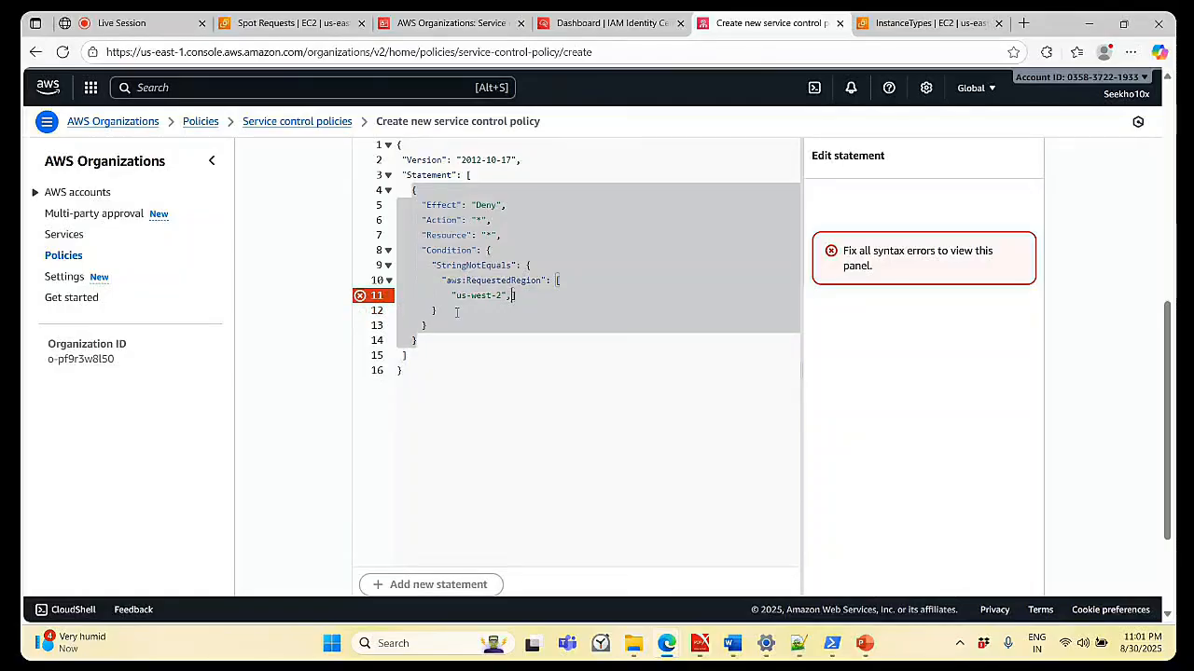
click(457, 312)
key(Down)
key(Down)
key(Down)
key(Down)
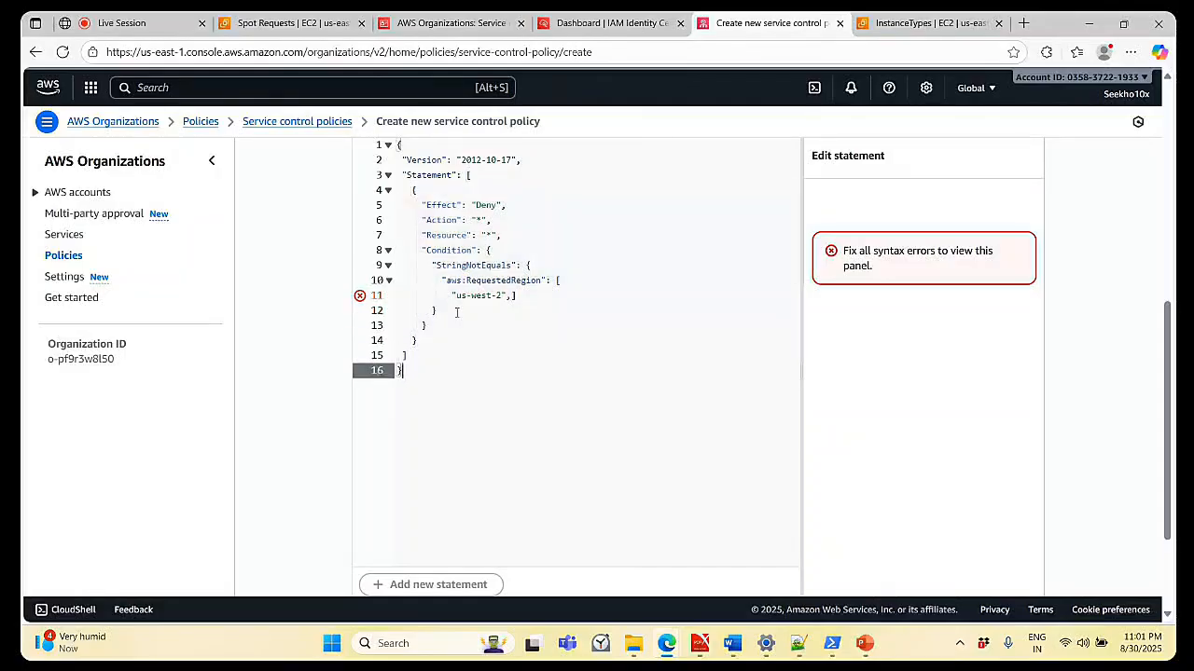
key(Up)
key(Up)
key(Up)
key(Up)
key(Up)
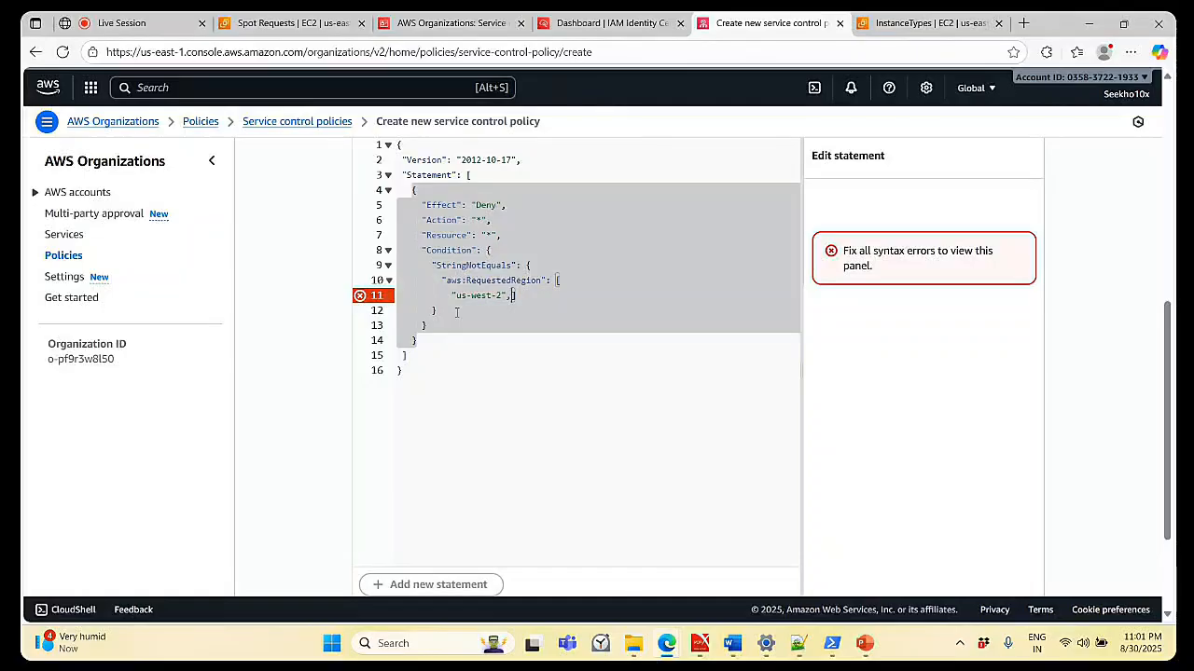
Try to put the closing bracket of the aws:RequestedRegion list back on its own line and add a quotation mark
scroll(456, 313, up, 1)
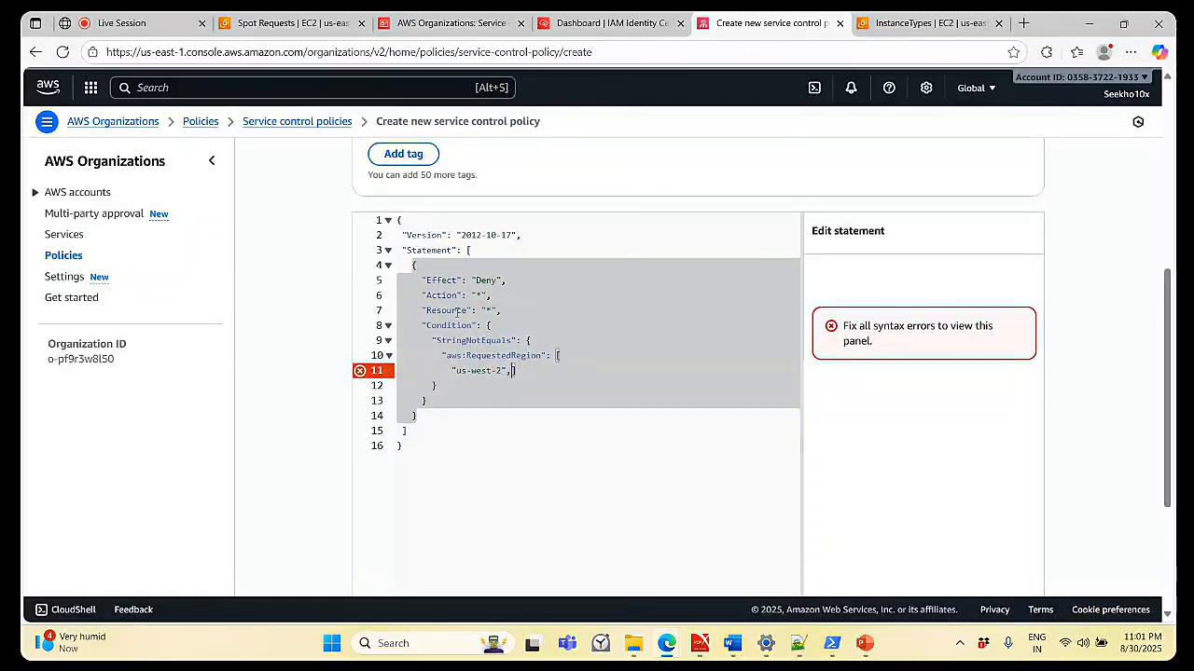
key(Return)
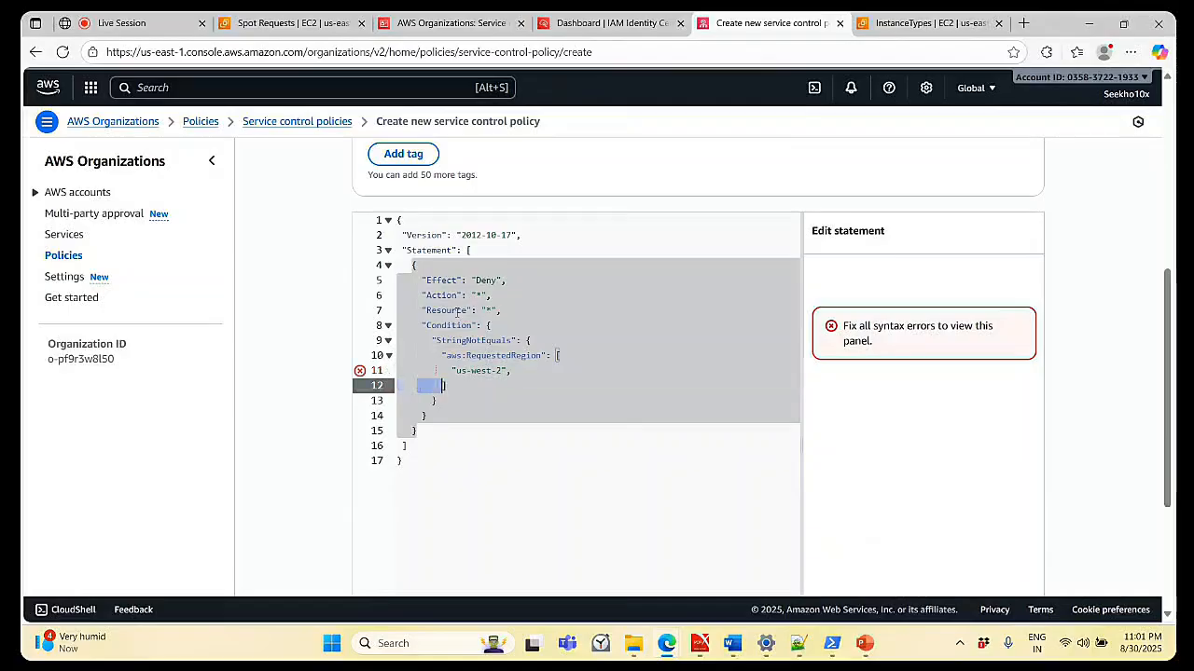
text(")
Undo the policy JSON edits and paste the copied region-deny policy again in place of the default statement
key(ctrl+z)
key(ctrl+z)
key(ctrl+z)
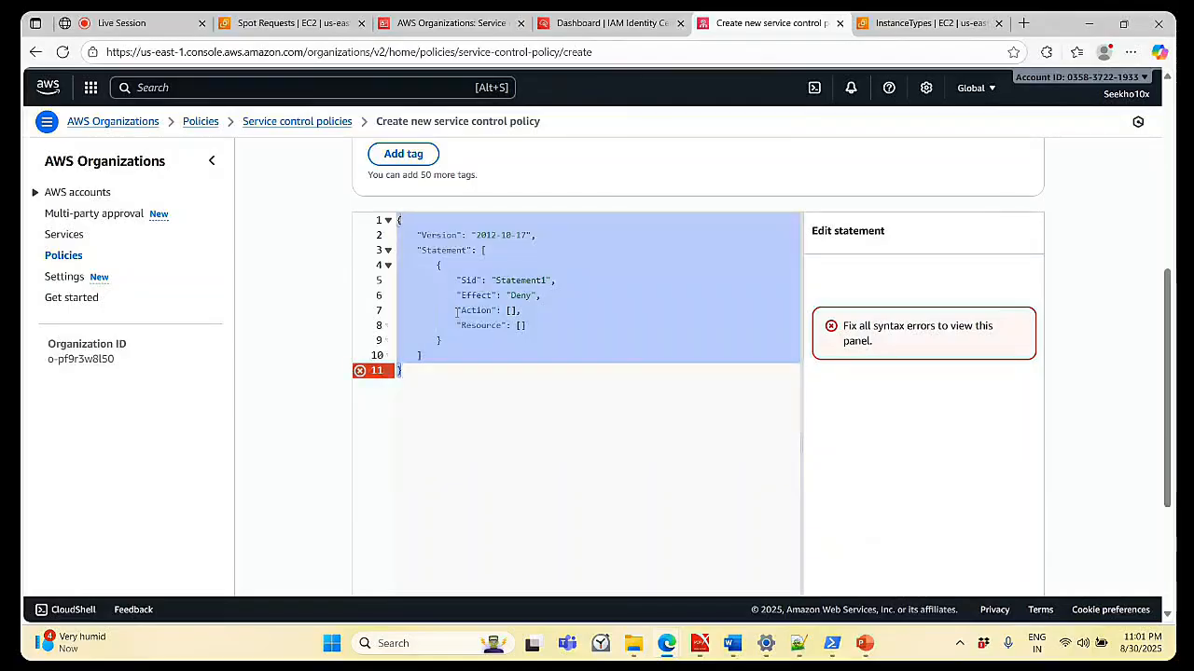
text({   "Version": "2012-10-17",   "Statement": [     {       "Effect": "Deny",       "Action": "*",       "Resource": "*",       "Condition": {         "StringNotEquals": {           "aws:RequestedRegion": [             "us-west-2",             "us-east-1"           ]         }       }     }   ] })
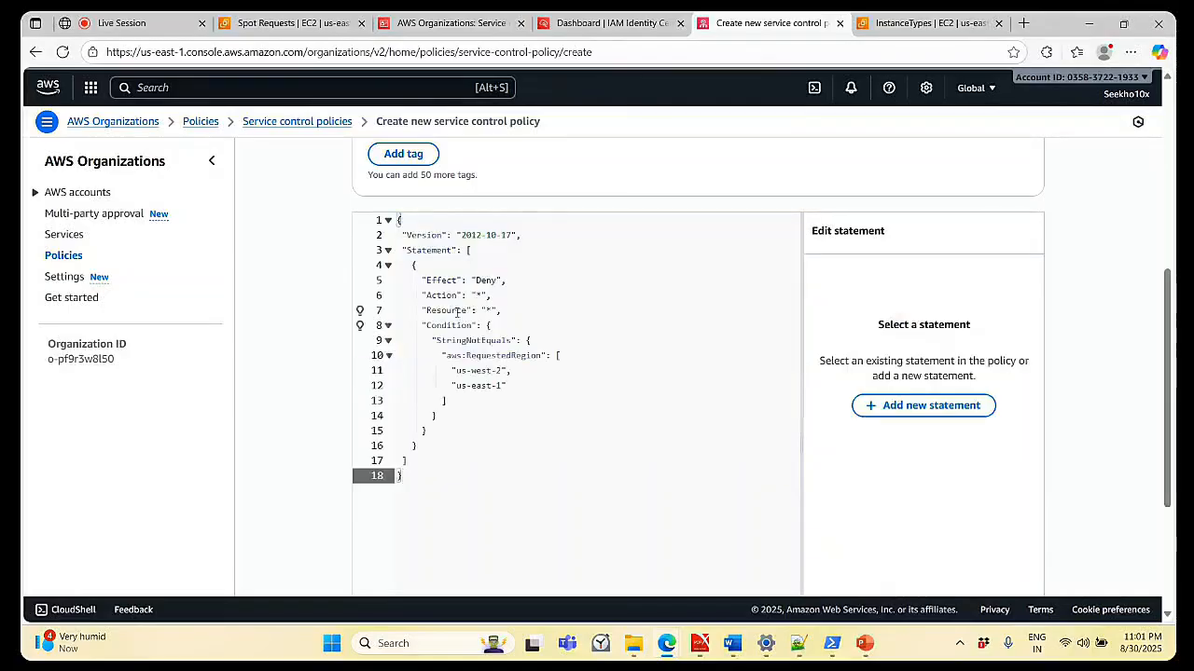
click(527, 425)
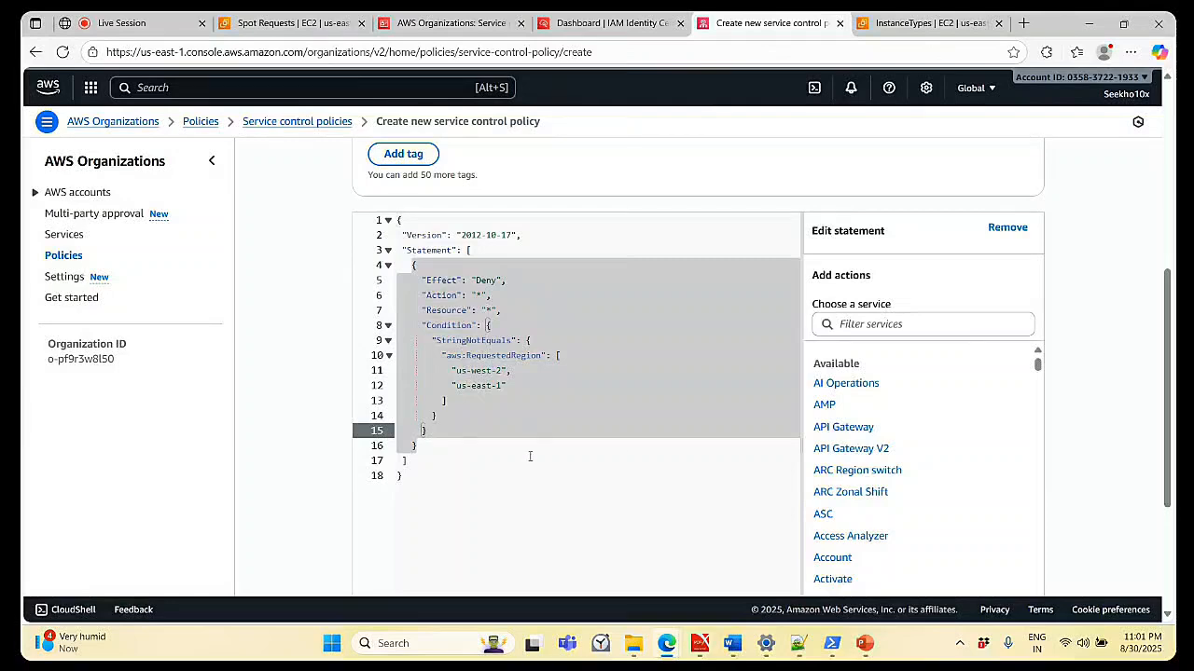
click(532, 457)
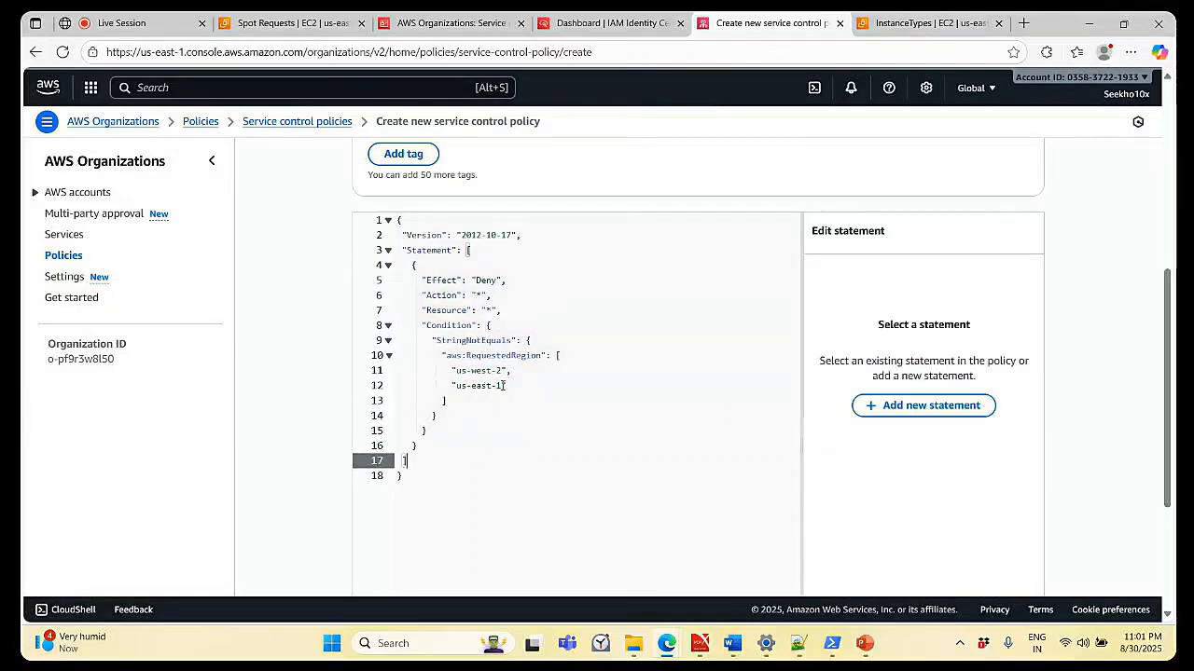
click(503, 385)
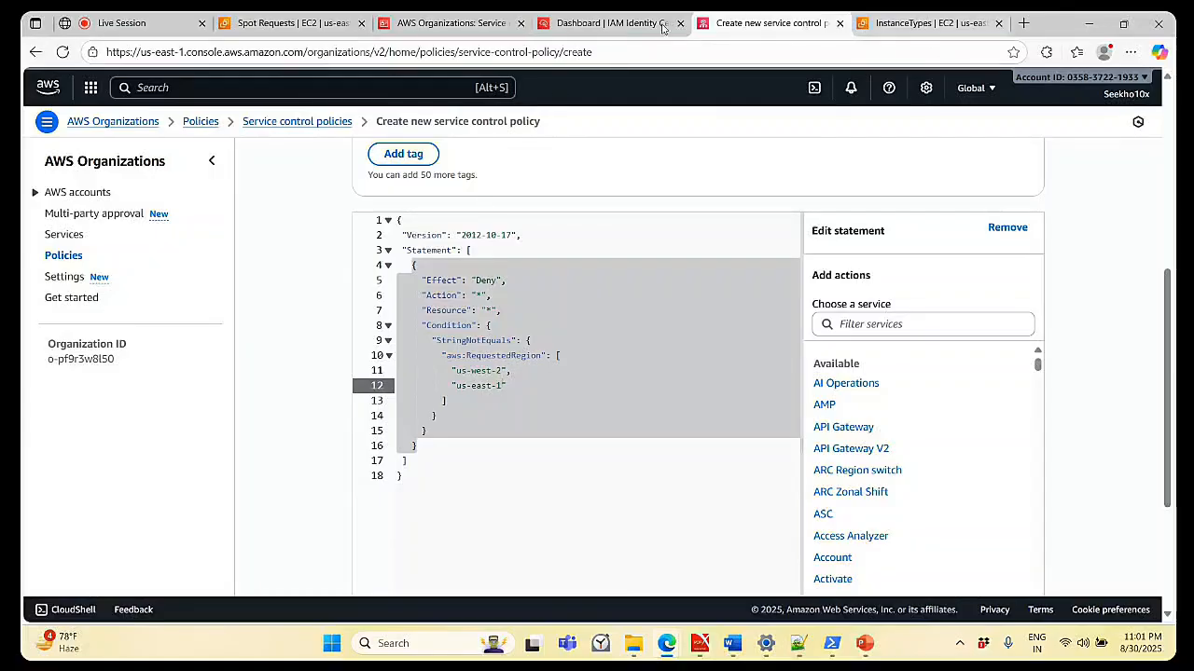
Check the available AWS regions and their codes from the EC2 Spot Requests page
click(578, 24)
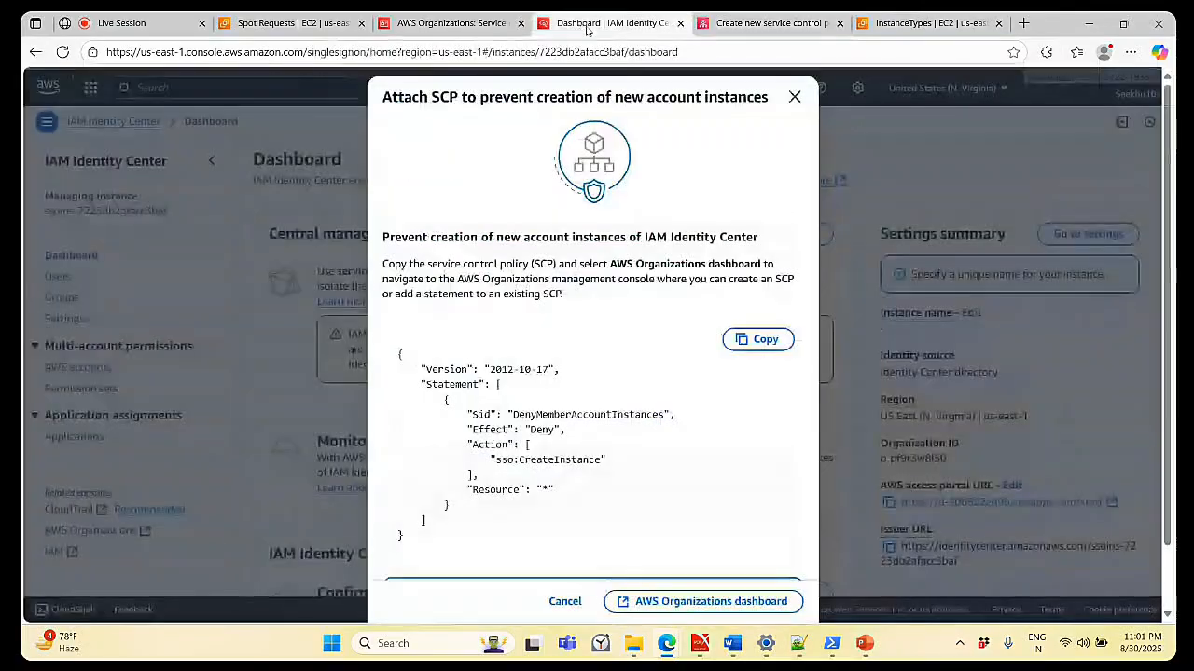
click(424, 23)
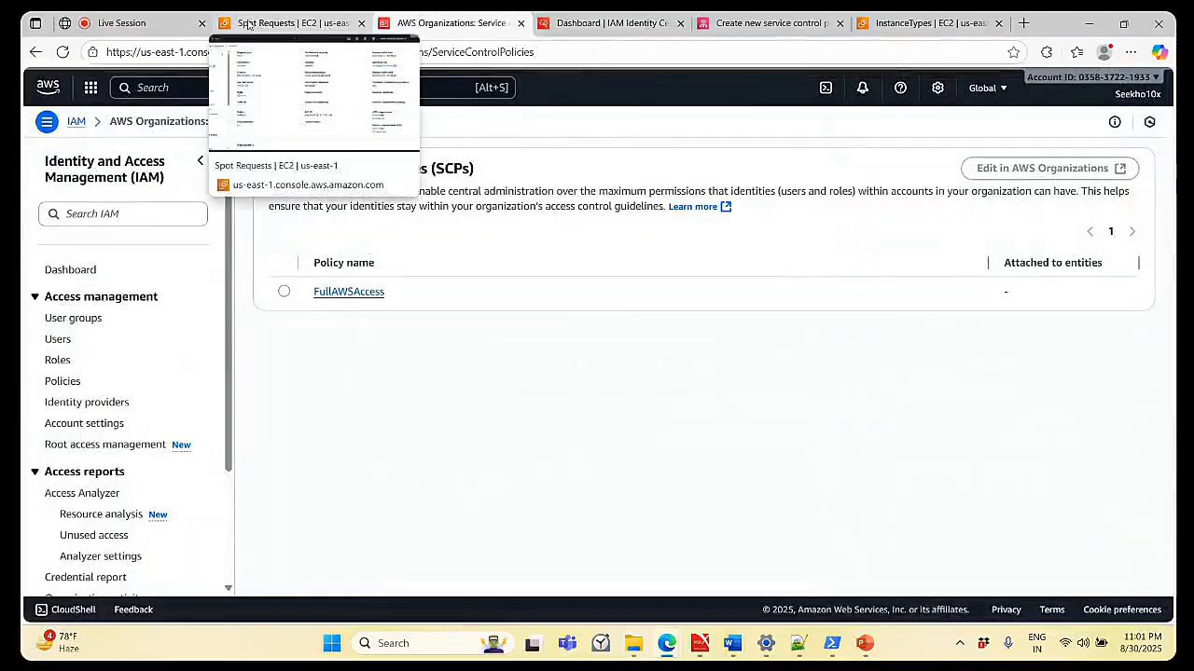
click(260, 24)
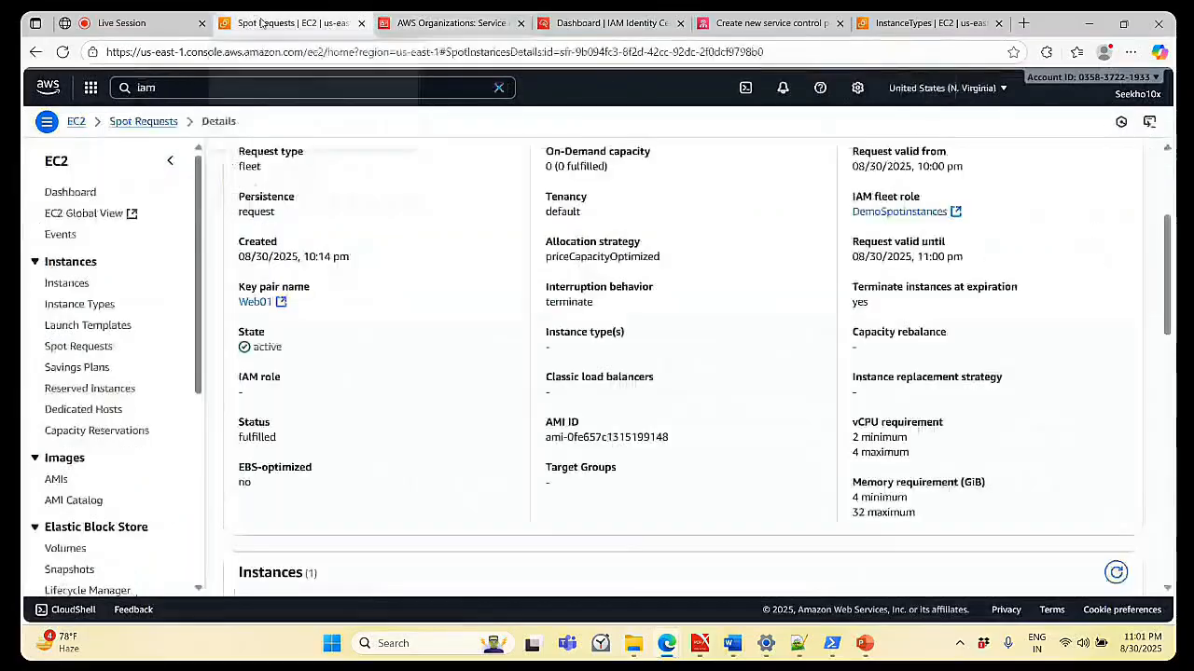
click(1000, 90)
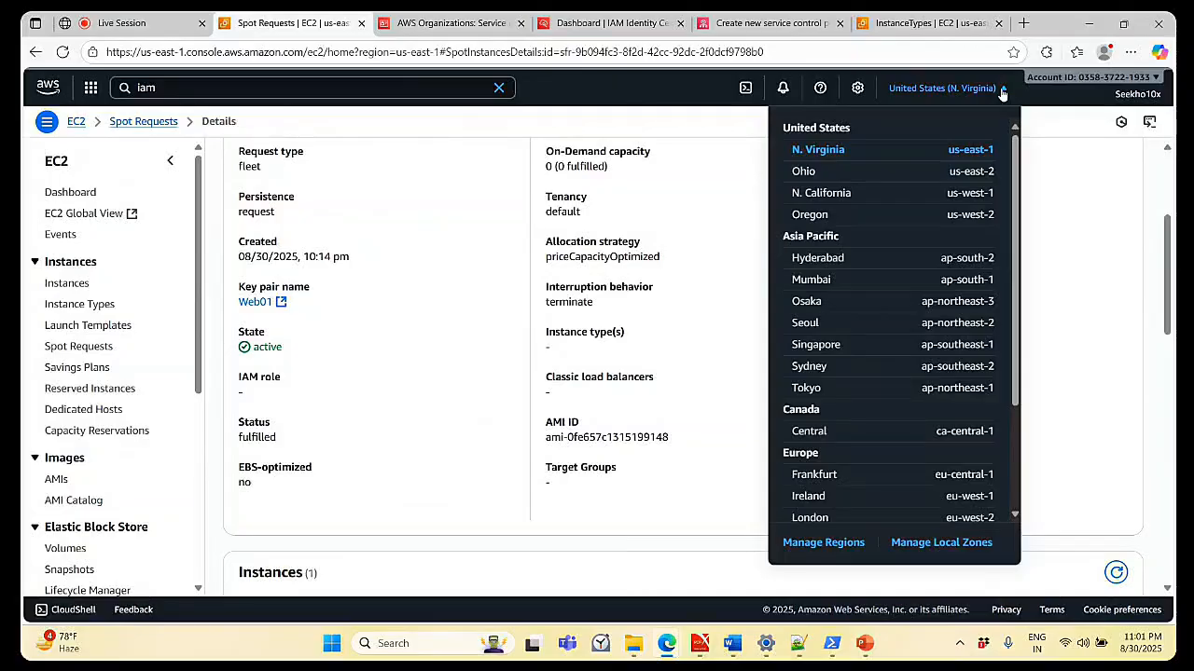
click(1001, 90)
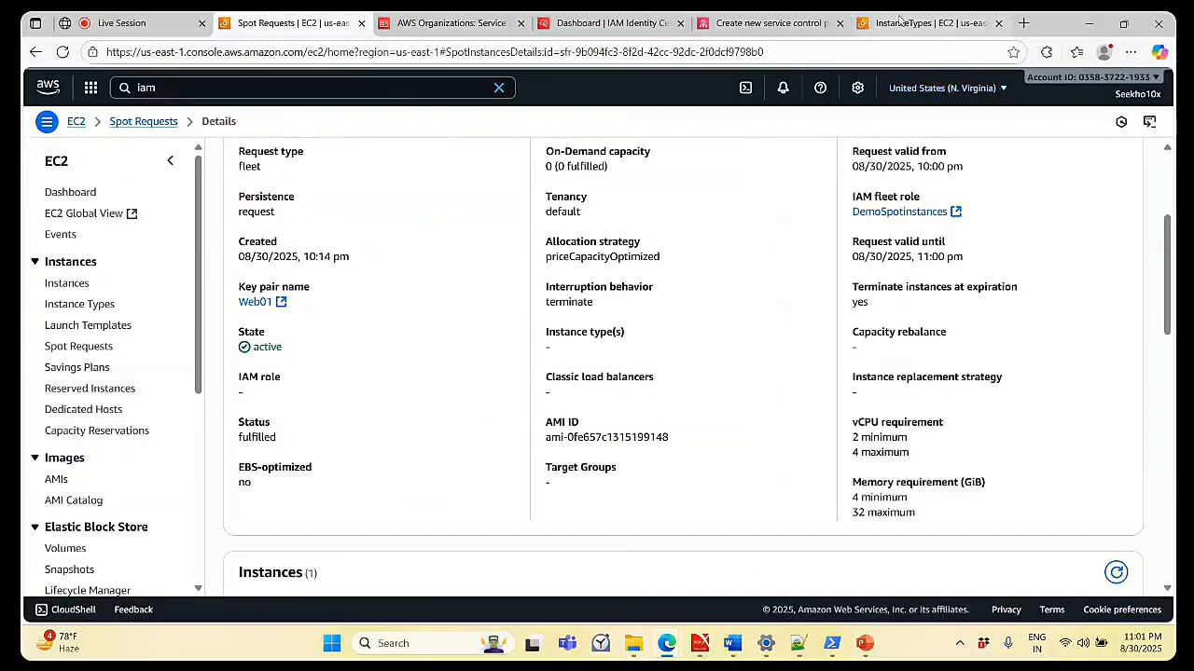
Change the "us-east-1" entry in the policy's aws:RequestedRegion list to "us-west-1"
click(813, 22)
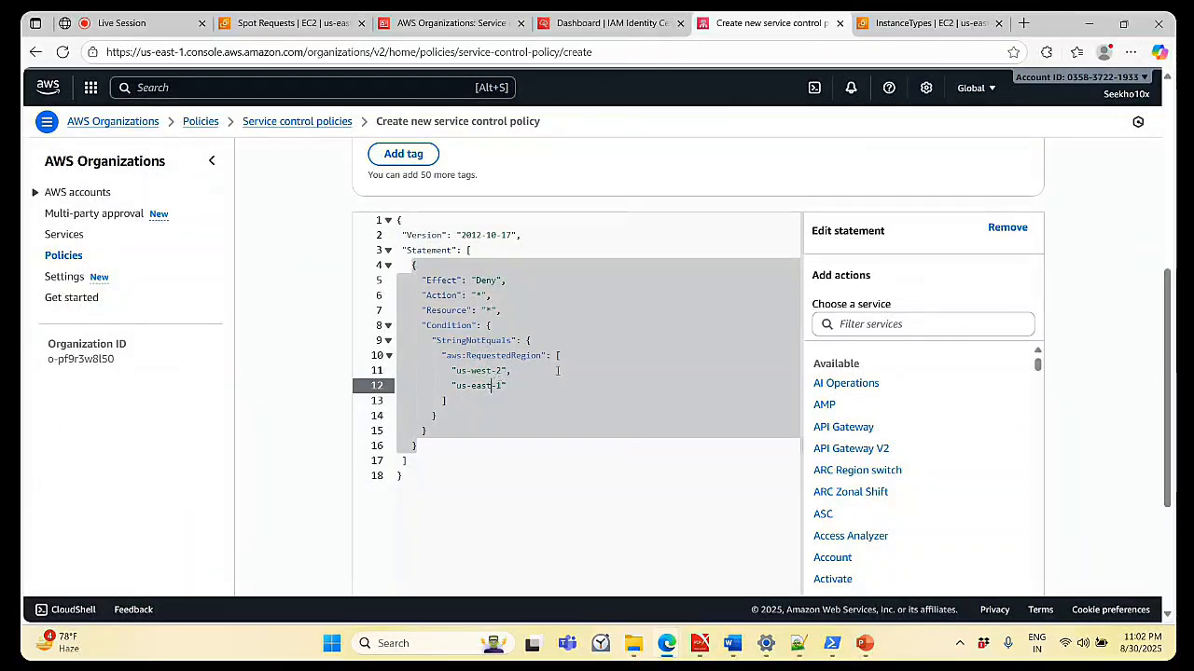
key(BackSpace)
key(BackSpace)
key(BackSpace)
key(BackSpace)
text(west)
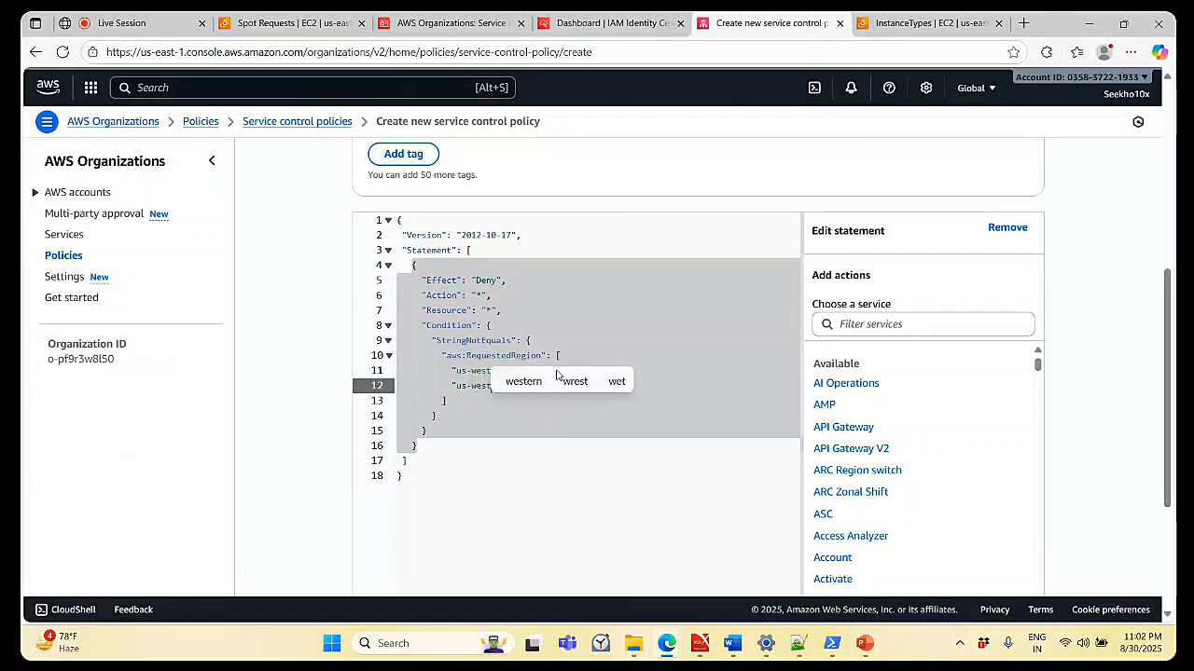
key(Right)
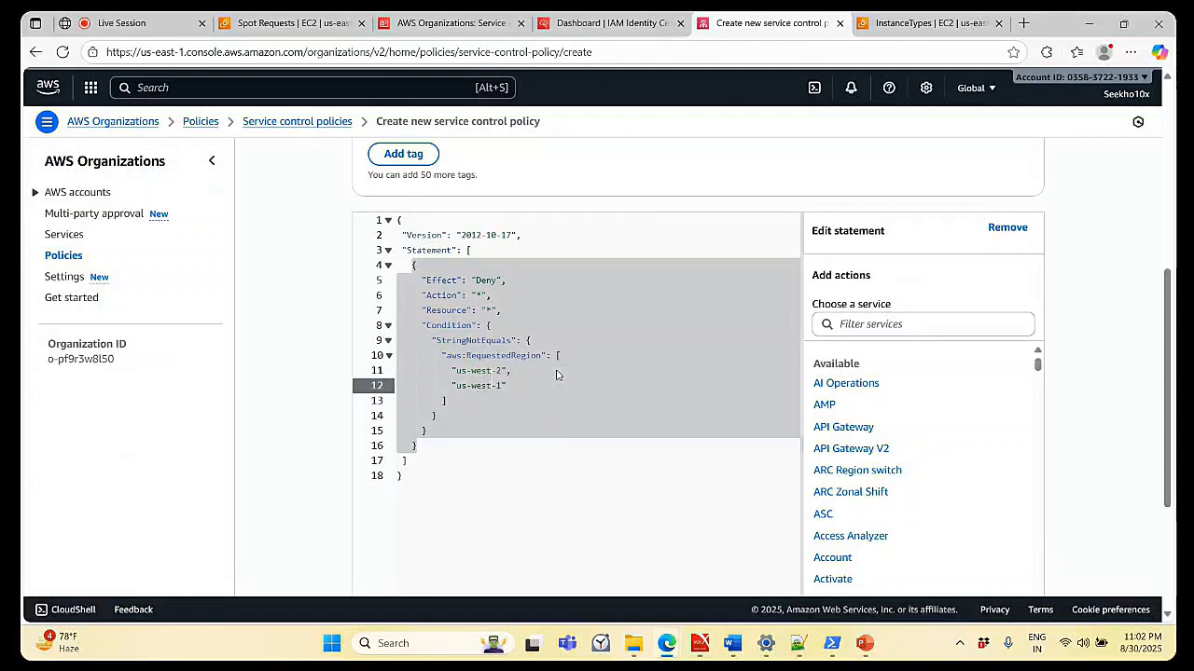
click(588, 459)
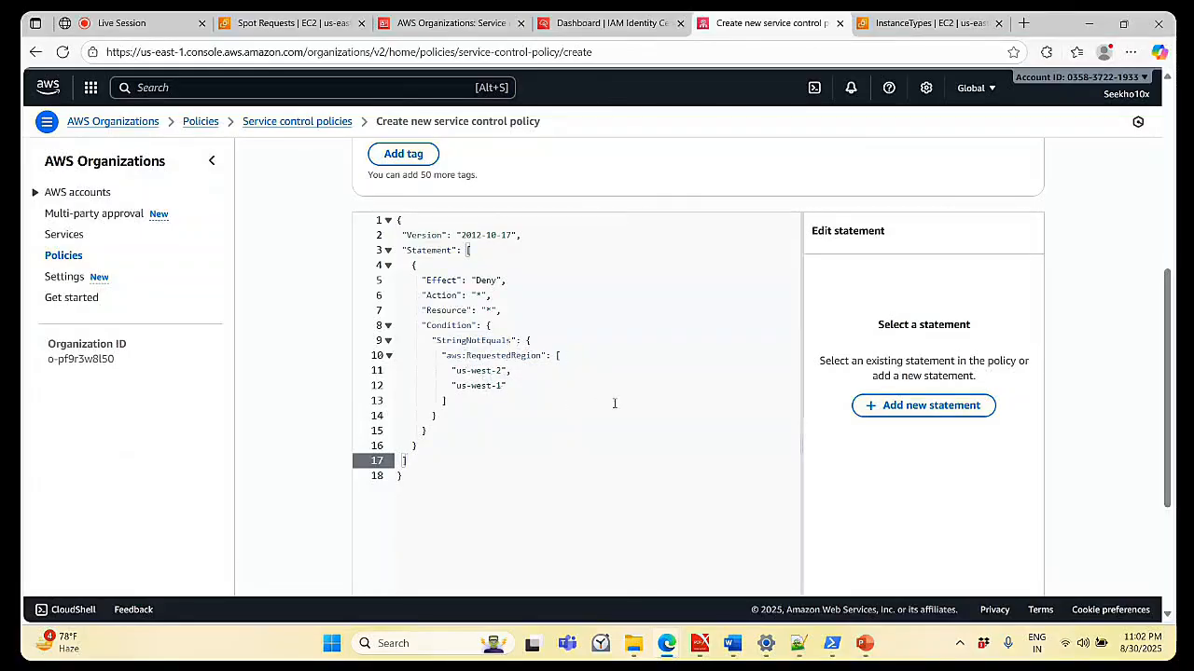
Create the BlockWest2-Region policy and highlight its description in the list of available policies
scroll(615, 402, down, 3)
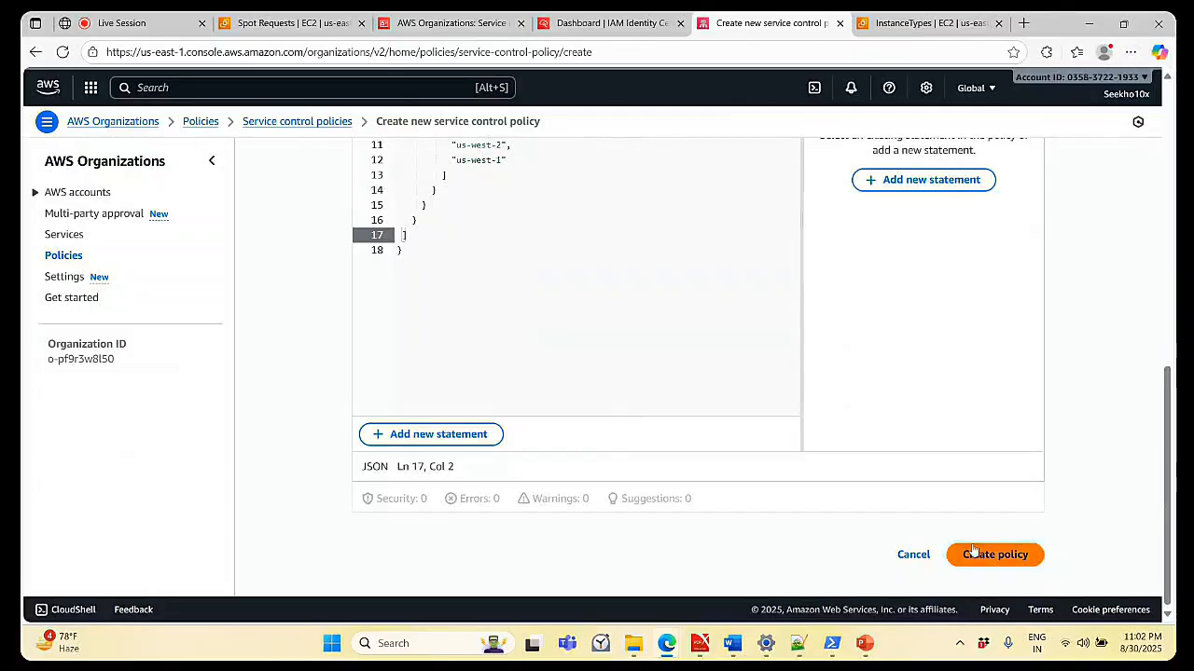
click(1007, 559)
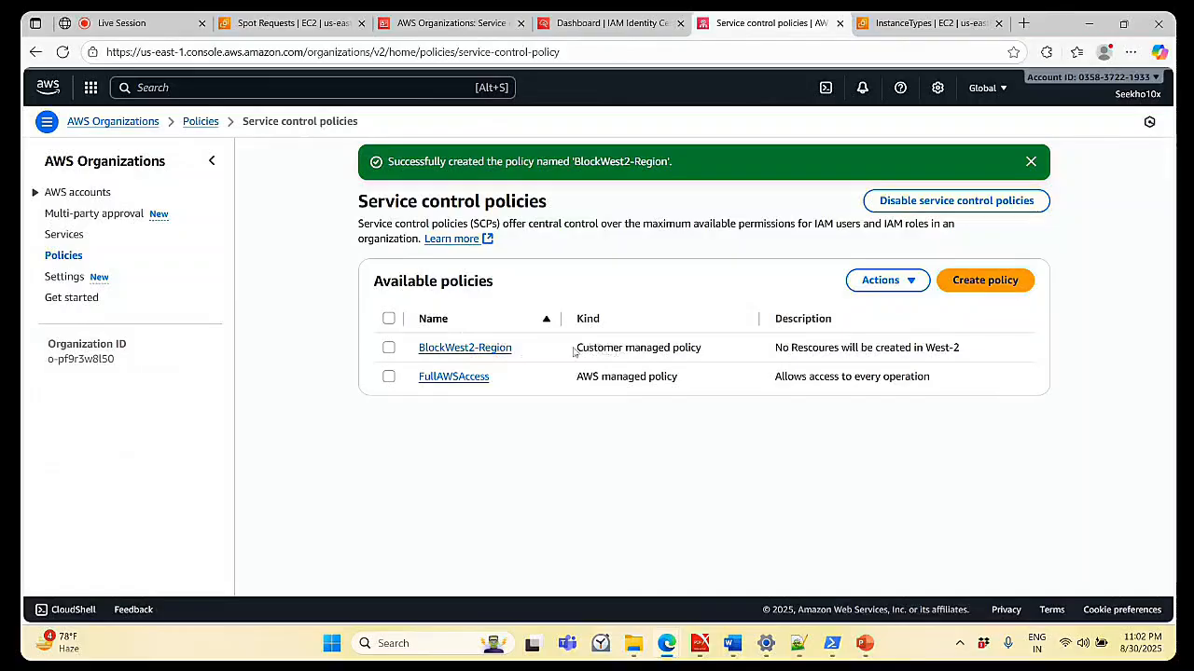
drag(578, 348, 962, 348)
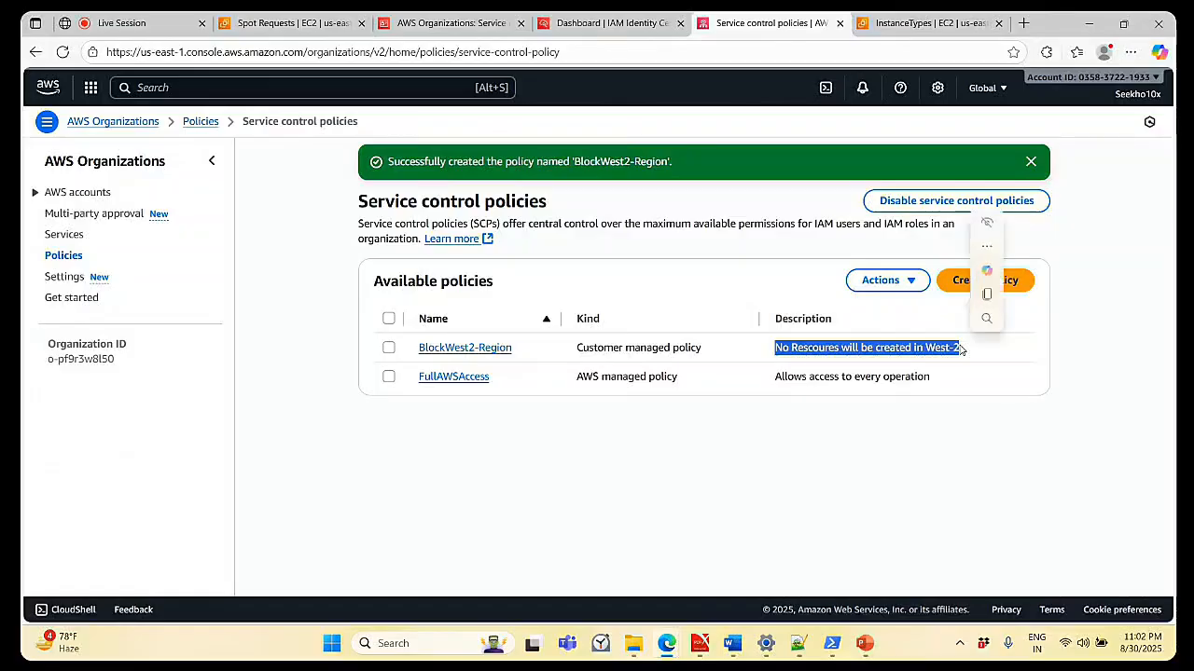
click(942, 427)
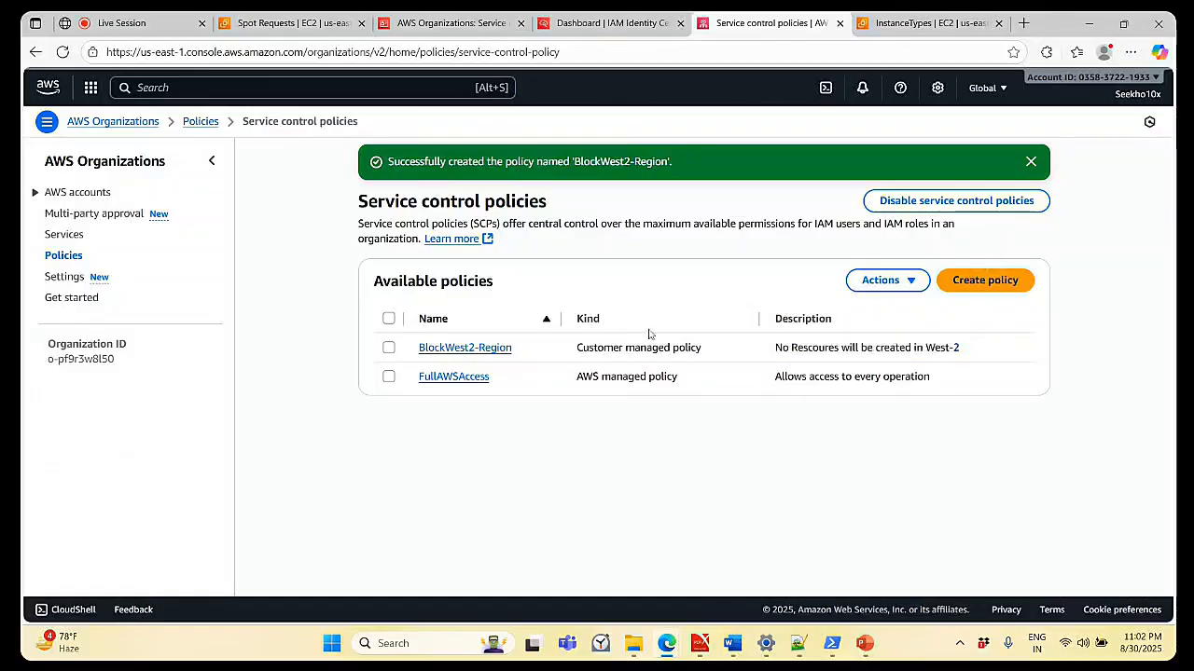
Select the BlockWest2-Region policy and open the page for attaching it to organization targets
click(388, 347)
click(902, 281)
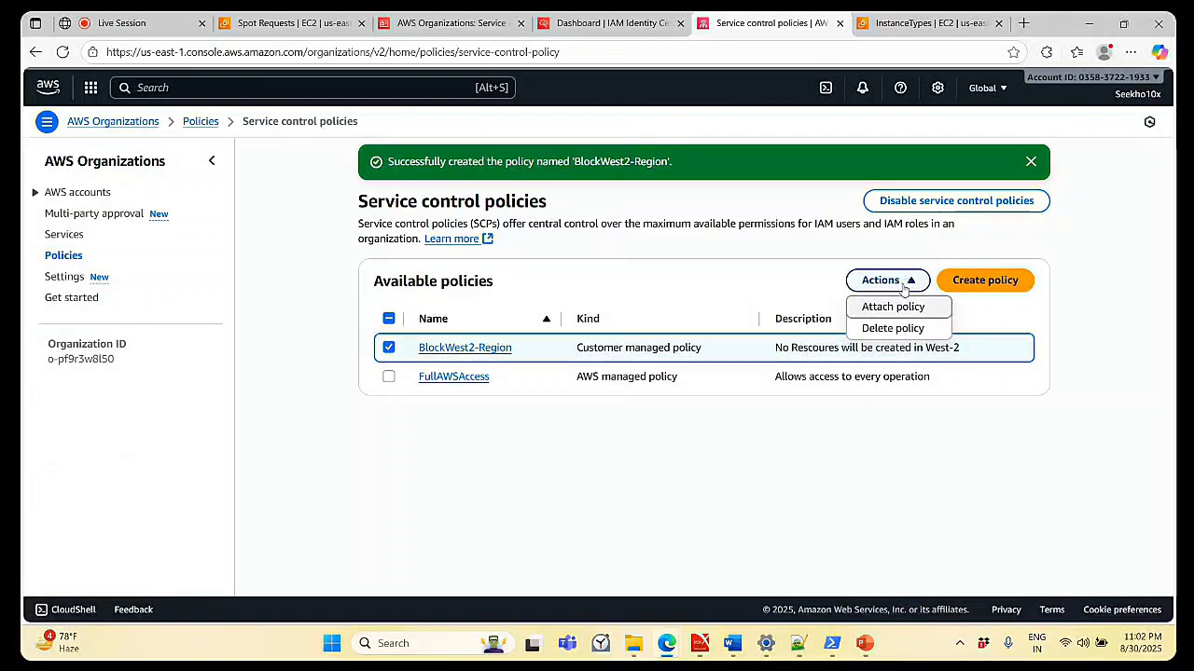
click(893, 308)
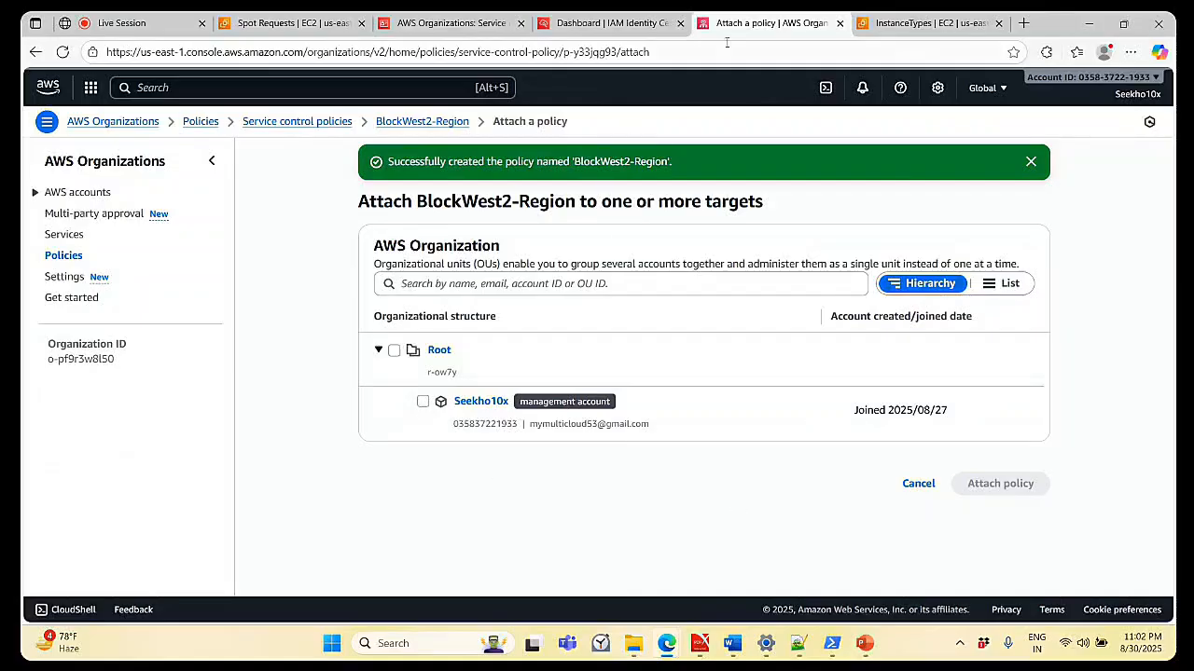
Reopen the prevent account instances dialog in IAM Identity Center and copy its DenyMemberAccountInstances SCP
click(588, 24)
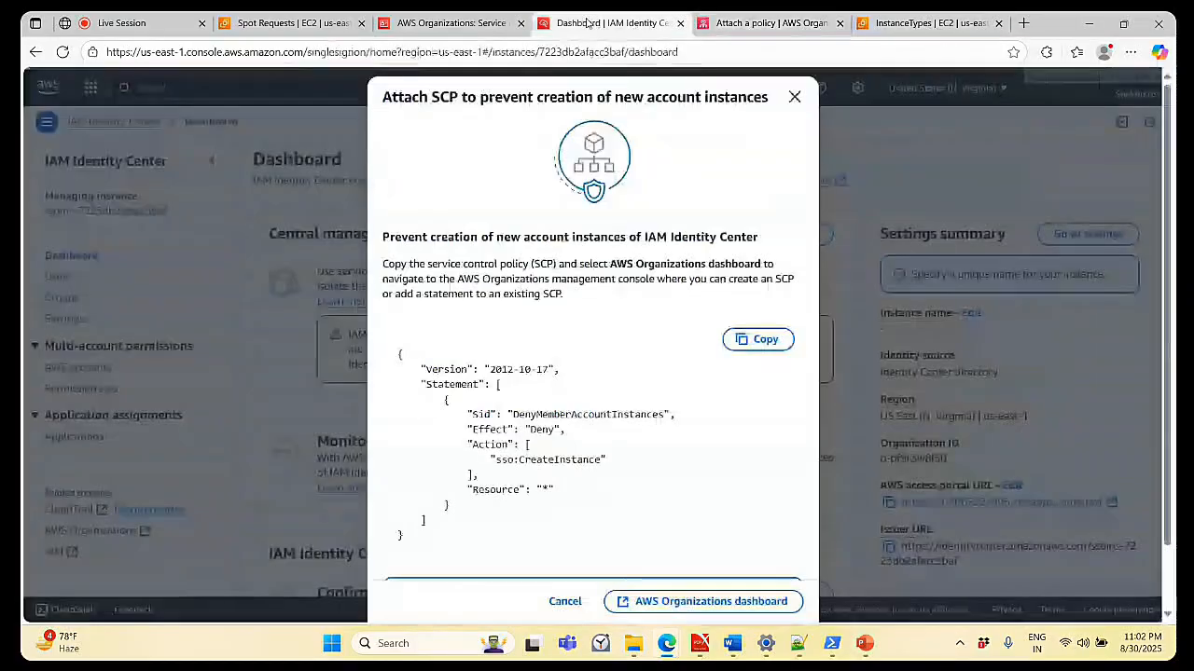
click(564, 601)
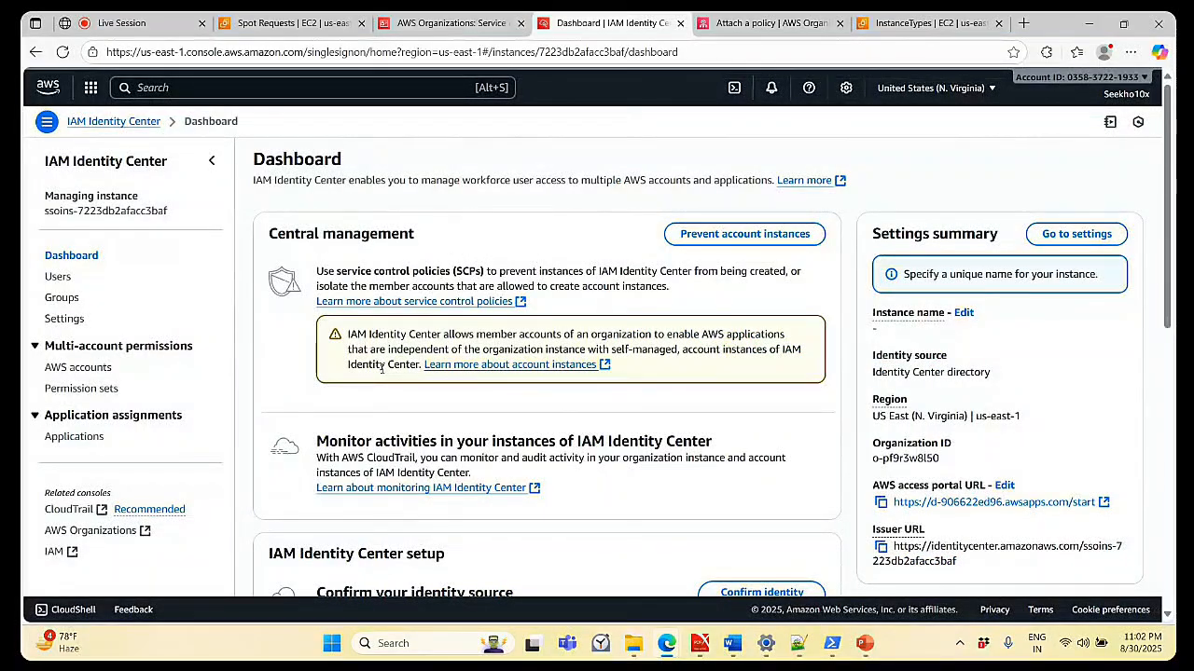
click(755, 234)
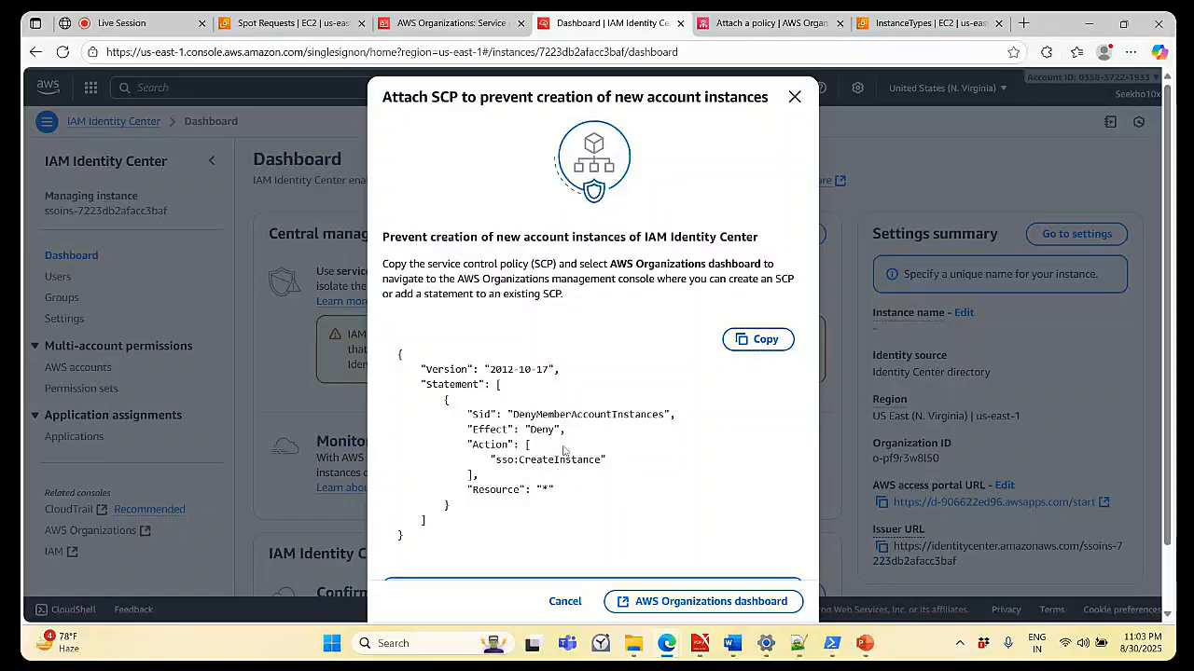
click(760, 345)
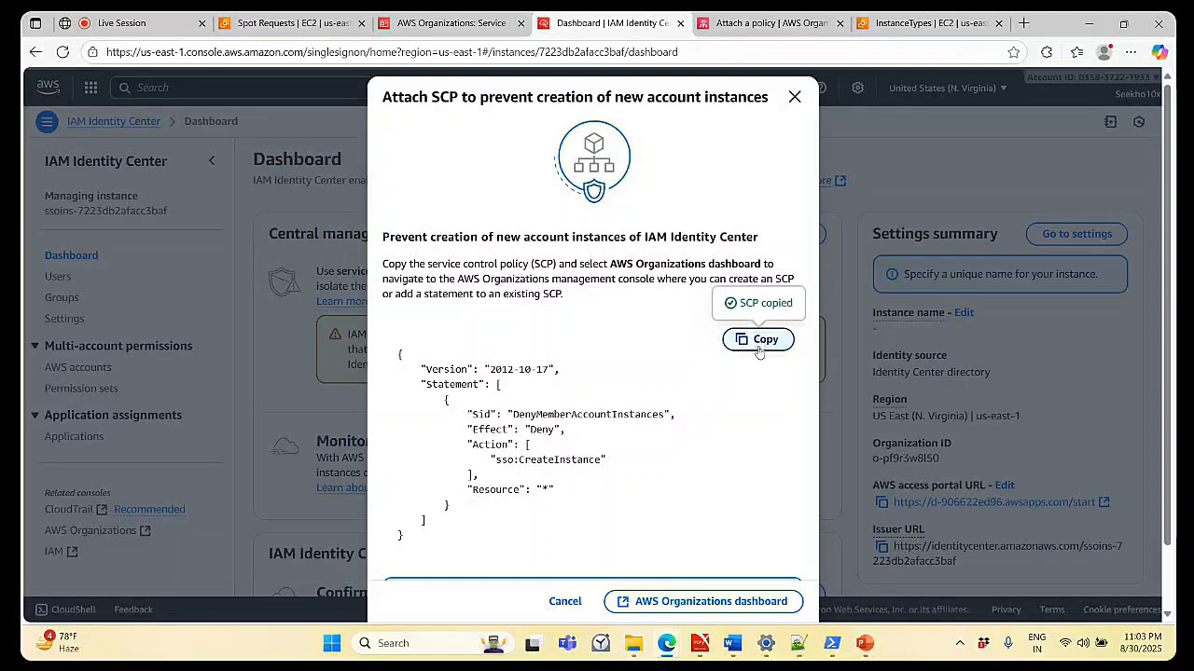
Open the service control policies list from the dialog, examine the BlockWest2-Region details and policy JSON, and return to the list
click(689, 604)
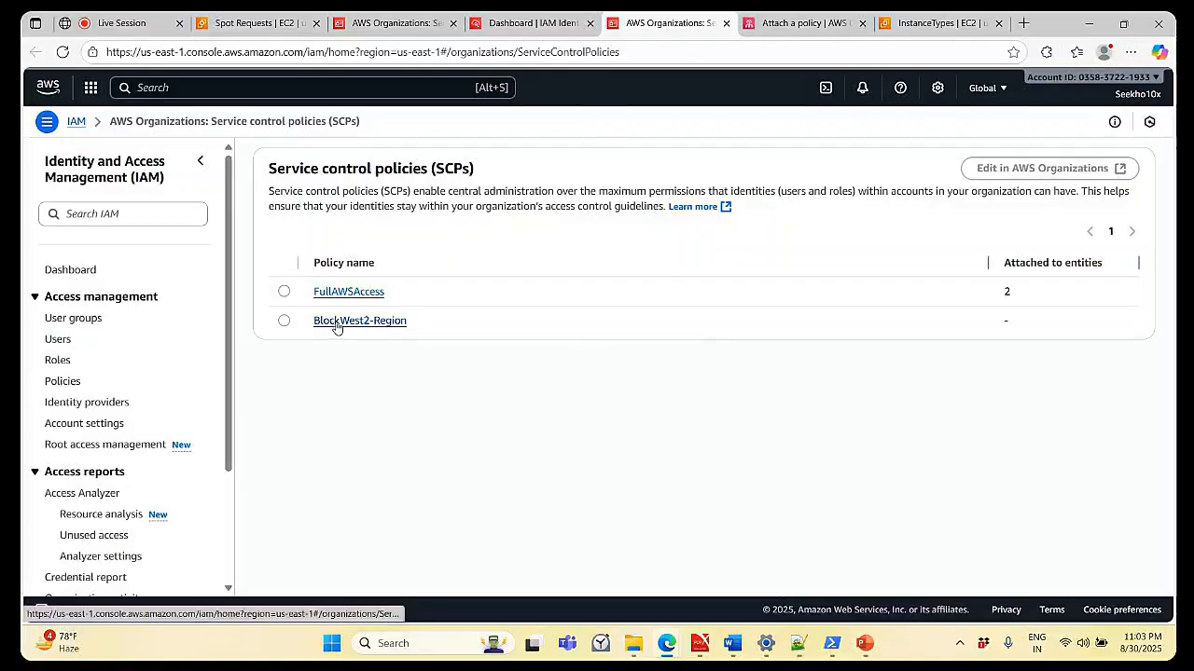
click(336, 323)
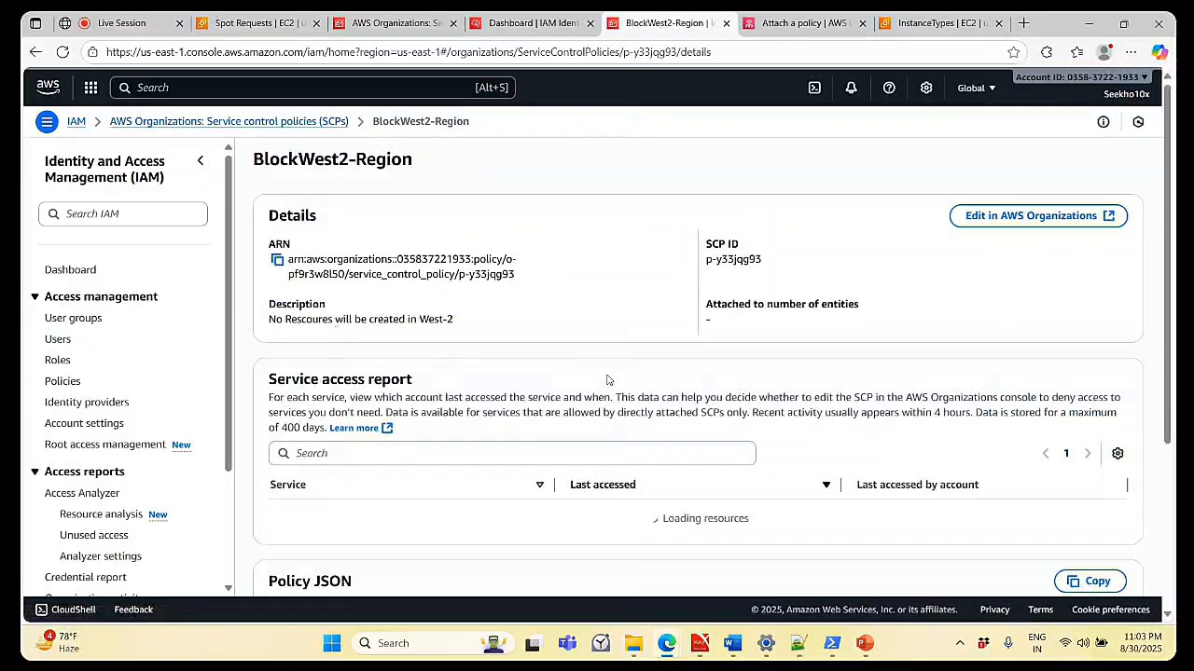
scroll(607, 378, down, 3)
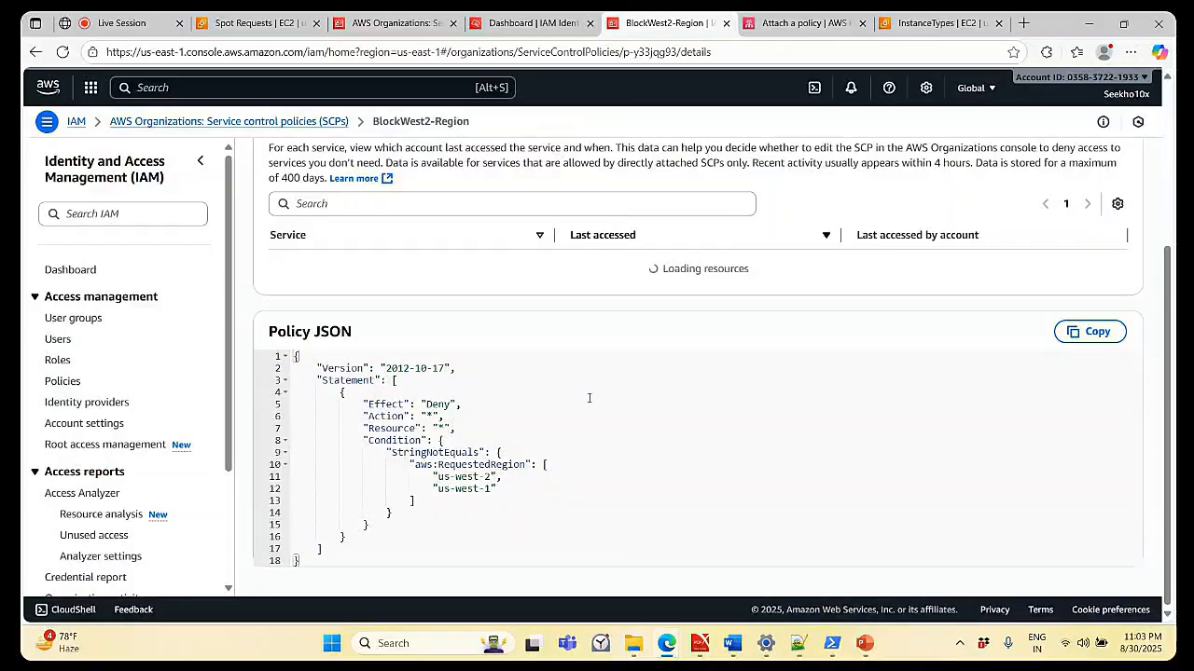
scroll(588, 398, up, 2)
scroll(589, 398, up, 1)
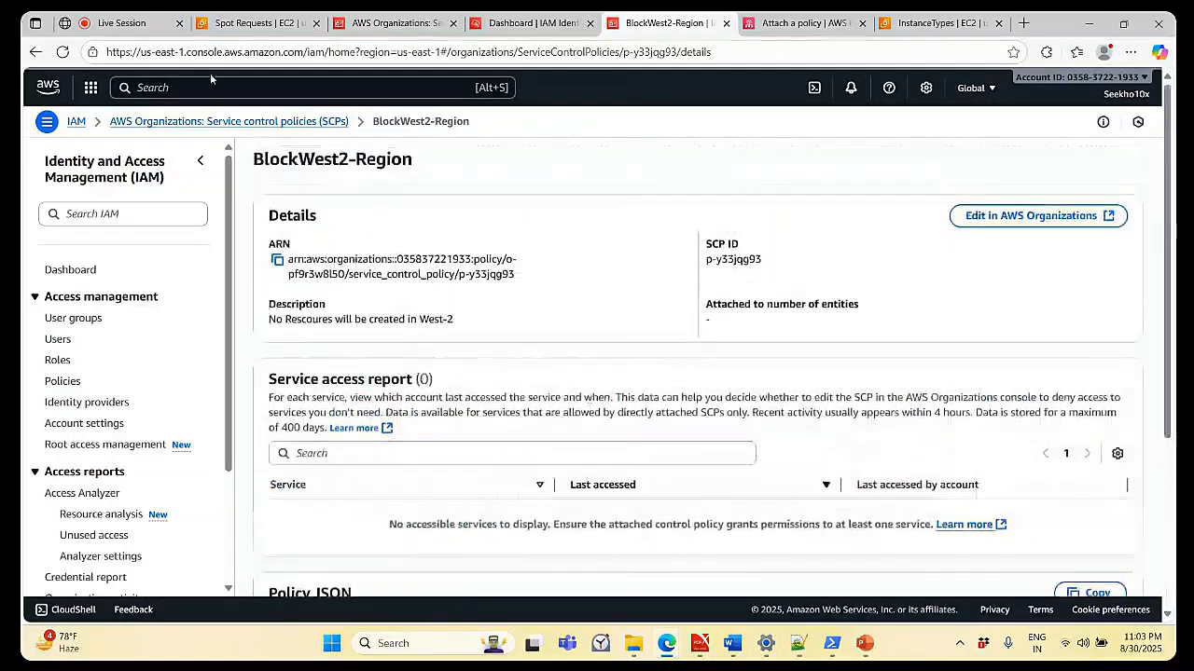
click(306, 122)
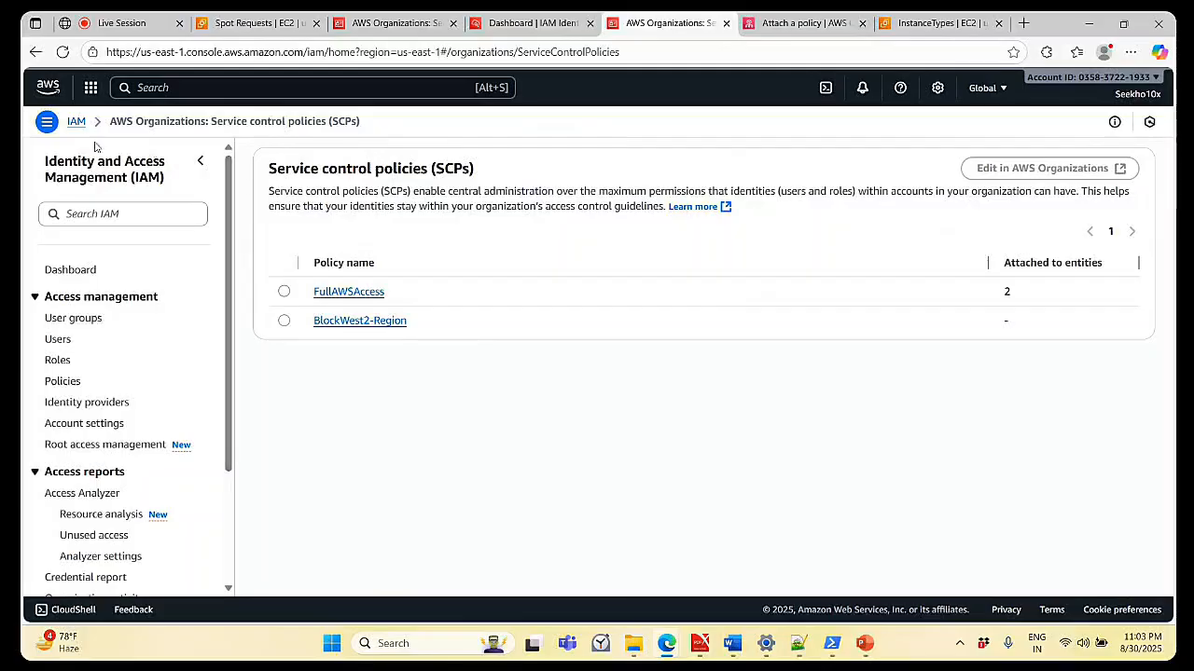
Close the SCP dialog on the IAM Identity Center dashboard and return to the service control policies list
scroll(124, 515, down, 2)
scroll(124, 518, down, 1)
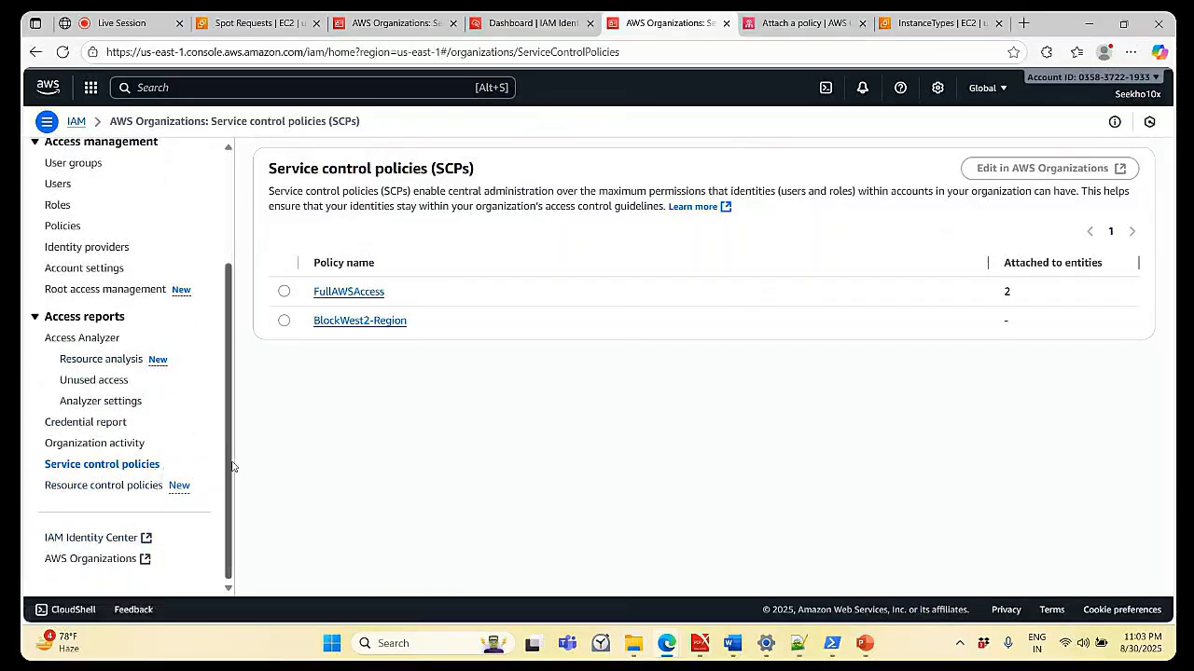
click(538, 22)
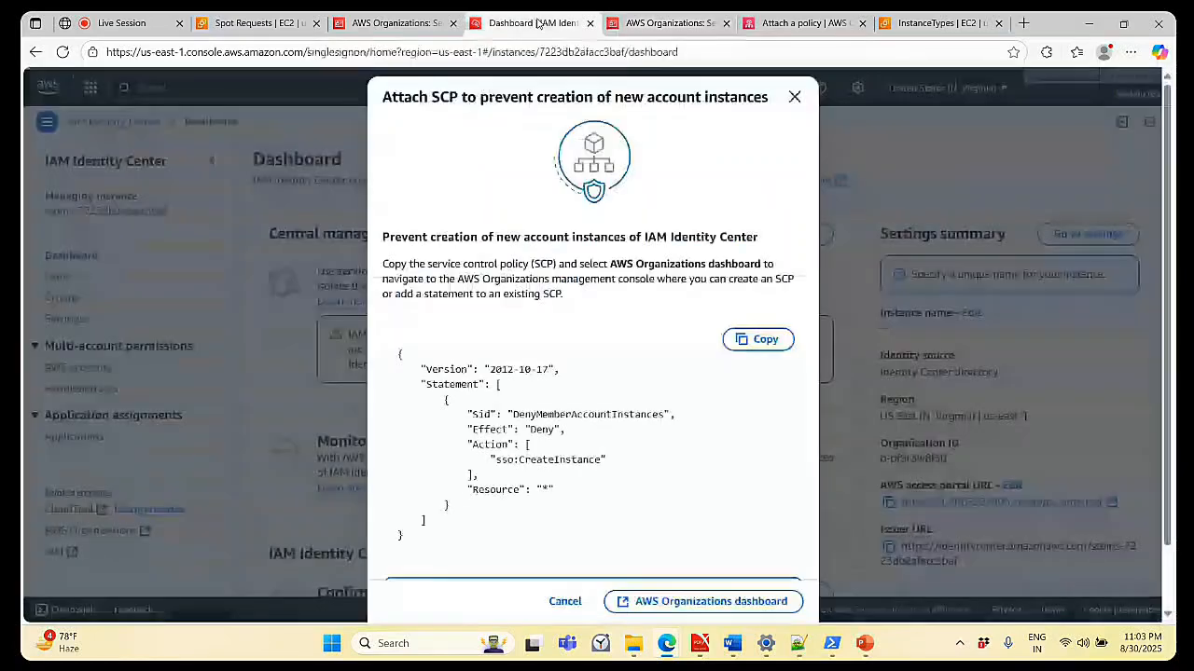
click(794, 96)
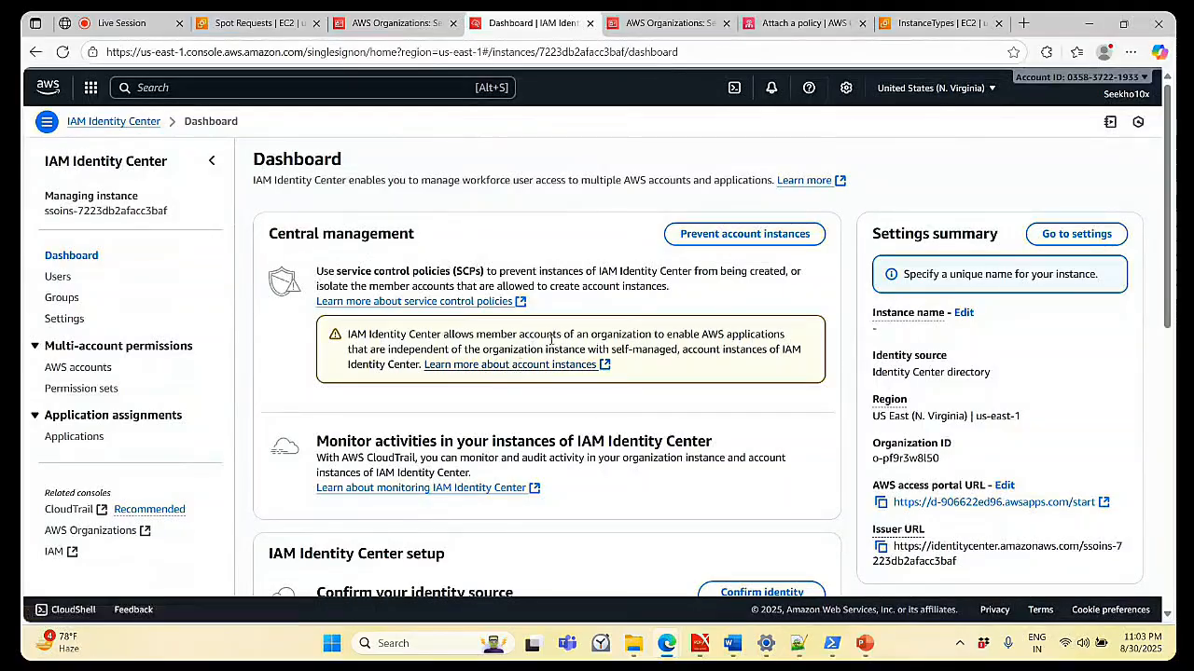
click(664, 24)
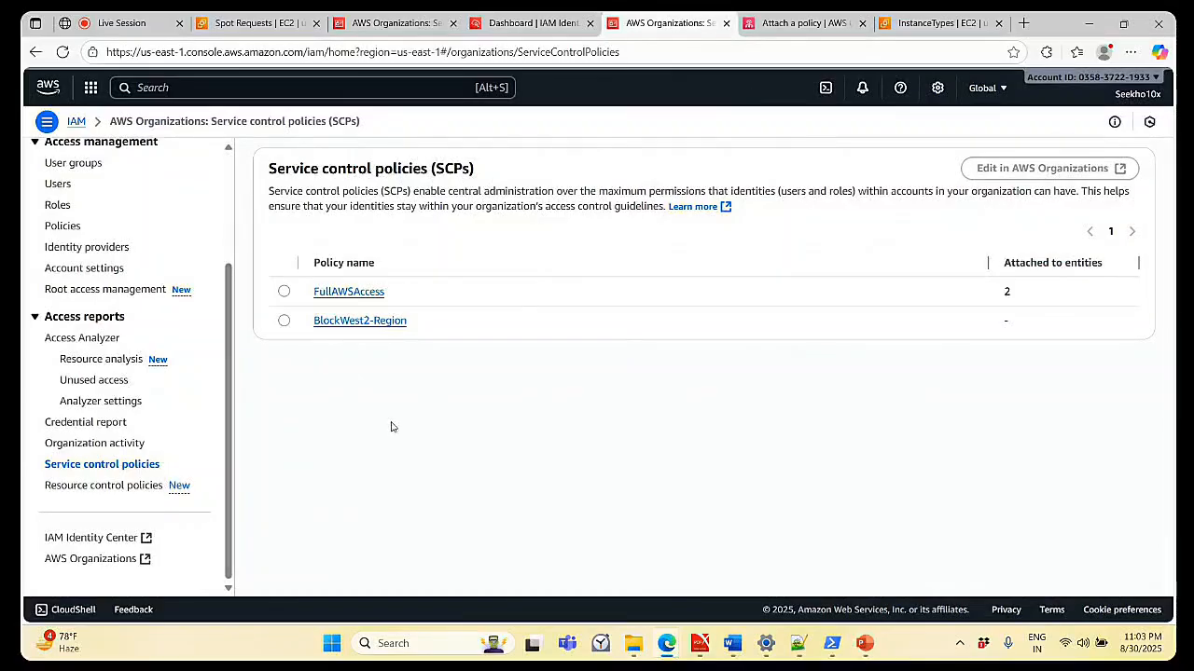
Try to attach the BlockWest2-Region policy to the organization's management account and read the error details
click(285, 321)
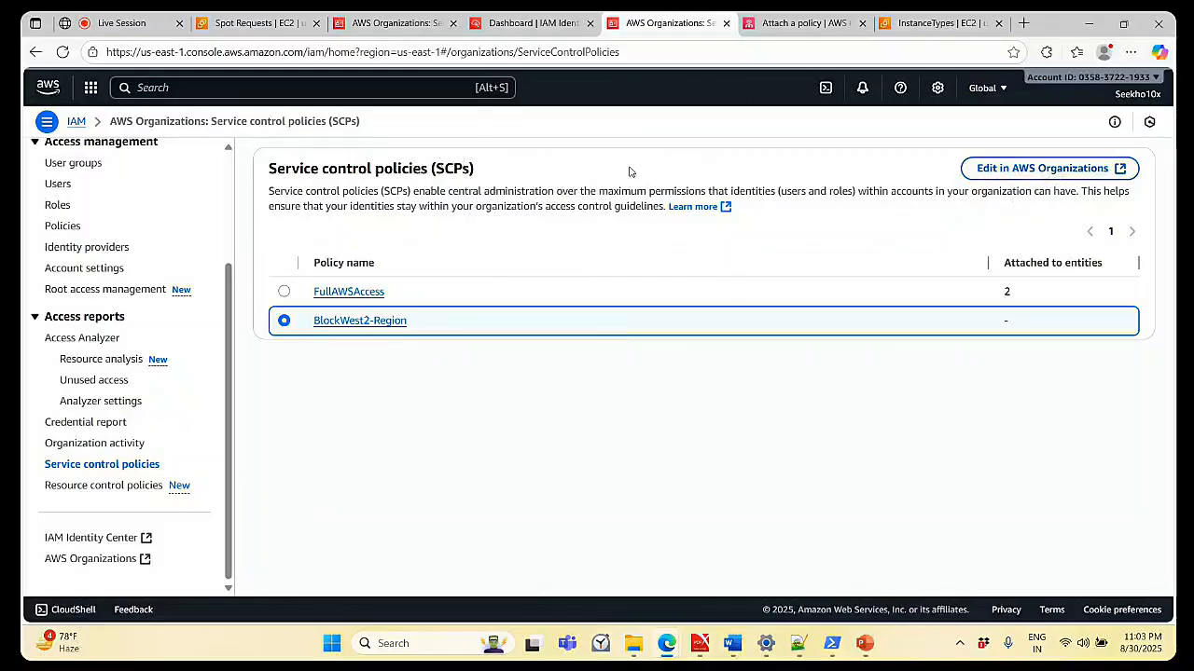
click(782, 22)
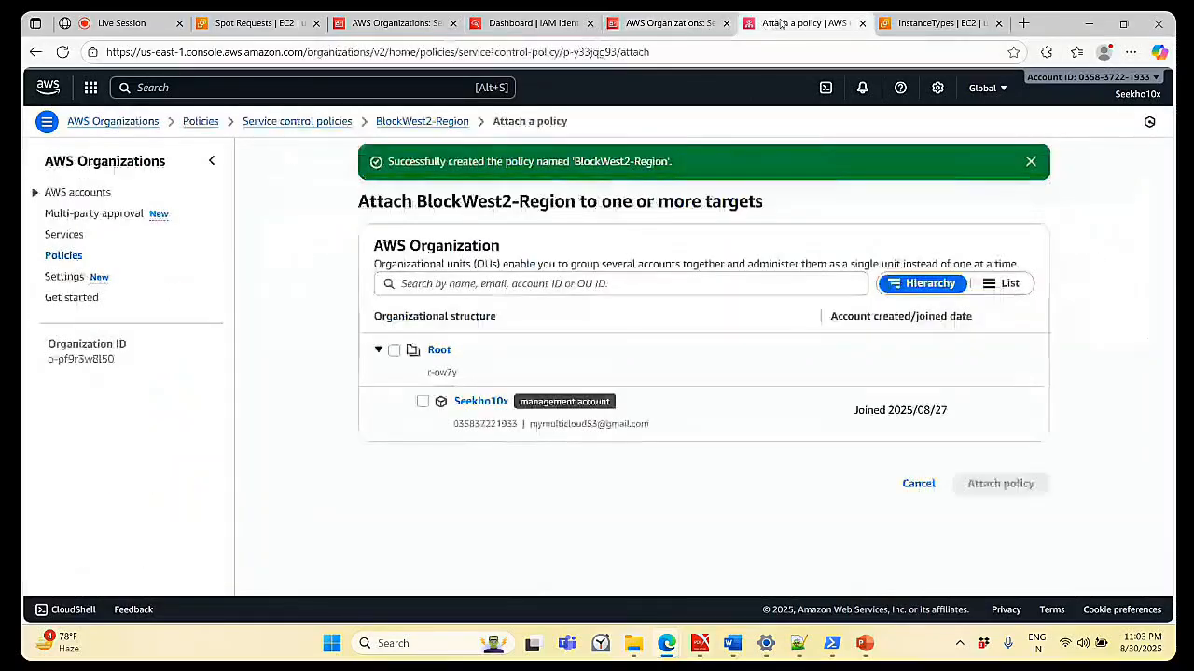
click(424, 403)
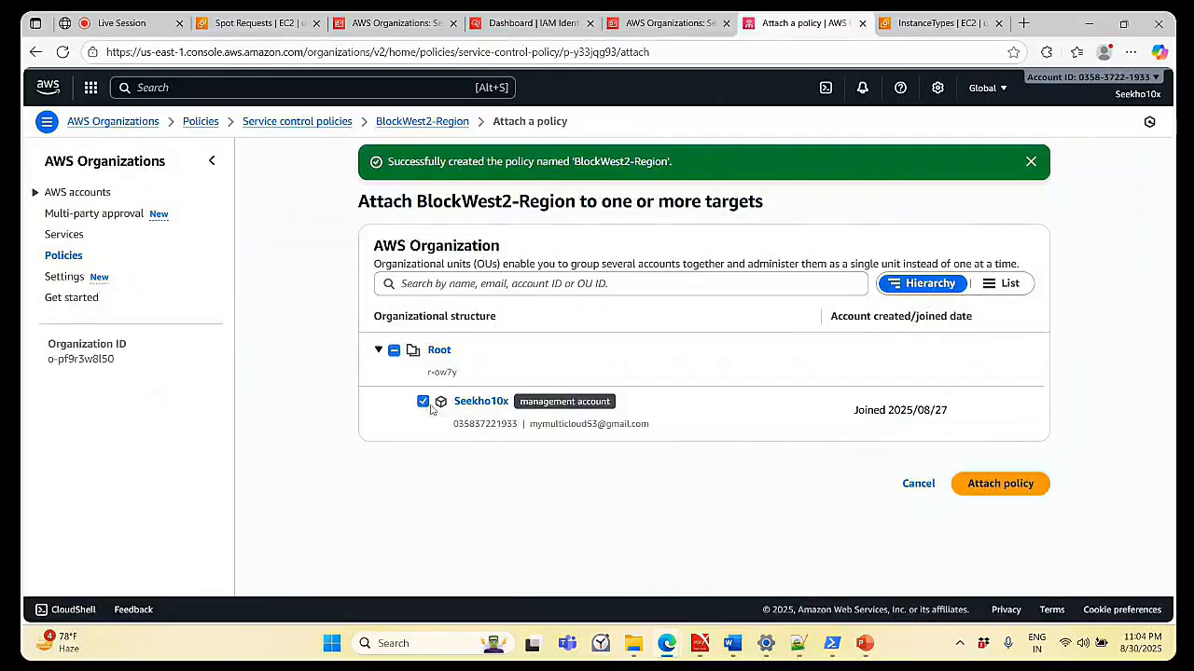
click(988, 485)
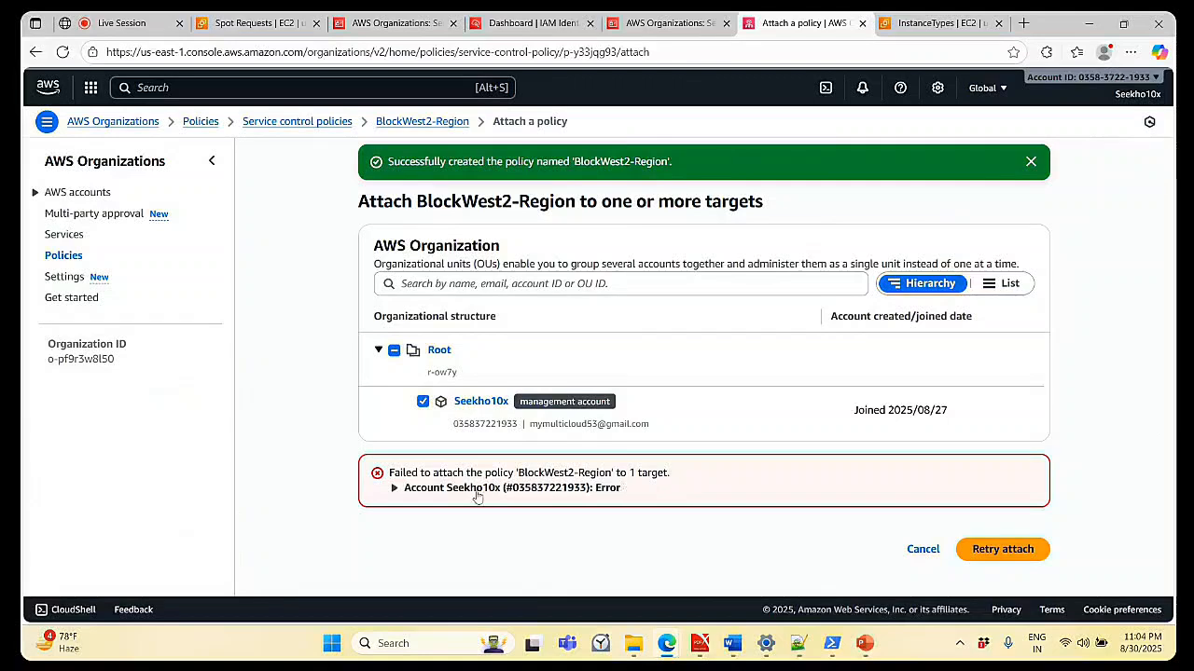
click(395, 489)
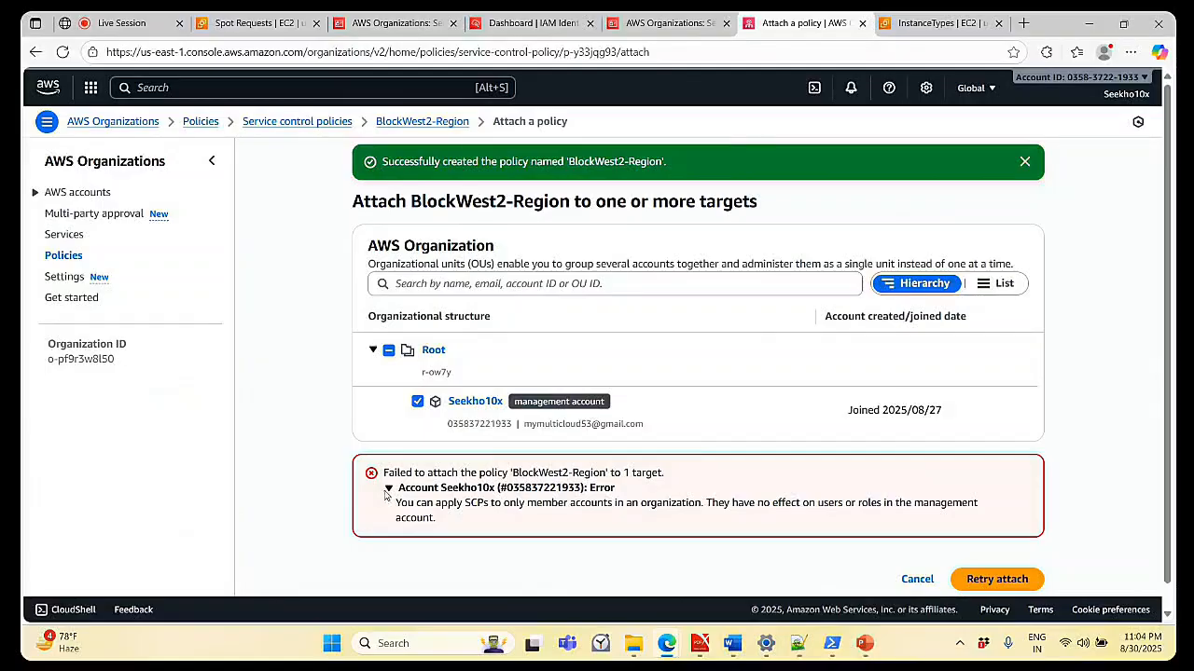
click(387, 490)
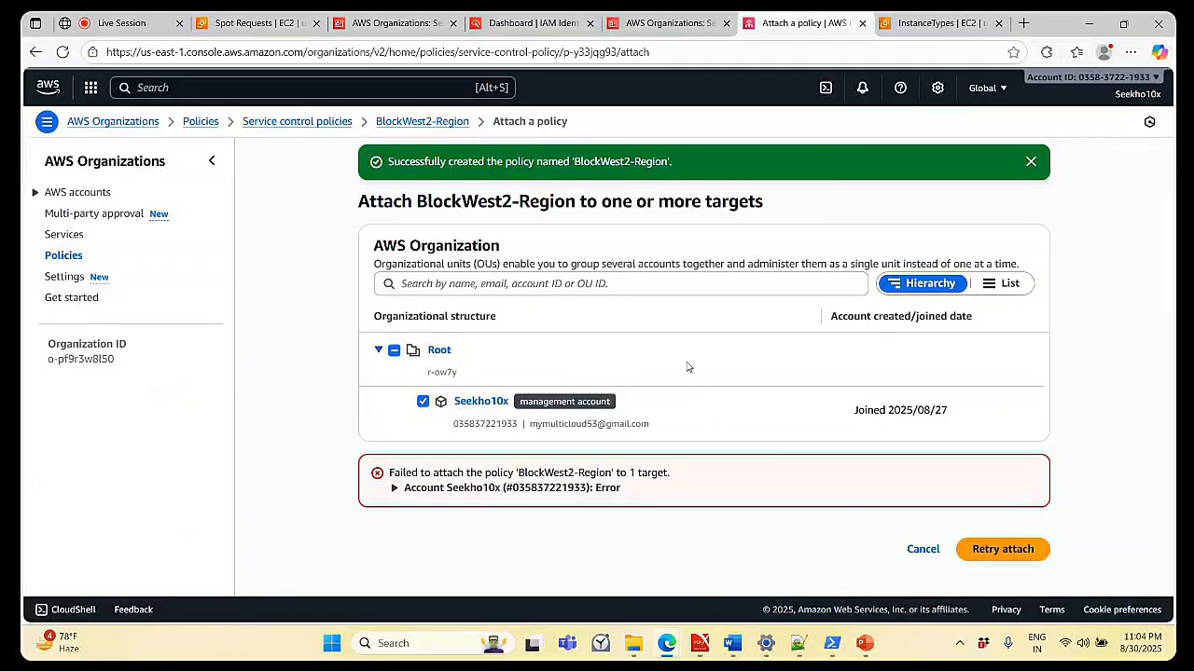
Toggle the Root target, display the attachment targets as a list, and open the organization's AWS accounts page
click(394, 349)
click(997, 282)
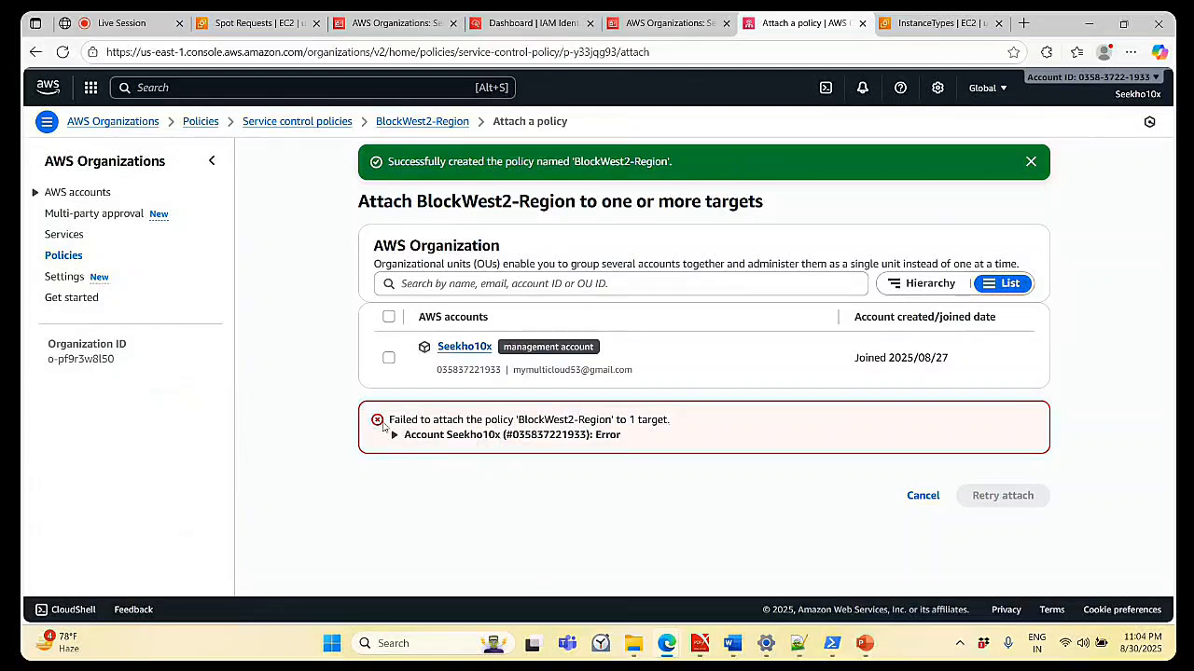
click(70, 192)
click(581, 19)
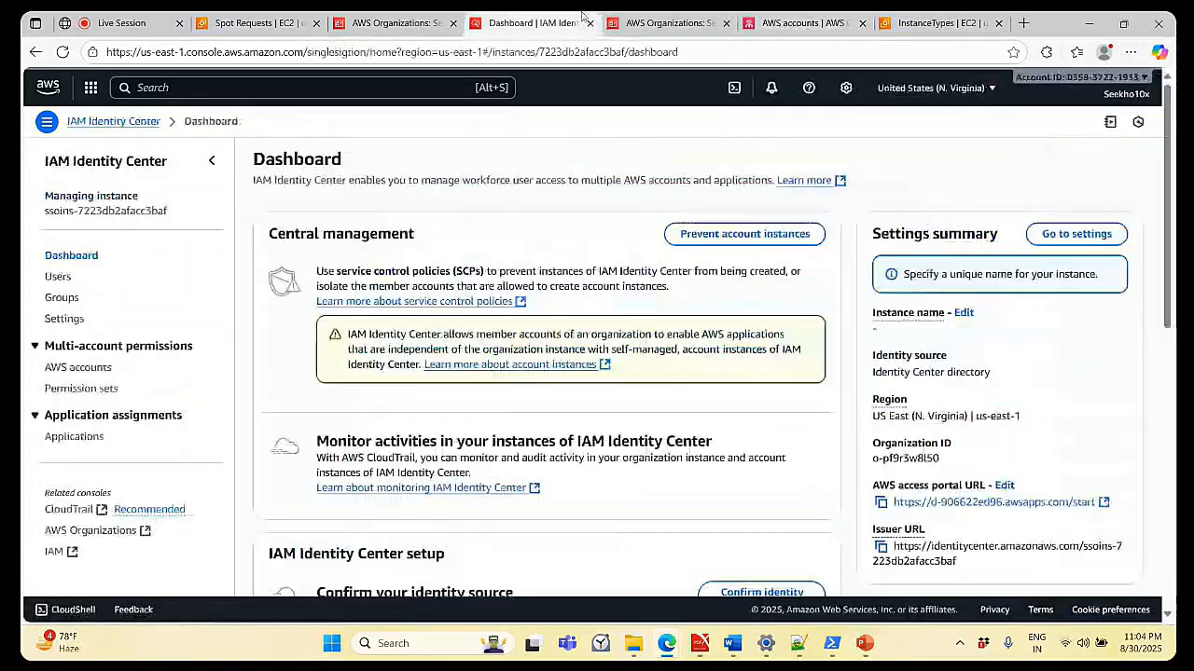
click(666, 22)
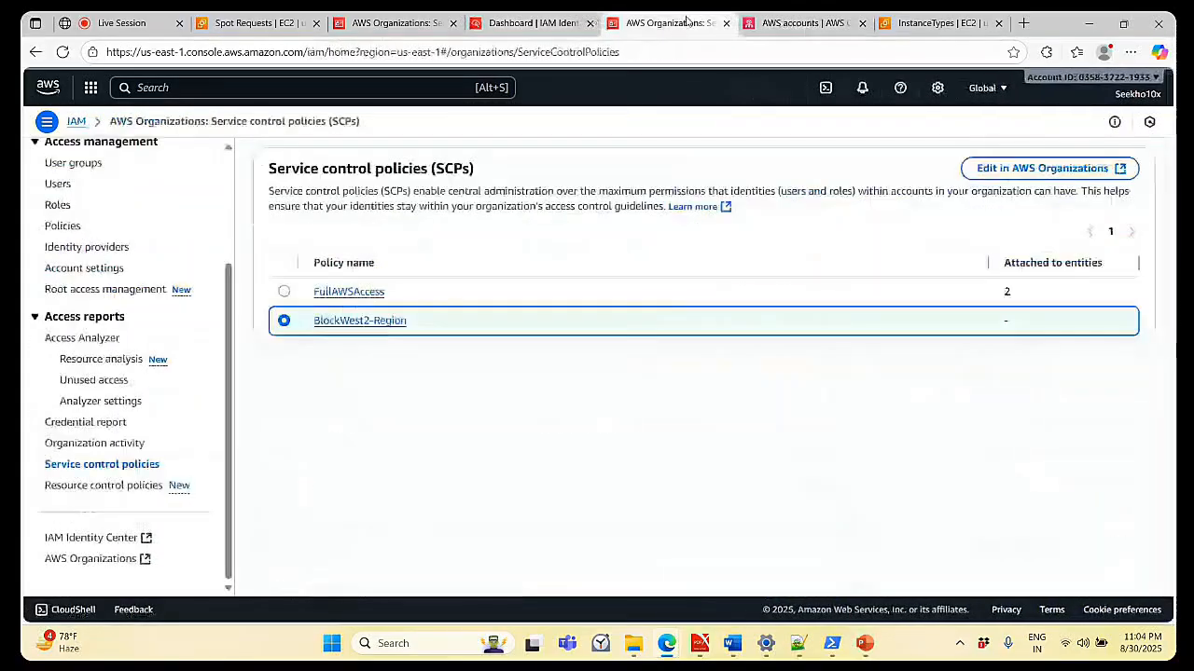
click(424, 26)
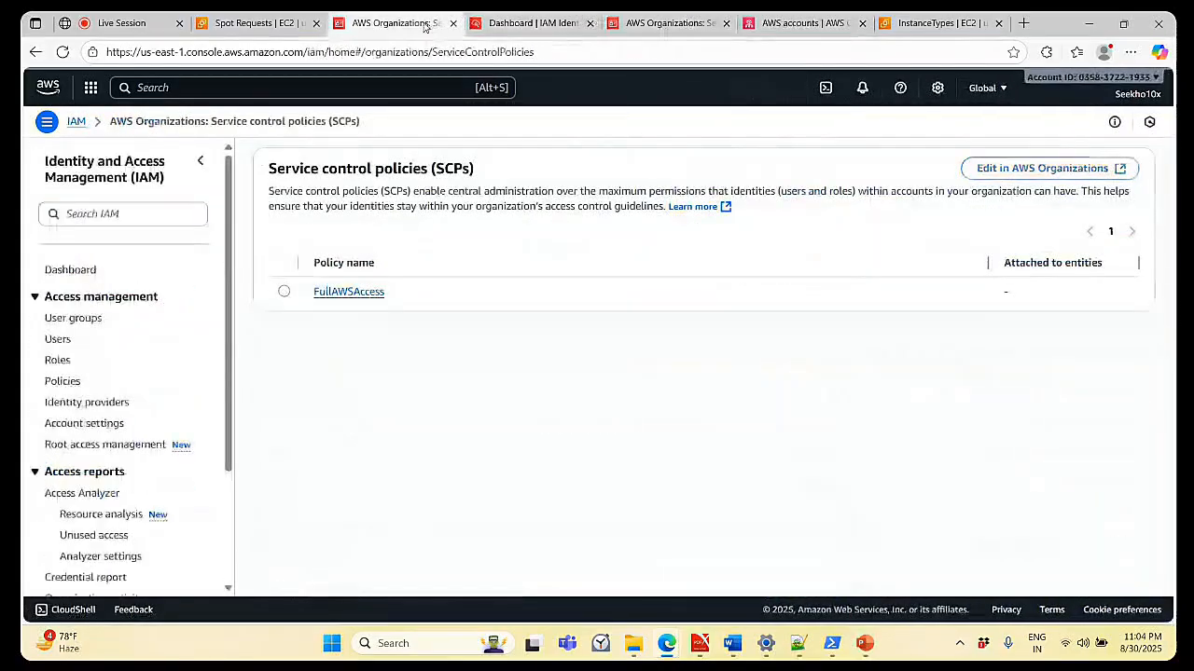
click(560, 28)
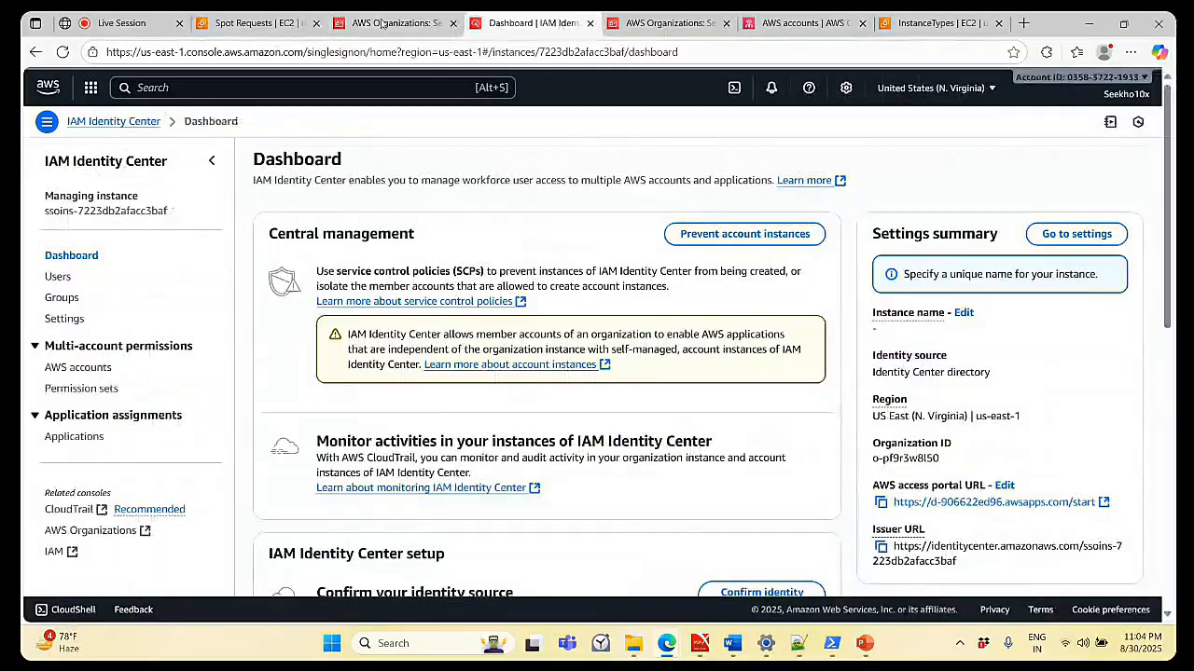
Find IAM through the AWS service search and open its resource control policies list
click(939, 25)
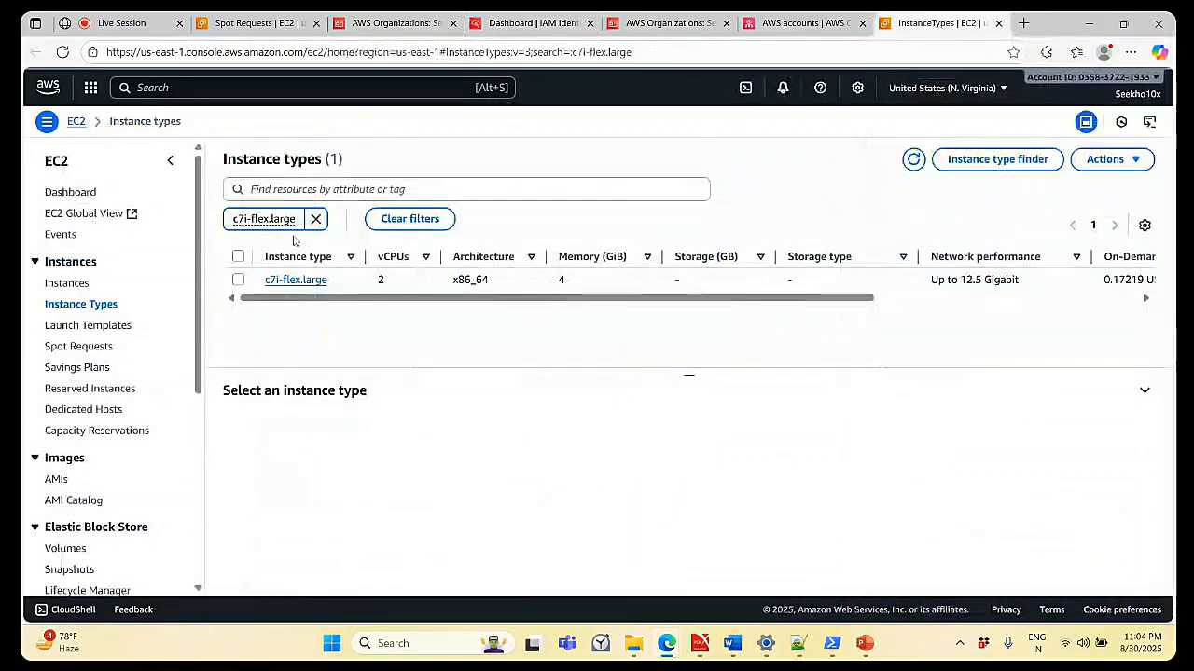
click(189, 84)
text(ia)
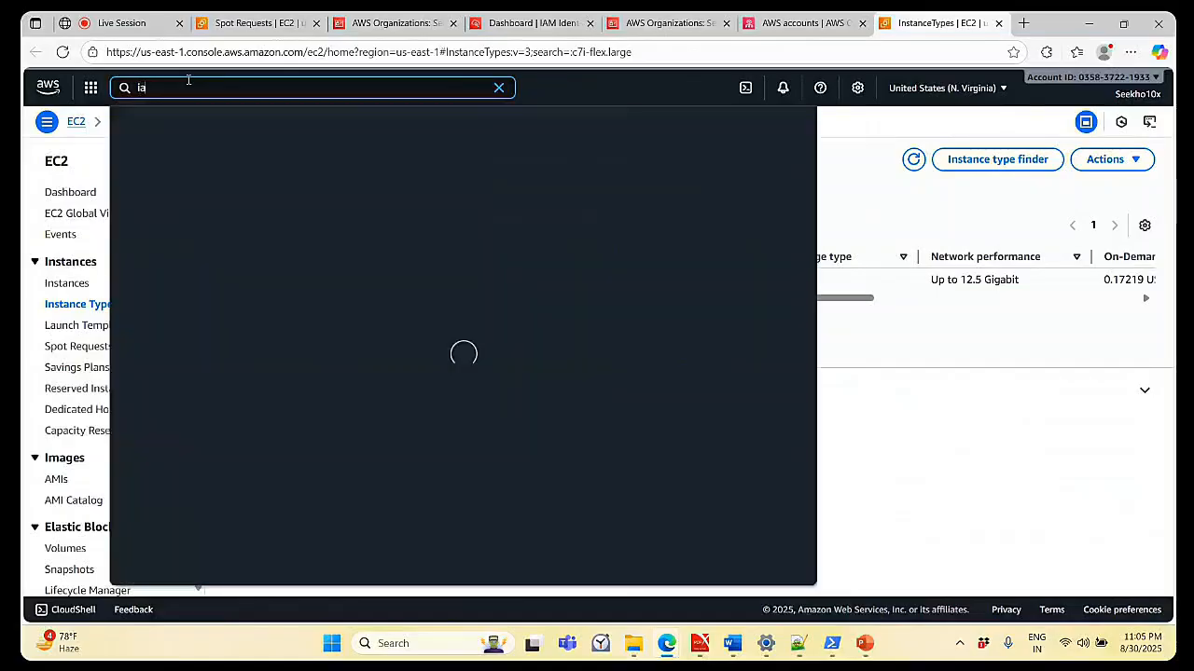
text(m)
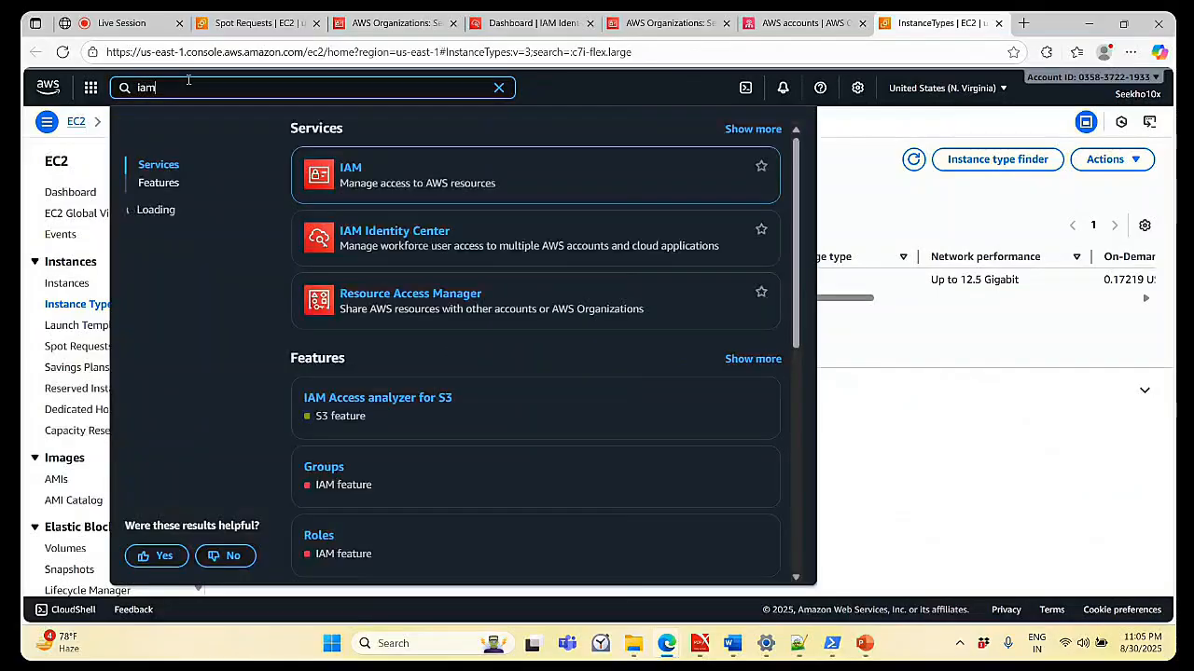
click(352, 173)
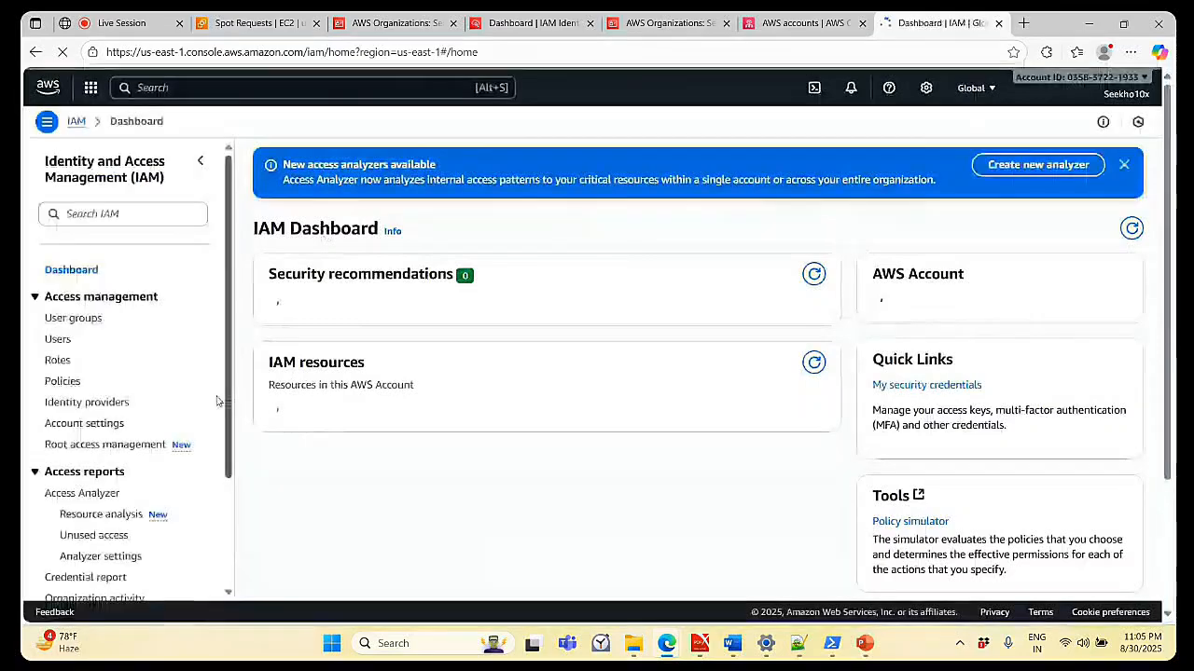
scroll(140, 485, down, 2)
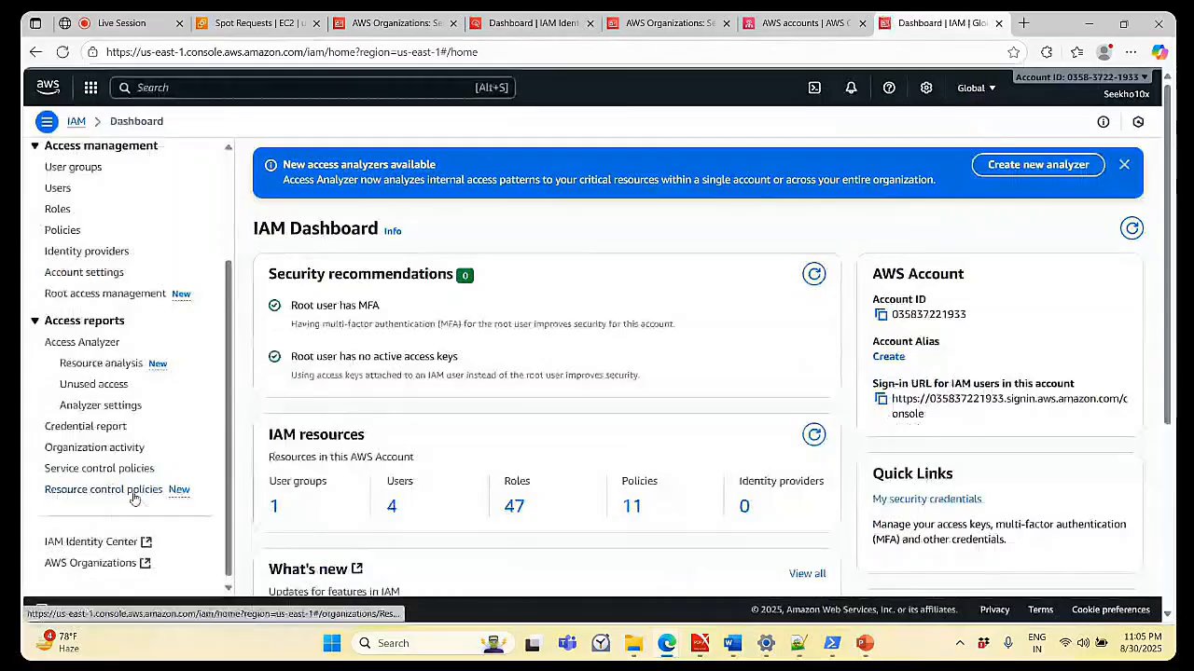
click(133, 499)
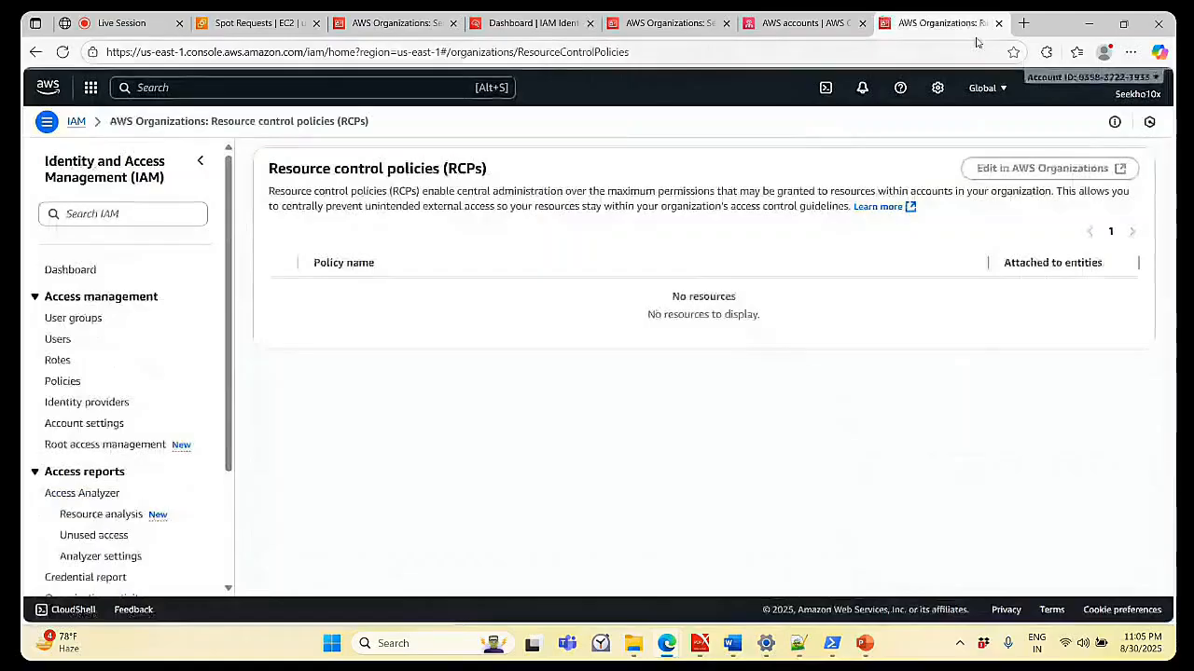
Open the AWS Organizations settings and review the organization details, delegated administrator and delete organization sections
click(670, 22)
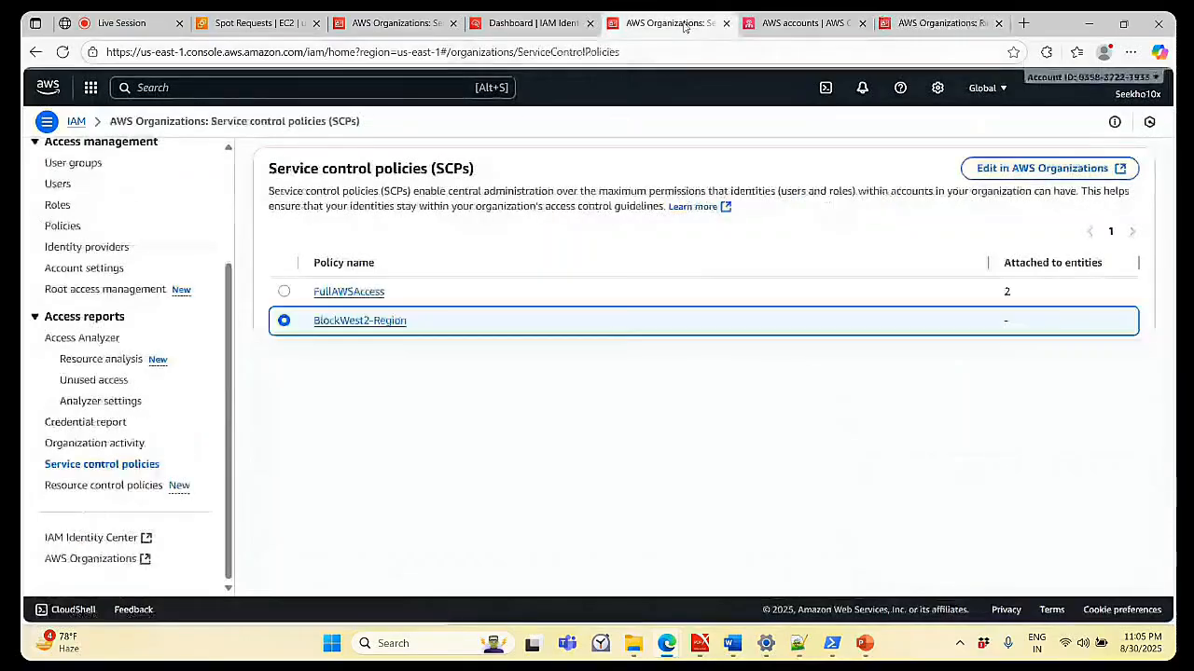
click(802, 23)
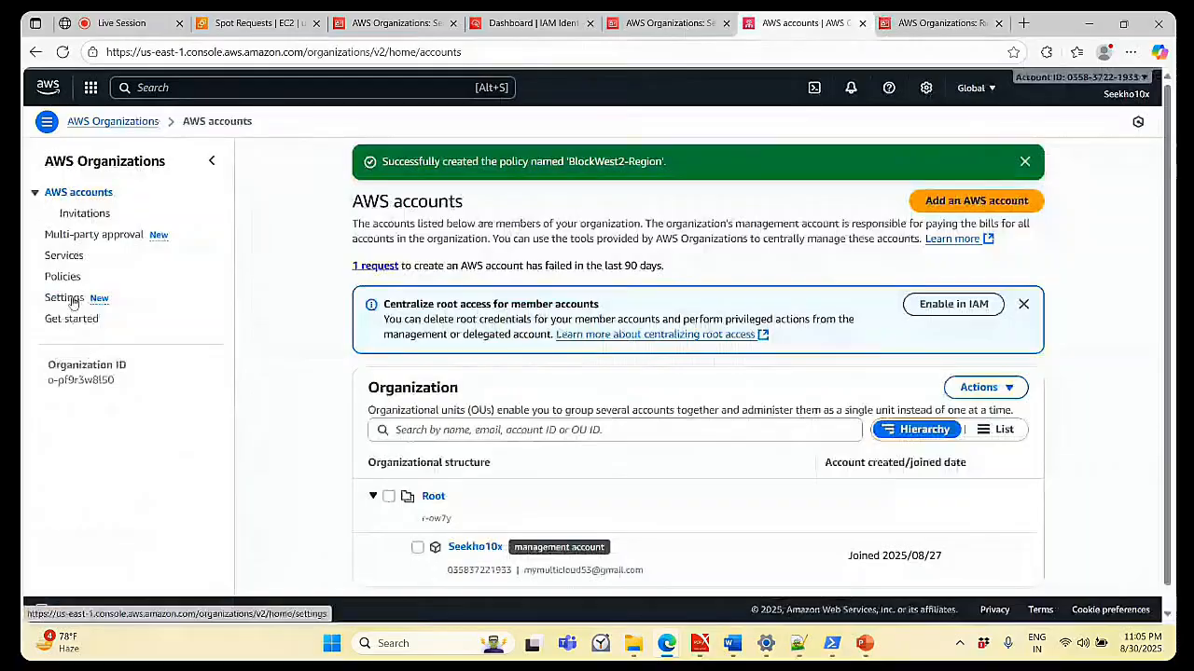
click(67, 297)
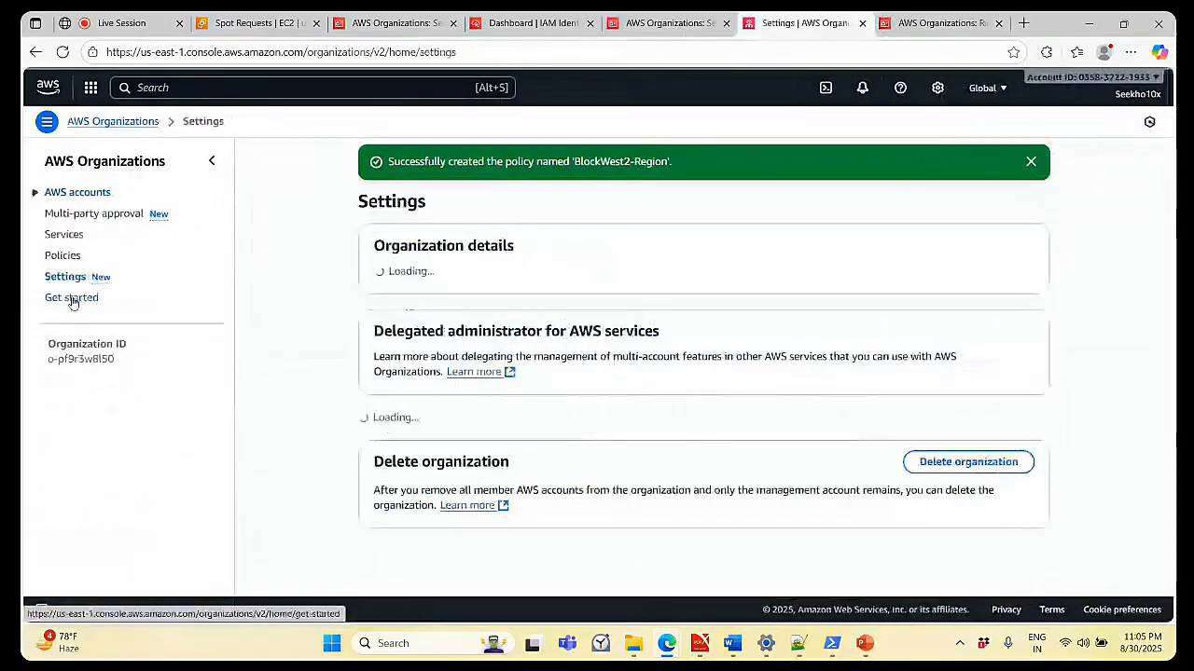
scroll(722, 320, down, 1)
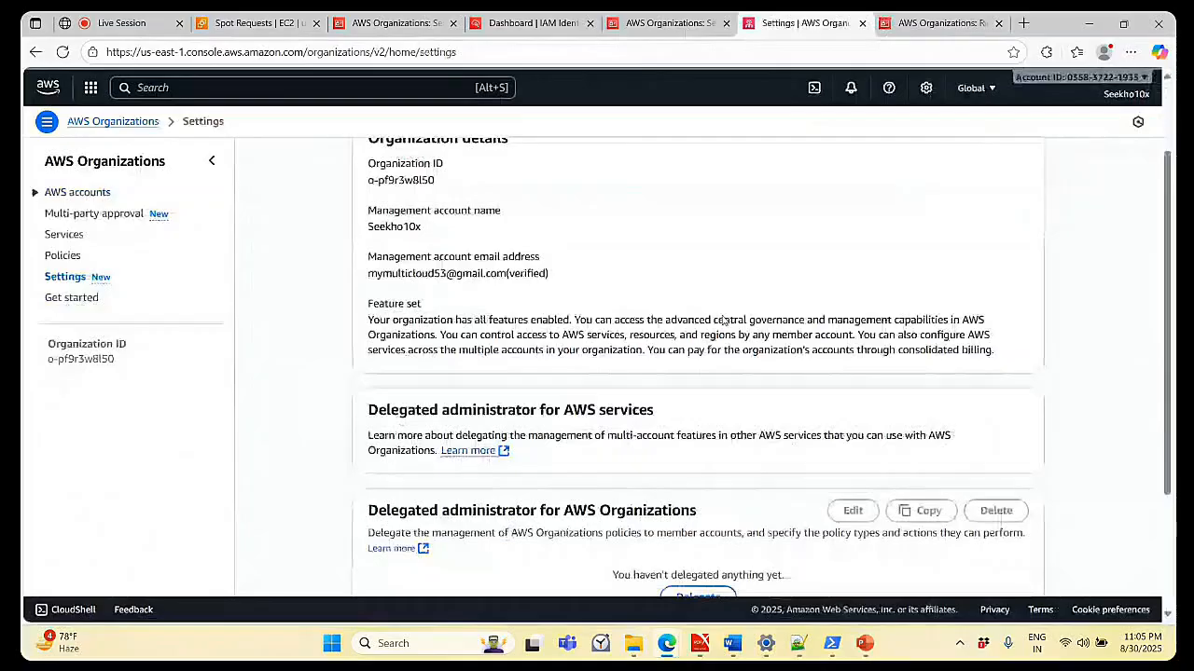
scroll(724, 320, down, 2)
click(35, 193)
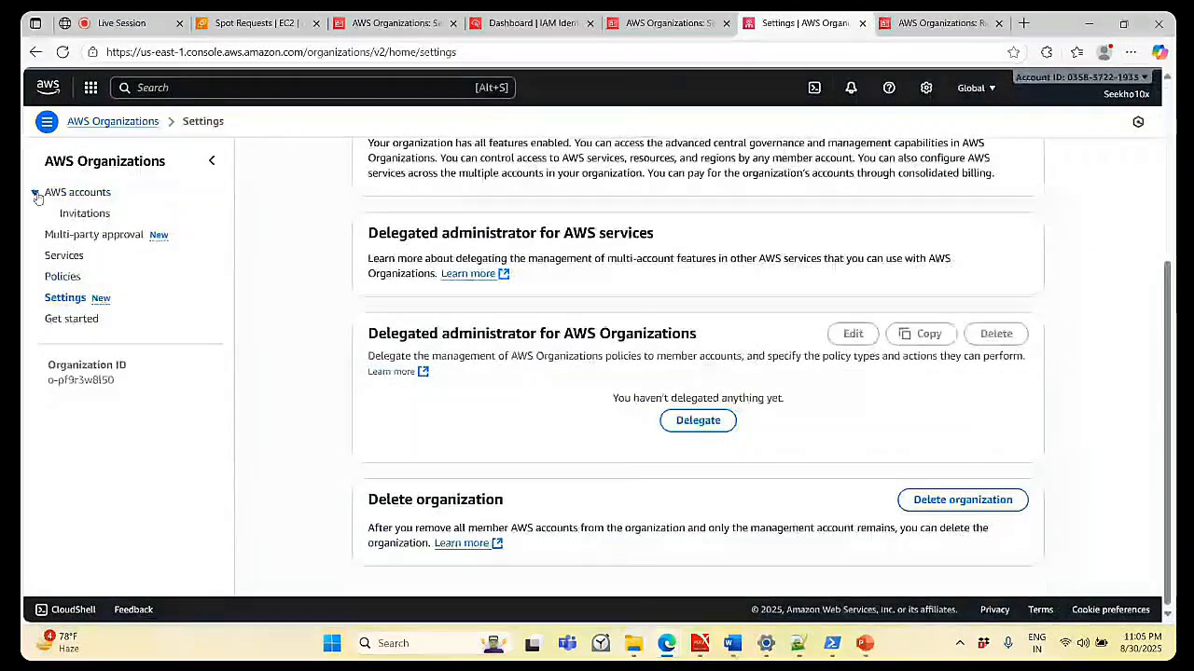
Find resource control policies among the supported organization policy types and enable them
click(74, 277)
scroll(755, 415, down, 2)
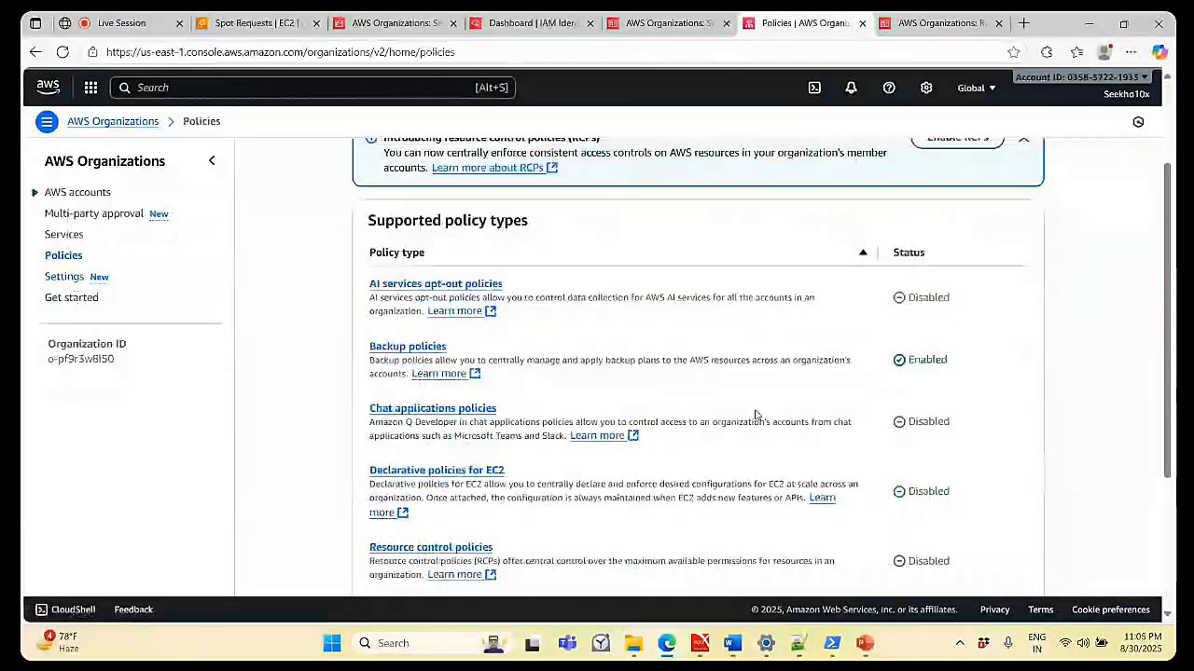
scroll(597, 473, down, 1)
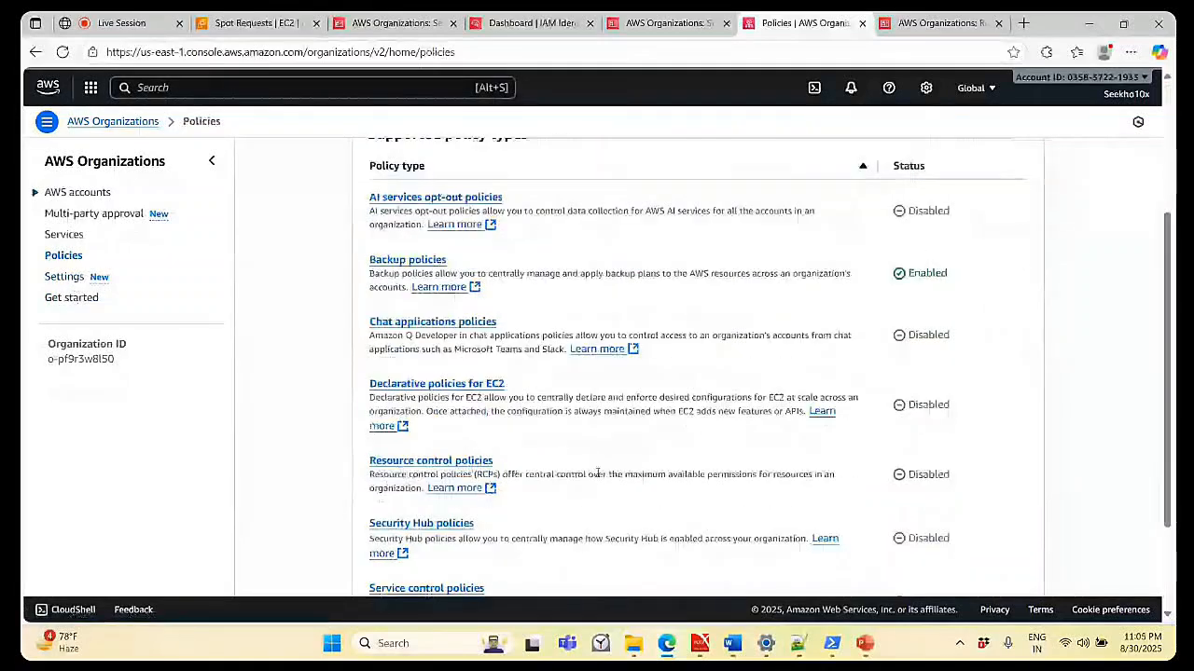
click(404, 463)
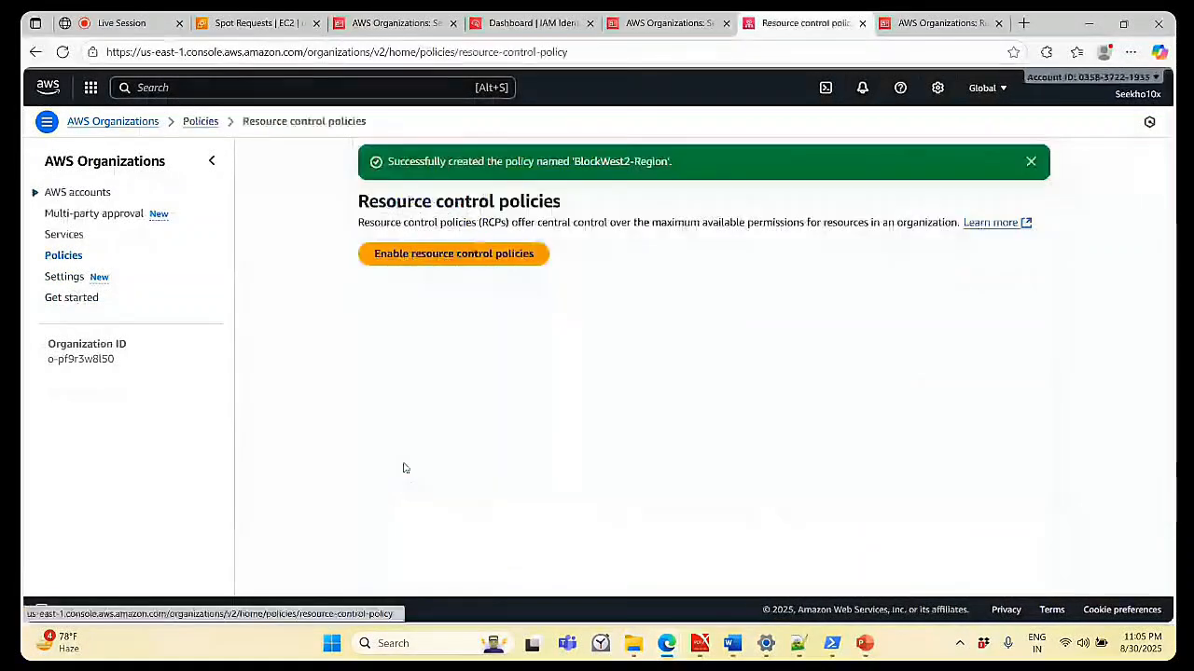
click(445, 255)
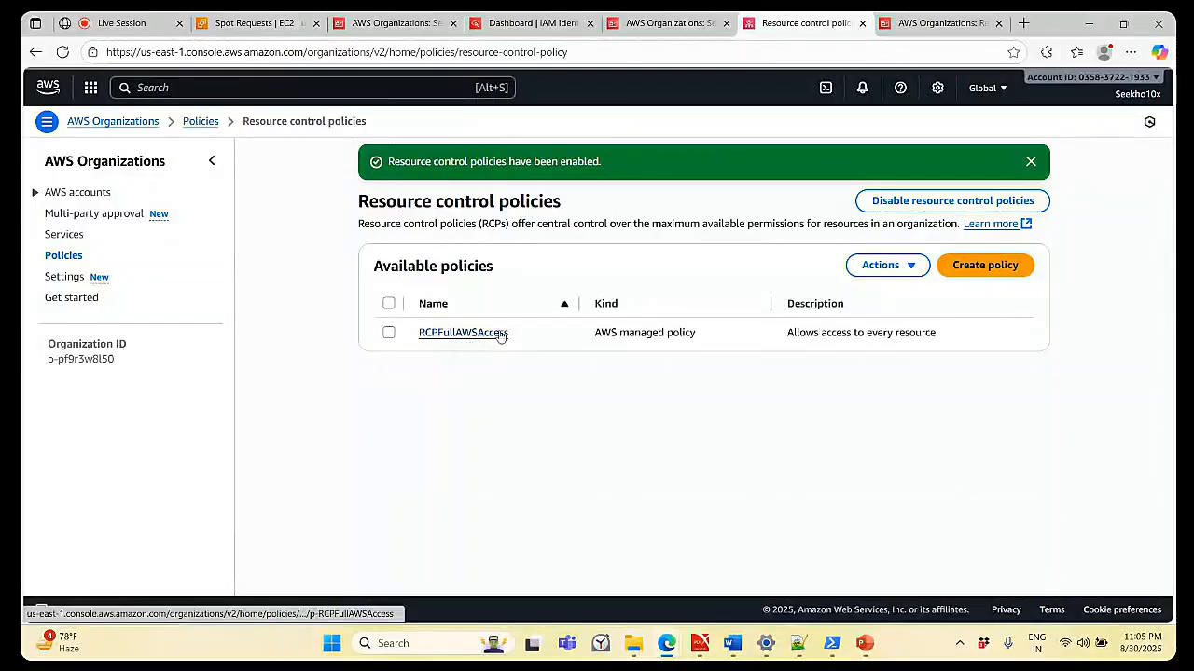
Start creating a resource control policy and examine its details, tags, default Deny statement and available services
click(970, 270)
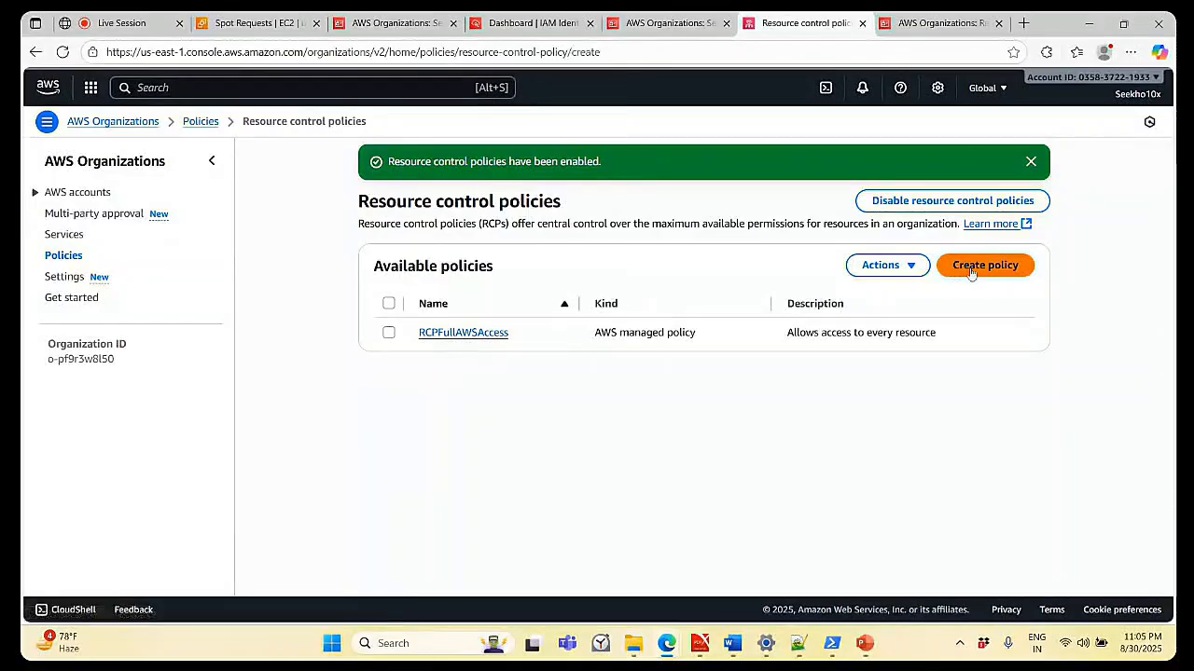
scroll(565, 392, down, 2)
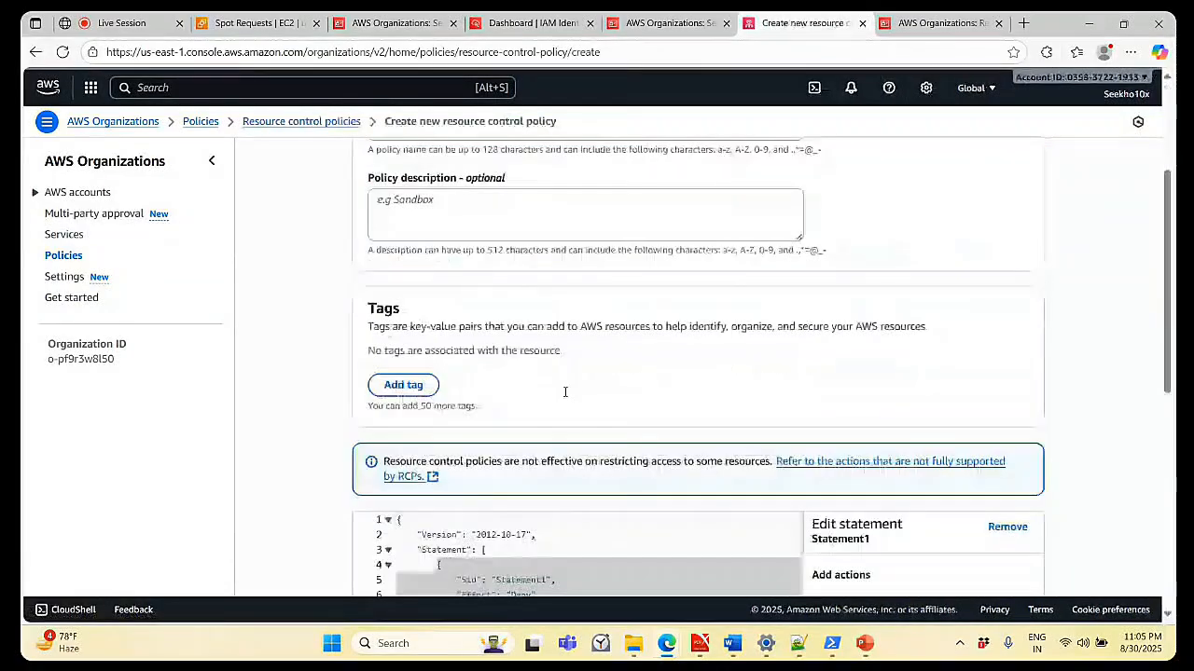
scroll(564, 392, down, 3)
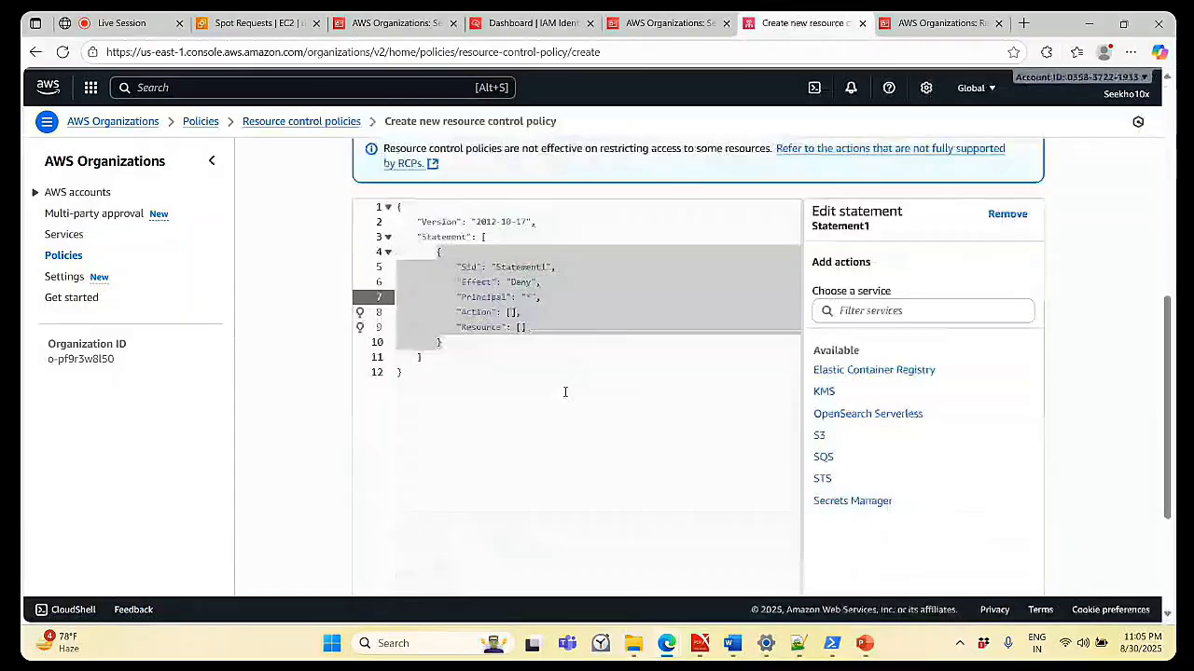
scroll(462, 343, up, 5)
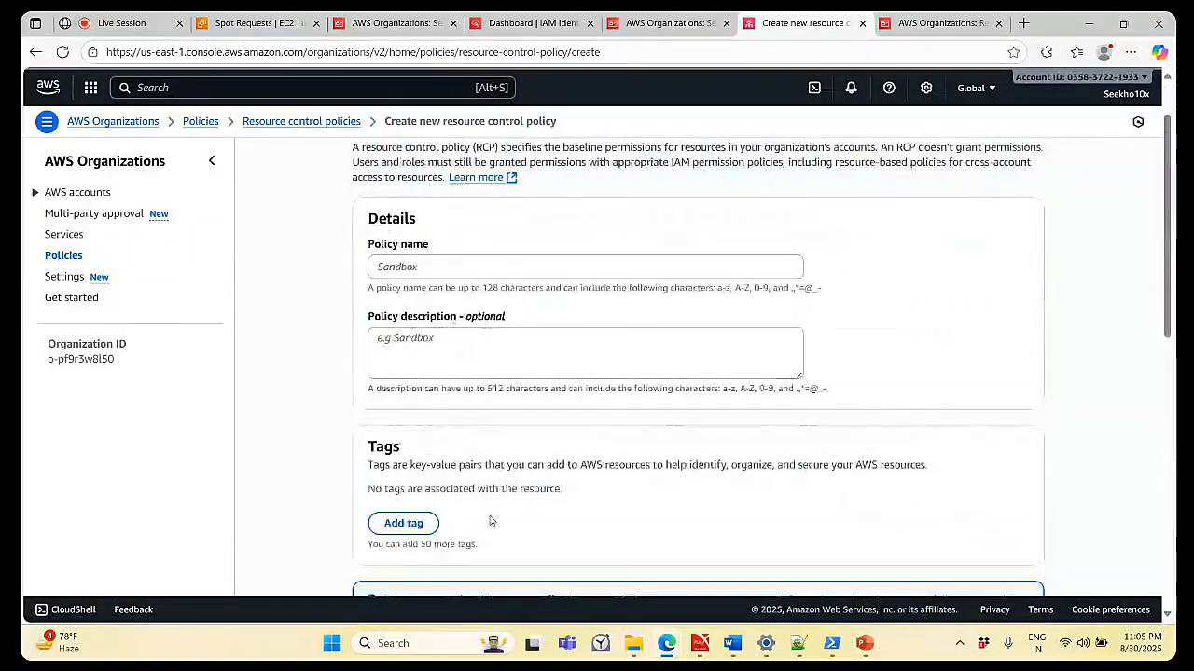
scroll(490, 521, down, 2)
scroll(490, 520, down, 2)
scroll(504, 531, up, 4)
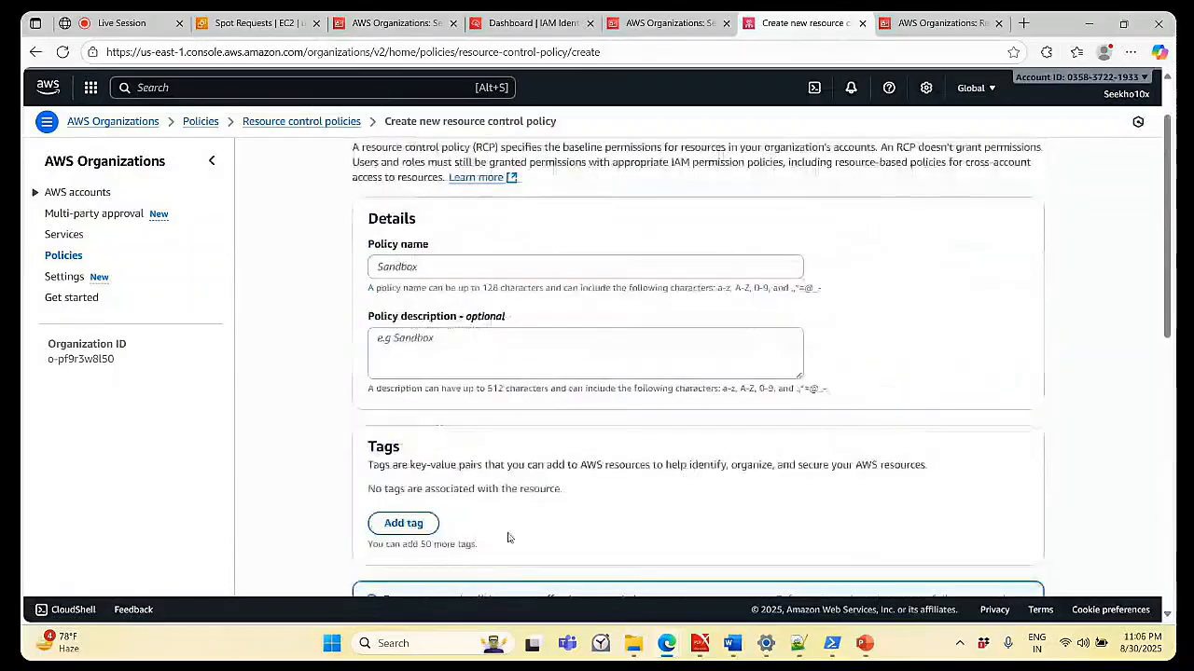
Switch to Notepad++, select the ec2:RunInstances Deny policy JSON with t2.micro and t2.small, and return to the browser
mouse_move(844, 650)
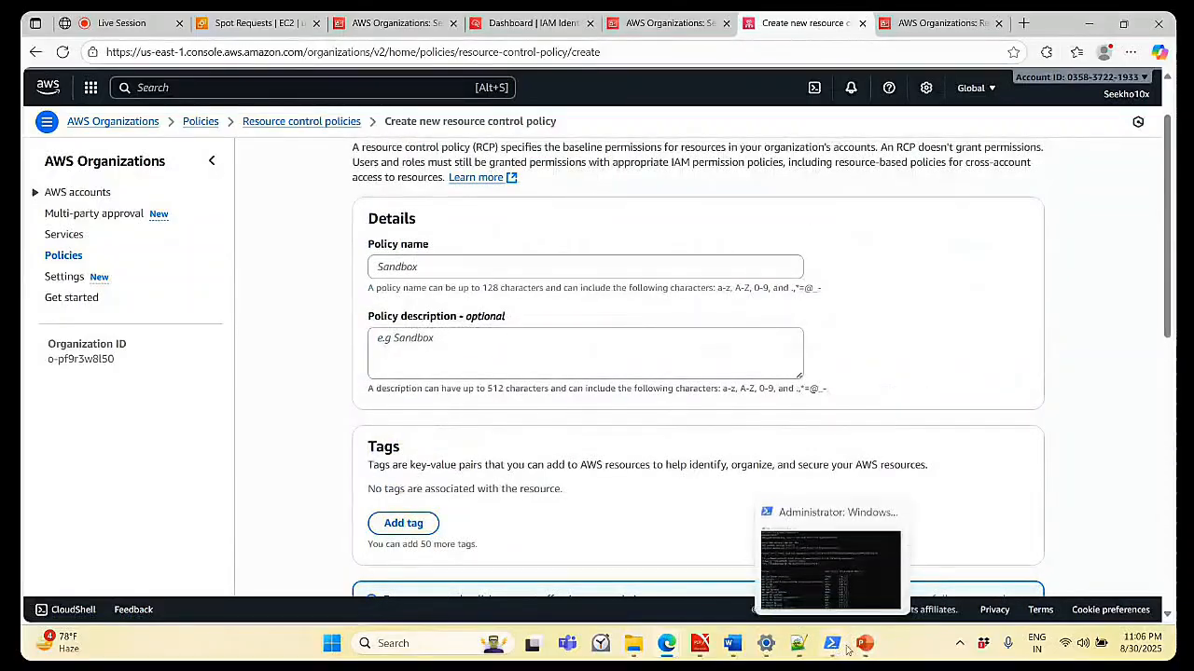
click(798, 648)
click(284, 412)
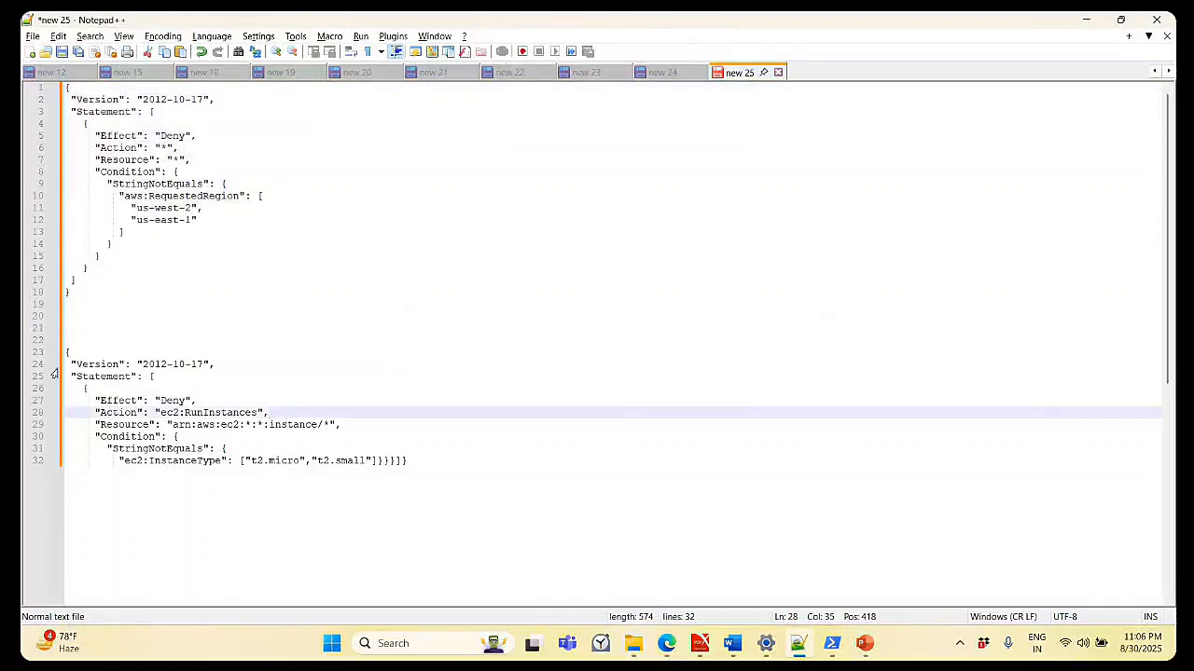
drag(67, 354, 173, 473)
key(ctrl+c)
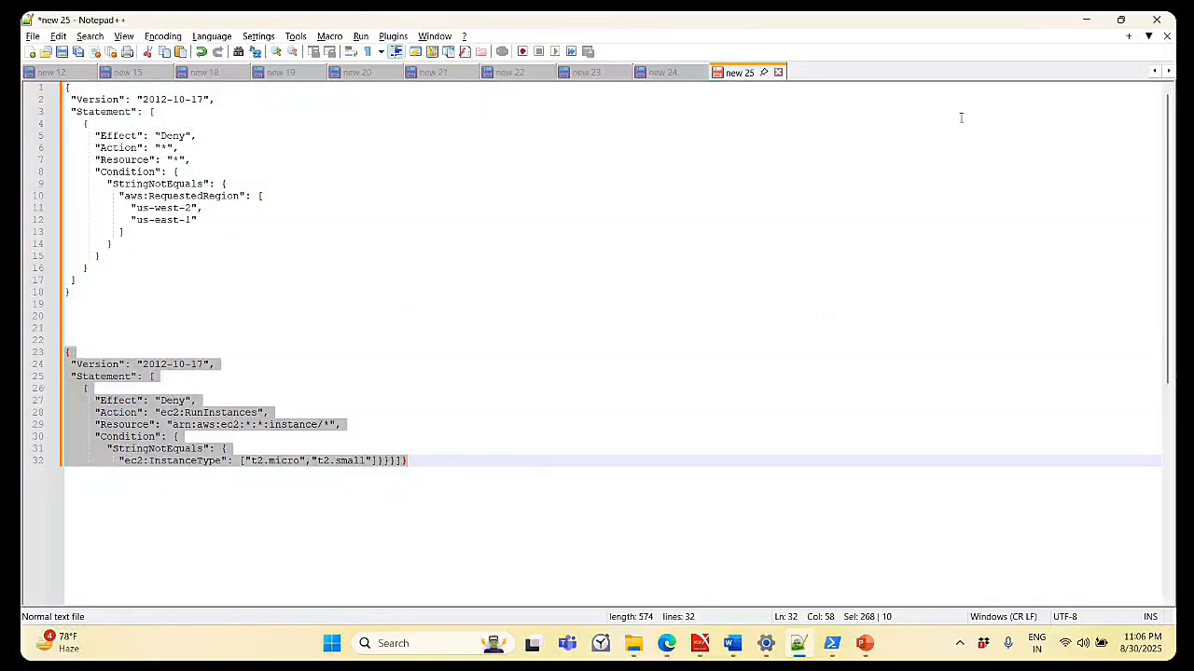
click(1085, 19)
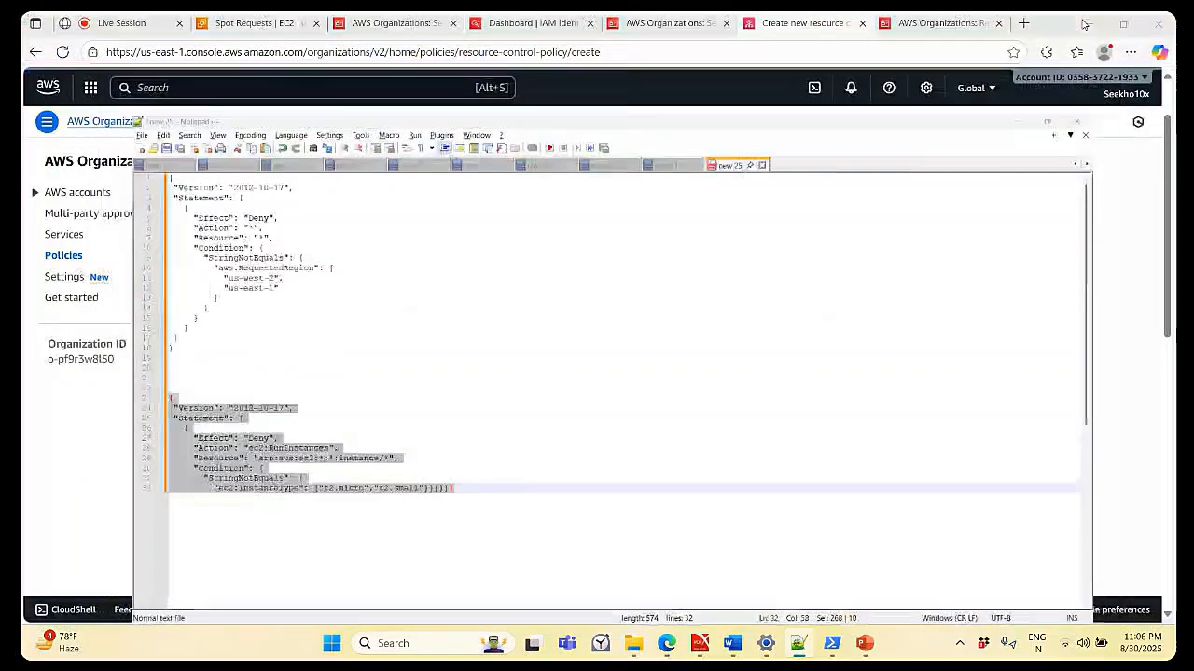
Name the new resource control policy Ec2Instances Type
click(408, 268)
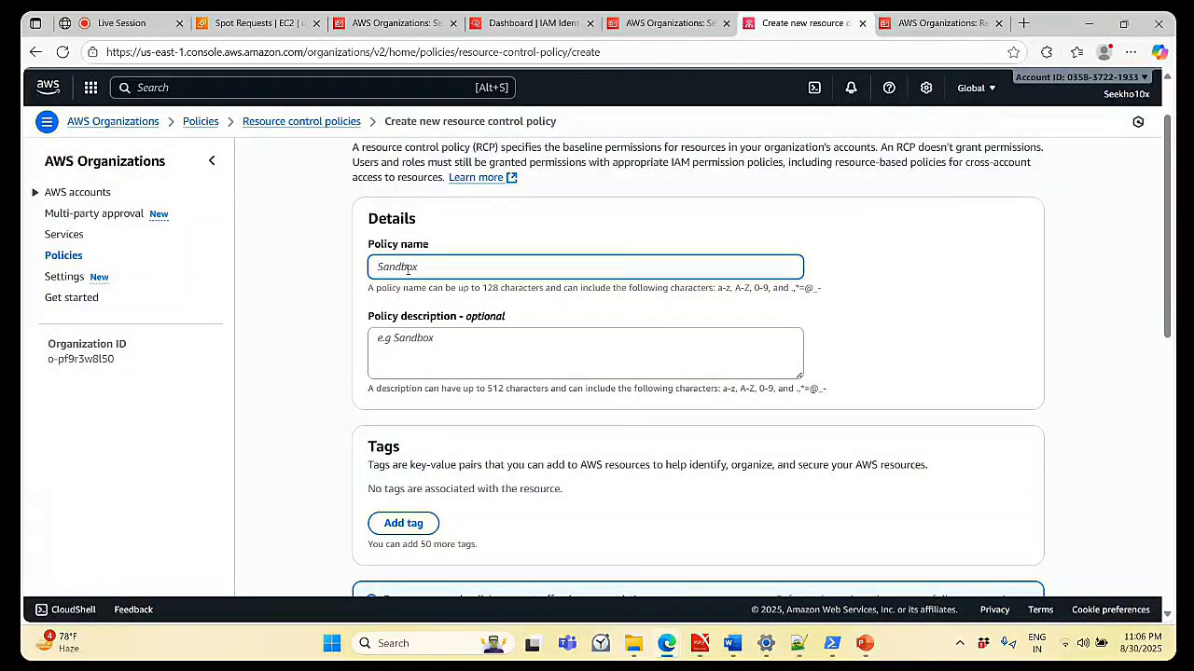
text(Ec2Instamnc)
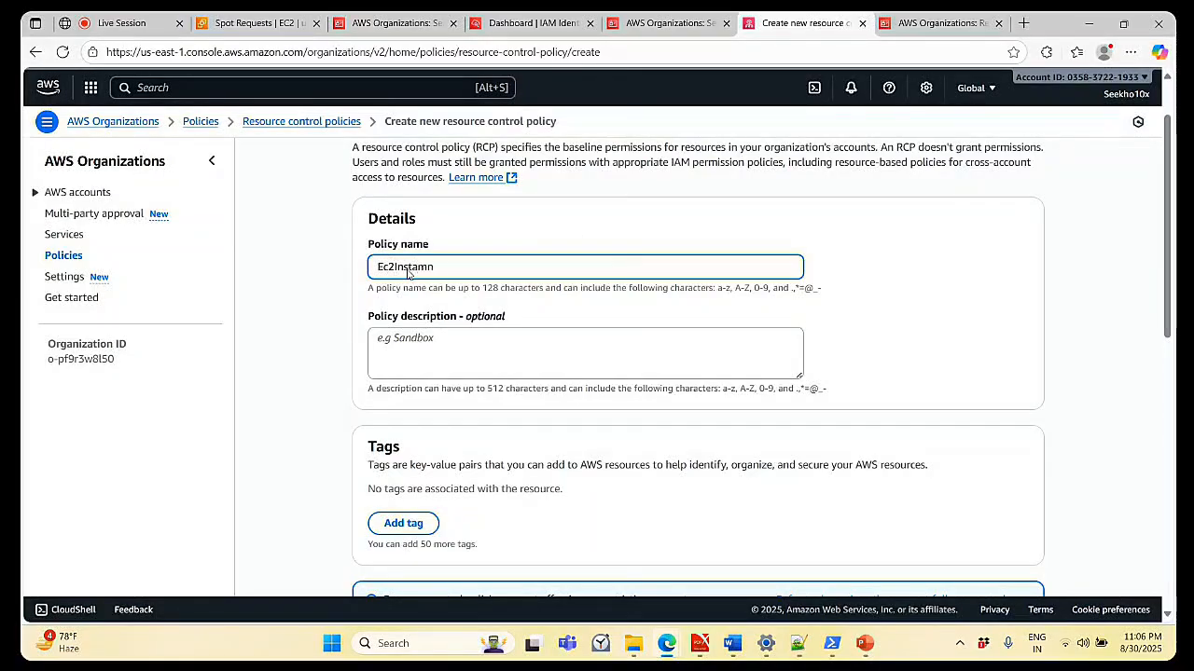
key(BackSpace)
key(BackSpace)
key(BackSpace)
key(BackSpace)
text(tances Typ)
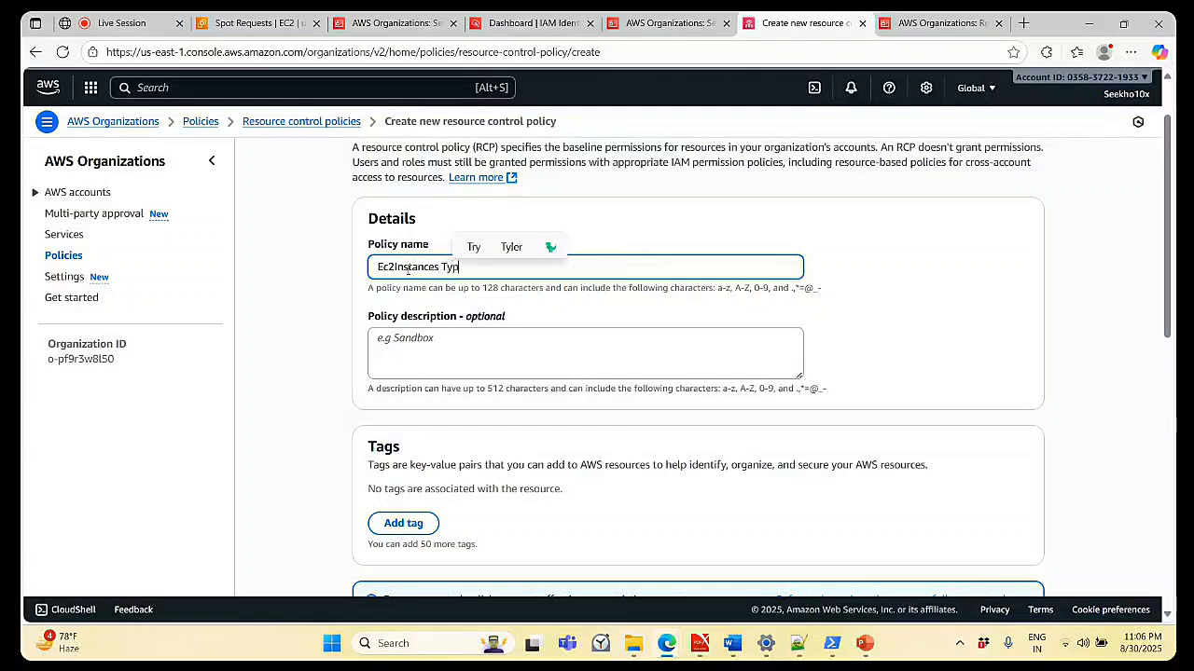
text(e)
Replace the default policy JSON with the copied ec2:RunInstances Deny policy and try to create the policy
scroll(491, 342, down, 3)
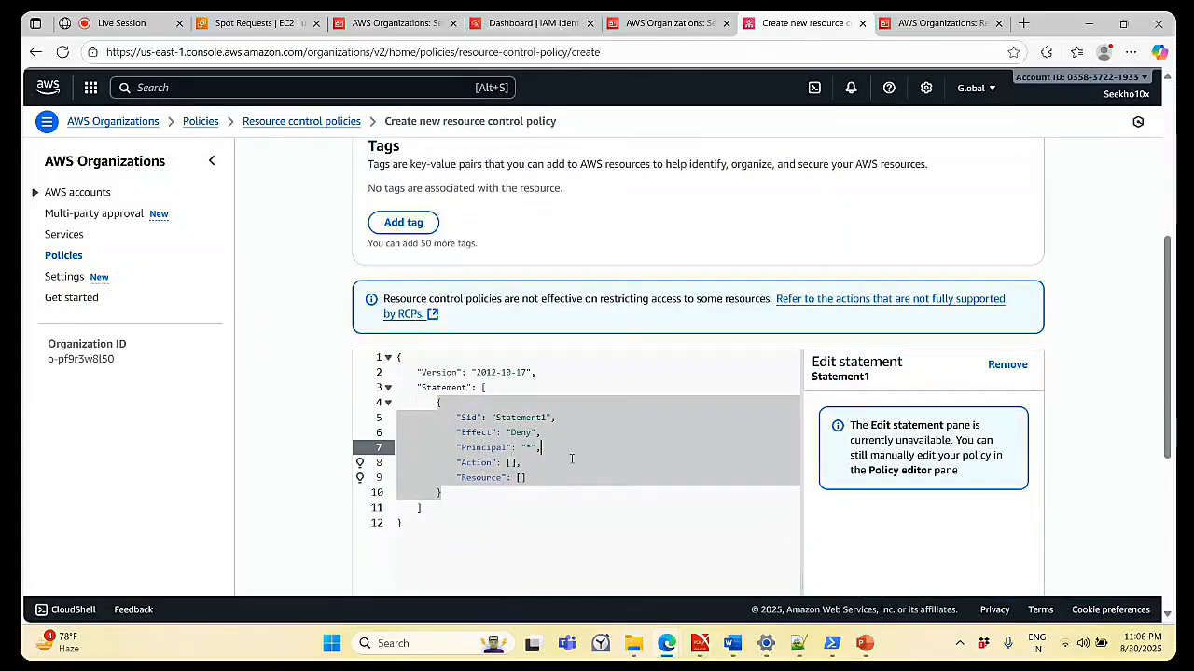
key(ctrl+a)
key(ctrl+v)
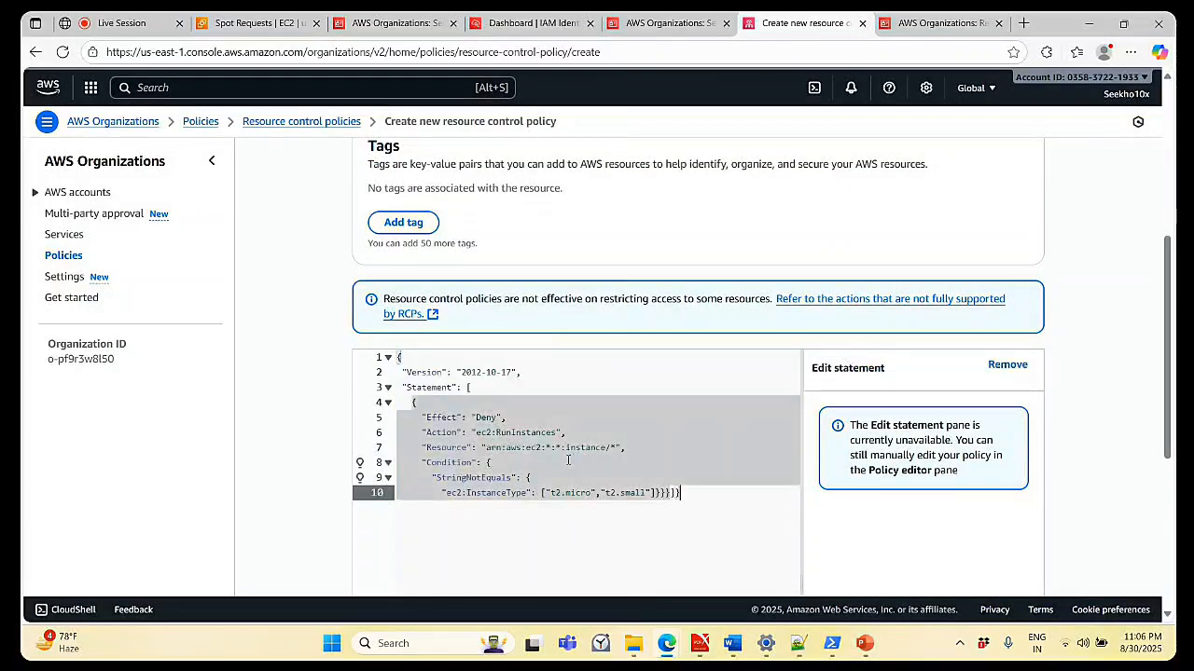
scroll(532, 500, down, 3)
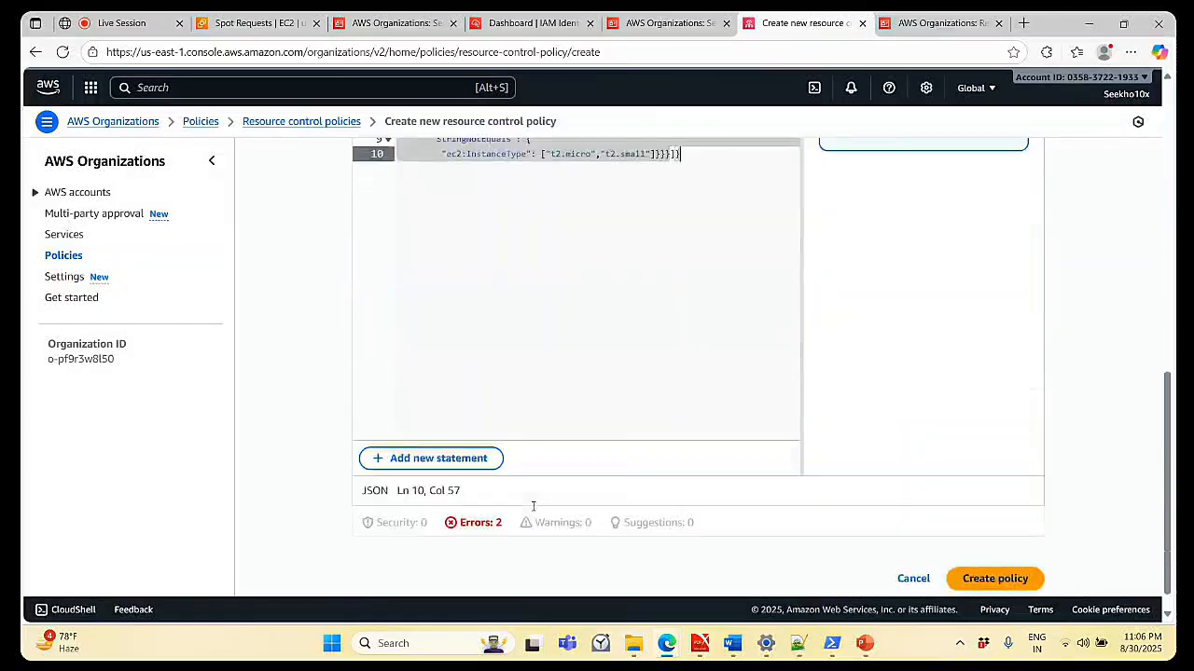
click(969, 556)
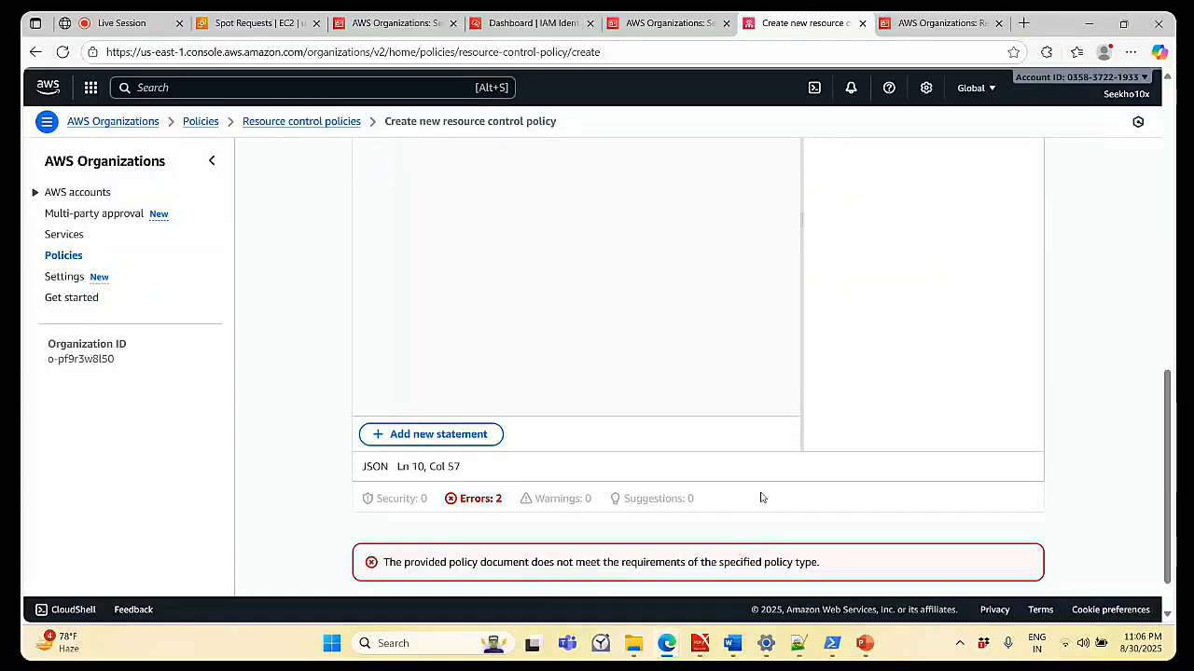
Move the closing brackets after the t2.micro and t2.small list onto a new line and tidy their indentation
scroll(764, 485, up, 3)
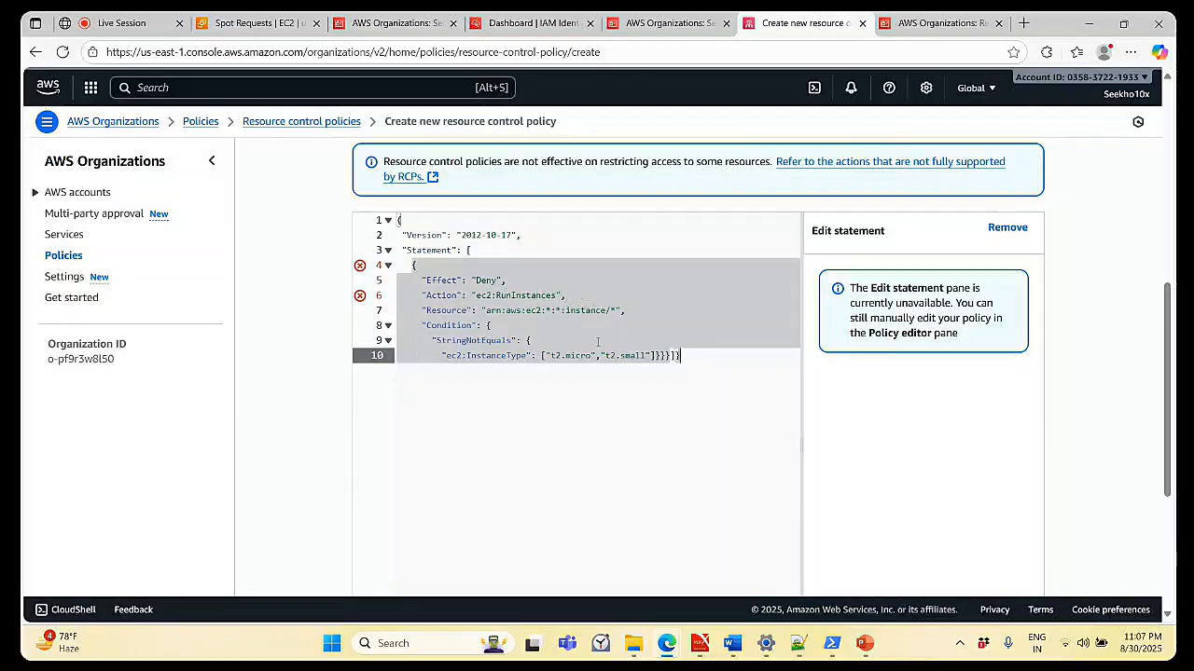
click(654, 355)
key(Return)
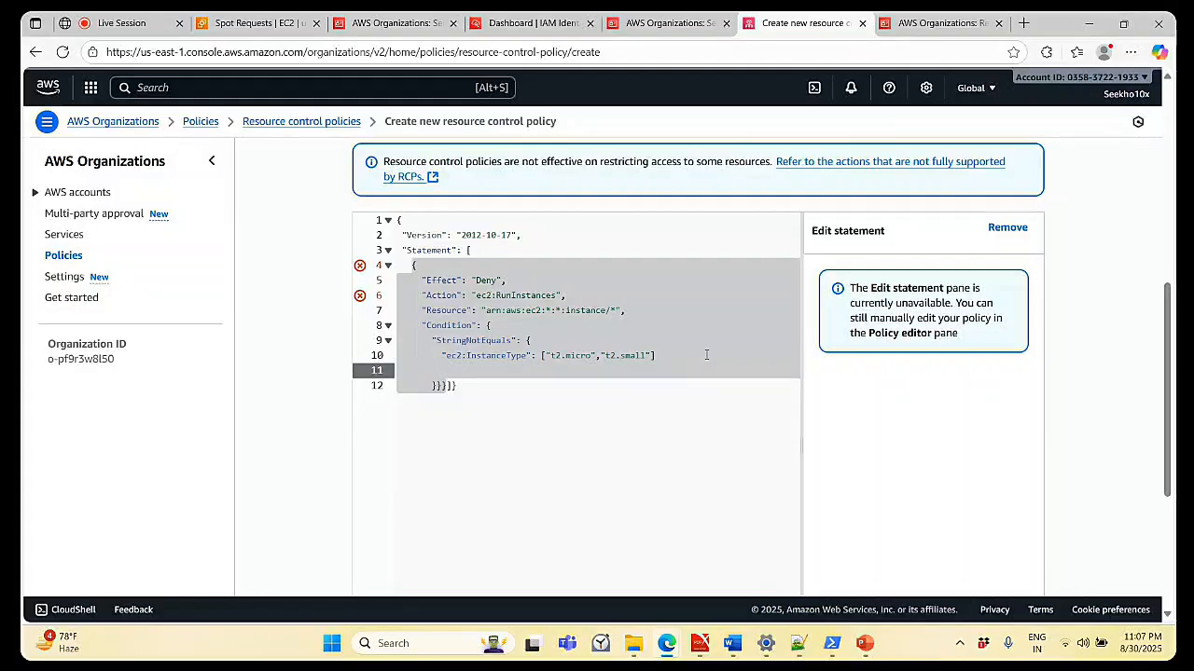
key(Delete)
key(Delete)
key(Delete)
key(Delete)
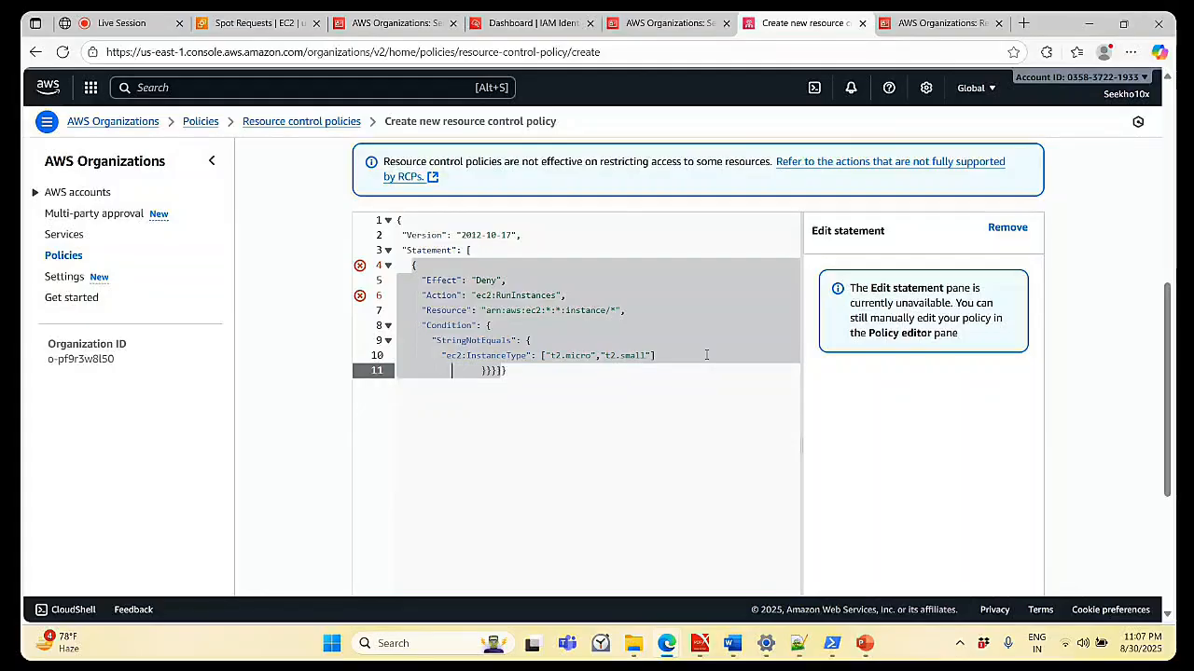
key(Delete)
key(Delete)
key(Delete)
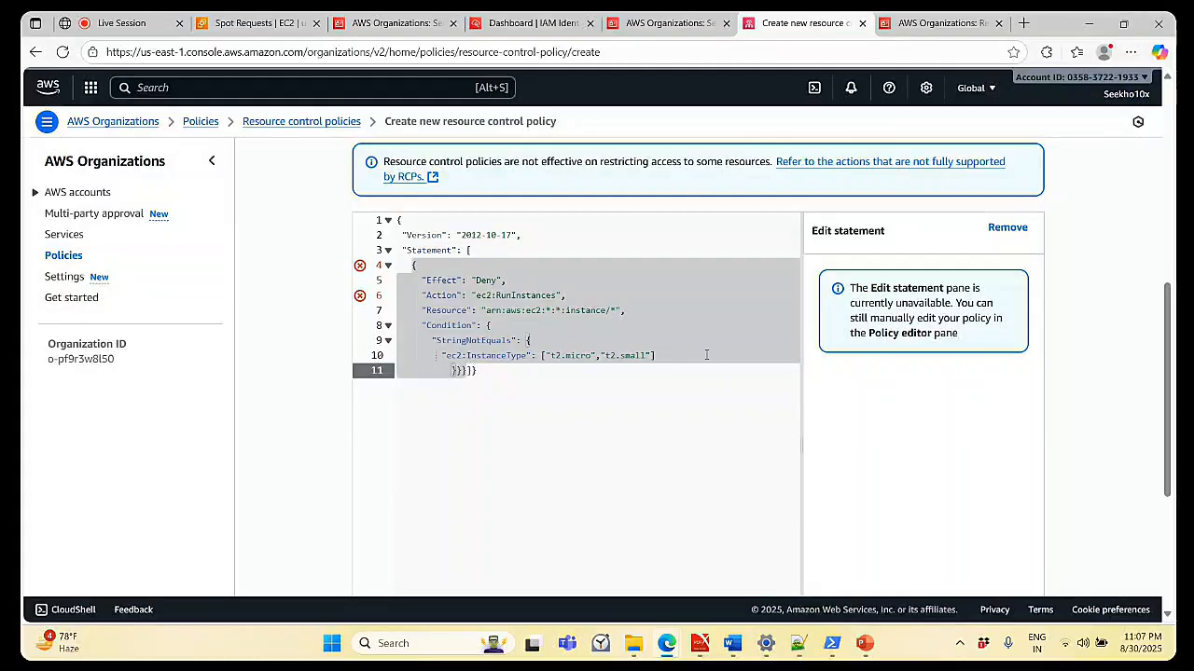
Place the closing braces of the StringNotEquals and Condition blocks on separate, indented lines
key(Right)
key(Return)
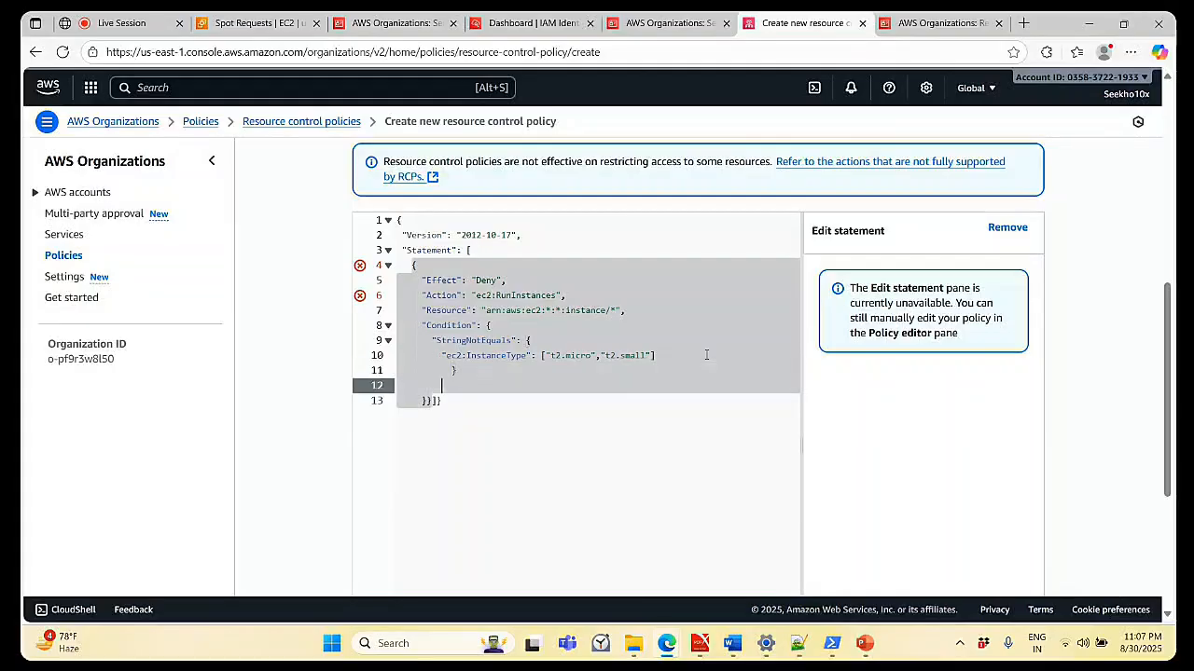
key(Delete)
key(Delete)
key(Delete)
key(Delete)
key(Delete)
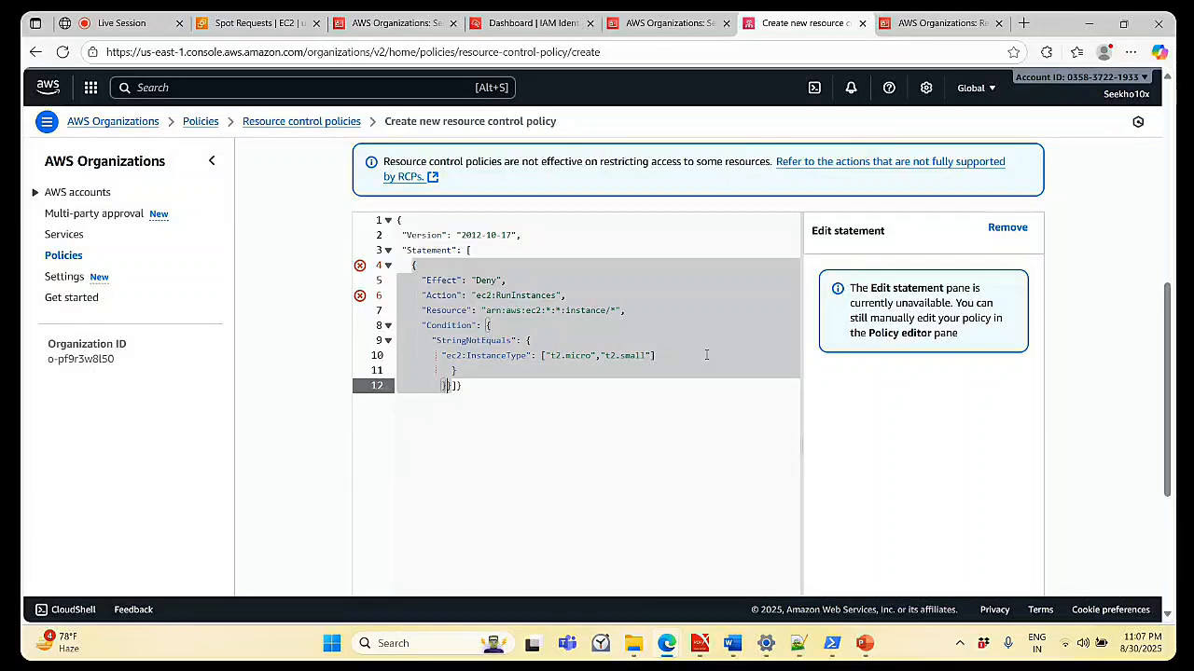
key(Return)
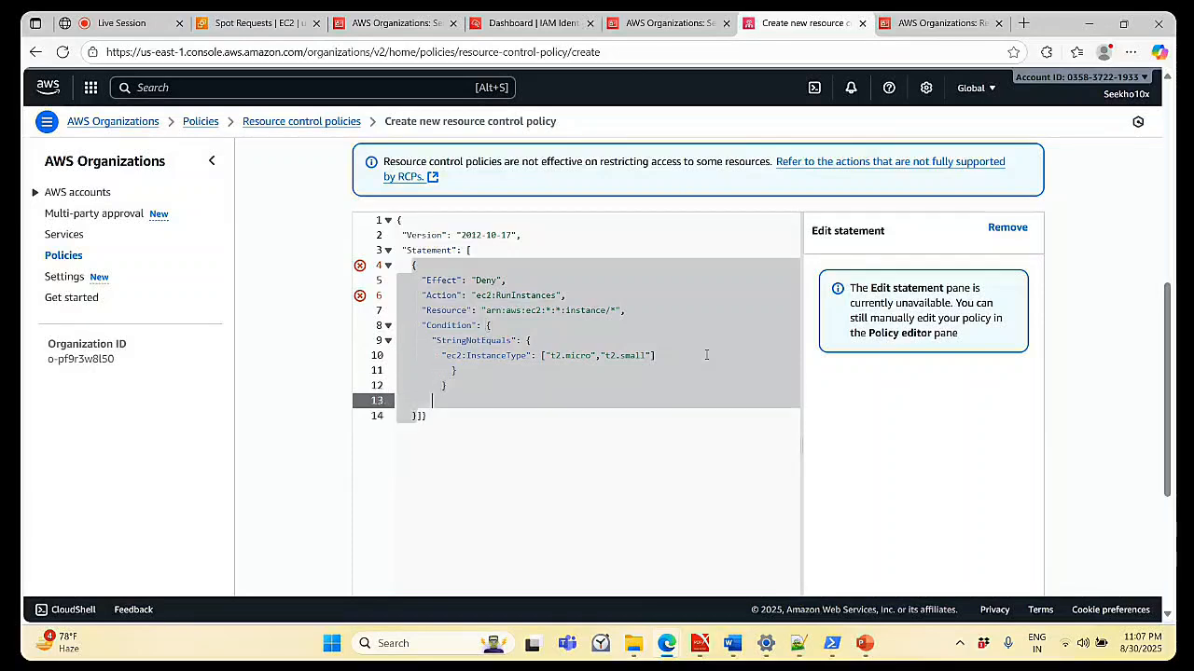
key(Delete)
key(Delete)
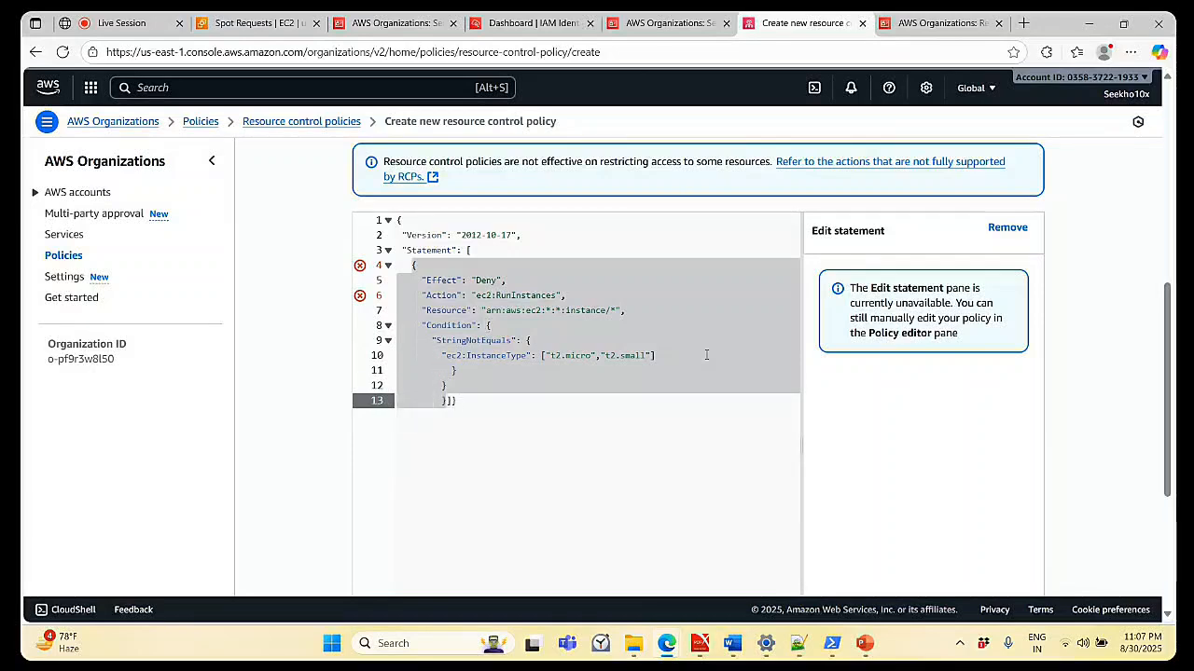
Put the closing brackets of the statement, the Statement array and the whole policy on separate lines, indenting the final brace
key(BackSpace)
key(BackSpace)
key(Right)
key(Return)
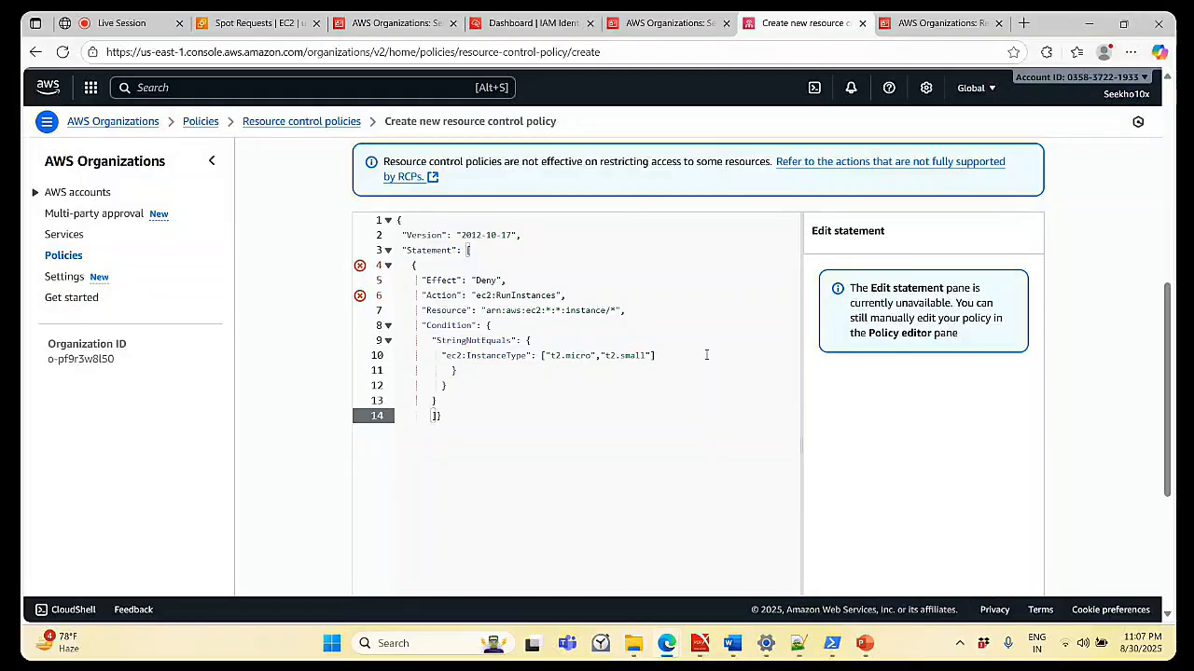
key(BackSpace)
key(BackSpace)
key(BackSpace)
key(Return)
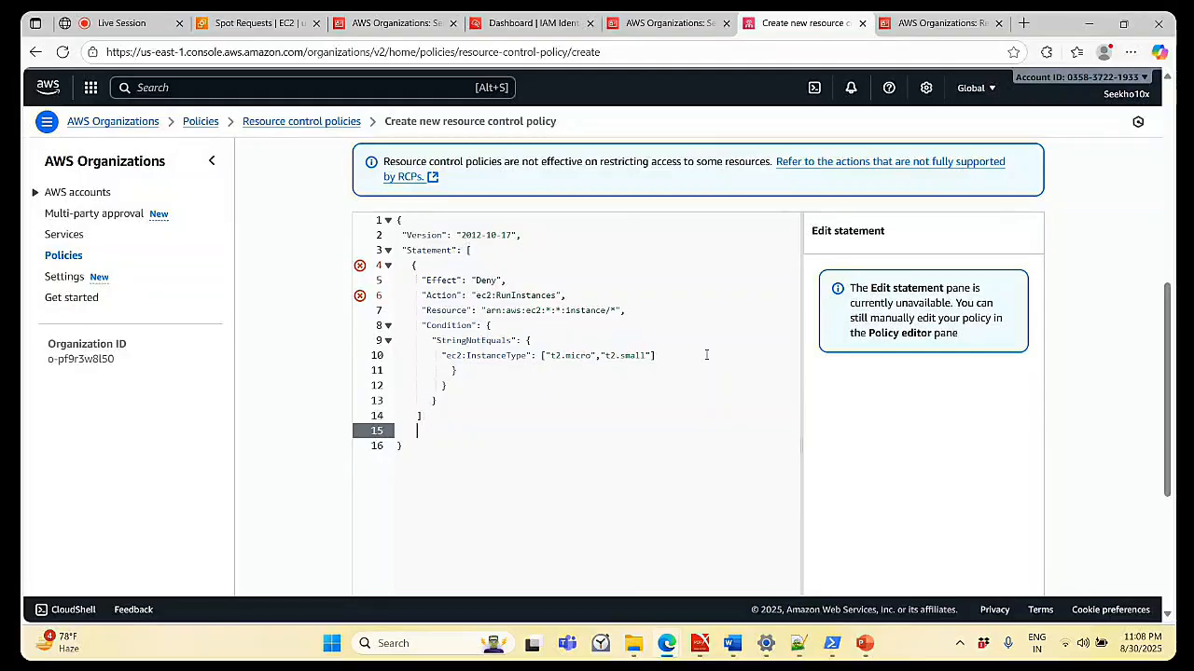
key(Delete)
key(ctrl+z)
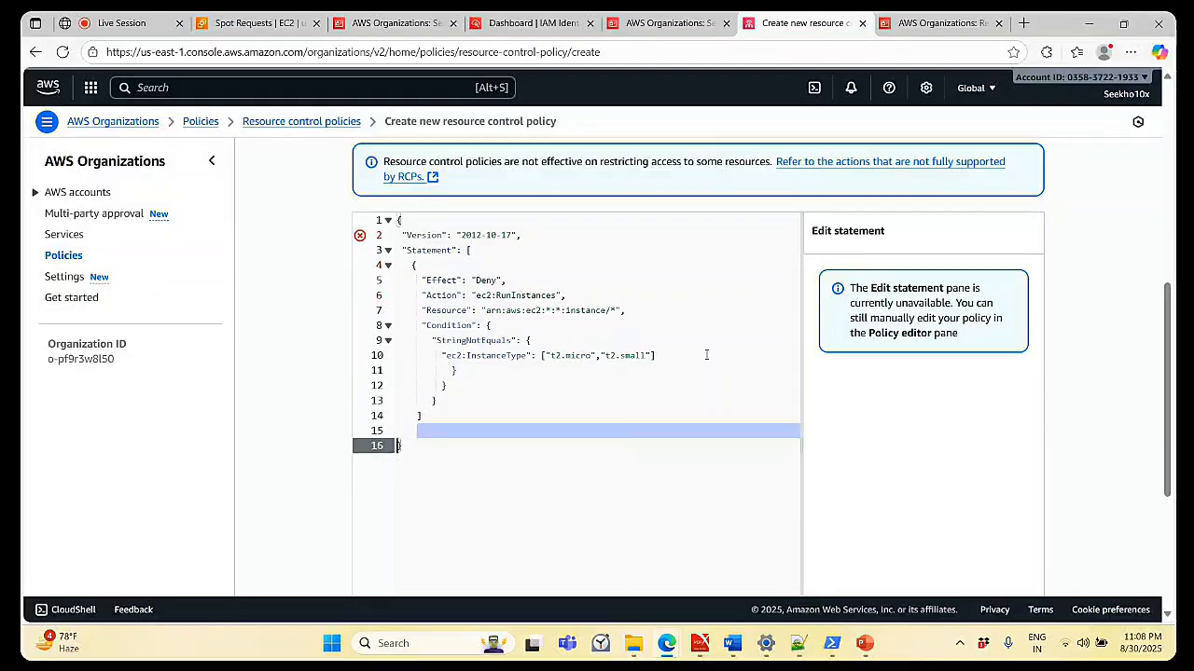
key(Delete)
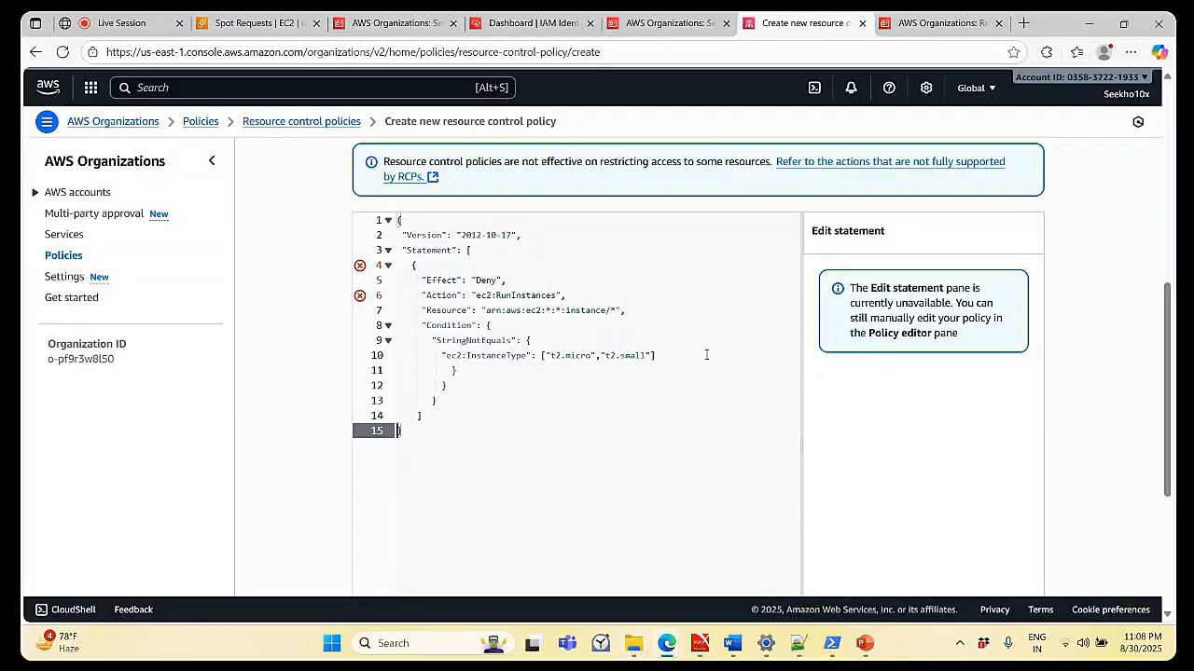
key(Tab)
Examine the flagged statement and Action lines in the policy JSON and return to the policy details
click(427, 296)
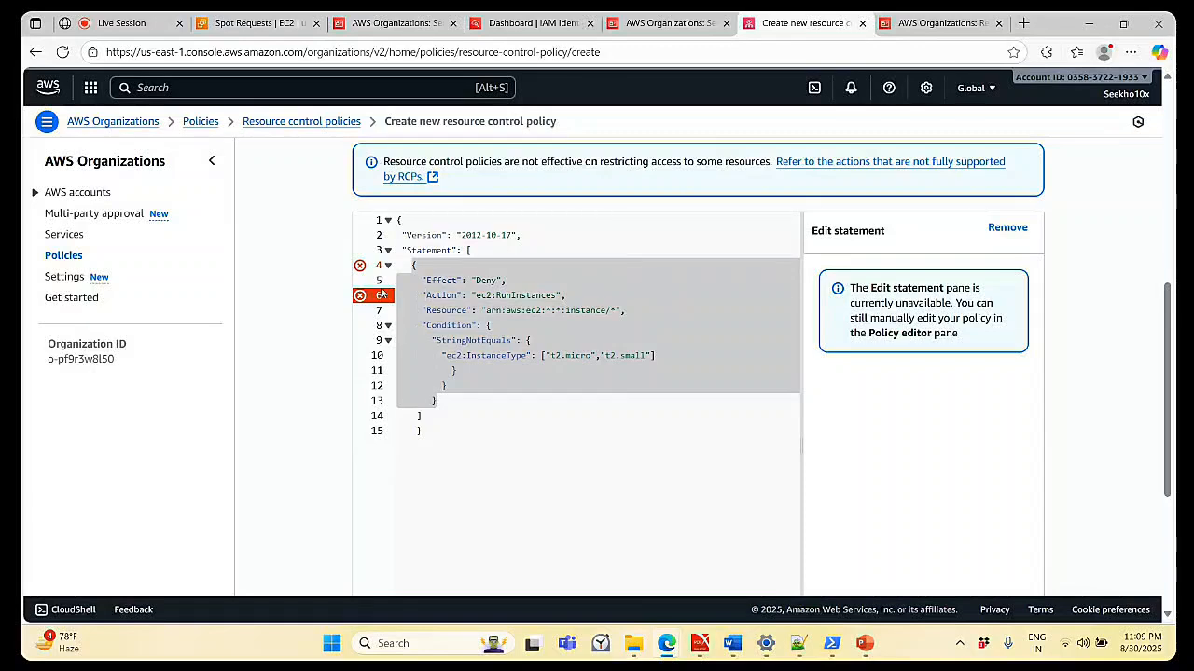
click(421, 430)
scroll(548, 409, up, 1)
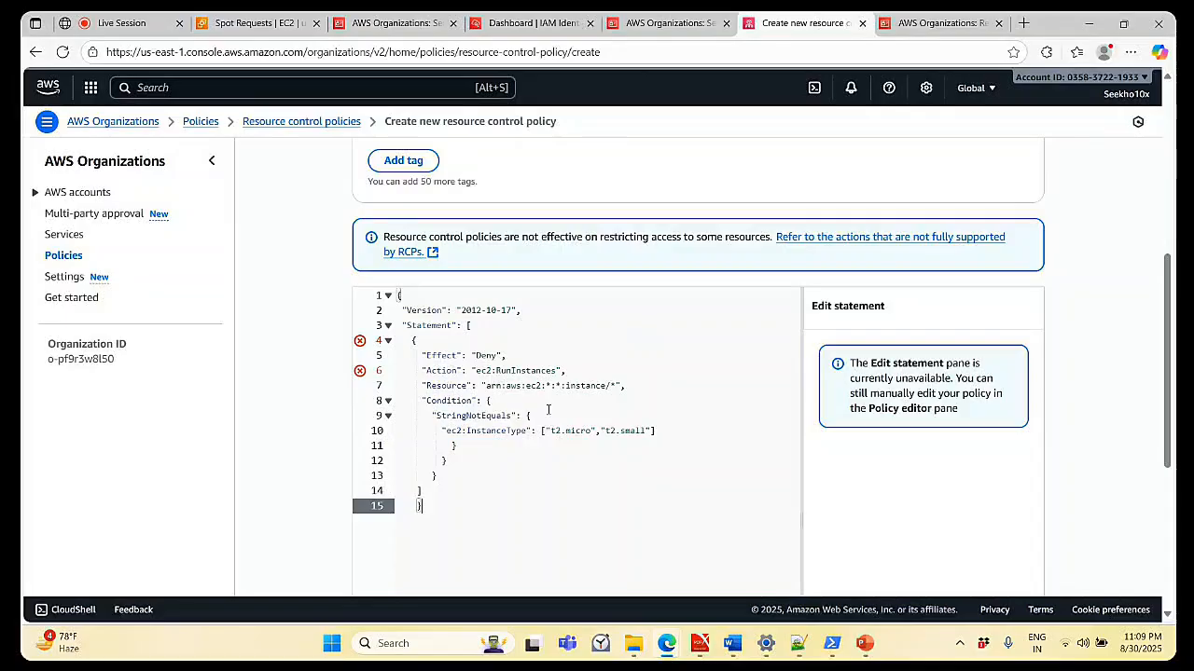
click(549, 409)
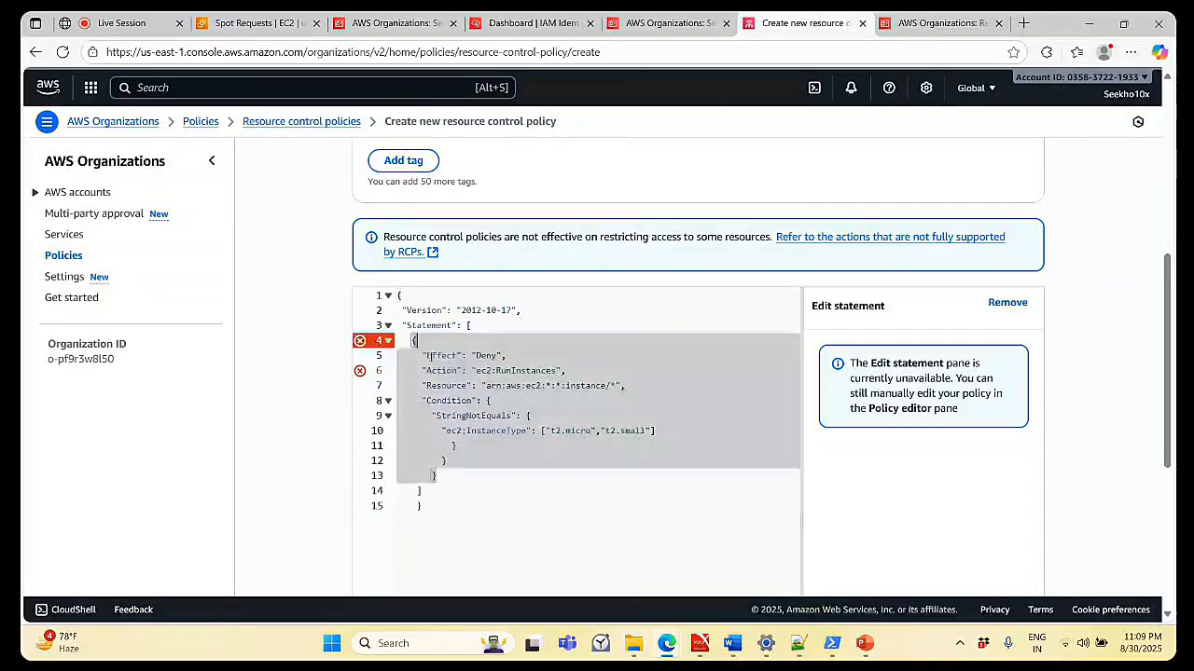
scroll(671, 332, up, 1)
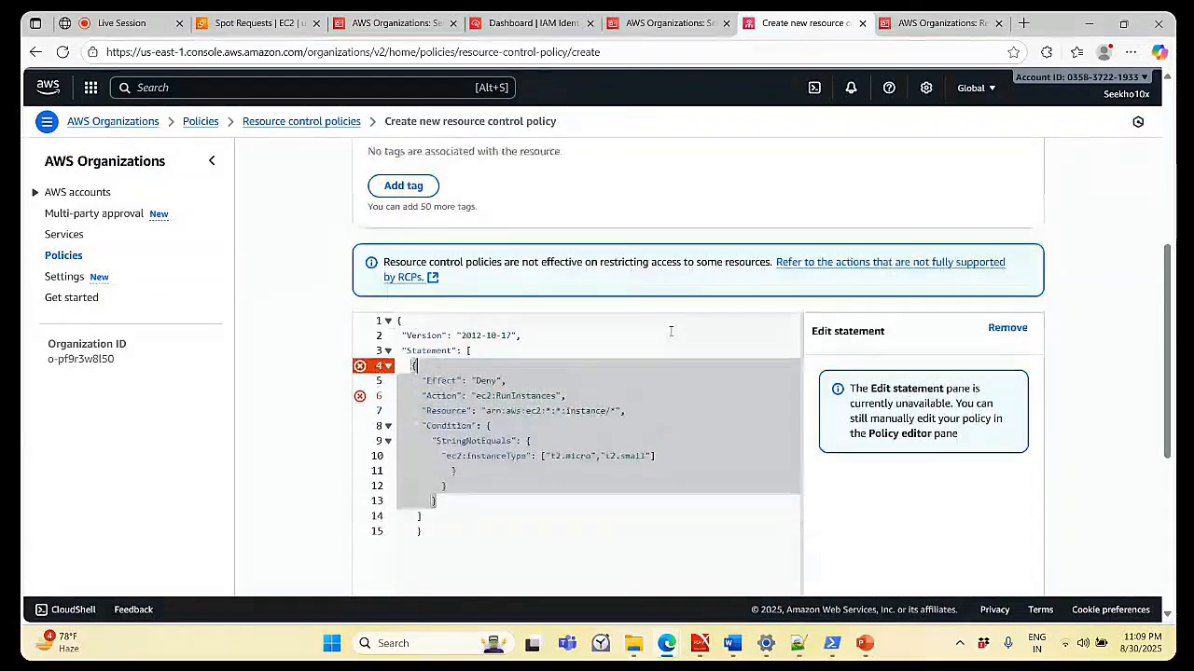
scroll(670, 331, up, 5)
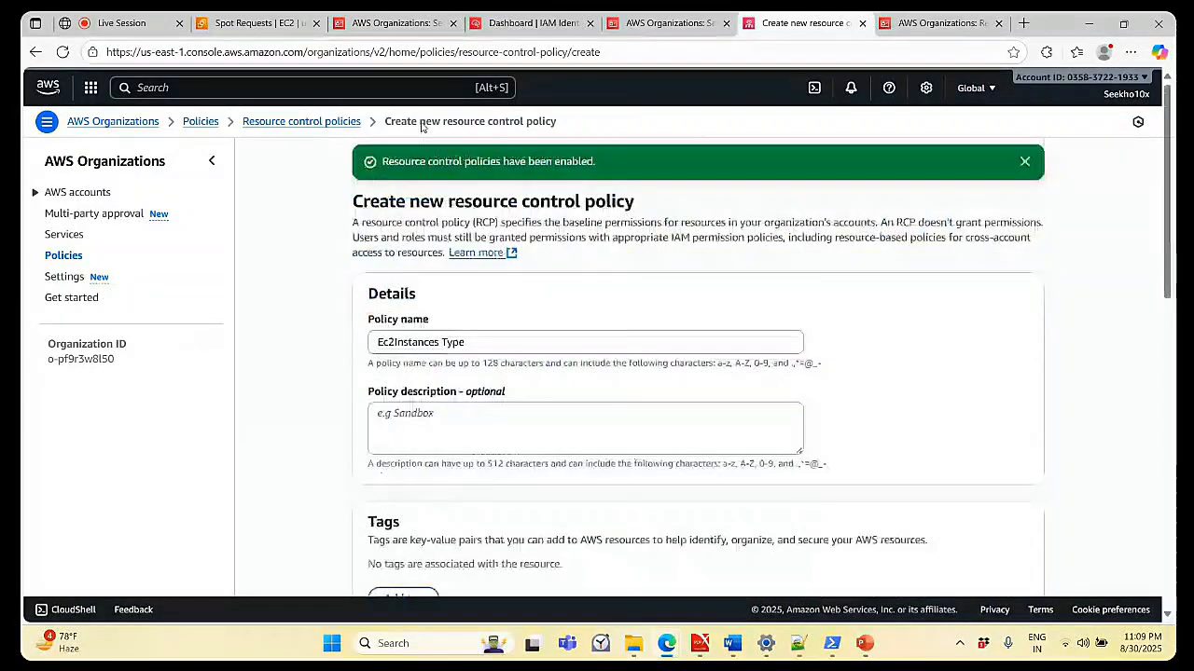
Leave the unsaved resource control policy and review the organization's supported policy types and their statuses
click(200, 121)
scroll(596, 415, down, 2)
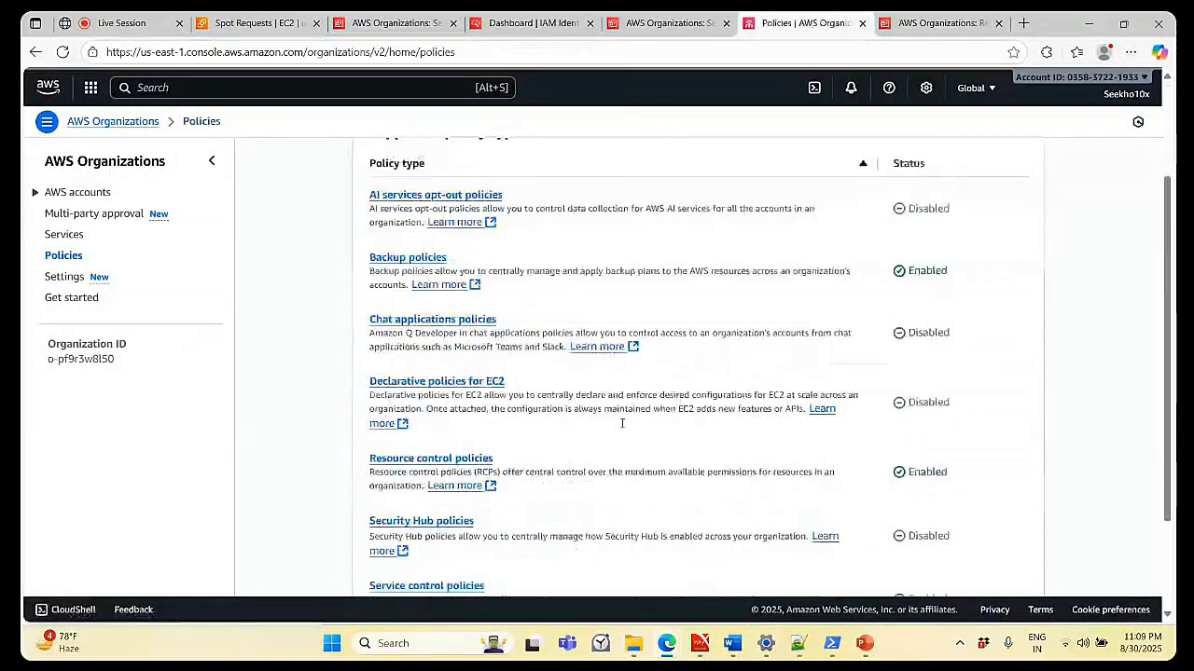
scroll(622, 423, down, 2)
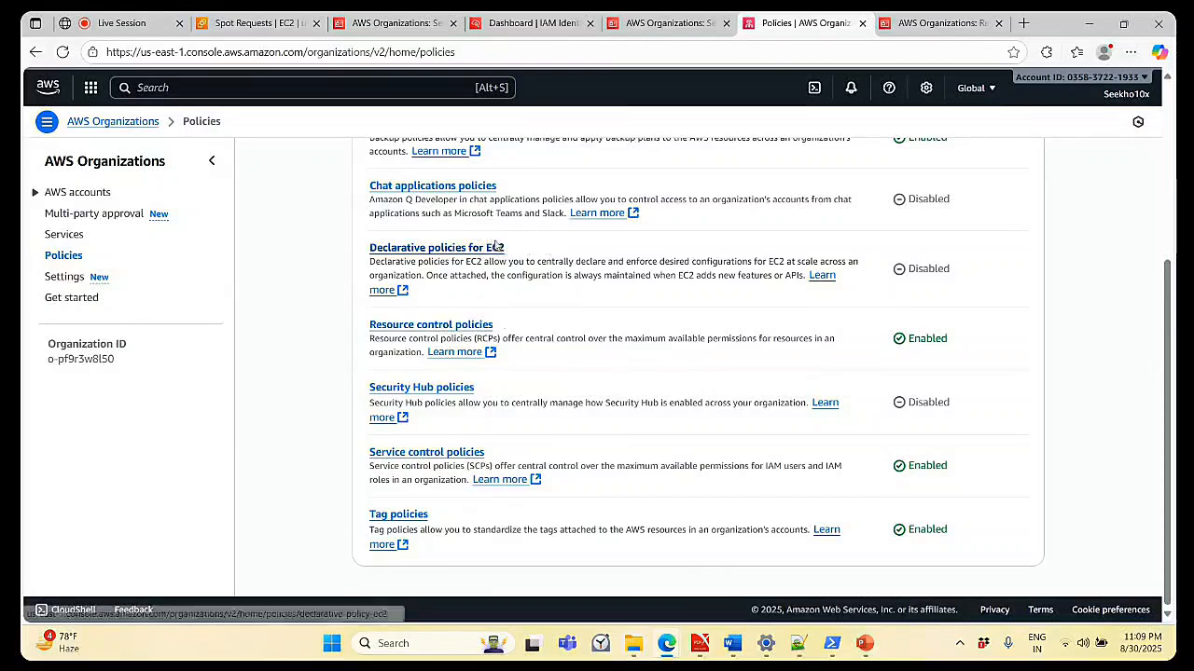
scroll(483, 254, up, 3)
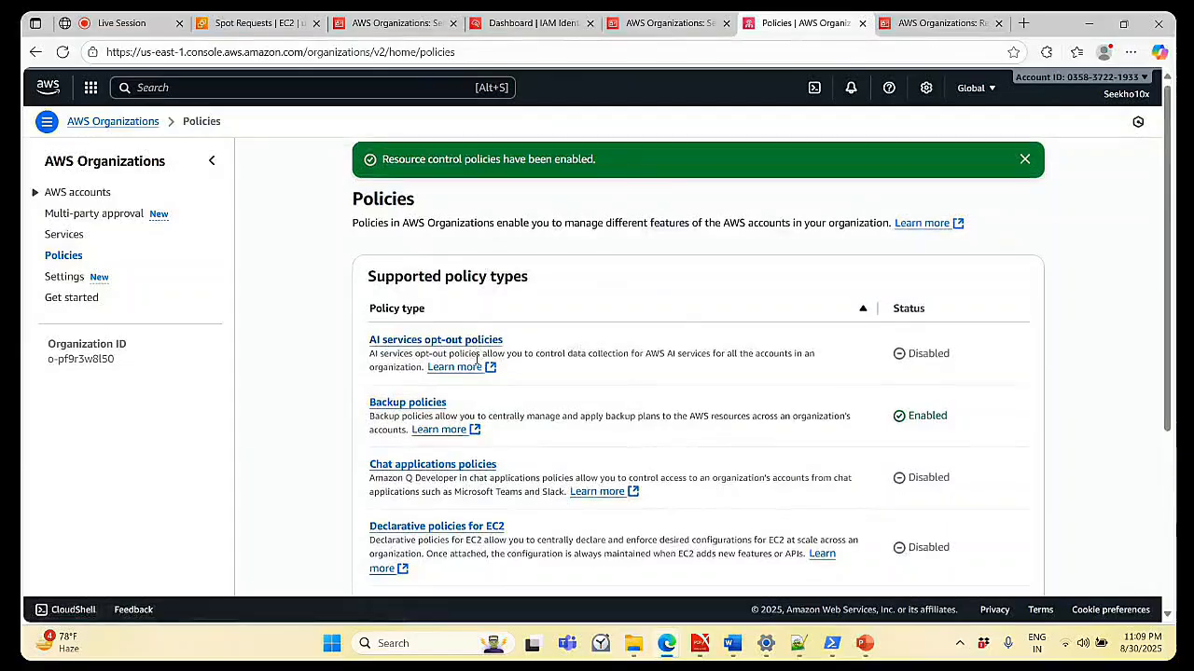
scroll(476, 360, down, 3)
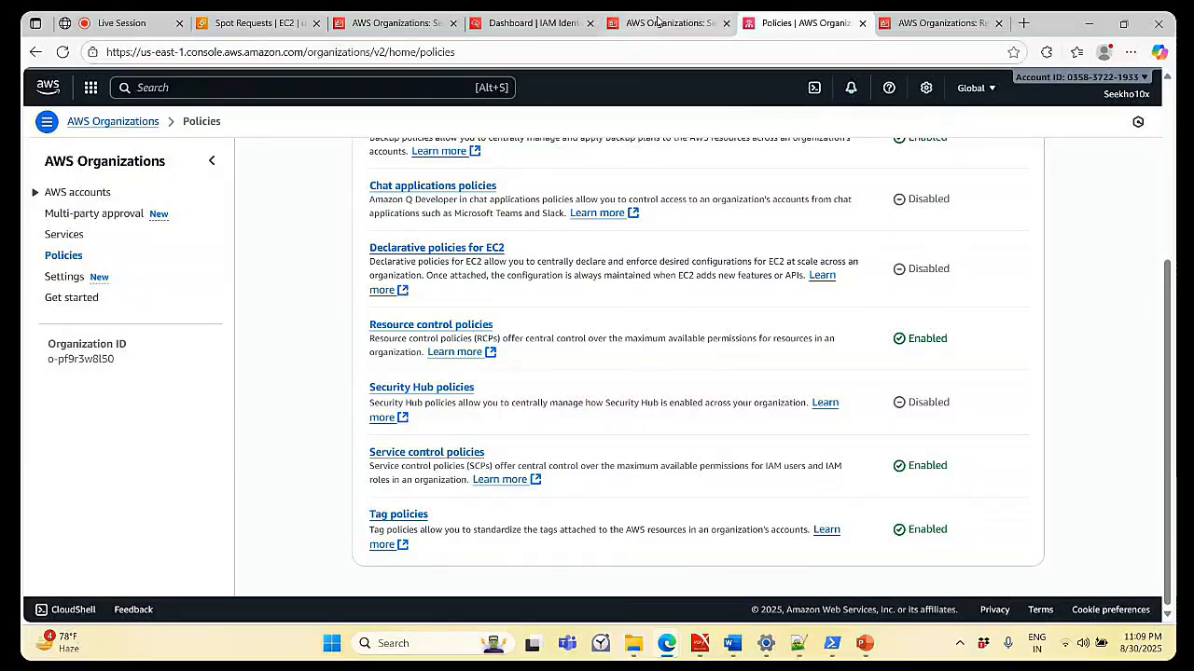
Return to the already open IAM list of service control policies
mouse_move(657, 19)
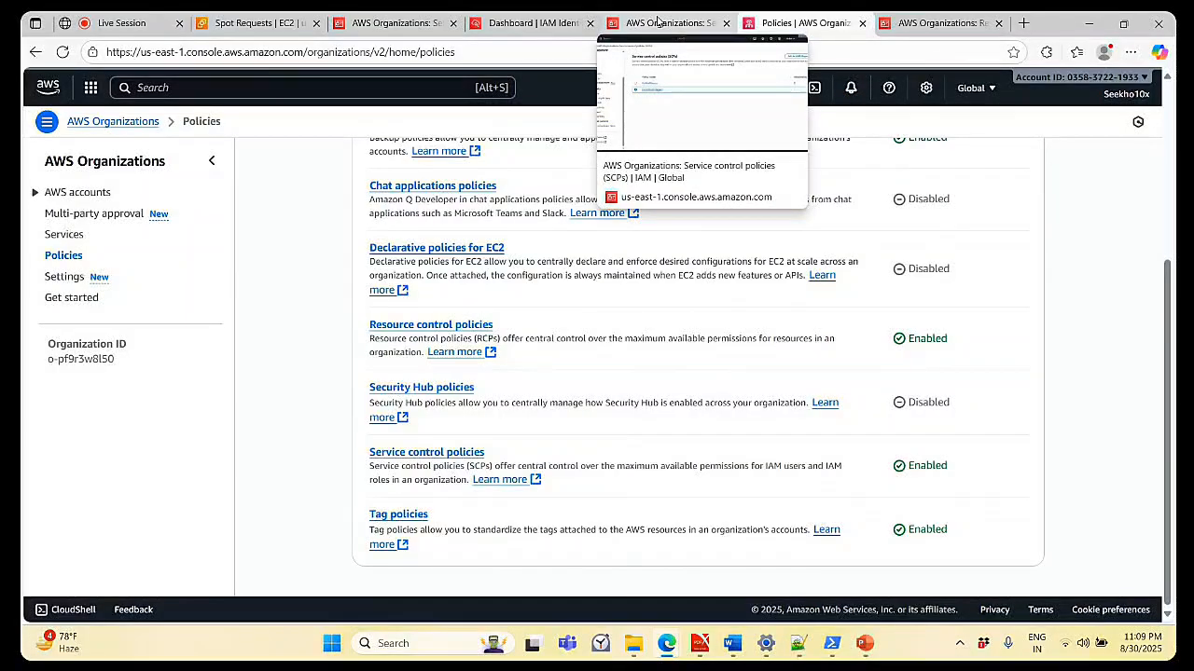
click(656, 19)
click(779, 22)
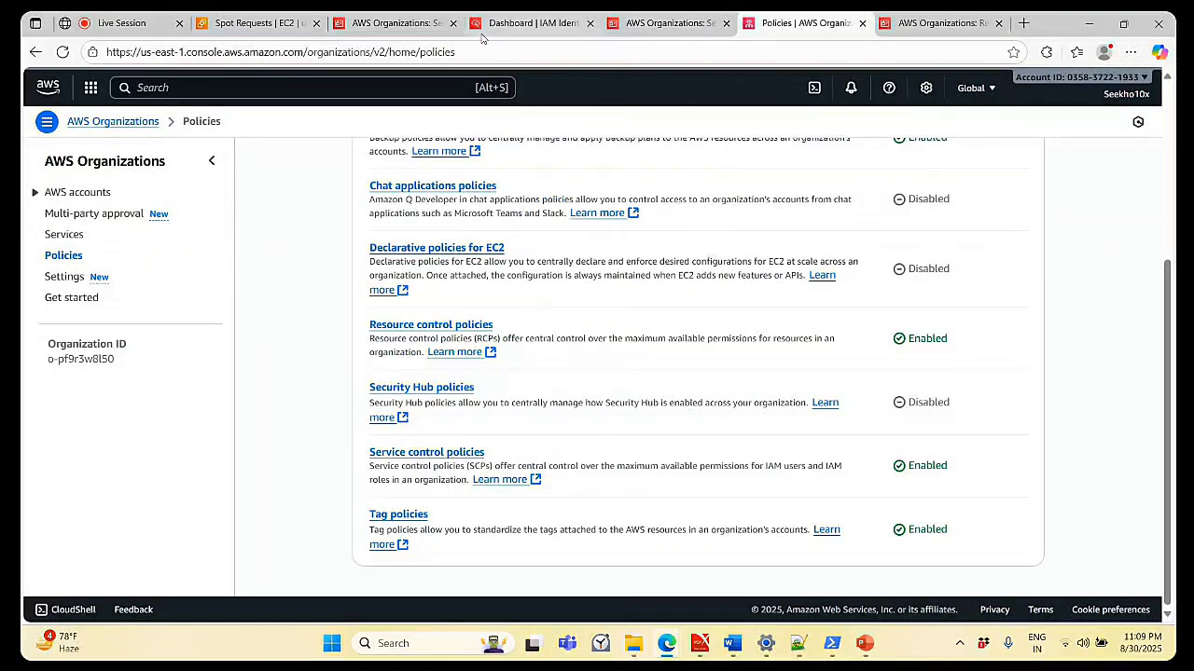
mouse_move(388, 30)
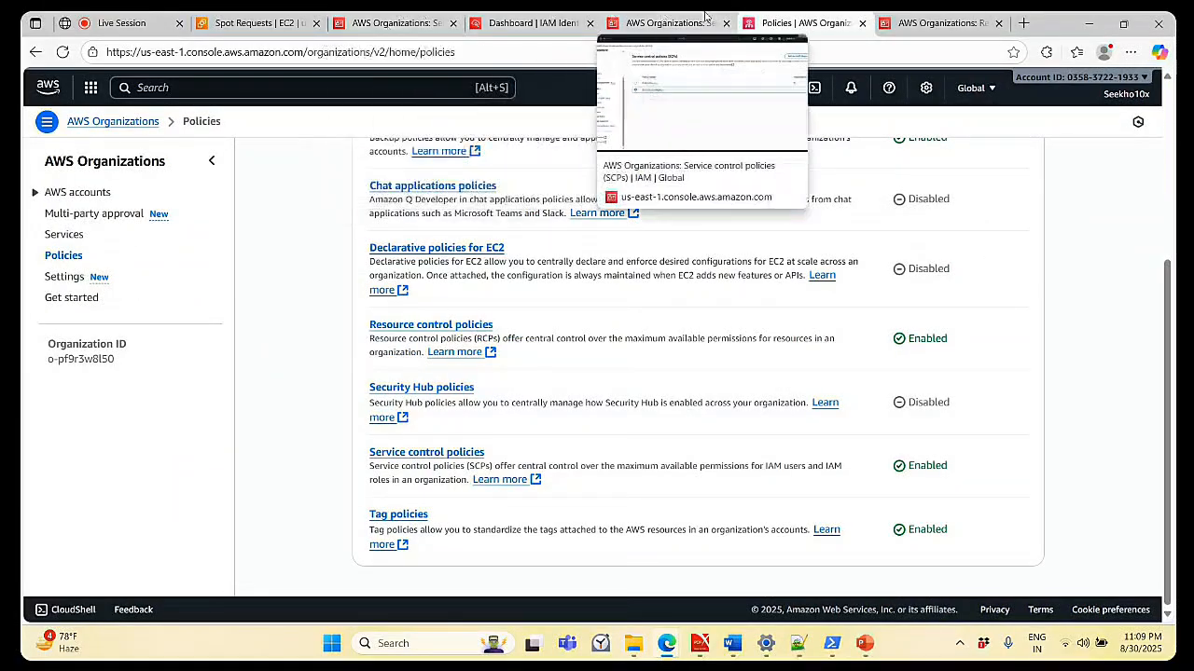
click(653, 21)
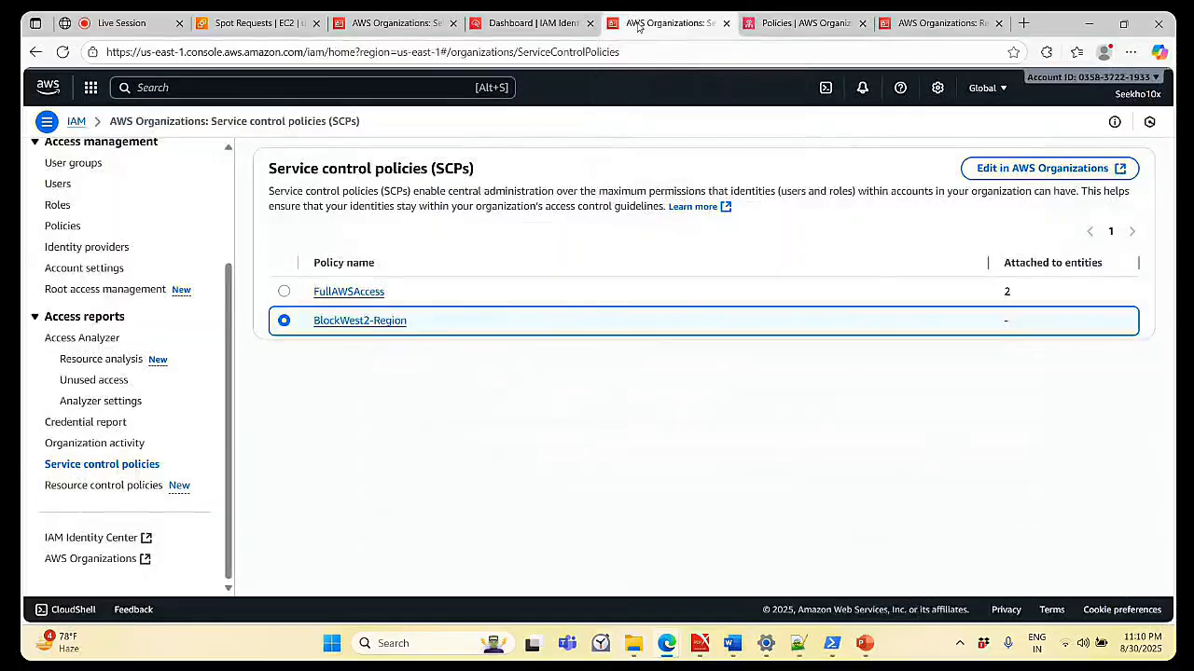
Switch to the IAM Identity Center dashboard and review its central management and setup sections
click(530, 22)
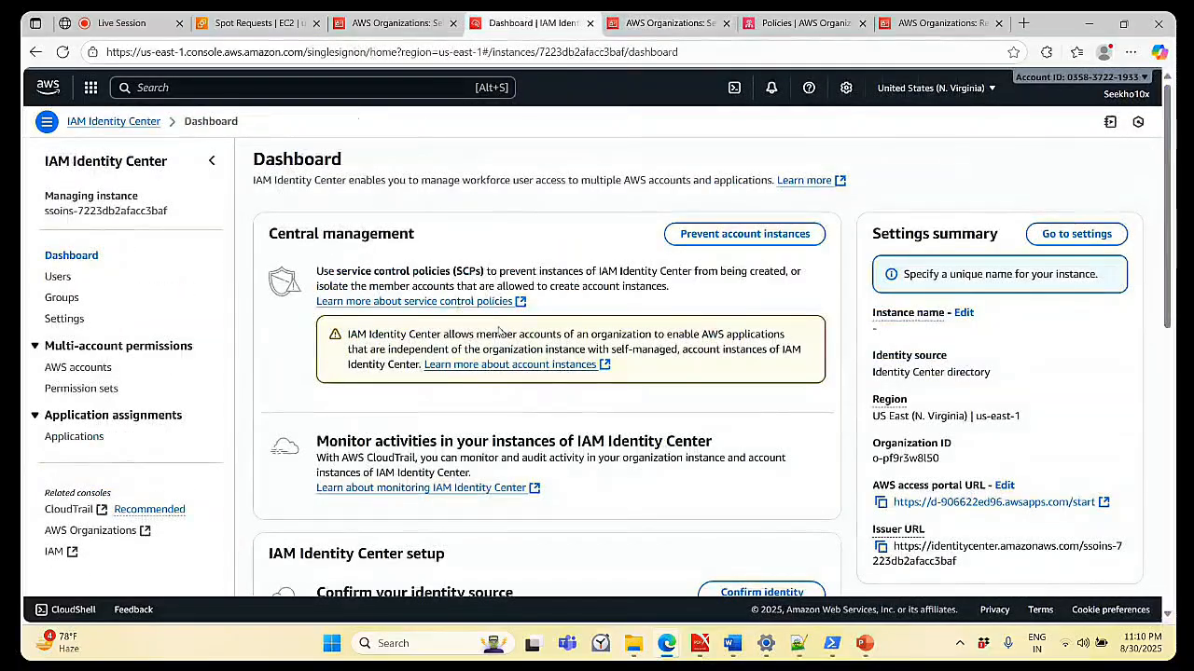
scroll(370, 393, down, 3)
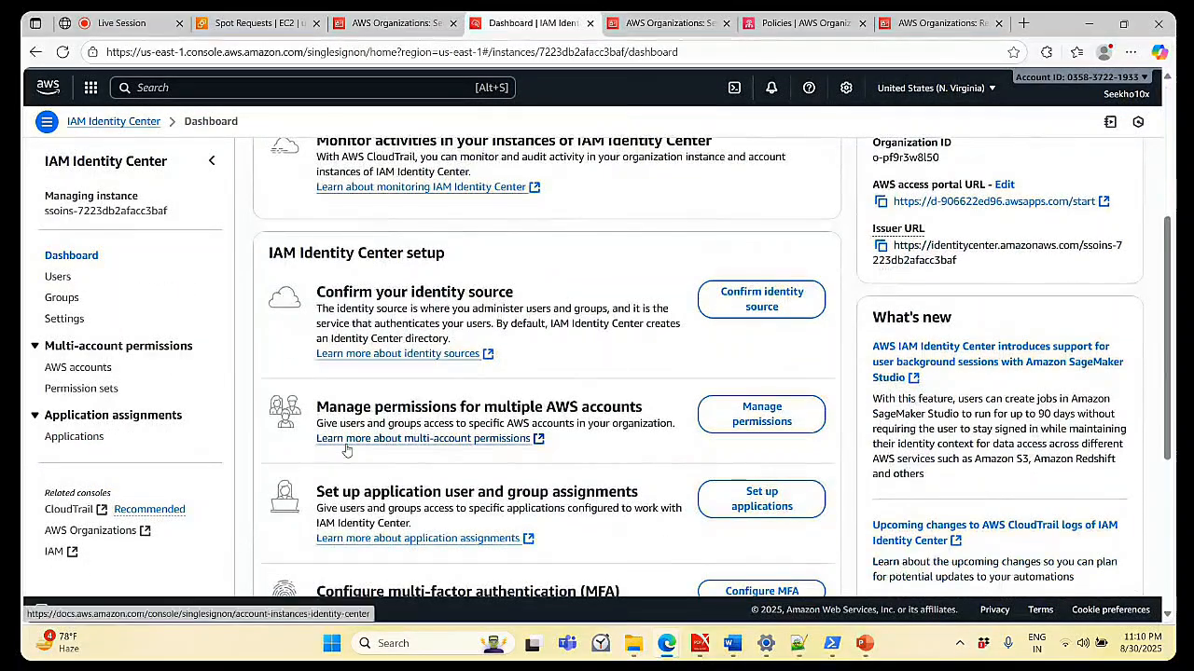
scroll(511, 453, down, 1)
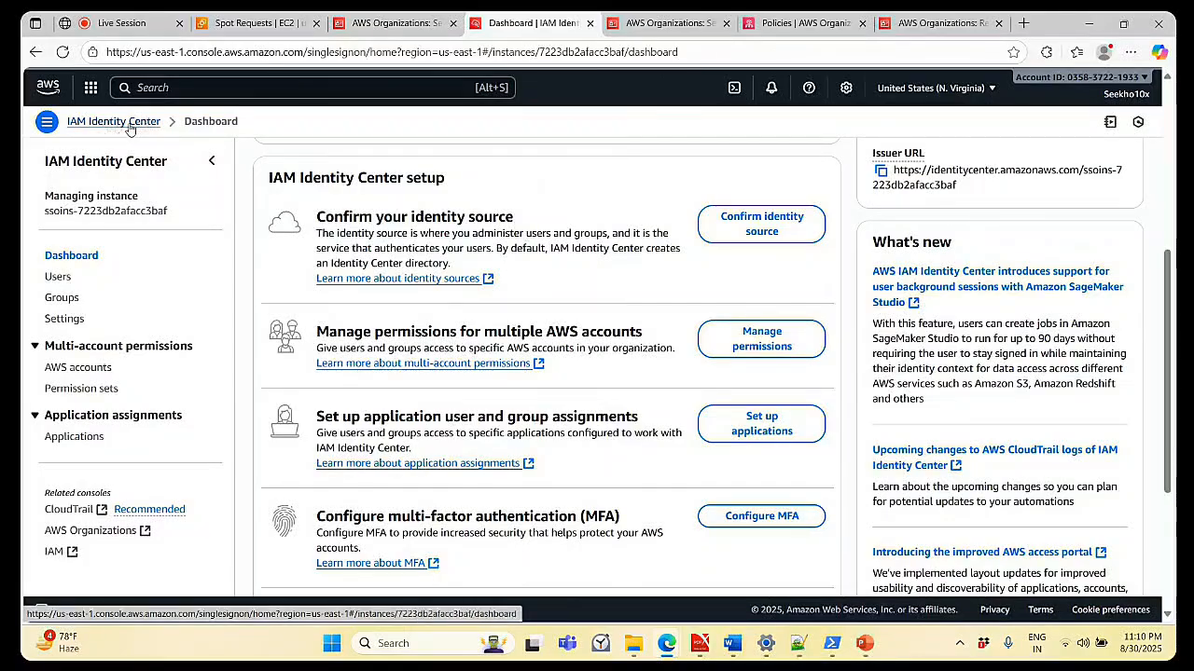
View the multi-factor authentication settings for IAM Identity Center and return to the dashboard
click(771, 518)
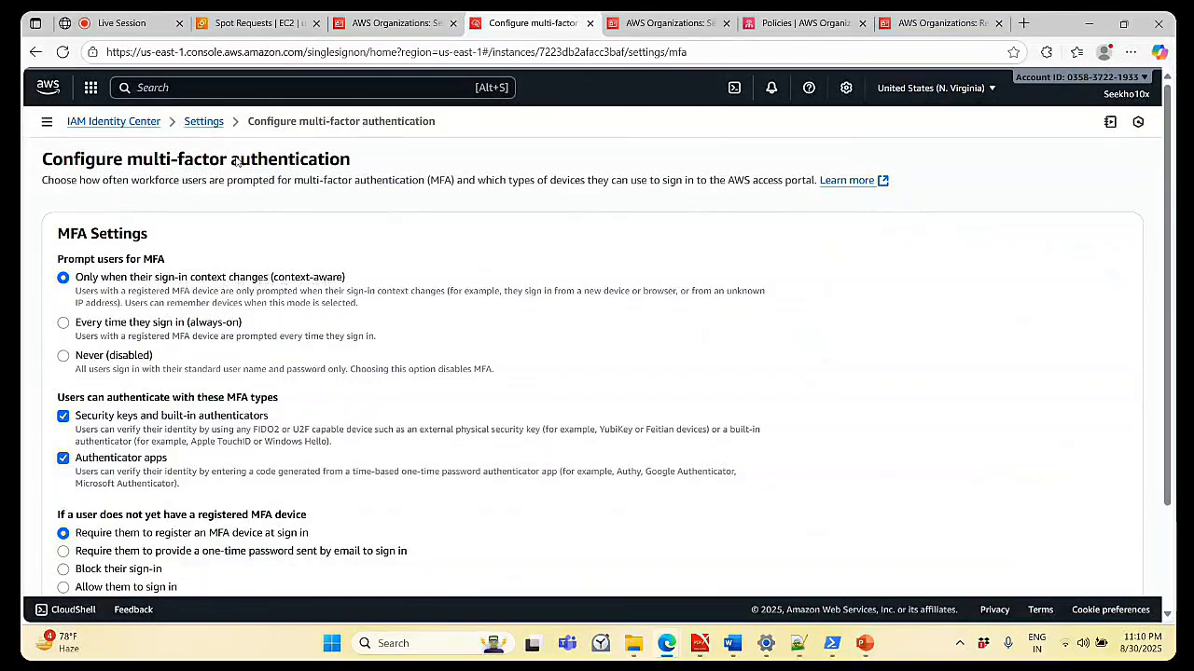
click(118, 122)
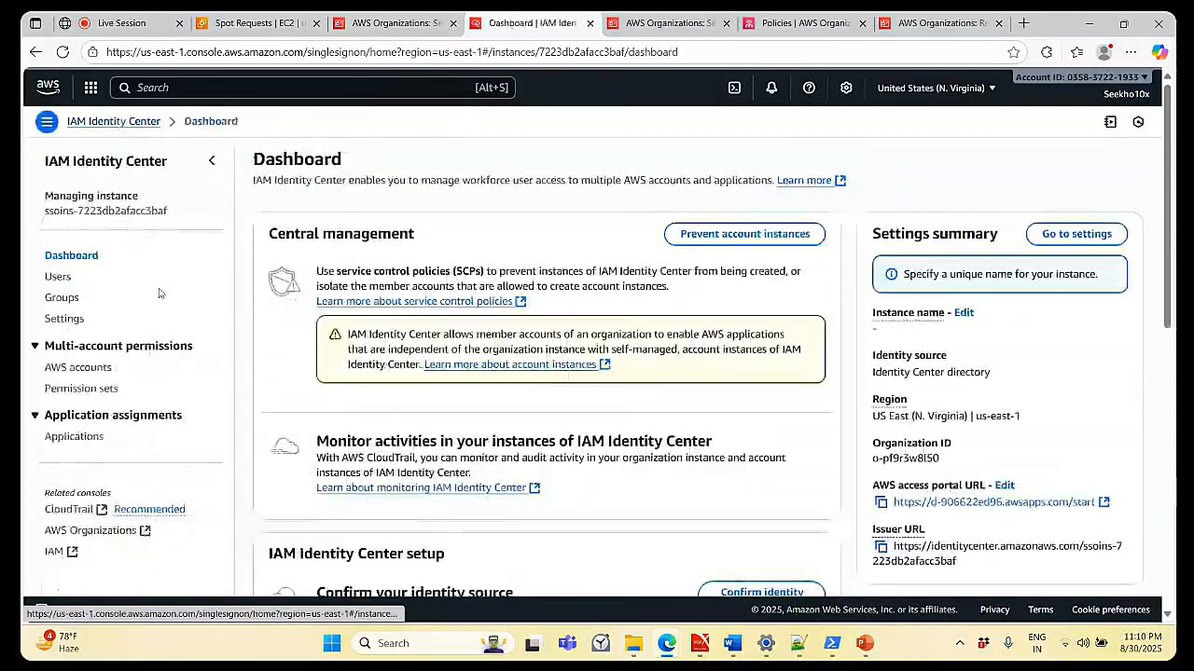
Start adding an Identity Center user and fill in the username, e-mail, first, last and display names from saved info
click(58, 277)
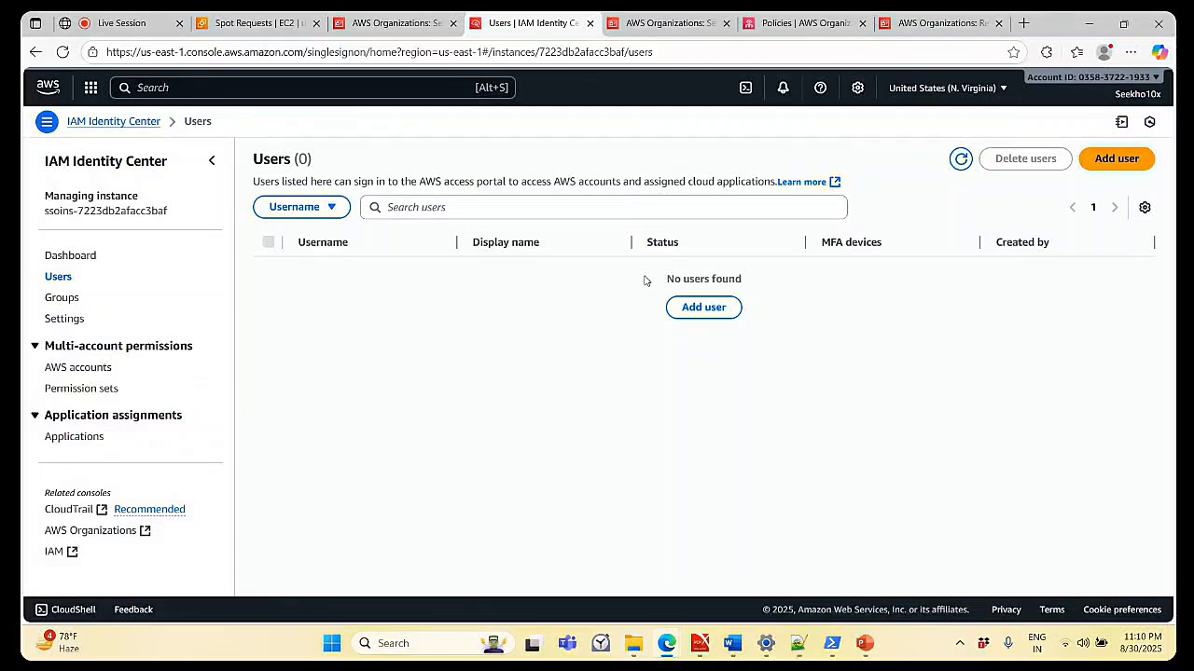
click(699, 308)
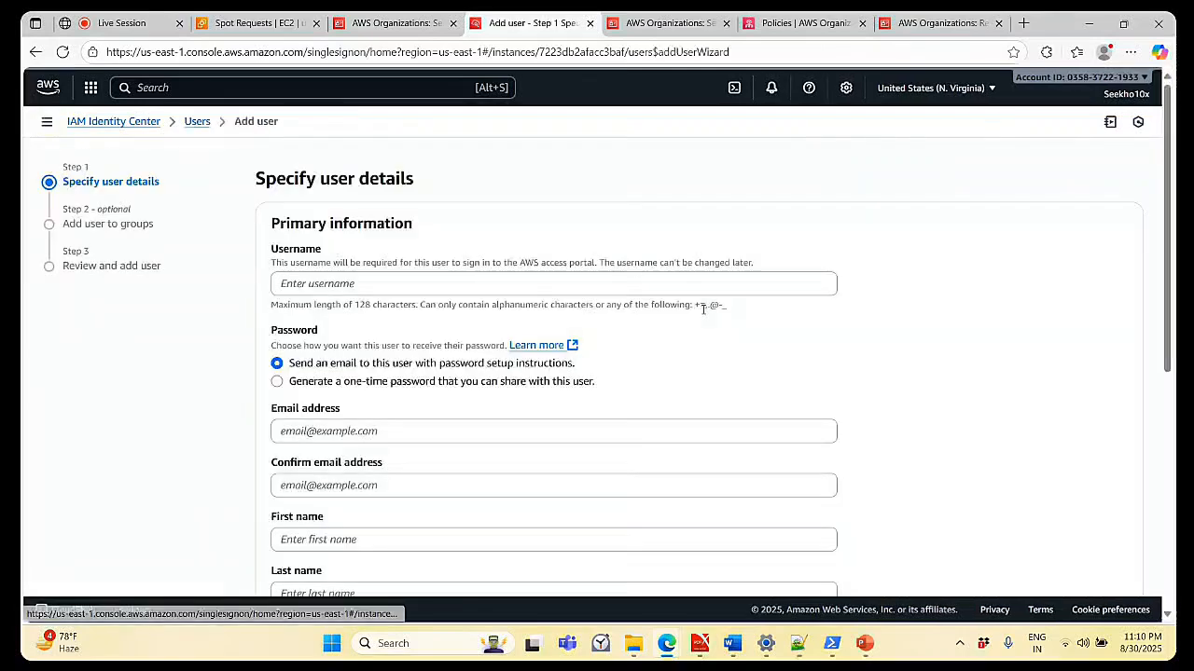
click(357, 283)
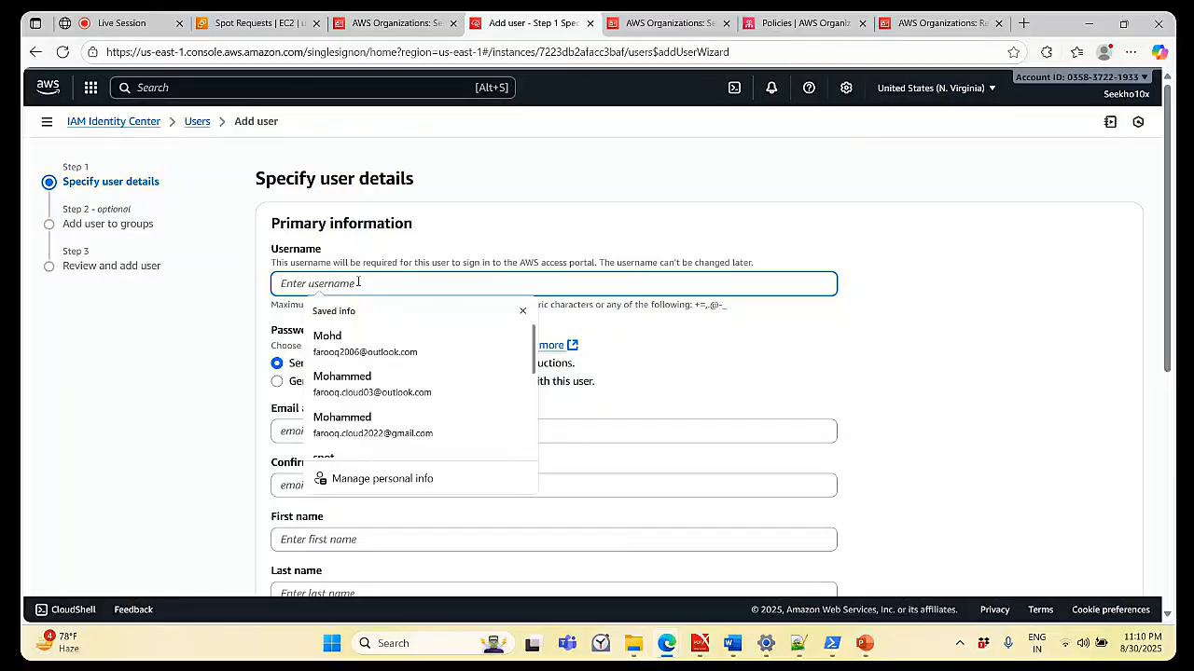
click(388, 395)
scroll(337, 373, down, 1)
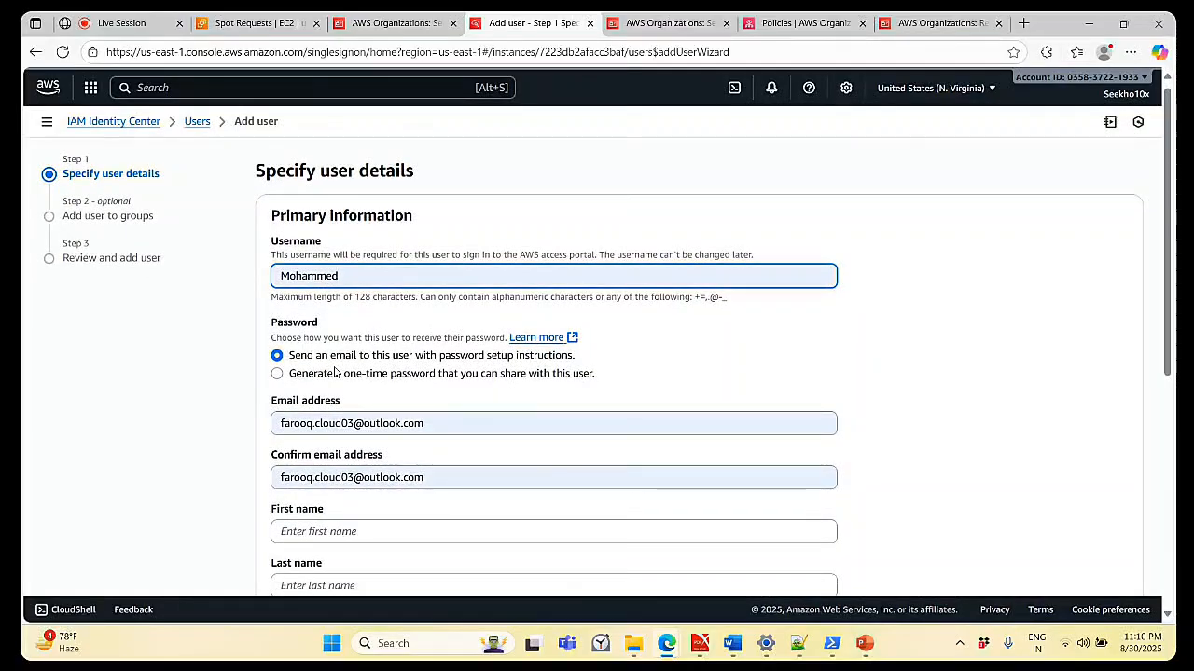
scroll(337, 373, down, 2)
click(332, 389)
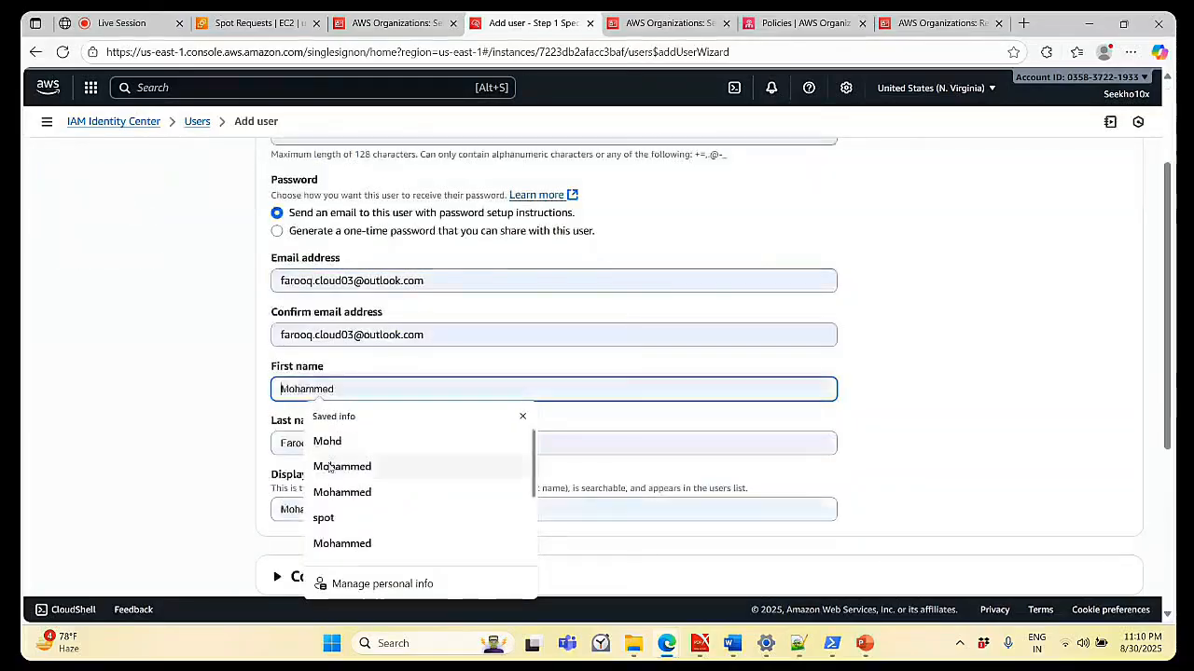
click(328, 467)
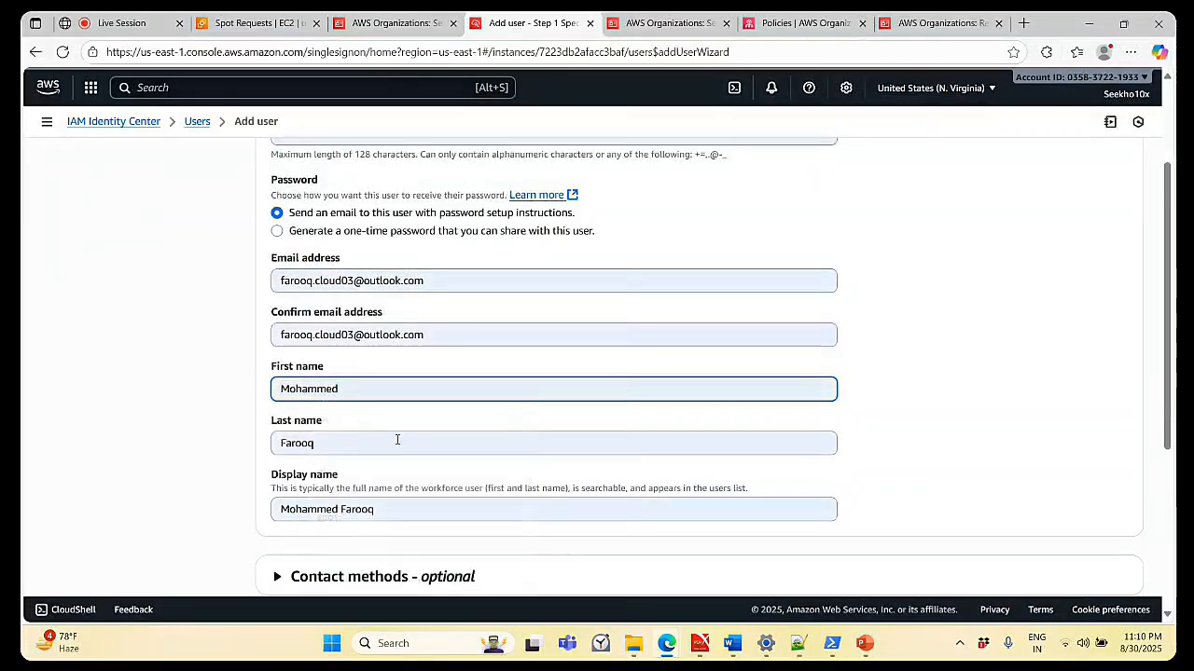
Leave the optional contact and additional attributes blank and continue to the review without assigning the user to a group
scroll(396, 440, down, 2)
click(277, 429)
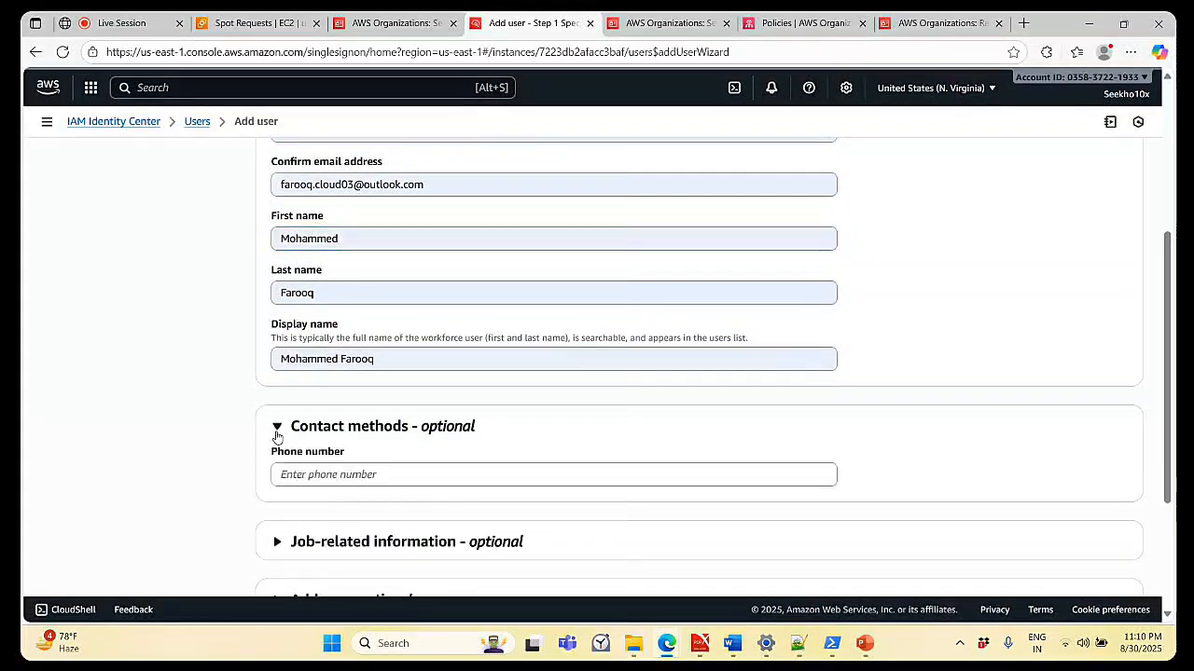
click(277, 429)
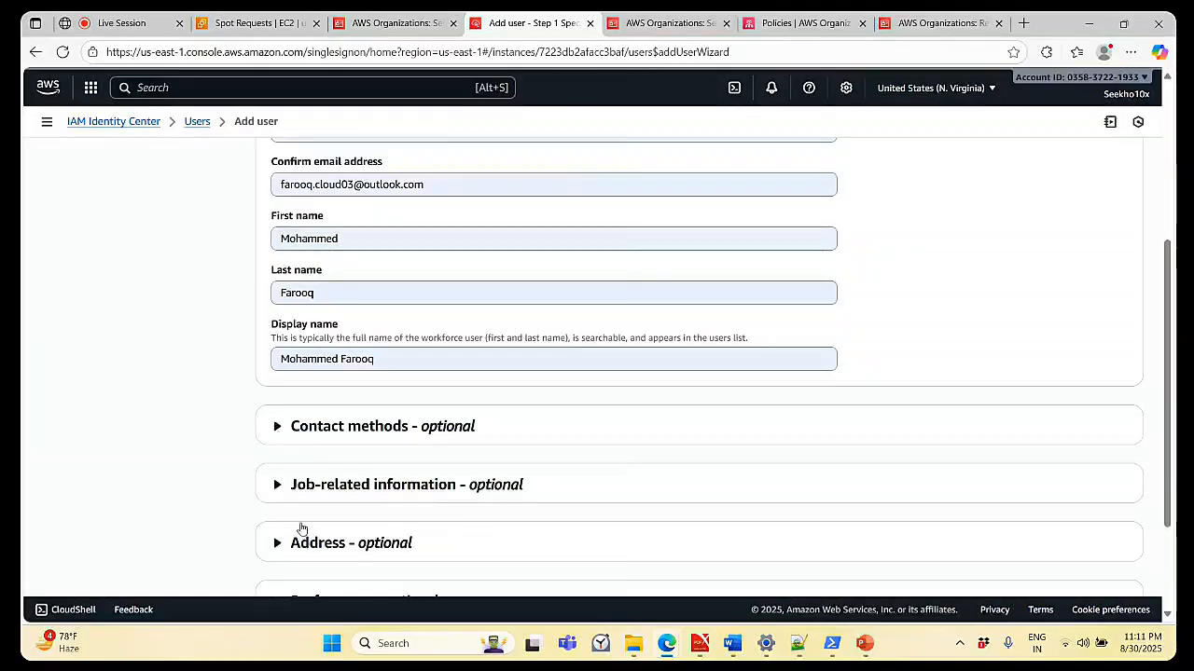
scroll(289, 514, down, 2)
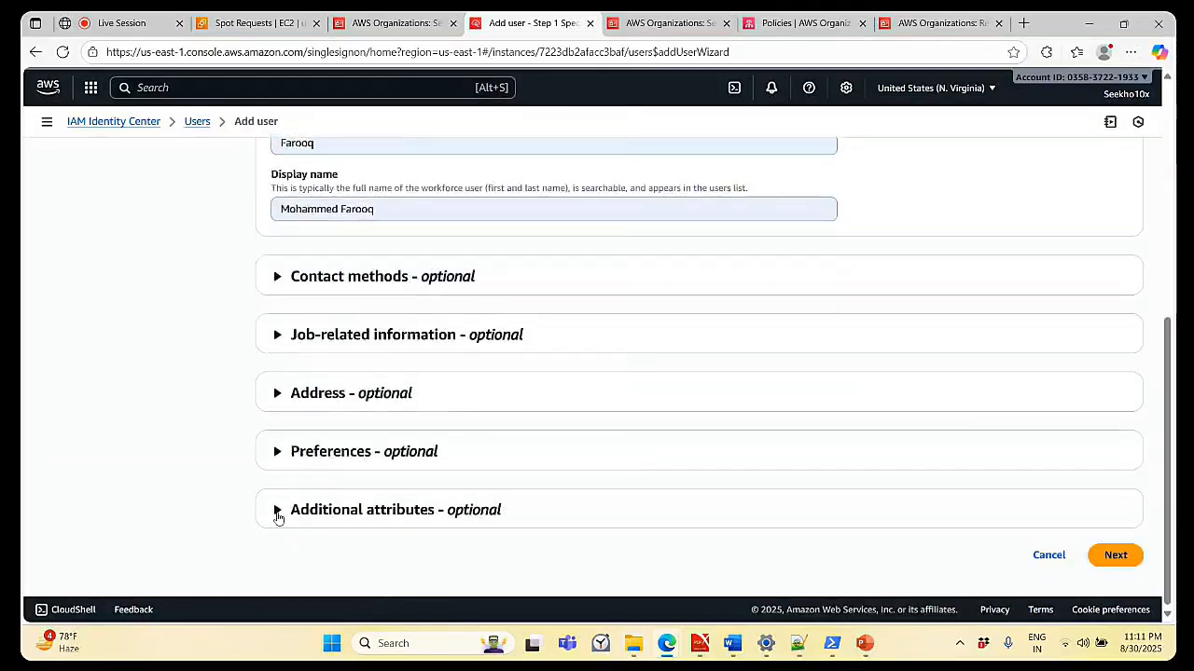
click(277, 515)
click(277, 516)
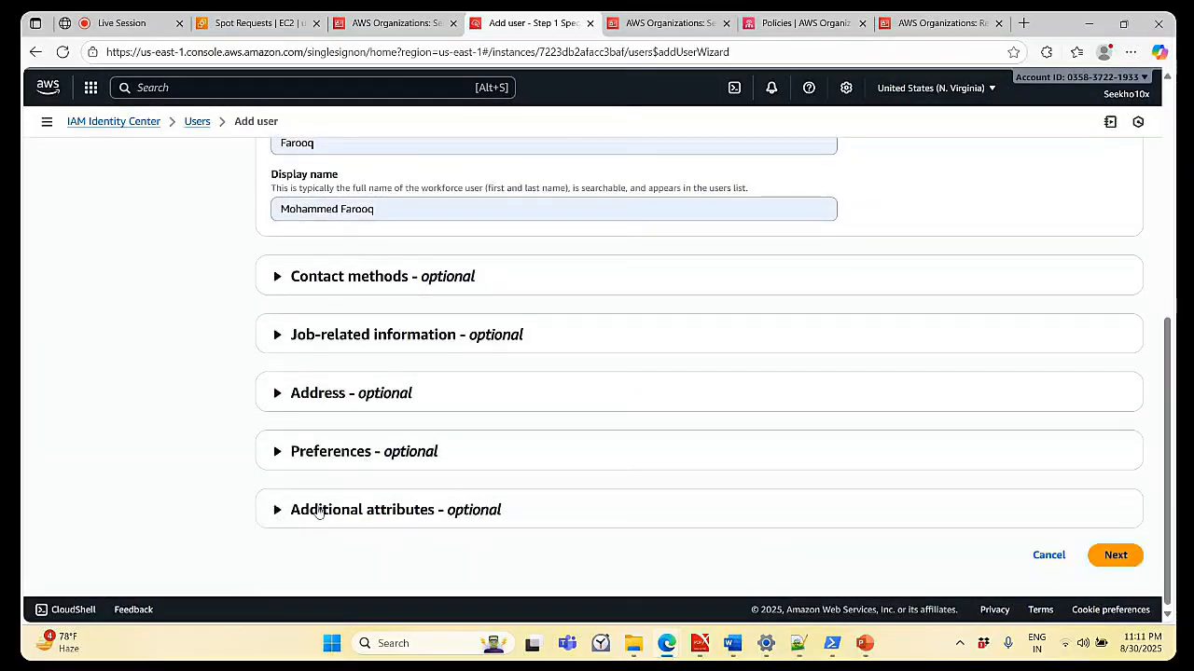
scroll(553, 461, up, 3)
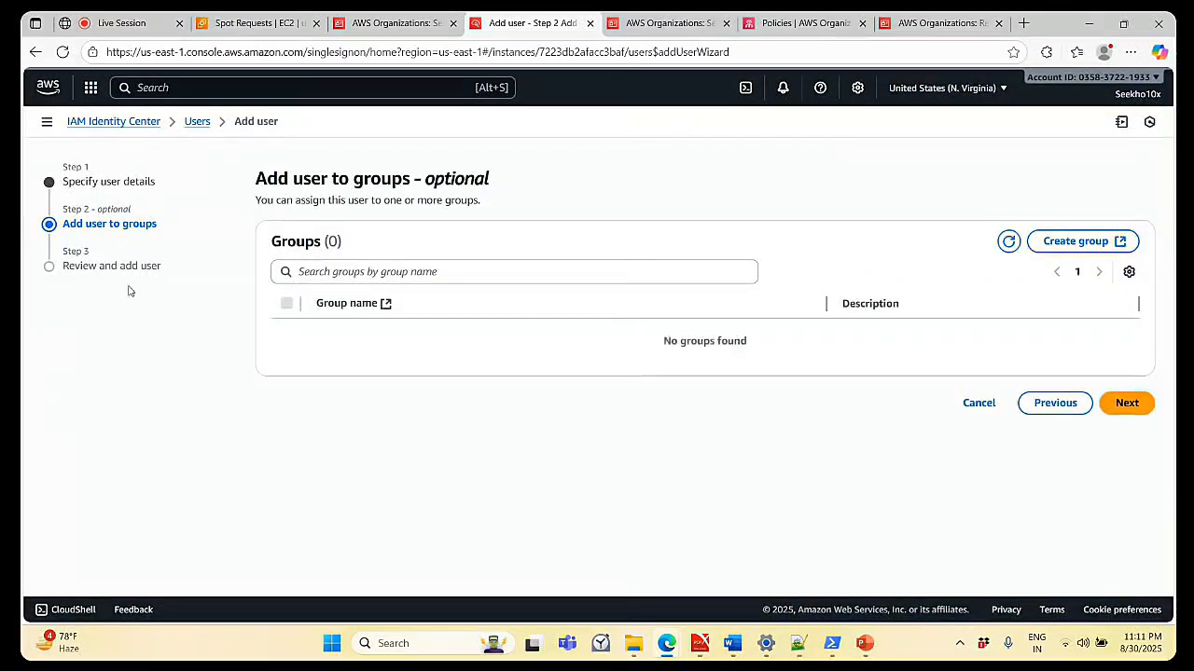
click(1130, 407)
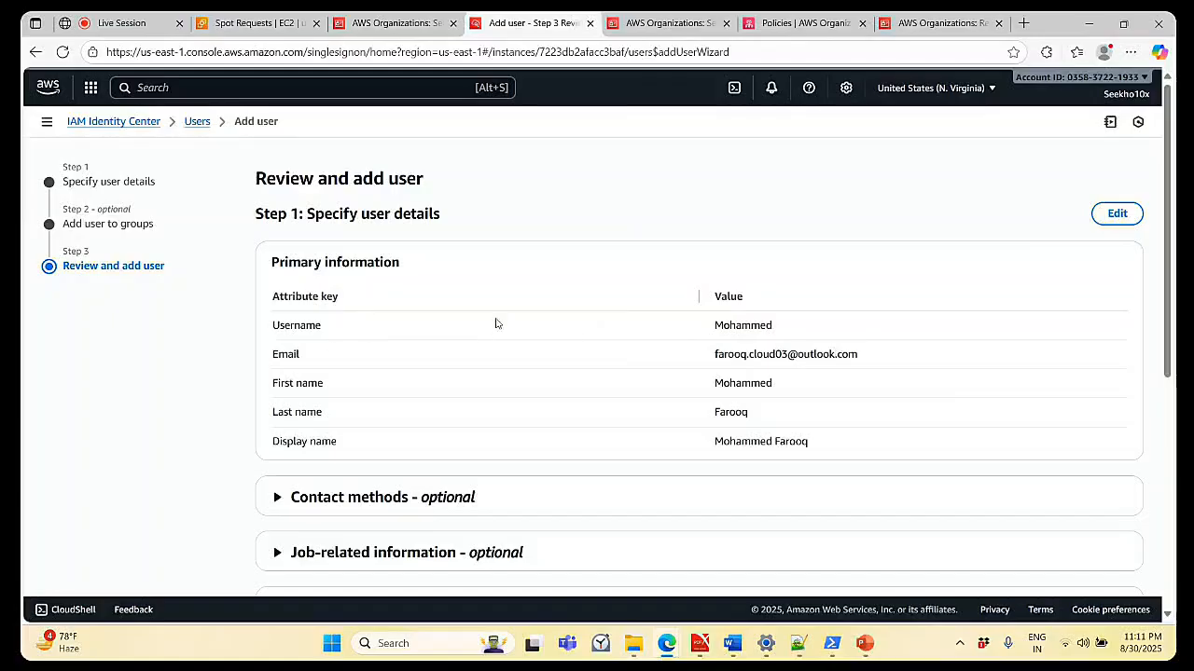
Check the new user's details, including the Preferences and Address sections, and add the user
scroll(533, 411, down, 3)
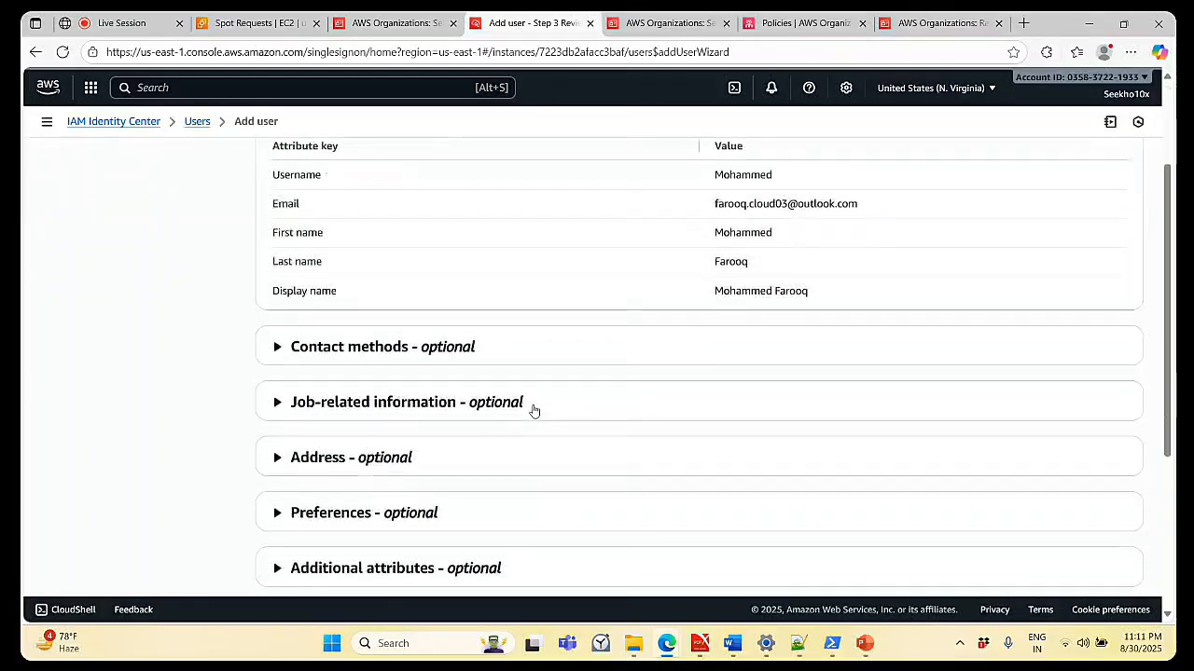
click(275, 451)
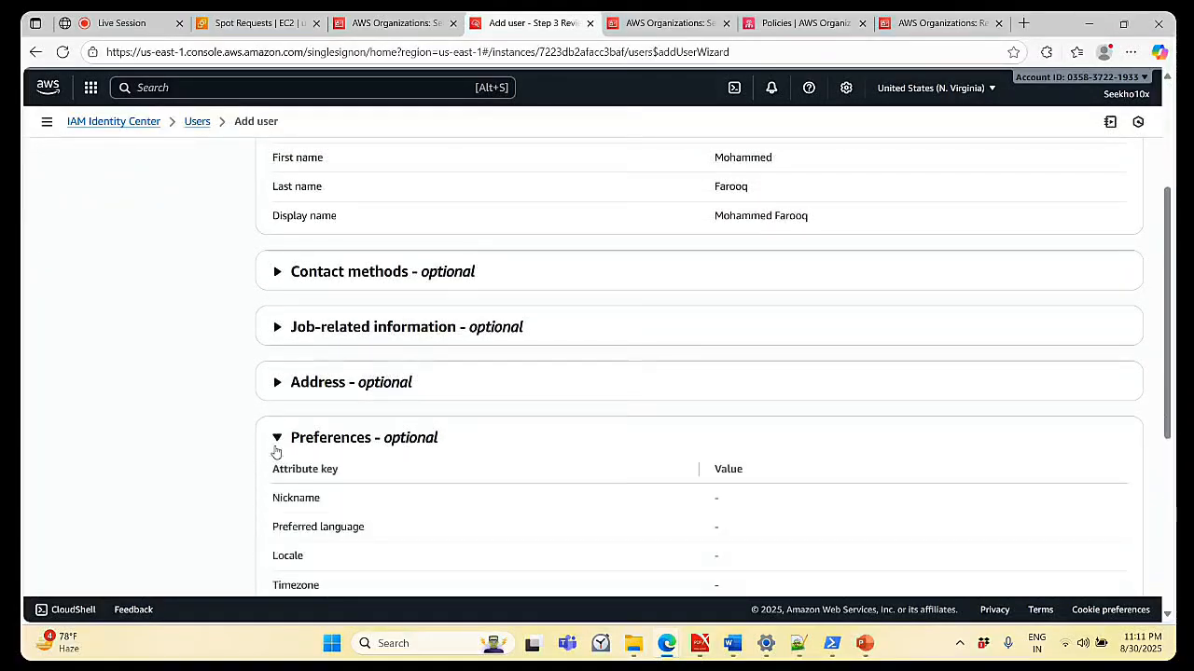
click(276, 451)
click(275, 396)
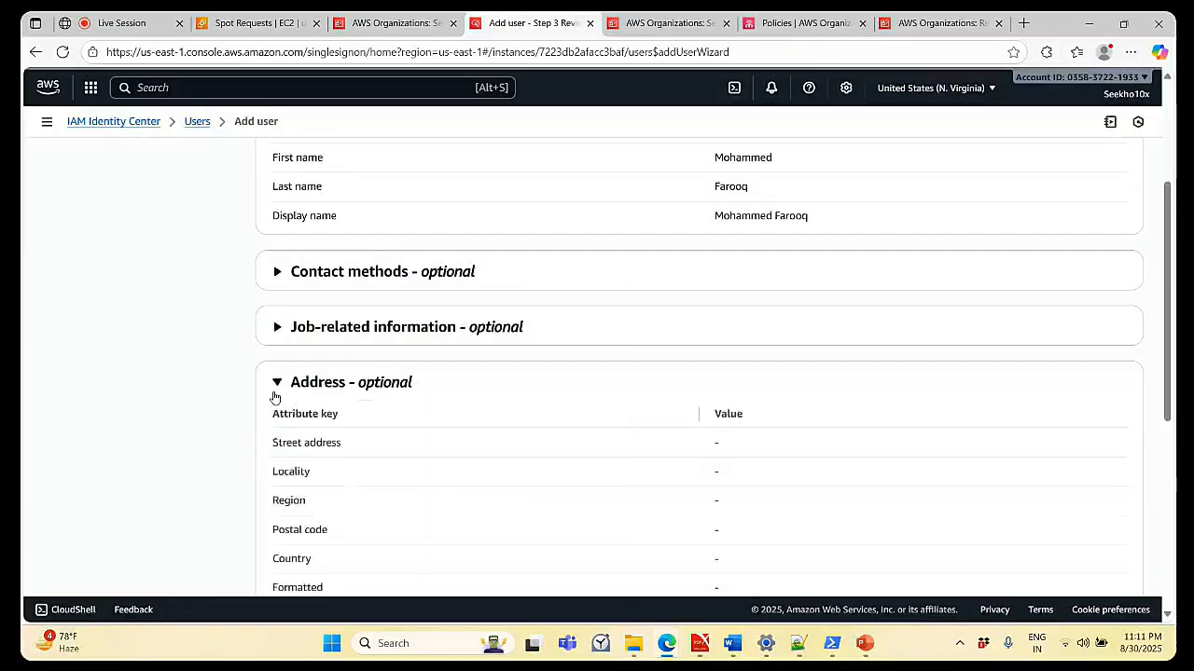
click(275, 386)
scroll(461, 458, down, 3)
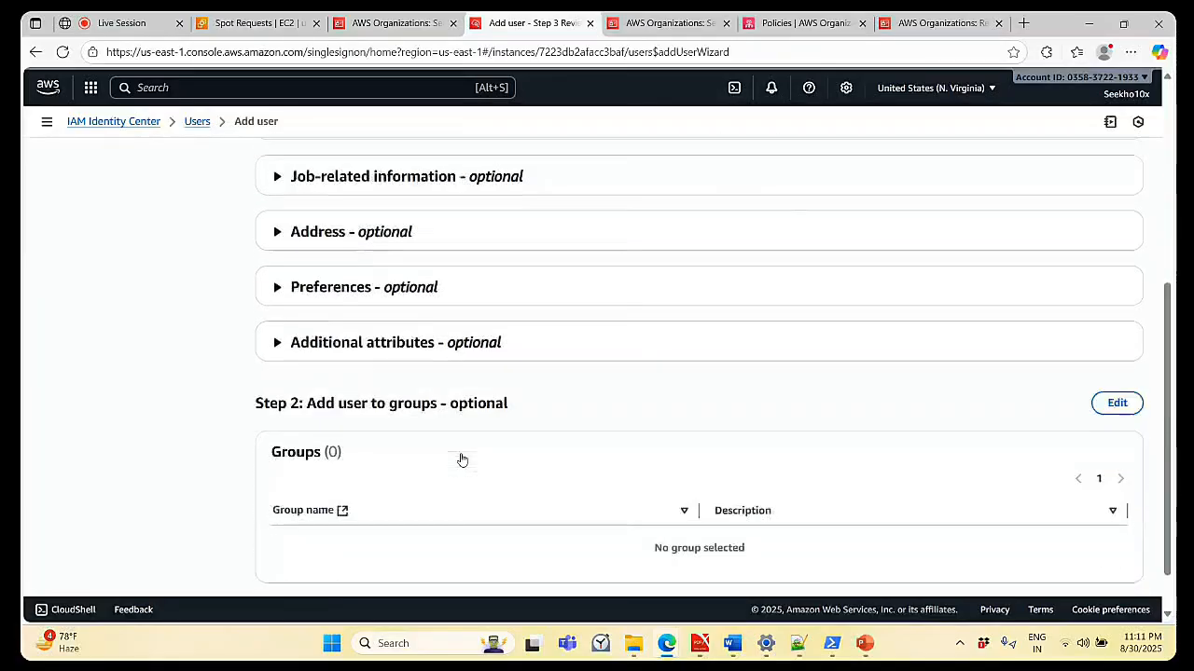
click(1128, 558)
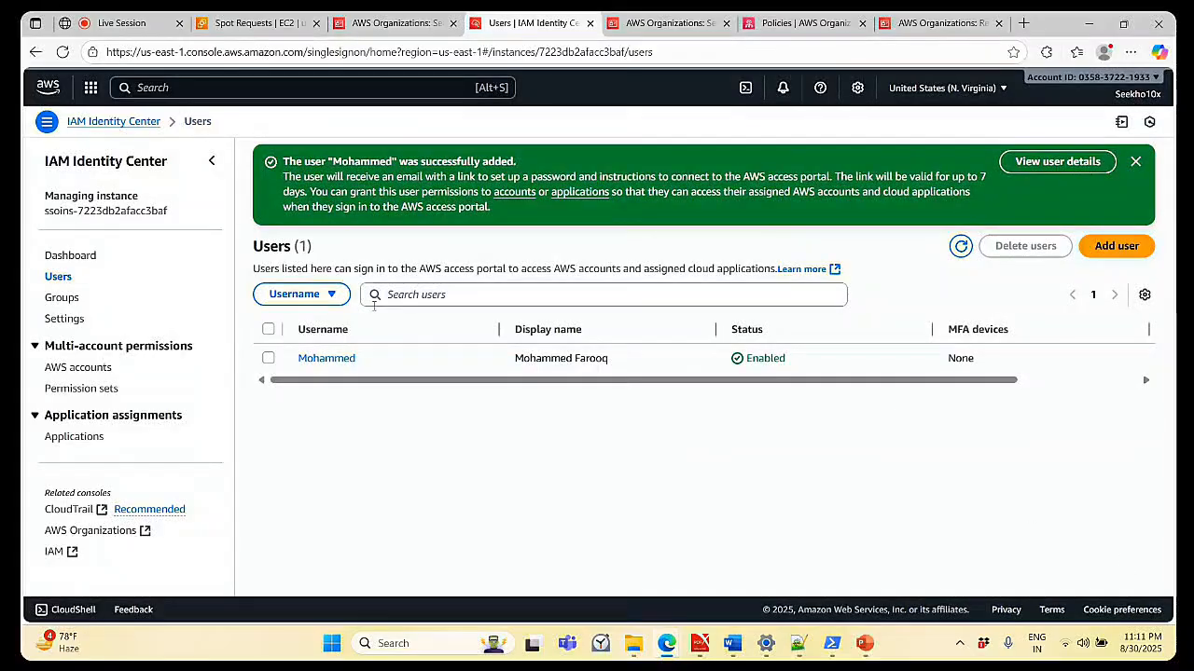
Open the new user's details and examine the general information, profile details and e-mail verification status
click(268, 359)
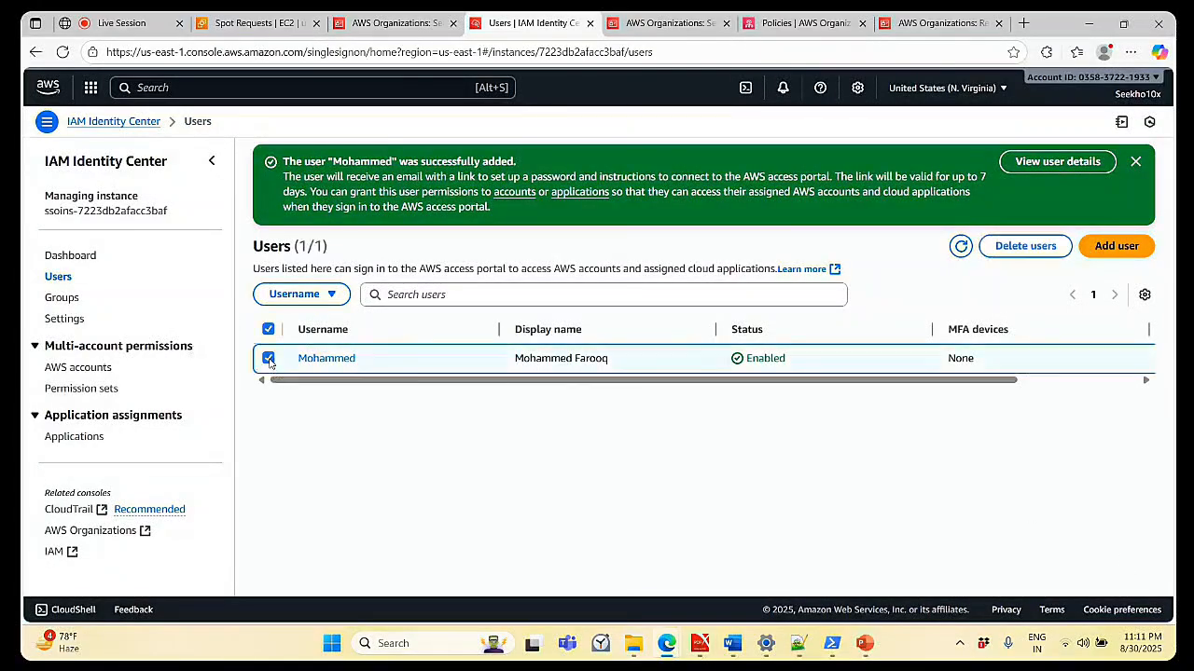
click(346, 361)
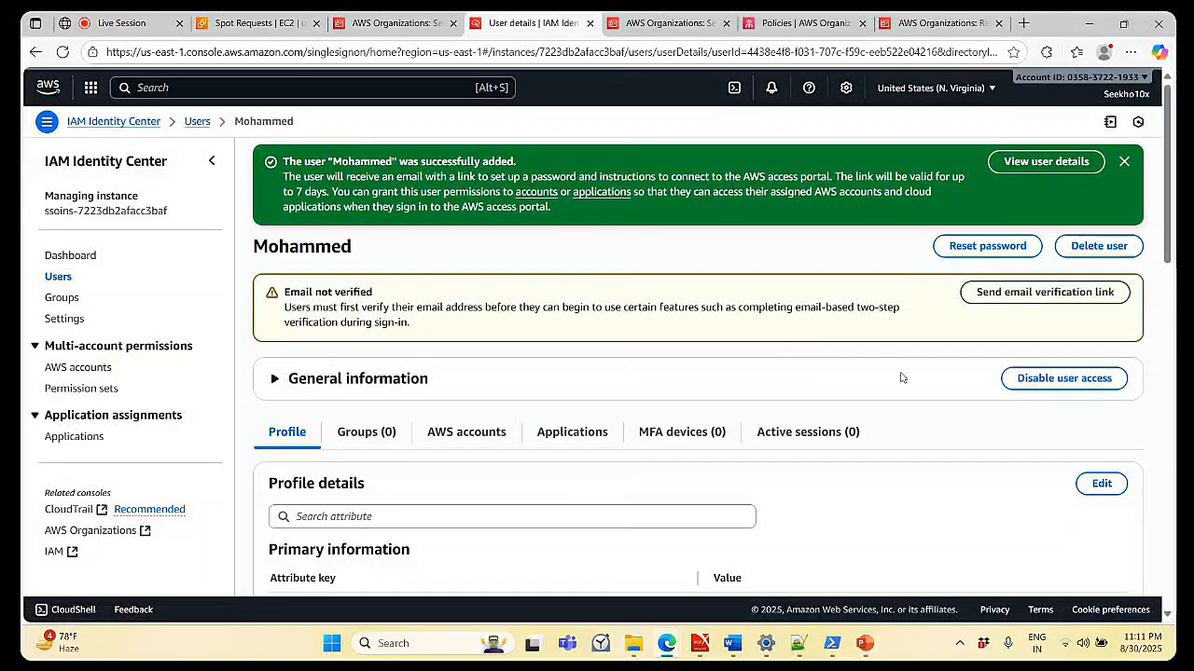
scroll(770, 391, down, 1)
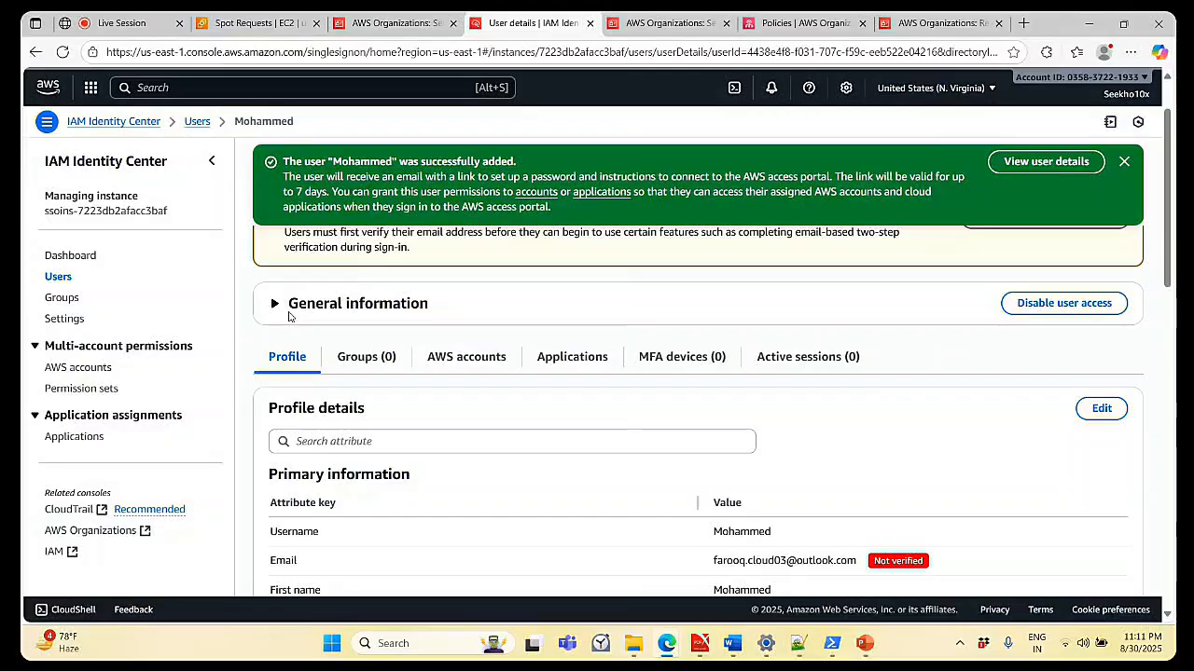
click(288, 317)
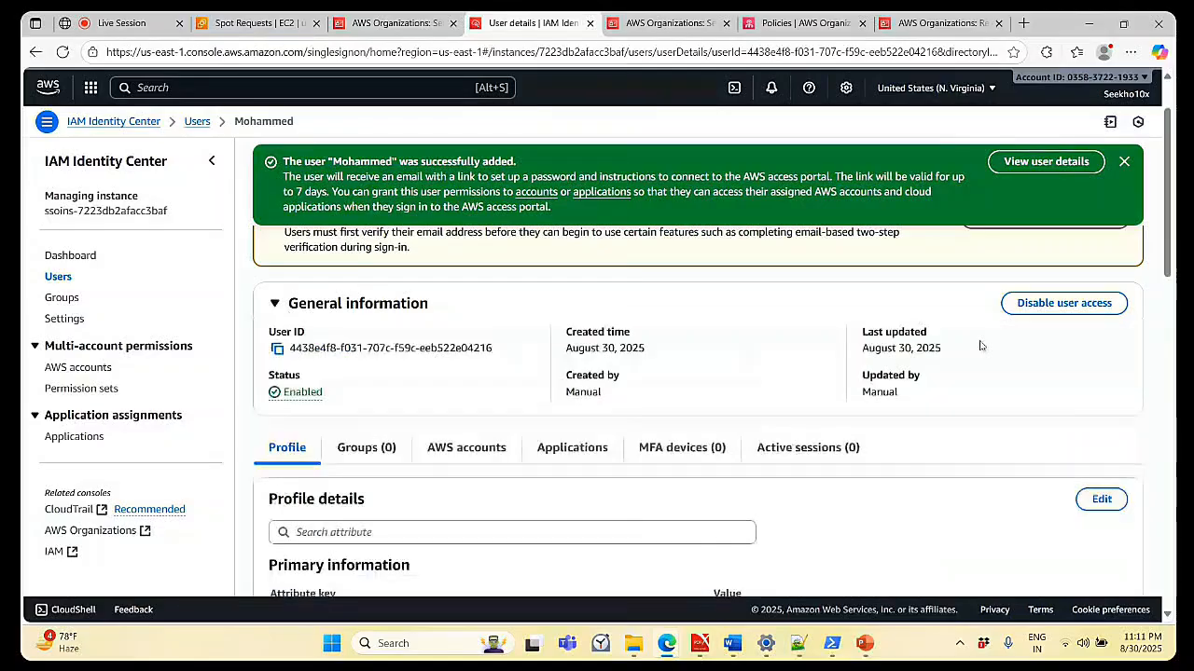
click(273, 312)
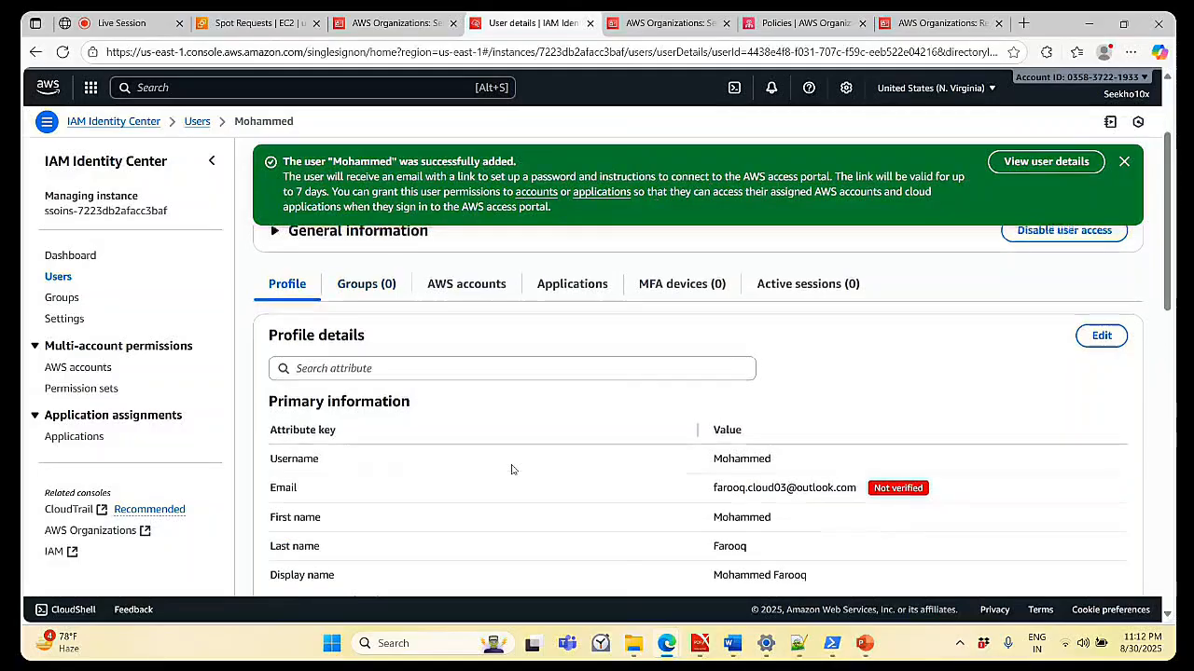
scroll(512, 470, up, 2)
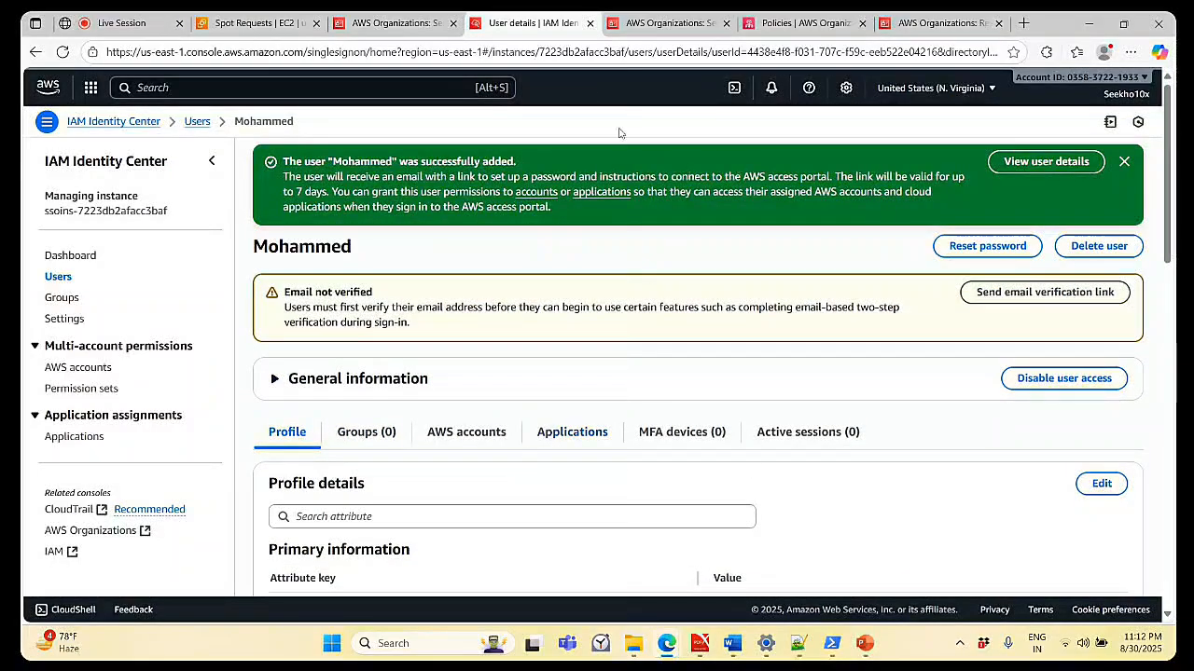
scroll(613, 376, down, 1)
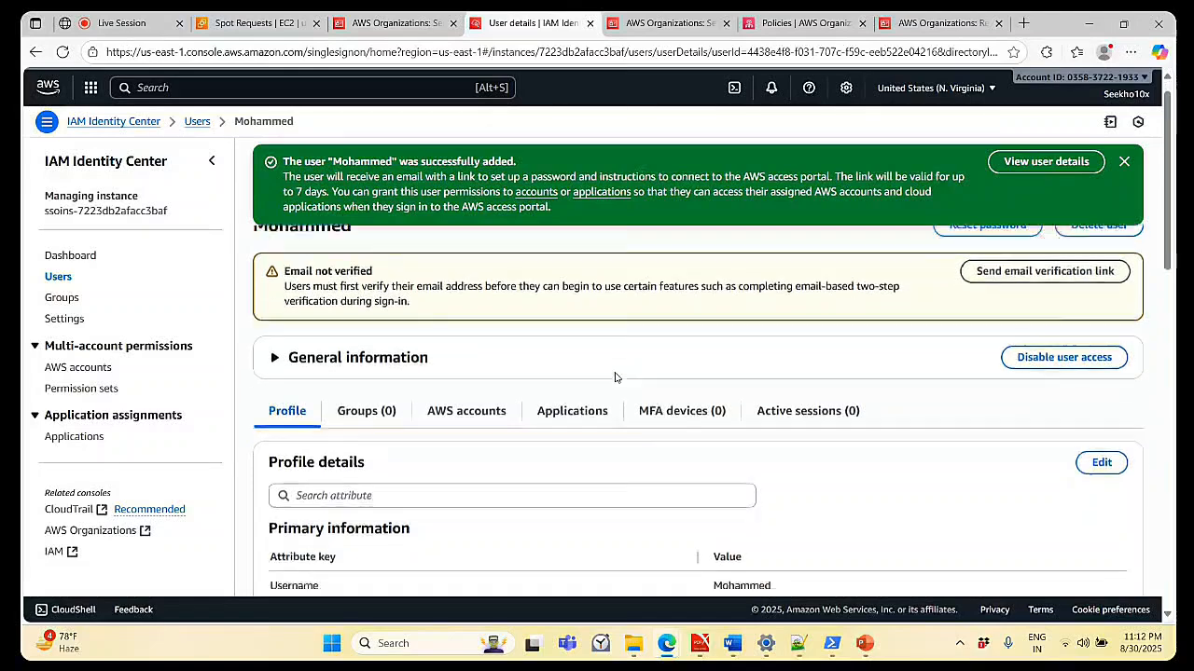
scroll(615, 377, up, 1)
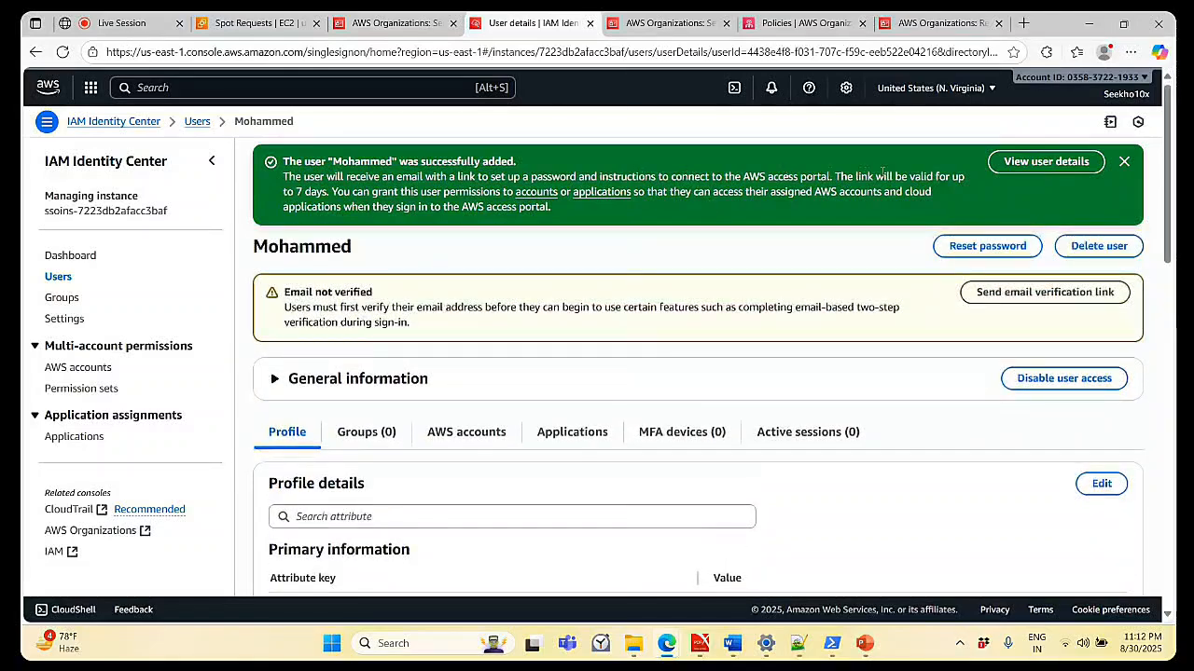
Open the Outlook mailbox at outlook.com in a new browser tab
click(1023, 24)
click(234, 53)
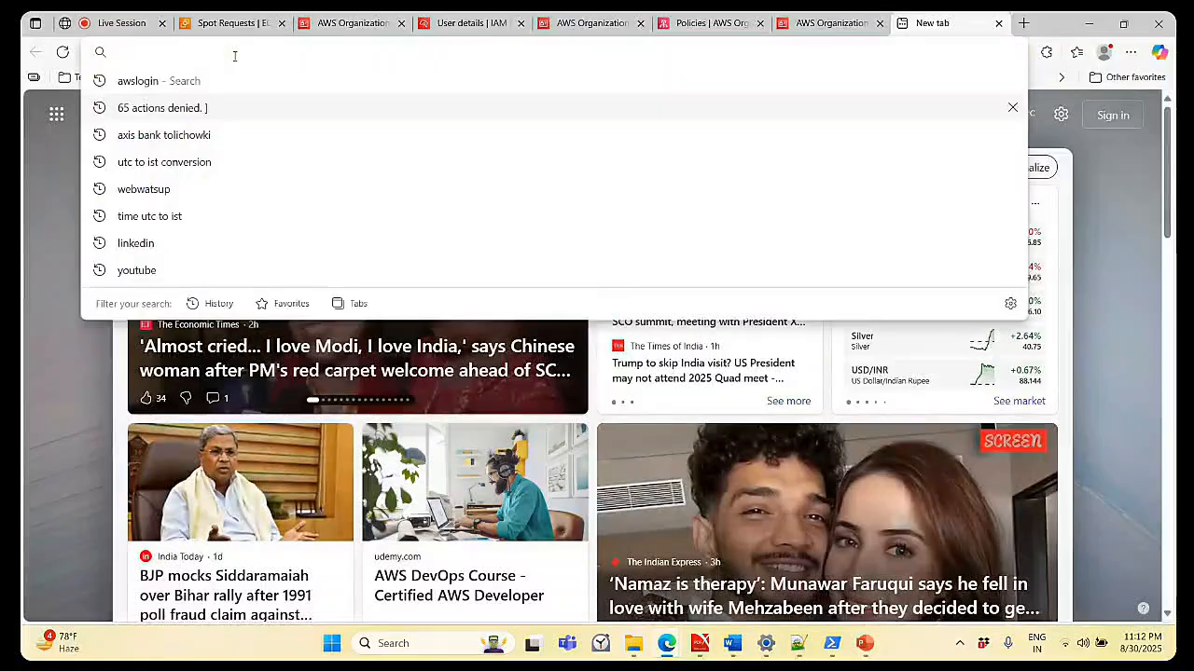
text(outl)
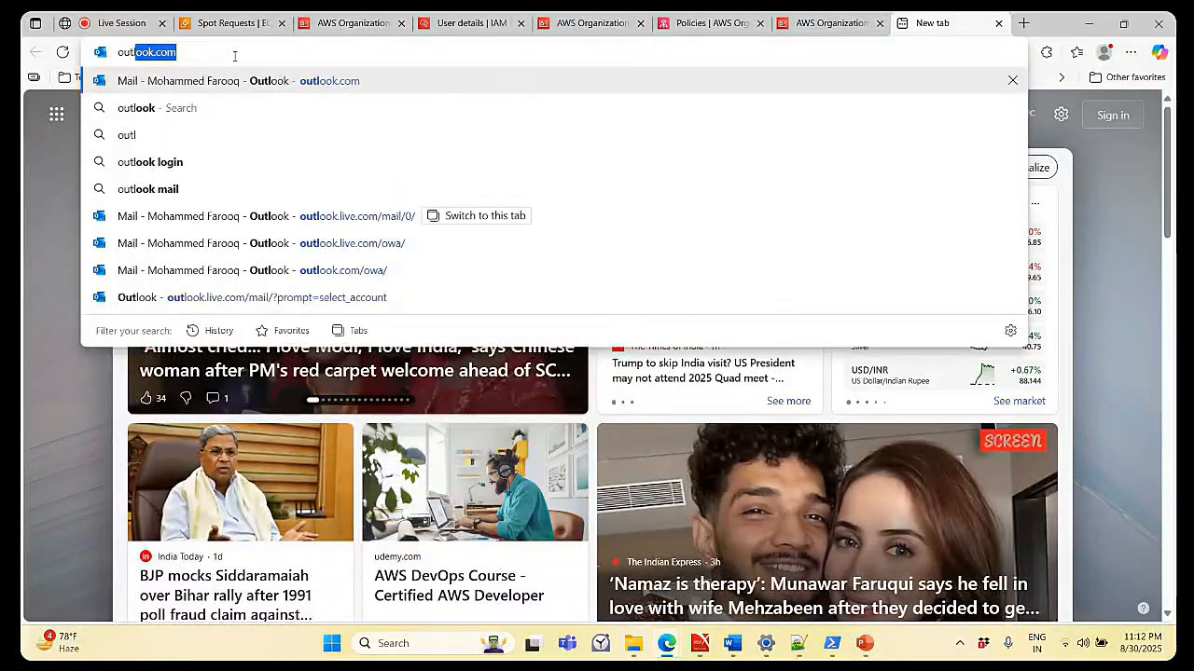
text(ook)
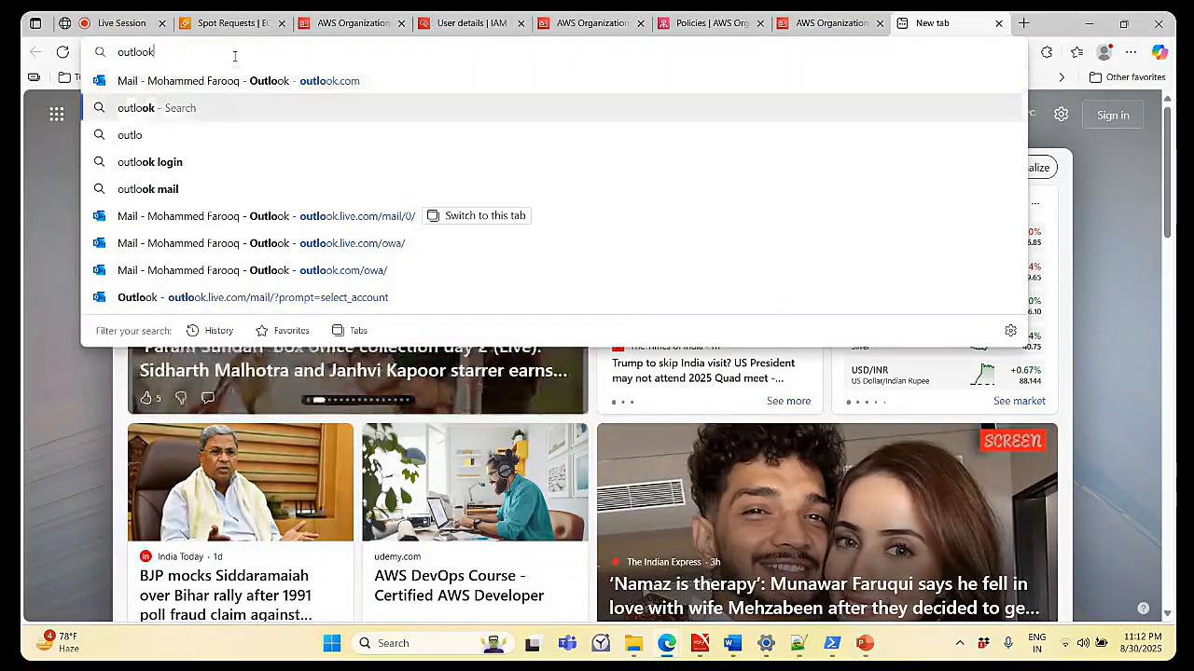
key(Up)
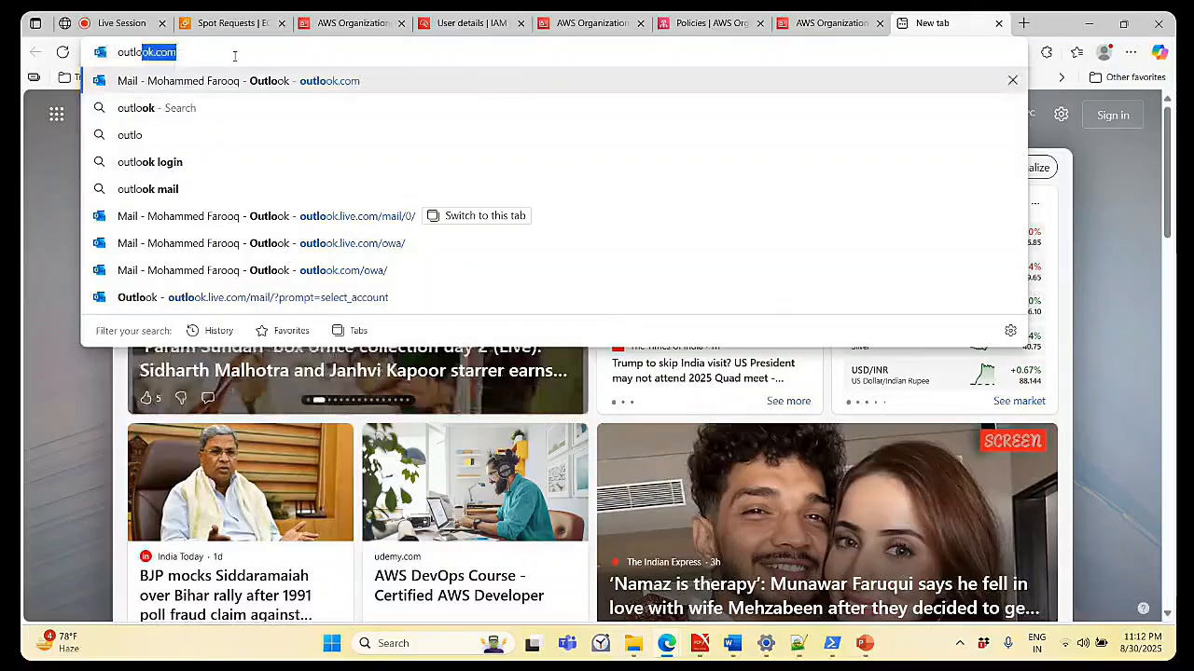
key(Return)
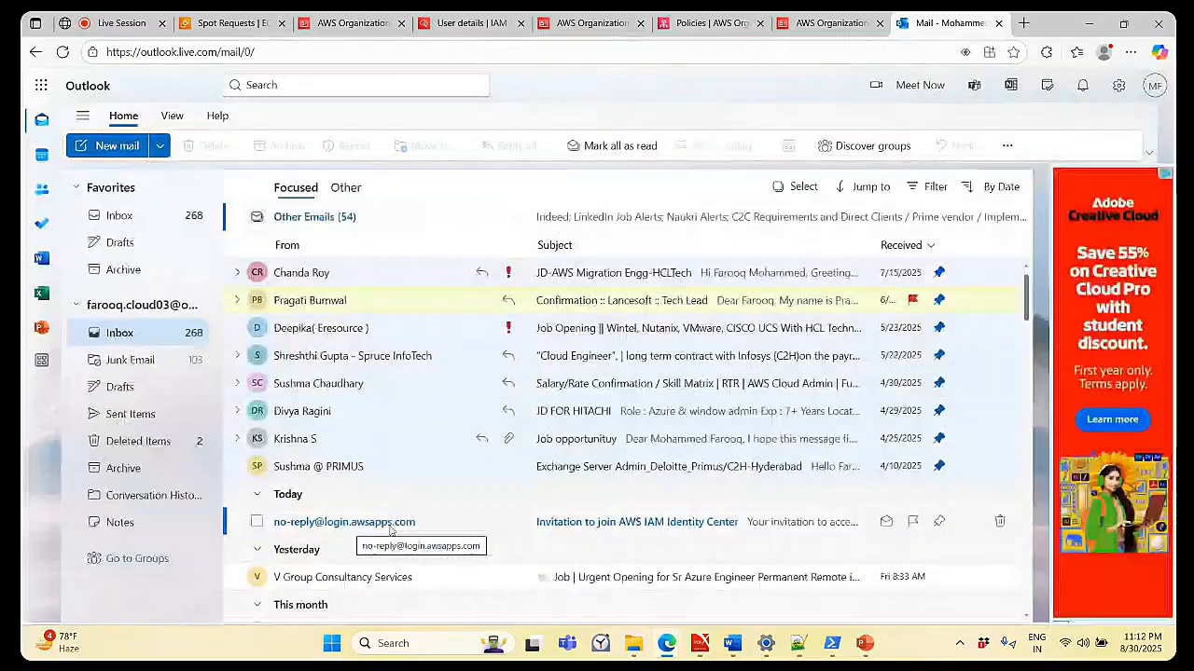
Open the "Invitation to join AWS IAM Identity Center" e-mail and accept the invitation
click(575, 527)
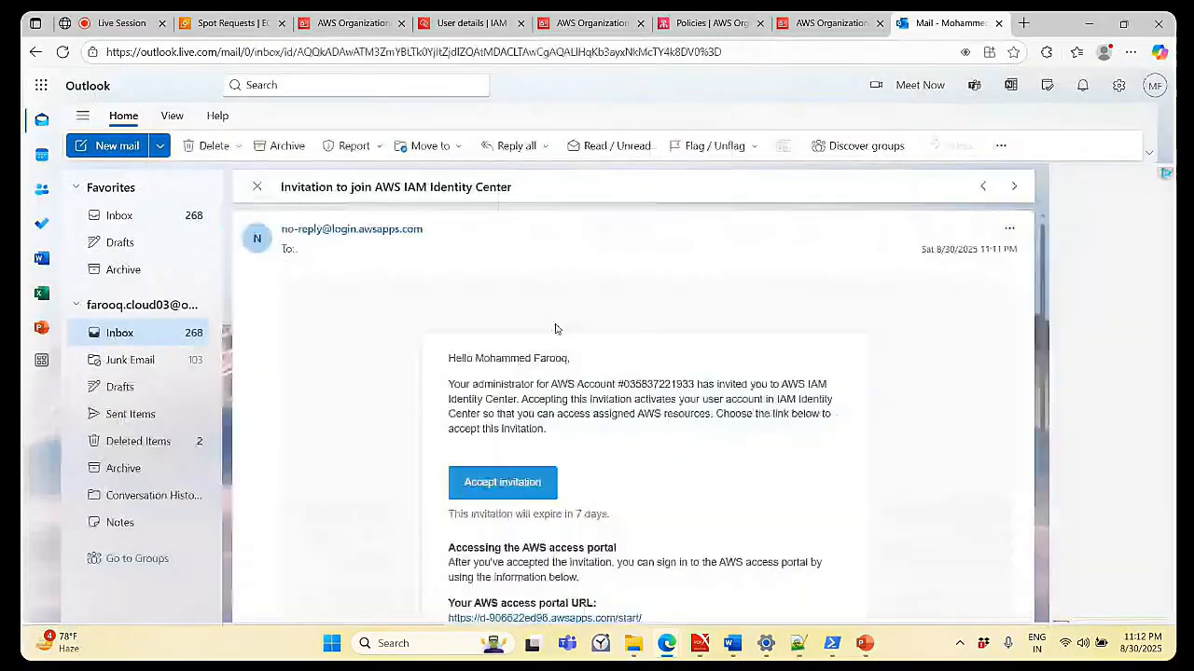
click(504, 486)
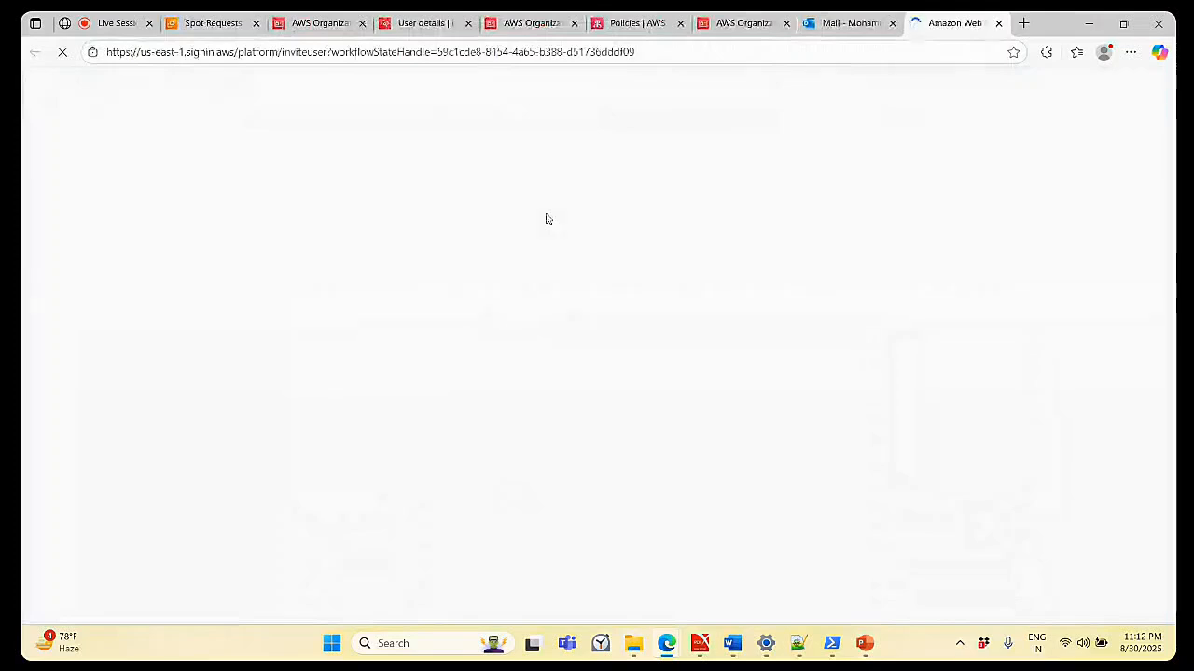
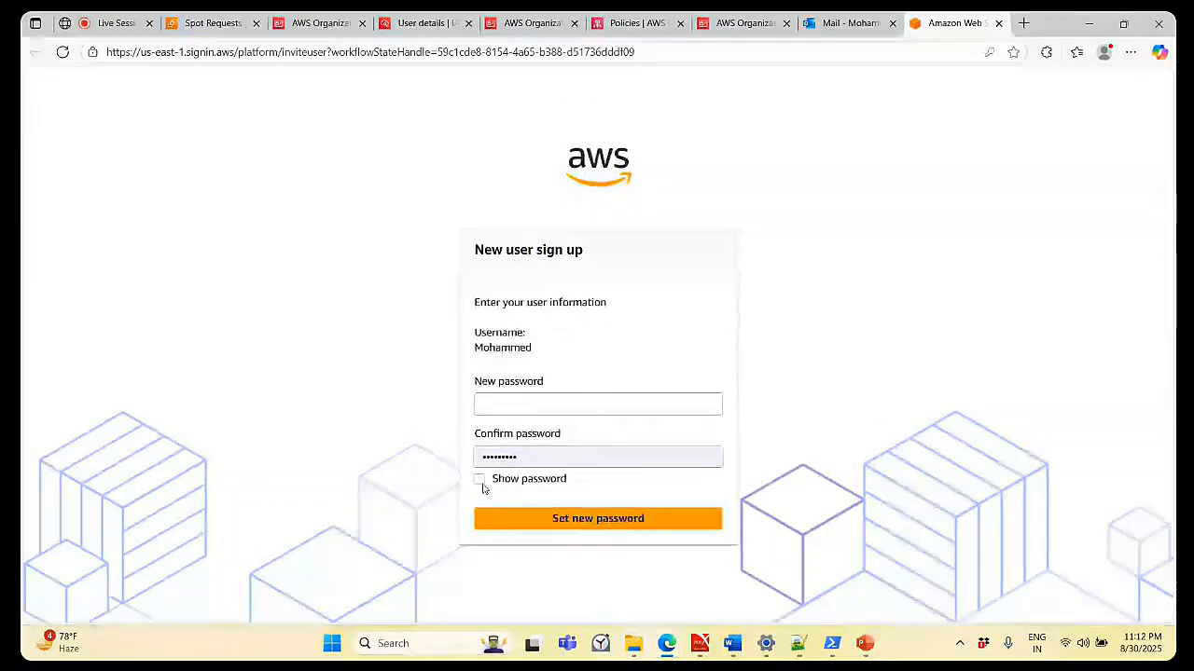
Enter a new account password that meets the length, upper- and lowercase, number and non-alphanumeric character rules
click(528, 406)
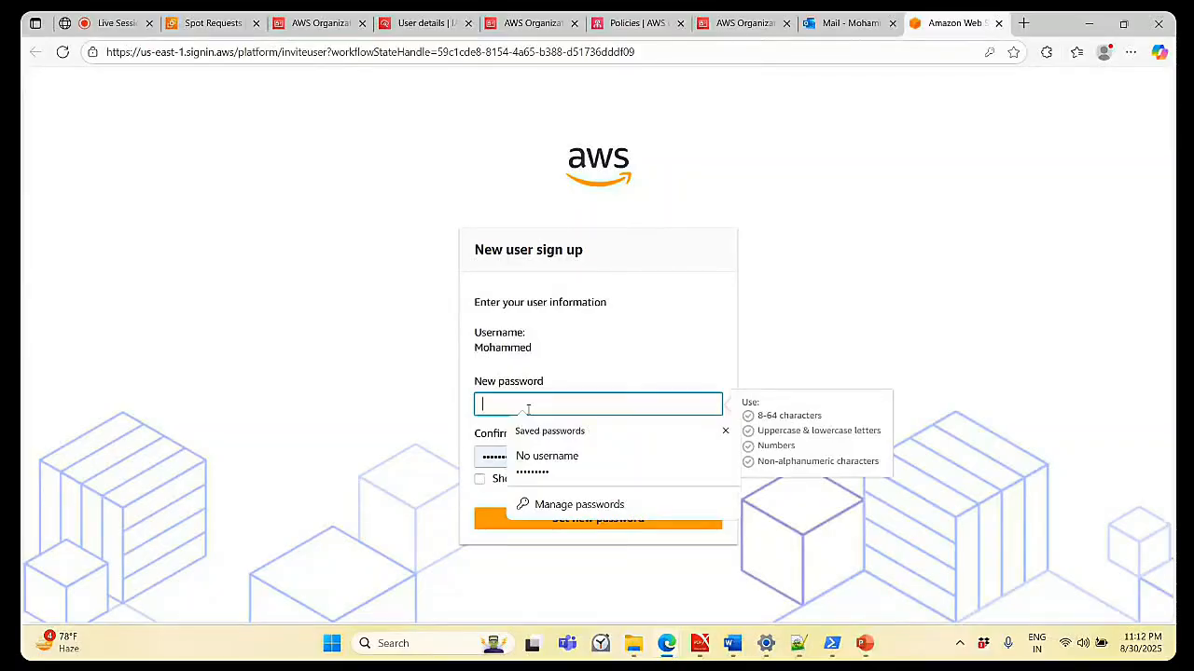
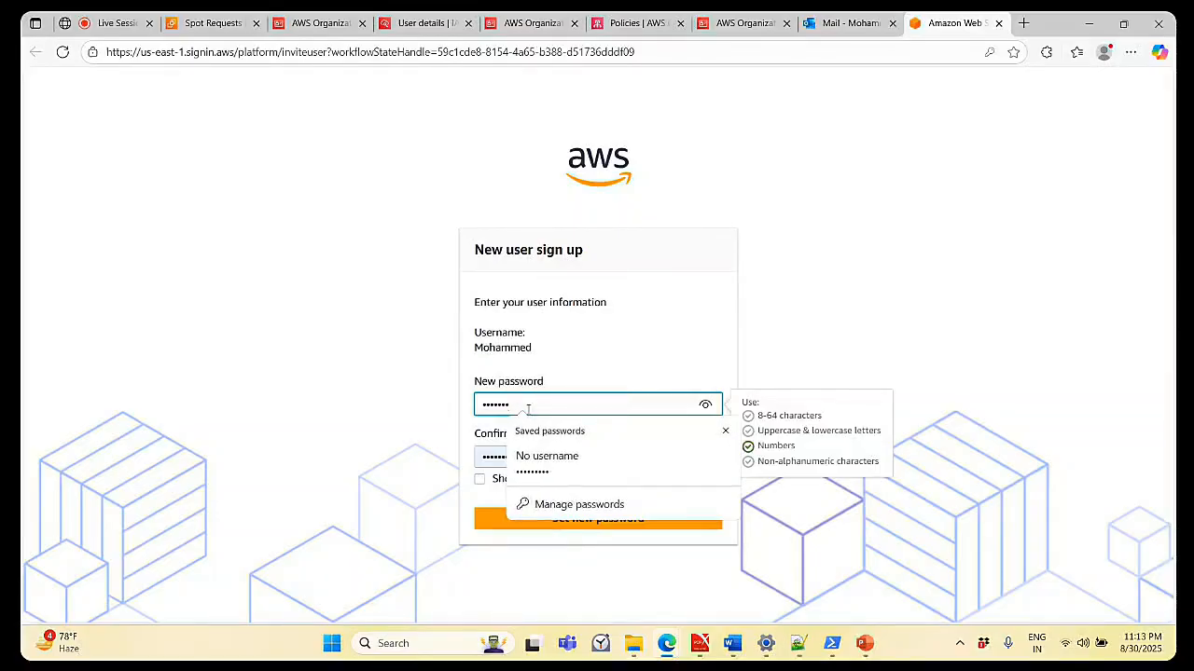
click(705, 404)
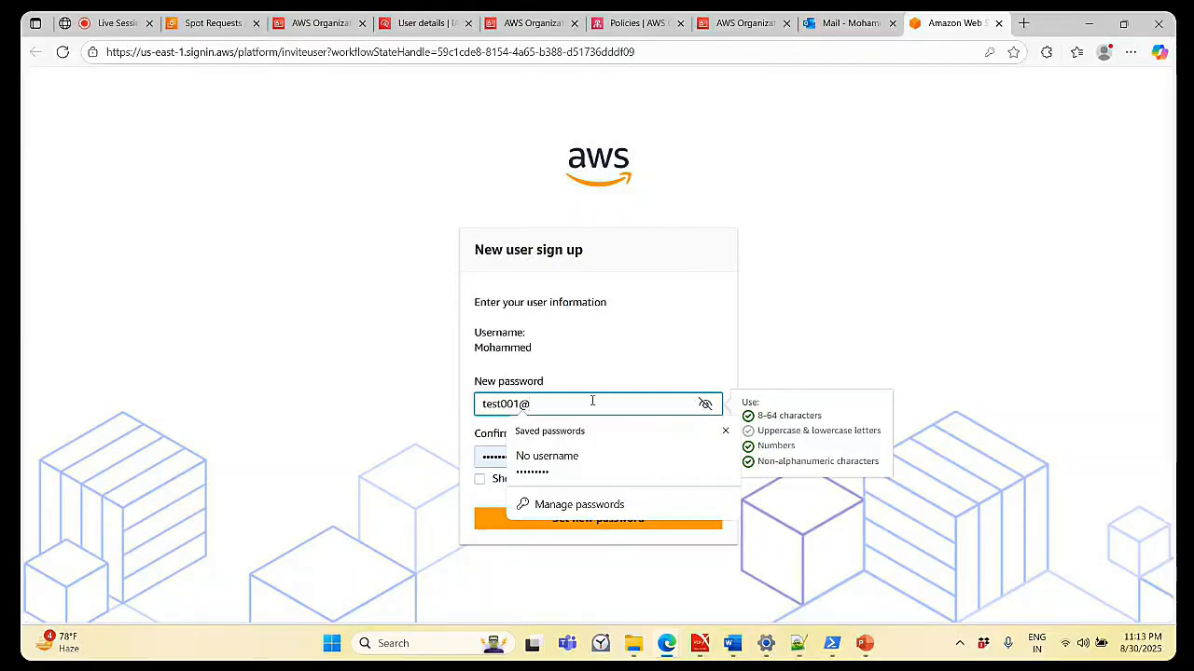
click(486, 404)
key(BackSpace)
text(T)
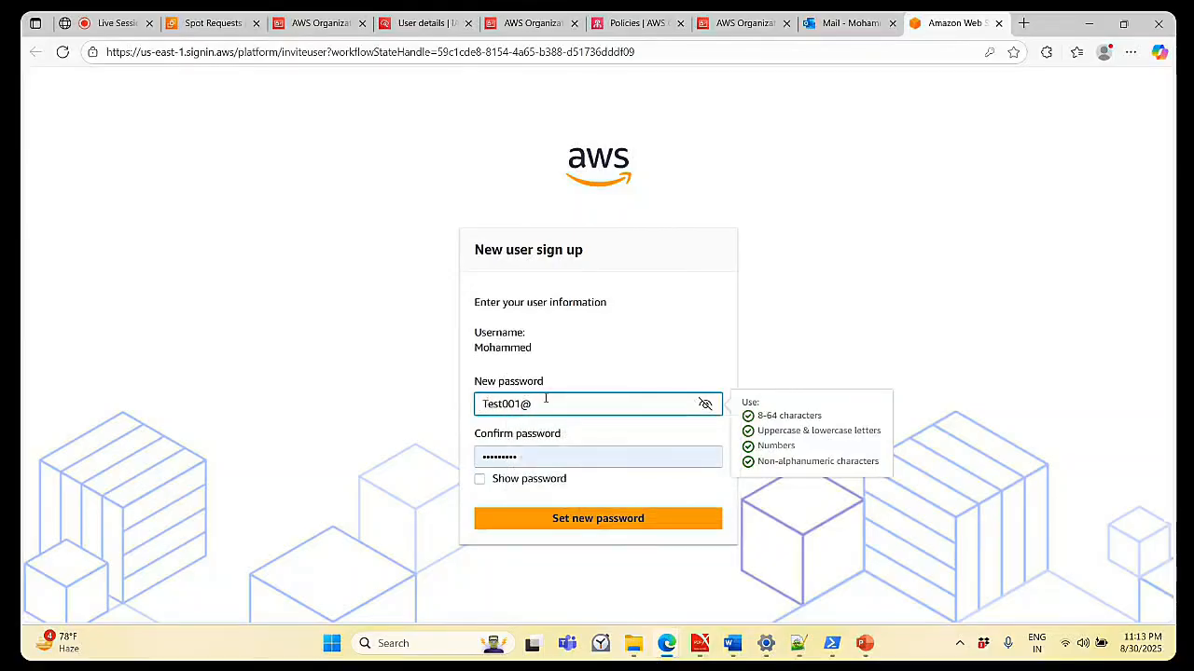
click(655, 337)
click(593, 407)
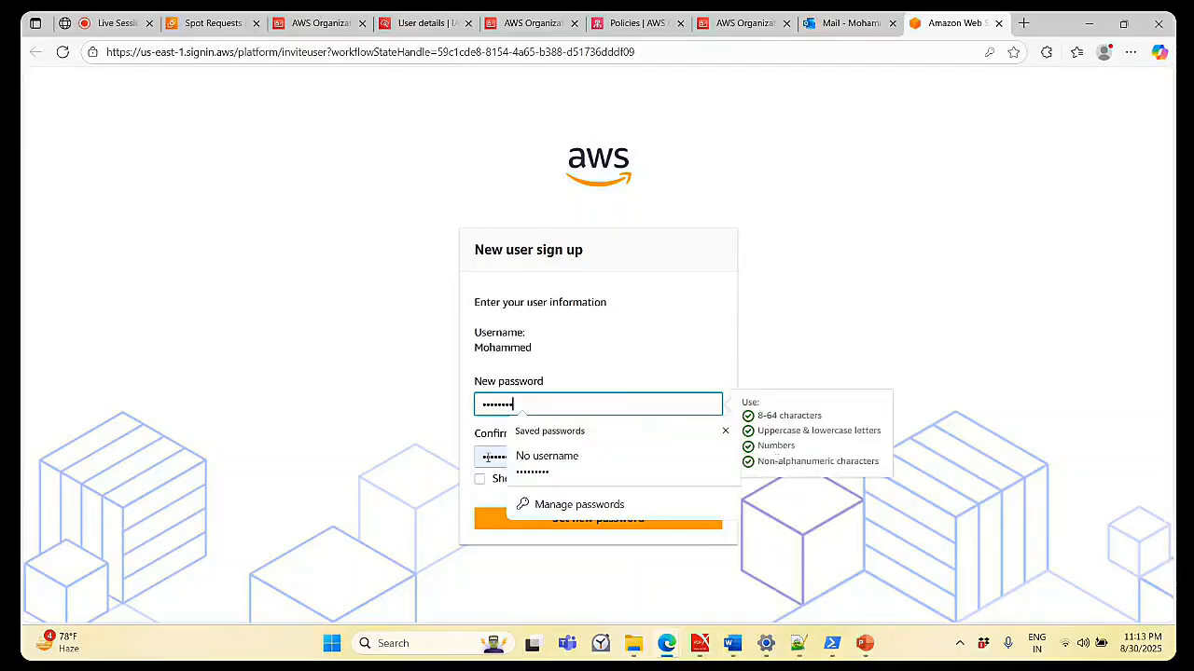
Replace the pre-filled confirmation with the same account password and try to set it as the new password
click(516, 457)
drag(517, 456, 478, 455)
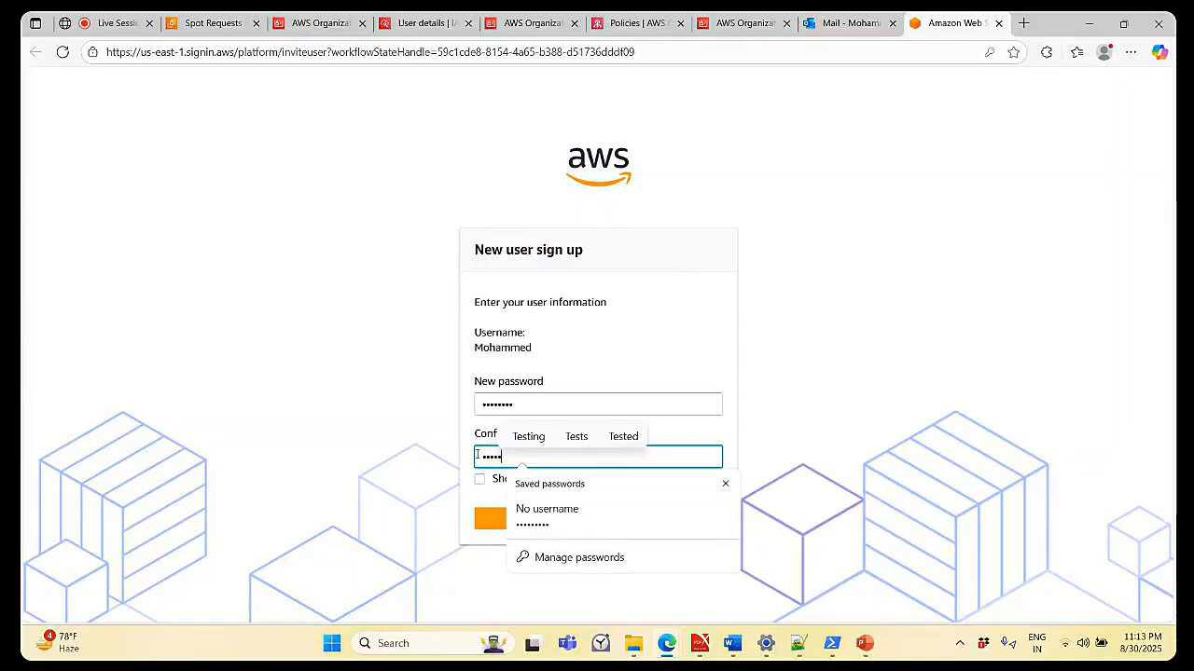
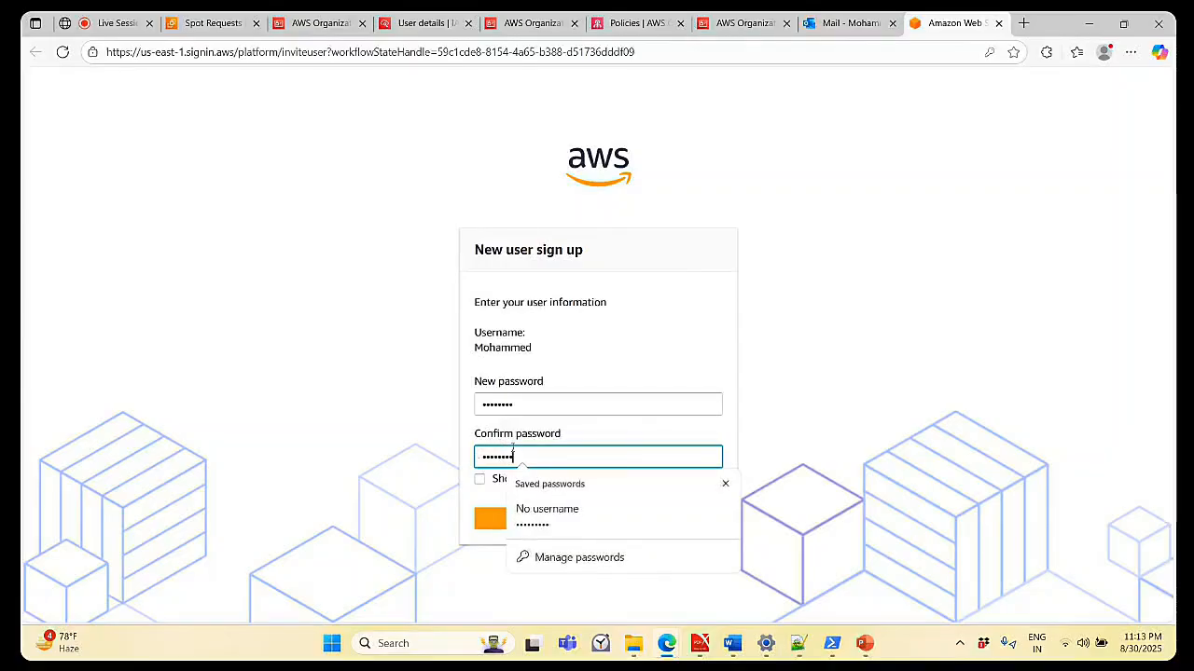
click(863, 430)
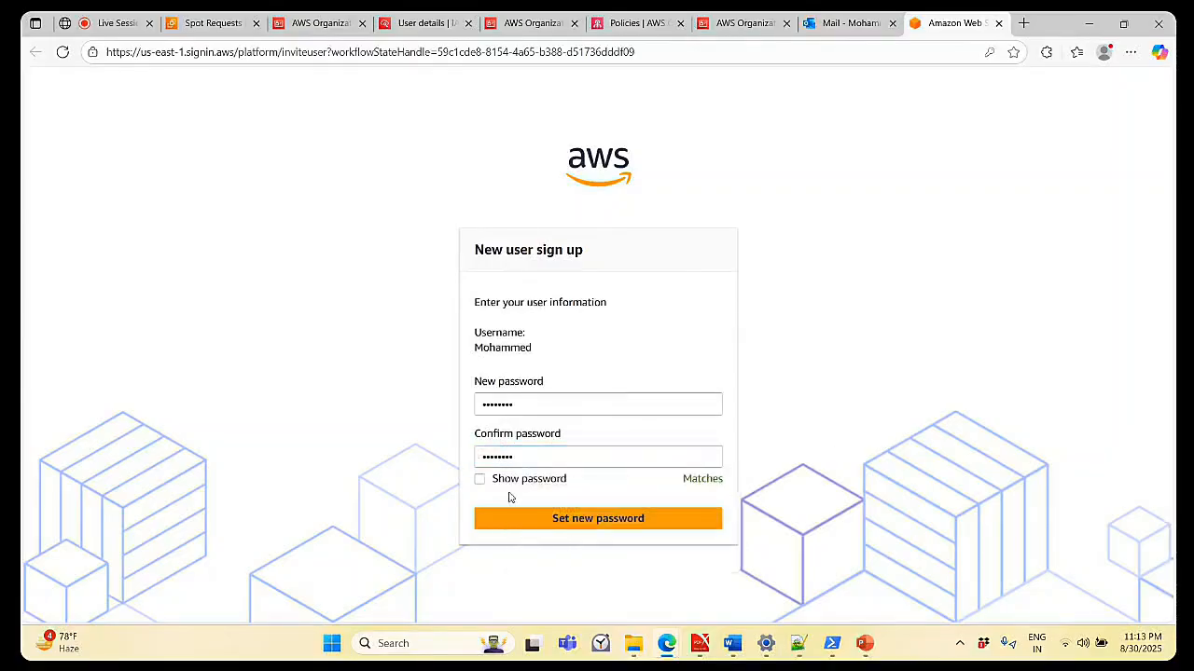
click(479, 479)
click(480, 480)
click(557, 519)
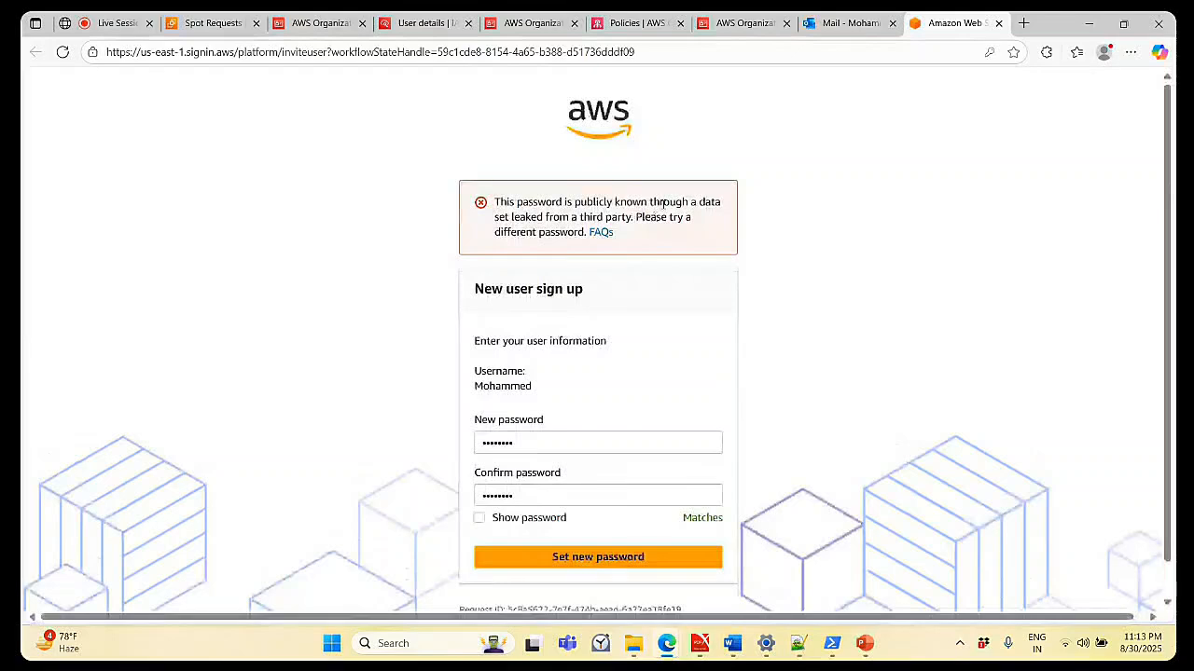
Extend the account password identically in the new and confirmation fields and try to set it again
click(537, 437)
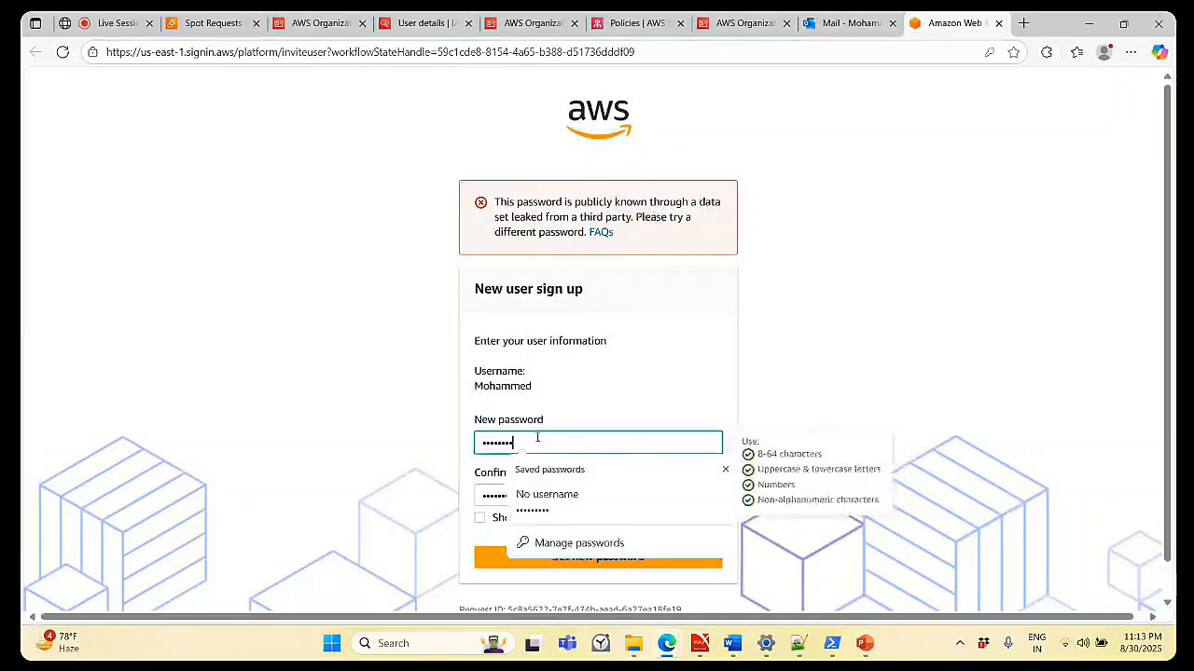
text(•••)
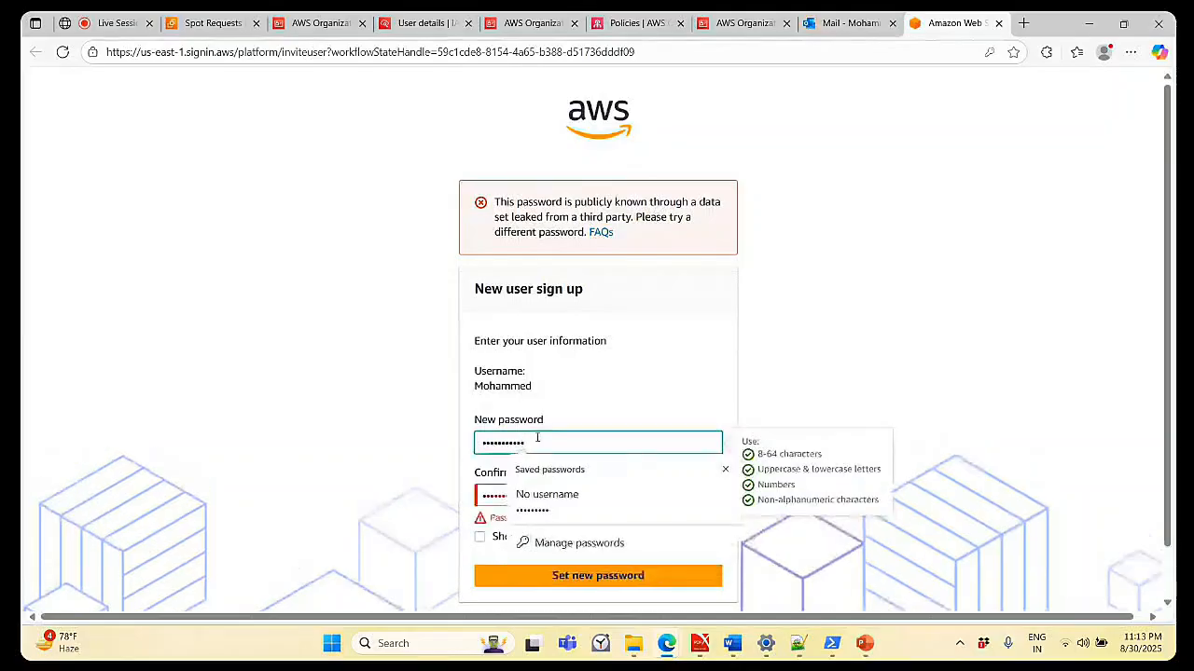
click(632, 398)
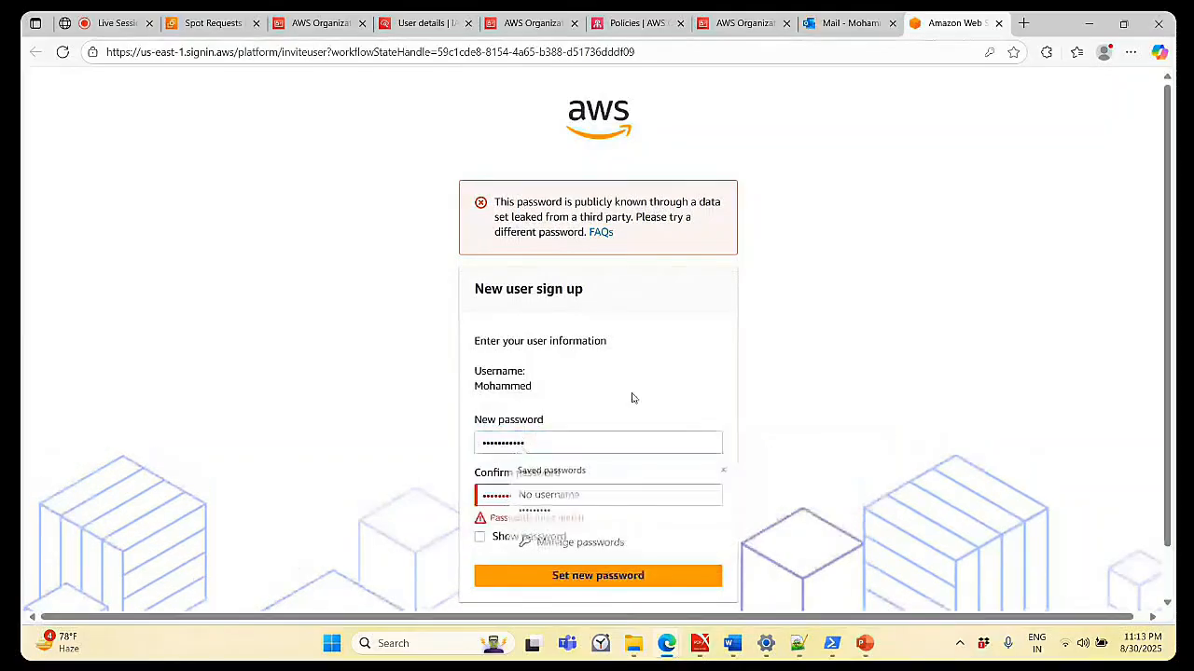
click(536, 496)
text(•••)
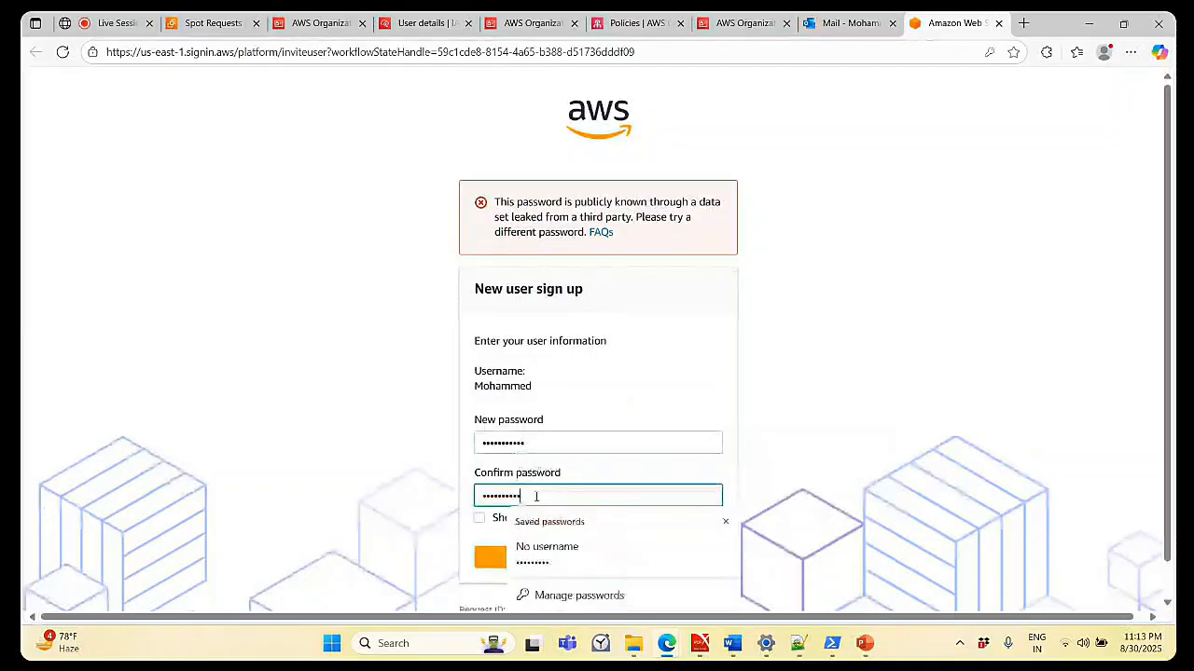
click(639, 469)
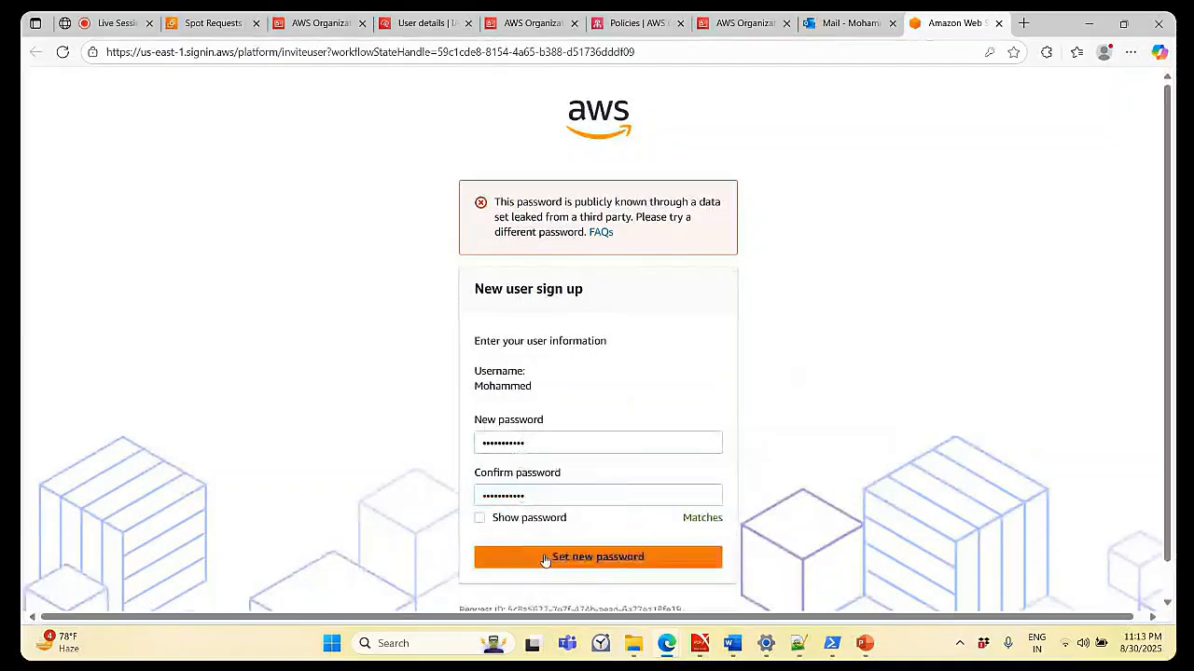
click(546, 558)
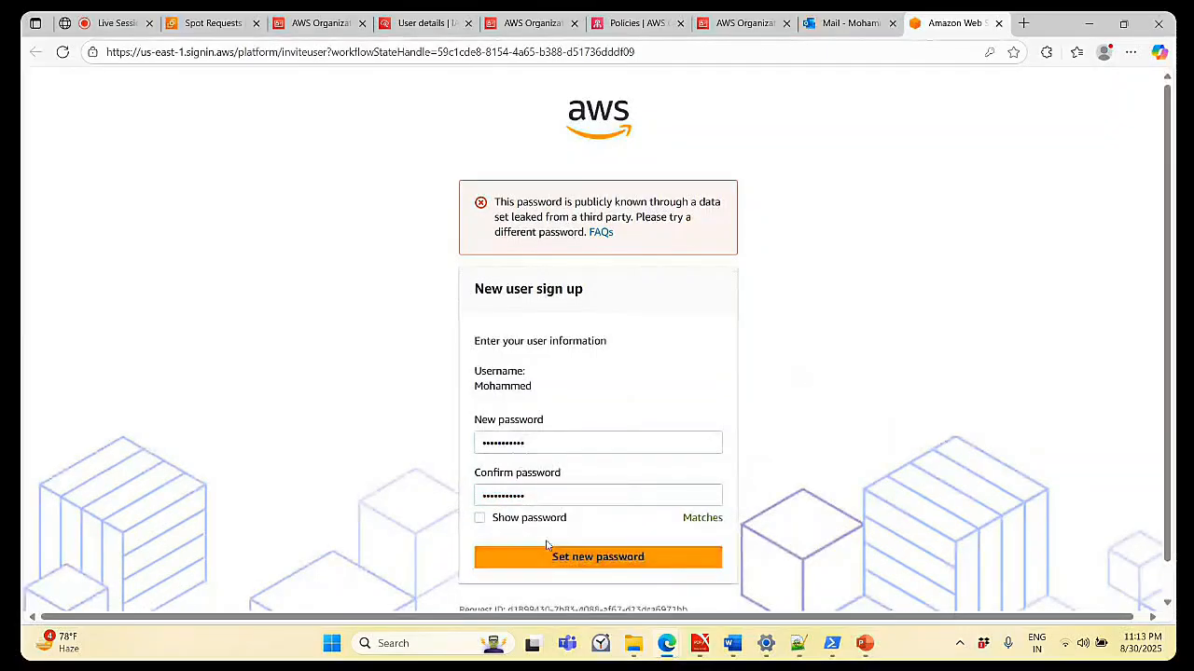
Clear the new password field and enter a different account password that begins with a capital letter
click(562, 451)
drag(562, 452, 455, 464)
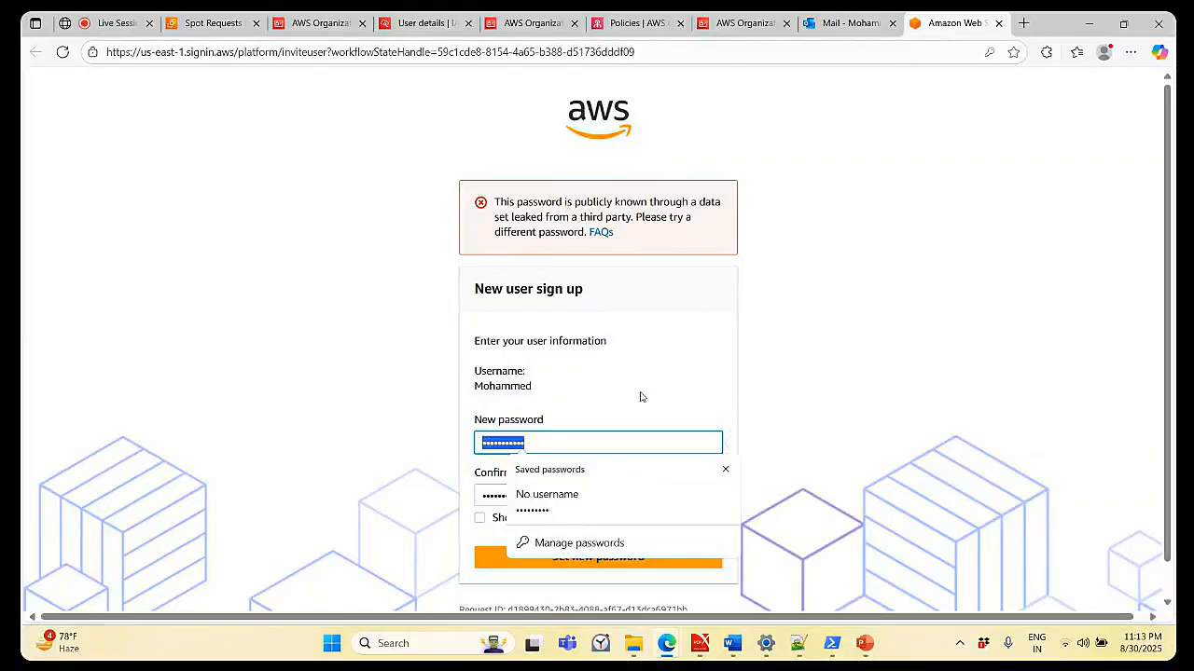
key(BackSpace)
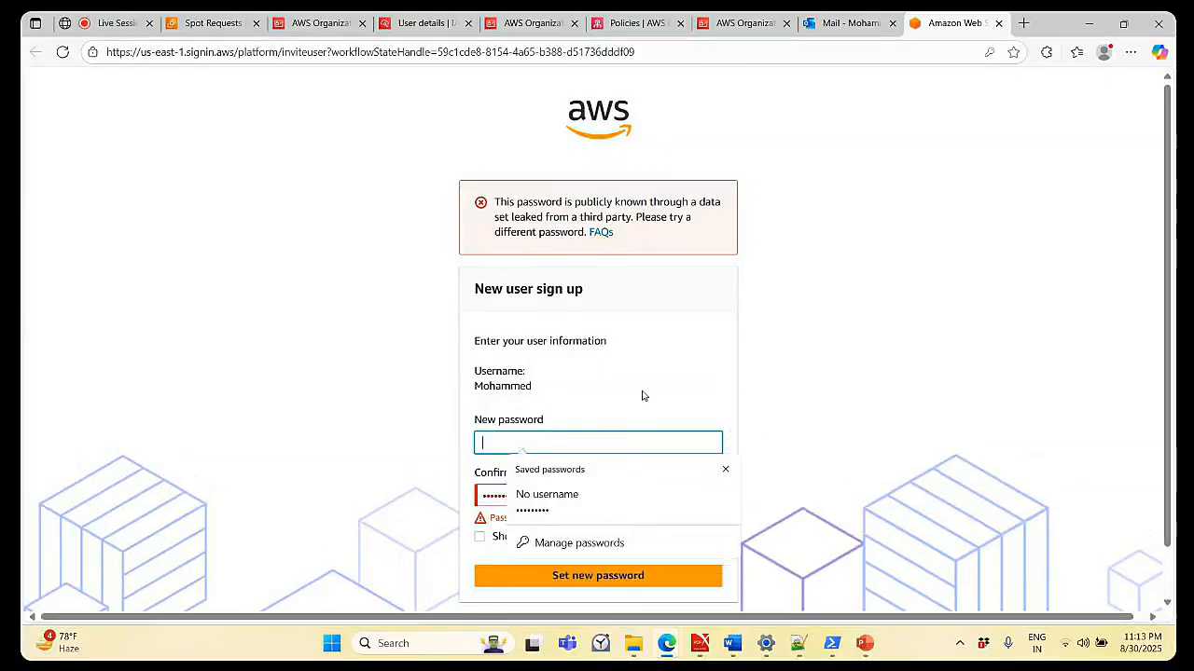
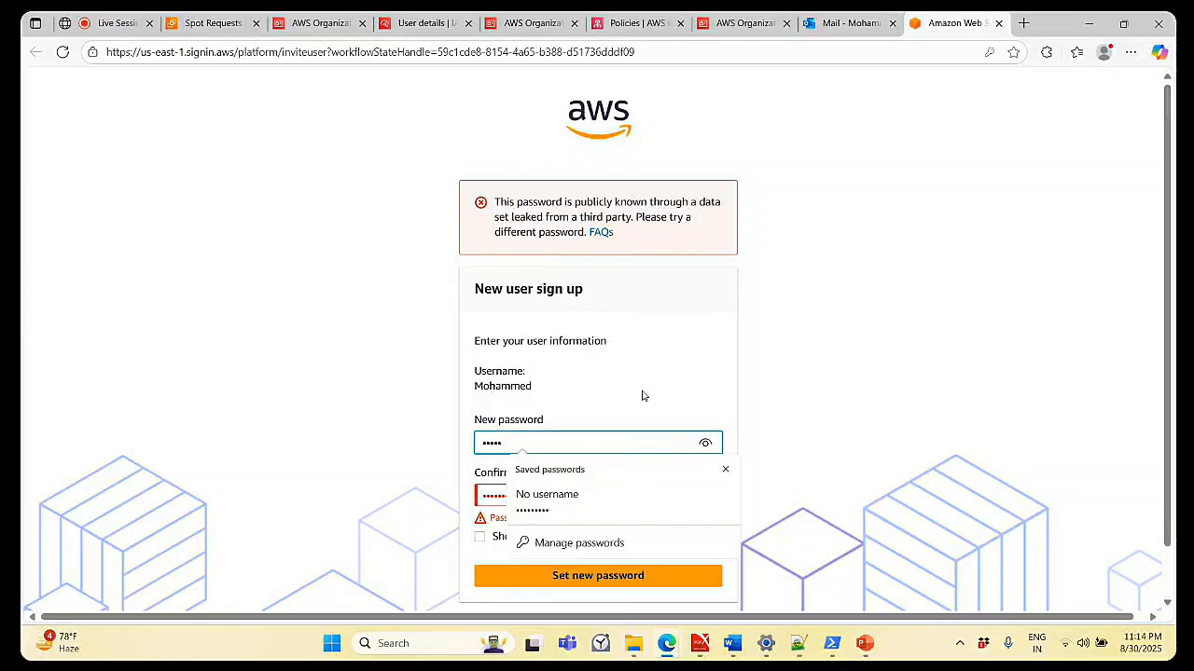
click(705, 443)
drag(578, 442, 478, 448)
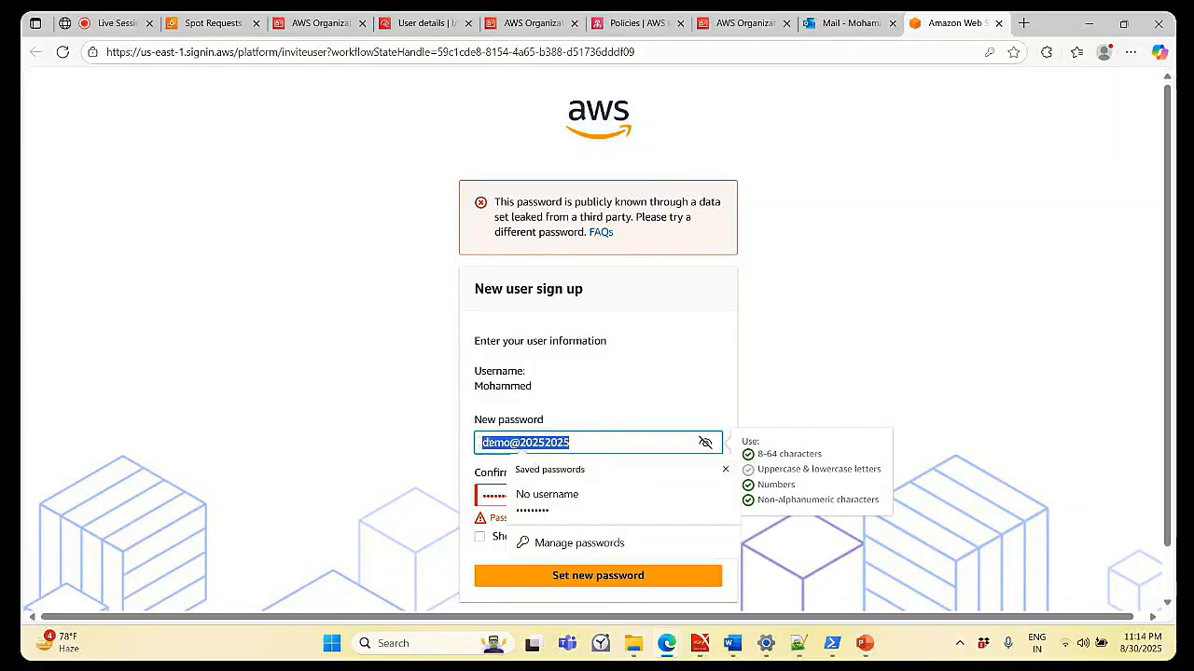
key(Home)
key(Delete)
text(D)
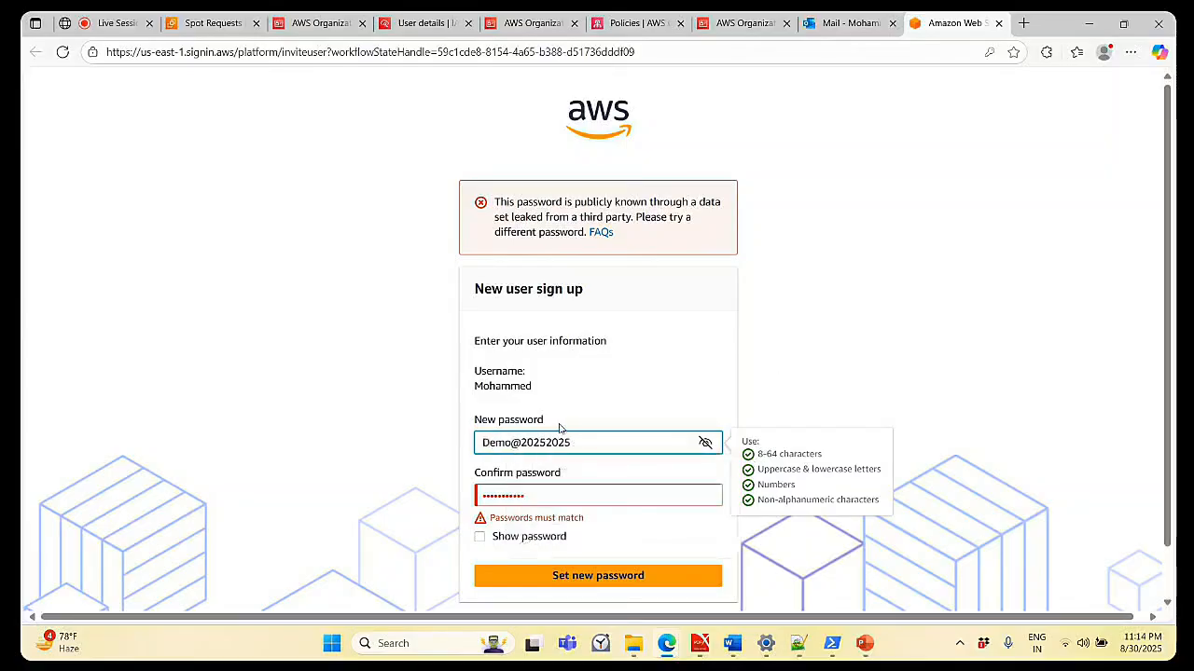
Copy the new account password into the confirmation field, set it, and decline updating the browser's saved password
drag(600, 438, 437, 447)
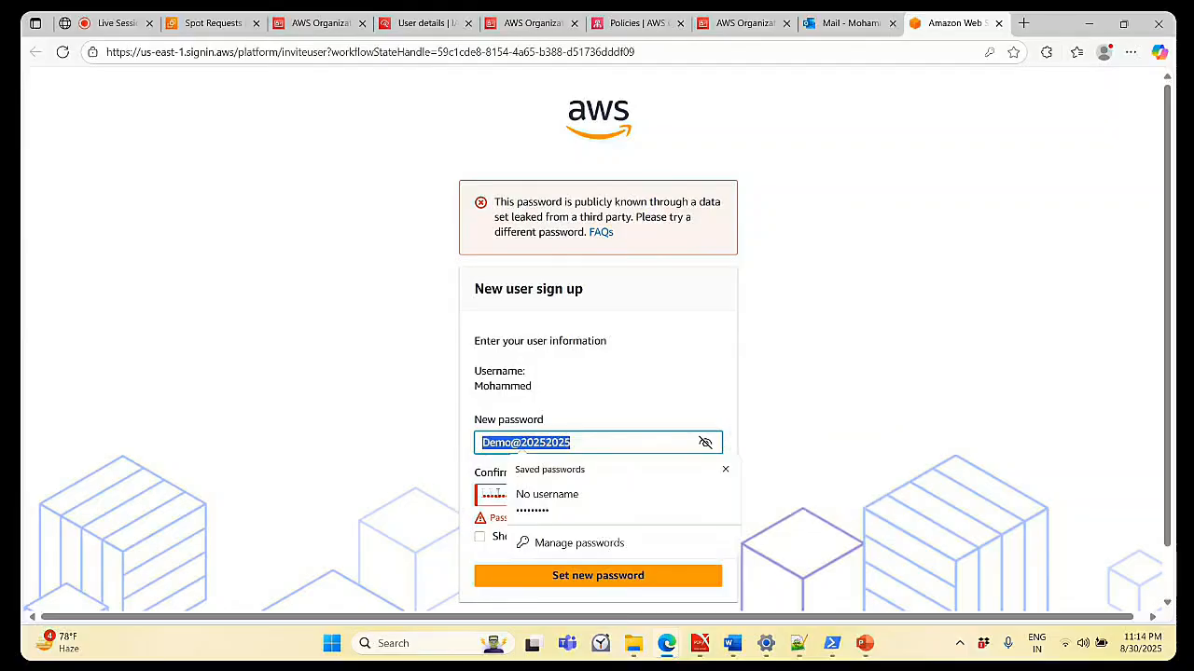
click(497, 493)
key(ctrl+a)
key(ctrl+v)
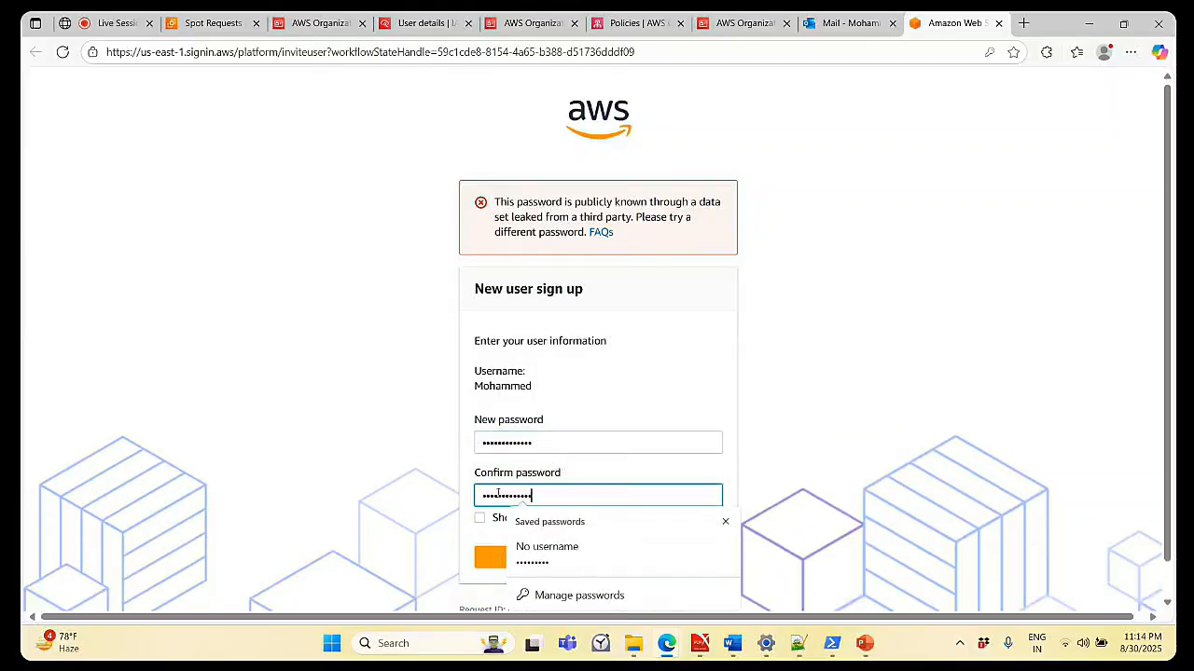
click(816, 440)
click(643, 565)
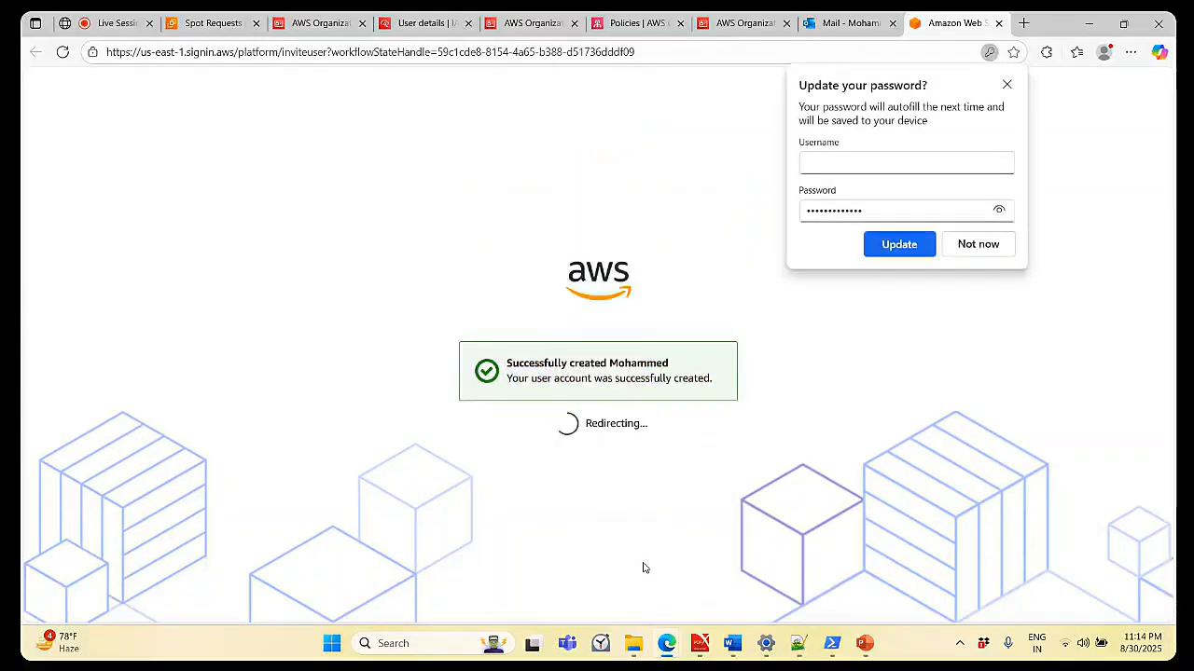
click(970, 248)
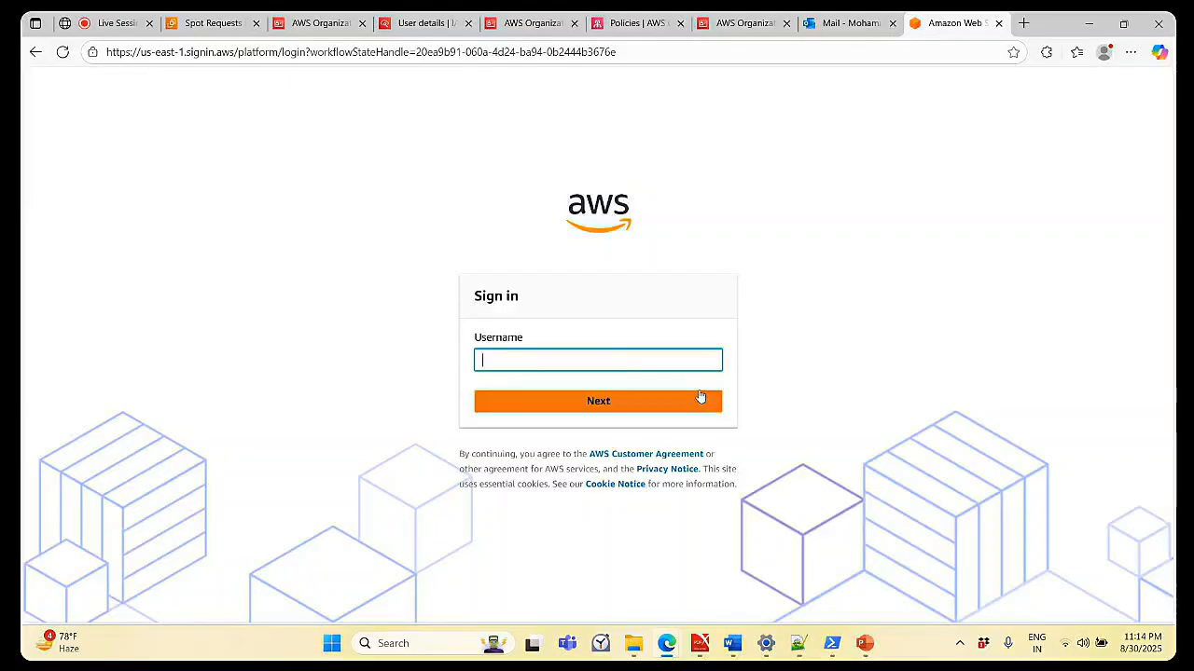
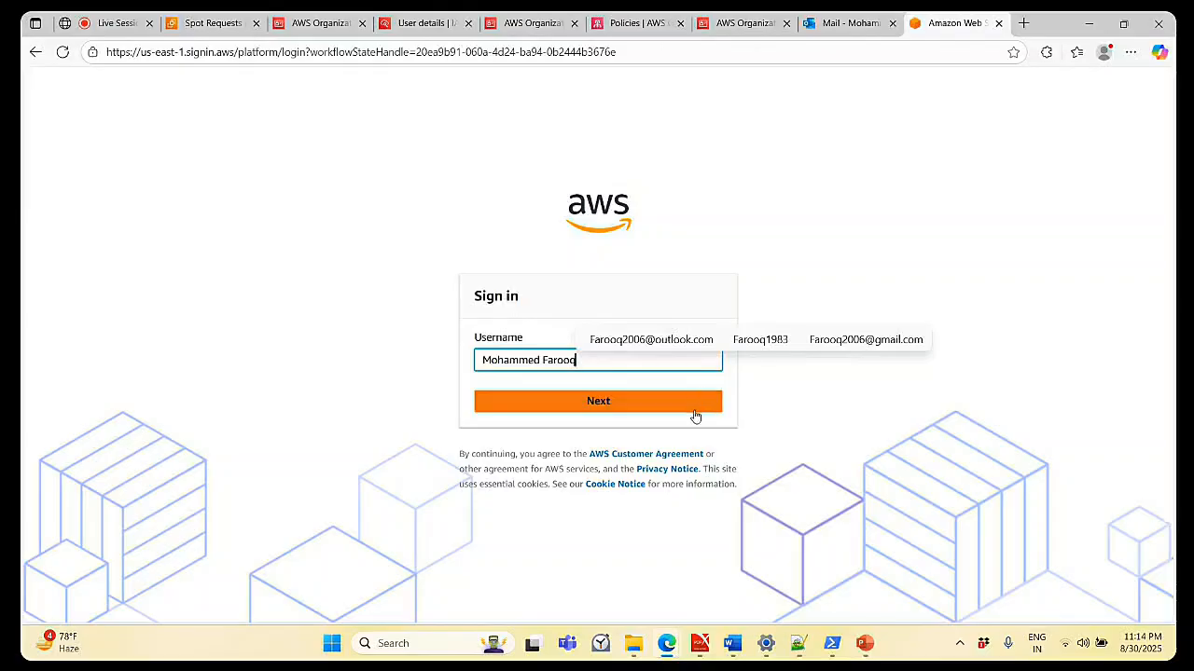
Enter the new user's username on the sign-in page and continue to the password prompt
click(686, 409)
Fill in the account password on the sign-in page and briefly reveal it for checking
key(ctrl+v)
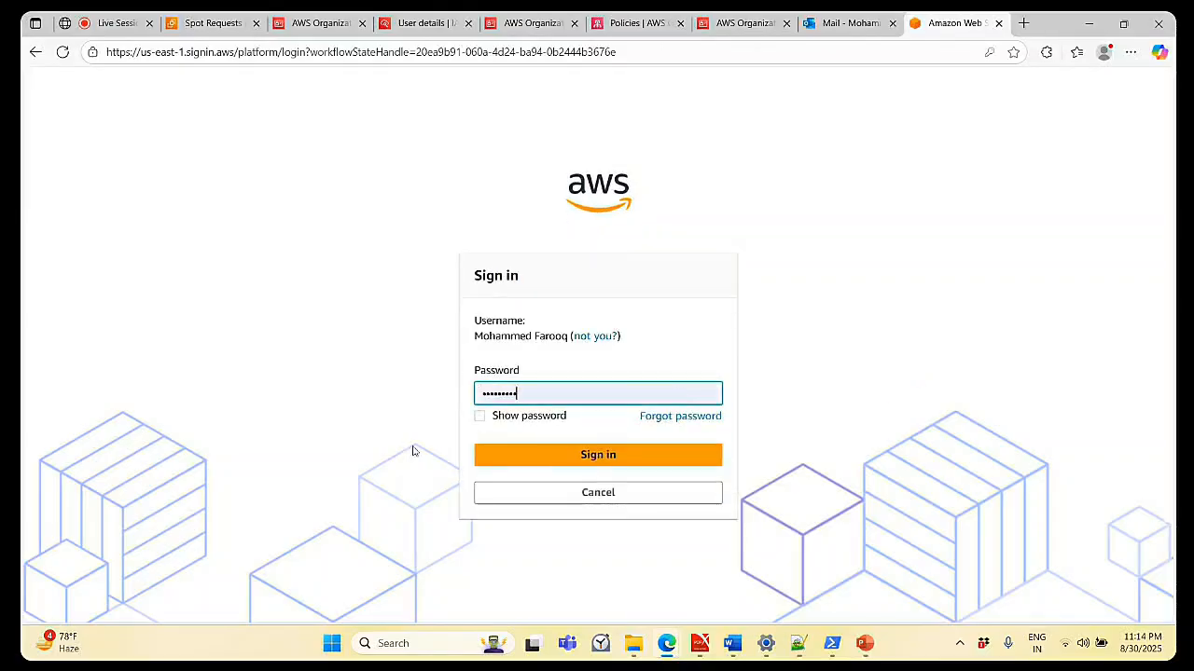
click(479, 416)
click(480, 417)
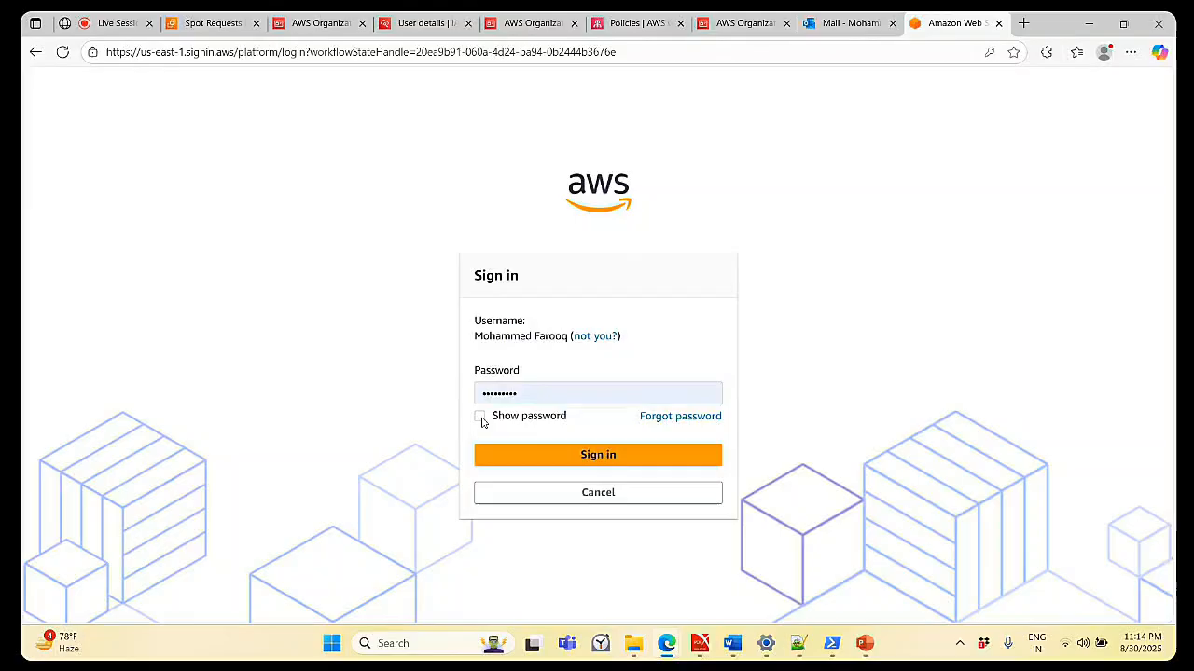
click(537, 398)
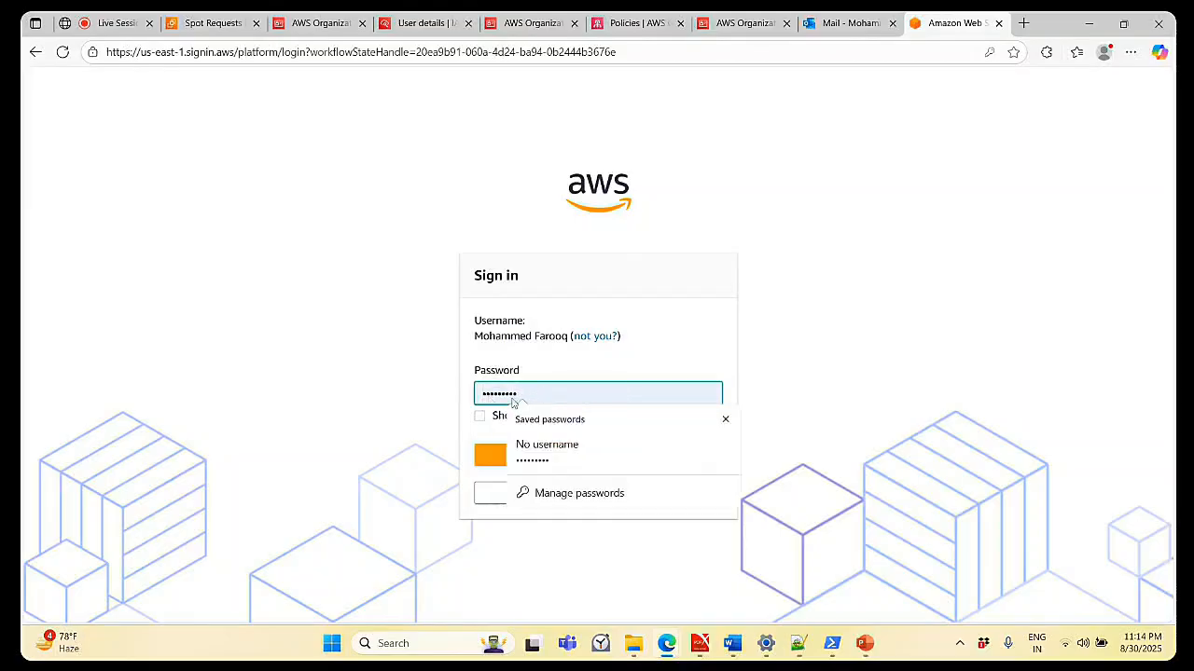
Replace the filled-in password with a manually entered account password and try to sign in
double_click(508, 393)
text(••••)
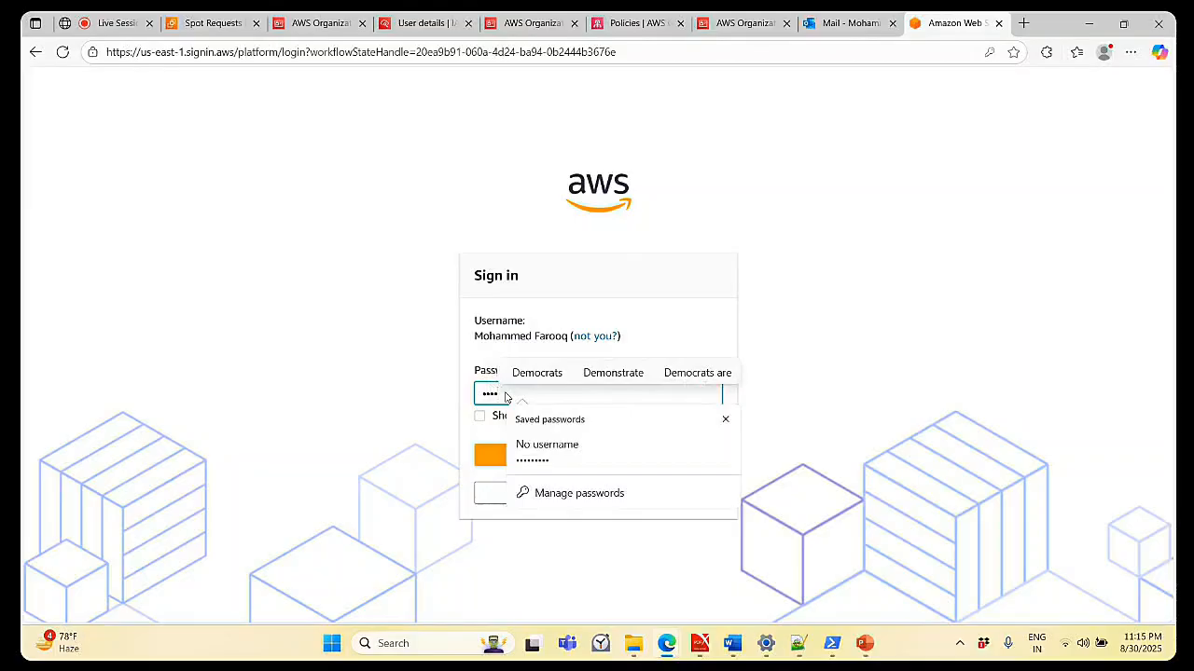
text(••••)
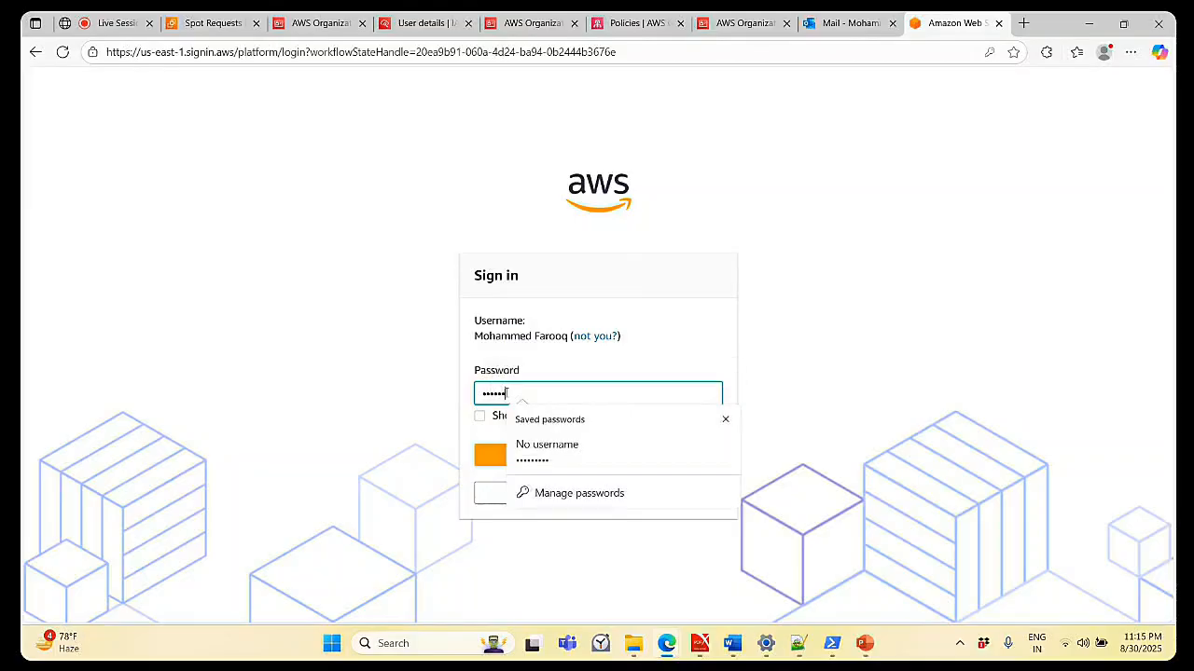
text(••••)
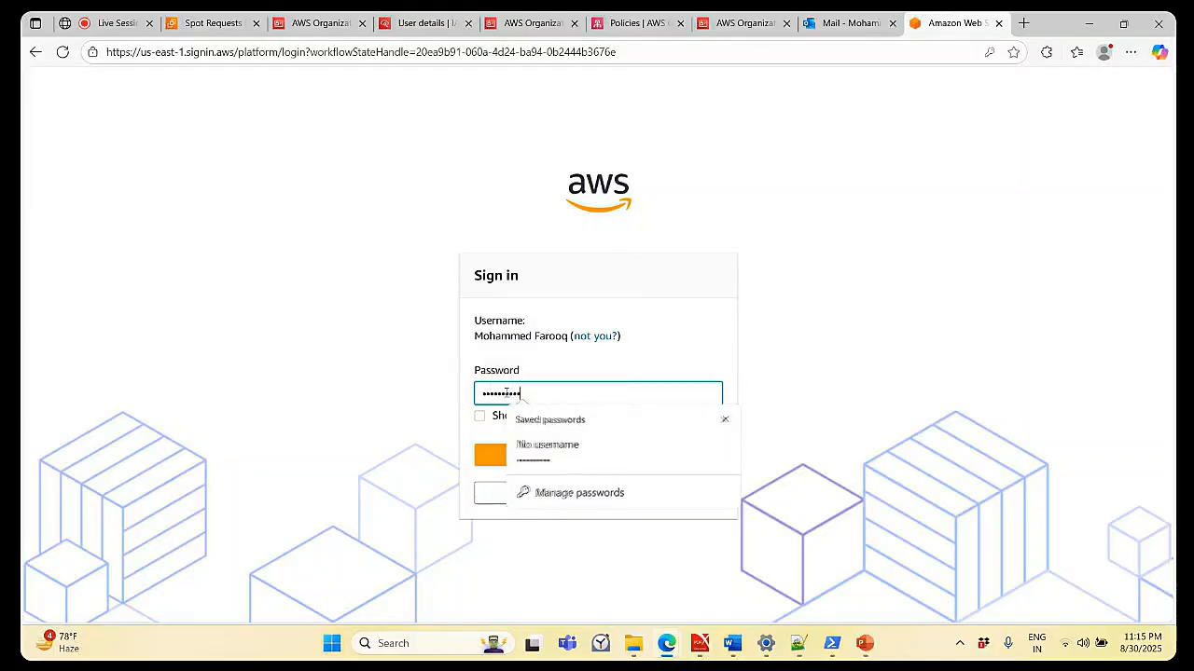
text(•)
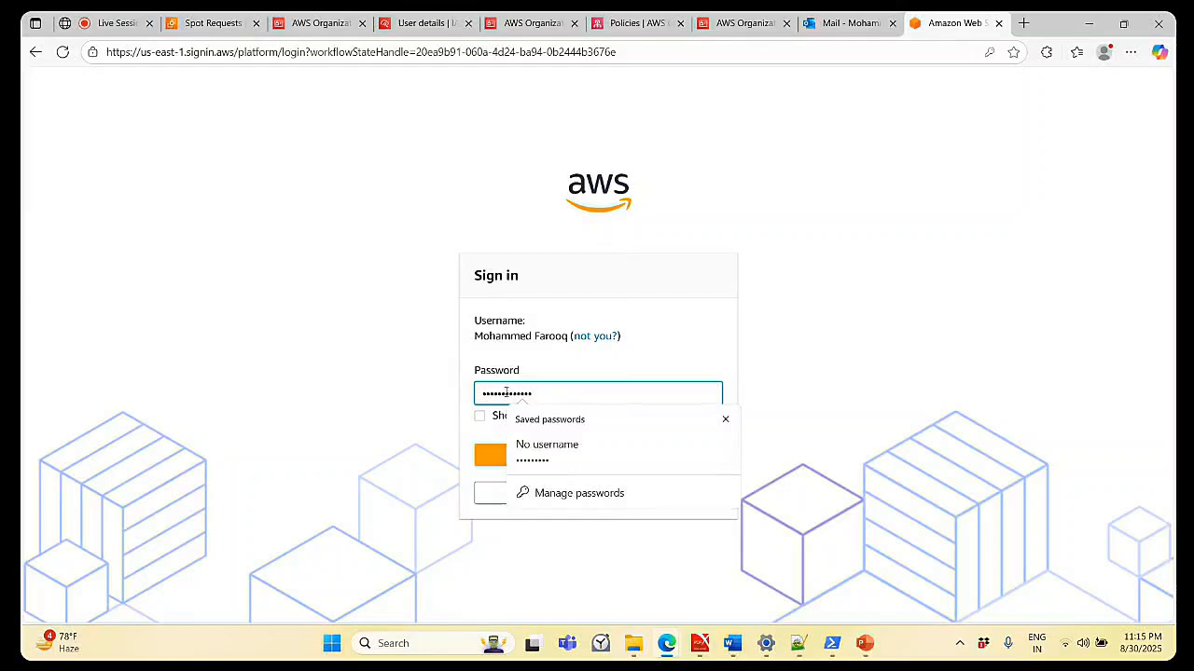
click(784, 287)
click(641, 455)
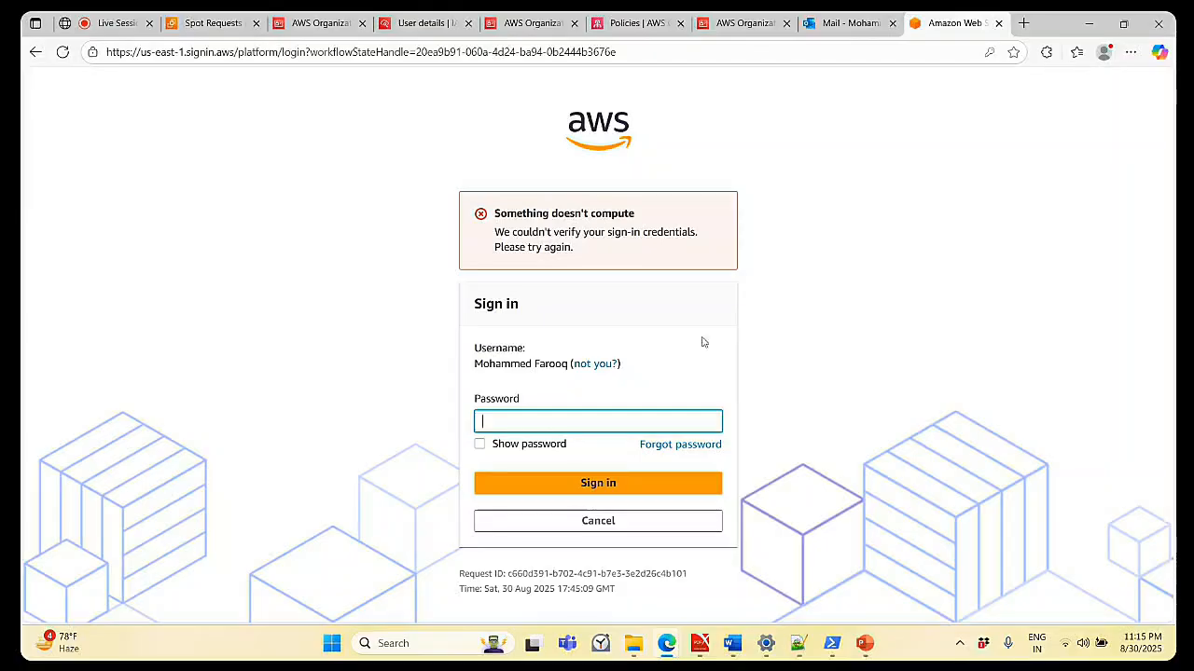
Enter the account password again, reveal it for checking, dismiss the saved-password suggestions and try to sign in
click(556, 422)
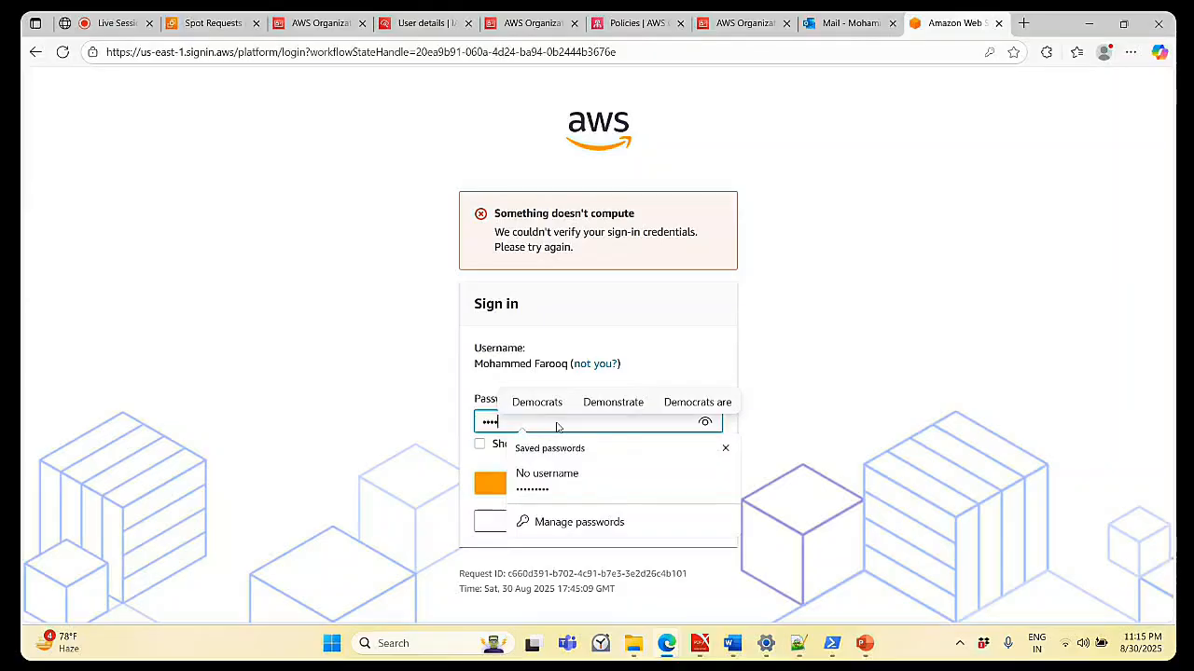
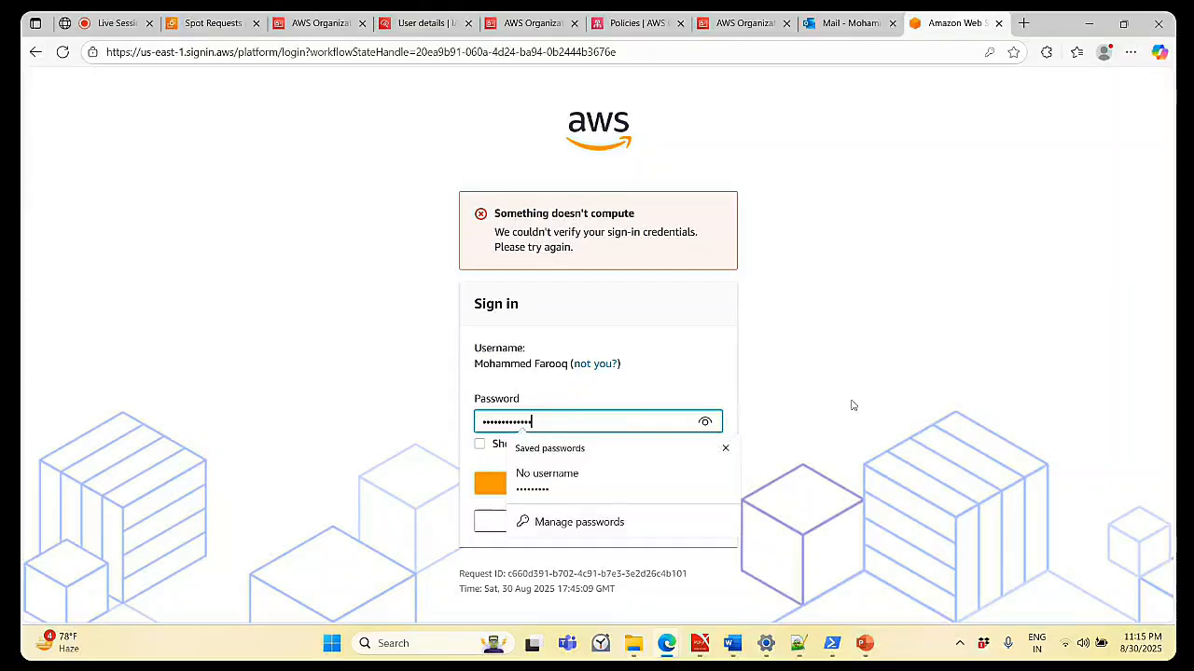
click(704, 424)
click(704, 423)
click(724, 448)
click(594, 482)
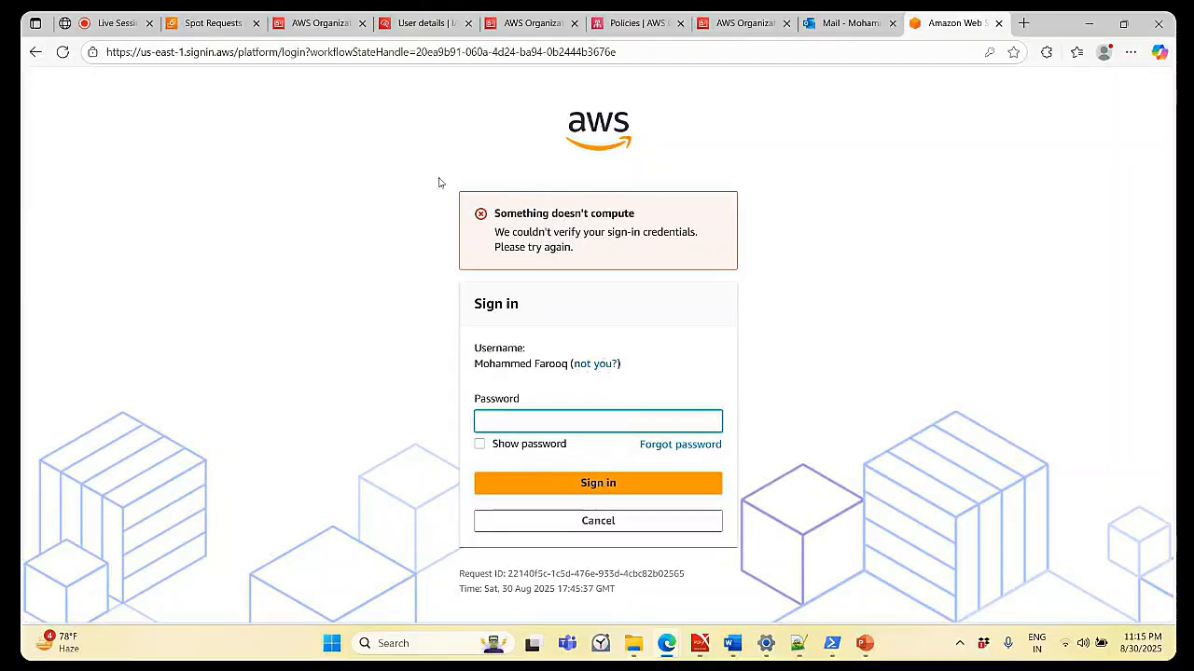
Return to IAM Identity Center, open the list of users, refresh it and select the newly added user
click(642, 22)
click(736, 25)
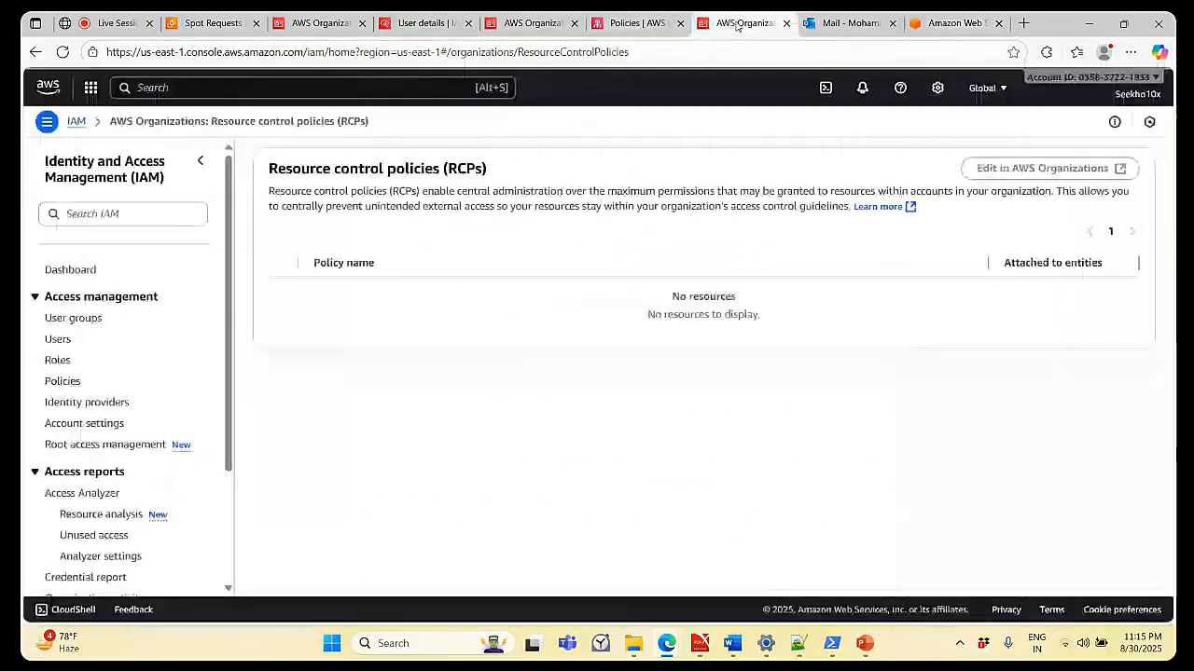
click(532, 22)
click(424, 23)
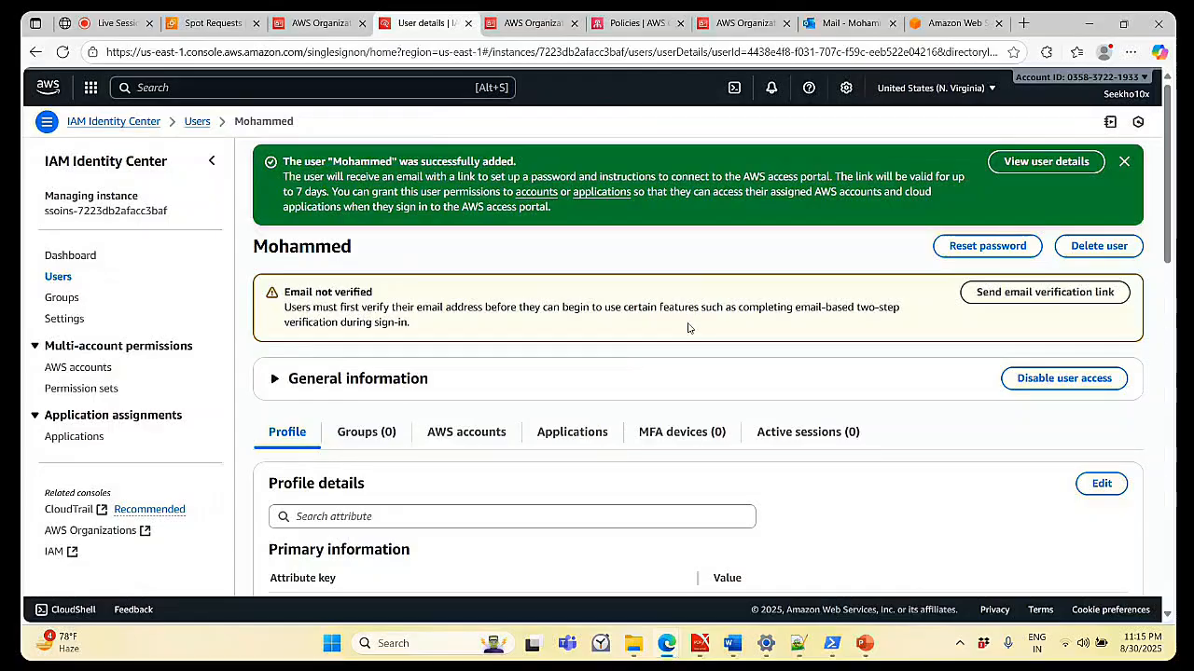
scroll(688, 329, down, 2)
scroll(688, 328, up, 2)
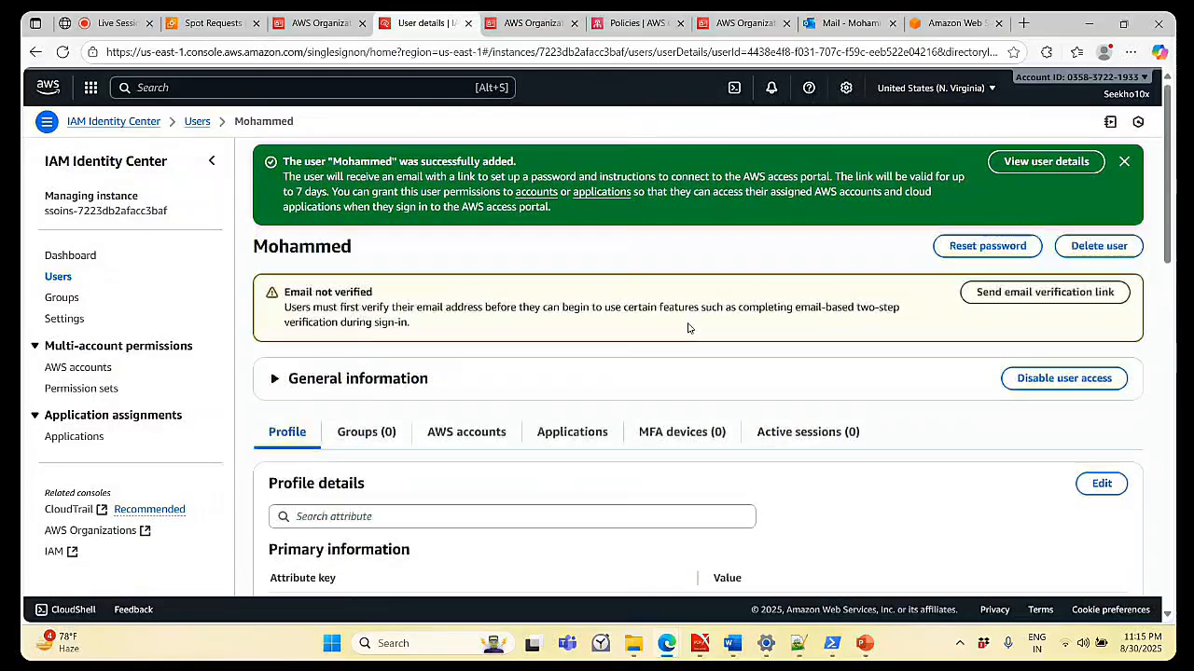
click(61, 278)
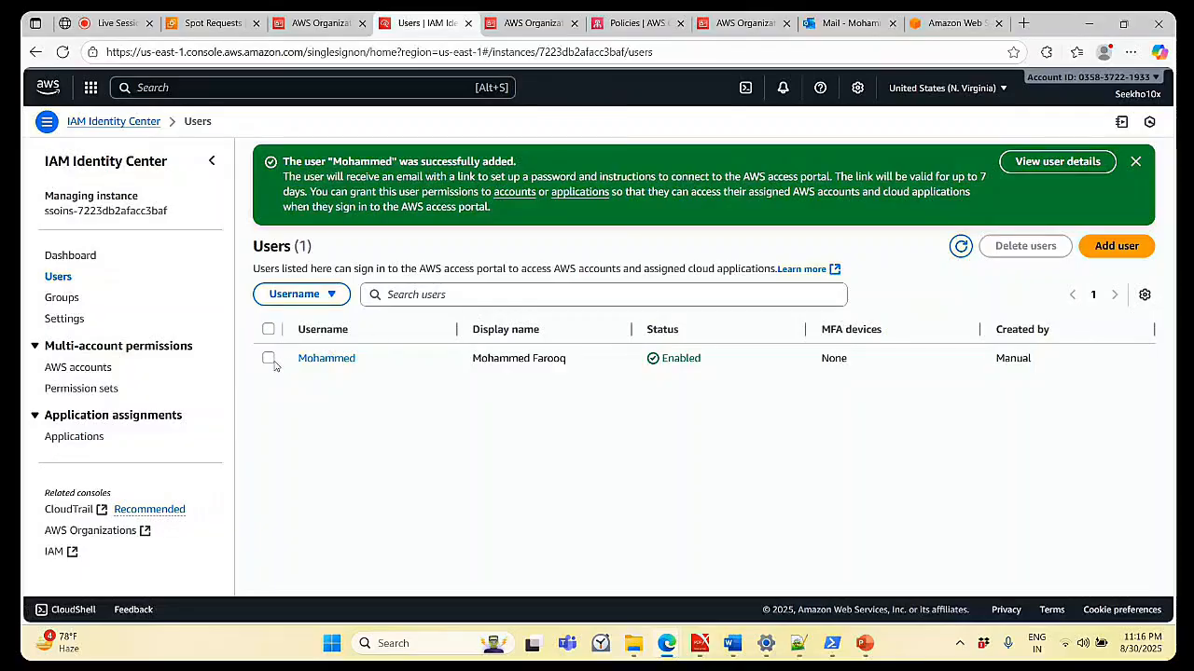
click(269, 359)
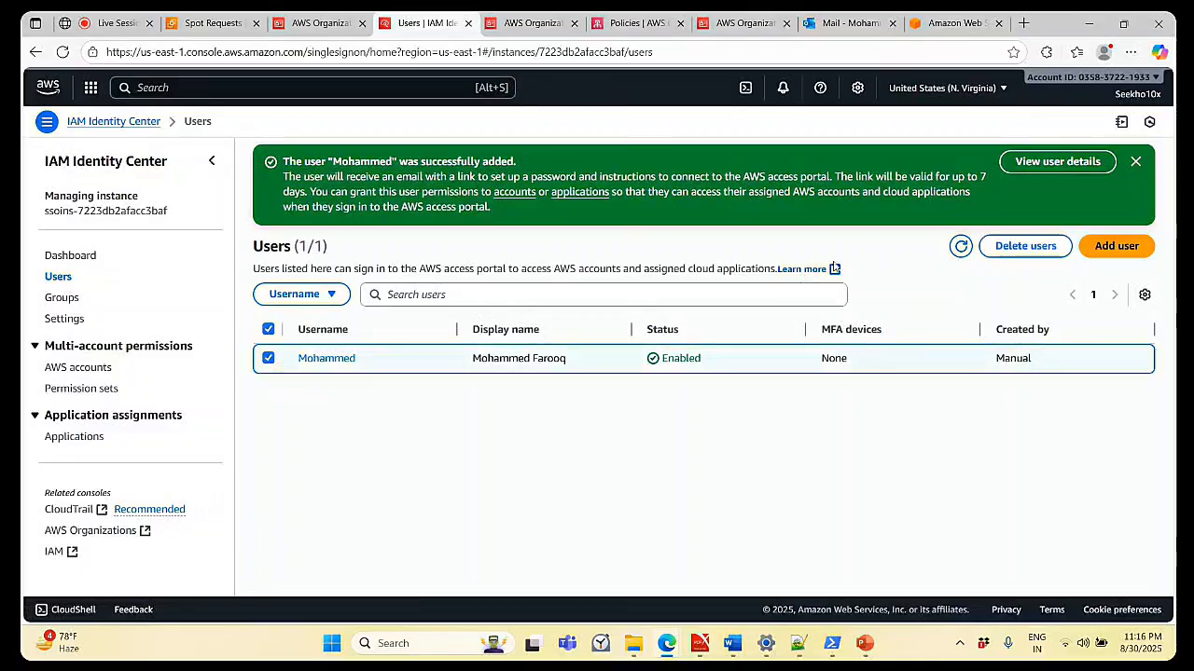
click(961, 246)
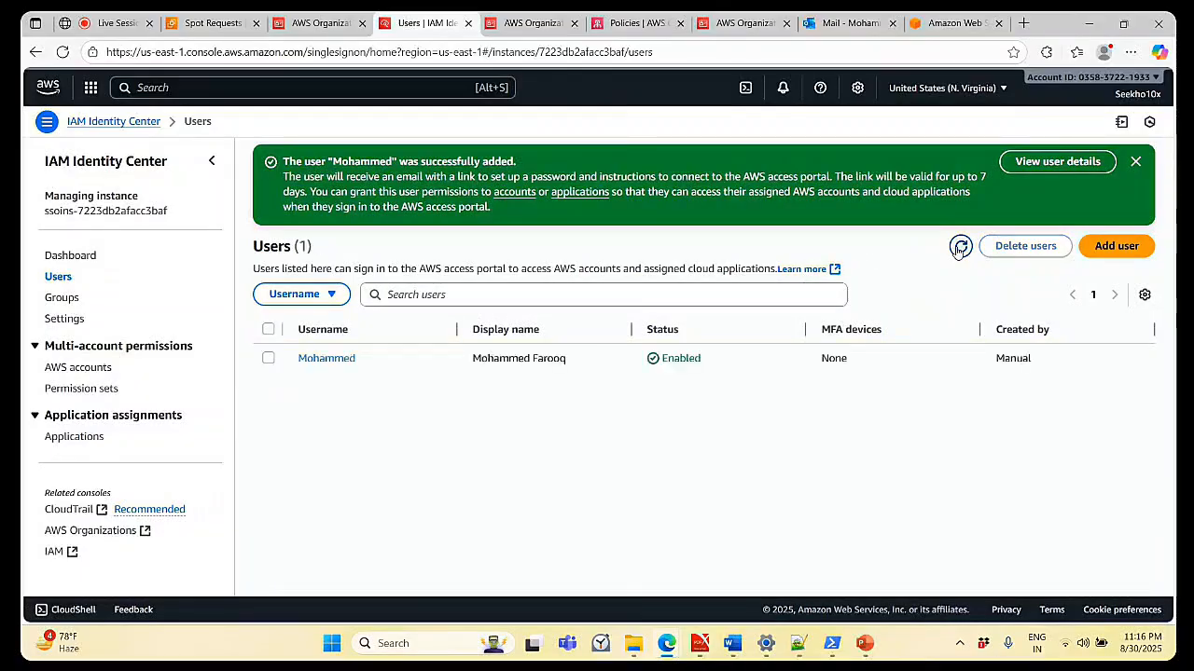
click(269, 360)
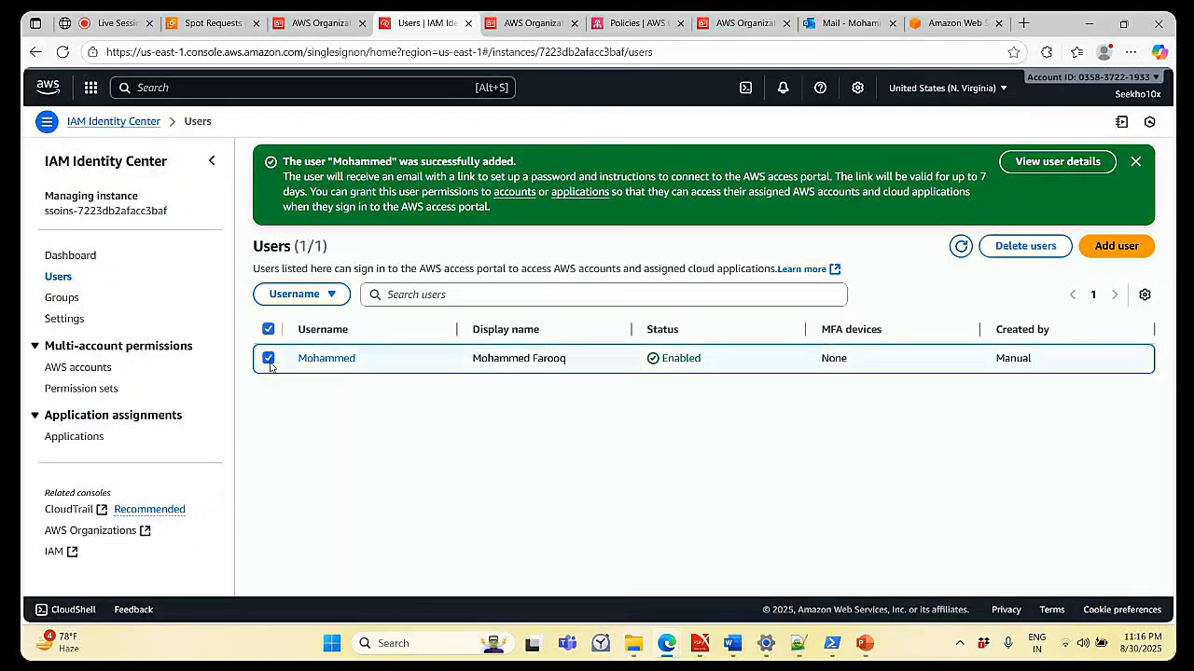
Open the new user's details and examine the profile, including the username, email, contact, job-related and address attributes
click(332, 363)
scroll(773, 391, down, 1)
scroll(773, 391, down, 2)
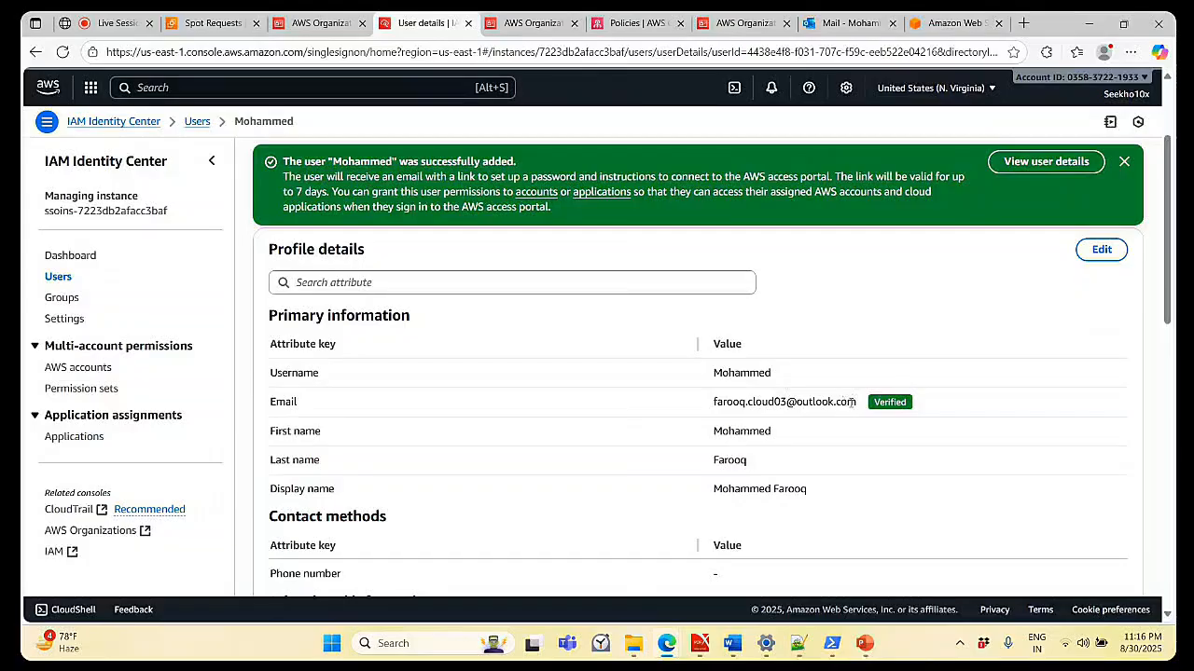
drag(855, 407, 711, 403)
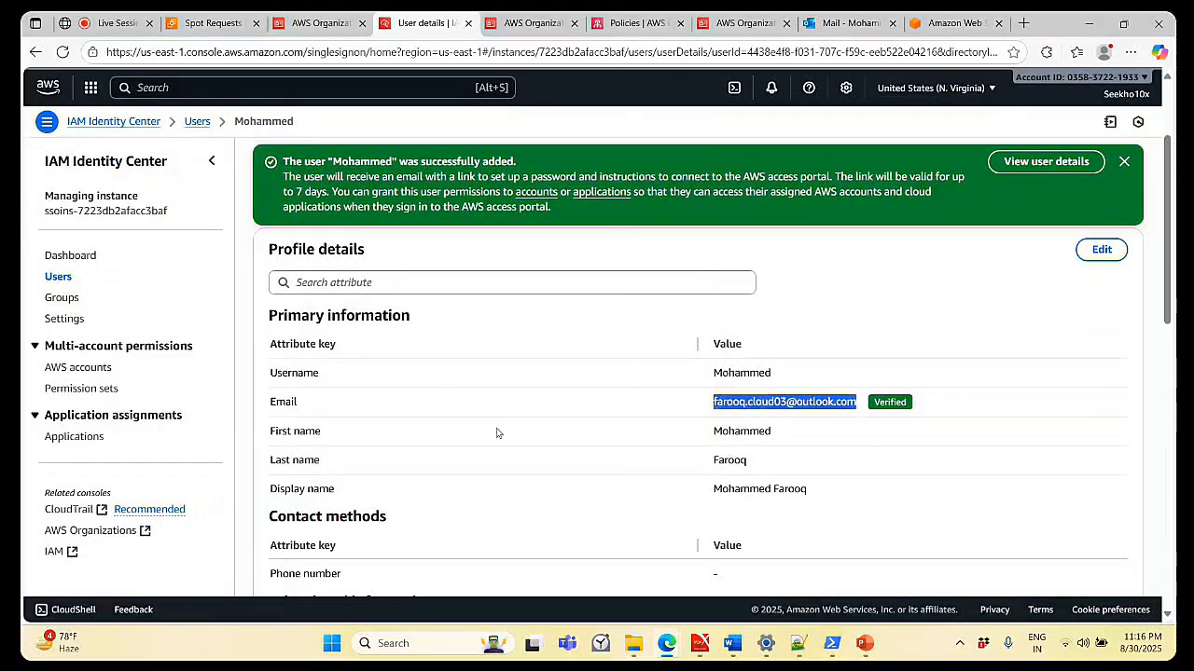
scroll(500, 426, down, 1)
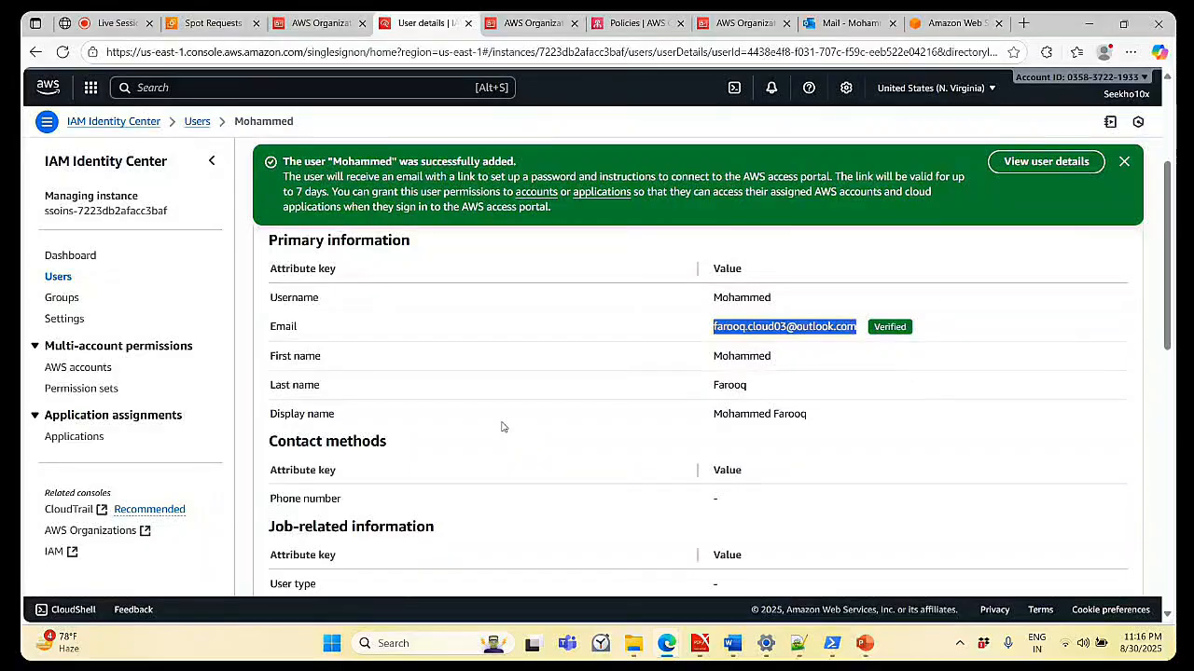
scroll(501, 426, down, 3)
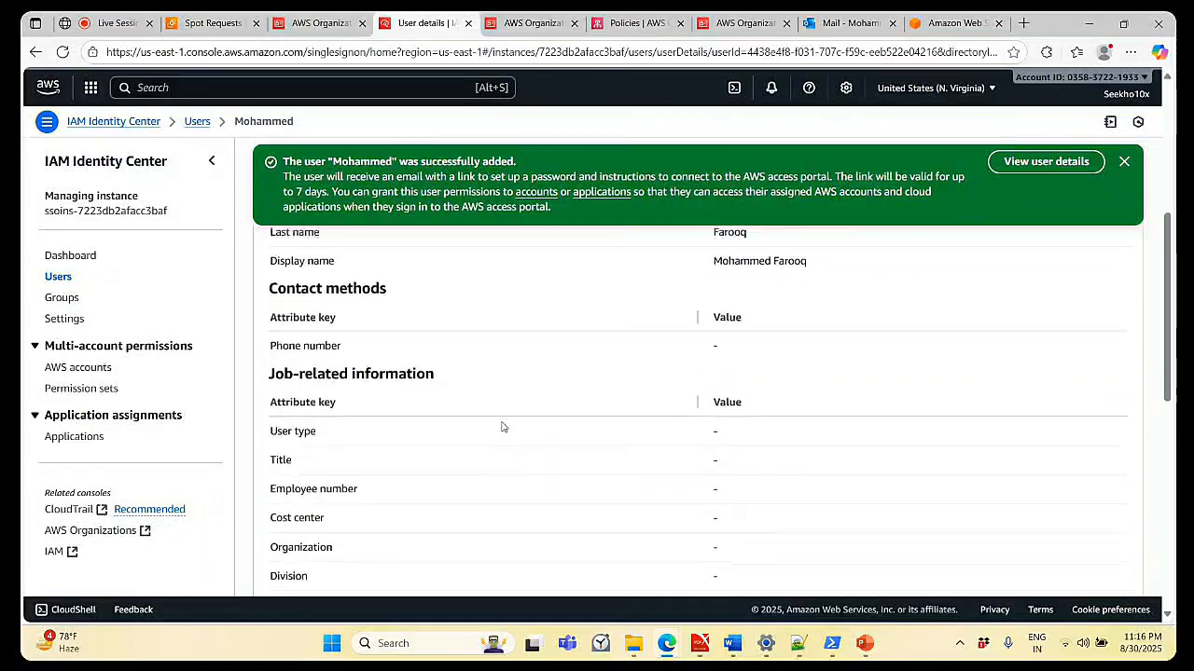
scroll(501, 426, down, 5)
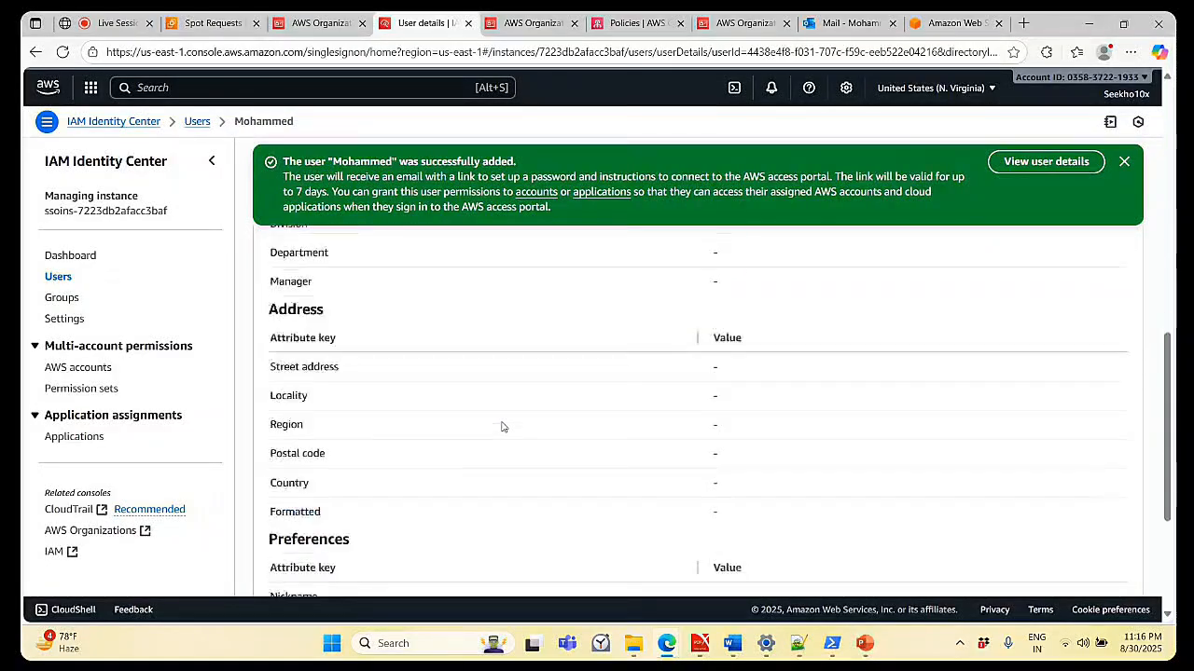
scroll(501, 426, up, 8)
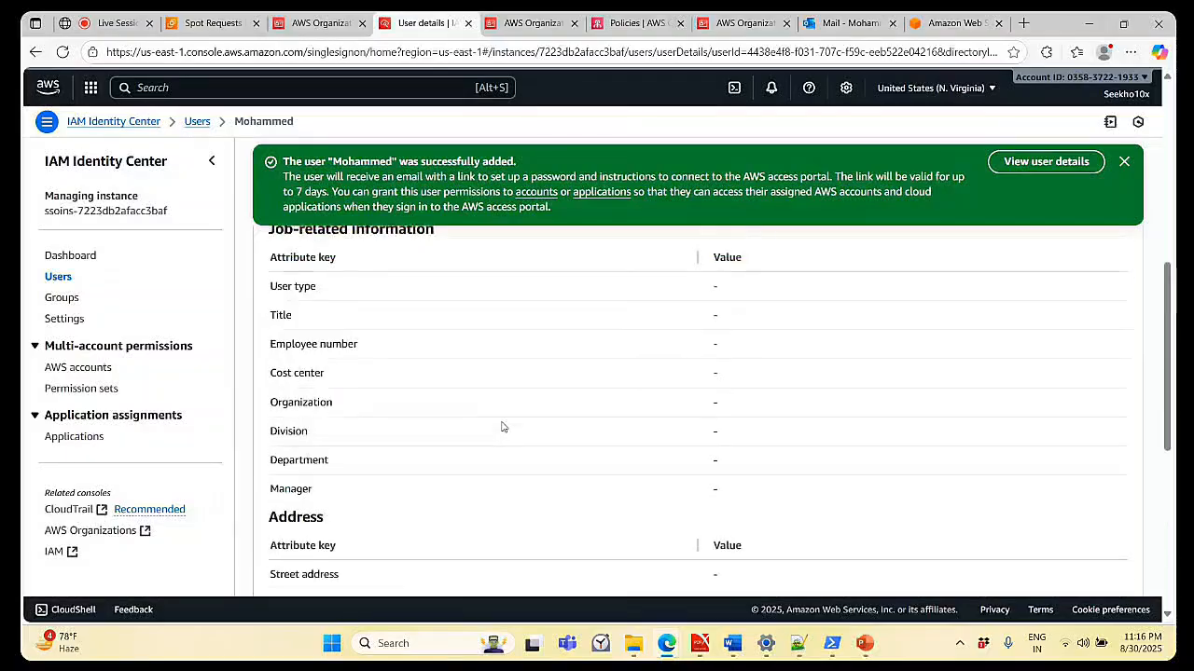
Review the user's AWS account access, start assigning accounts to the user, and select the Seekho10x account under Root
click(472, 276)
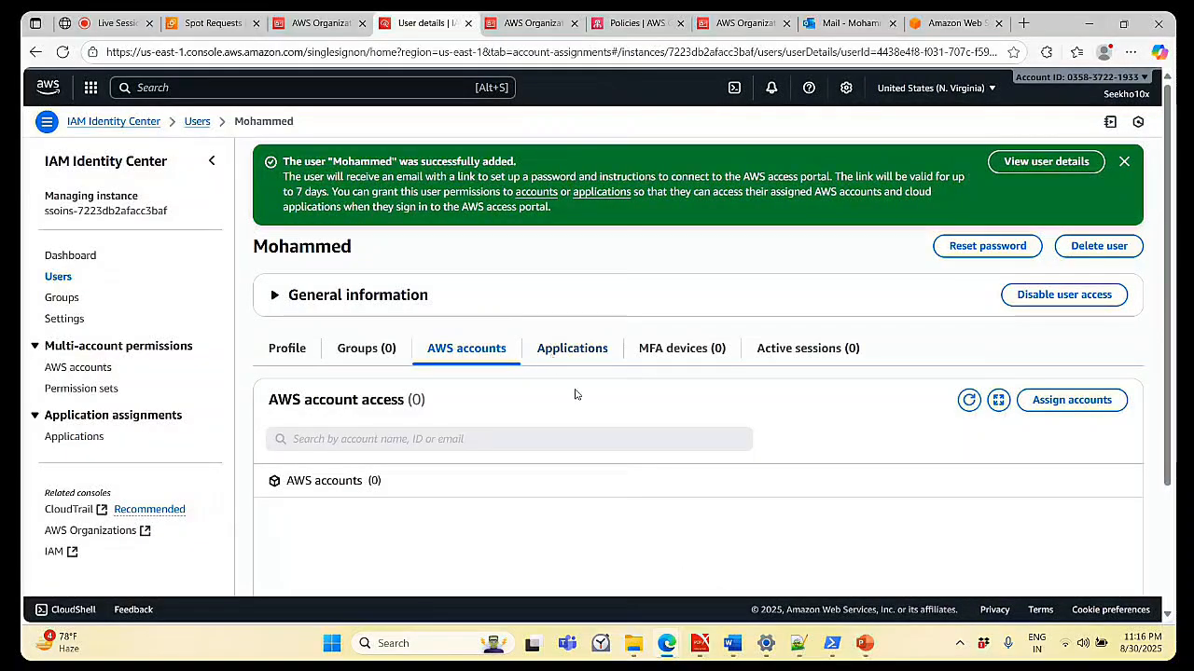
scroll(576, 397, down, 2)
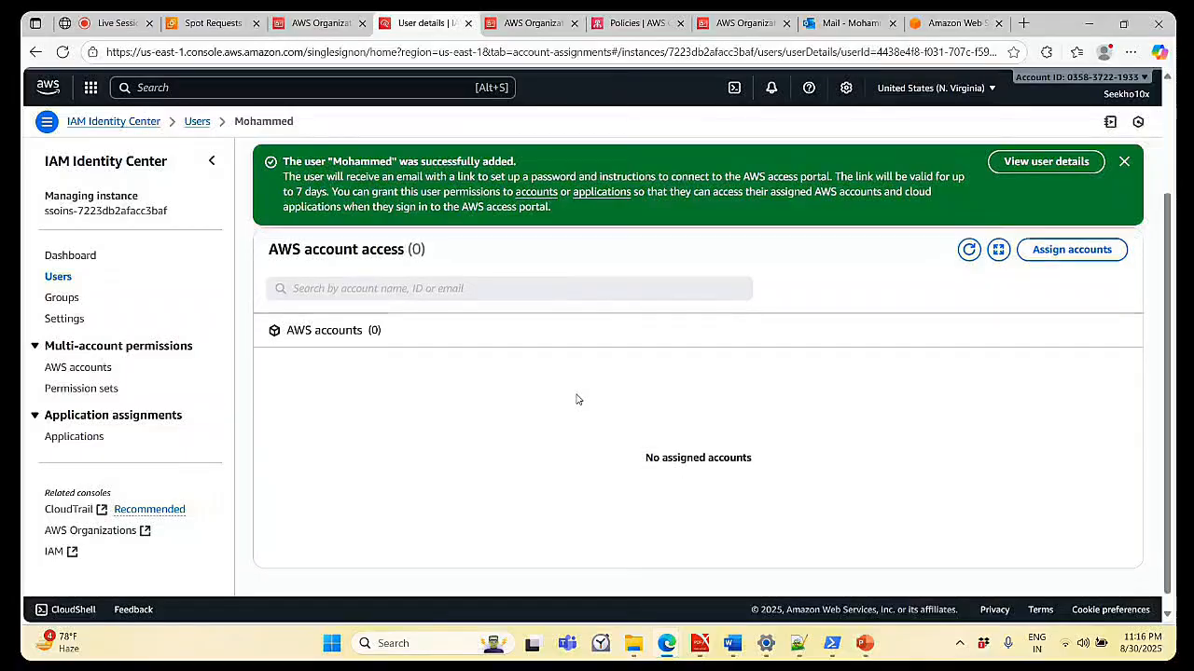
scroll(576, 401, up, 2)
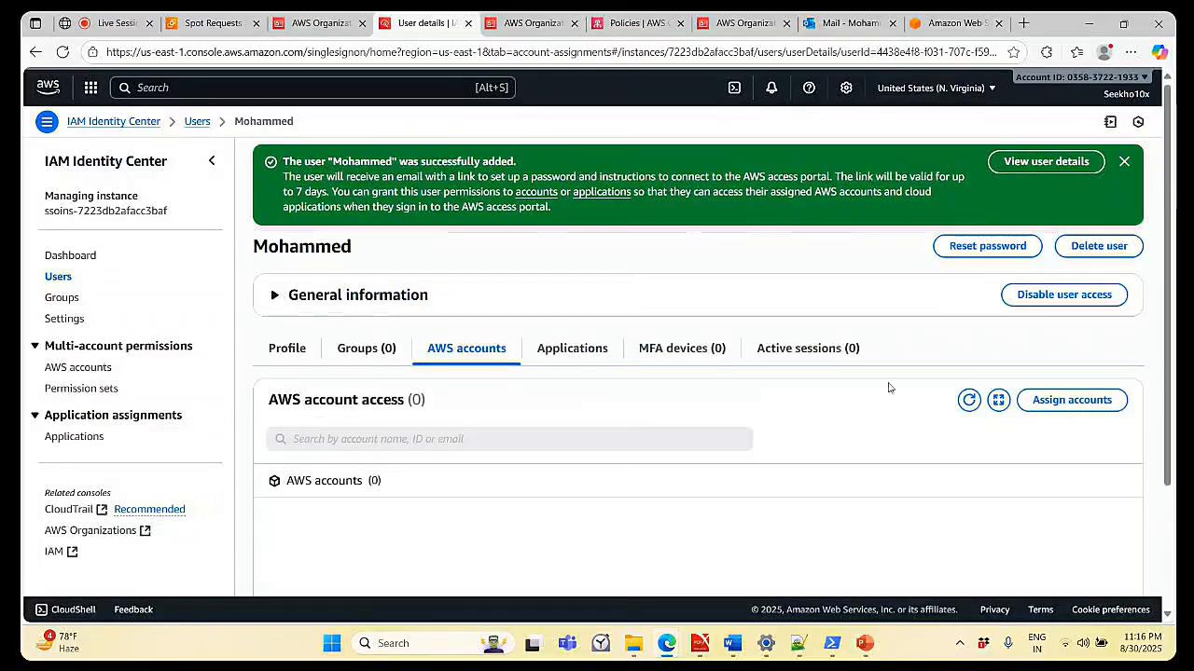
click(1073, 400)
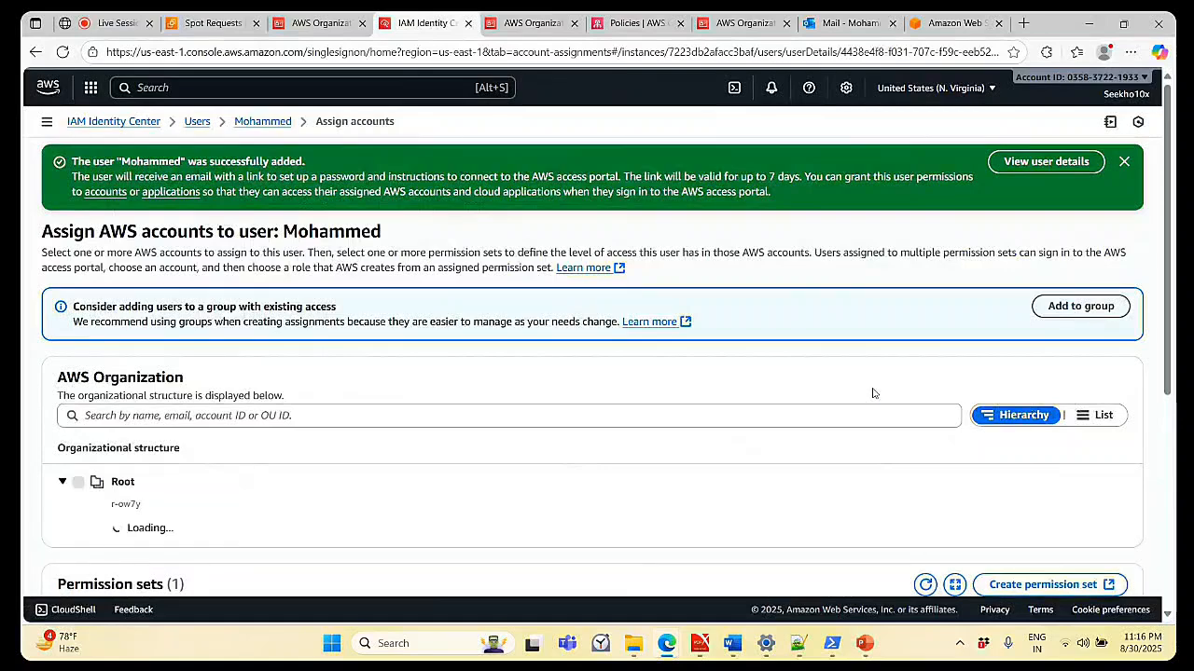
scroll(873, 393, down, 1)
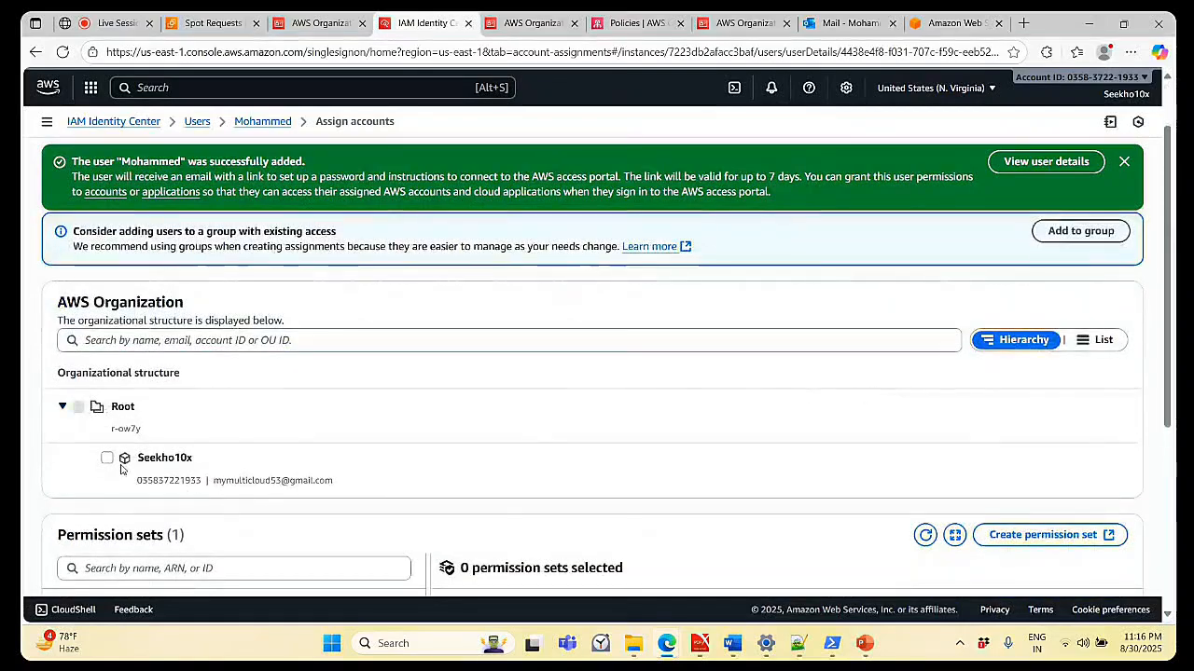
click(108, 462)
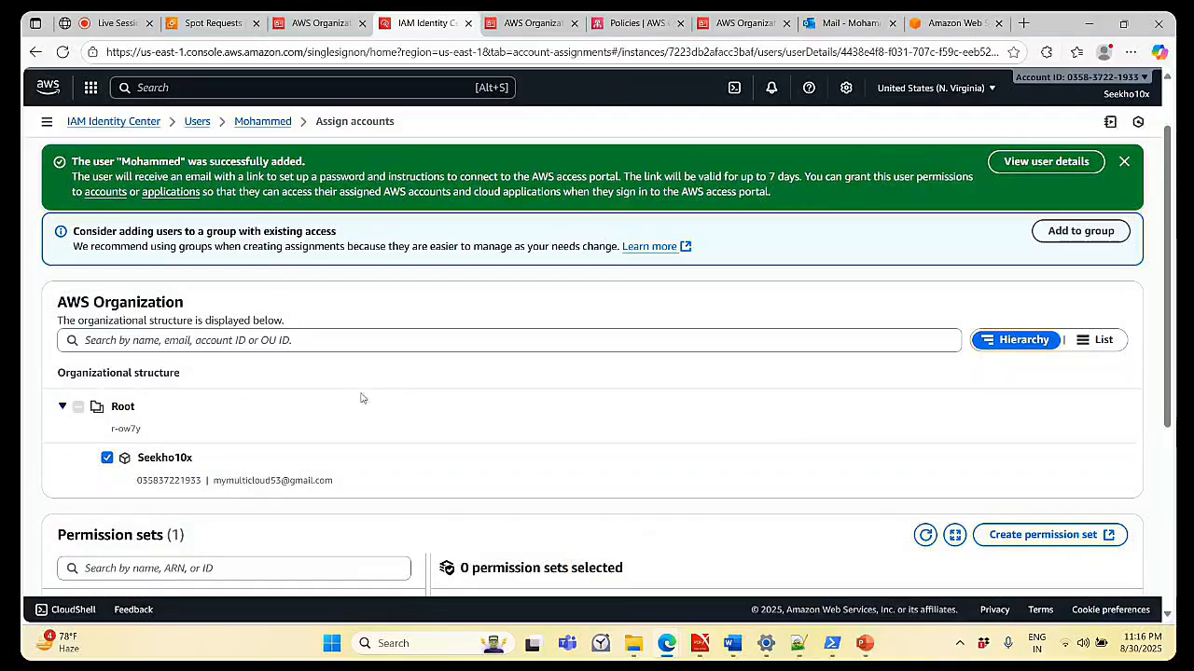
scroll(675, 507, down, 2)
scroll(674, 506, up, 3)
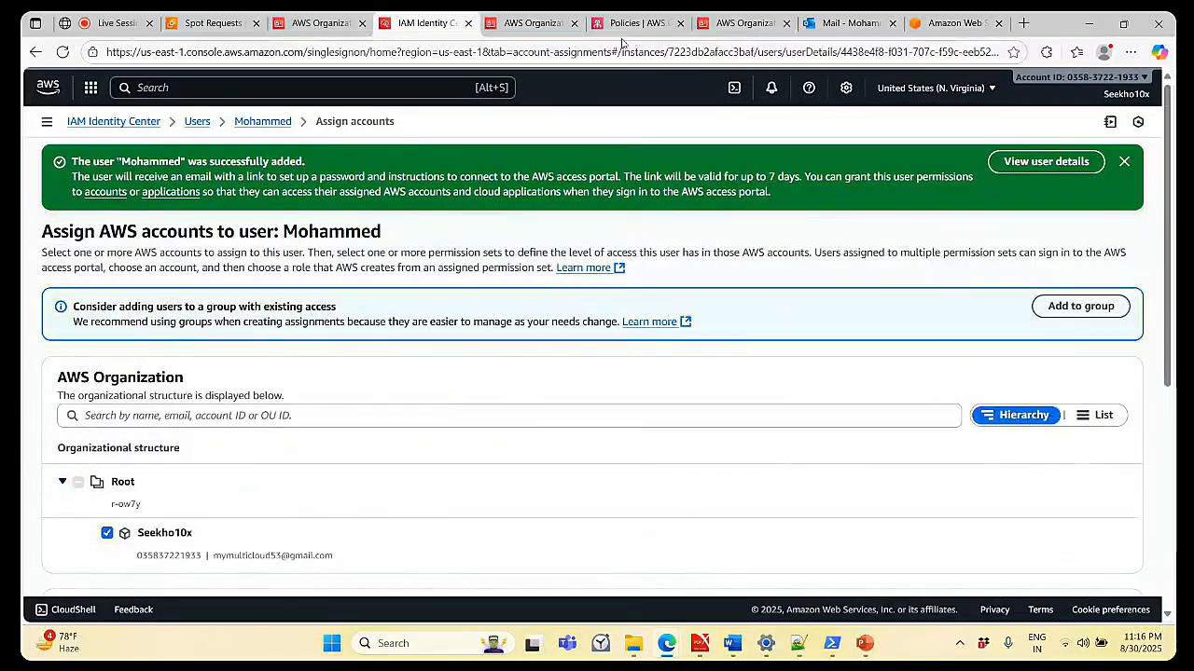
Go back from the failed AWS sign-in page, load aws.amazon.com/console instead and try signing in to the console from there
click(951, 22)
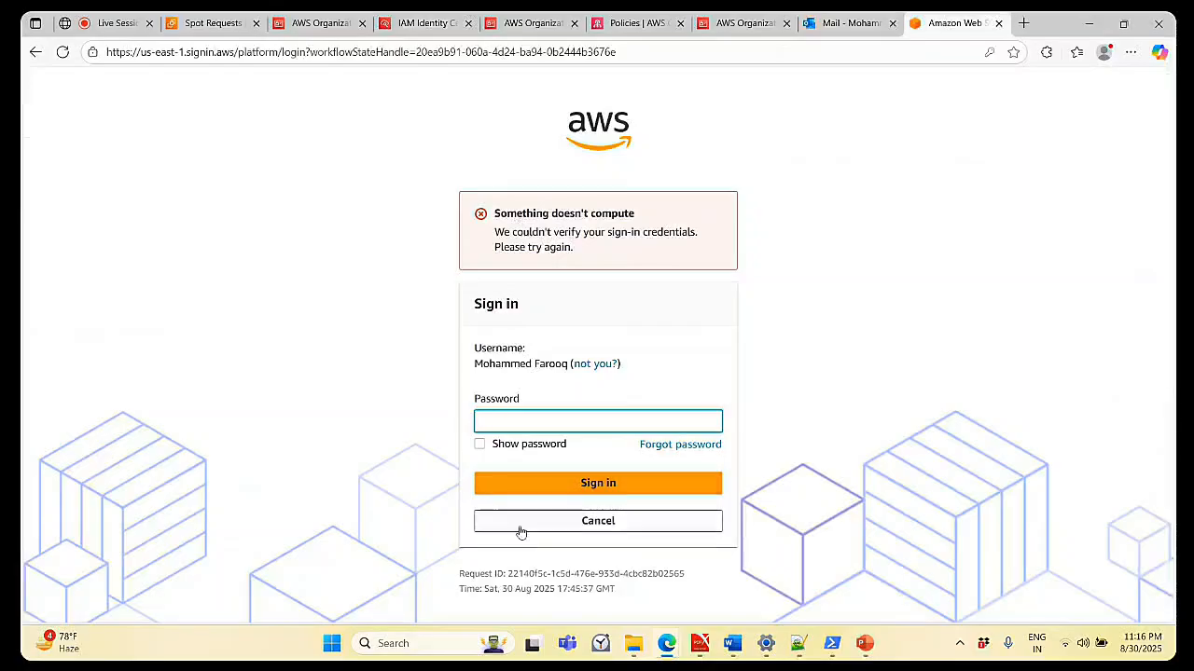
click(36, 54)
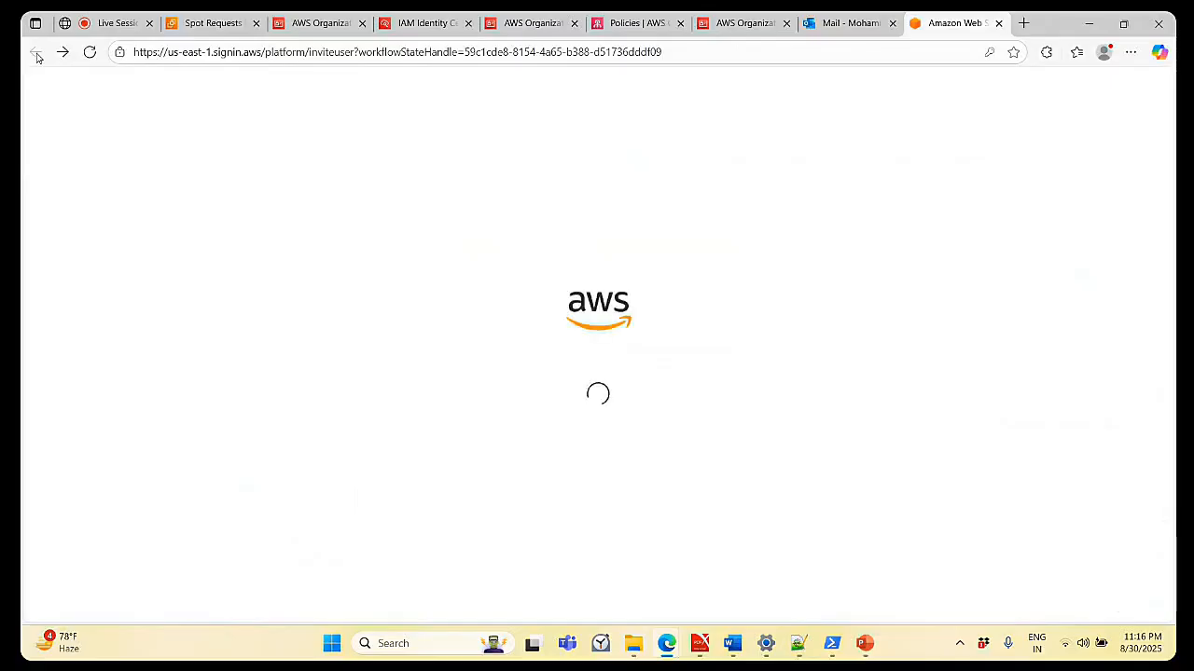
click(700, 51)
text(aws)
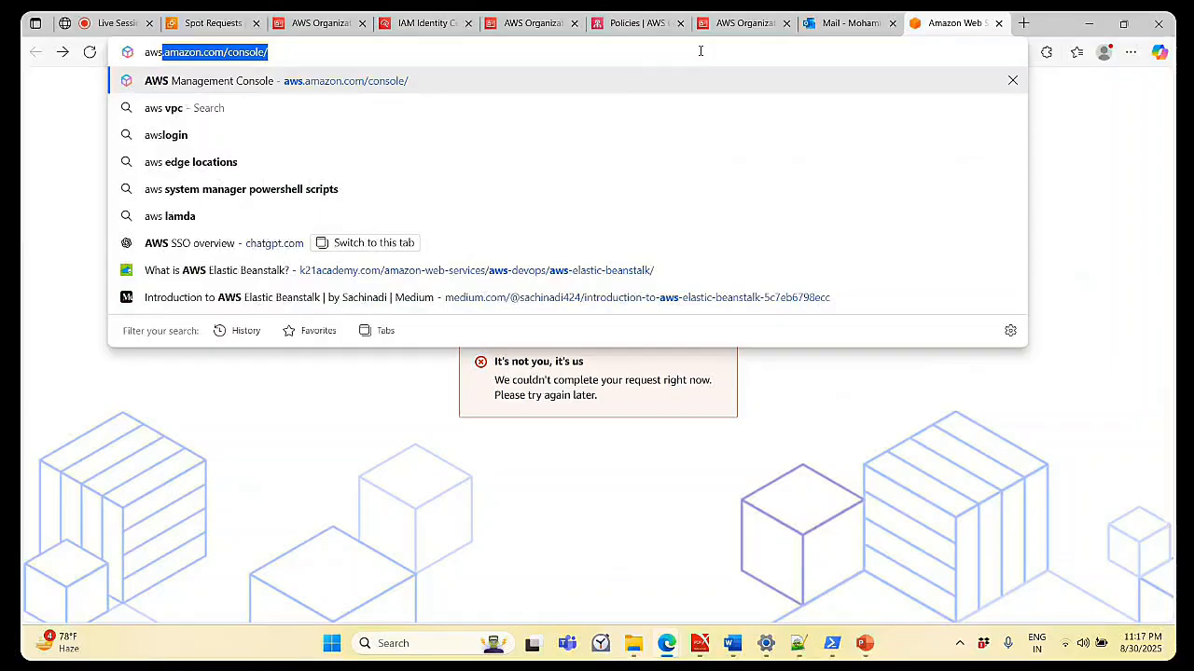
key(Return)
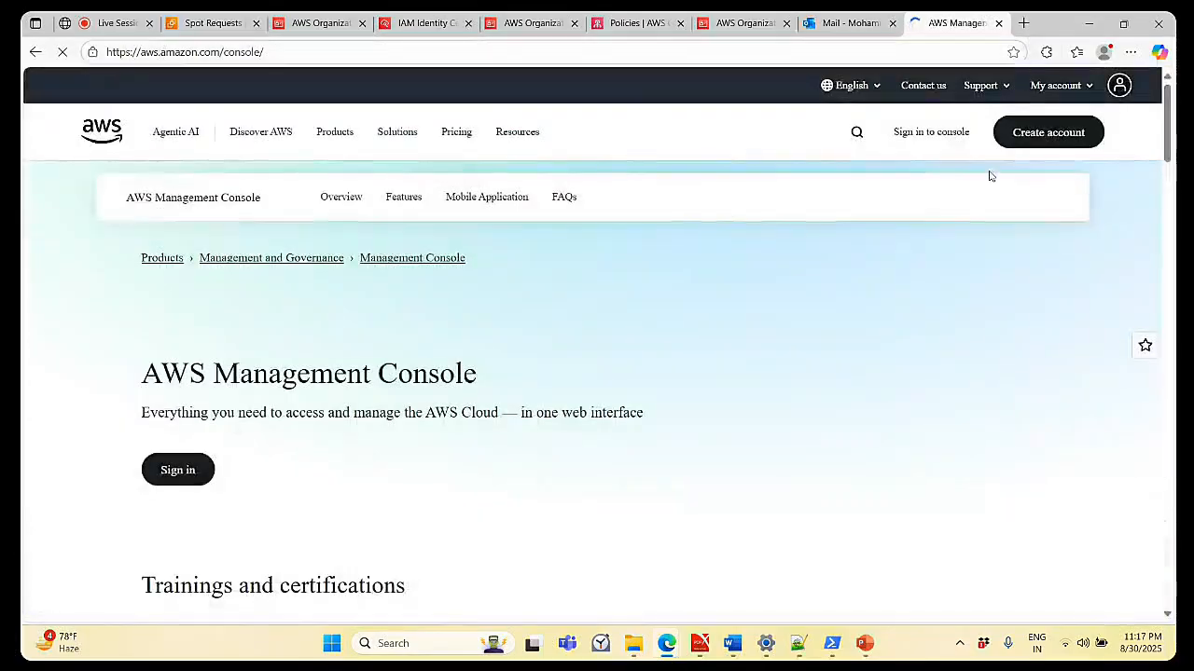
click(953, 134)
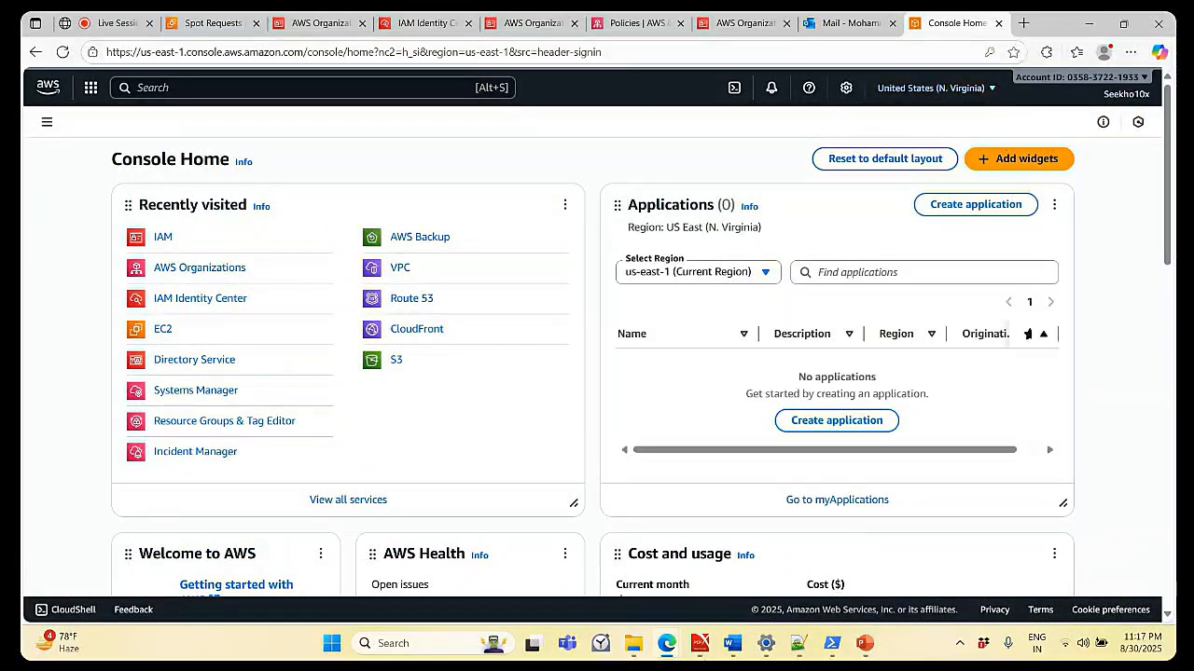
Open a new InPrivate browser window, load aws.amazon.com/console and go to the IAM user sign-in form
right_click(664, 650)
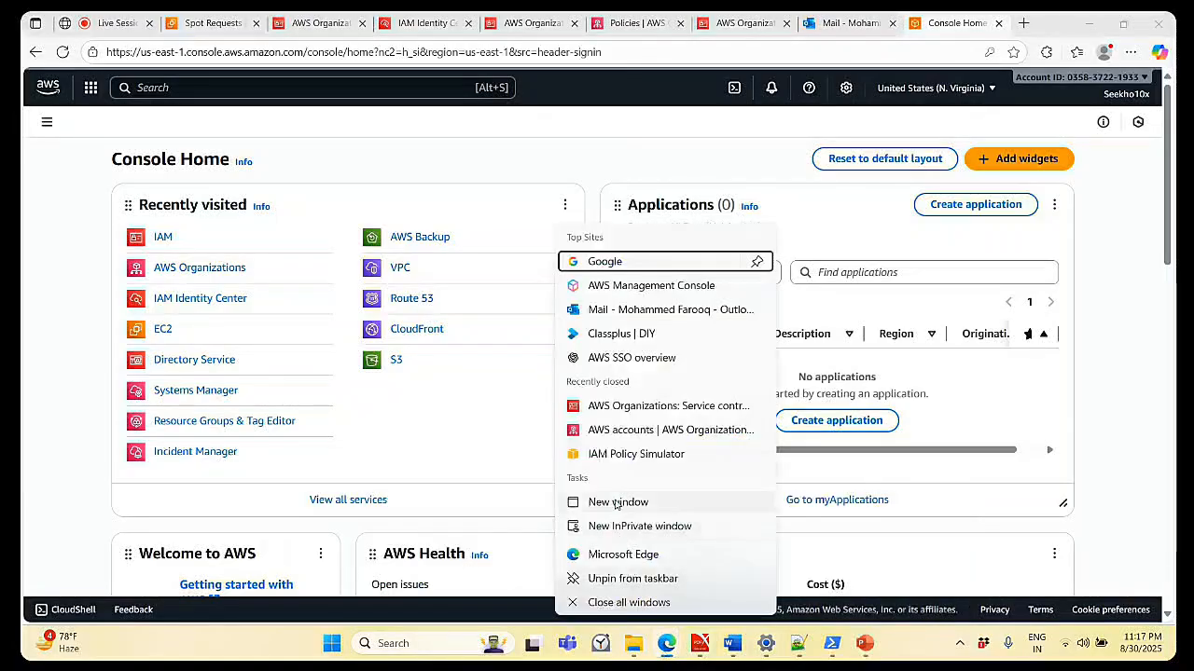
click(621, 528)
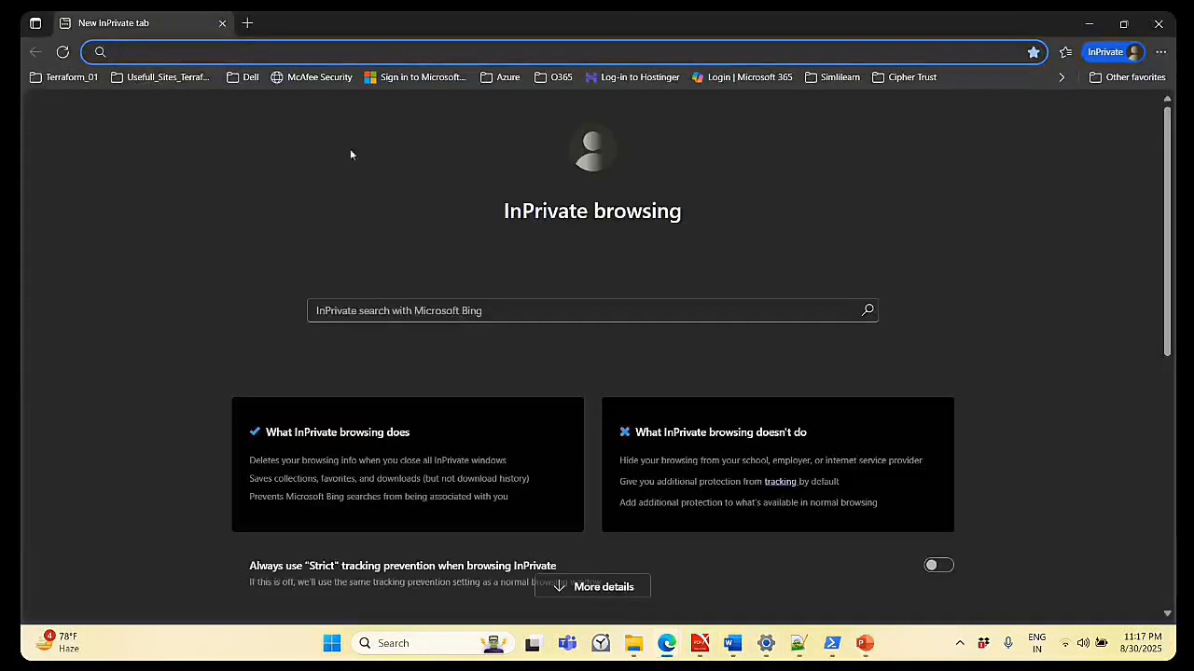
text(awslogin)
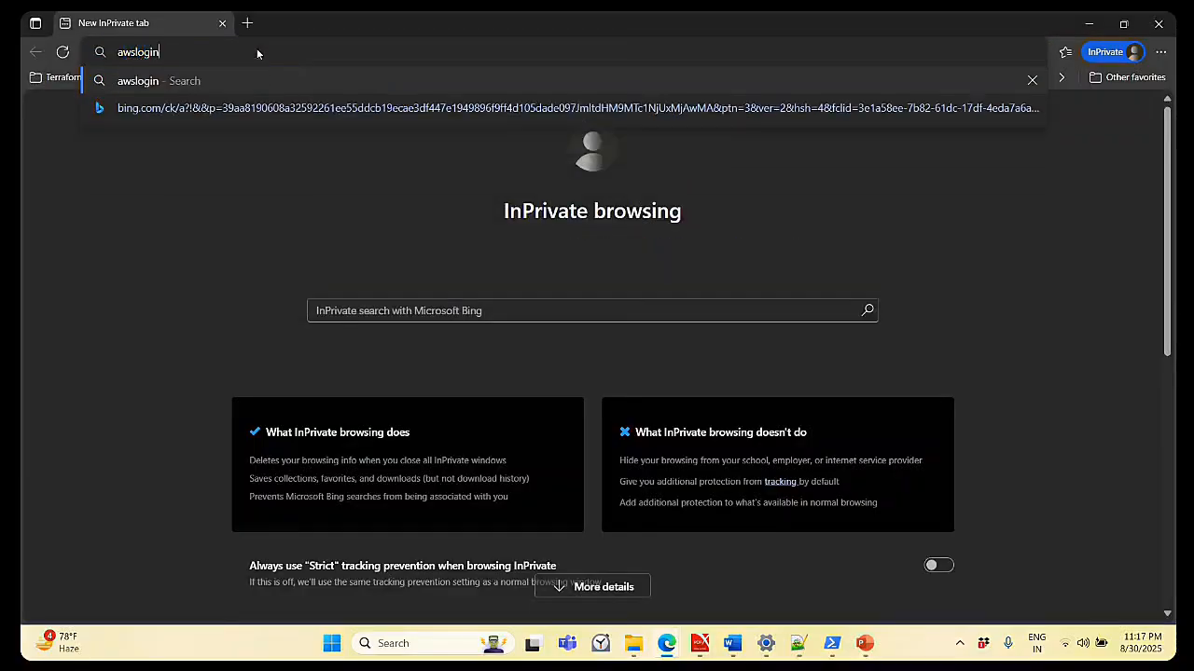
key(BackSpace)
key(BackSpace)
key(BackSpace)
key(BackSpace)
key(BackSpace)
key(BackSpace)
key(BackSpace)
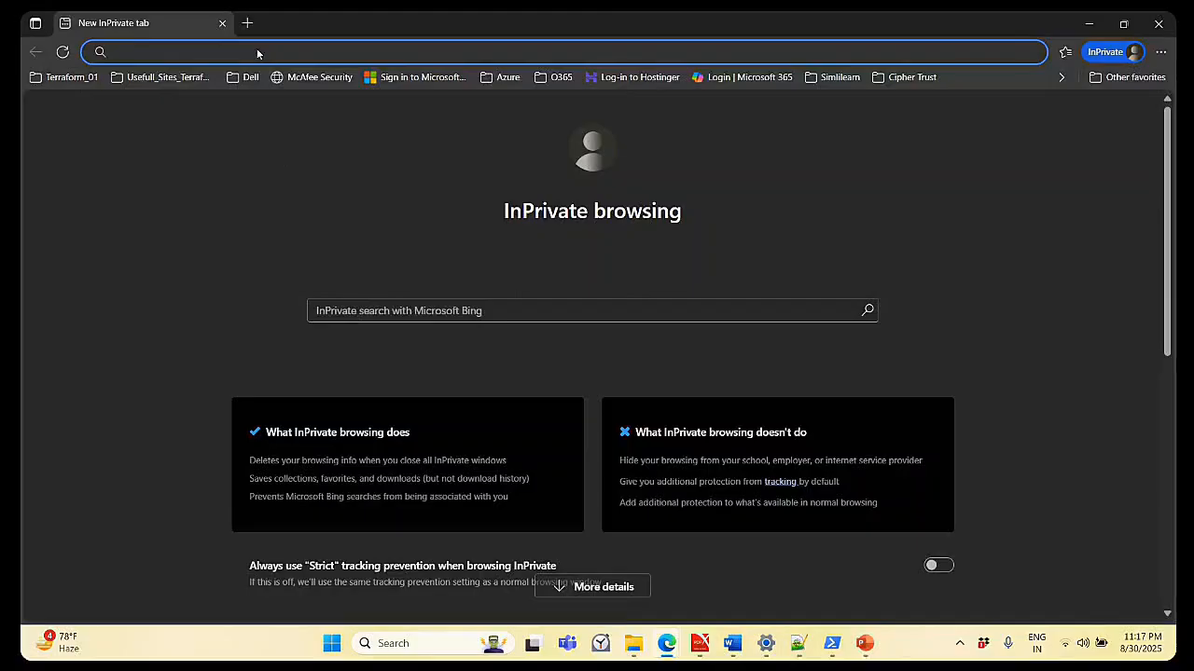
text(aws.amazon.com/console/)
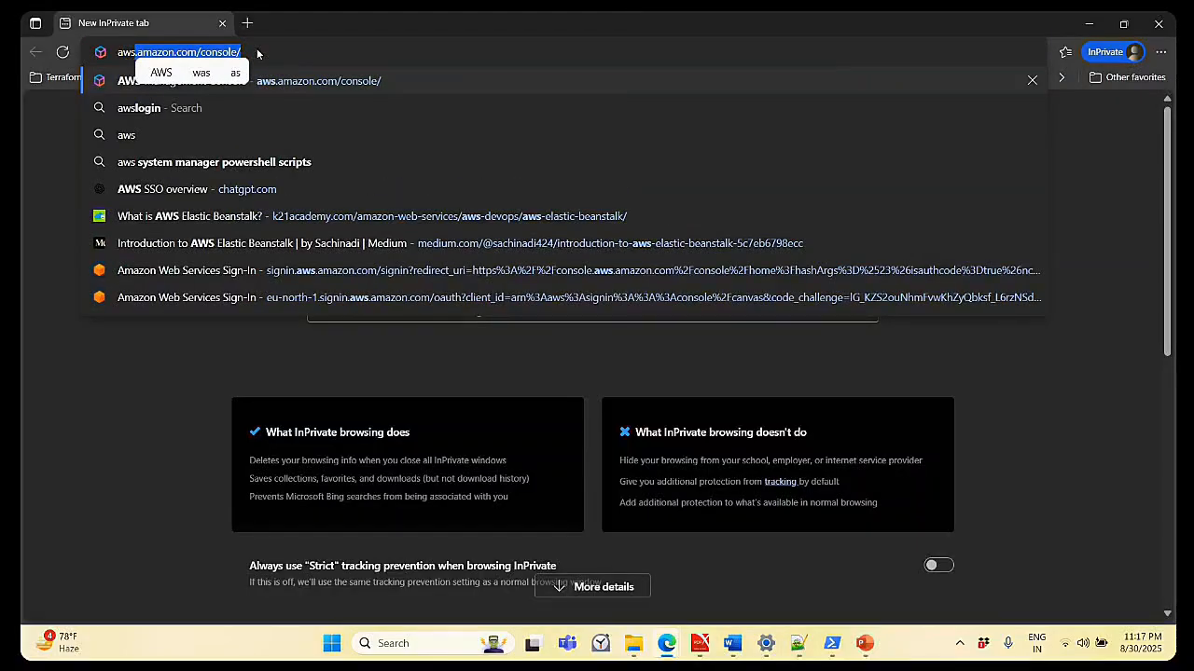
click(347, 80)
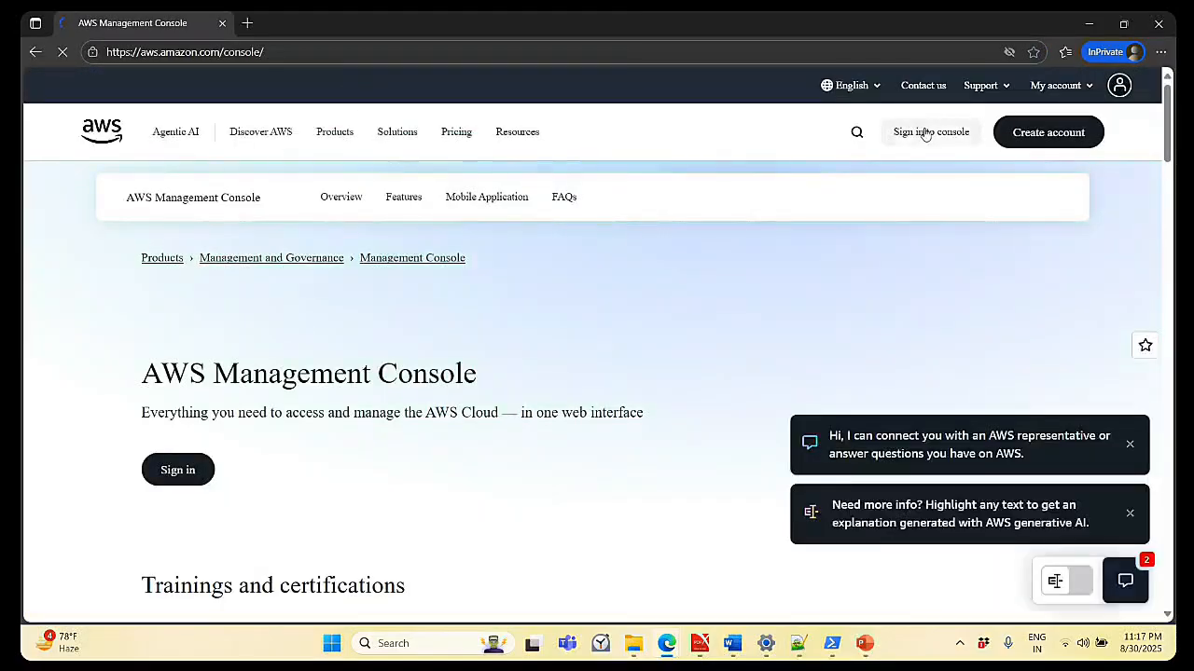
click(926, 132)
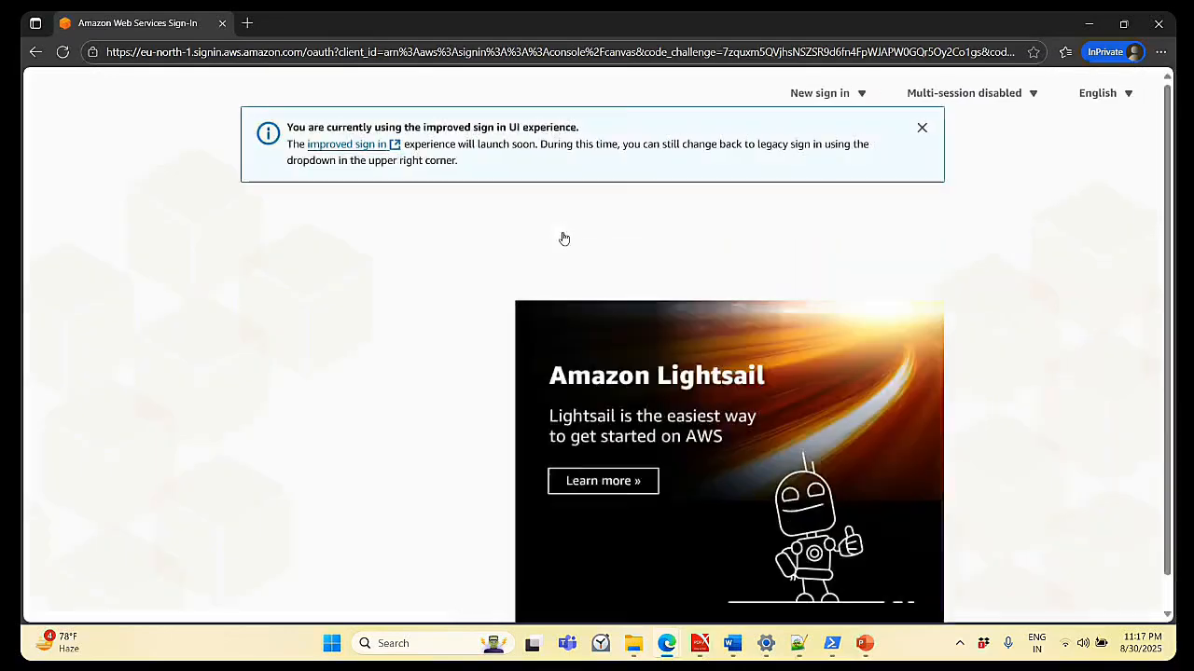
scroll(409, 356, down, 2)
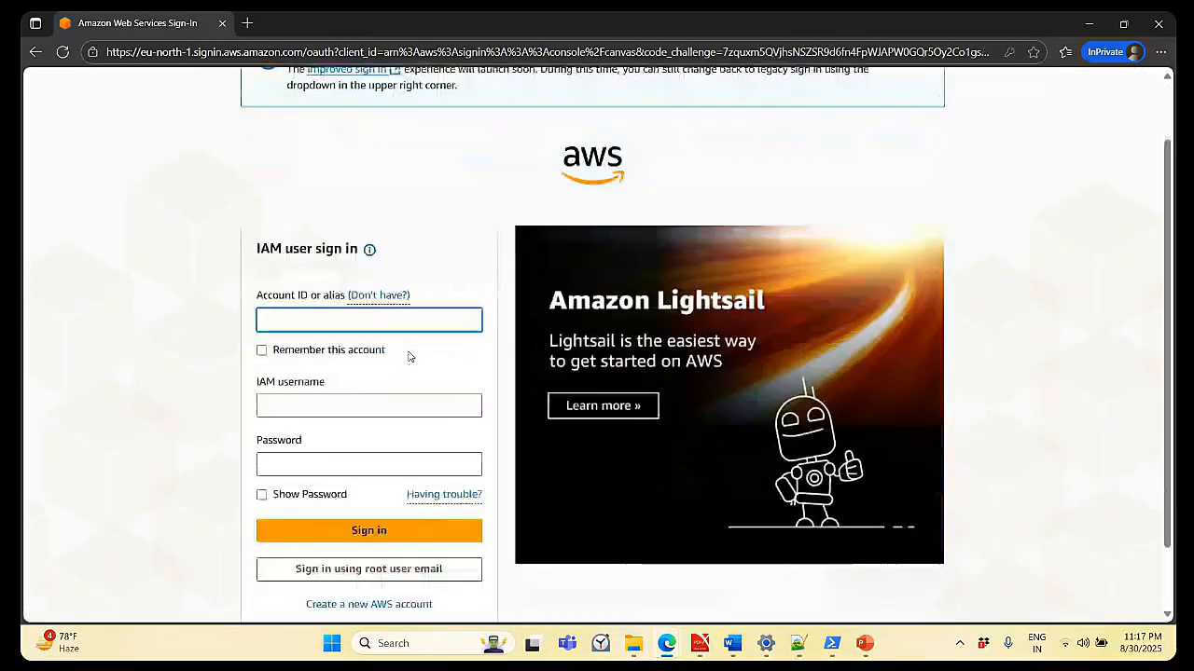
Clear the text mistakenly pasted as the IAM username and paste the account password into the password field
click(329, 326)
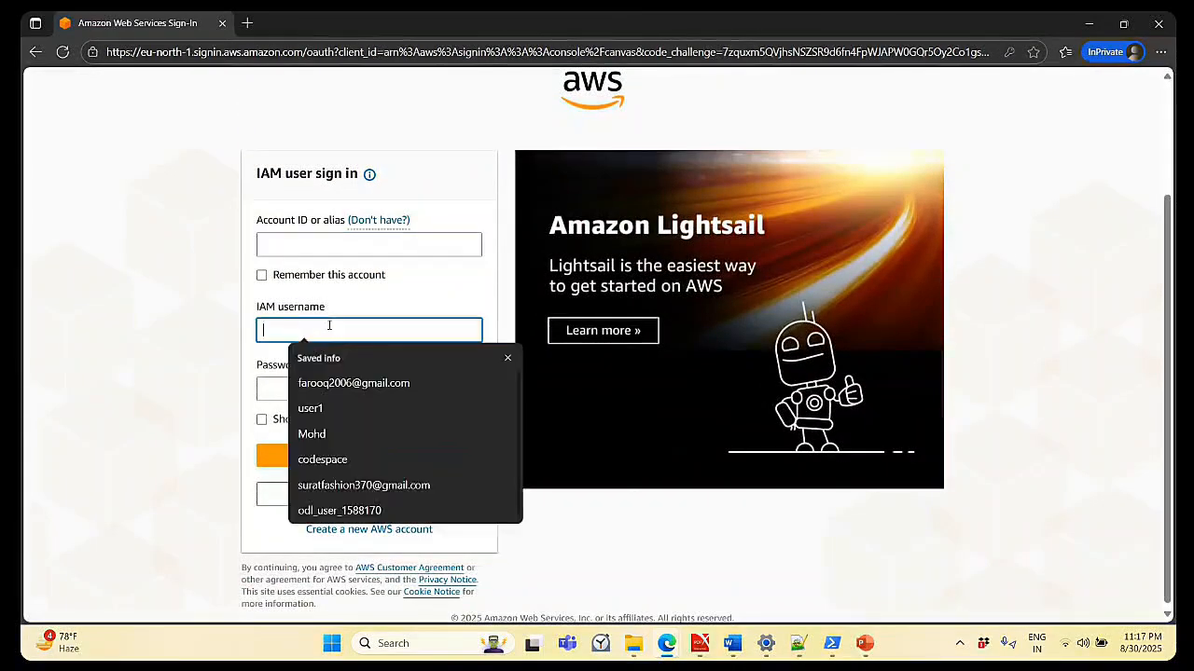
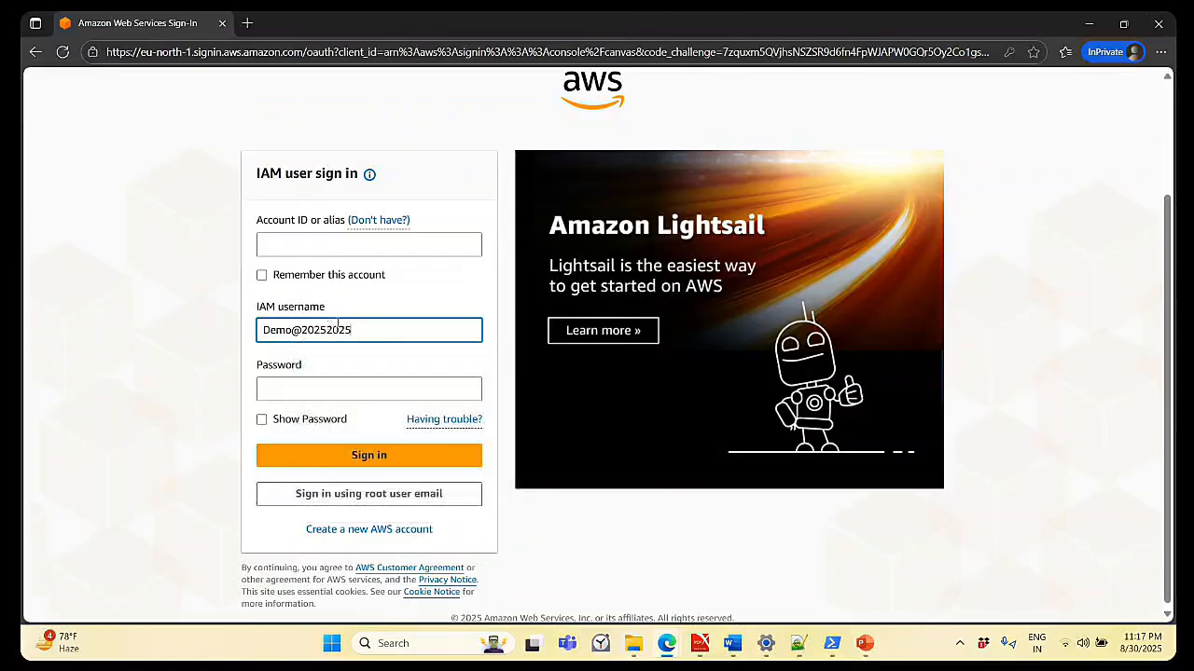
key(ctrl+a)
key(BackSpace)
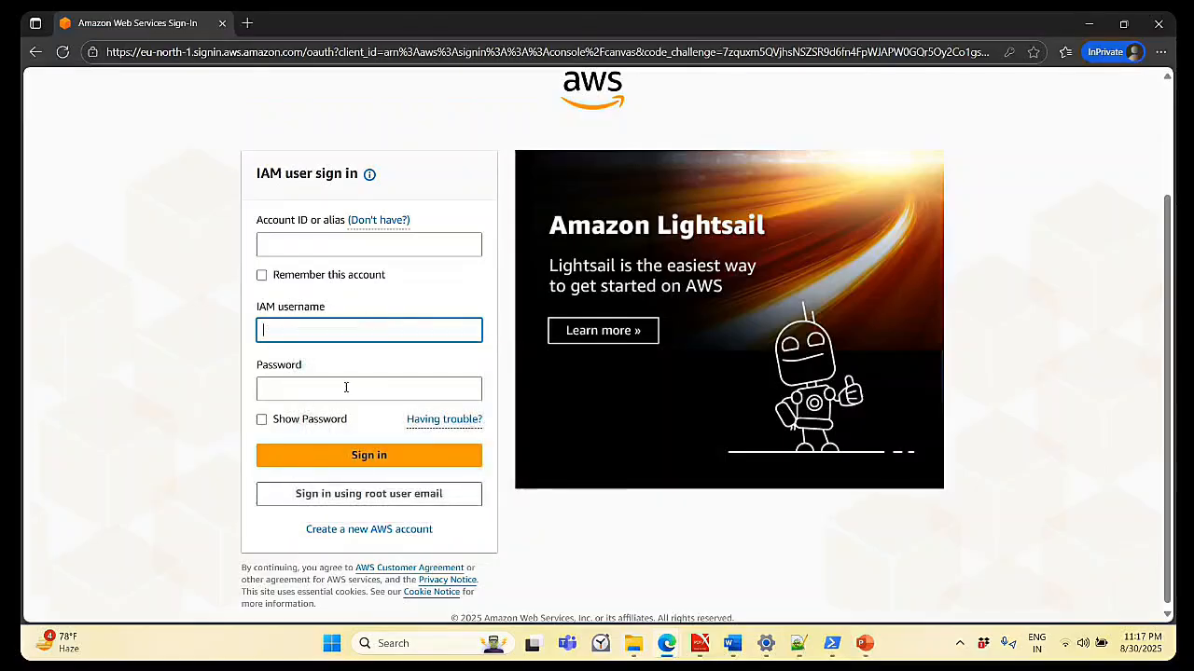
click(345, 387)
key(ctrl+v)
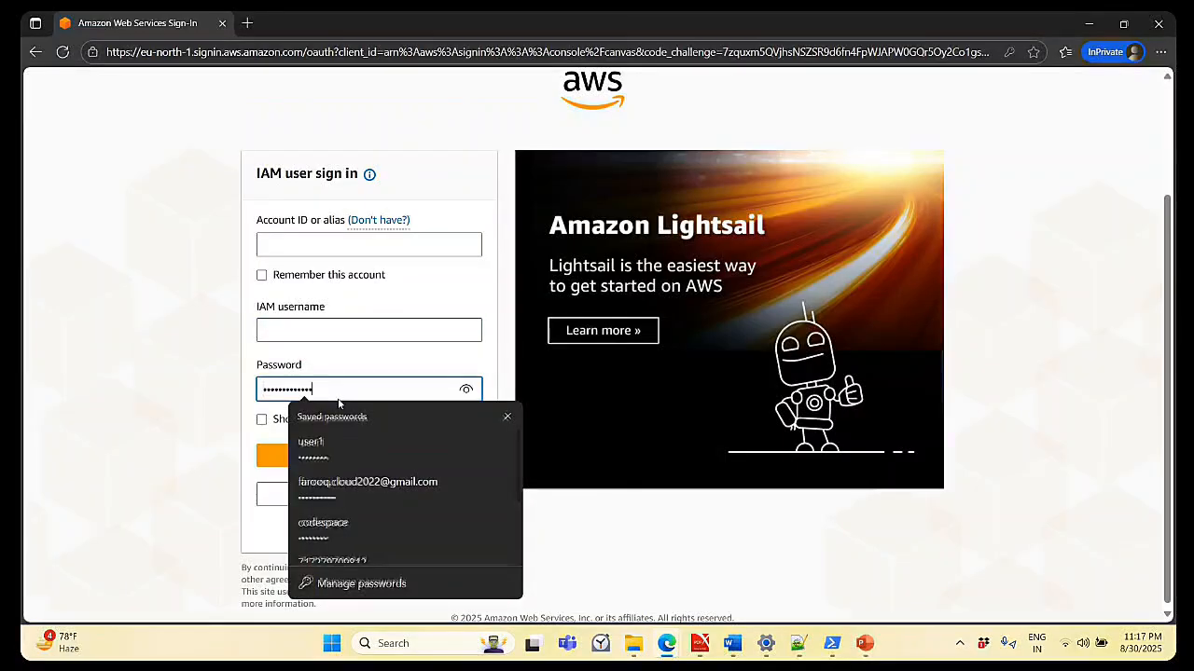
Enter the user's email address as the IAM username and try to sign in without an account ID
click(317, 330)
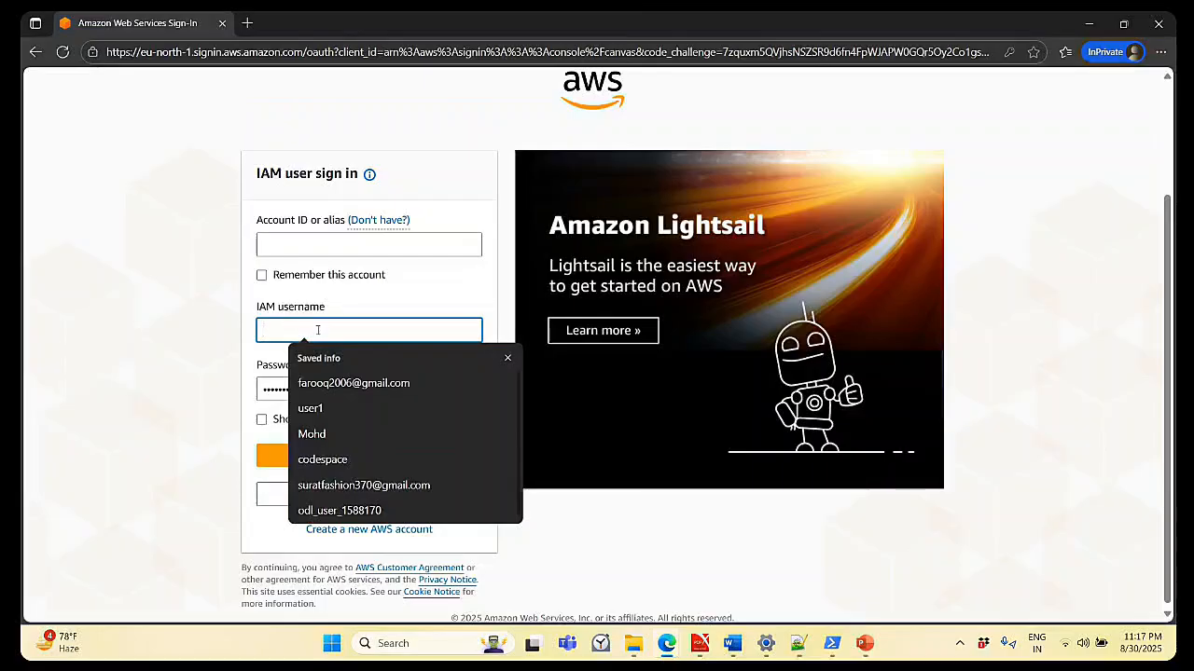
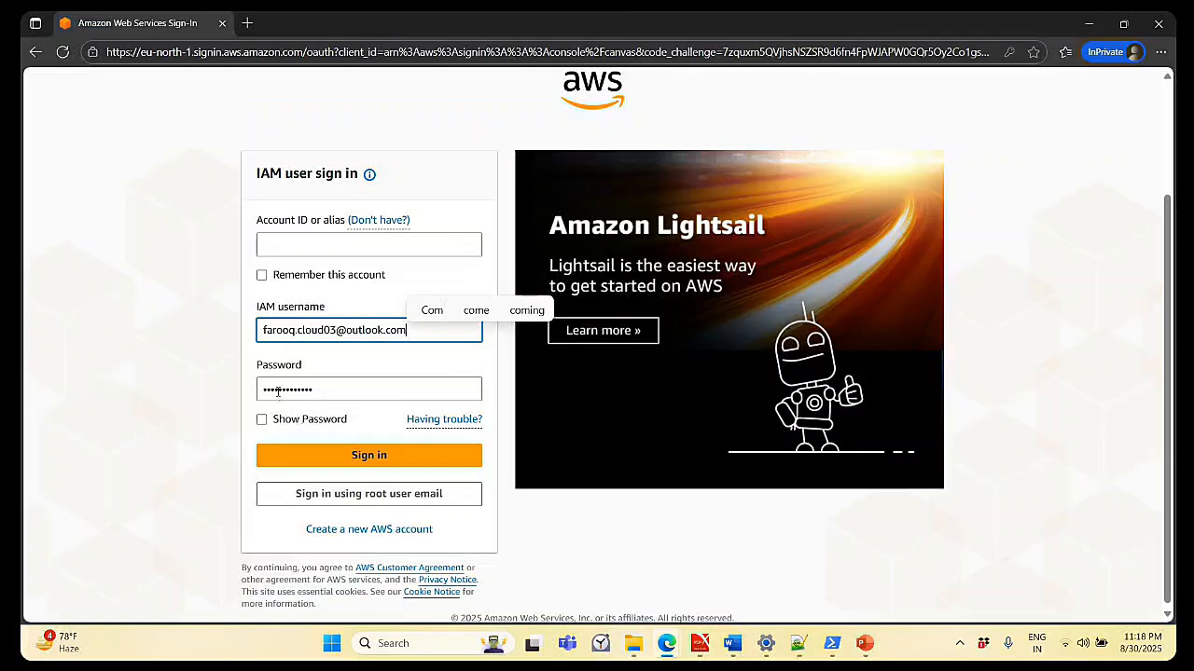
click(343, 463)
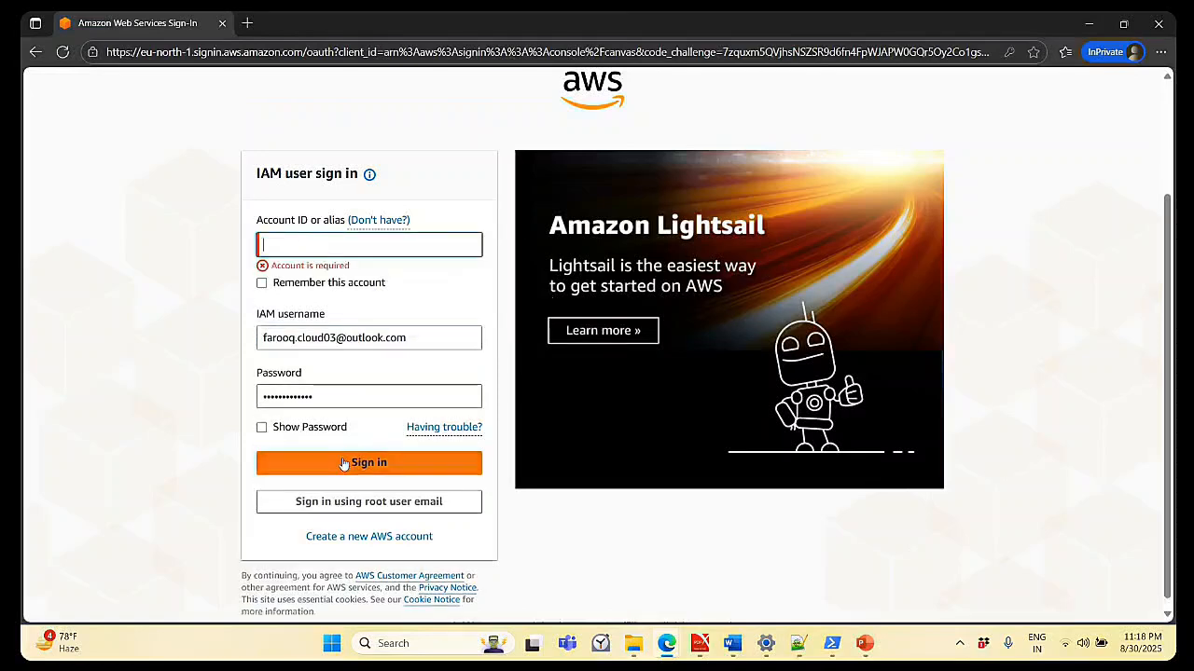
Return to IAM Identity Center in the regular browser window and leave the account assignment for the user's details page
click(1091, 25)
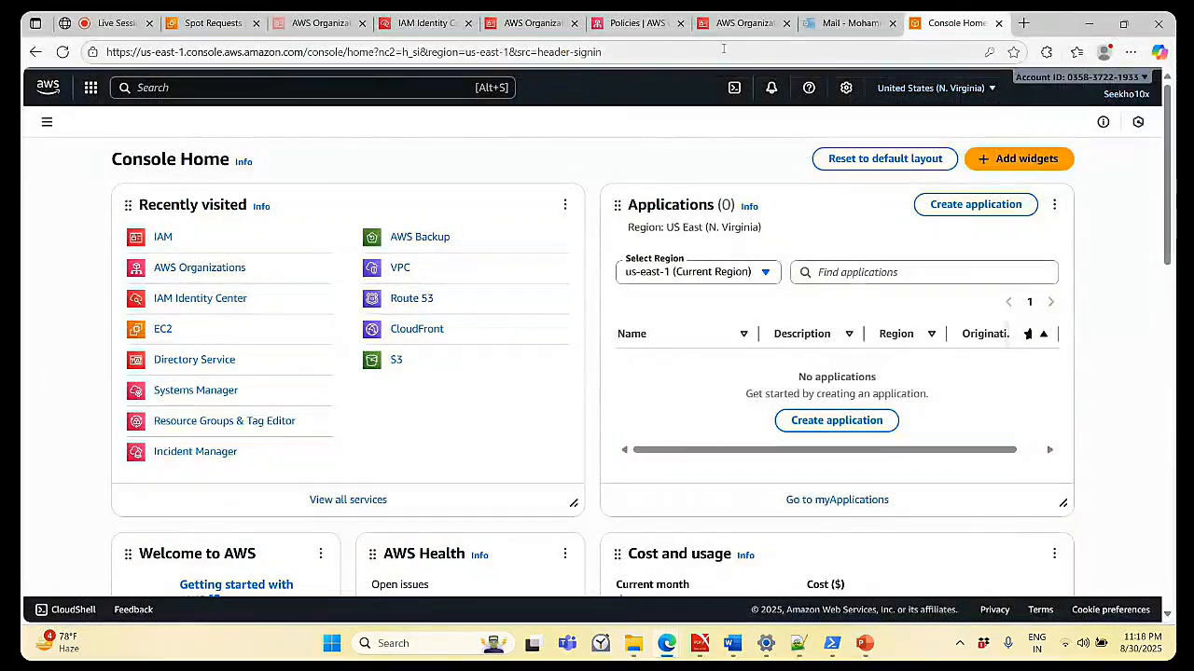
click(730, 24)
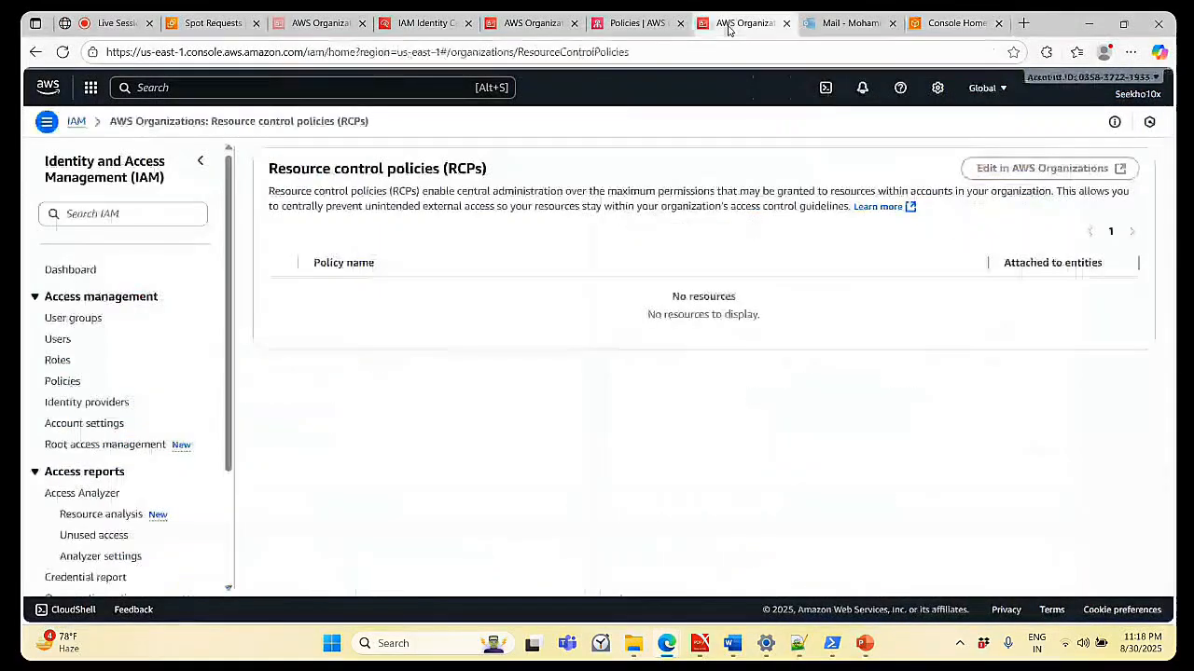
click(533, 24)
click(611, 22)
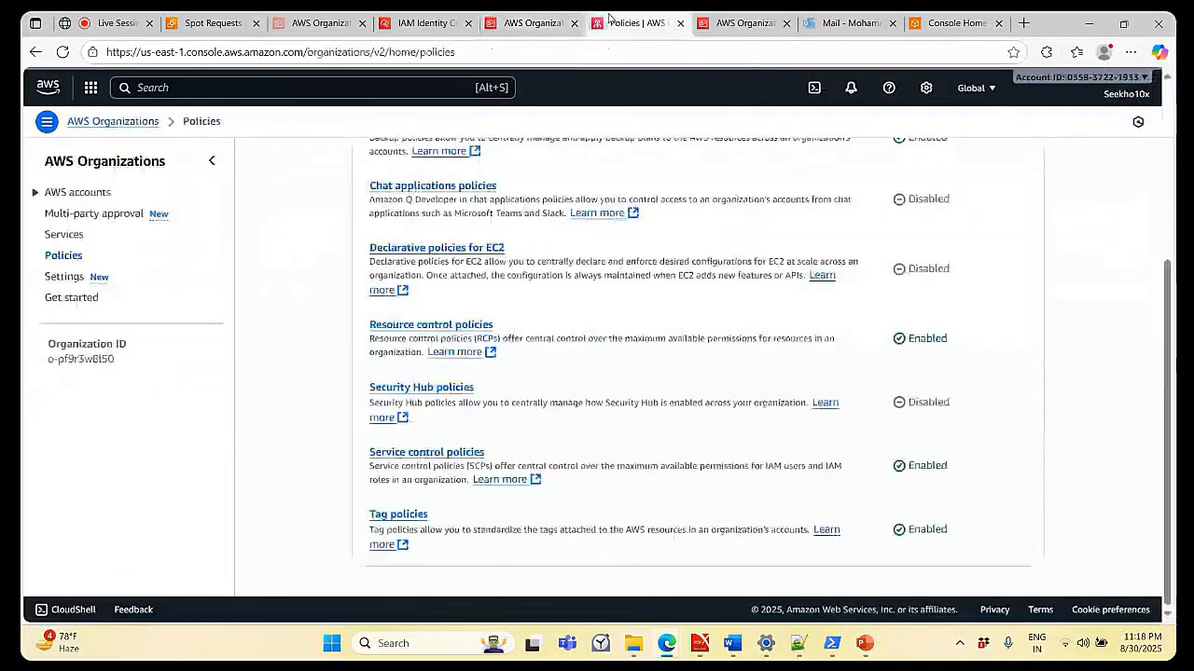
click(420, 23)
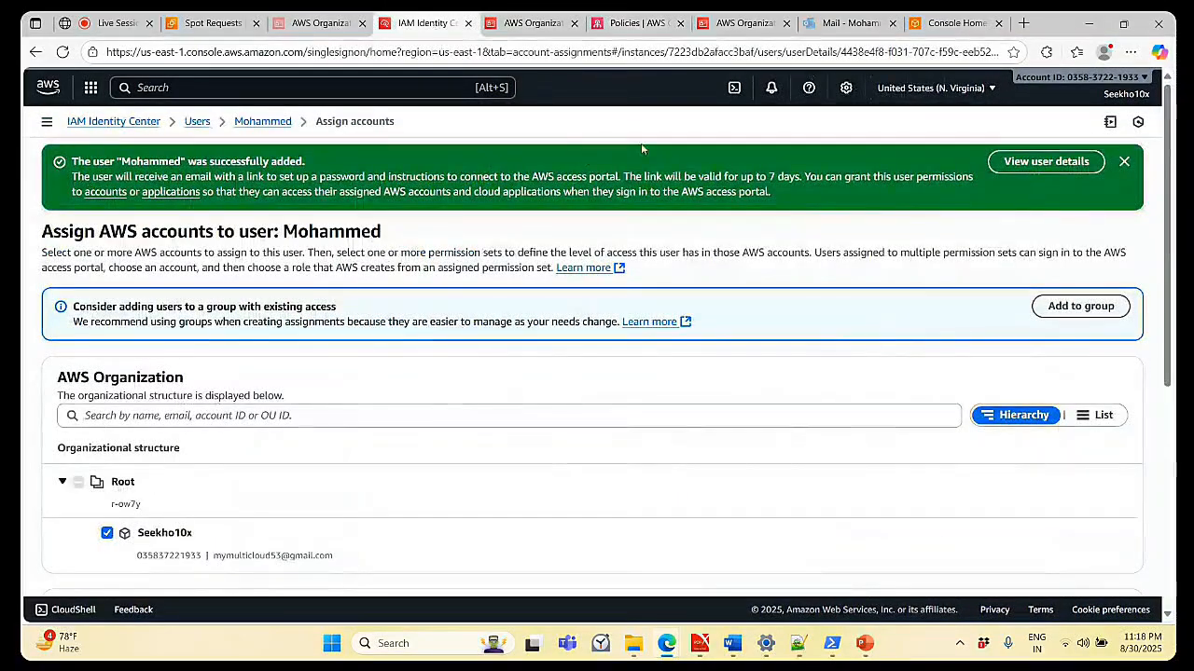
click(265, 125)
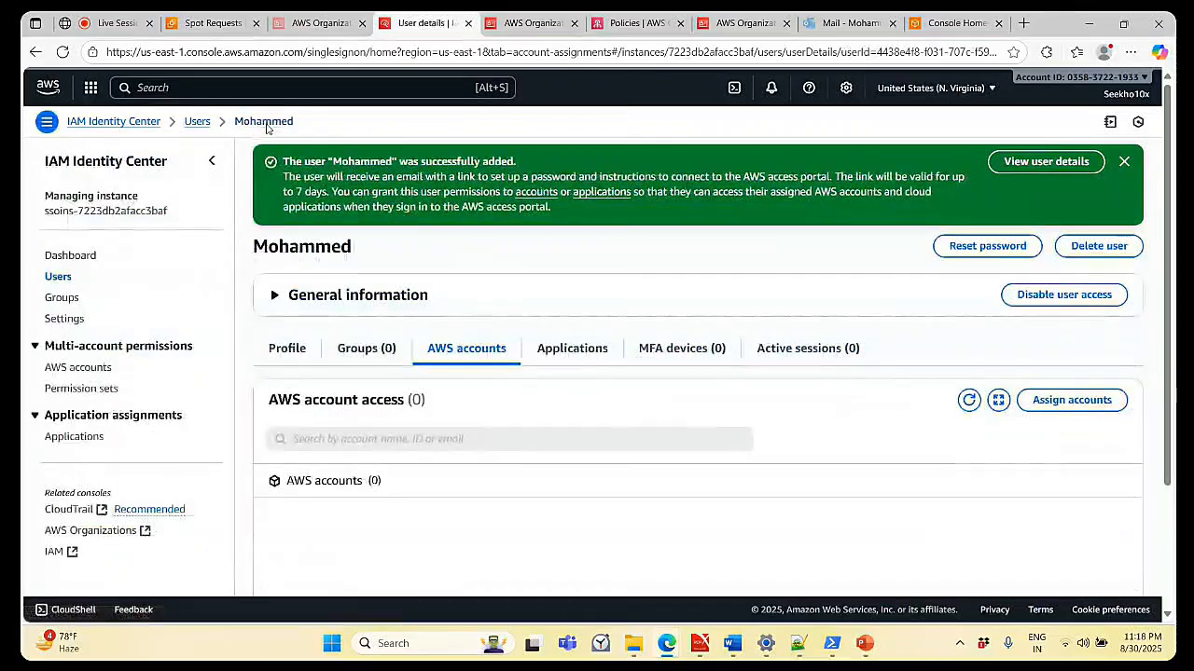
Copy the AWS account ID from the signed-in account's details and return to the InPrivate sign-in form
click(1126, 94)
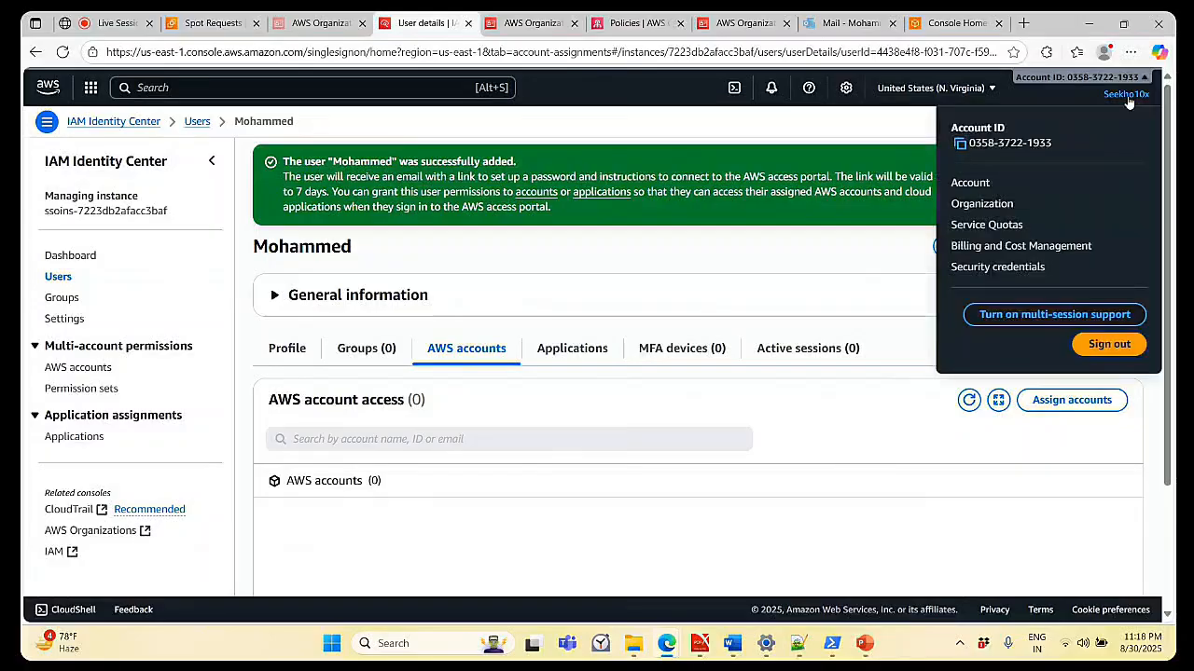
click(962, 146)
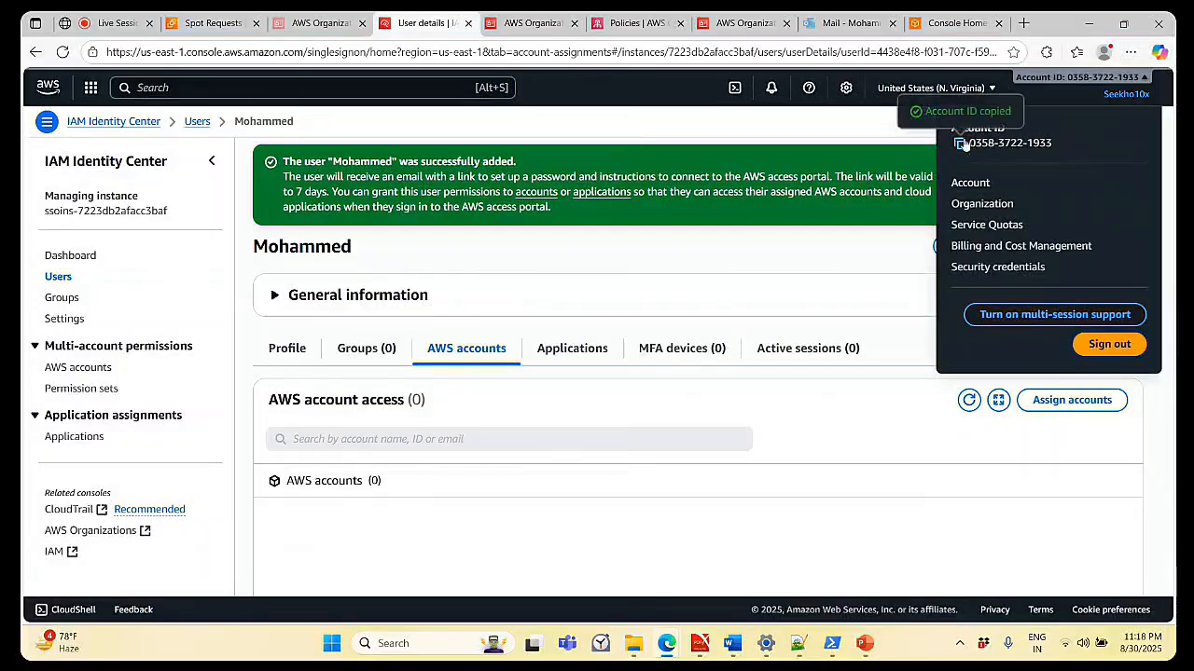
mouse_move(676, 648)
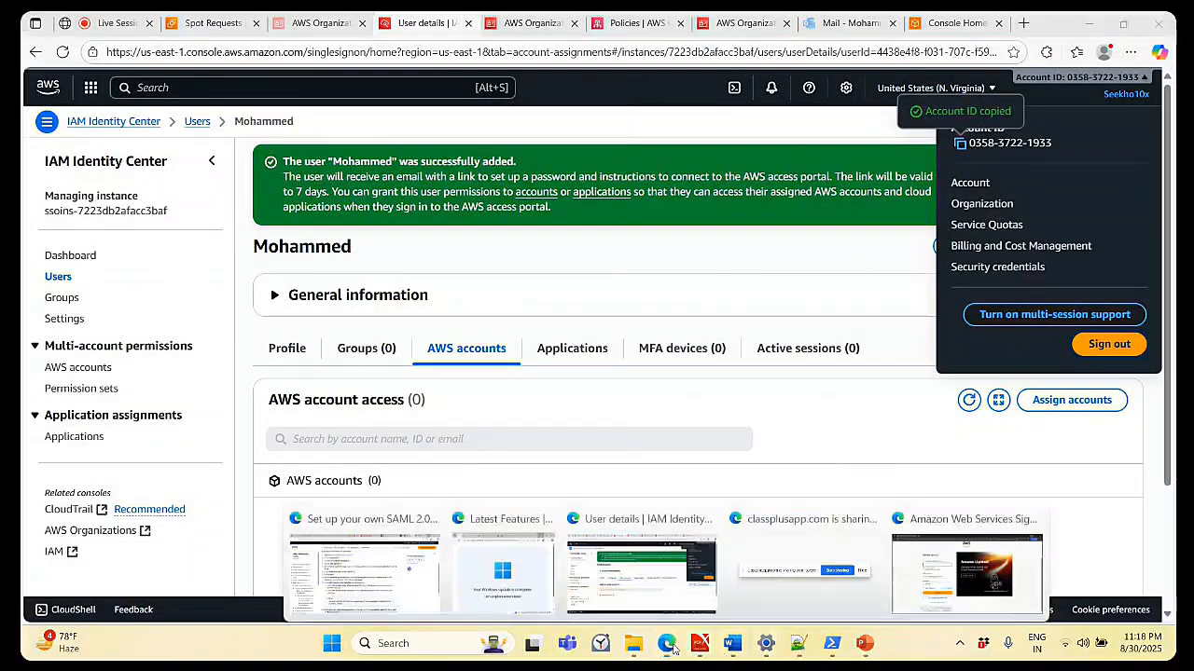
click(996, 567)
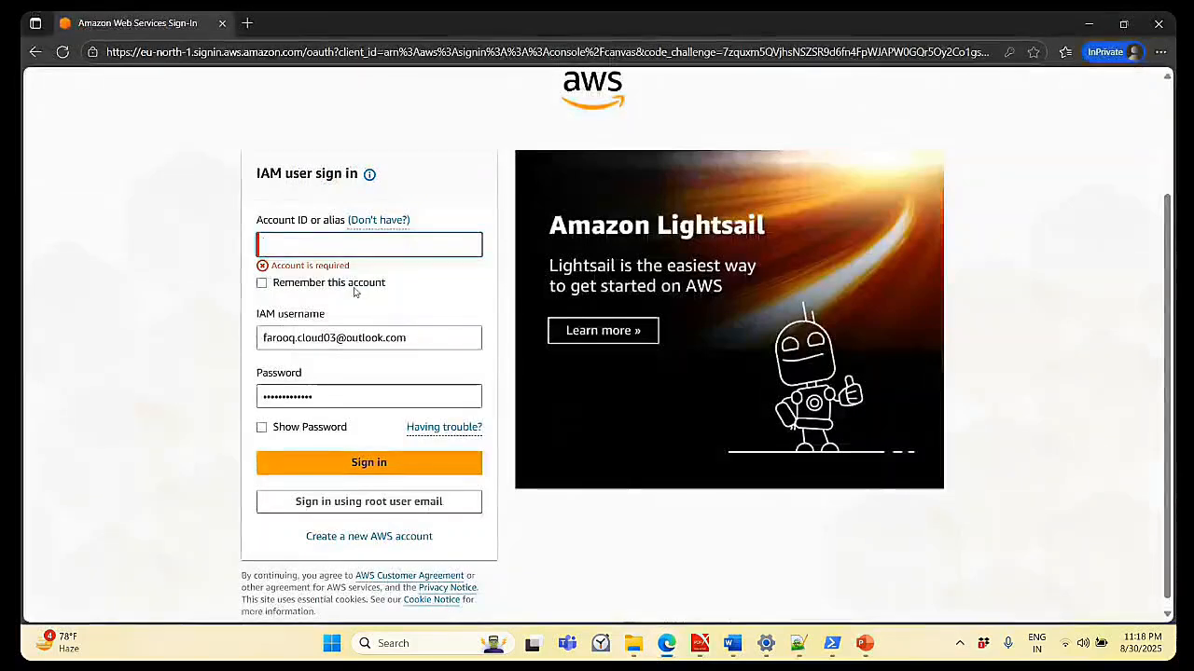
Paste the copied AWS account ID into the IAM user sign-in form and try to sign in
click(329, 249)
key(ctrl+v)
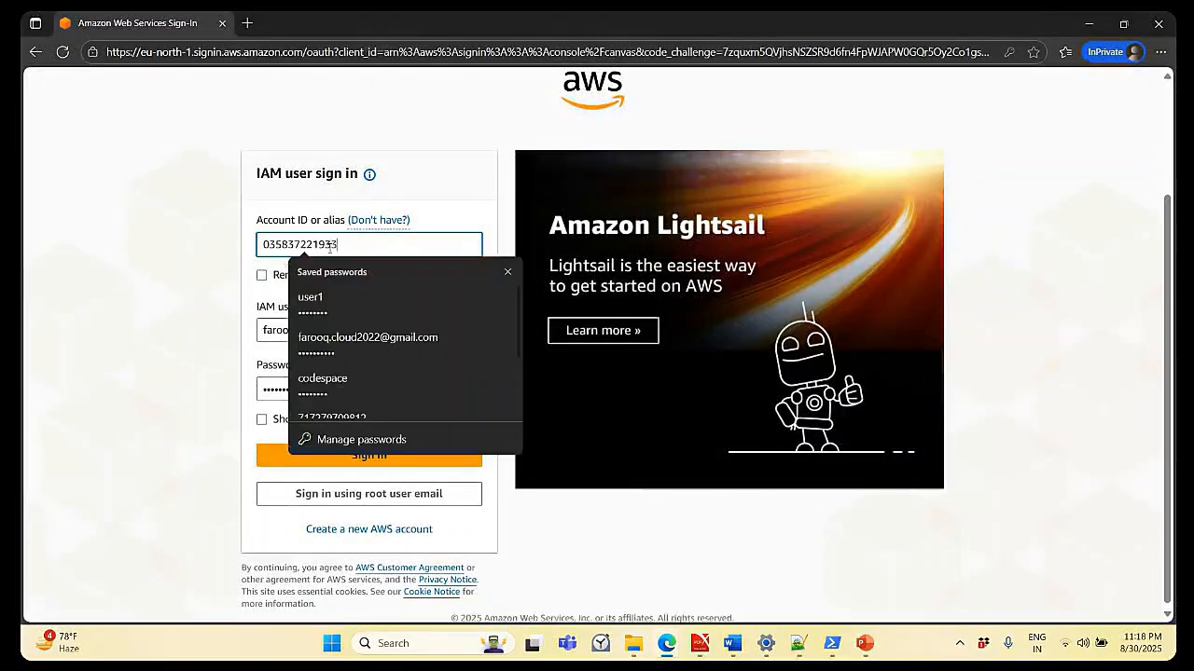
click(363, 462)
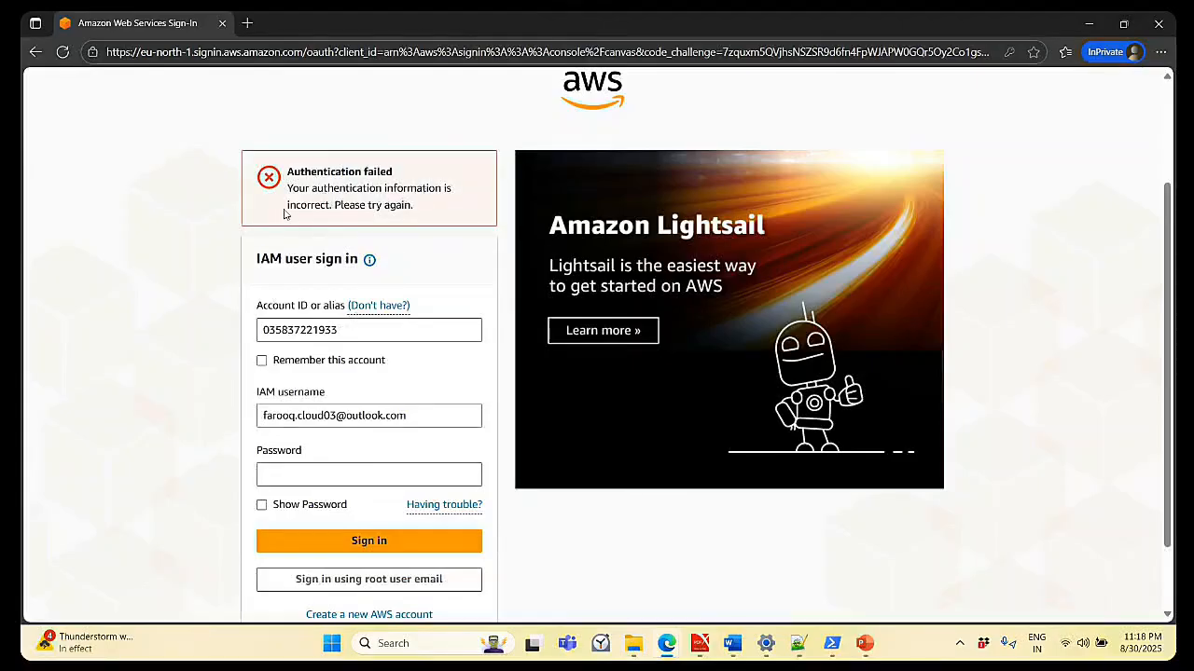
Re-enter the account password, check it in plain text, and try to sign in again
click(324, 477)
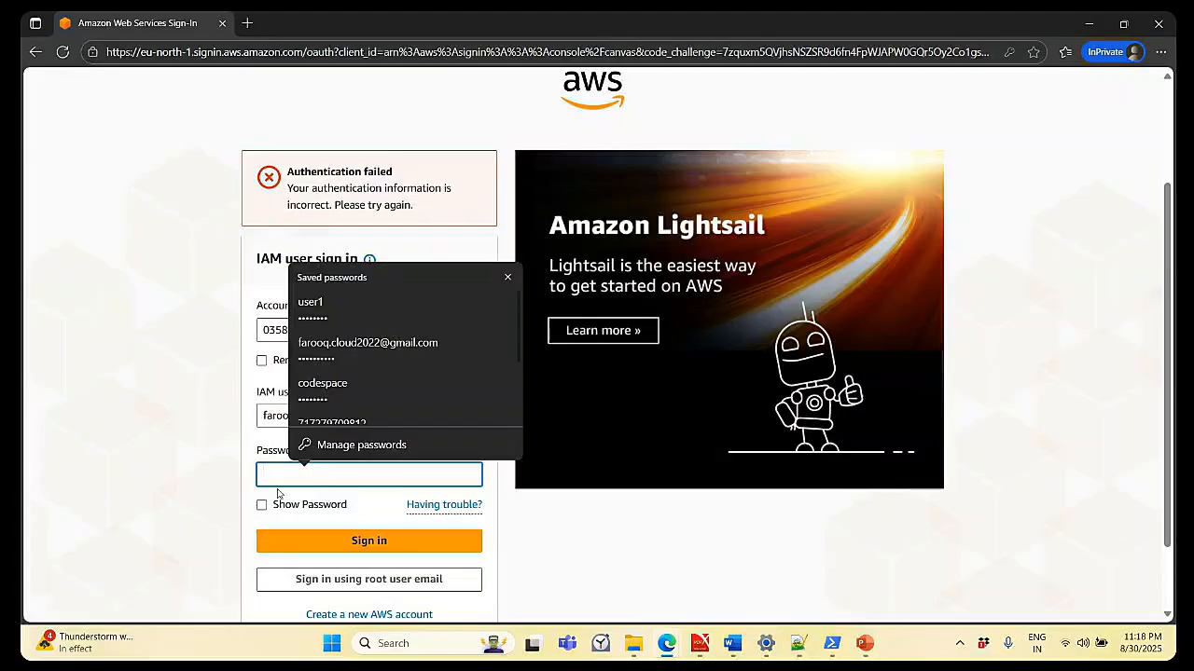
text(•••••)
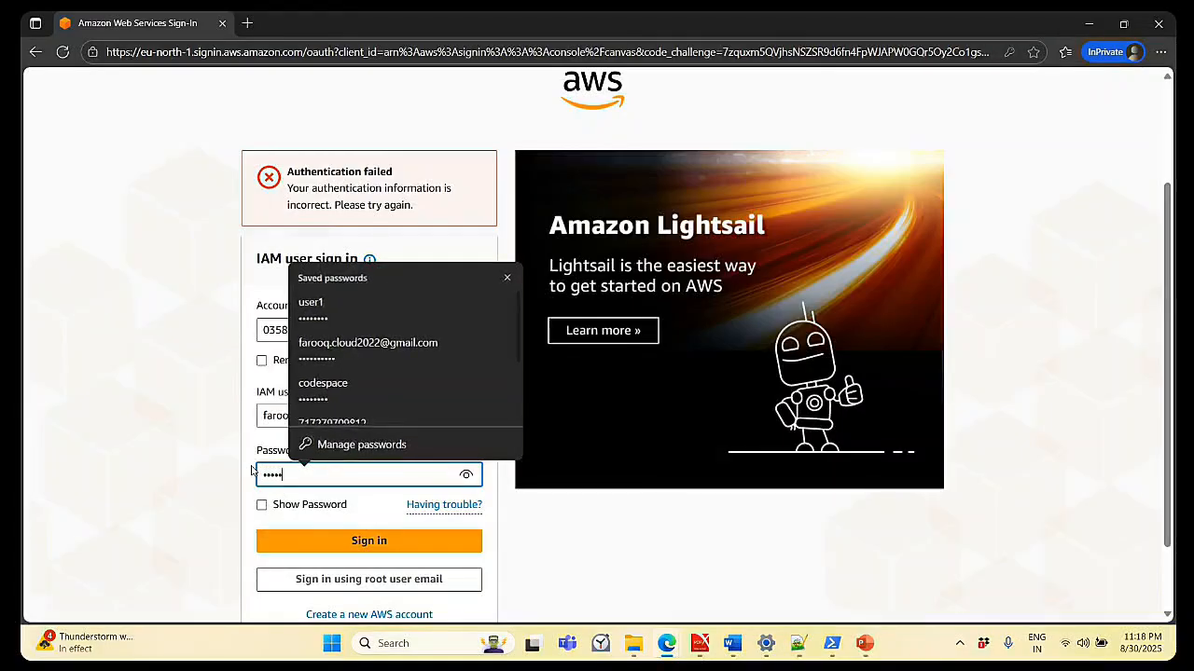
text(•••••••)
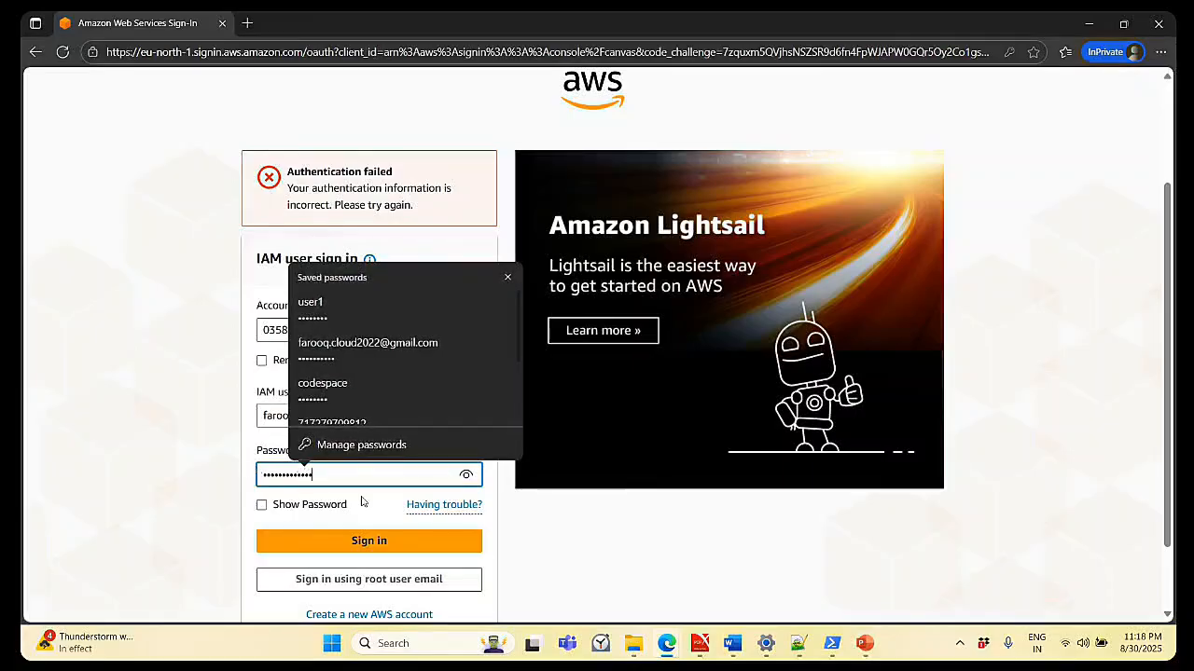
click(567, 525)
click(262, 506)
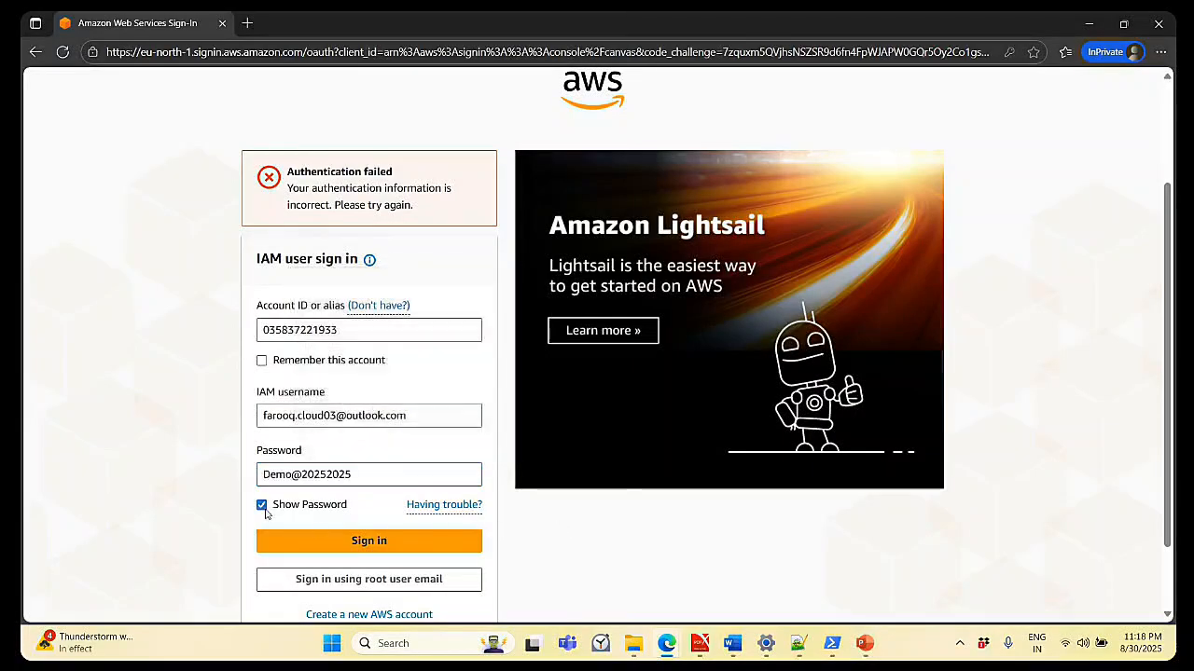
click(262, 506)
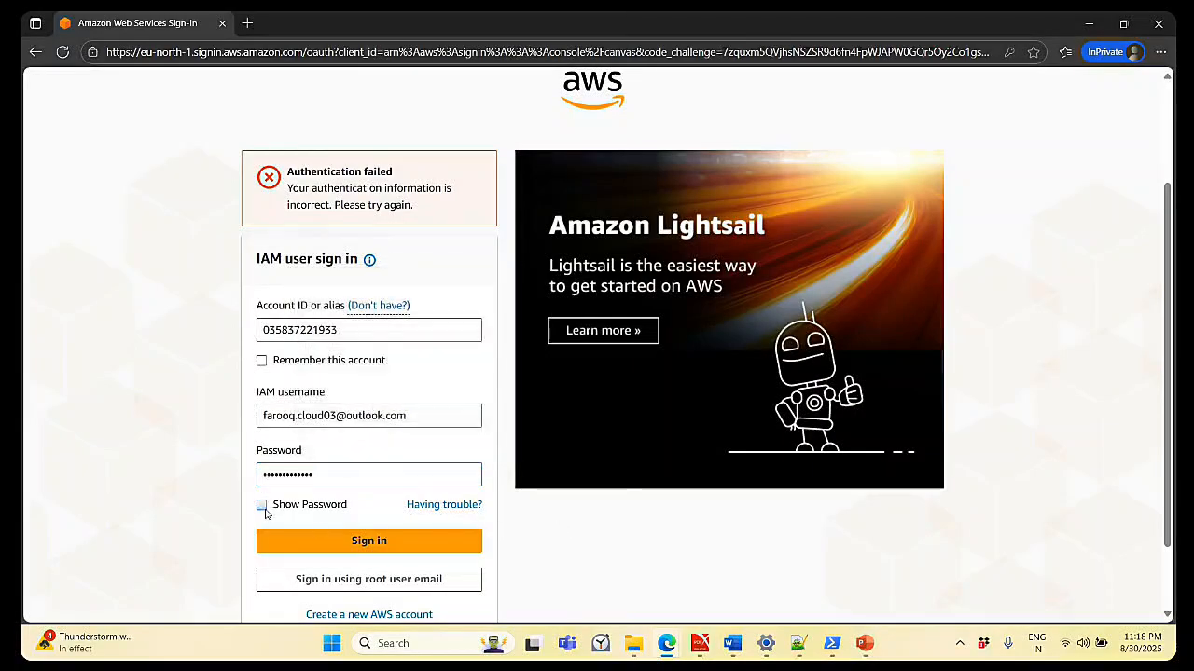
click(315, 552)
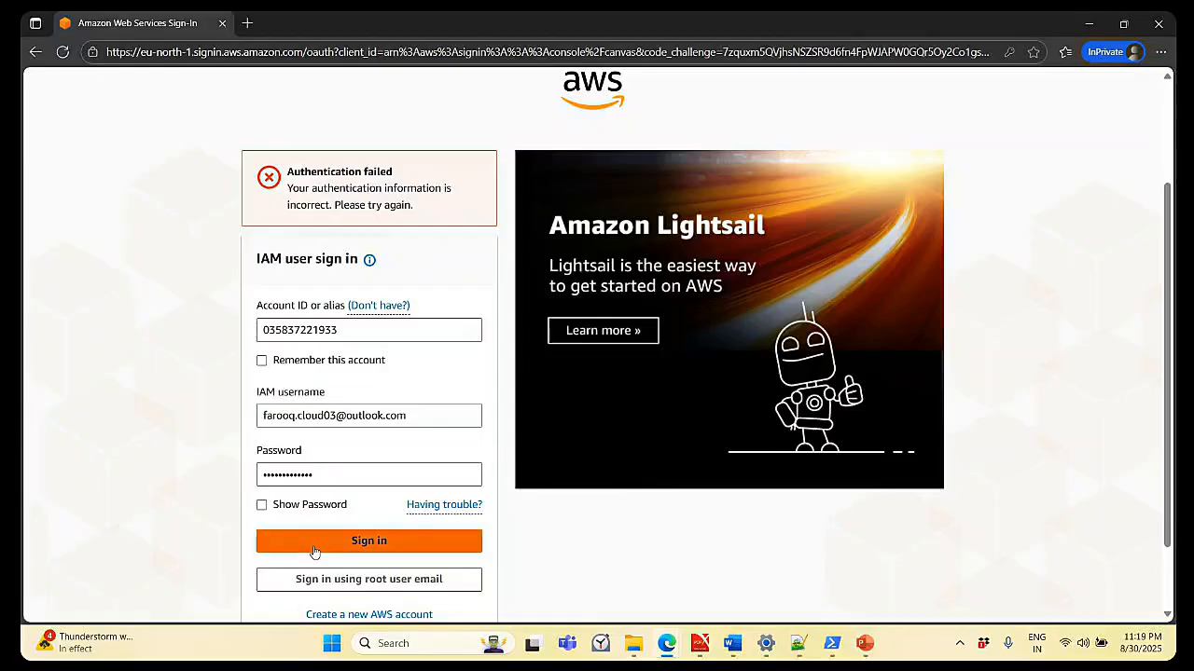
click(317, 550)
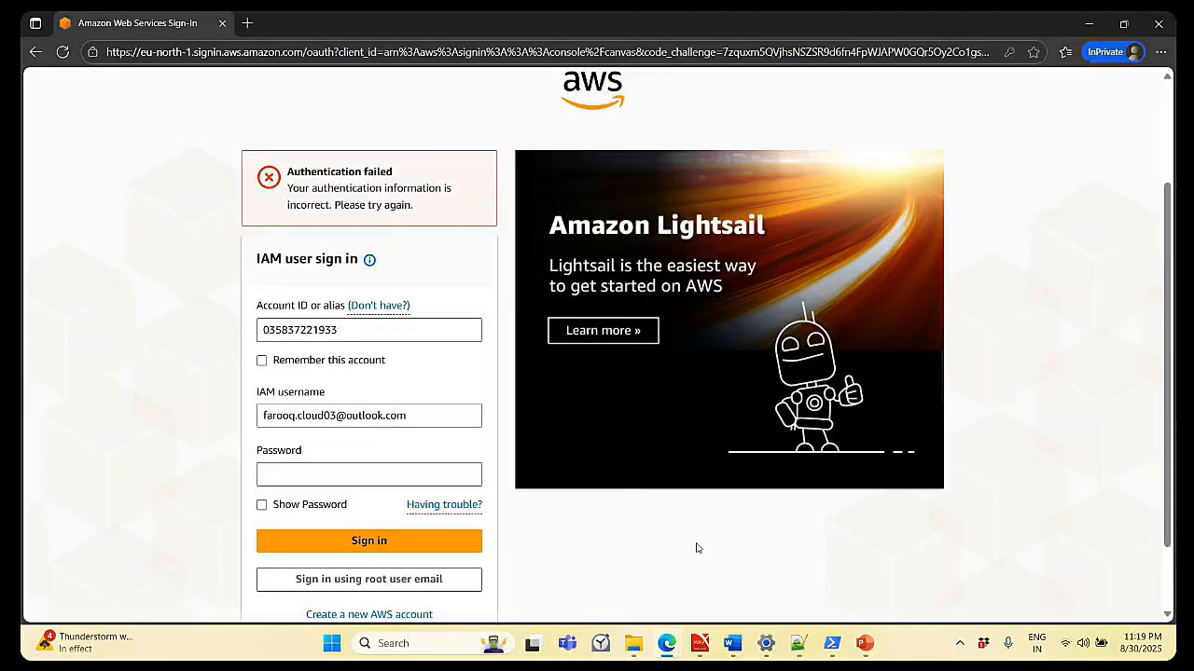
Copy the username from the user's profile details in IAM Identity Center in the regular browser window
click(461, 421)
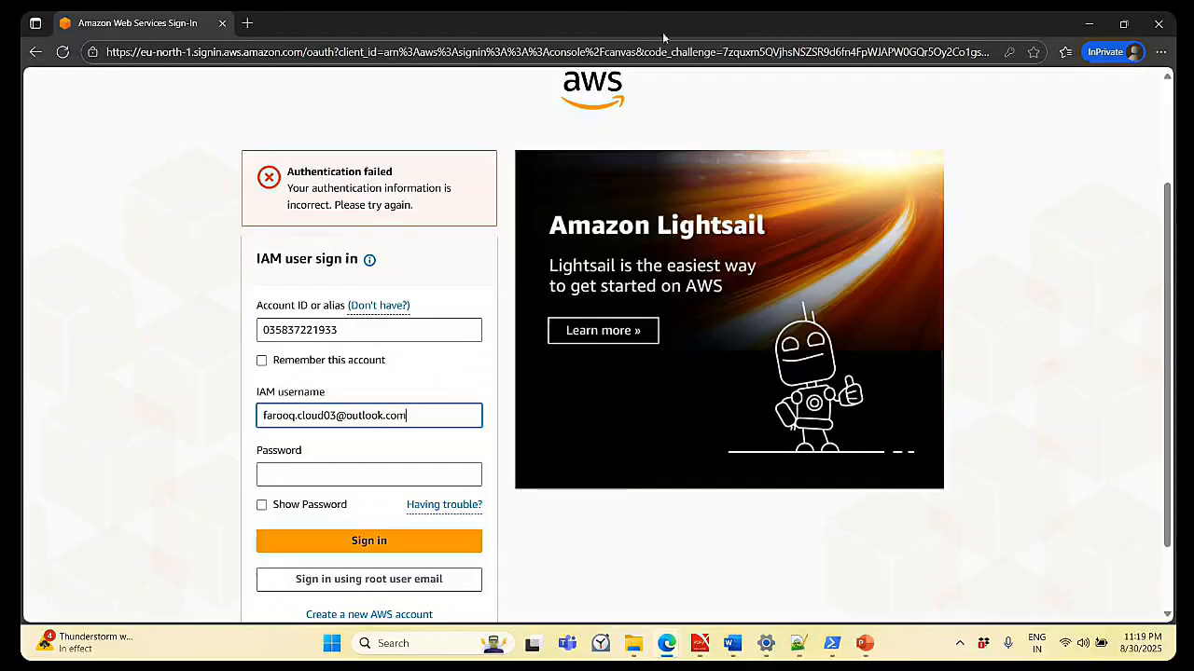
click(1089, 23)
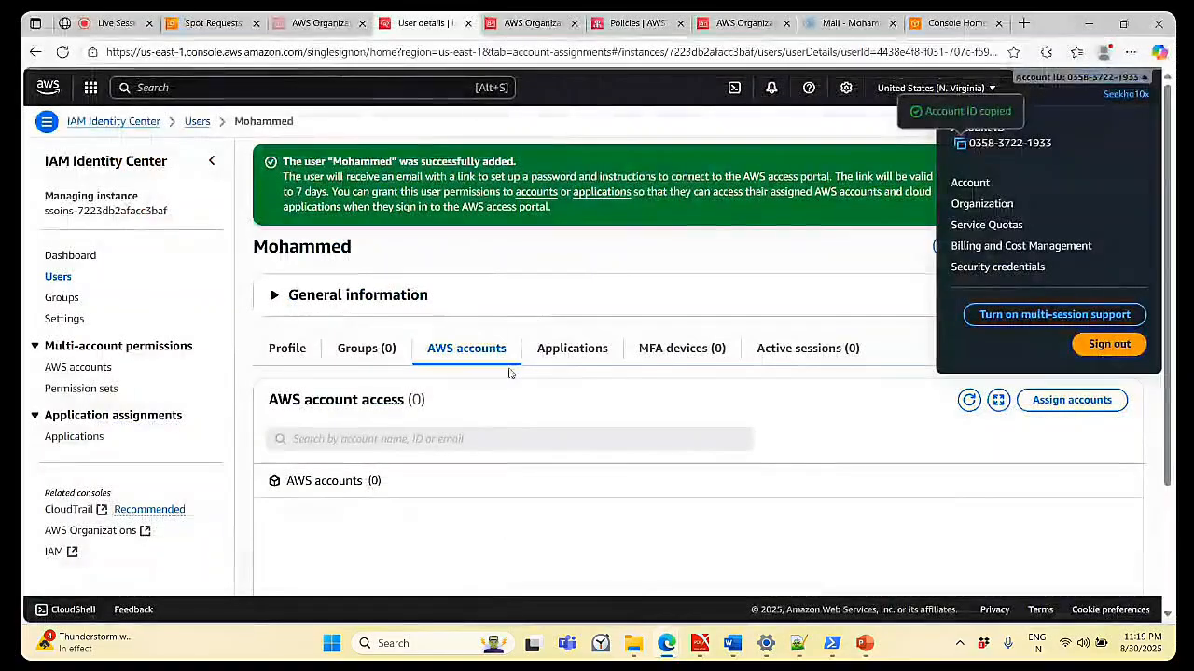
click(347, 353)
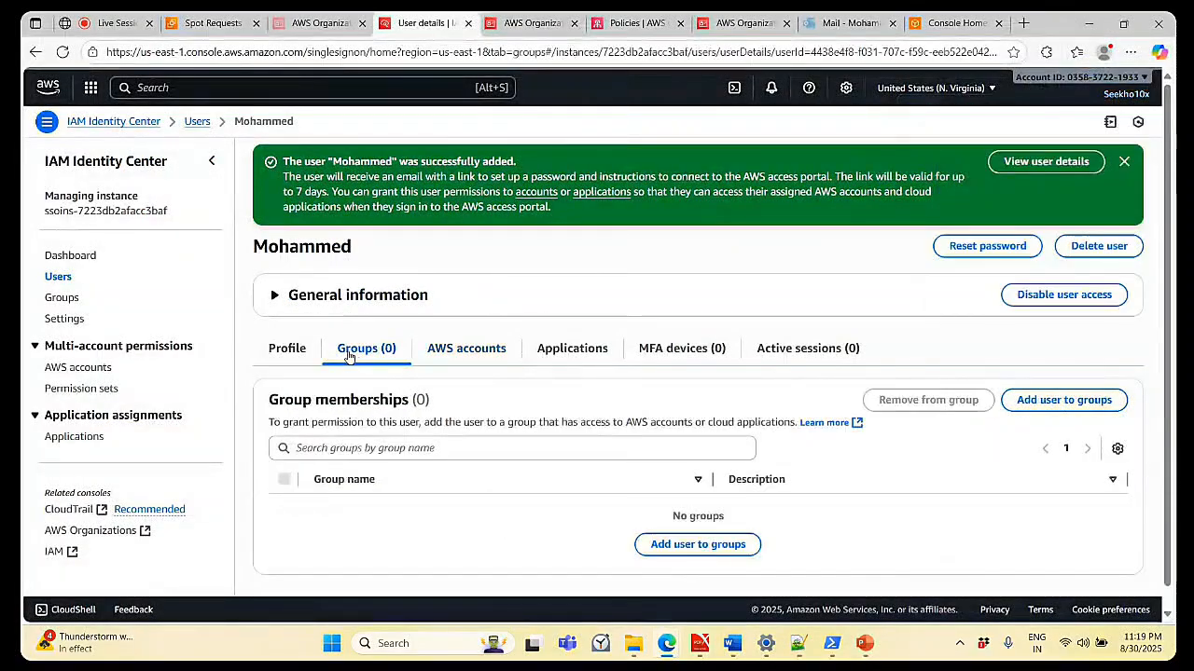
click(301, 348)
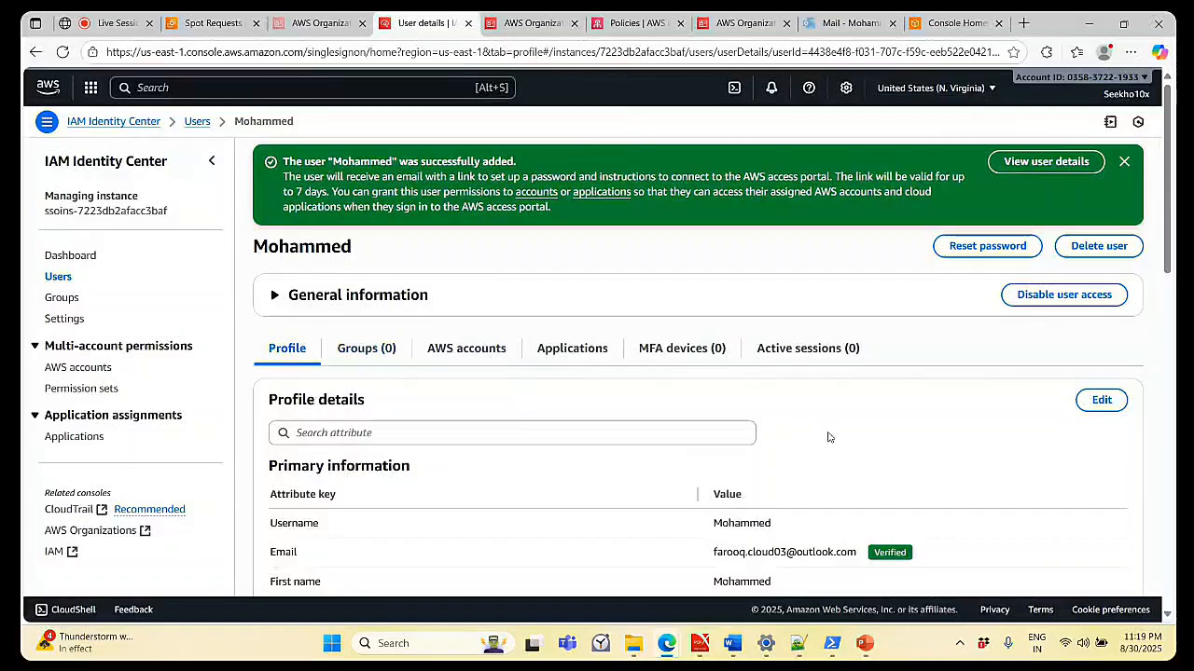
scroll(828, 437, down, 1)
scroll(830, 439, down, 1)
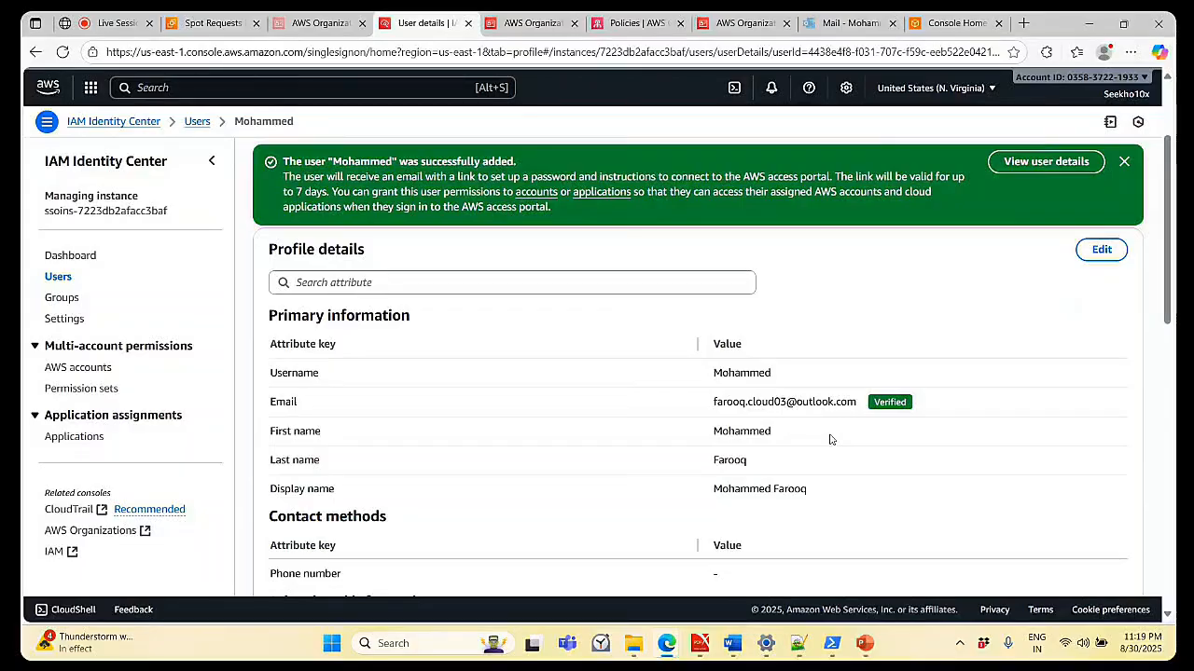
double_click(751, 373)
key(ctrl+c)
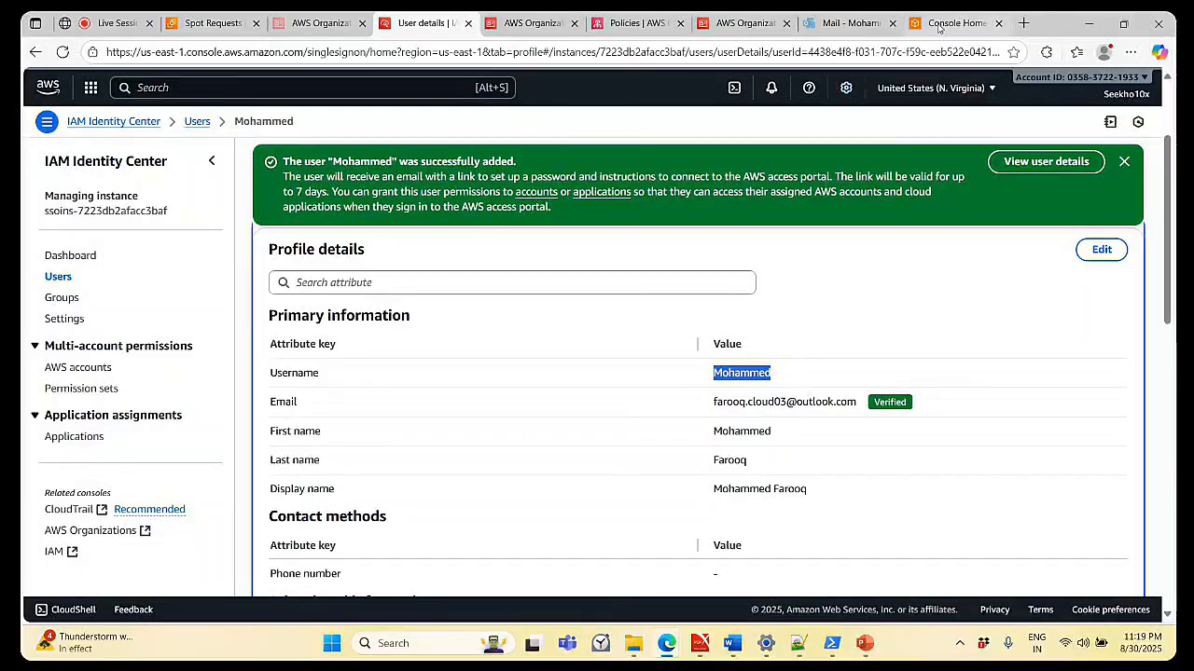
Return to the InPrivate sign-in form and replace the email address in the IAM username field with the copied username
mouse_move(666, 644)
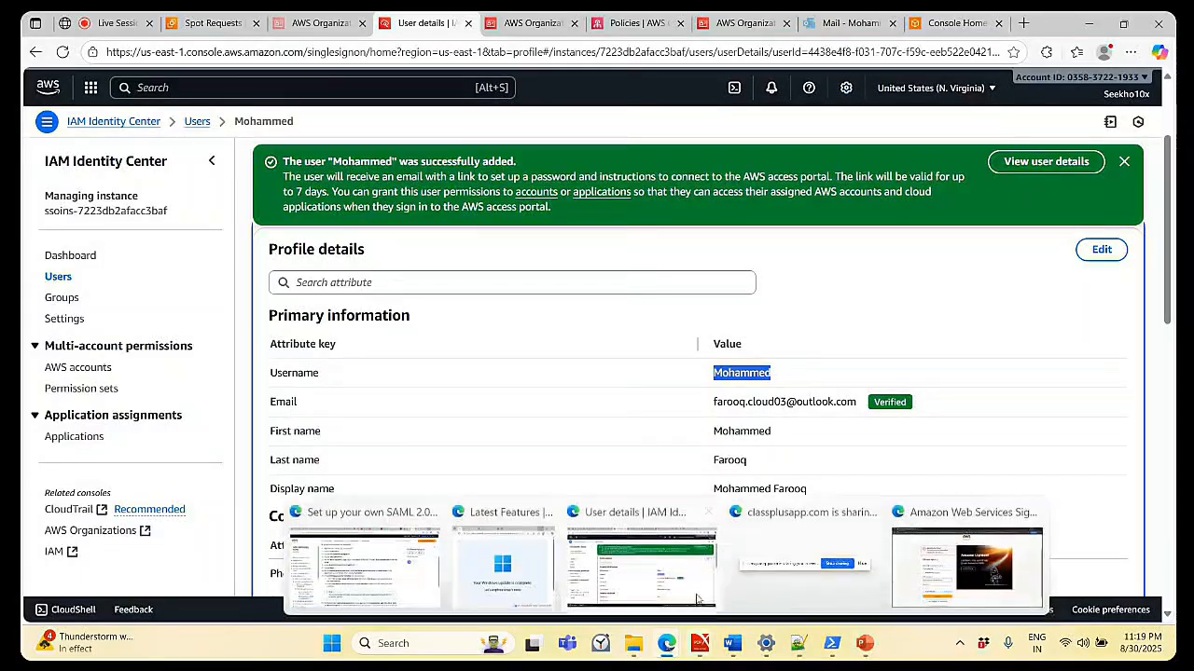
click(967, 567)
triple_click(363, 415)
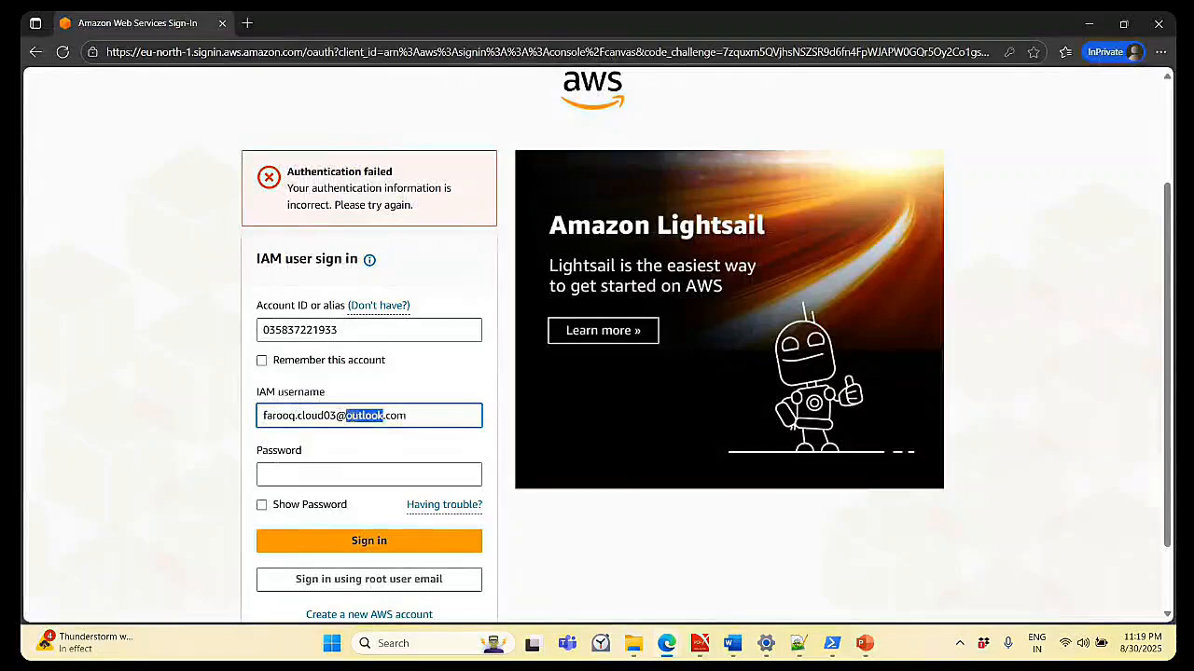
key(ctrl+v)
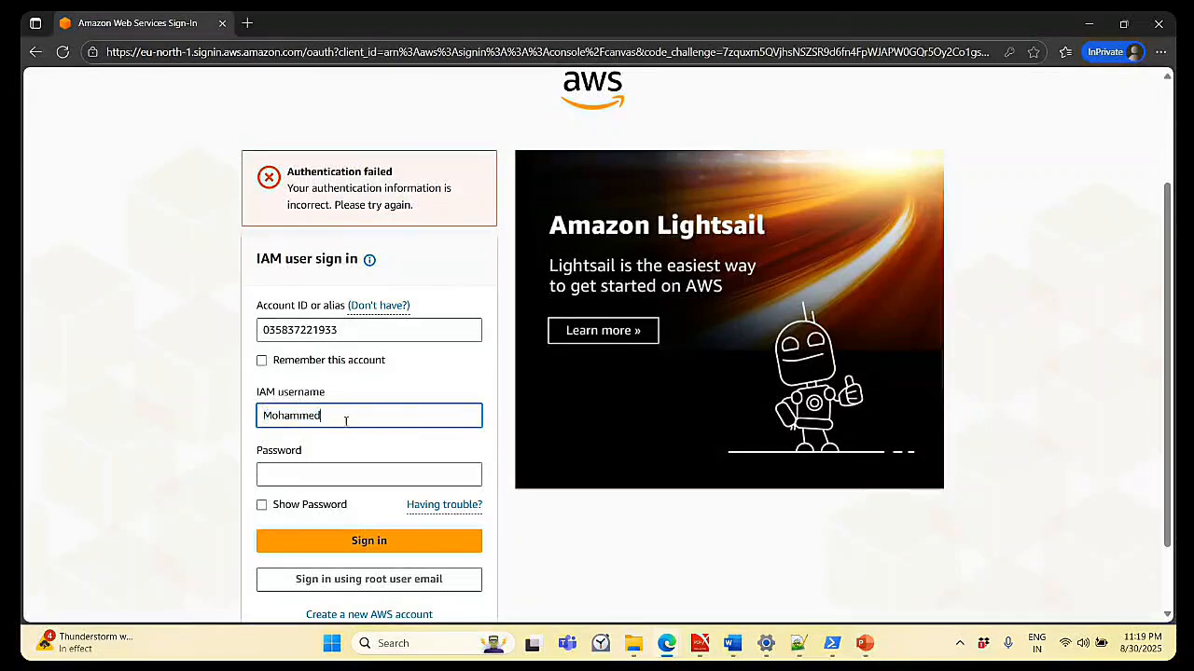
Enter the account password and try to sign in with the copied username
click(304, 476)
text(•)
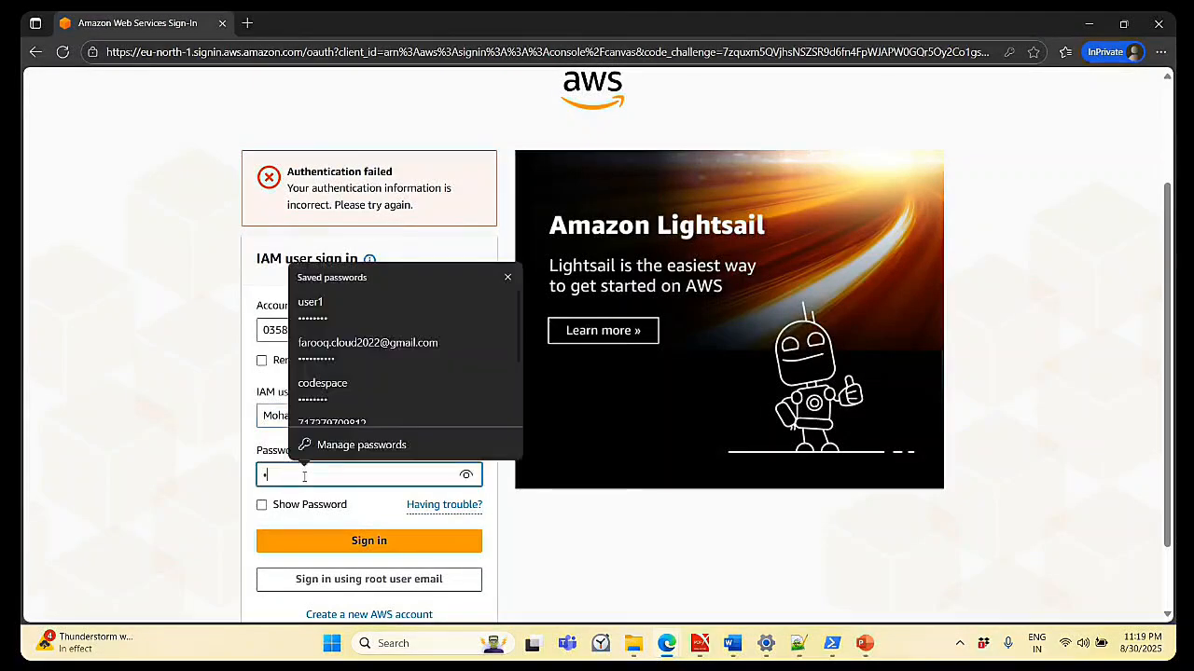
text(••••••••)
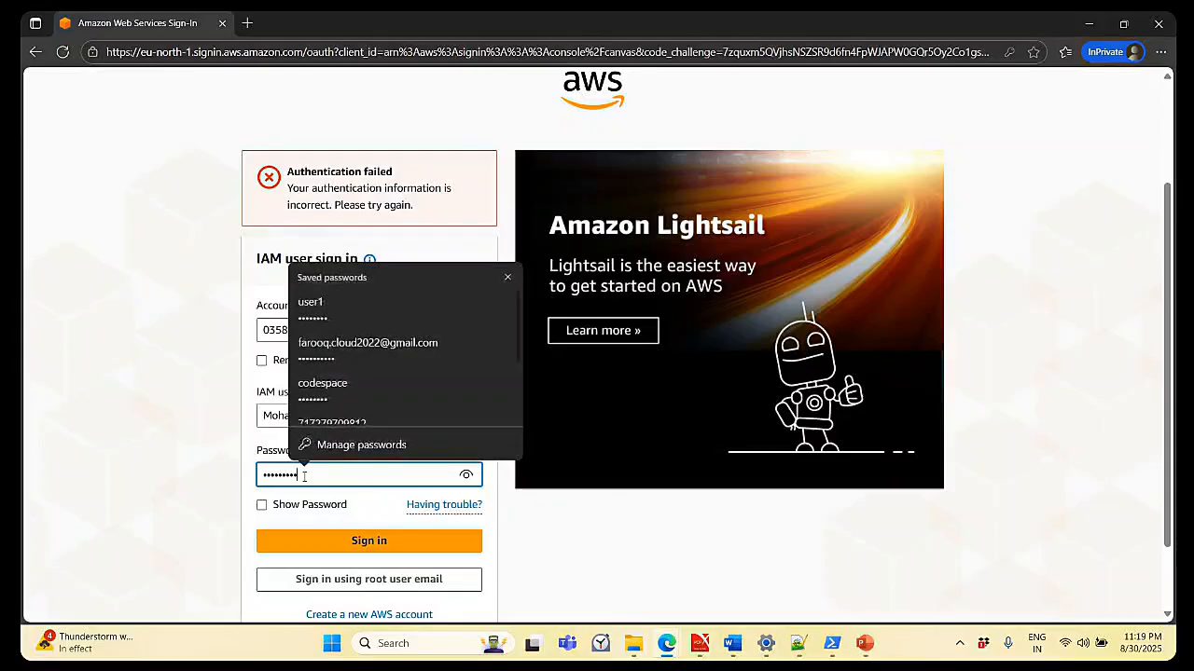
text(•••)
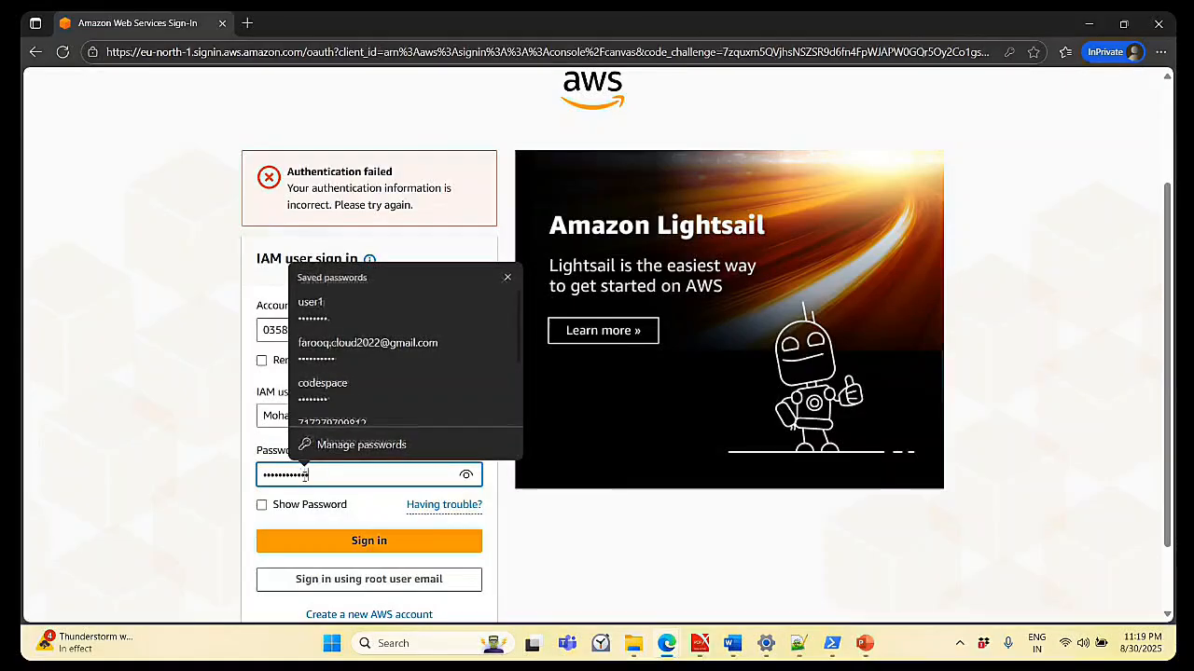
click(385, 546)
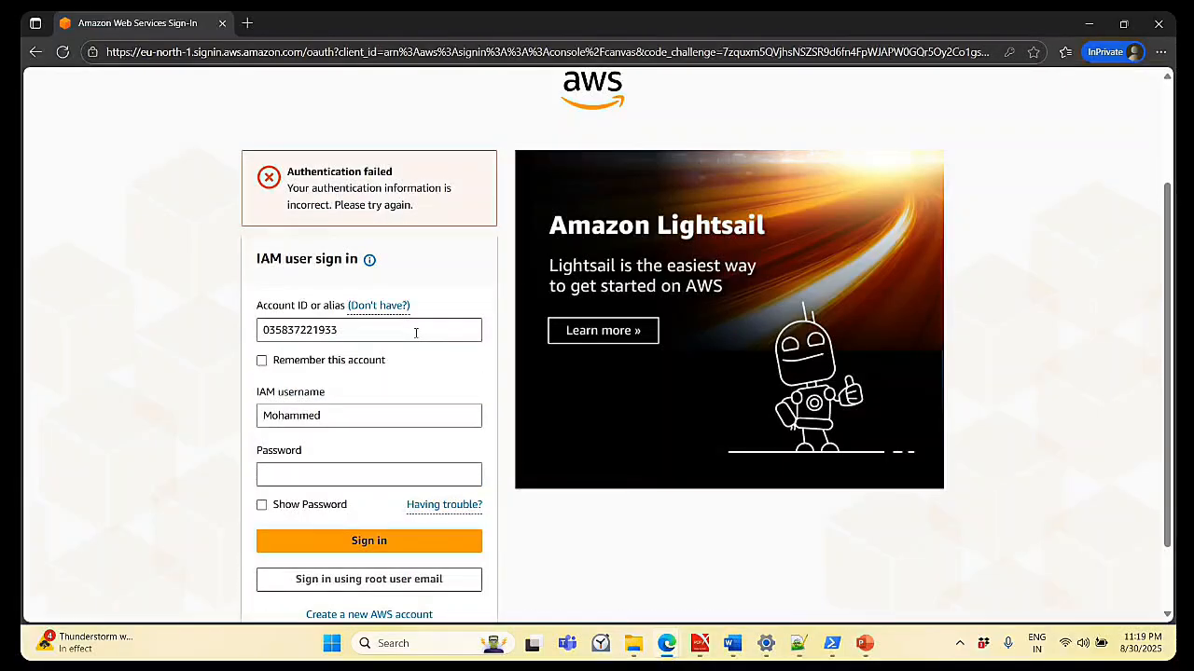
Go back to the user's details in IAM Identity Center and review the profile, assigned applications and MFA devices
click(1088, 25)
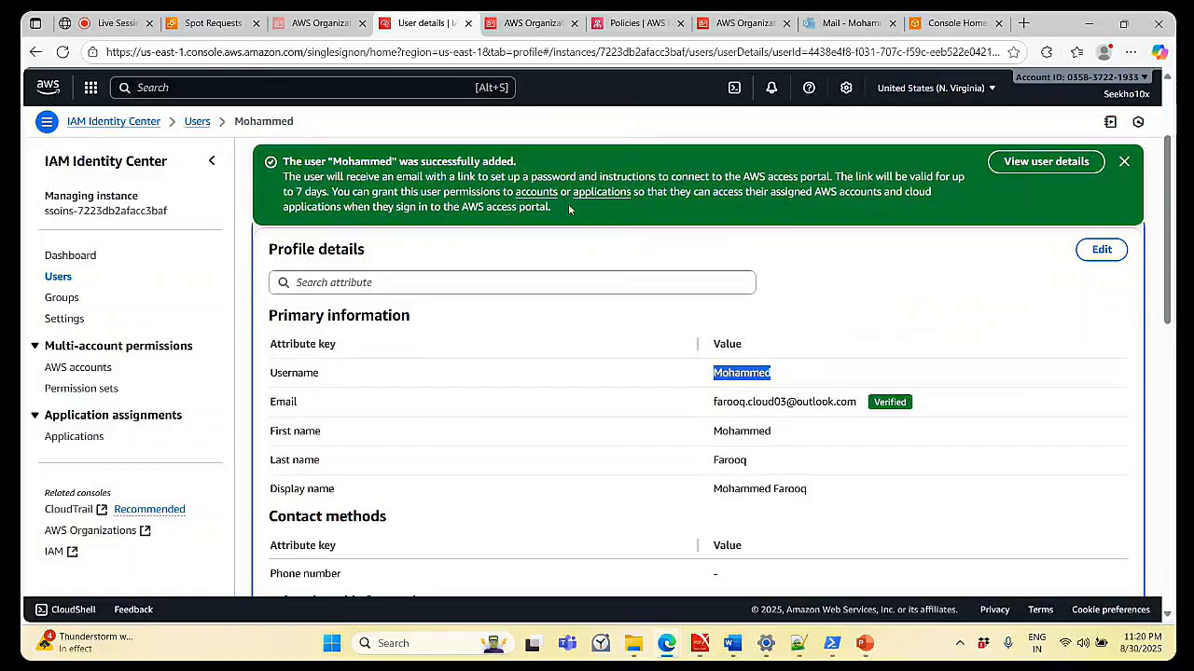
click(909, 322)
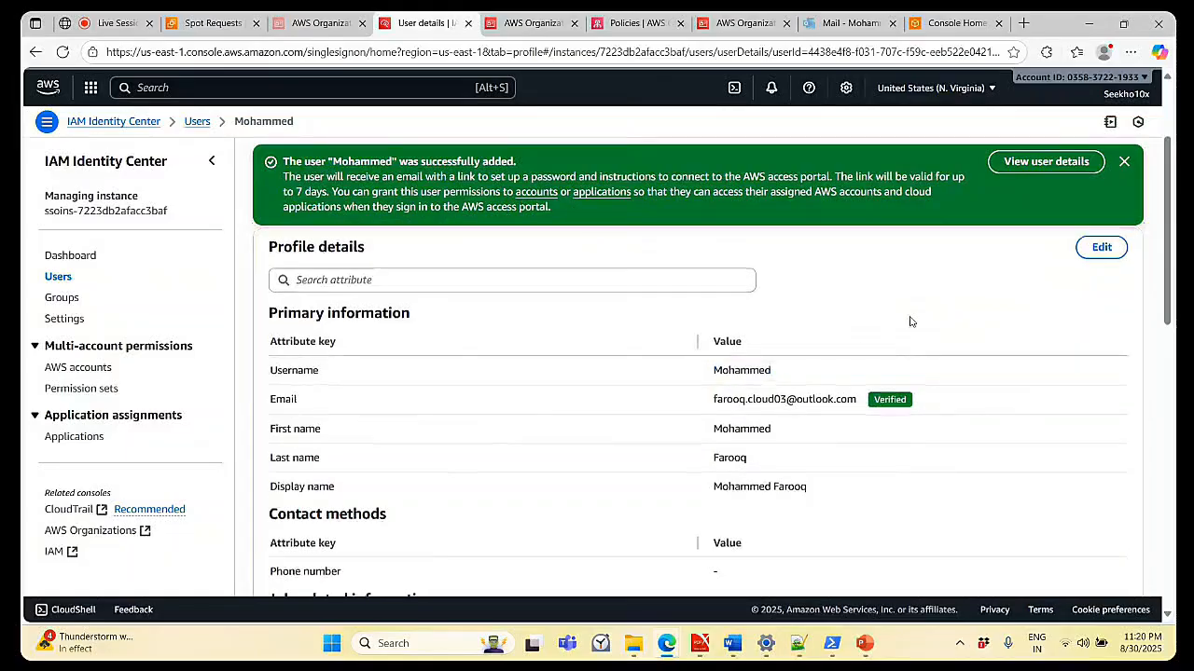
scroll(911, 322, down, 2)
scroll(911, 322, up, 4)
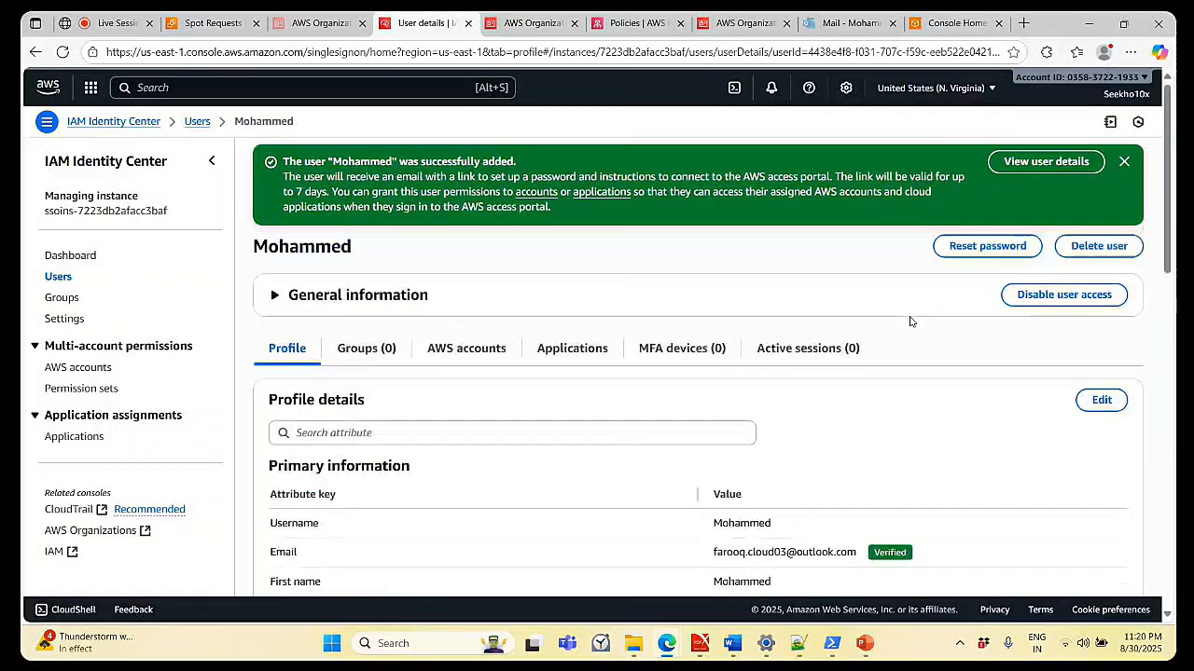
click(582, 348)
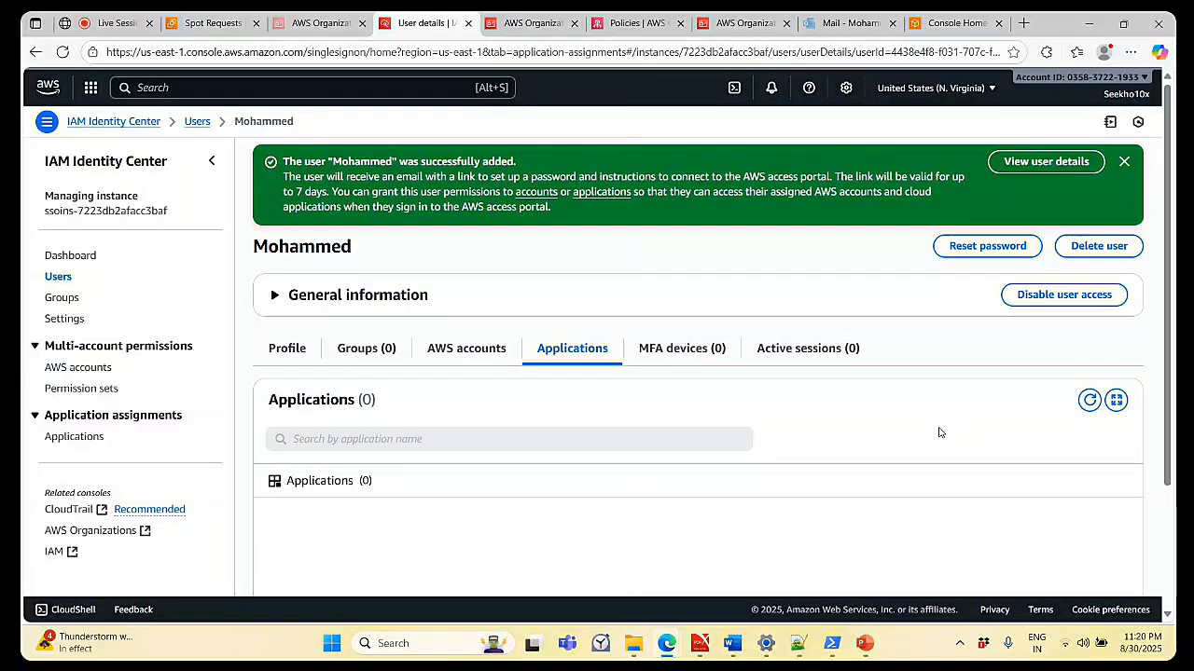
scroll(941, 433, down, 1)
scroll(941, 433, down, 1)
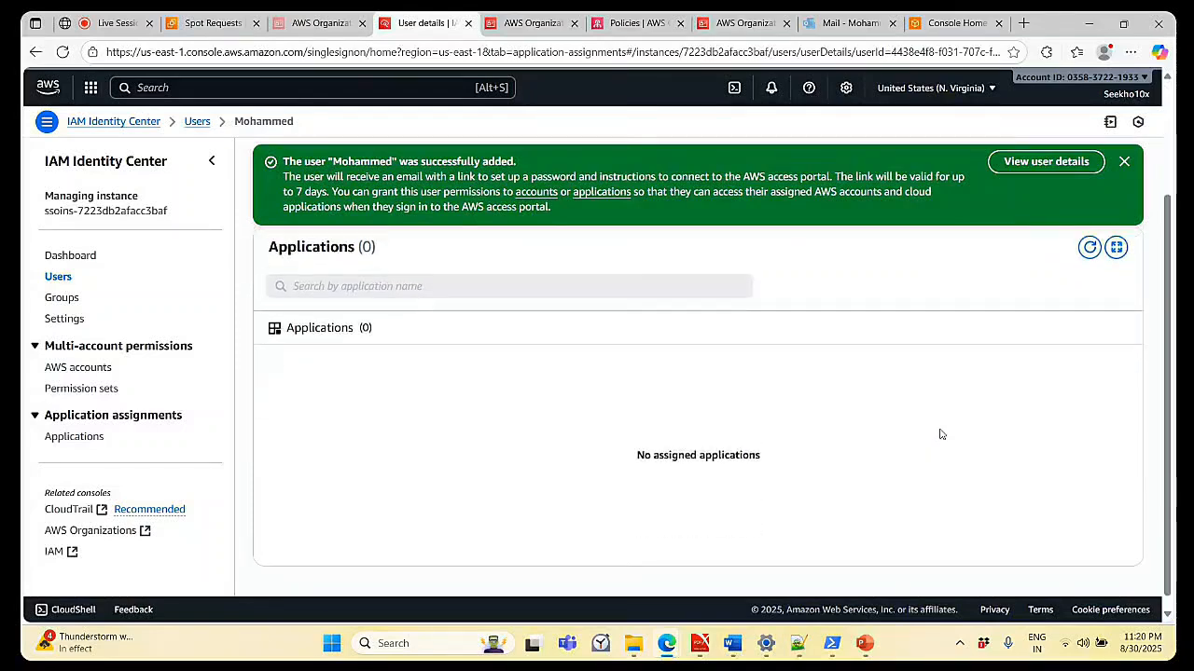
scroll(941, 433, up, 2)
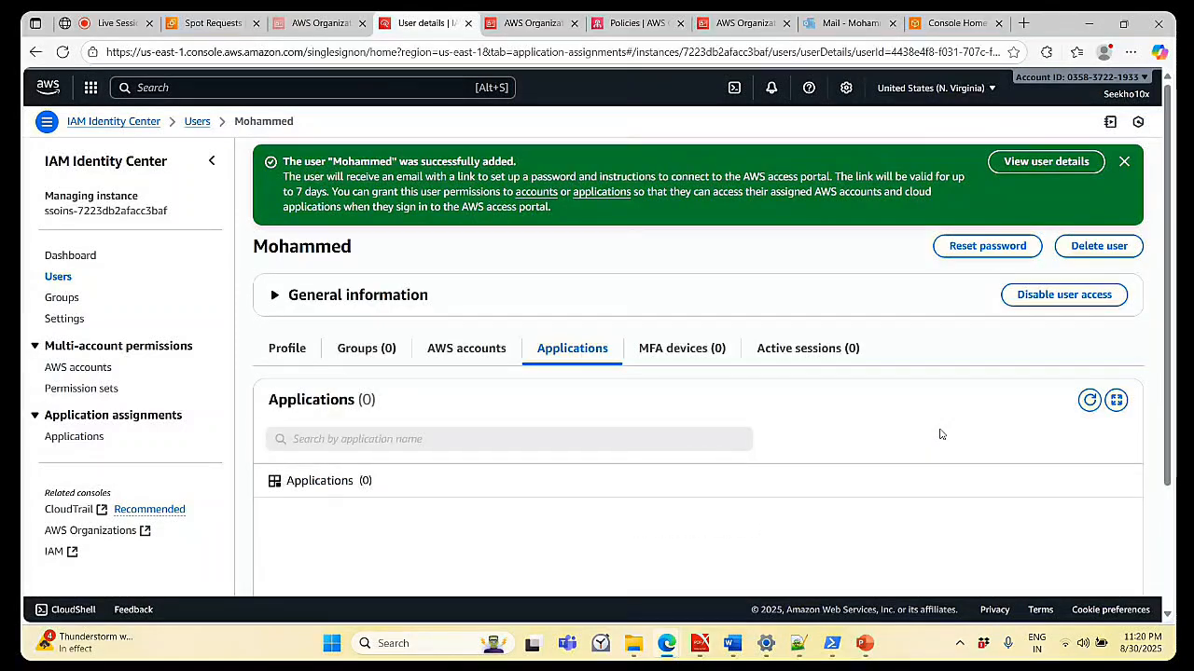
click(715, 355)
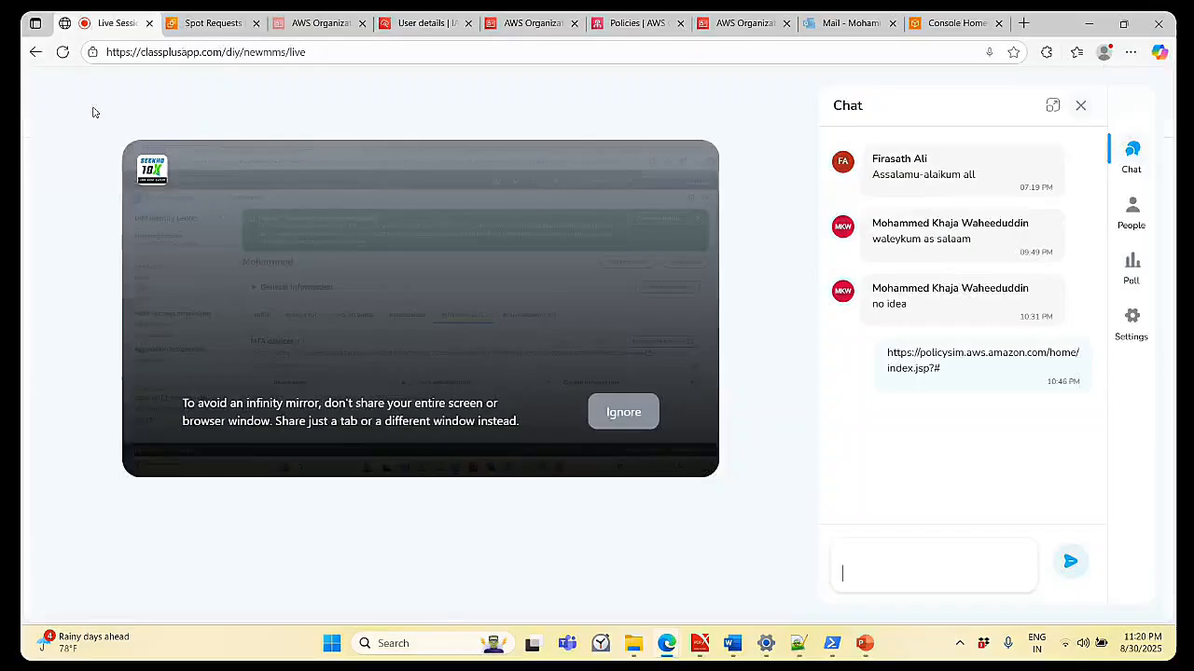
Switch to the live class page and toggle the presenter's microphone
click(110, 23)
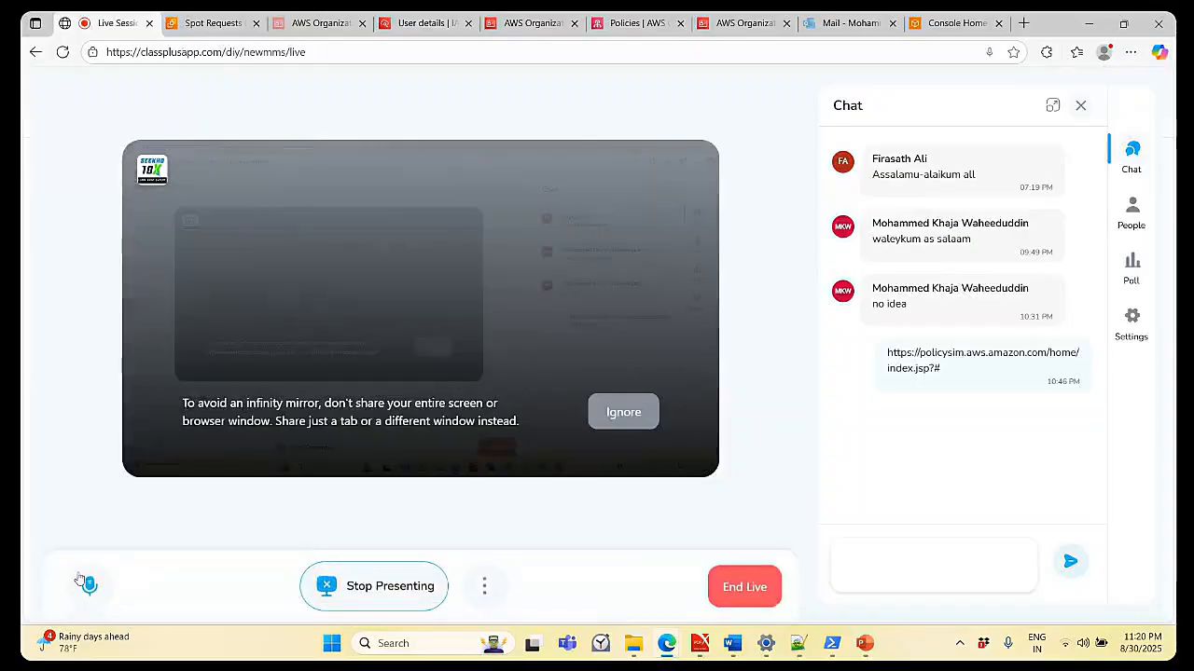
click(93, 588)
click(93, 588)
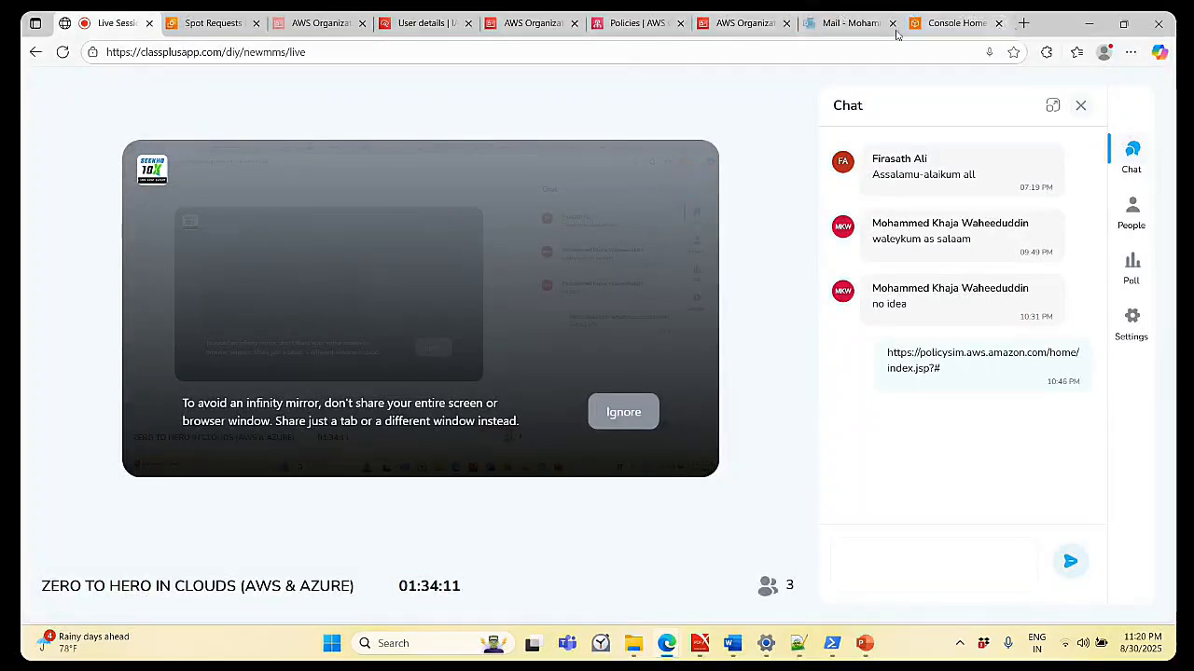
Look over the open resource and service control policy pages and reopen the user's profile details in IAM Identity Center
click(737, 23)
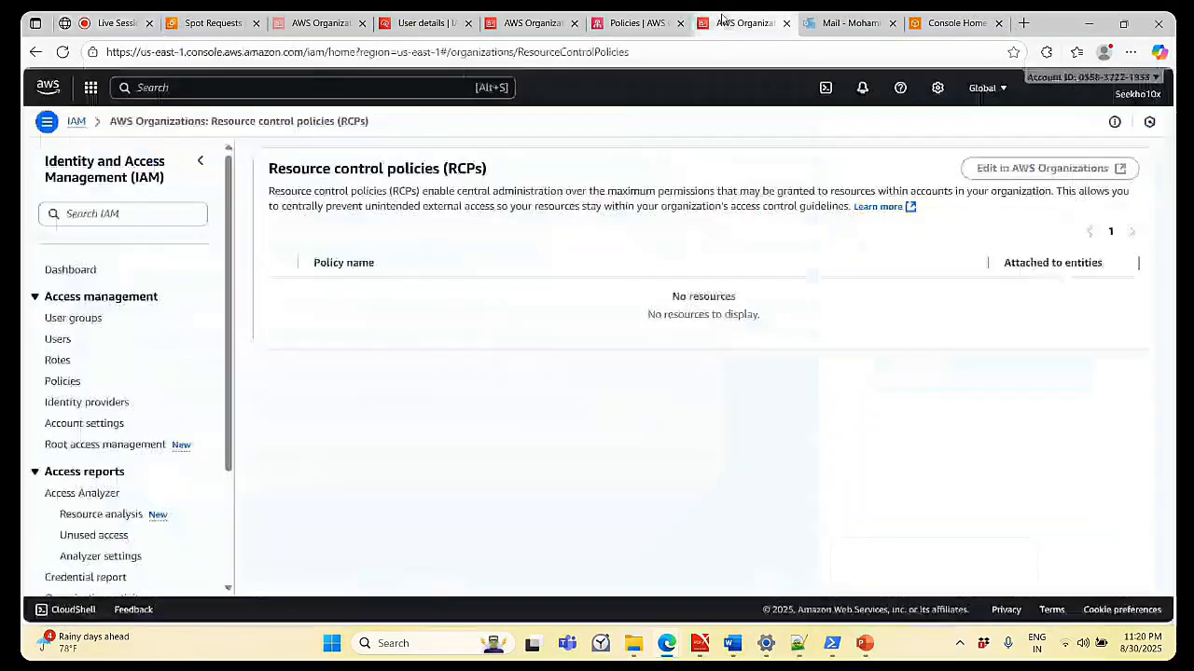
click(620, 23)
click(531, 24)
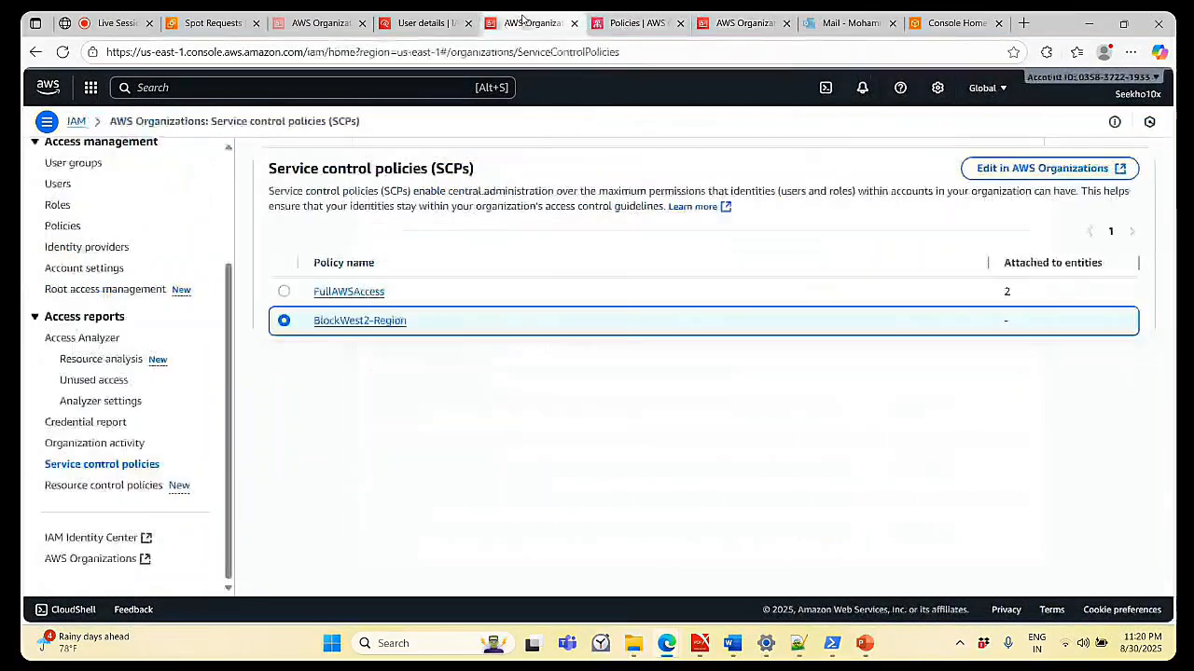
click(397, 27)
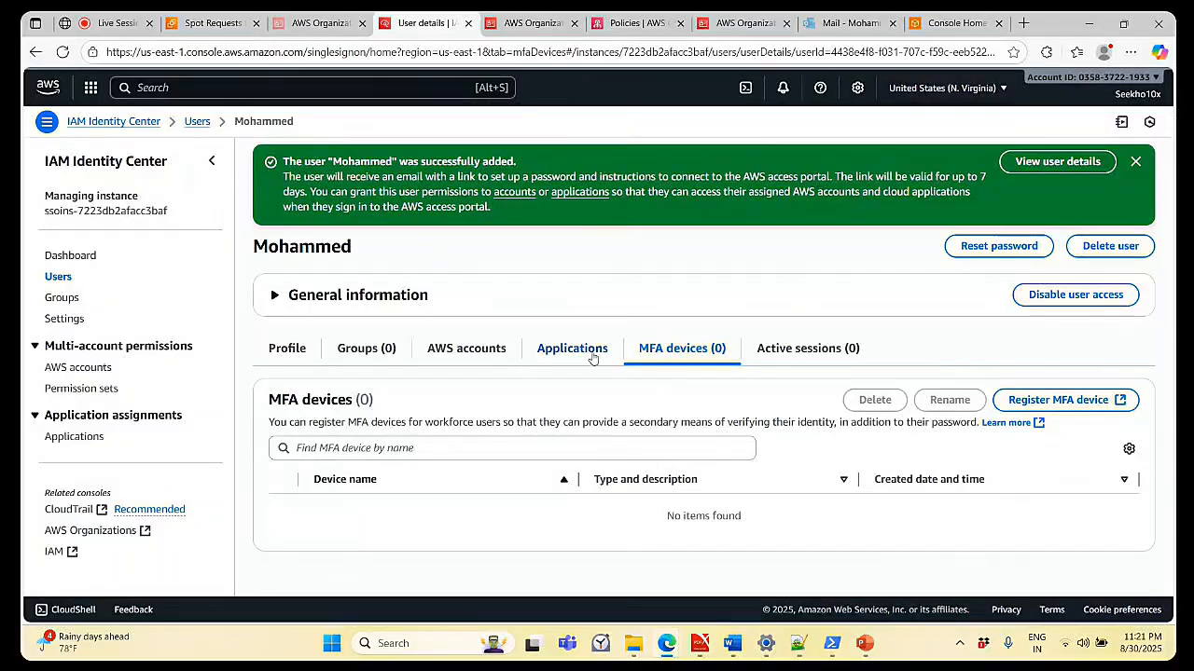
click(287, 349)
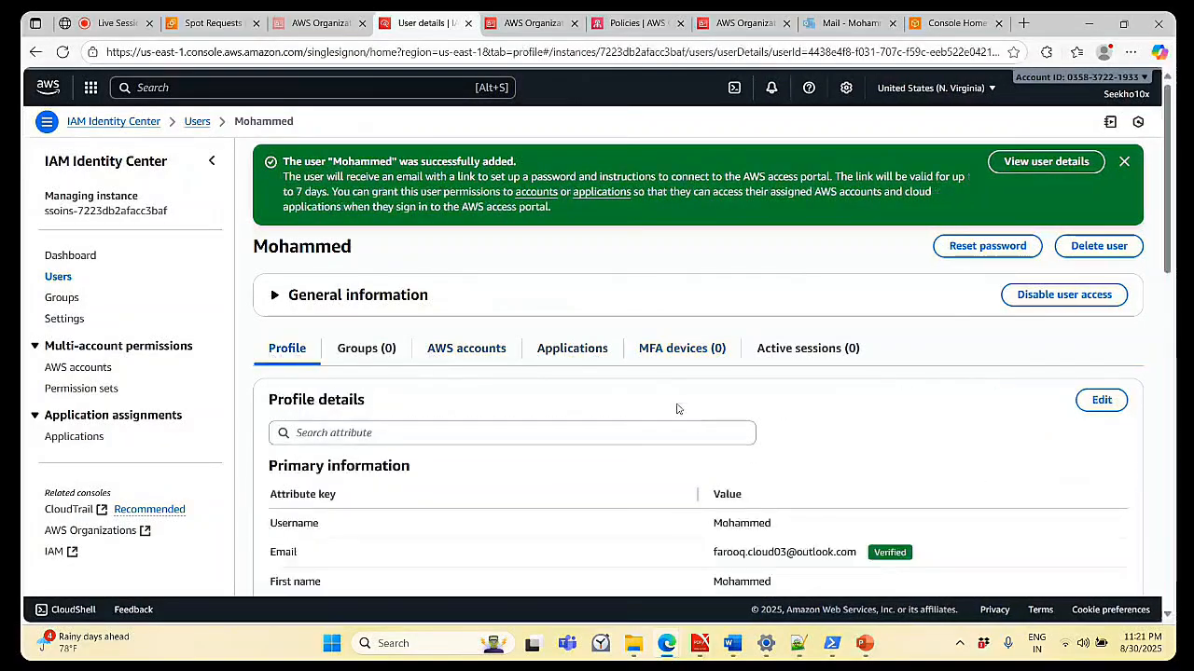
Review the user's profile details and reset the password by sending the user an email with reset instructions
scroll(783, 442, down, 4)
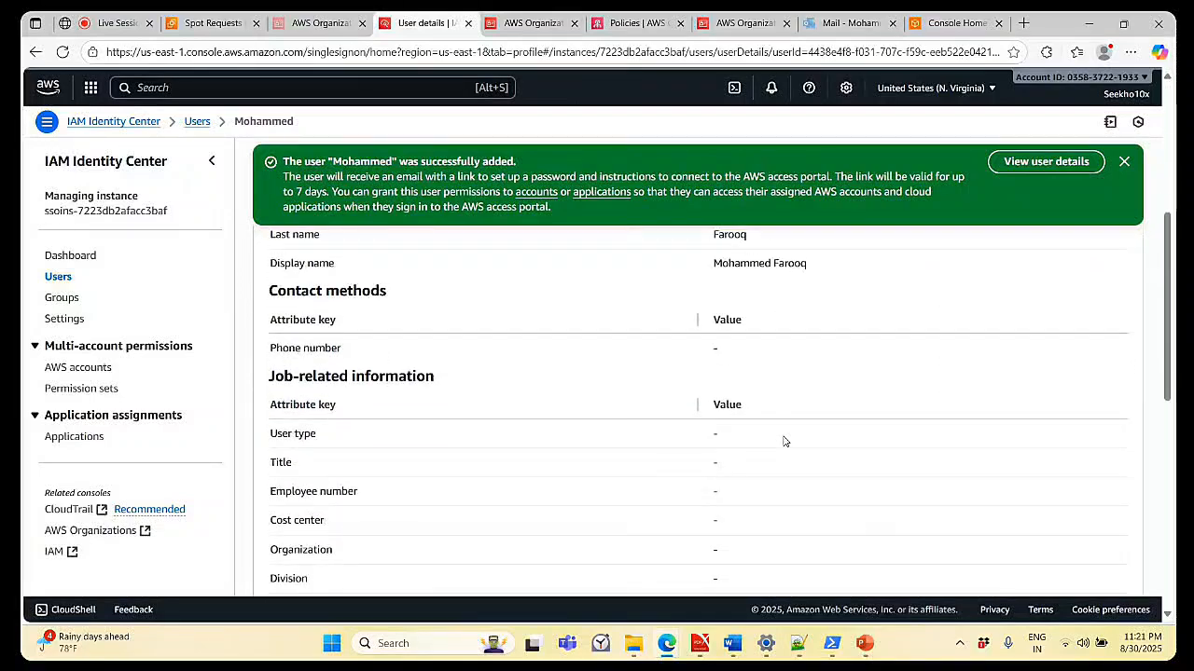
scroll(783, 442, up, 5)
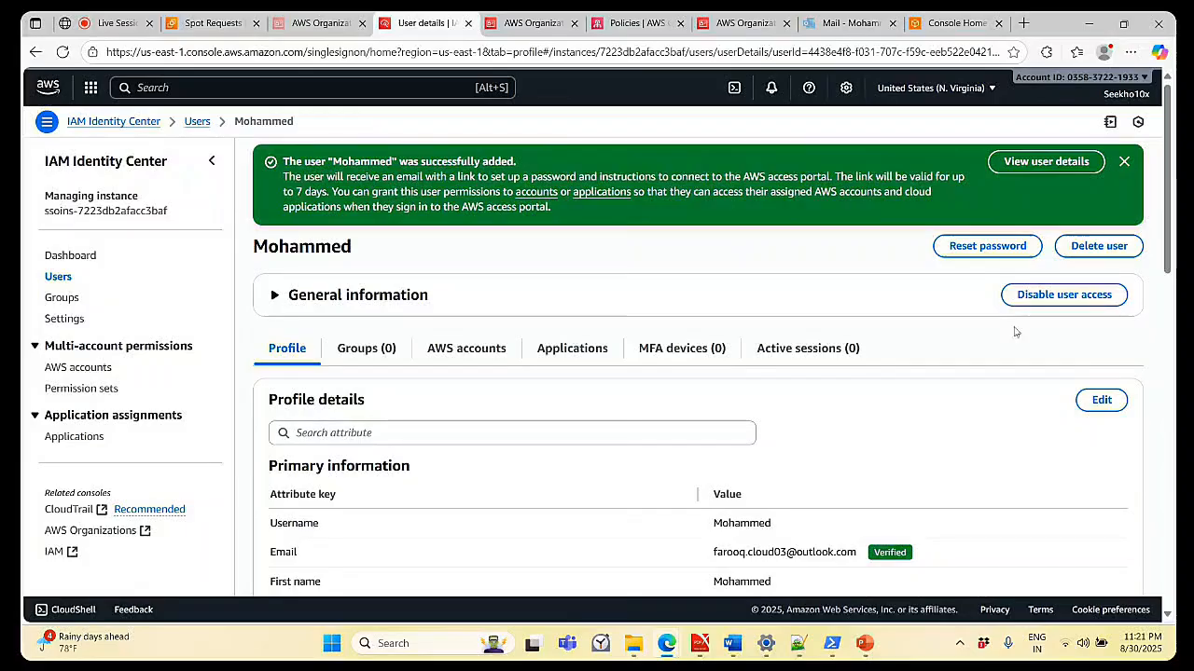
click(986, 248)
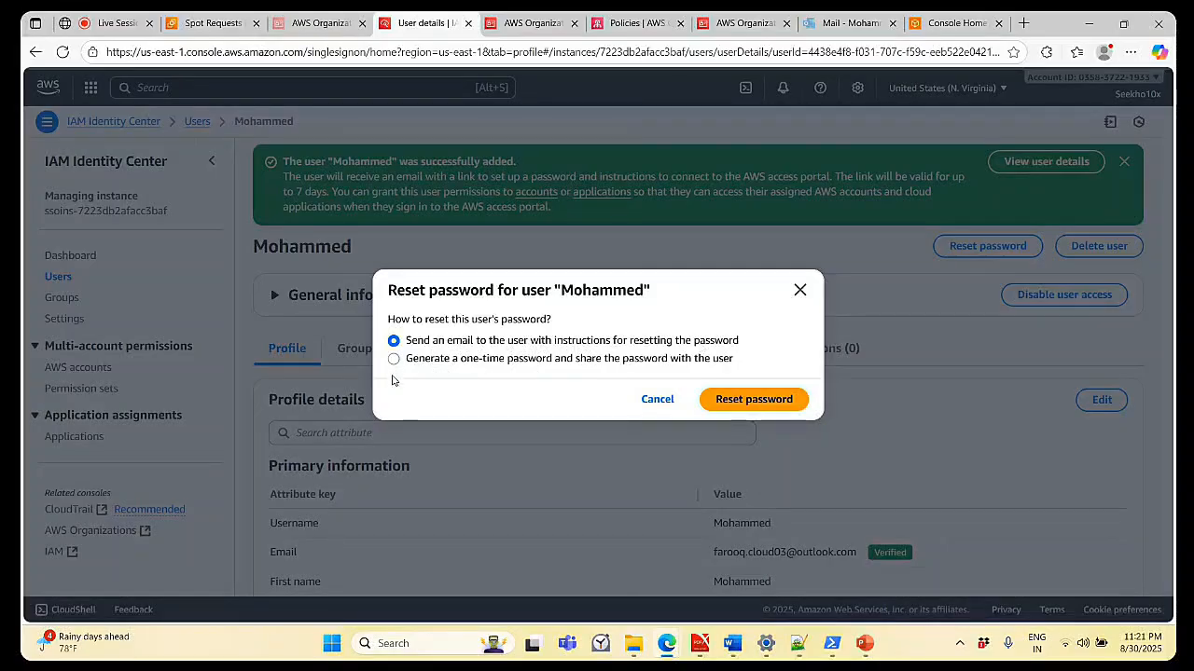
click(781, 401)
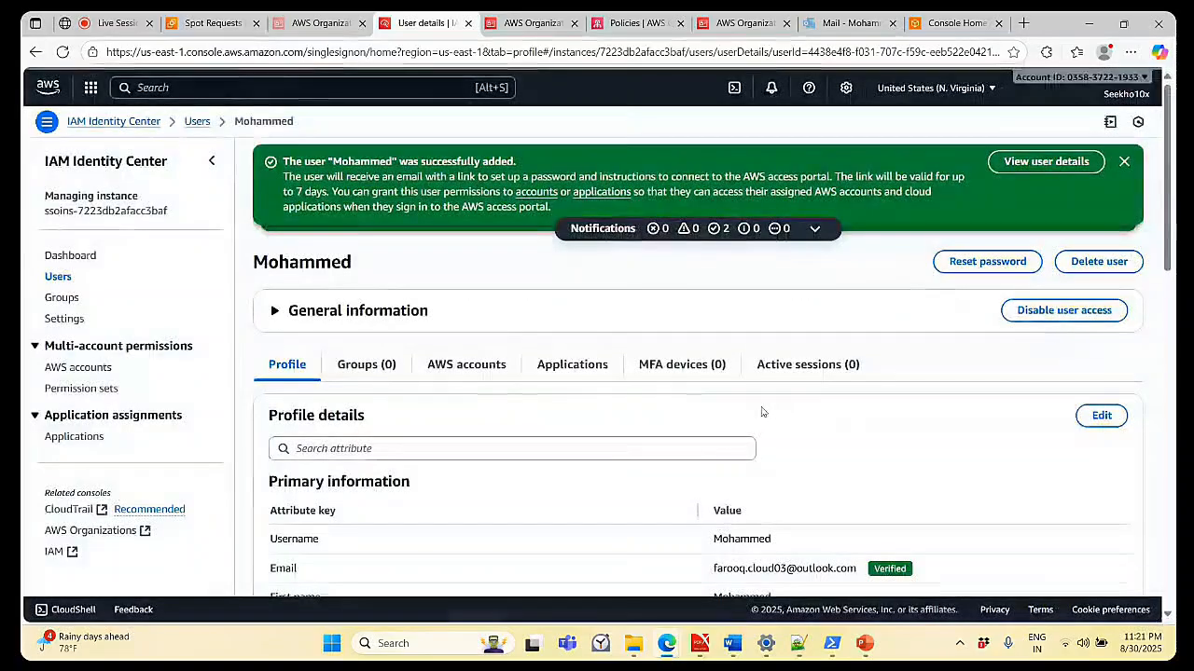
Switch to the Outlook mailbox, refresh the inbox and follow the reset link in the AWS IAM Identity Center password email
click(847, 22)
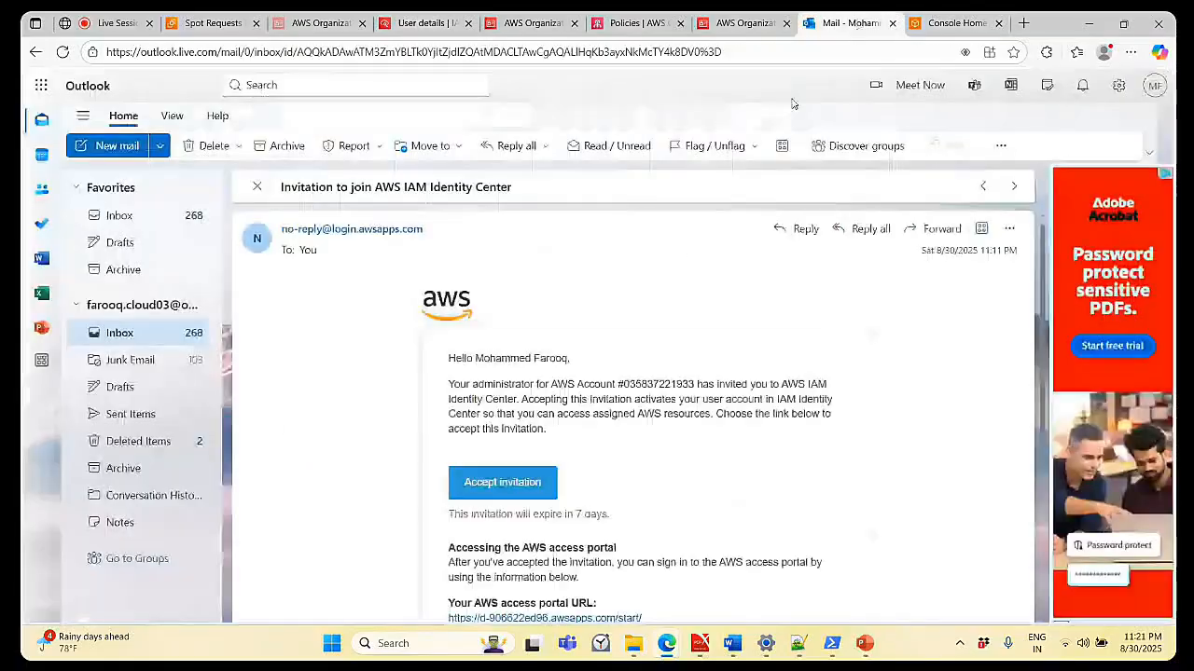
click(257, 186)
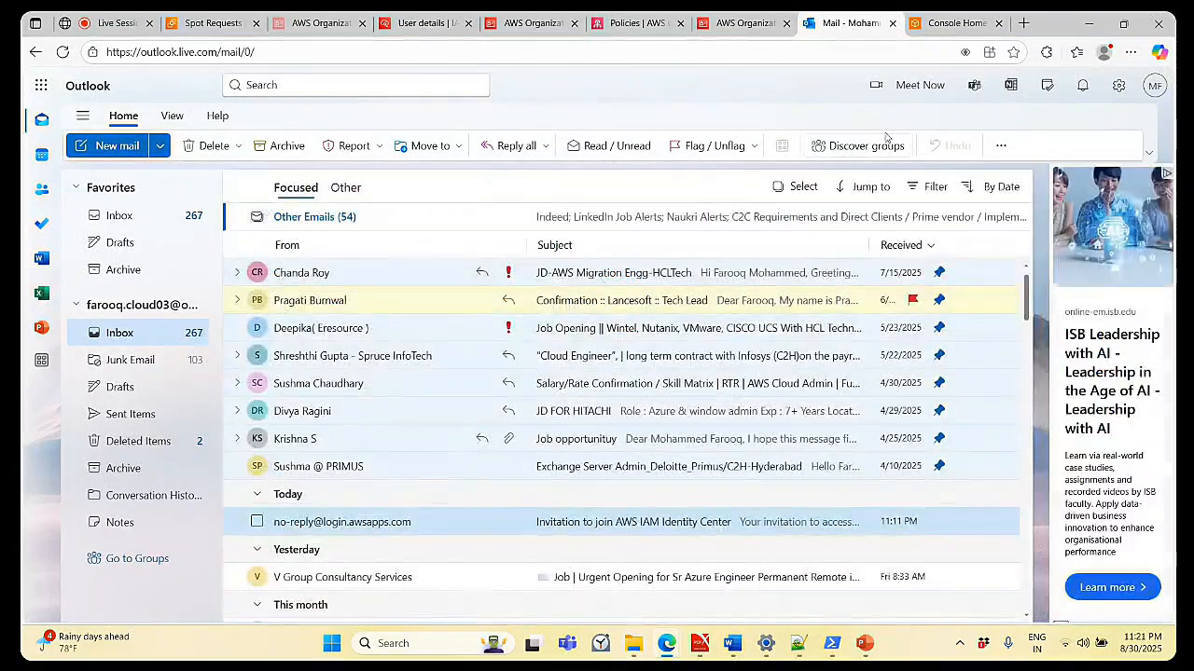
click(658, 50)
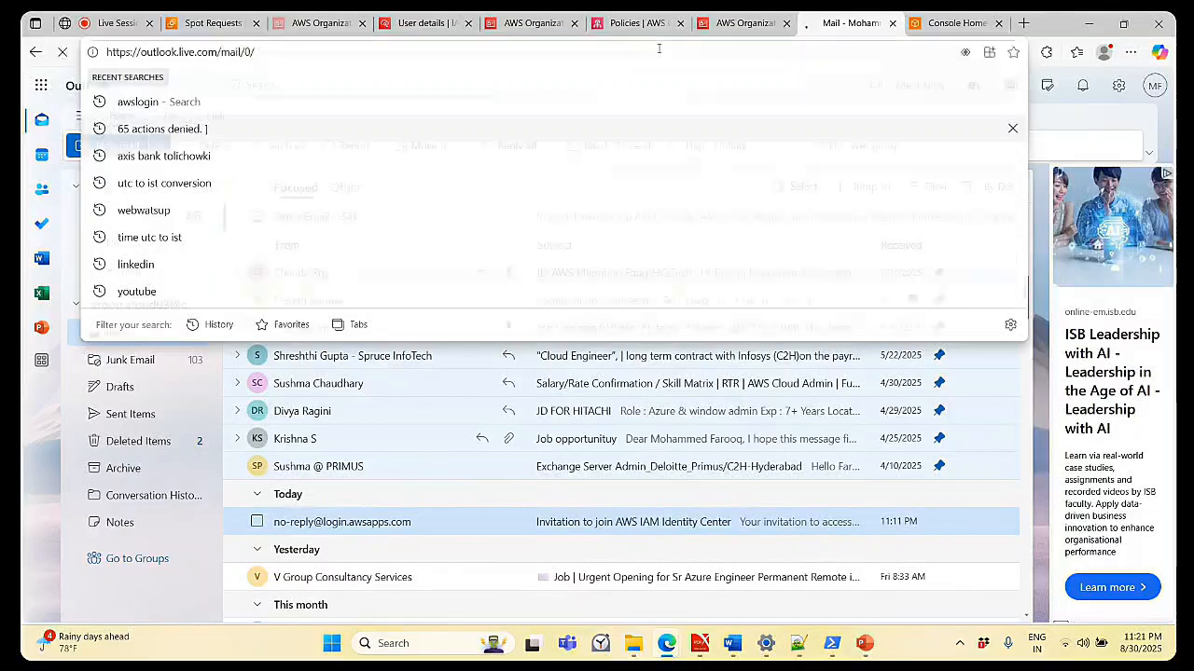
key(Return)
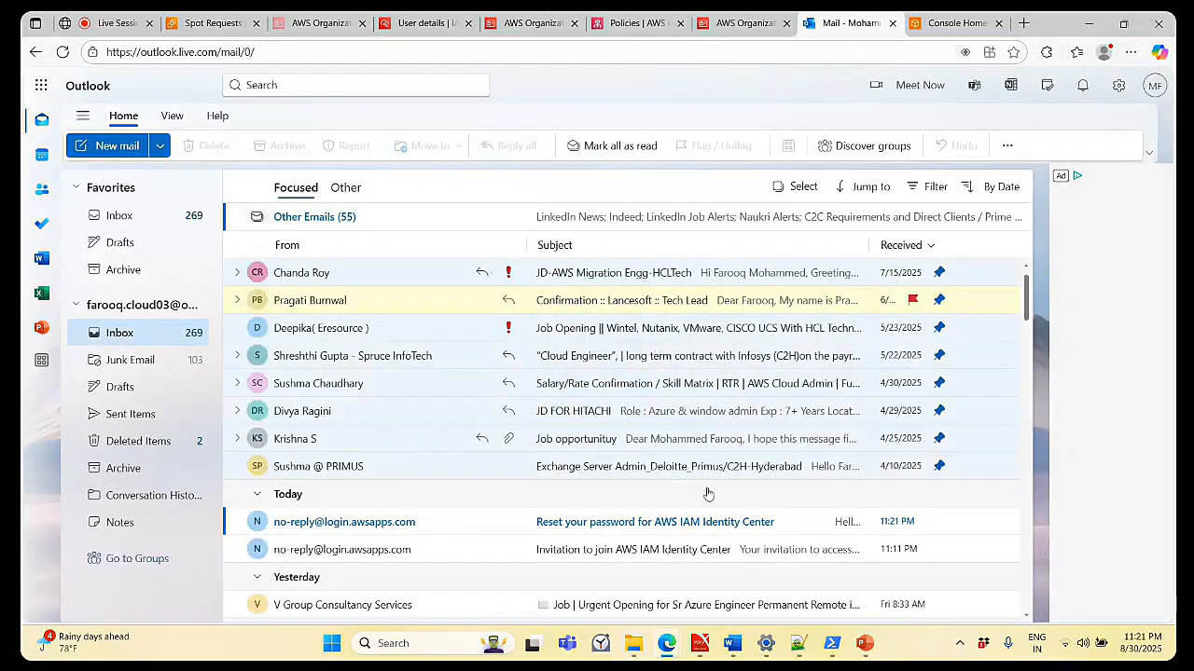
click(659, 524)
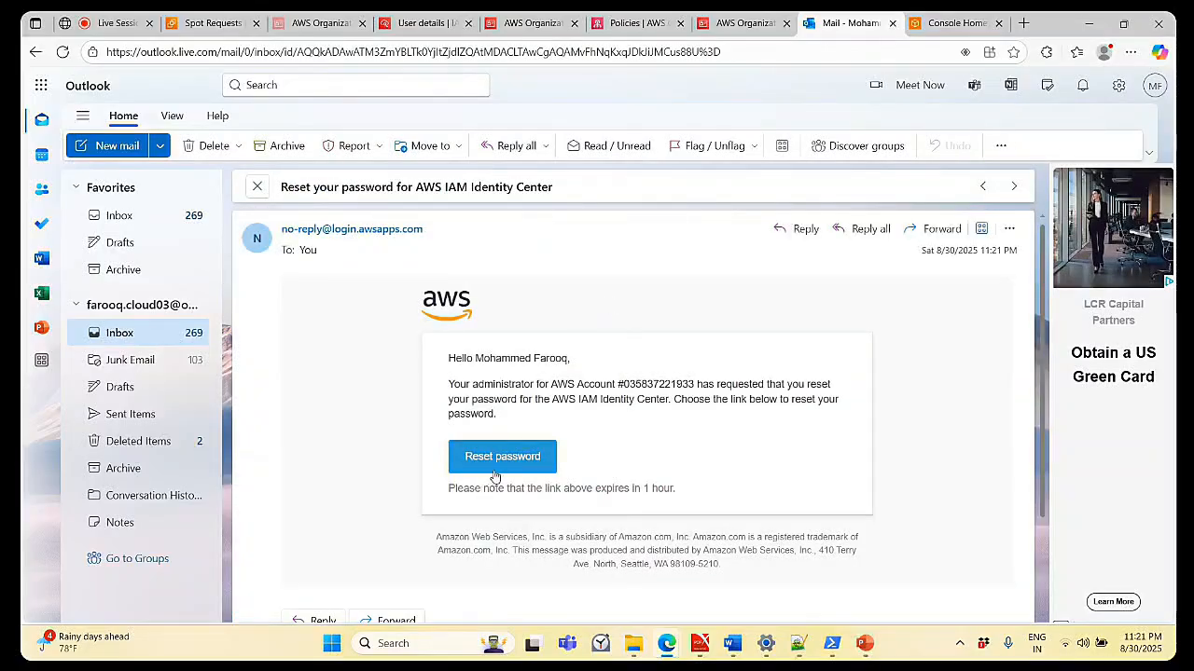
click(504, 464)
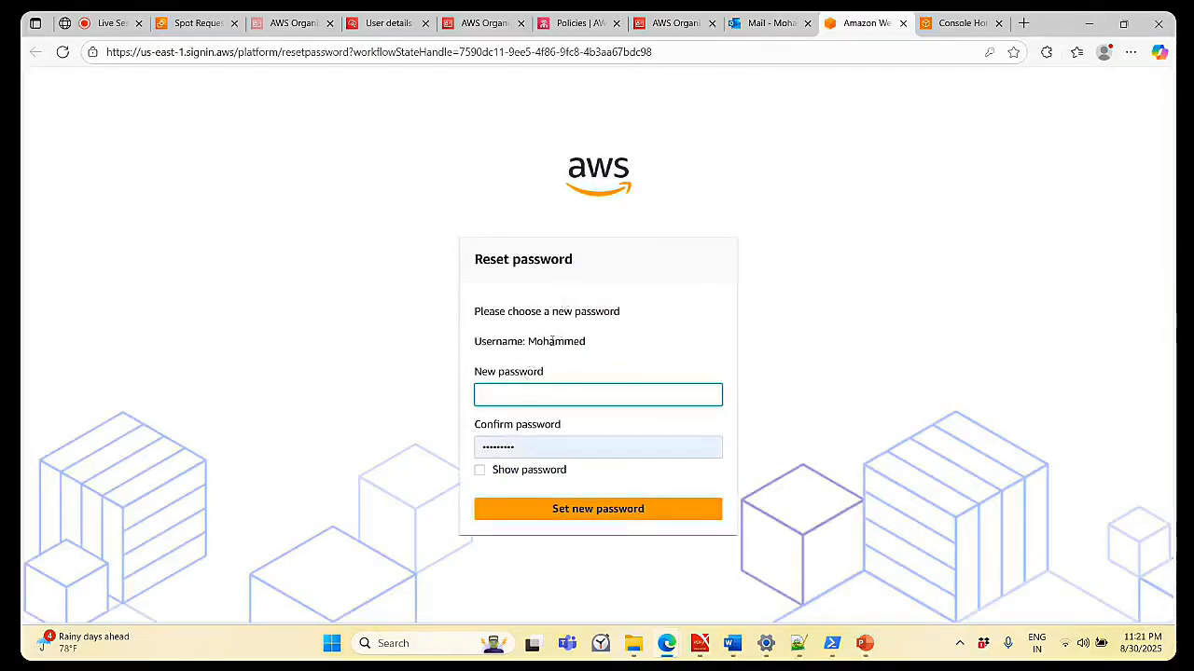
Highlight the username shown on the password reset page
double_click(563, 341)
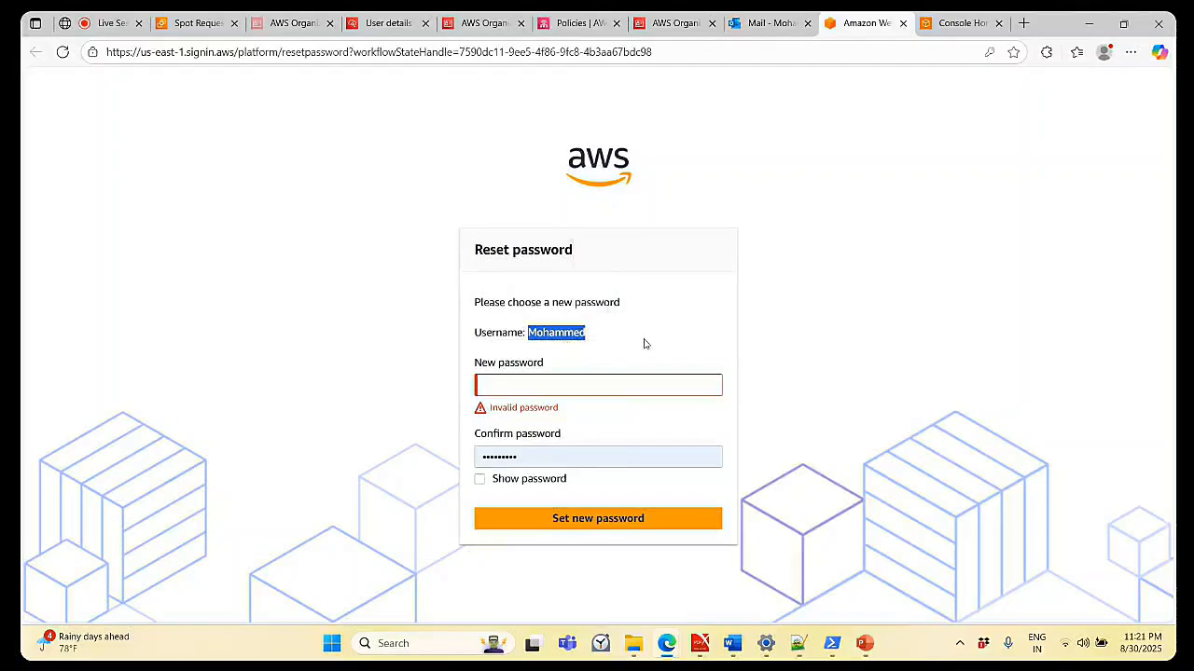
triple_click(583, 336)
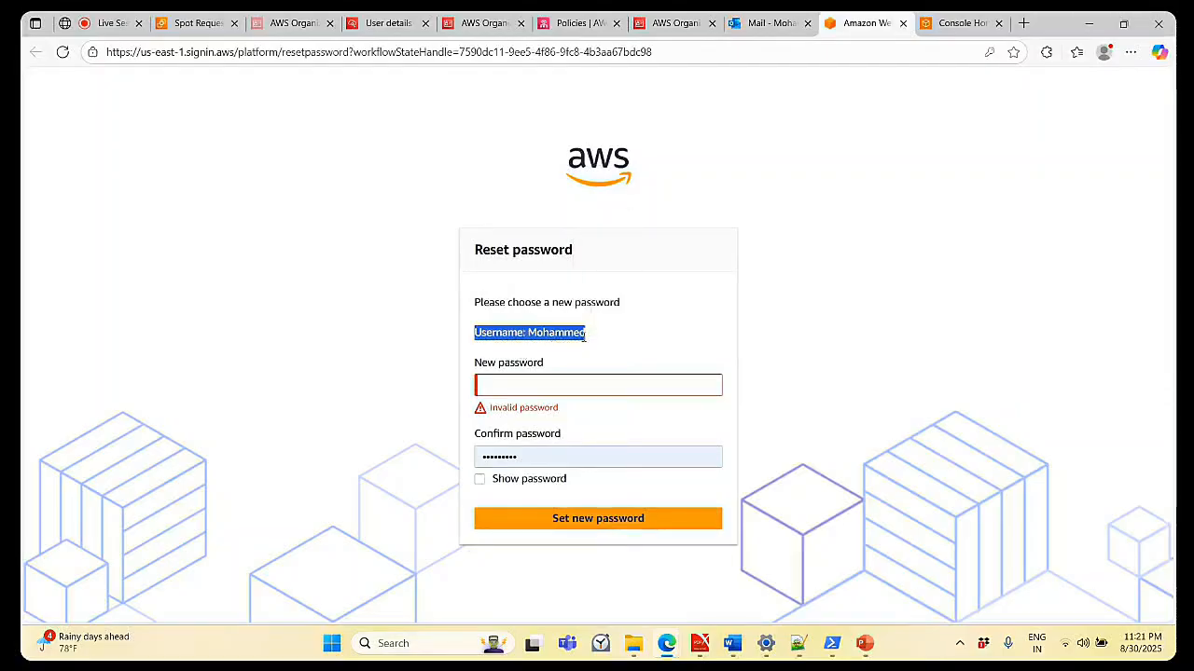
click(636, 345)
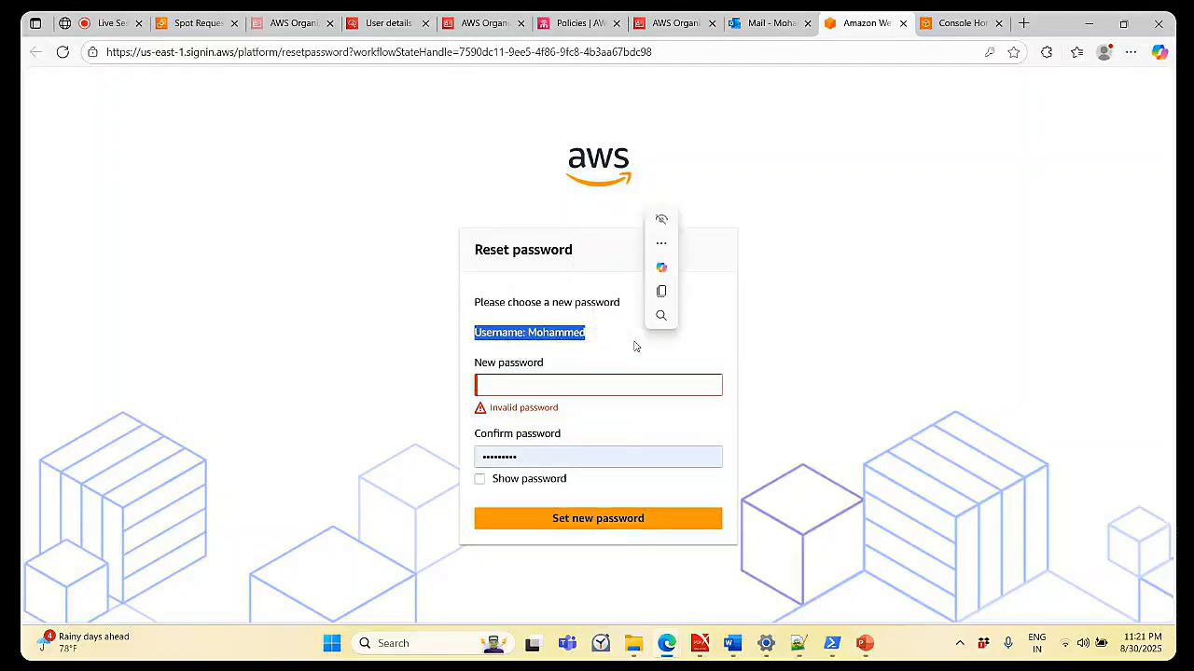
Enter a new account password that meets all the listed complexity rules
click(515, 387)
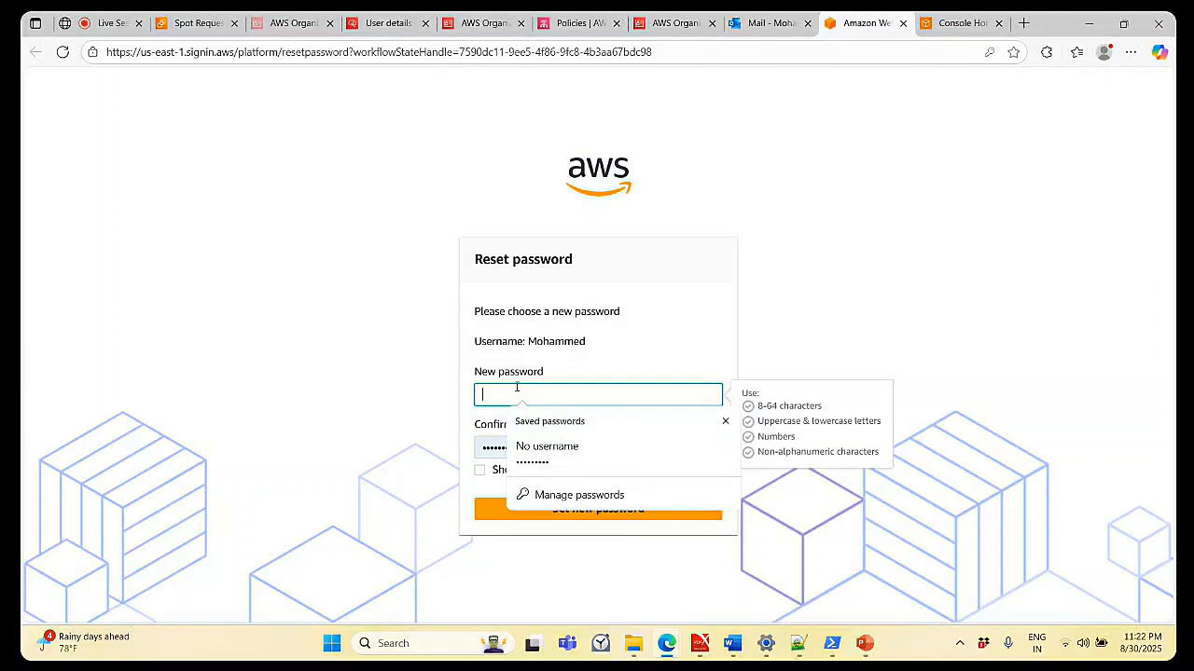
text(*******)
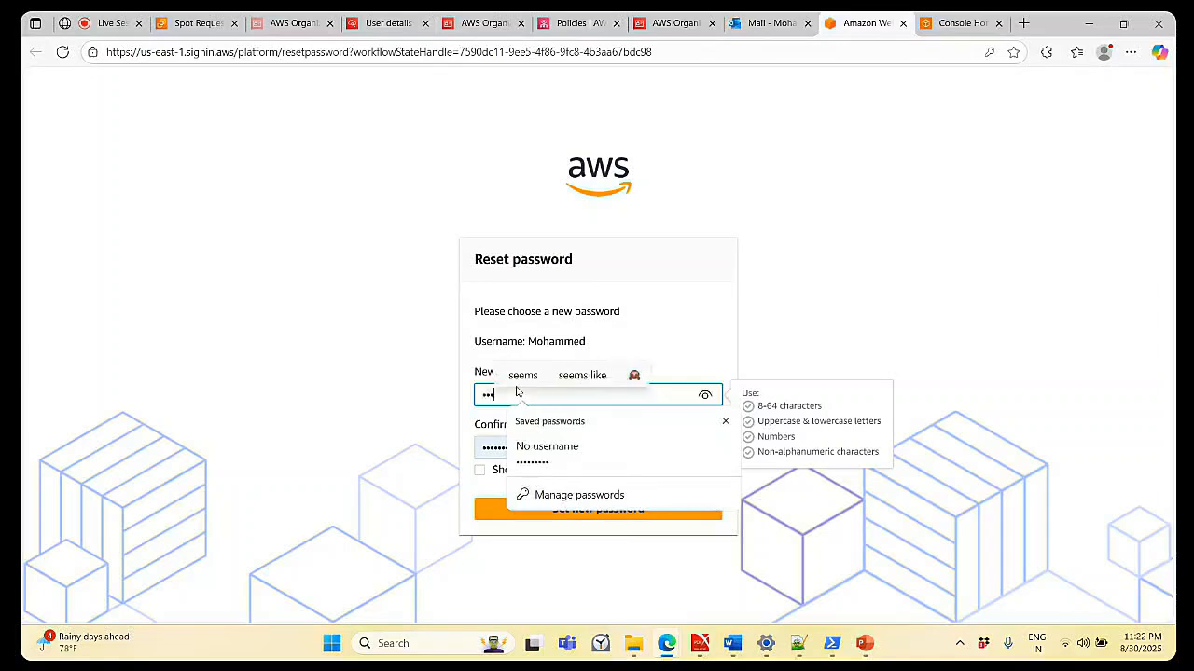
key(BackSpace)
key(BackSpace)
key(BackSpace)
key(BackSpace)
key(BackSpace)
key(BackSpace)
key(BackSpace)
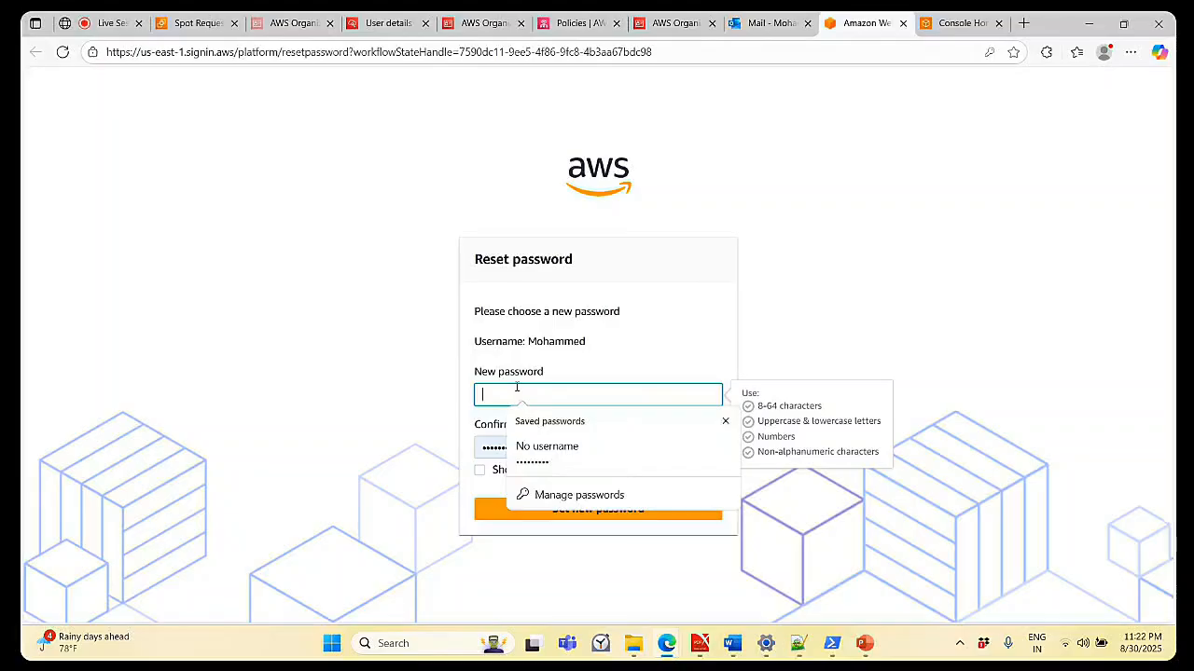
text(***s)
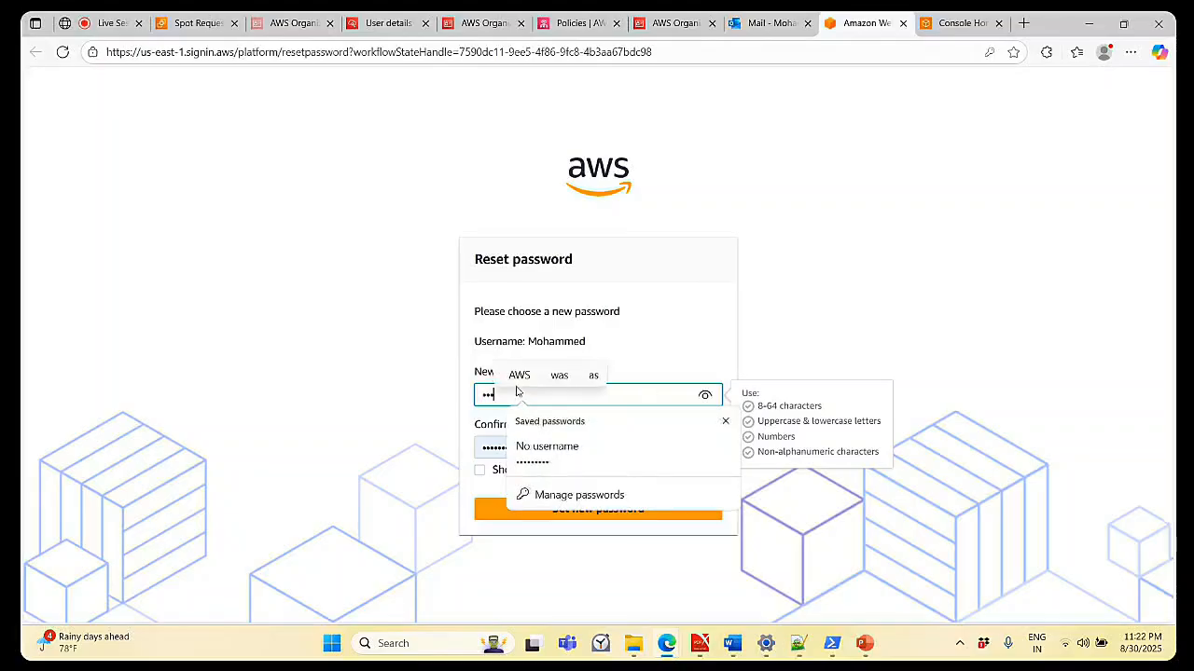
text(***)
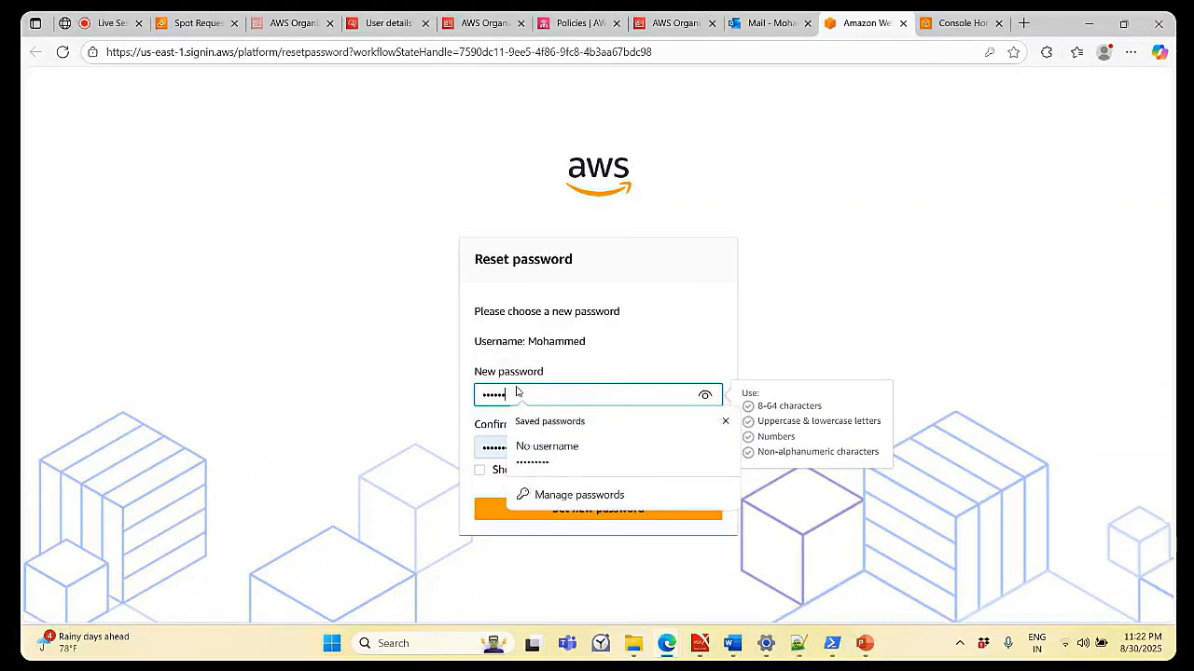
key(BackSpace)
key(BackSpace)
key(BackSpace)
key(BackSpace)
key(BackSpace)
text(****)
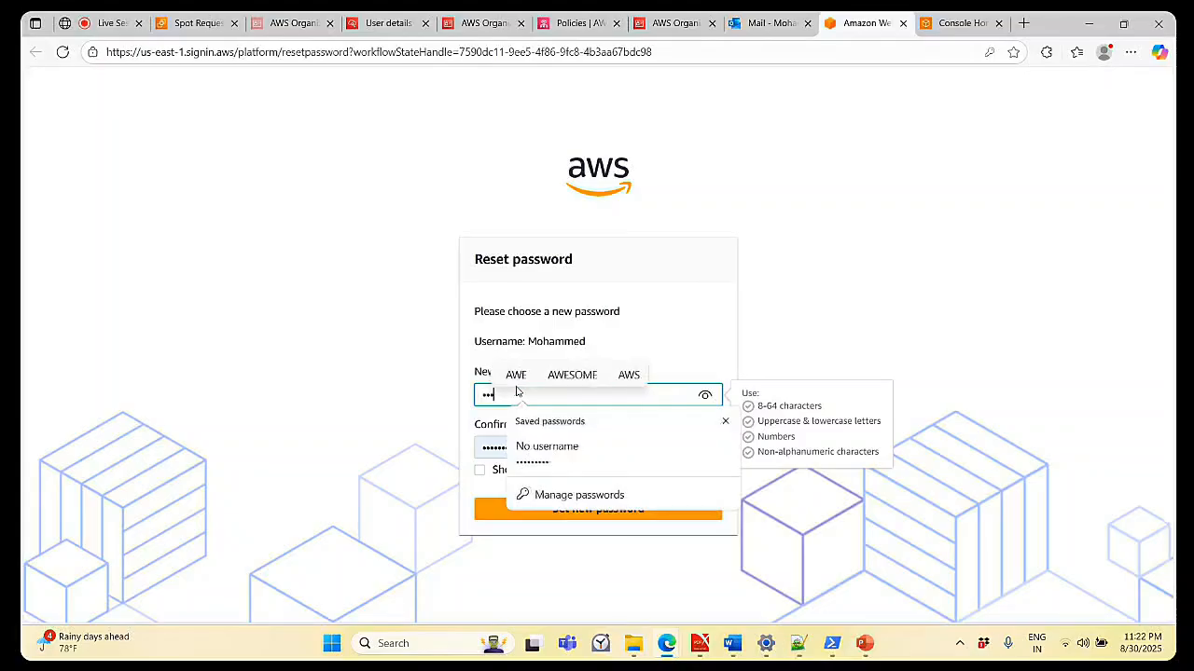
text(***)
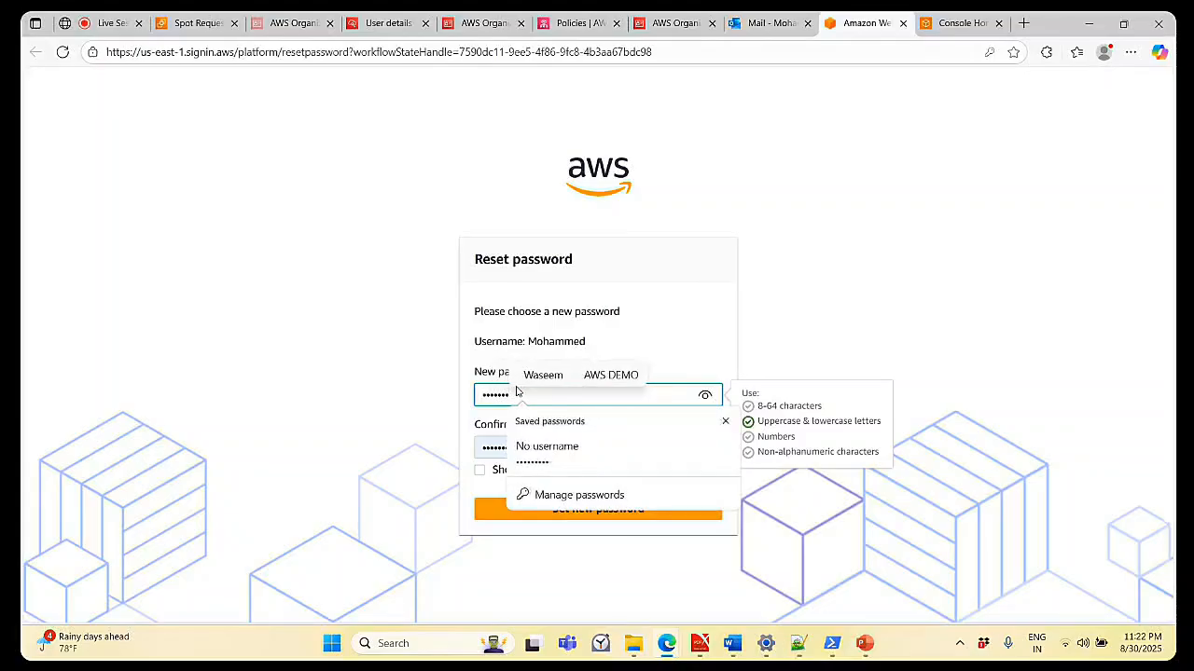
text(*)
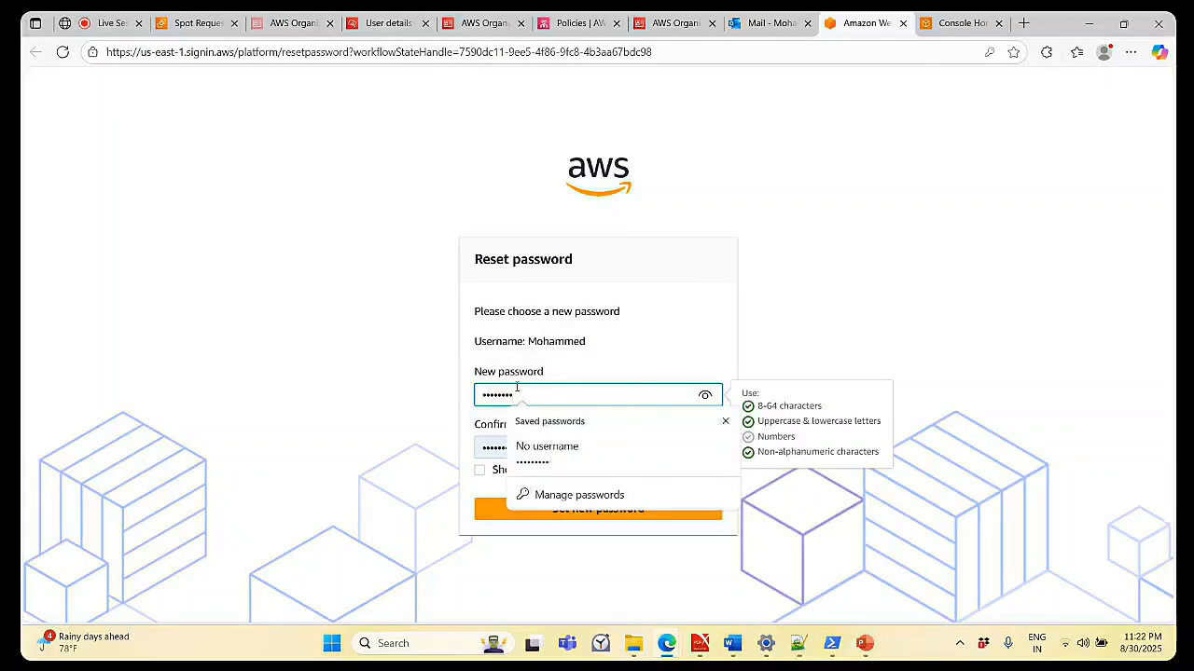
text(*)
click(705, 395)
click(701, 343)
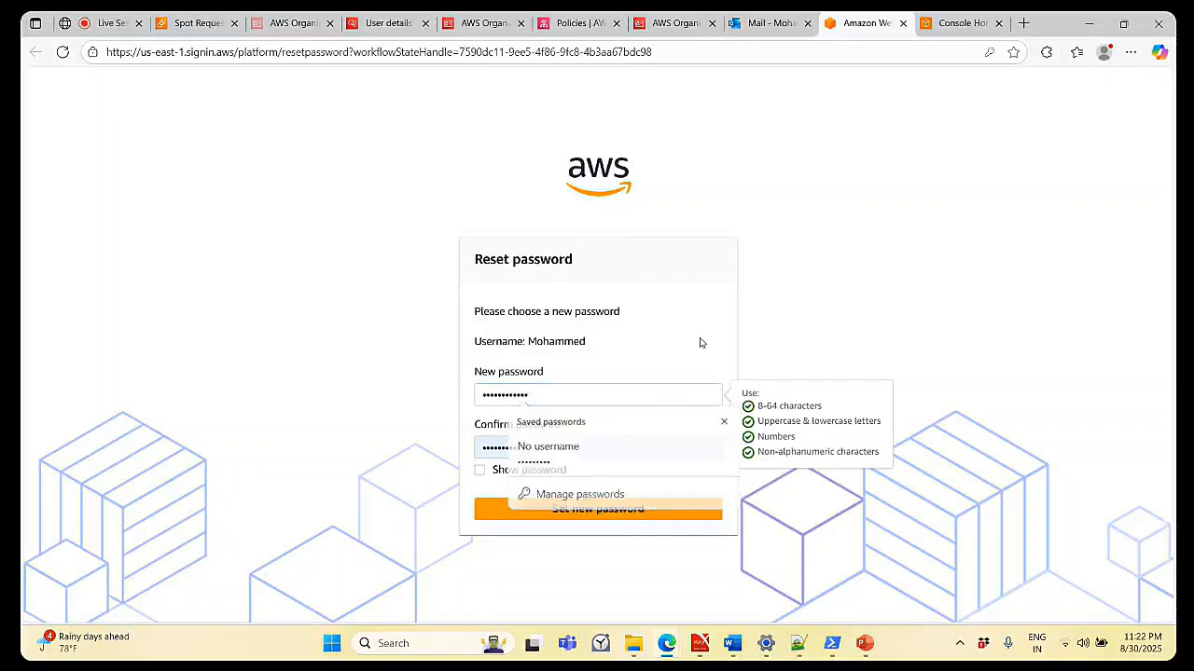
Replace the prefilled confirmation with the new account password and set it as the new password
click(555, 451)
key(BackSpace)
key(BackSpace)
key(BackSpace)
key(BackSpace)
key(BackSpace)
key(BackSpace)
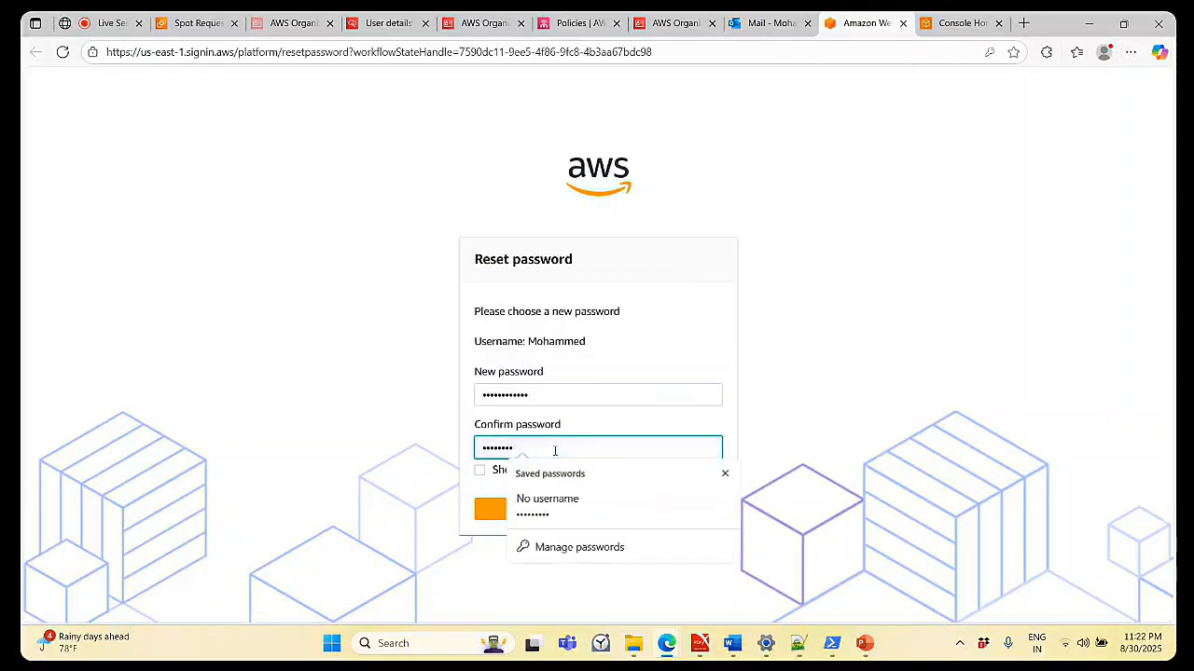
key(BackSpace)
key(BackSpace)
key(BackSpace)
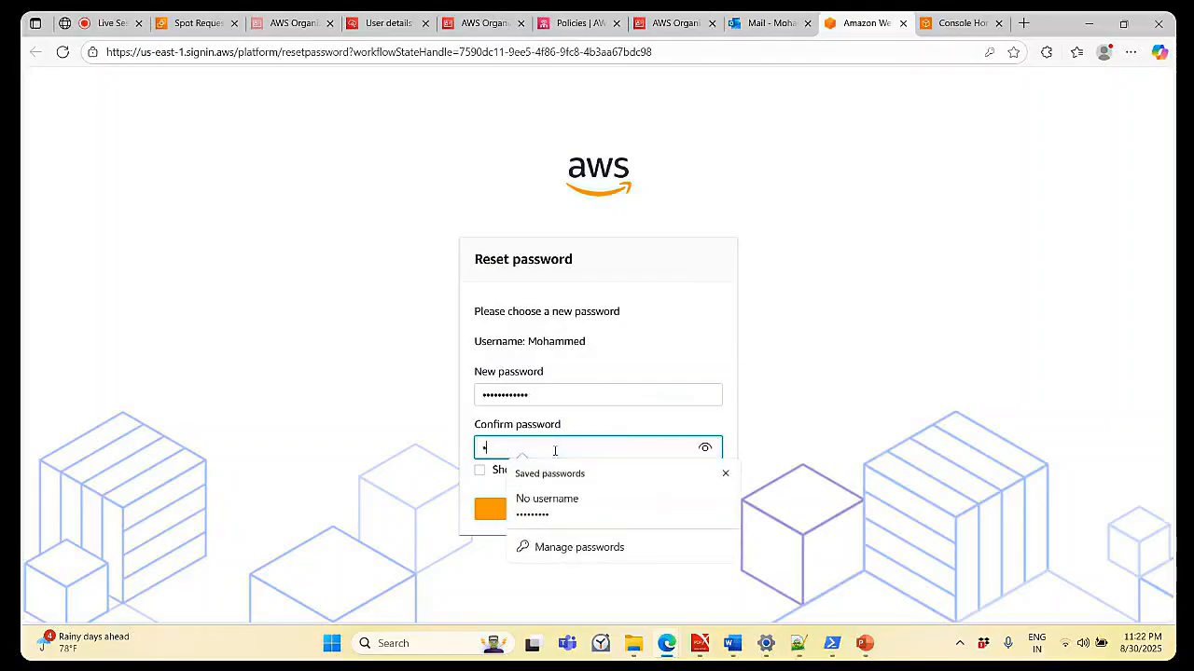
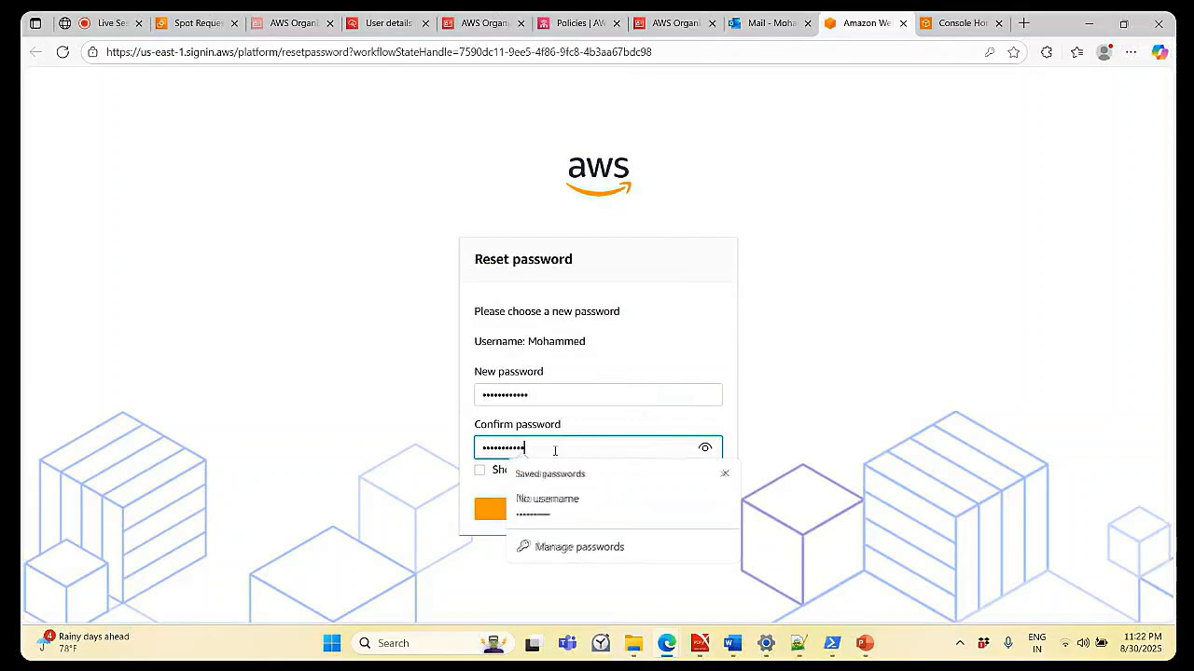
click(846, 335)
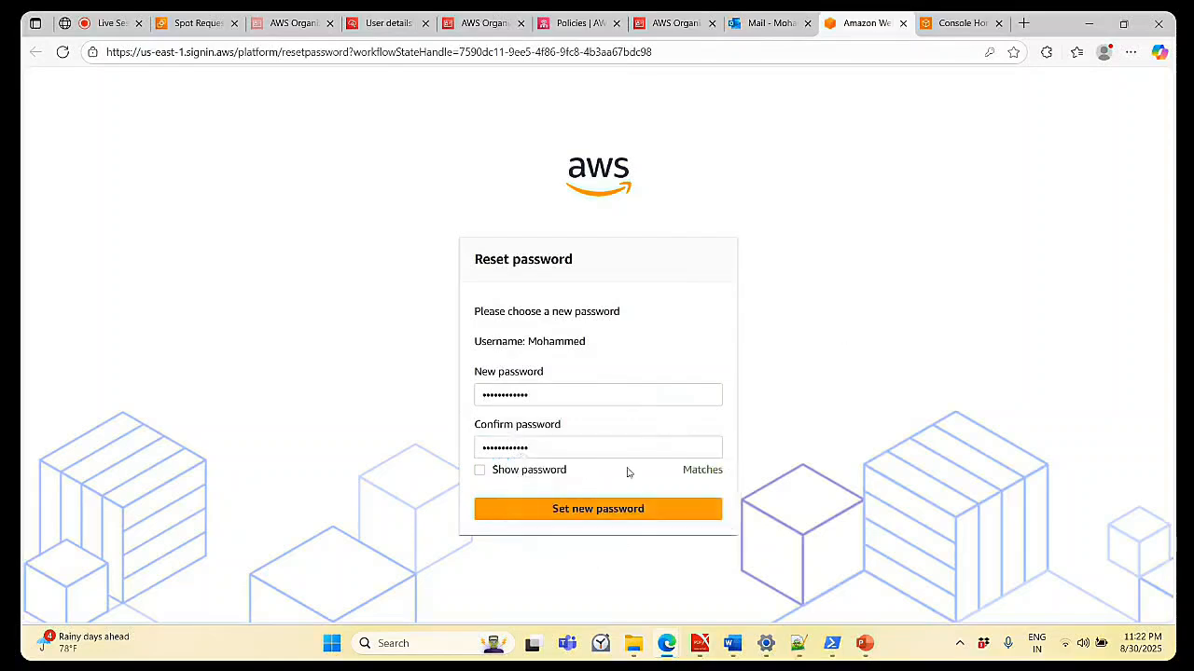
click(590, 512)
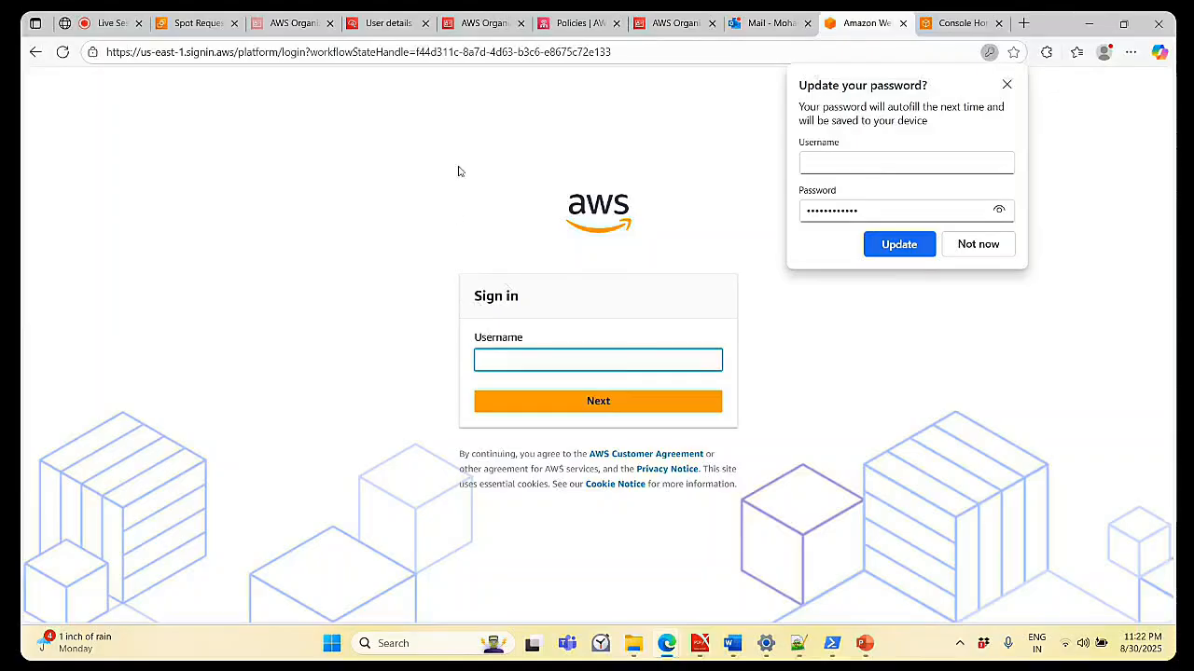
Copy the address of the AWS sign-in page and open it in the InPrivate browser window
click(636, 57)
key(ctrl+c)
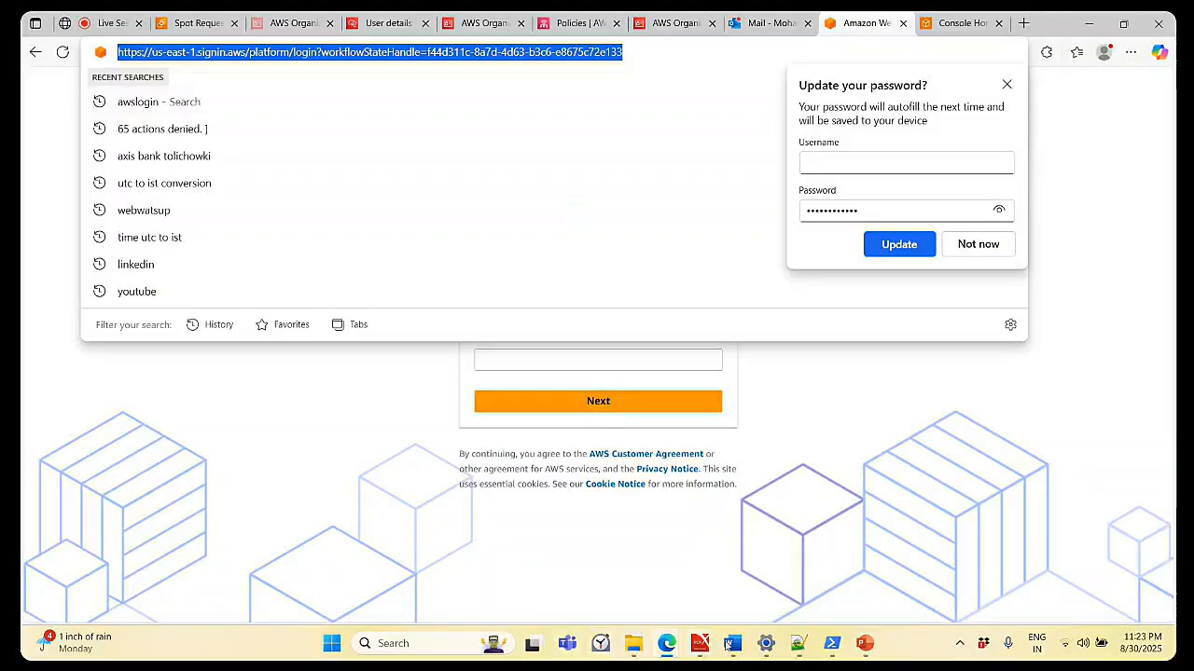
mouse_move(669, 645)
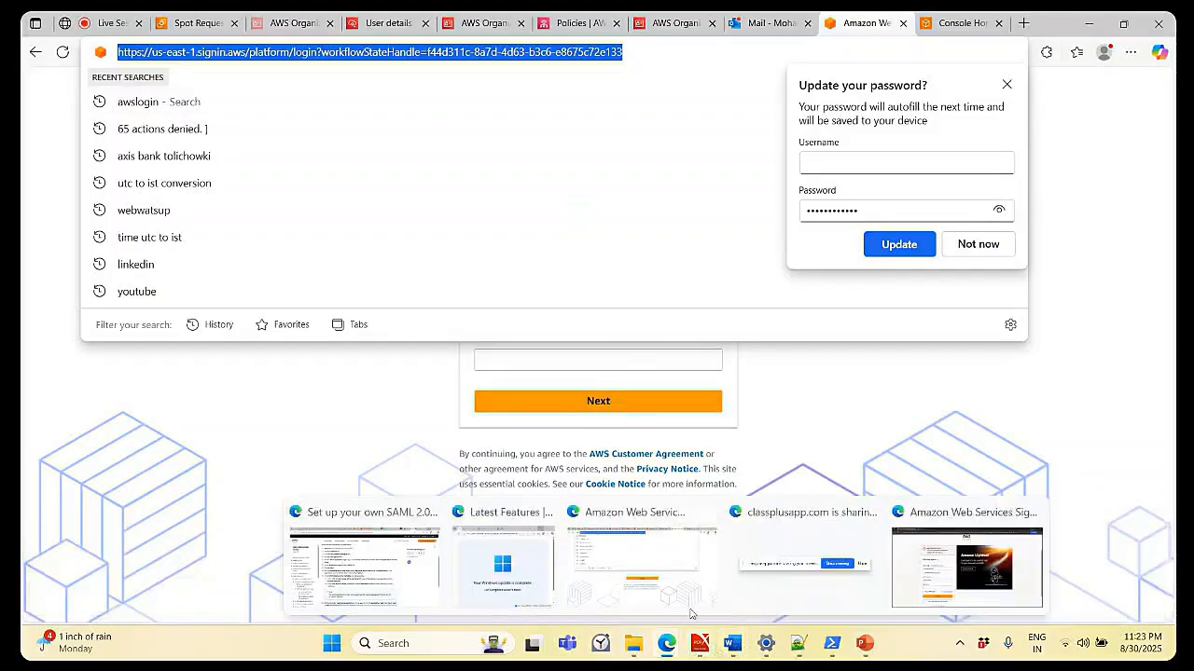
click(966, 567)
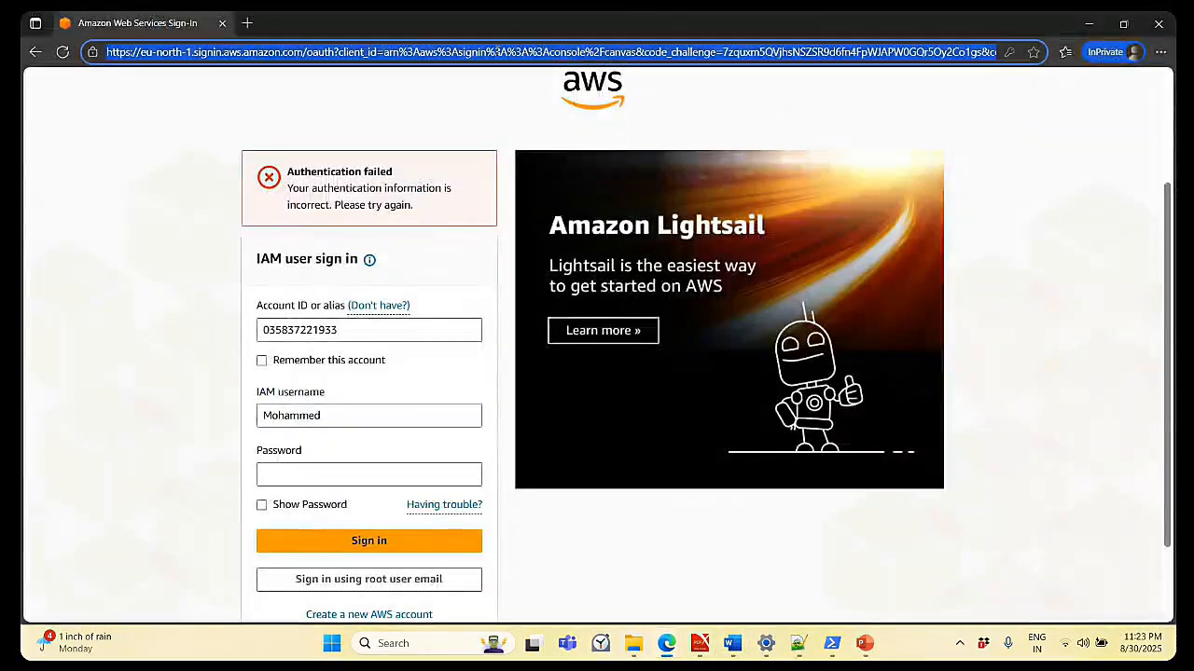
key(ctrl+v)
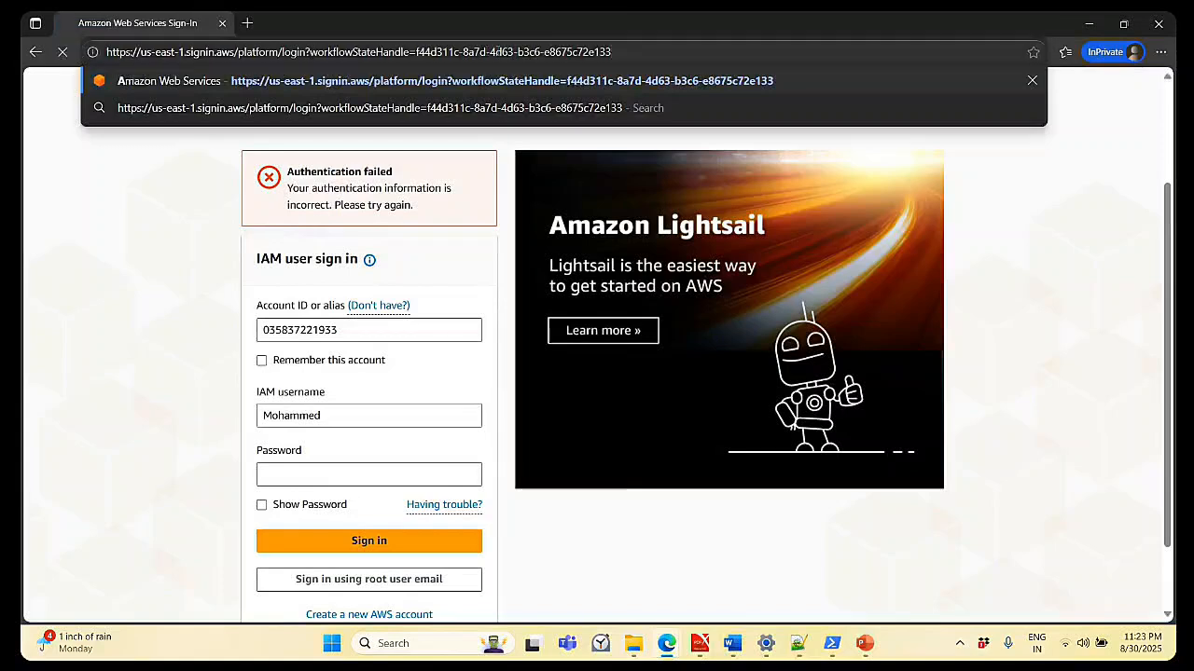
key(Return)
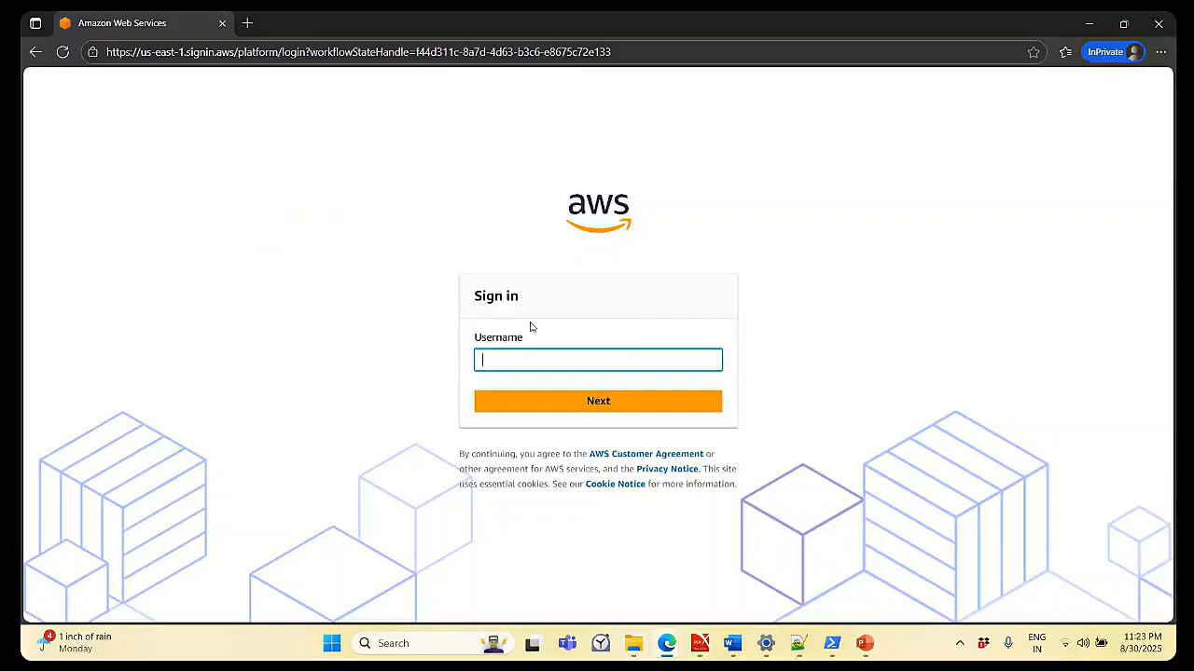
Enter the invited user's username on the AWS sign-in page and continue to the password prompt
click(533, 358)
text(M)
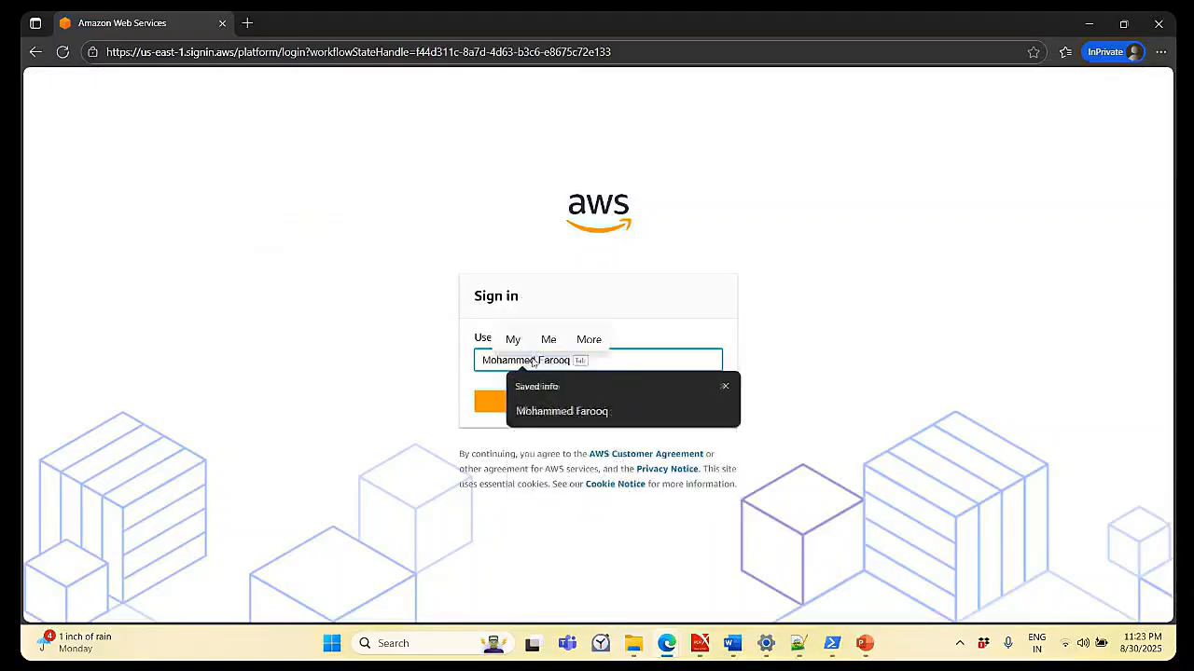
text(ohammed)
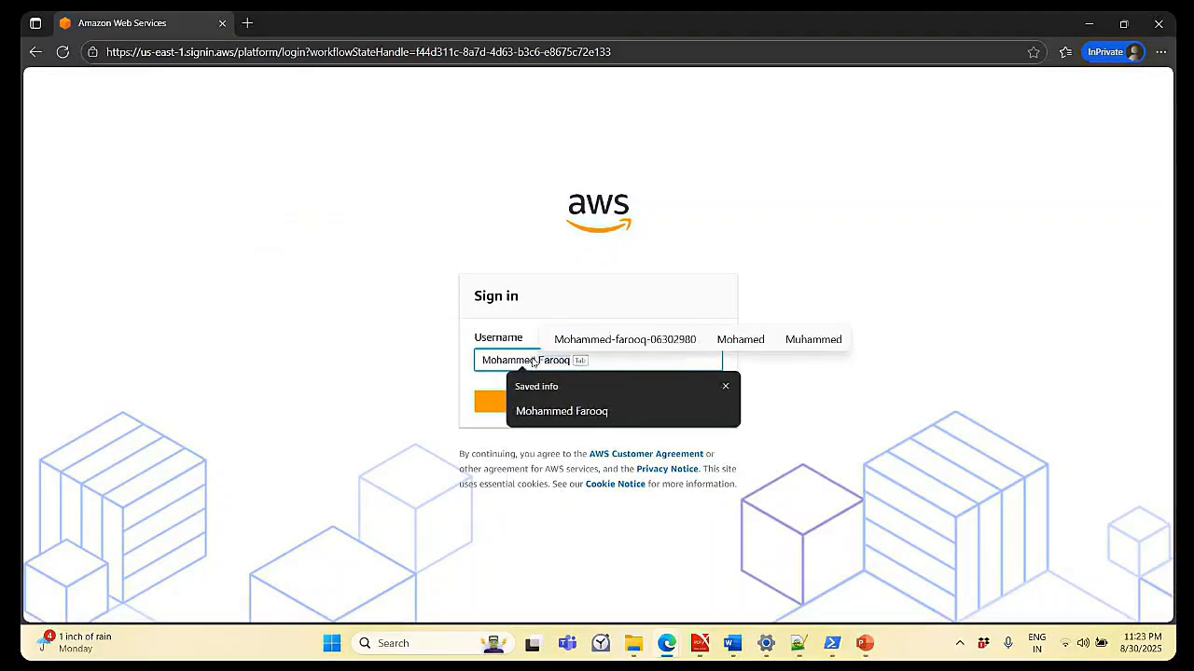
click(770, 280)
click(634, 407)
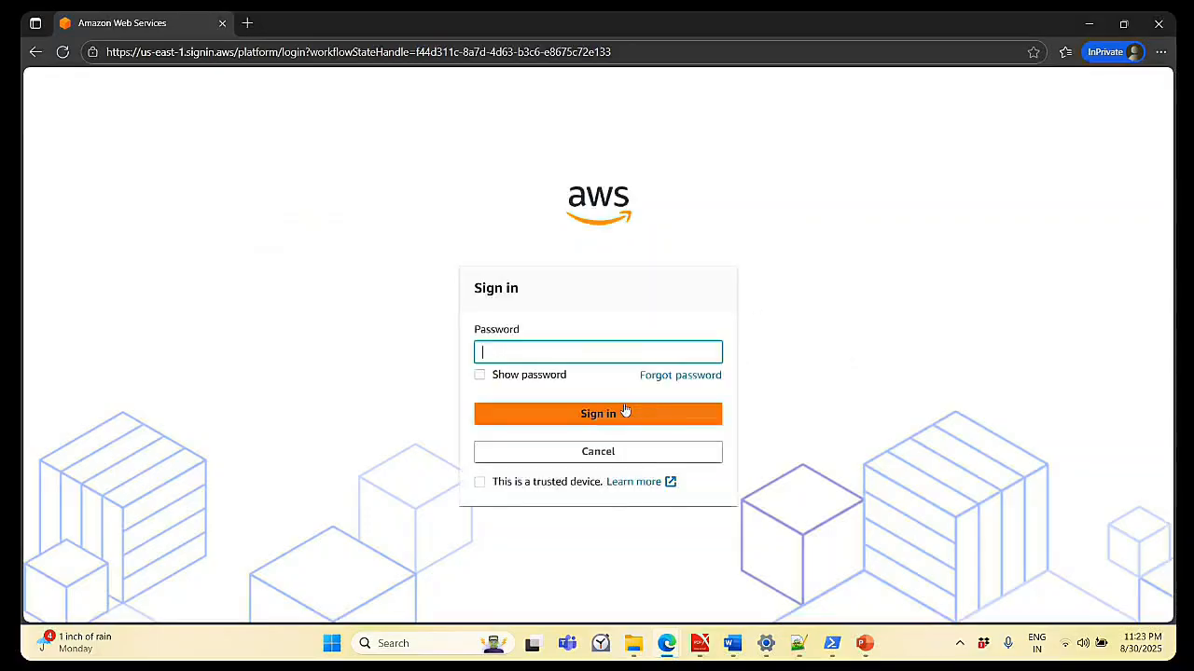
Enter the account password, reveal it for checking with Show password, and sign in
text(•••)
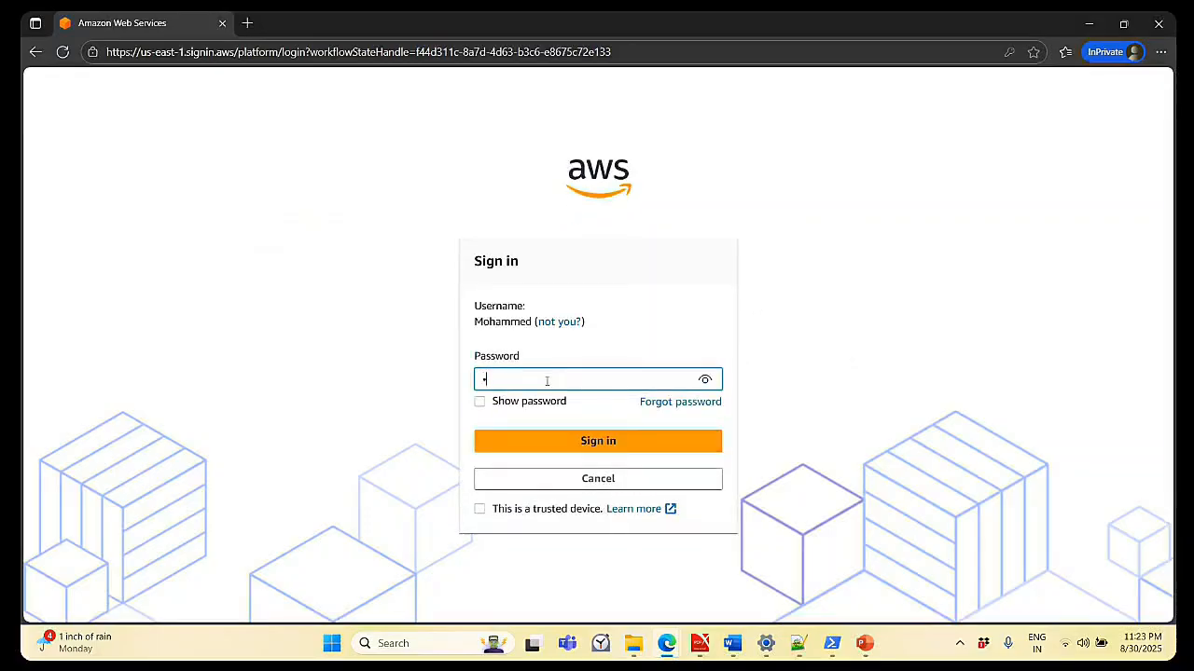
text(•••••••••)
click(705, 380)
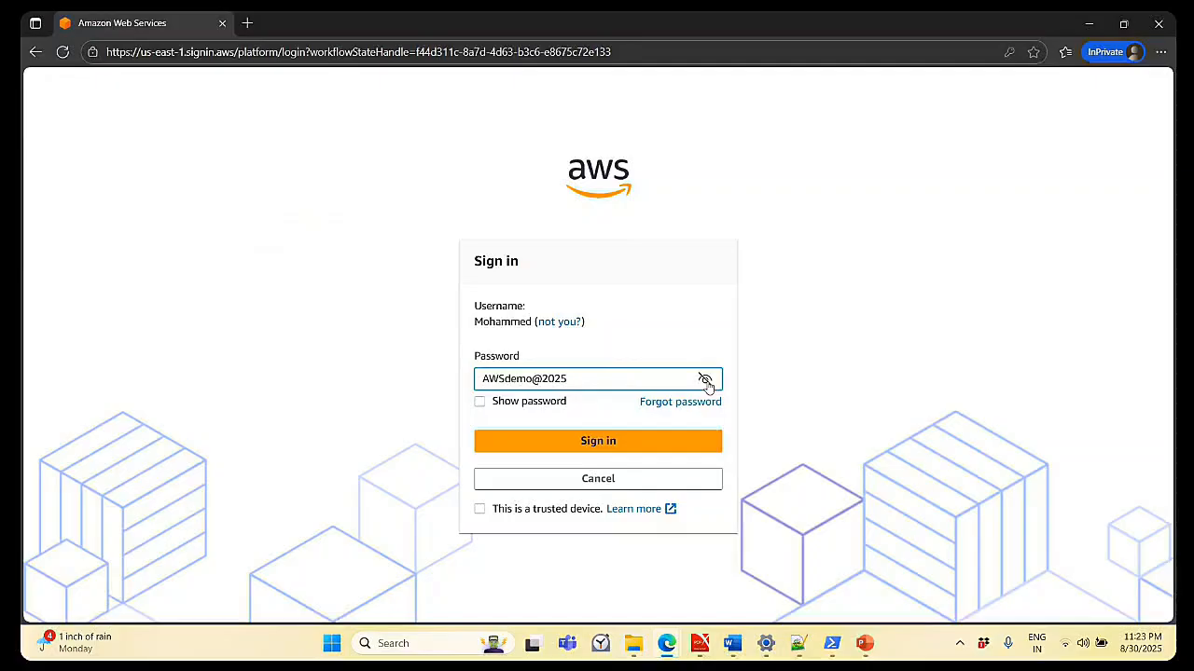
click(705, 380)
click(479, 402)
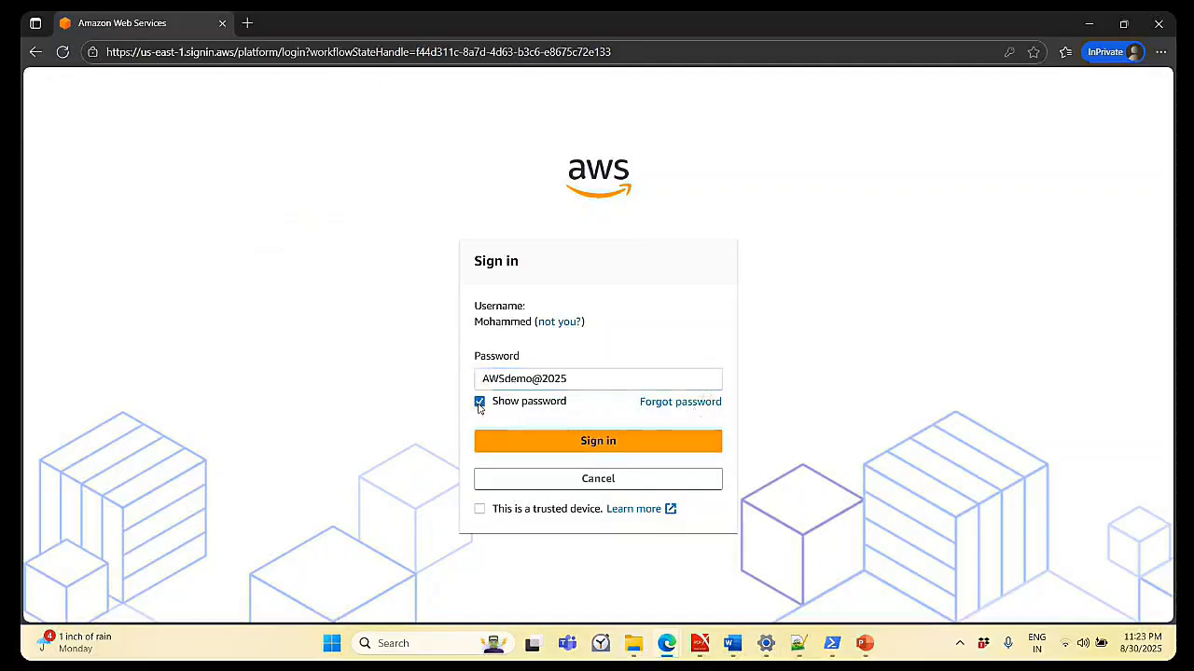
click(593, 444)
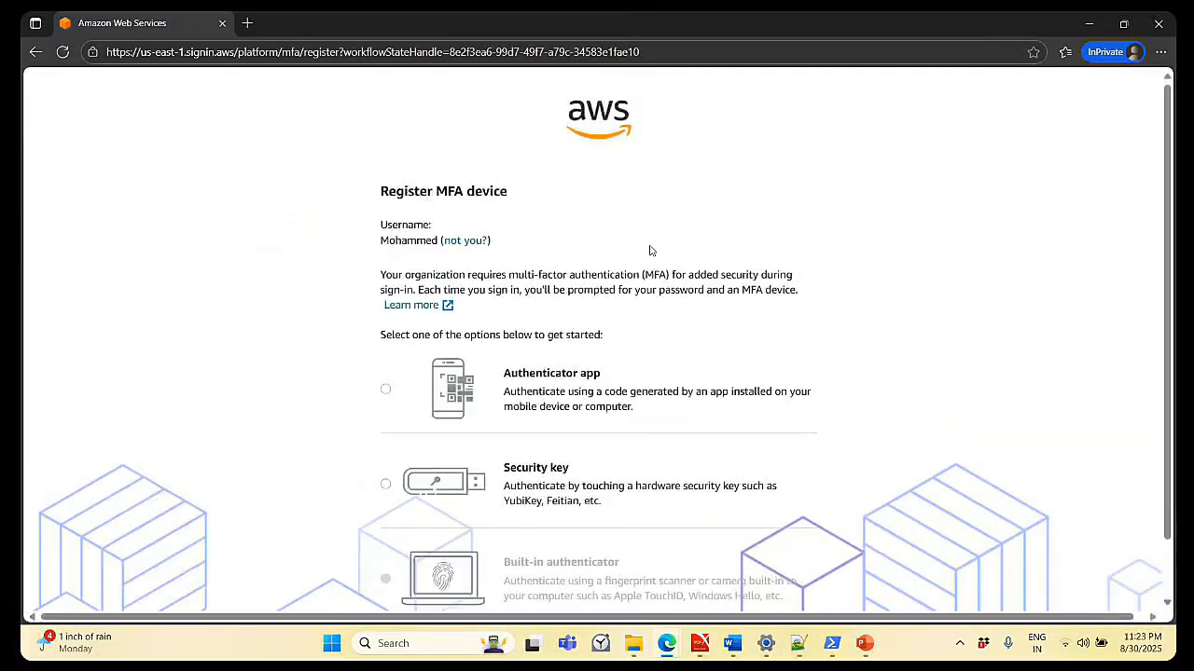
Select Authenticator app as the MFA device type to register
scroll(790, 288, down, 1)
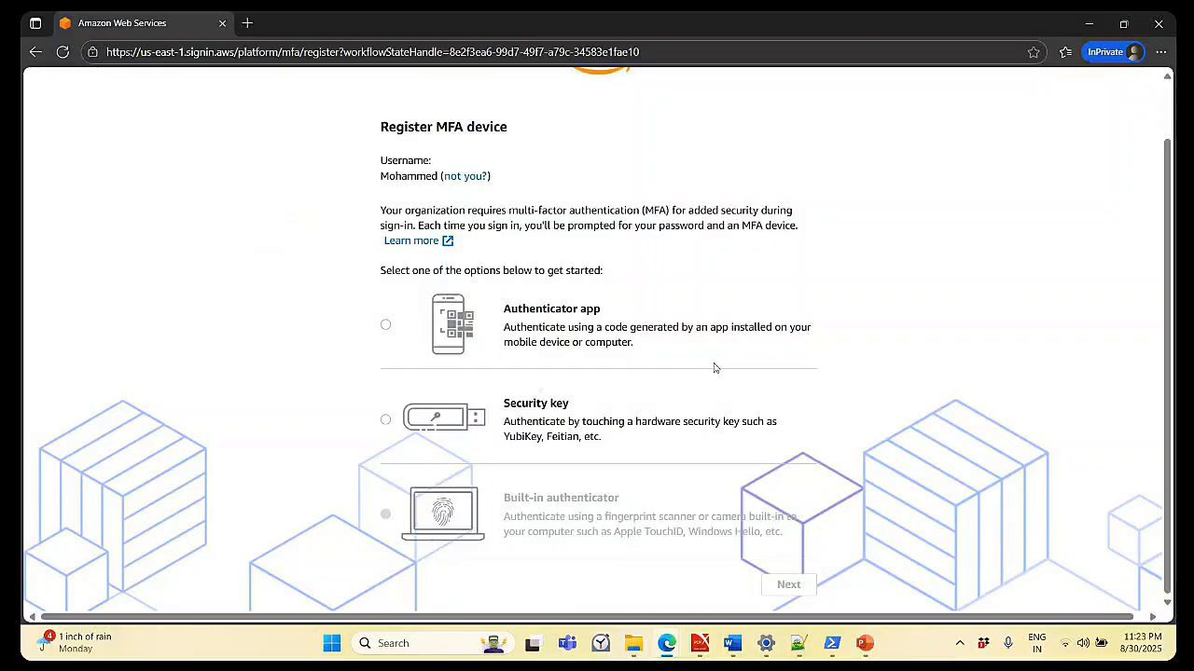
click(386, 324)
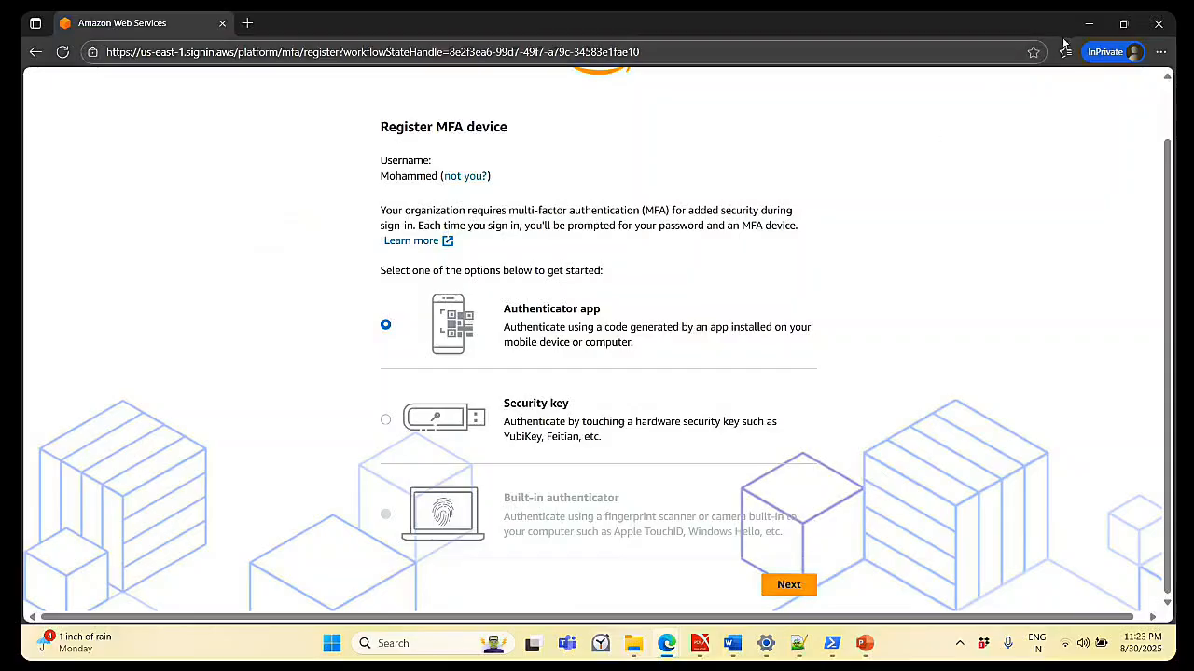
Switch to the main browser window and examine the user's registered MFA devices in IAM Identity Center
click(1088, 23)
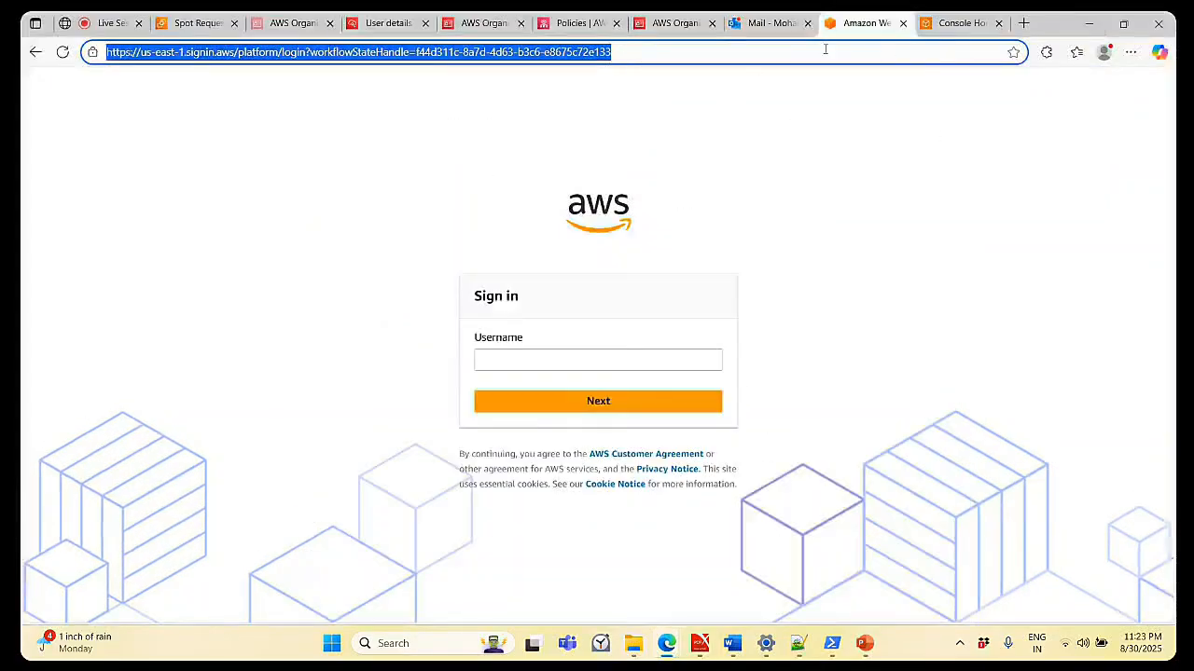
click(770, 26)
click(862, 23)
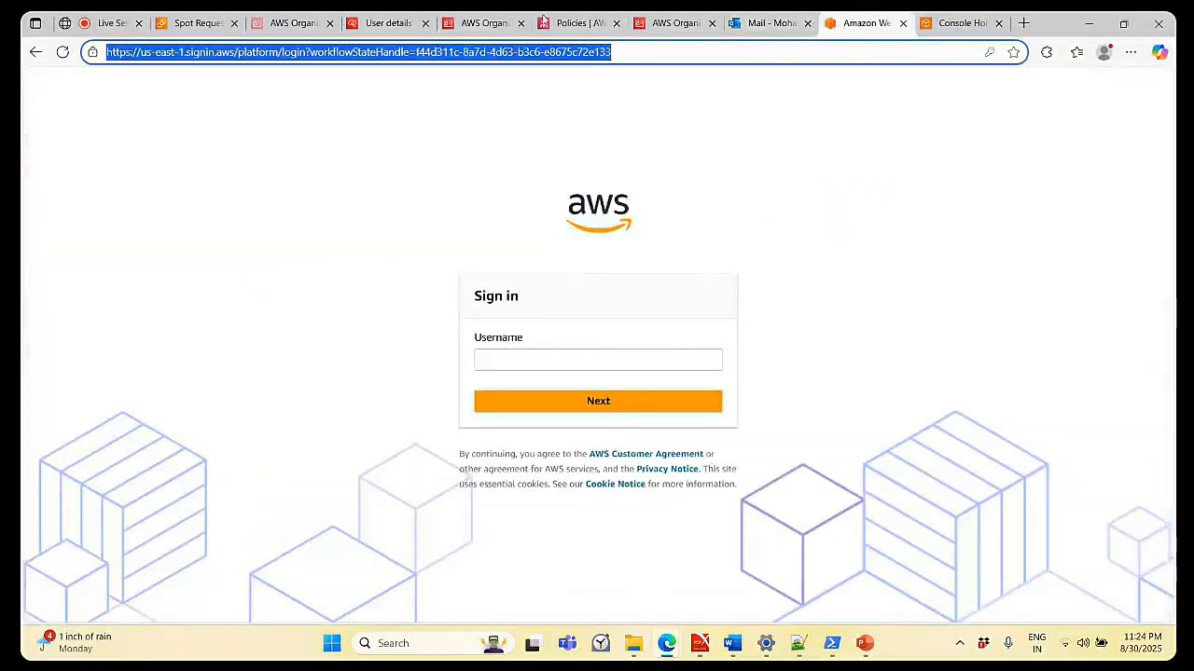
click(390, 23)
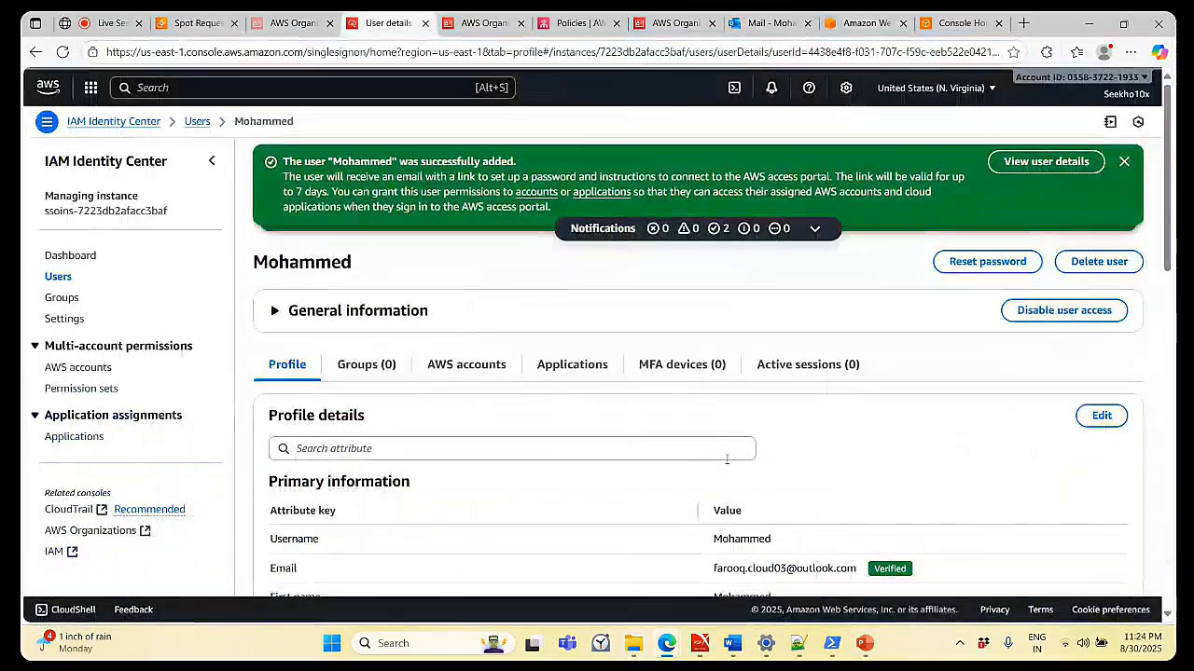
click(693, 364)
scroll(840, 466, down, 1)
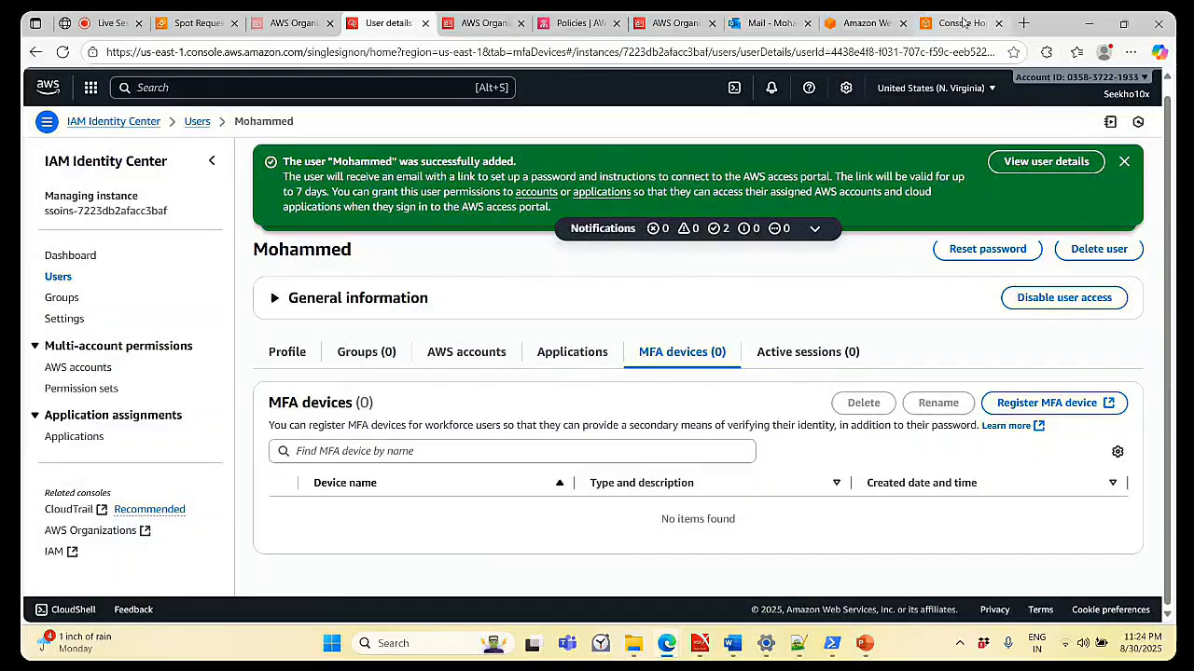
Return to the InPrivate window, continue with the authenticator app option, and reveal its setup QR code
mouse_move(664, 645)
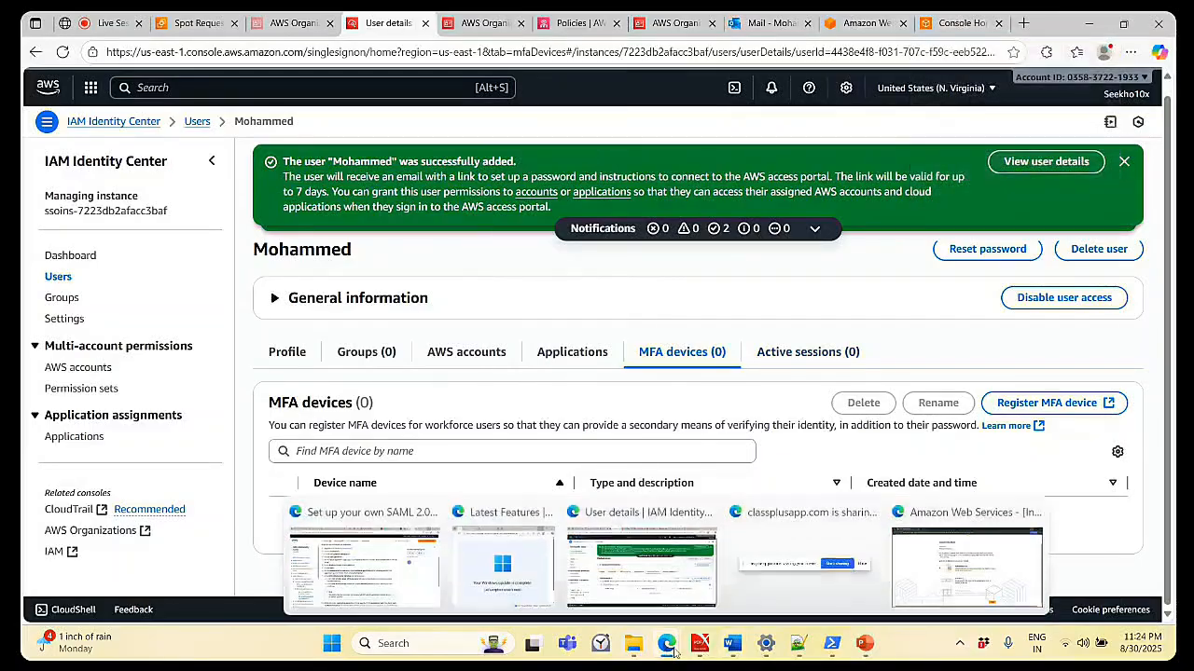
click(965, 568)
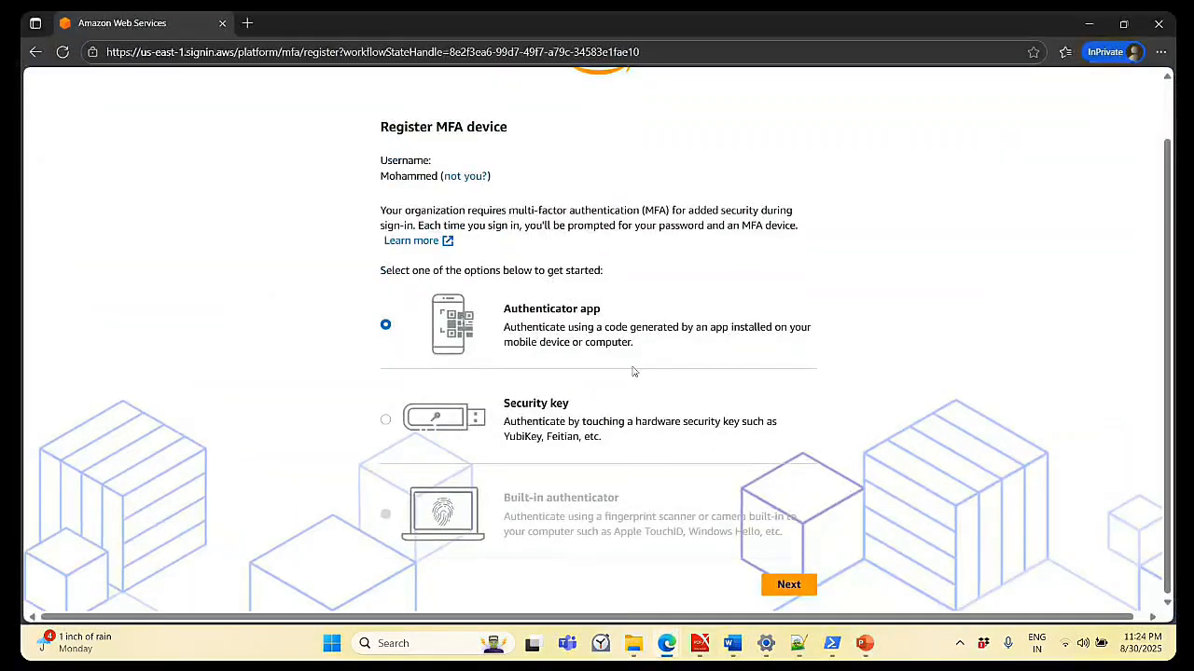
click(794, 585)
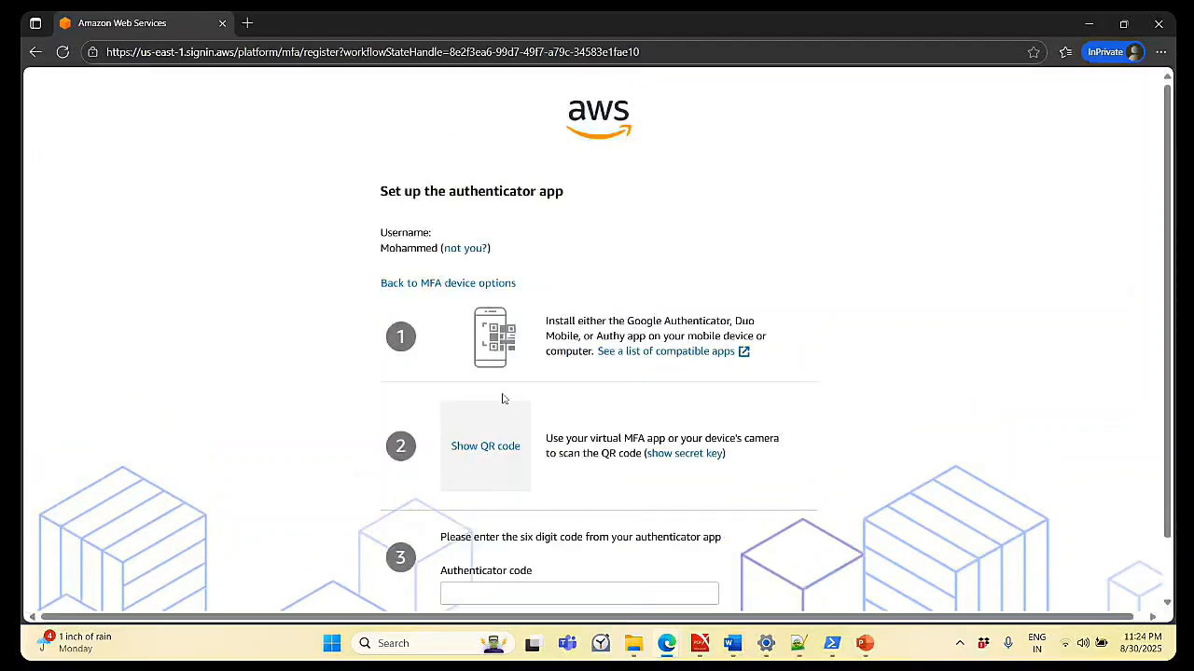
click(496, 449)
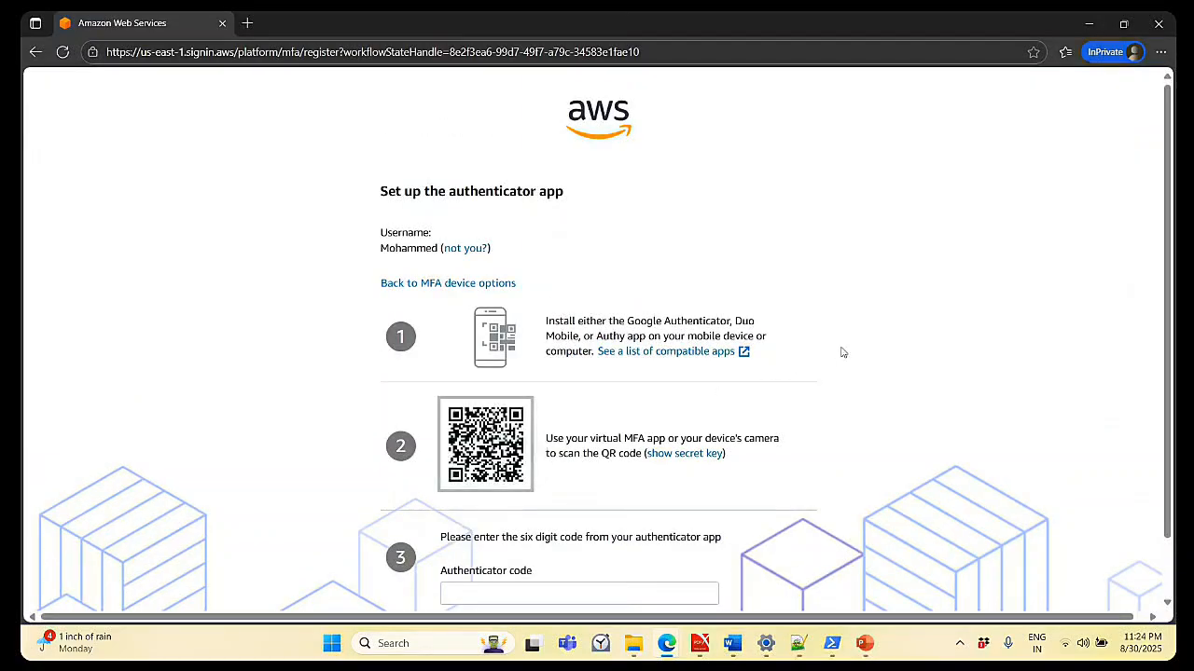
Enter the six-digit authenticator code, assign the MFA device, and finish the registration
scroll(841, 351, down, 1)
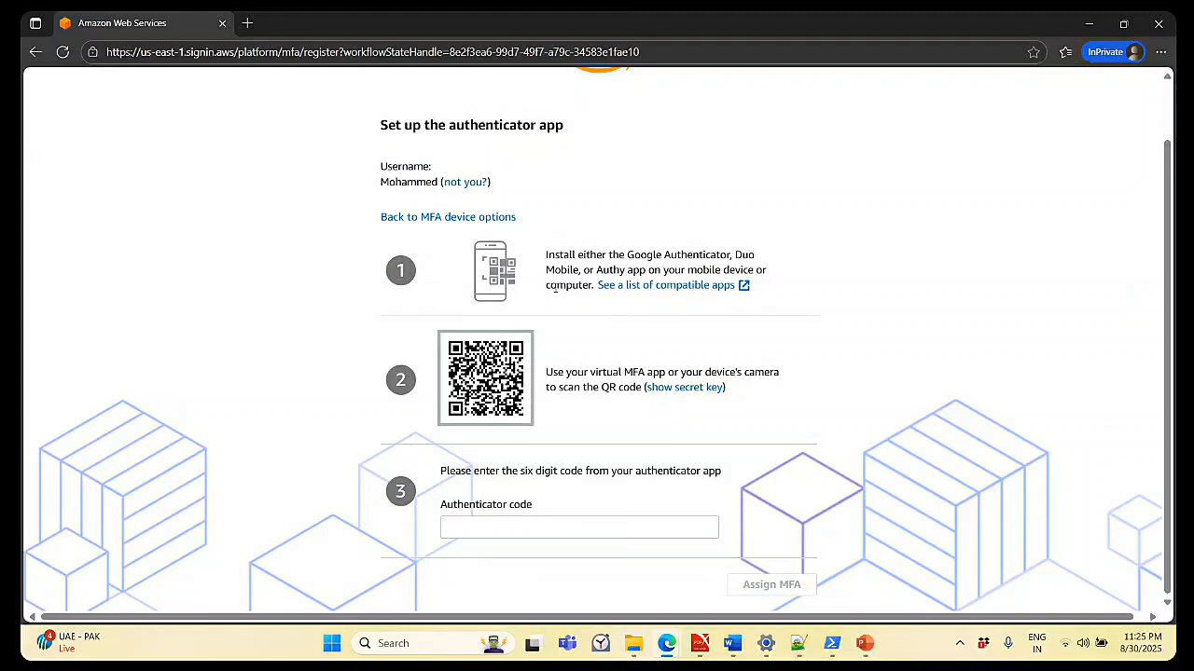
click(537, 534)
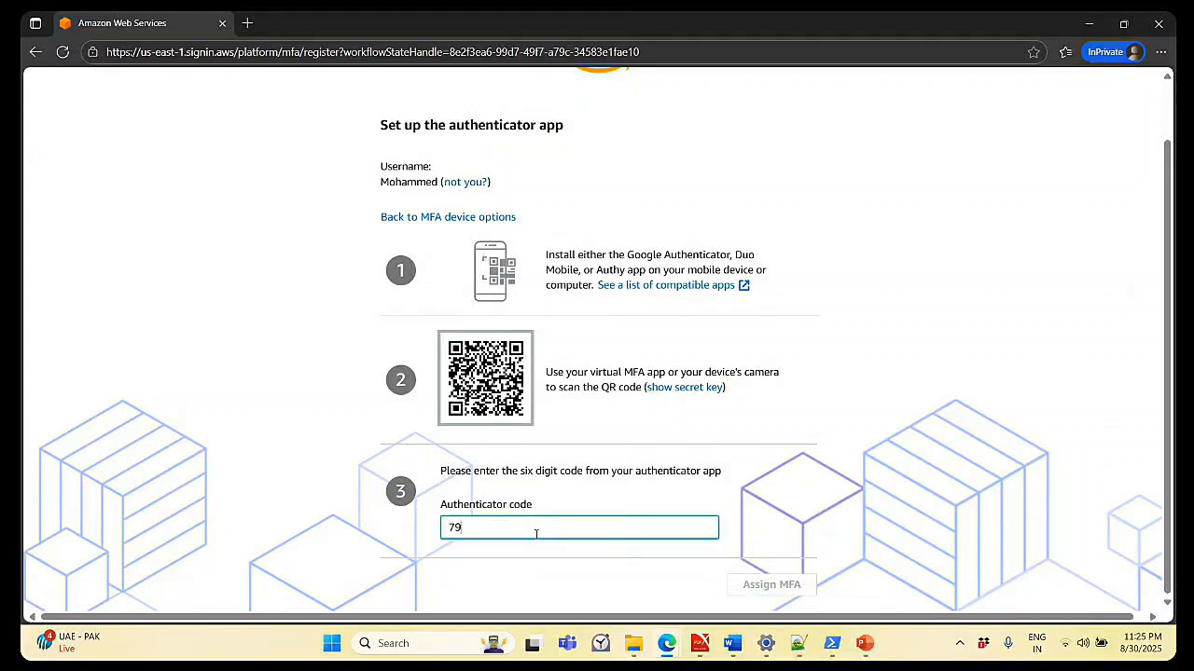
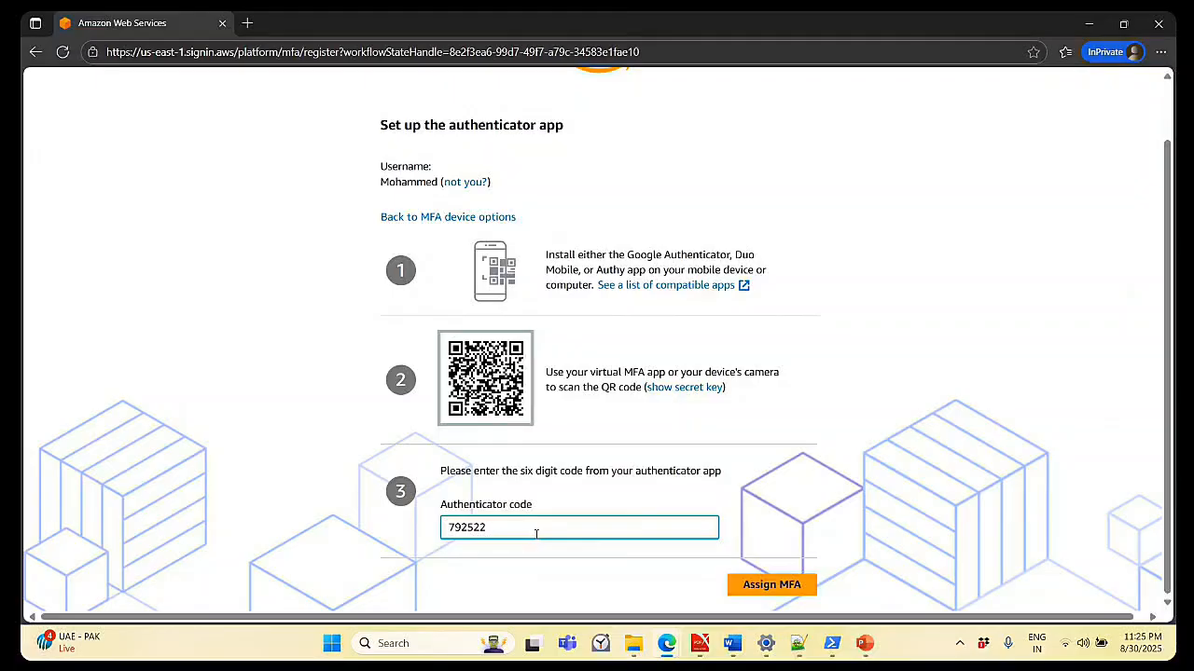
click(762, 585)
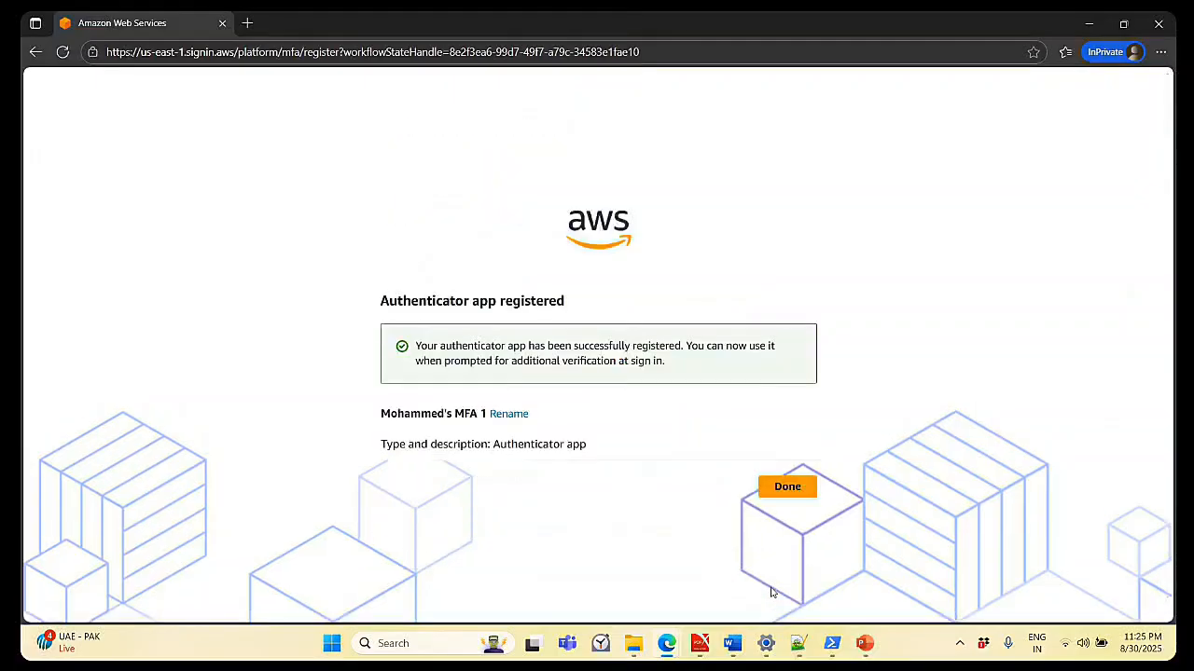
click(779, 484)
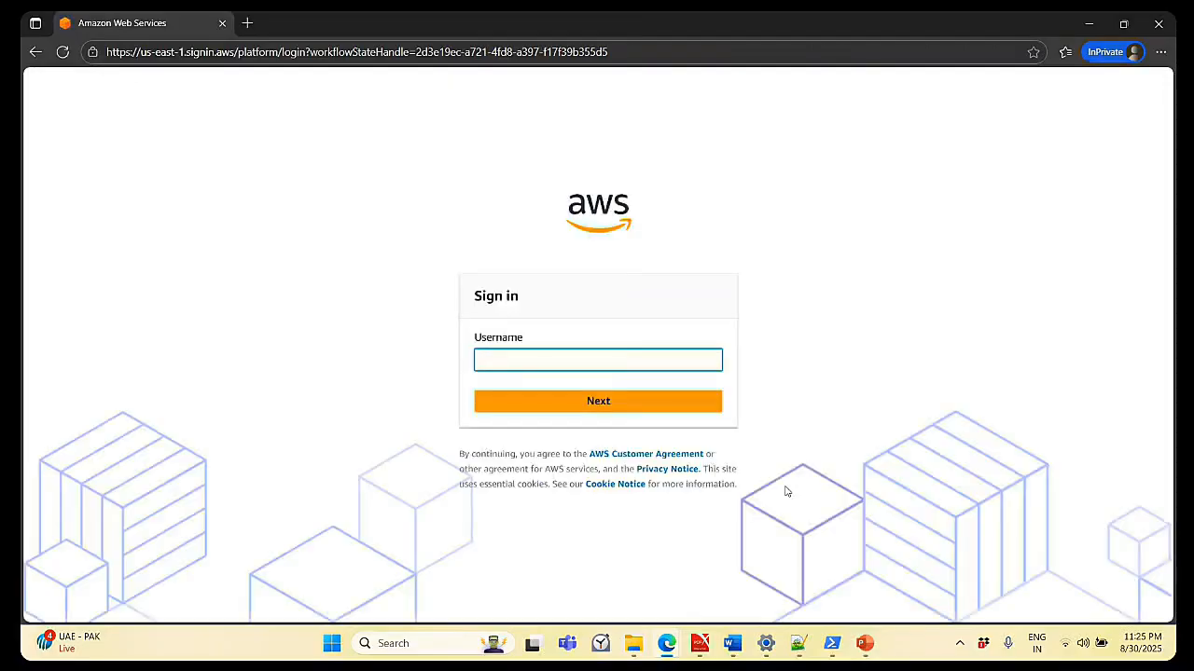
Fill in the username on the new sign-in page, removing the surname from the autofilled suggestion, and continue
click(546, 355)
text(Mo)
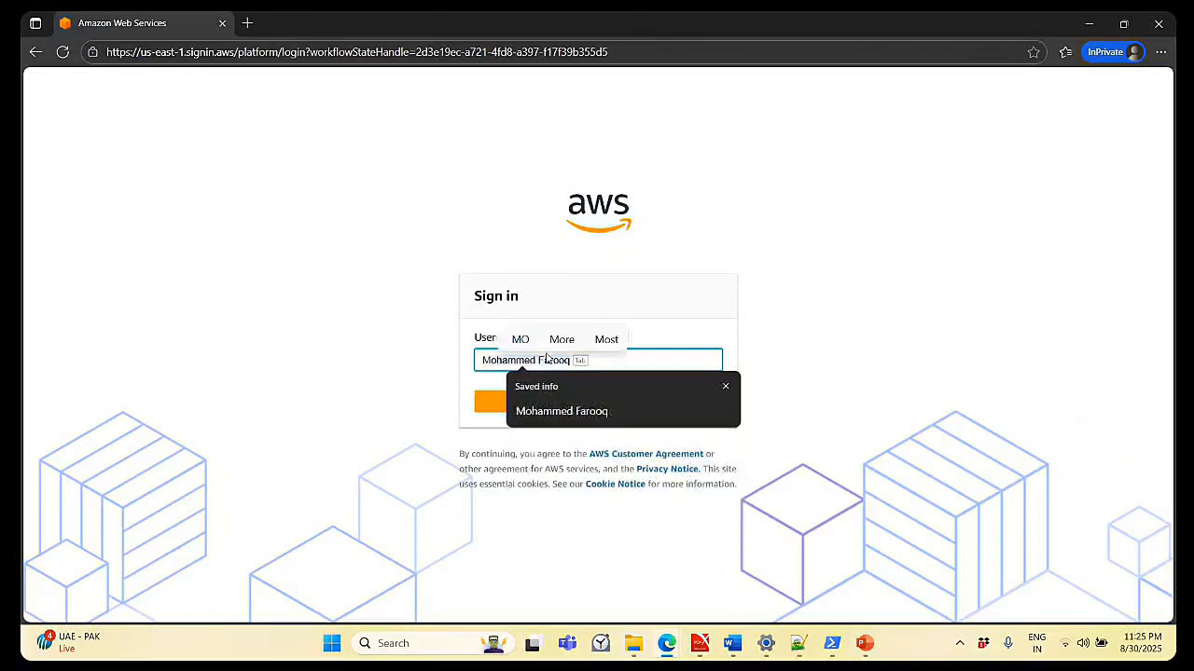
key(Tab)
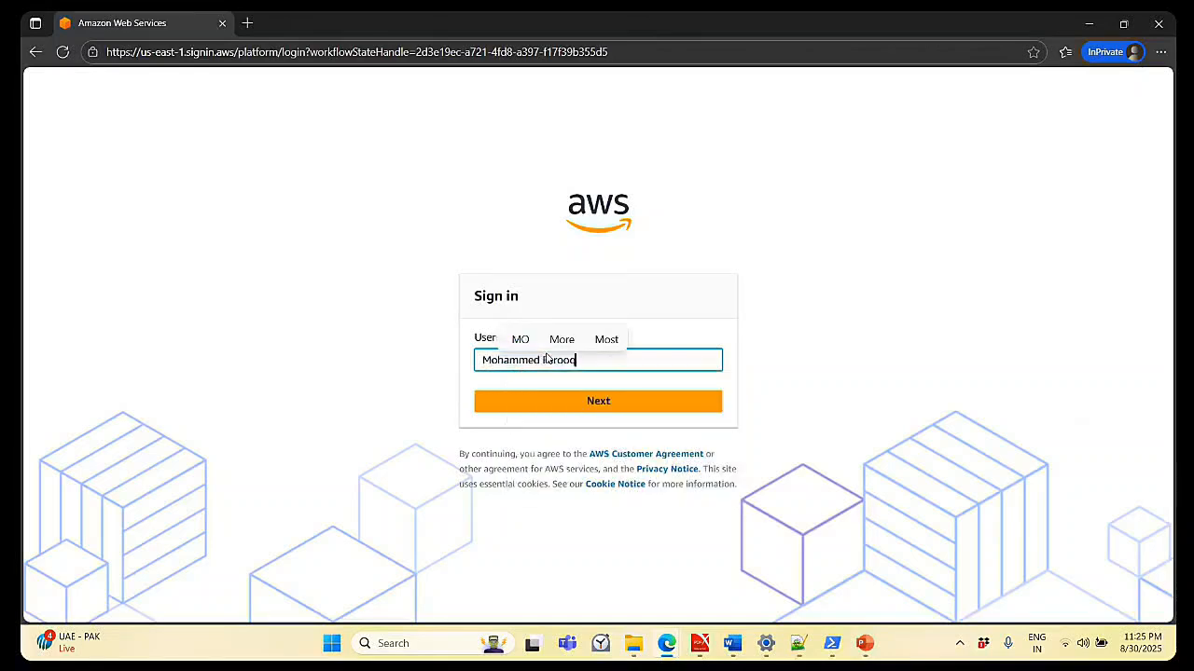
key(BackSpace)
key(BackSpace)
key(BackSpace)
key(BackSpace)
key(BackSpace)
key(BackSpace)
key(BackSpace)
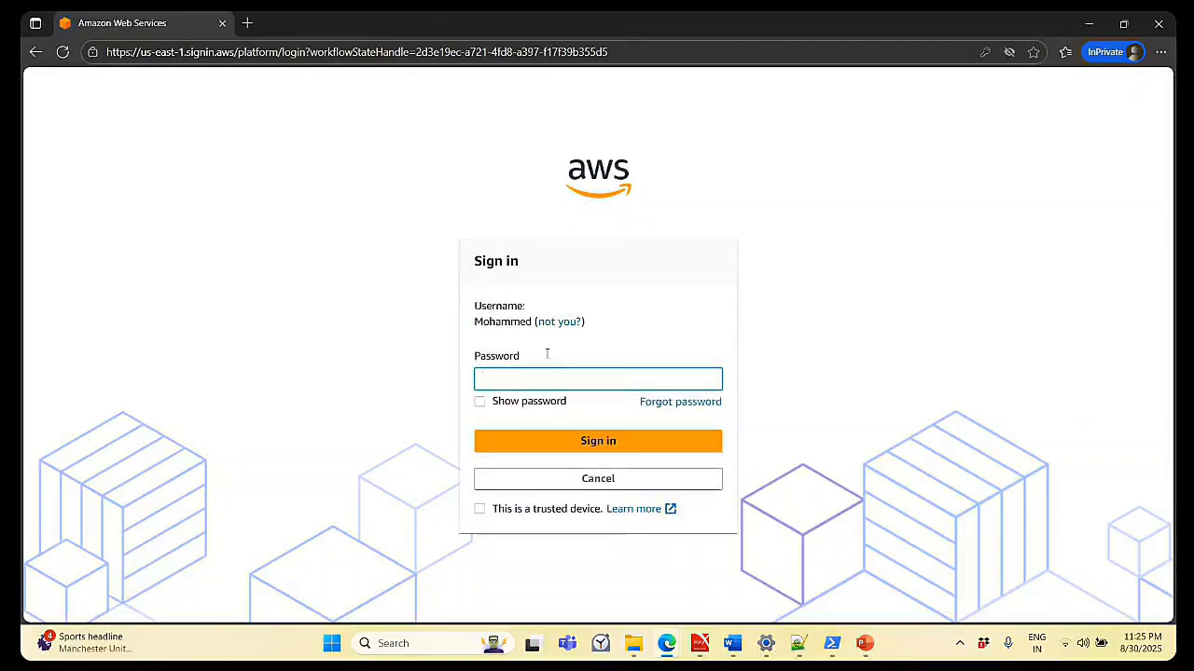
Enter the account password with Show password enabled and submit it to reach the MFA verification
text(••)
click(480, 402)
click(595, 452)
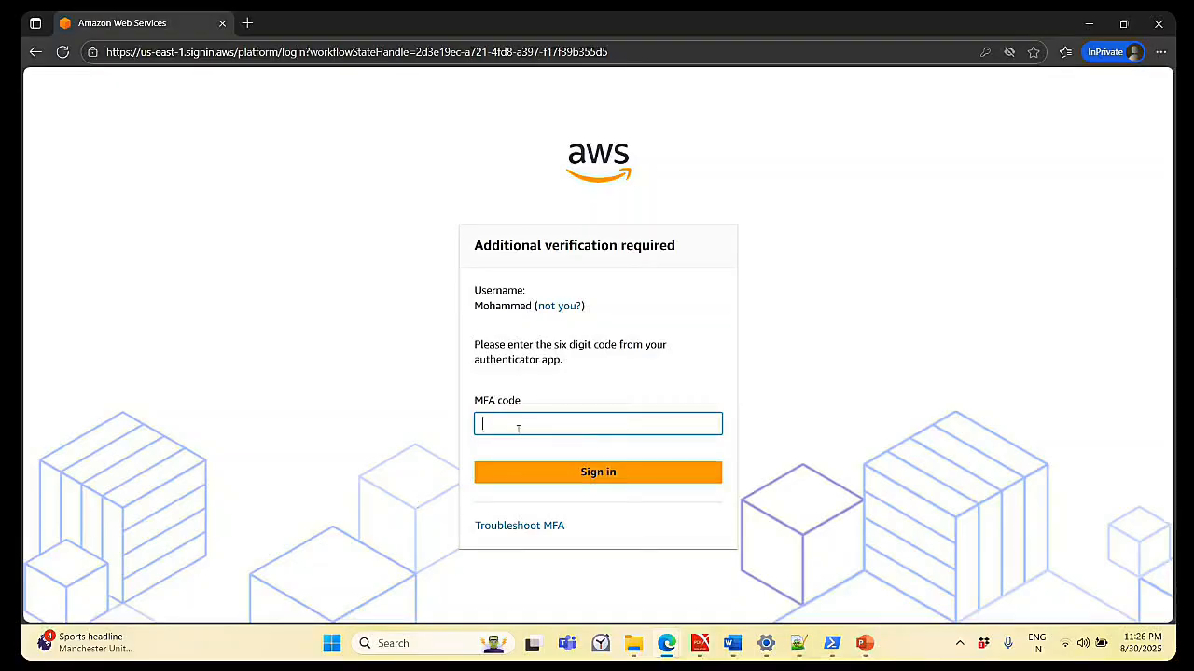
Enter the six-digit MFA code and complete the sign-in to the AWS access portal
click(664, 464)
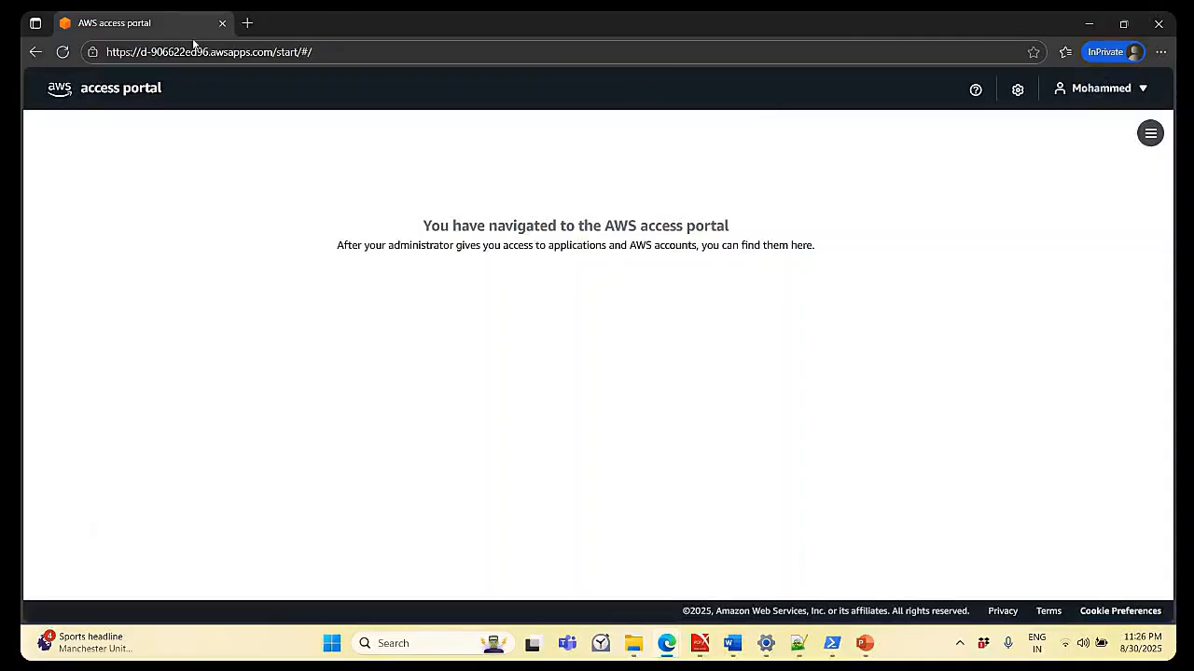
Switch to the main browser window and check the applications assigned to the user in IAM Identity Center
click(1089, 23)
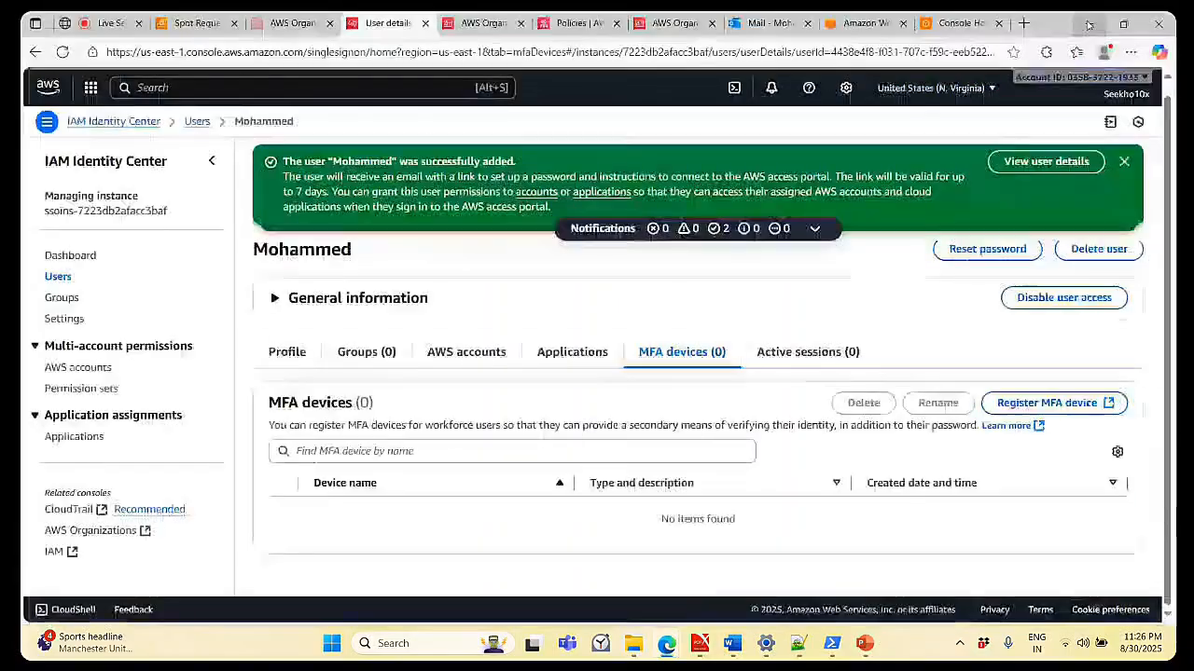
click(572, 354)
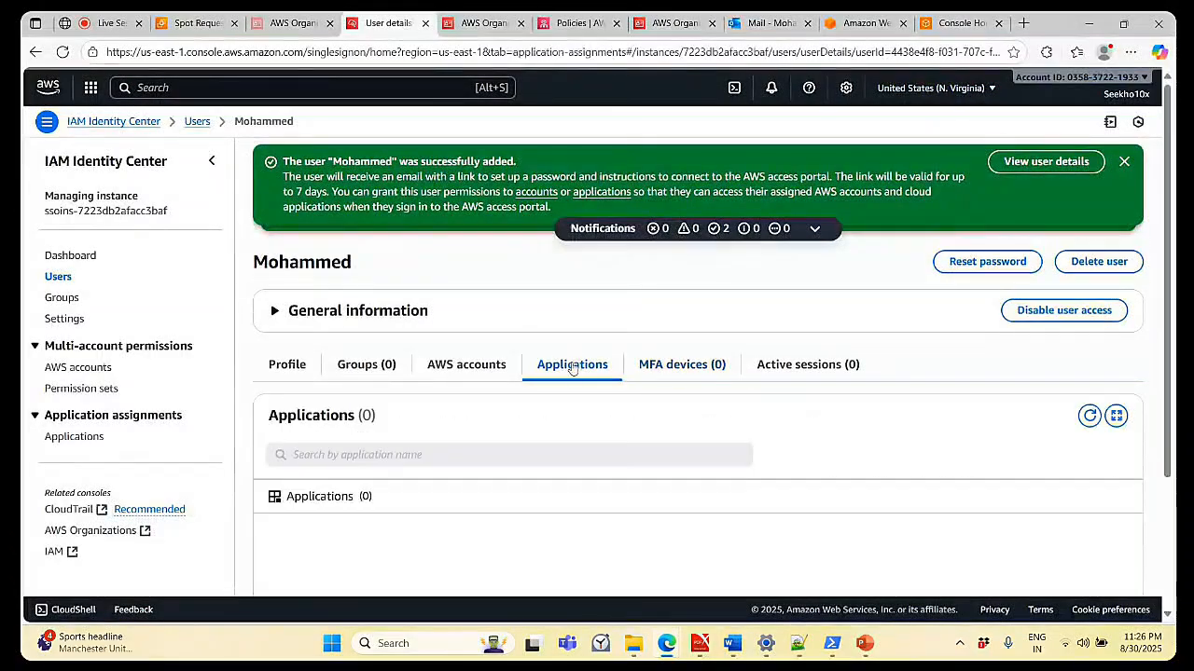
scroll(783, 455, down, 2)
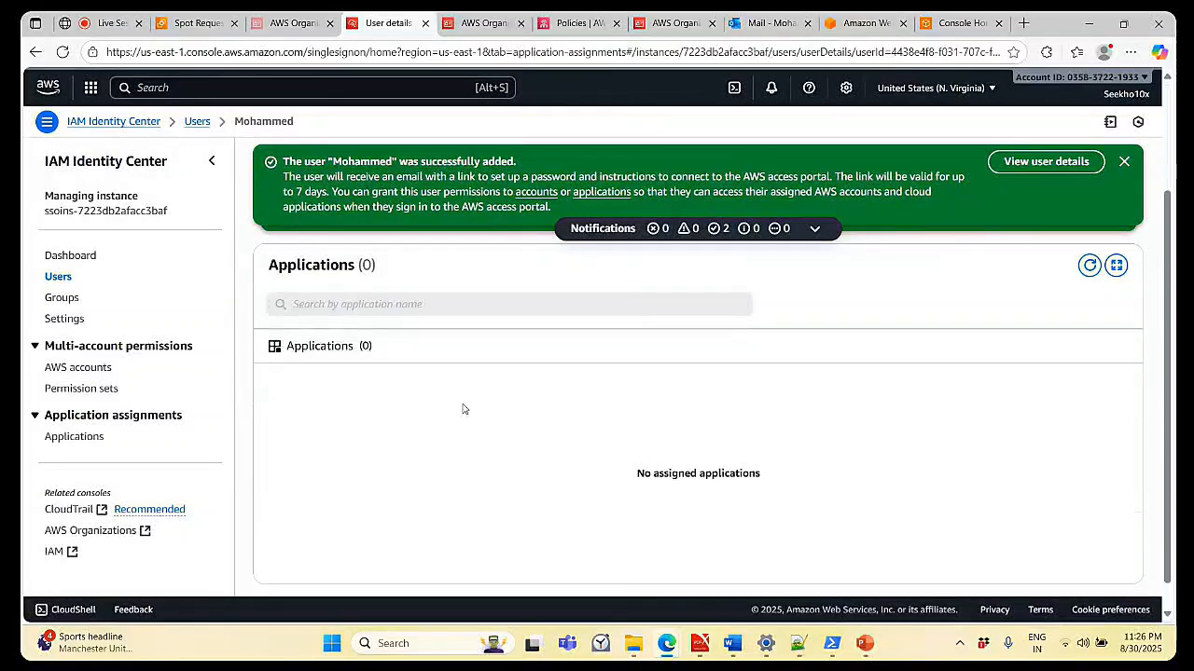
scroll(978, 446, up, 2)
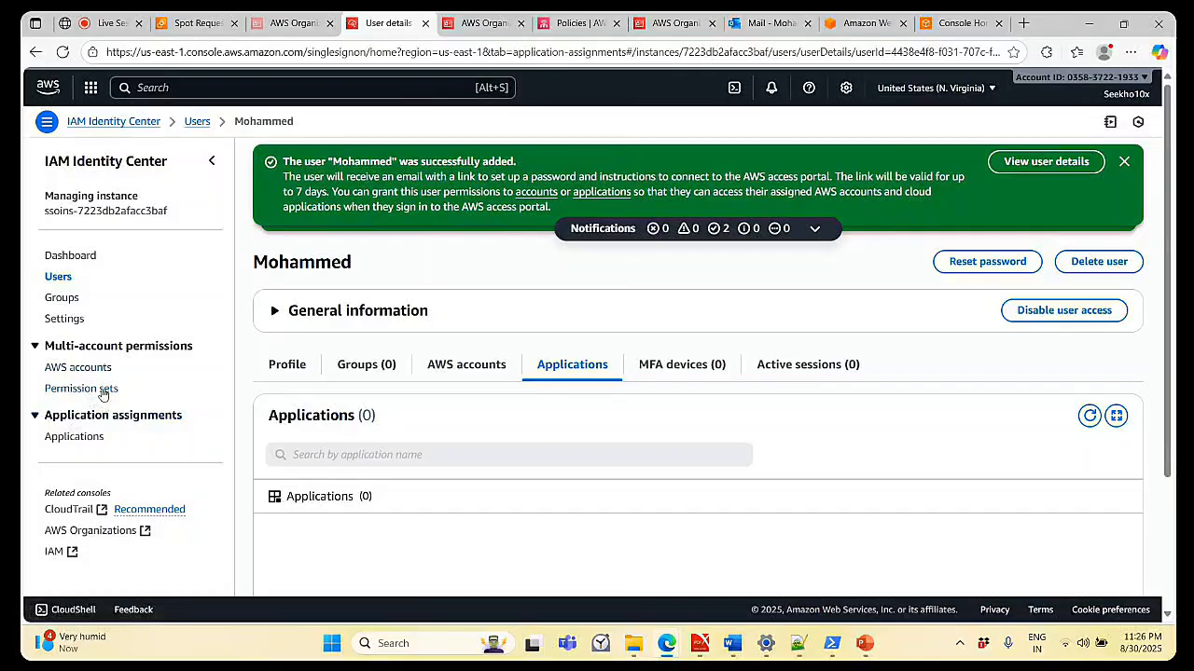
Open the IAM Identity Center Applications page and examine its customer managed and AWS managed application lists
click(87, 444)
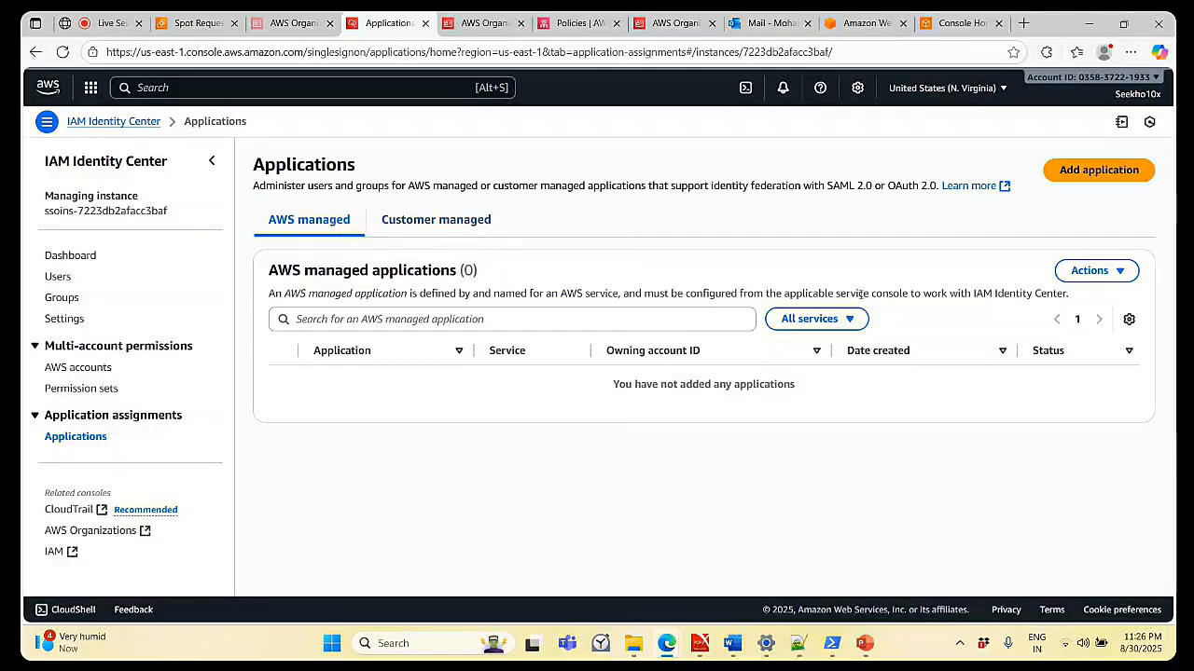
click(447, 226)
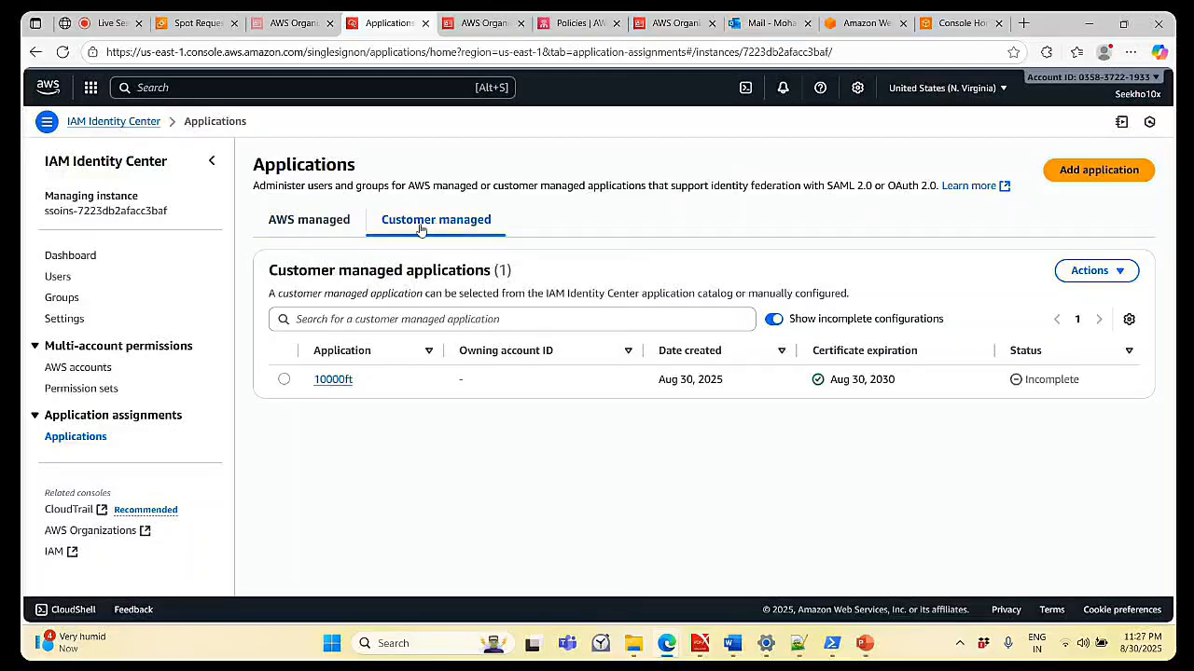
click(316, 228)
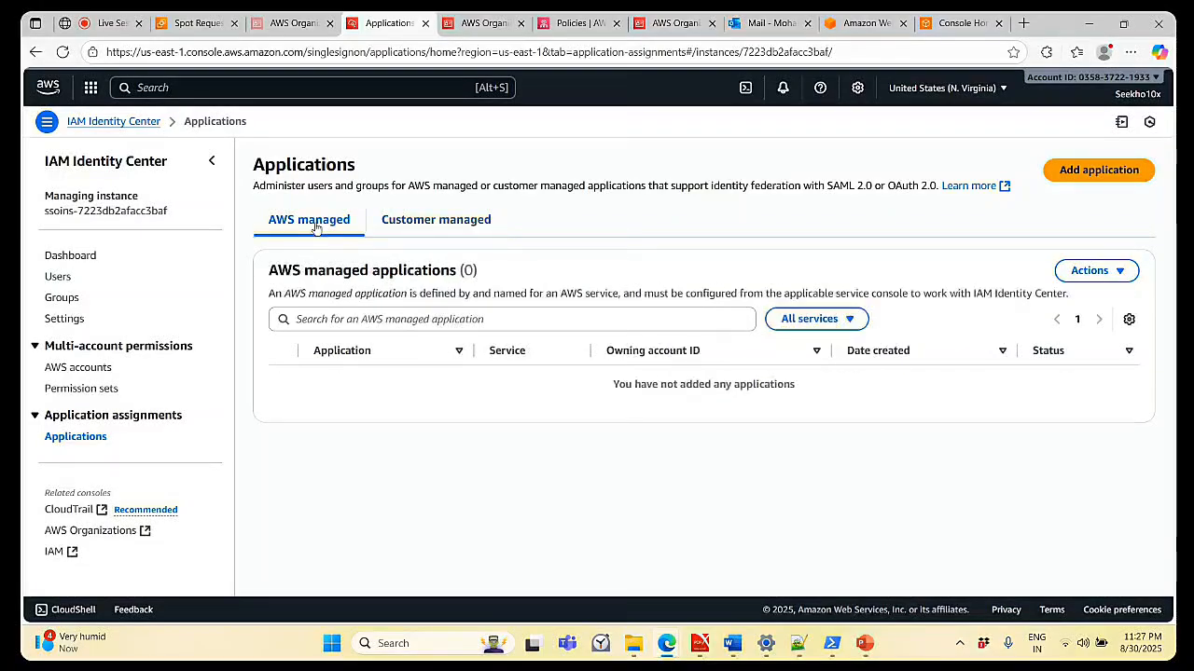
Start adding an application in IAM Identity Center with the setup preference "I have an application I want to set up"
click(1106, 268)
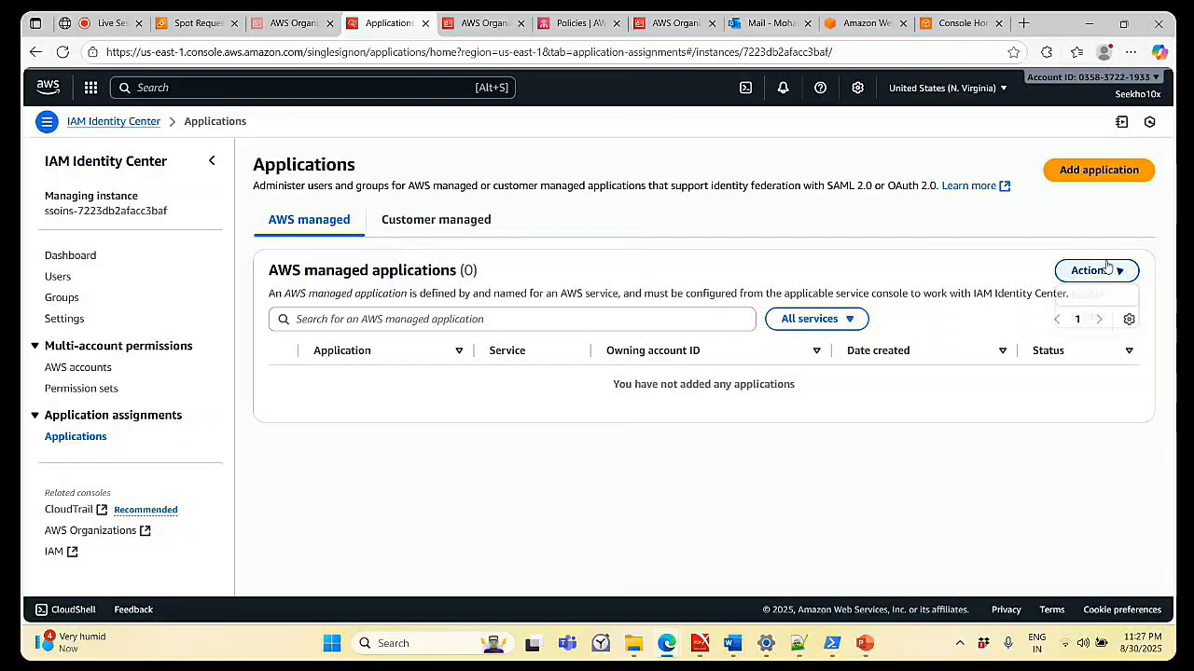
click(1103, 176)
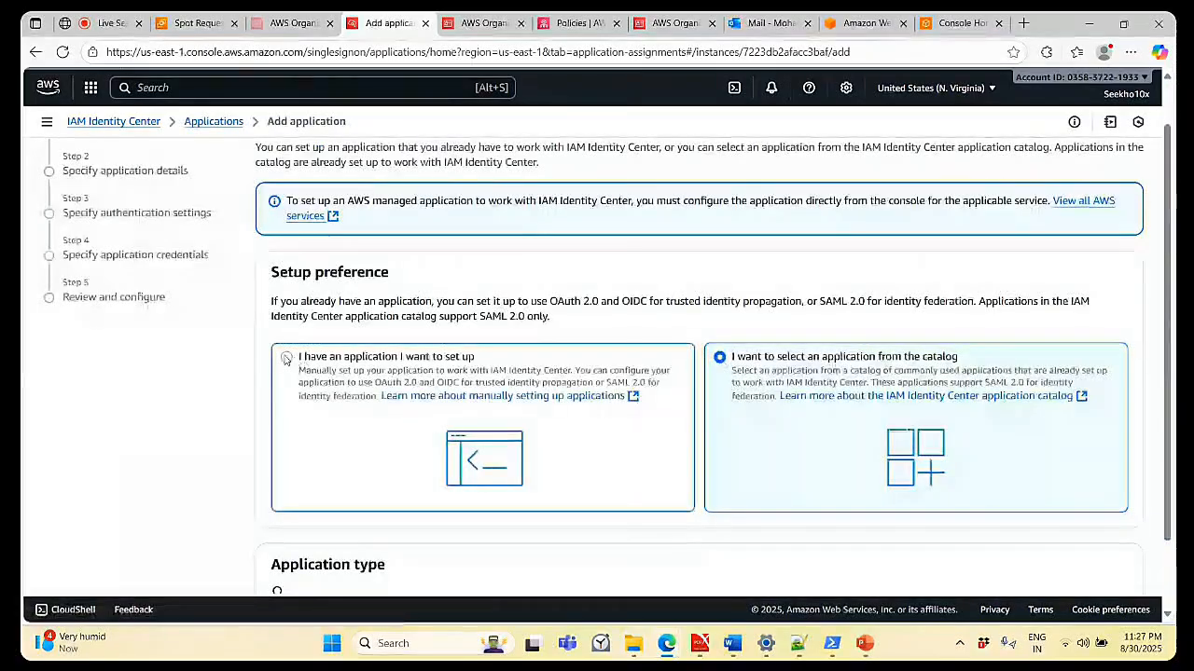
click(287, 358)
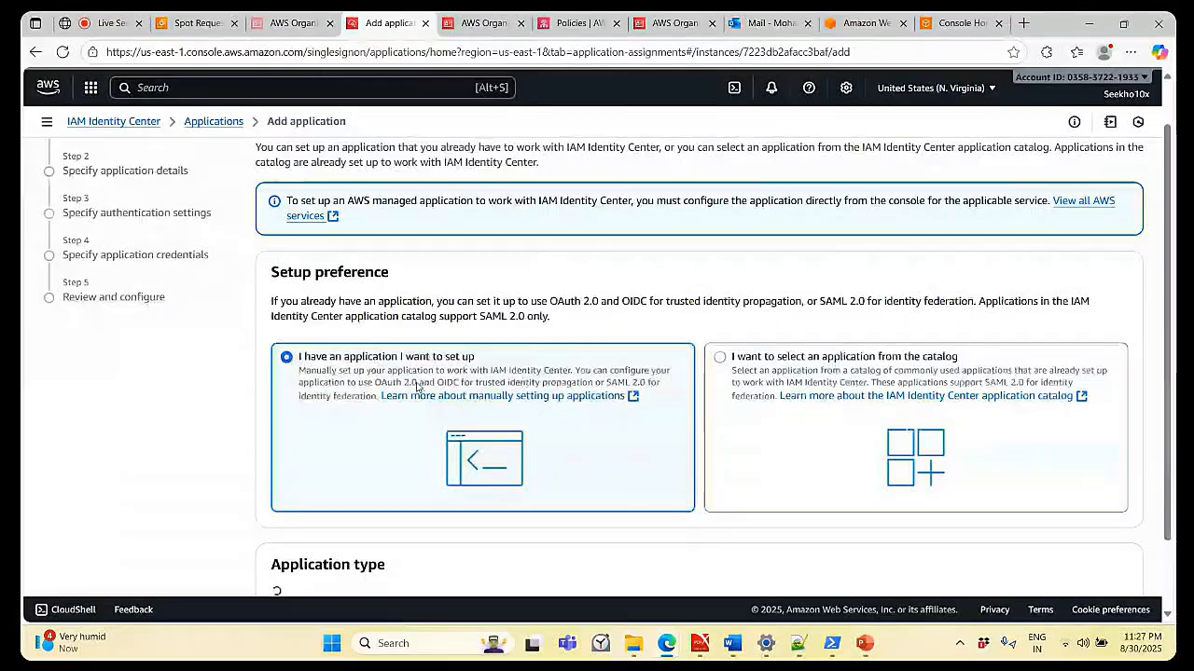
Choose SAML 2.0 as the application type and continue to the application configuration
scroll(417, 388, down, 1)
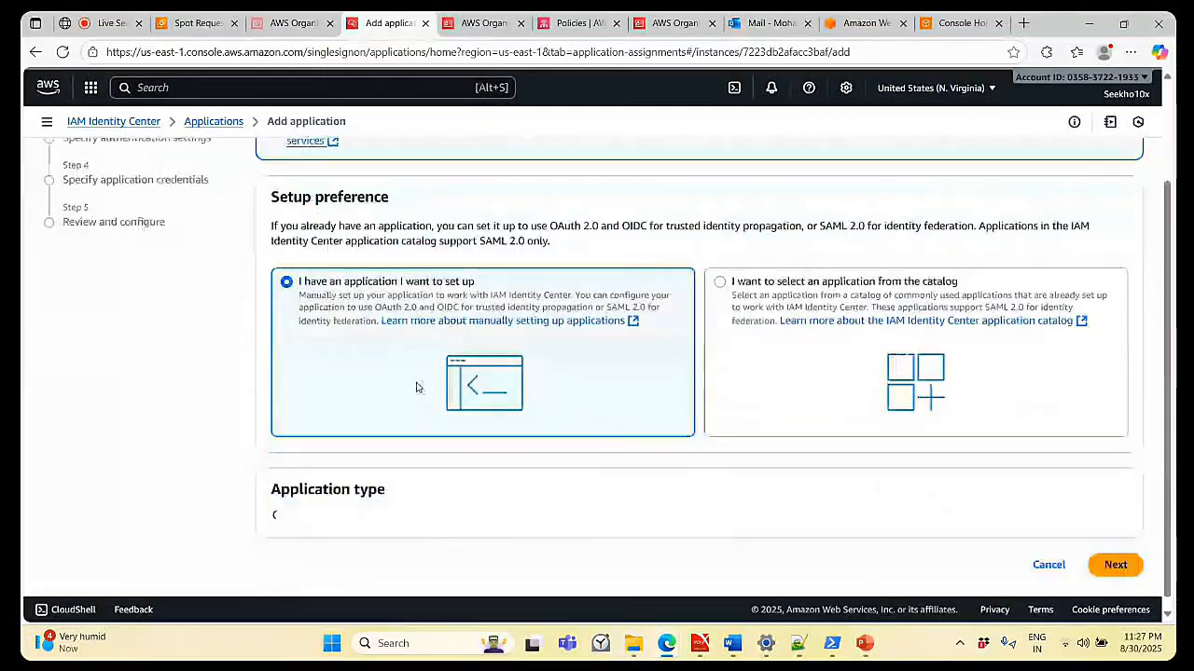
scroll(417, 388, down, 2)
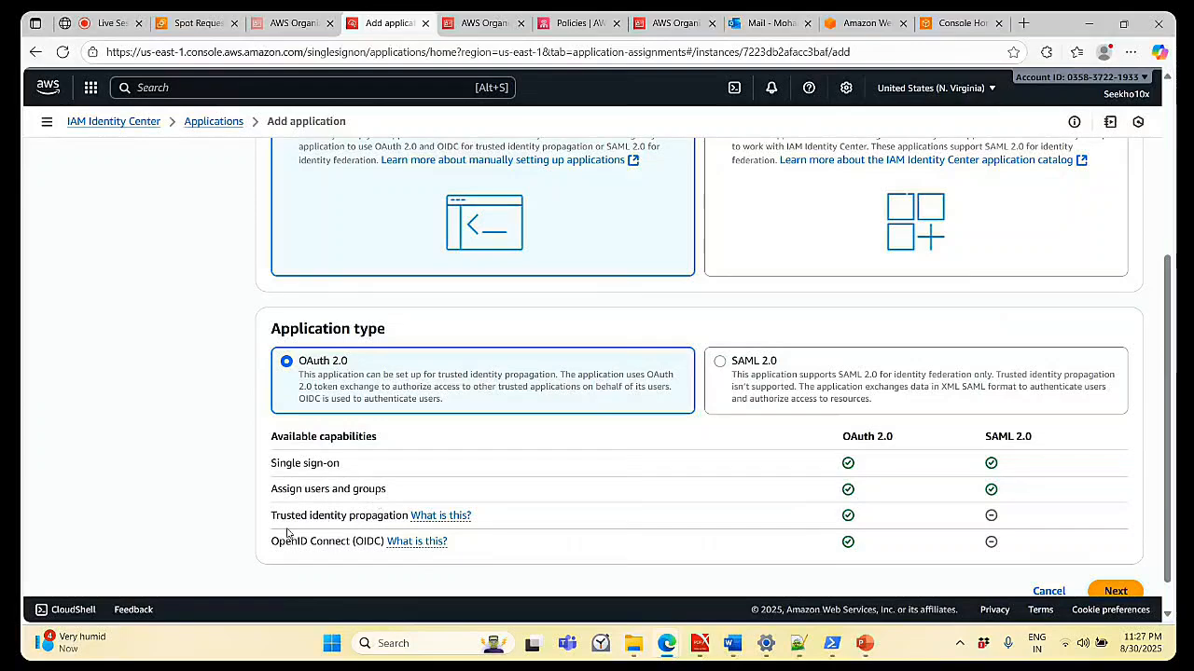
click(721, 362)
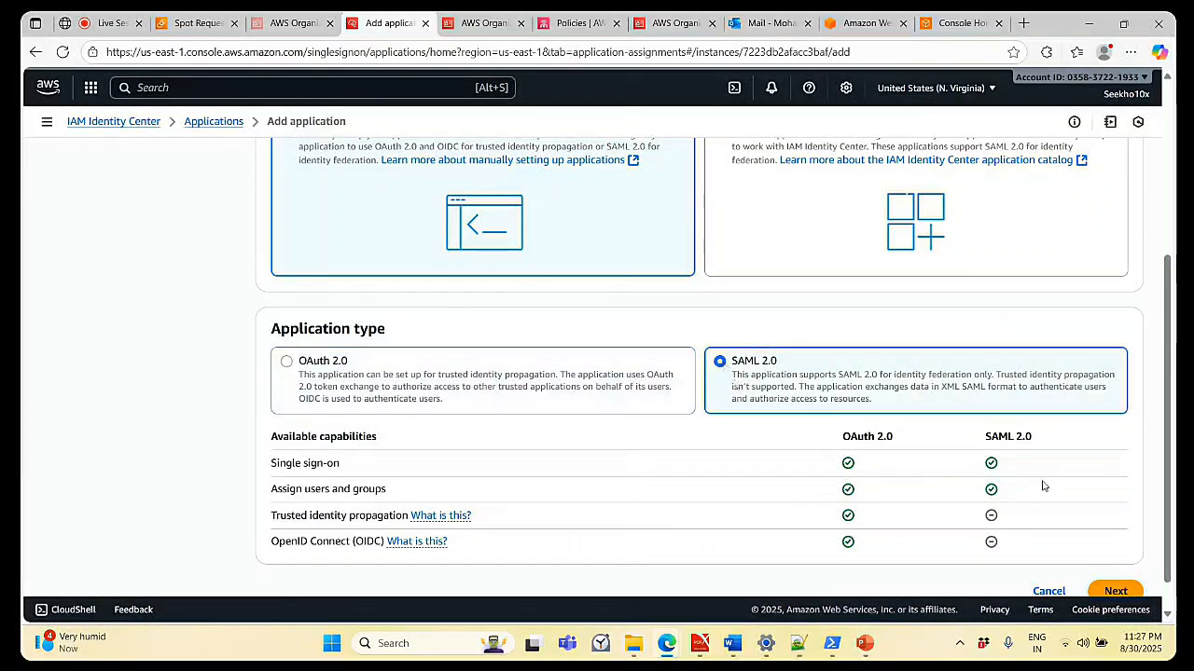
scroll(1044, 481, down, 2)
click(1114, 555)
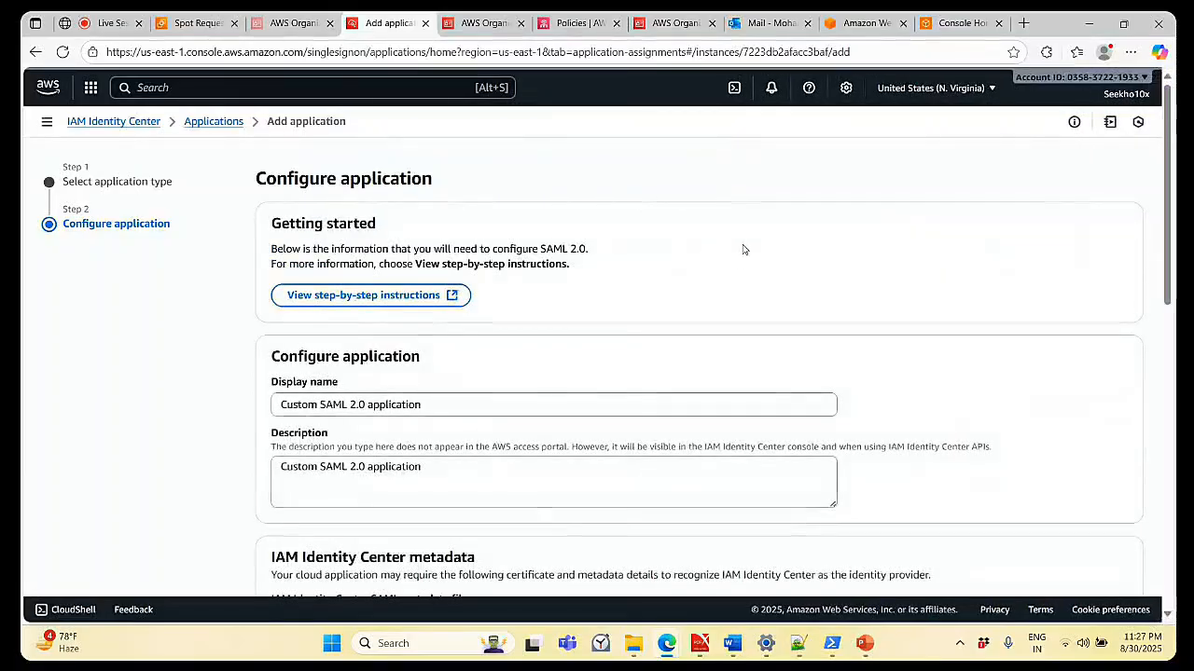
Examine the SAML application's Identity Center metadata, properties and application metadata options, comparing metadata file upload with manual entry
scroll(768, 323, down, 3)
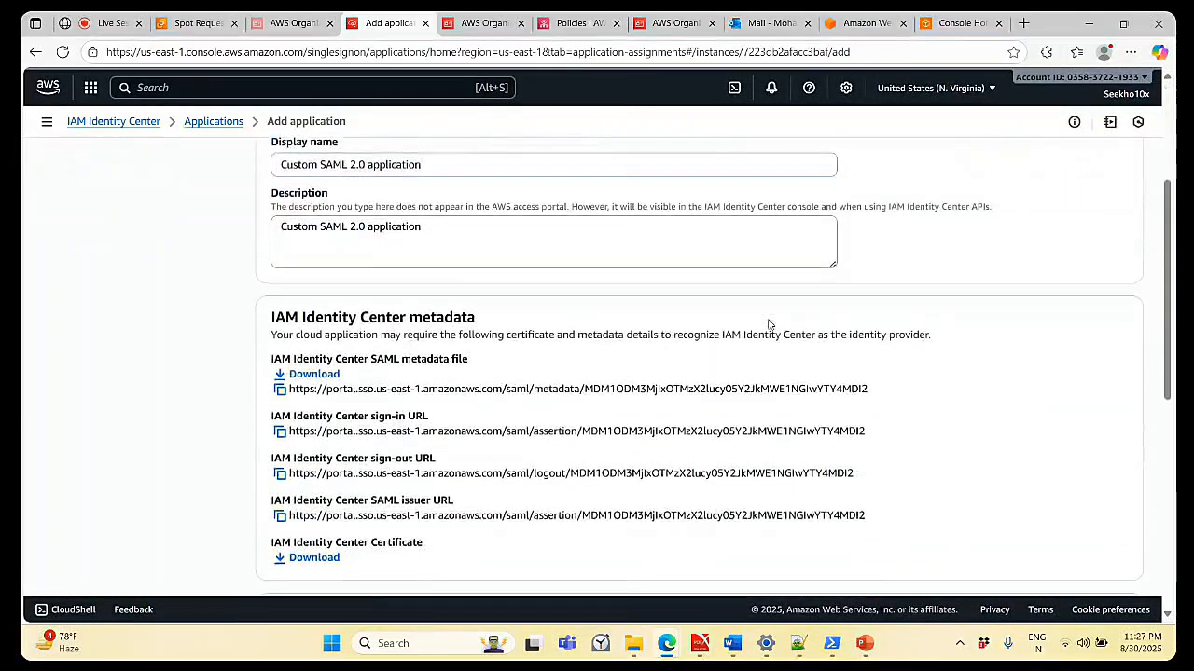
scroll(768, 323, down, 3)
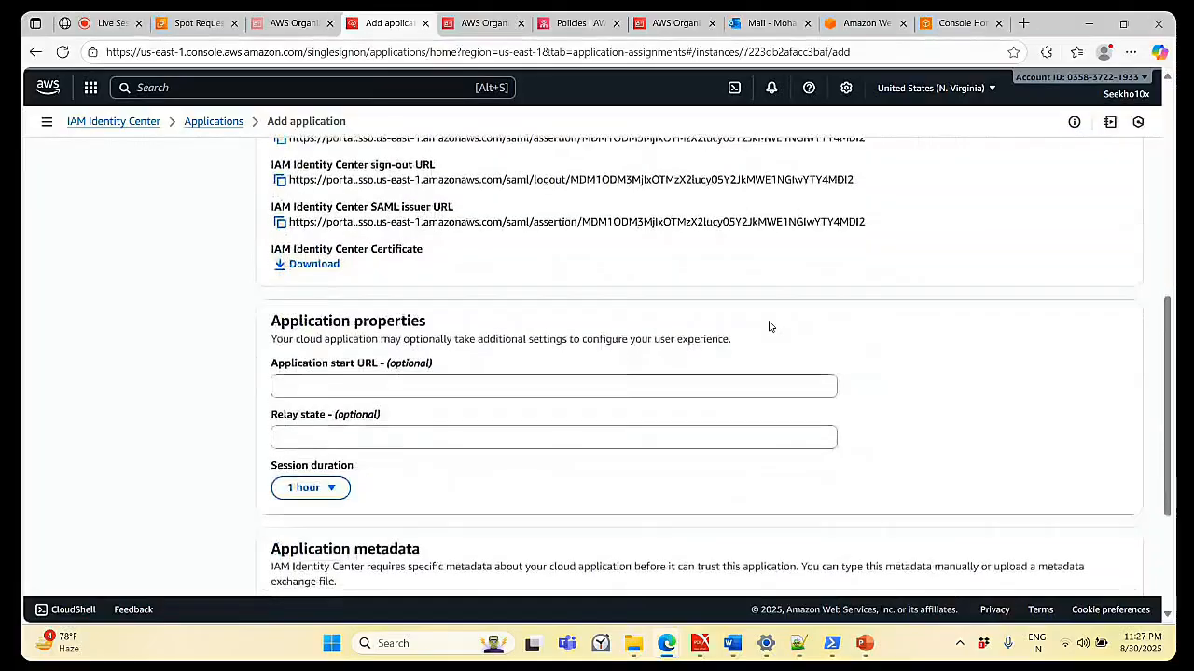
scroll(770, 322, down, 1)
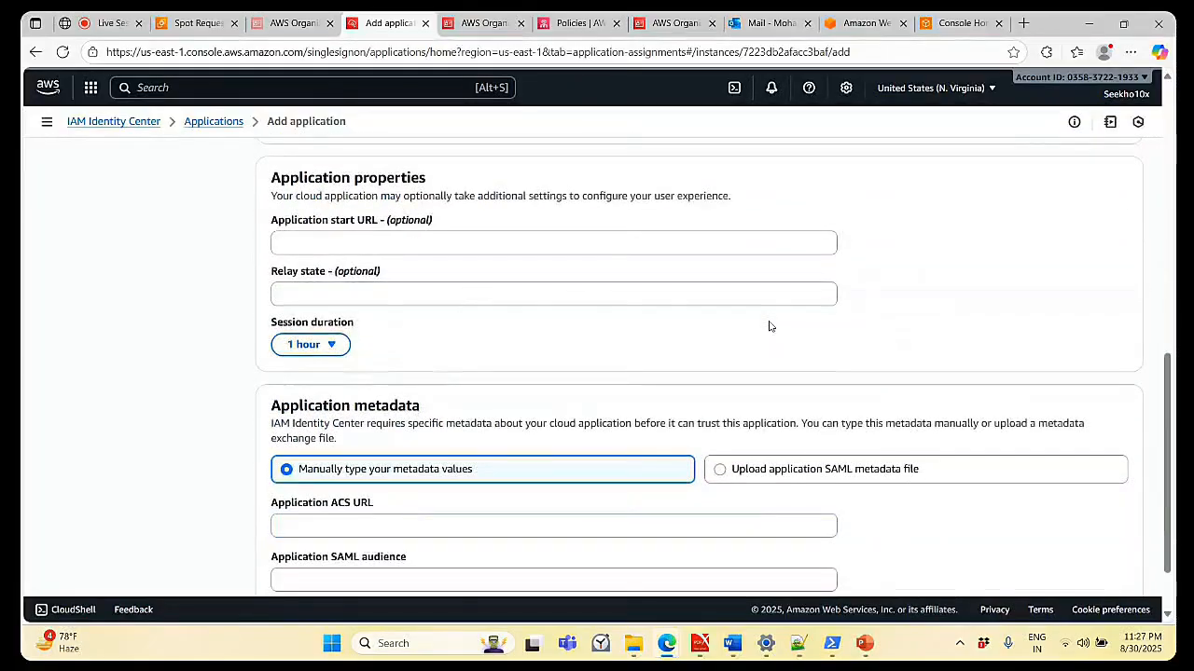
scroll(769, 325, down, 1)
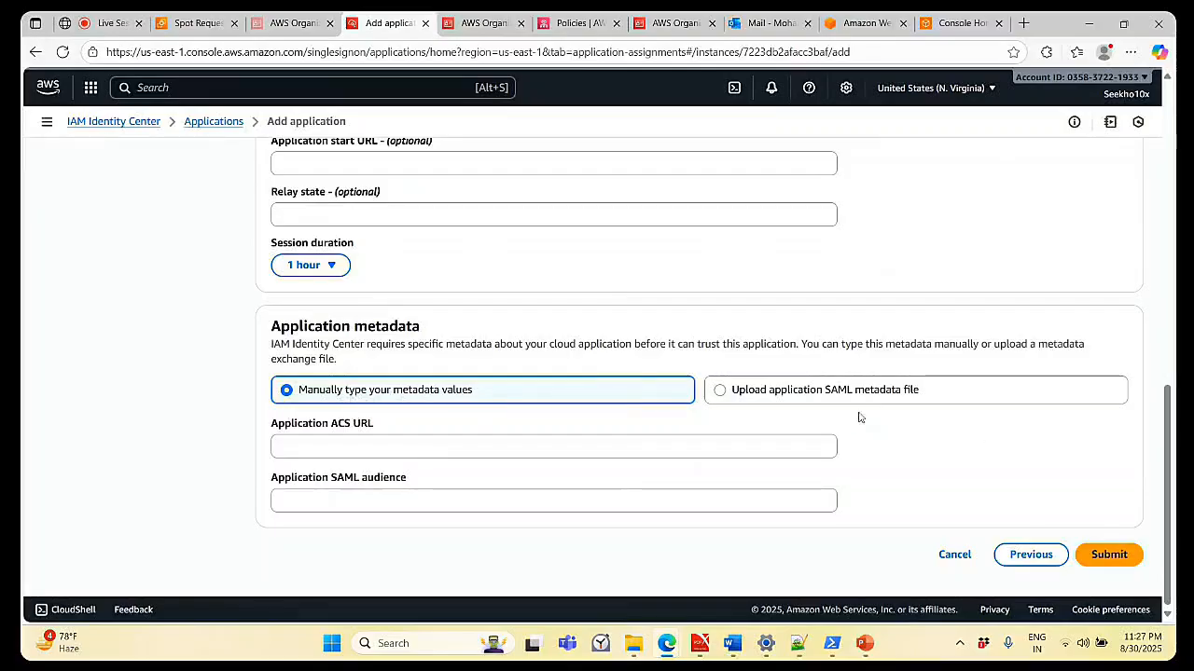
click(723, 392)
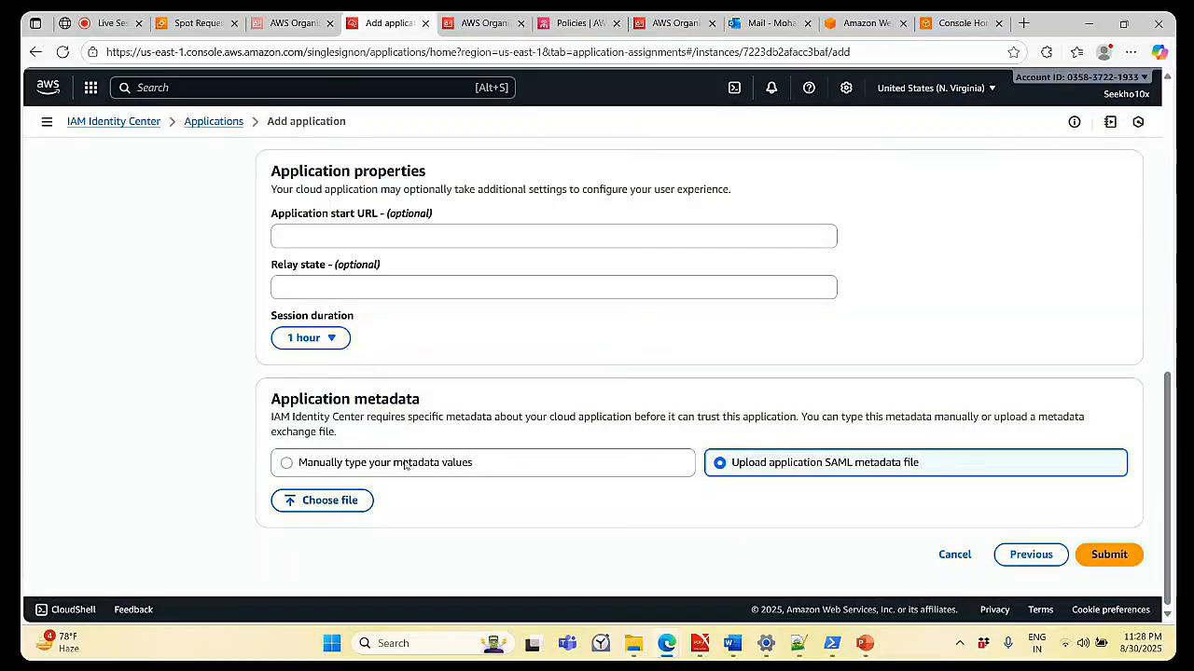
click(286, 462)
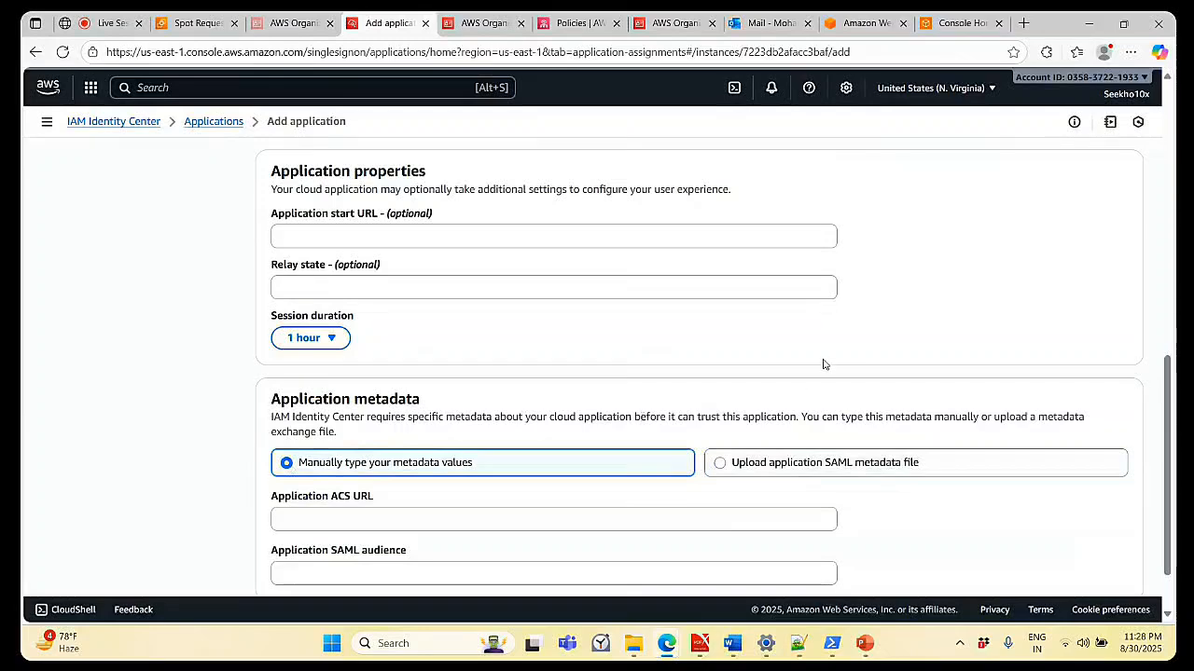
scroll(823, 365, up, 3)
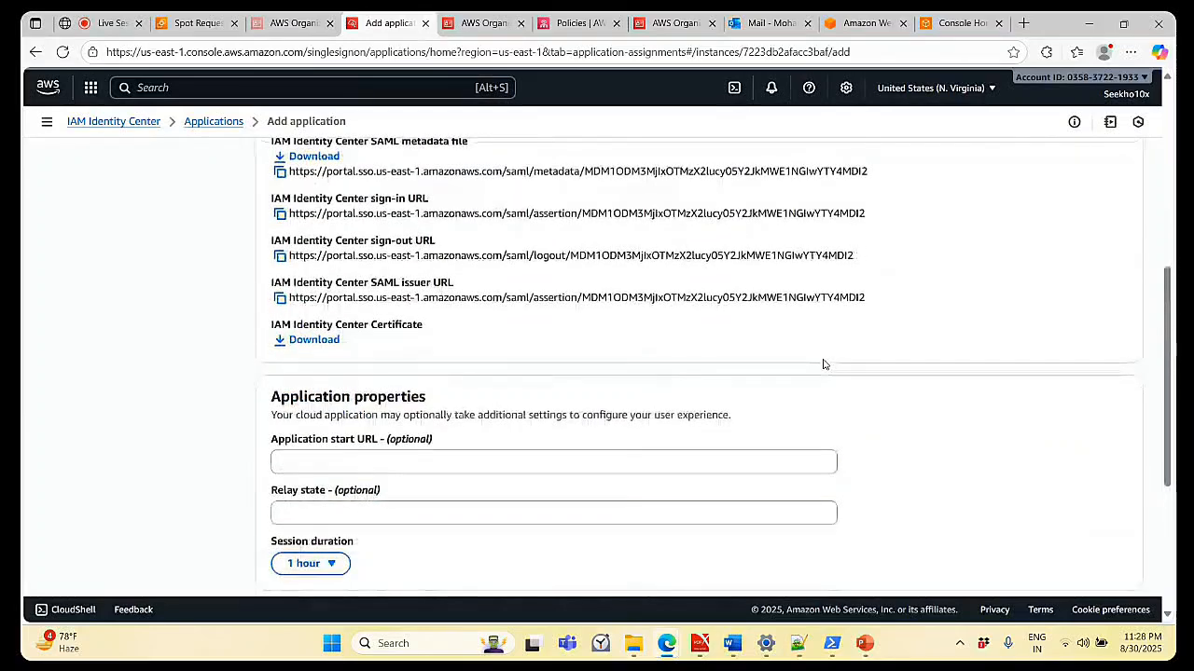
scroll(824, 364, up, 1)
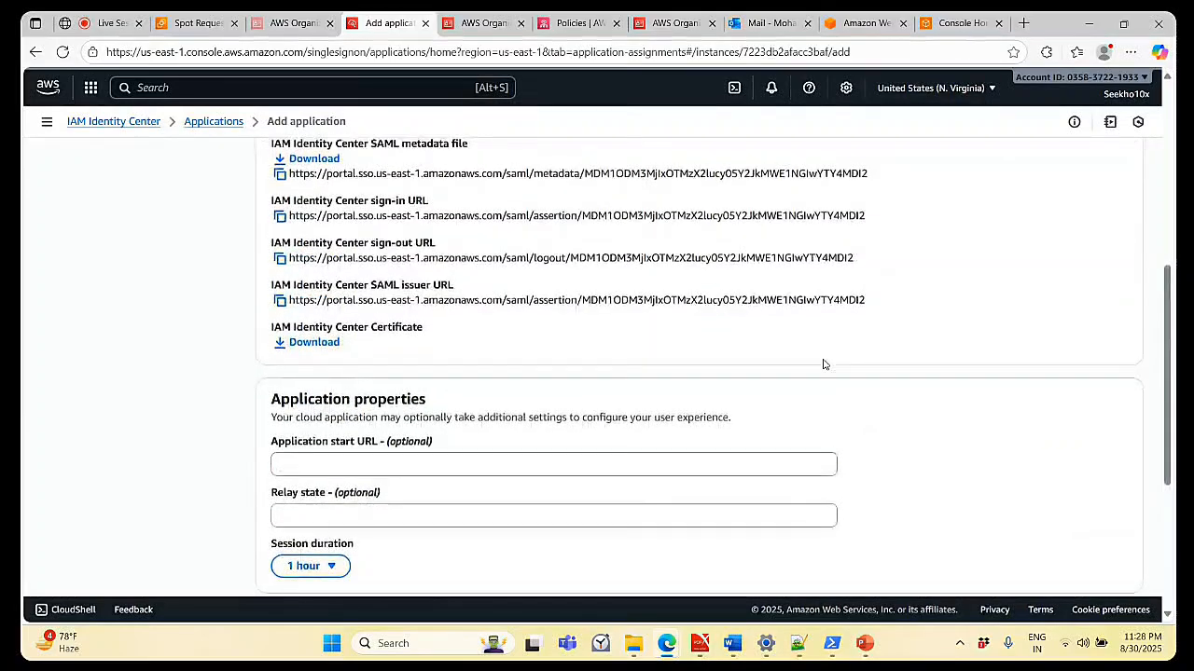
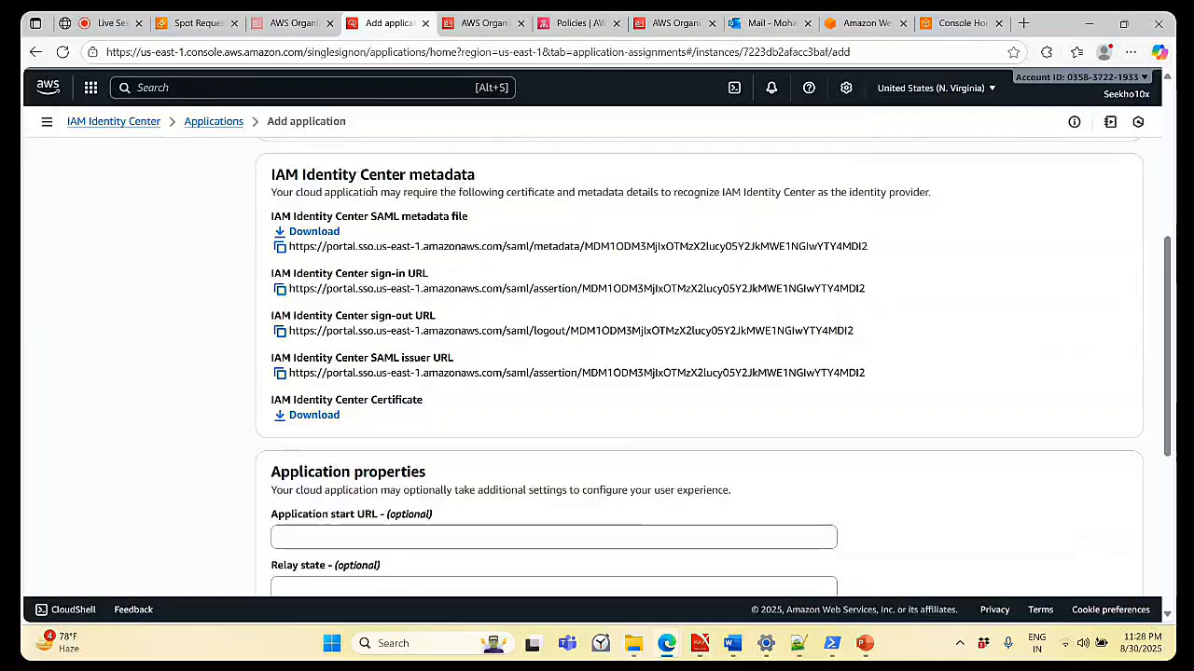
Download the IAM Identity Center SAML metadata file and the IAM Identity Center certificate
click(318, 233)
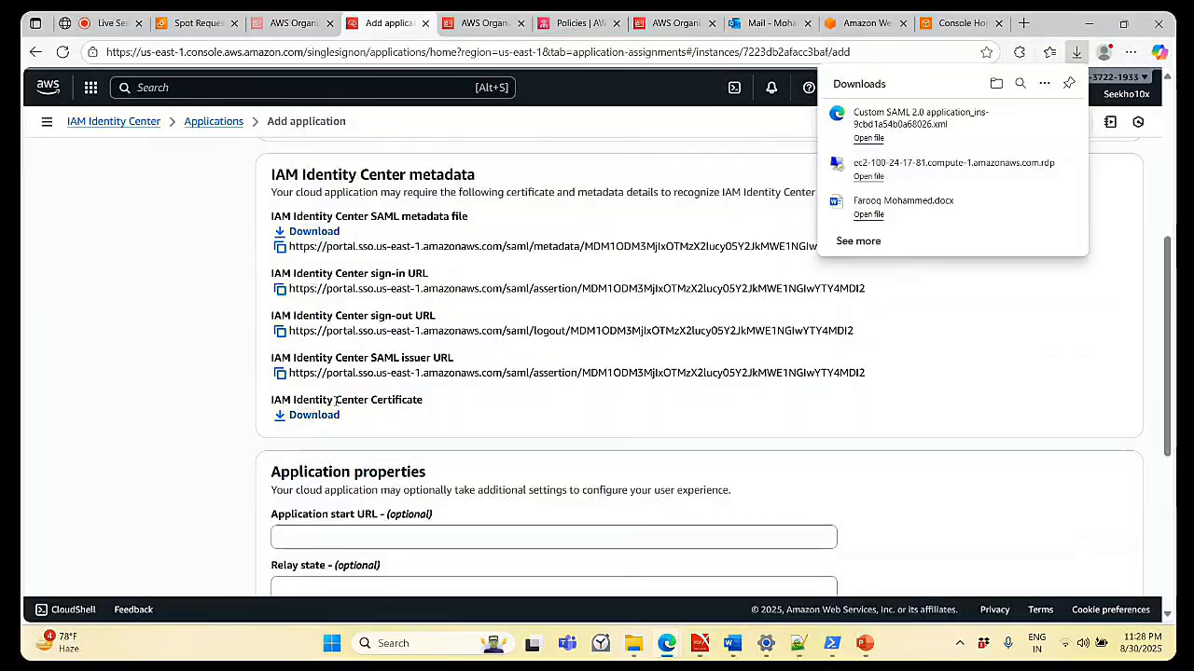
click(304, 420)
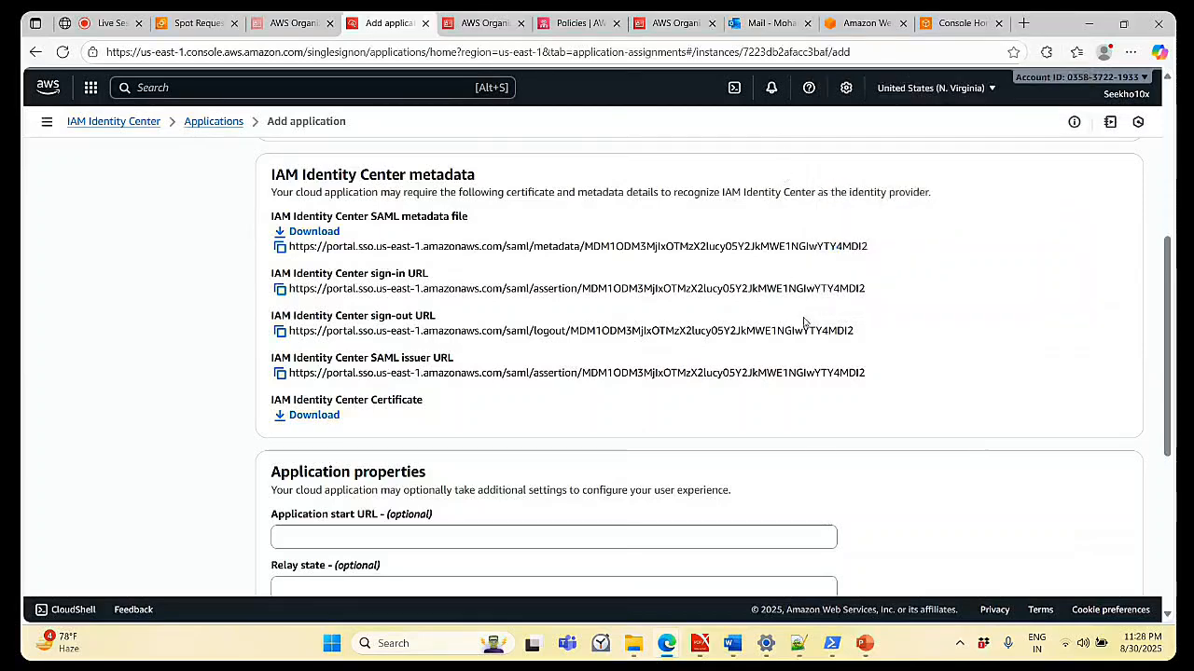
Try to submit the application with the downloaded file Custom SAML 2.0 application_ins-9cbd1a54b0a68026.xml uploaded as its SAML metadata
scroll(803, 323, down, 3)
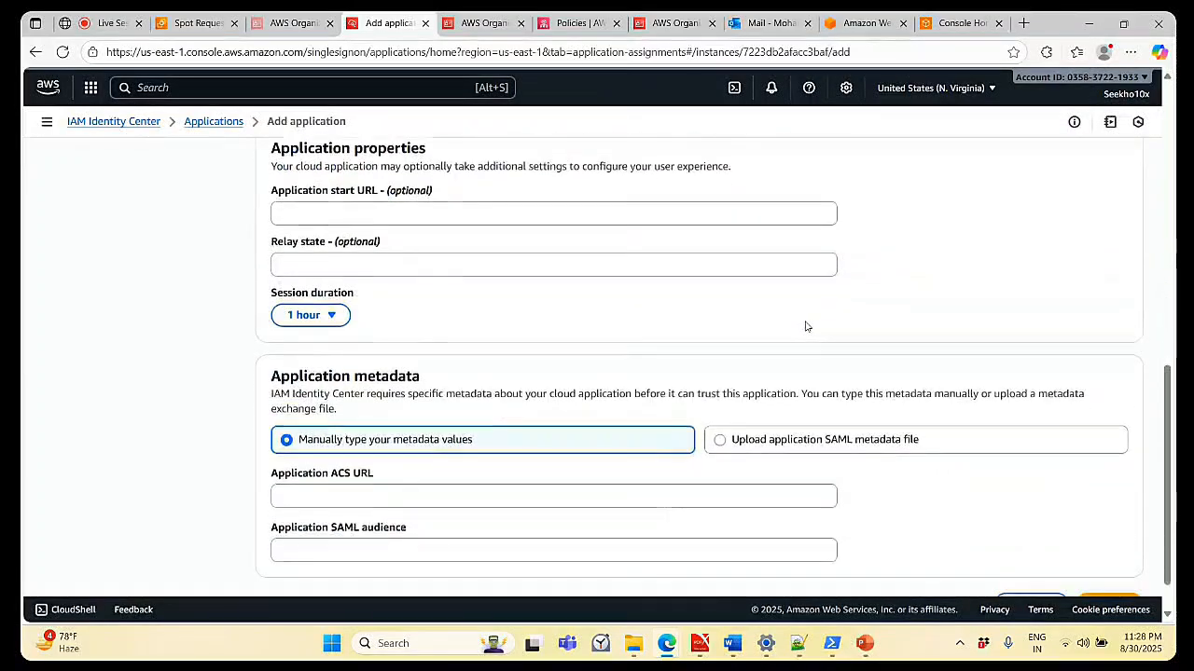
scroll(807, 325, down, 1)
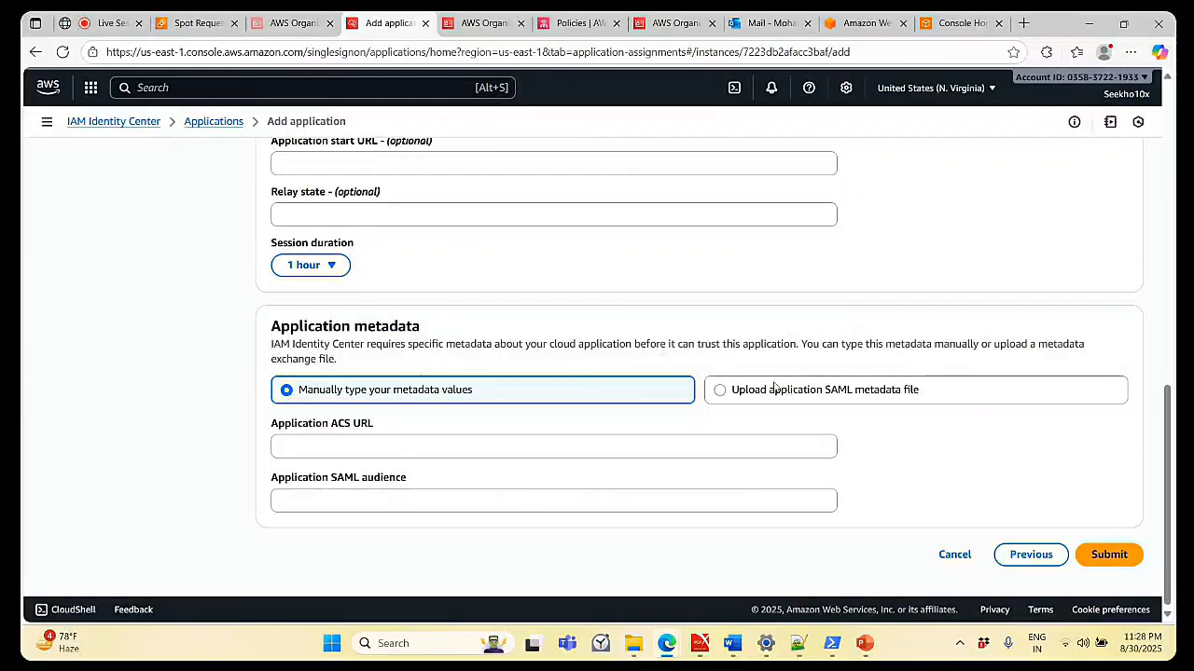
click(746, 393)
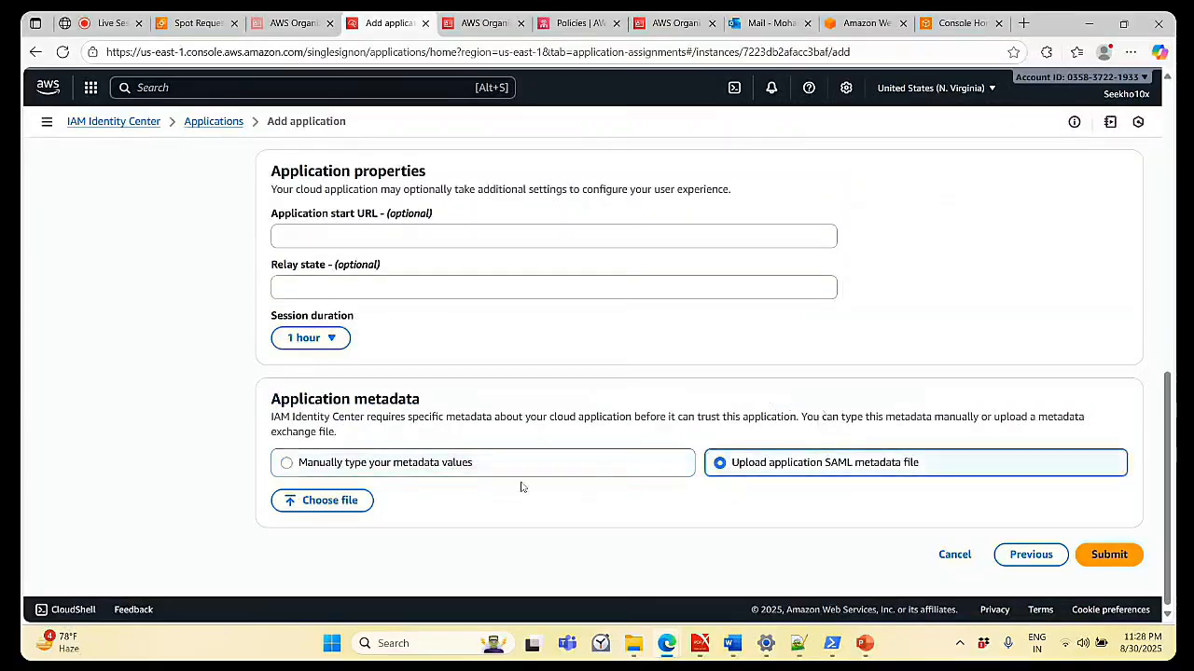
click(327, 503)
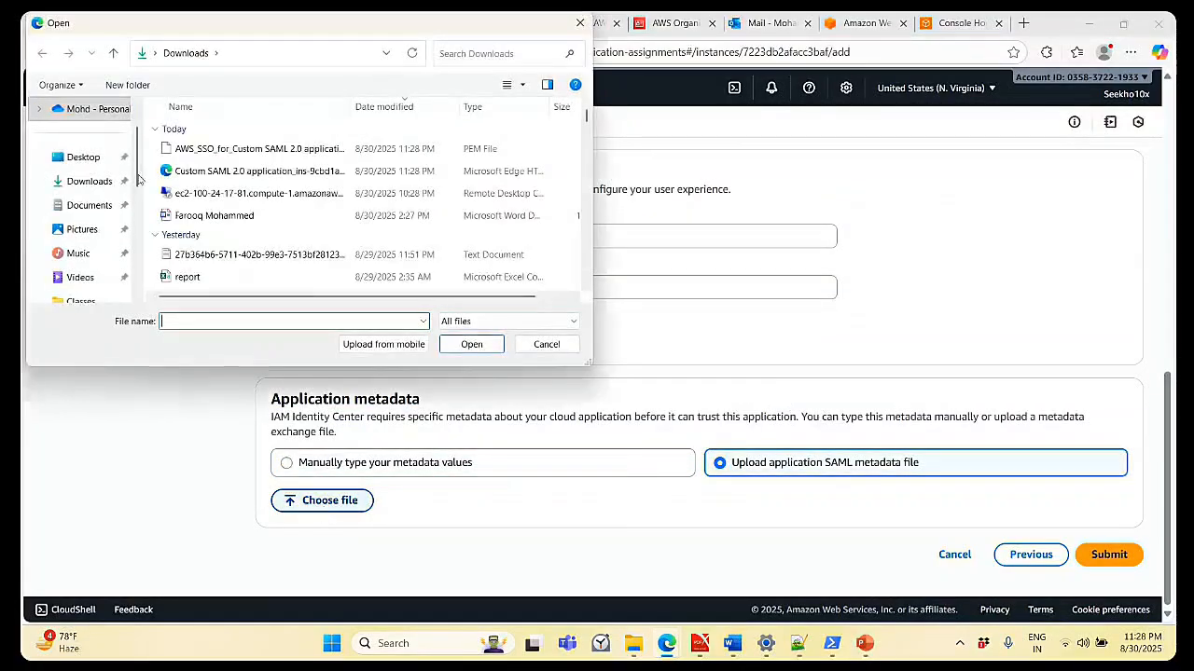
click(247, 174)
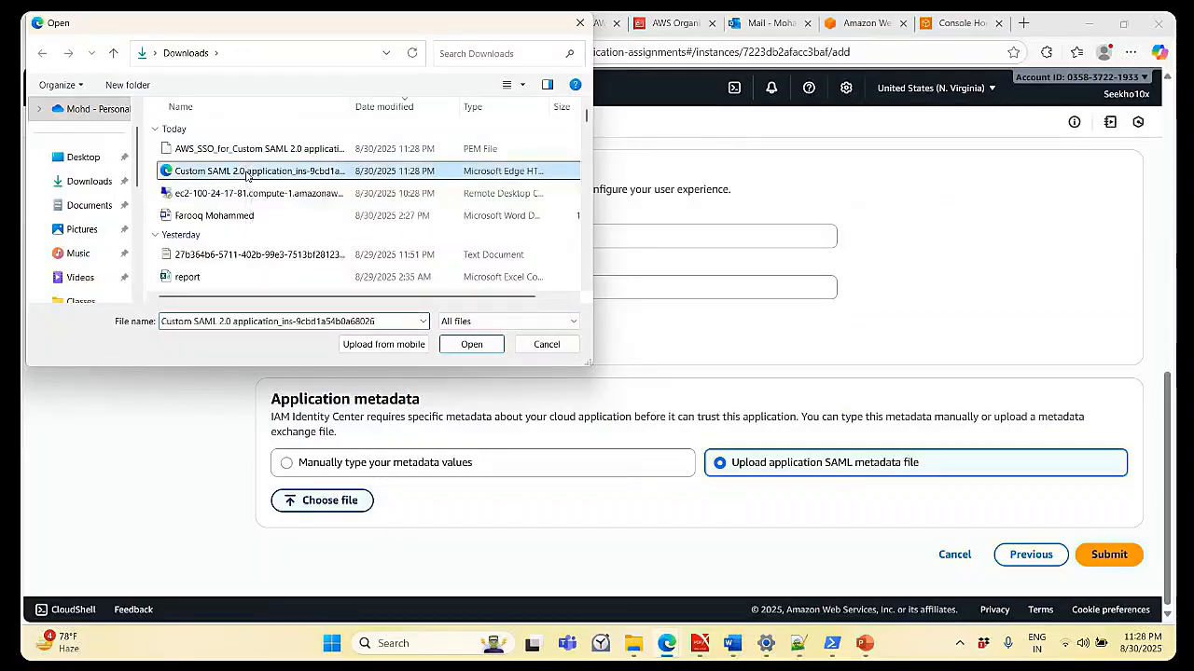
click(459, 350)
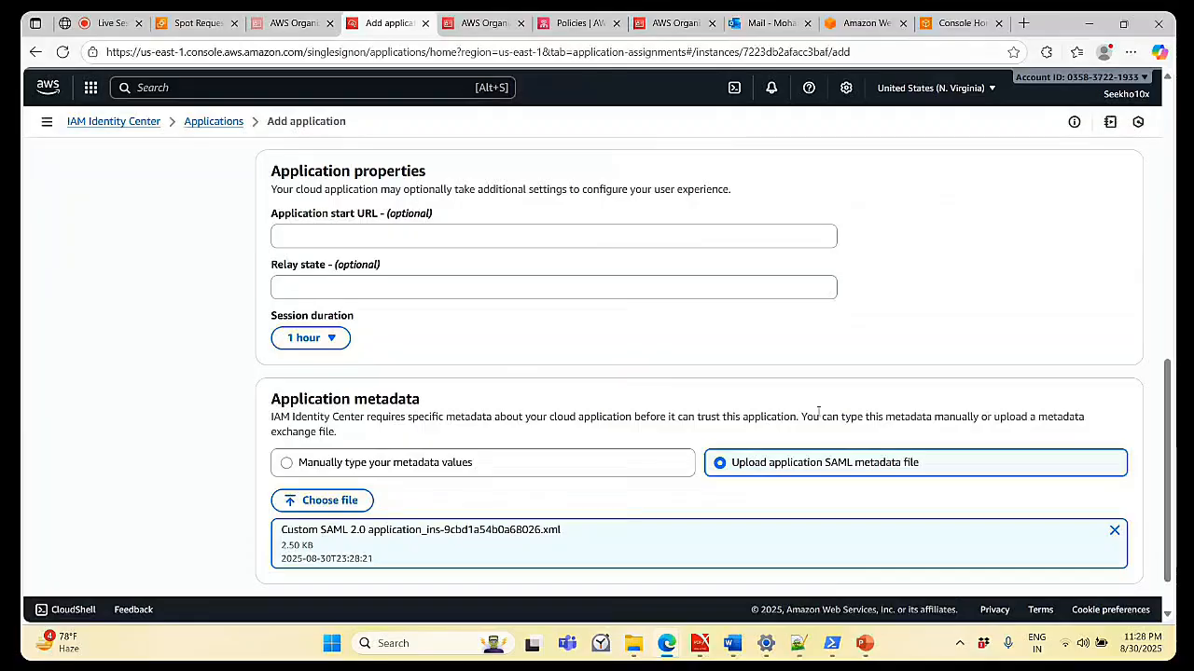
scroll(819, 411, down, 1)
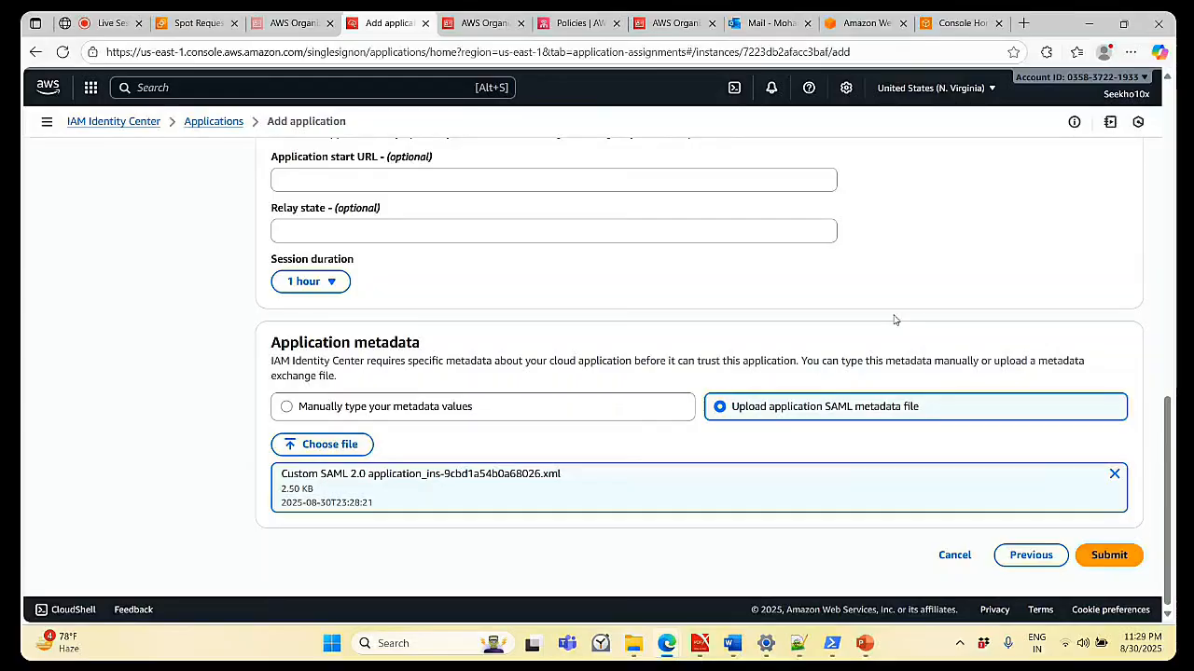
Check the configuration form for the error details reported on the submitted application
scroll(893, 319, up, 5)
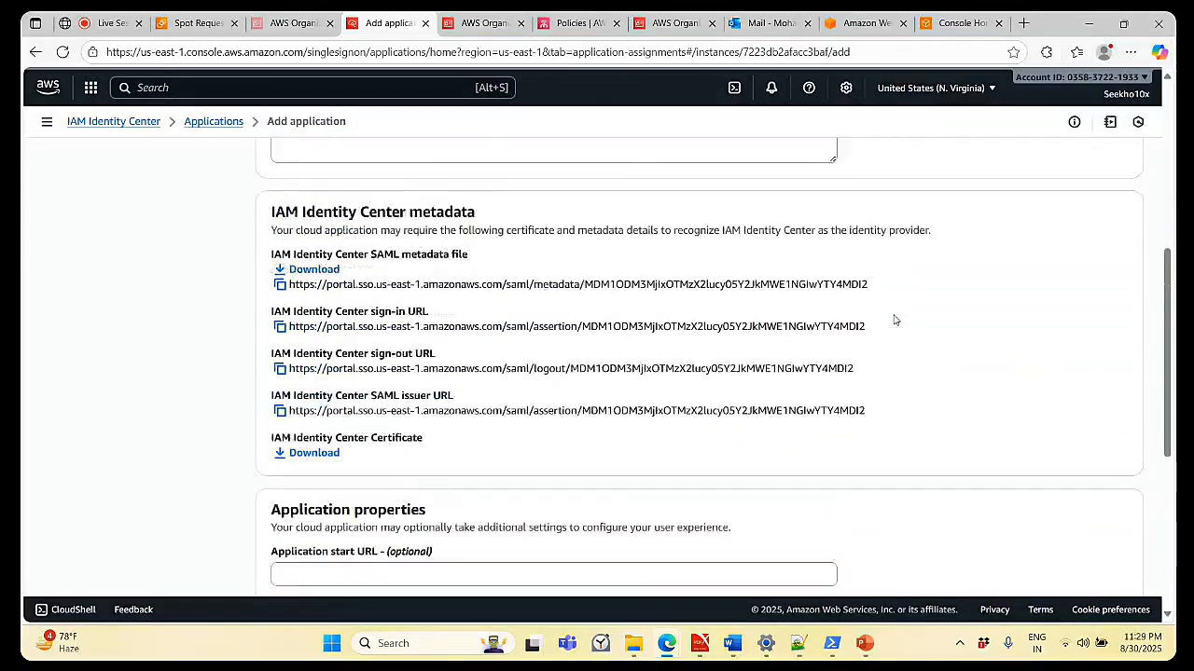
scroll(893, 320, up, 3)
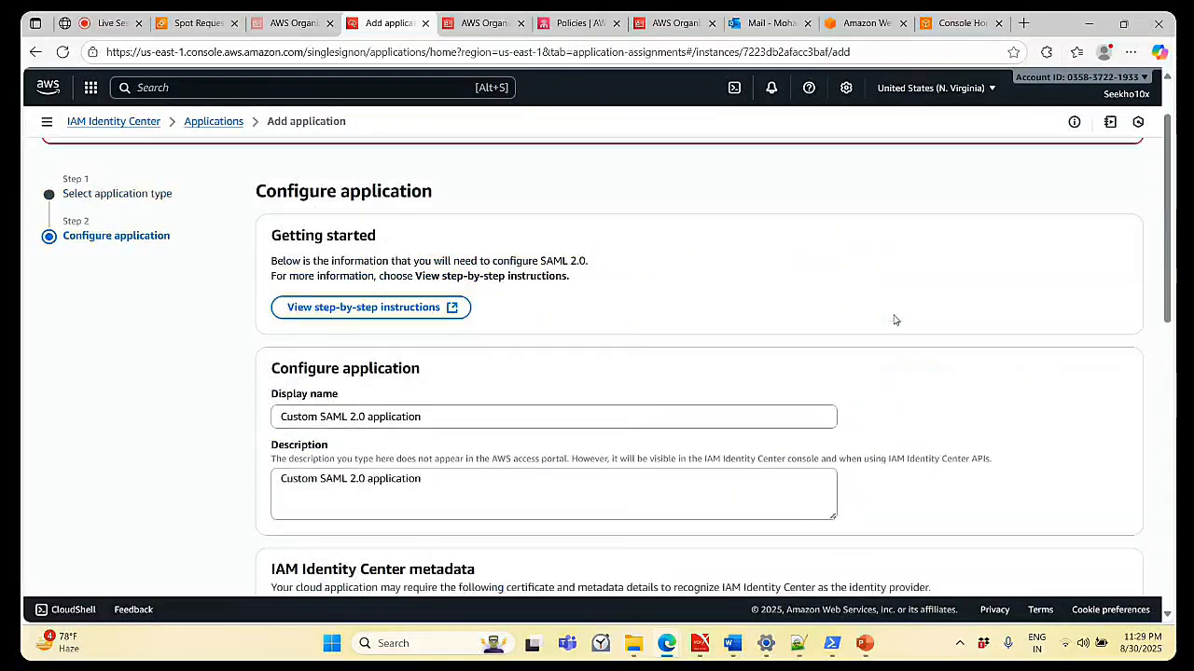
scroll(893, 320, down, 3)
scroll(893, 320, up, 2)
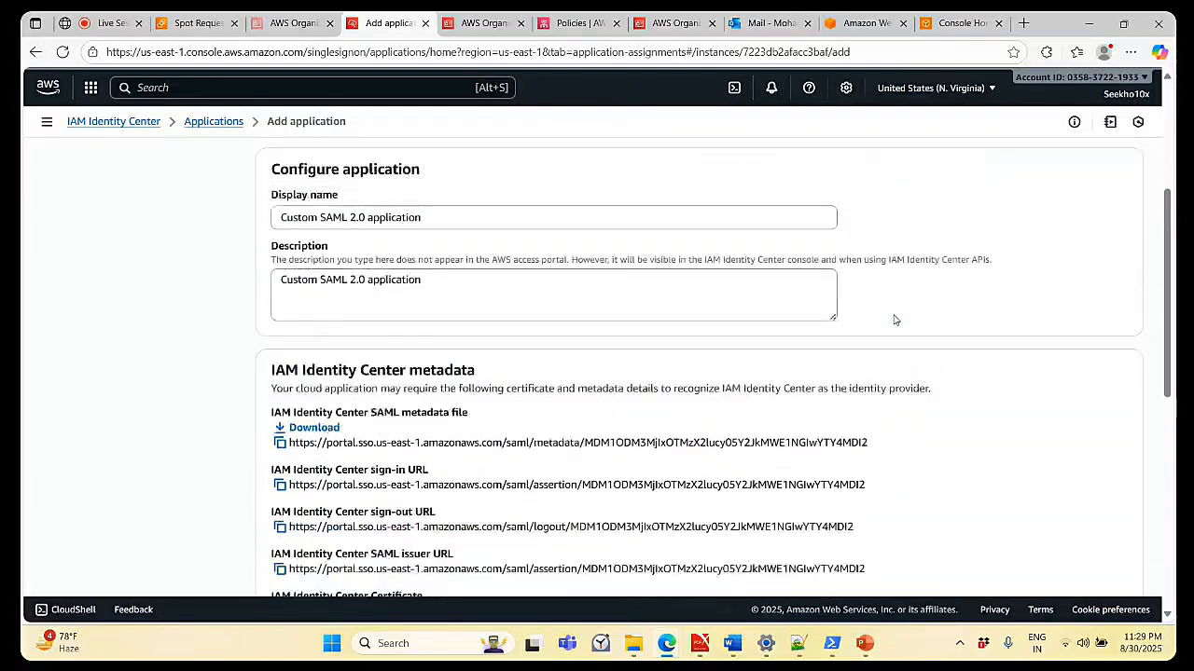
scroll(894, 319, up, 1)
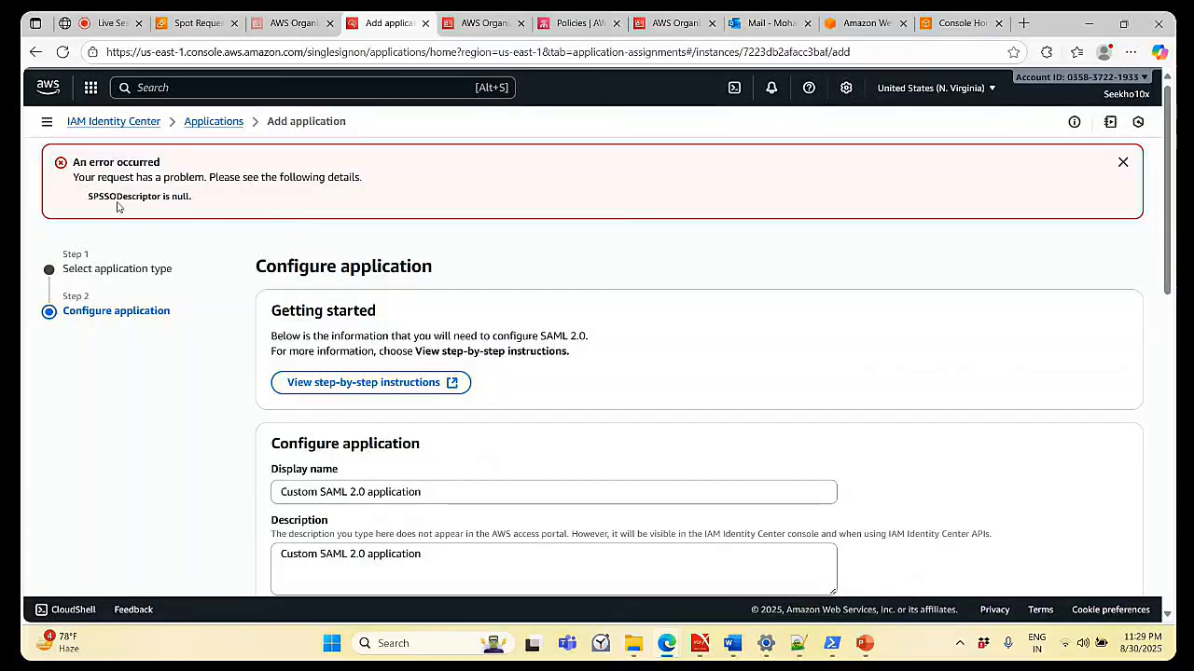
Switch the application metadata from file upload to manually typed values
scroll(574, 350, down, 3)
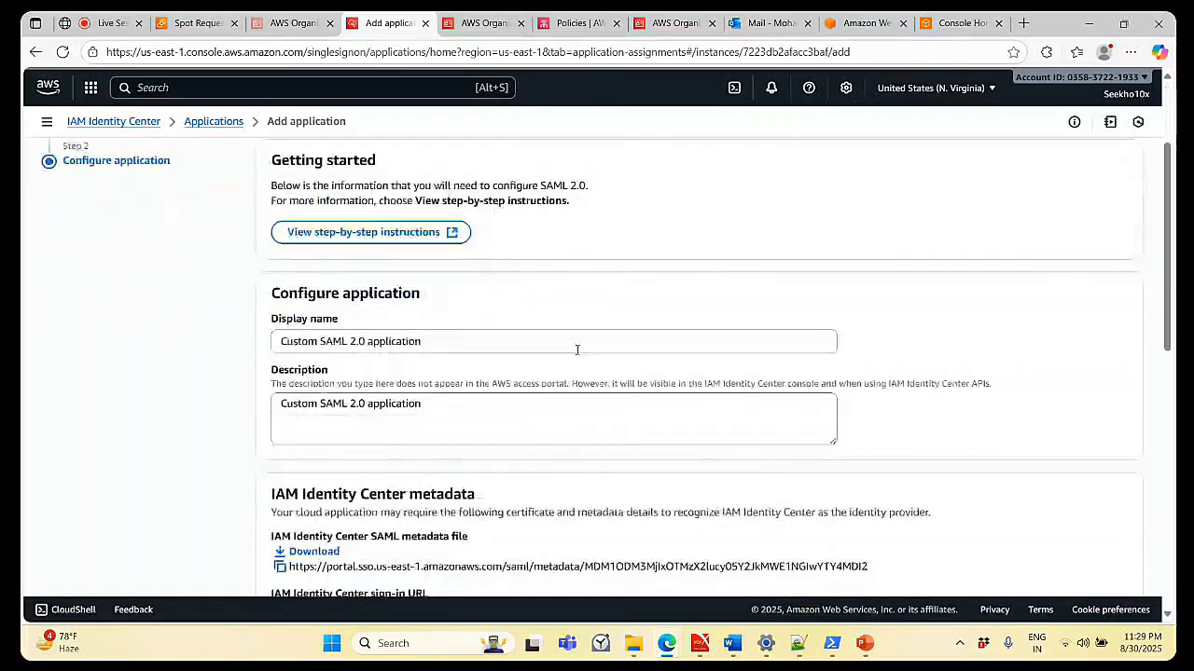
scroll(577, 349, down, 5)
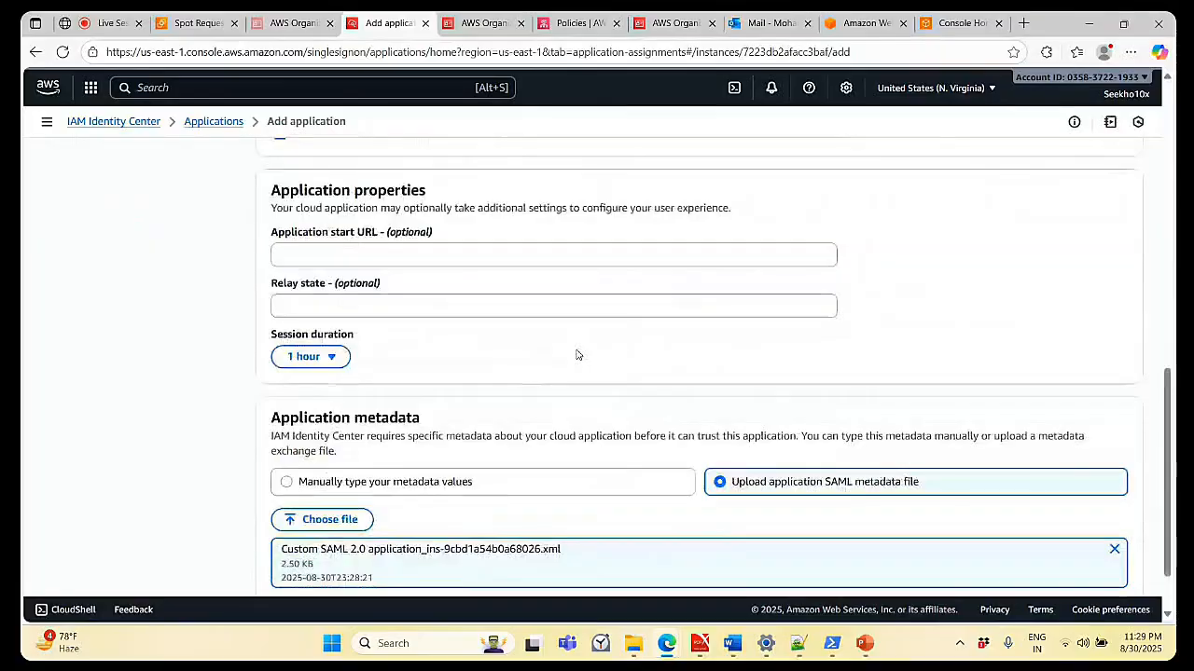
scroll(577, 355, down, 1)
scroll(577, 355, down, 1)
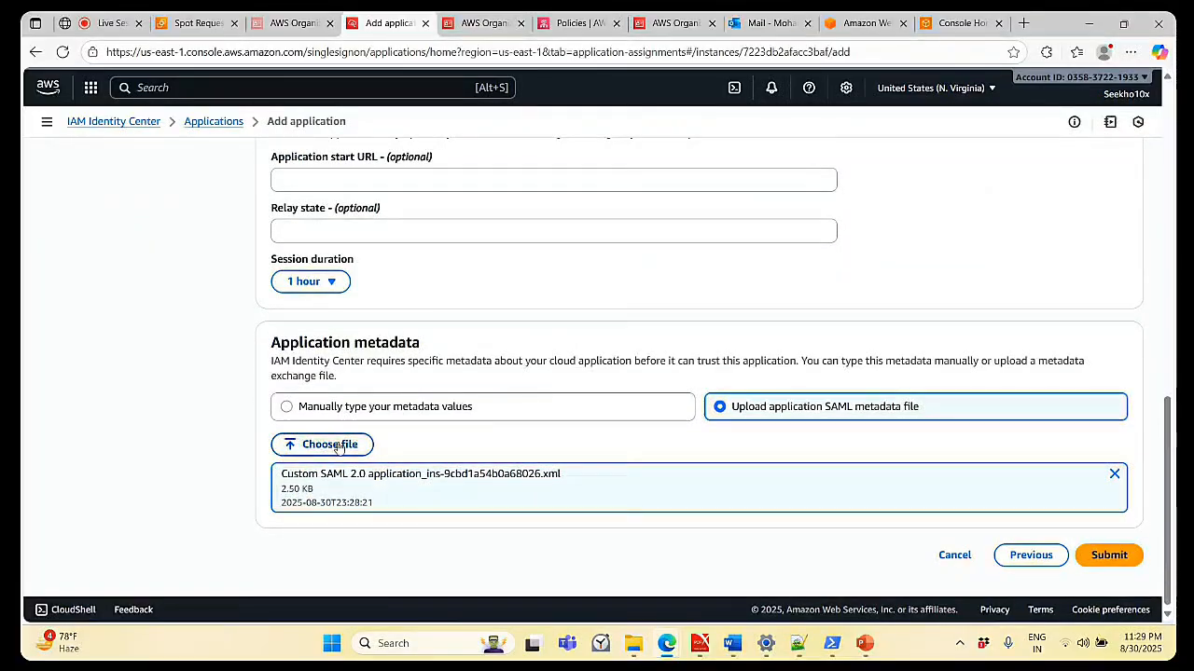
click(294, 410)
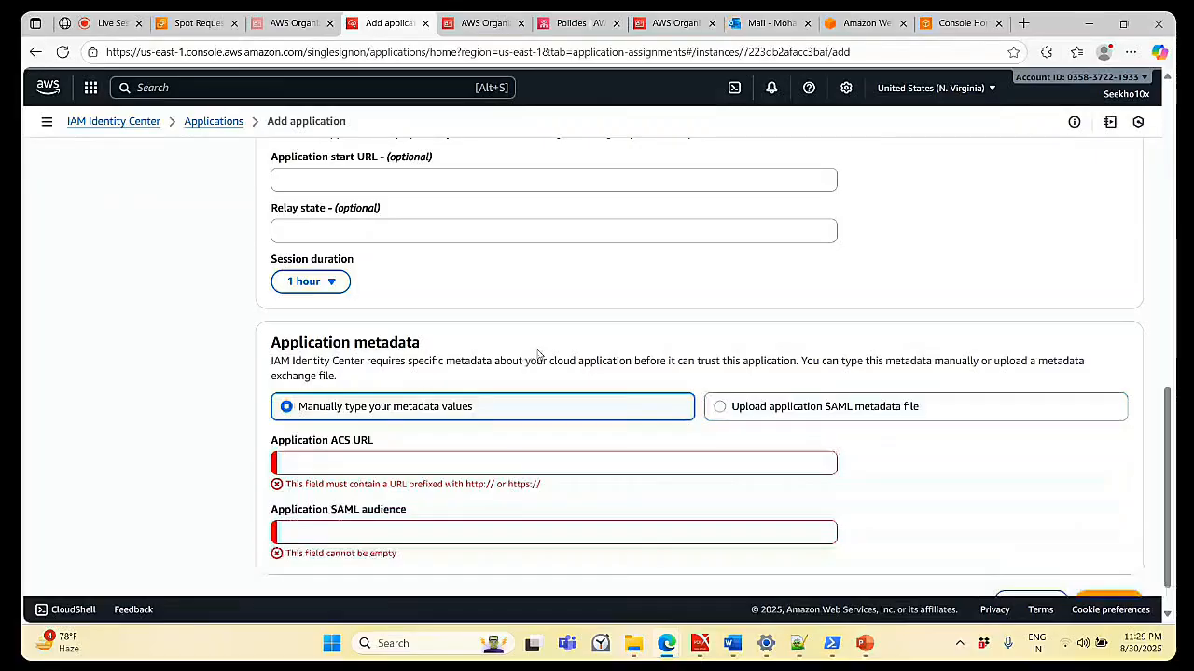
Copy the IAM Identity Center SAML issuer URL into the Application SAML audience
scroll(538, 352, up, 4)
drag(867, 267, 671, 288)
click(570, 270)
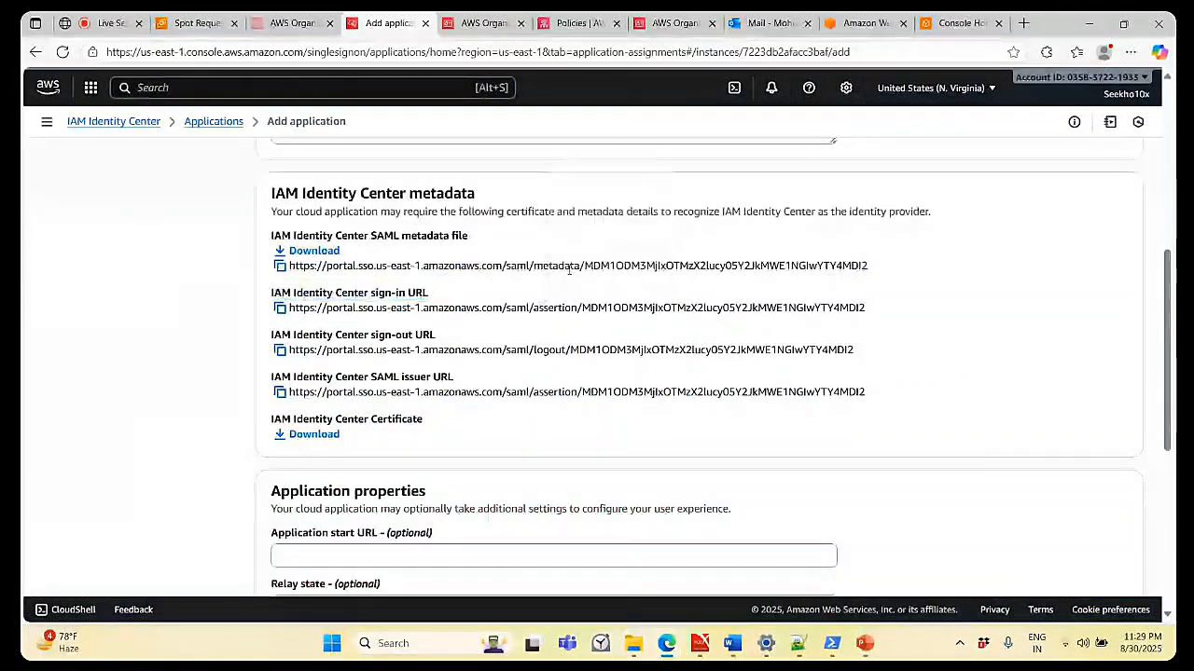
click(279, 267)
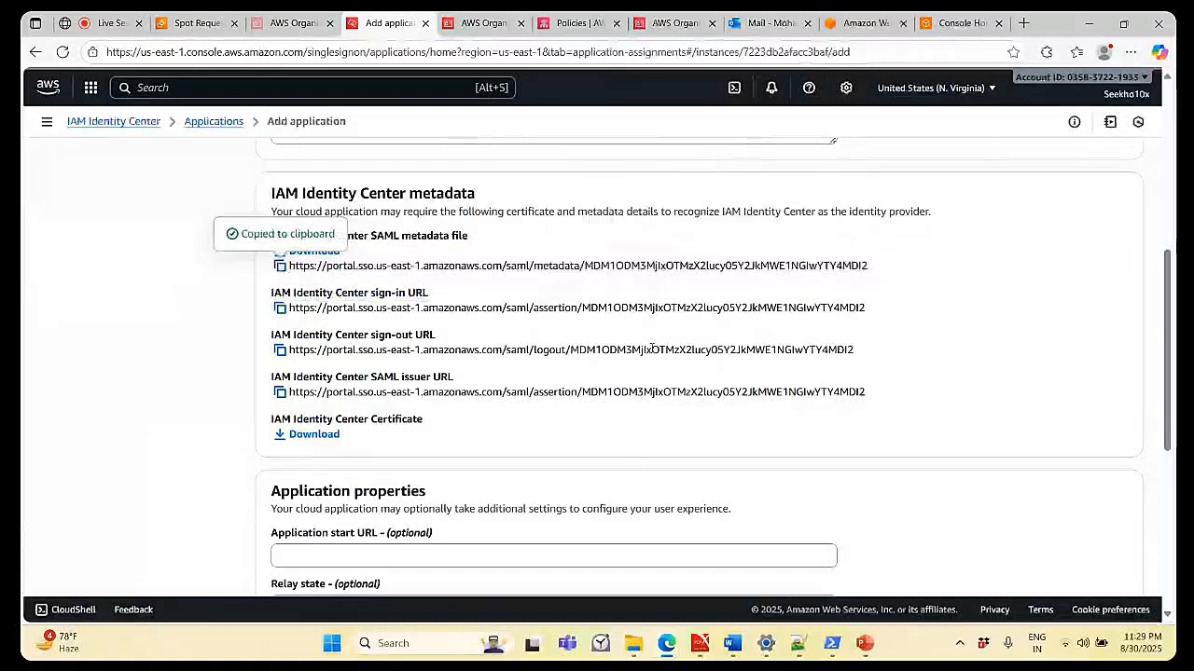
click(280, 391)
scroll(611, 404, down, 5)
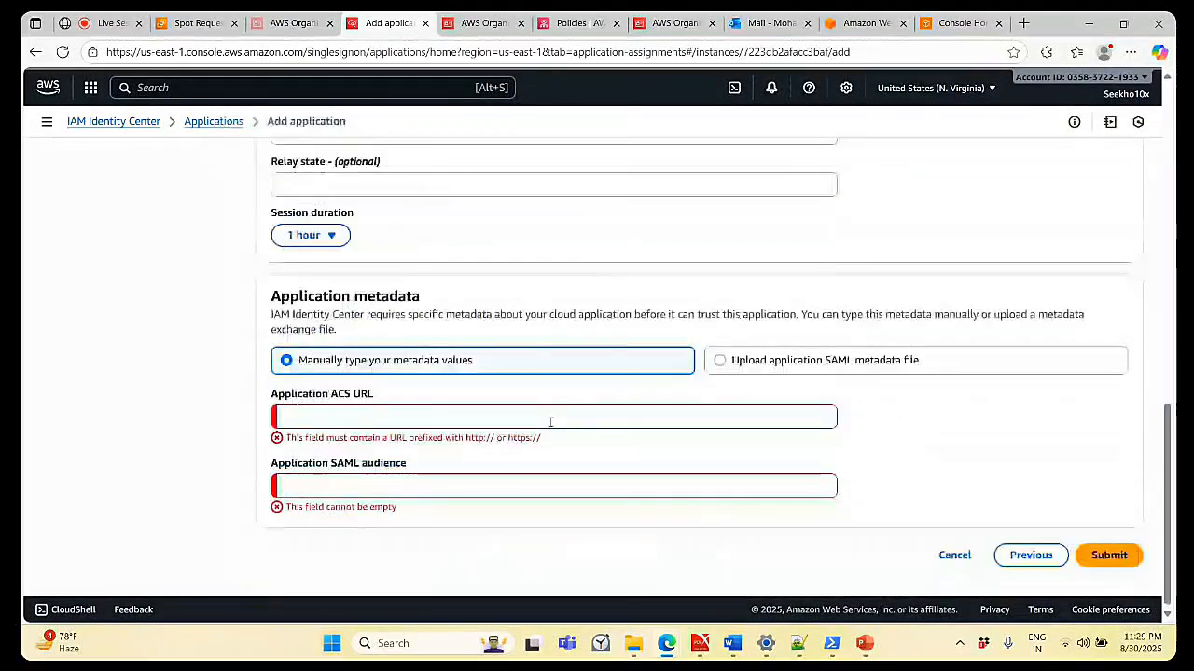
click(336, 487)
right_click(336, 492)
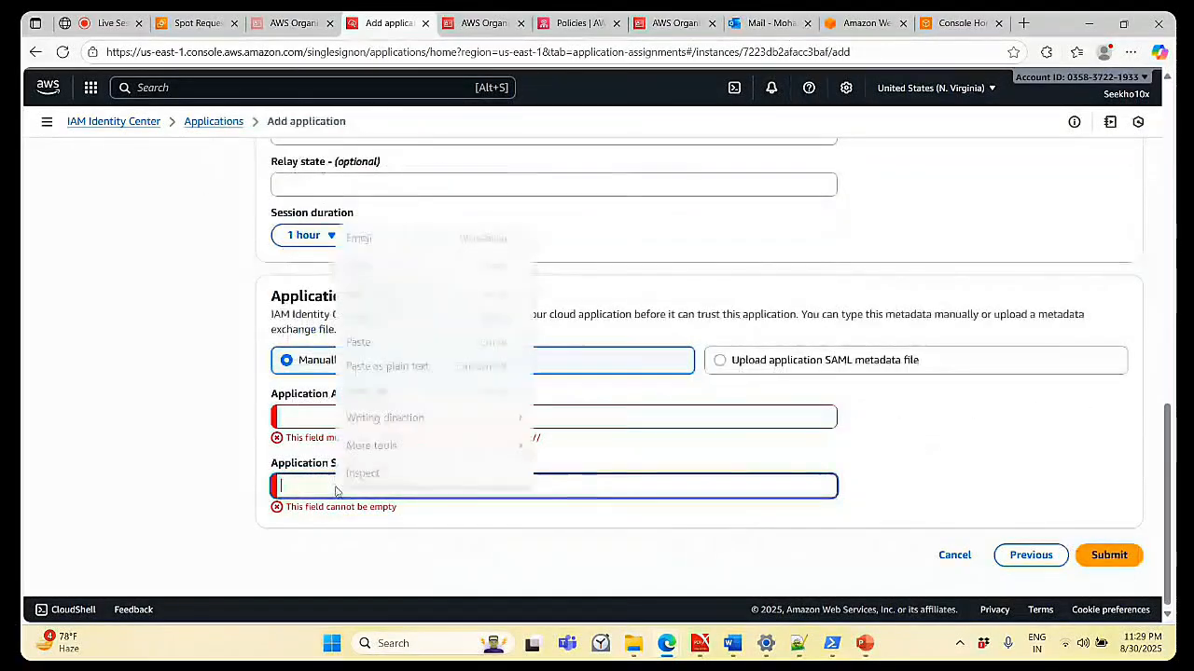
click(376, 343)
Copy the IAM Identity Center SAML metadata file URL into the Application ACS URL and submit the application
scroll(574, 438, up, 3)
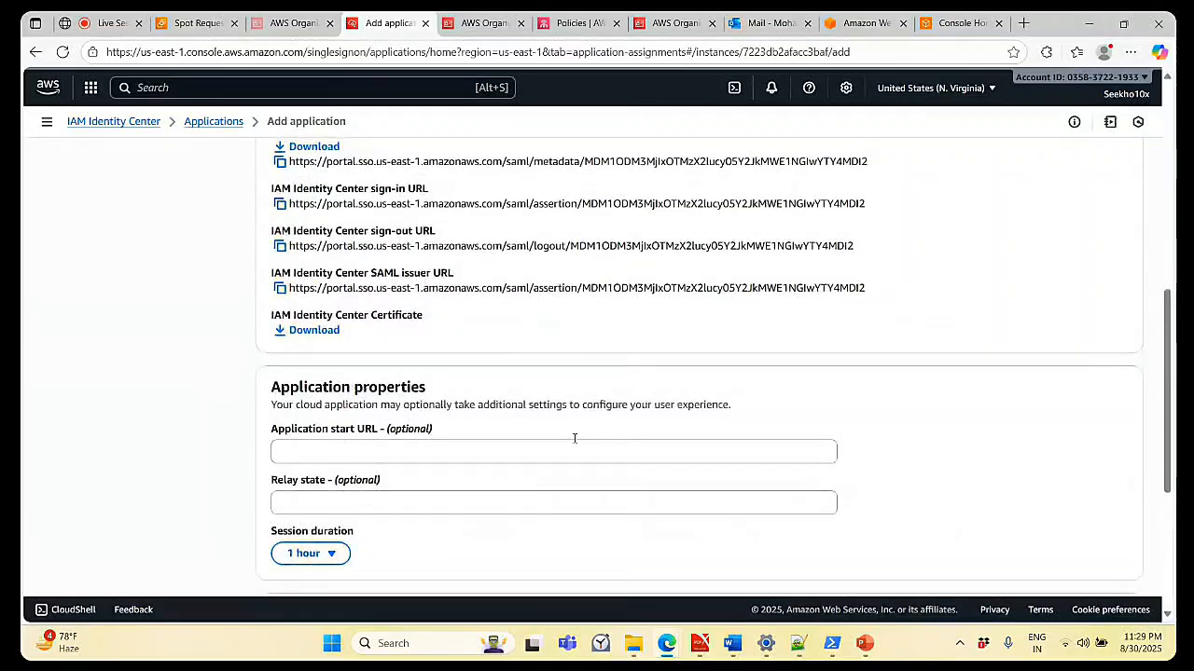
scroll(574, 438, up, 1)
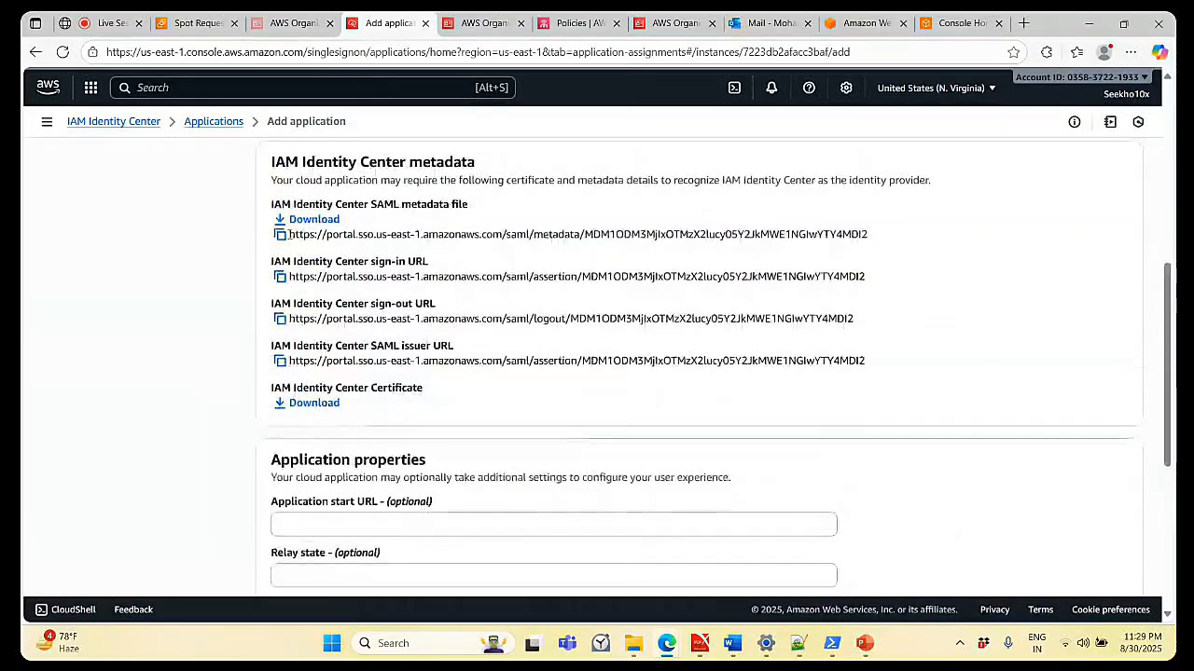
click(281, 234)
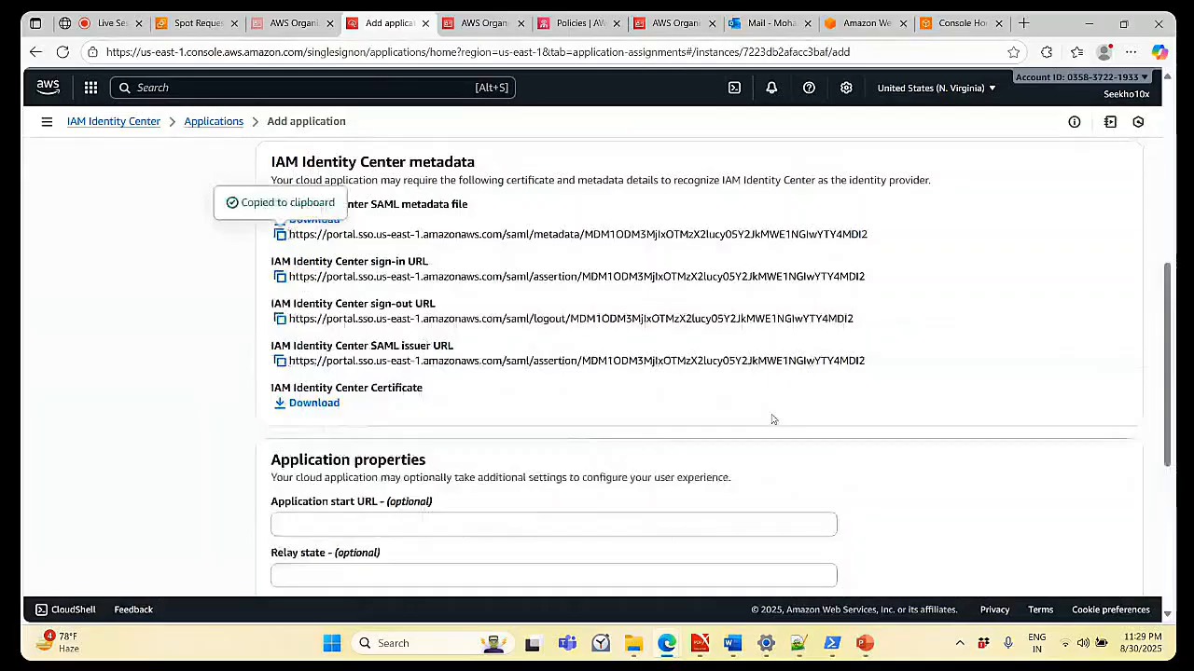
scroll(773, 420, down, 5)
click(706, 429)
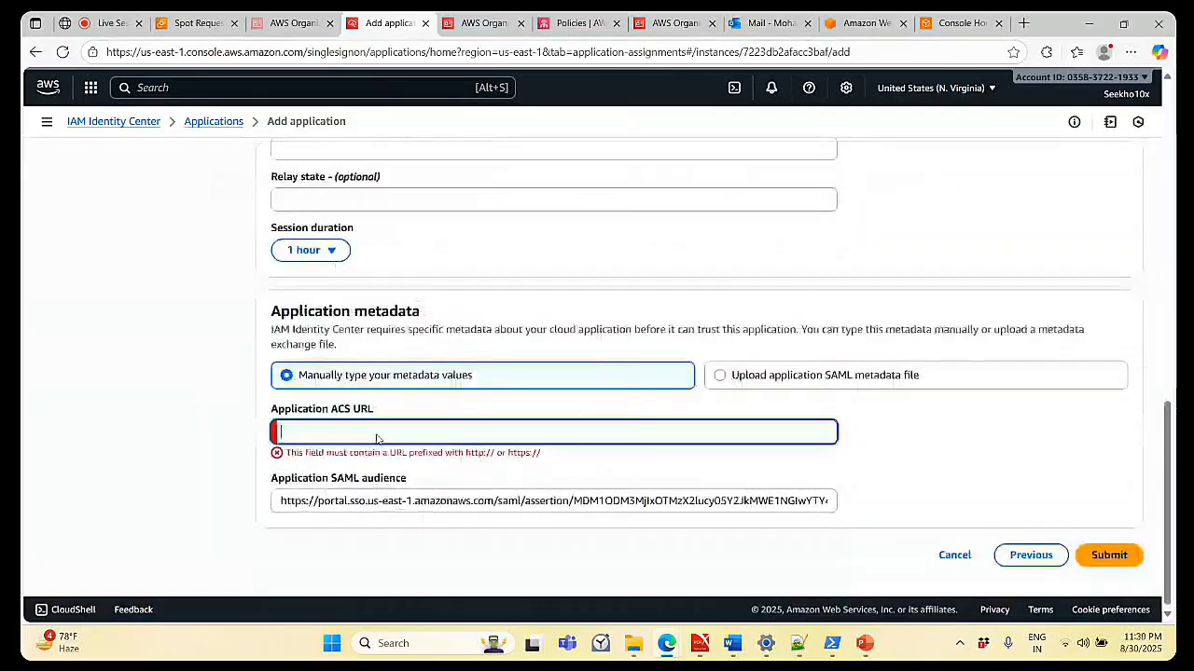
right_click(377, 435)
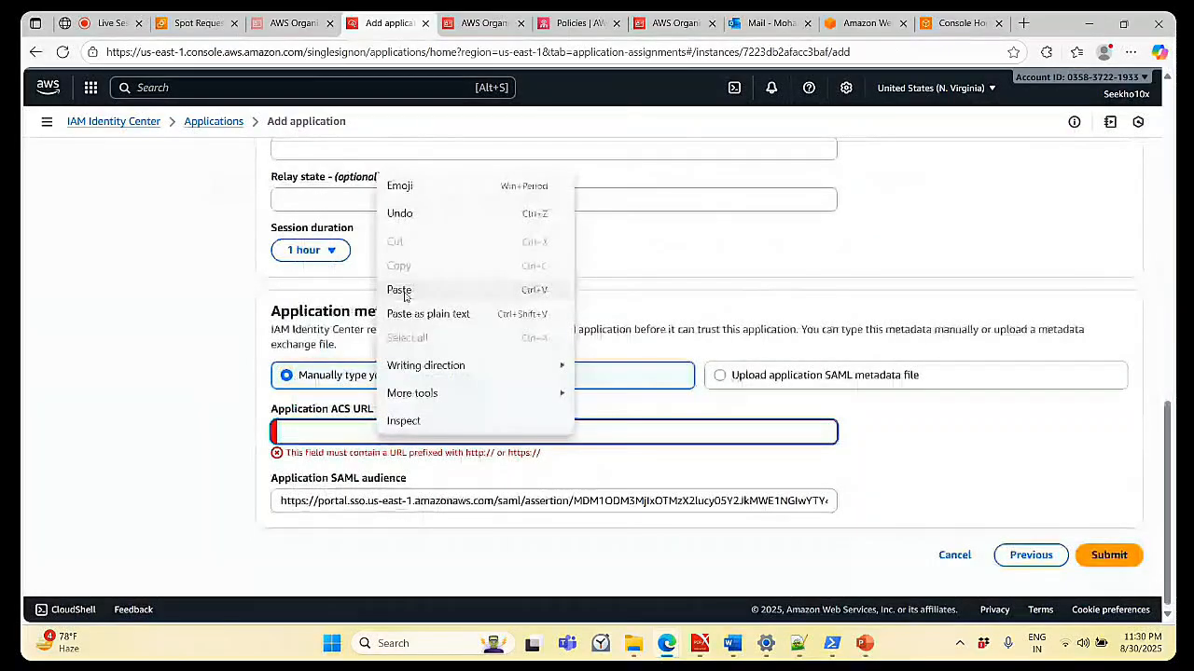
click(404, 291)
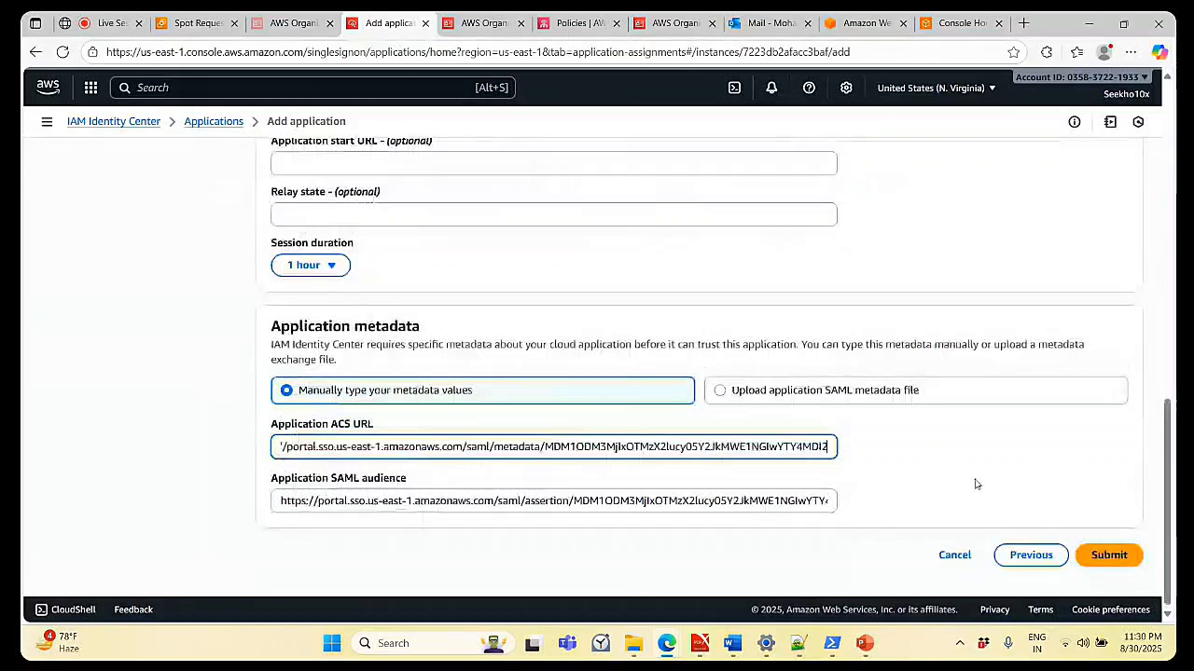
click(1098, 557)
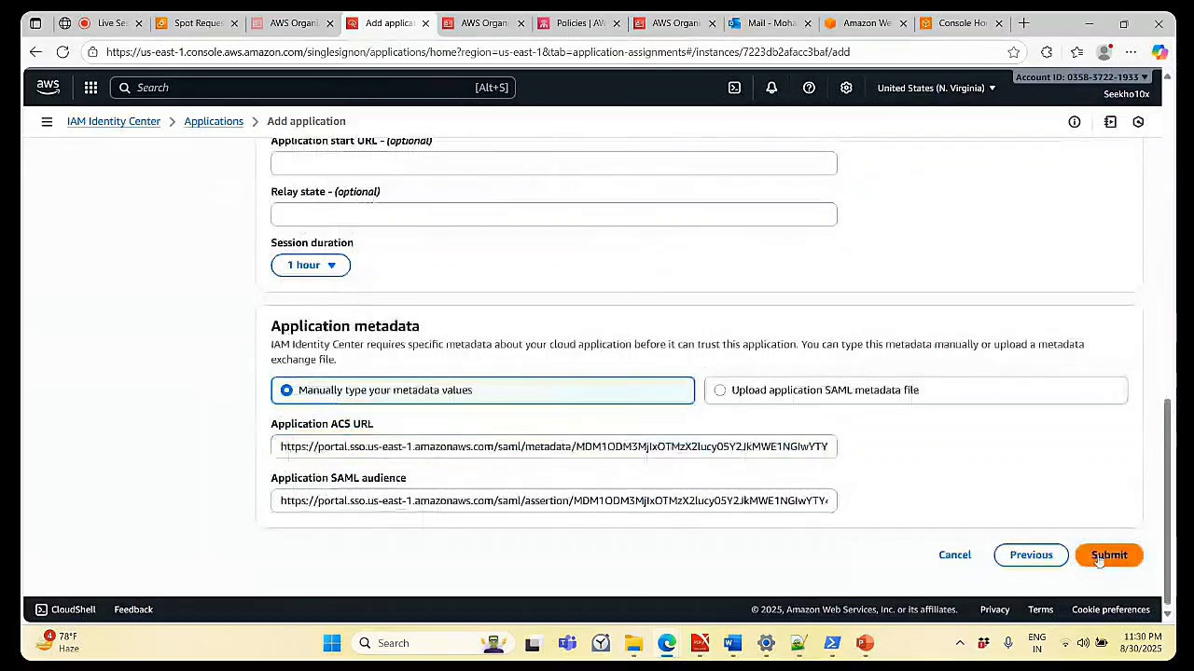
scroll(820, 368, up, 1)
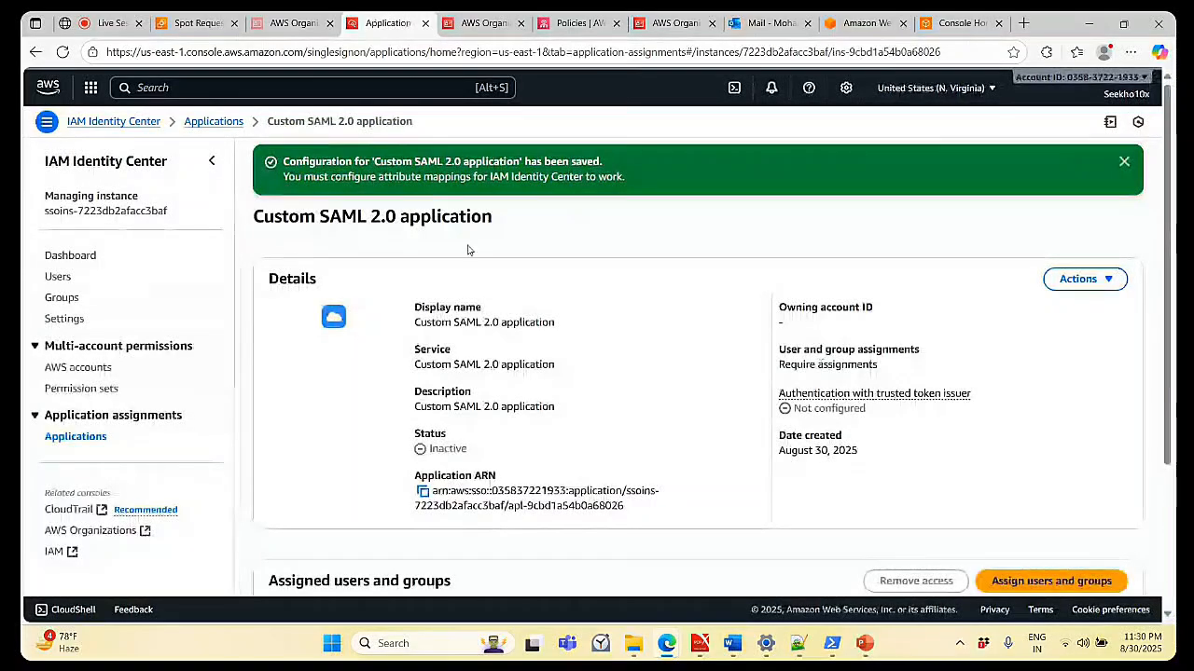
Start assigning users and groups to the Custom SAML 2.0 application, and open the IAM Identity Center user list from there
triple_click(527, 229)
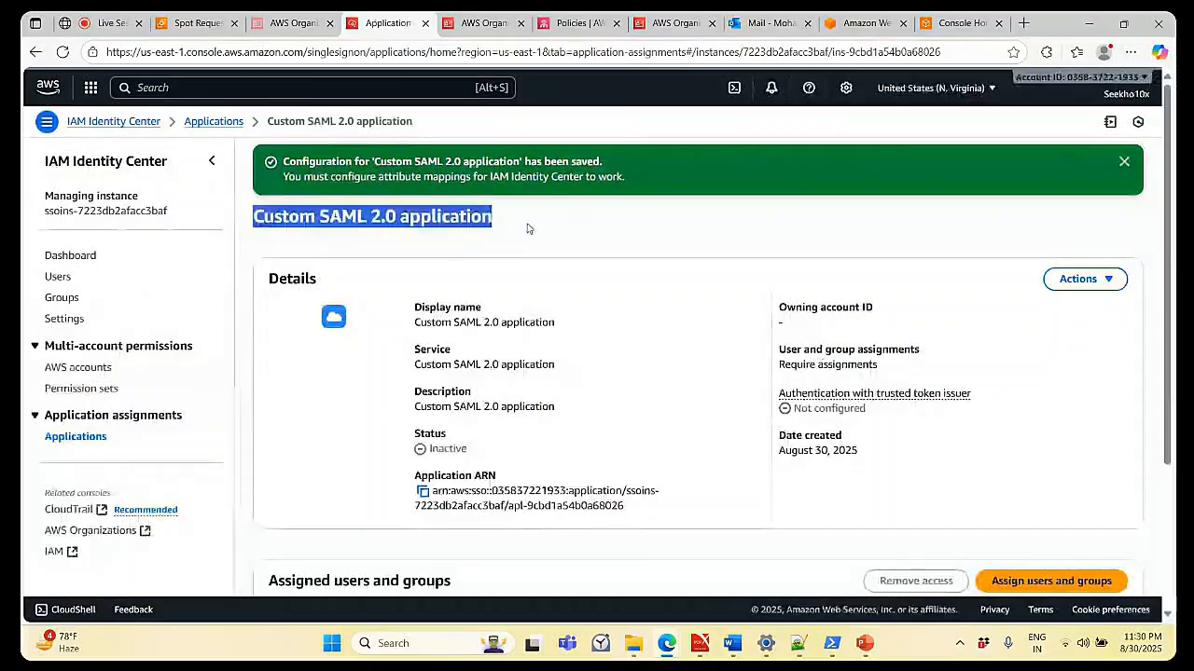
click(717, 235)
scroll(717, 235, down, 1)
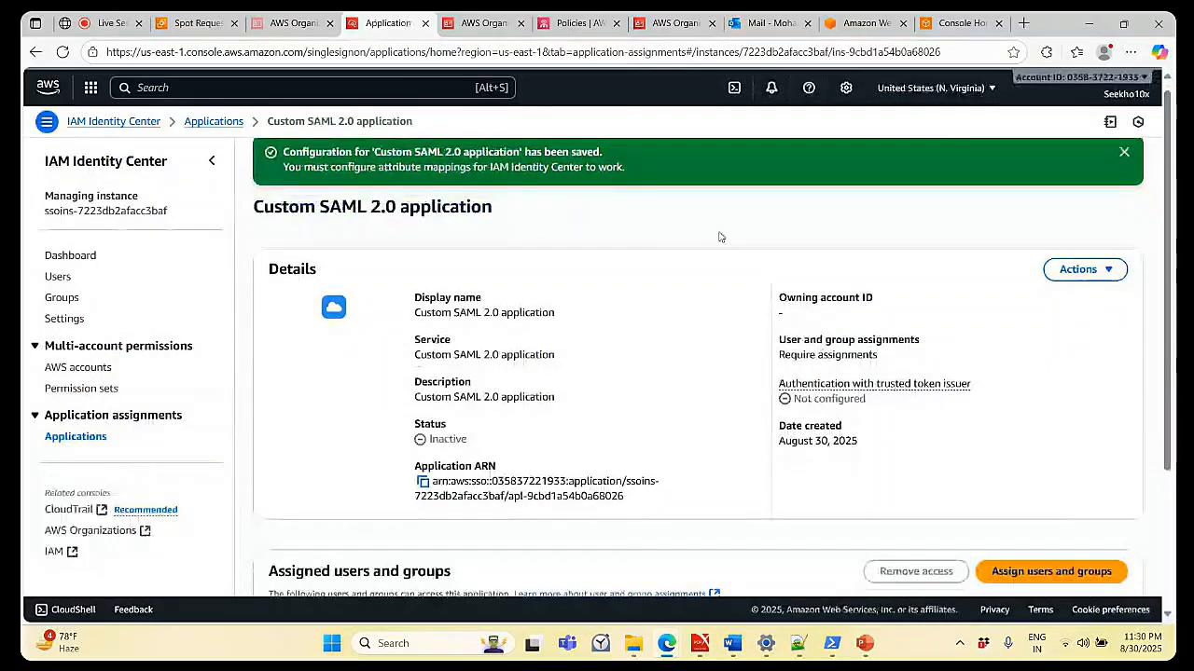
scroll(718, 237, down, 2)
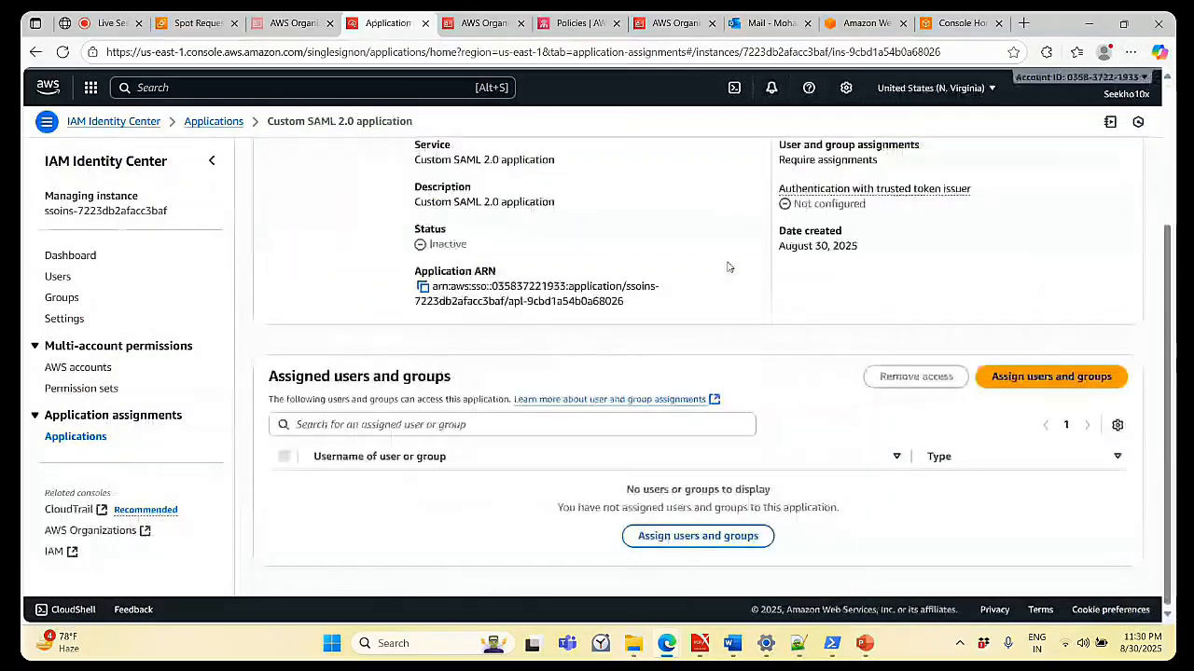
click(1052, 378)
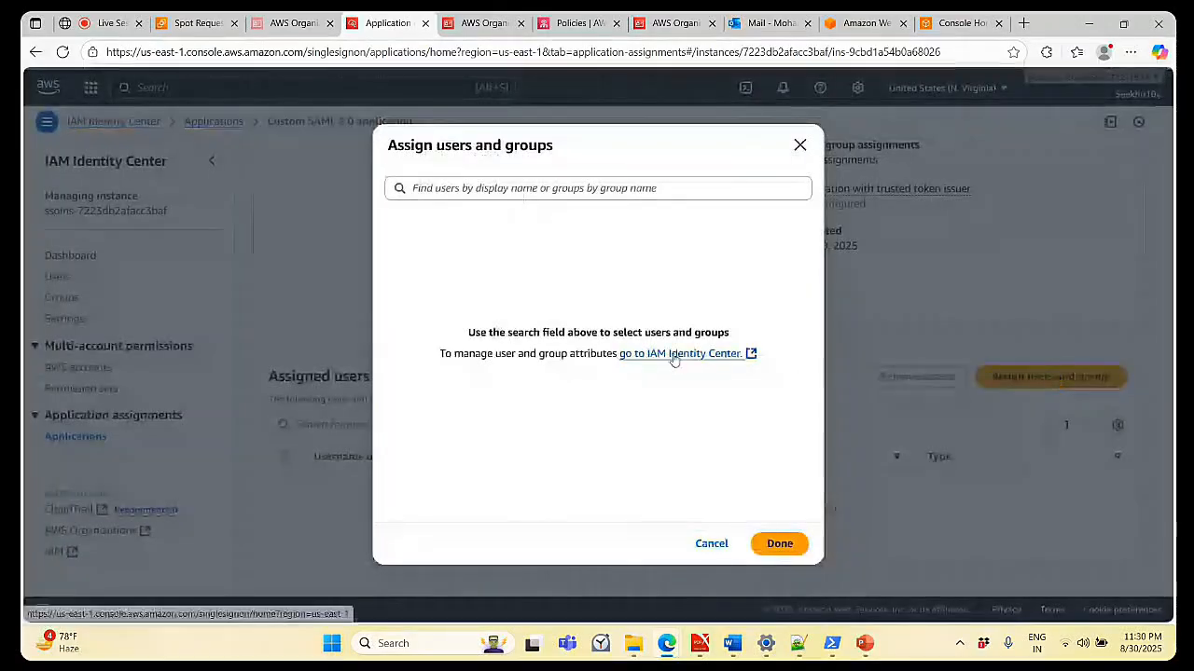
click(674, 354)
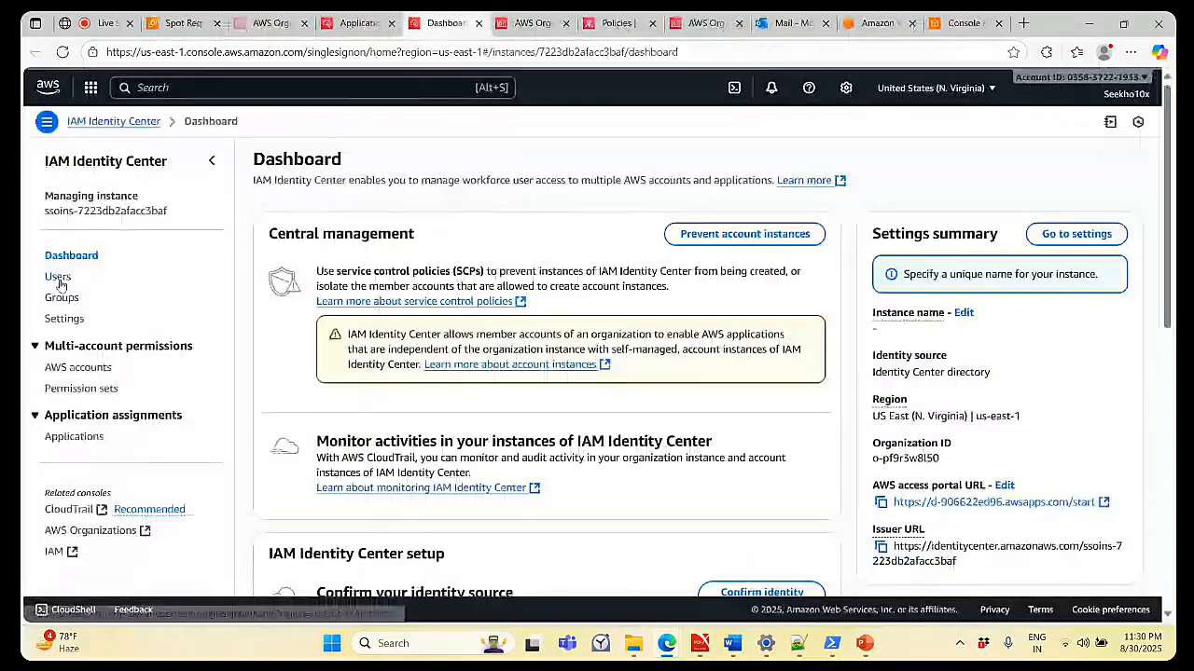
click(58, 278)
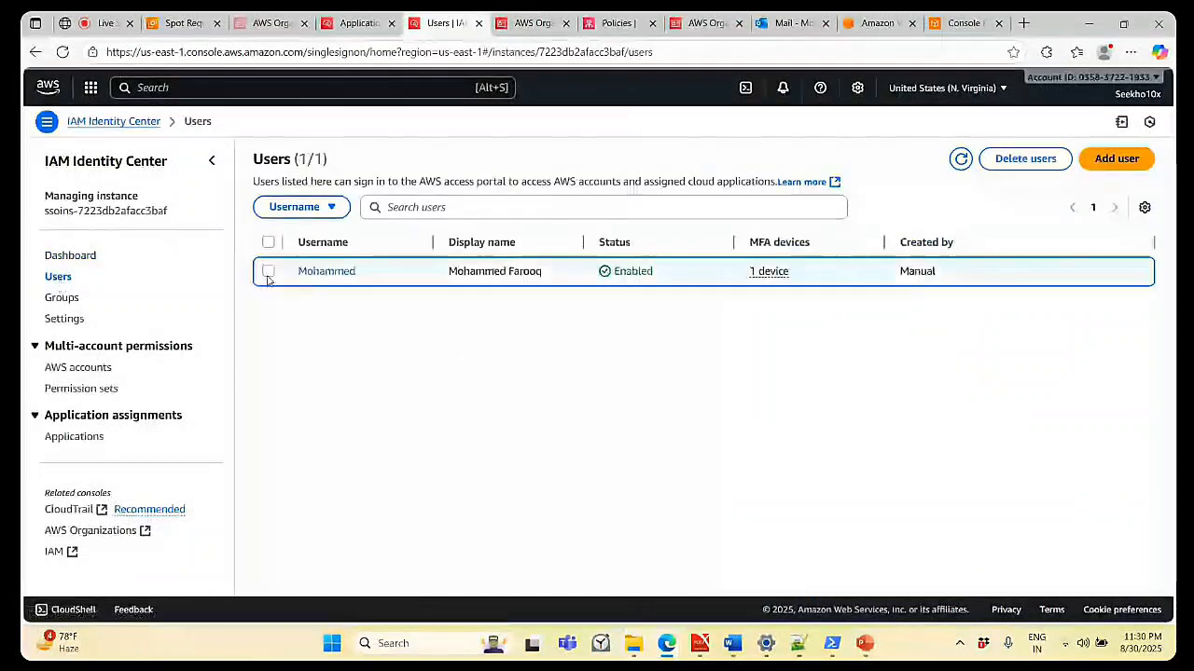
Open the listed user's details and check the applications assigned to that user, refreshing the list
click(267, 276)
click(317, 272)
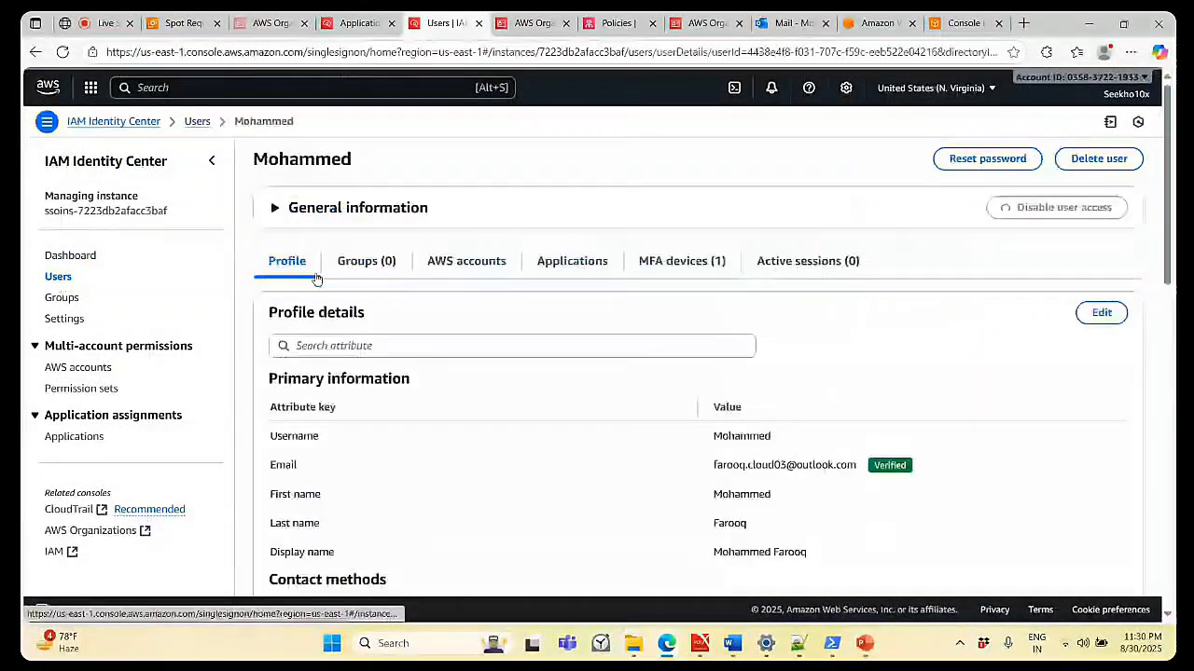
click(572, 261)
scroll(795, 429, down, 1)
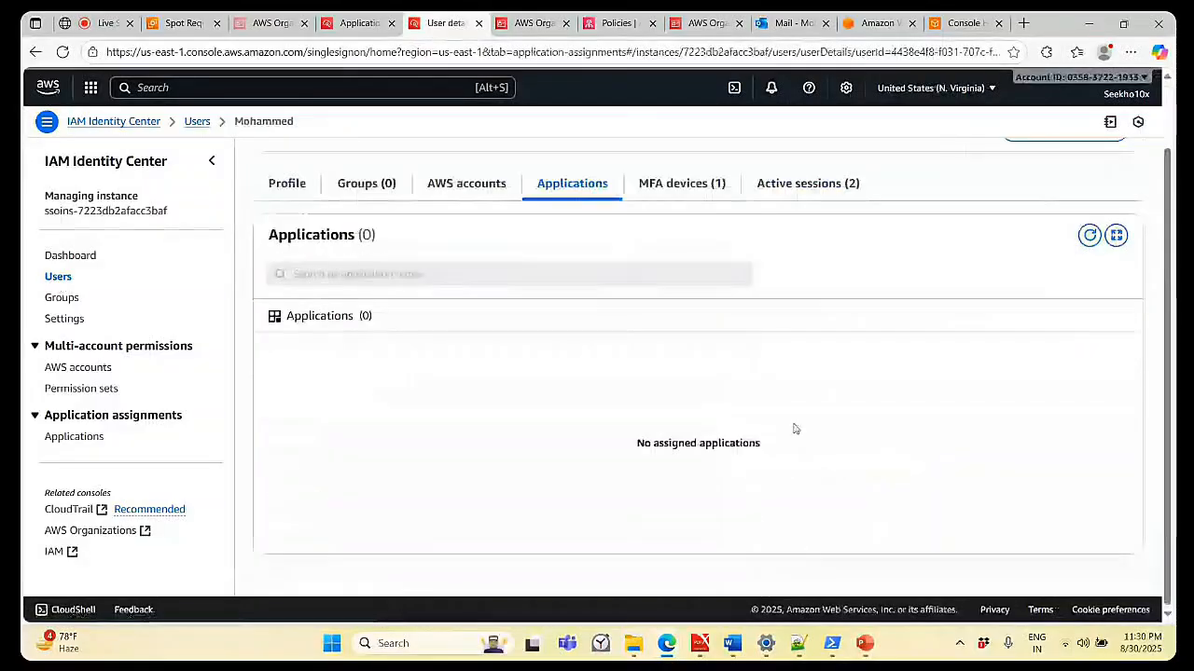
scroll(794, 429, up, 1)
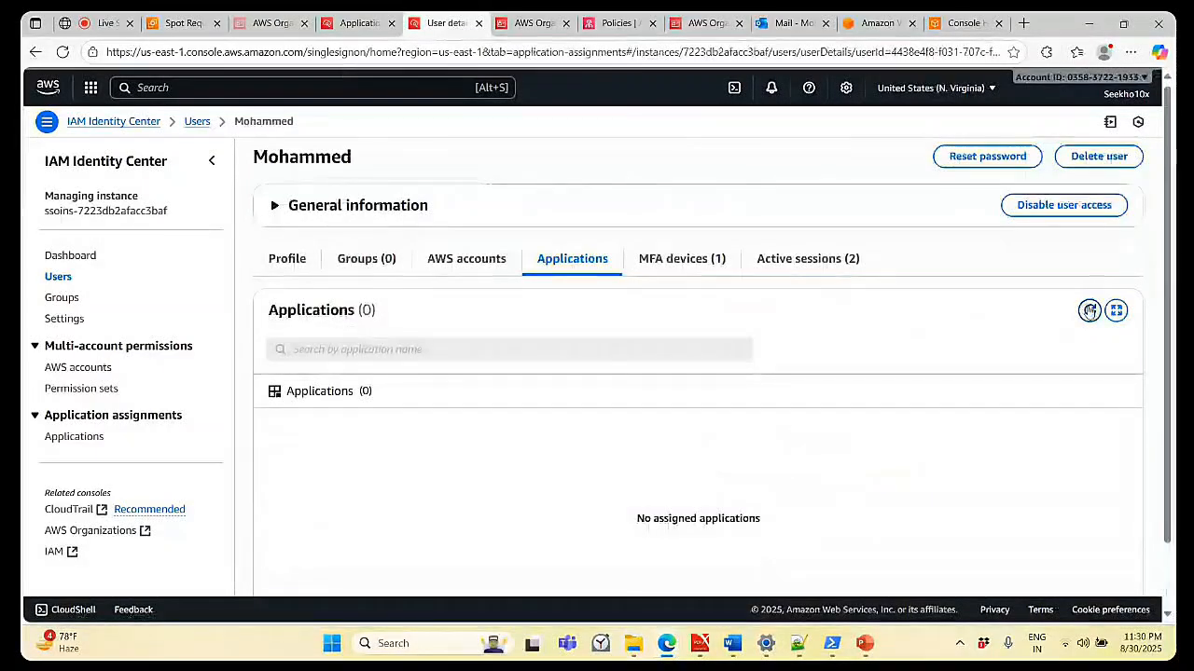
click(1090, 311)
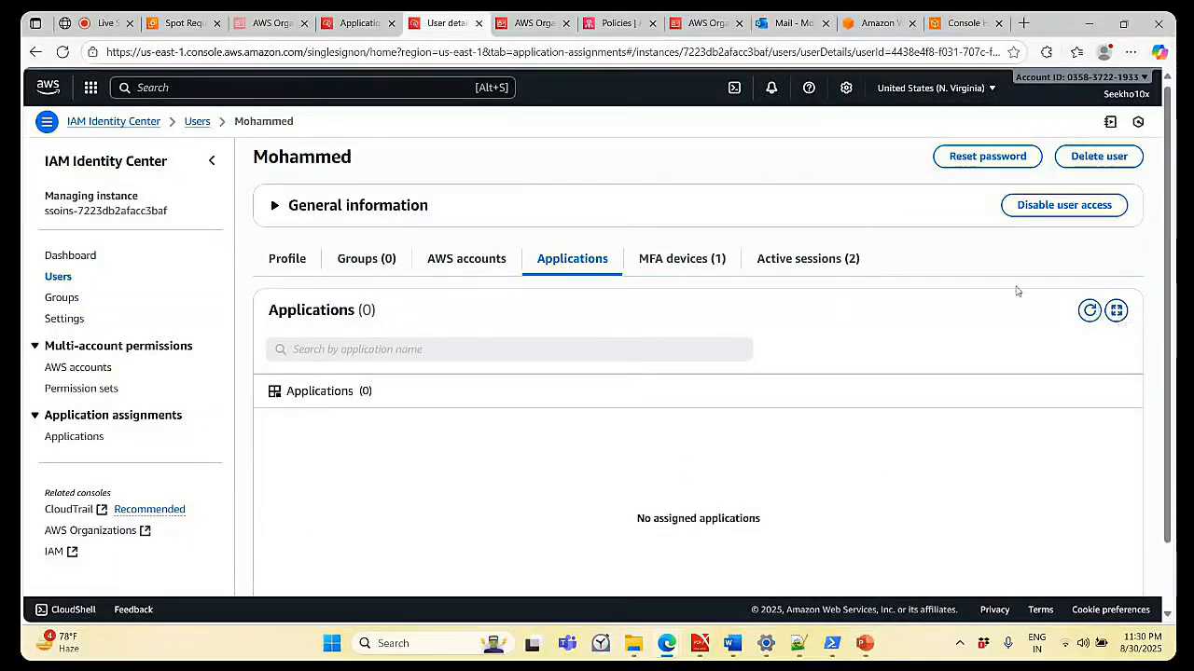
Return to the Custom SAML 2.0 application, cancel the pending assignment, and check its status and trusted token issuer authentication
click(358, 23)
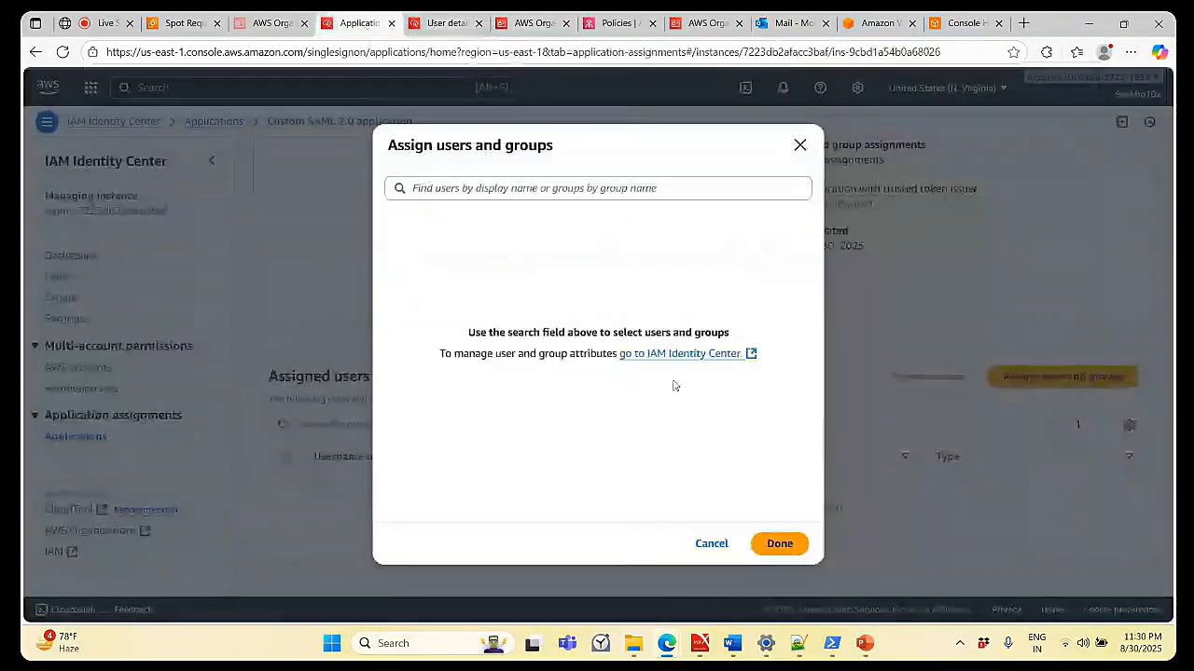
click(708, 547)
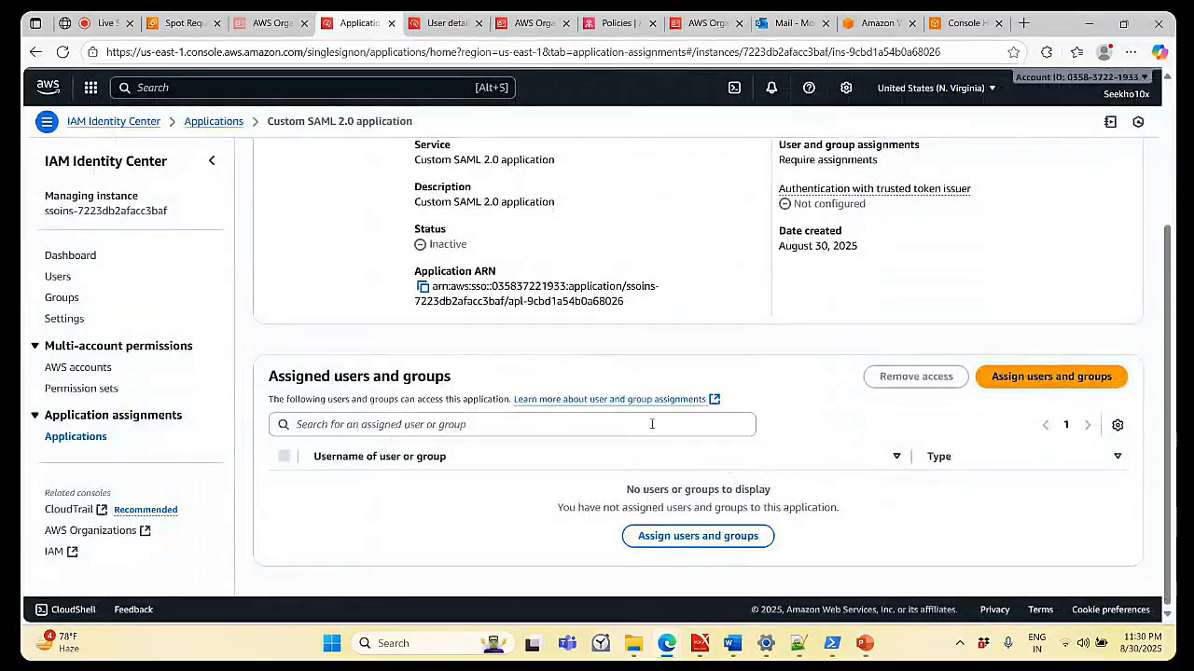
scroll(651, 423, up, 3)
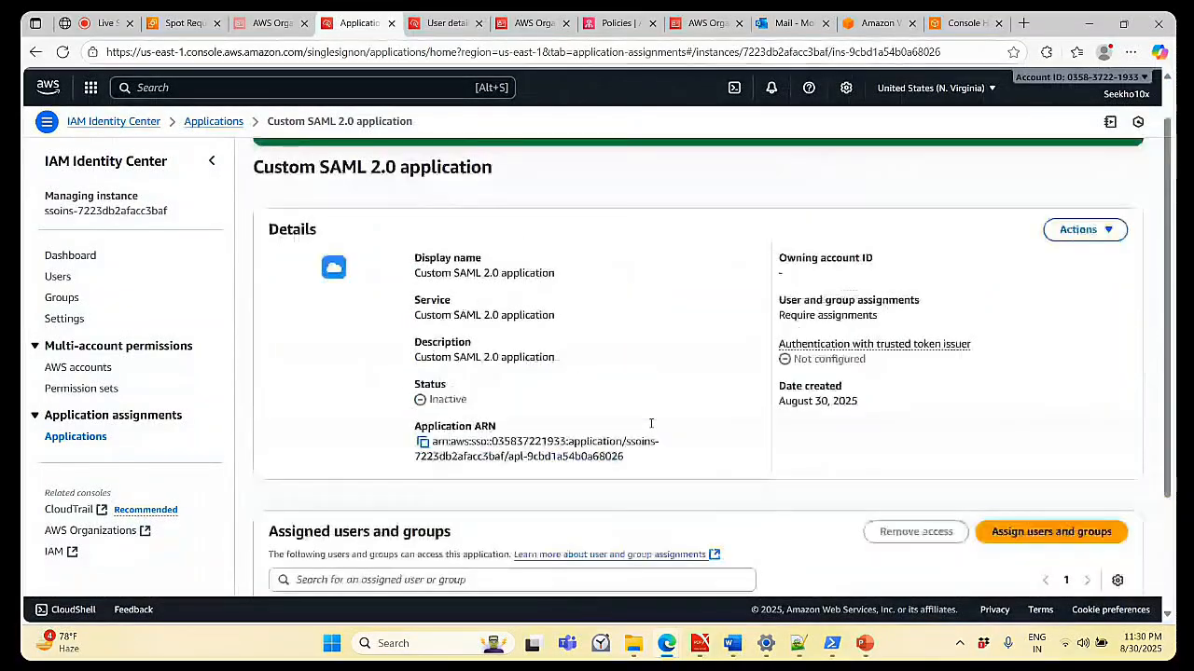
scroll(651, 424, up, 1)
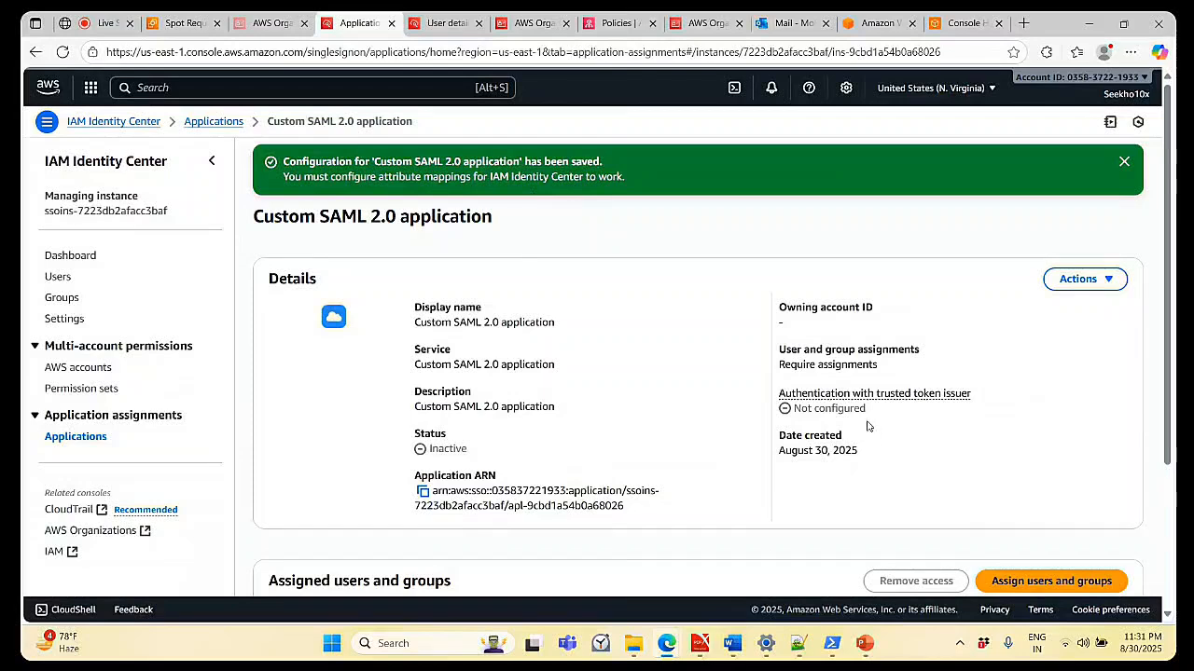
drag(873, 413, 793, 410)
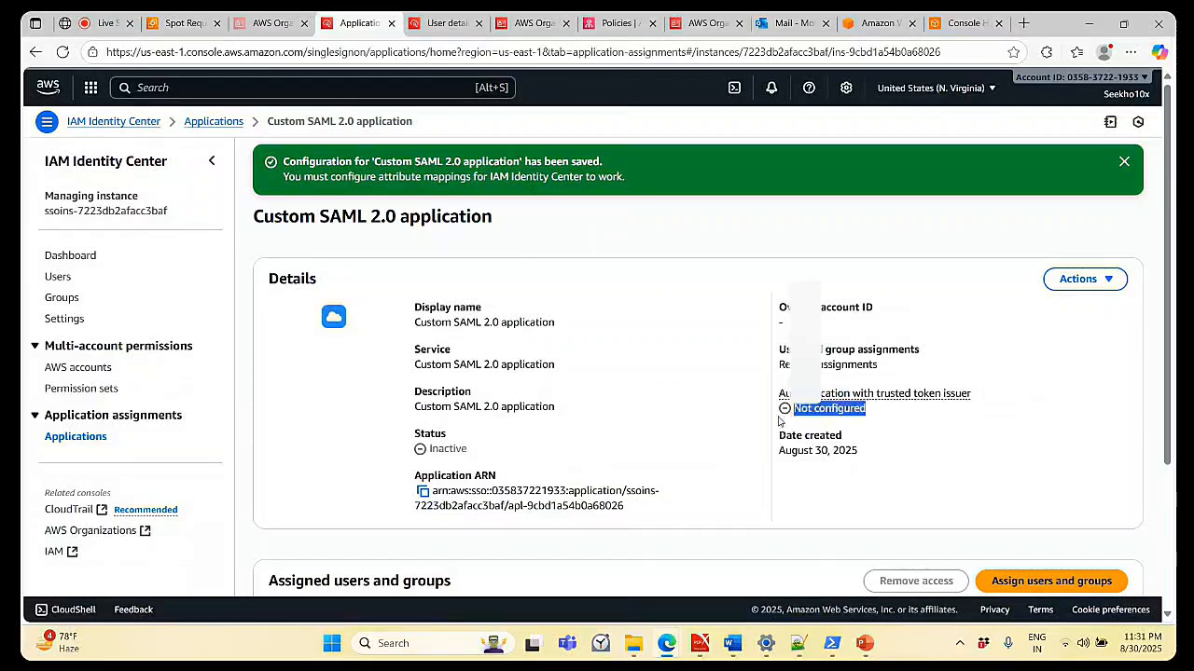
click(888, 416)
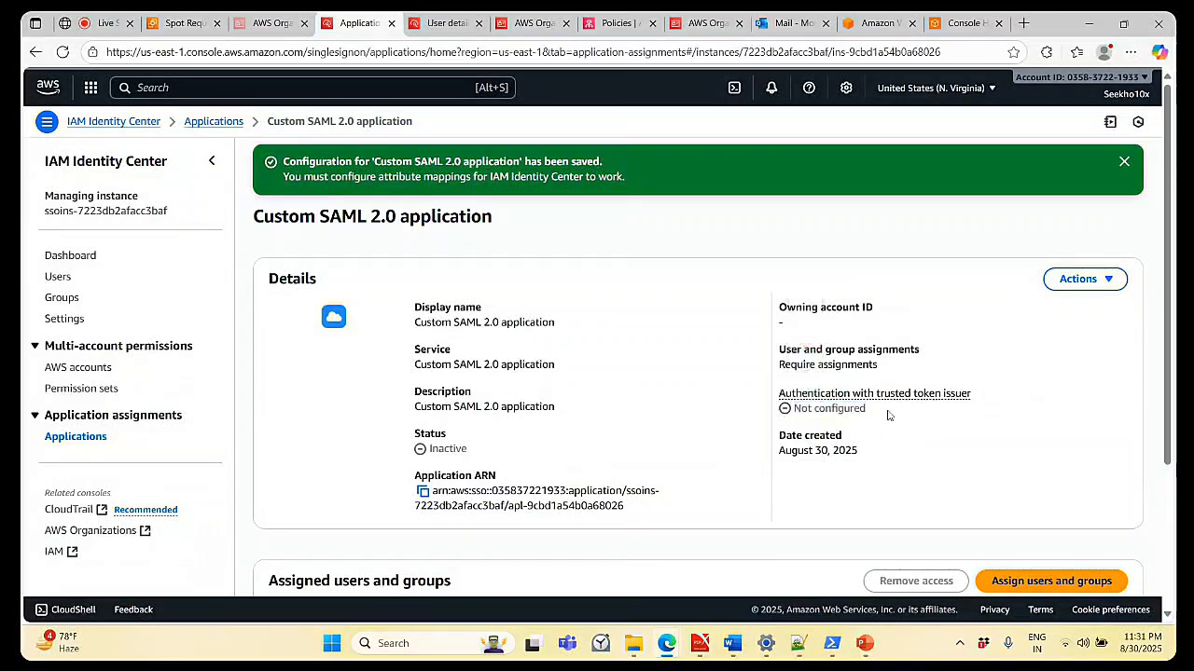
drag(473, 451, 411, 449)
click(520, 435)
Reopen the Custom SAML 2.0 application from the customer managed applications
click(99, 440)
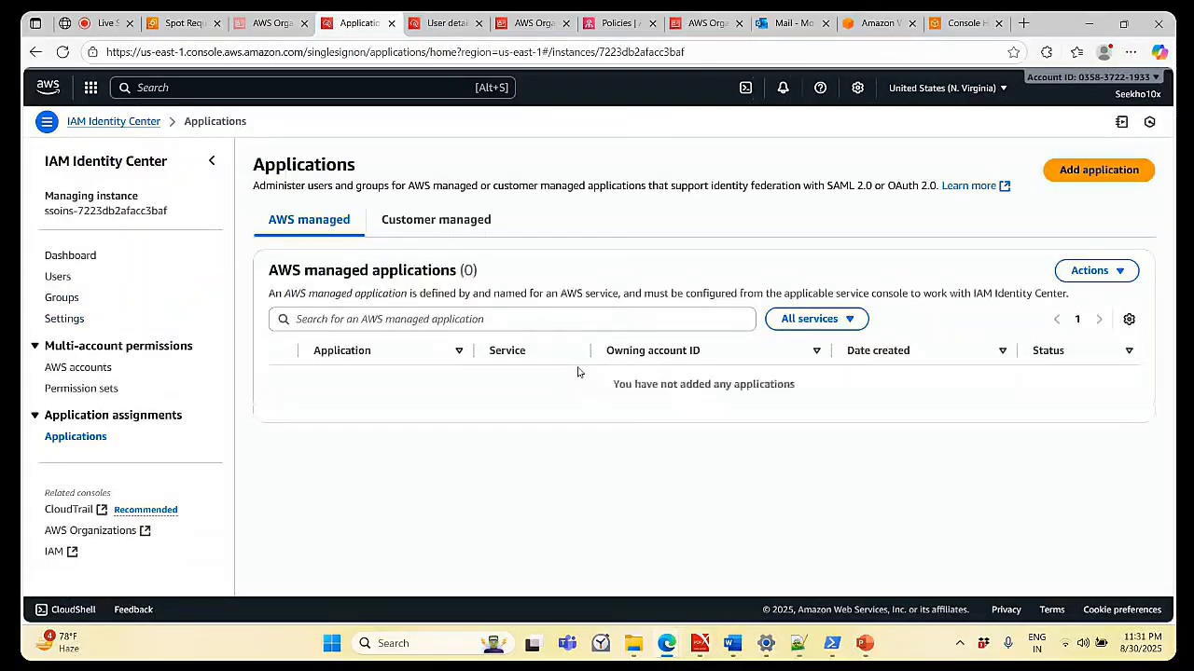
click(434, 231)
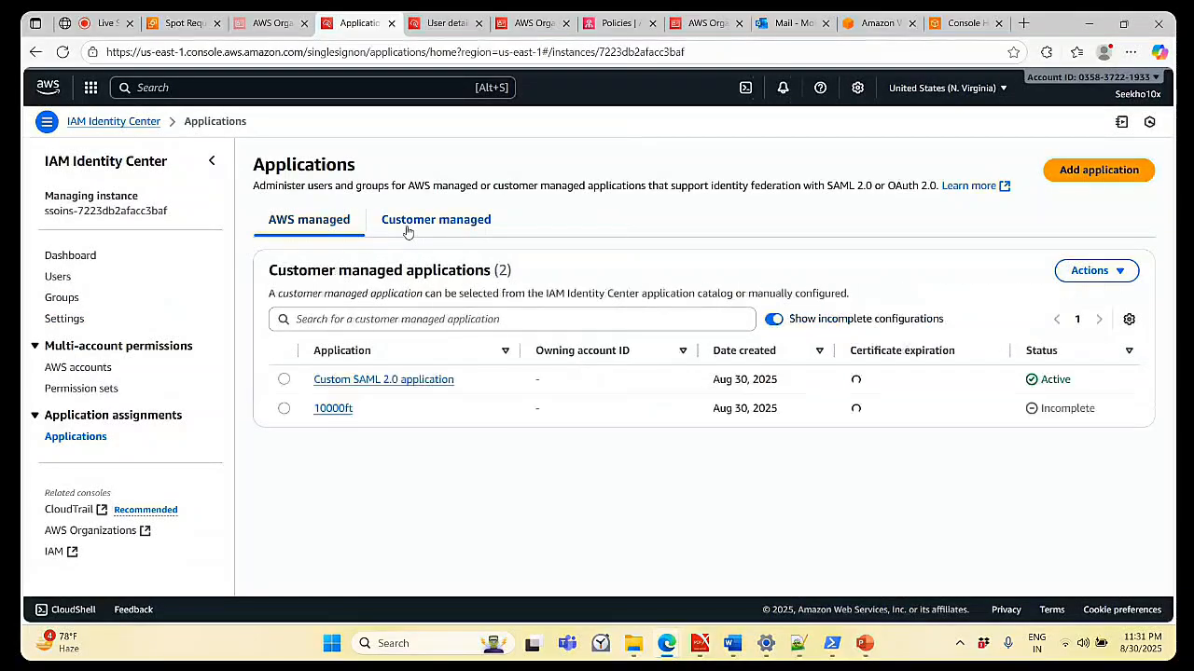
click(376, 383)
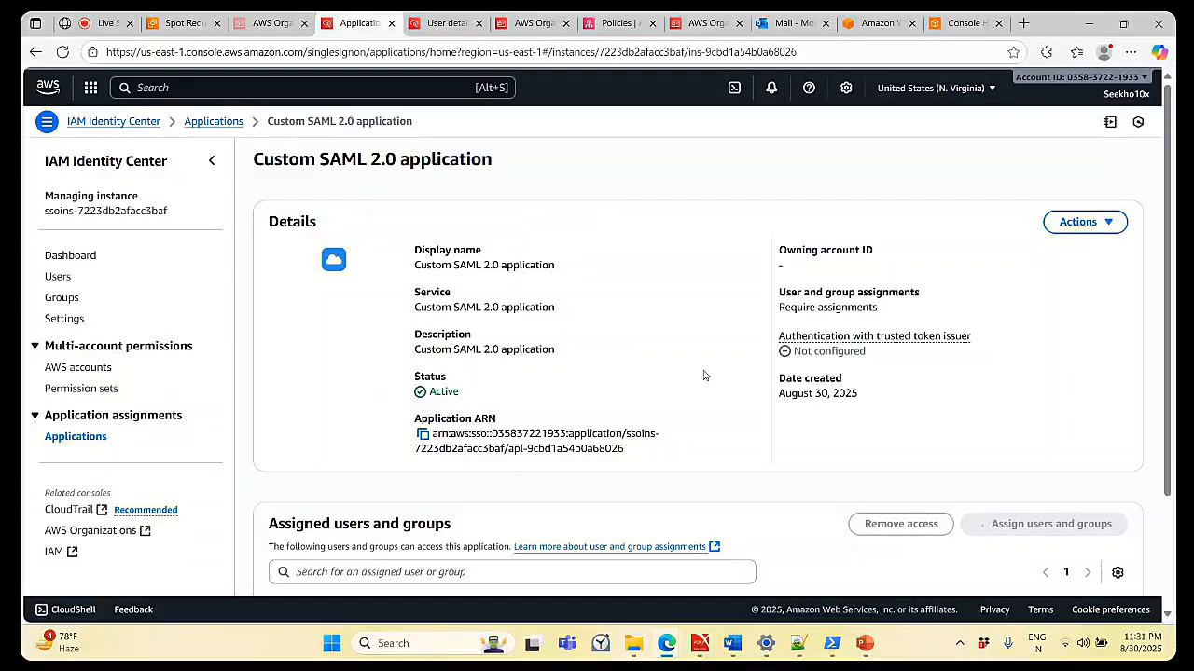
Look for users to assign to the Custom SAML 2.0 application, and go to IAM Identity Center from the assignment dialog
scroll(704, 375, down, 2)
click(1012, 382)
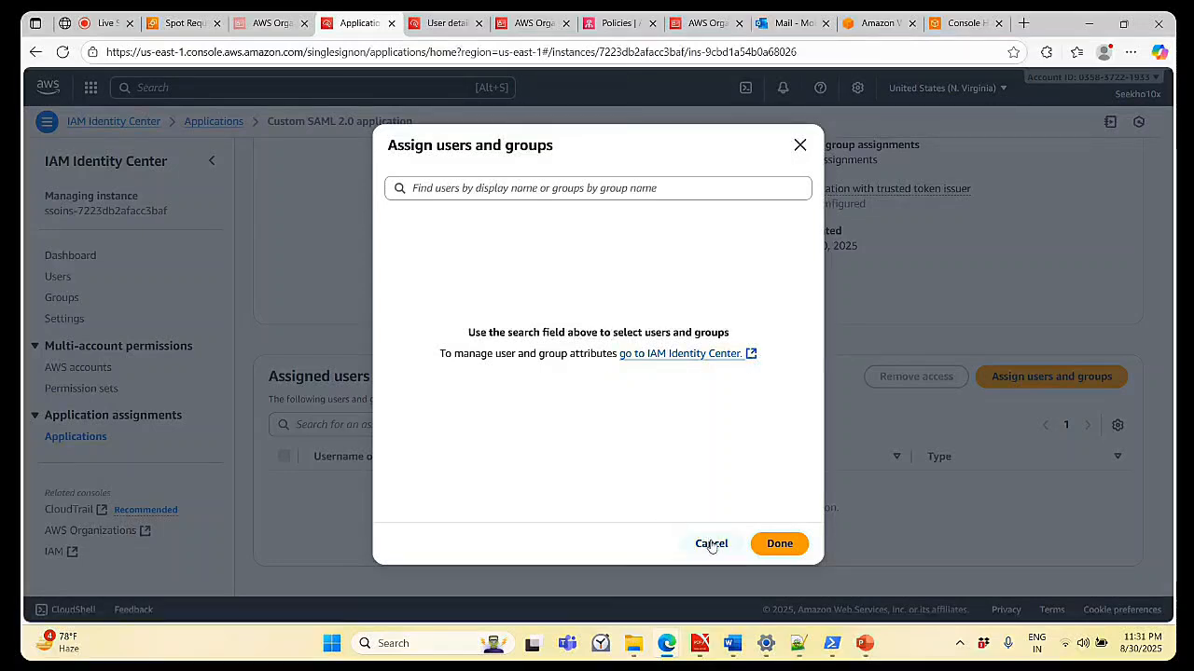
click(505, 185)
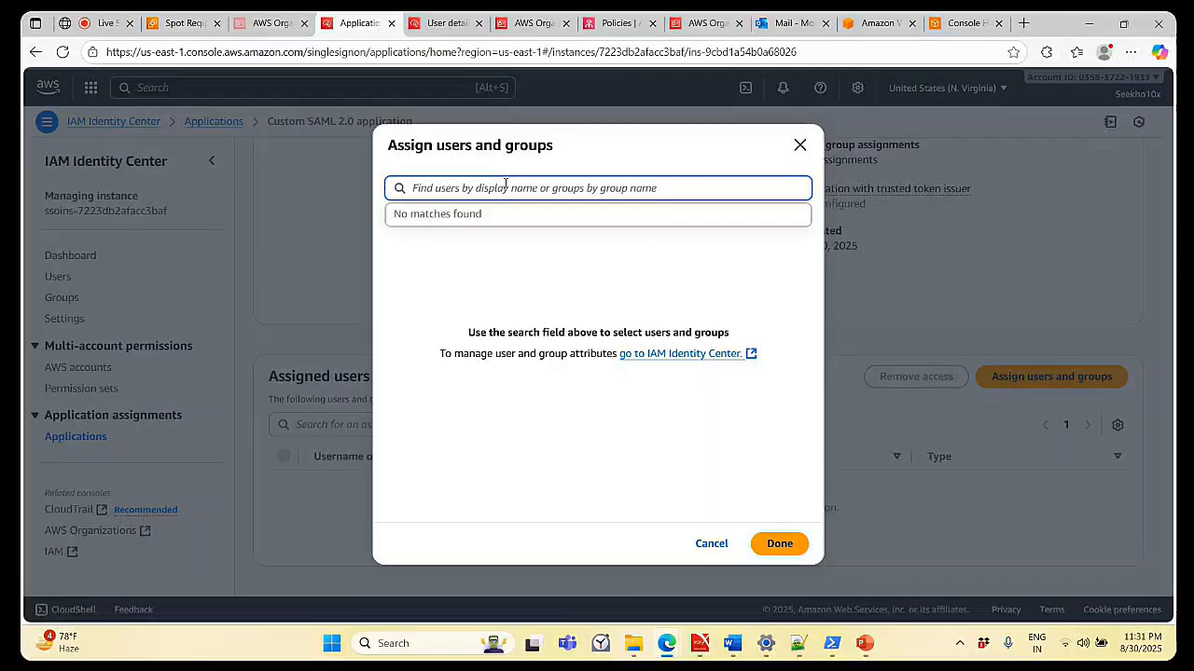
click(663, 354)
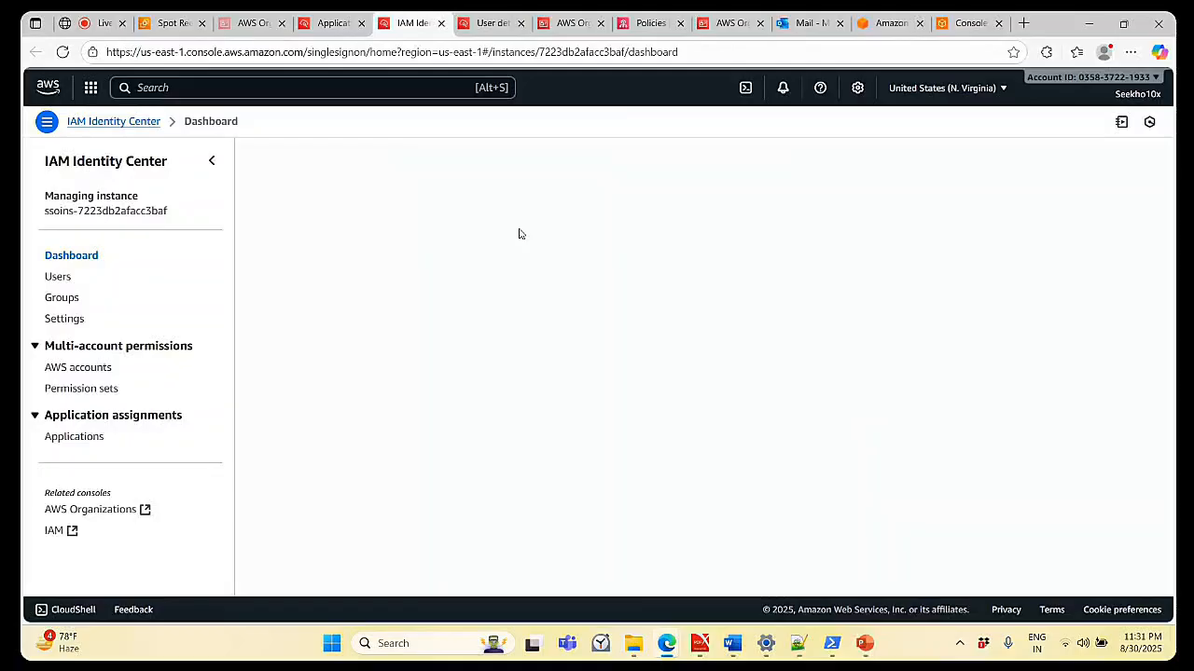
Go to the application setup from the IAM Identity Center dashboard and open the customer managed Custom SAML 2.0 application
scroll(597, 344, down, 5)
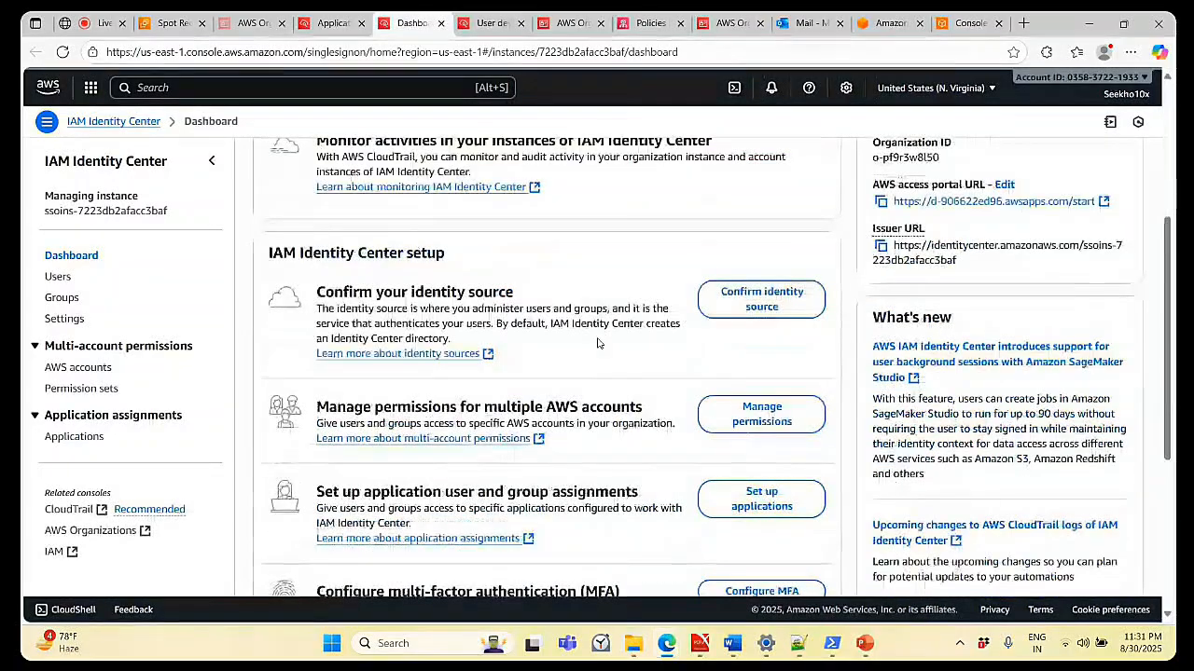
scroll(598, 343, down, 1)
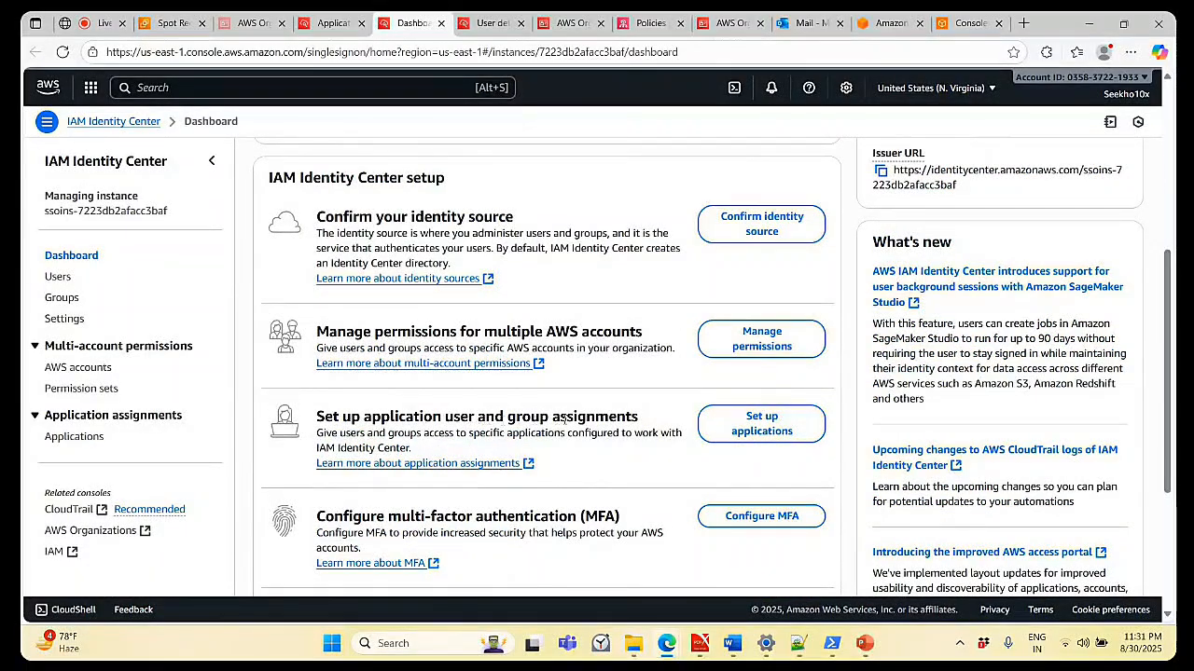
click(787, 433)
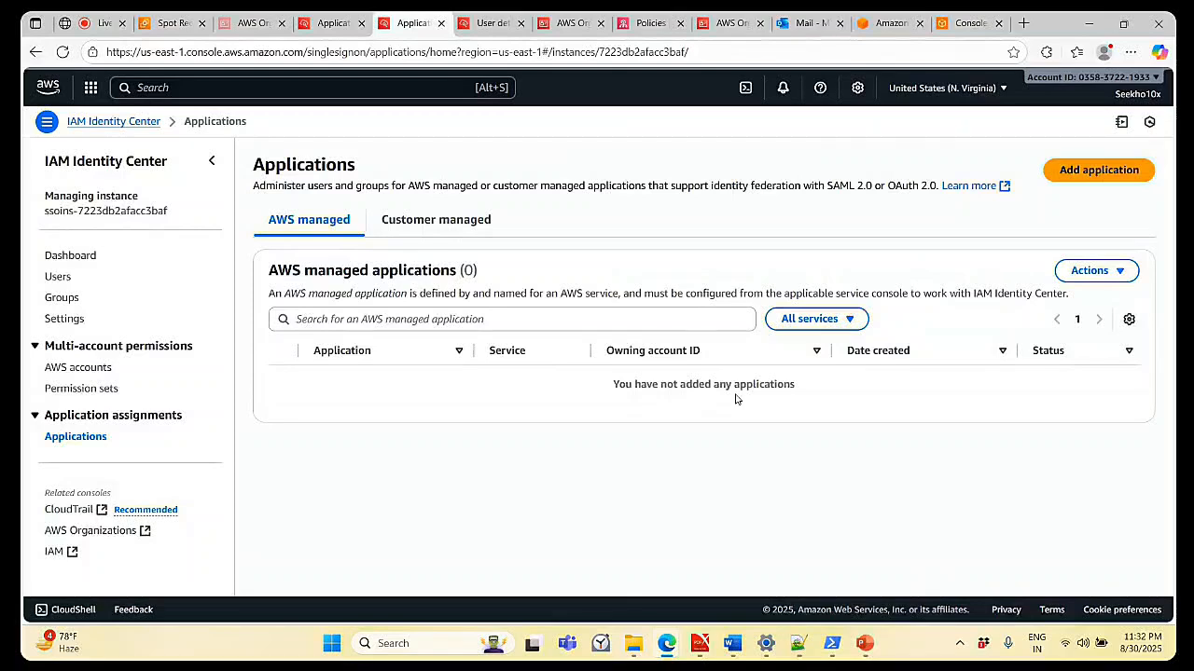
click(408, 222)
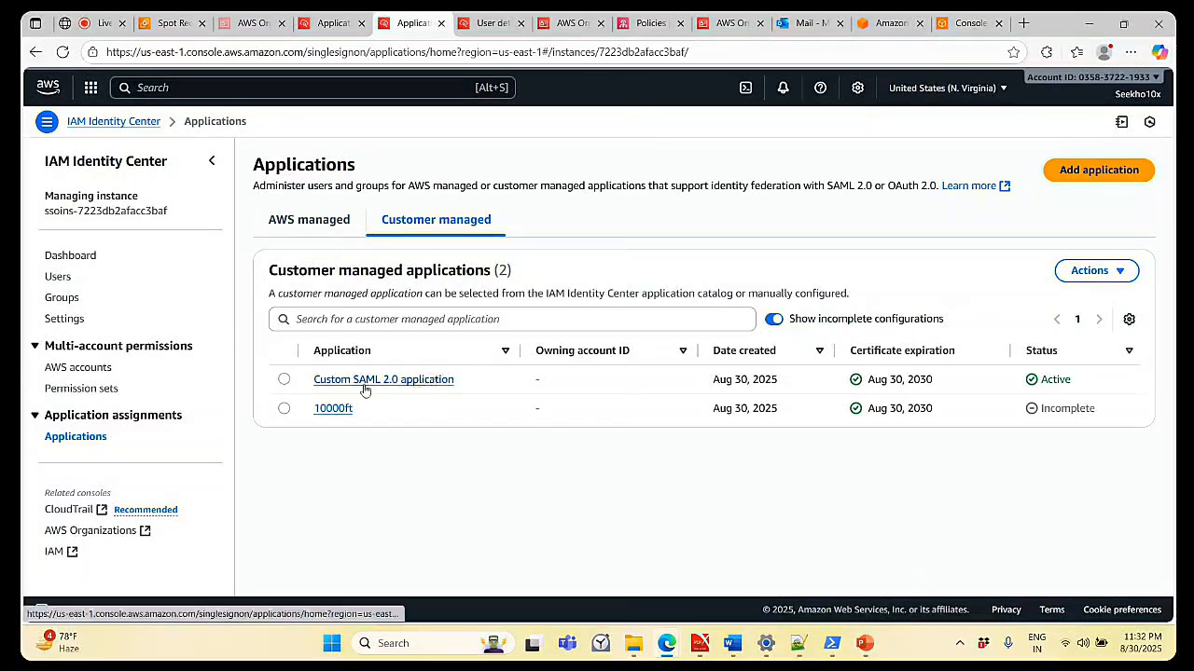
click(283, 381)
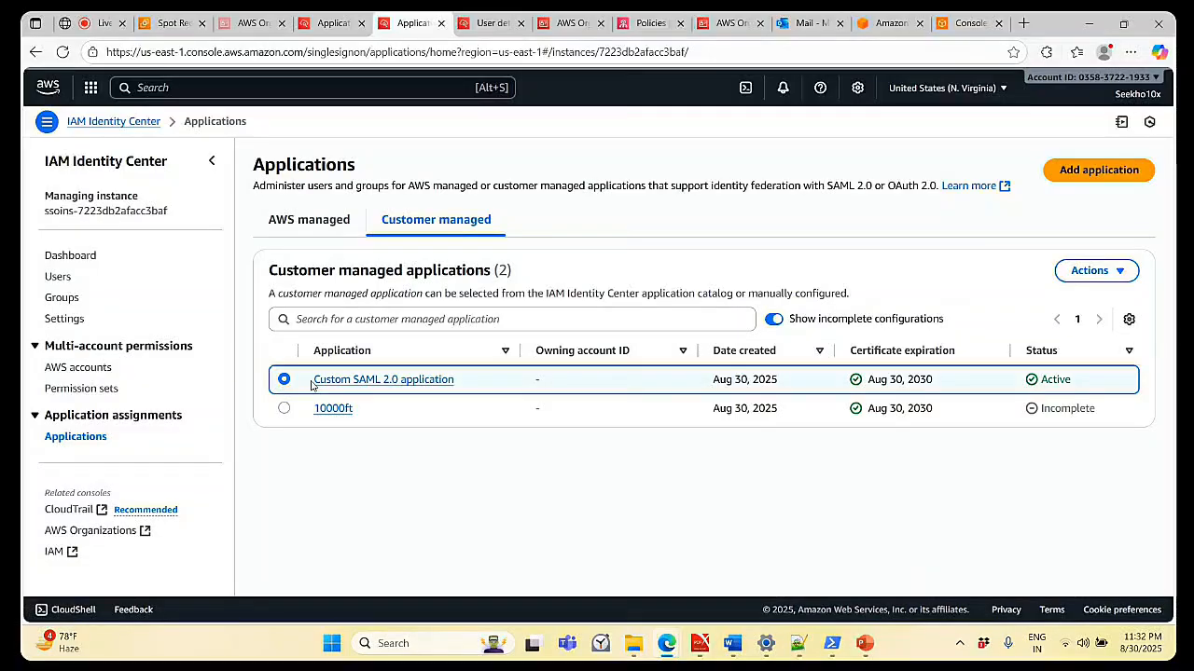
click(315, 381)
click(1103, 228)
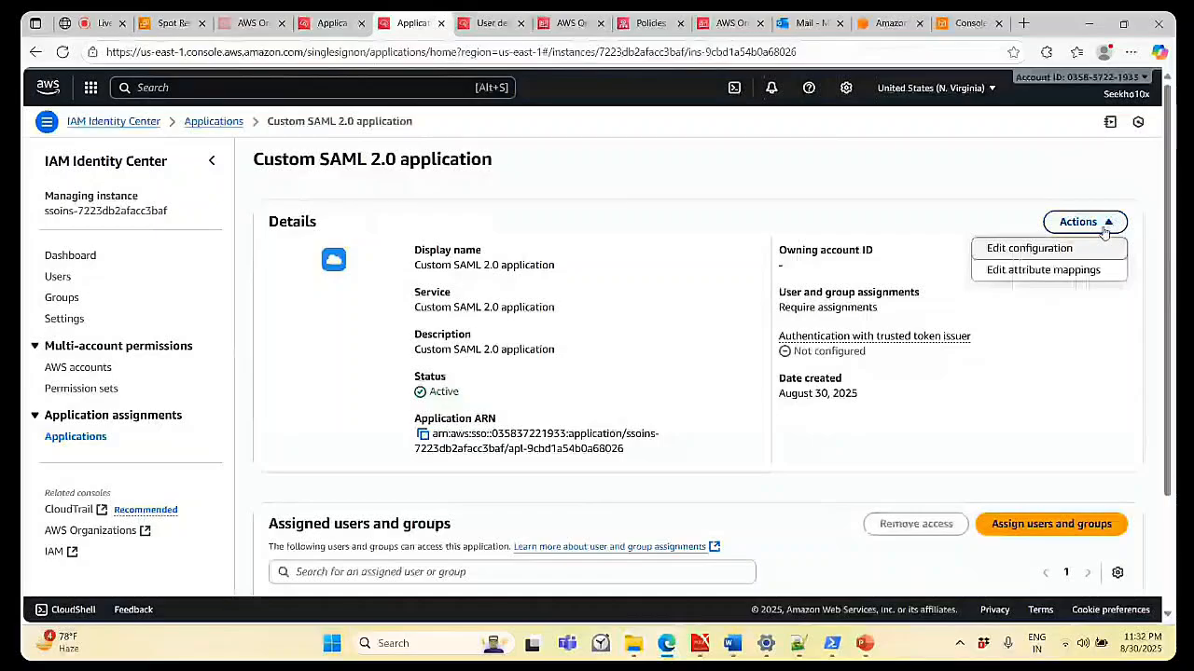
click(1104, 368)
scroll(1105, 370, down, 2)
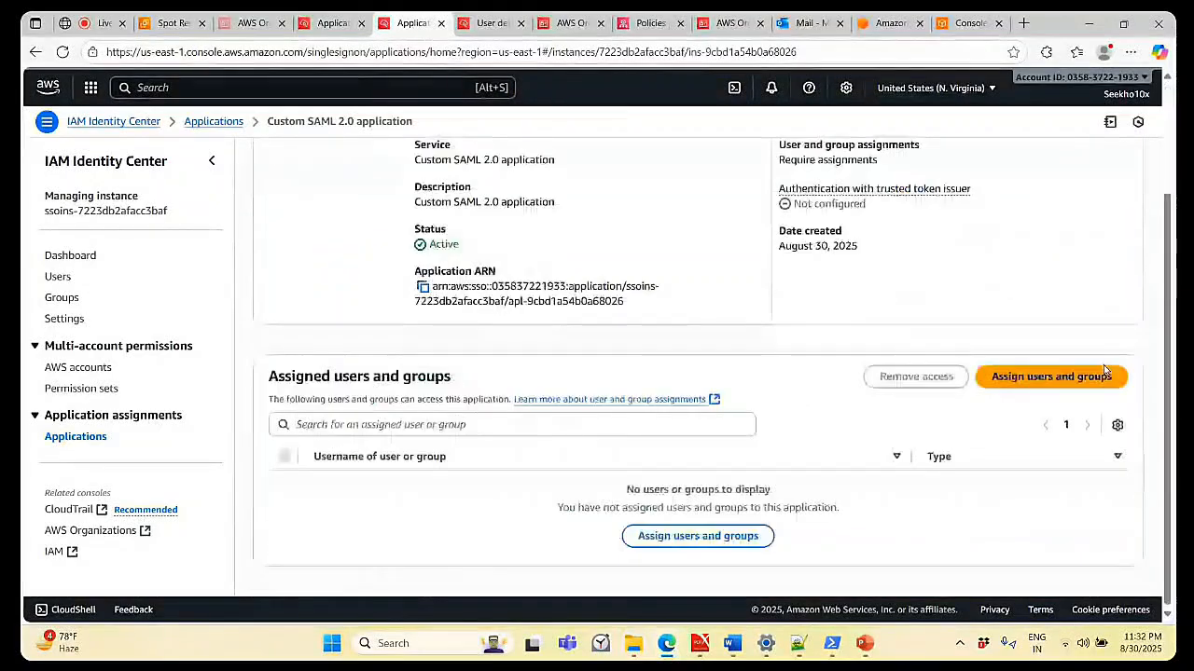
click(728, 539)
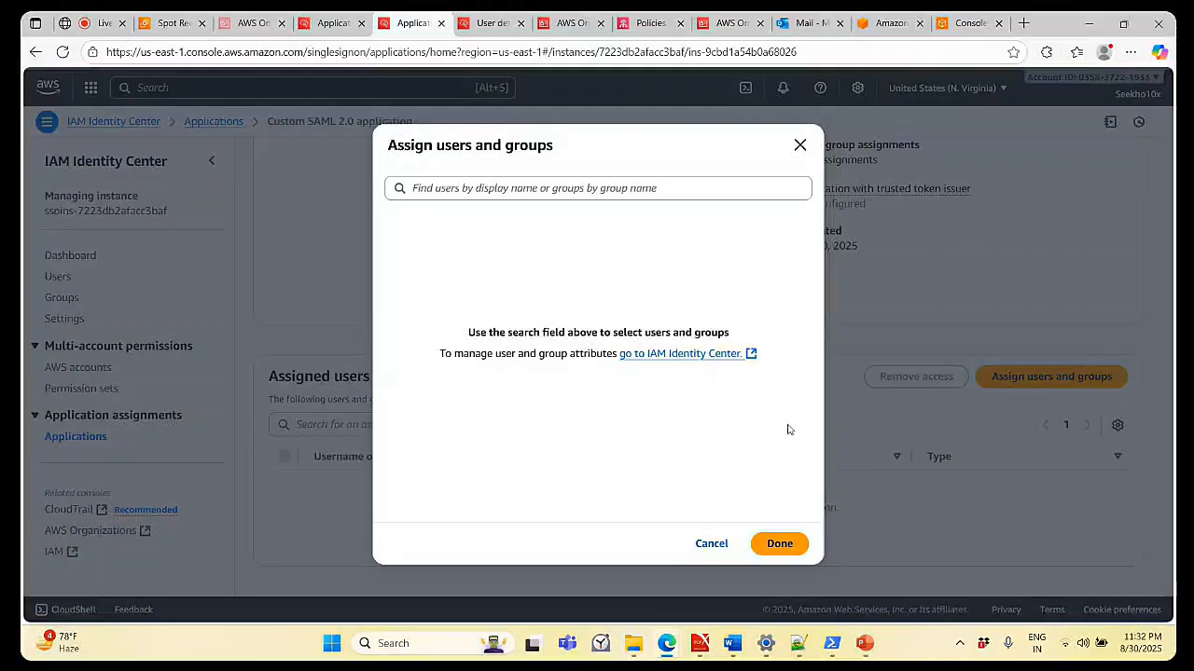
click(799, 145)
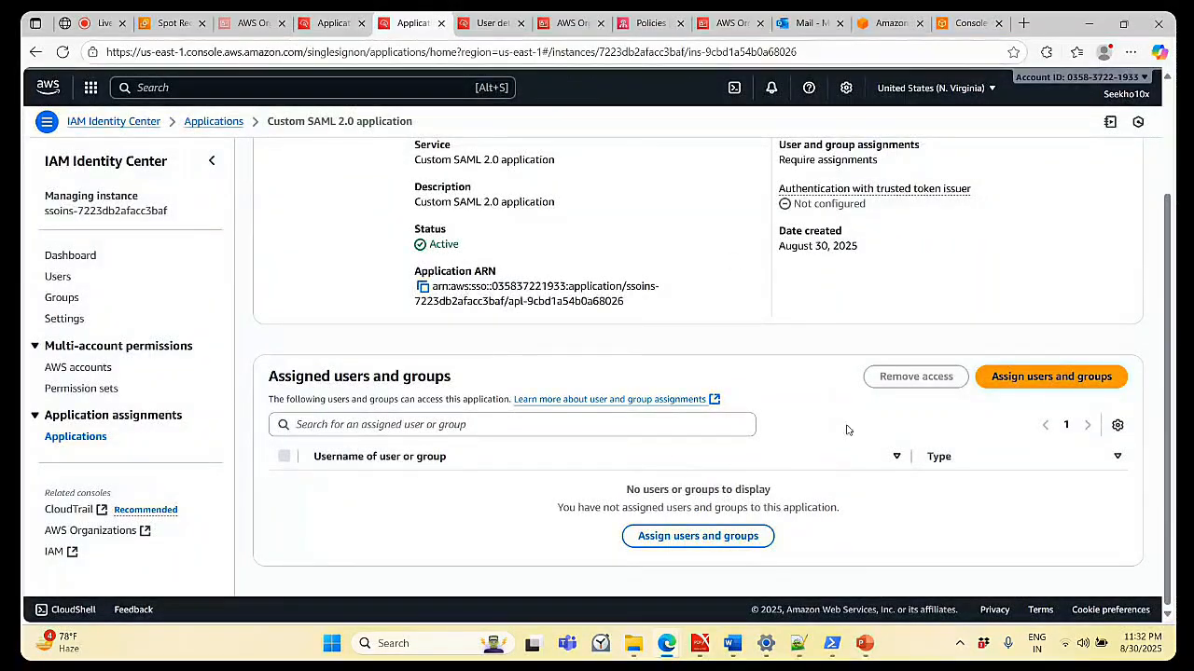
Start assigning users and groups again, open the IAM Identity Center dashboard from there, and review its setup options
click(1007, 381)
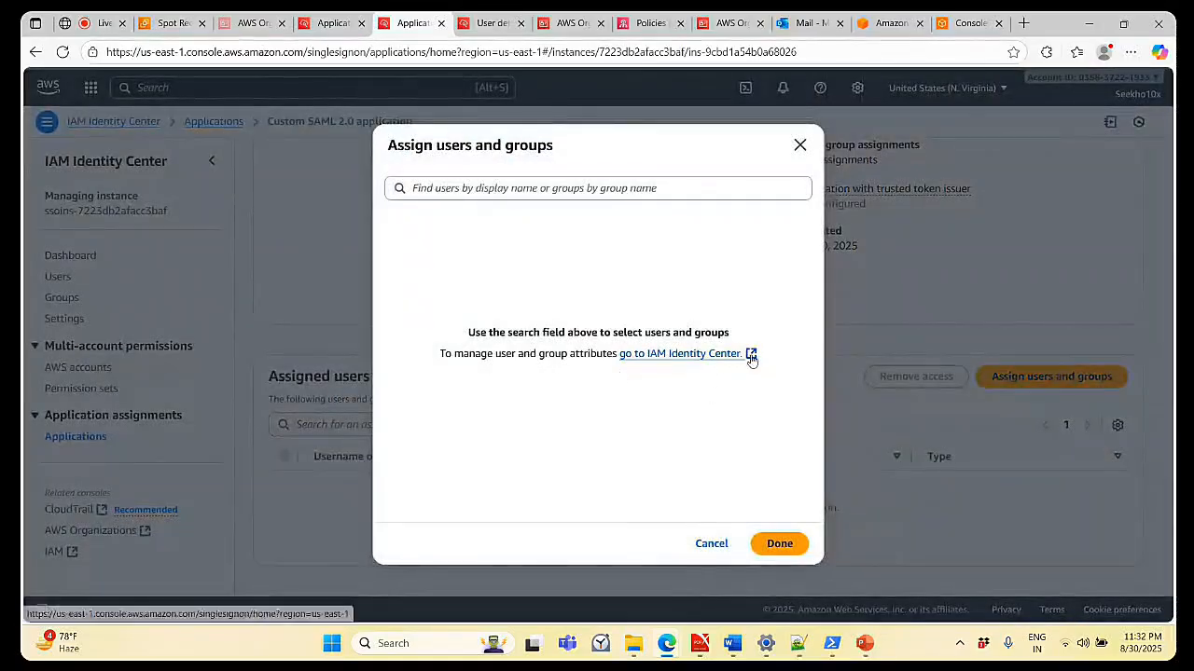
click(709, 360)
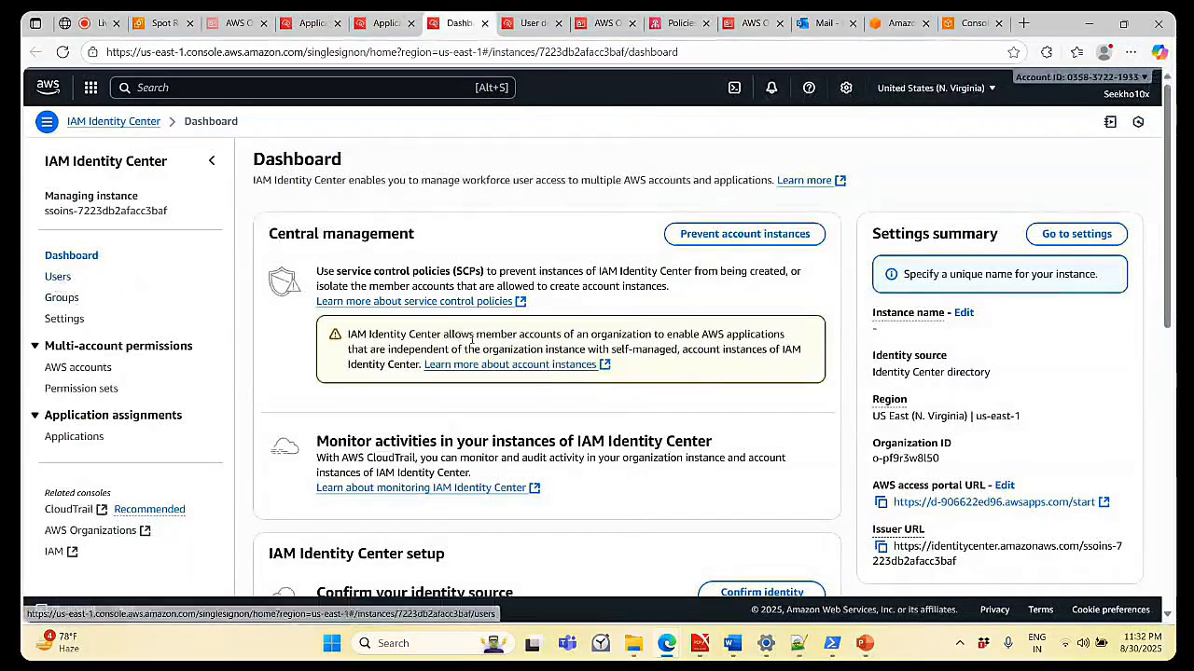
scroll(472, 345, down, 3)
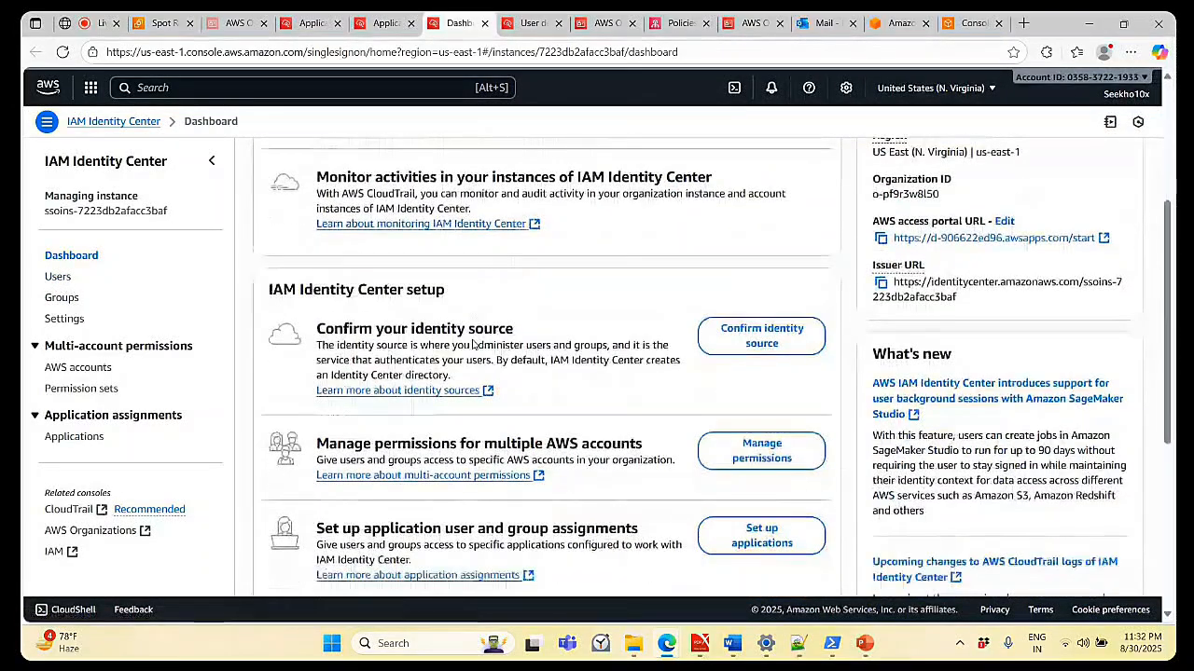
scroll(473, 344, down, 3)
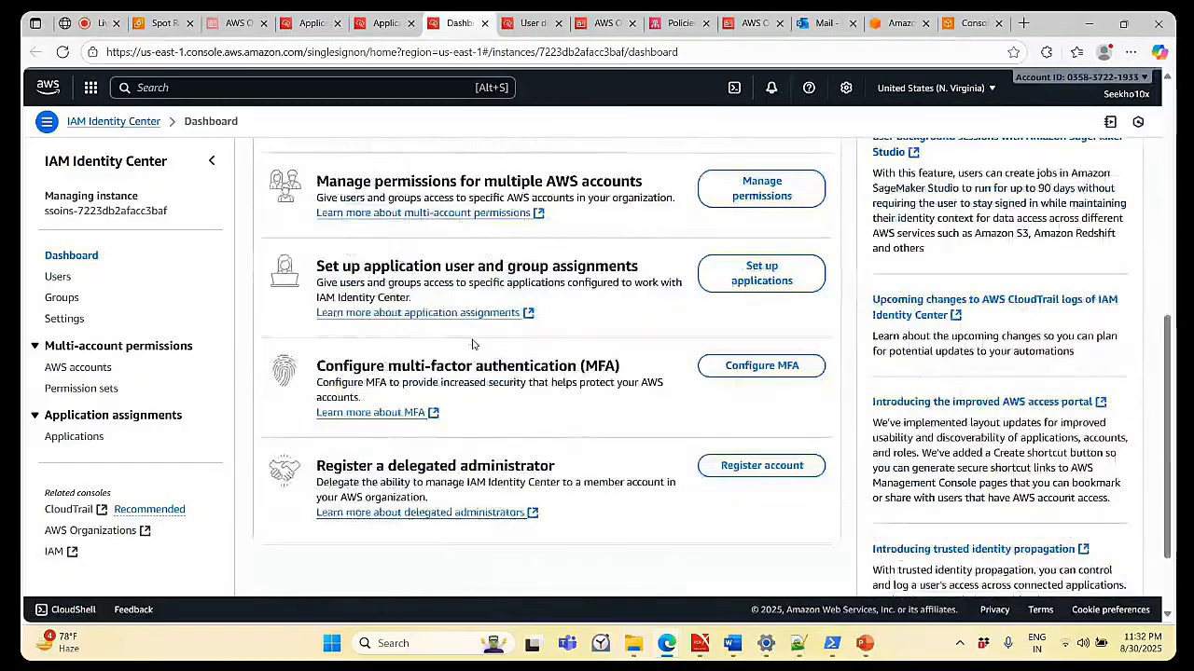
scroll(472, 344, up, 3)
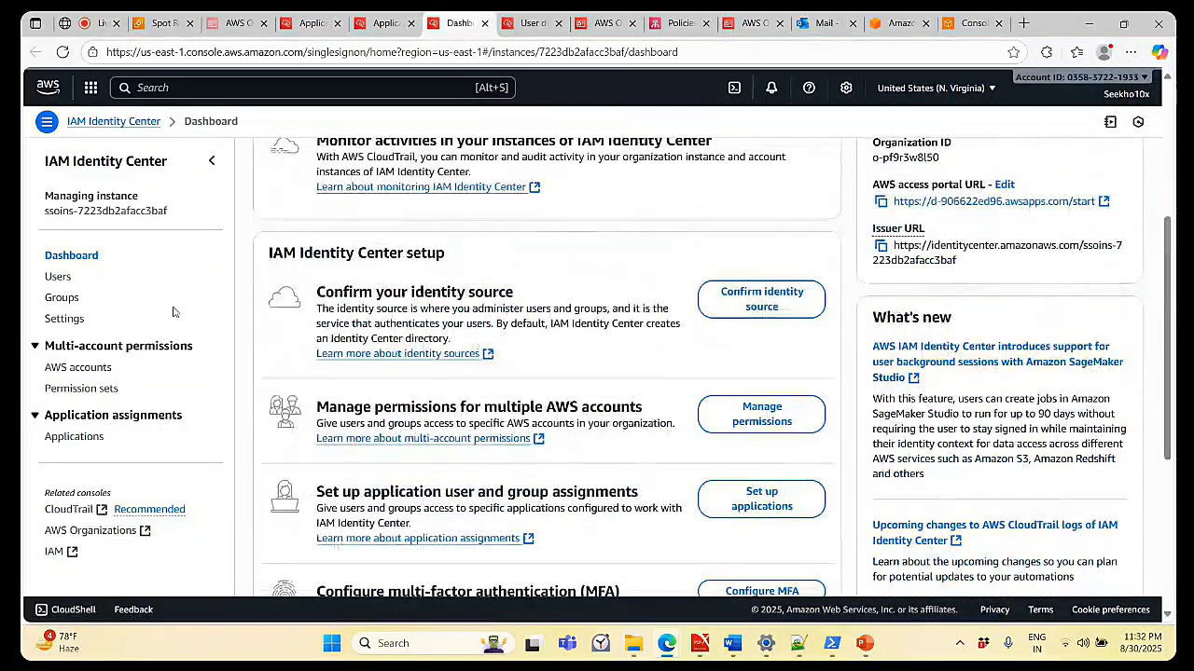
Open the user's details from the user list and check the active sessions and assigned applications
click(57, 276)
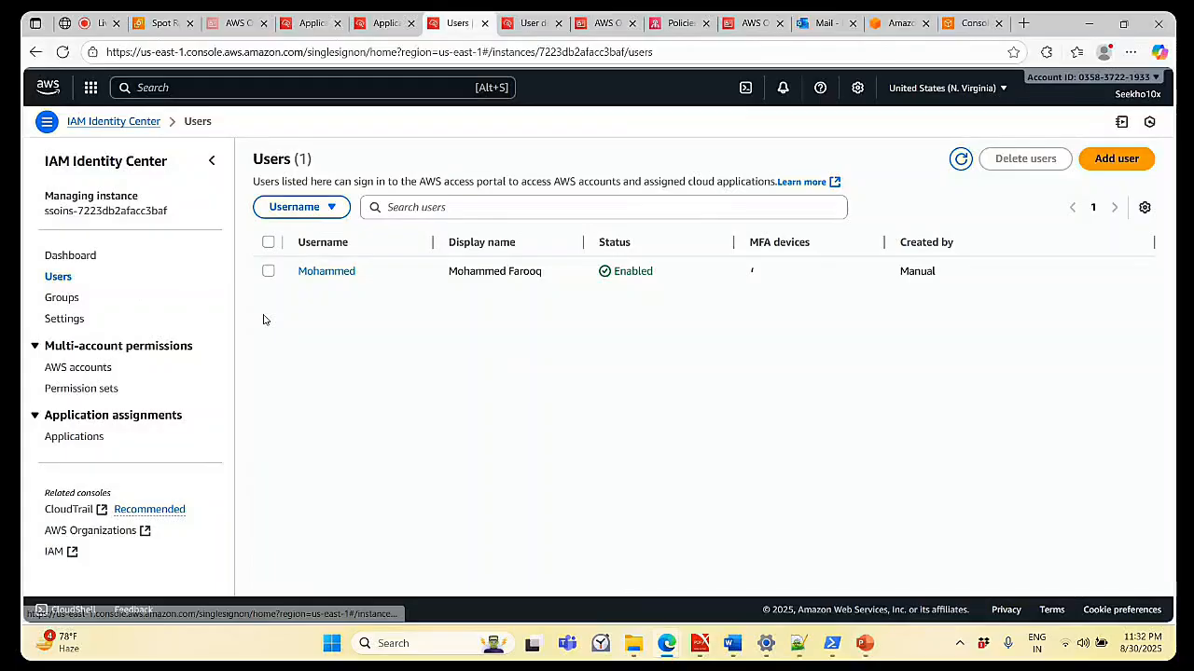
click(268, 270)
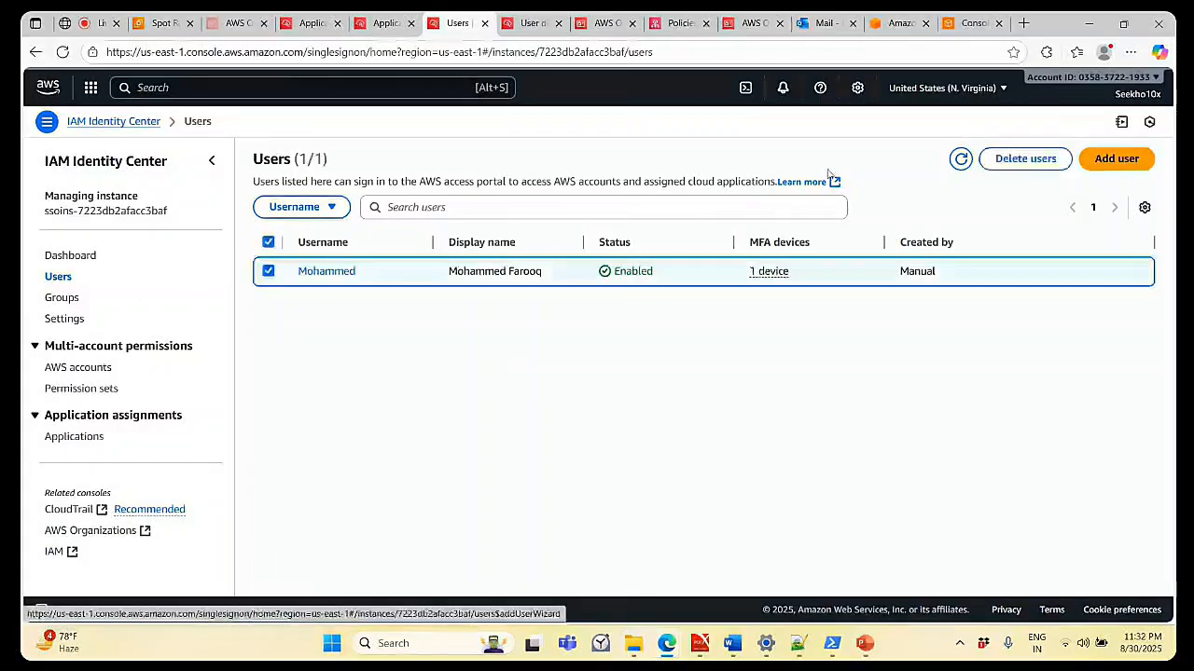
click(339, 272)
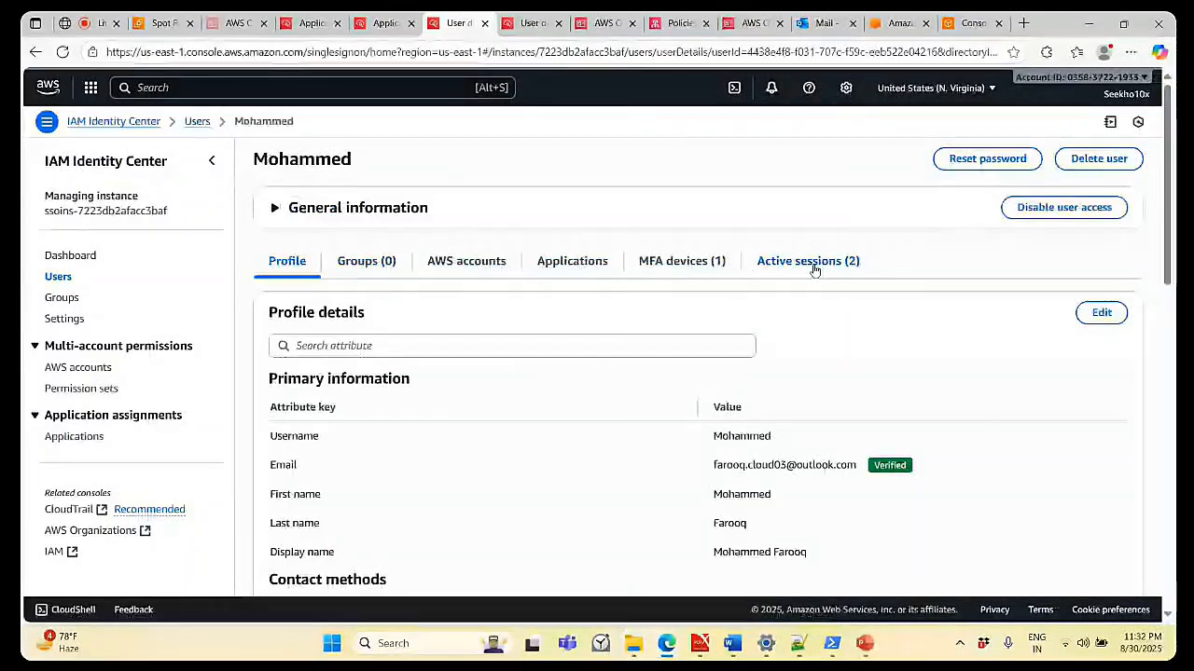
click(814, 268)
drag(438, 399, 521, 399)
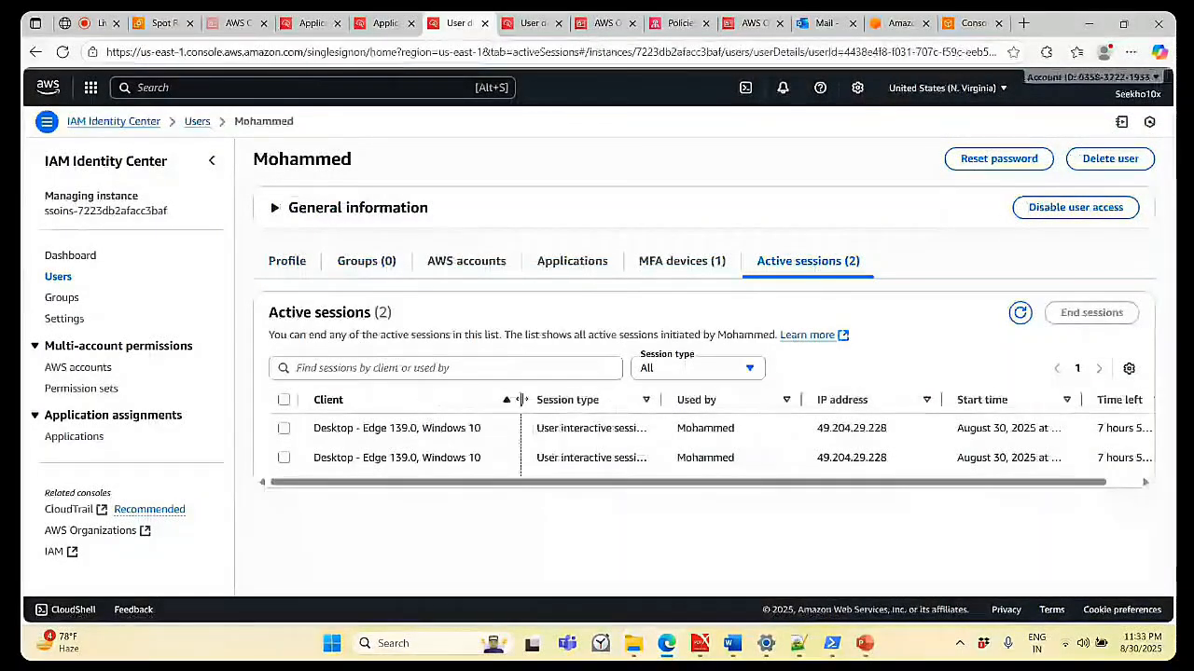
click(681, 261)
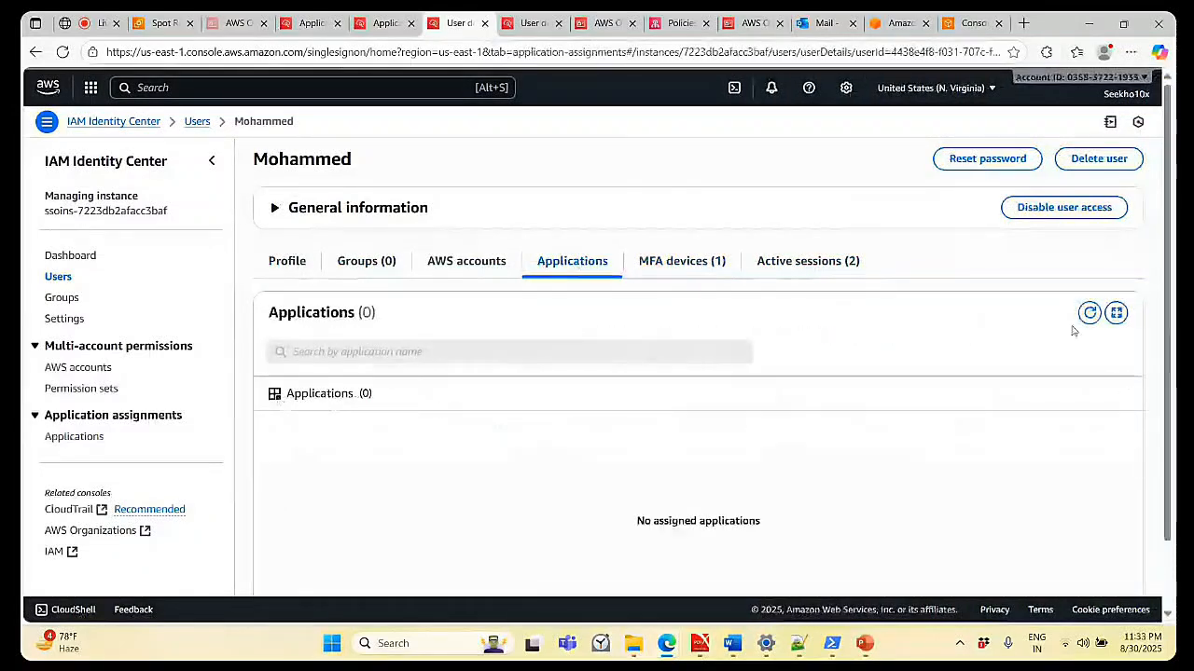
Refresh the user's assigned applications and examine the user's profile details, group memberships and AWS account access
click(1089, 313)
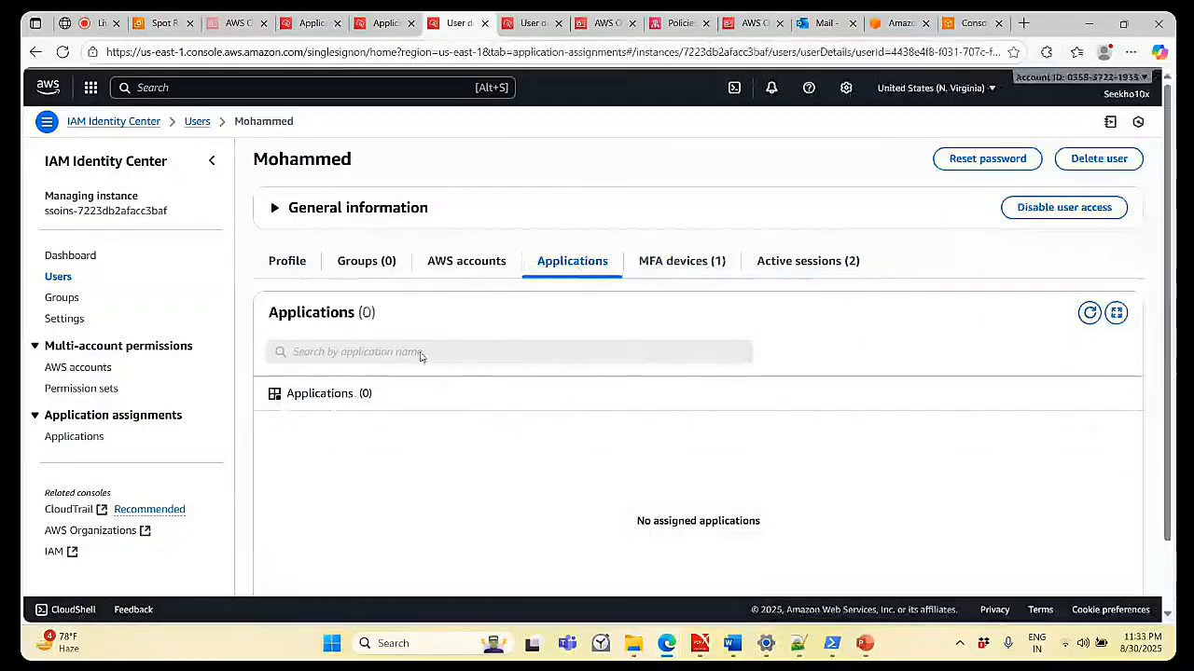
scroll(824, 471, down, 1)
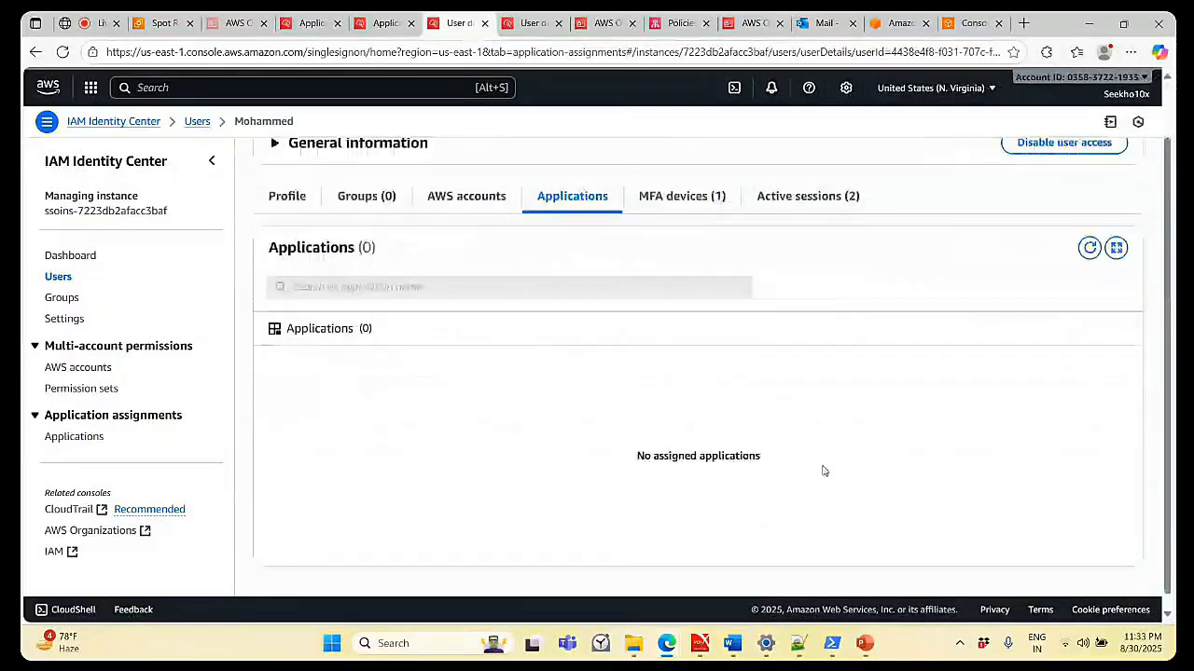
scroll(823, 471, up, 1)
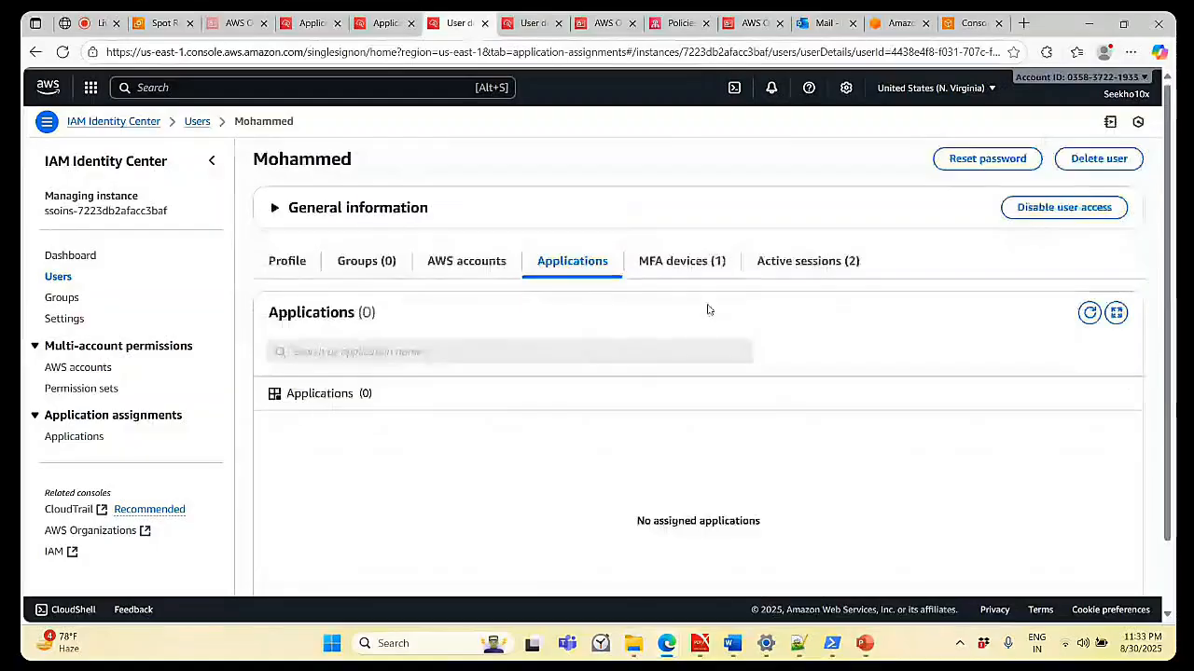
click(298, 265)
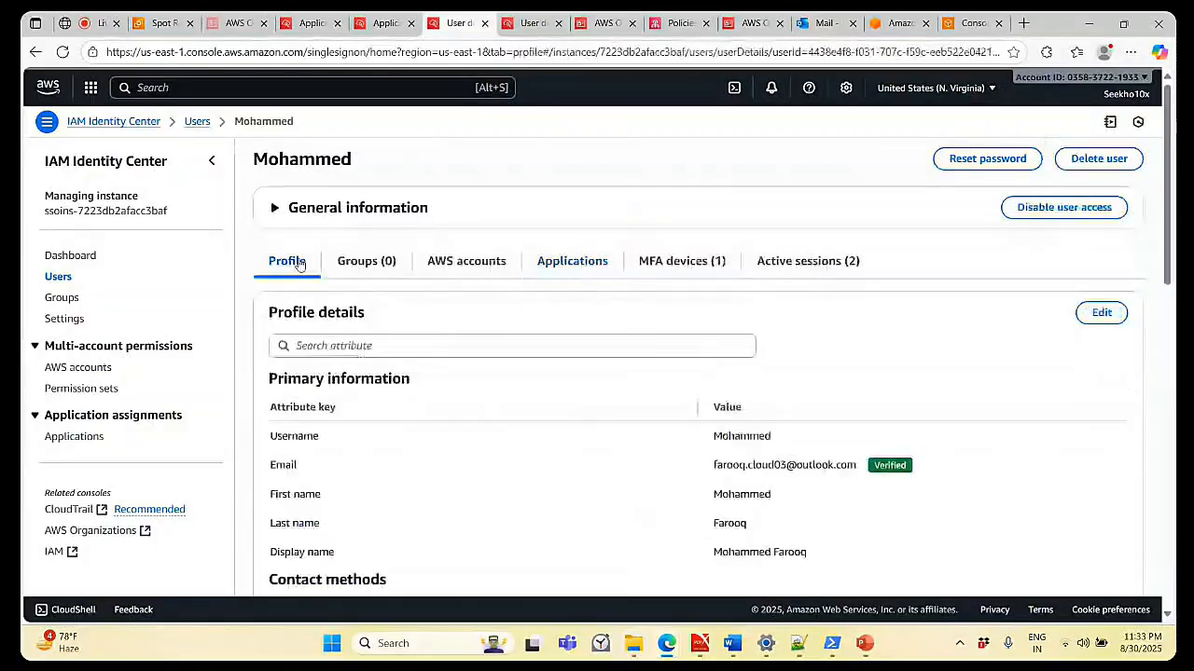
scroll(725, 400, down, 1)
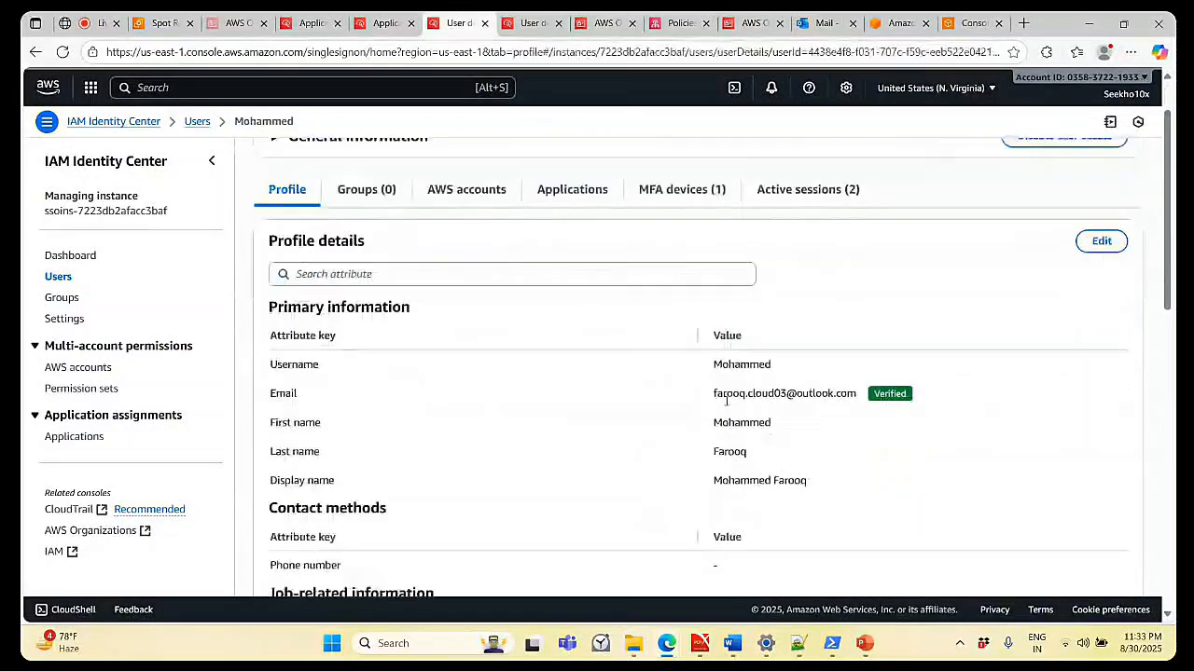
scroll(725, 399, down, 8)
scroll(719, 394, up, 9)
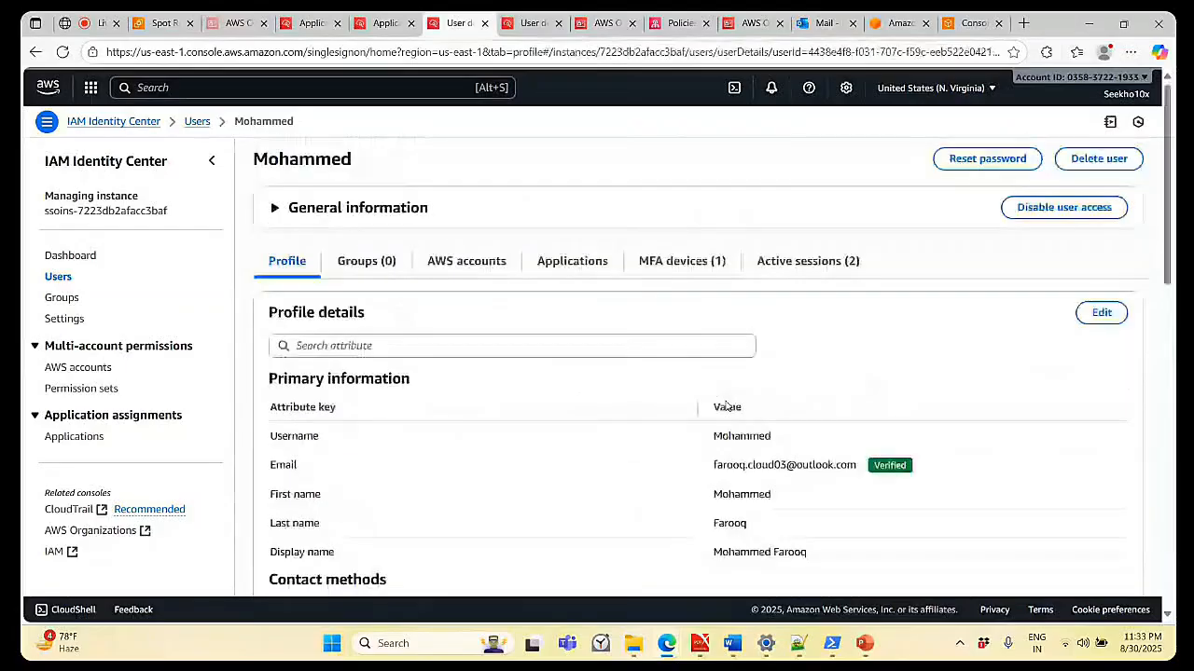
click(366, 261)
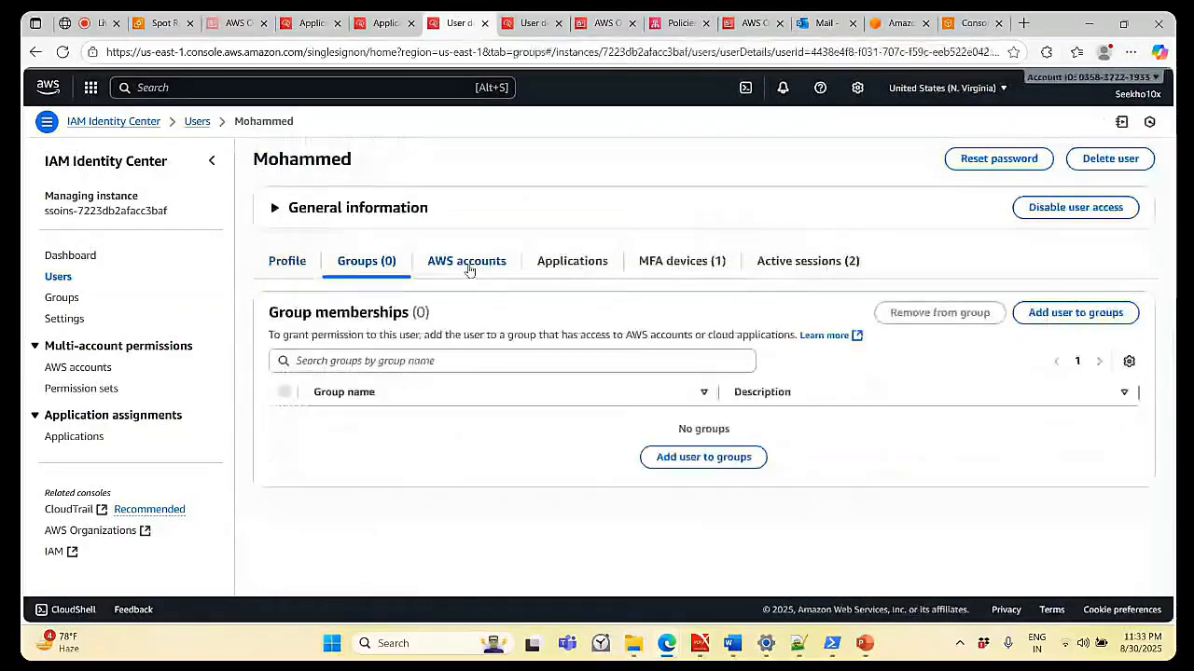
click(475, 268)
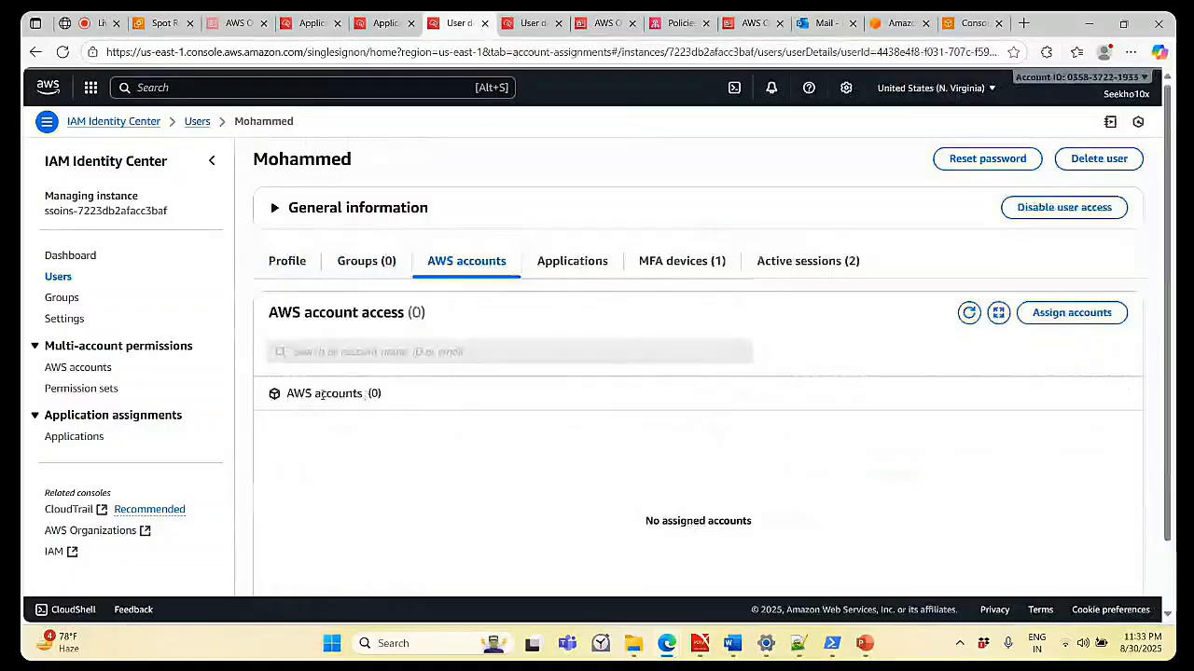
Try to assign the Seekho10x AWS account to the user, check the available permission sets, and return to the user list
click(1069, 315)
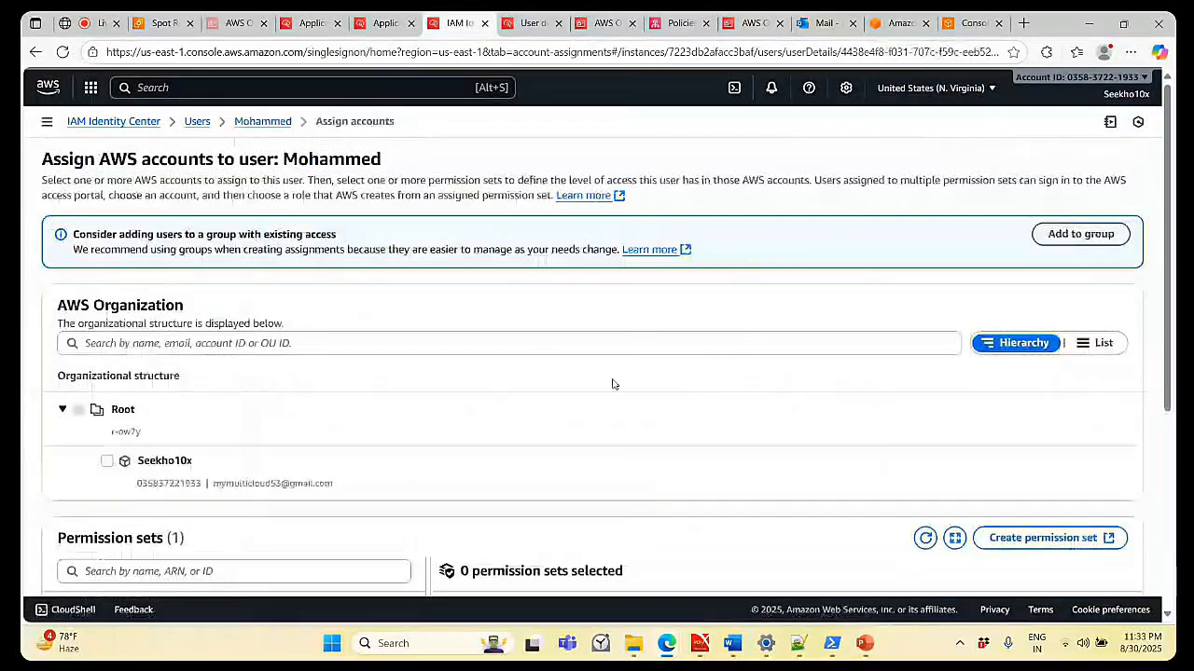
scroll(612, 384, down, 2)
scroll(612, 384, up, 2)
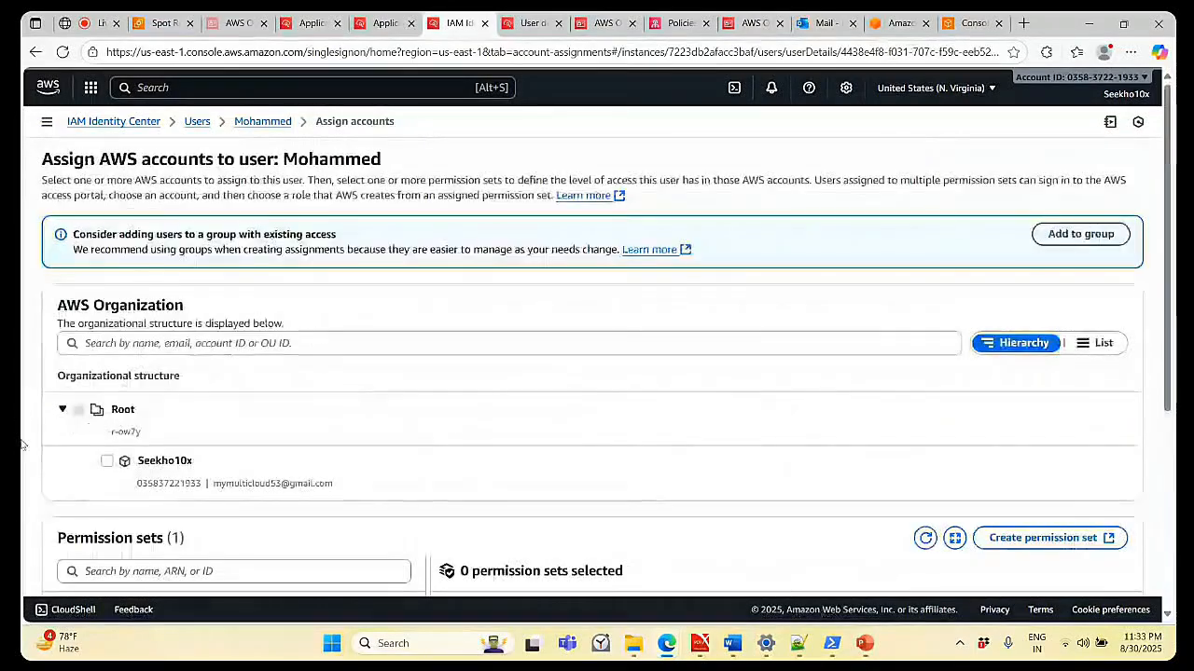
click(106, 461)
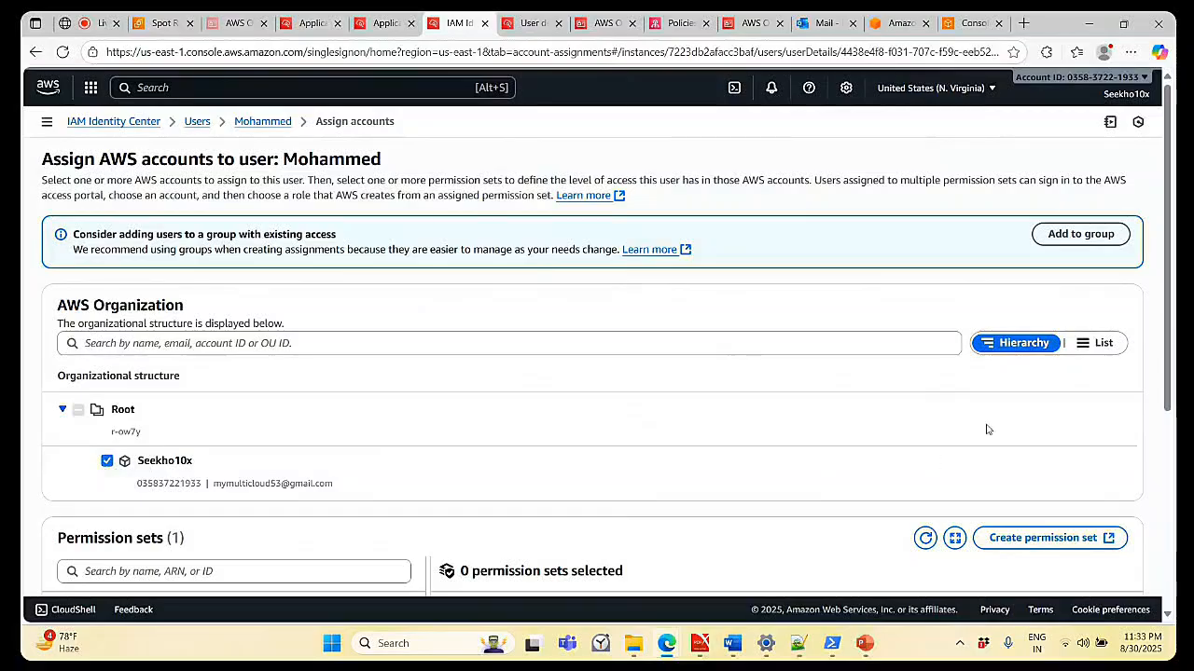
scroll(987, 430, down, 2)
scroll(988, 430, down, 2)
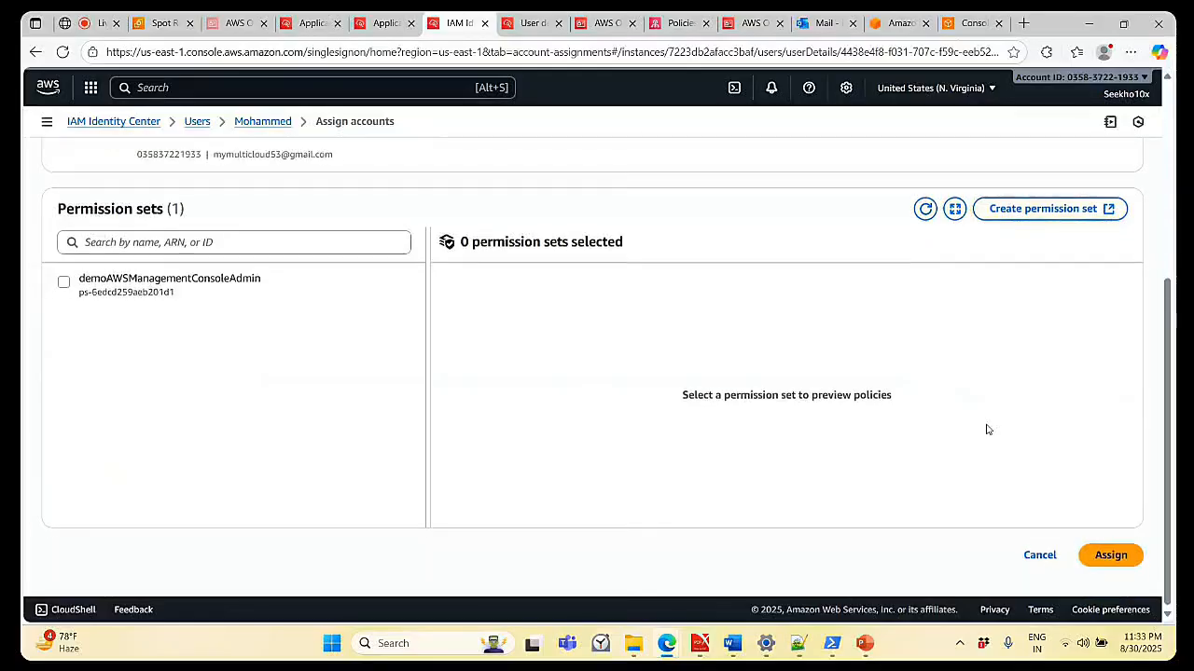
scroll(988, 430, up, 2)
scroll(987, 430, down, 2)
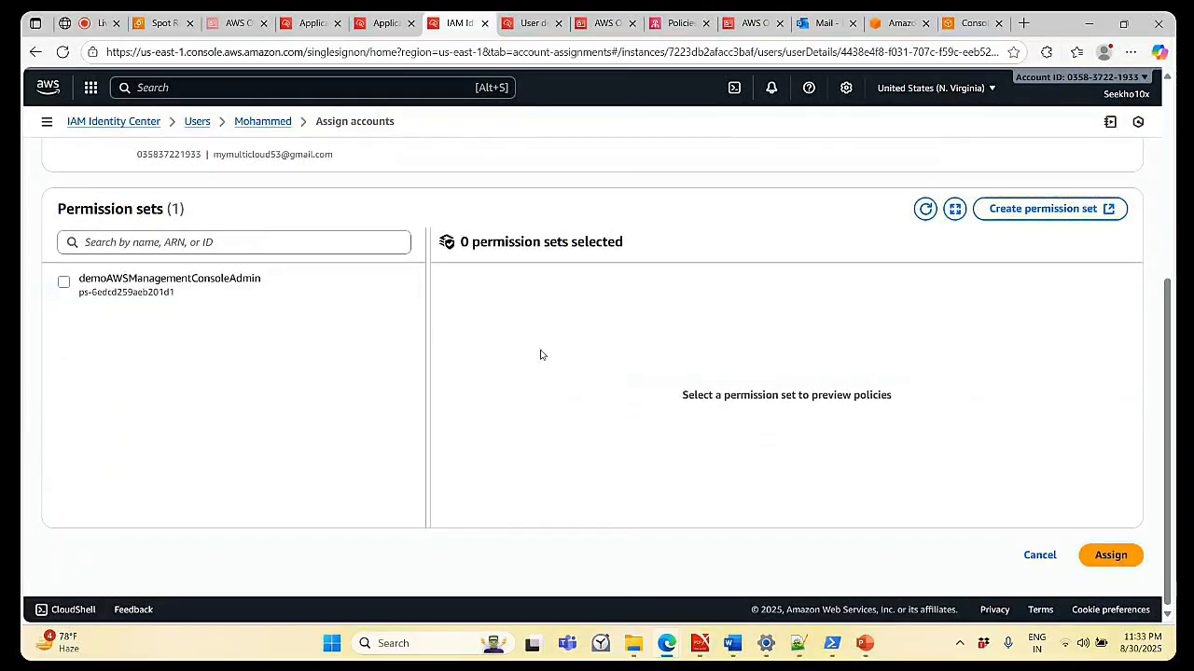
scroll(864, 363, up, 4)
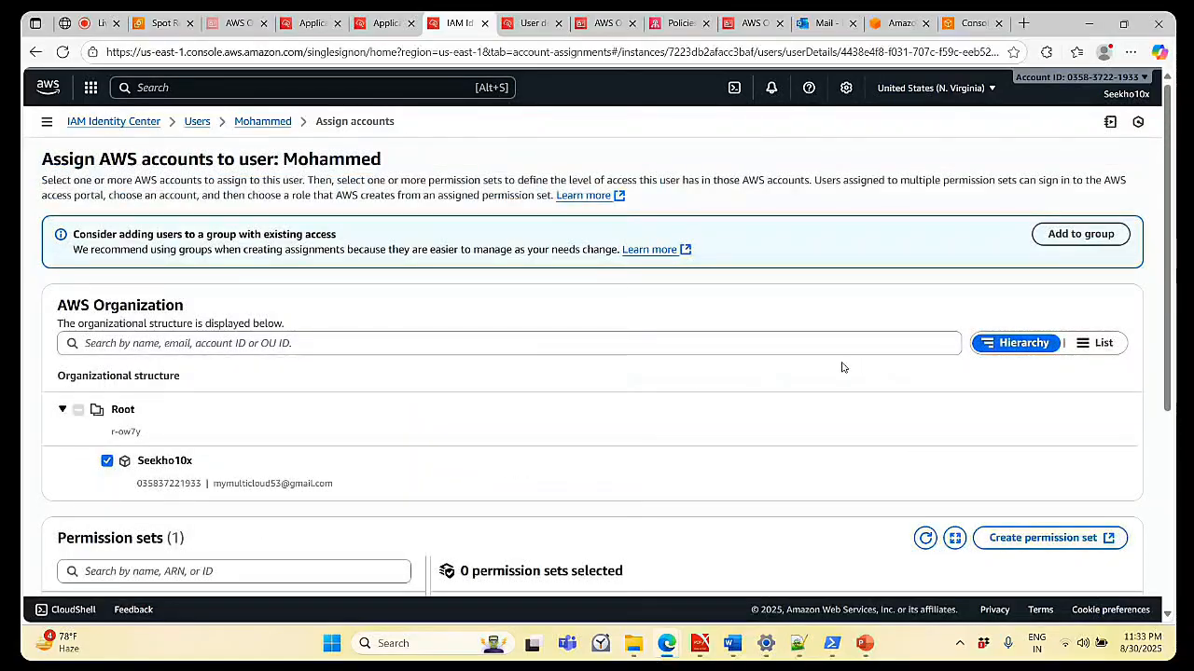
click(246, 123)
click(194, 122)
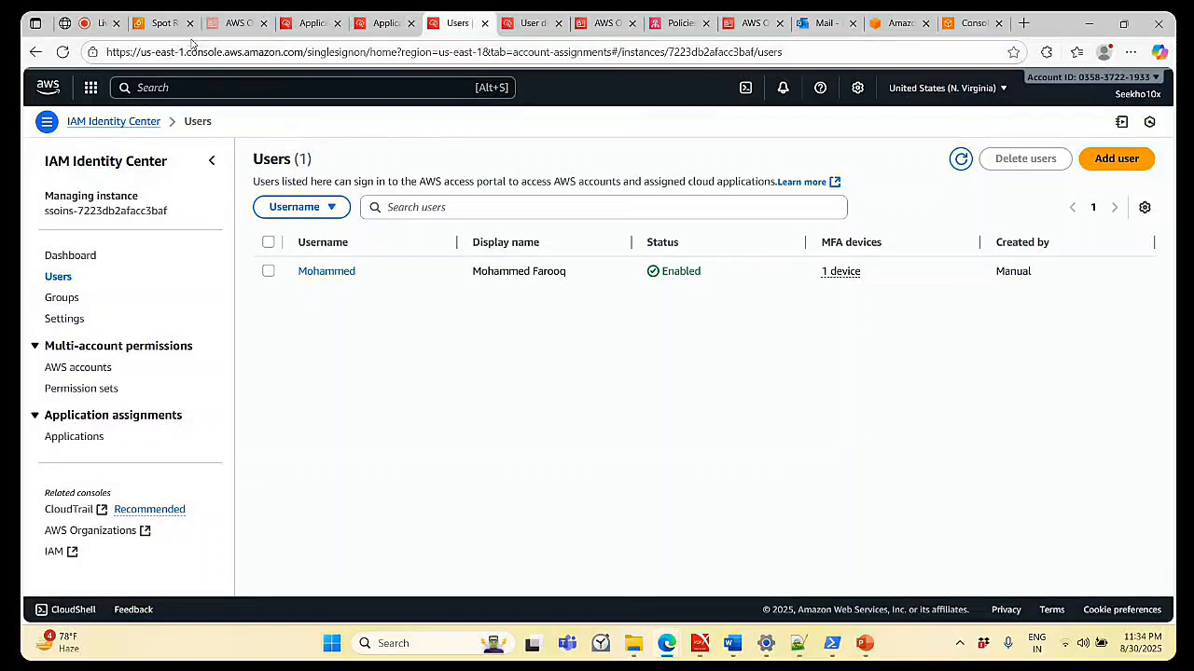
Examine the predefined AWS managed policies offered for a new permission set, and return to the permission set list
click(88, 393)
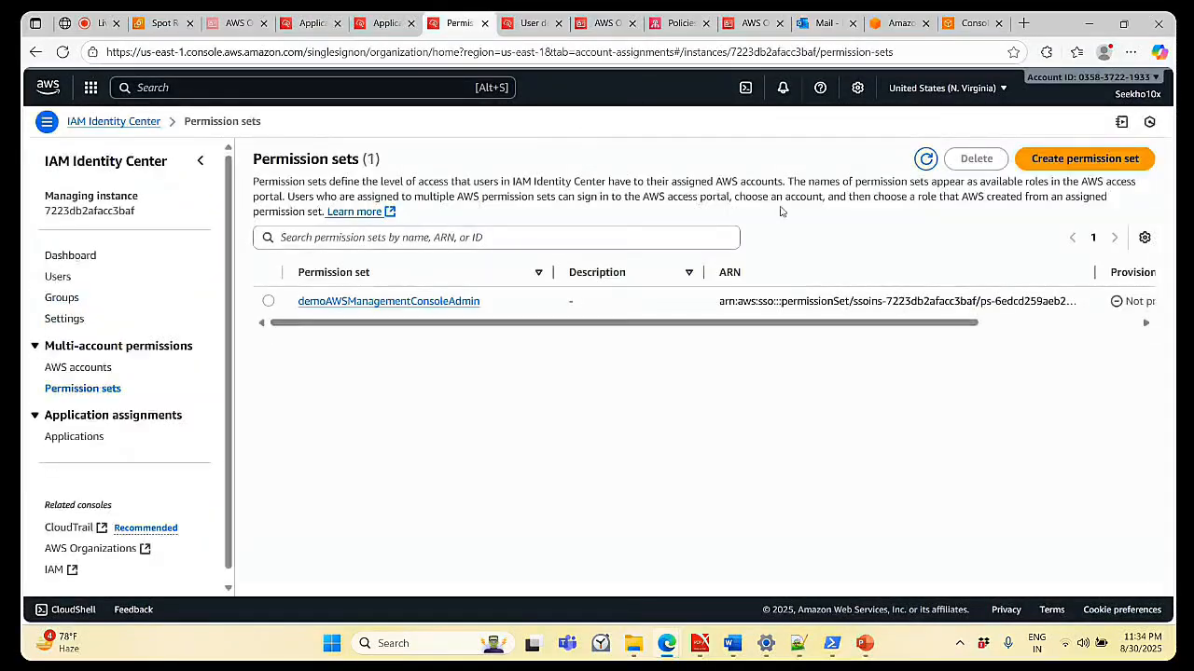
click(1105, 160)
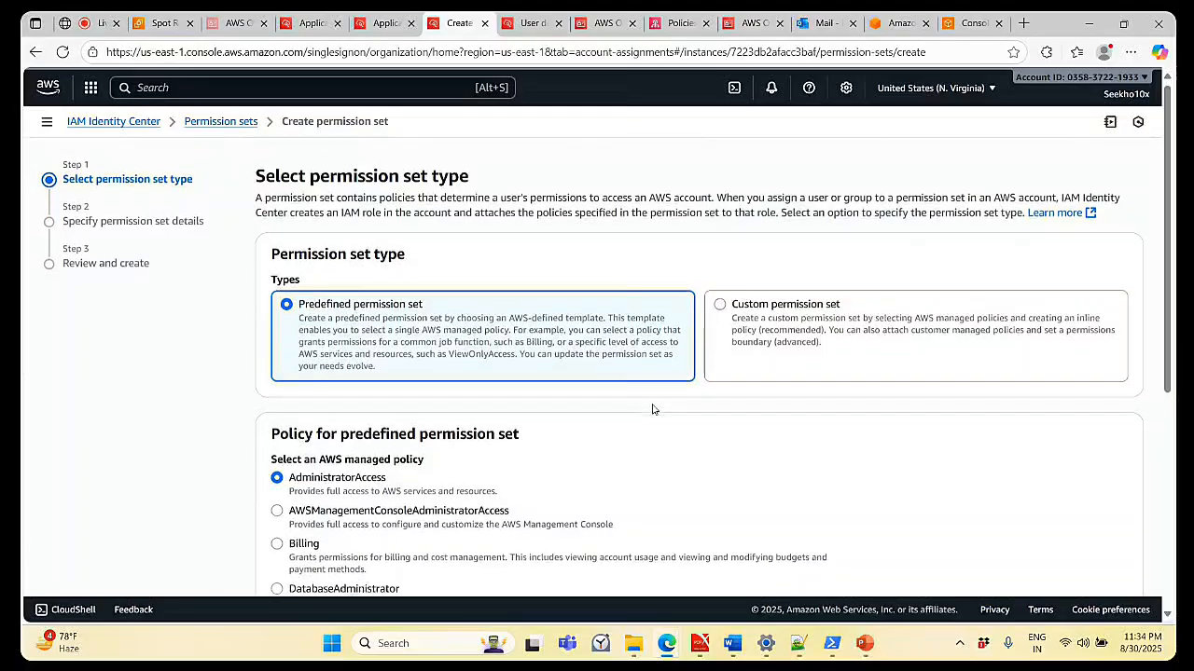
scroll(653, 410, down, 1)
scroll(653, 410, down, 2)
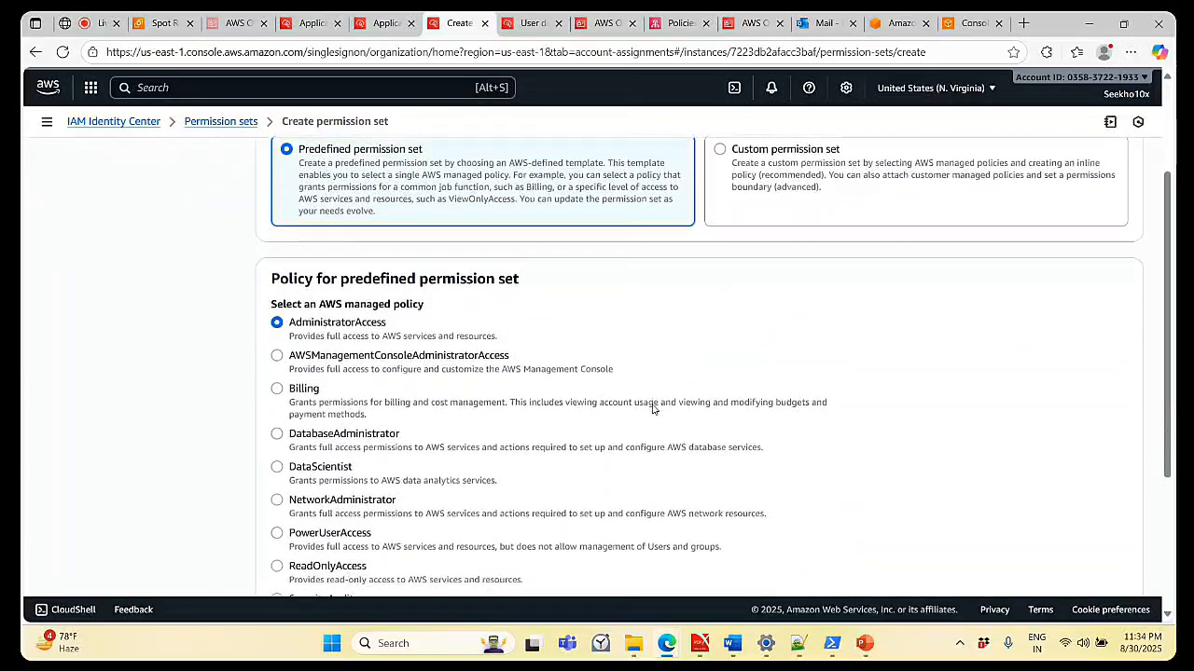
scroll(653, 408, down, 2)
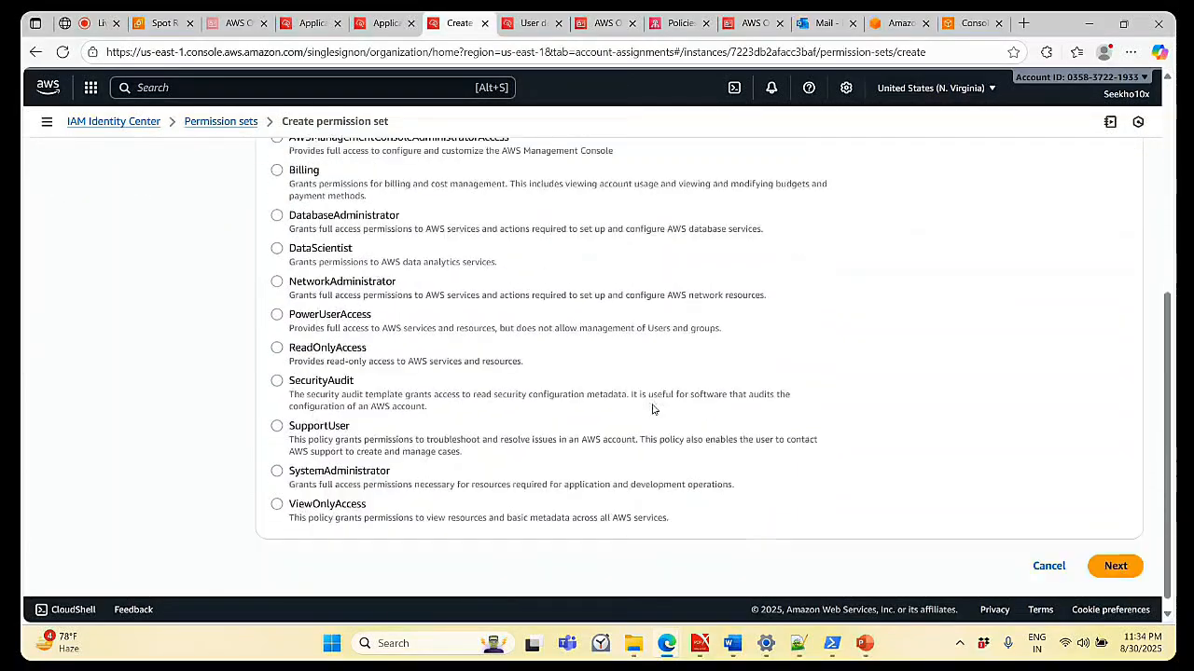
scroll(652, 408, up, 2)
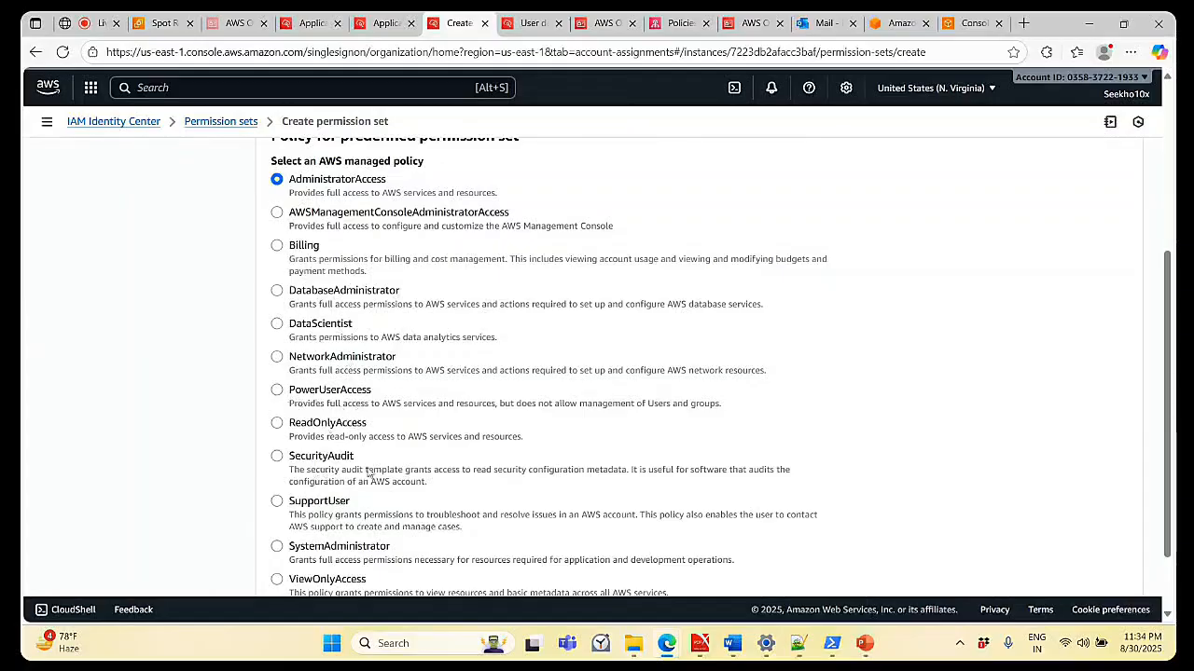
scroll(350, 527, down, 1)
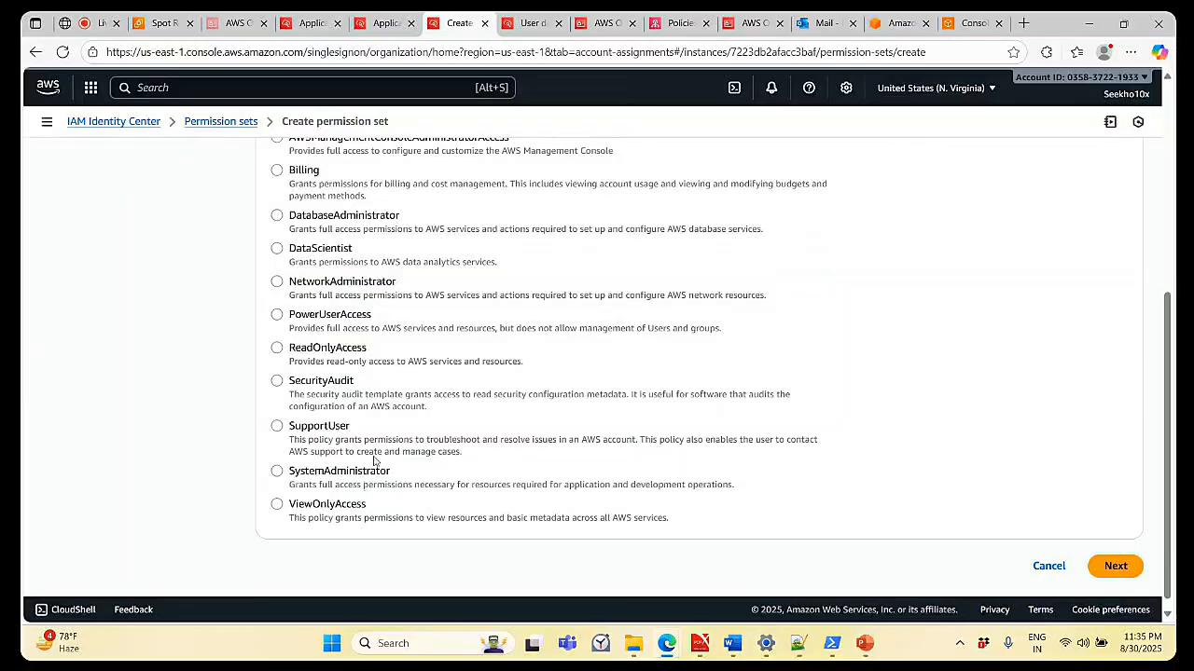
scroll(375, 462, up, 5)
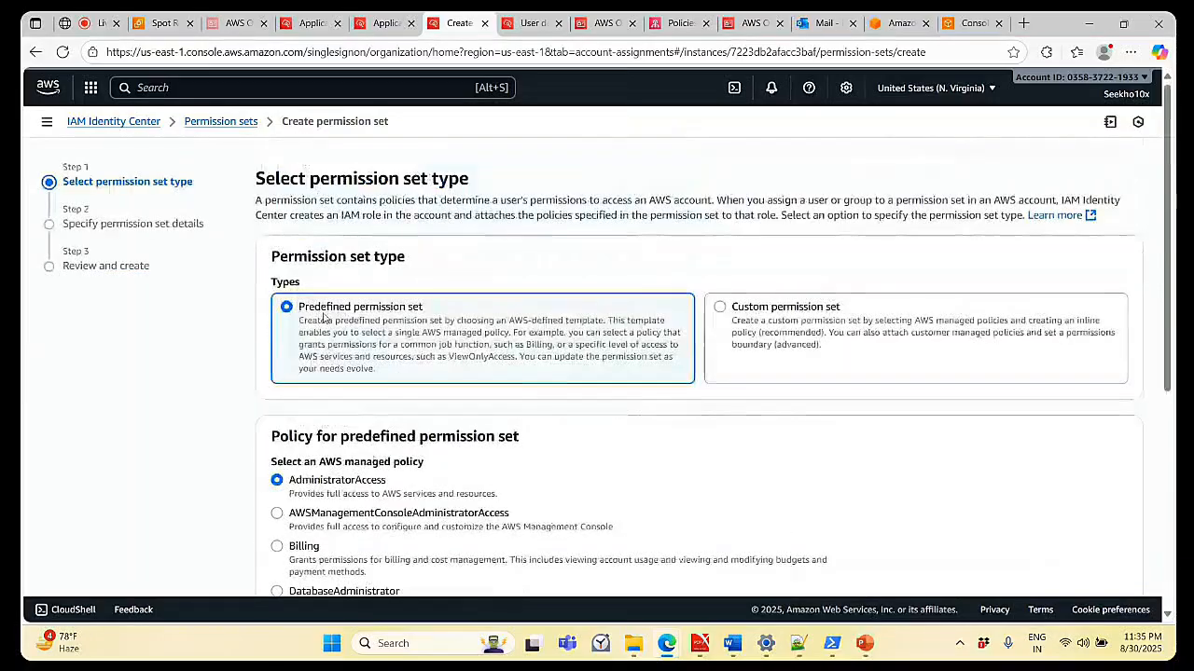
click(221, 121)
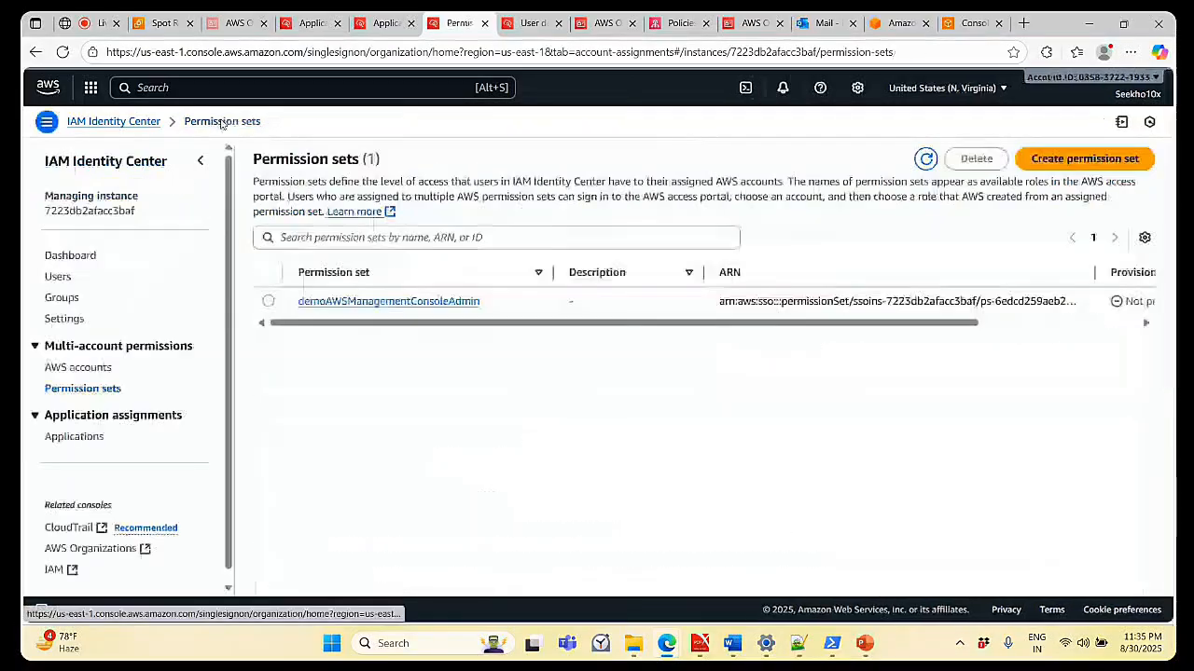
Delete the existing permission set demoAWSManagementConsoleAdmin, confirming the deletion with its name
click(268, 301)
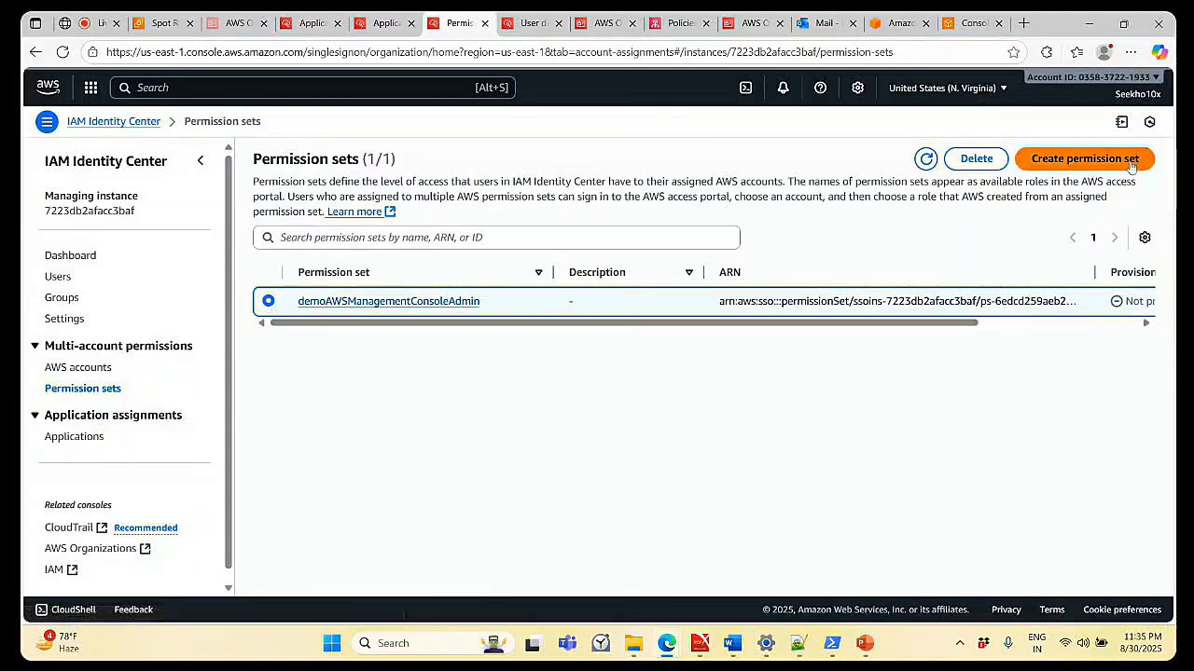
click(977, 159)
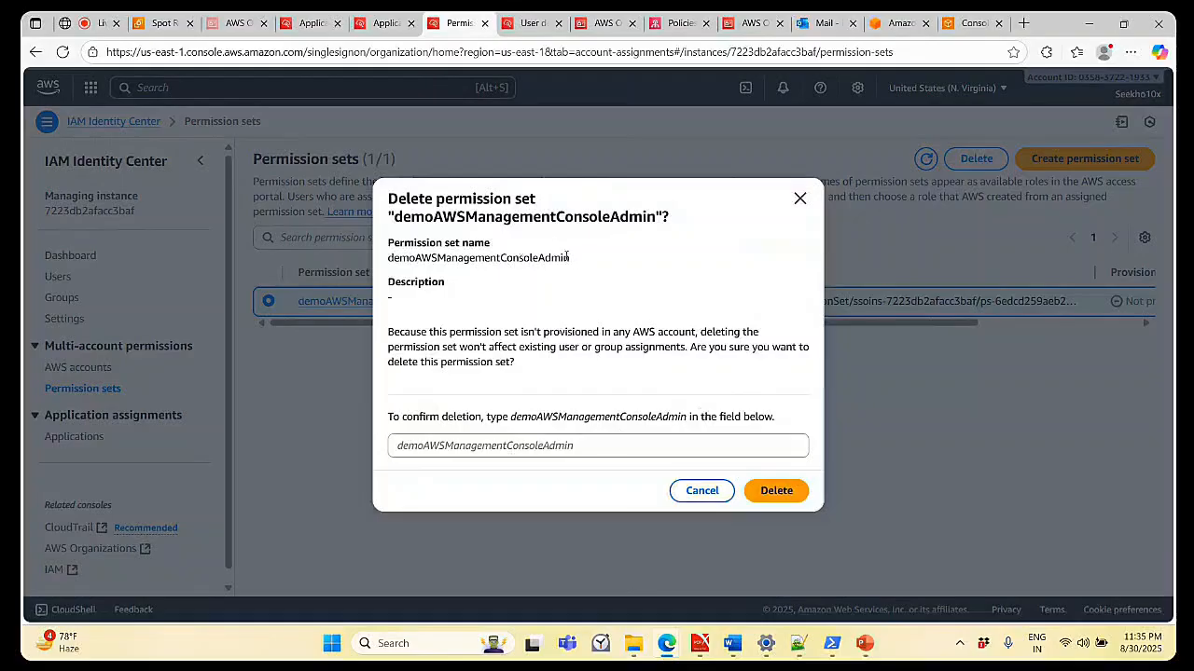
drag(571, 262, 392, 268)
key(ctrl+c)
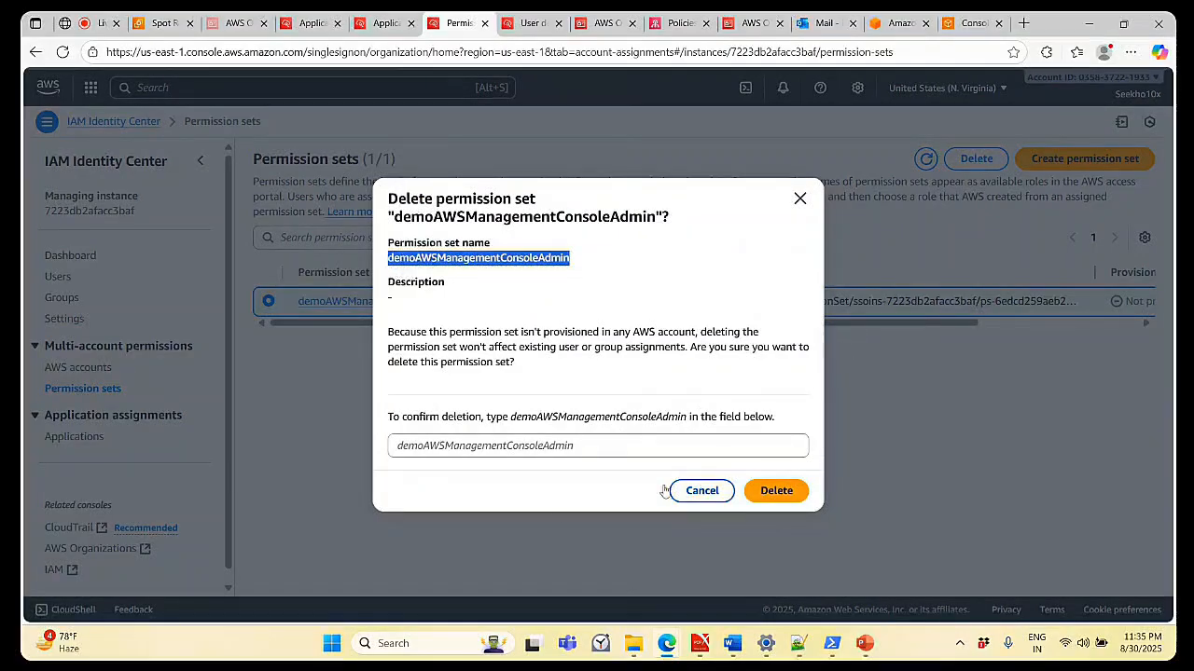
click(472, 447)
key(ctrl+v)
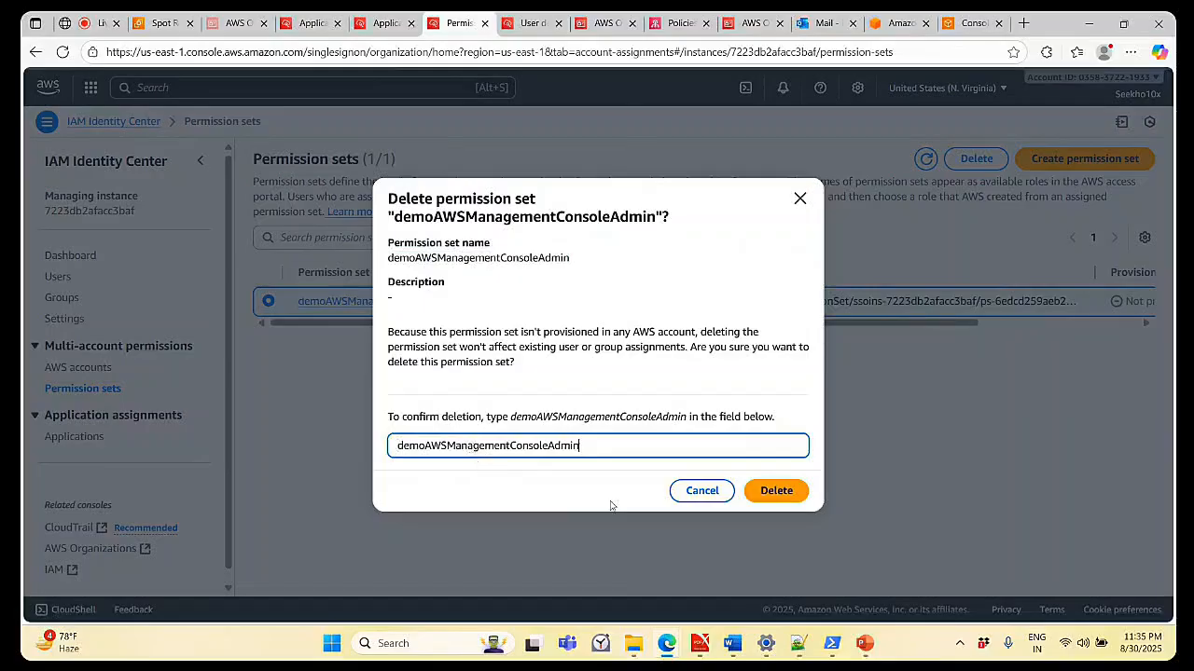
click(786, 490)
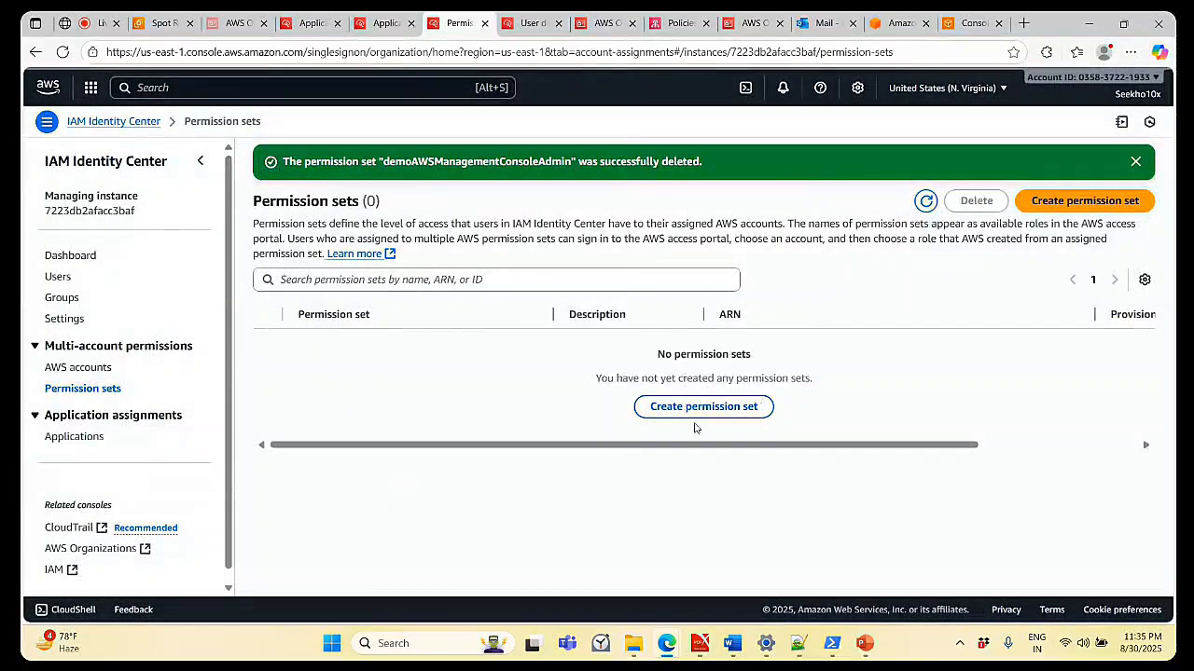
Start a new predefined permission set with the AWSManagementConsoleAdministratorAccess policy and continue to its details
click(695, 410)
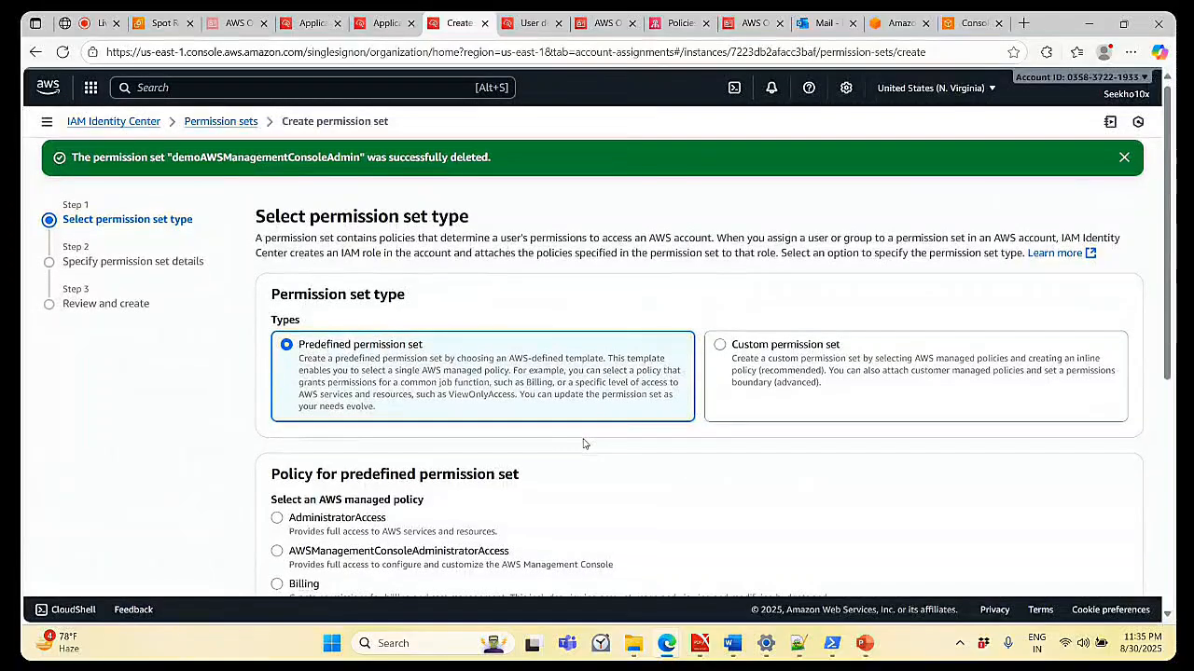
scroll(474, 416, down, 2)
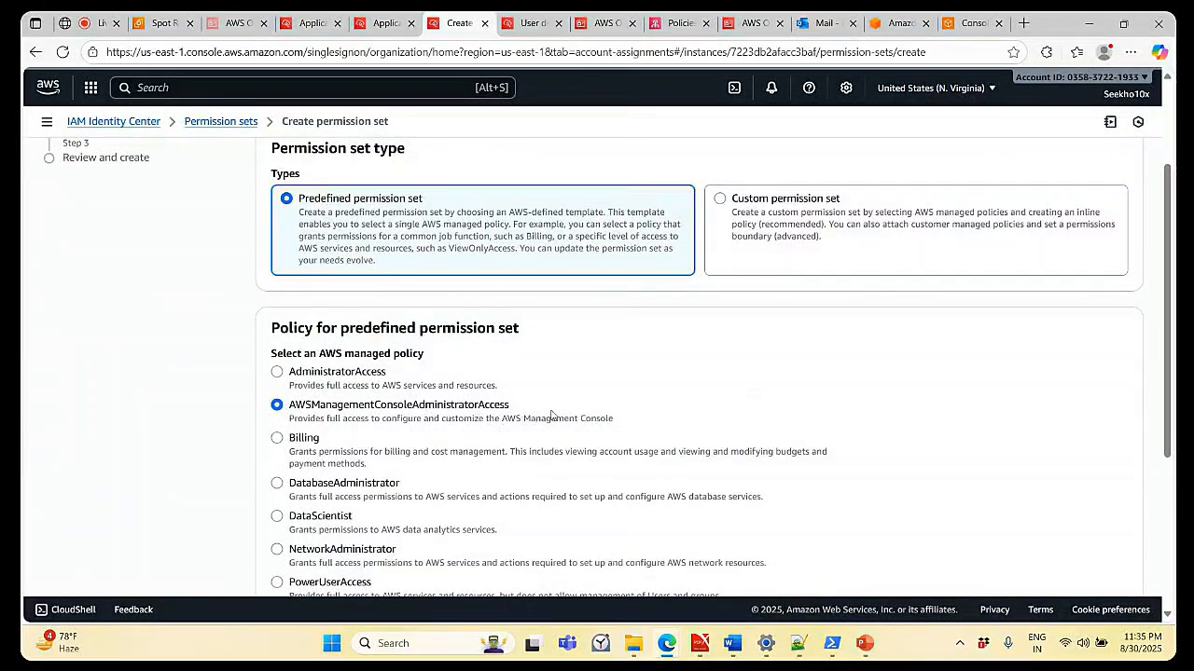
scroll(613, 404, down, 3)
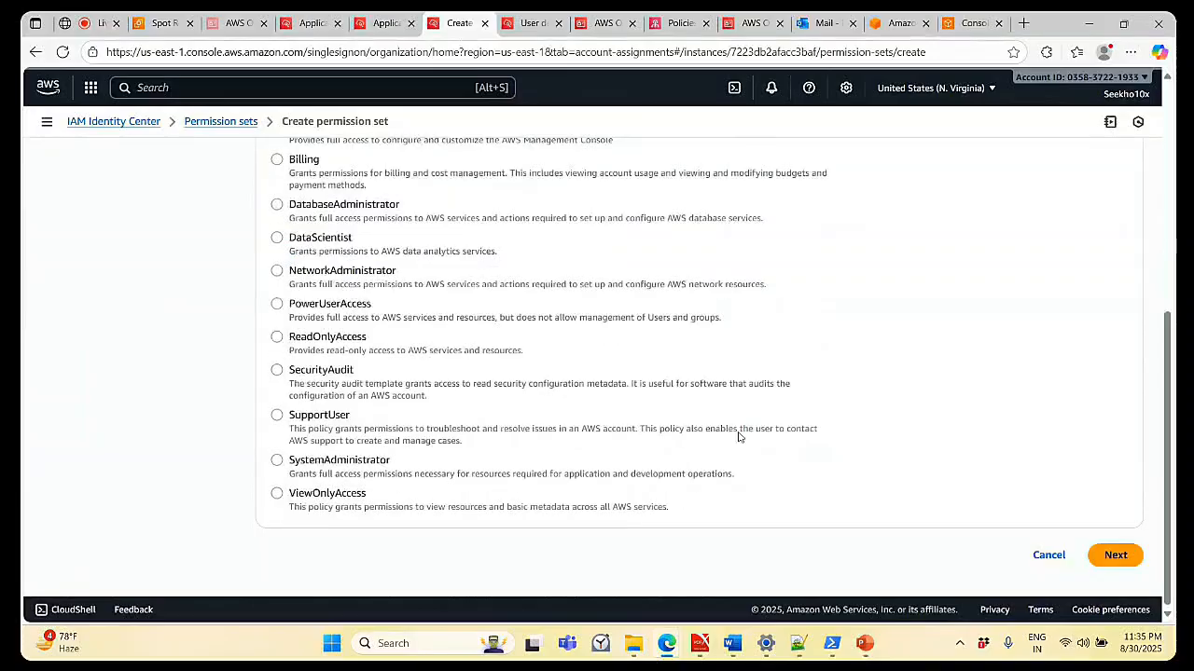
click(1117, 556)
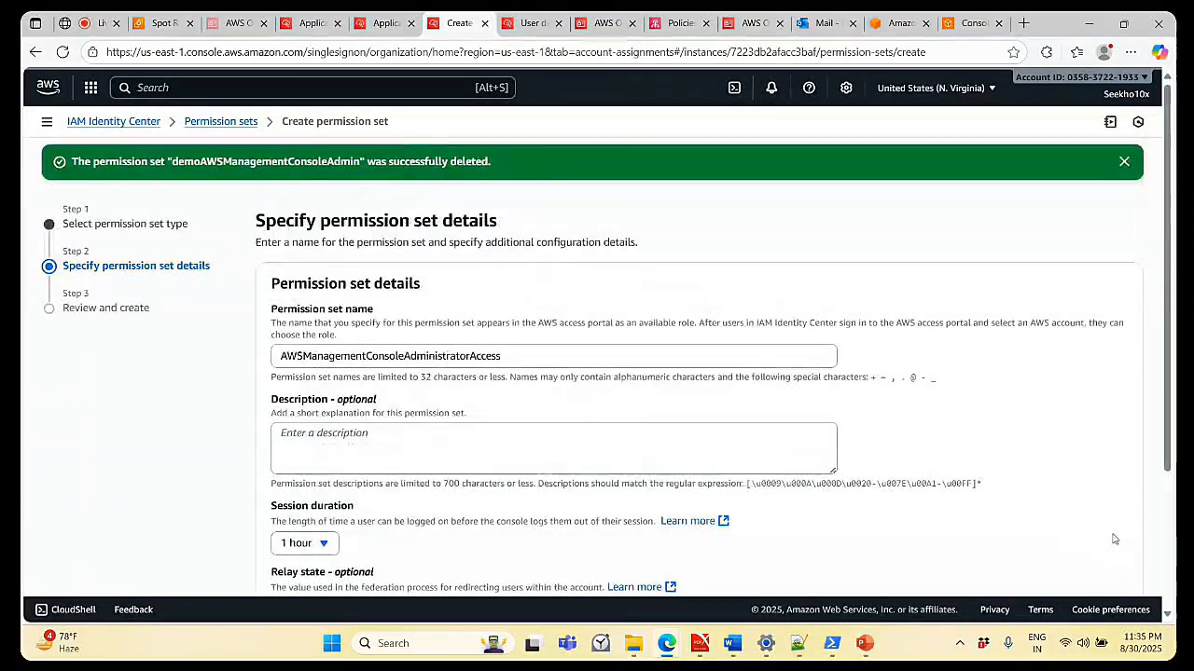
Change the new permission set's name to DemoAWSManagementConsole
click(508, 359)
key(BackSpace)
key(BackSpace)
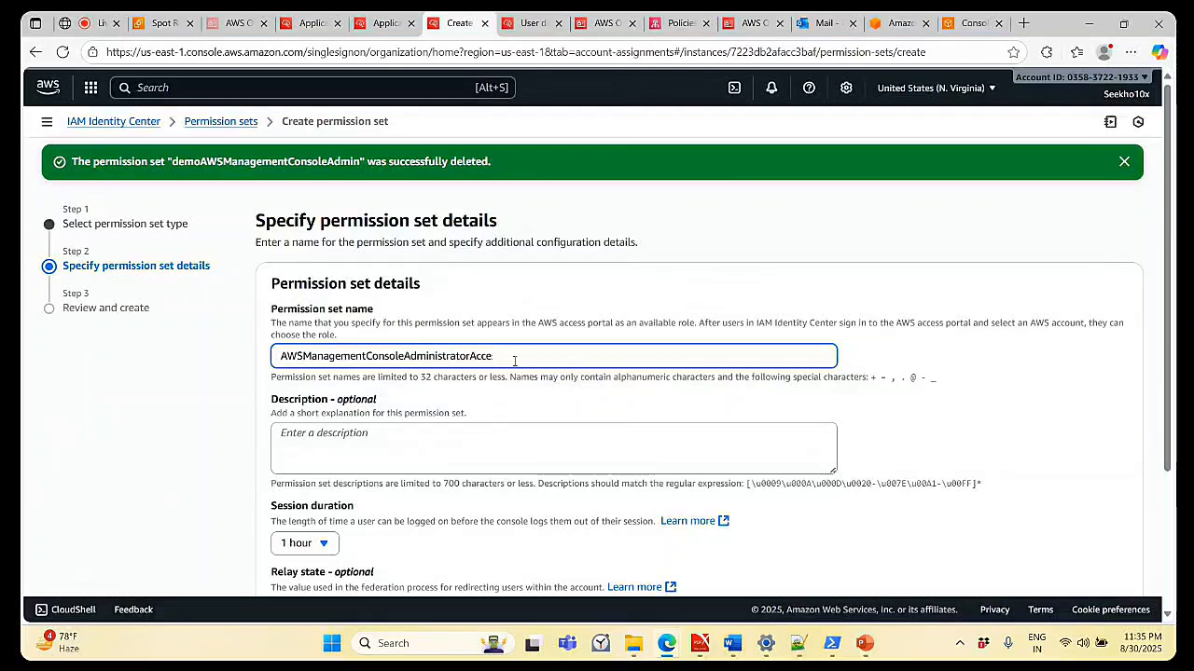
key(BackSpace)
key(BackSpace)
key(BackSpace)
key(BackSpace)
key(BackSpace)
key(BackSpace)
key(BackSpace)
key(BackSpace)
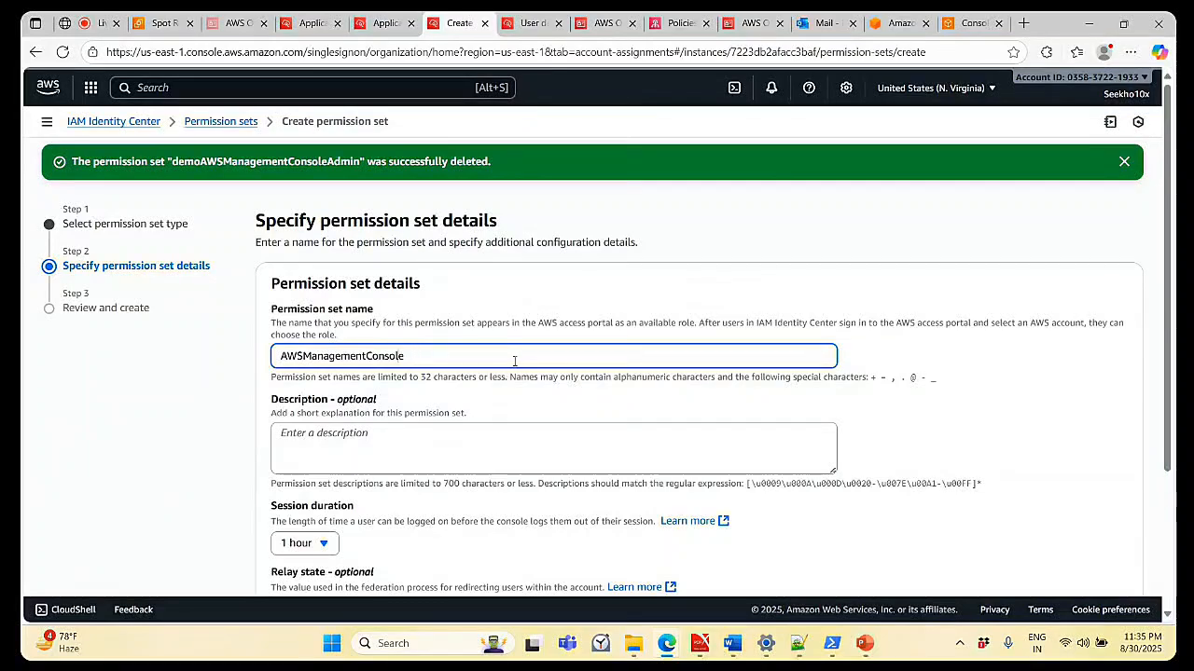
key(Home)
text(Demo)
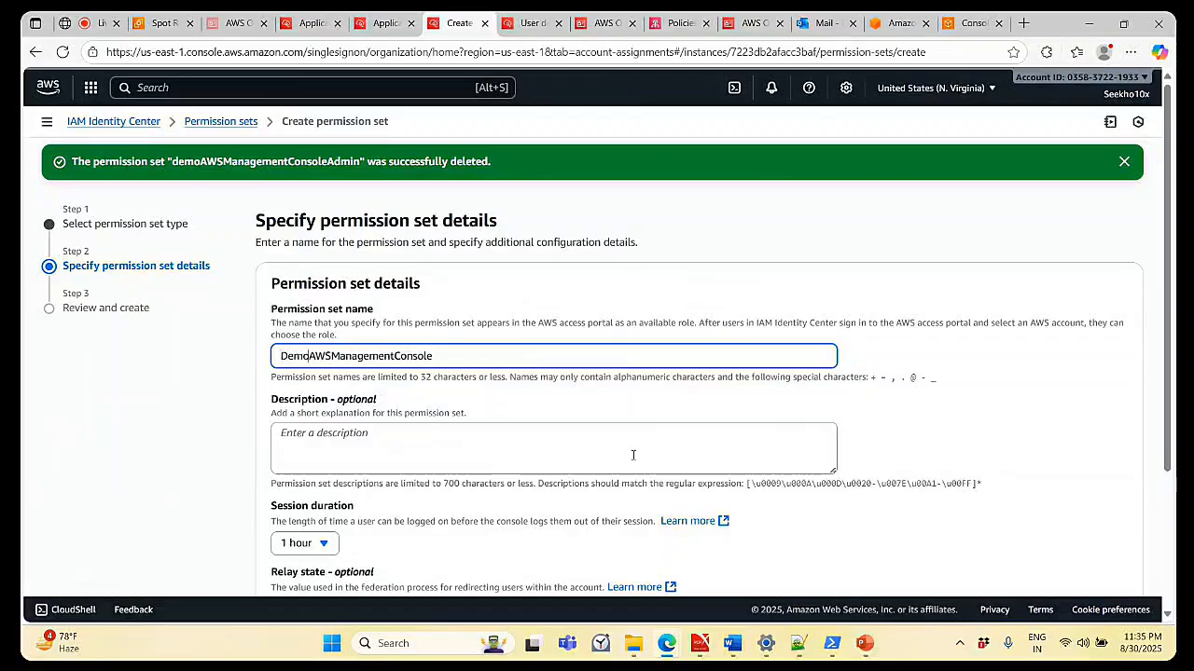
Set the new permission set's session duration to 8 hours and continue to the review
scroll(632, 455, down, 3)
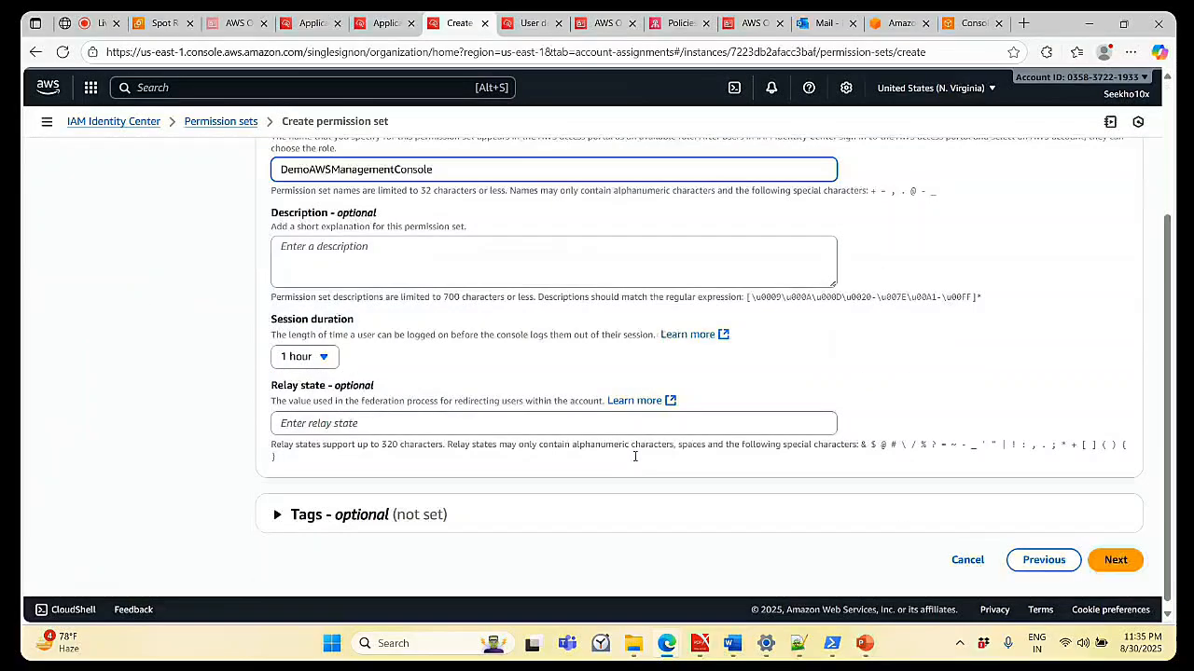
click(326, 352)
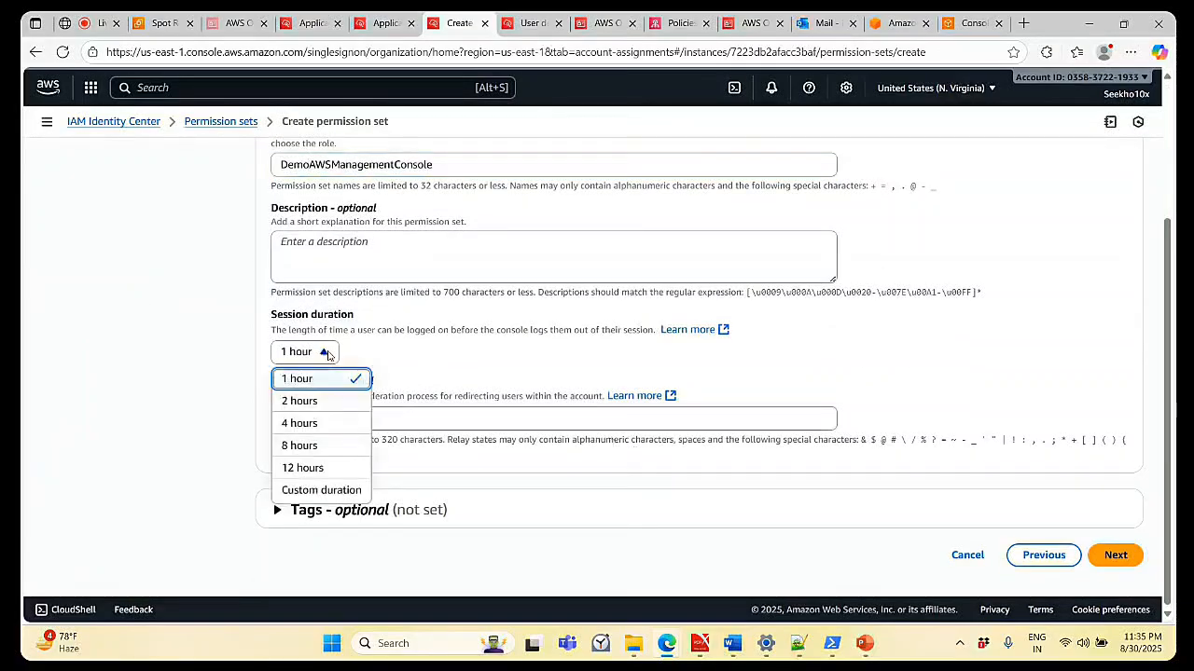
click(314, 448)
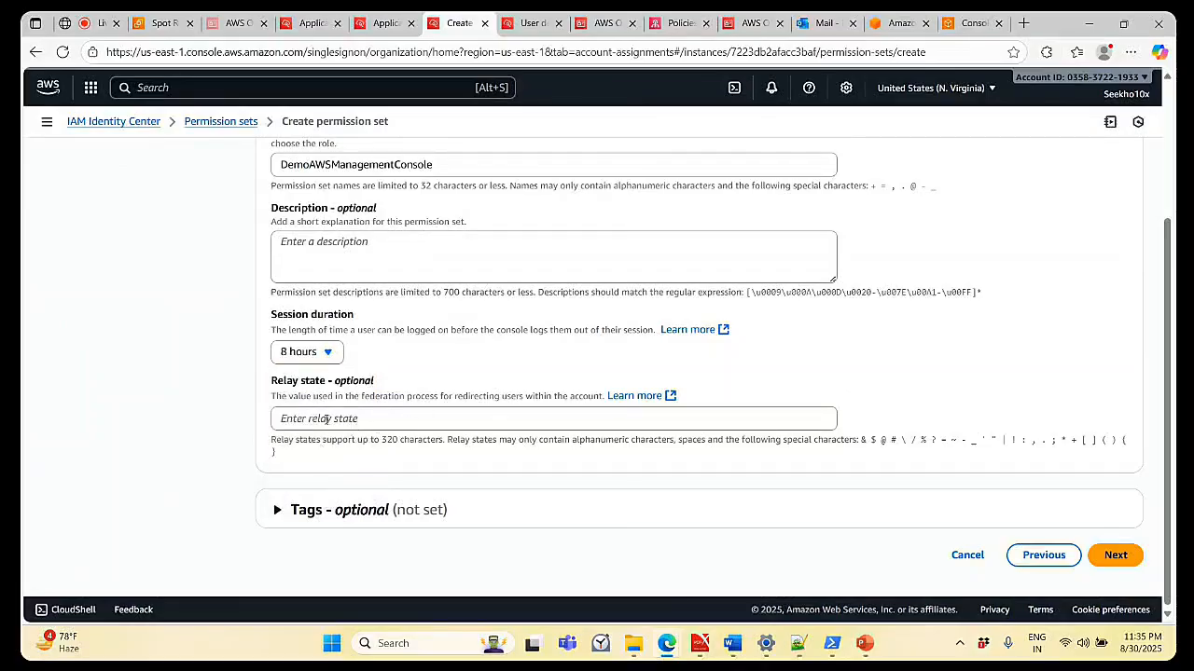
click(1116, 556)
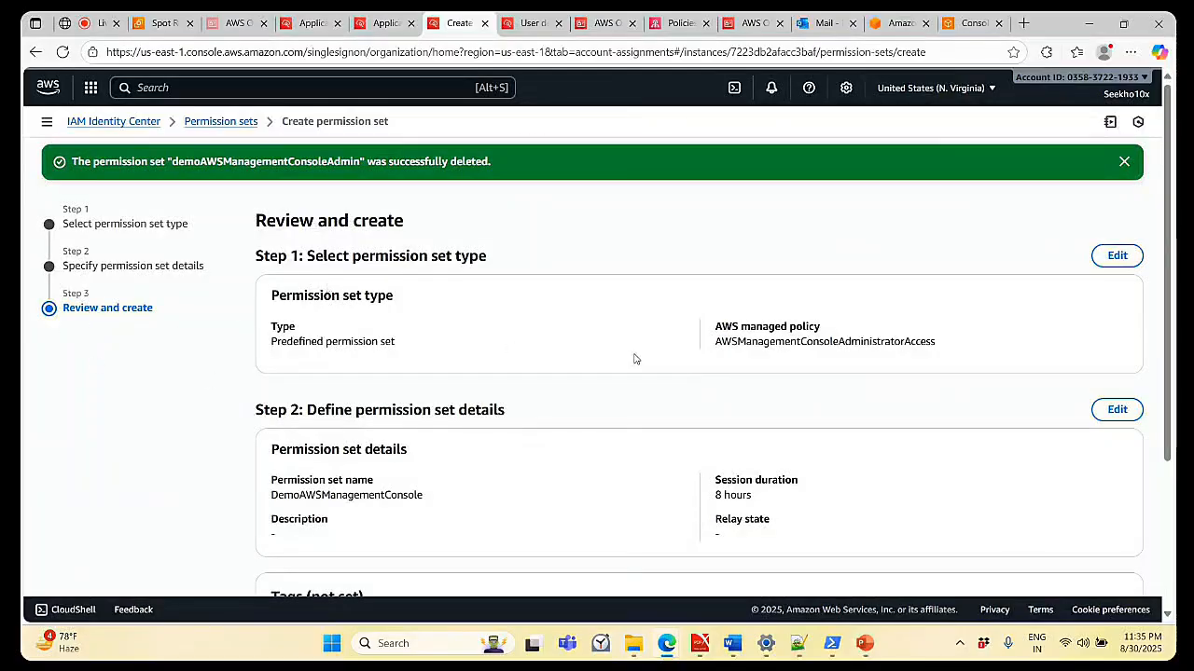
Review the DemoAWSManagementConsole permission set's configuration and create it
scroll(634, 359, down, 1)
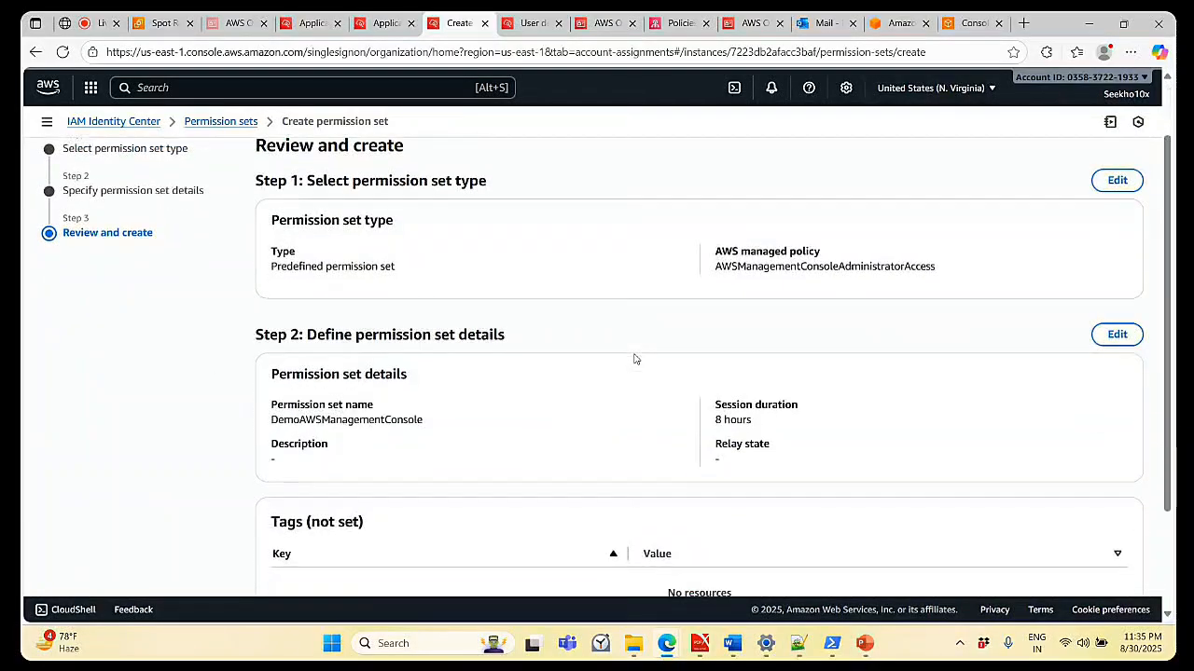
scroll(634, 359, up, 1)
scroll(634, 359, down, 3)
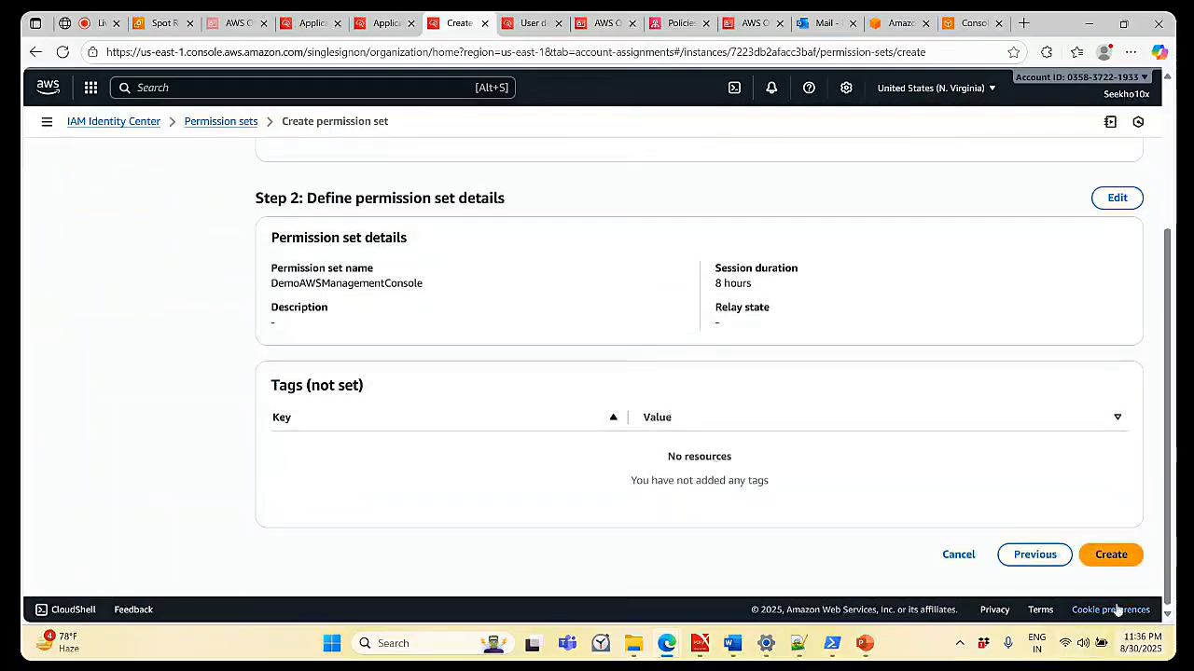
click(1109, 555)
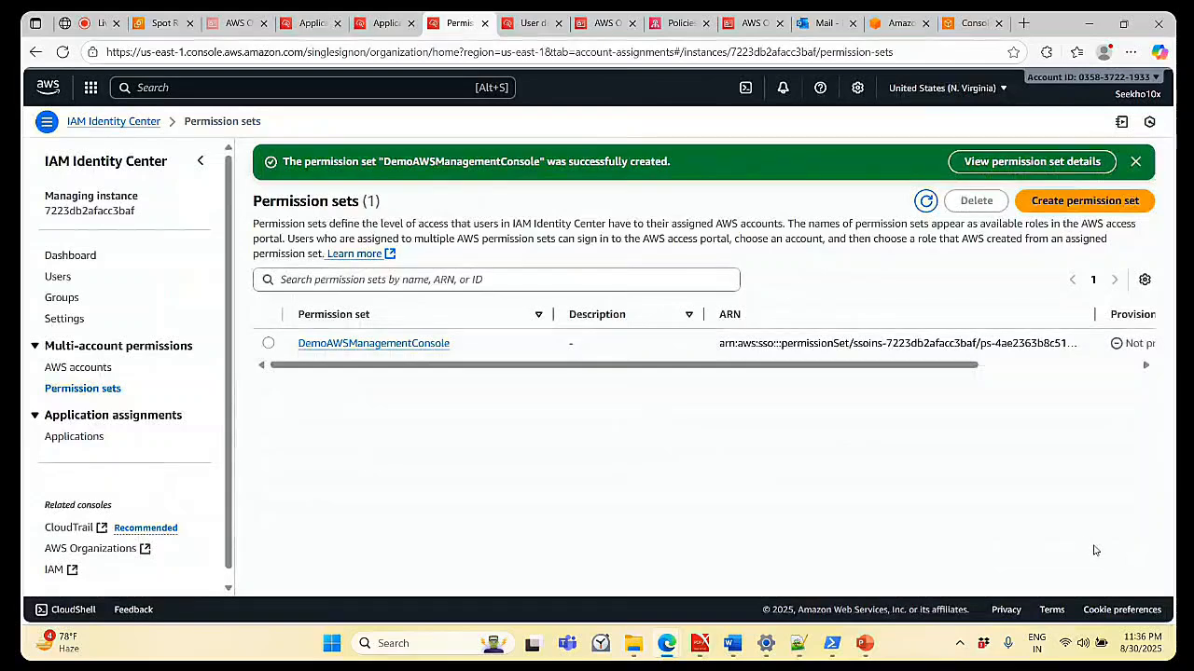
Open the existing user's details, check the application assignments, and return to the user's AWS account access
click(58, 277)
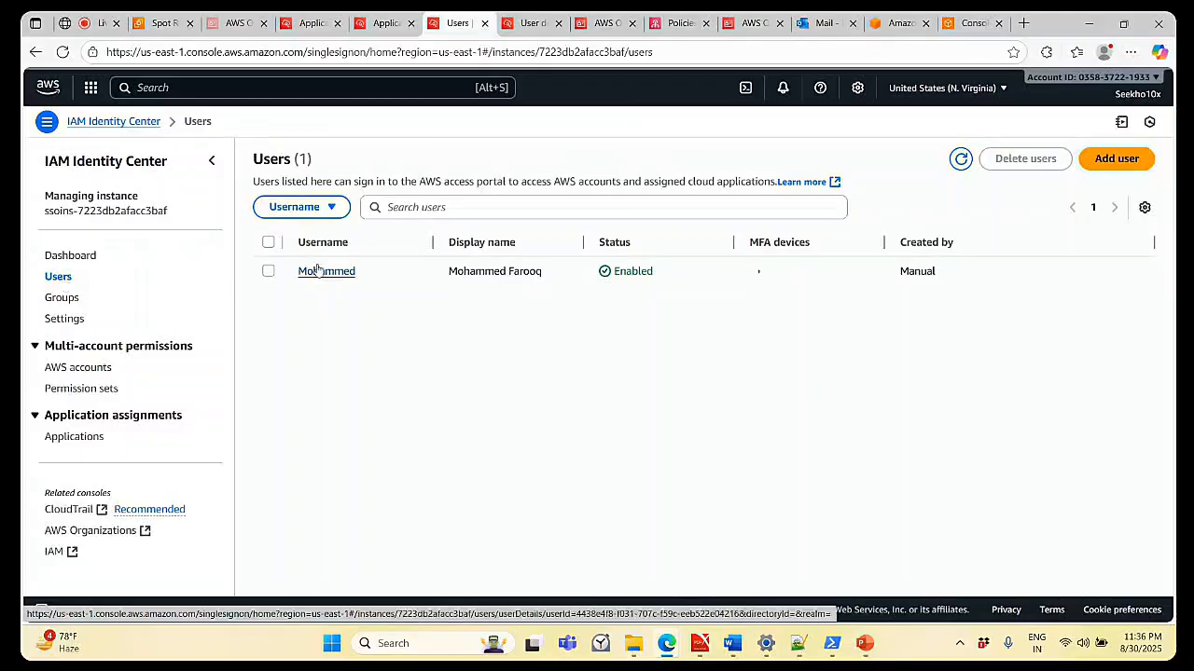
click(319, 272)
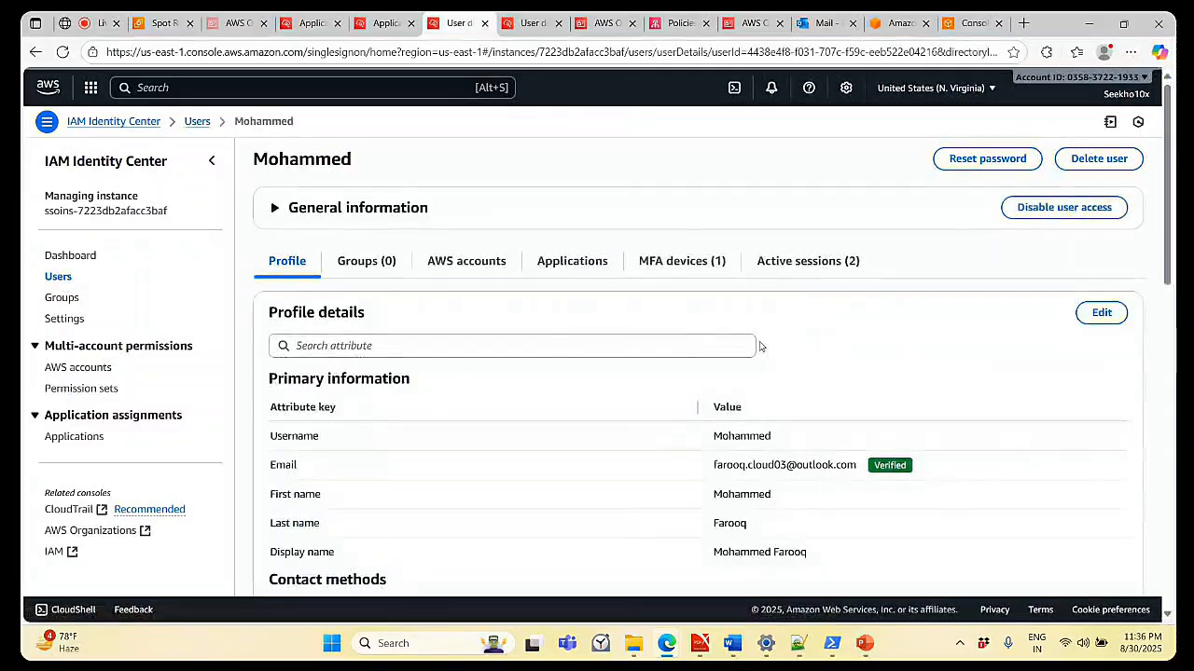
click(449, 264)
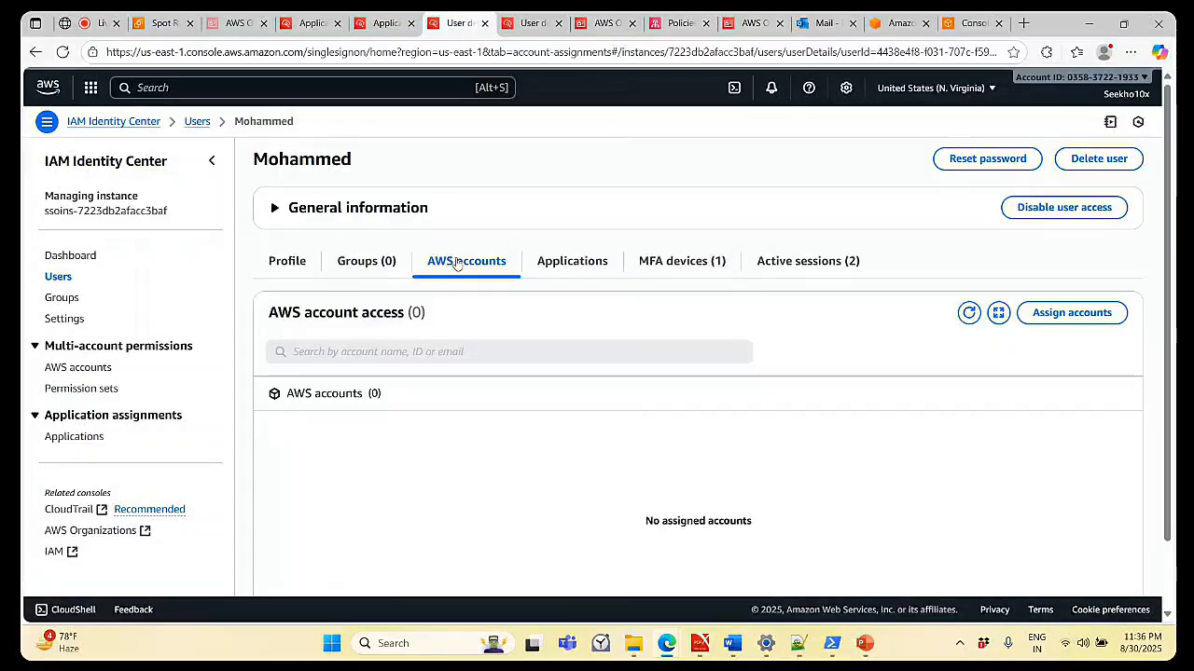
click(547, 274)
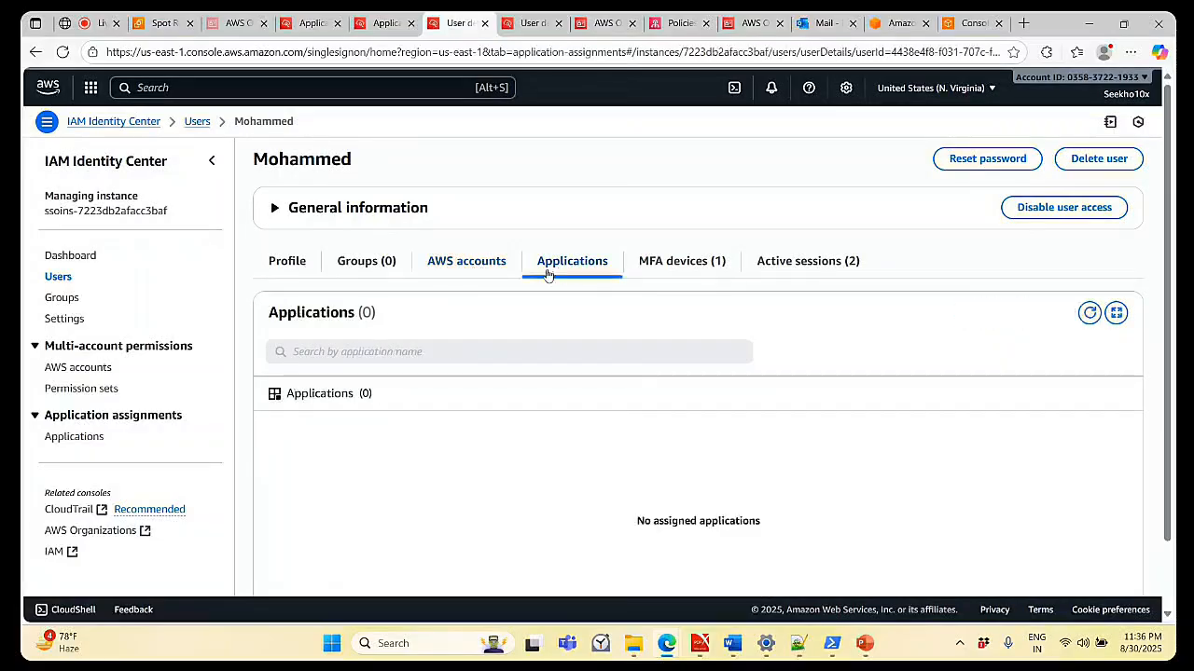
click(491, 269)
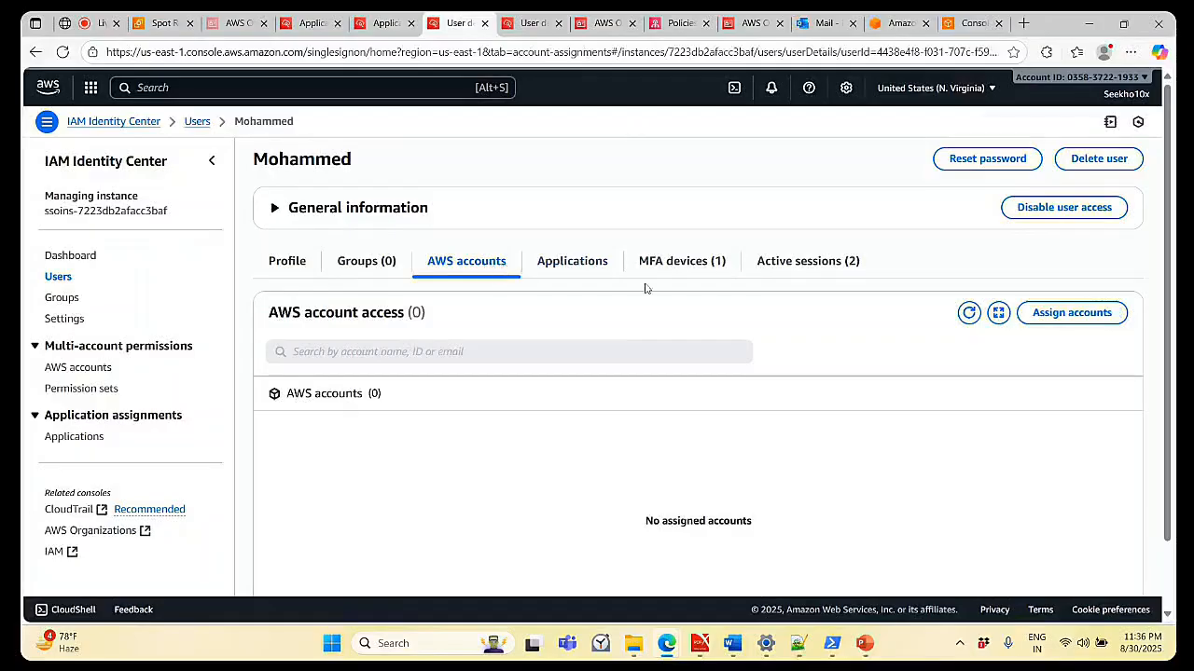
Assign the Seekho10x account to the user with the DemoAWSManagementConsole permission set
click(1072, 314)
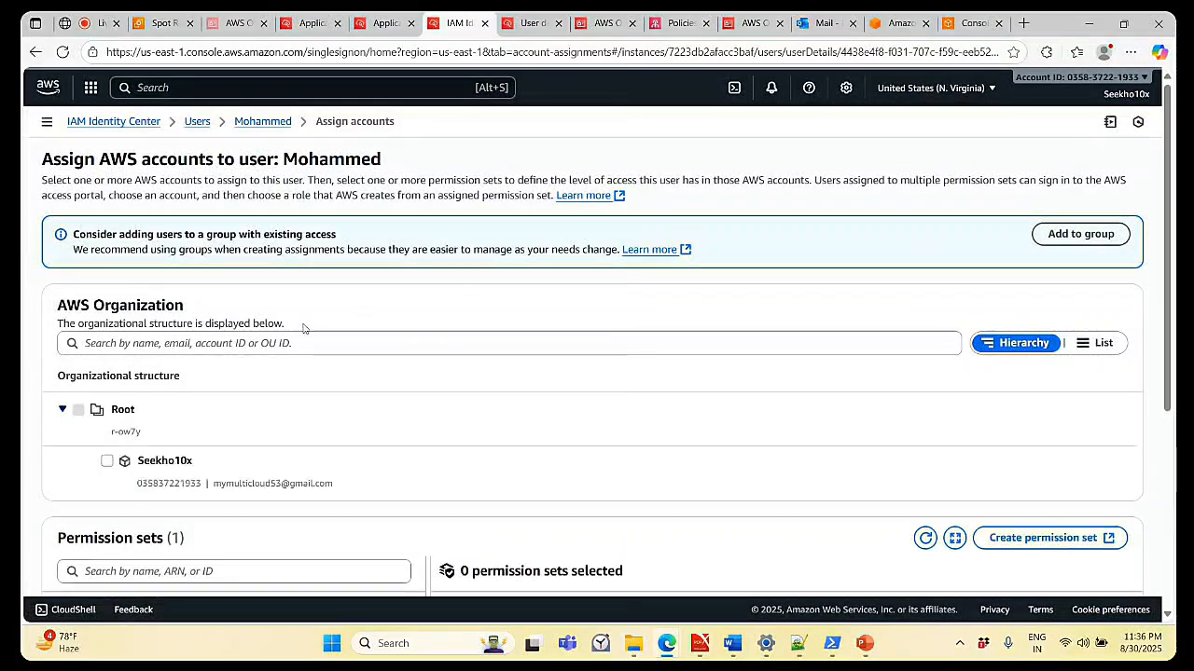
scroll(299, 341, down, 2)
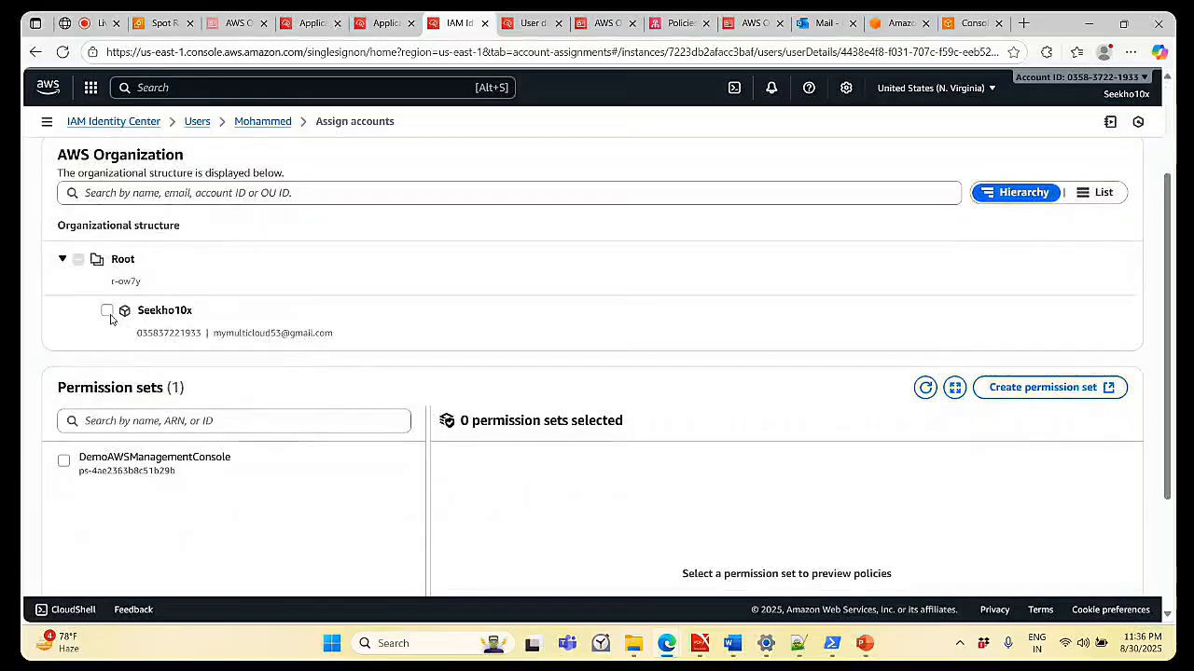
scroll(140, 410, down, 2)
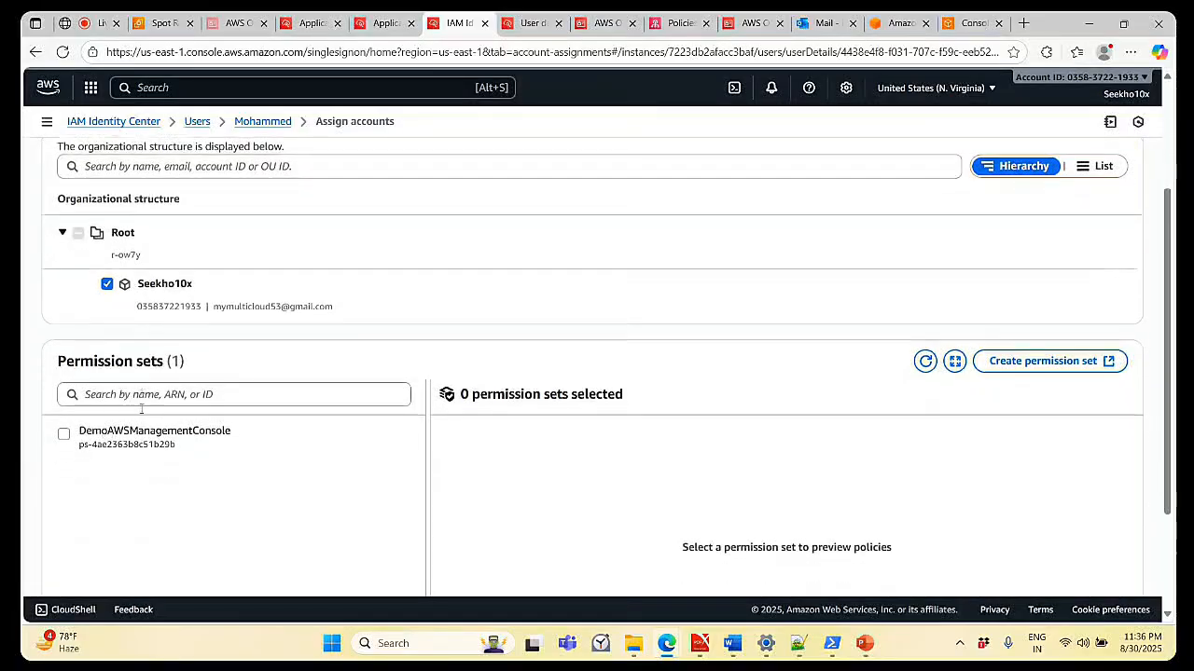
click(64, 310)
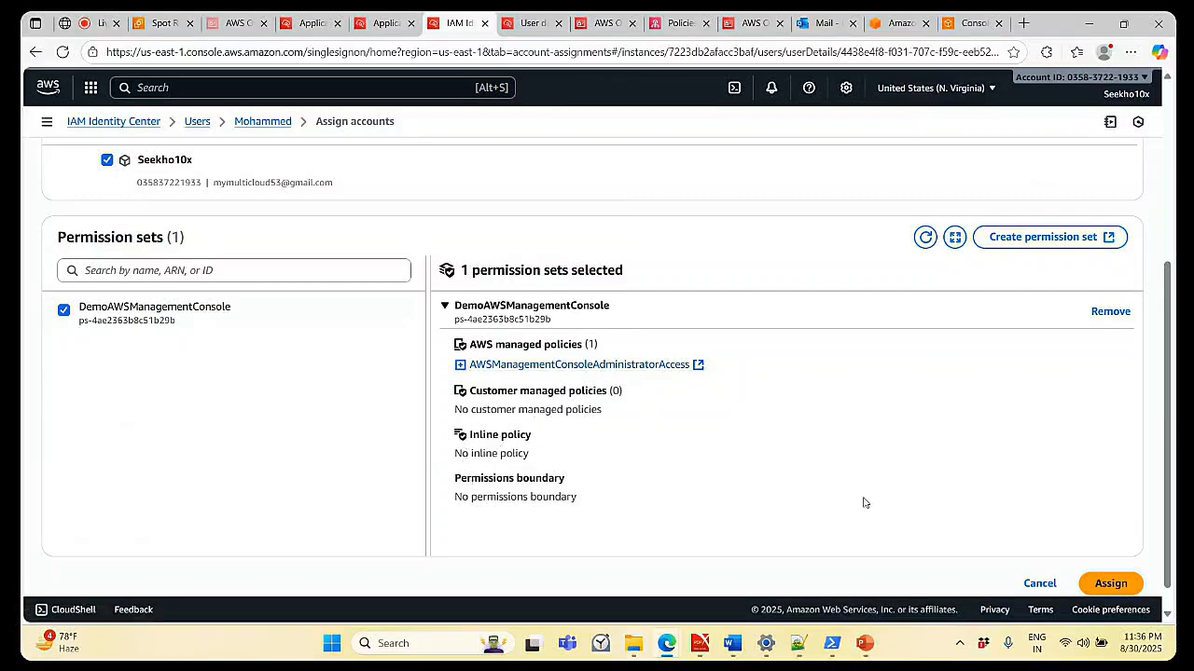
click(1123, 585)
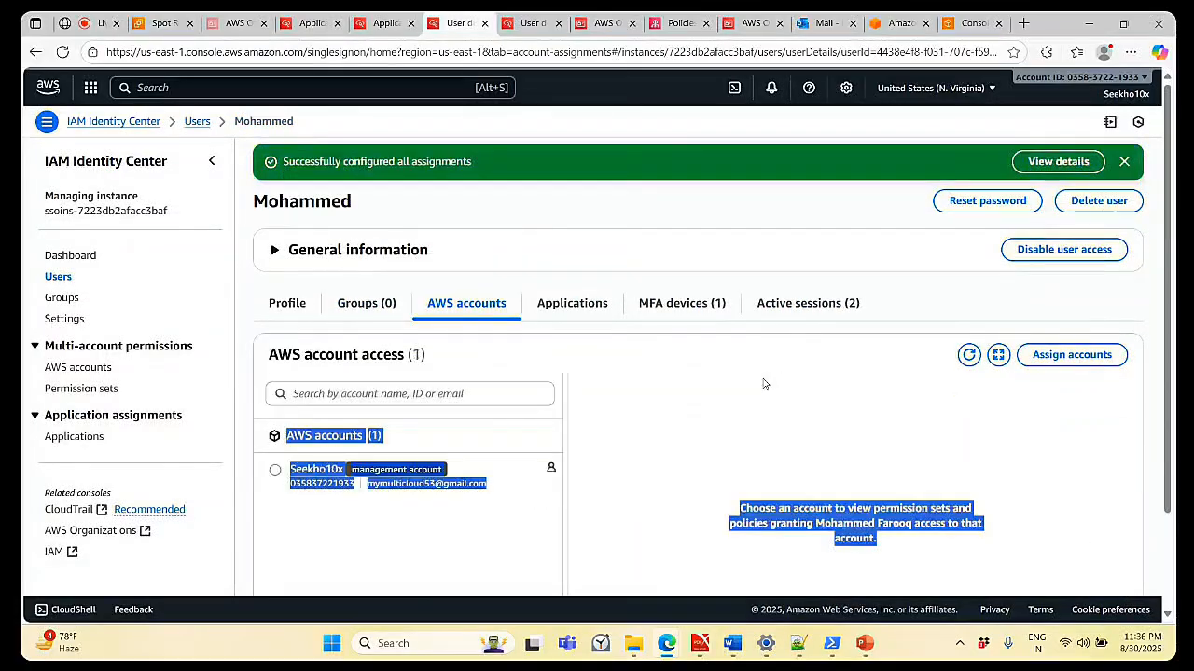
Compare the user's AWS account access with the application assignments, and refresh the list of assigned applications
click(763, 481)
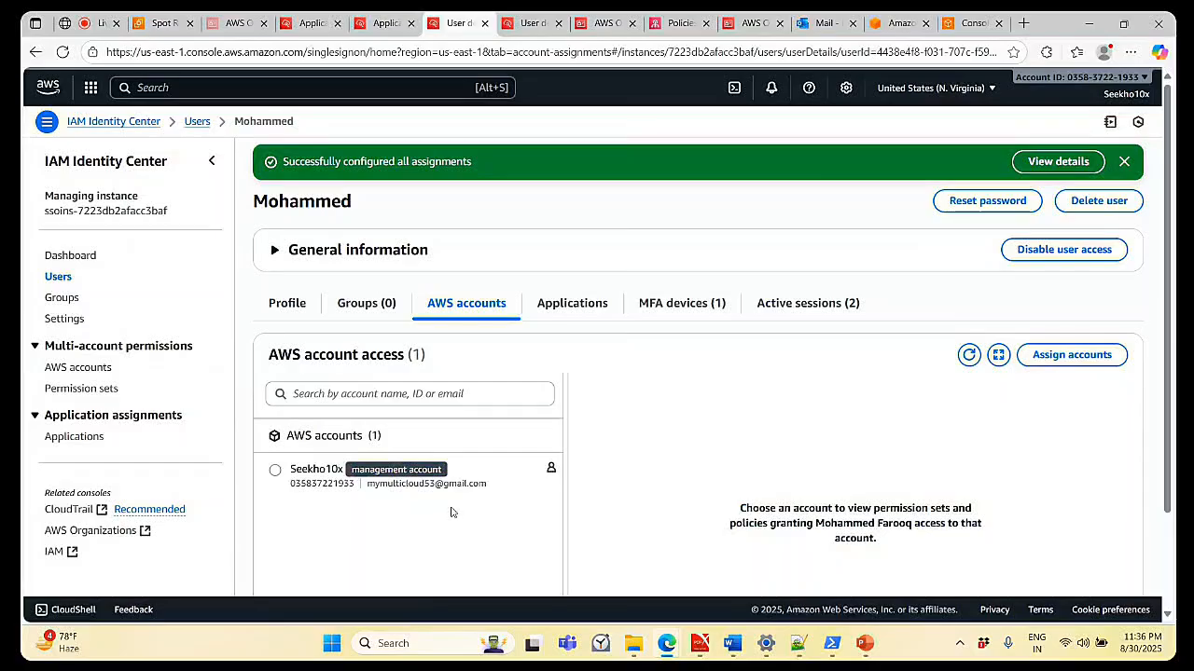
click(562, 305)
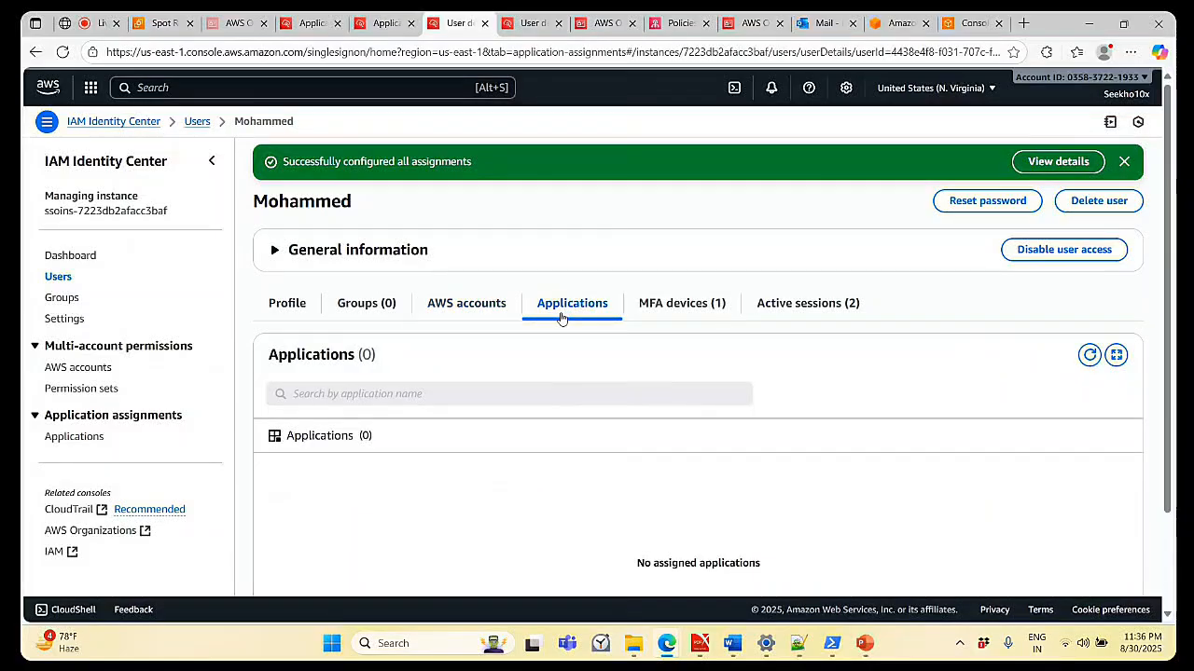
click(487, 317)
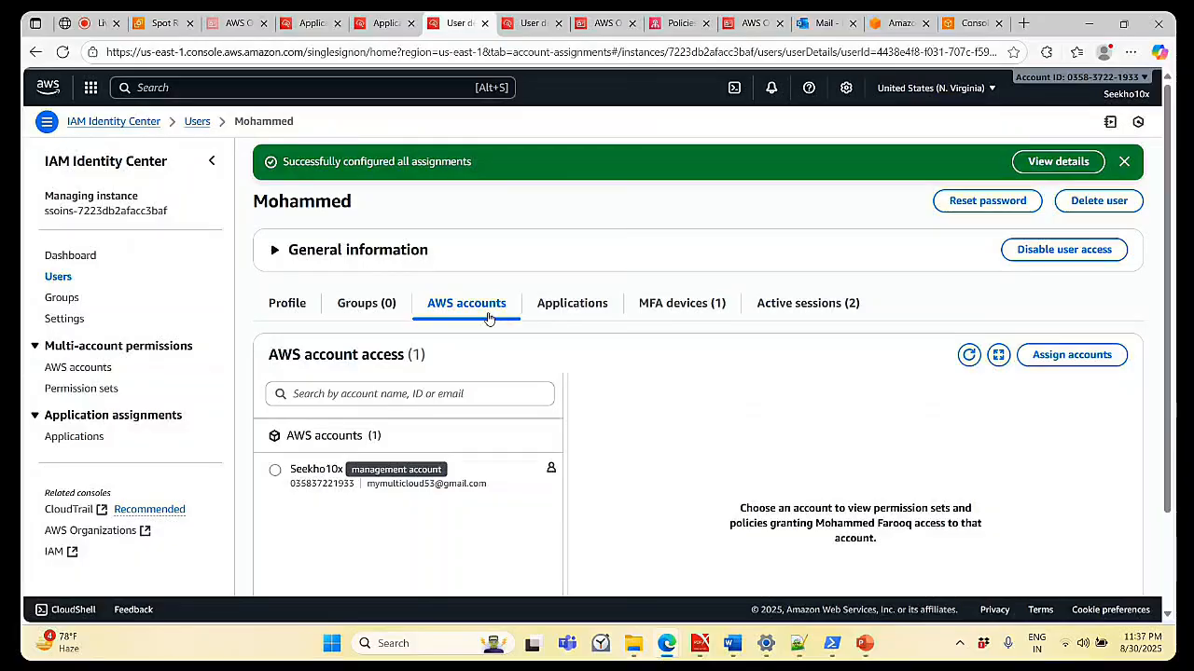
click(594, 318)
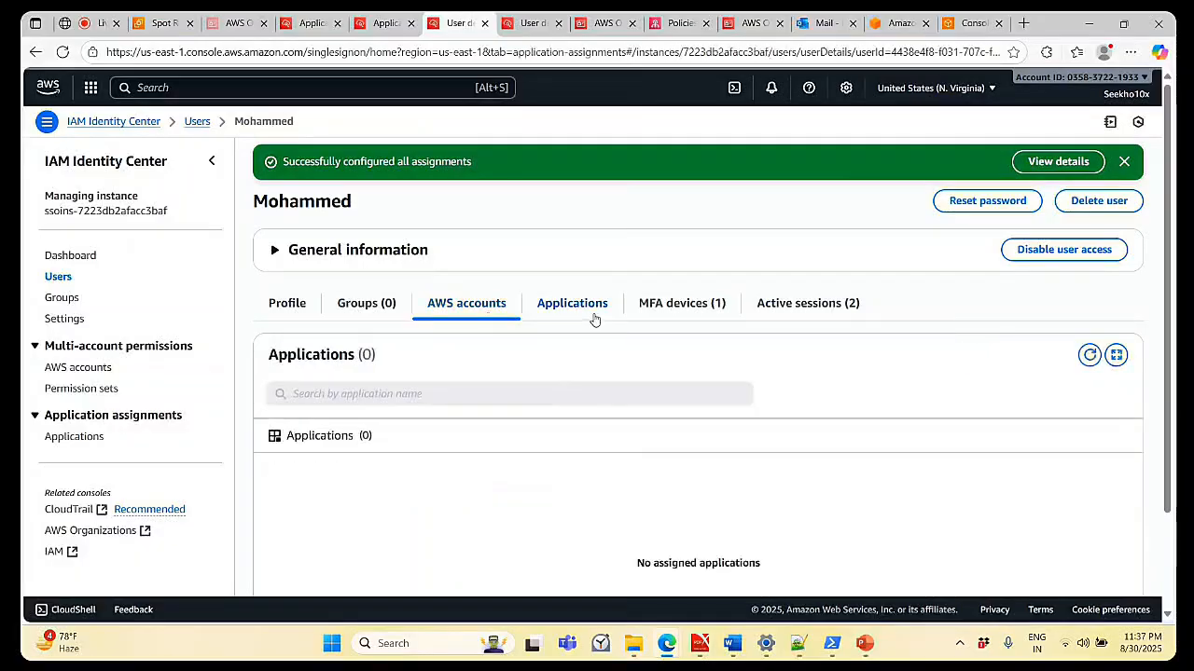
click(1089, 358)
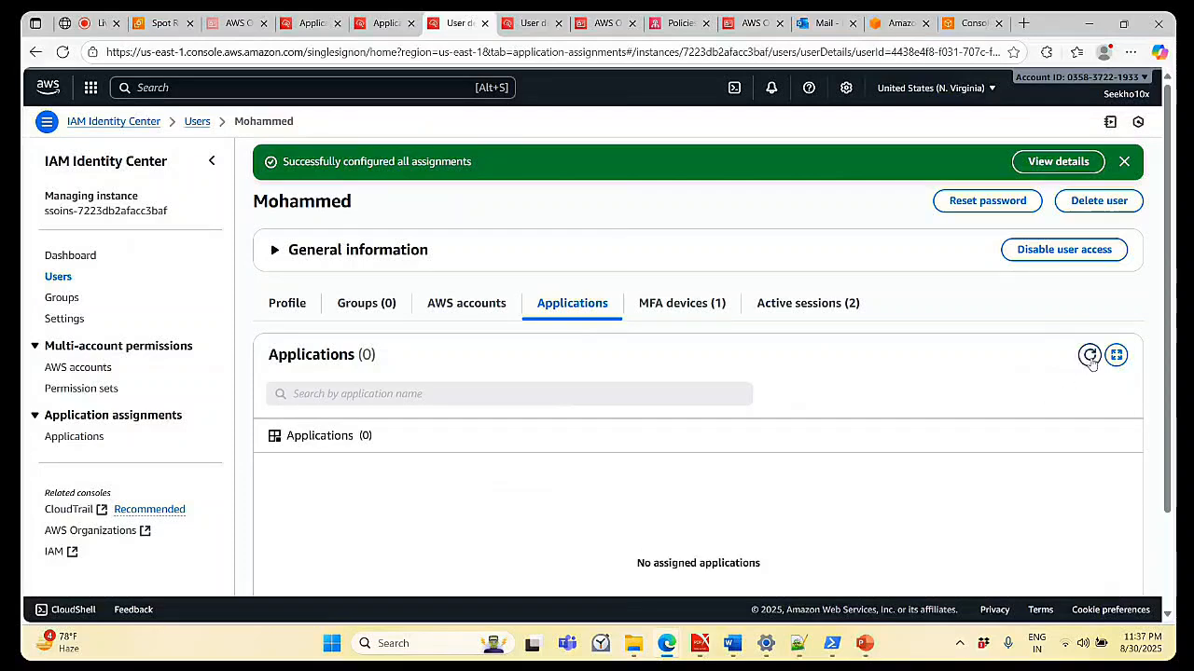
click(1090, 357)
click(1090, 358)
Open the IAM Identity Center applications in a new browser tab and display the customer managed ones
right_click(76, 442)
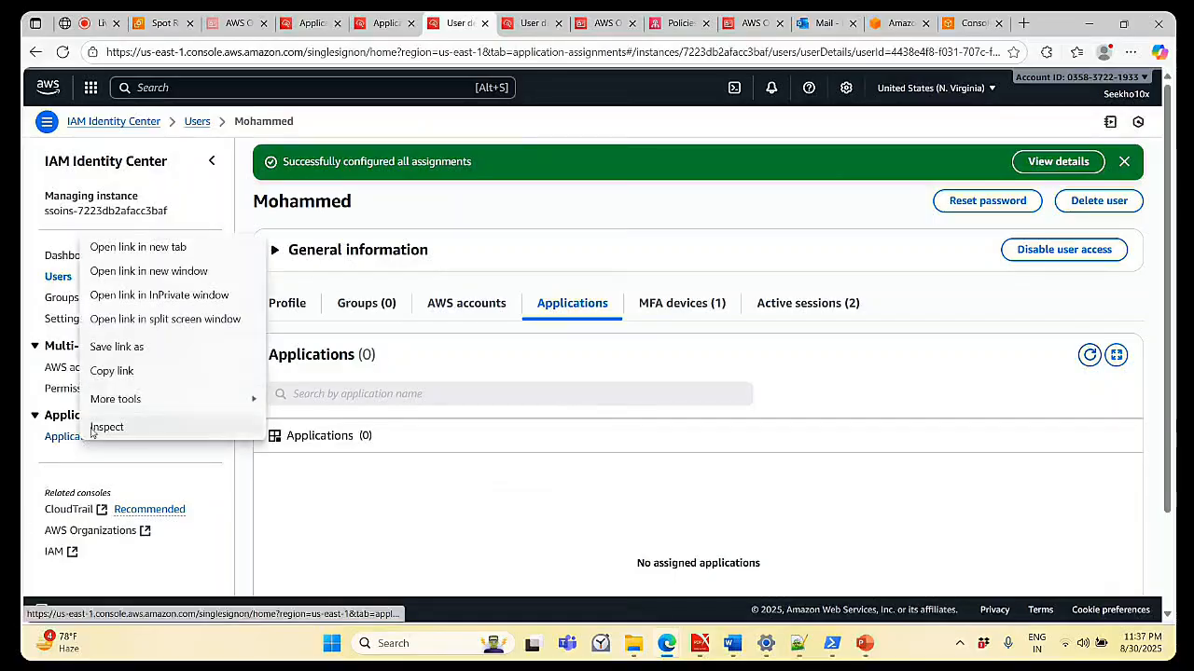
click(133, 246)
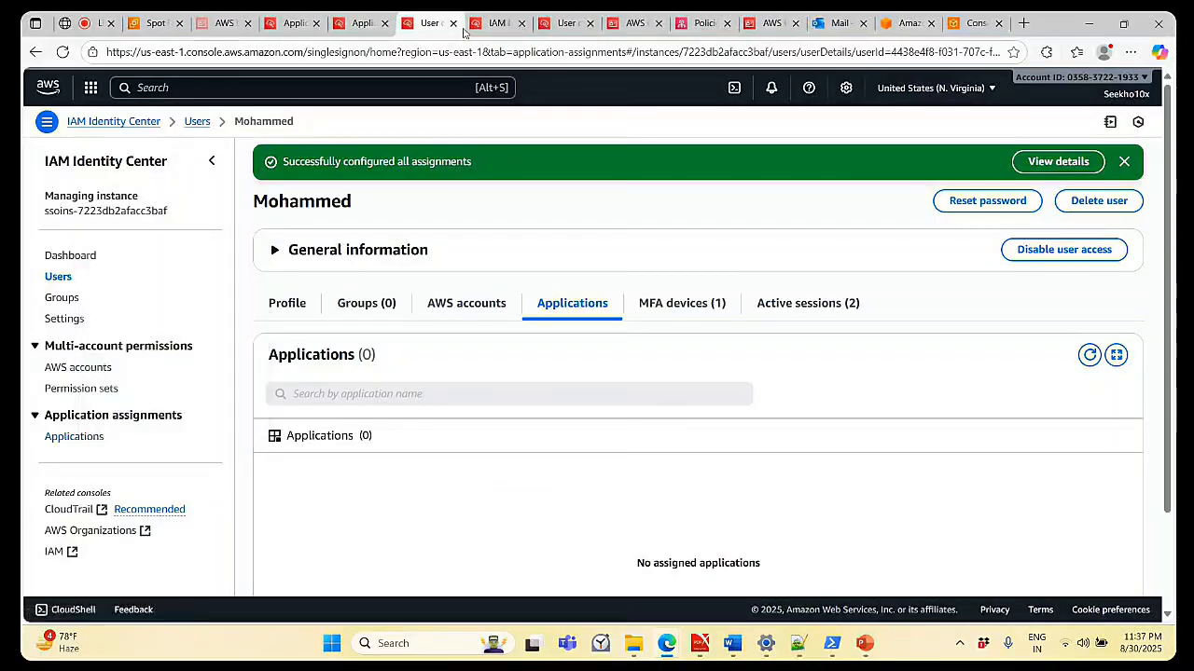
key(ctrl+Tab)
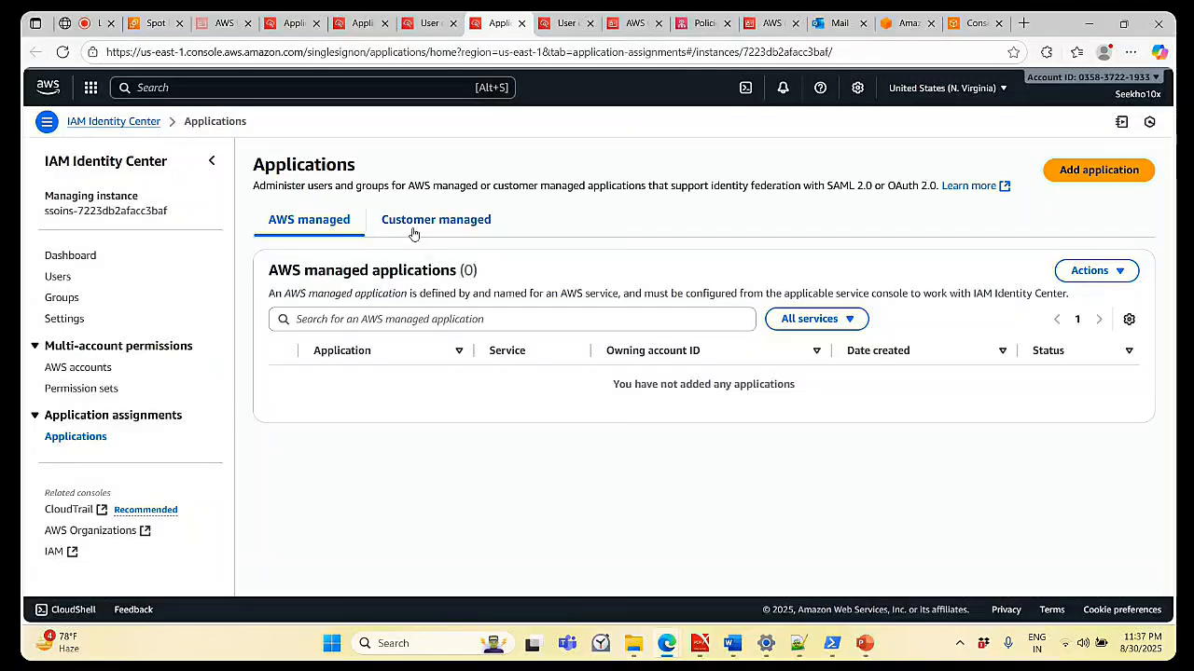
click(1091, 271)
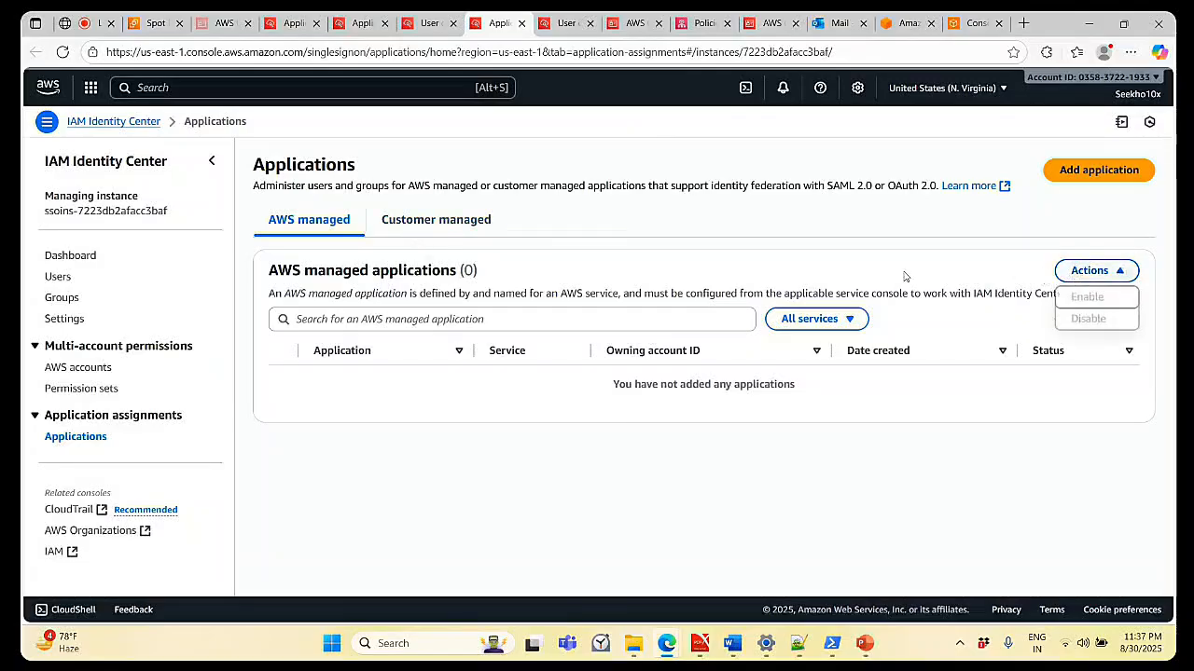
click(427, 229)
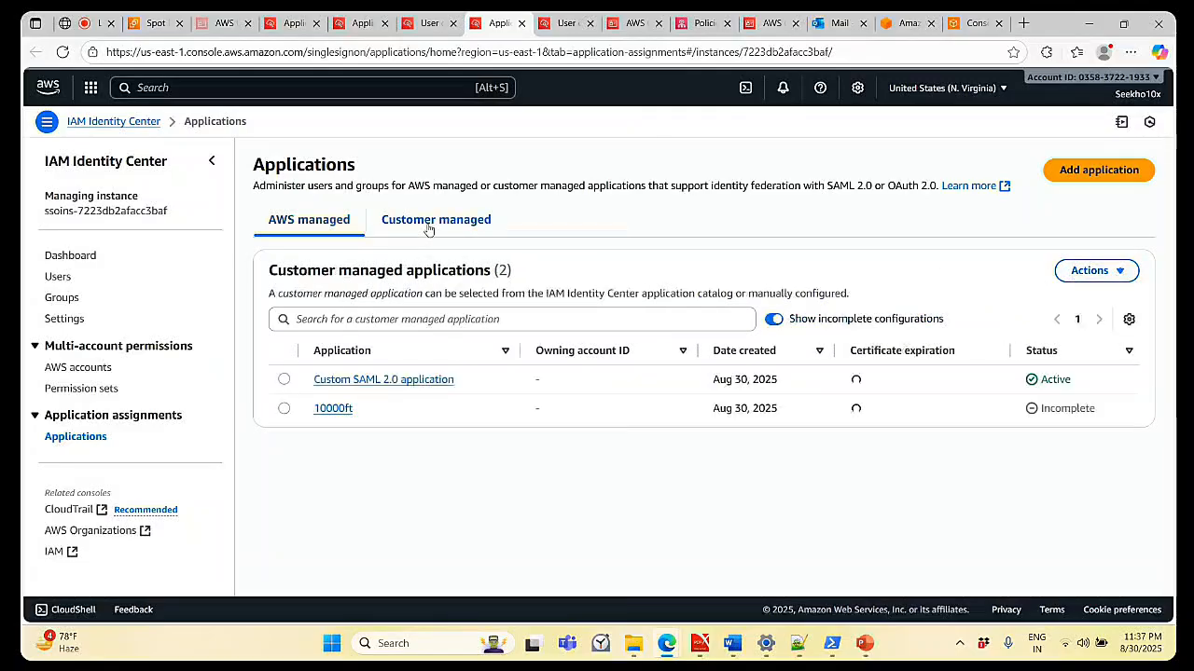
Check the actions available for the Custom SAML 2.0 application, and examine its details and assigned users and groups
click(285, 380)
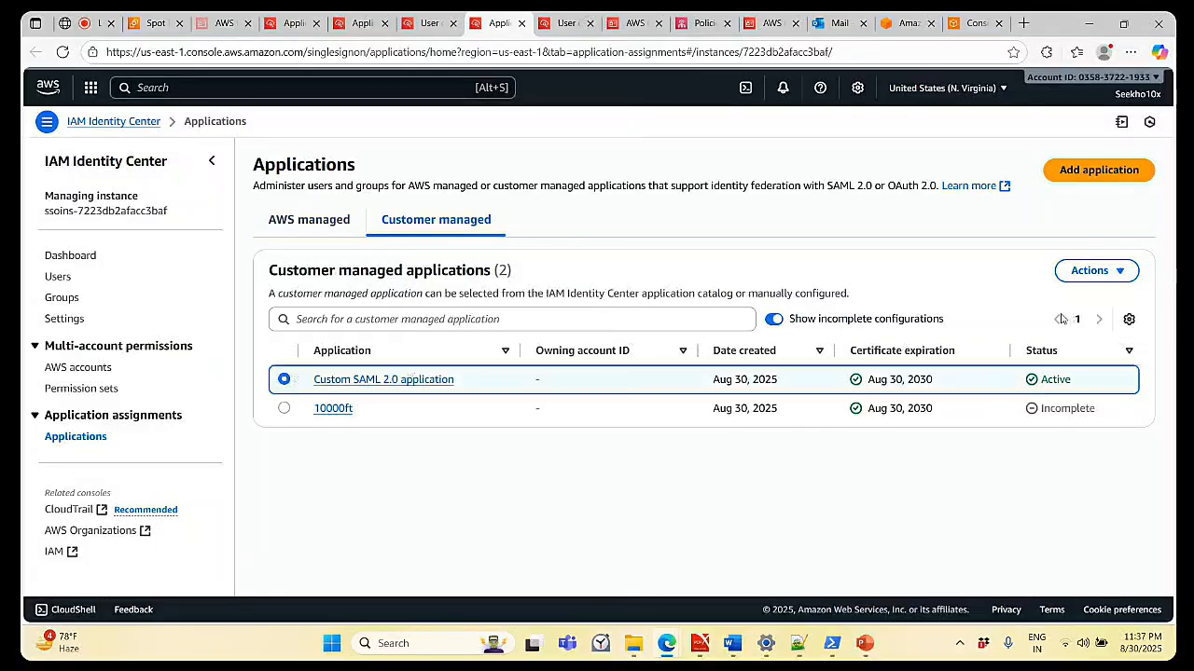
click(1119, 270)
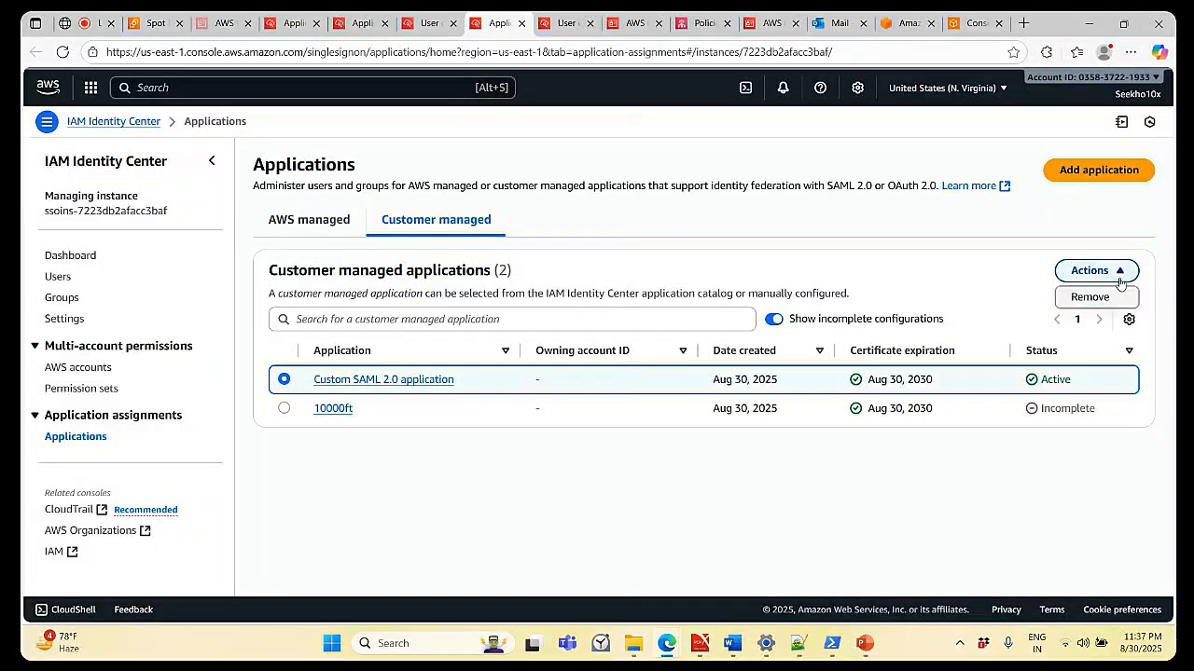
click(1002, 291)
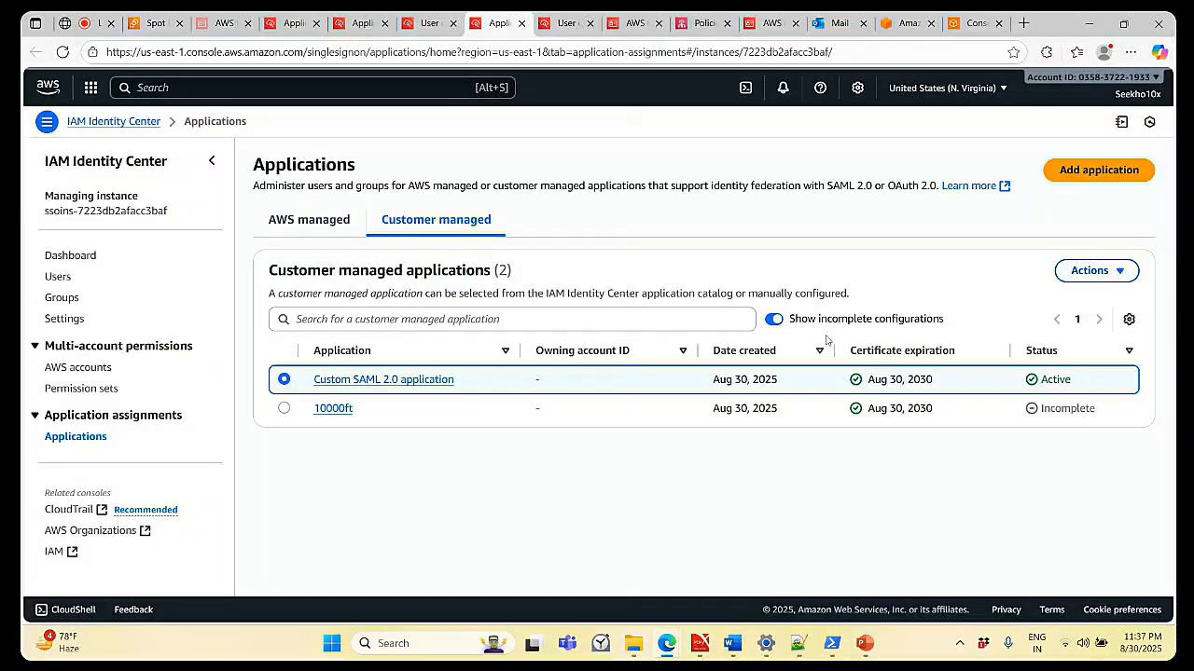
click(424, 379)
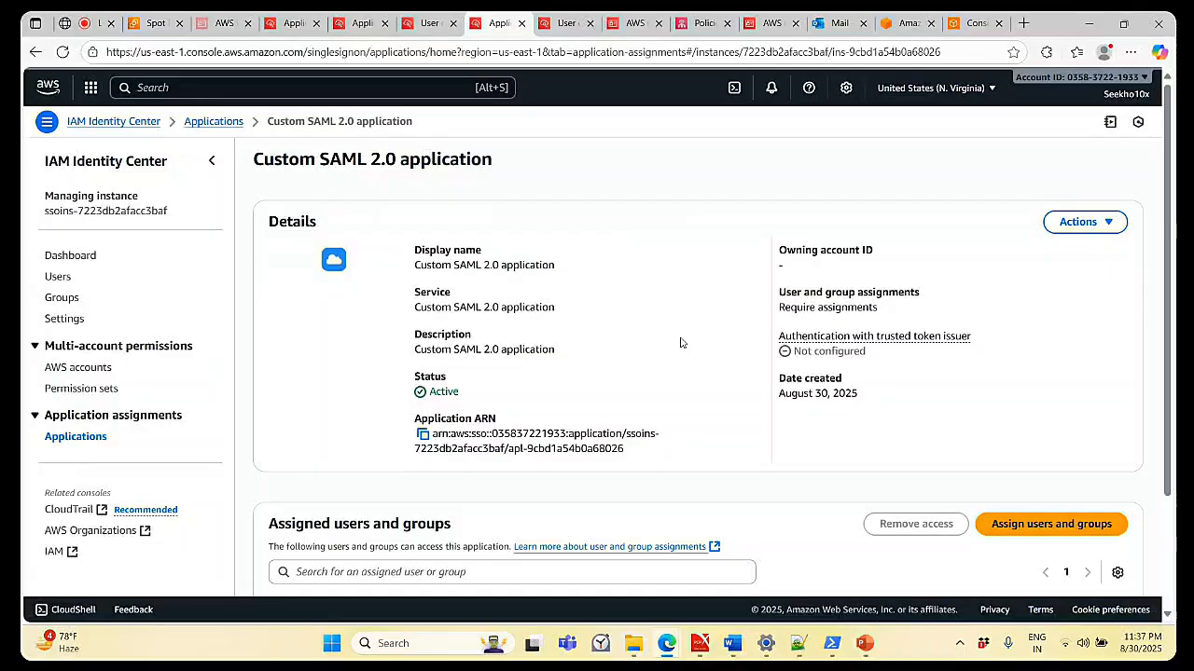
scroll(680, 343, down, 3)
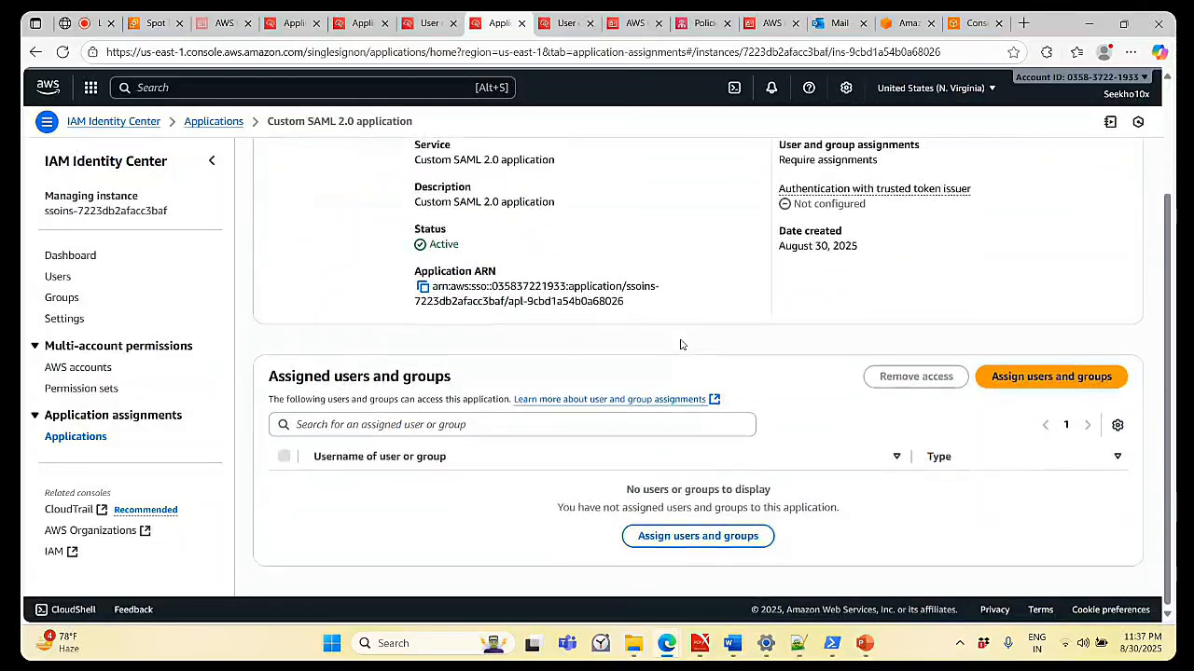
click(692, 536)
click(712, 543)
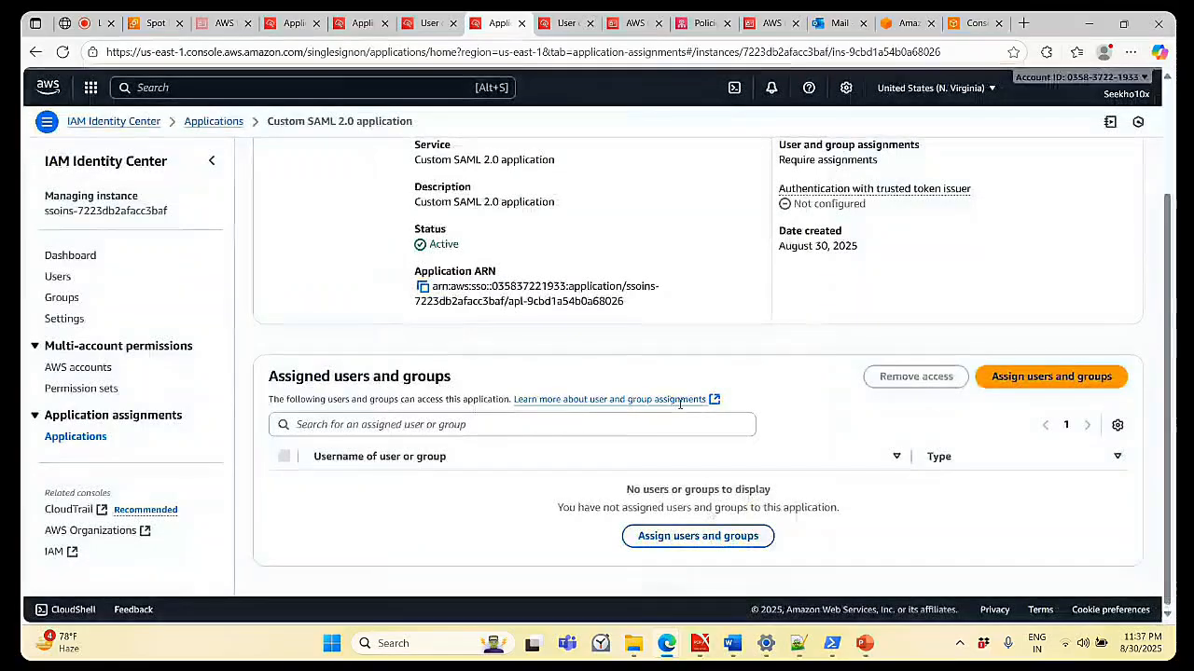
scroll(679, 408, up, 3)
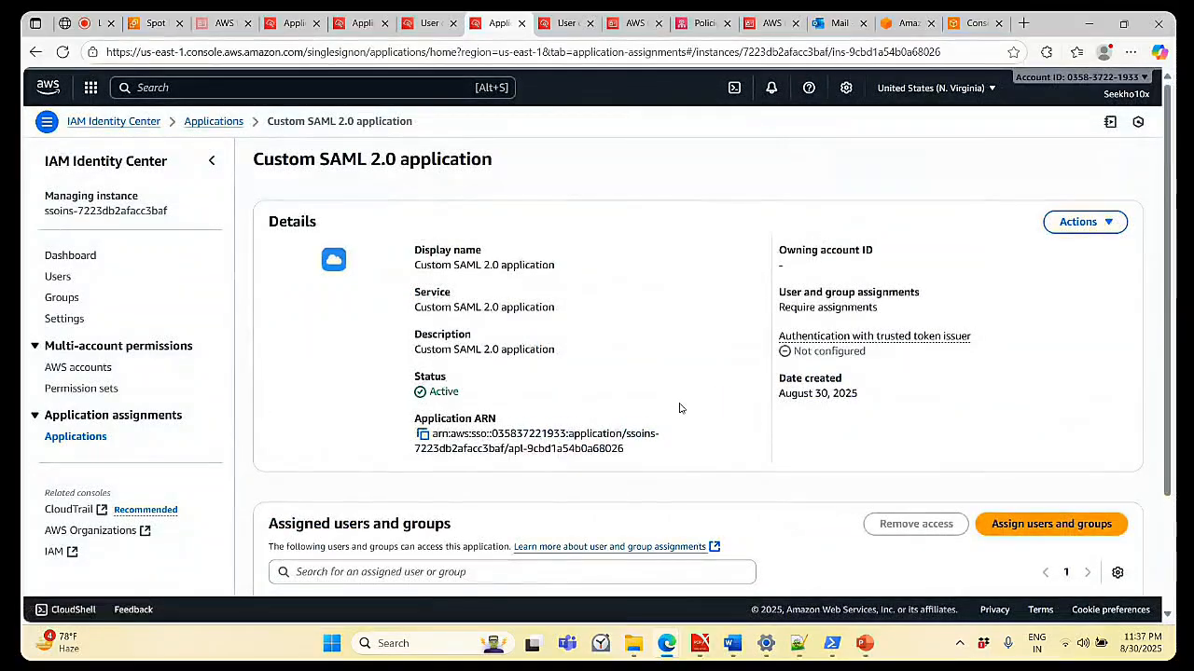
Start adding an application from the IAM Identity Center catalog, choosing Abstract, and proceed to its configuration
click(211, 122)
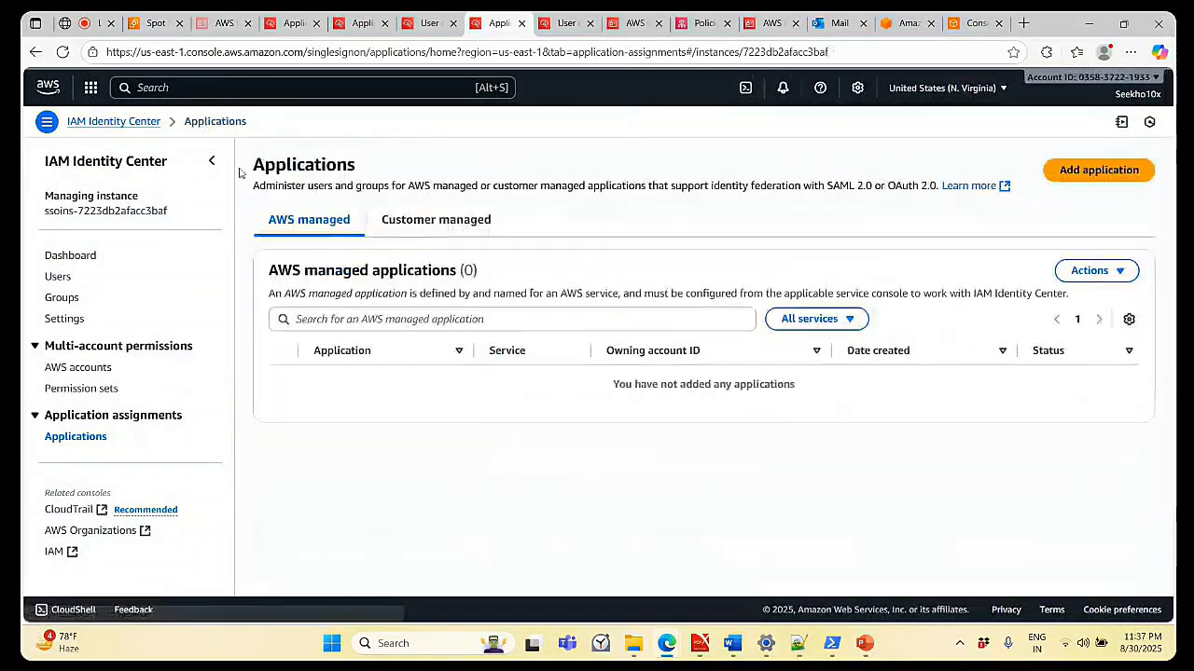
click(1101, 171)
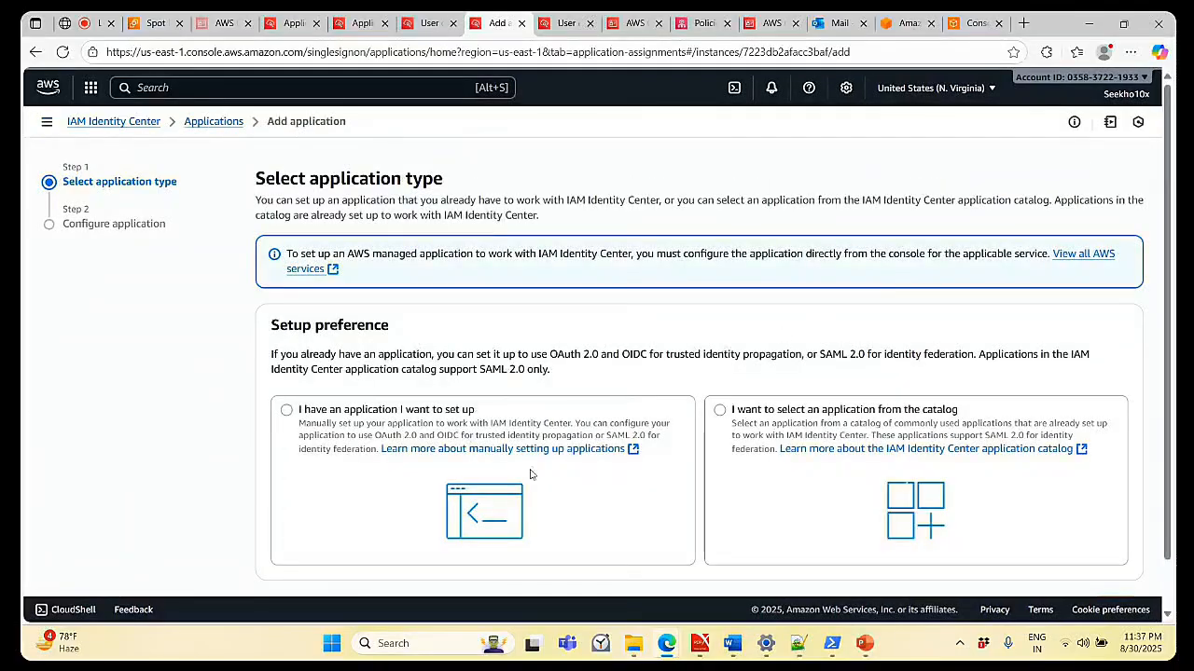
click(720, 410)
scroll(725, 417, down, 3)
scroll(726, 417, down, 1)
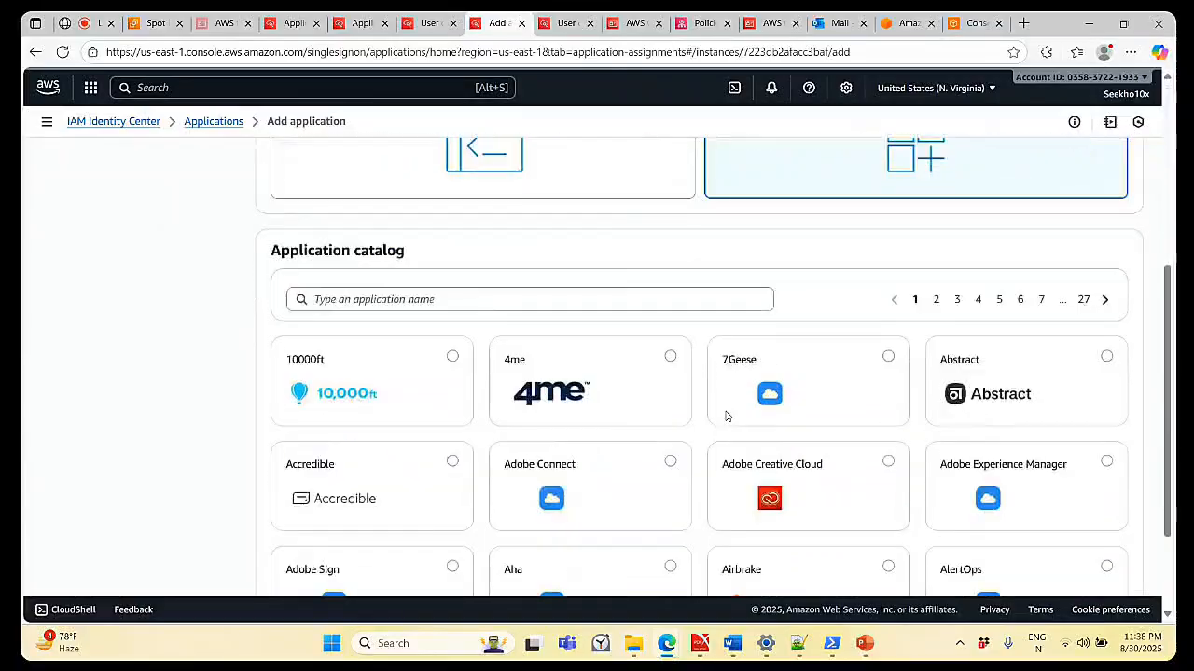
click(1106, 349)
scroll(901, 420, down, 2)
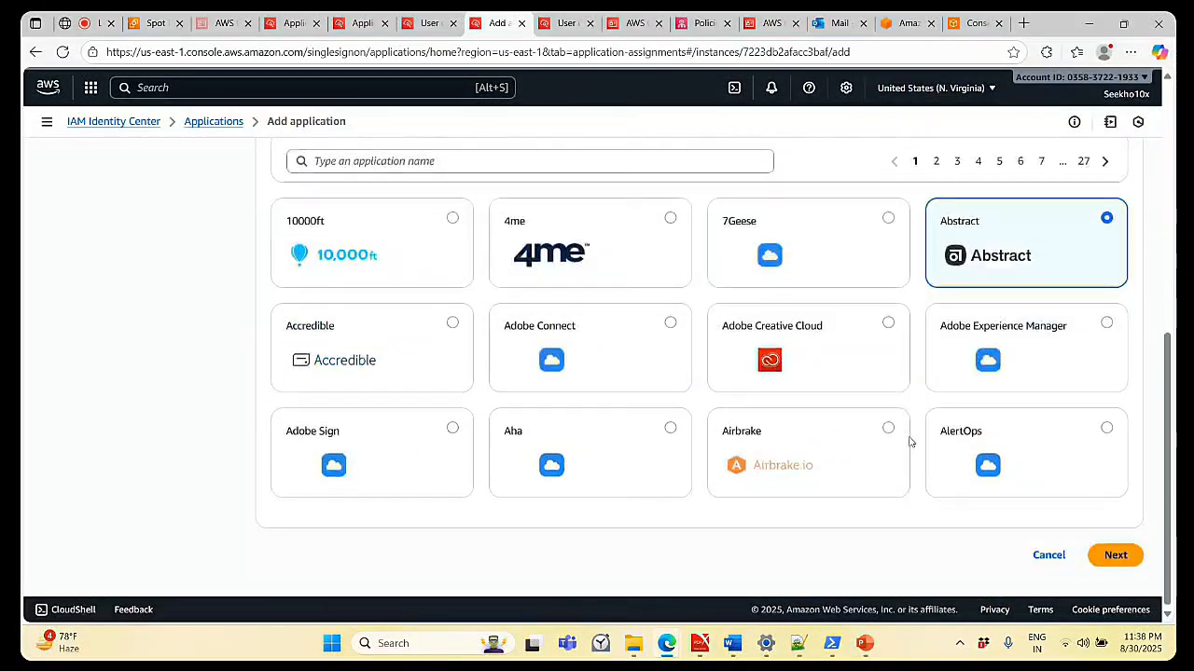
click(1117, 555)
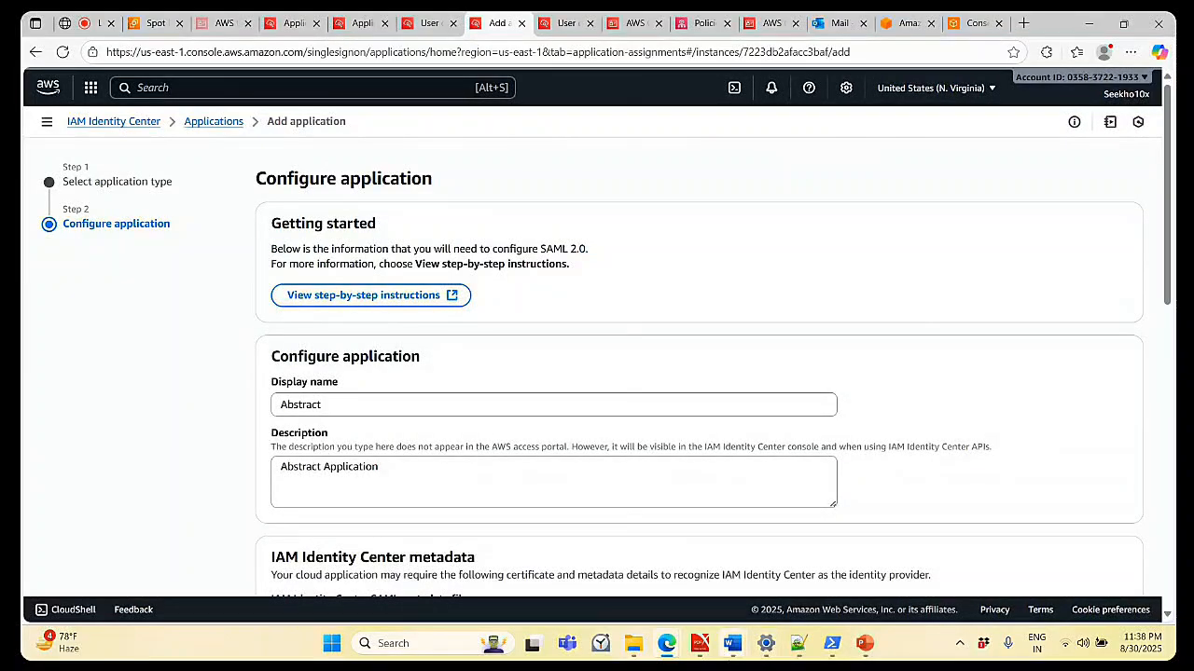
Review the Abstract application's properties and metadata, and submit the configuration with its default values
scroll(1046, 403, down, 6)
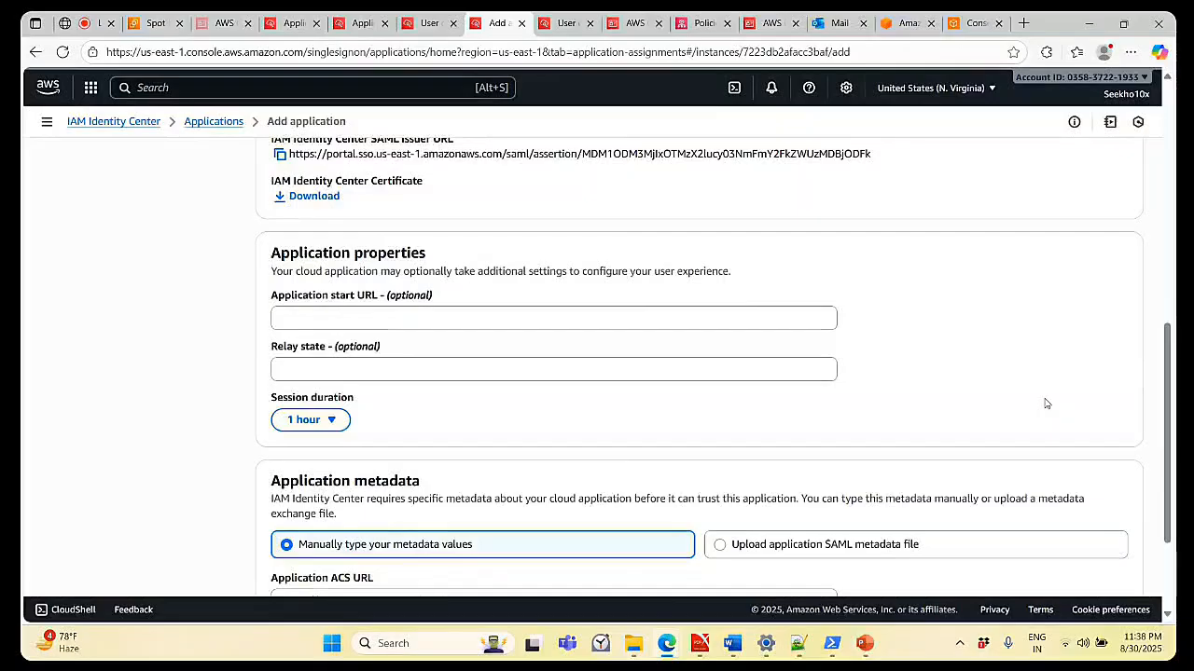
scroll(1046, 403, down, 1)
scroll(1045, 403, down, 1)
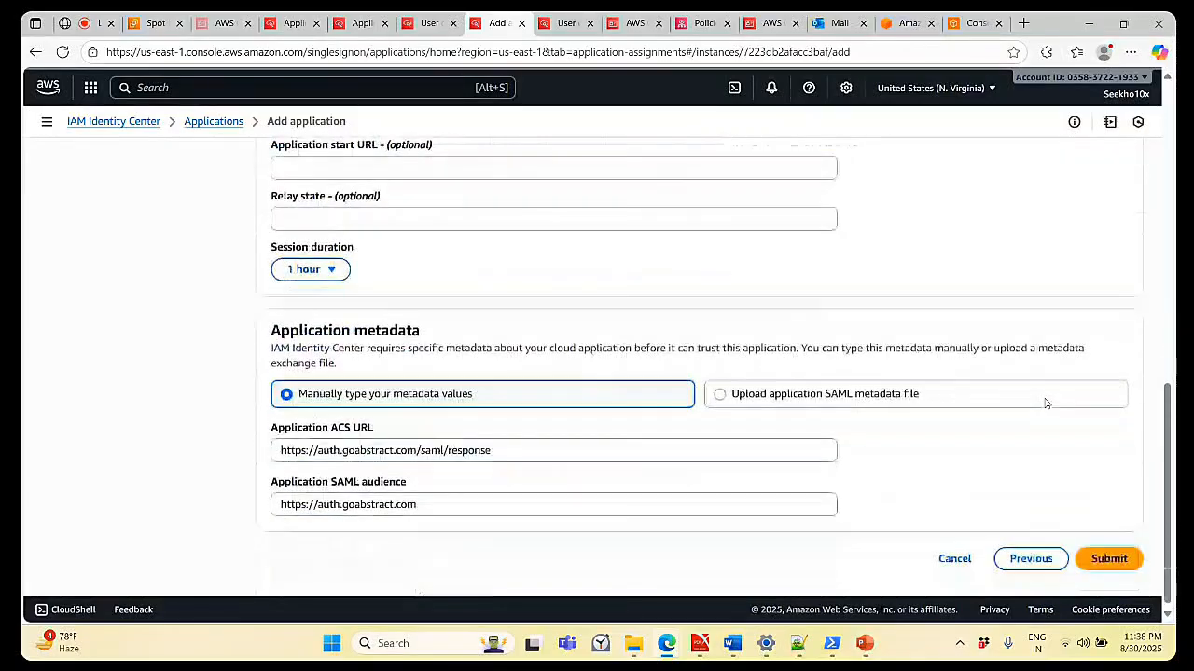
scroll(1046, 403, up, 3)
scroll(1045, 403, down, 3)
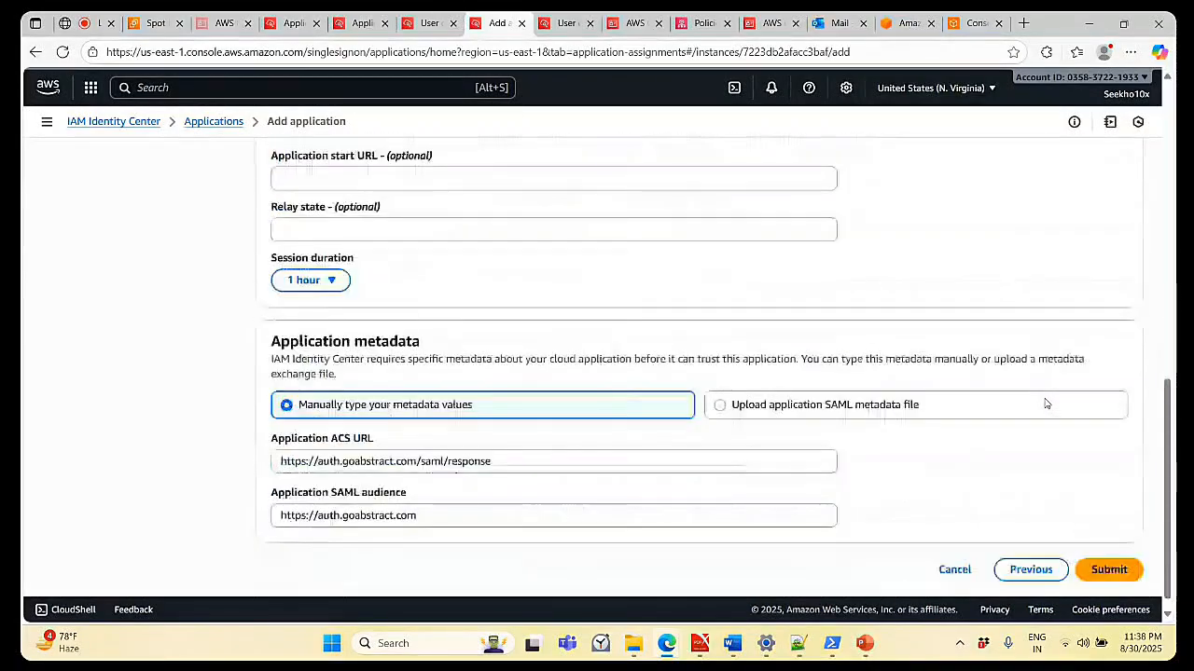
scroll(1045, 403, down, 1)
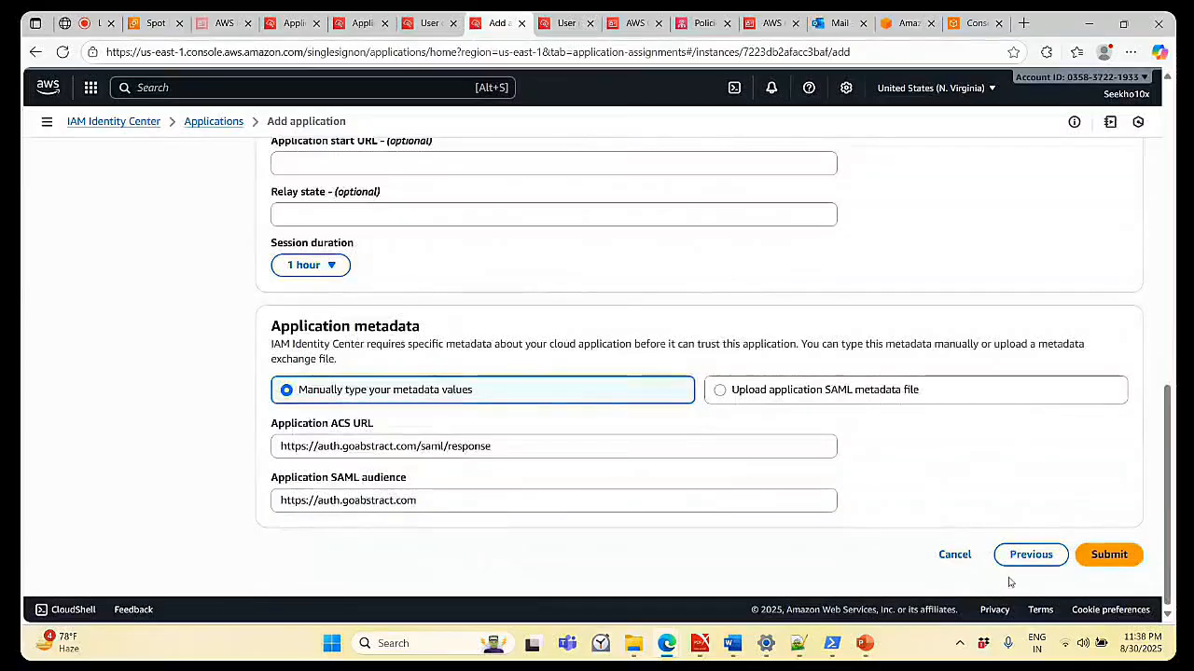
click(1106, 556)
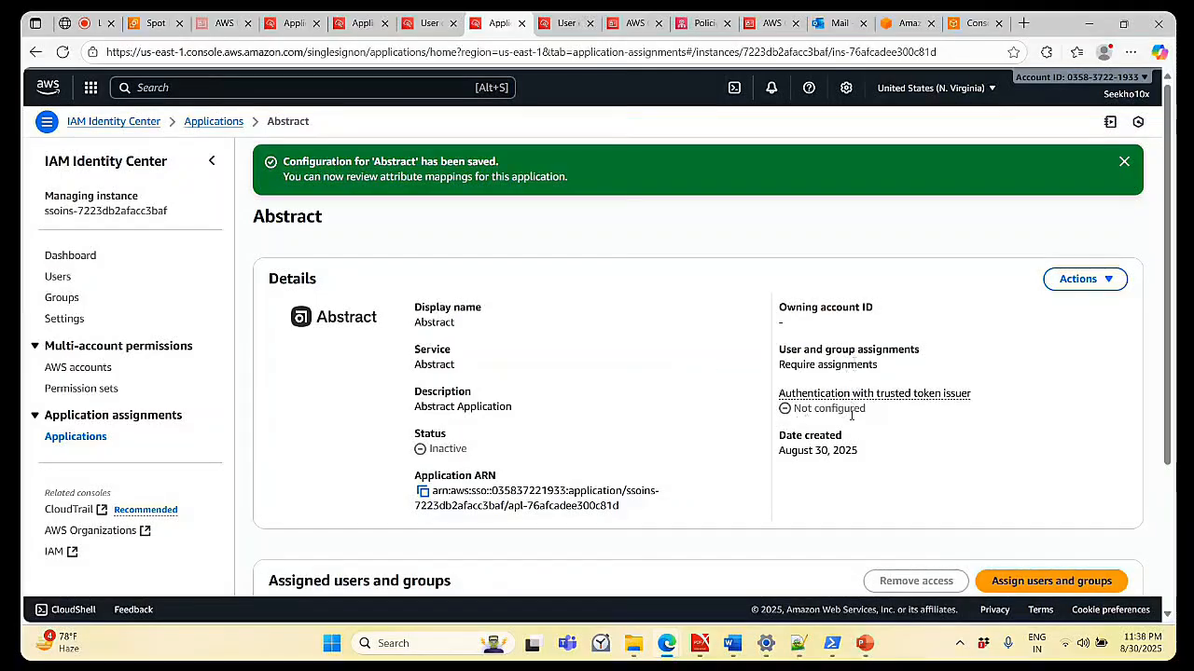
Examine the Abstract application's details and assigned users, and read the explanation of authentication with a trusted token issuer
scroll(851, 415, down, 2)
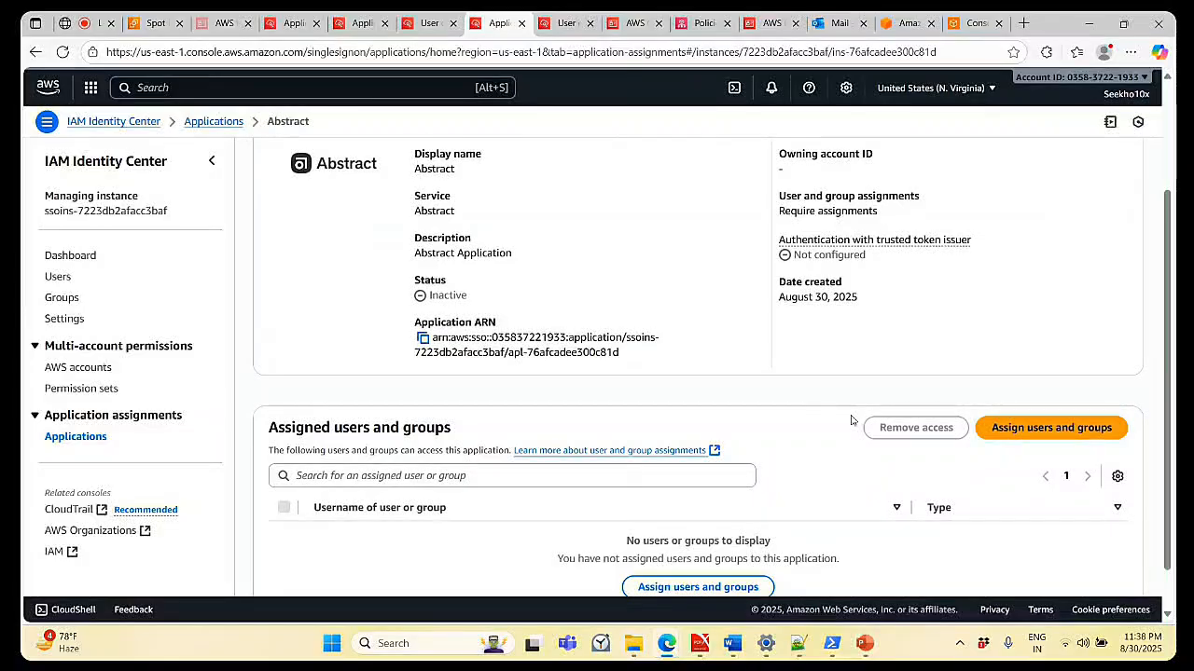
scroll(850, 420, up, 2)
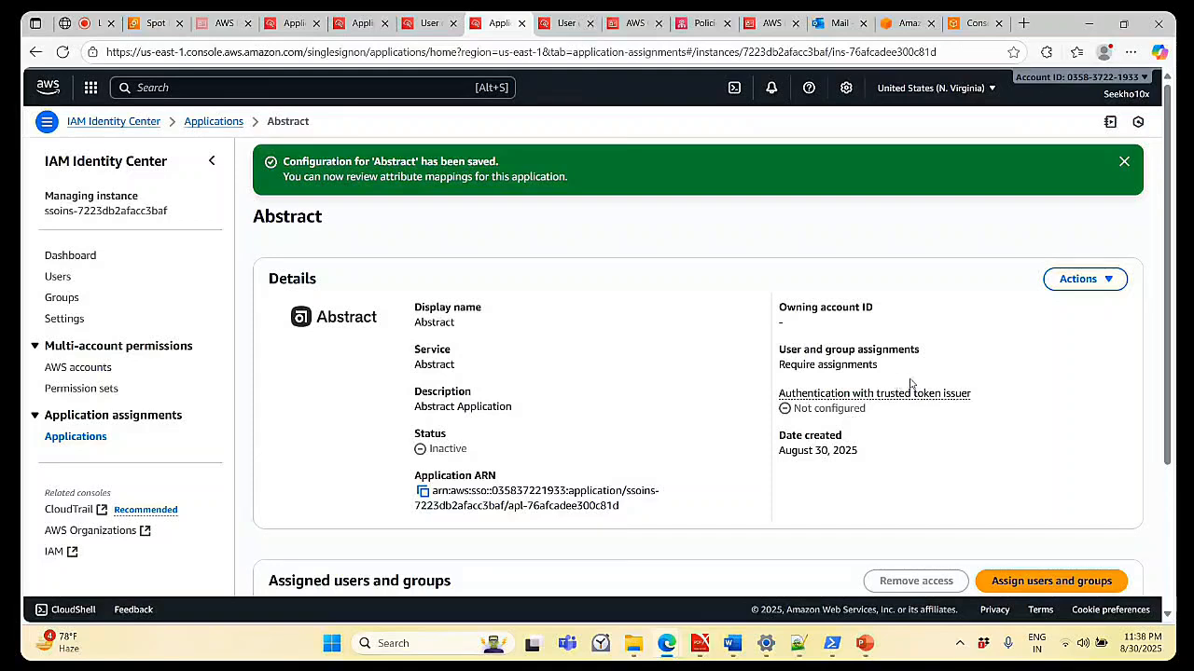
click(861, 398)
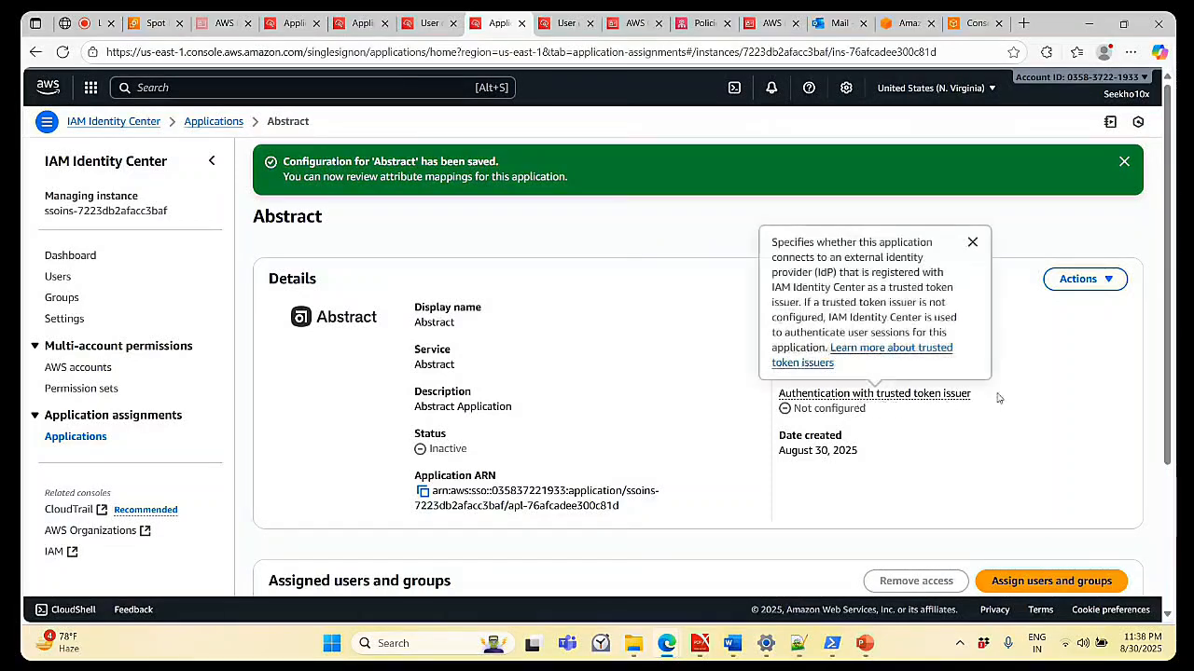
click(1032, 390)
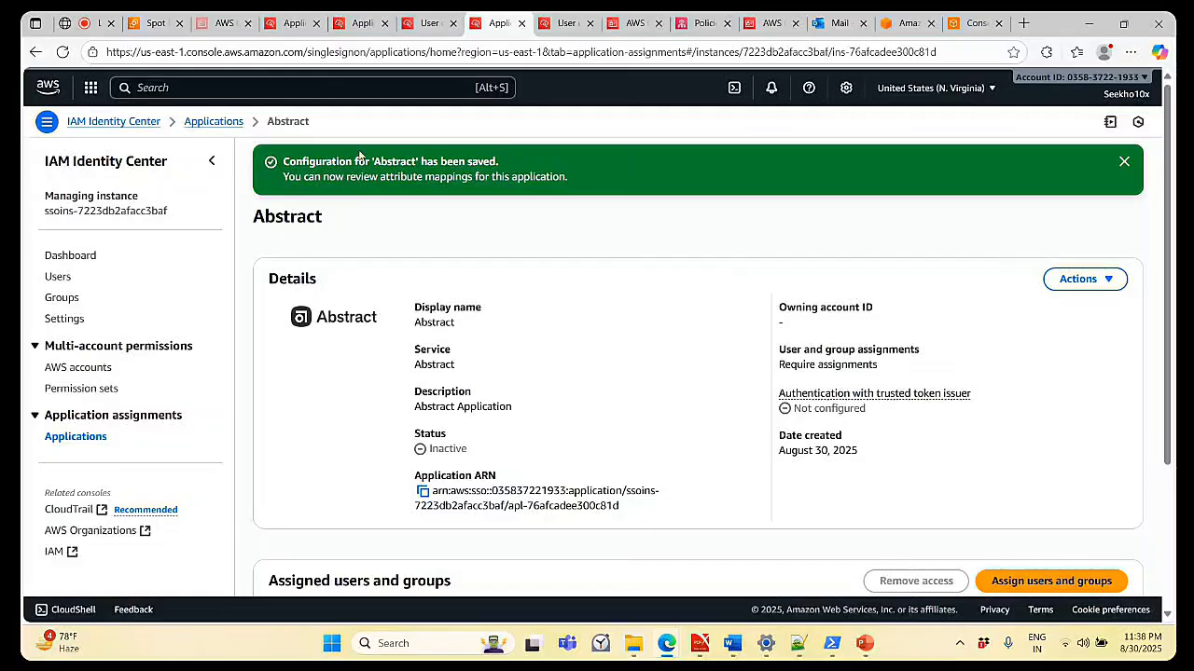
Reopen Abstract from the customer managed applications and bring up its user and group assignment dialog
click(202, 122)
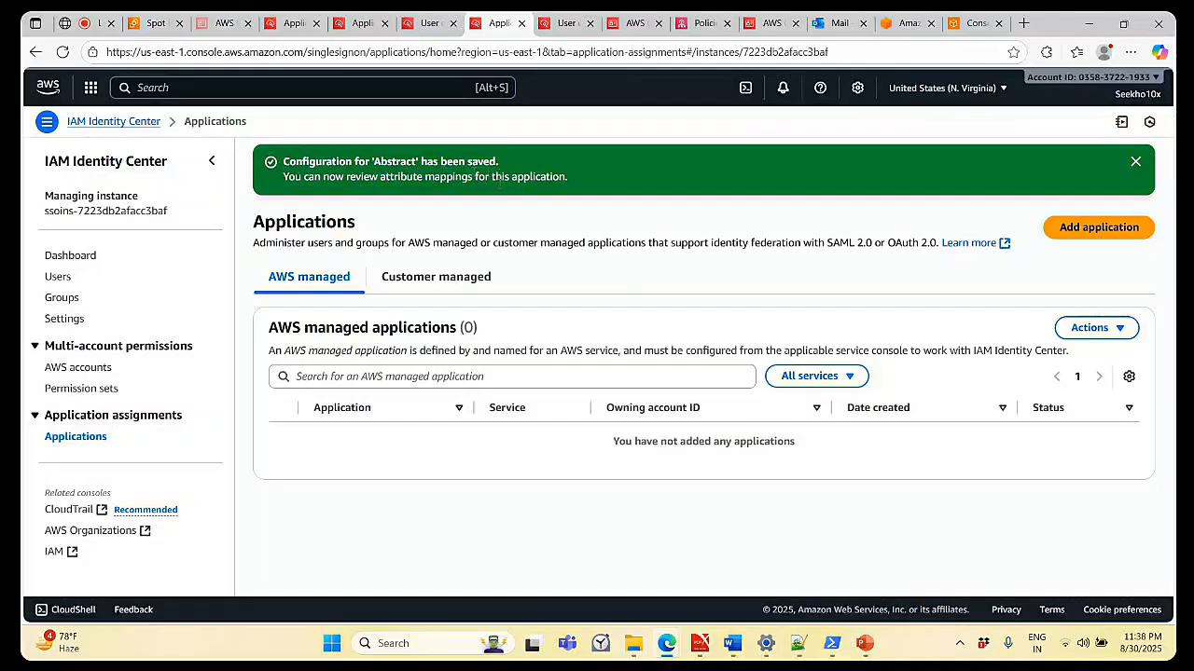
click(444, 276)
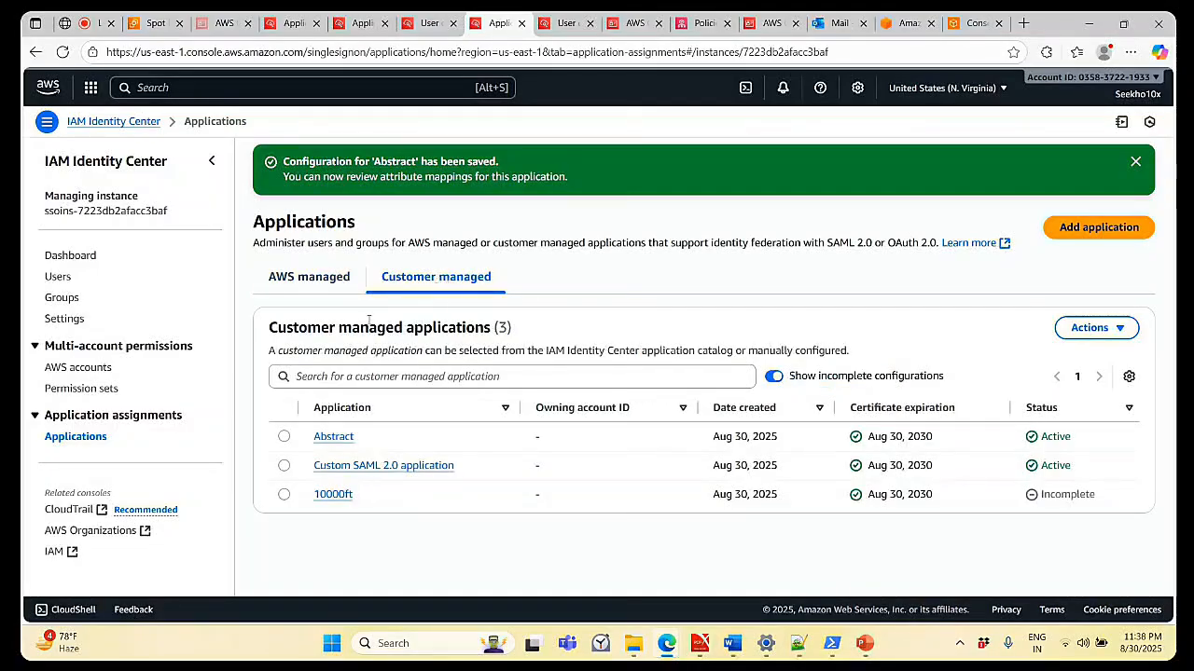
click(323, 439)
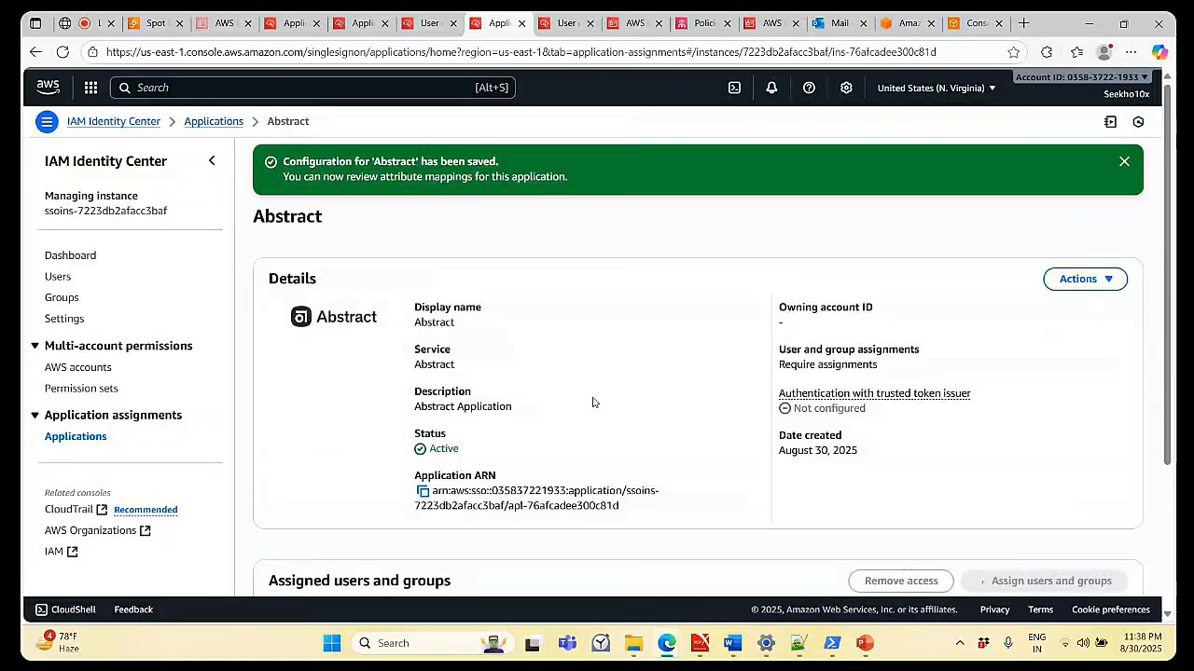
scroll(591, 402, down, 3)
click(1049, 377)
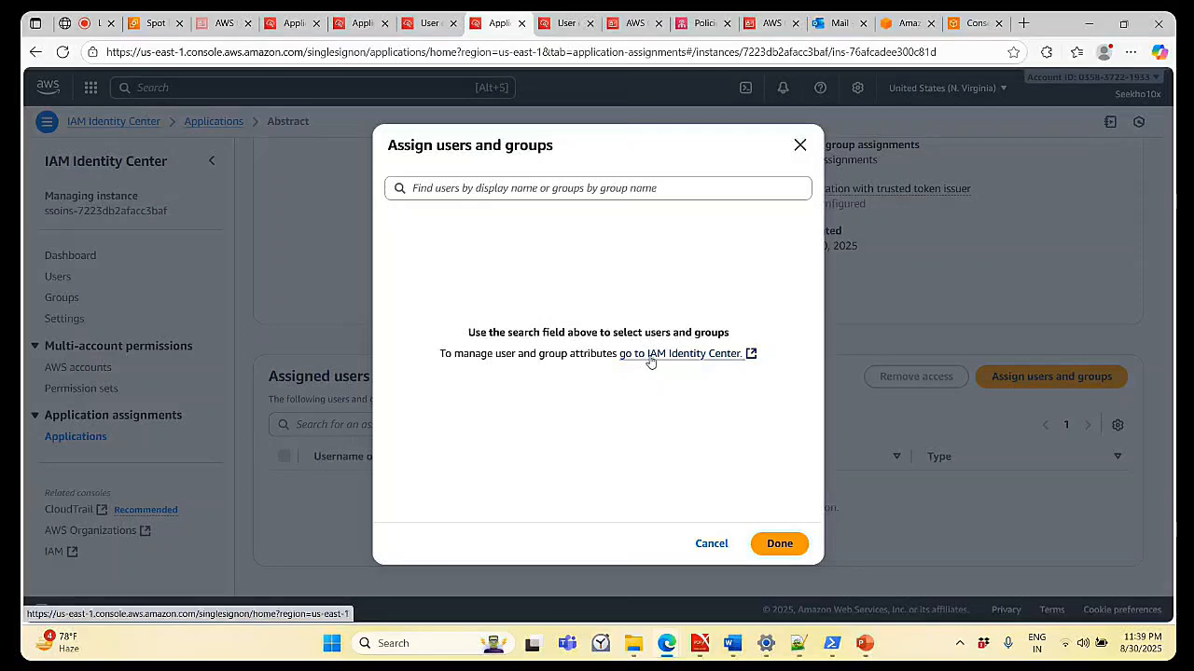
click(799, 146)
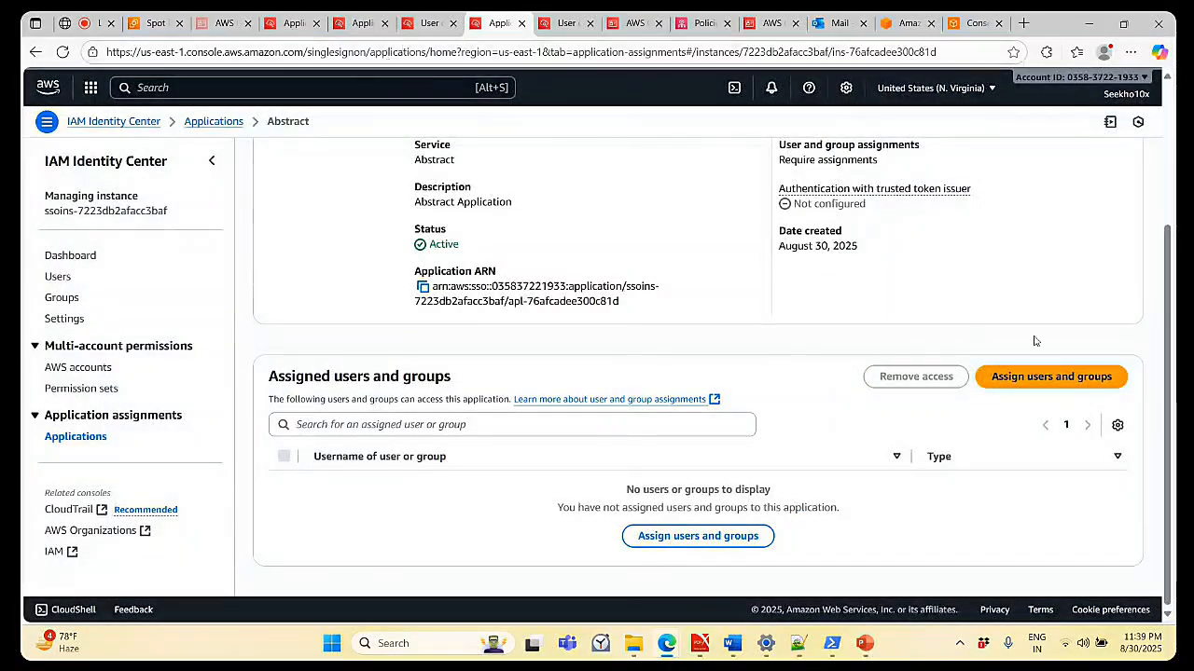
click(1064, 376)
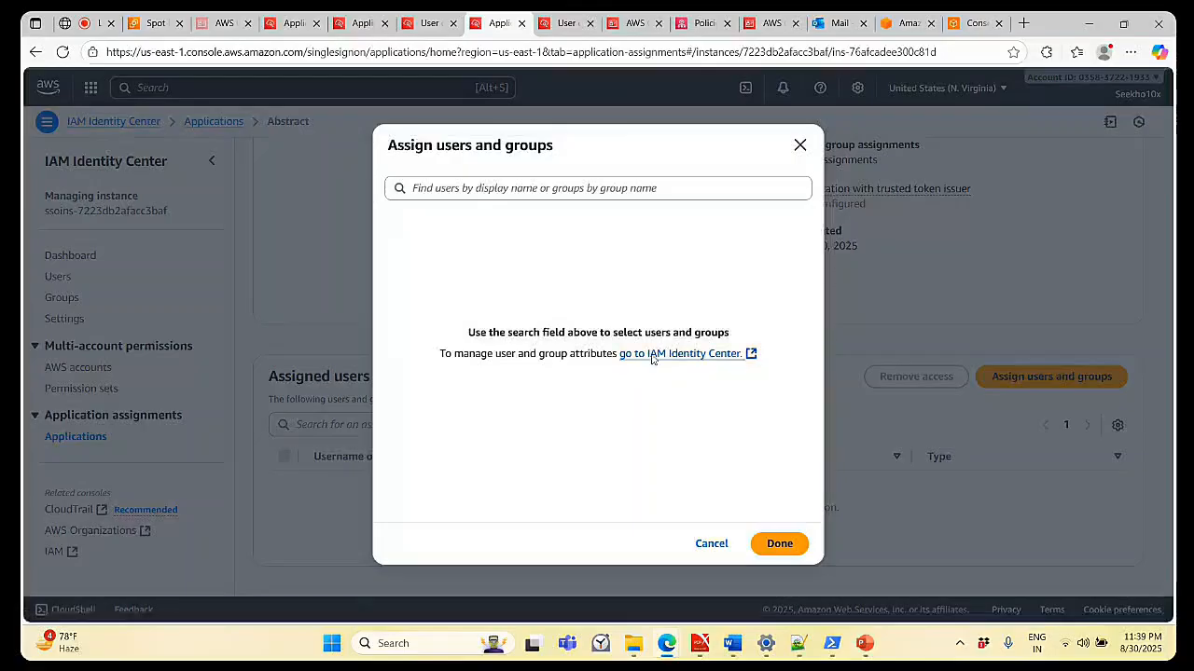
Open the IAM Identity Center dashboard from the assignment dialog, review its setup options, and check the application setup page
click(652, 356)
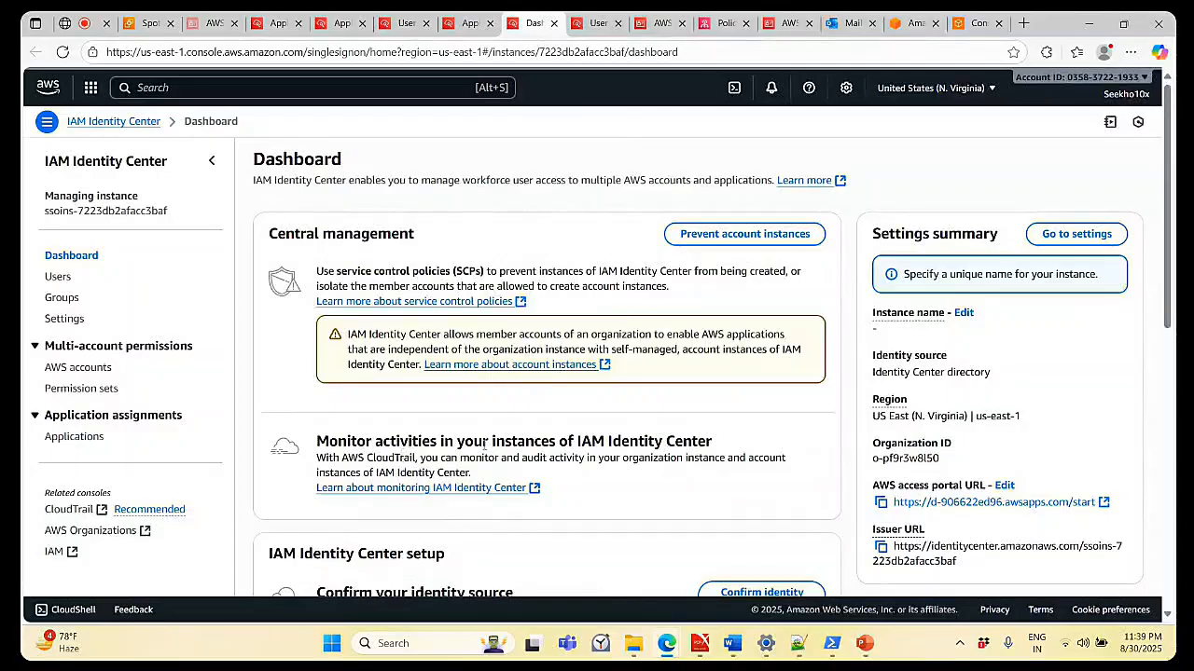
scroll(560, 401, down, 3)
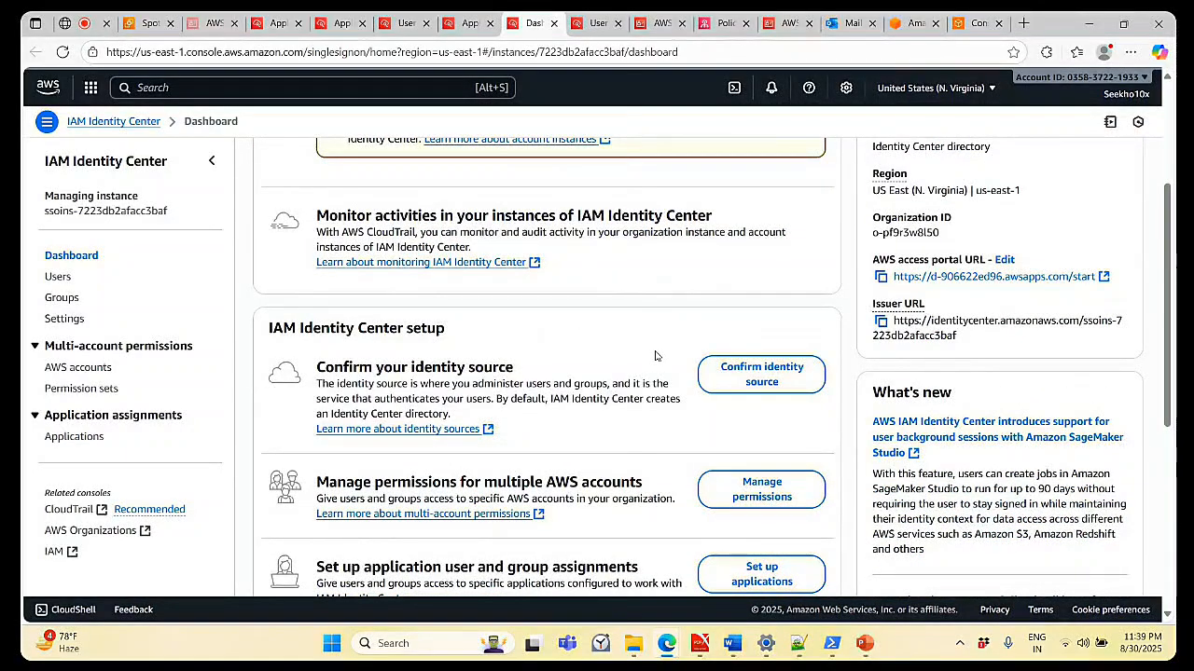
scroll(656, 356, down, 1)
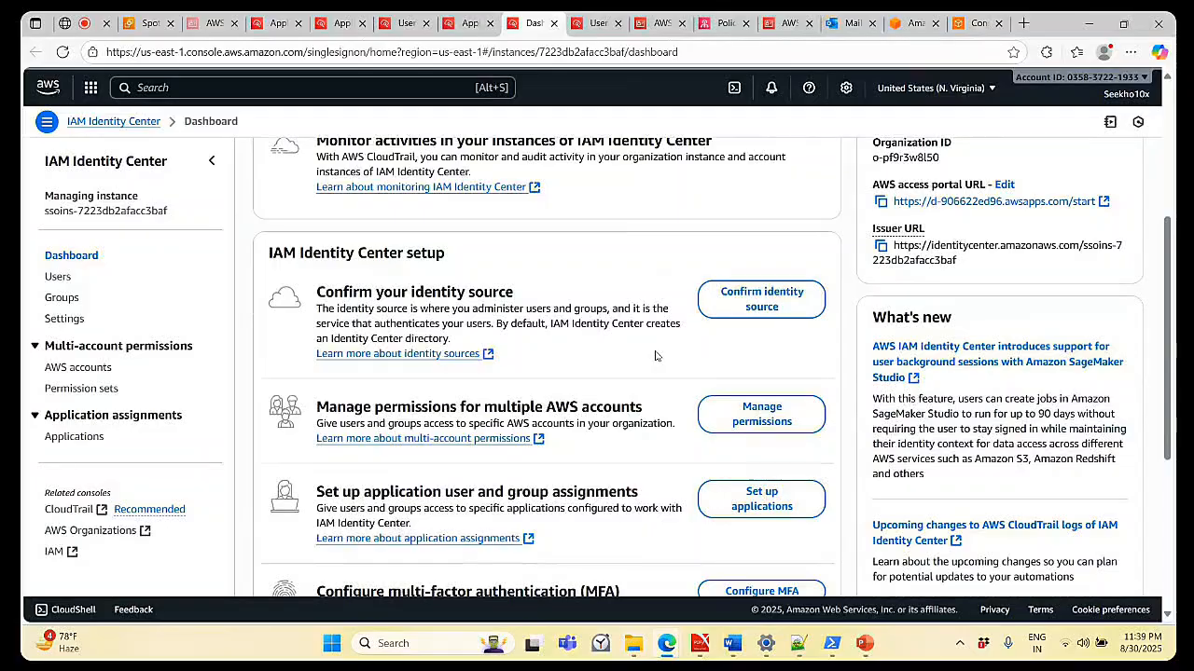
scroll(655, 354, down, 2)
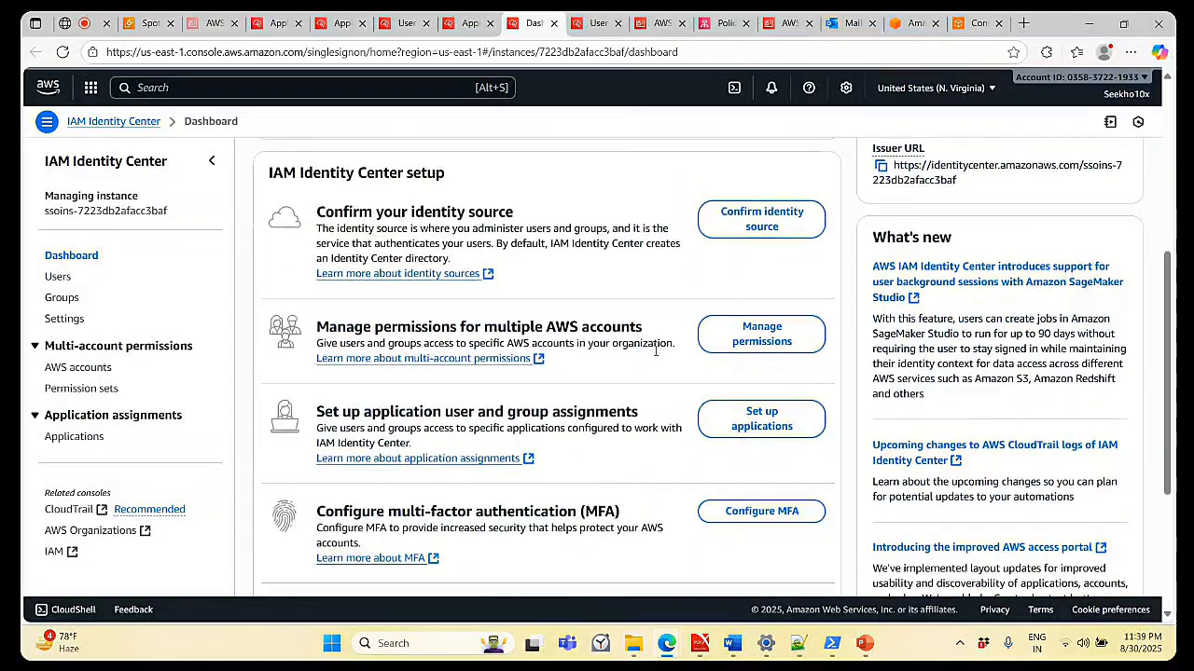
scroll(656, 350, down, 3)
scroll(656, 351, up, 2)
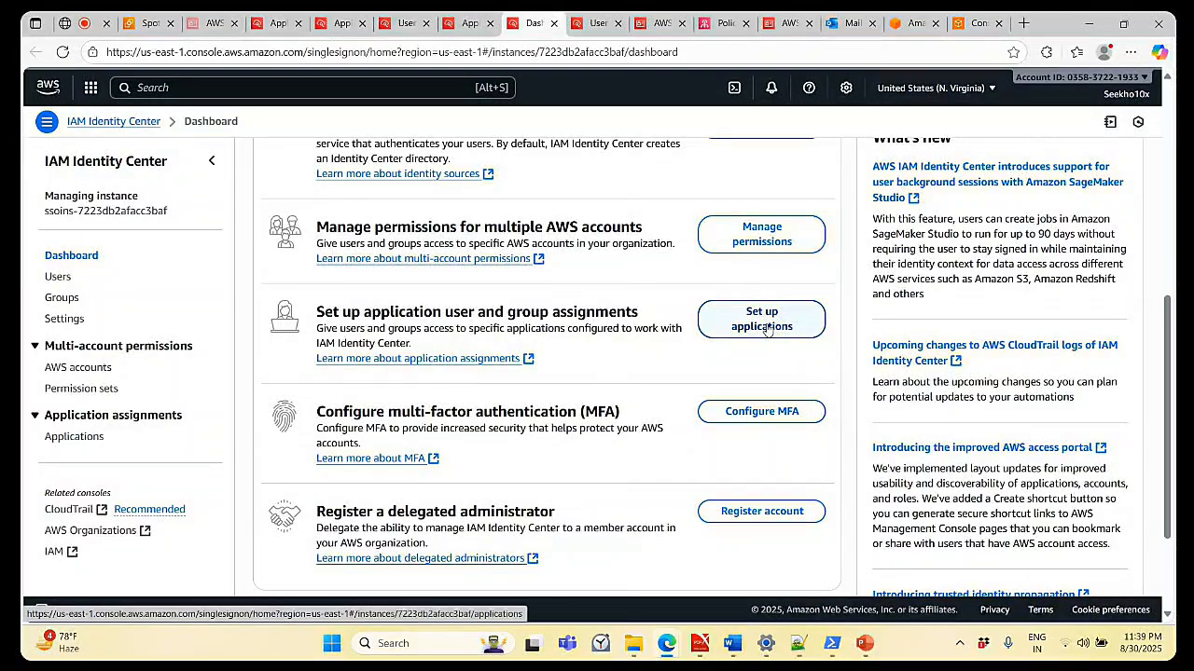
click(767, 328)
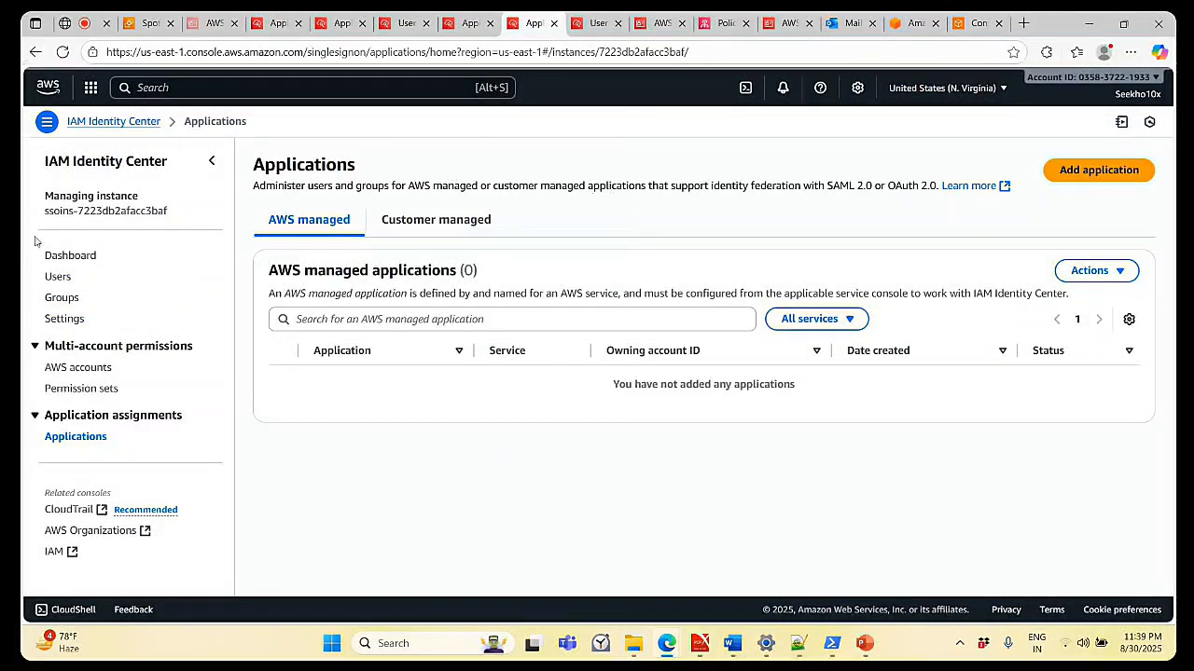
click(34, 53)
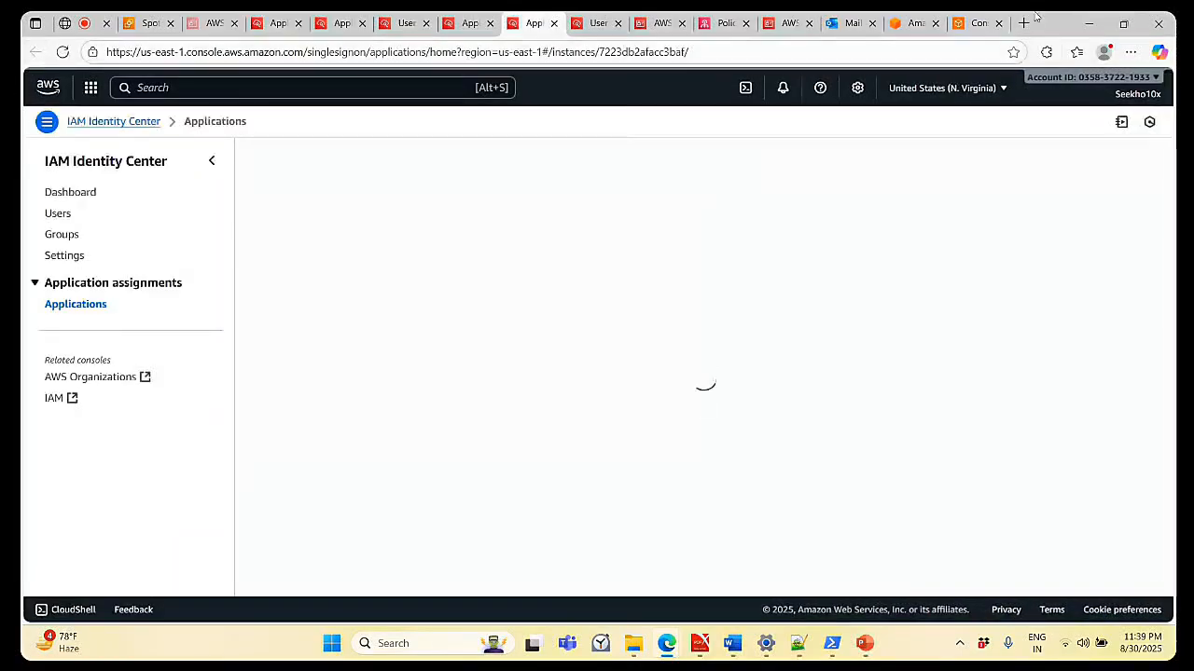
Switch to the InPrivate window with the AWS access portal and reload the portal page
mouse_move(672, 653)
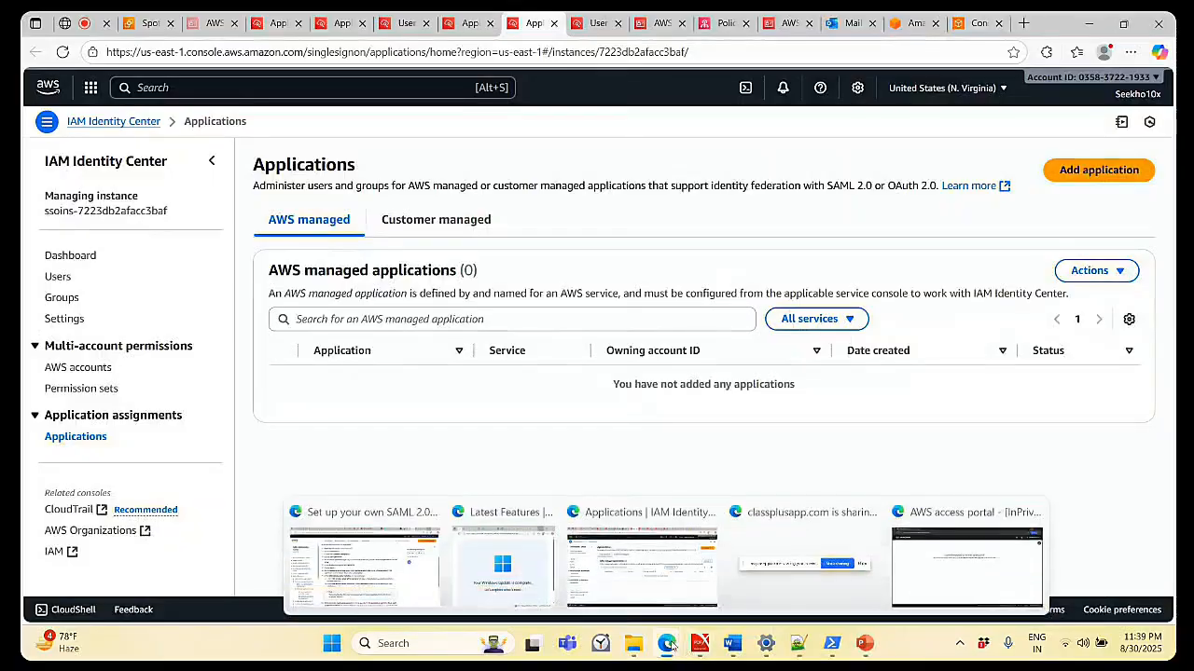
click(967, 493)
click(434, 54)
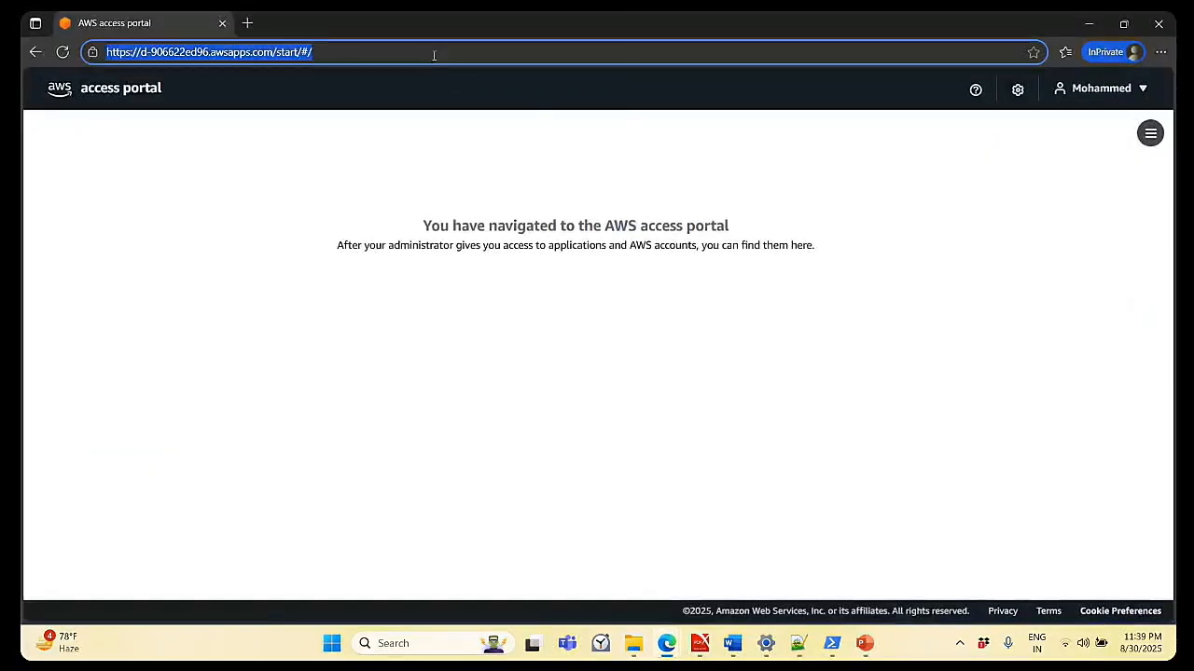
key(Return)
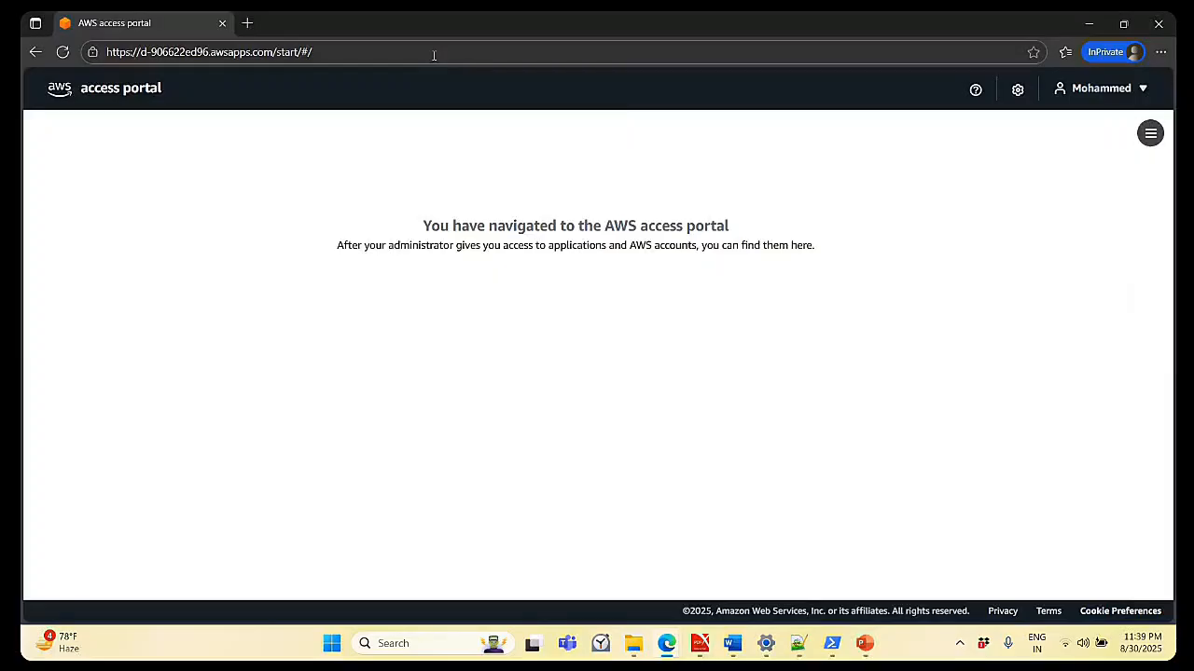
click(317, 51)
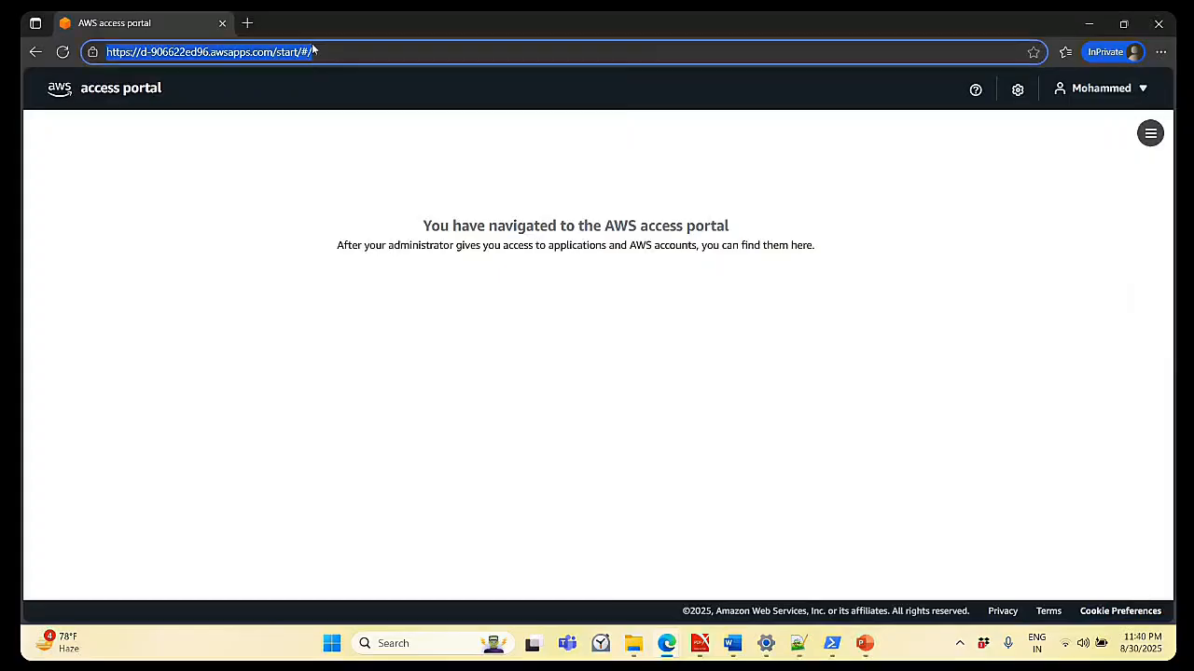
click(67, 52)
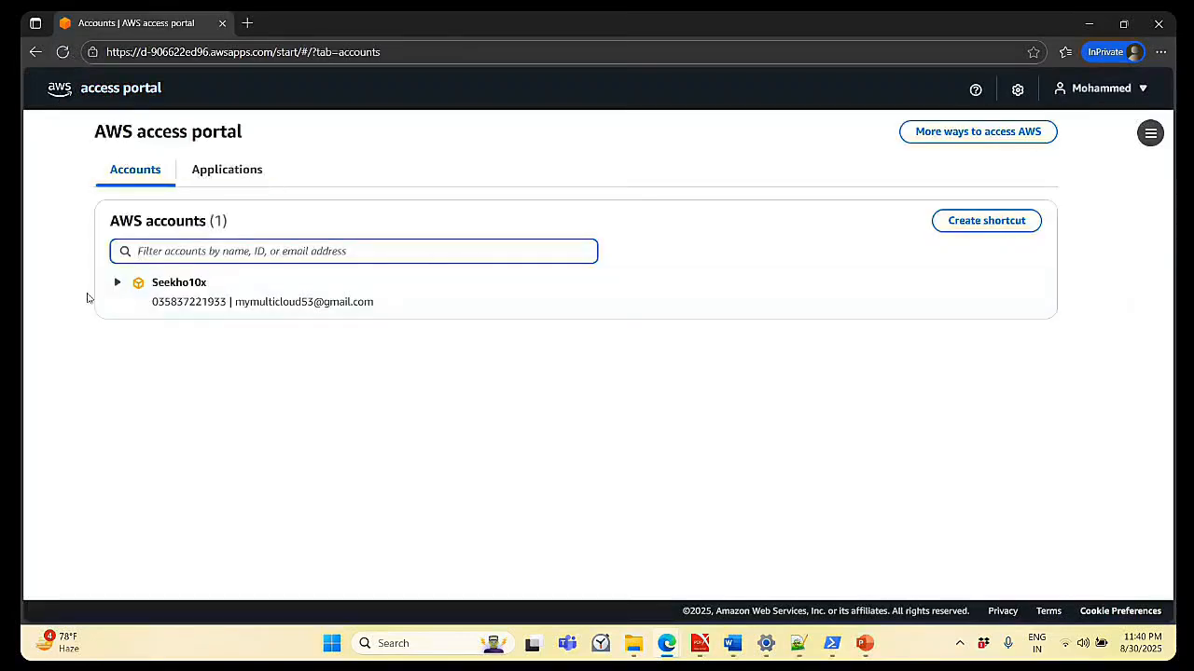
Expand the Seekho10x account to check its permission set, and display the applications available in the access portal
click(117, 281)
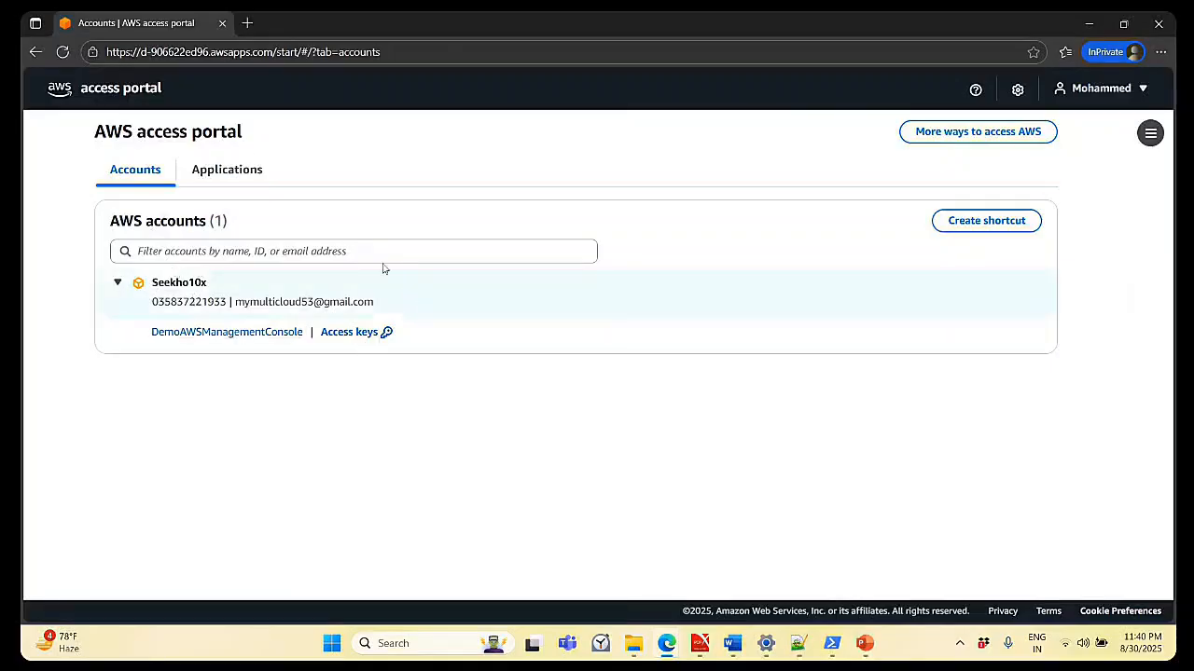
click(414, 56)
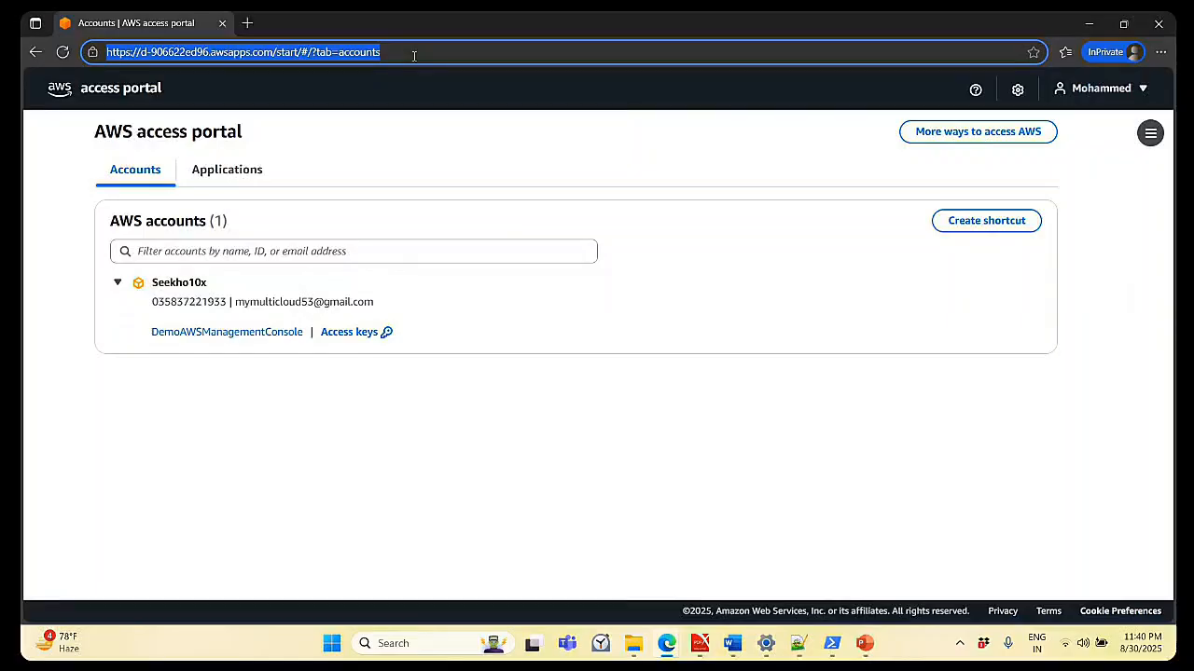
click(227, 173)
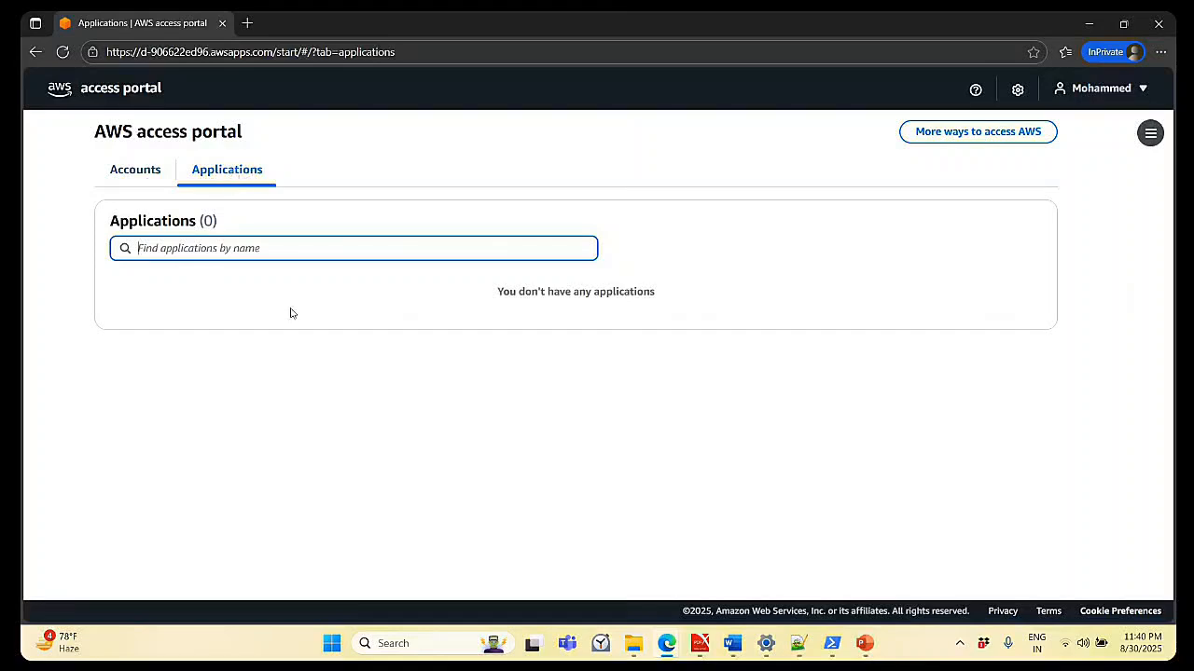
Display the Seekho10x account's DemoAWSManagementConsole access keys, review the Windows credential options, and close the credentials dialog
click(156, 176)
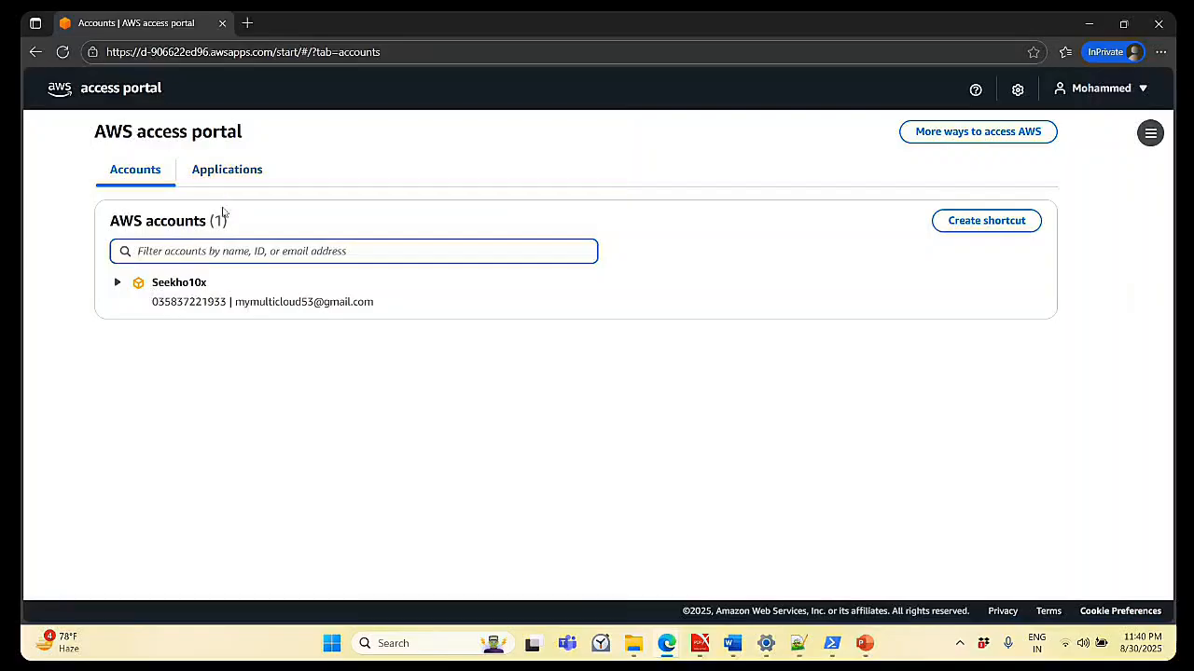
click(117, 283)
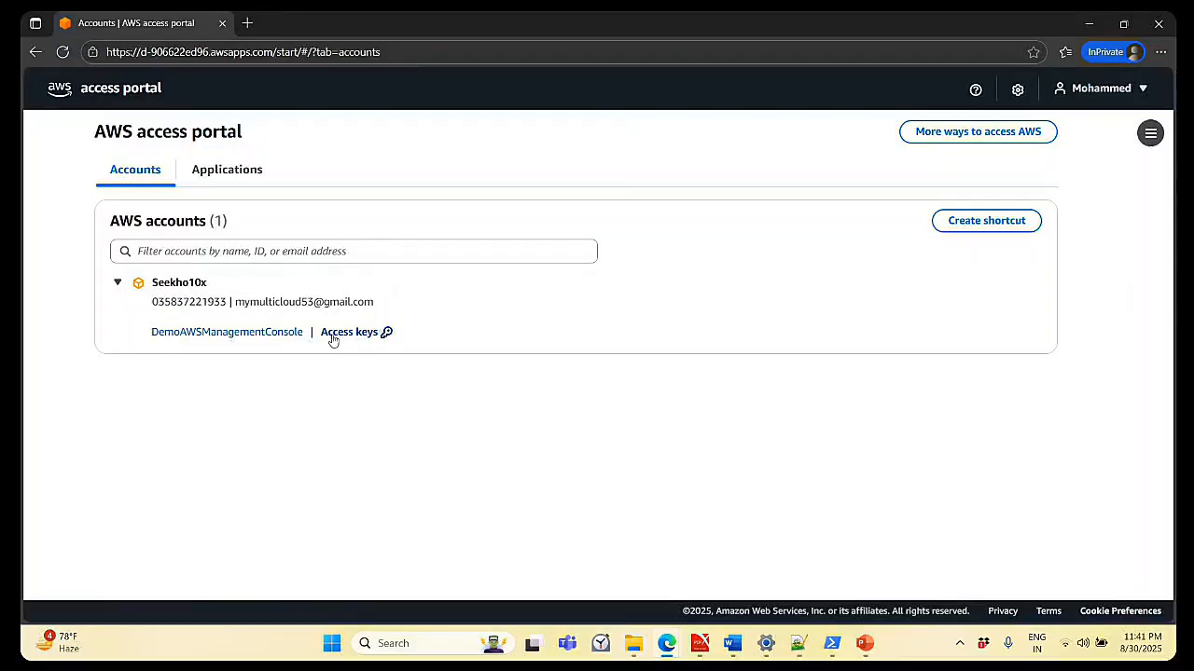
click(364, 332)
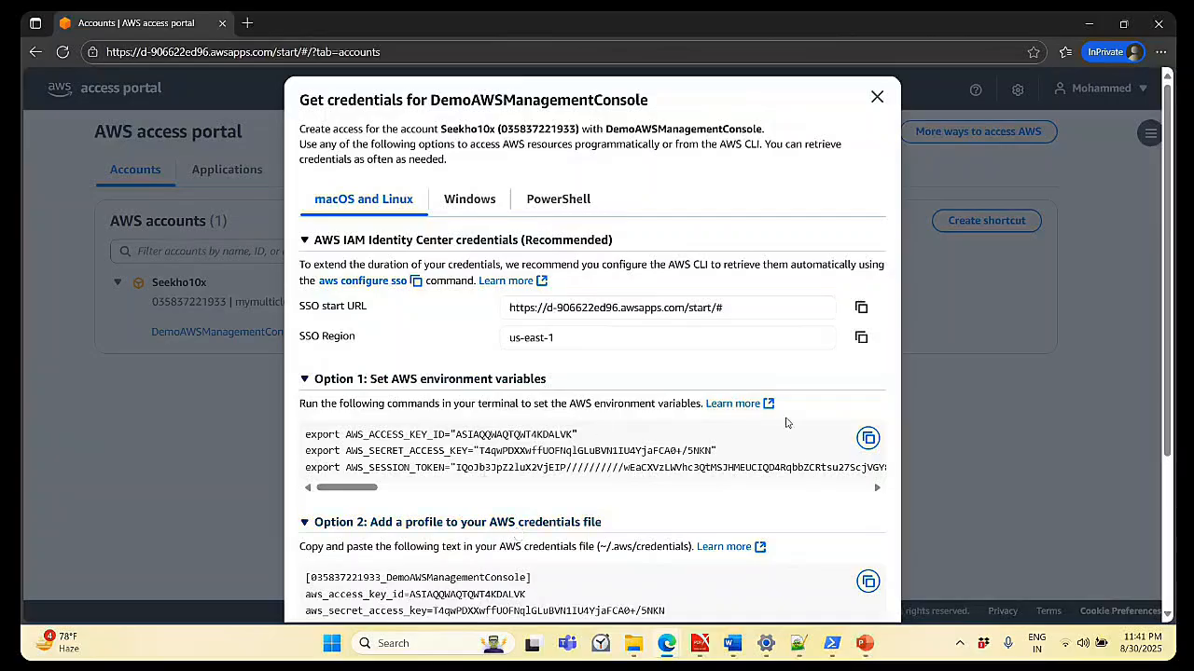
click(458, 203)
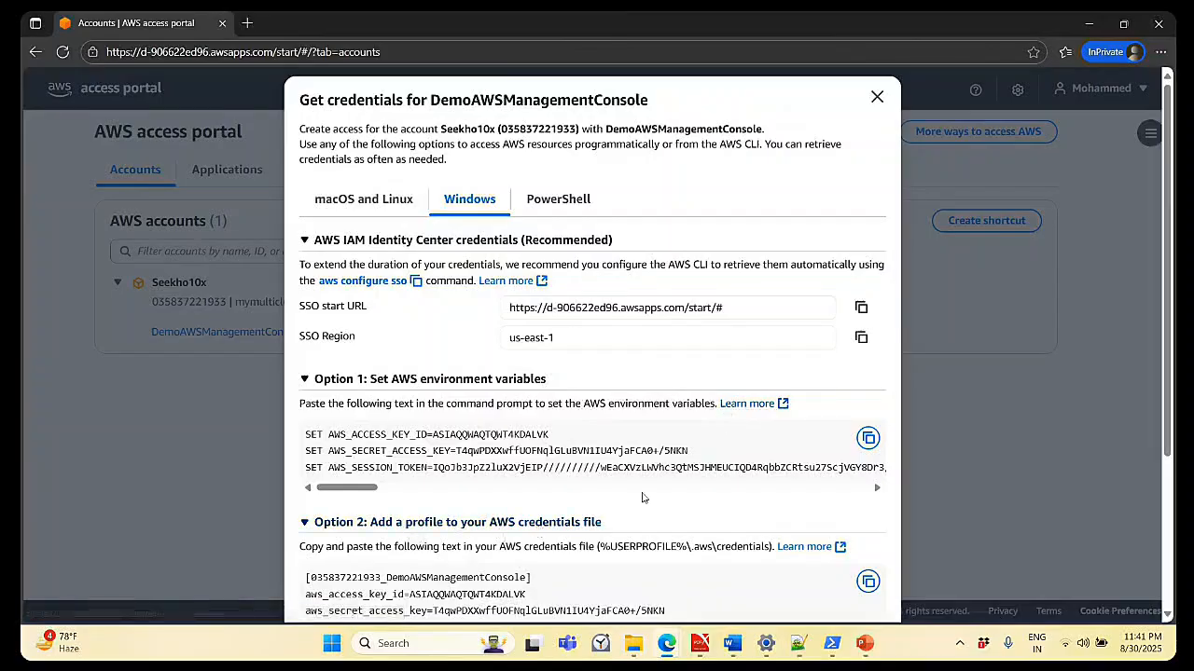
scroll(641, 498, down, 2)
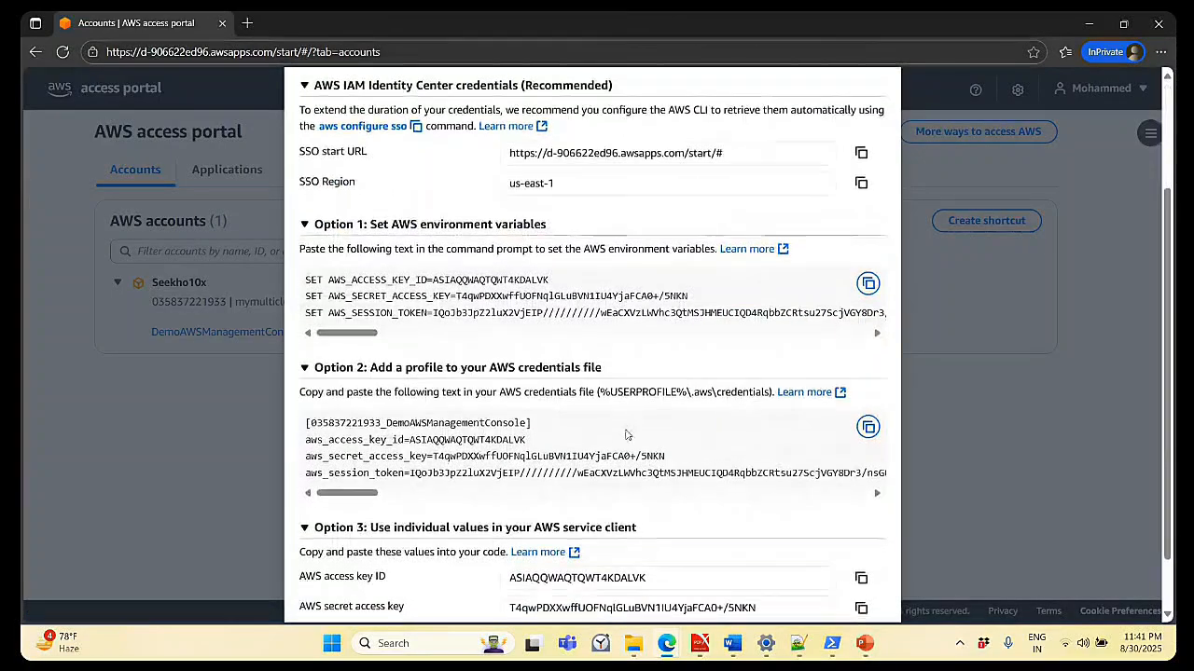
scroll(630, 425, down, 1)
scroll(493, 561, down, 1)
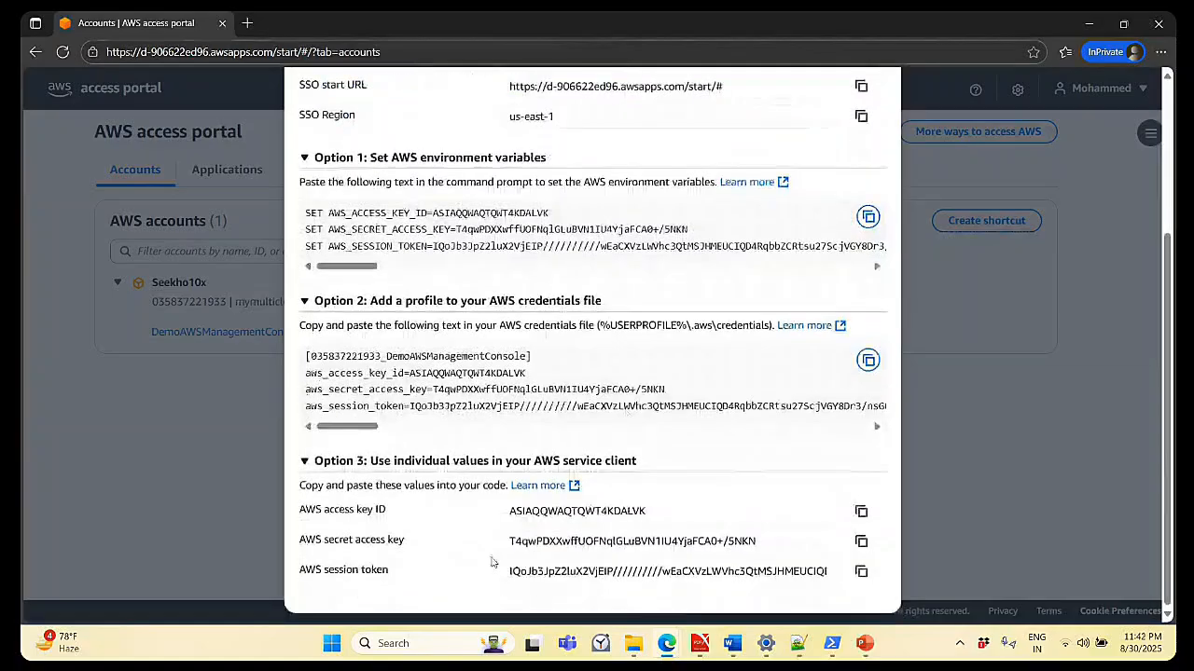
click(954, 403)
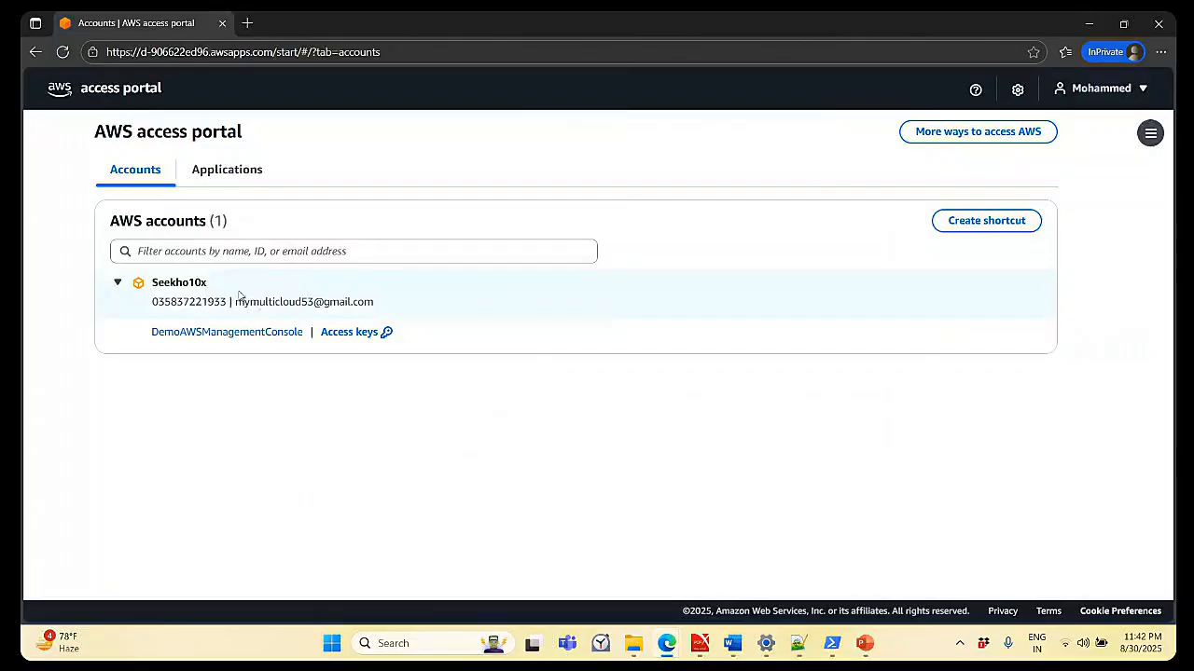
Reopen the access keys for DemoAWSManagementConsole, view the PowerShell credential options, and close the dialog
click(176, 286)
click(176, 286)
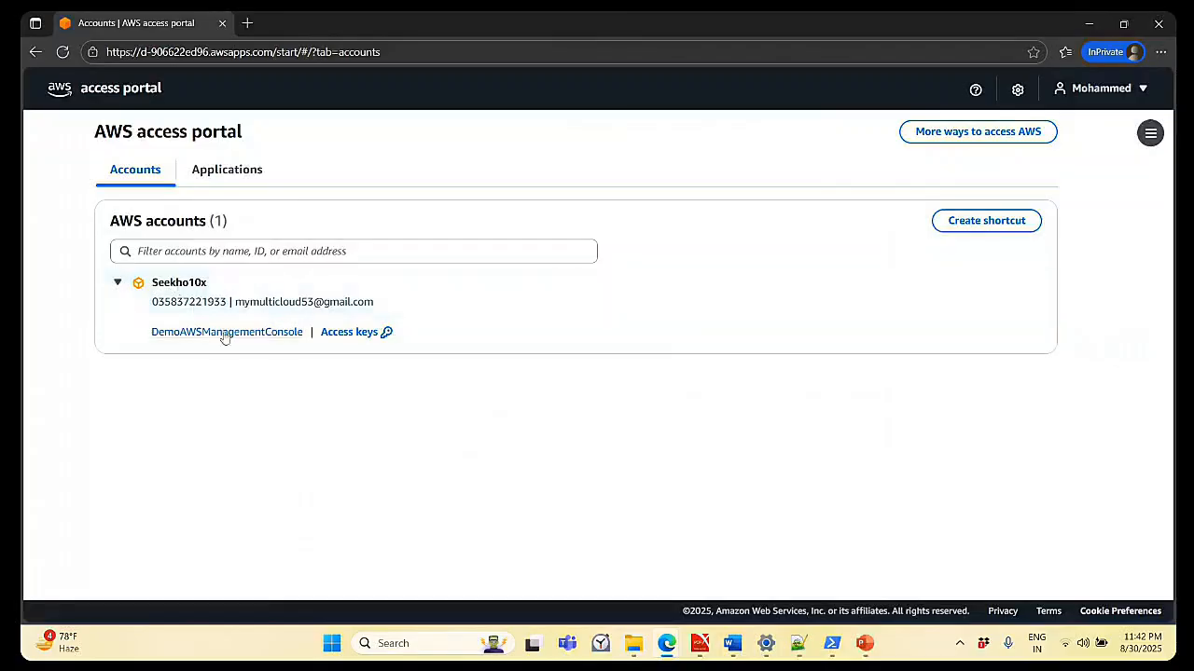
click(384, 337)
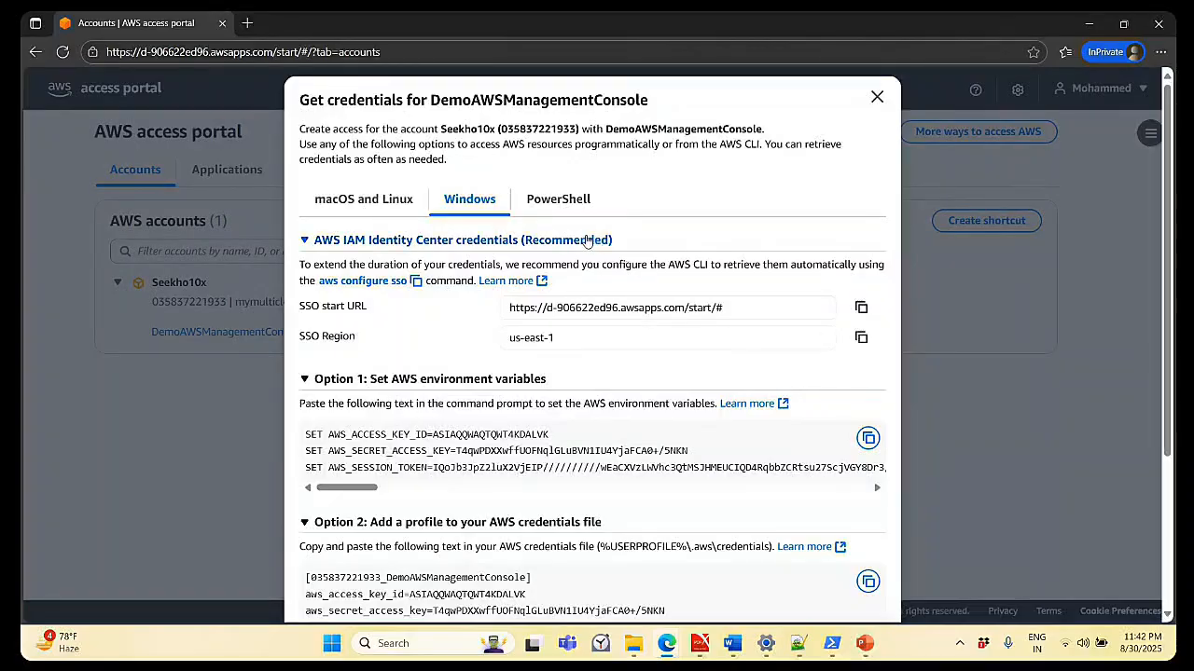
click(553, 201)
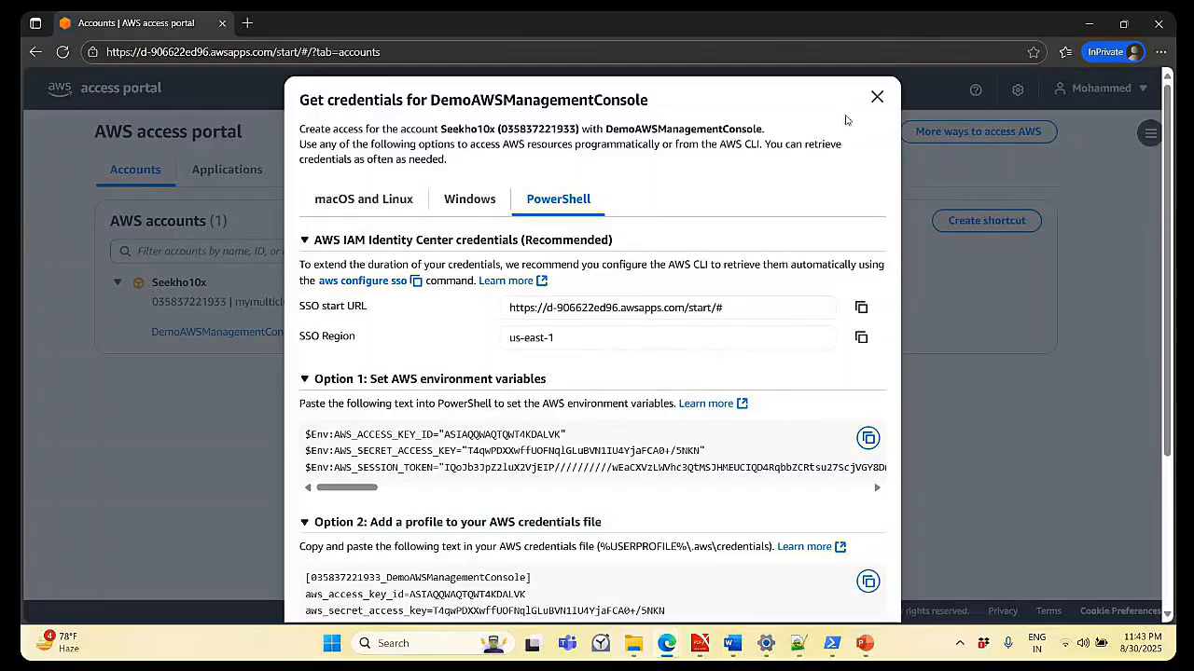
click(877, 97)
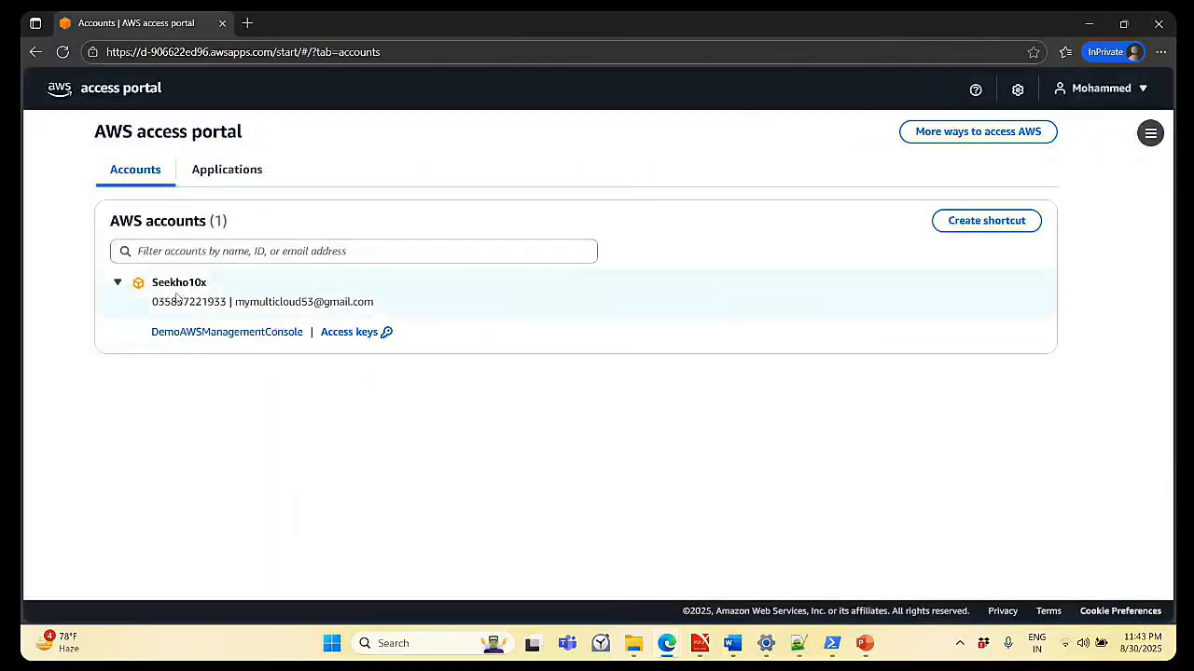
Return to the main AWS console window and look through the open user, service control policies, Organizations policies and resource control policies pages
click(1088, 23)
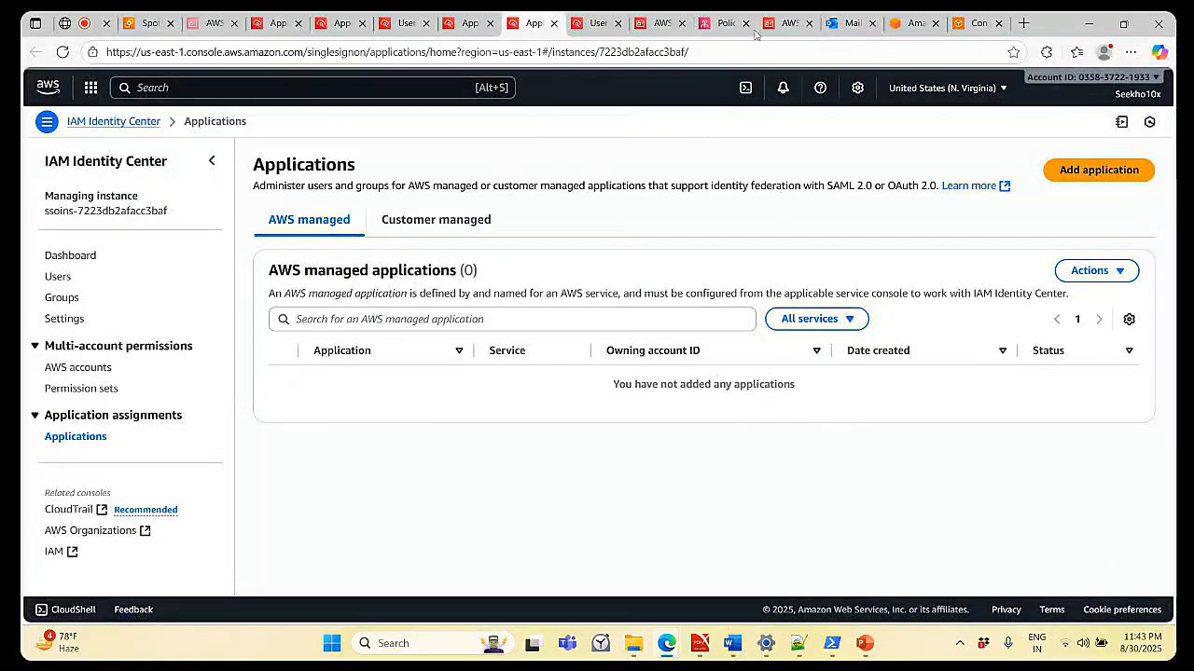
click(600, 21)
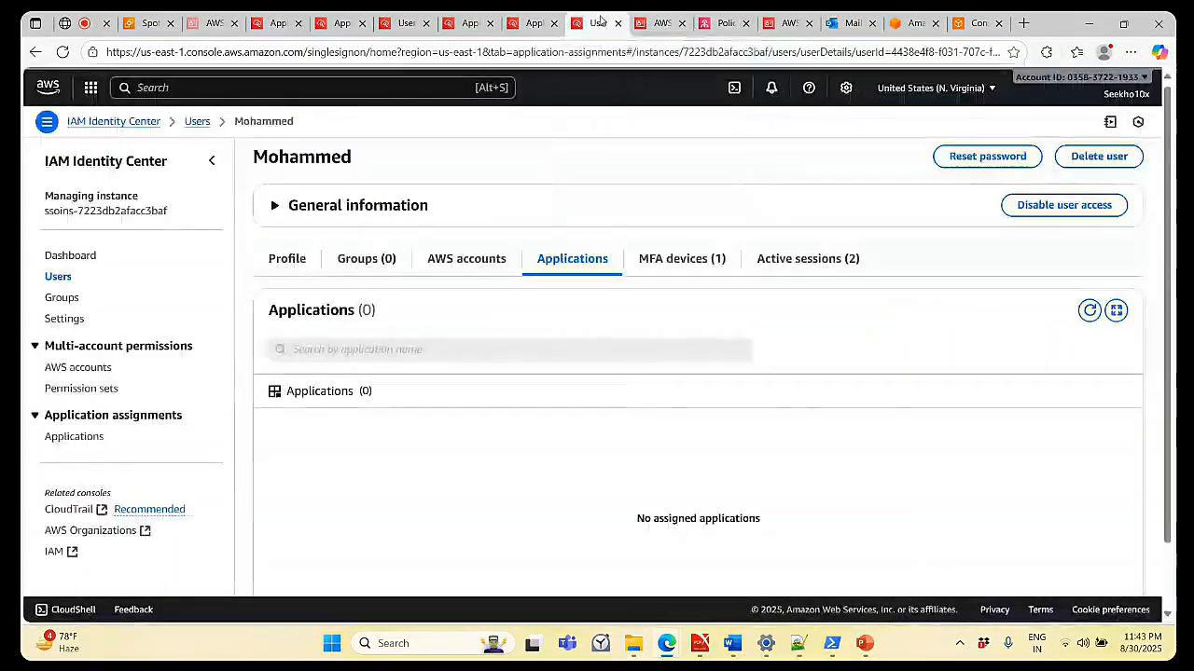
click(657, 23)
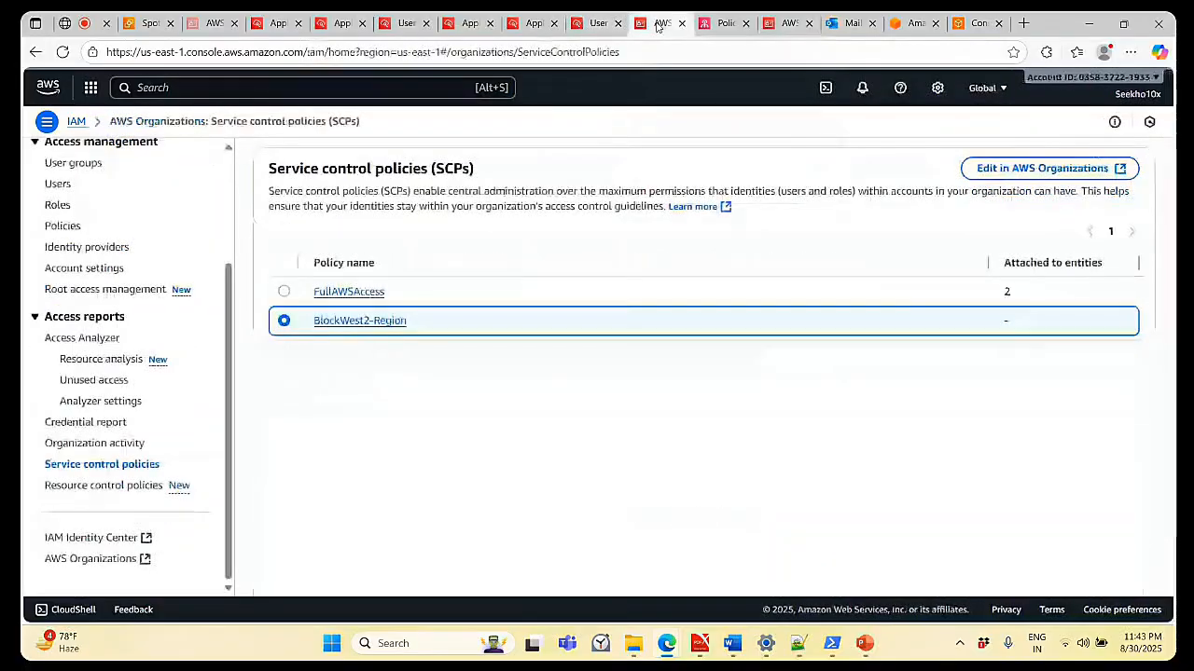
click(724, 24)
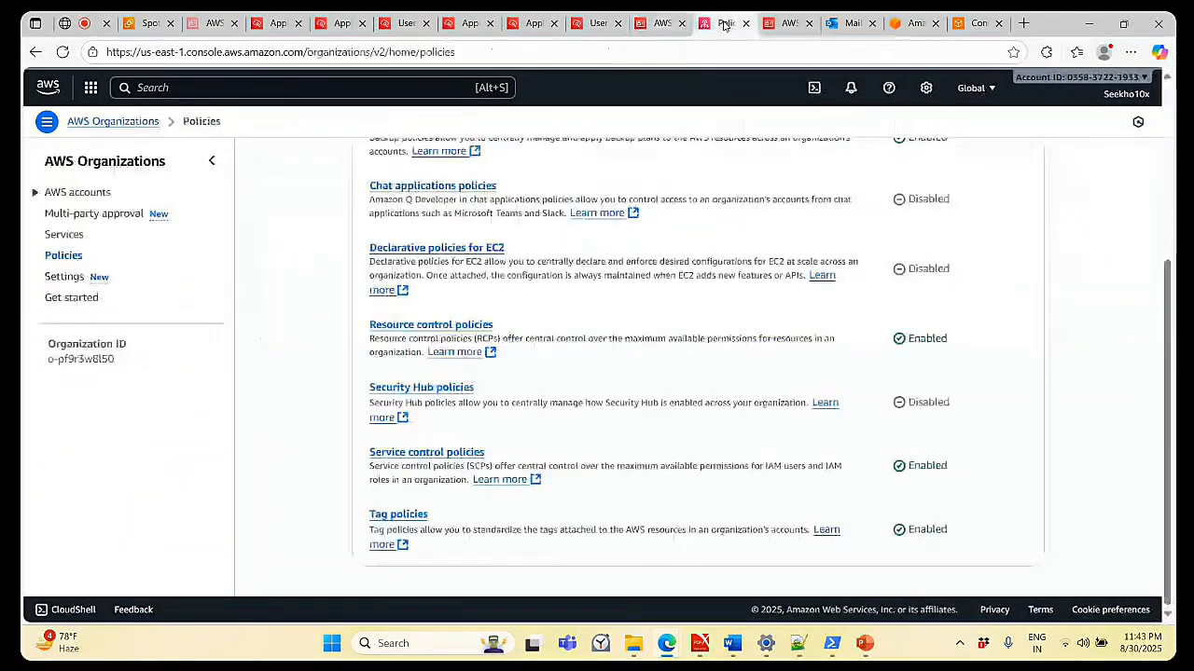
click(773, 22)
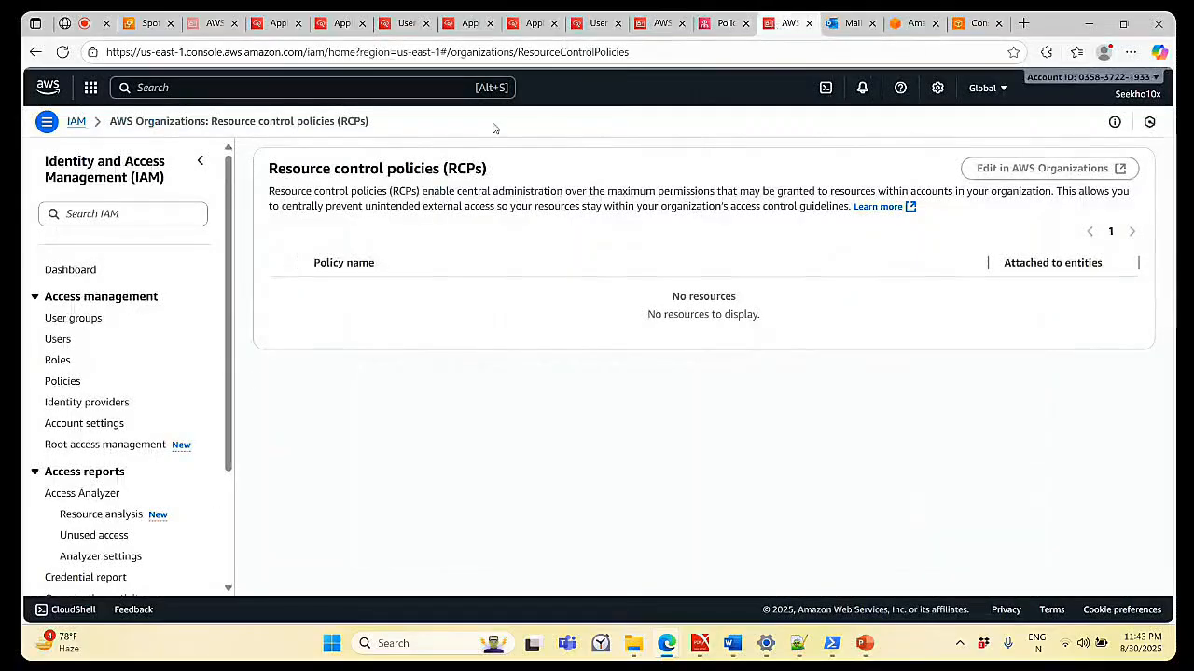
From the EC2 Spot Requests page, search the console for kms and open Key Management Service
click(149, 24)
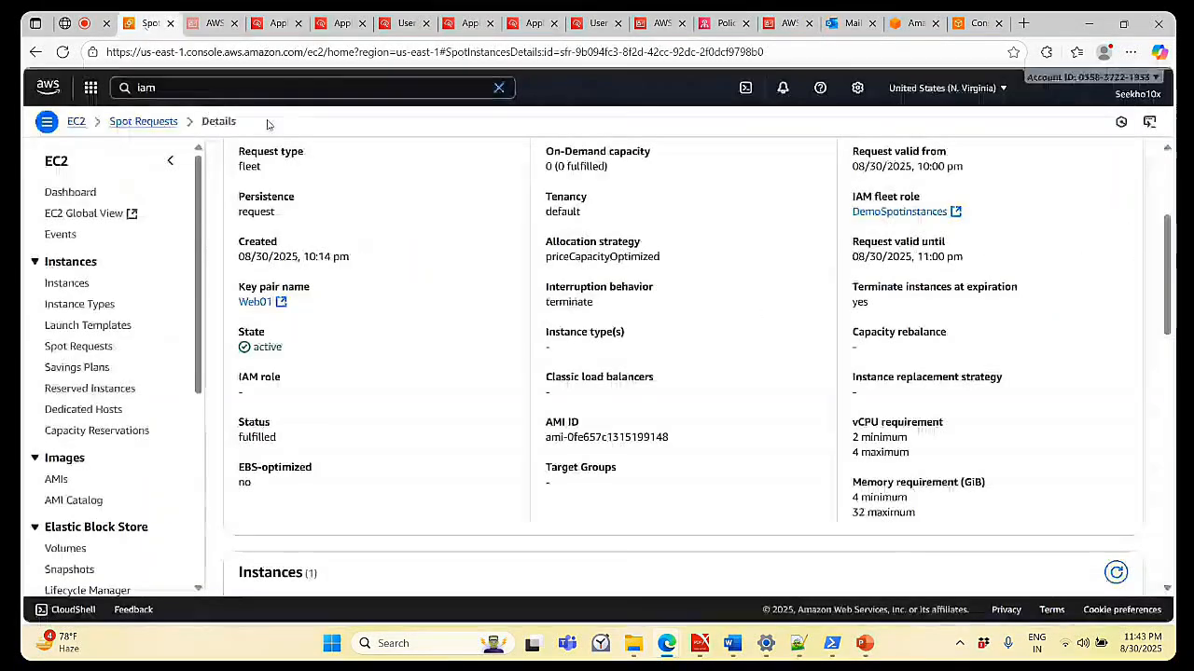
click(269, 88)
key(BackSpace)
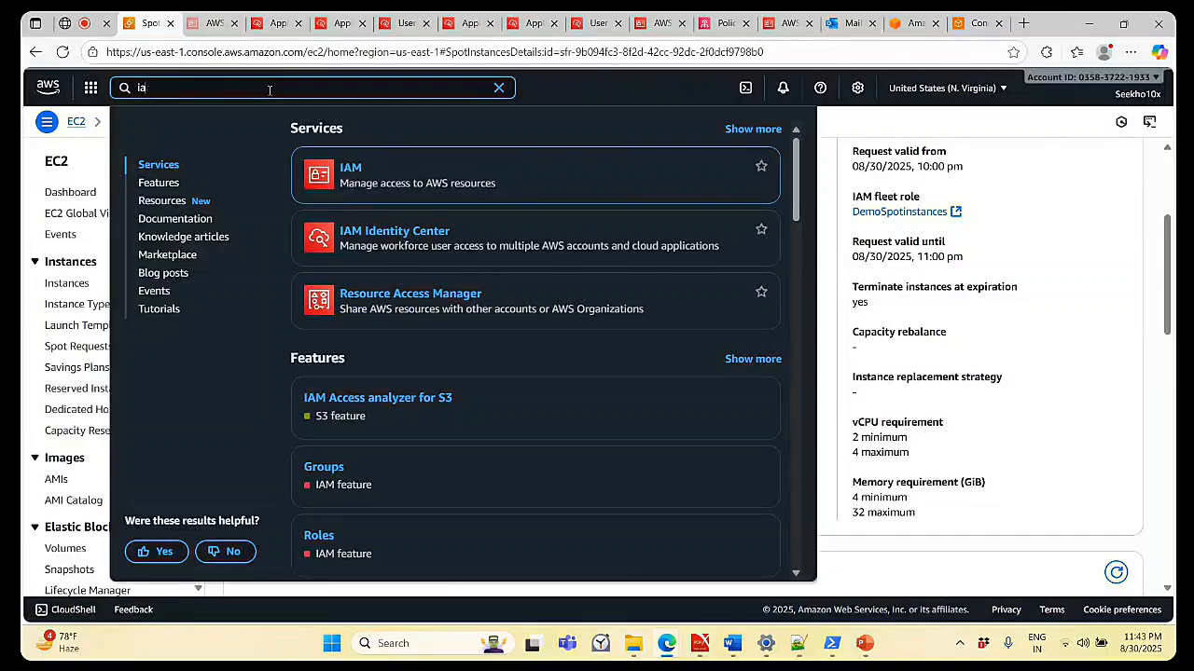
key(BackSpace)
key(BackSpace)
text(kms)
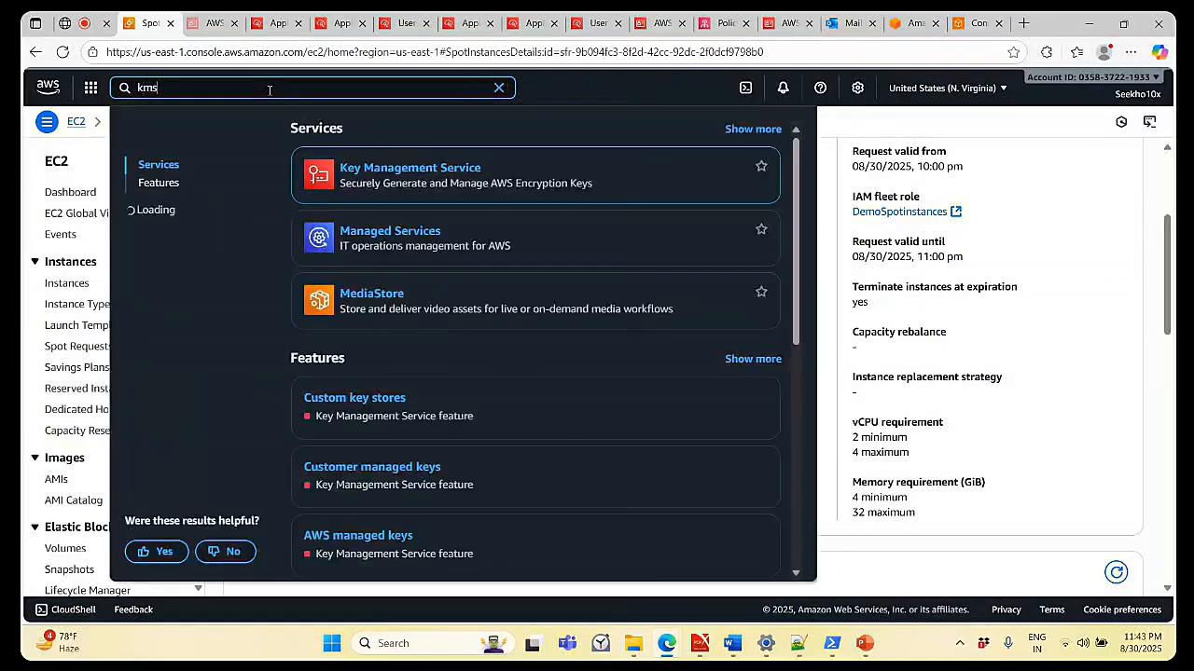
click(394, 174)
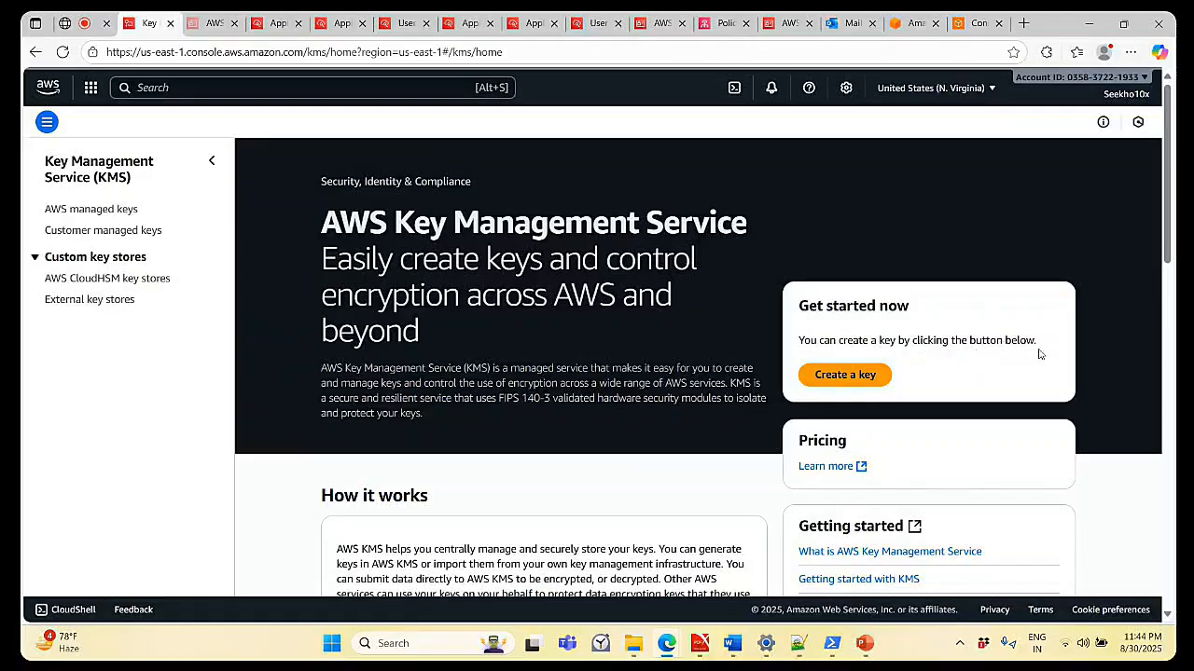
Start creating a KMS key after reviewing the service overview, and accept the Symmetric key type with Encrypt and decrypt usage
scroll(1039, 354, down, 3)
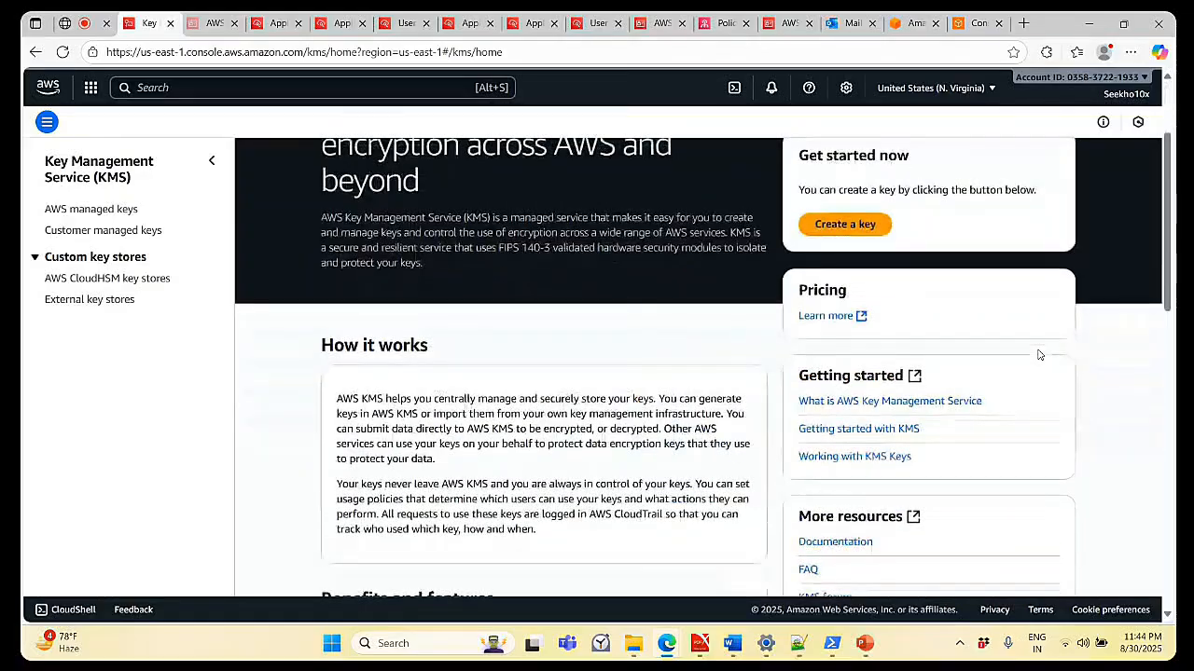
scroll(1040, 354, down, 2)
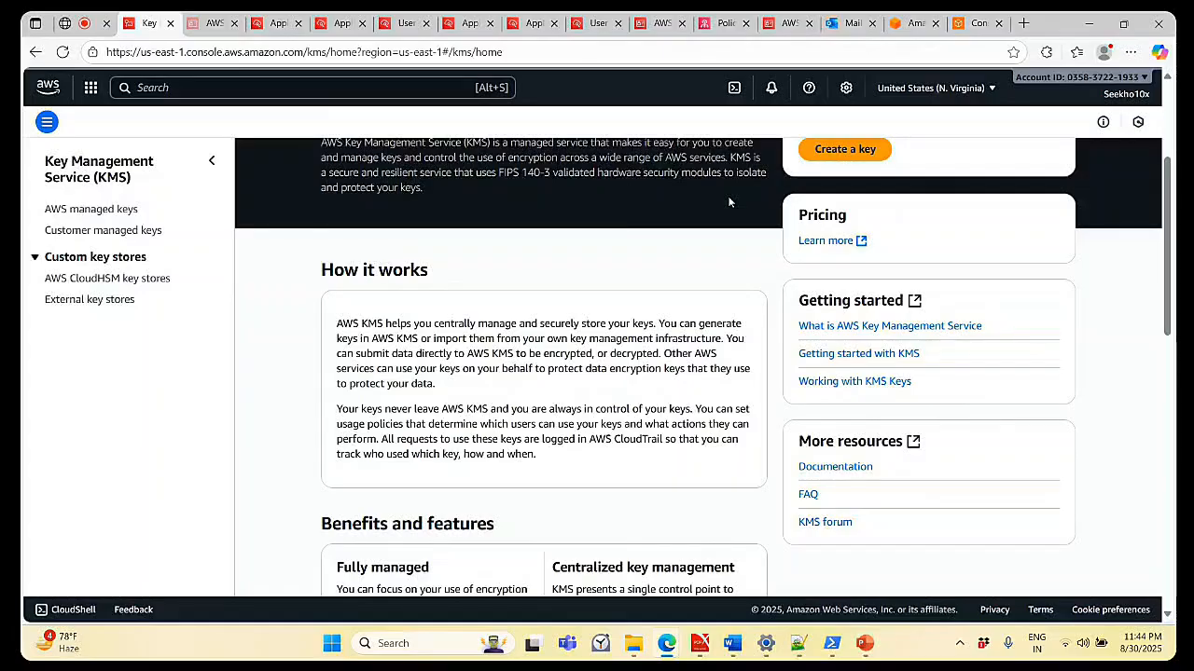
scroll(706, 265, up, 2)
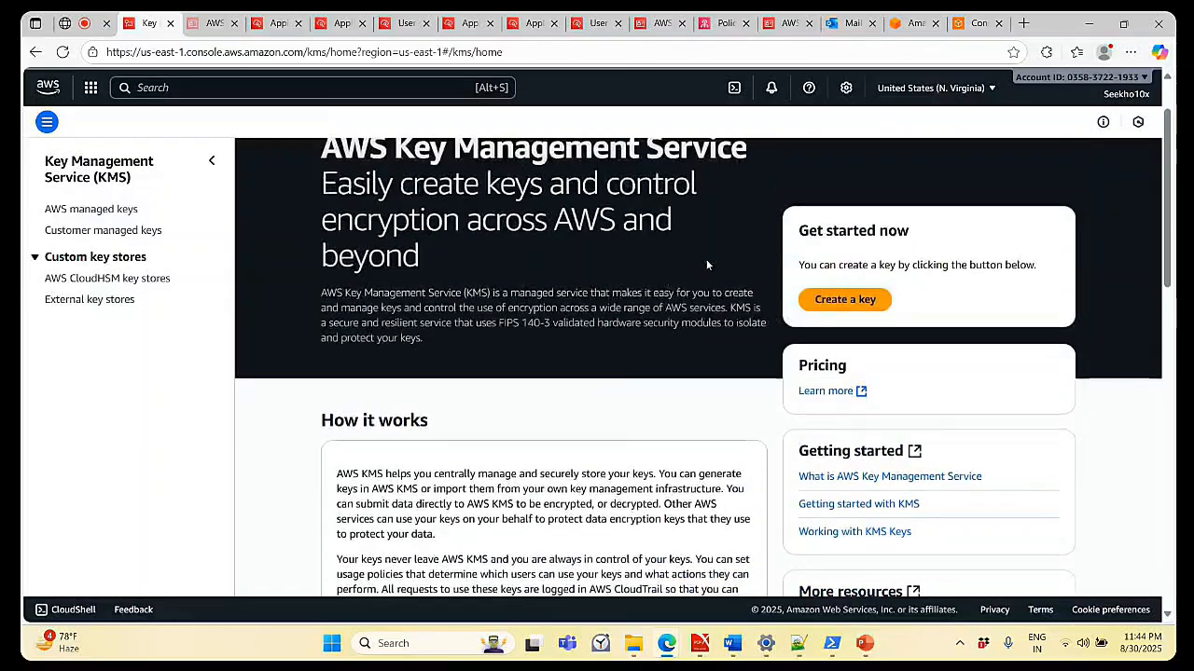
scroll(706, 265, up, 1)
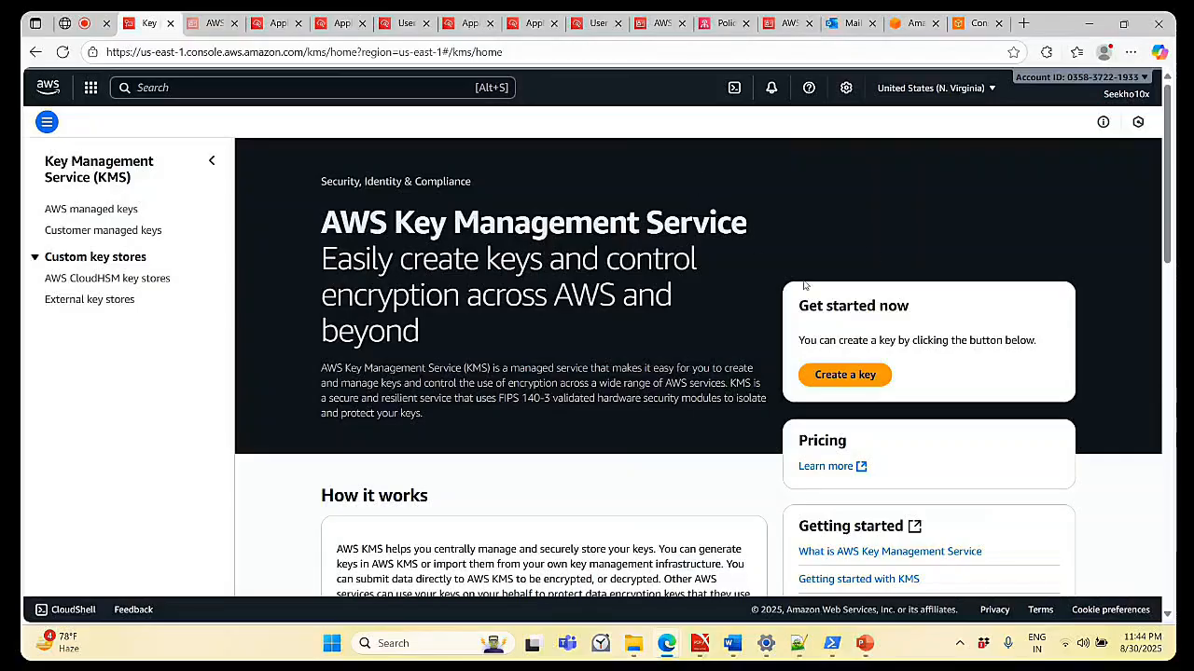
click(845, 375)
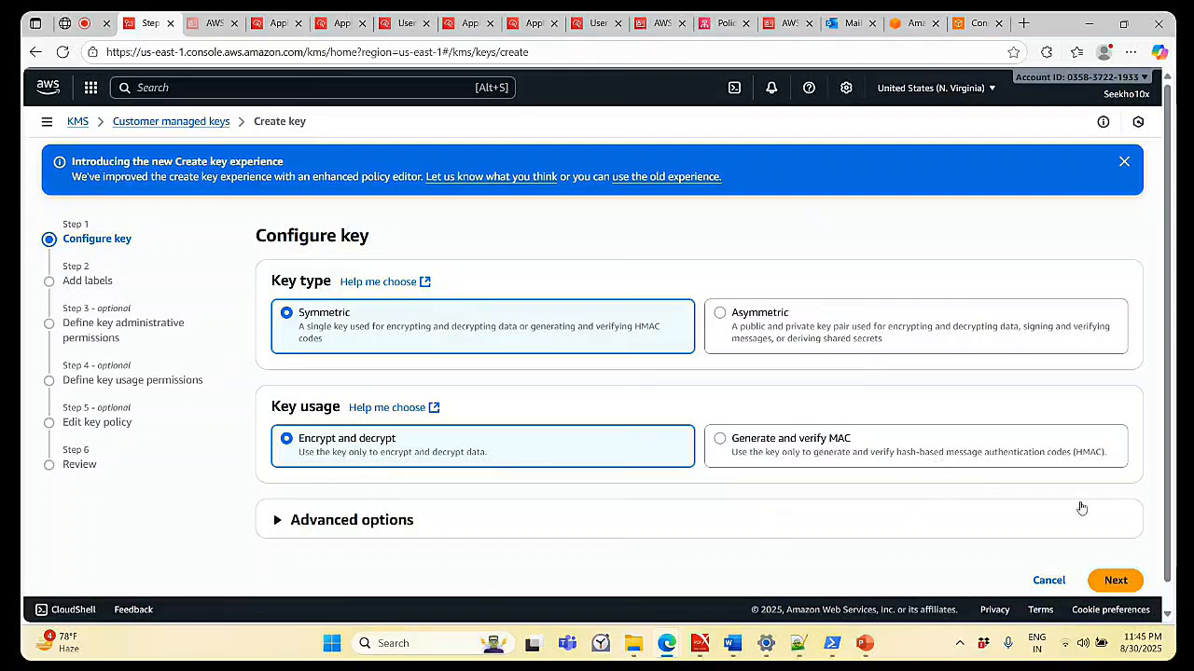
click(1115, 581)
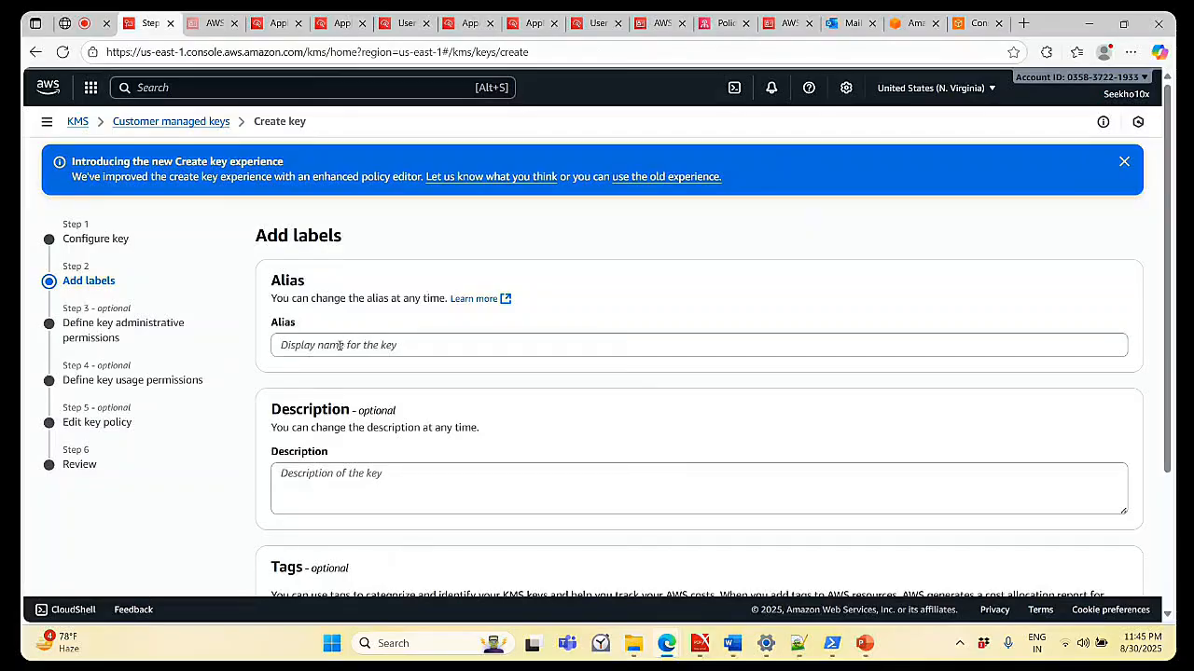
Set the key's alias to Demo and continue to the key administrative permissions without a description or tags
click(340, 345)
text(Demo)
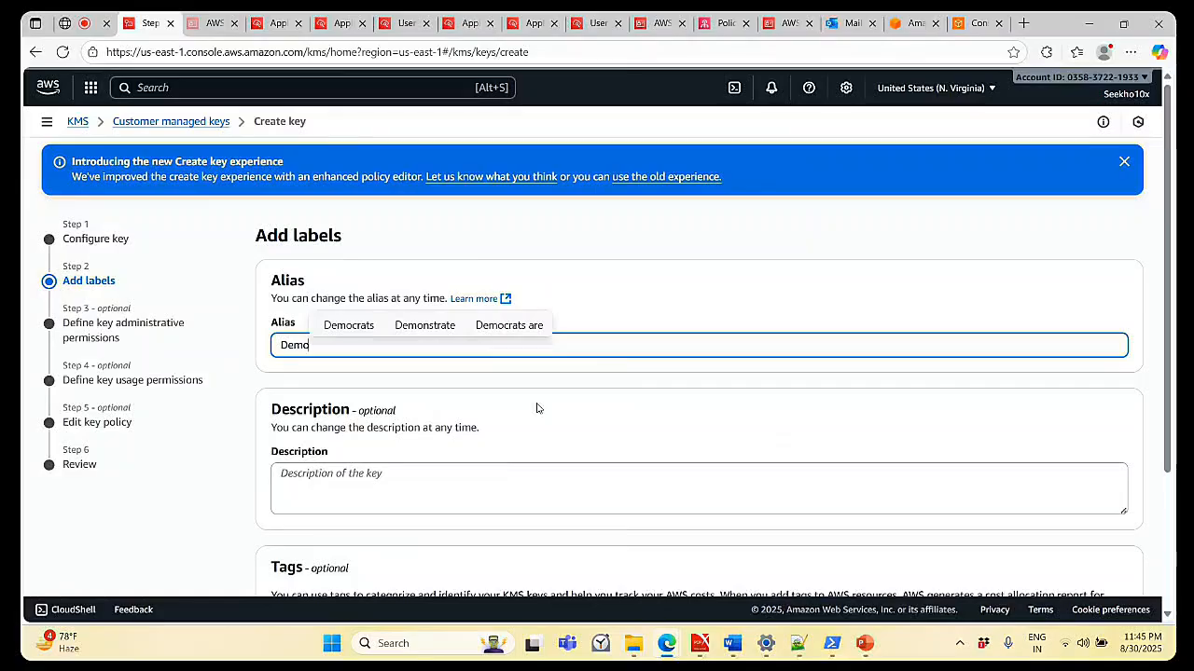
scroll(536, 408, down, 3)
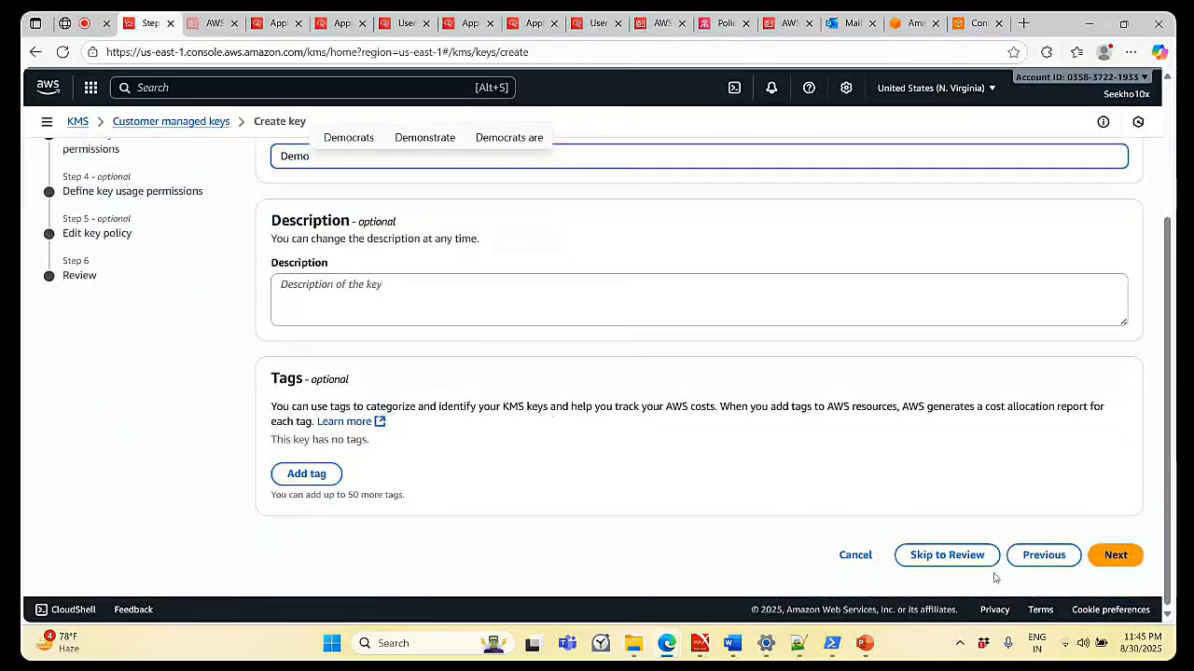
click(1127, 559)
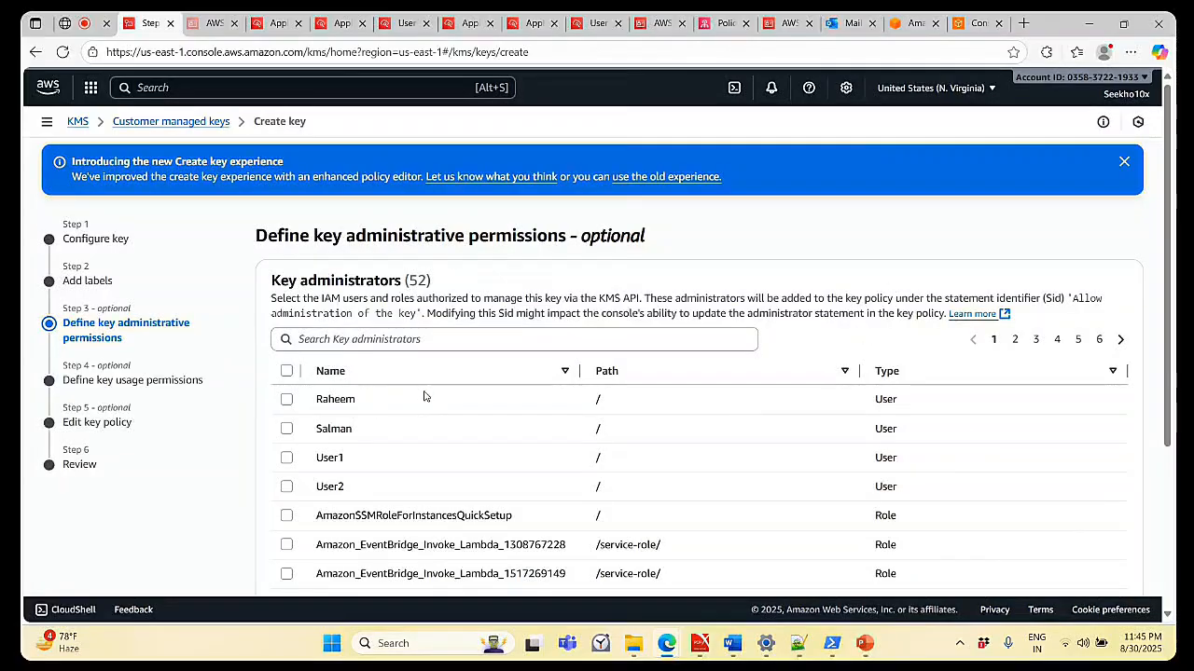
Assign User1 as key administrator, keep key deletion by administrators allowed, and continue to the key usage permissions
scroll(425, 396, down, 2)
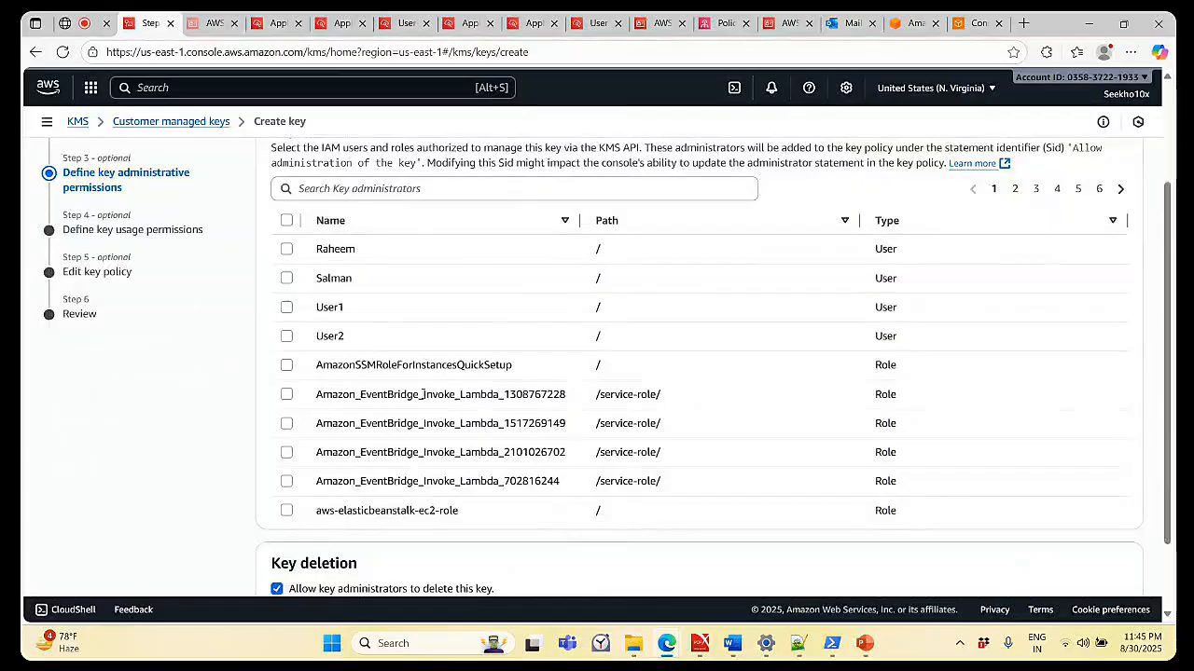
scroll(423, 393, down, 1)
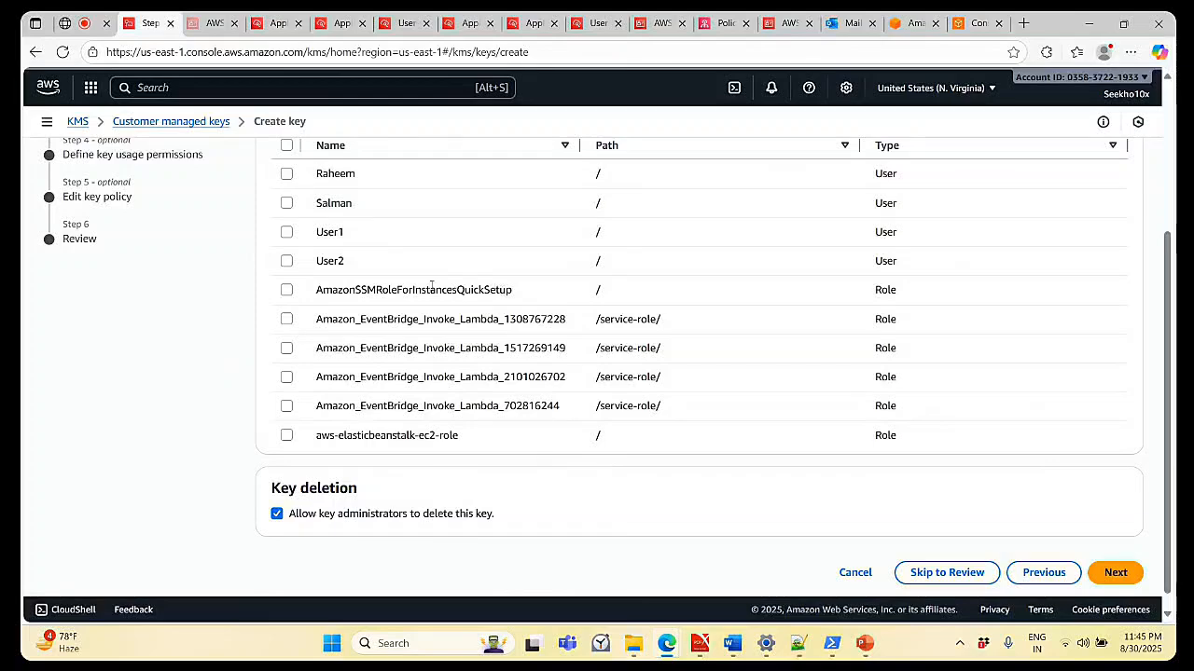
scroll(341, 308, up, 1)
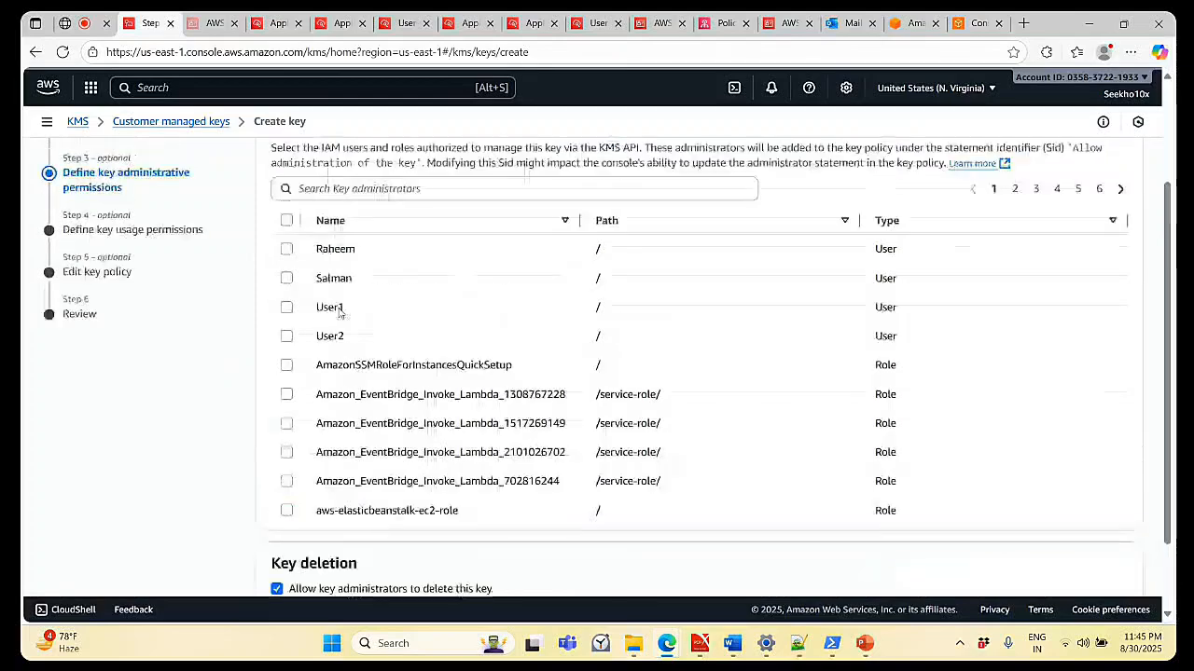
click(289, 310)
click(288, 311)
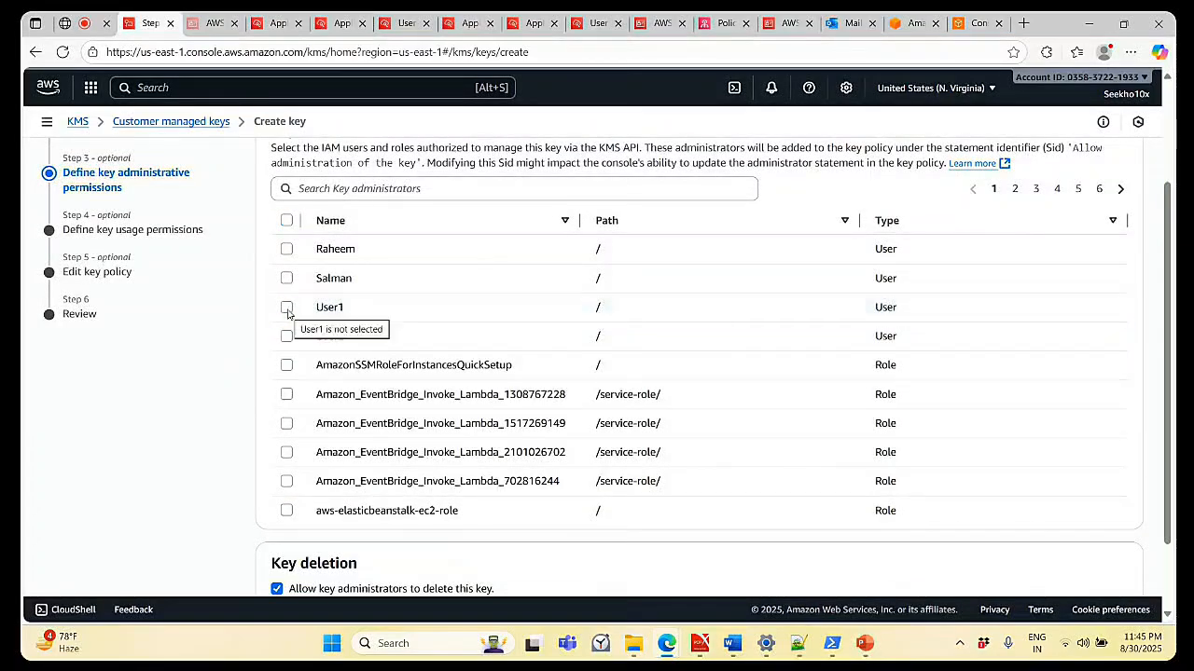
scroll(485, 301, down, 2)
scroll(484, 300, up, 1)
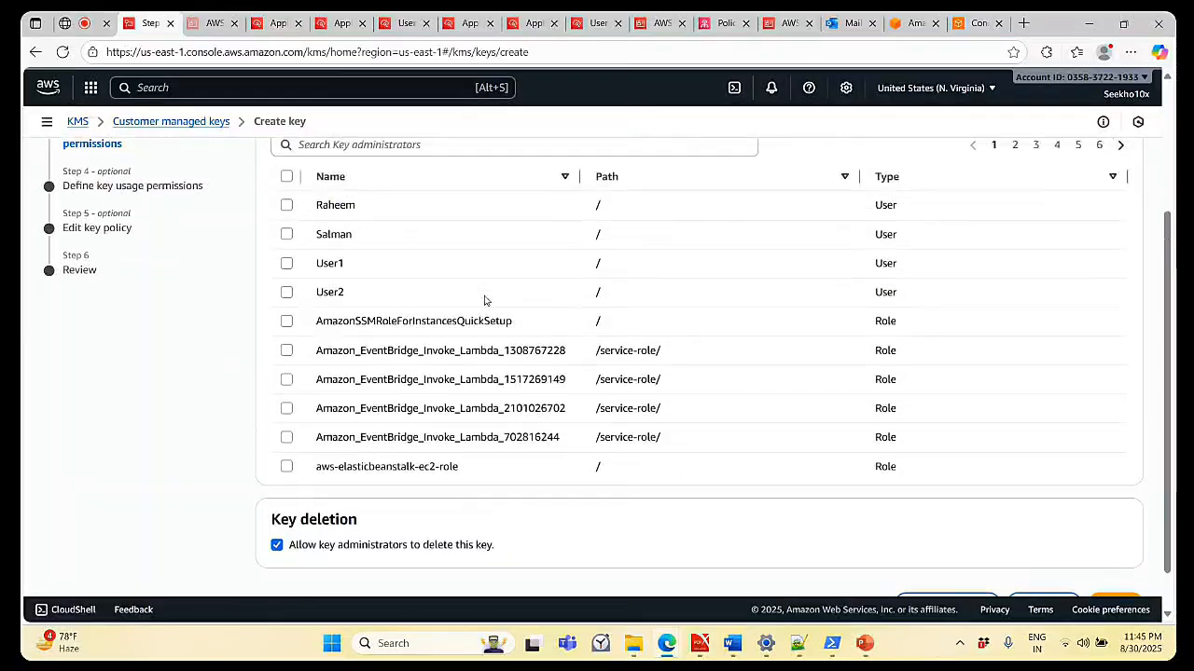
scroll(484, 301, up, 1)
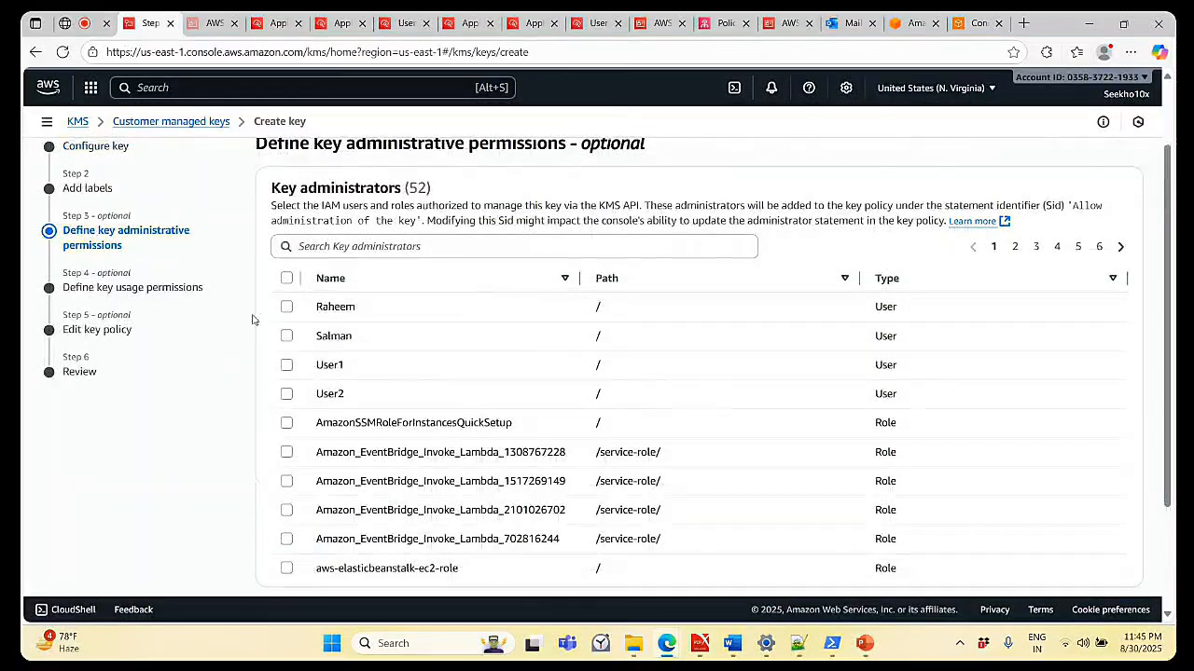
click(287, 365)
scroll(781, 435, down, 2)
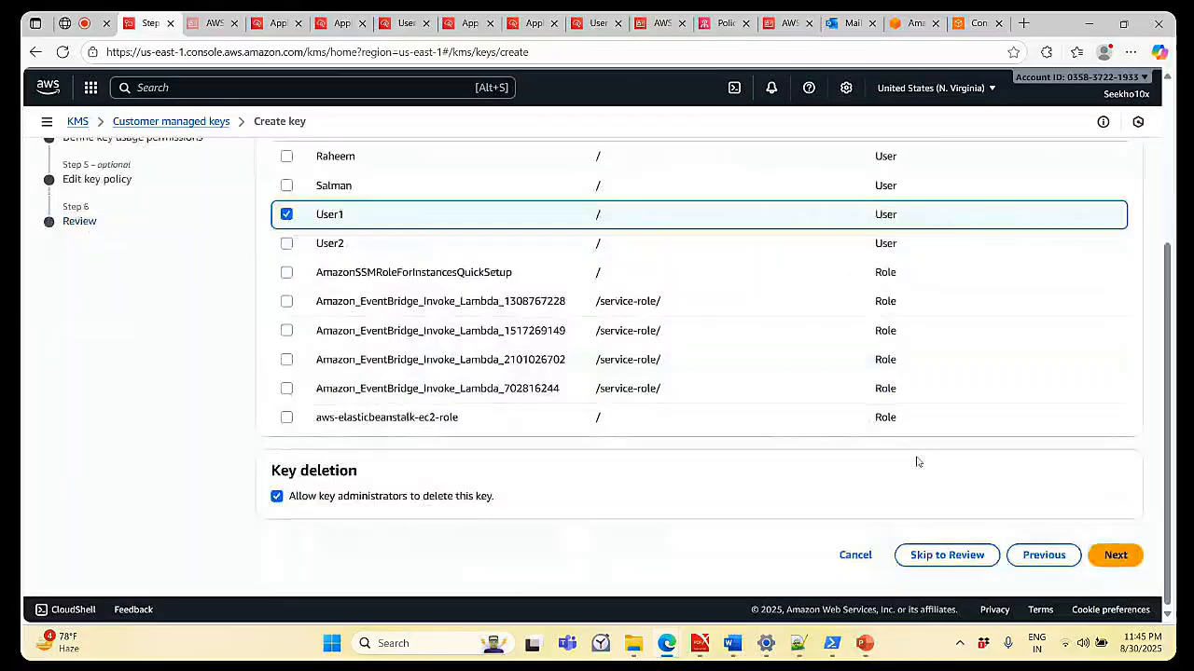
click(1105, 557)
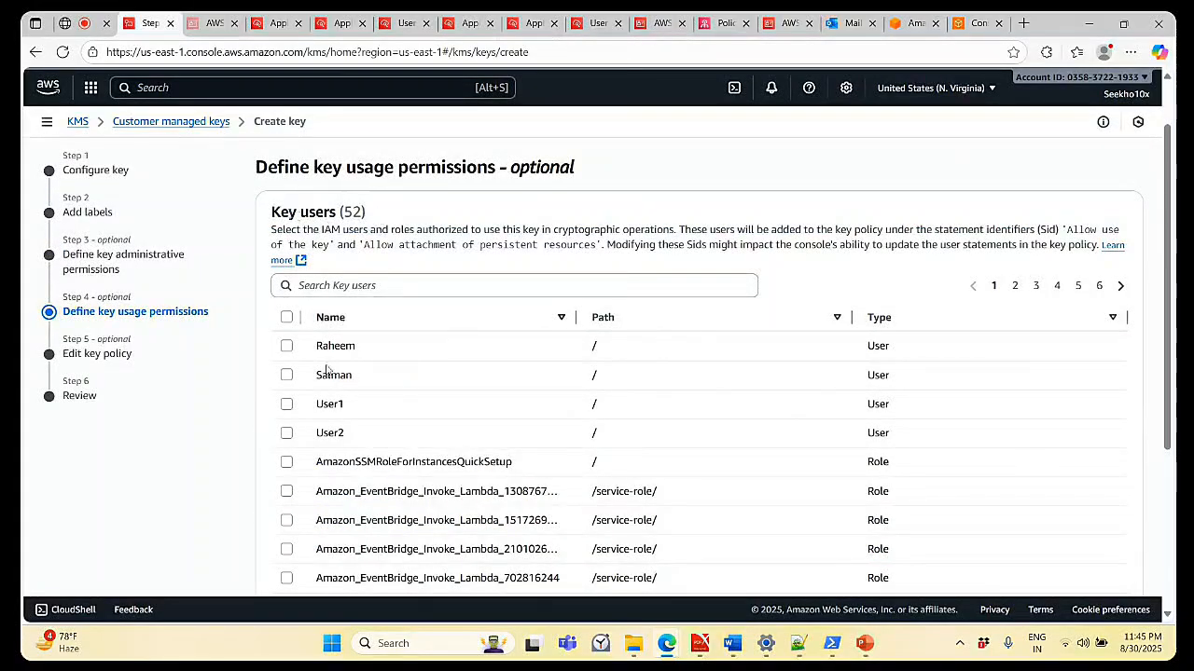
Grant User1 permission to use the key, without adding other AWS accounts, and continue to the key policy
click(288, 405)
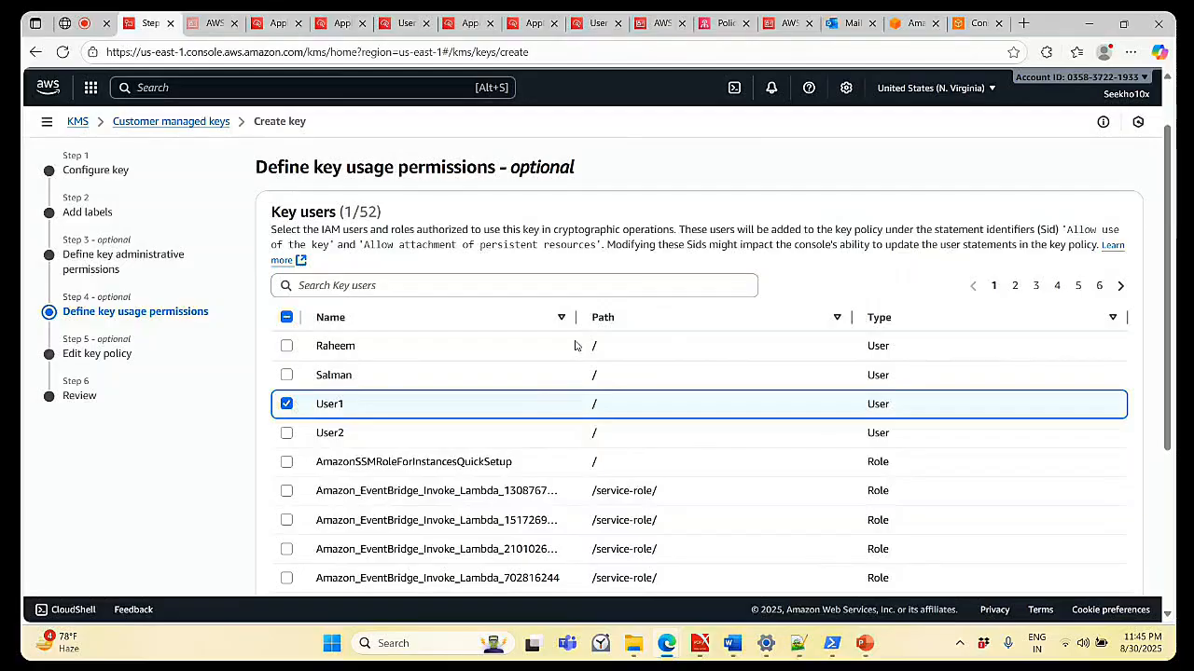
scroll(574, 355, down, 3)
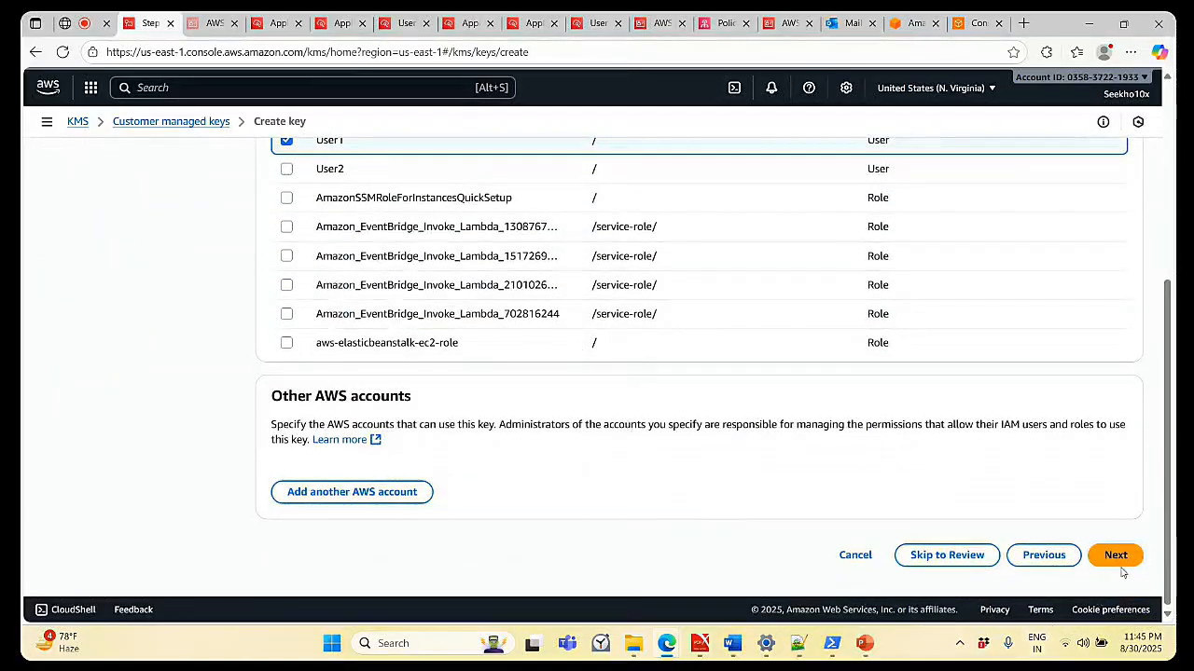
click(1121, 570)
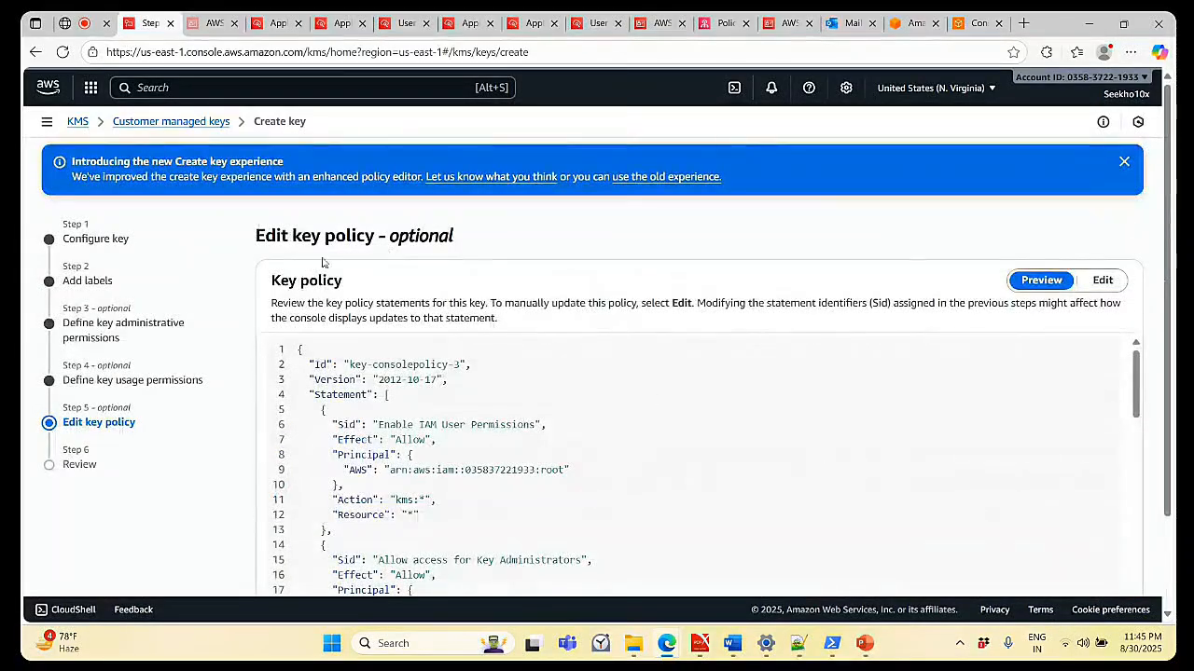
Examine the key policy's statements for key administrators, use of the key and attachment of persistent resources
scroll(934, 343, down, 3)
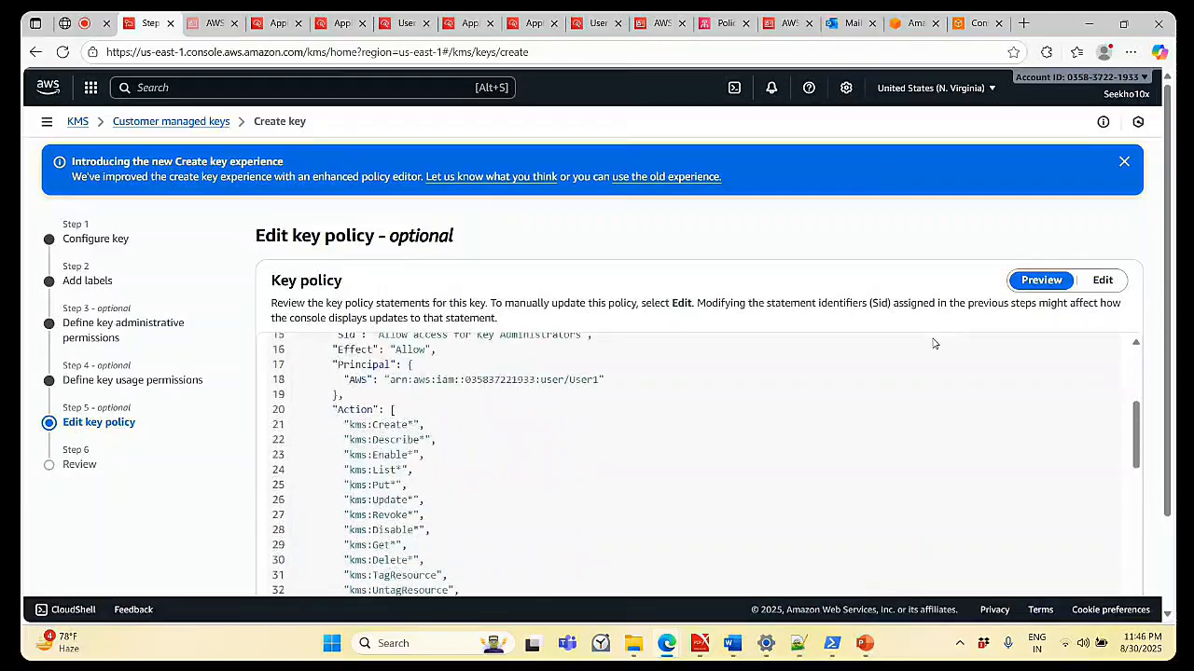
scroll(876, 420, down, 4)
scroll(869, 415, up, 4)
scroll(368, 410, up, 1)
scroll(396, 425, down, 1)
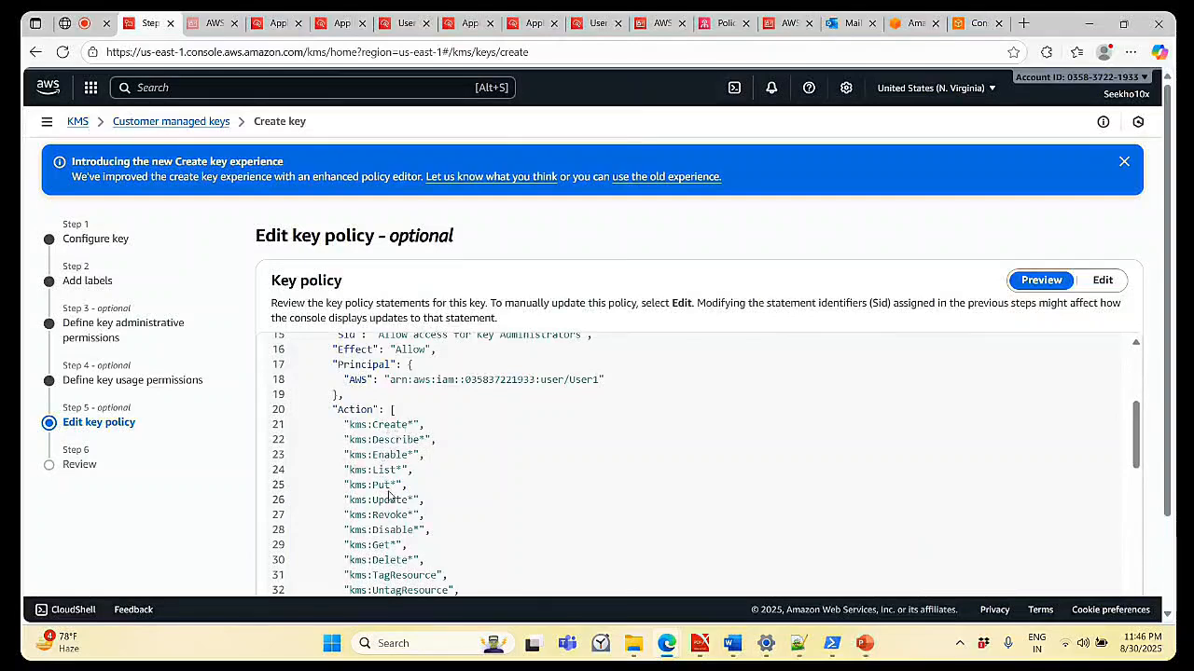
scroll(392, 490, down, 1)
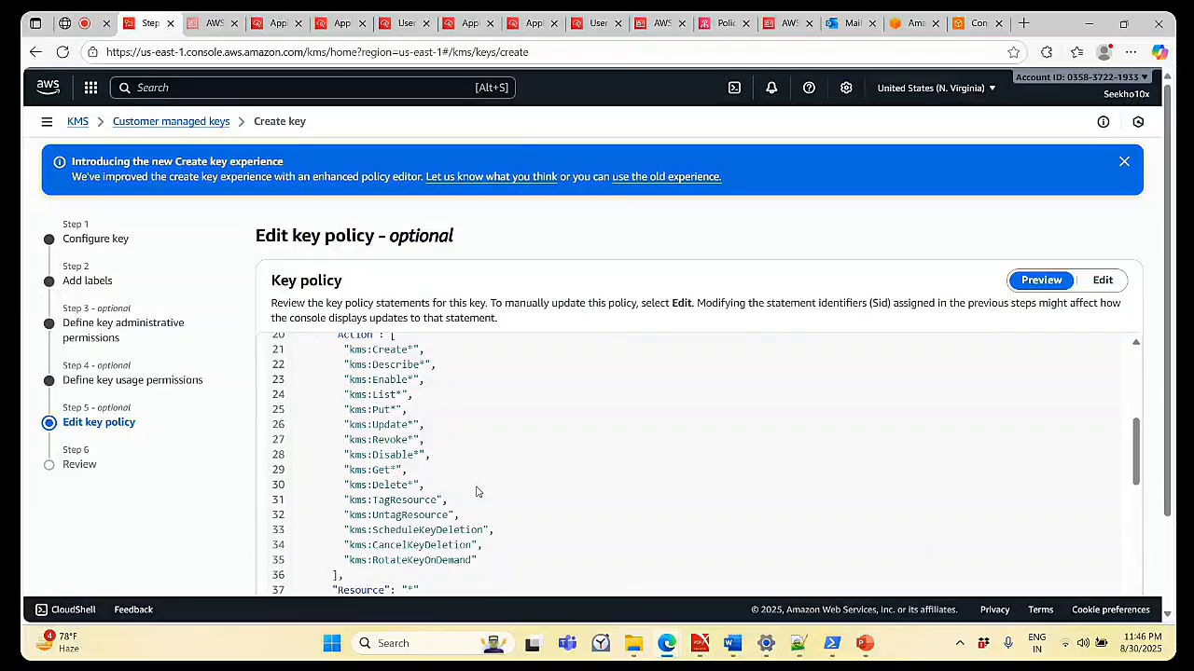
scroll(499, 535, down, 2)
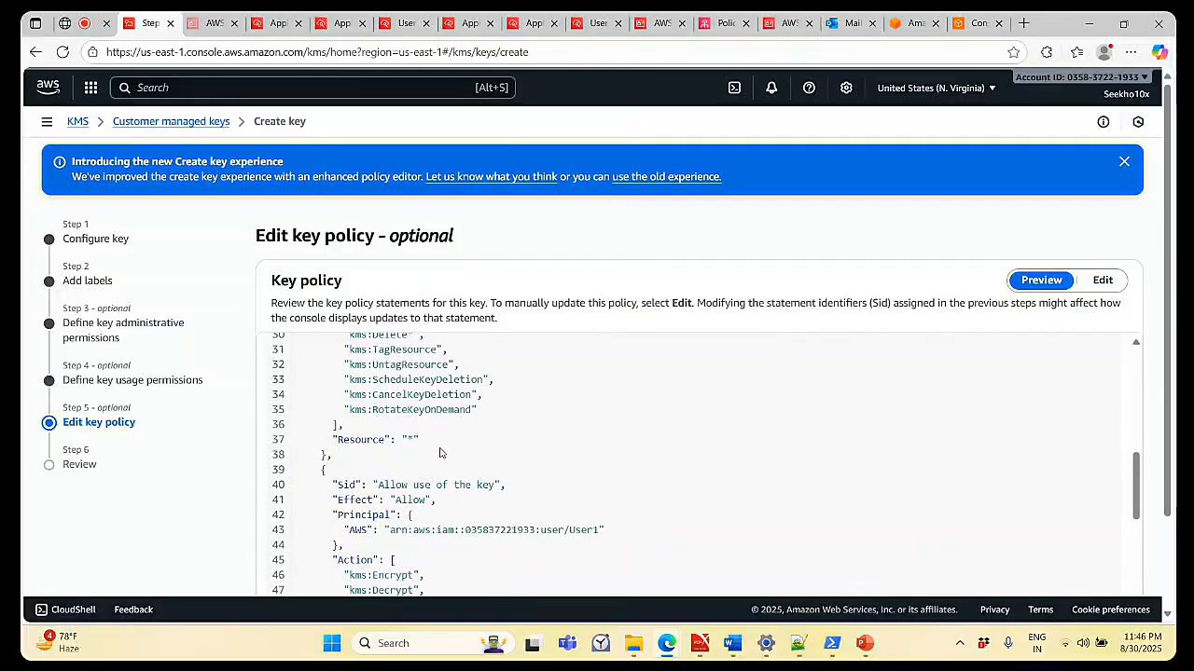
scroll(440, 453, down, 3)
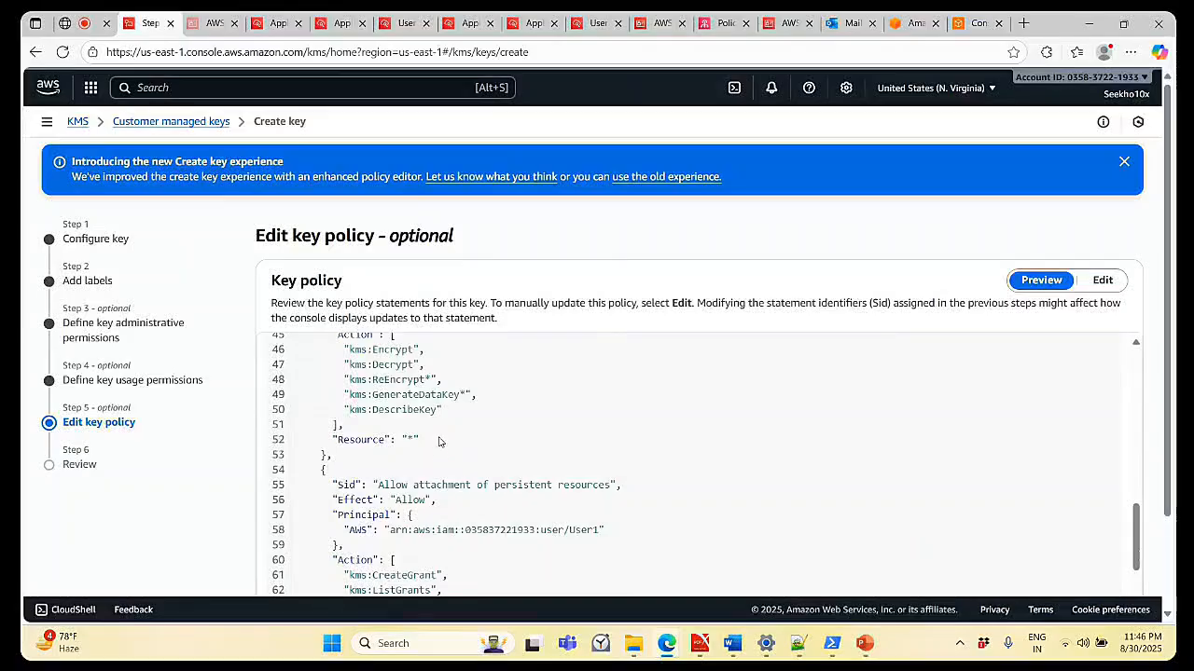
scroll(440, 442, up, 1)
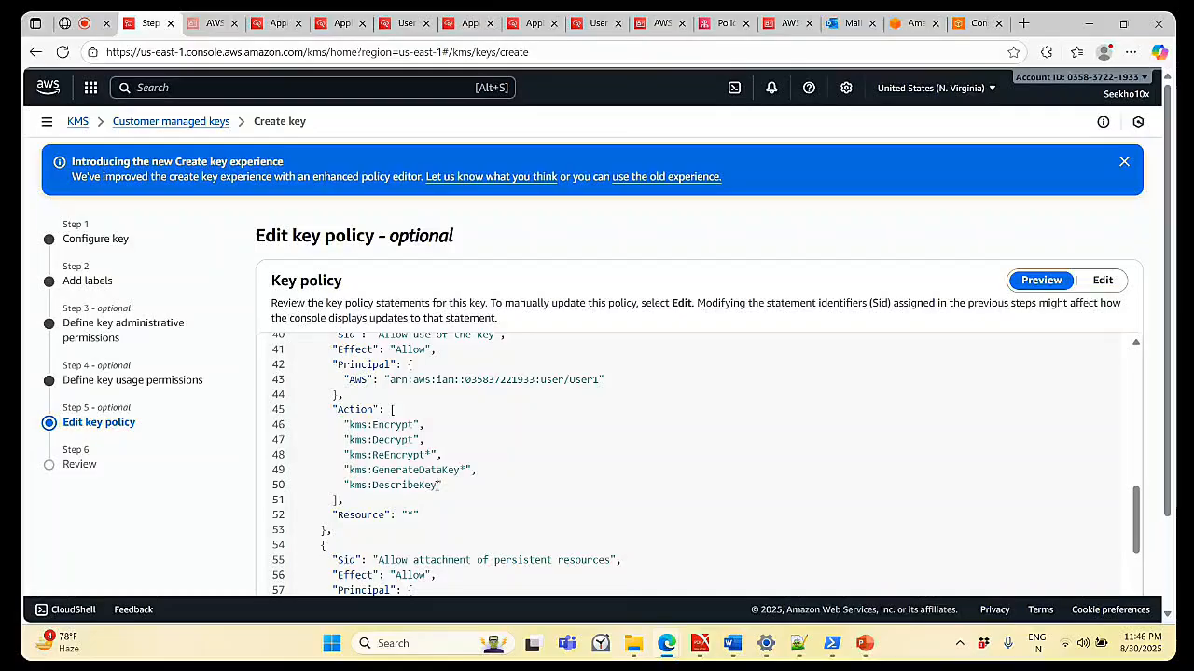
scroll(503, 492, down, 5)
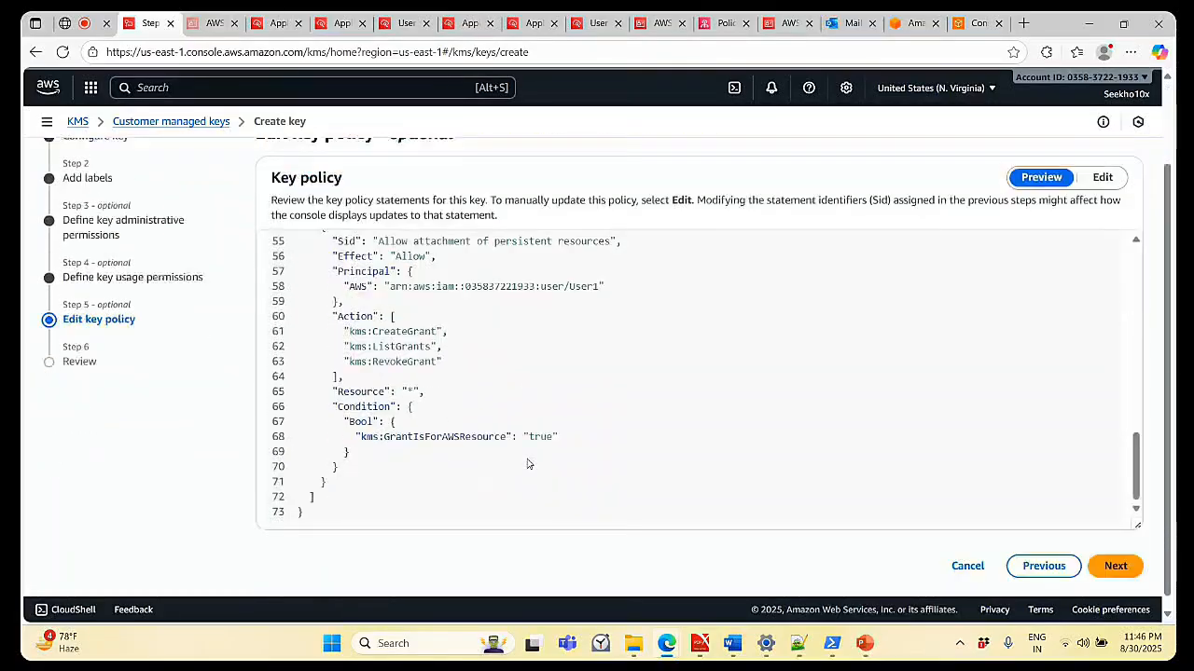
Accept the key policy without edits, check the review summary and create the KMS key
click(1134, 556)
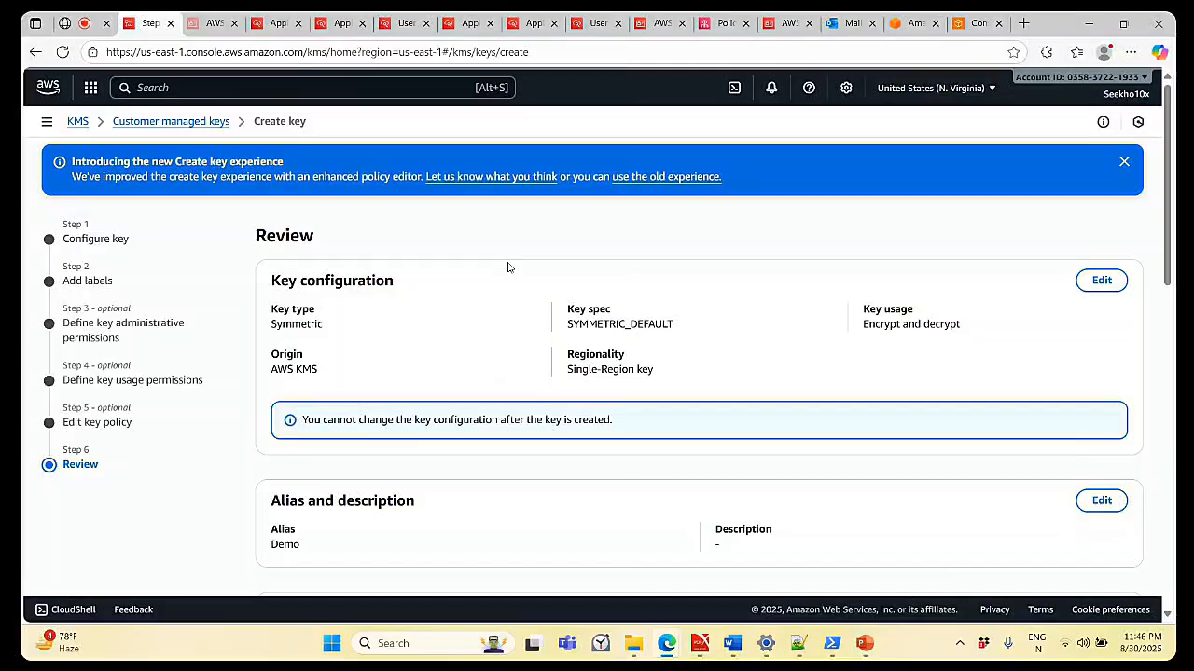
scroll(704, 311, down, 8)
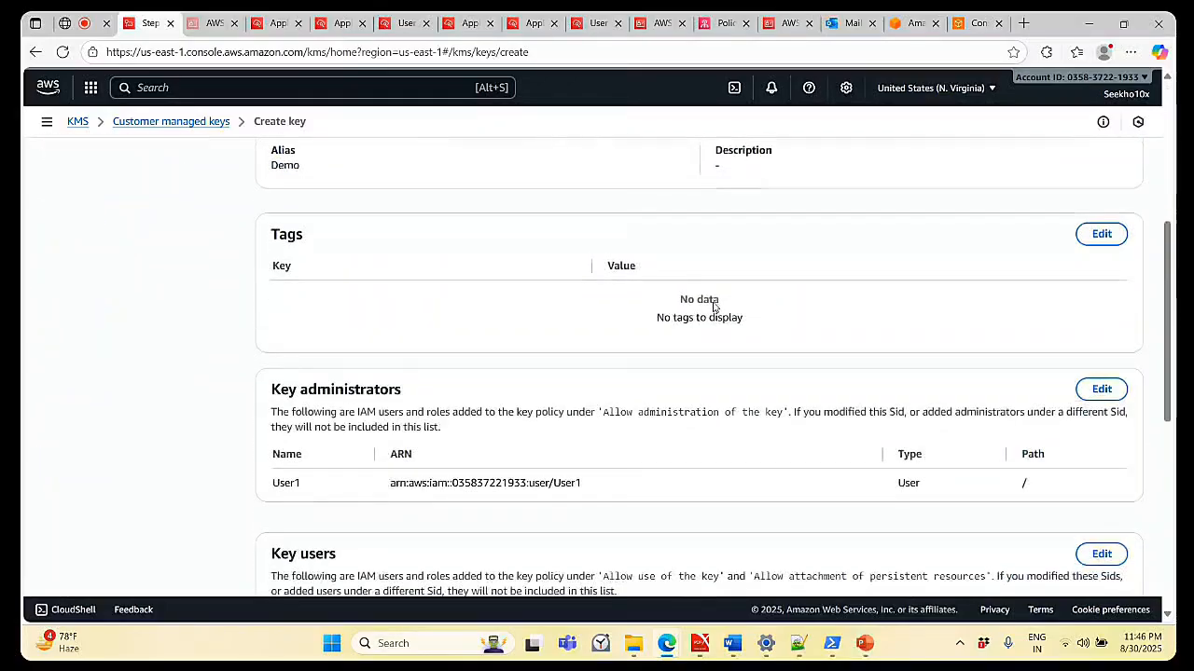
scroll(716, 308, down, 2)
click(1110, 556)
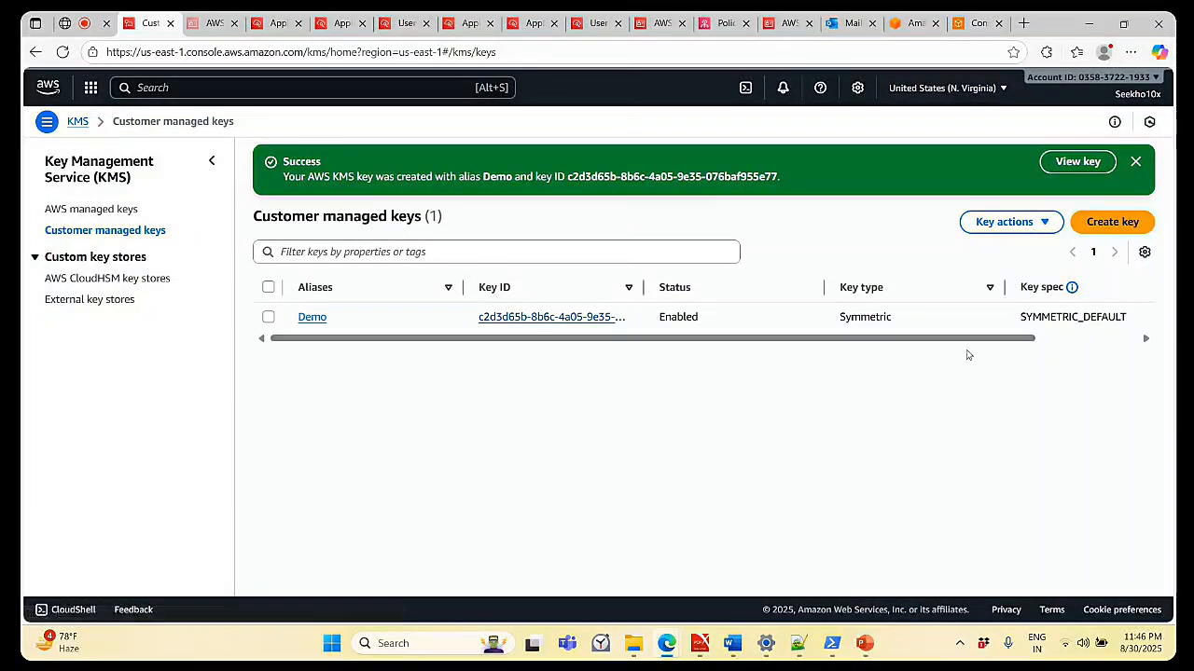
drag(966, 343, 937, 358)
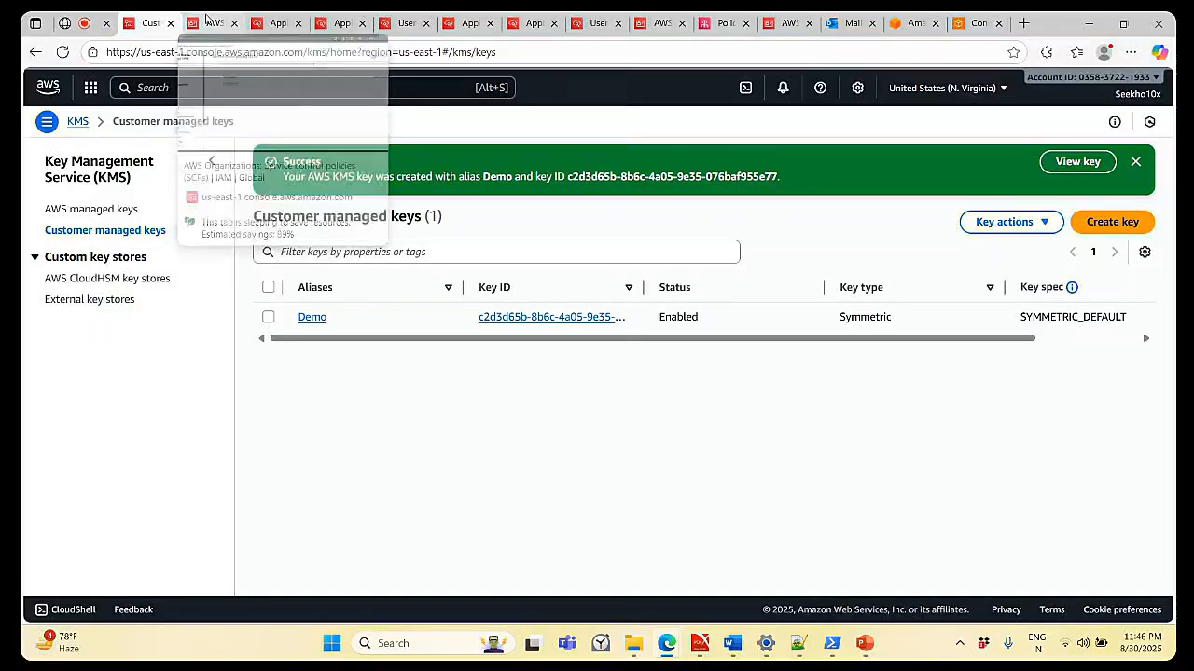
From the IAM service control policies page, search the console for s3 and open the S3 service
click(206, 18)
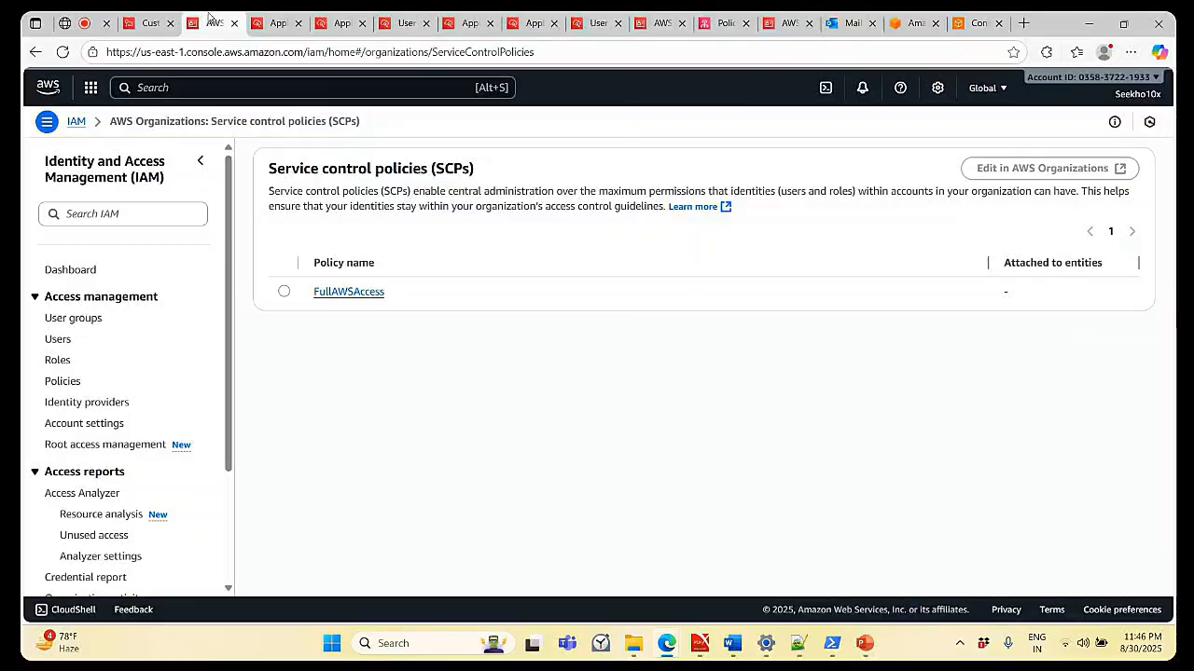
click(187, 87)
text(s)
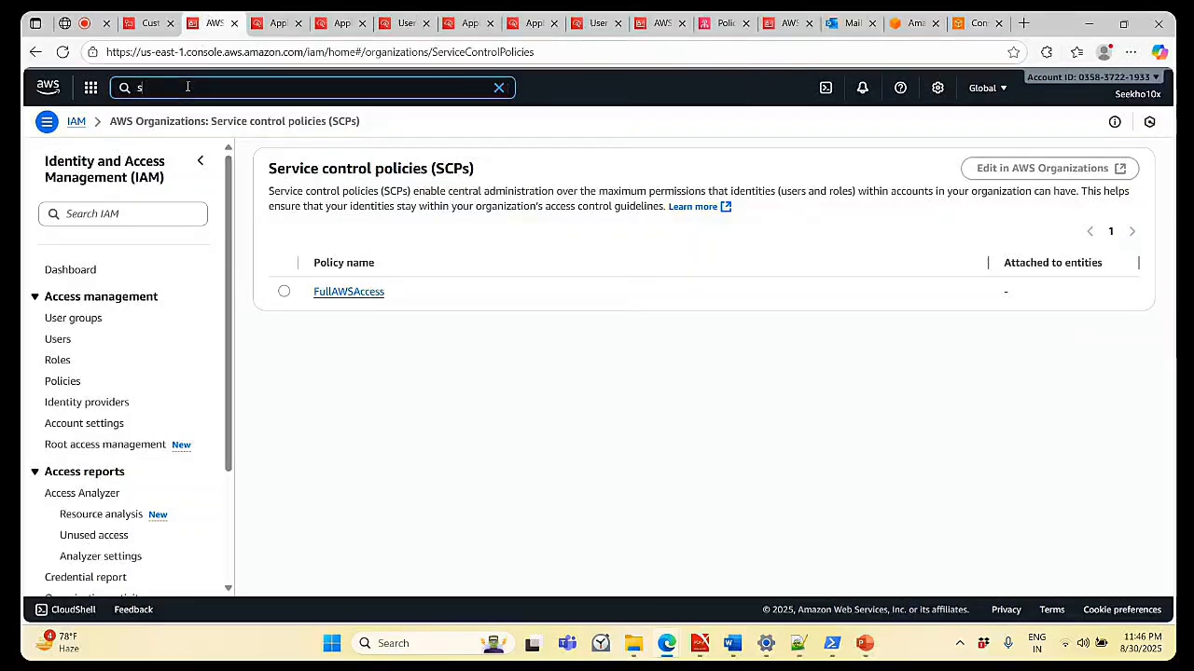
text(3)
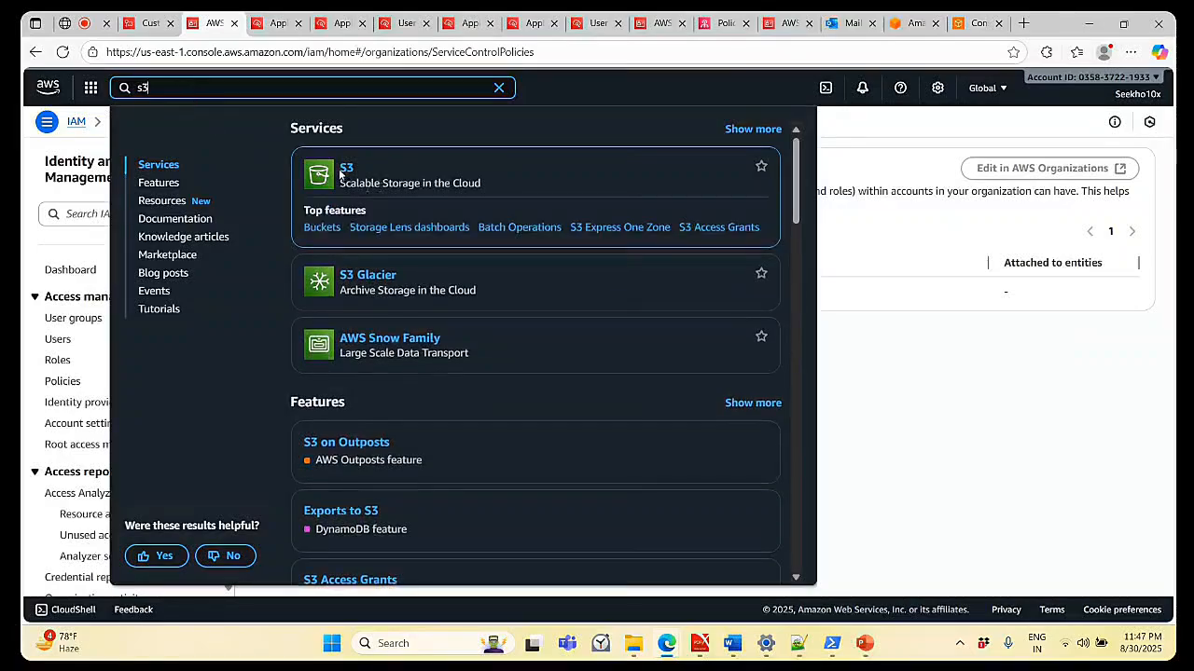
click(344, 174)
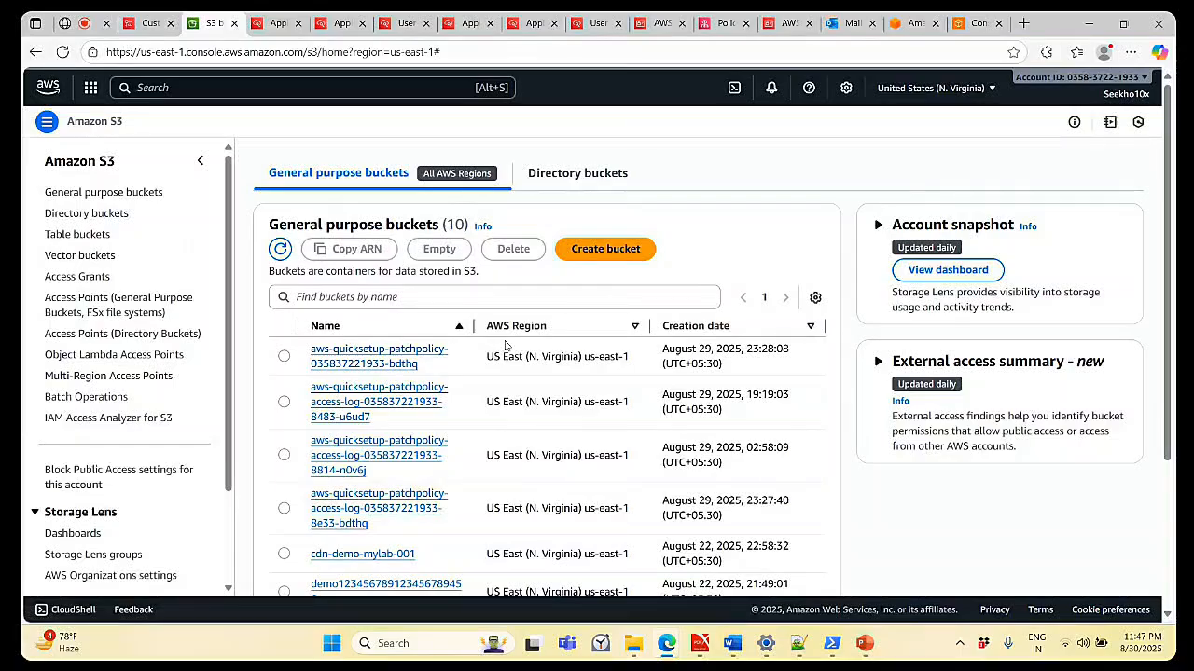
scroll(505, 347, down, 3)
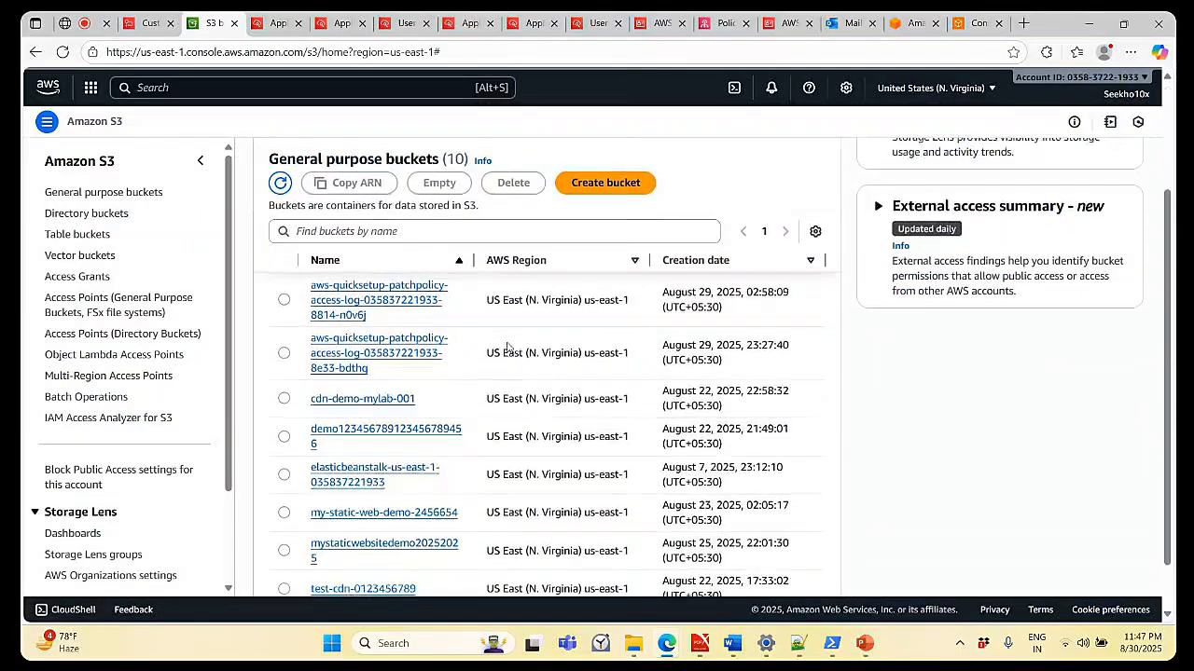
scroll(507, 346, down, 1)
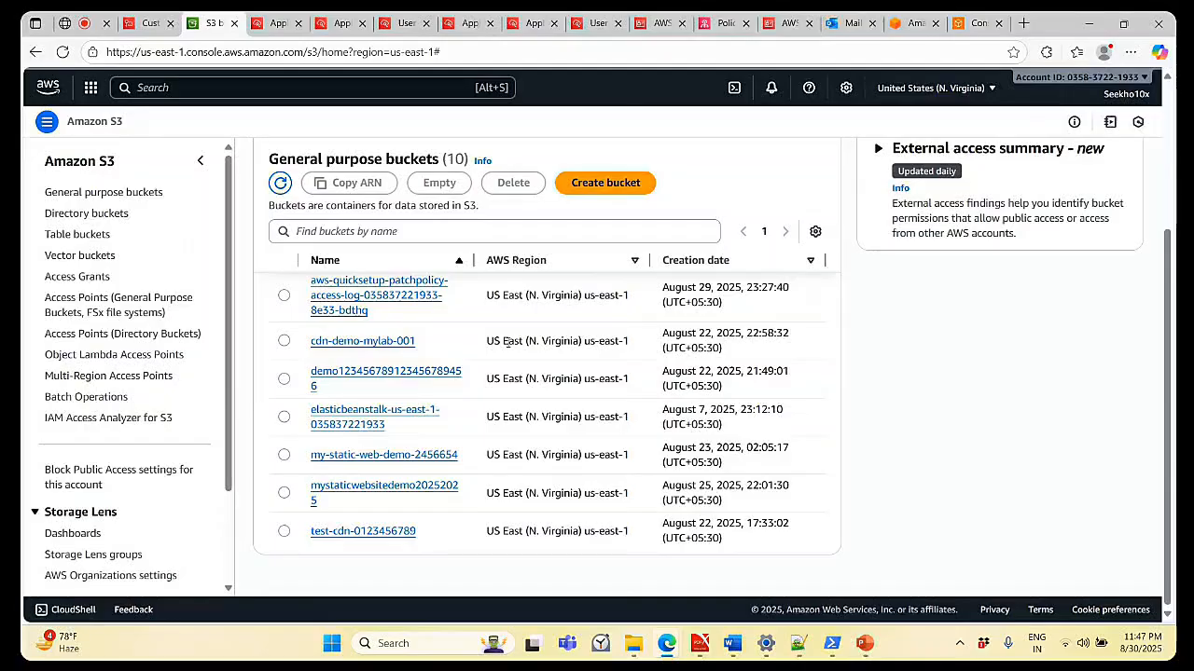
click(347, 378)
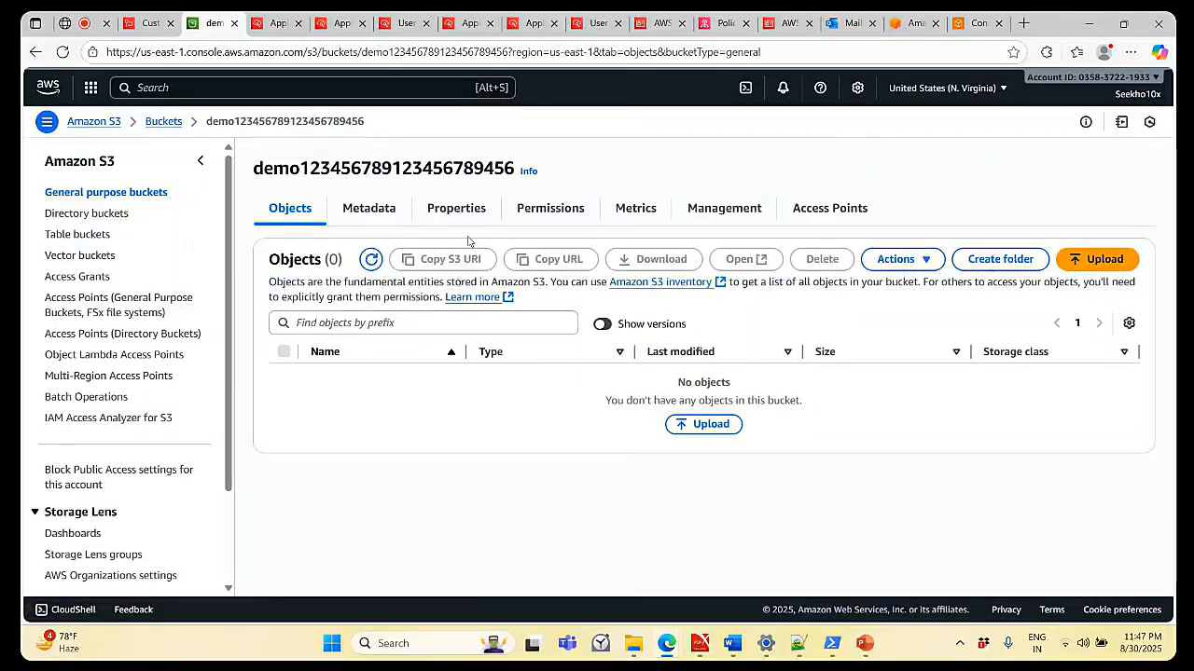
Look through the bucket's properties overview and its permissions, including public access, bucket policy, object ownership, ACL and CORS settings
click(455, 211)
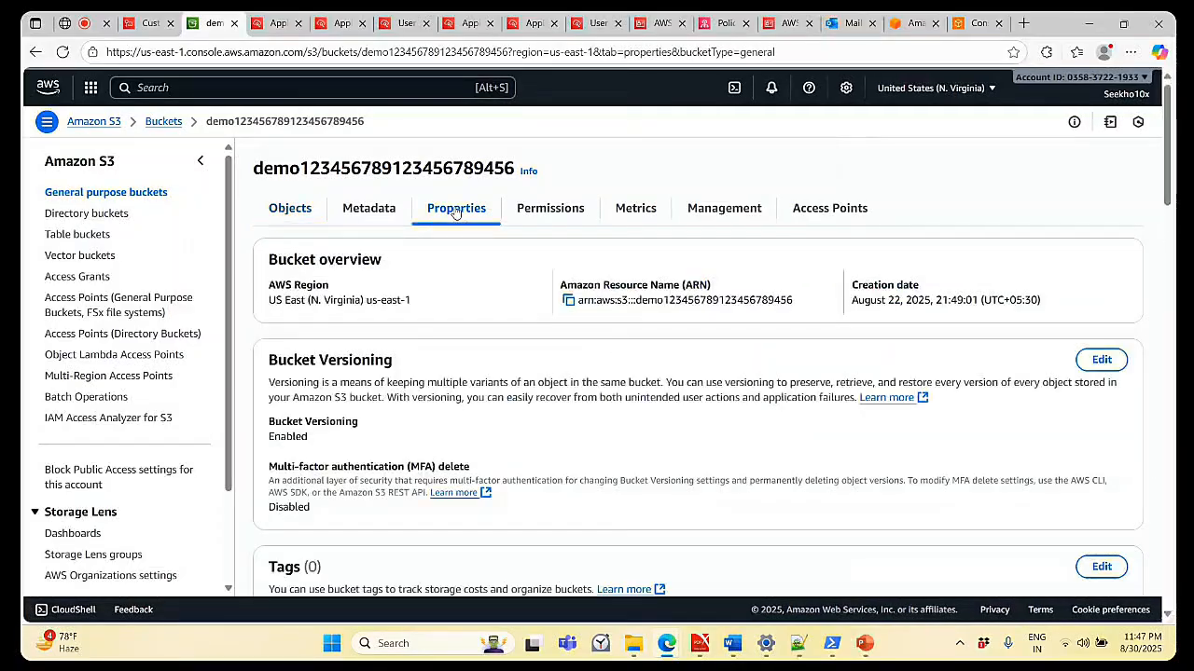
click(552, 212)
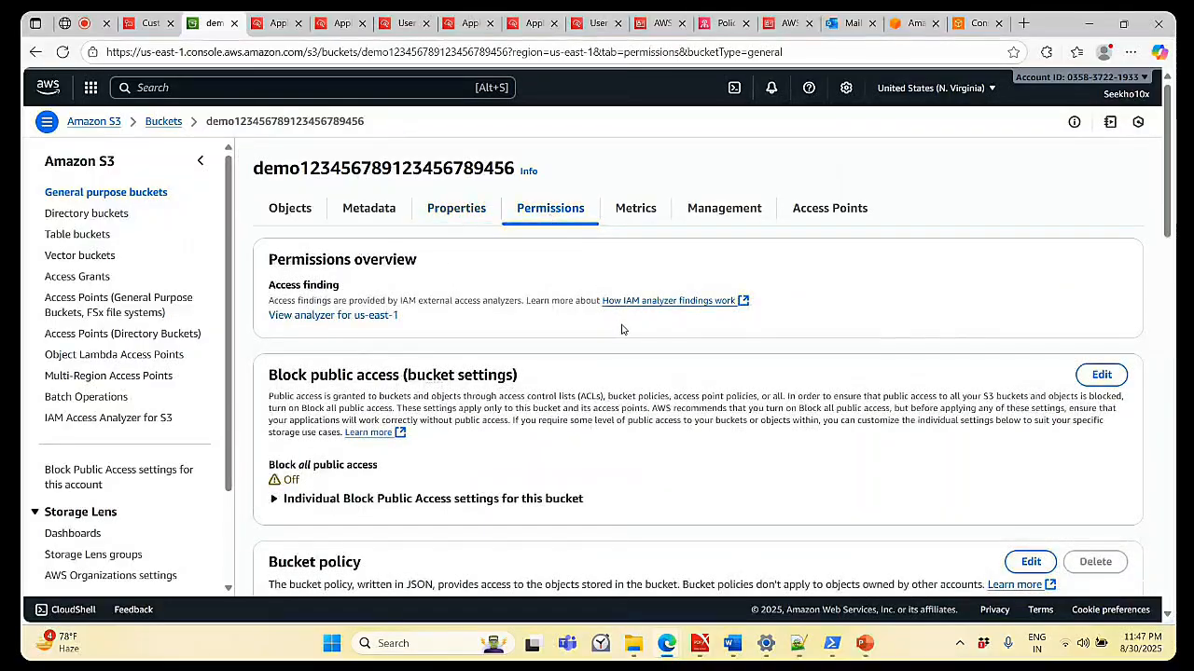
scroll(625, 326, down, 6)
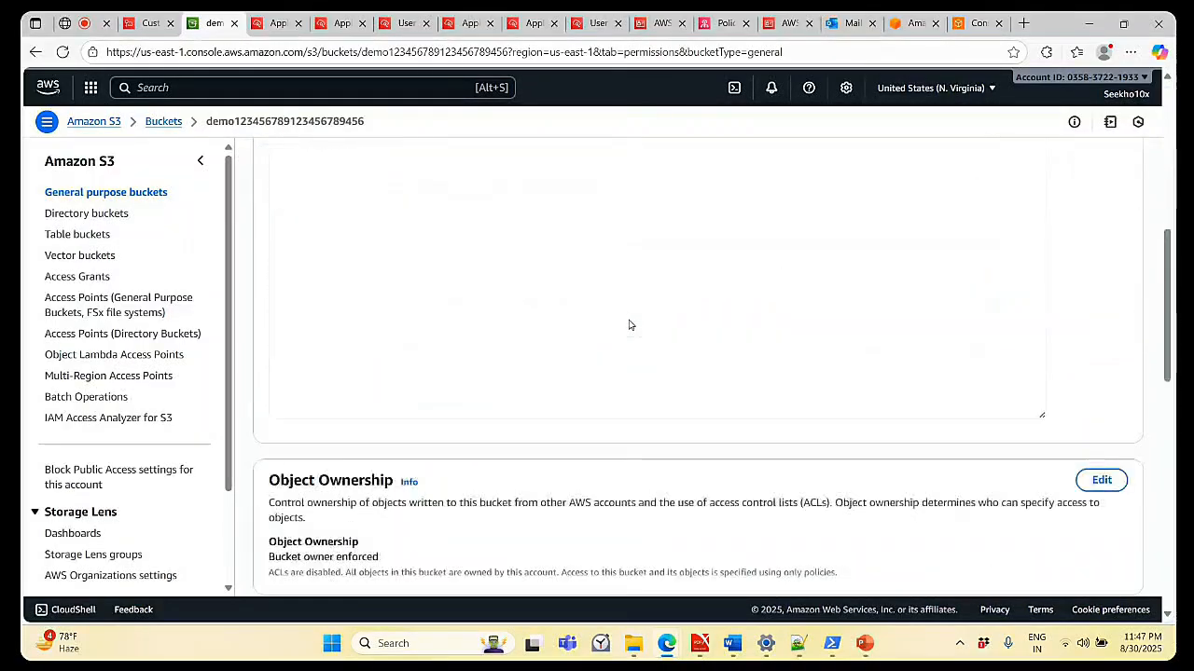
scroll(629, 324, down, 3)
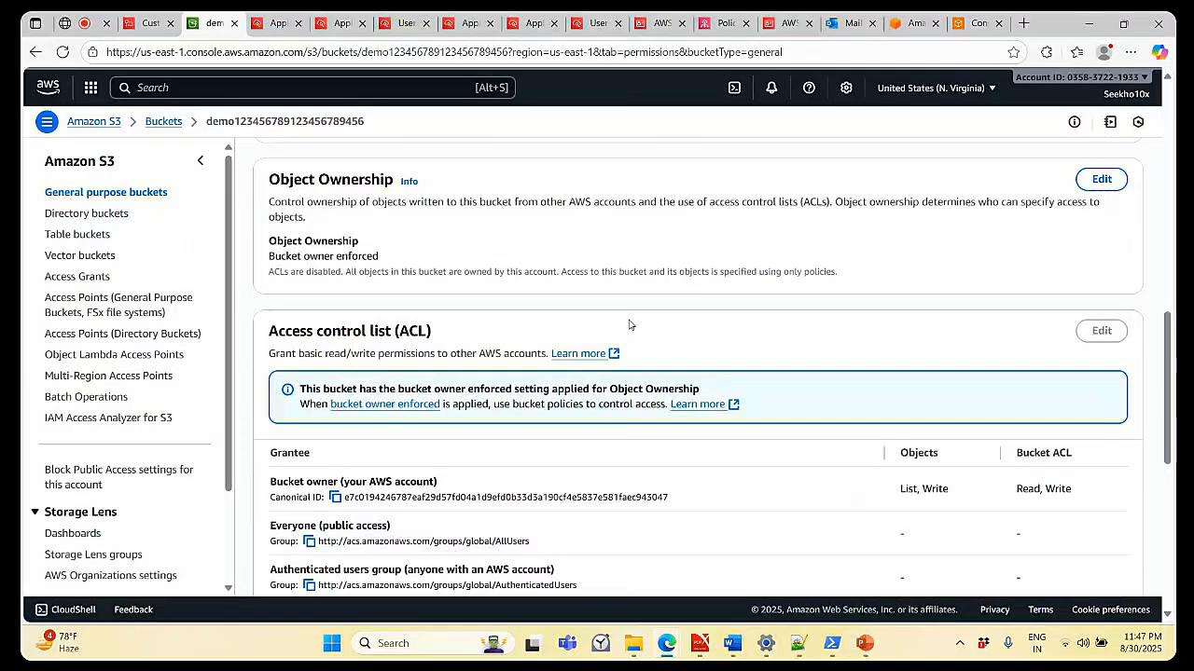
scroll(630, 324, down, 3)
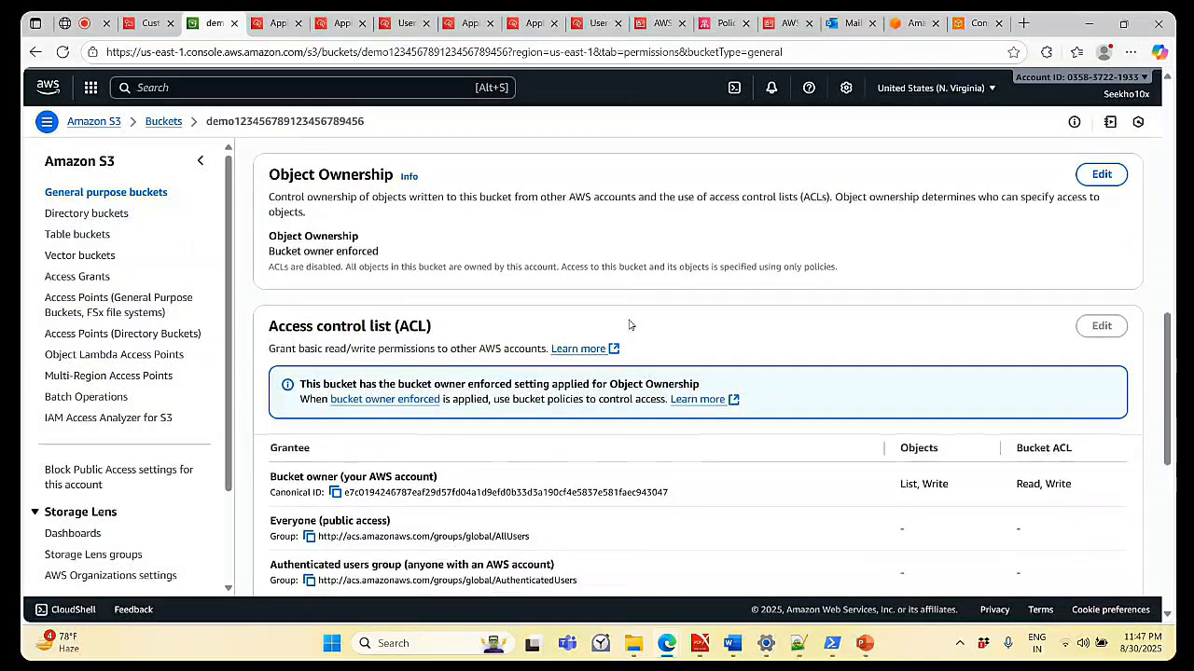
scroll(629, 325, down, 3)
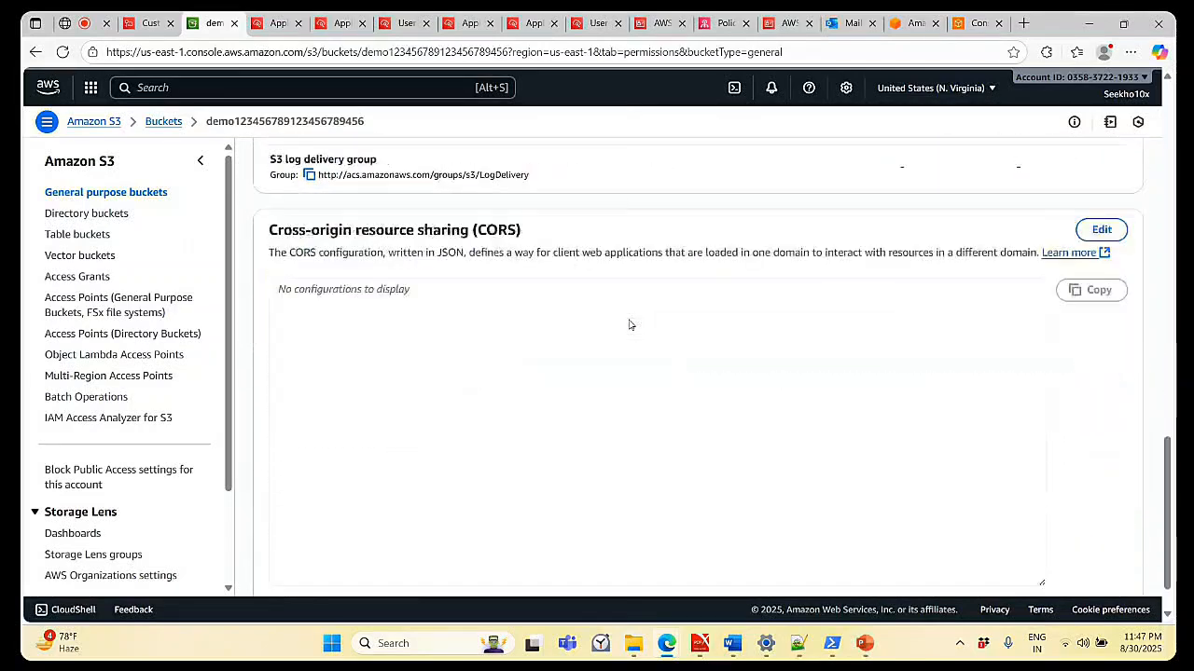
scroll(628, 326, up, 3)
scroll(464, 264, up, 10)
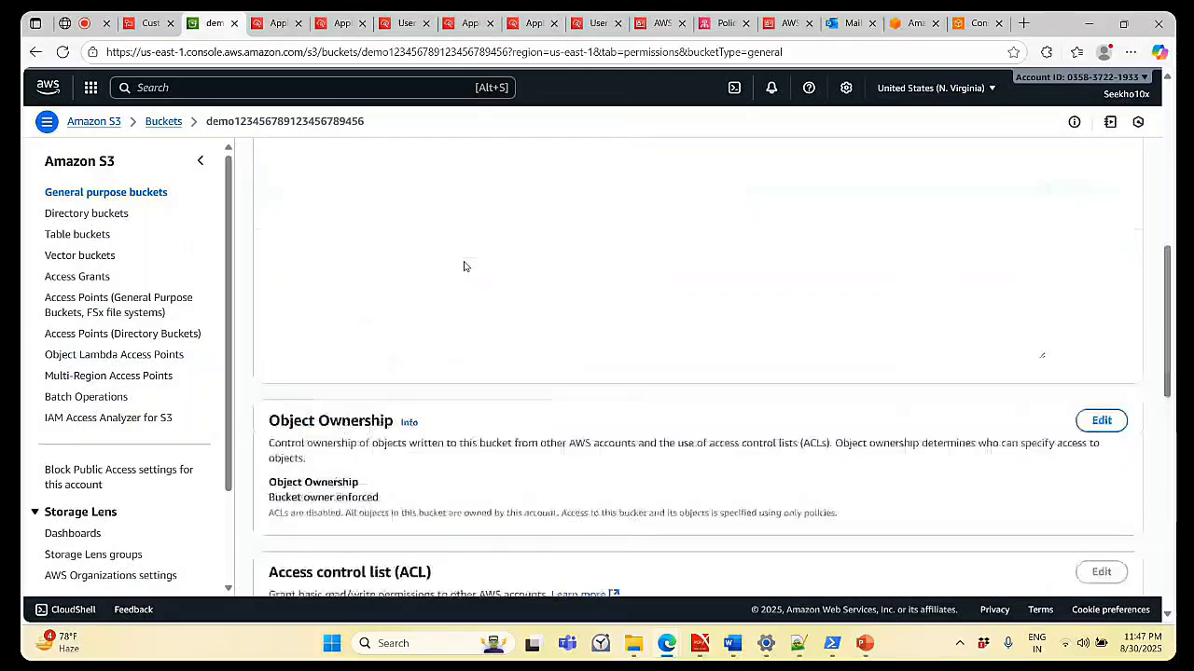
Edit the bucket's default encryption to use SSE-KMS with the Demo key chosen from the available AWS KMS keys
click(455, 215)
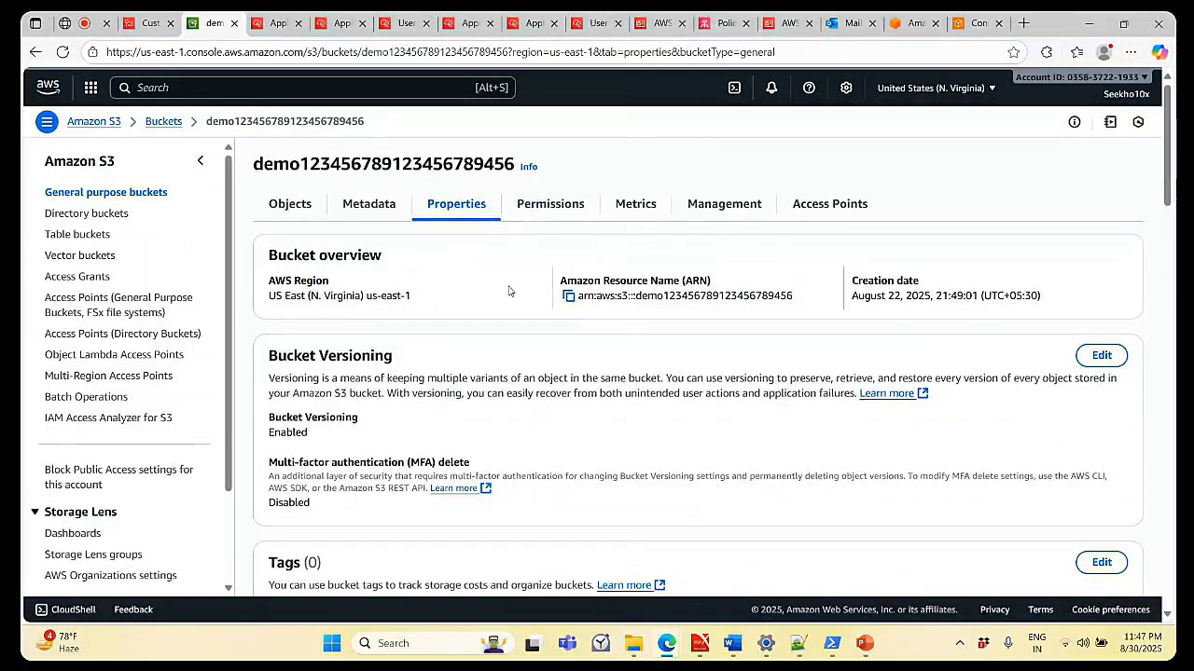
scroll(509, 290, down, 3)
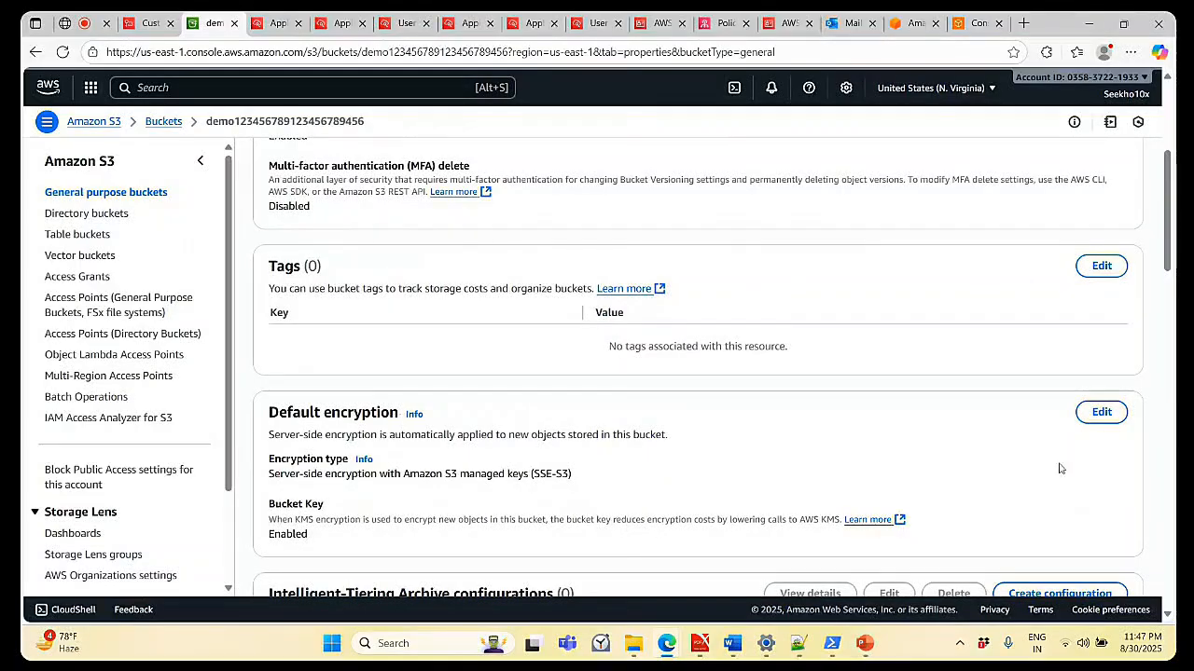
click(1101, 412)
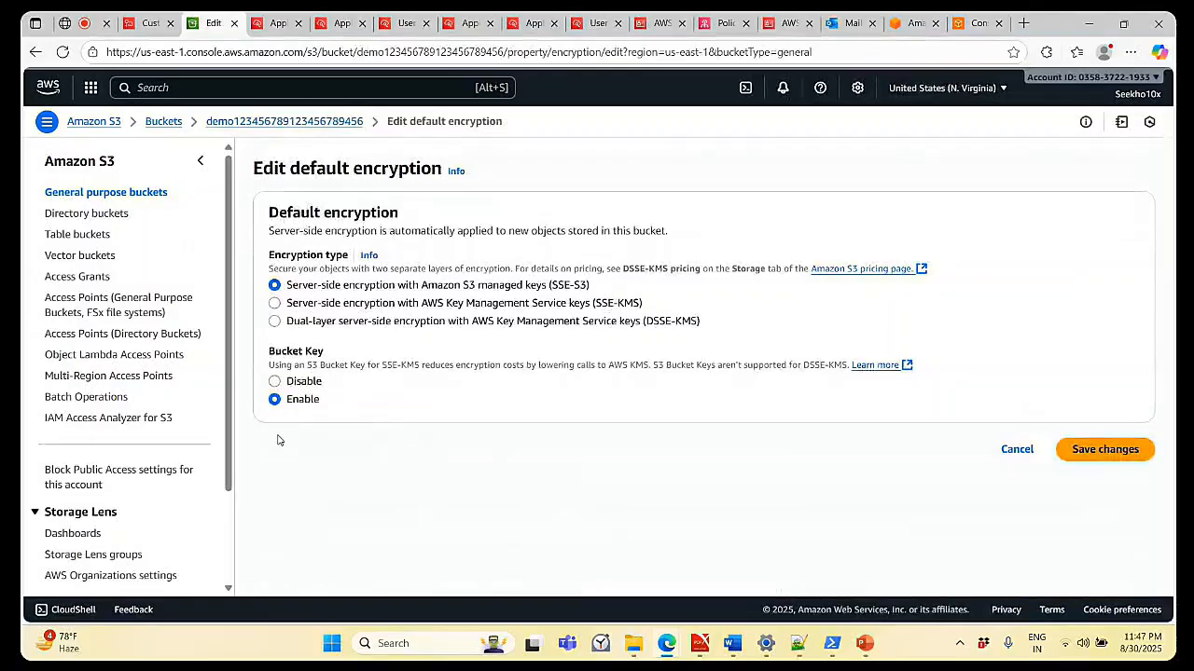
click(275, 304)
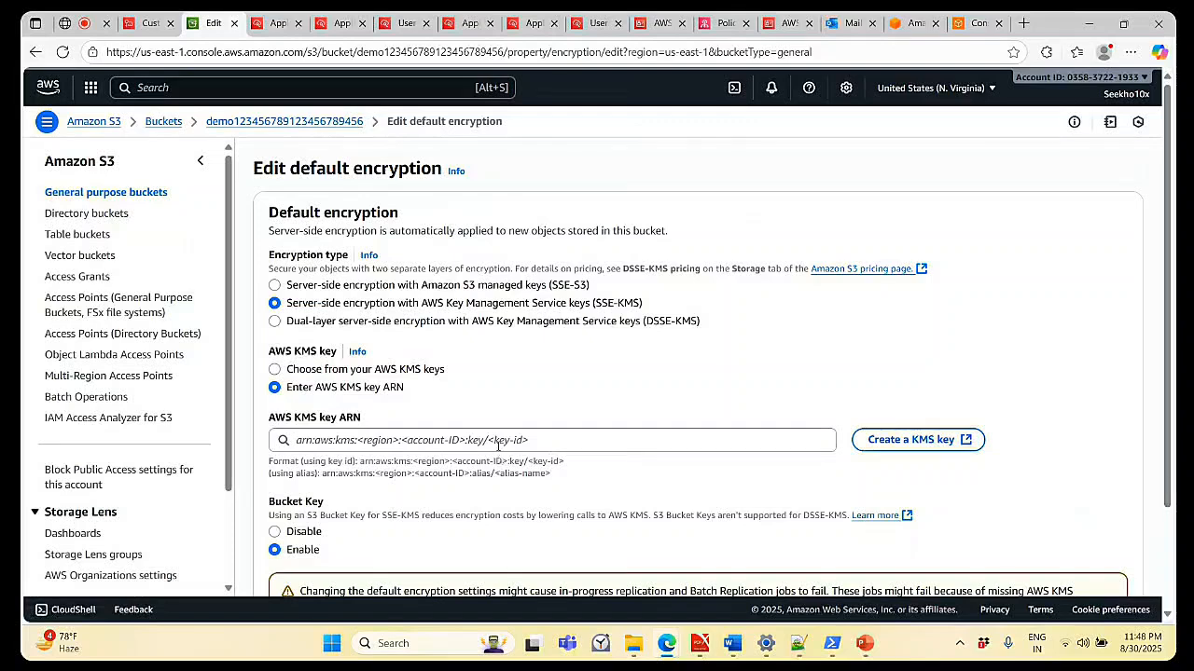
click(411, 370)
click(440, 442)
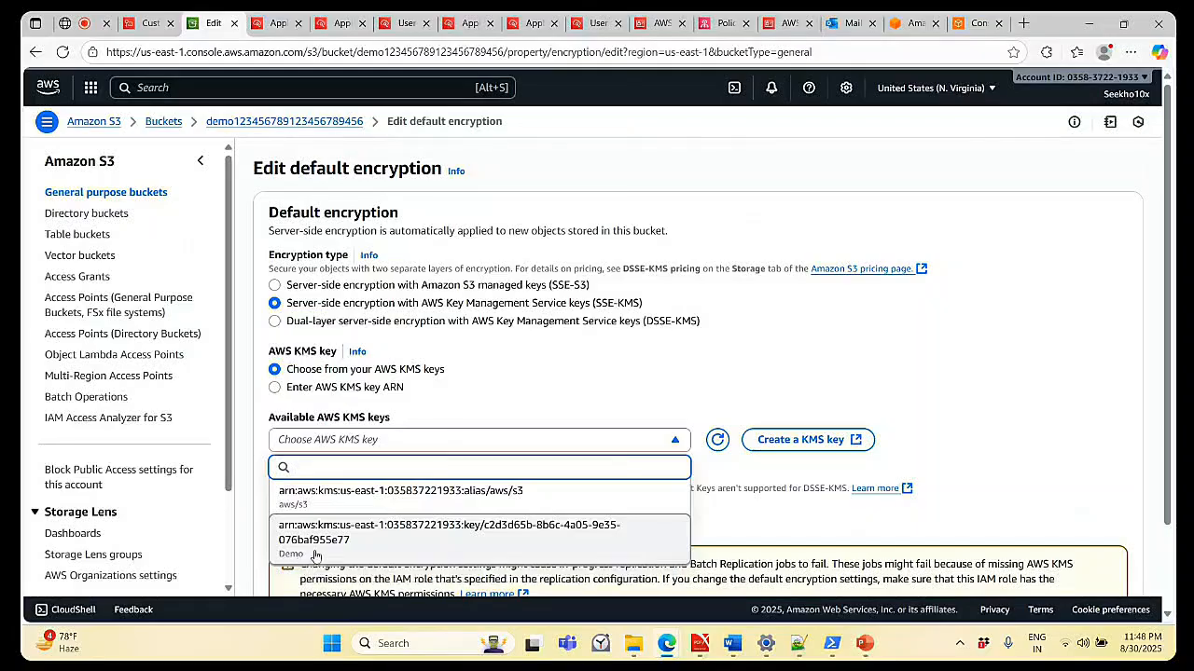
click(344, 541)
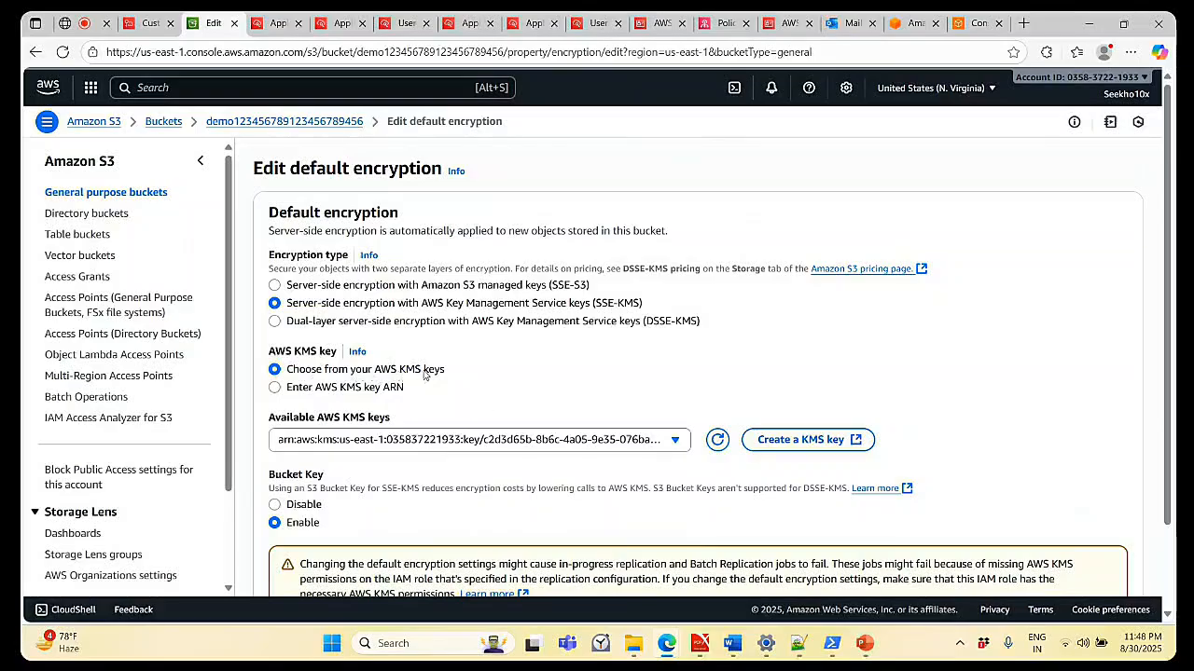
Check the Demo key in the KMS customer managed keys list and save the bucket's default encryption changes
click(139, 18)
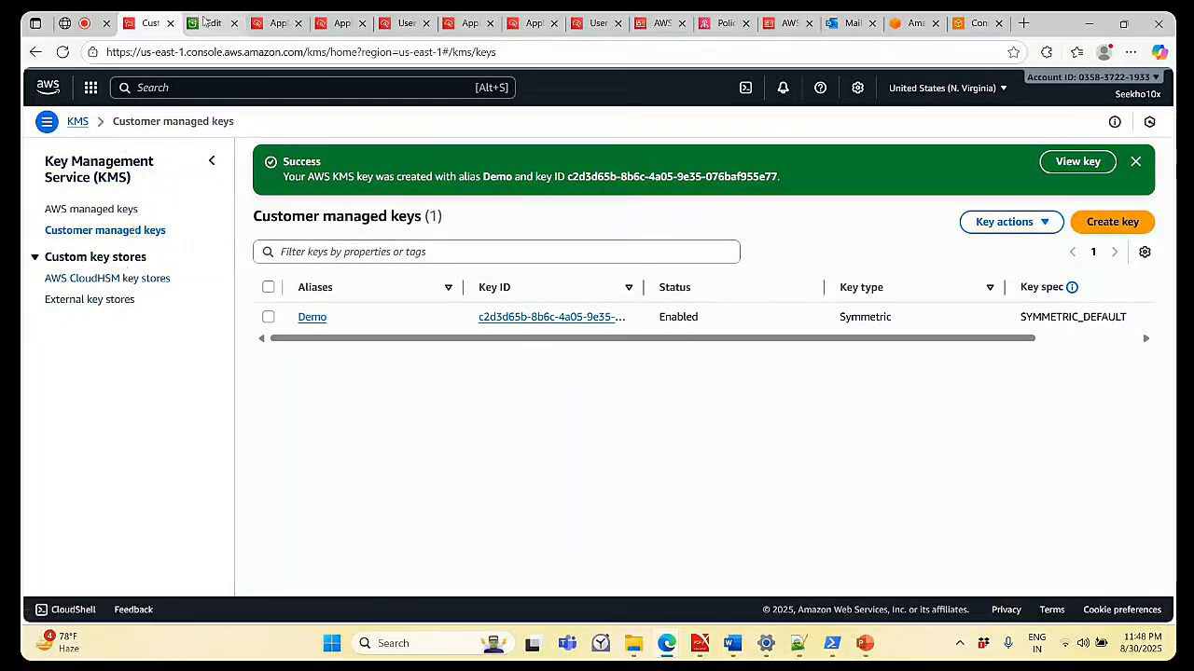
click(210, 22)
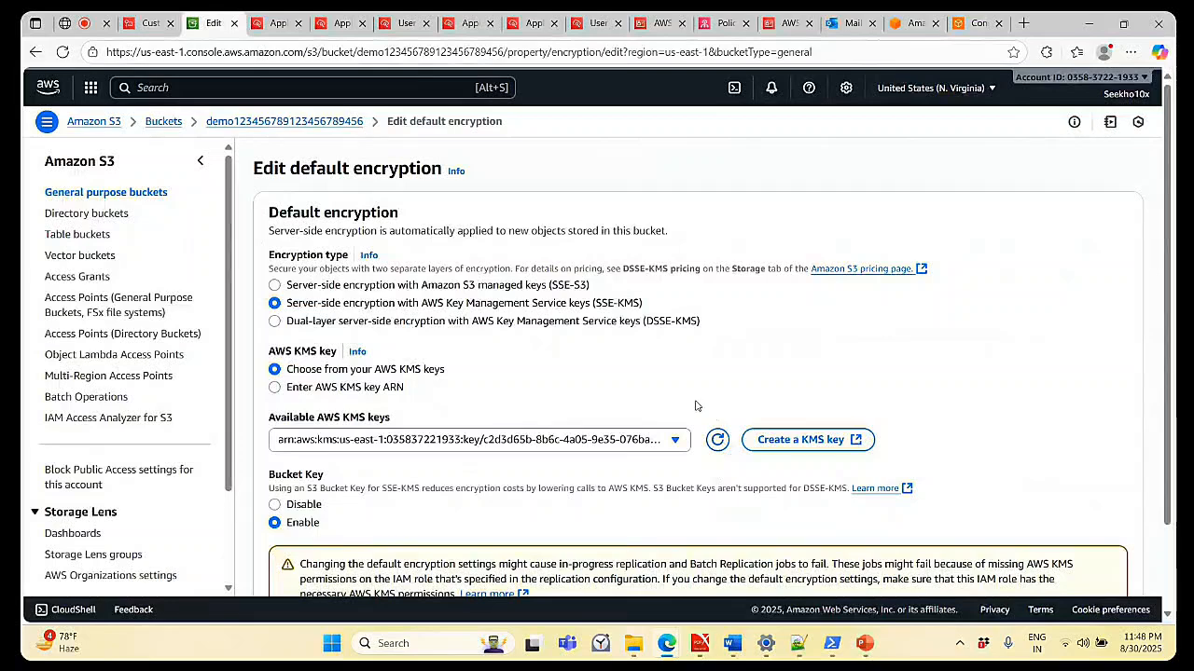
scroll(694, 405, down, 2)
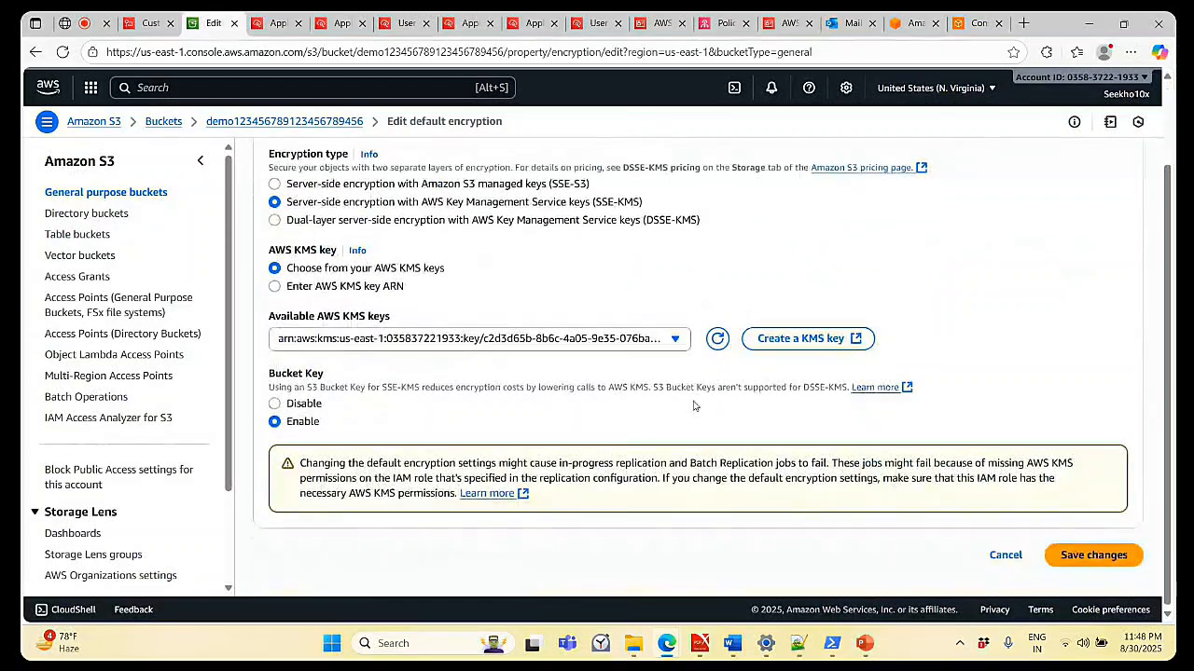
click(1115, 555)
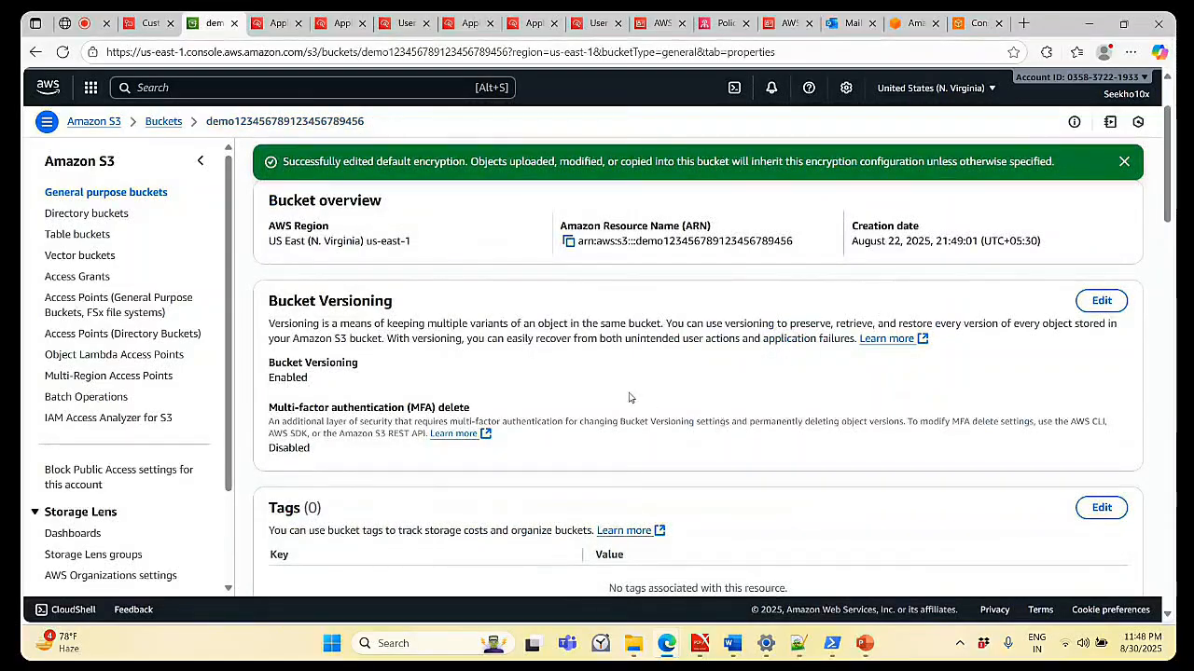
Review the versioning, tags and default encryption sections in the bucket's properties
scroll(601, 393, down, 2)
scroll(599, 391, up, 2)
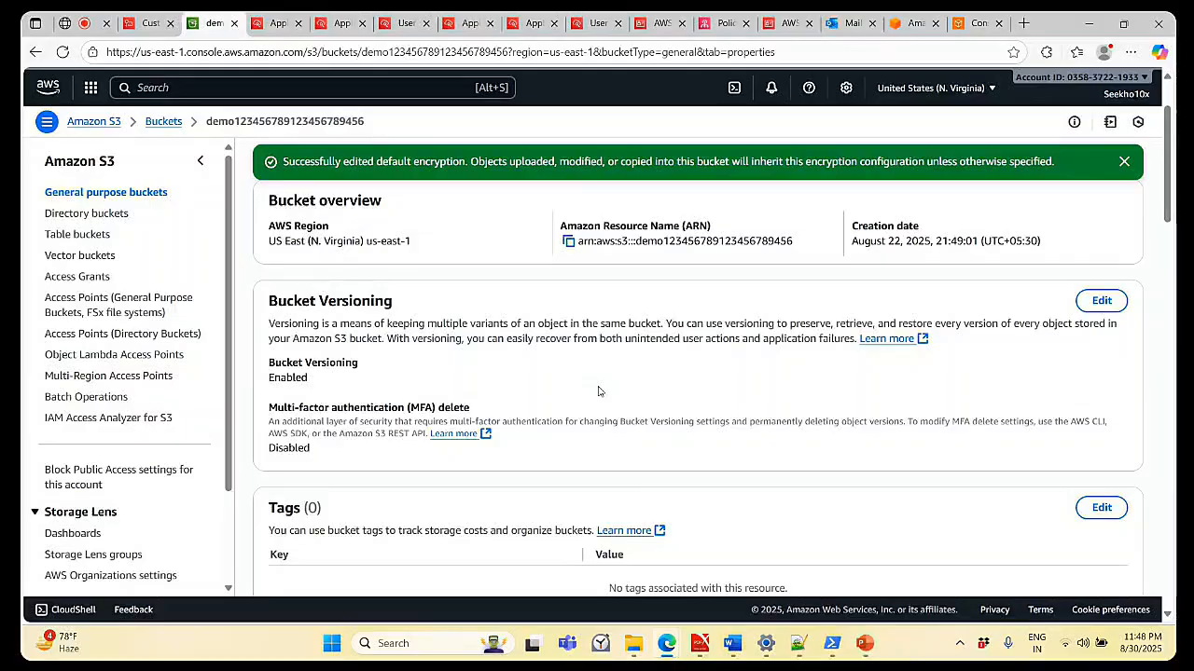
scroll(599, 391, down, 2)
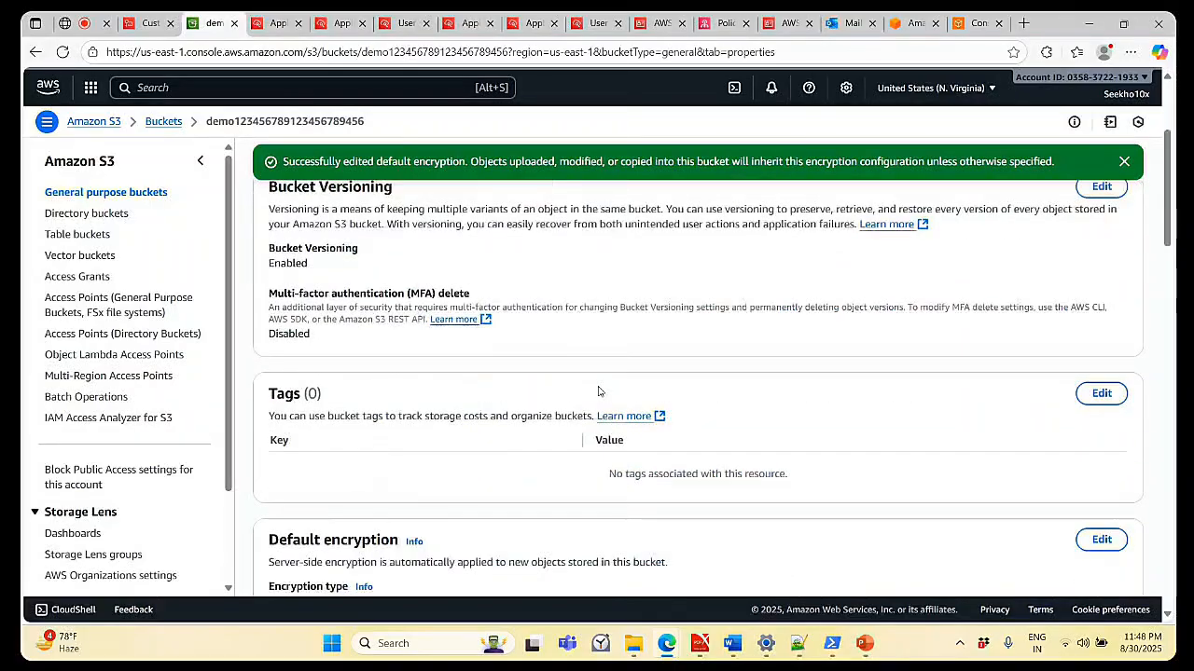
scroll(599, 391, down, 3)
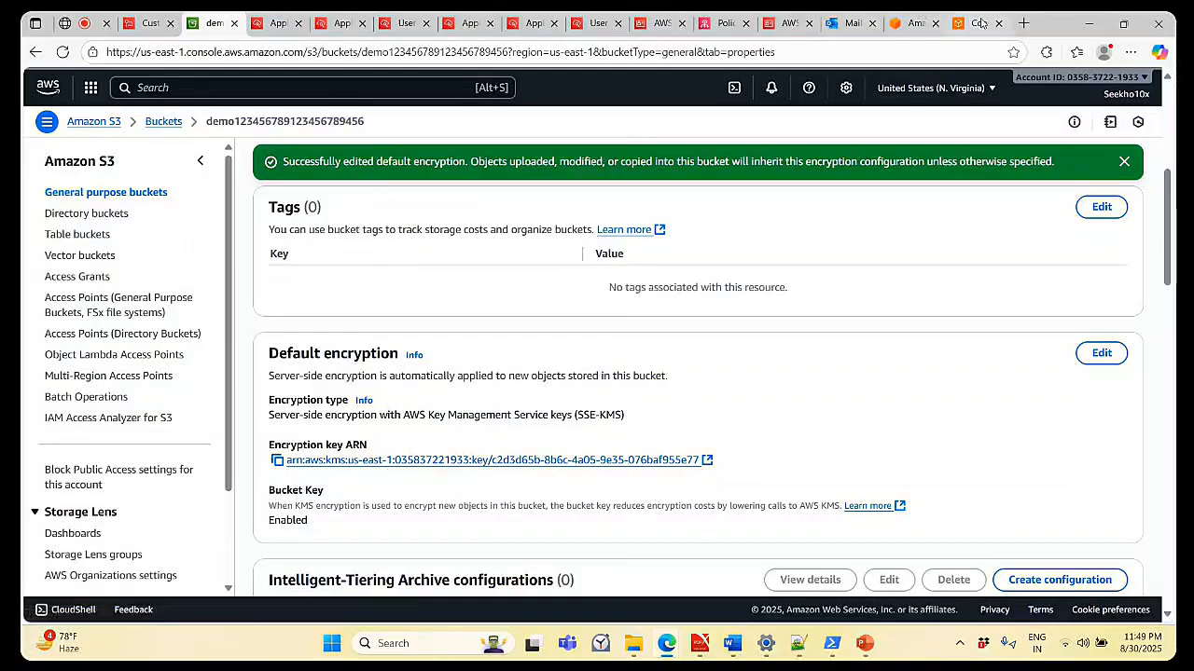
Open the Demo key's details in KMS and examine its key policy, administrators, deletion setting and key users
click(149, 22)
click(313, 318)
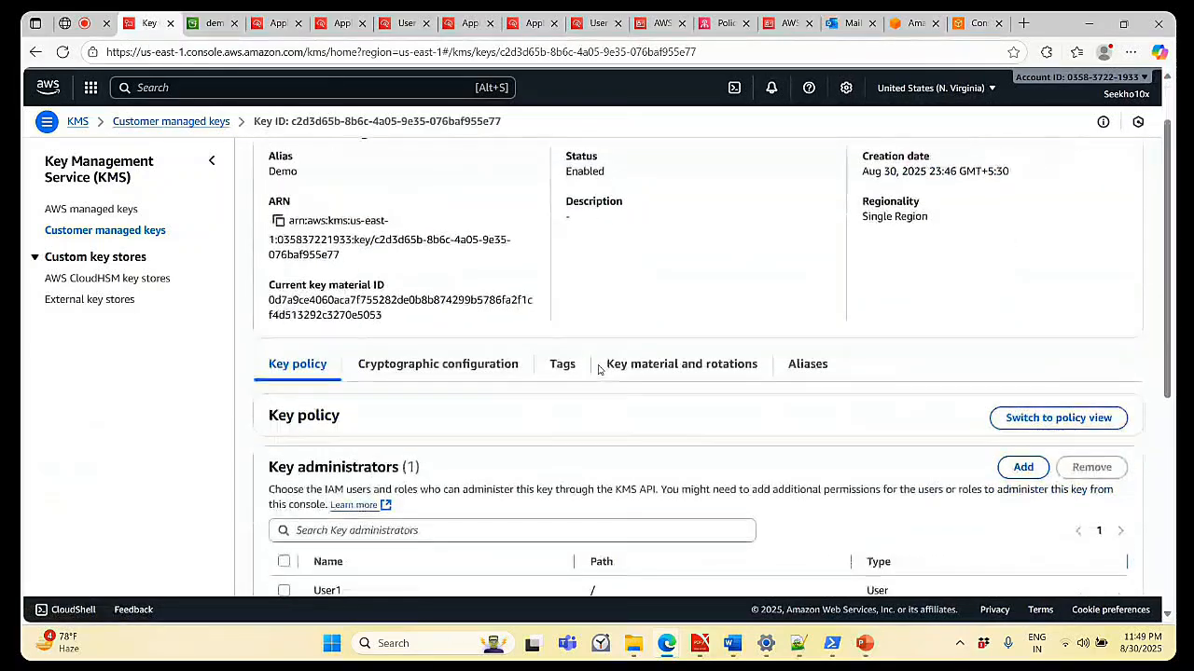
scroll(583, 369, down, 3)
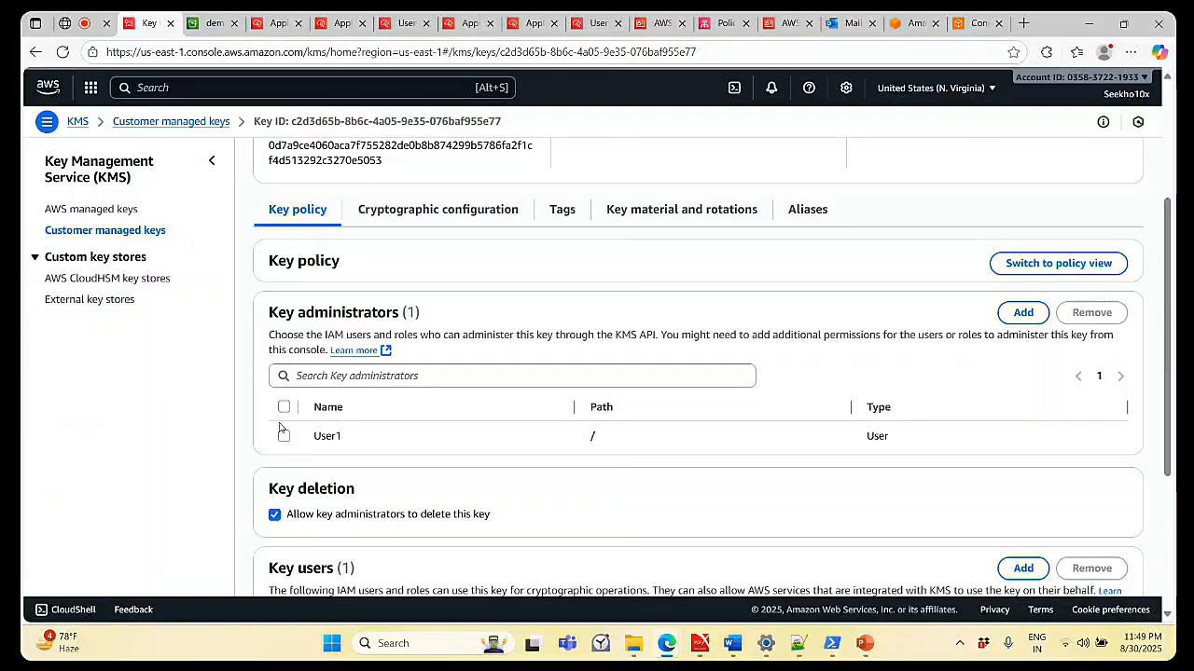
scroll(279, 427, down, 3)
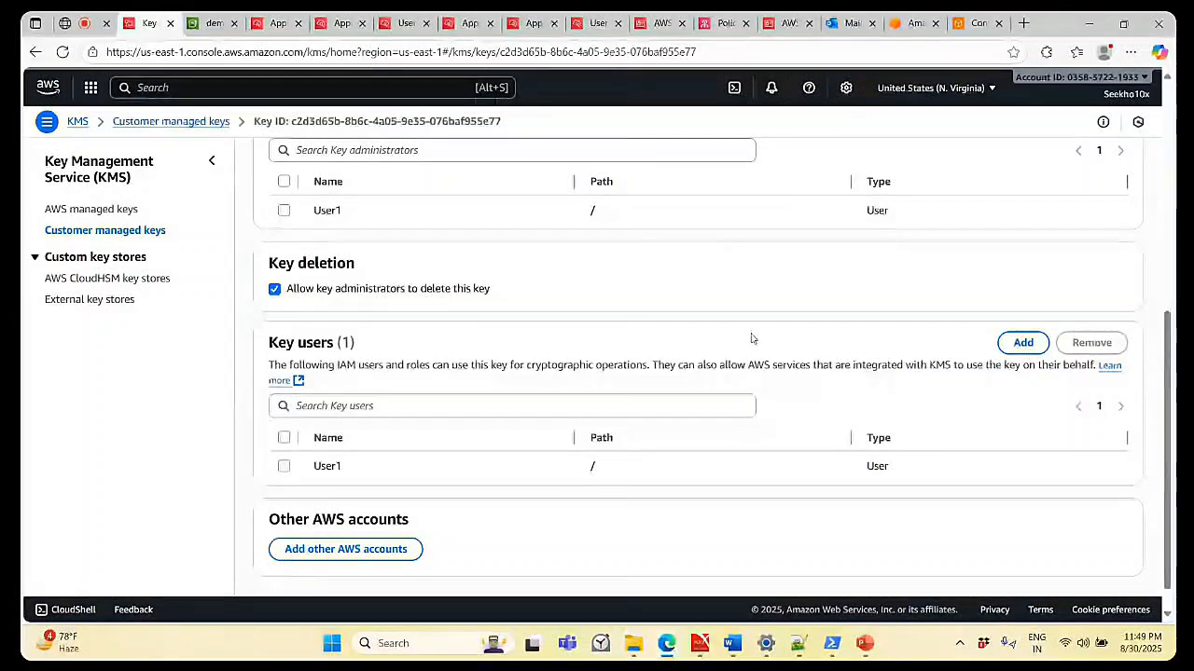
scroll(722, 357, up, 2)
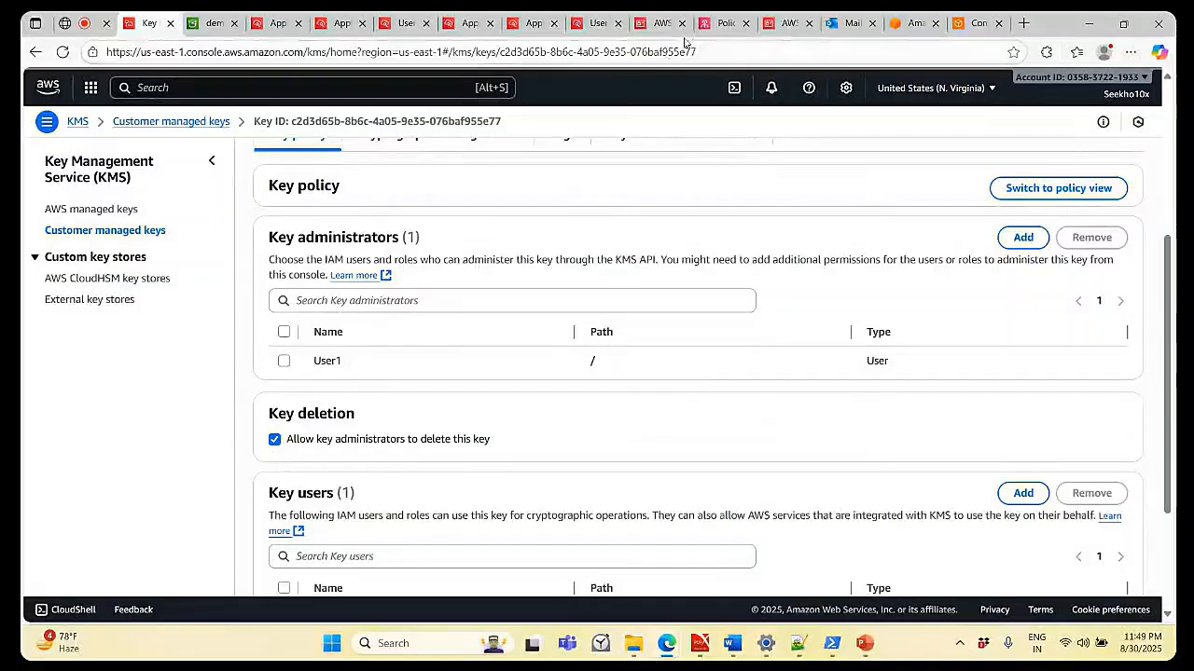
Look through the IAM service control and resource control policy pages and the policy types supported in AWS Organizations
click(648, 31)
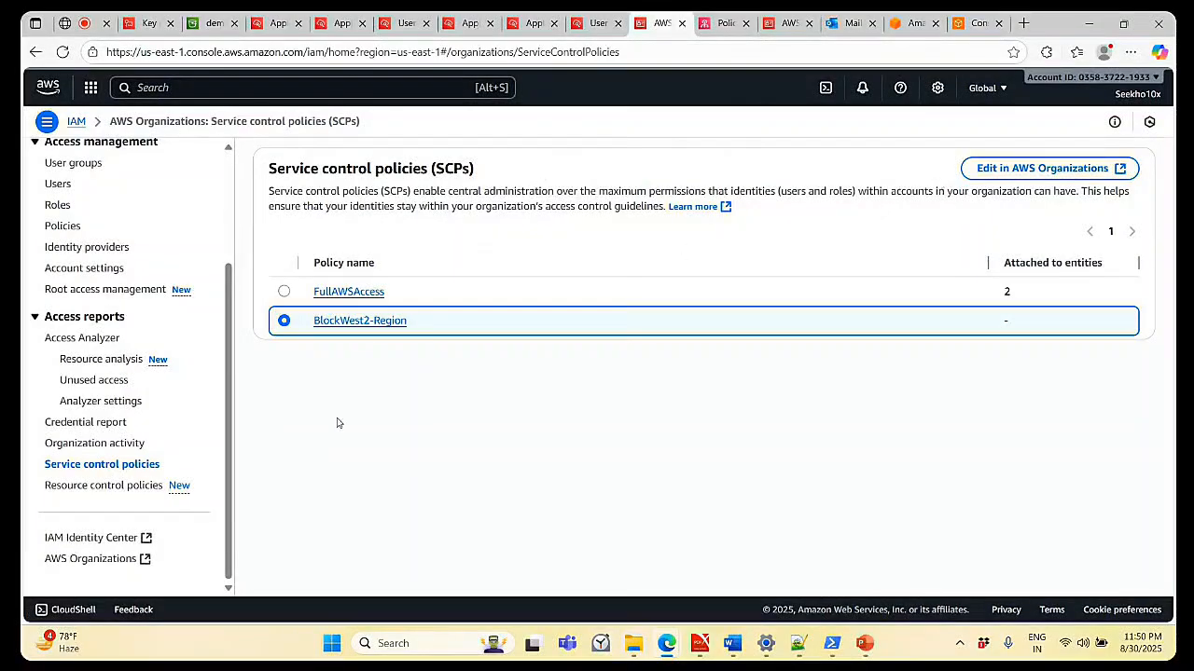
scroll(128, 401, up, 3)
scroll(134, 400, down, 1)
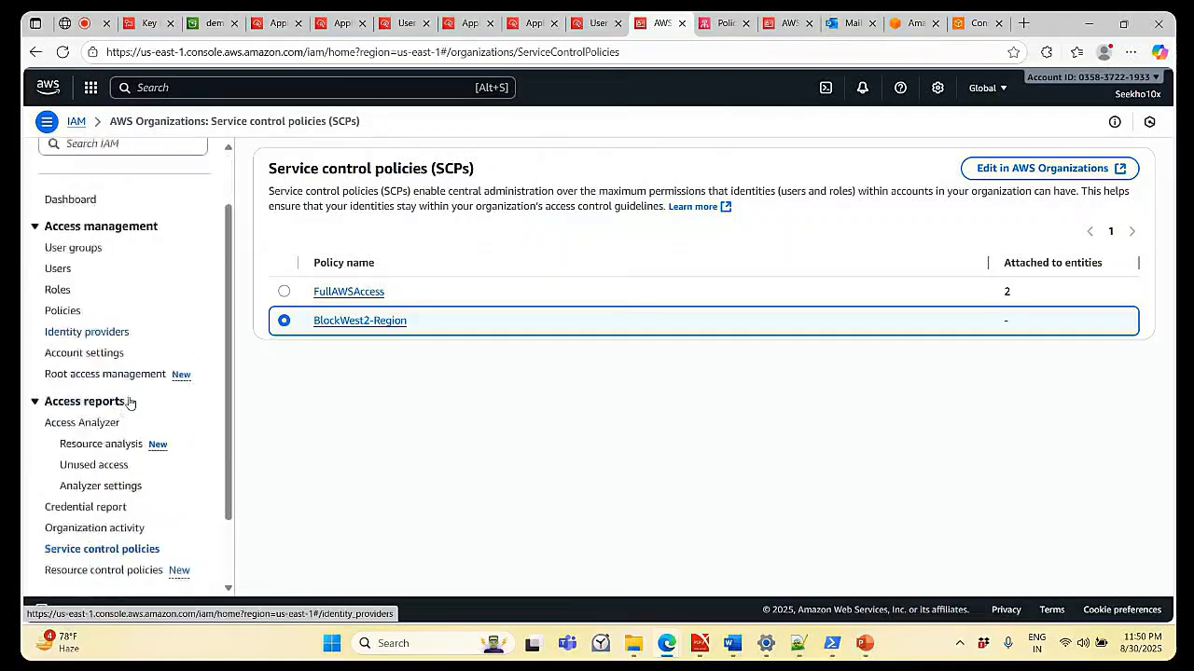
click(786, 26)
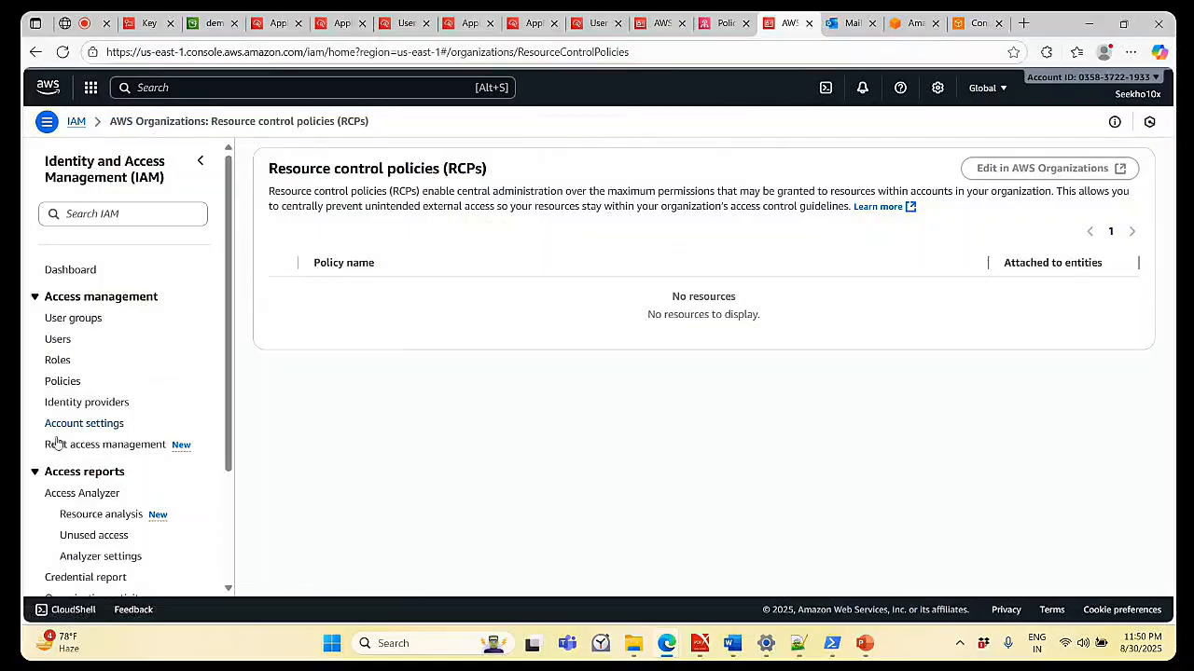
scroll(30, 457, down, 2)
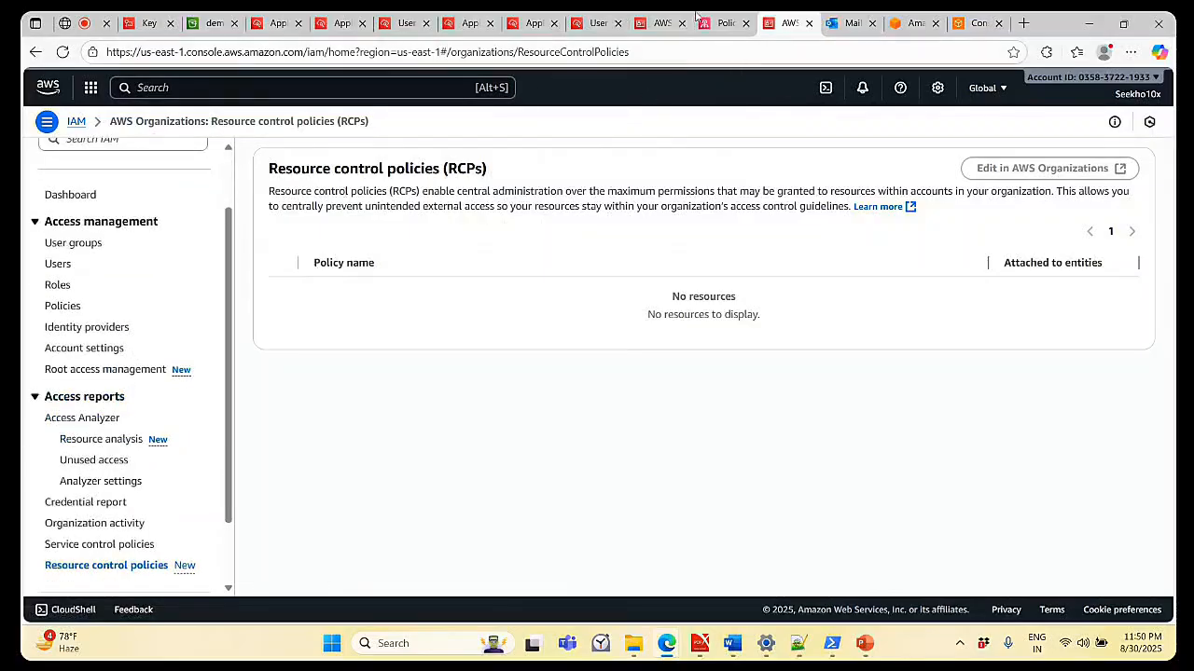
click(731, 21)
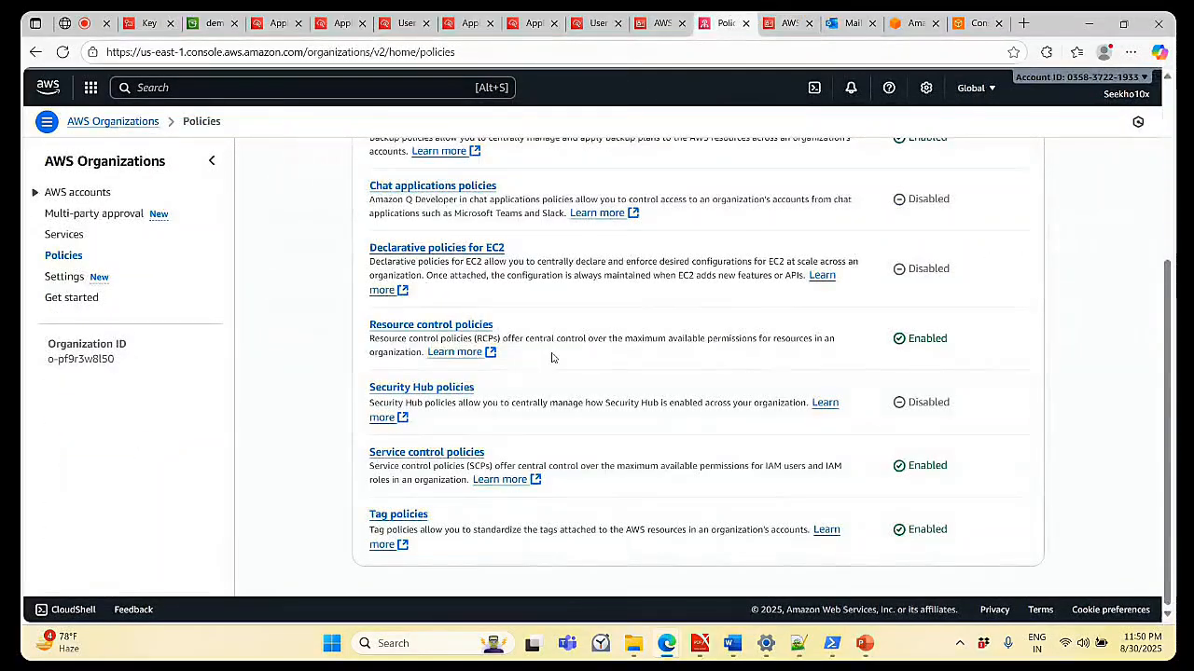
scroll(551, 357, up, 2)
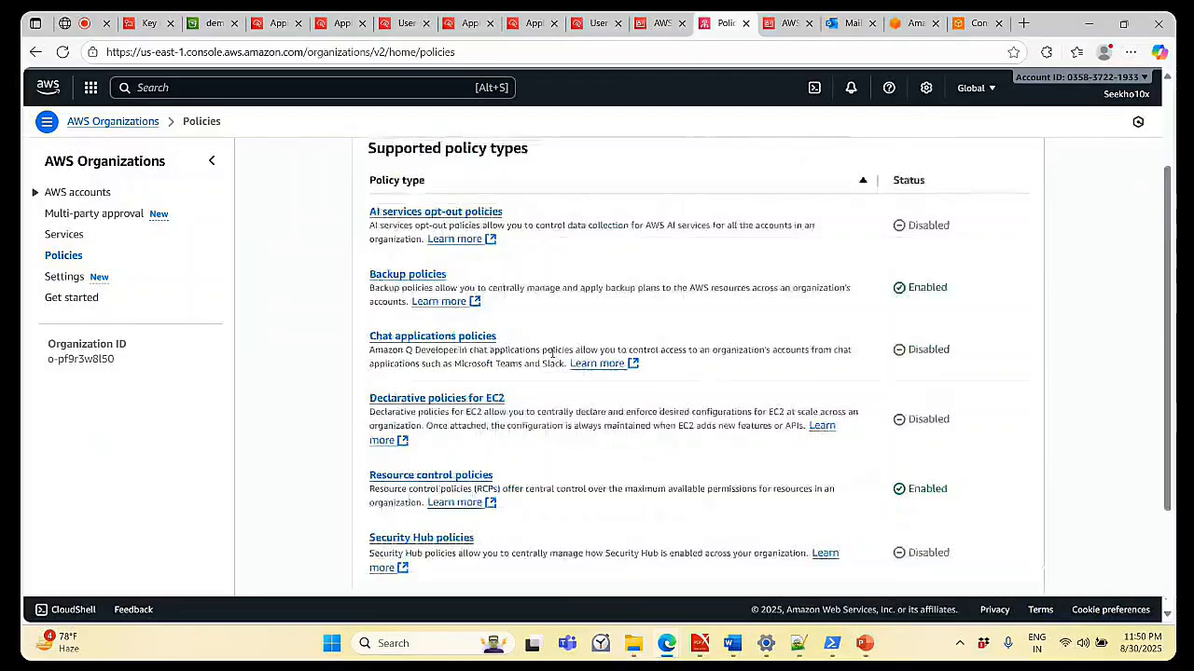
scroll(551, 353, down, 2)
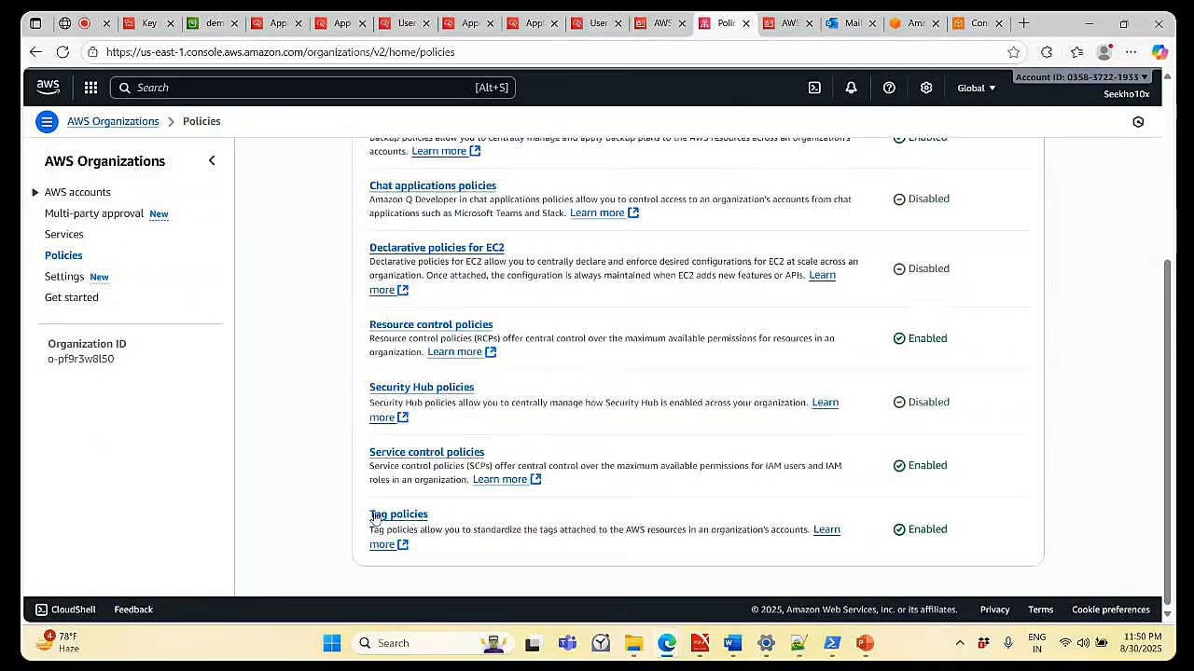
click(418, 457)
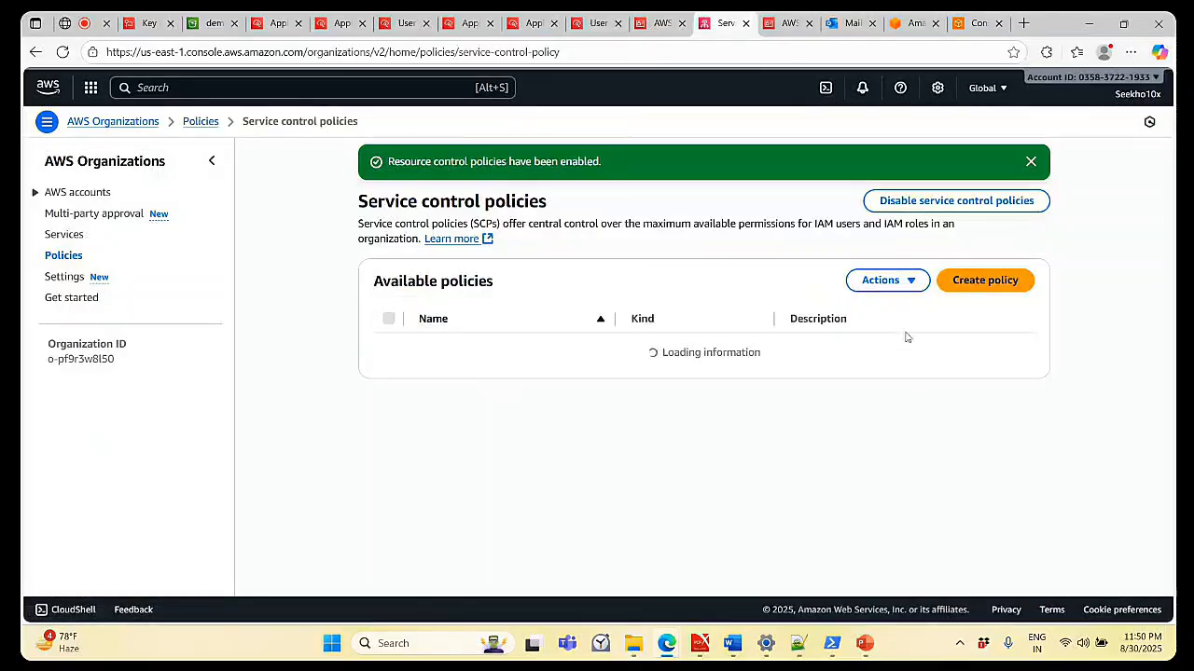
click(983, 280)
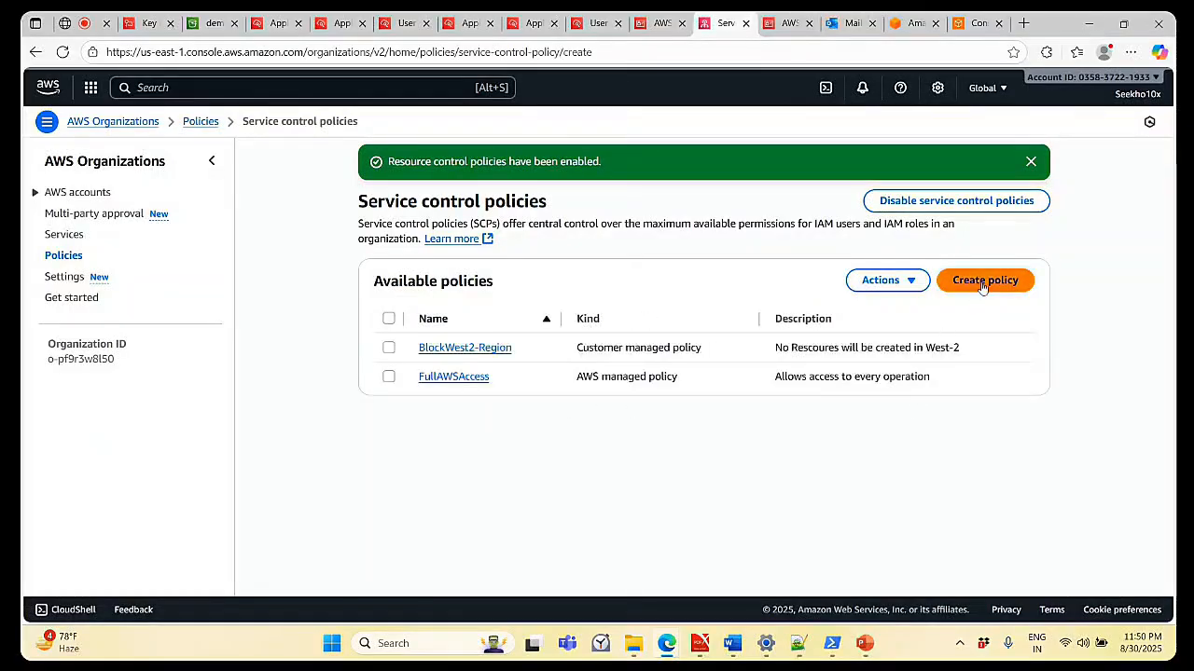
click(406, 324)
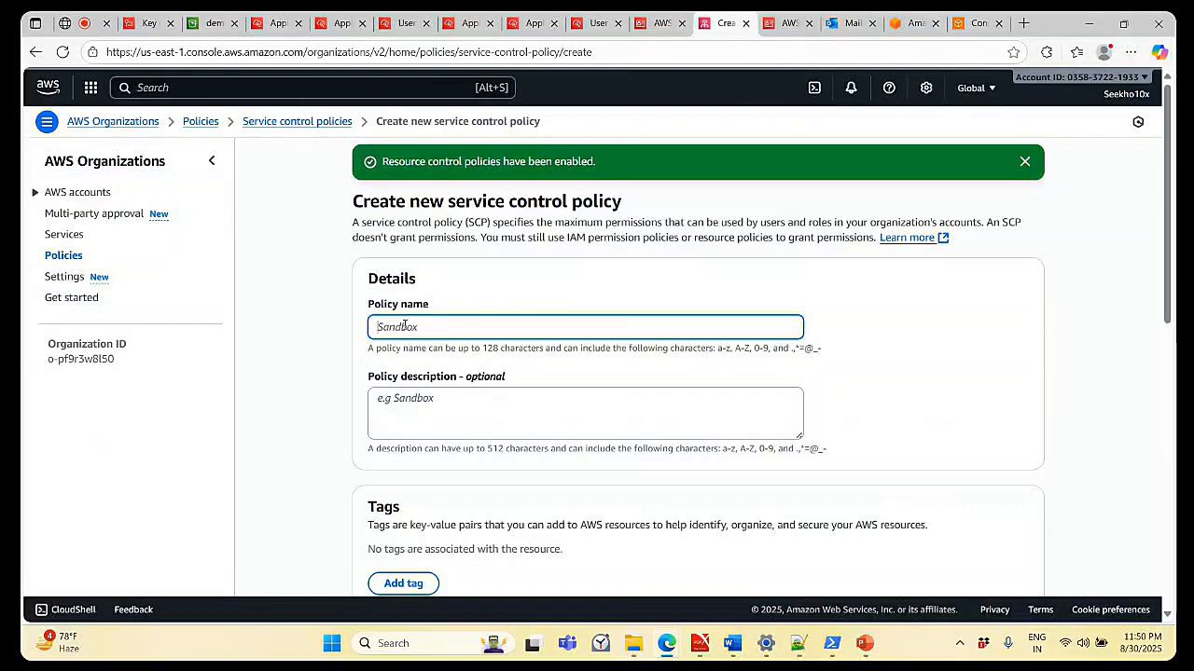
text(kms)
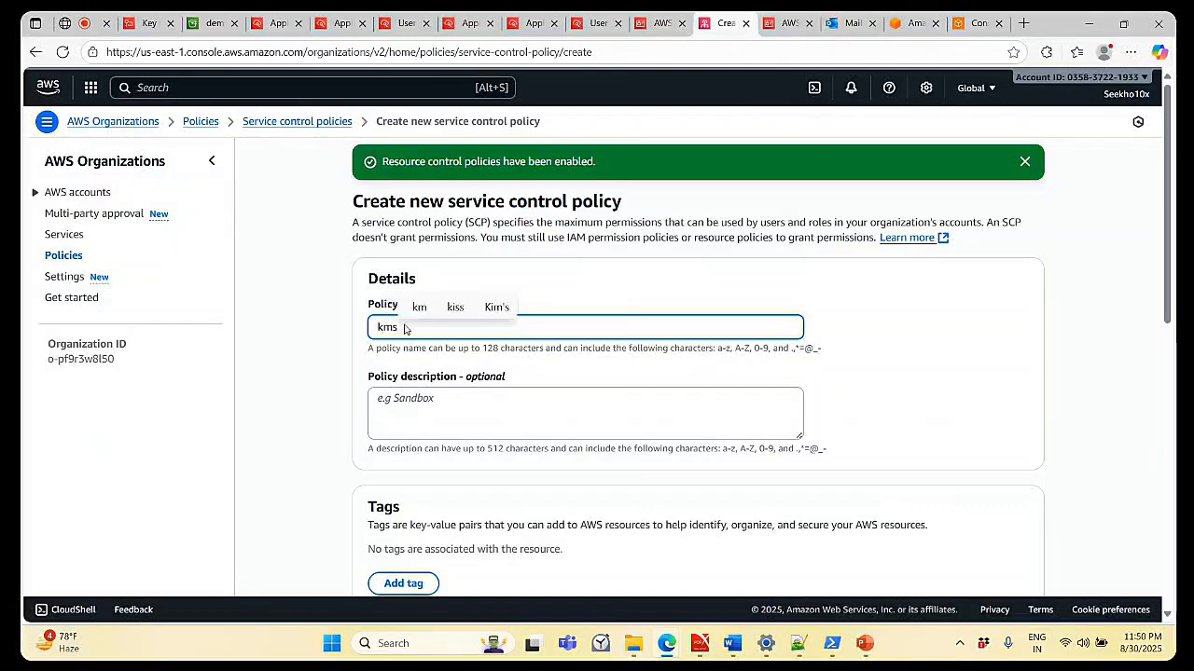
click(886, 424)
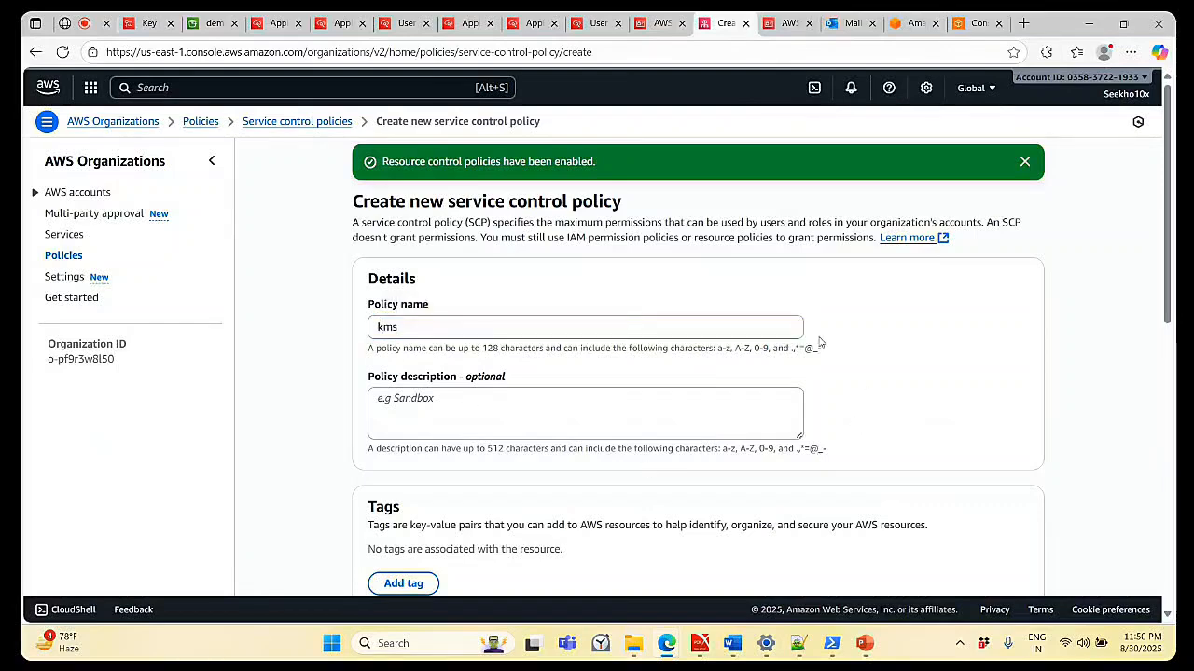
scroll(819, 342, down, 3)
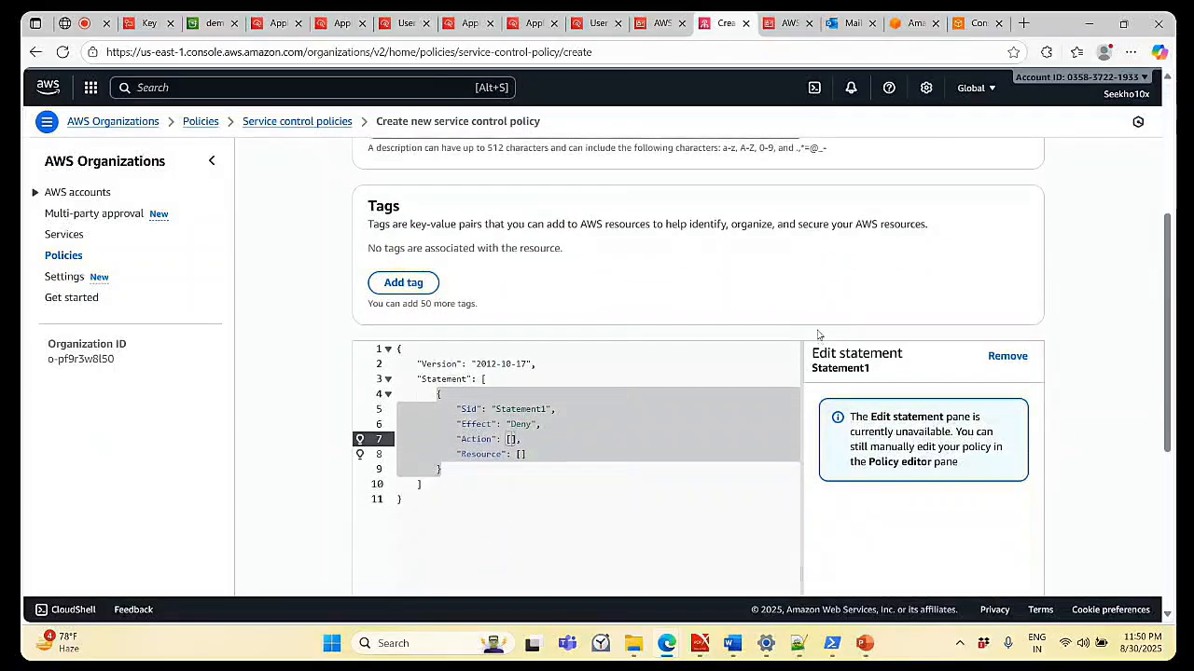
scroll(602, 300, up, 3)
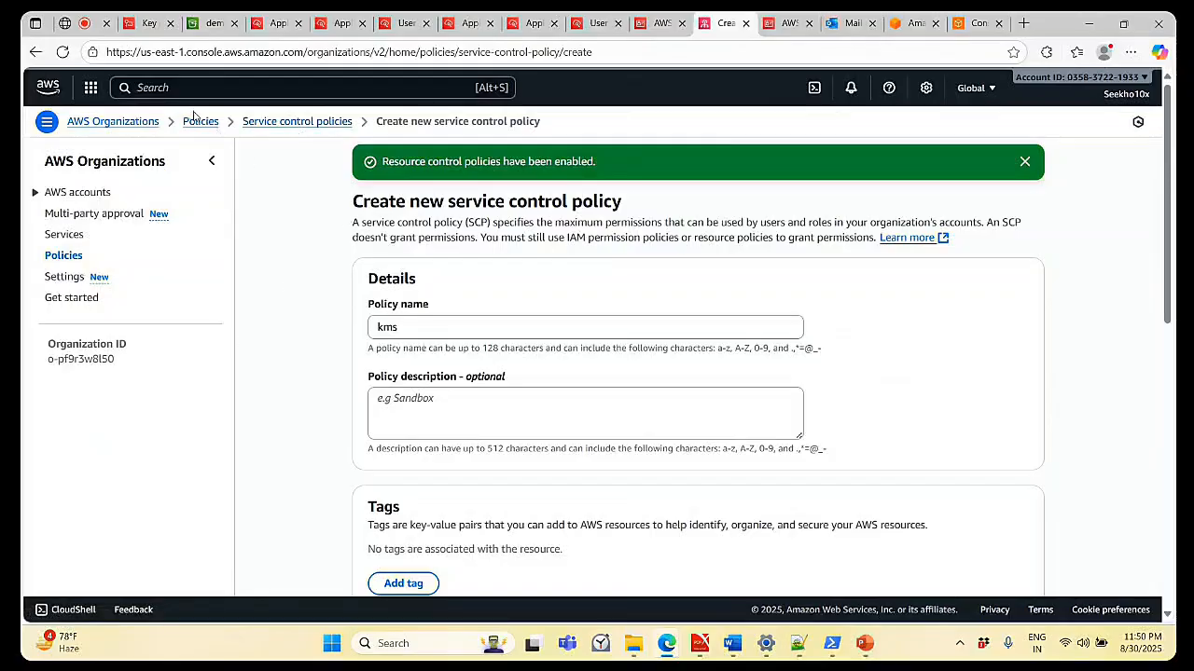
click(199, 120)
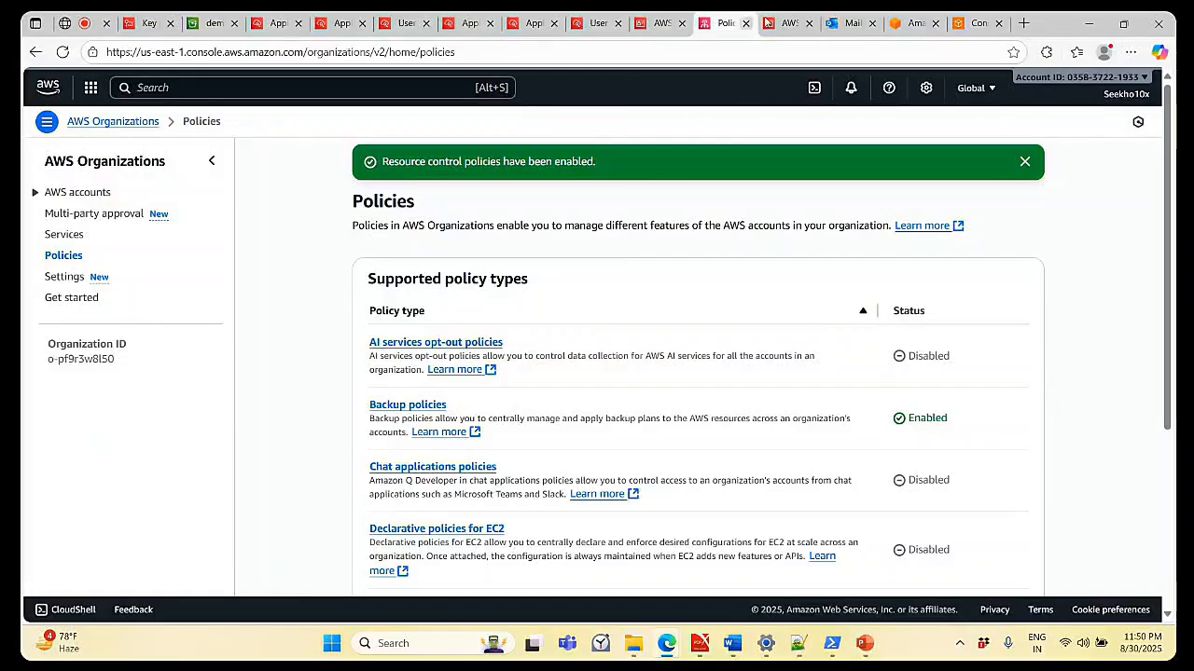
click(767, 23)
click(848, 22)
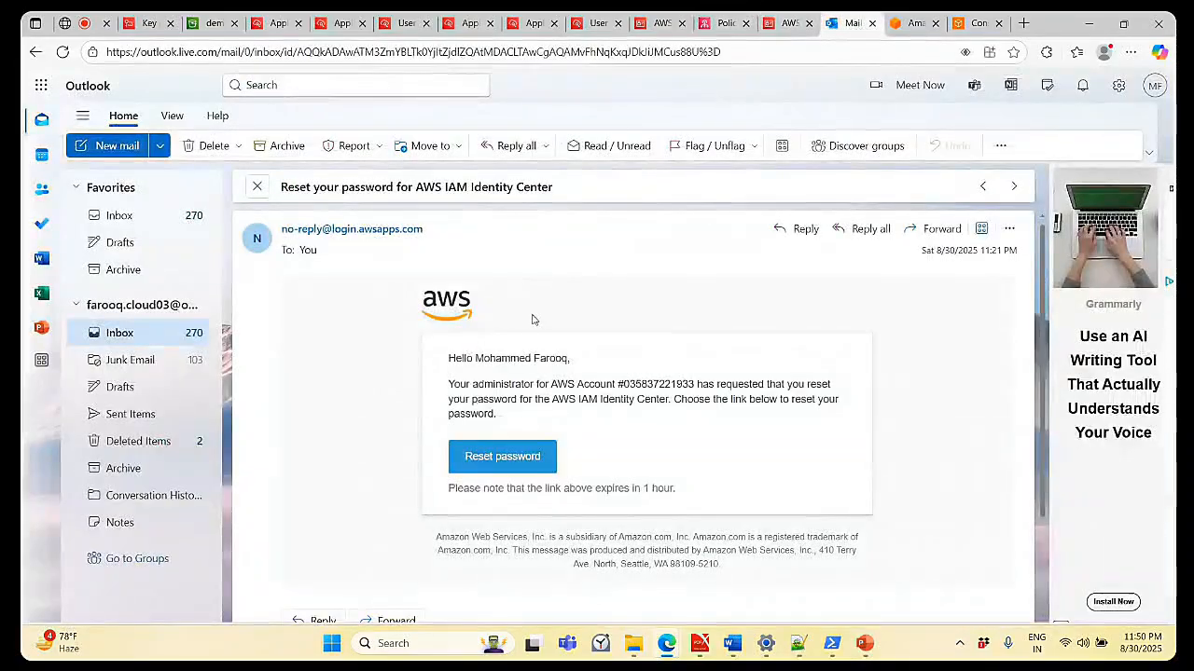
click(206, 22)
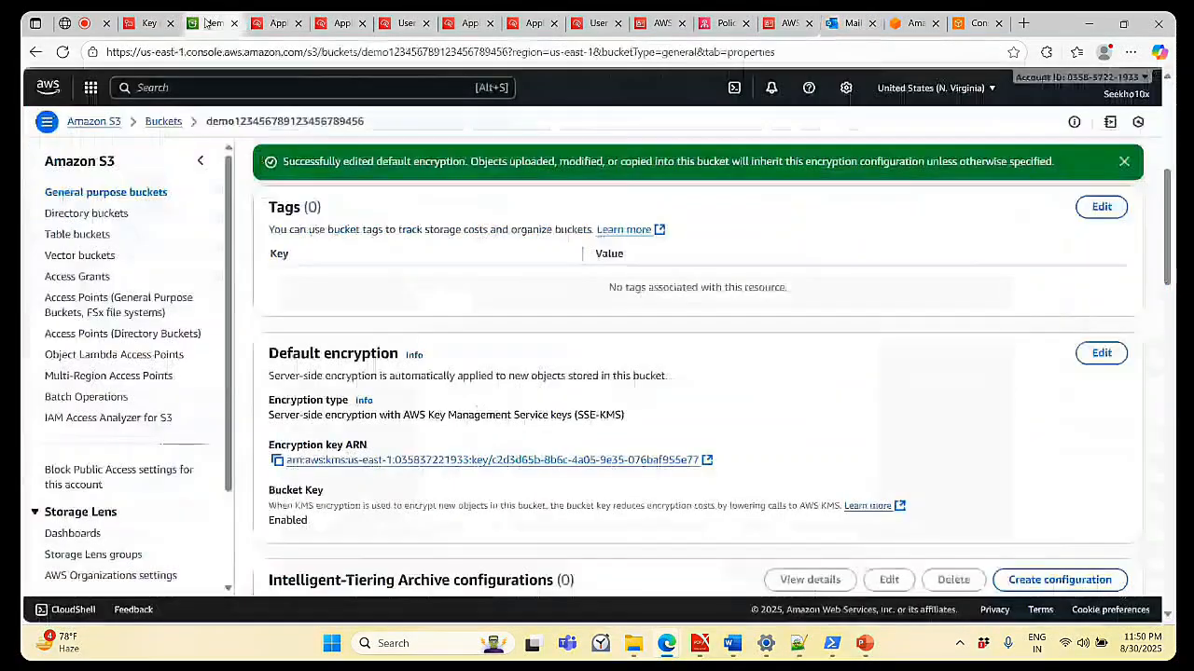
click(149, 23)
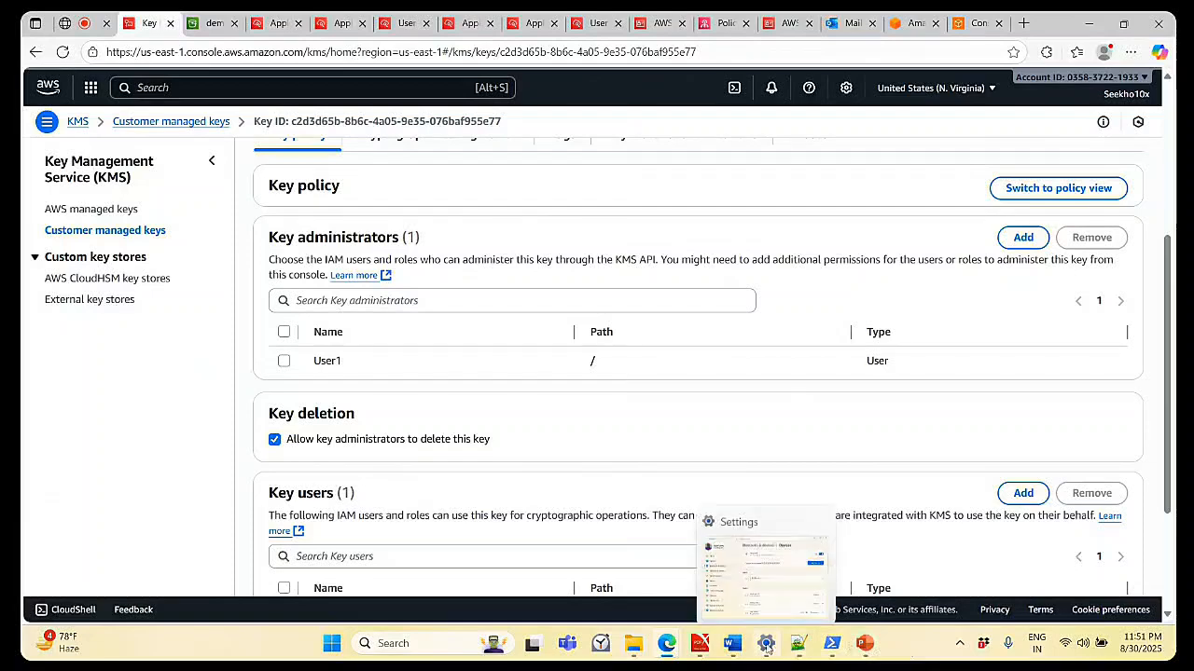
mouse_move(793, 648)
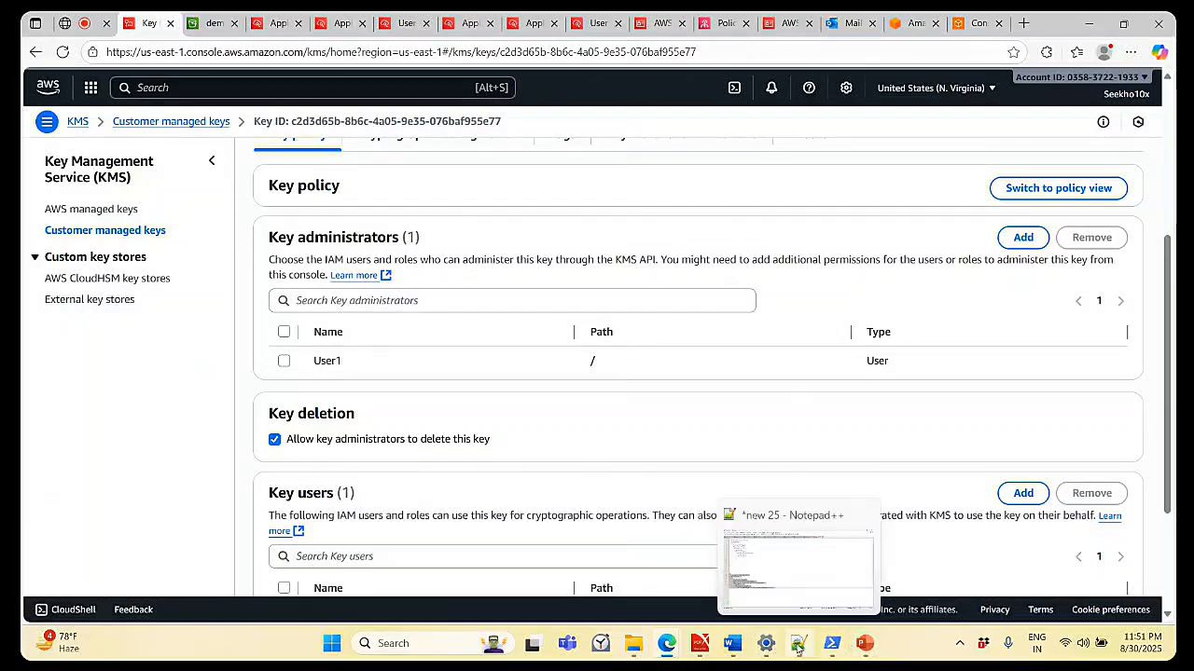
mouse_move(665, 653)
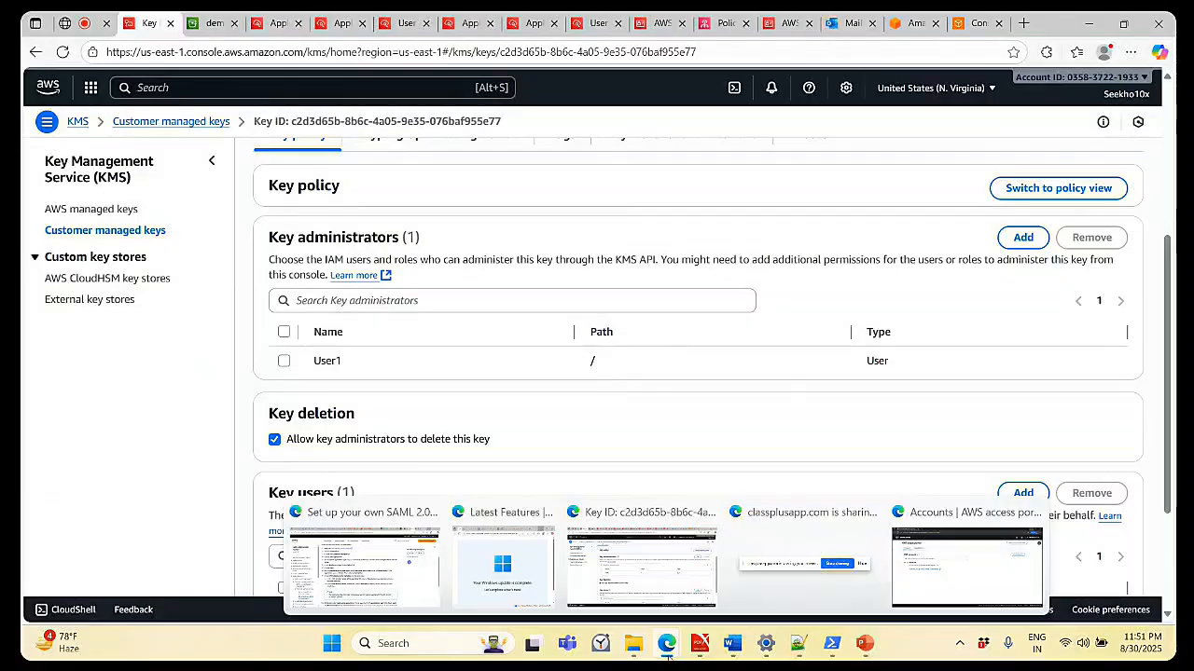
mouse_move(533, 643)
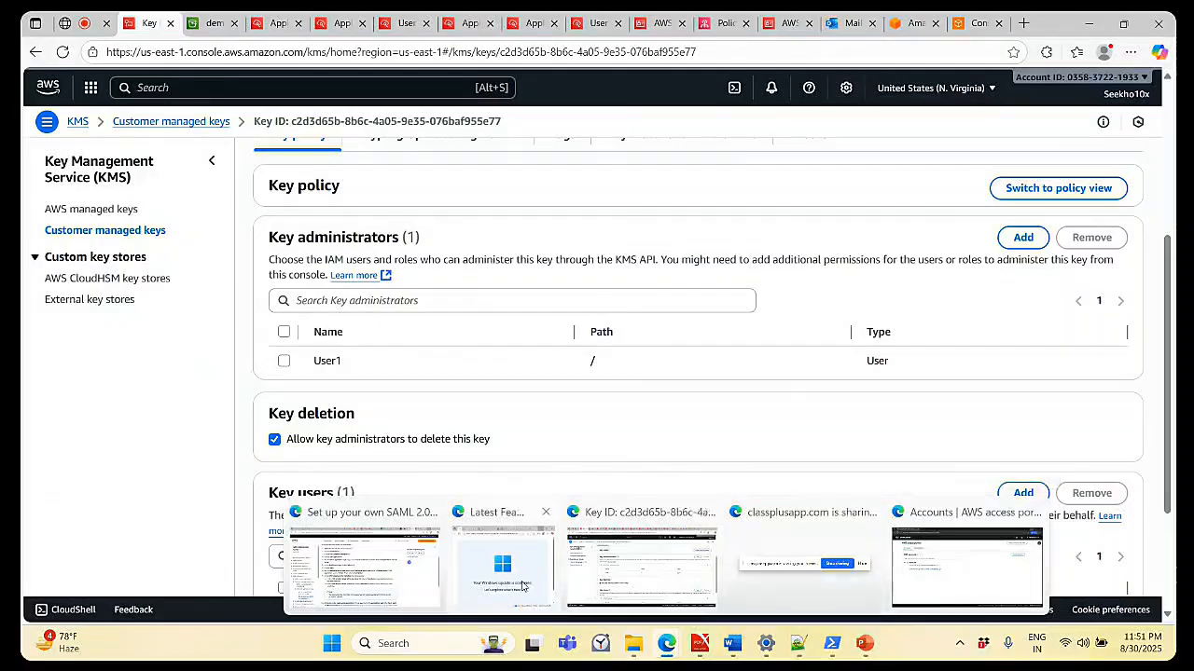
click(624, 585)
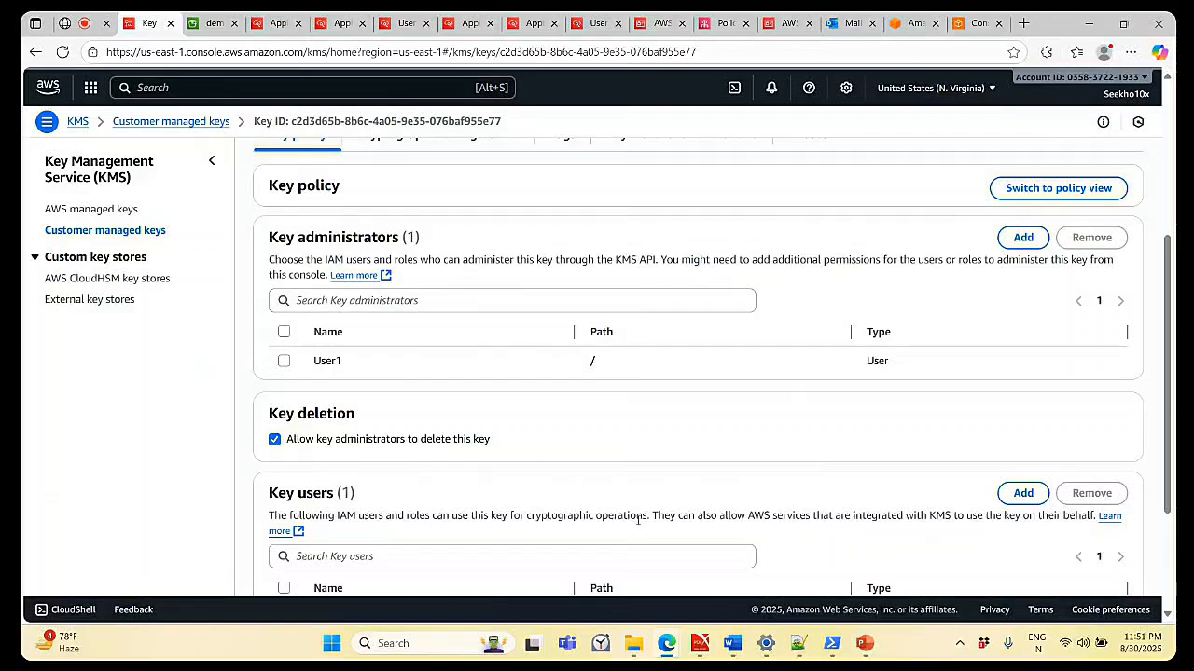
Switch to the classplusapp live class page and bring up its session controls
click(86, 23)
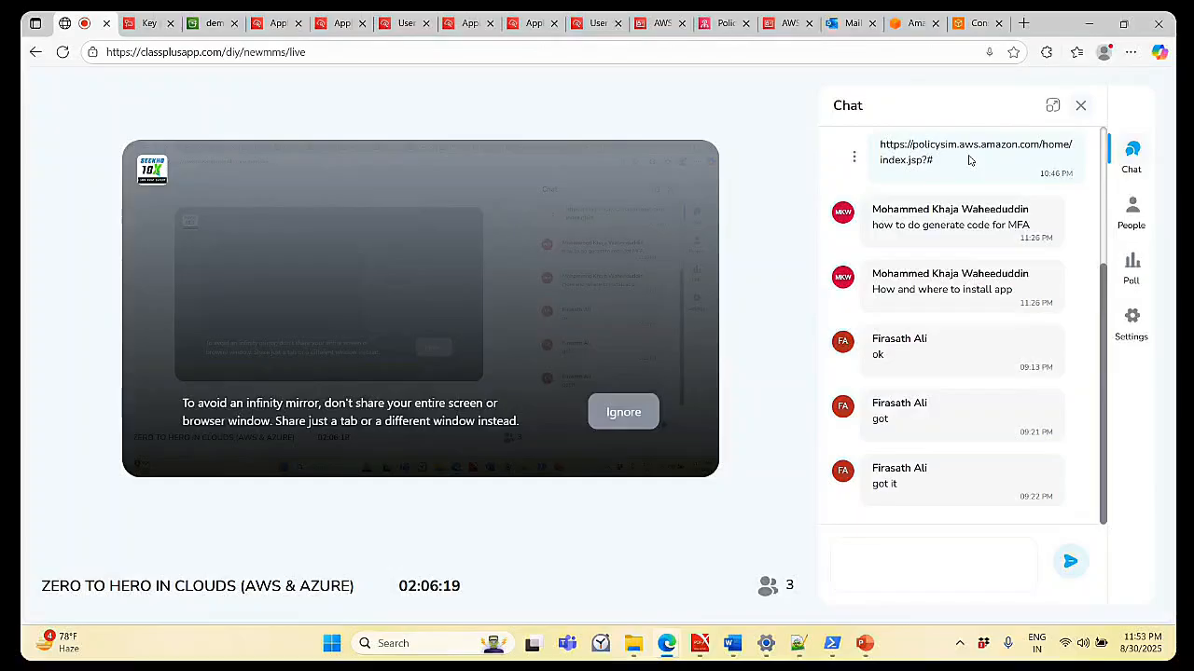
mouse_move(713, 589)
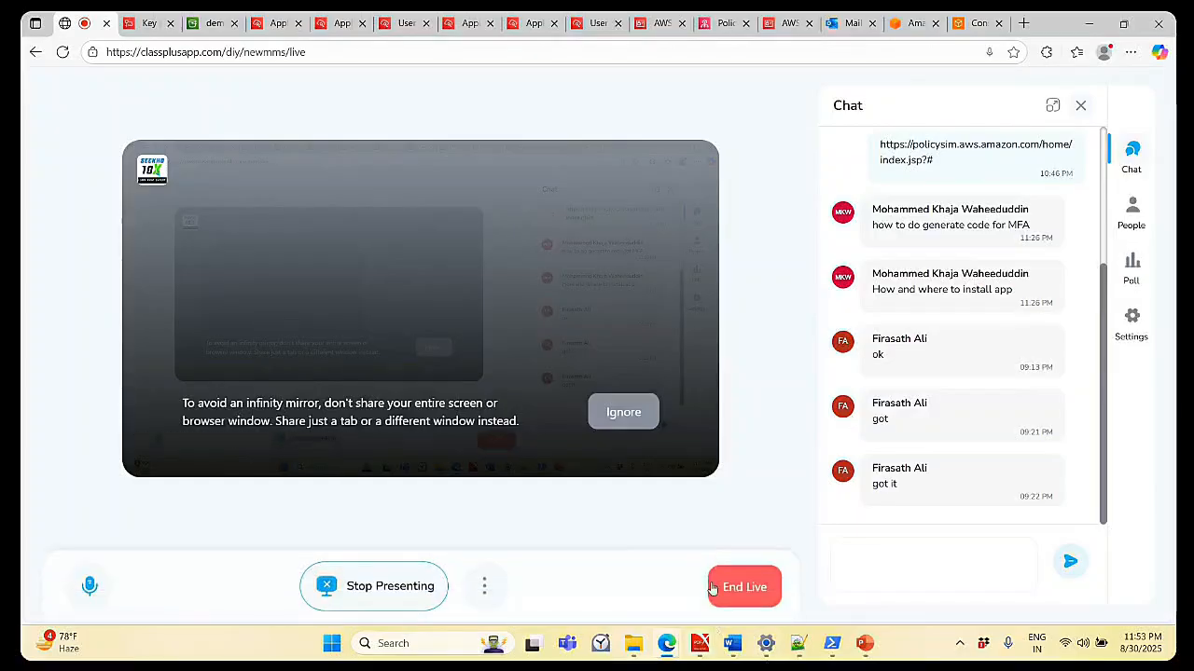